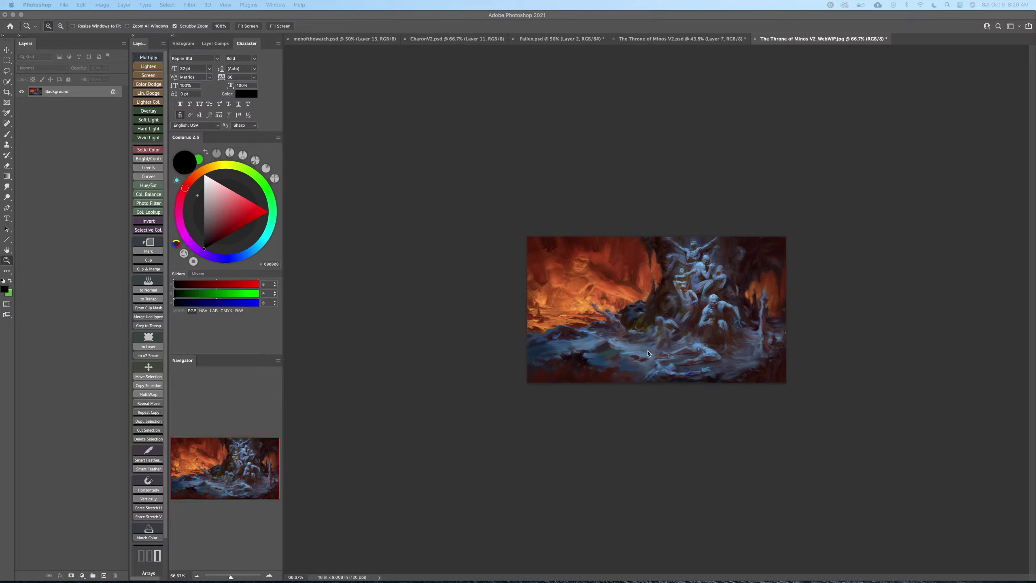
Close The Throne of Minos V2_WebWIP.jpg without saving its changes.
{"action": "left_click_drag", "start_coordinate": [640, 376], "coordinate": [664, 367]}
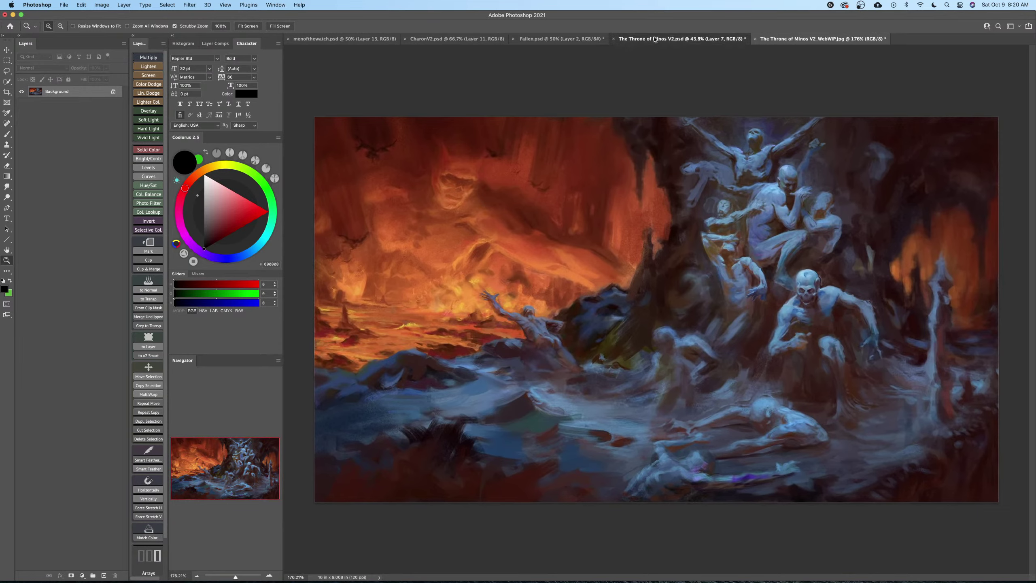
{"action": "left_click", "coordinate": [665, 41]}
{"action": "left_click", "coordinate": [754, 39]}
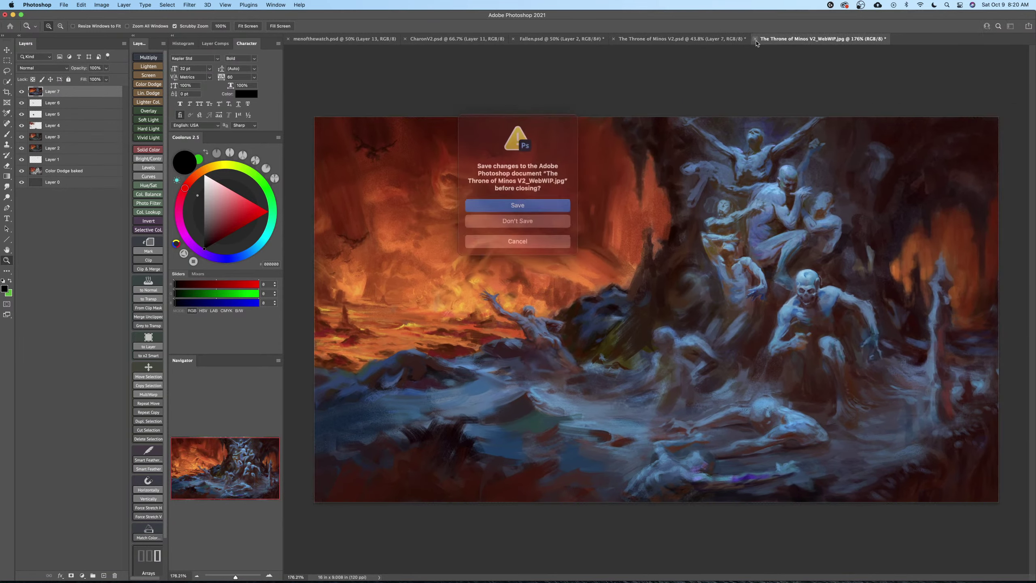
{"action": "left_click", "coordinate": [521, 217]}
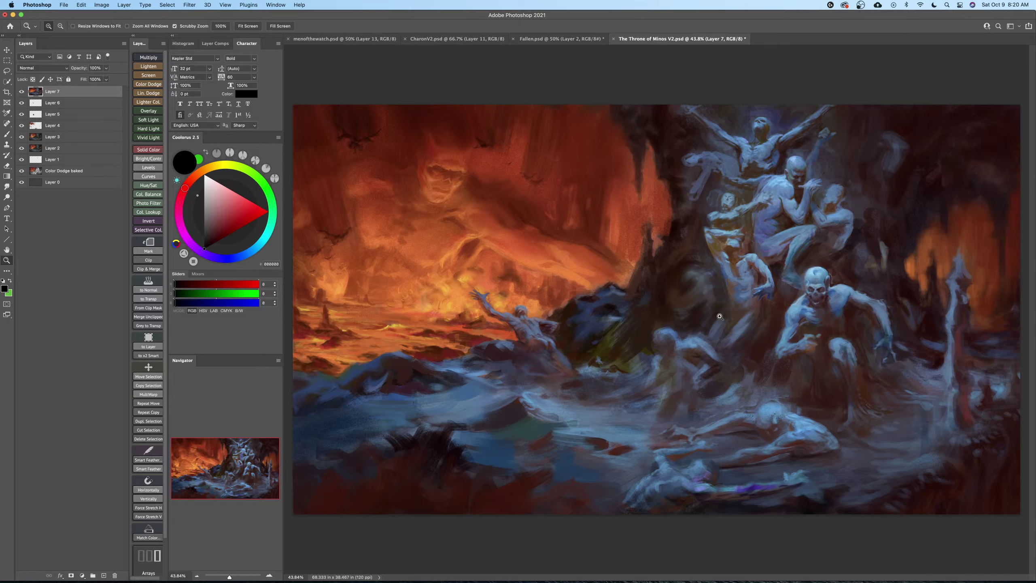
Look through the open paintings Fallen.psd, CharonV2.psd and menofthewatch.psd, and return to The Throne of Minos V2.psd.
{"action": "left_click_drag", "start_coordinate": [602, 353], "coordinate": [601, 353]}
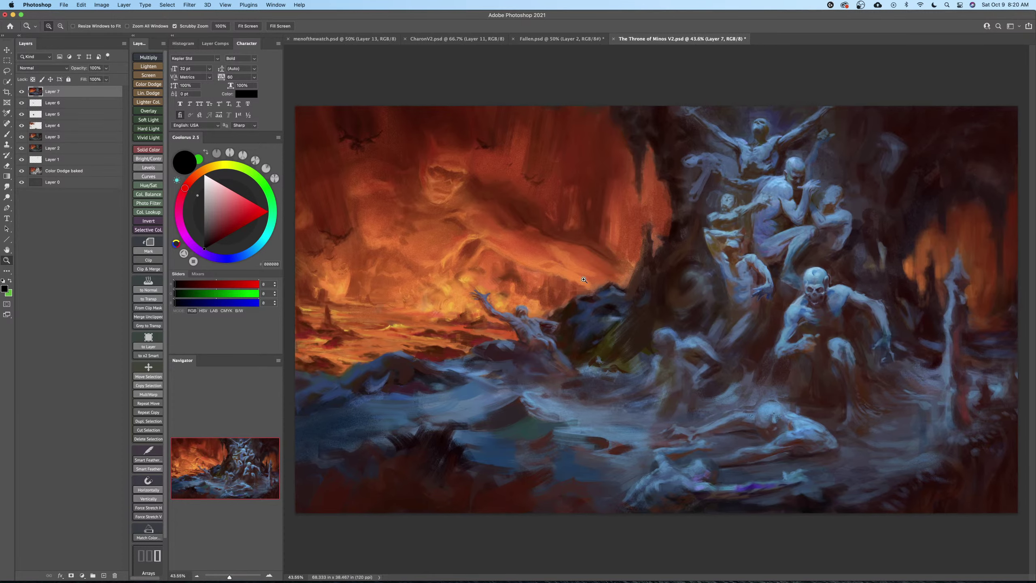
{"action": "left_click", "coordinate": [559, 39]}
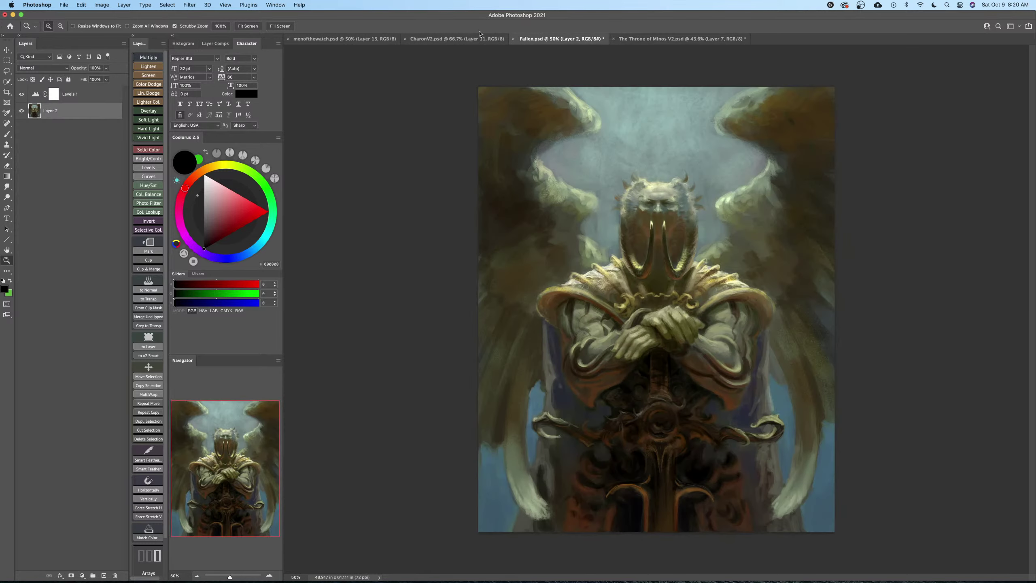
{"action": "key", "text": "b"}
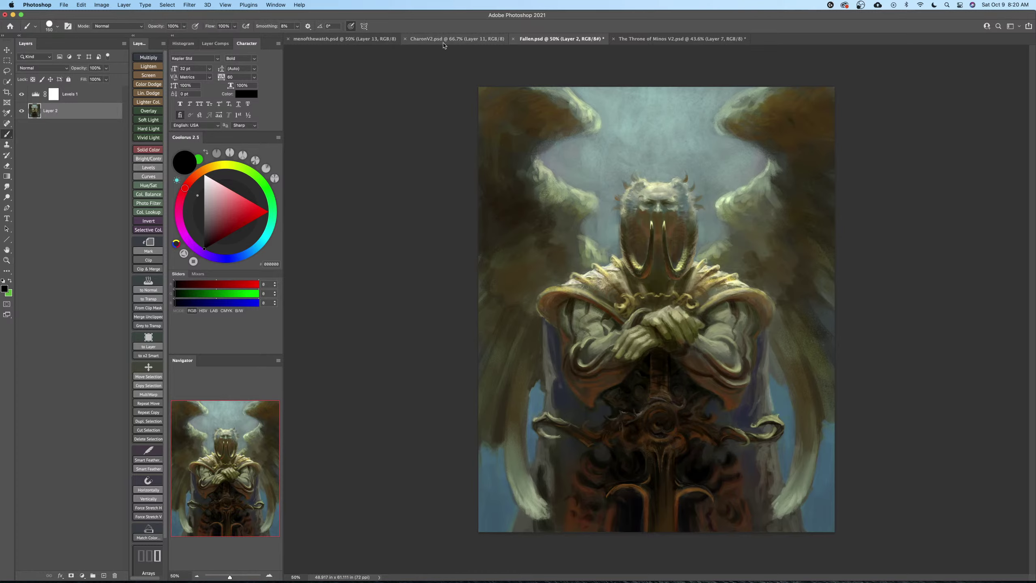
{"action": "key", "text": "ctrl+Tab"}
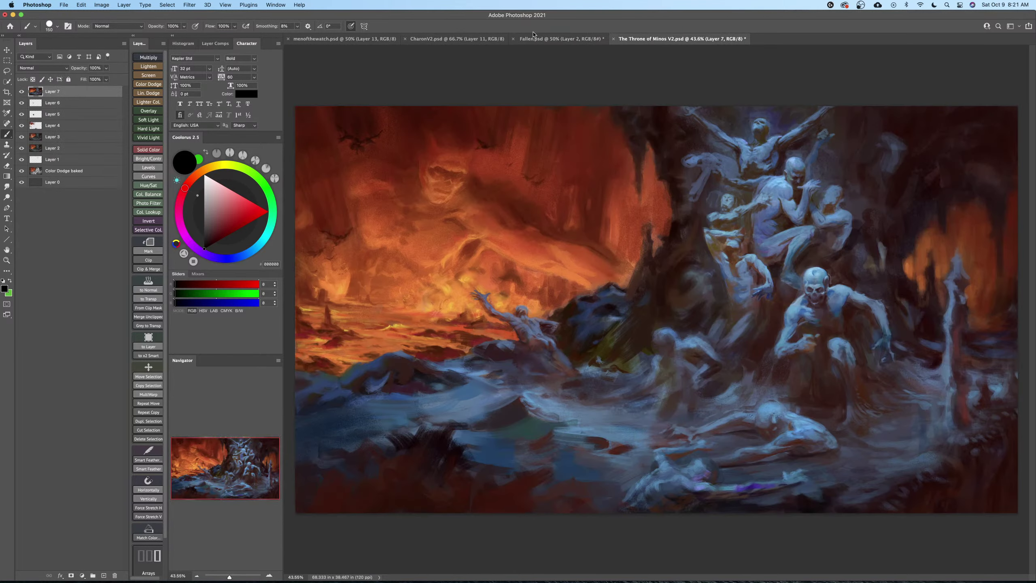
{"action": "left_click", "coordinate": [536, 40]}
{"action": "left_click", "coordinate": [471, 41]}
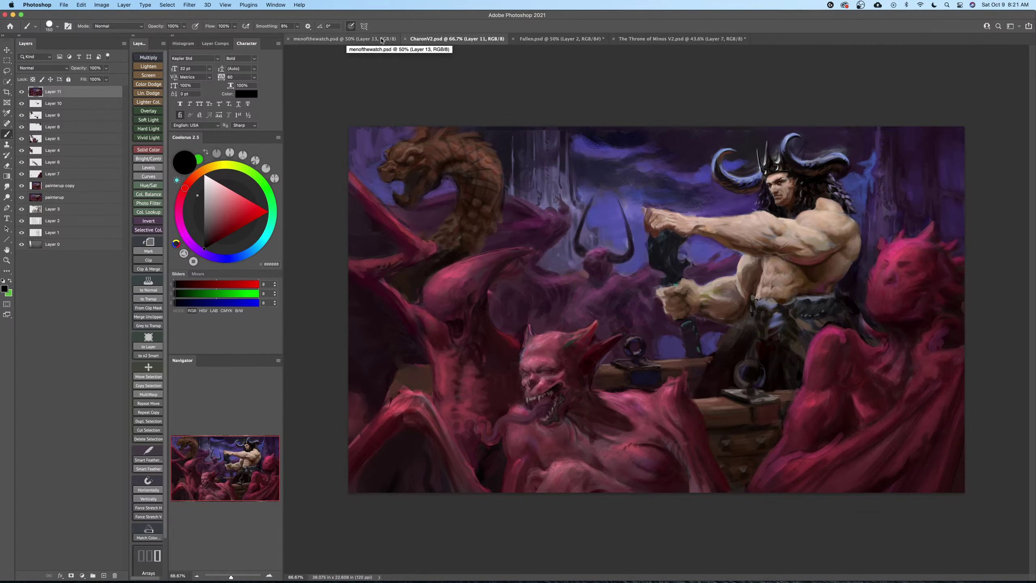
{"action": "left_click", "coordinate": [385, 39]}
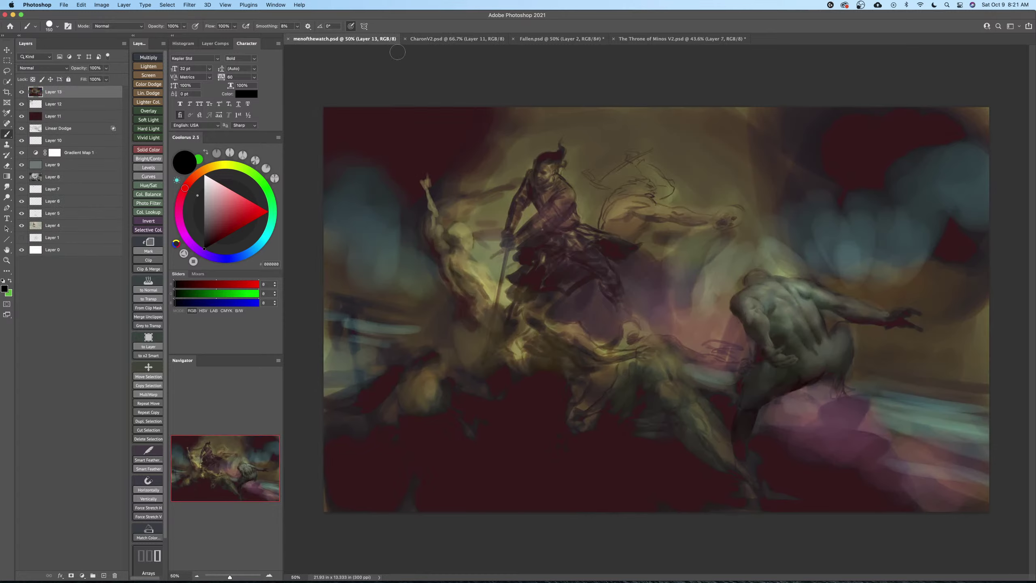
{"action": "left_click", "coordinate": [652, 40]}
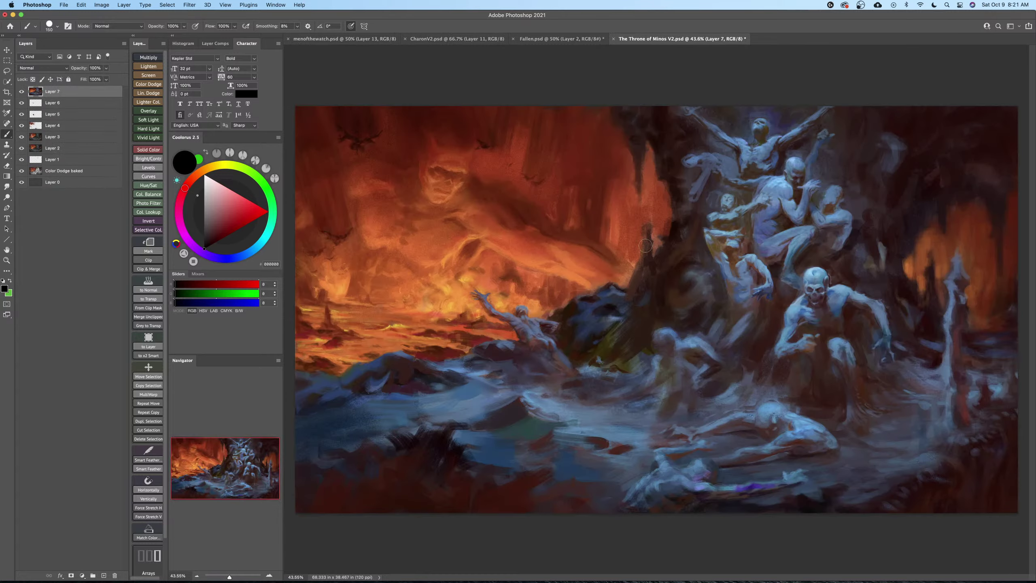
Rotate the current brush tip to an angle of 14°.
{"action": "right_click", "coordinate": [728, 366]}
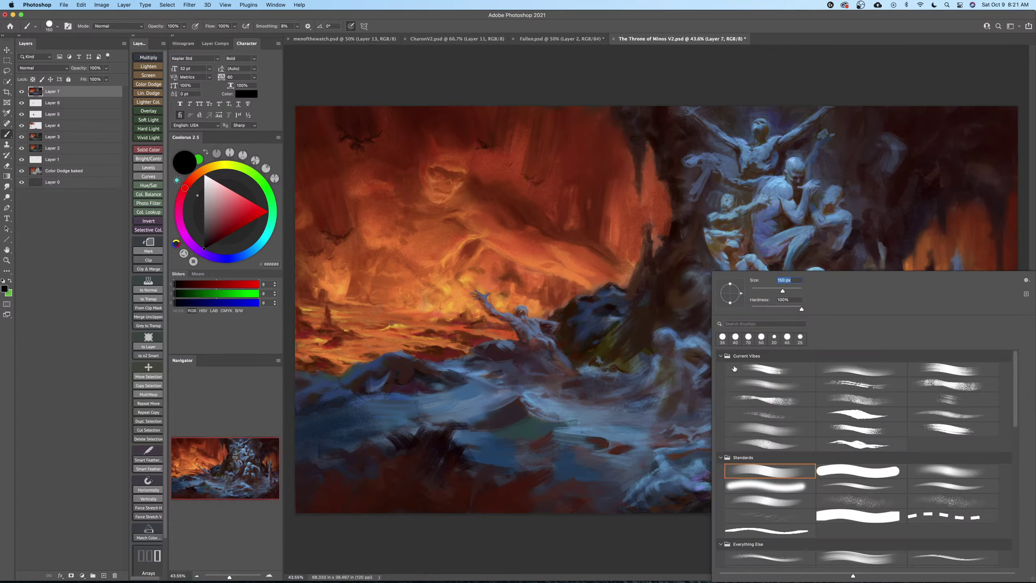
{"action": "left_click_drag", "start_coordinate": [730, 285], "coordinate": [740, 290]}
{"action": "key", "text": "Return"}
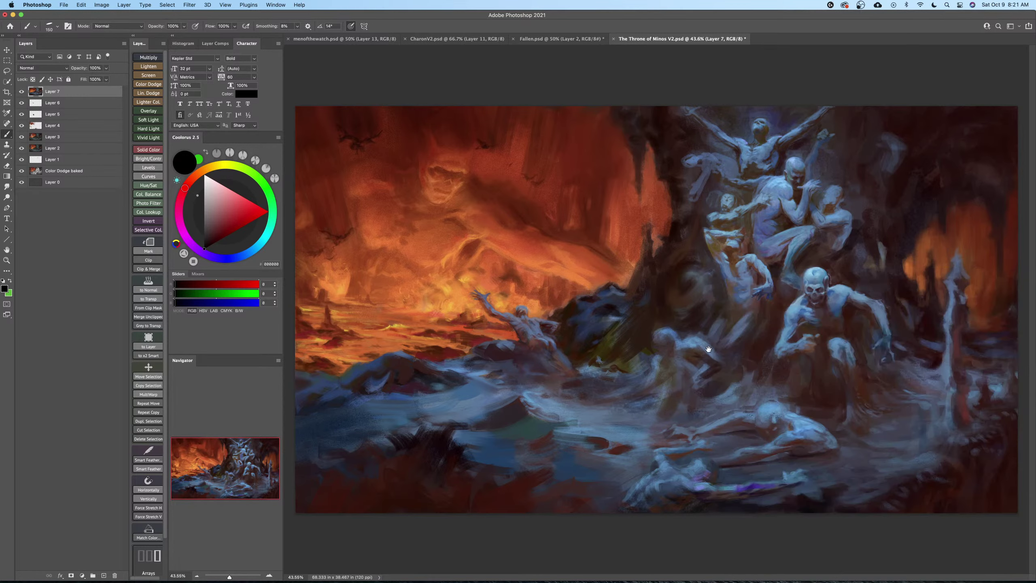
Check the painting's pixel dimensions and resolution in Image Size, leaving them as they are, and view the canvas closer.
{"action": "left_click", "coordinate": [101, 5]}
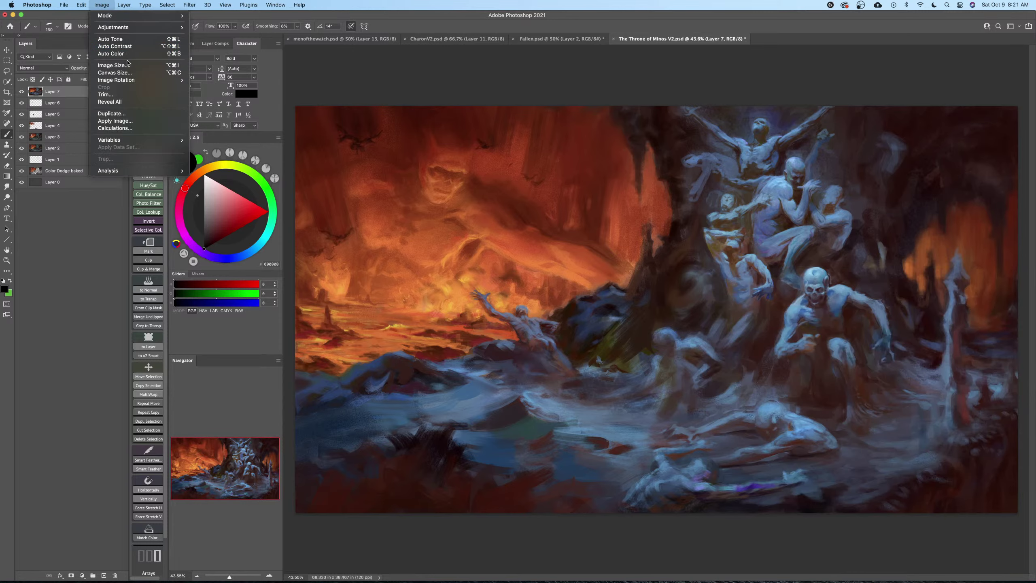
{"action": "left_click", "coordinate": [129, 66]}
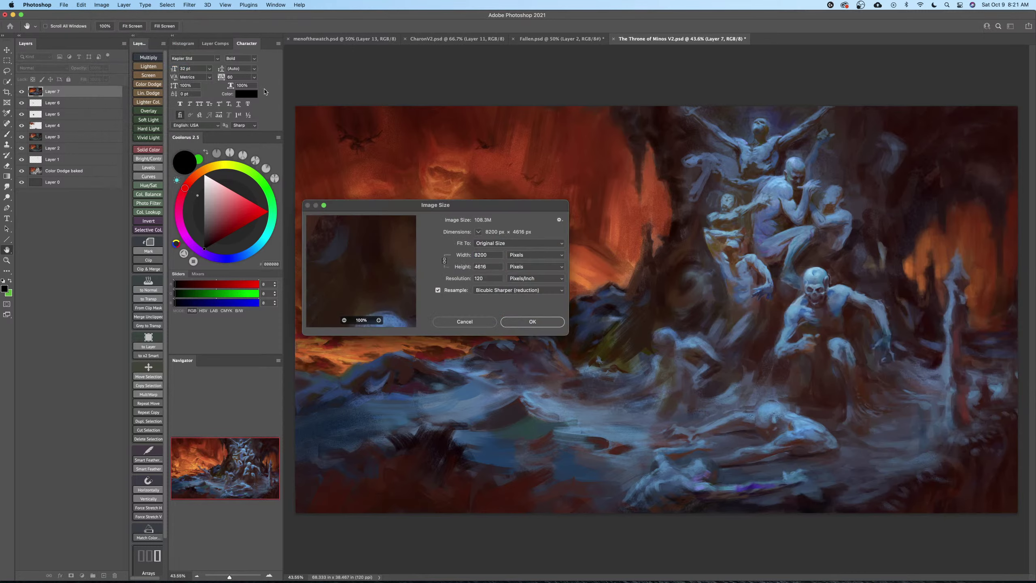
{"action": "left_click", "coordinate": [464, 322]}
{"action": "key", "text": "z"}
{"action": "left_click_drag", "start_coordinate": [714, 412], "coordinate": [721, 412]}
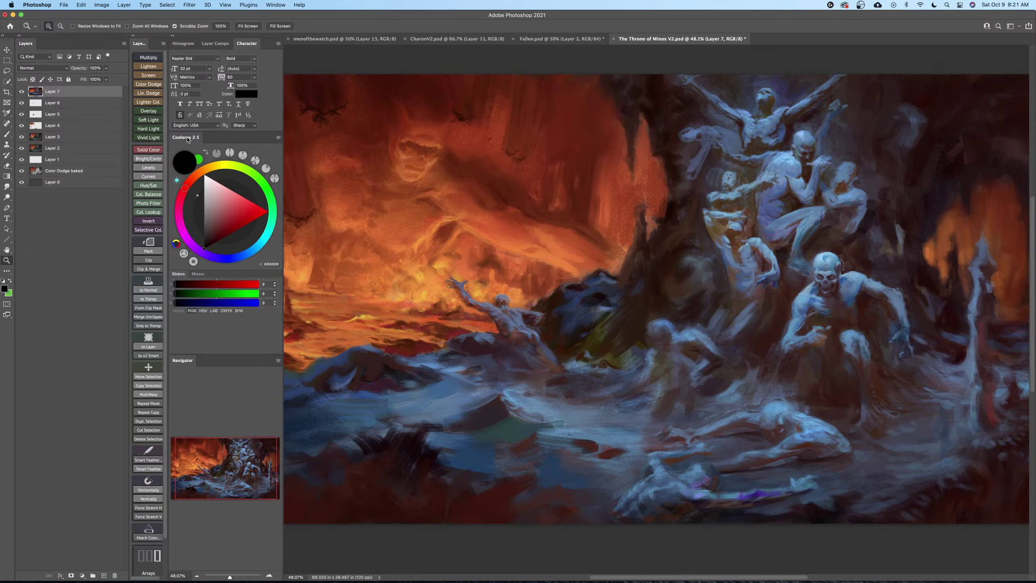
Float the Coolorus color wheel over the canvas, enlarge it, and narrow the docked panel columns.
{"action": "left_click_drag", "start_coordinate": [189, 137], "coordinate": [413, 107]}
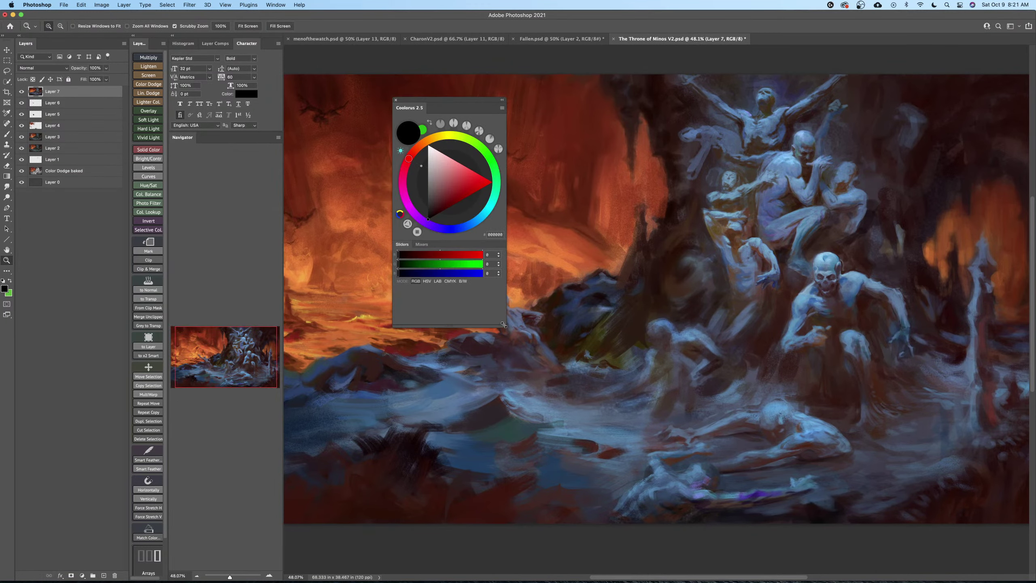
{"action": "left_click_drag", "start_coordinate": [503, 330], "coordinate": [583, 347]}
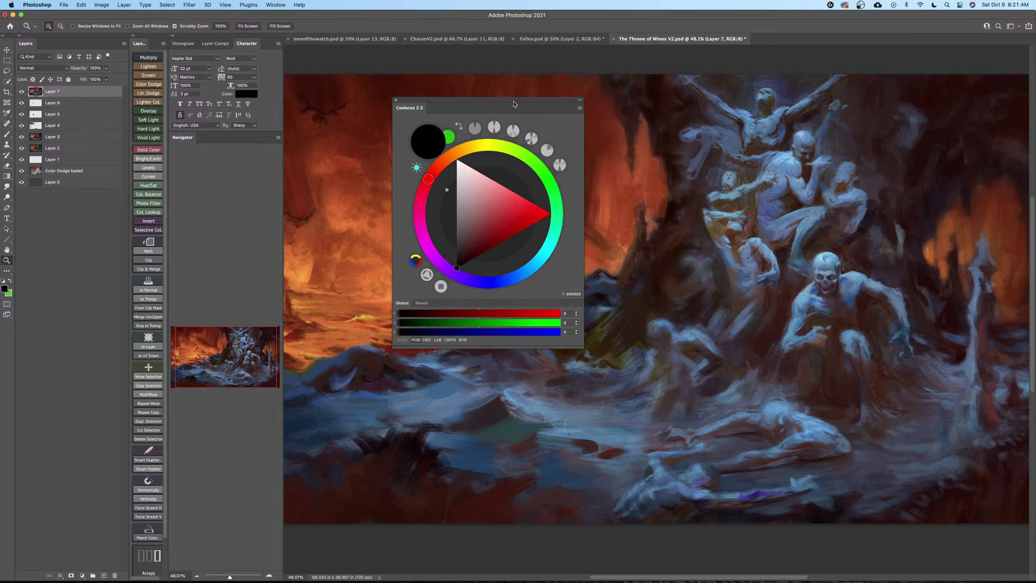
{"action": "left_click_drag", "start_coordinate": [474, 103], "coordinate": [404, 104]}
{"action": "left_click_drag", "start_coordinate": [282, 400], "coordinate": [259, 404]}
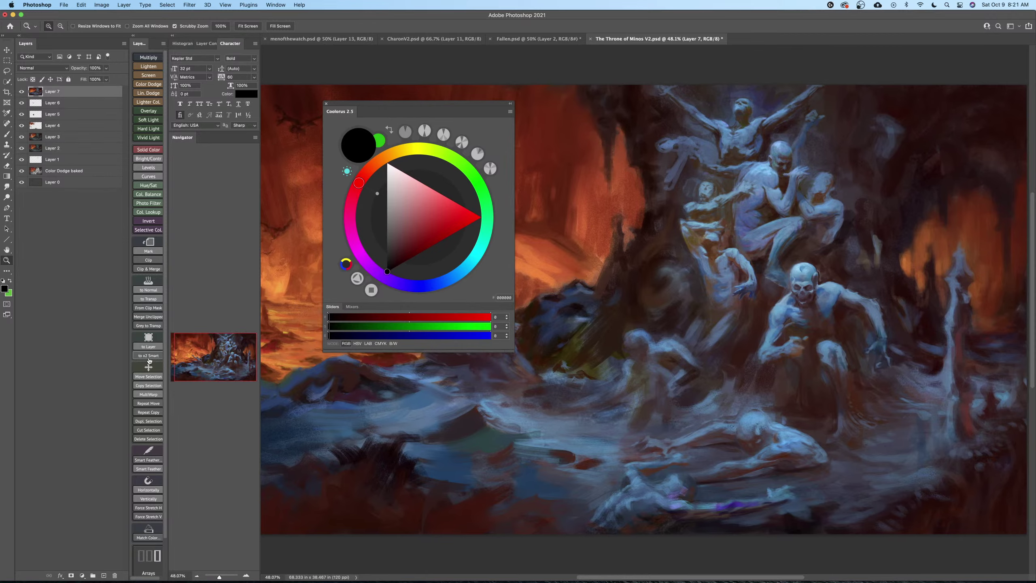
{"action": "left_click_drag", "start_coordinate": [128, 369], "coordinate": [81, 364]}
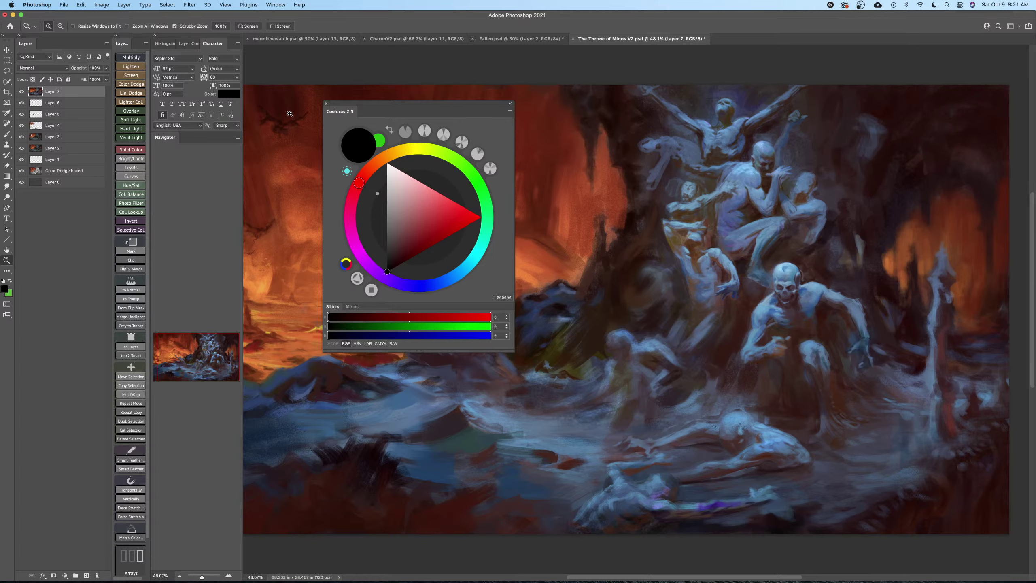
Save the painting in the SKETCHBOOK folder as The Throne of Minos V3.psd.
{"action": "left_click", "coordinate": [64, 5]}
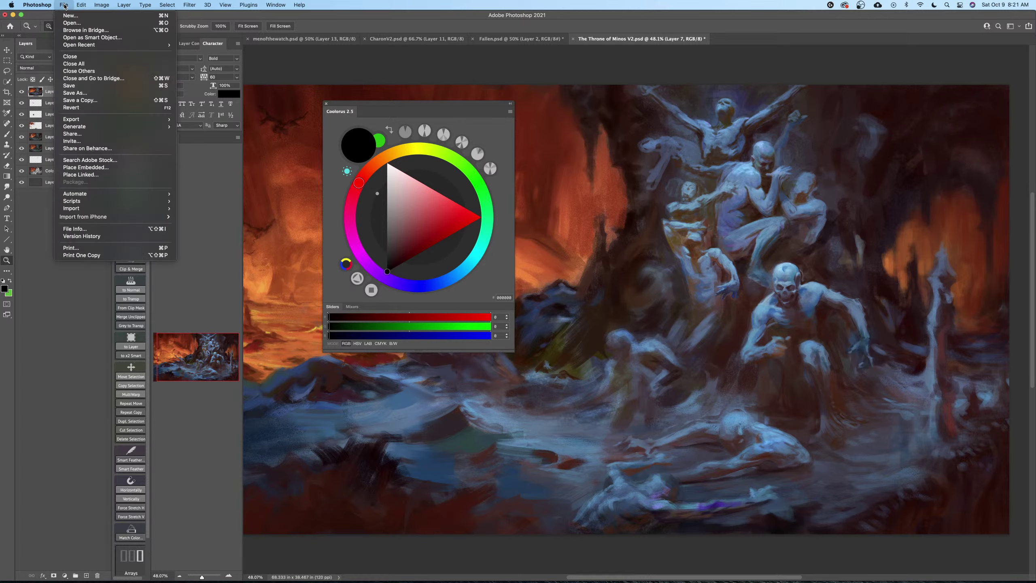
{"action": "left_click", "coordinate": [79, 101]}
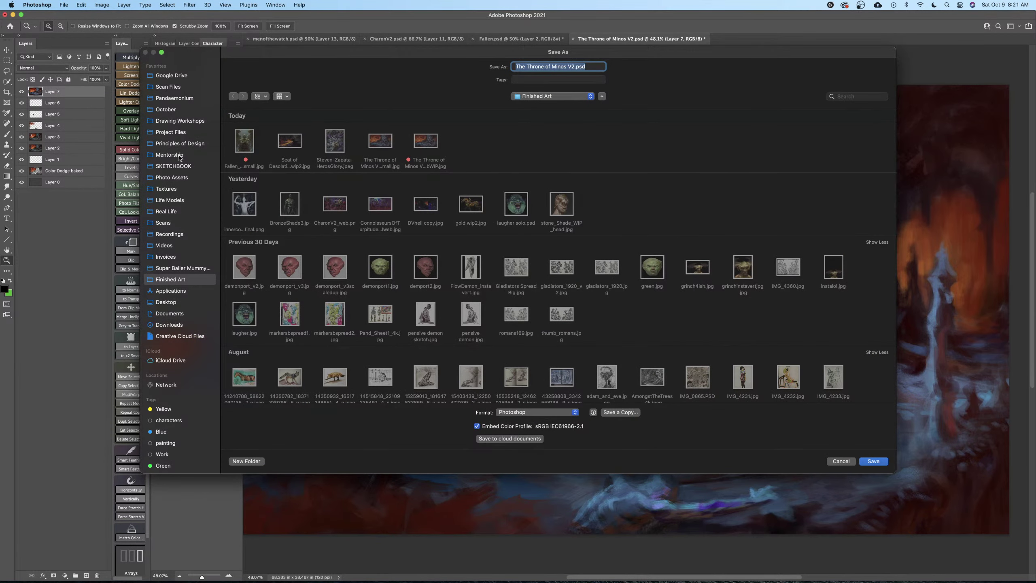
{"action": "left_click", "coordinate": [179, 167]}
{"action": "left_click", "coordinate": [575, 66]}
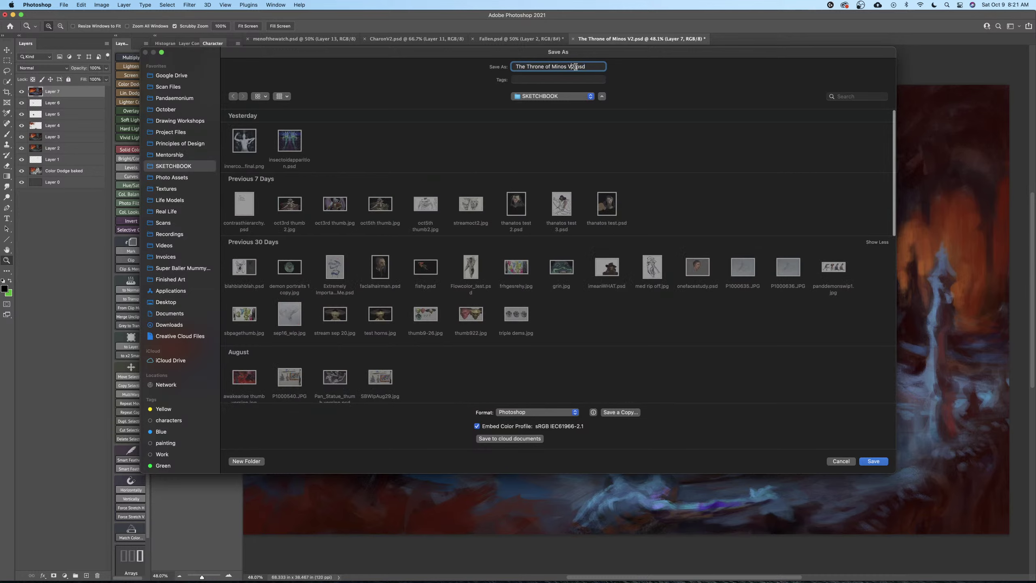
{"action": "key", "text": "BackSpace"}
{"action": "type", "text": "3"}
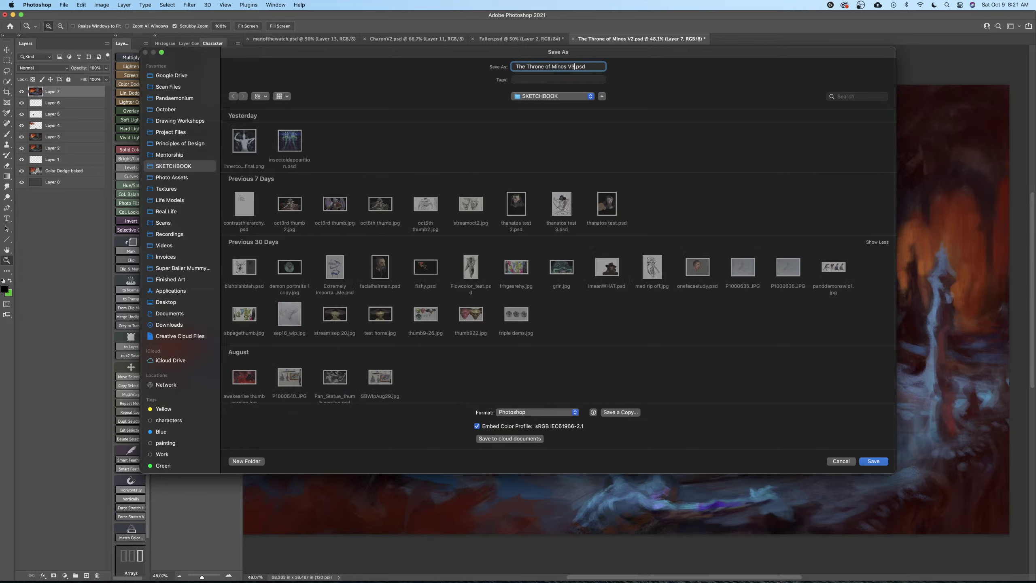
{"action": "key", "text": "Return"}
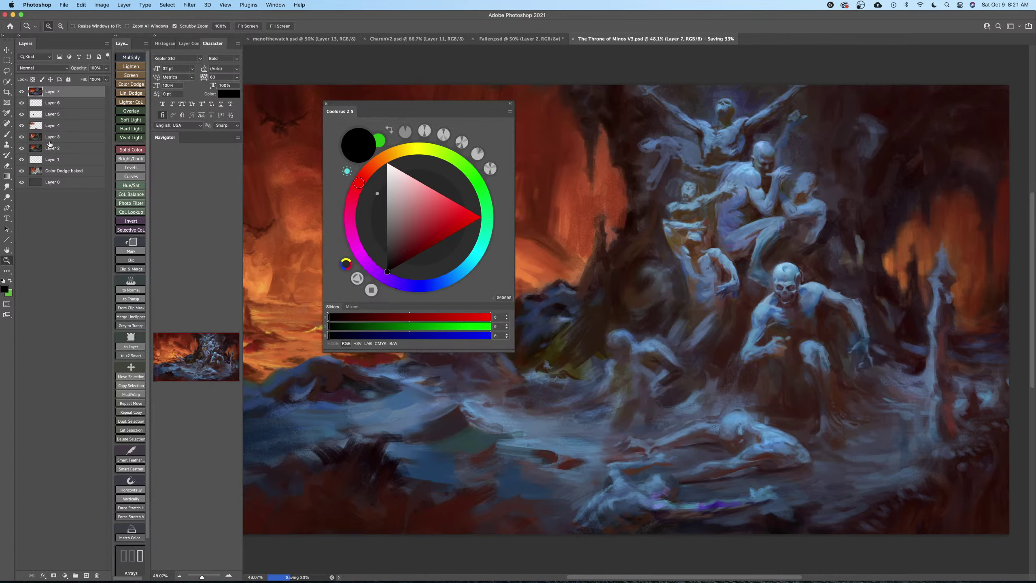
Hide Layer 7 and shrink the floating Coolorus panel, moving it clear of most of the painting.
{"action": "left_click", "coordinate": [21, 92]}
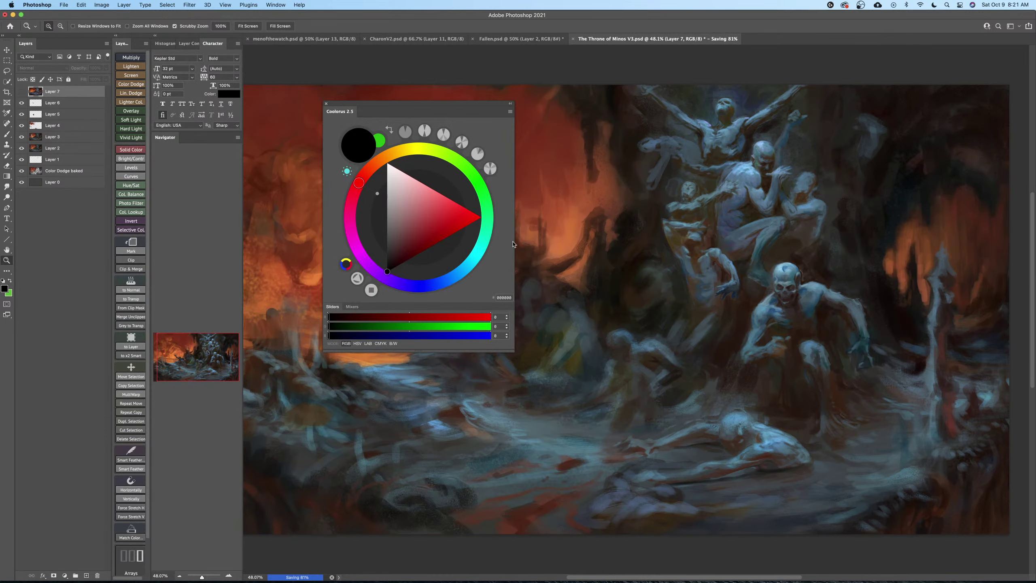
{"action": "left_click_drag", "start_coordinate": [642, 352], "coordinate": [600, 296]}
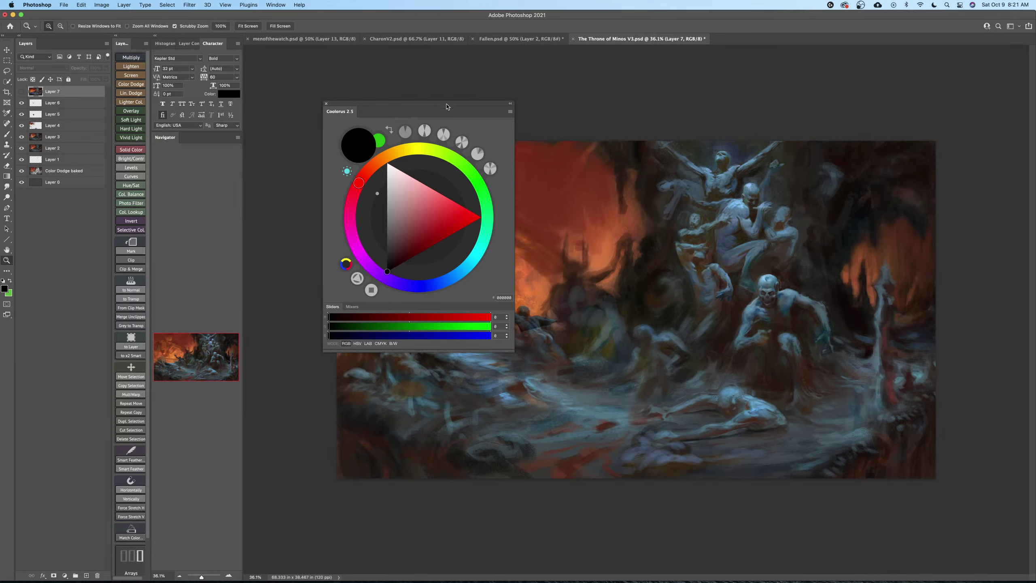
{"action": "left_click_drag", "start_coordinate": [447, 103], "coordinate": [383, 98]}
{"action": "left_click_drag", "start_coordinate": [678, 380], "coordinate": [680, 377]}
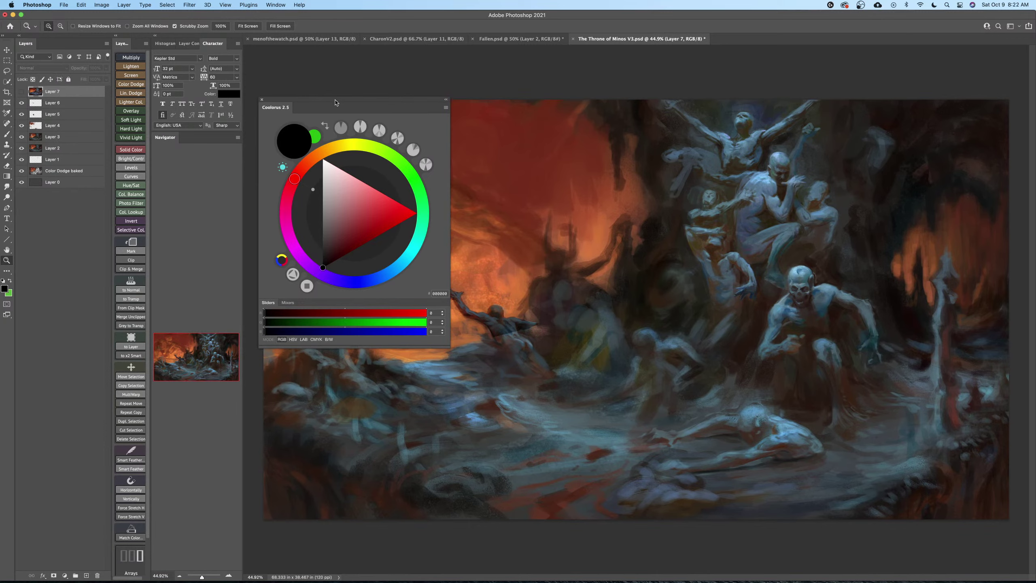
{"action": "left_click_drag", "start_coordinate": [334, 102], "coordinate": [326, 94]}
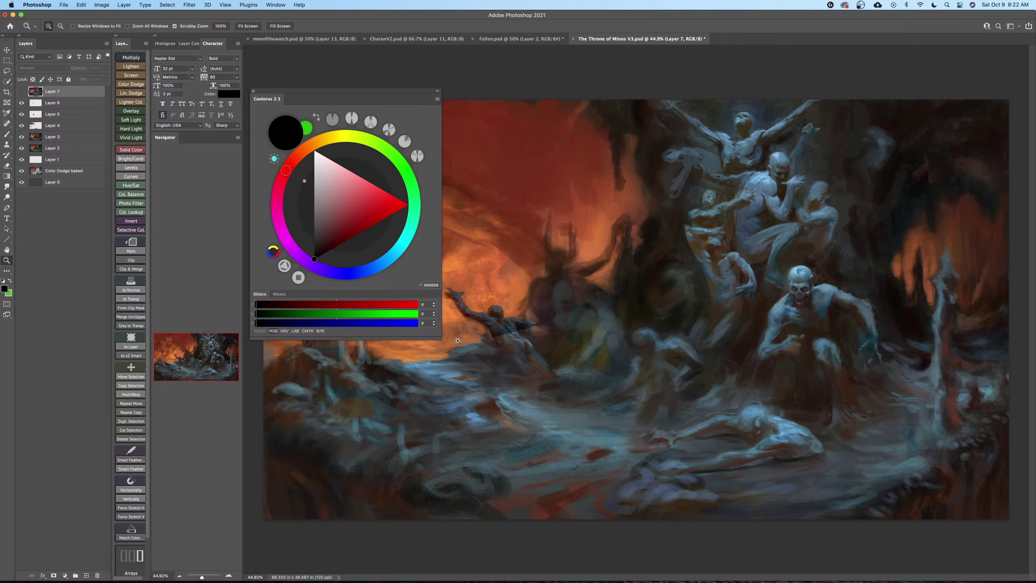
{"action": "left_click_drag", "start_coordinate": [435, 333], "coordinate": [405, 250]}
{"action": "left_click_drag", "start_coordinate": [358, 91], "coordinate": [356, 49]}
{"action": "left_click_drag", "start_coordinate": [673, 396], "coordinate": [656, 401]}
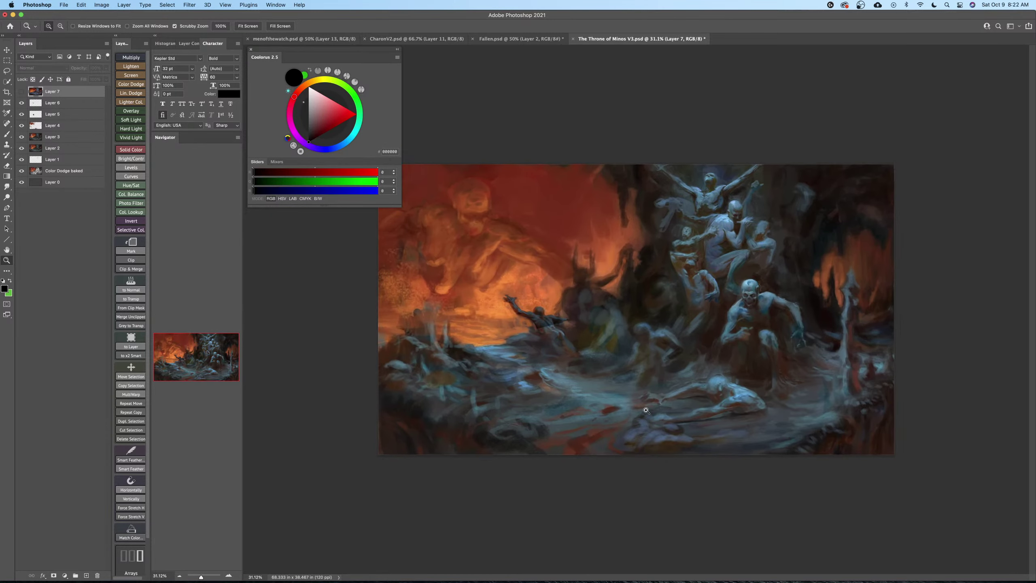
Compare the painting's earlier stages by hiding its layers one after another from Layer 7 down, and show all layers again.
{"action": "left_click", "coordinate": [20, 92]}
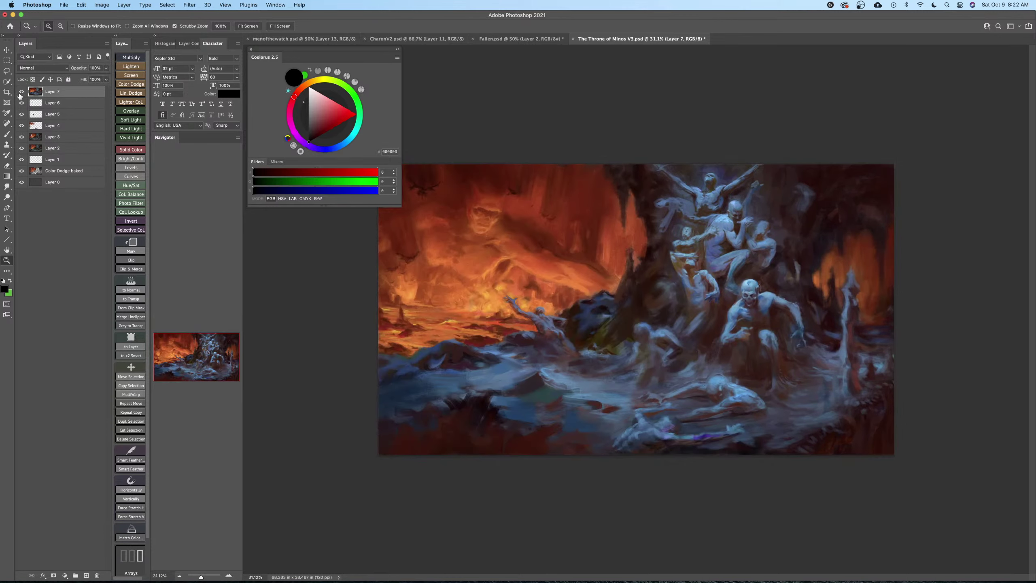
{"action": "left_click", "coordinate": [20, 93]}
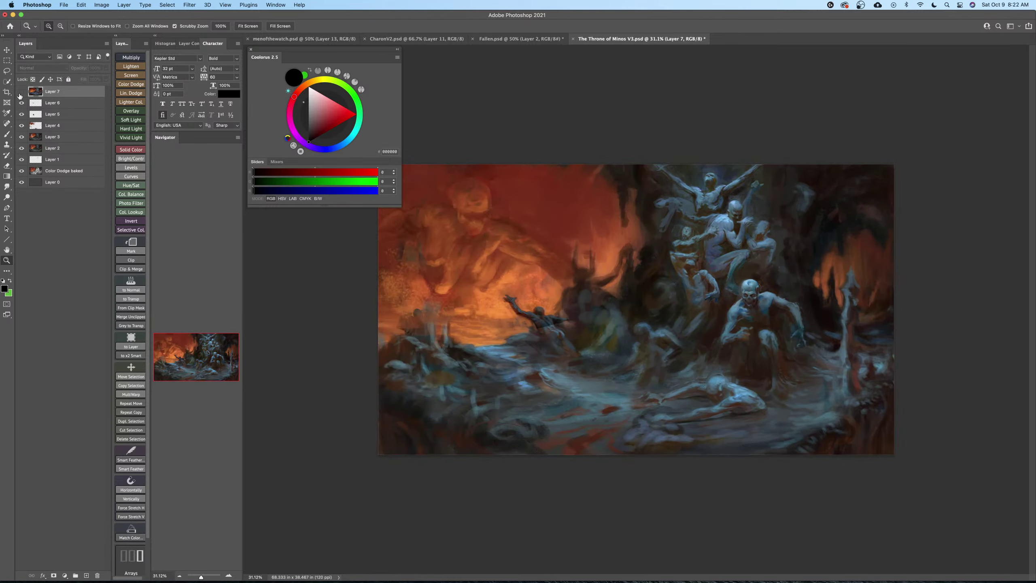
{"action": "left_click", "coordinate": [22, 114]}
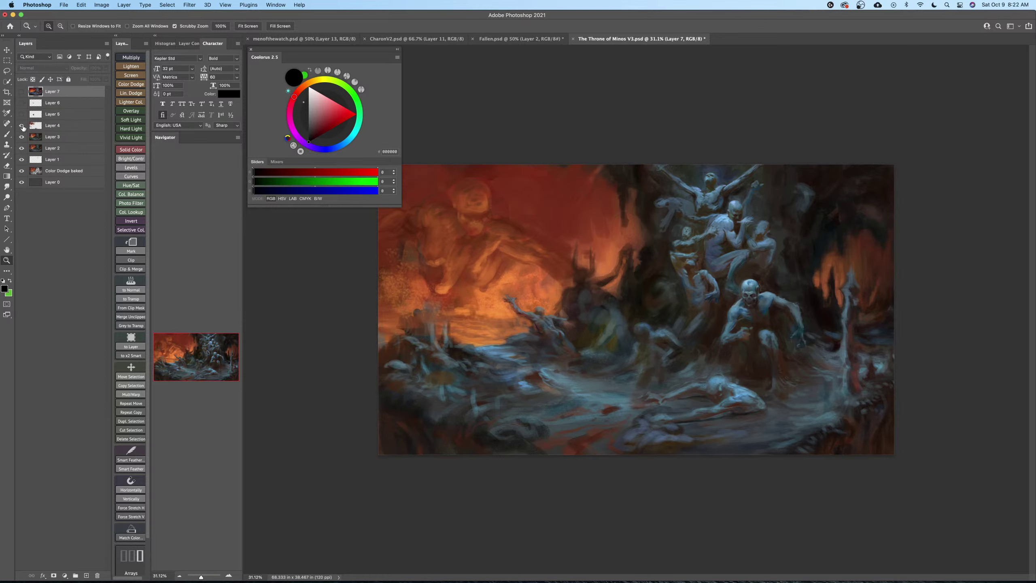
{"action": "left_click", "coordinate": [22, 126]}
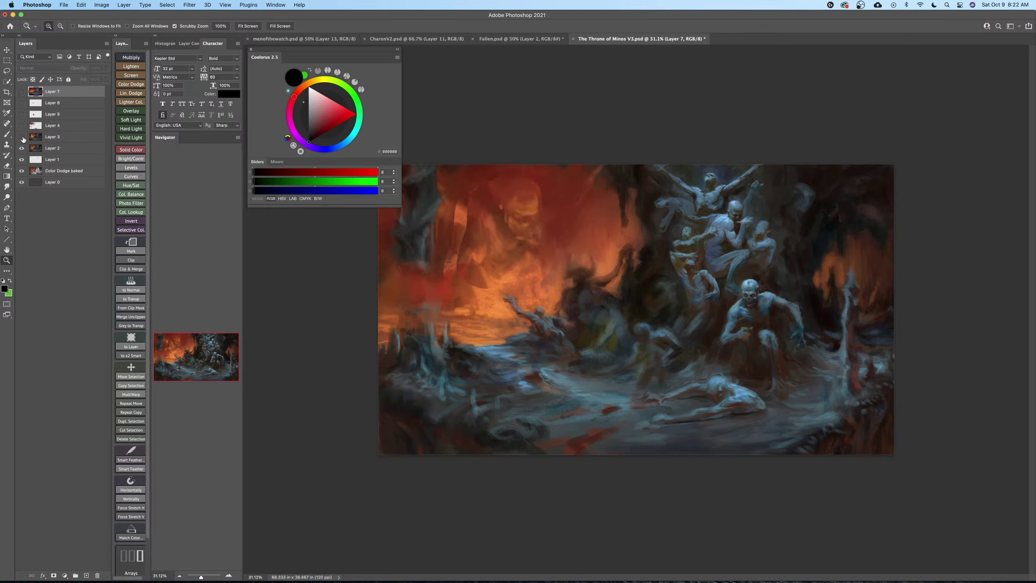
{"action": "left_click", "coordinate": [22, 148]}
{"action": "left_click", "coordinate": [22, 160]}
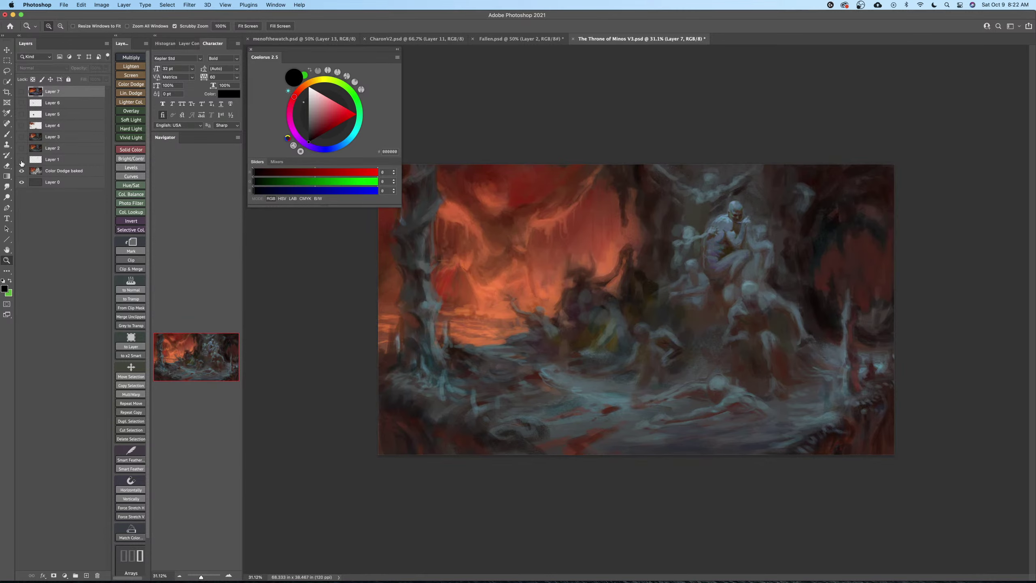
{"action": "left_click", "coordinate": [21, 171]}
{"action": "left_click_drag", "start_coordinate": [22, 178], "coordinate": [21, 91]}
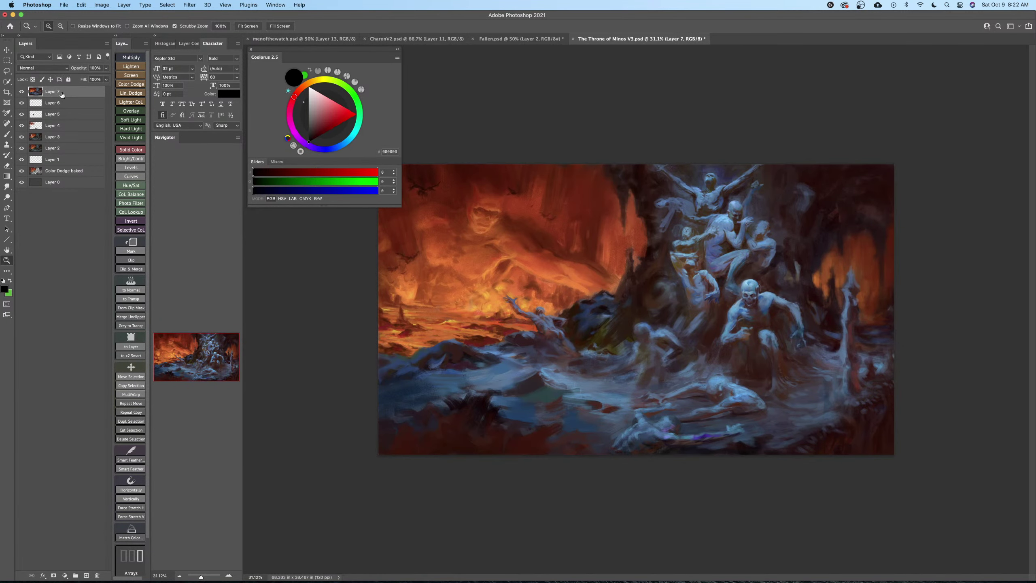
Merge all the layers from Layer 7 down to Layer 0 into a single layer.
{"action": "left_click", "coordinate": [75, 183], "text": "shift"}
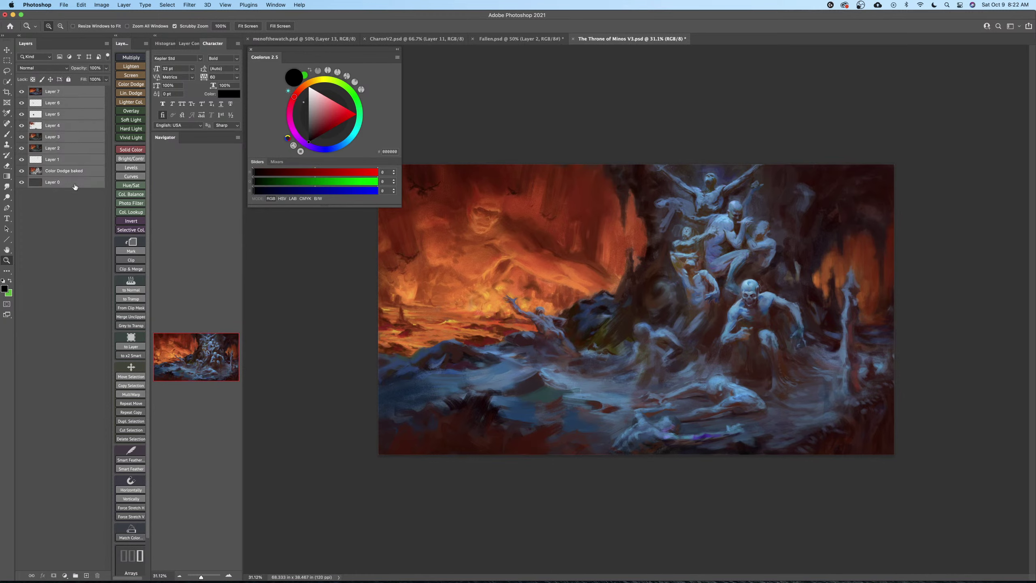
{"action": "key", "text": "super+e"}
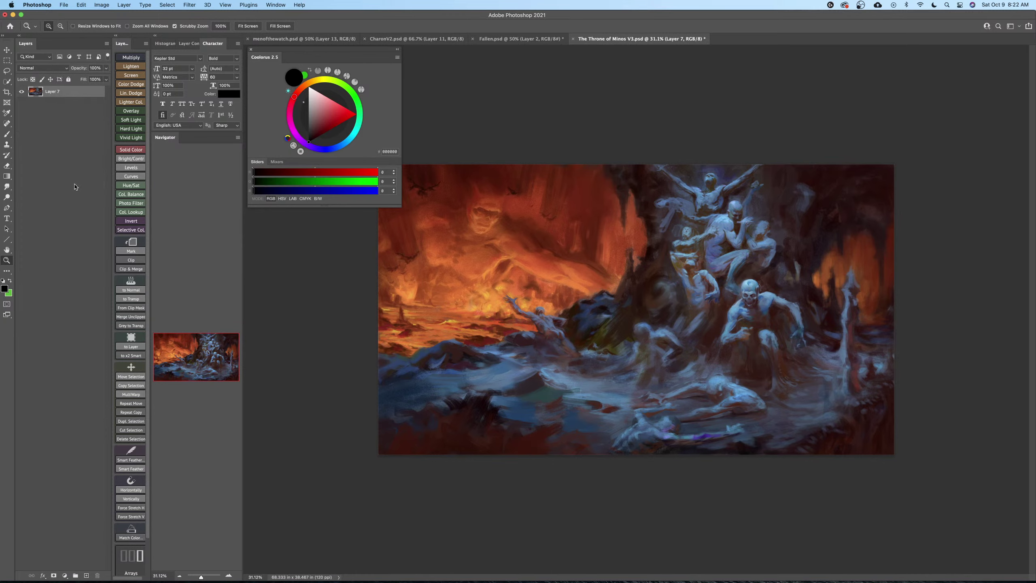
Ready a smaller brush with its tip angled at -12° for working on the seated figures of the throne.
{"action": "scroll", "coordinate": [709, 410], "scroll_direction": "up", "scroll_amount": 3}
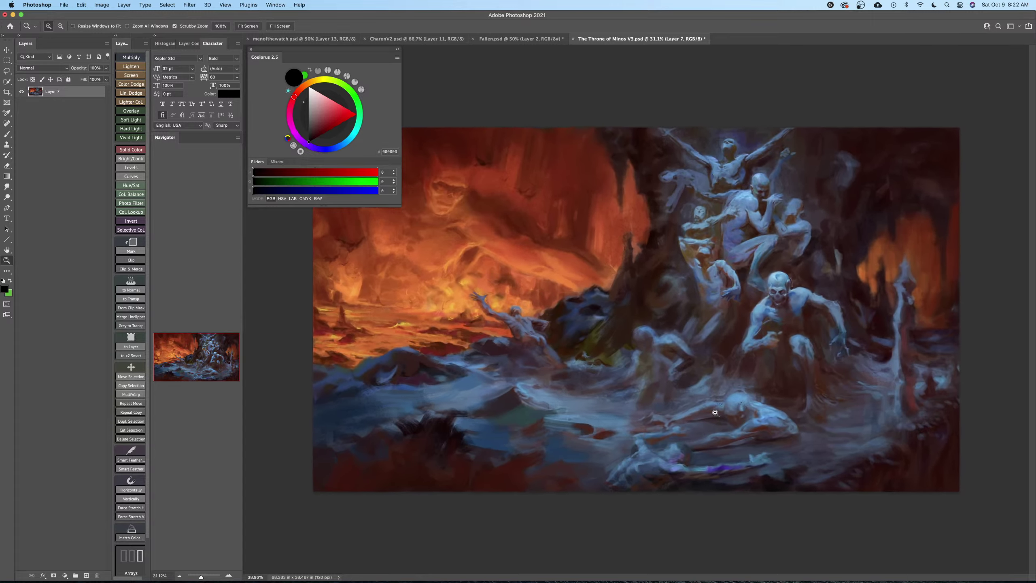
{"action": "key", "text": "b"}
{"action": "key", "text": "bracketleft"}
{"action": "key", "text": "bracketleft"}
{"action": "right_click", "coordinate": [713, 406]}
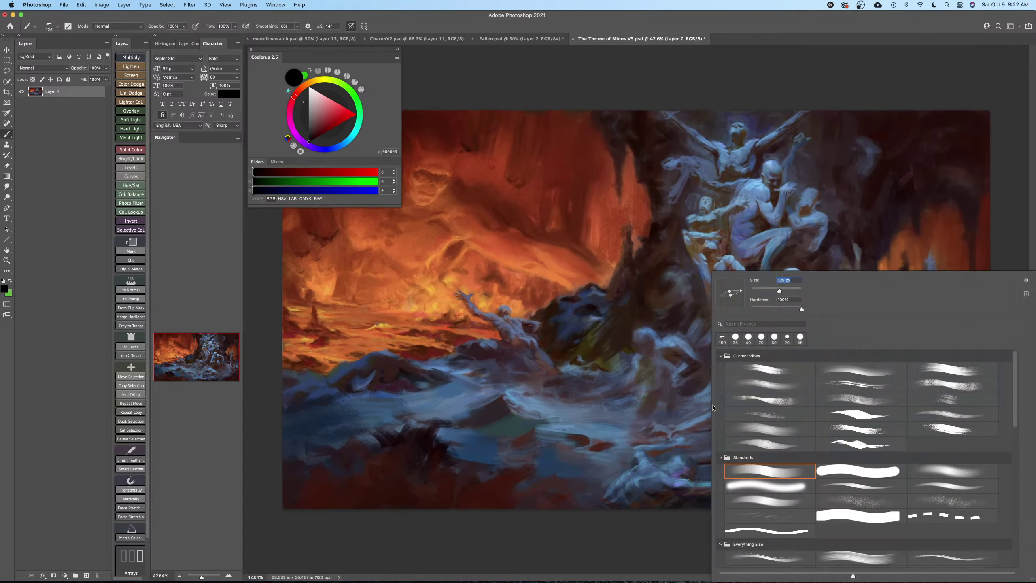
{"action": "left_click_drag", "start_coordinate": [740, 291], "coordinate": [740, 295]}
{"action": "left_click", "coordinate": [670, 322]}
{"action": "key", "text": "z"}
{"action": "mouse_move", "coordinate": [759, 254]}
{"action": "left_mouse_down"}
{"action": "mouse_move", "coordinate": [797, 254]}
{"action": "mouse_move", "coordinate": [656, 350]}
{"action": "left_mouse_up"}
{"action": "scroll", "coordinate": [655, 350], "scroll_direction": "up", "scroll_amount": 2}
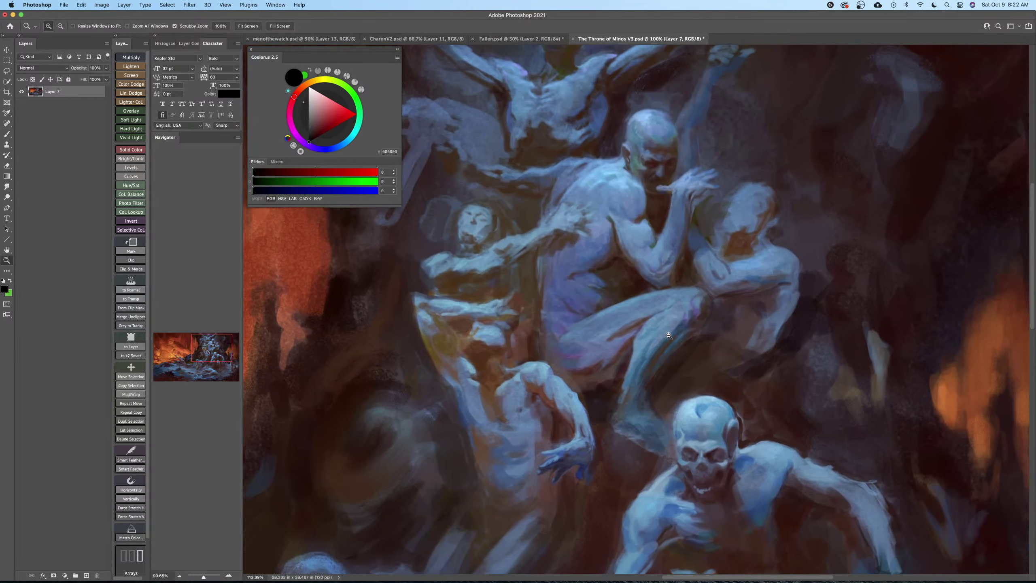
{"action": "scroll", "coordinate": [634, 372], "scroll_direction": "up", "scroll_amount": 2}
{"action": "key", "text": "b"}
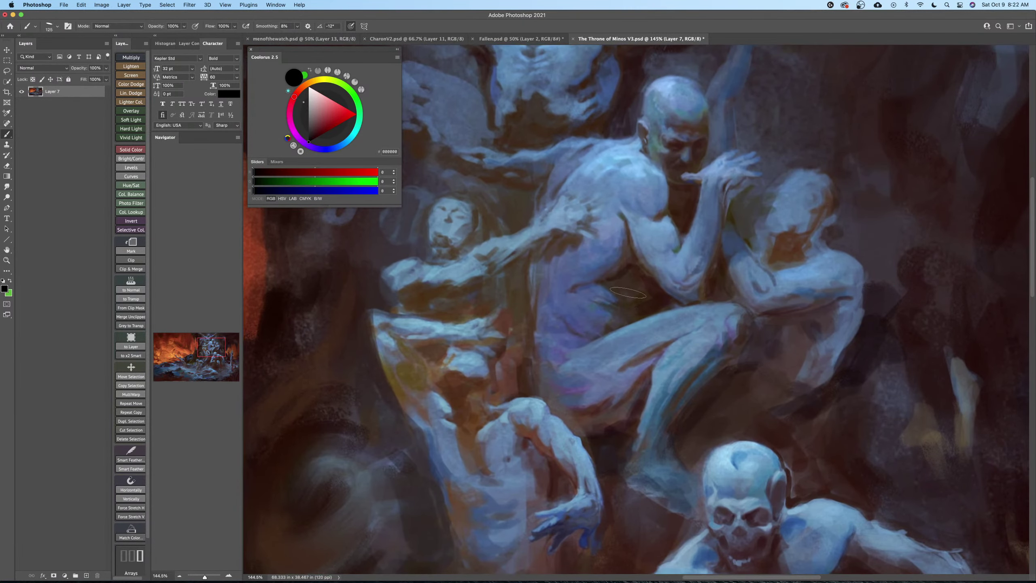
Add an empty layer above the merged painting and duplicate Layer 7 beneath it.
{"action": "left_click", "coordinate": [620, 280], "text": "alt"}
{"action": "key", "text": "super+shift+alt+n"}
{"action": "key", "text": "bracketleft"}
{"action": "key", "text": "bracketleft"}
{"action": "key", "text": "bracketleft"}
{"action": "key", "text": "bracketleft"}
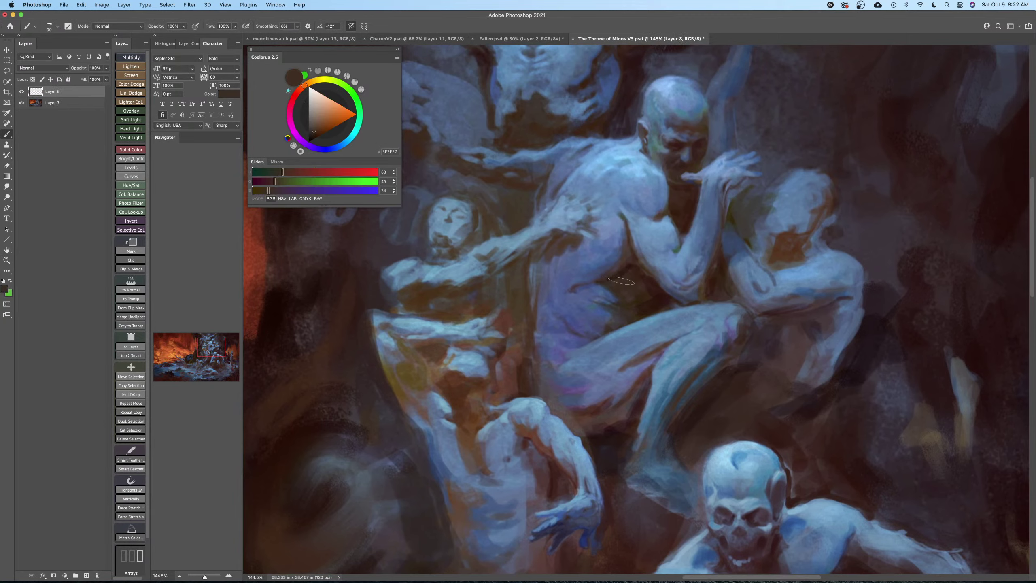
{"action": "left_click", "coordinate": [68, 108]}
{"action": "key", "text": "super+j"}
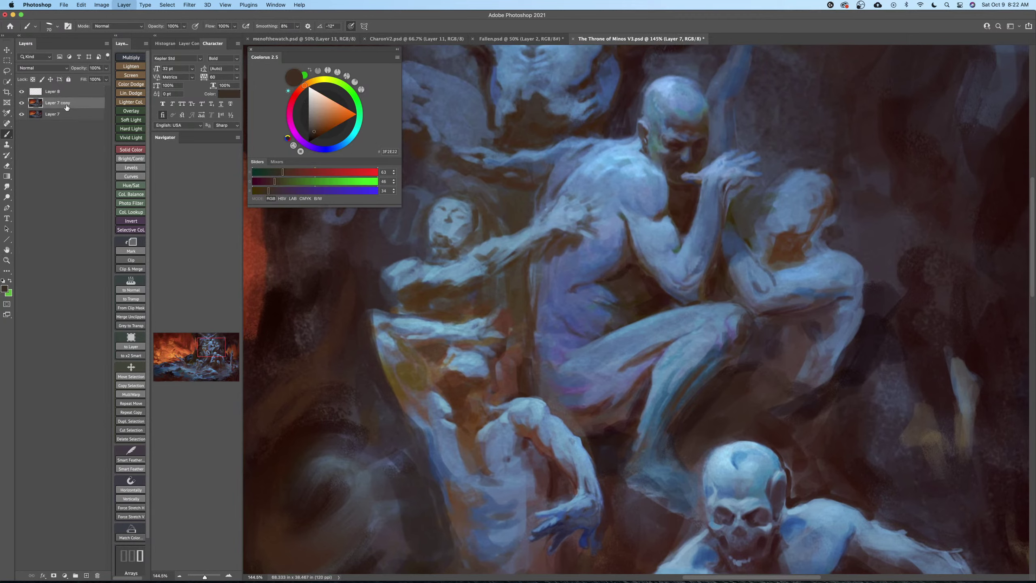
Sample a dark reddish brown beside the seated man's arm, set the brush flow to 17%, and switch to a round Standards brush.
{"action": "left_click", "coordinate": [628, 269], "text": "alt"}
{"action": "key", "text": "bracketleft"}
{"action": "key", "text": "bracketleft"}
{"action": "key", "text": "bracketleft"}
{"action": "key", "text": "bracketleft"}
{"action": "key", "text": "bracketleft"}
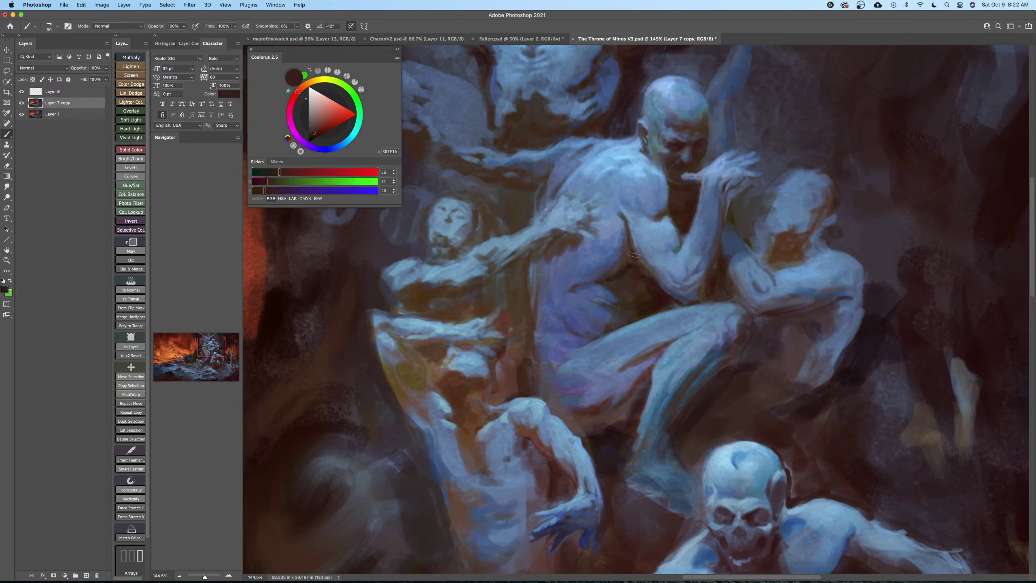
{"action": "key", "text": "bracketright"}
{"action": "key", "text": "bracketright"}
{"action": "left_click_drag", "start_coordinate": [208, 27], "coordinate": [176, 36]}
{"action": "right_click", "coordinate": [589, 286]}
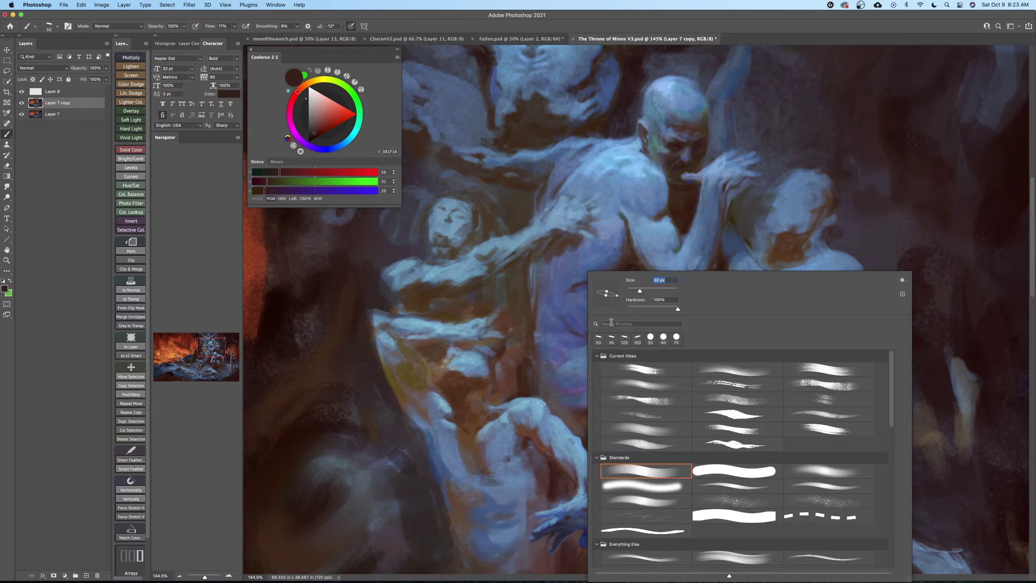
{"action": "double_click", "coordinate": [644, 503]}
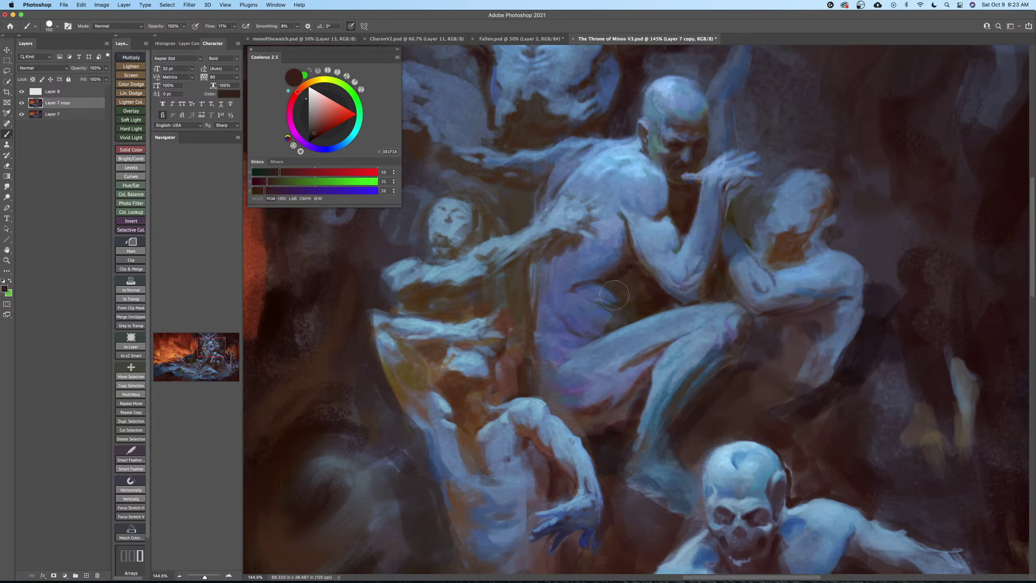
Paint the seated man's side below the armpit with a blue sampled from his back.
{"action": "key", "text": "bracketright"}
{"action": "key", "text": "bracketleft"}
{"action": "left_click", "coordinate": [621, 210], "text": "alt"}
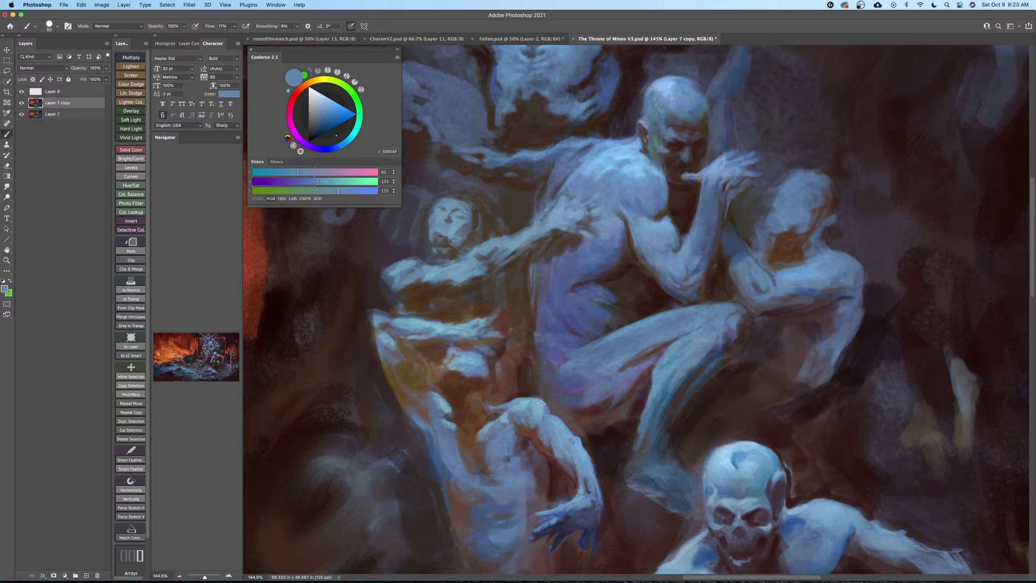
{"action": "left_click_drag", "start_coordinate": [633, 235], "coordinate": [639, 242]}
{"action": "scroll", "coordinate": [662, 270], "scroll_direction": "down", "scroll_amount": 3}
Add fine dark brown shading to the seated man's waist, using a color sampled from the shadow beside it.
{"action": "left_click", "coordinate": [599, 236], "text": "alt"}
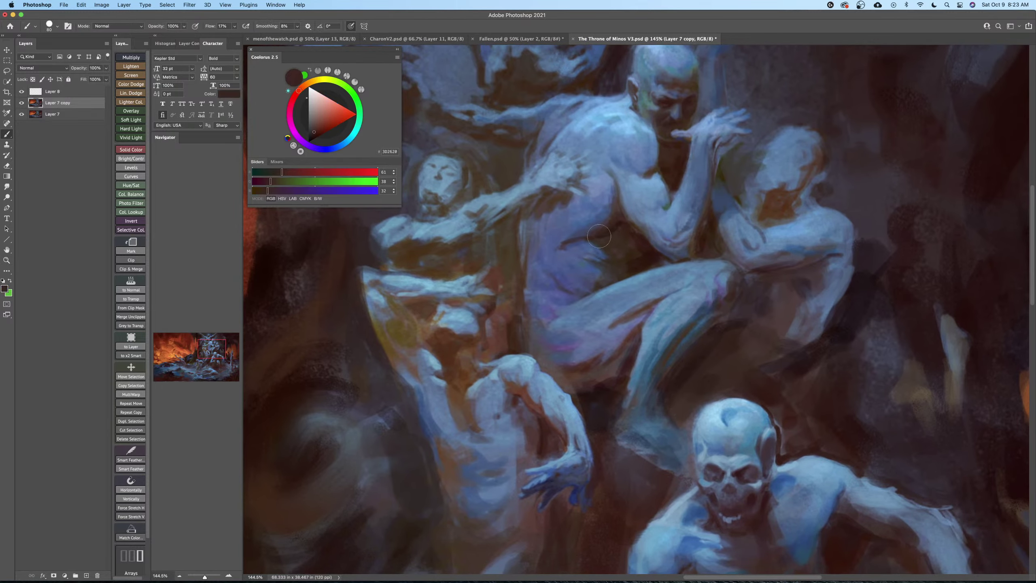
{"action": "key", "text": "bracketleft"}
{"action": "key", "text": "bracketleft"}
{"action": "key", "text": "bracketleft"}
{"action": "key", "text": "bracketleft"}
{"action": "key", "text": "bracketleft"}
{"action": "mouse_move", "coordinate": [556, 274]}
{"action": "left_mouse_down"}
{"action": "mouse_move", "coordinate": [583, 293]}
{"action": "mouse_move", "coordinate": [562, 284]}
{"action": "left_mouse_up"}
Try brush presets and settle on the soft tapered brush in the first row of the Current Vibes group.
{"action": "right_click", "coordinate": [604, 249]}
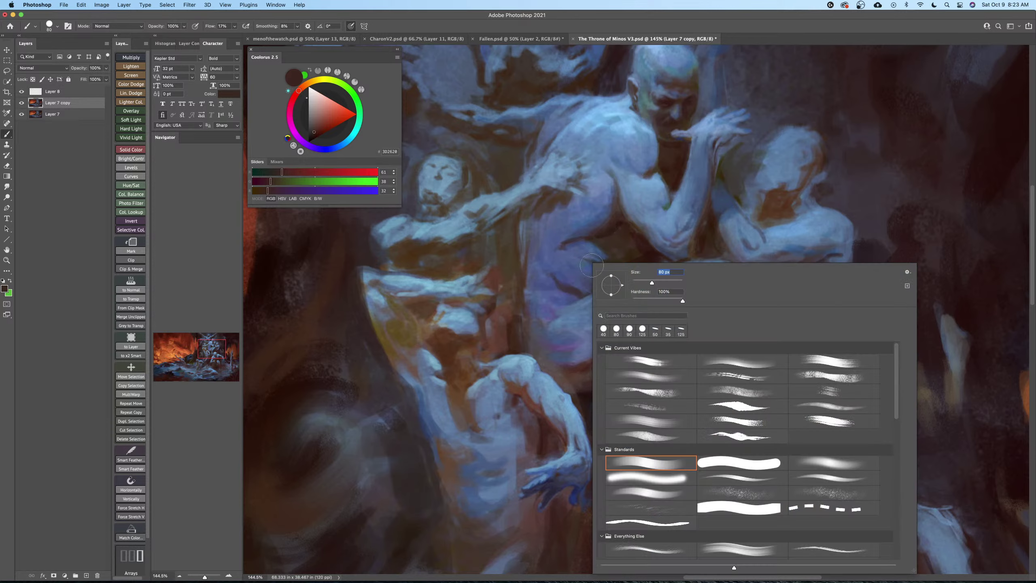
{"action": "double_click", "coordinate": [729, 368]}
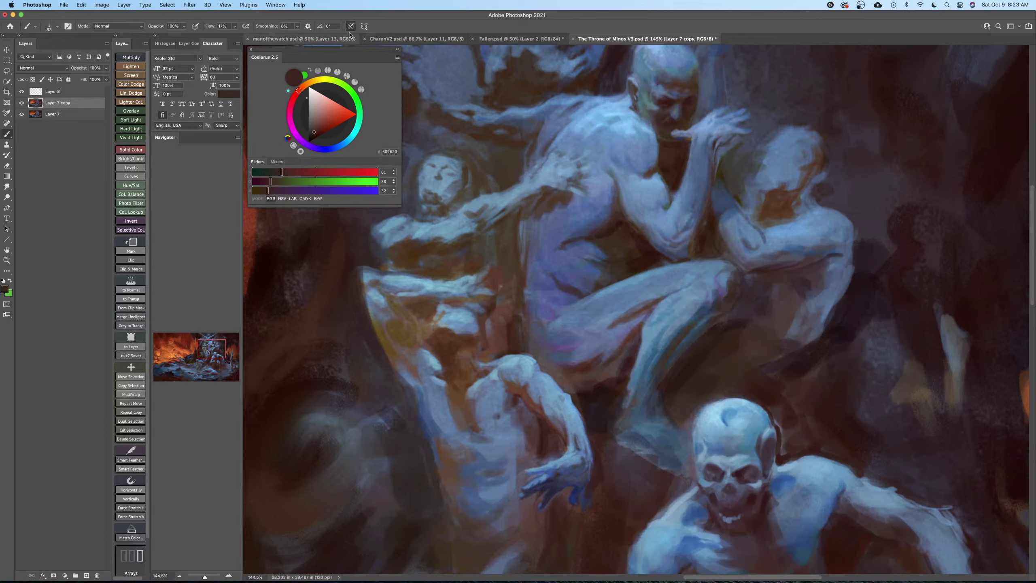
{"action": "right_click", "coordinate": [567, 300]}
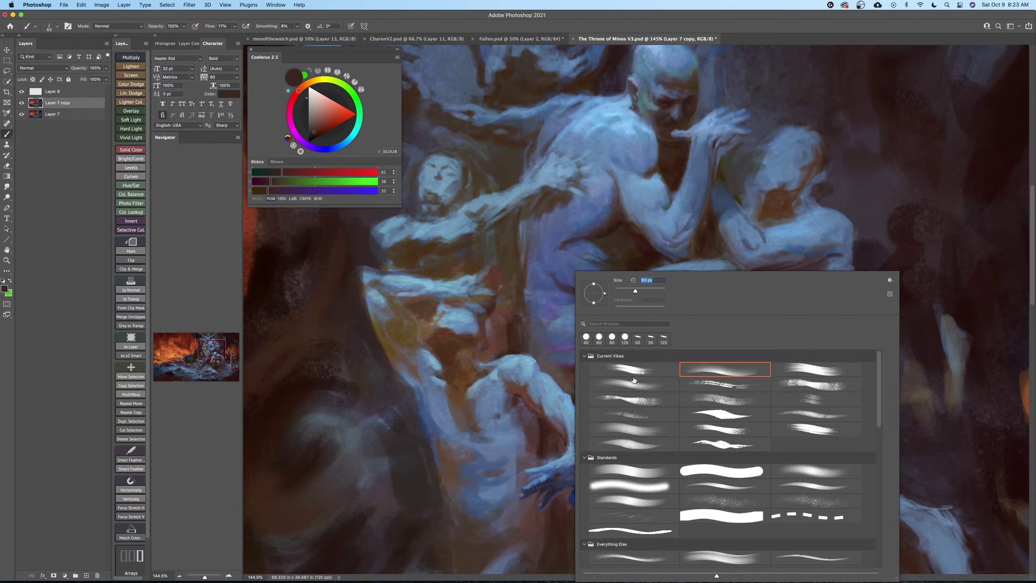
{"action": "double_click", "coordinate": [627, 470]}
{"action": "right_click", "coordinate": [610, 397]}
{"action": "left_click", "coordinate": [756, 372]}
{"action": "double_click", "coordinate": [756, 372]}
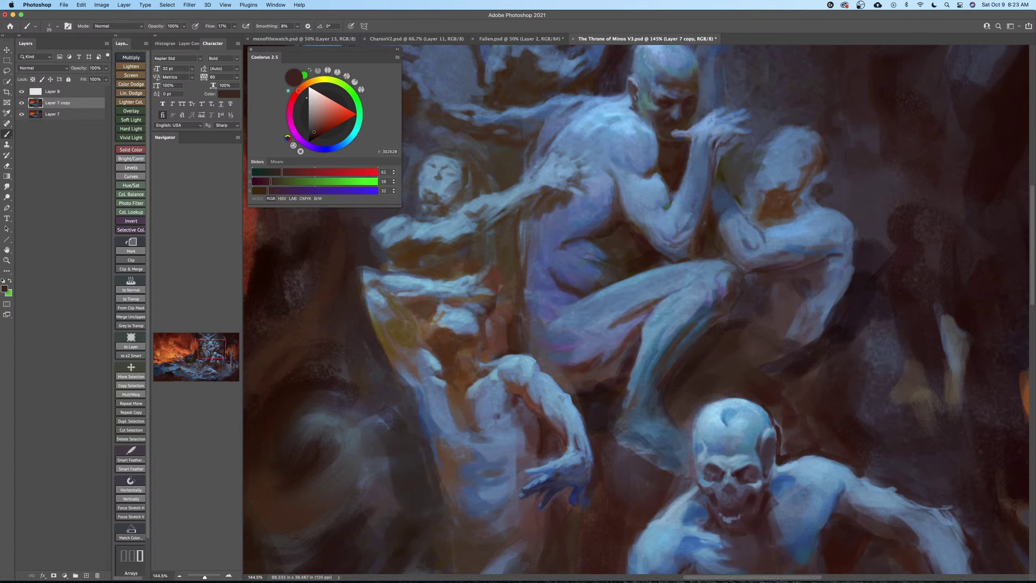
Paint the seated man's hip crease in dark brown and the gap between his thigh and calf in sampled muted purple.
{"action": "left_click_drag", "start_coordinate": [585, 299], "coordinate": [559, 312]}
{"action": "left_click", "coordinate": [642, 310], "text": "alt"}
{"action": "key", "text": "bracketright"}
{"action": "key", "text": "bracketright"}
{"action": "left_click_drag", "start_coordinate": [671, 299], "coordinate": [656, 306]}
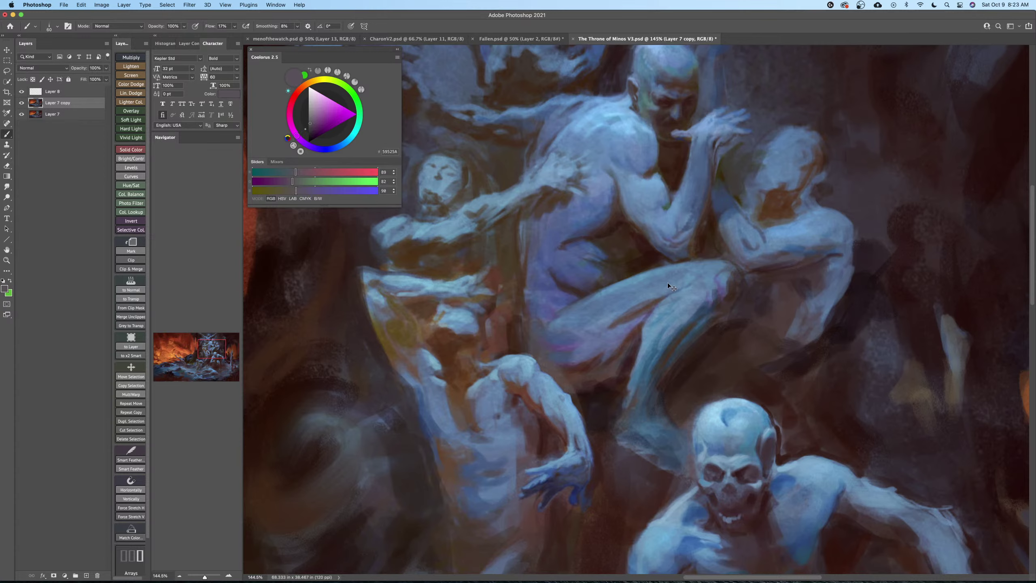
Deepen the shadow between the seated man's thigh and calf with a smaller brush and sampled dark brown.
{"action": "key", "text": "bracketleft"}
{"action": "left_click", "coordinate": [637, 268], "text": "alt"}
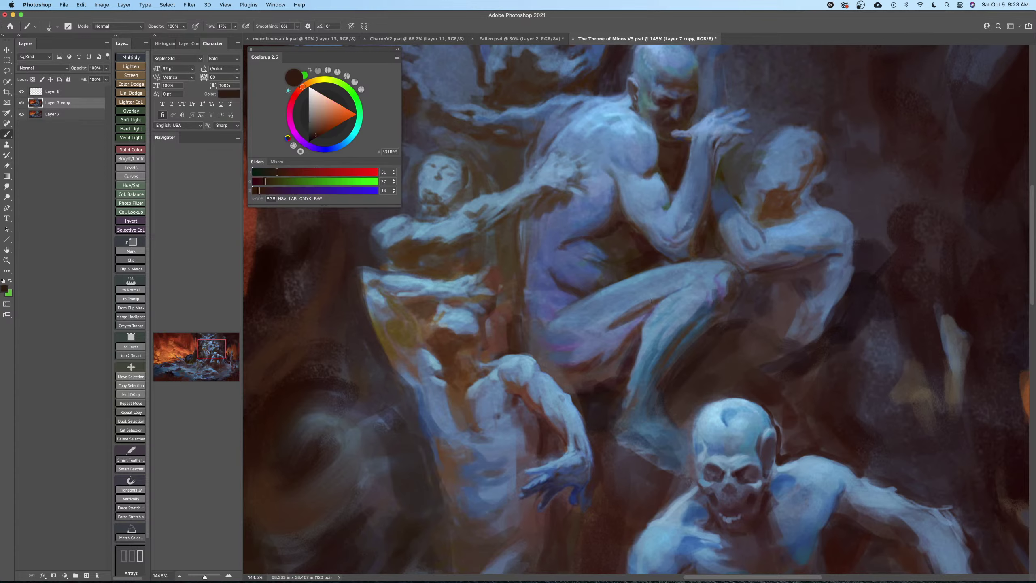
{"action": "key", "text": "bracketleft"}
{"action": "left_click_drag", "start_coordinate": [645, 308], "coordinate": [699, 280]}
{"action": "key", "text": "bracketleft"}
Refine the seated man's thigh and buttock using blue, dark red and muted mauve sampled from the painting.
{"action": "left_click", "coordinate": [627, 282], "text": "alt"}
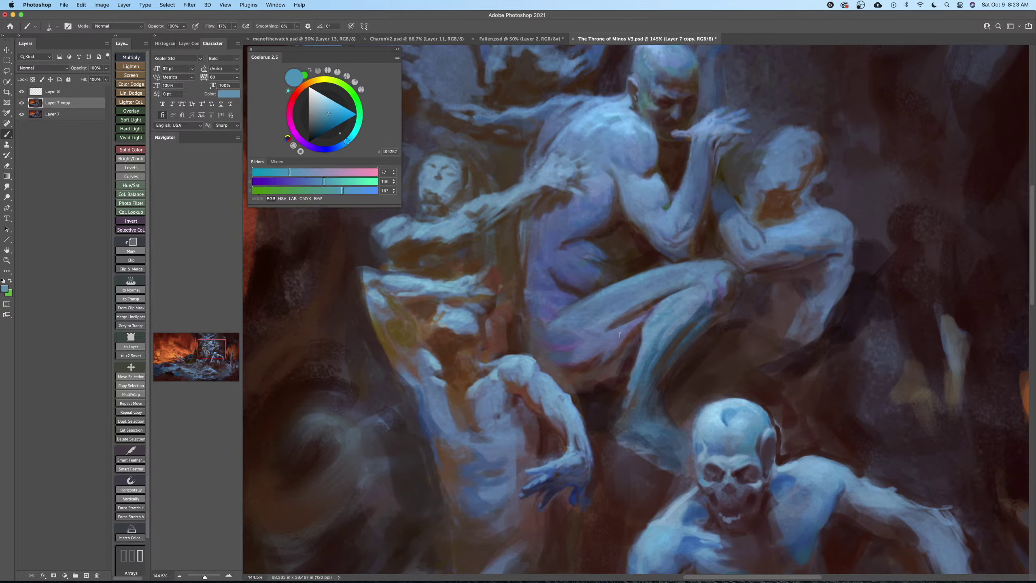
{"action": "left_click", "coordinate": [585, 365], "text": "alt"}
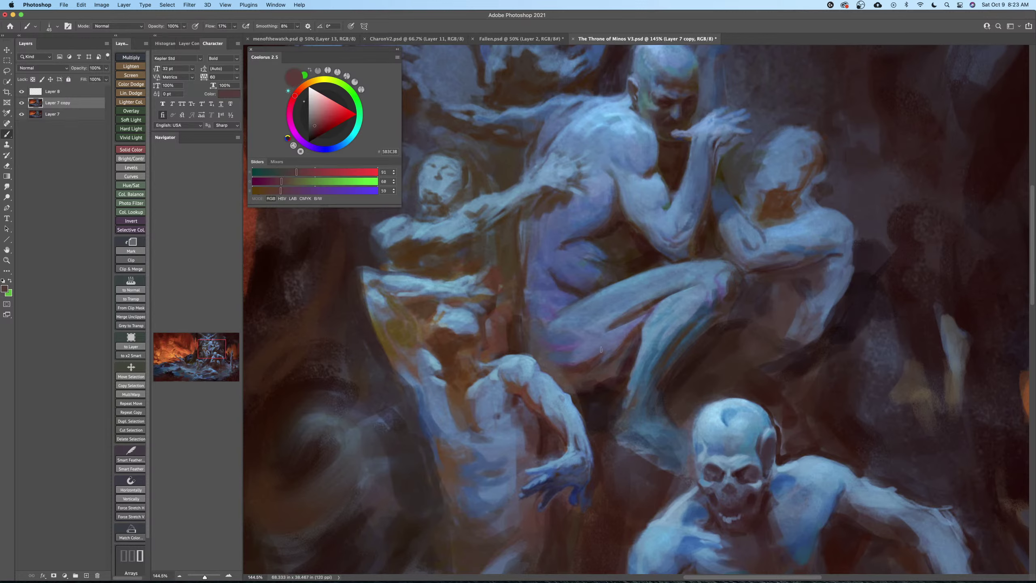
{"action": "left_click", "coordinate": [609, 359], "text": "alt"}
{"action": "scroll", "coordinate": [612, 350], "scroll_direction": "left", "scroll_amount": 2}
{"action": "key", "text": "bracketleft"}
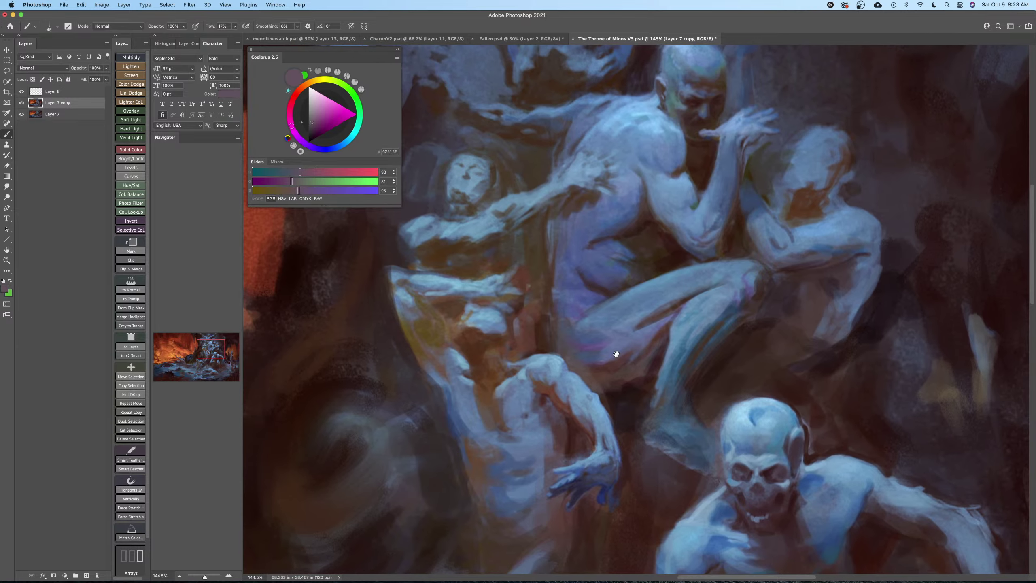
Shade the underside of the thigh with sampled blue-violet and reddish brown, plus a darker brown from the color wheel.
{"action": "left_click", "coordinate": [630, 332], "text": "alt"}
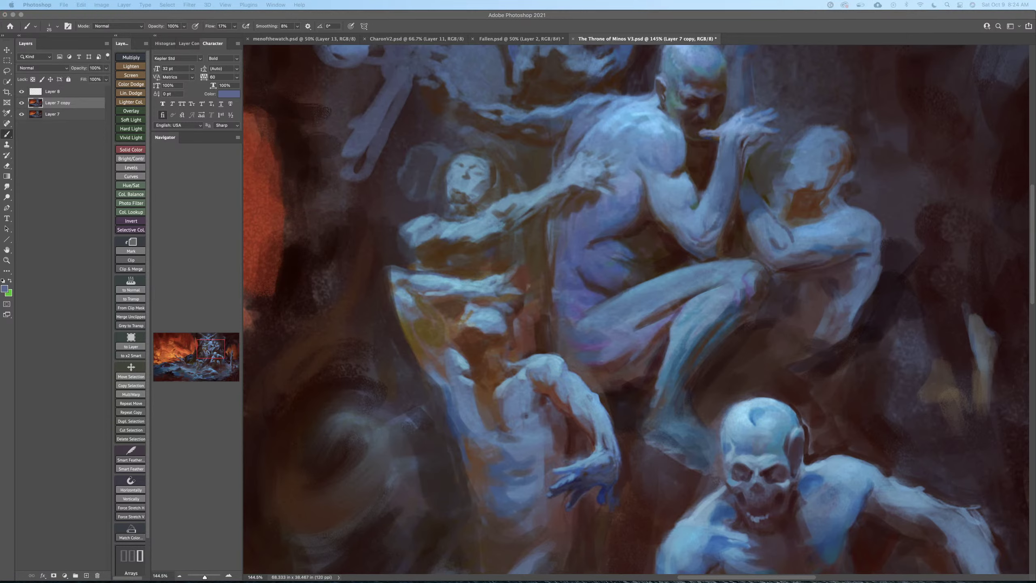
{"action": "left_click", "coordinate": [591, 405]}
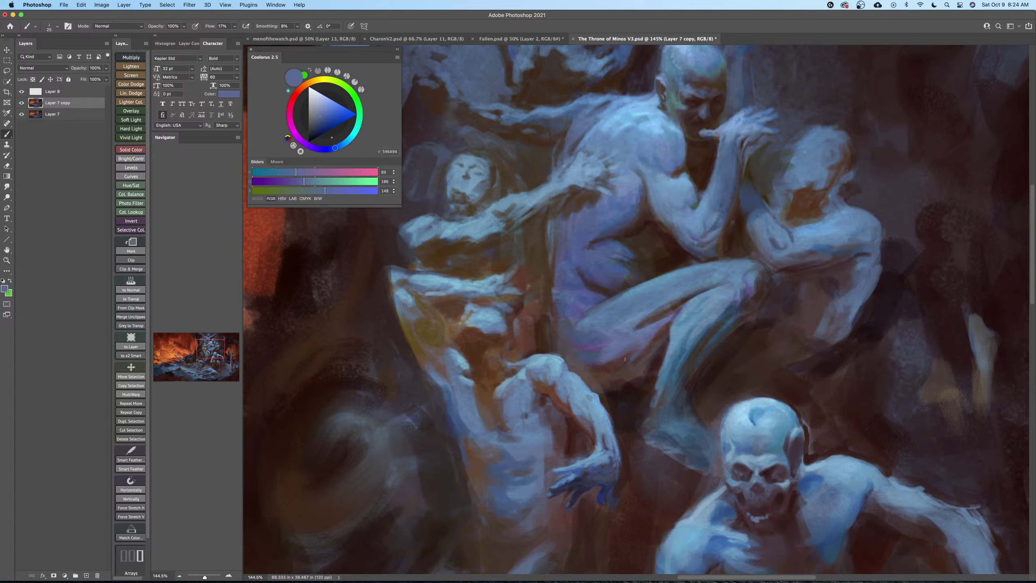
{"action": "left_click", "coordinate": [612, 363], "text": "alt"}
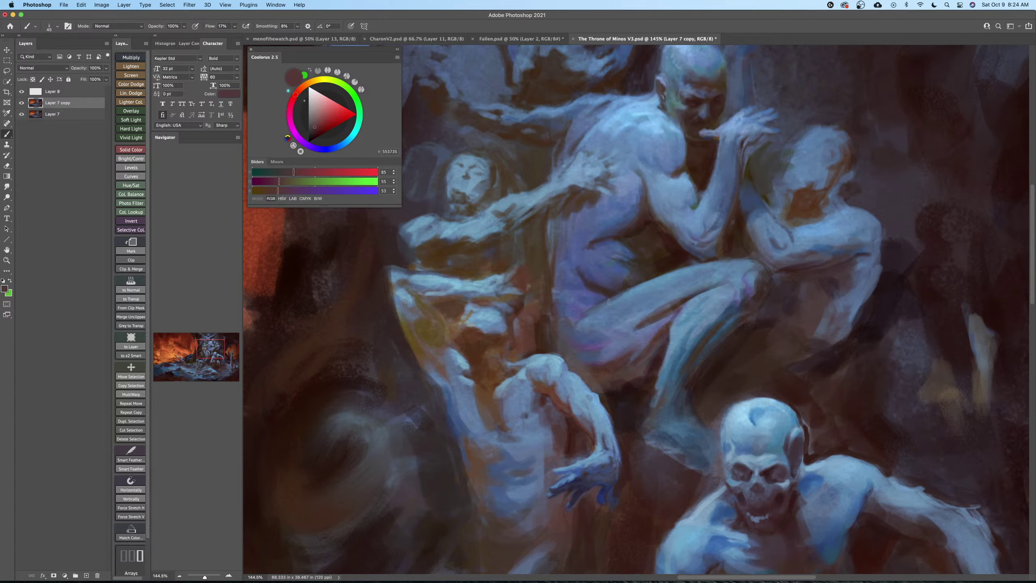
{"action": "left_click", "coordinate": [314, 134]}
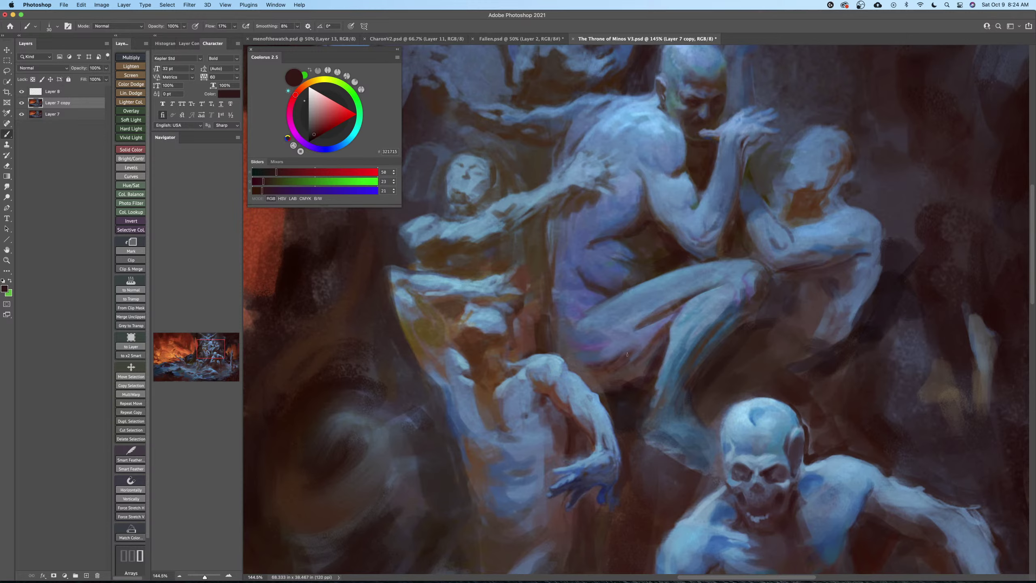
{"action": "key", "text": "bracketright"}
Blend the lower edge of the seated man's buttock with sampled violet-blue and warm brown.
{"action": "left_click", "coordinate": [652, 330], "text": "alt"}
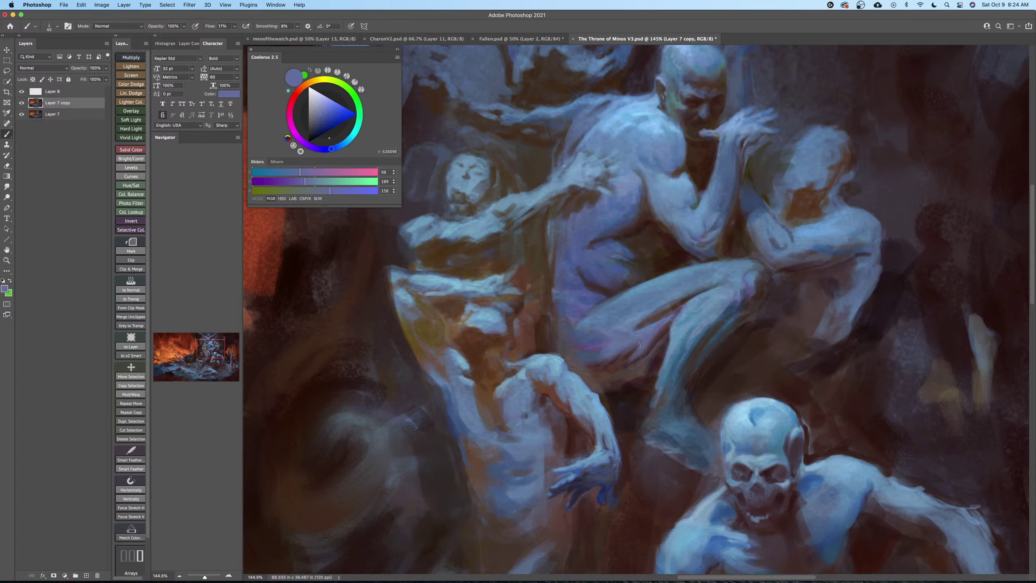
{"action": "left_click", "coordinate": [607, 362], "text": "alt"}
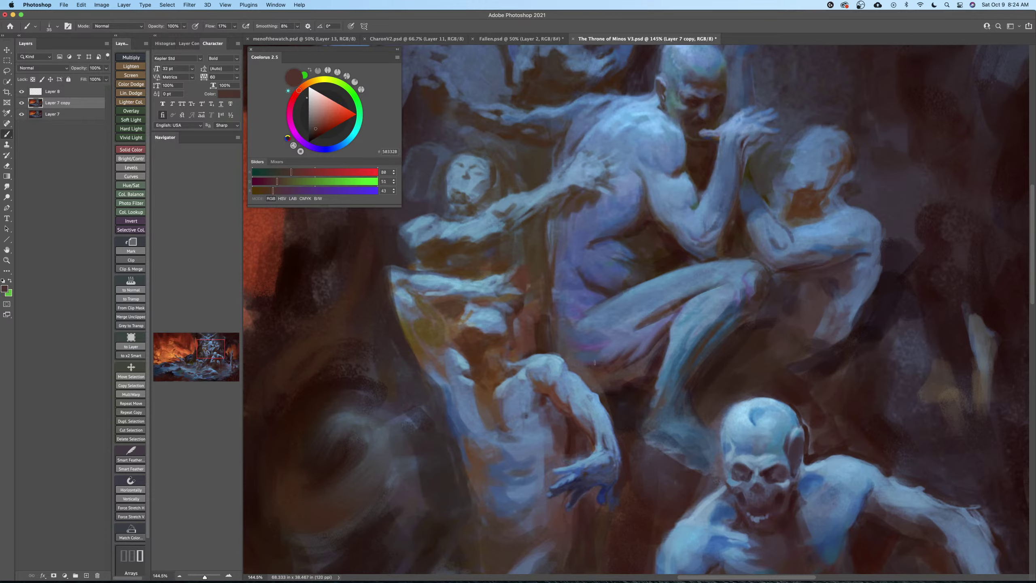
{"action": "key", "text": "bracketright"}
{"action": "left_click_drag", "start_coordinate": [615, 346], "coordinate": [610, 356]}
{"action": "left_click", "coordinate": [653, 335], "text": "alt"}
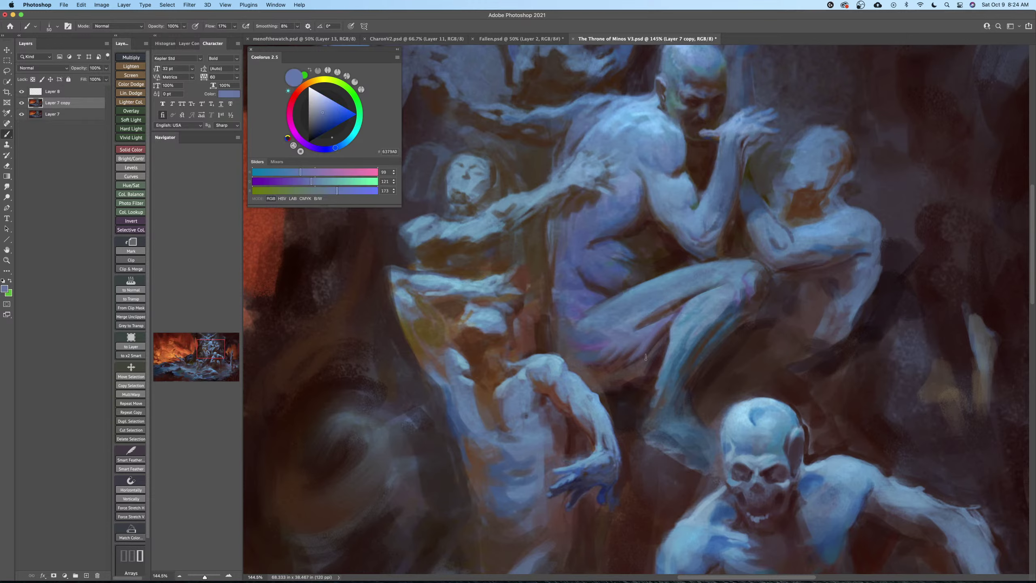
Soften the transition below the seated man's thigh with sampled muted plum and dark maroon.
{"action": "key", "text": "bracketright"}
{"action": "left_click", "coordinate": [617, 355], "text": "alt"}
{"action": "key", "text": "bracketleft"}
{"action": "key", "text": "bracketleft"}
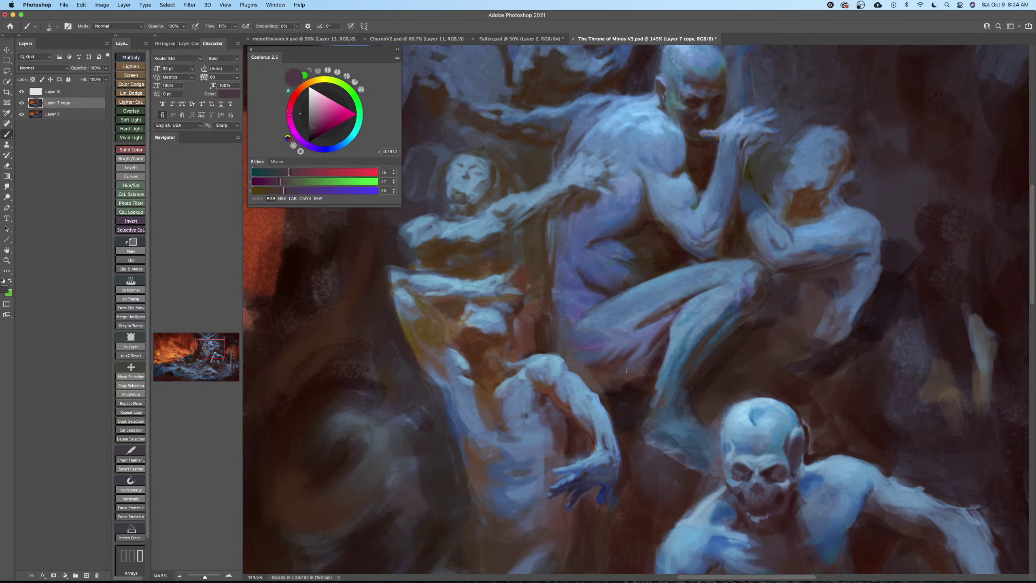
{"action": "left_click", "coordinate": [630, 366], "text": "alt"}
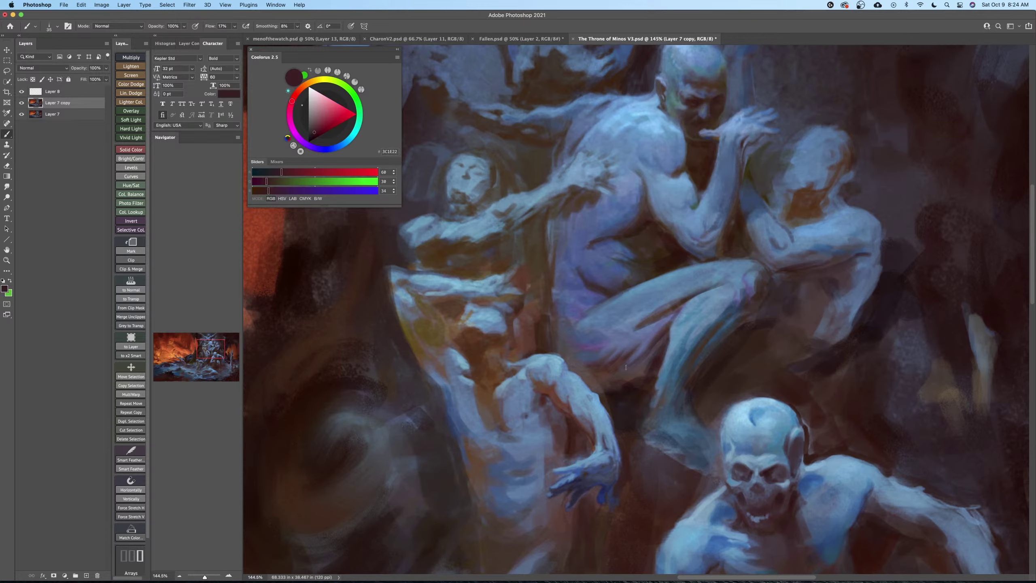
Paint the dark background beneath the seated man's thigh with sampled deep maroon, varying the brush size.
{"action": "left_click", "coordinate": [625, 391], "text": "alt"}
{"action": "key", "text": "bracketright"}
{"action": "key", "text": "bracketright"}
{"action": "key", "text": "bracketright"}
{"action": "key", "text": "bracketright"}
{"action": "key", "text": "bracketright"}
{"action": "key", "text": "bracketleft"}
{"action": "key", "text": "bracketleft"}
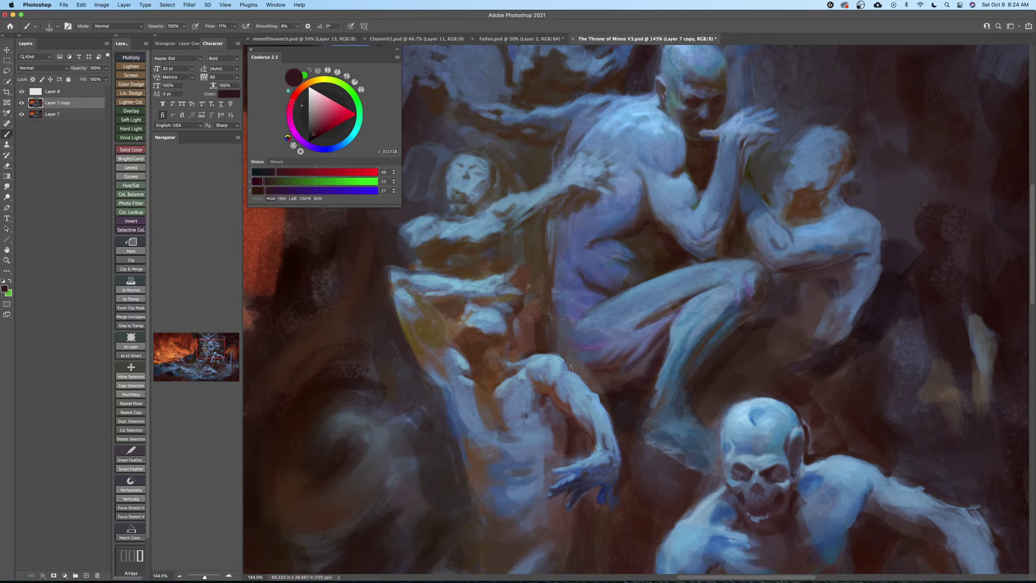
{"action": "key", "text": "bracketleft"}
{"action": "key", "text": "bracketleft"}
{"action": "key", "text": "bracketleft"}
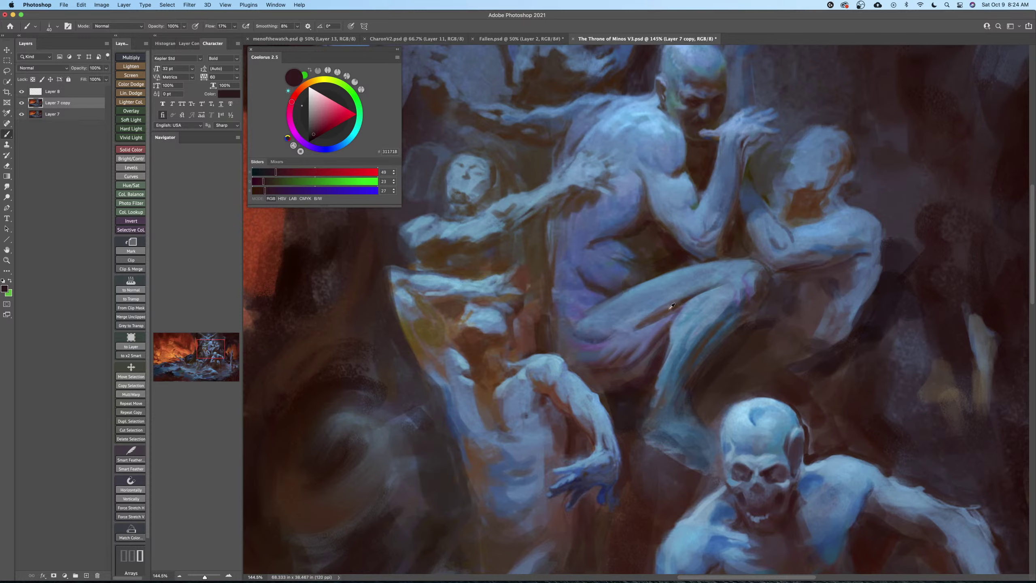
Sample a dark blue from the seated man's hip and look over the whole group of figures.
{"action": "left_click", "coordinate": [595, 341], "text": "alt"}
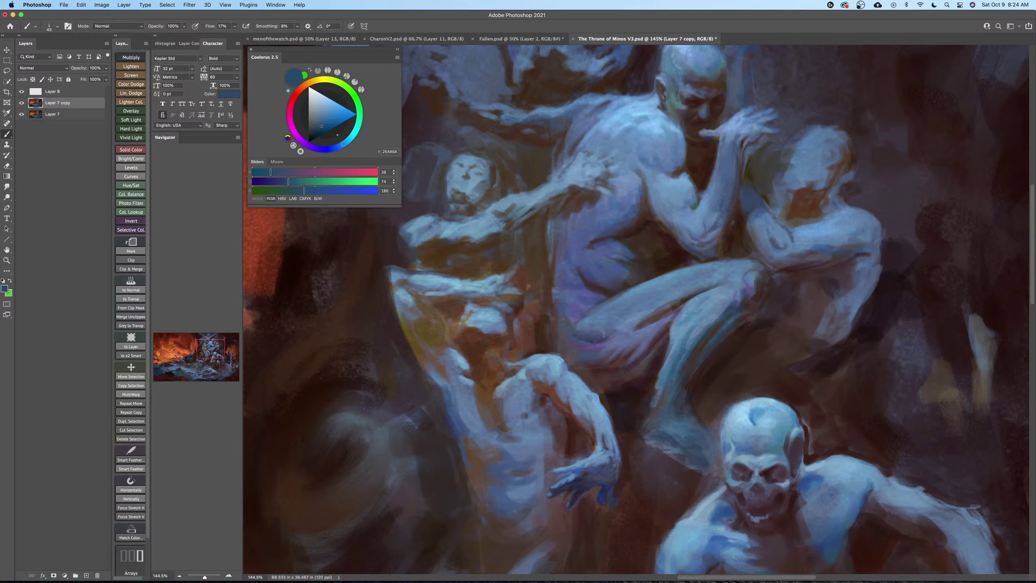
{"action": "key", "text": "z"}
{"action": "left_click_drag", "start_coordinate": [640, 358], "coordinate": [622, 342]}
{"action": "scroll", "coordinate": [622, 342], "scroll_direction": "up", "scroll_amount": 4}
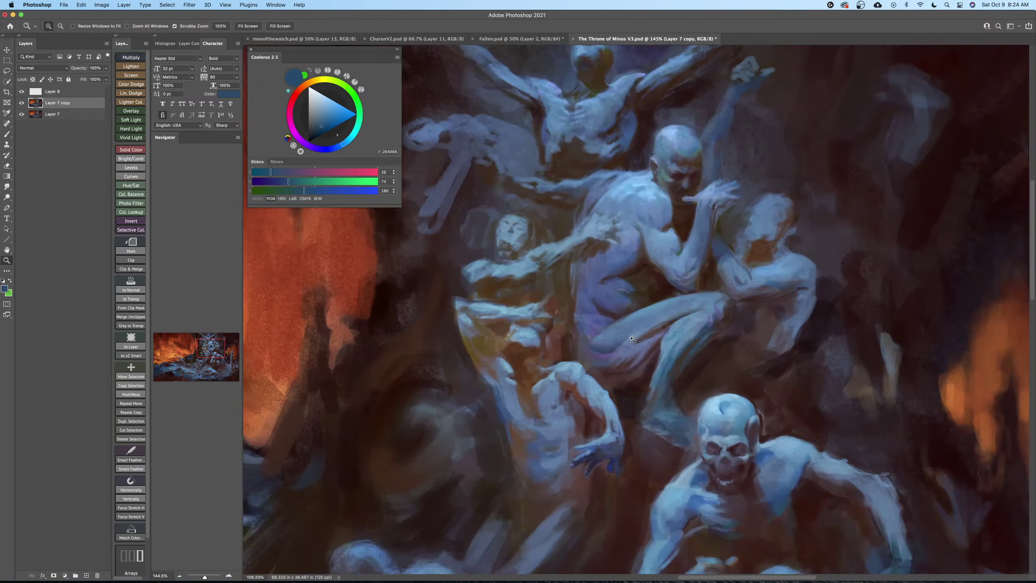
Model the underside of the seated man's thigh with sampled light blue and a darker blue.
{"action": "key", "text": "b"}
{"action": "left_click", "coordinate": [628, 318], "text": "alt"}
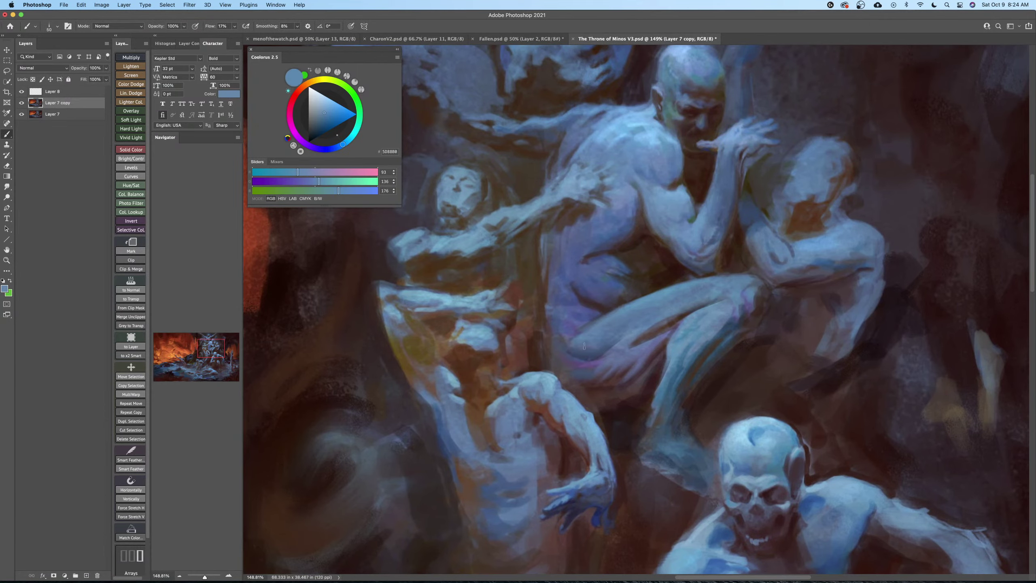
{"action": "key", "text": "z"}
{"action": "scroll", "coordinate": [628, 314], "scroll_direction": "down", "scroll_amount": 4}
{"action": "left_click_drag", "start_coordinate": [629, 322], "coordinate": [598, 307]}
{"action": "scroll", "coordinate": [597, 307], "scroll_direction": "up", "scroll_amount": 4}
{"action": "key", "text": "b"}
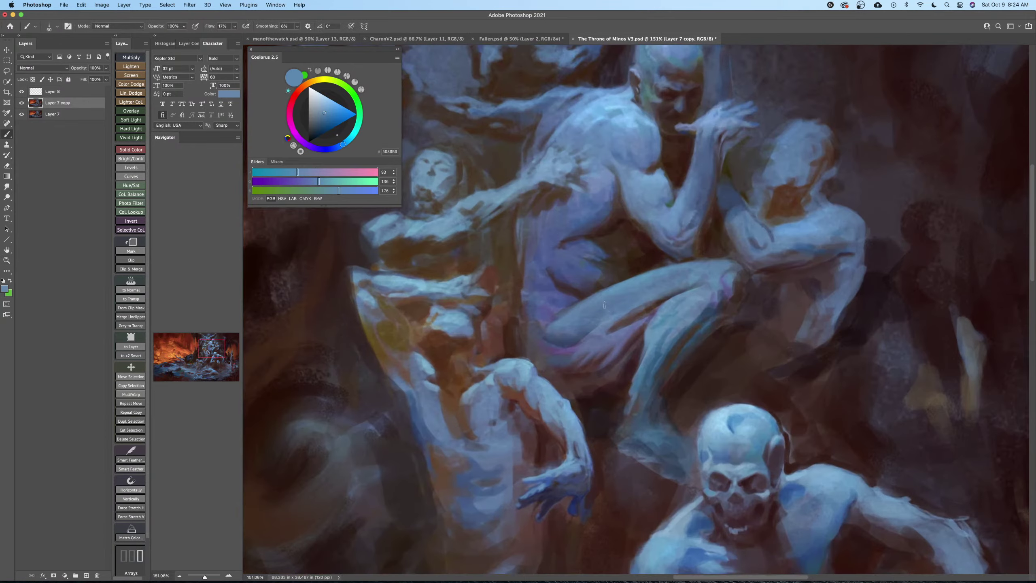
{"action": "left_click", "coordinate": [559, 332], "text": "alt"}
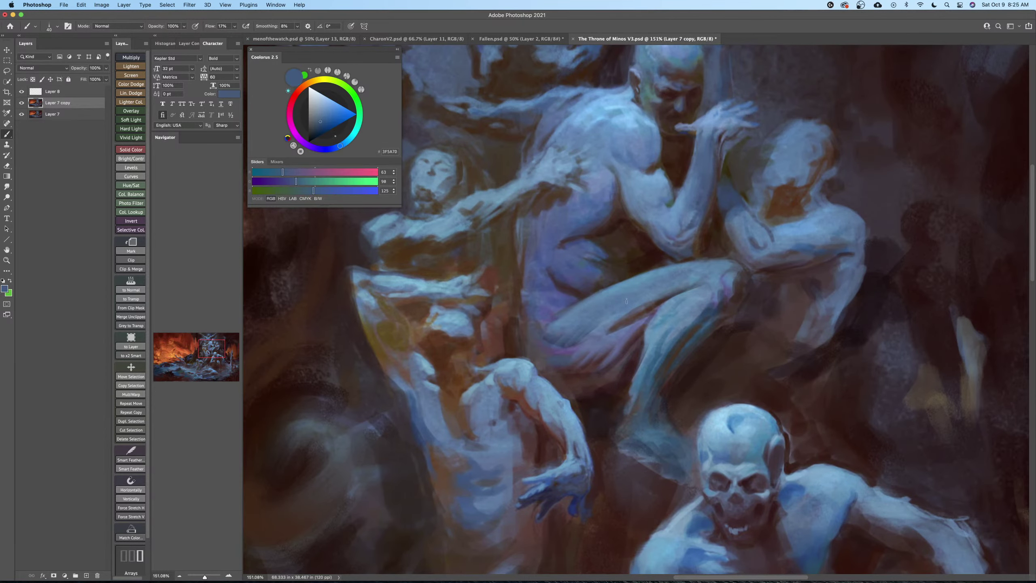
Blend the fold between the seated man's thigh and calf with sampled light blue and muted mauve-brown.
{"action": "left_click", "coordinate": [637, 314], "text": "alt"}
{"action": "left_click", "coordinate": [656, 290], "text": "alt"}
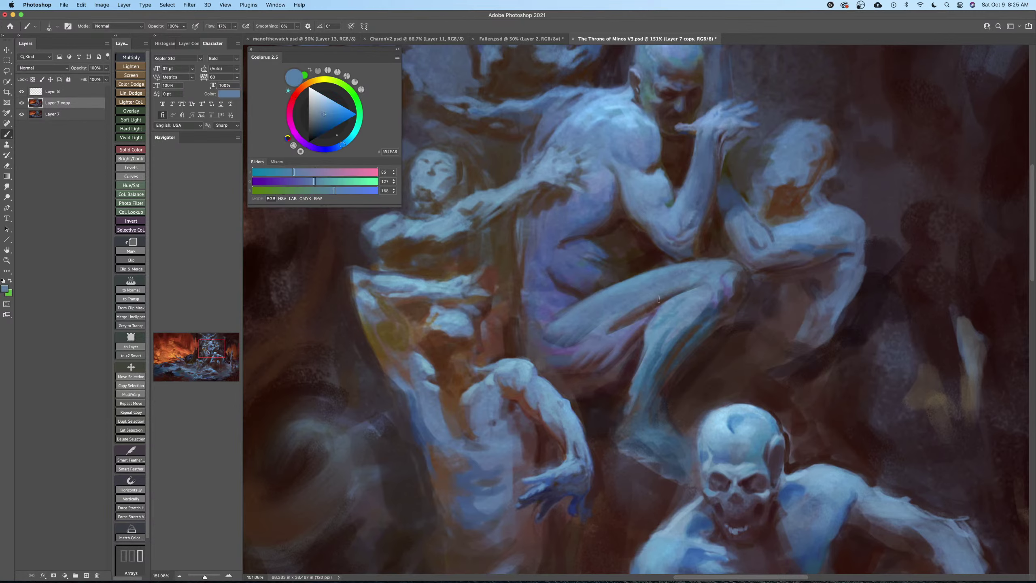
{"action": "left_click", "coordinate": [655, 304], "text": "alt"}
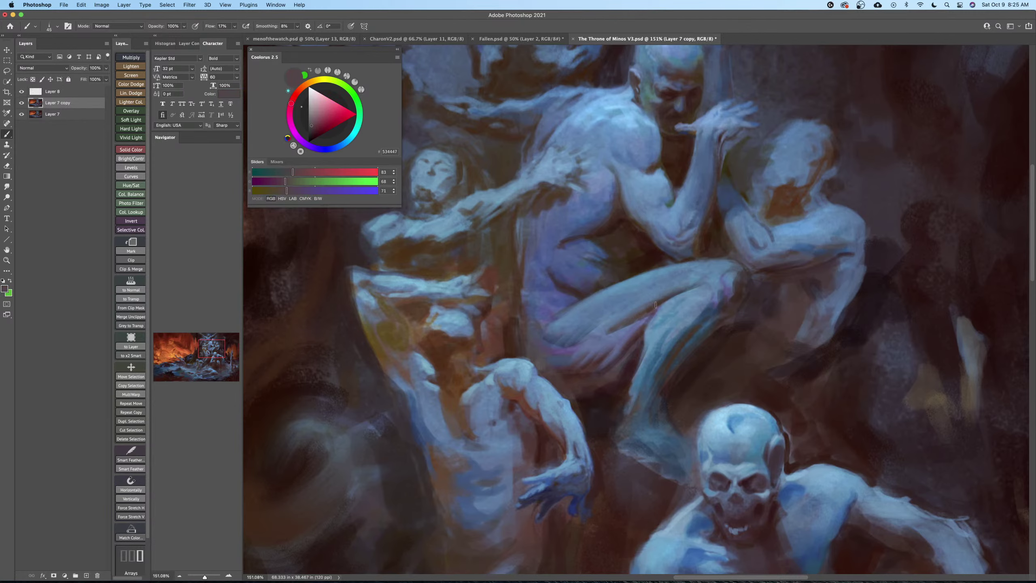
{"action": "left_click", "coordinate": [706, 291], "text": "alt"}
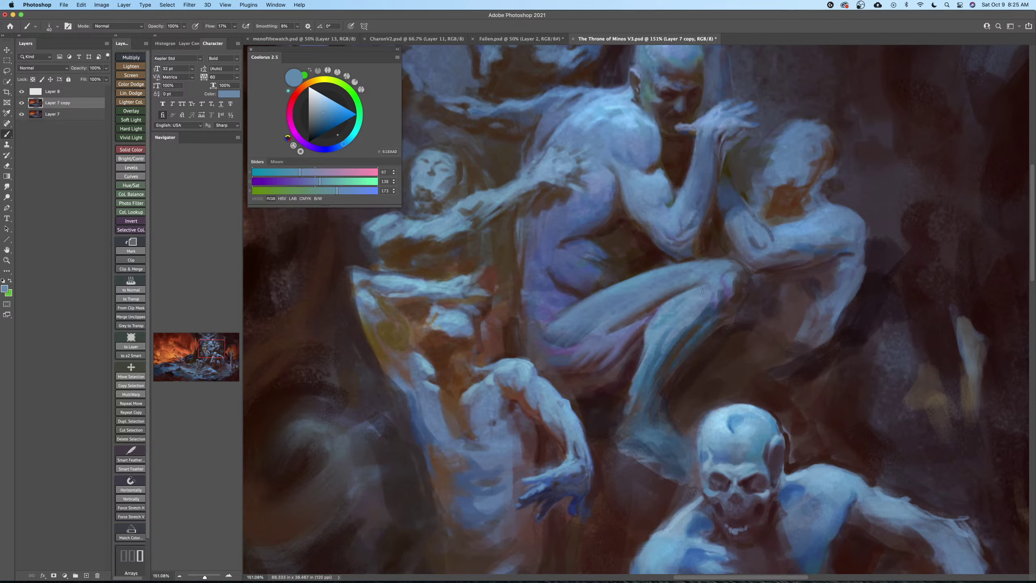
Shade the seated man's shin below the knee with sampled dark blue and light blue.
{"action": "left_click_drag", "start_coordinate": [659, 335], "coordinate": [620, 317]}
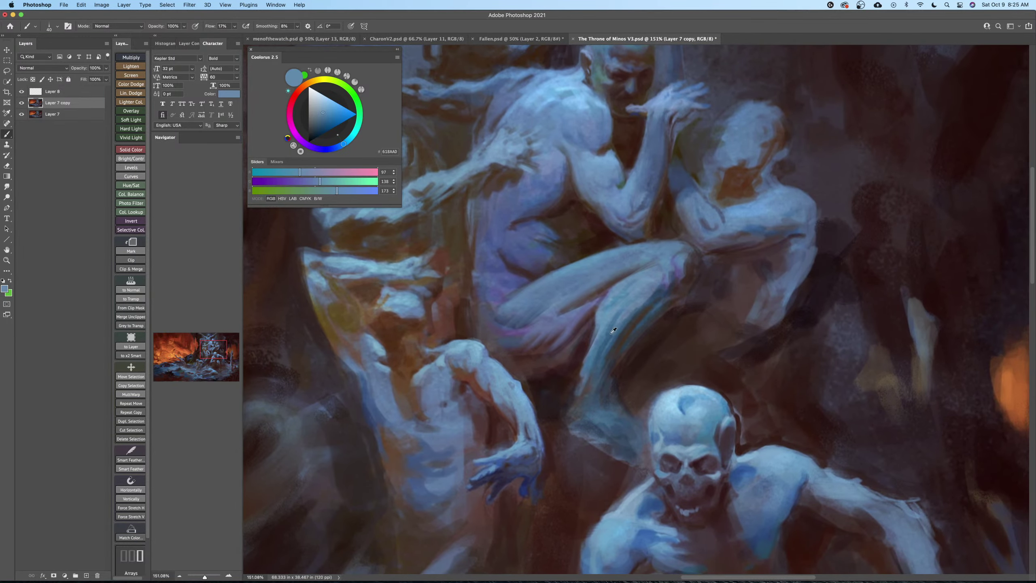
{"action": "left_click", "coordinate": [611, 332], "text": "alt"}
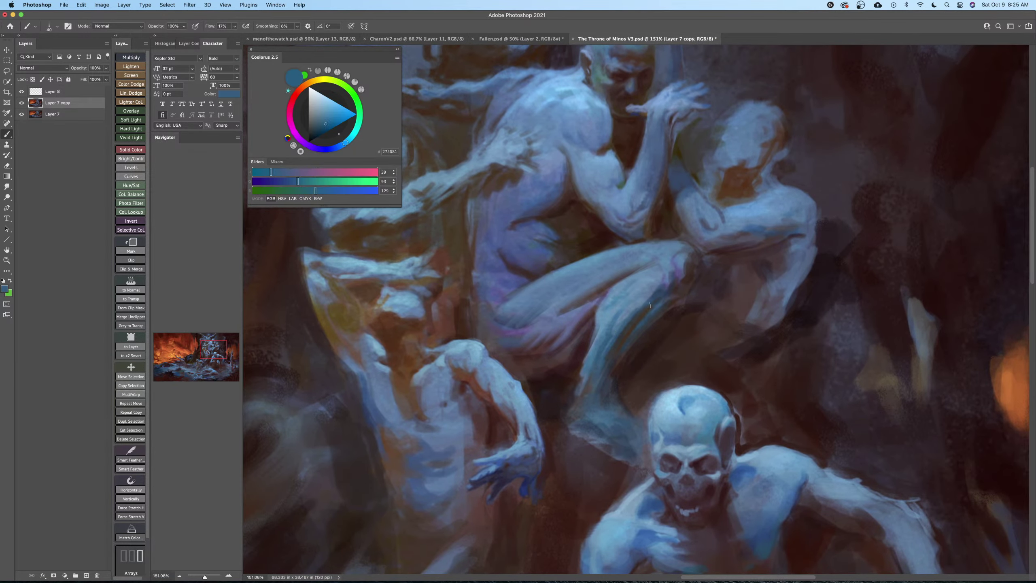
{"action": "left_click", "coordinate": [646, 282], "text": "alt"}
{"action": "mouse_move", "coordinate": [635, 324]}
{"action": "left_mouse_down"}
{"action": "mouse_move", "coordinate": [625, 316]}
{"action": "mouse_move", "coordinate": [636, 309]}
{"action": "left_mouse_up"}
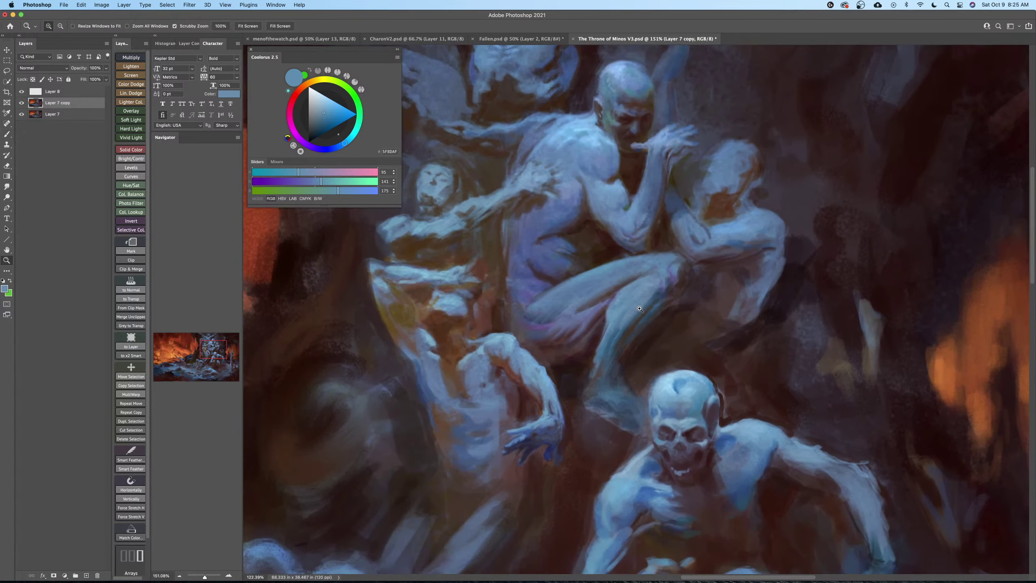
{"action": "left_click_drag", "start_coordinate": [634, 352], "coordinate": [628, 325]}
{"action": "key", "text": "b"}
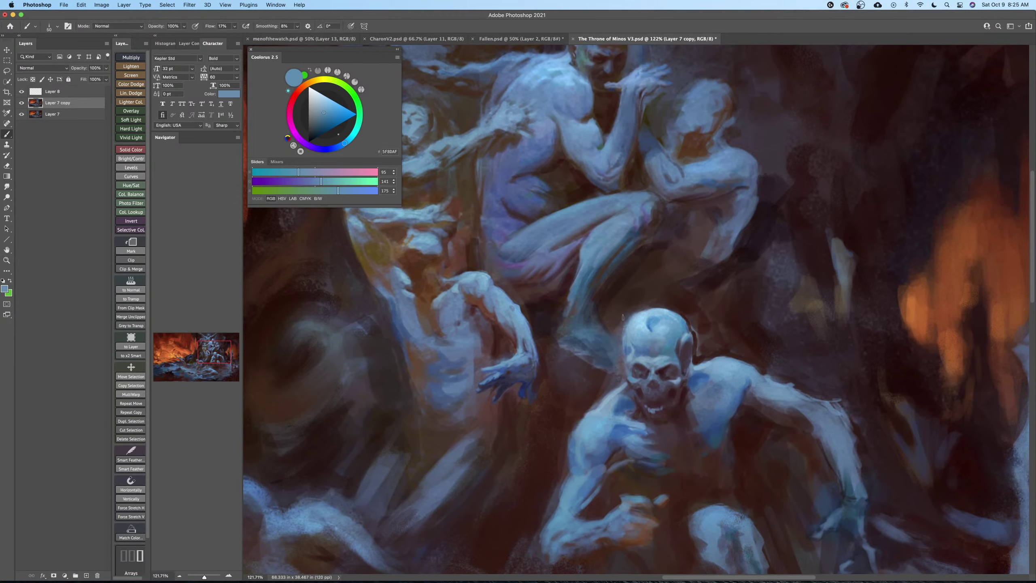
{"action": "scroll", "coordinate": [621, 300], "scroll_direction": "down", "scroll_amount": 5}
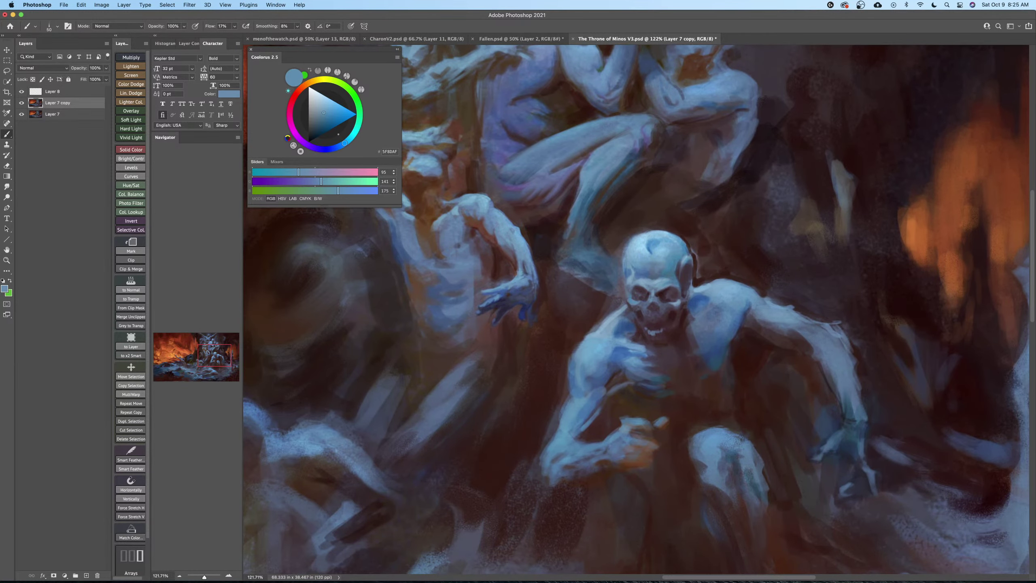
{"action": "key", "text": "super+Tab"}
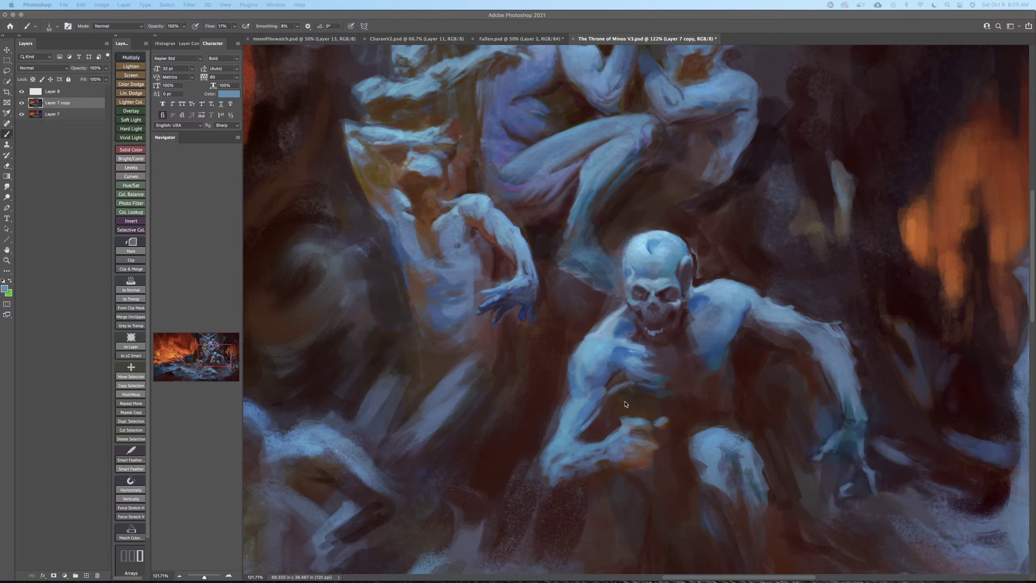
{"action": "left_click", "coordinate": [621, 417]}
{"action": "left_click_drag", "start_coordinate": [626, 440], "coordinate": [612, 424]}
{"action": "scroll", "coordinate": [615, 432], "scroll_direction": "up", "scroll_amount": 5}
{"action": "scroll", "coordinate": [616, 432], "scroll_direction": "left", "scroll_amount": 4}
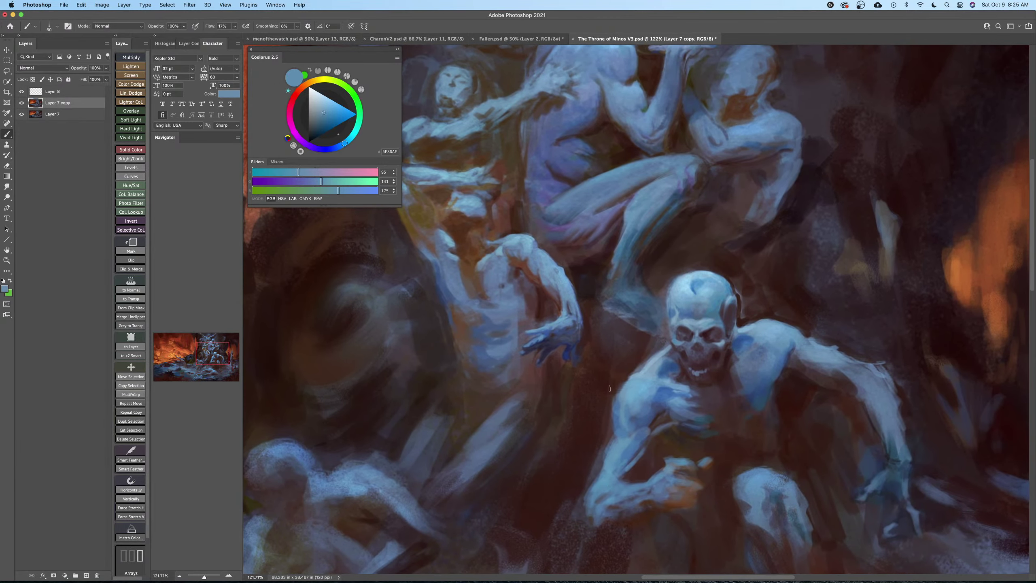
Choose a round brush and paint sampled near-black brown into the background between the seated man's calf and the skull.
{"action": "right_click", "coordinate": [643, 433]}
{"action": "double_click", "coordinate": [684, 472]}
{"action": "key", "text": "z"}
{"action": "left_click_drag", "start_coordinate": [656, 254], "coordinate": [677, 254]}
{"action": "mouse_move", "coordinate": [657, 269]}
{"action": "left_mouse_down"}
{"action": "mouse_move", "coordinate": [667, 343]}
{"action": "mouse_move", "coordinate": [644, 366]}
{"action": "mouse_move", "coordinate": [657, 399]}
{"action": "mouse_move", "coordinate": [674, 402]}
{"action": "left_mouse_up"}
{"action": "key", "text": "b"}
{"action": "left_click", "coordinate": [666, 330], "text": "alt"}
{"action": "key", "text": "bracketright"}
{"action": "key", "text": "bracketright"}
{"action": "key", "text": "bracketright"}
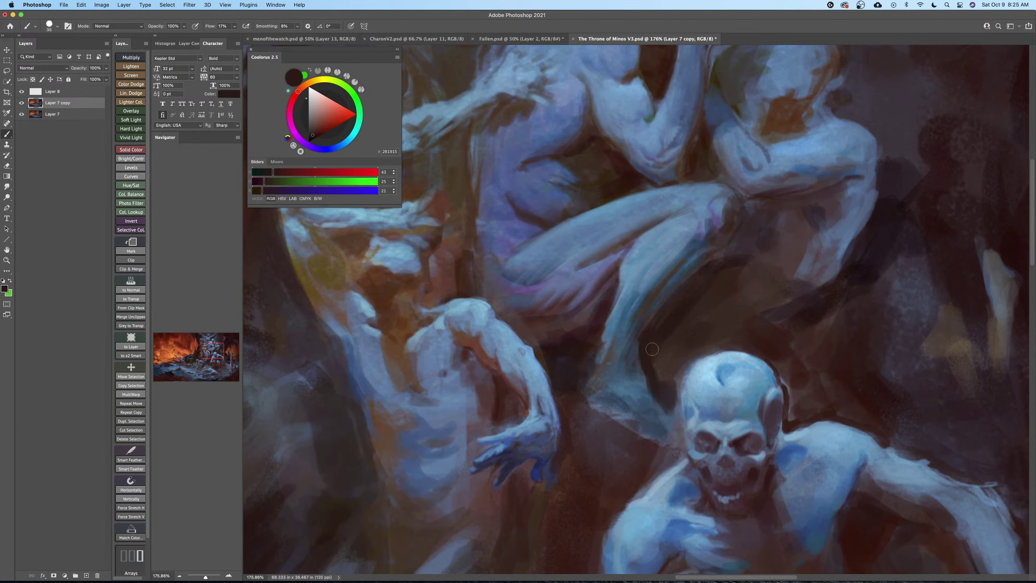
{"action": "mouse_move", "coordinate": [649, 338]}
{"action": "left_mouse_down"}
{"action": "mouse_move", "coordinate": [648, 383]}
{"action": "mouse_move", "coordinate": [671, 414]}
{"action": "mouse_move", "coordinate": [677, 374]}
{"action": "left_mouse_up"}
{"action": "mouse_move", "coordinate": [668, 338]}
{"action": "left_mouse_down"}
{"action": "mouse_move", "coordinate": [664, 371]}
{"action": "mouse_move", "coordinate": [686, 366]}
{"action": "left_mouse_up"}
Reshape the back of the seated man's lower leg and heel with sampled medium blue.
{"action": "left_click", "coordinate": [611, 329], "text": "alt"}
{"action": "key", "text": "bracketleft"}
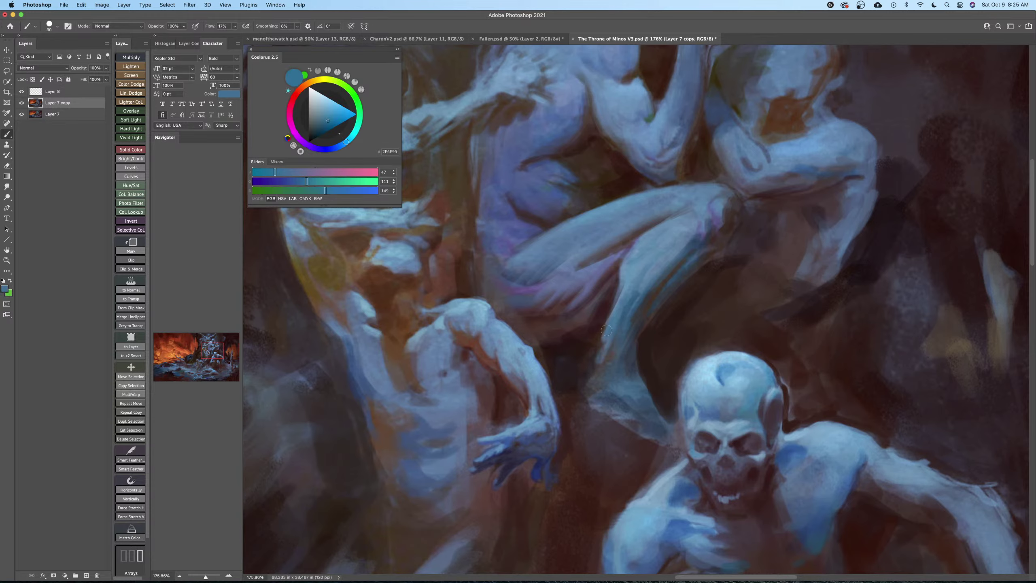
{"action": "mouse_move", "coordinate": [599, 337]}
{"action": "left_mouse_down"}
{"action": "mouse_move", "coordinate": [589, 364]}
{"action": "mouse_move", "coordinate": [606, 332]}
{"action": "mouse_move", "coordinate": [589, 371]}
{"action": "mouse_move", "coordinate": [597, 353]}
{"action": "mouse_move", "coordinate": [576, 371]}
{"action": "mouse_move", "coordinate": [590, 394]}
{"action": "mouse_move", "coordinate": [600, 375]}
{"action": "mouse_move", "coordinate": [591, 398]}
{"action": "mouse_move", "coordinate": [605, 407]}
{"action": "mouse_move", "coordinate": [573, 393]}
{"action": "mouse_move", "coordinate": [620, 435]}
{"action": "left_mouse_up"}
{"action": "key", "text": "bracketleft"}
Darken the background along the heel and sole of the seated man's foot with sampled near-black and a larger brush.
{"action": "left_click", "coordinate": [572, 395], "text": "alt"}
{"action": "key", "text": "bracketright"}
{"action": "key", "text": "bracketright"}
{"action": "left_click_drag", "start_coordinate": [578, 406], "coordinate": [626, 444]}
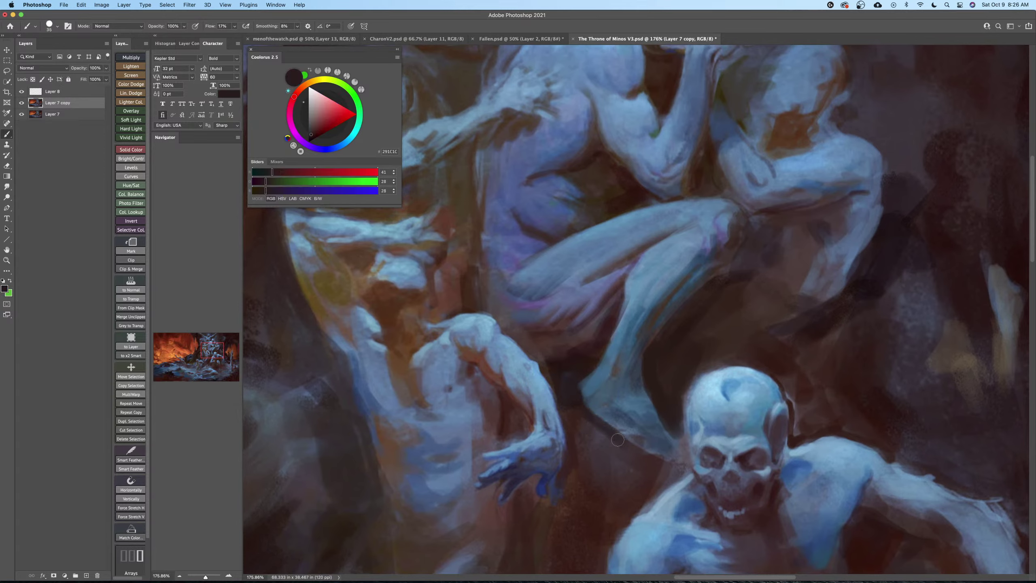
Block in the seated man's foot with sampled dark blue and model the ankle with lighter blue, varying the brush size.
{"action": "left_click", "coordinate": [616, 414], "text": "alt"}
{"action": "mouse_move", "coordinate": [606, 410]}
{"action": "left_mouse_down"}
{"action": "mouse_move", "coordinate": [653, 448]}
{"action": "mouse_move", "coordinate": [634, 433]}
{"action": "mouse_move", "coordinate": [651, 425]}
{"action": "mouse_move", "coordinate": [658, 437]}
{"action": "left_mouse_up"}
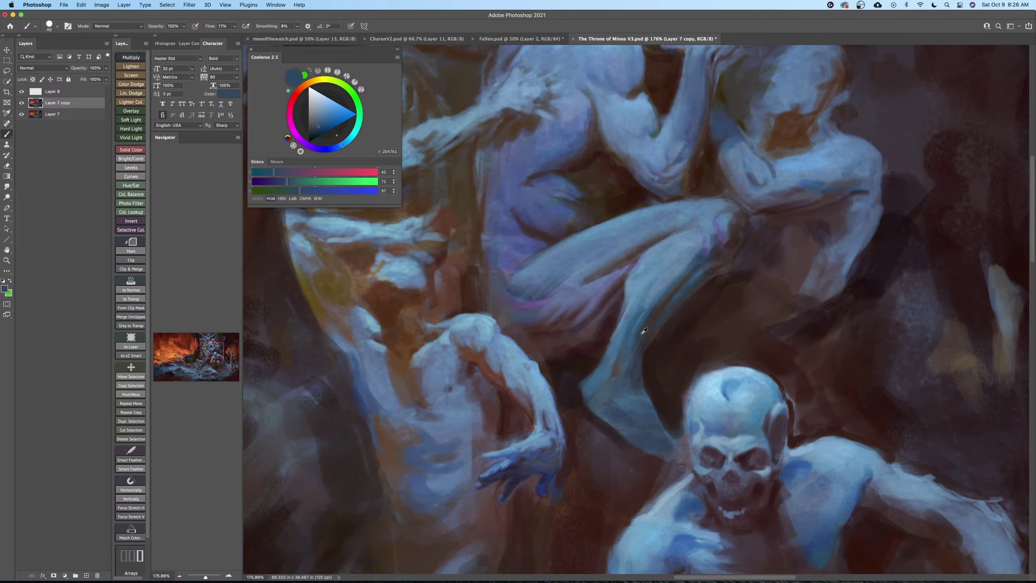
{"action": "left_click", "coordinate": [639, 335], "text": "alt"}
{"action": "key", "text": "bracketleft"}
{"action": "key", "text": "bracketleft"}
{"action": "key", "text": "bracketleft"}
{"action": "mouse_move", "coordinate": [638, 395]}
{"action": "left_mouse_down"}
{"action": "mouse_move", "coordinate": [621, 399]}
{"action": "mouse_move", "coordinate": [639, 403]}
{"action": "left_mouse_up"}
{"action": "key", "text": "bracketright"}
{"action": "key", "text": "bracketright"}
{"action": "key", "text": "bracketright"}
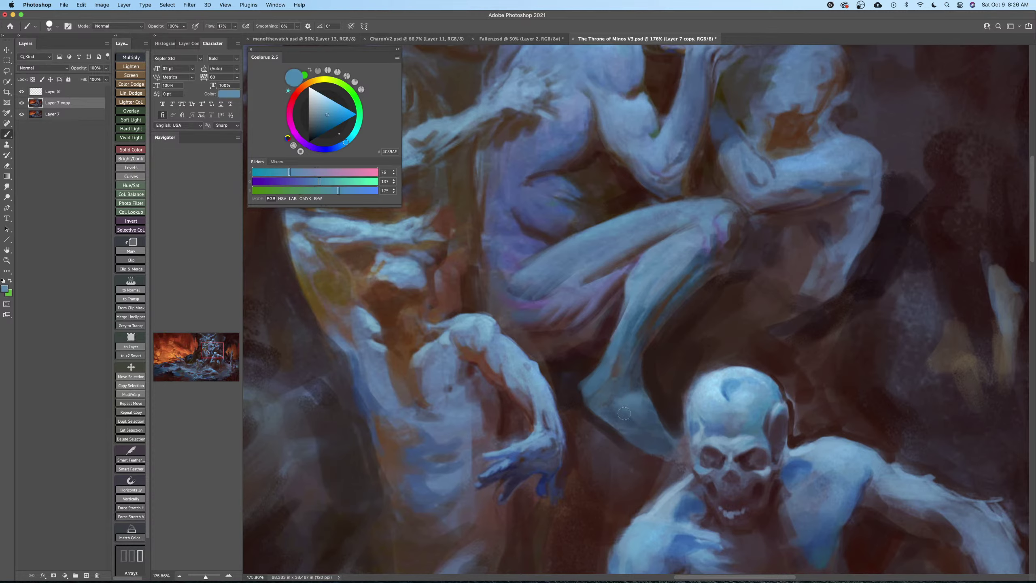
Paint light blue toe and tendon details on the seated man's foot with a much smaller brush.
{"action": "key", "text": "bracketleft"}
{"action": "key", "text": "bracketleft"}
{"action": "key", "text": "bracketleft"}
{"action": "key", "text": "bracketleft"}
{"action": "key", "text": "bracketleft"}
{"action": "key", "text": "bracketleft"}
{"action": "key", "text": "bracketleft"}
{"action": "left_click_drag", "start_coordinate": [651, 448], "coordinate": [665, 454]}
{"action": "key", "text": "bracketright"}
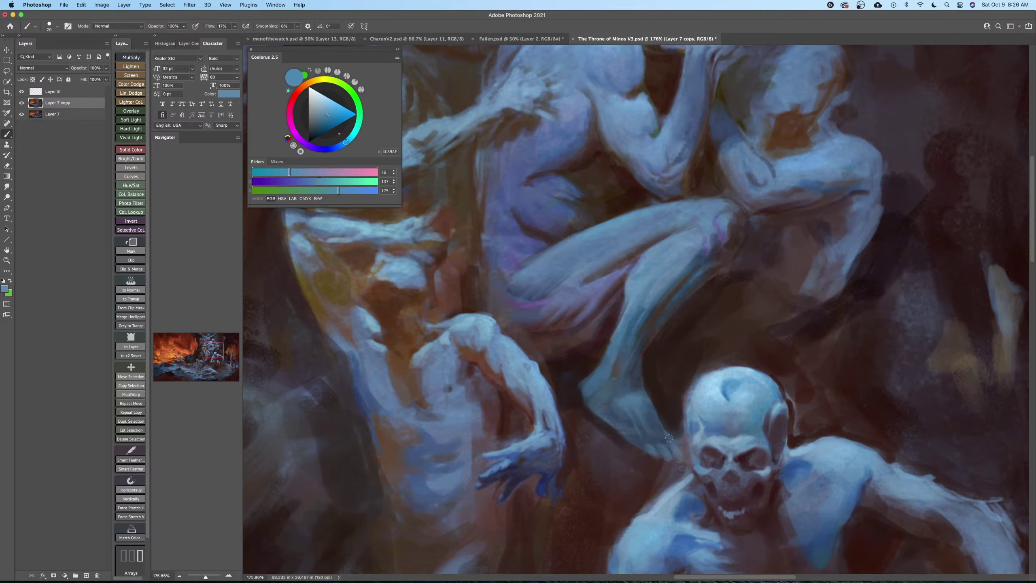
Define the shadows and outline around the toes with sampled dark blue and near-black, enlarging the brush.
{"action": "key", "text": "bracketright"}
{"action": "left_click", "coordinate": [633, 430], "text": "alt"}
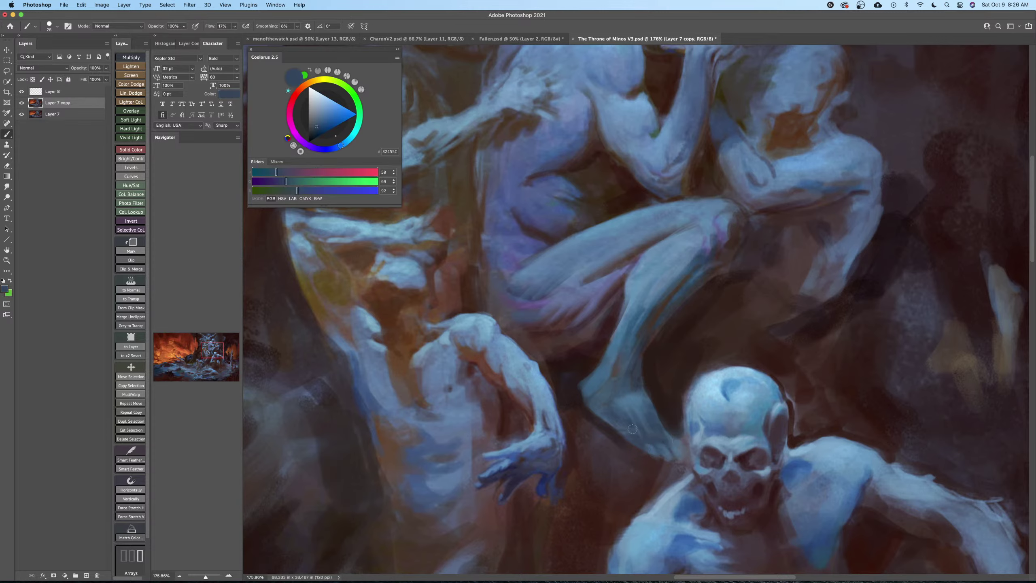
{"action": "key", "text": "bracketright"}
{"action": "left_click", "coordinate": [657, 424], "text": "alt"}
{"action": "key", "text": "bracketright"}
{"action": "key", "text": "bracketright"}
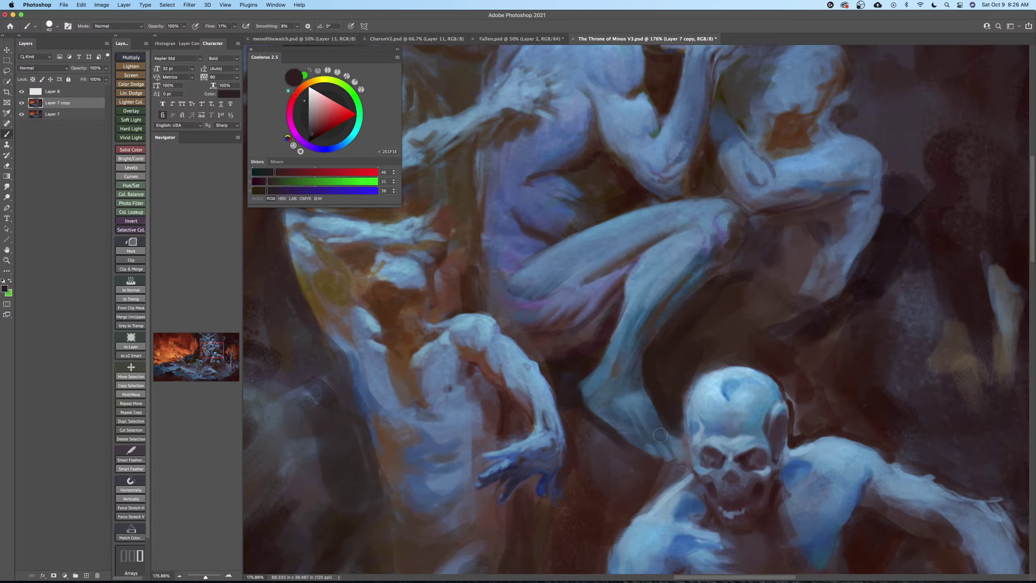
Blend the seated man's calf and ankle with sampled medium blue, dark slate blue and light blue, reducing the brush size.
{"action": "left_click", "coordinate": [634, 404], "text": "alt"}
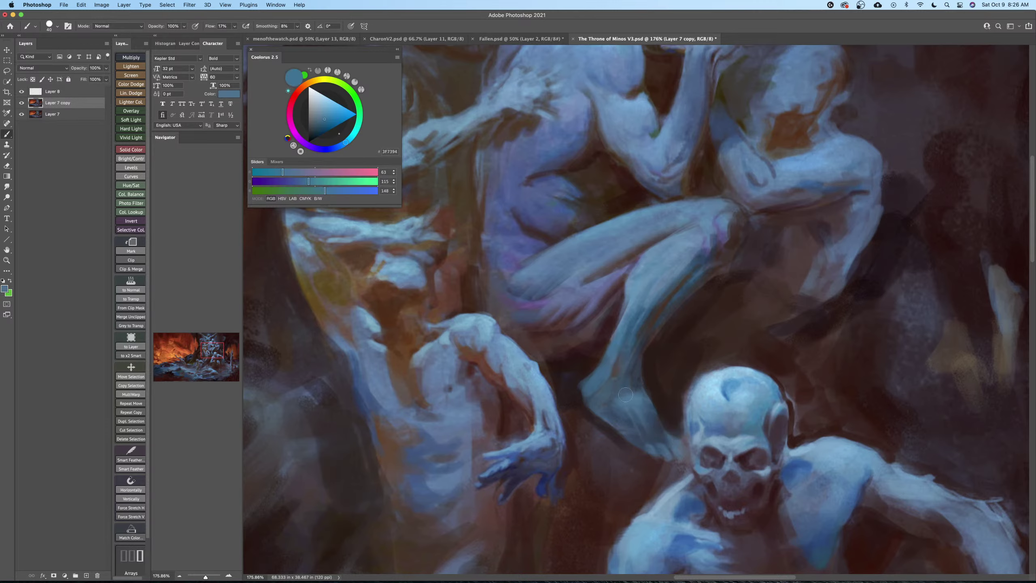
{"action": "left_click", "coordinate": [653, 311], "text": "alt"}
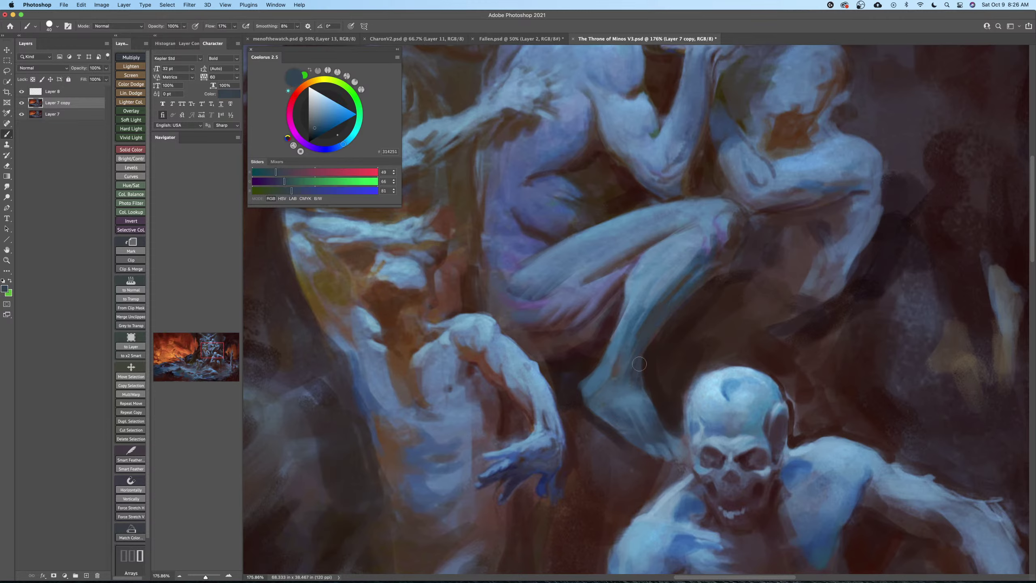
{"action": "left_click", "coordinate": [641, 291], "text": "alt"}
{"action": "key", "text": "bracketleft"}
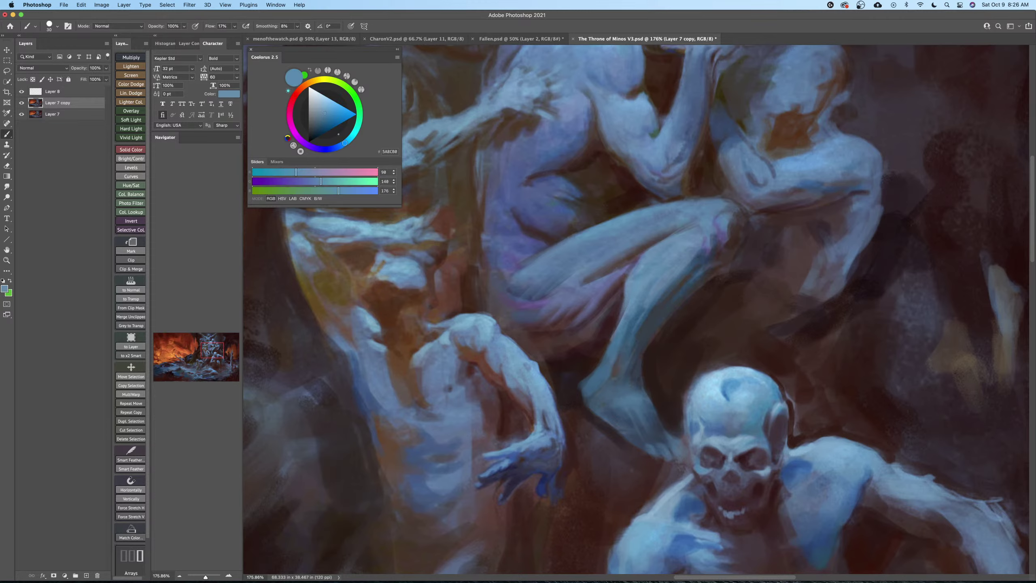
{"action": "key", "text": "bracketleft"}
{"action": "key", "text": "bracketleft"}
{"action": "key", "text": "bracketleft"}
{"action": "left_click_drag", "start_coordinate": [642, 388], "coordinate": [639, 368]}
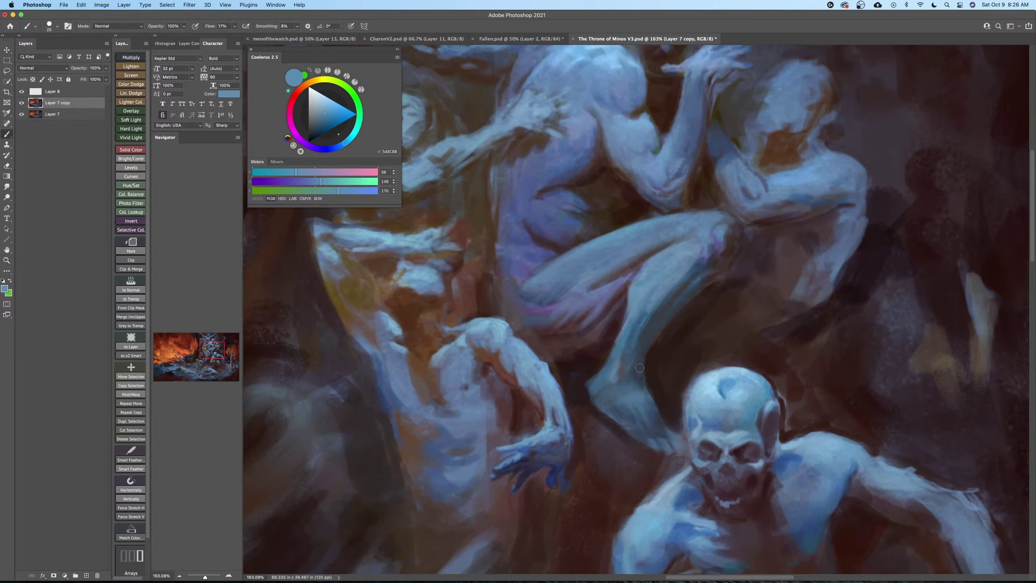
Refine the ankle and lower shin with sampled dark and medium blues using a small brush.
{"action": "key", "text": "bracketleft"}
{"action": "left_click", "coordinate": [618, 381], "text": "alt"}
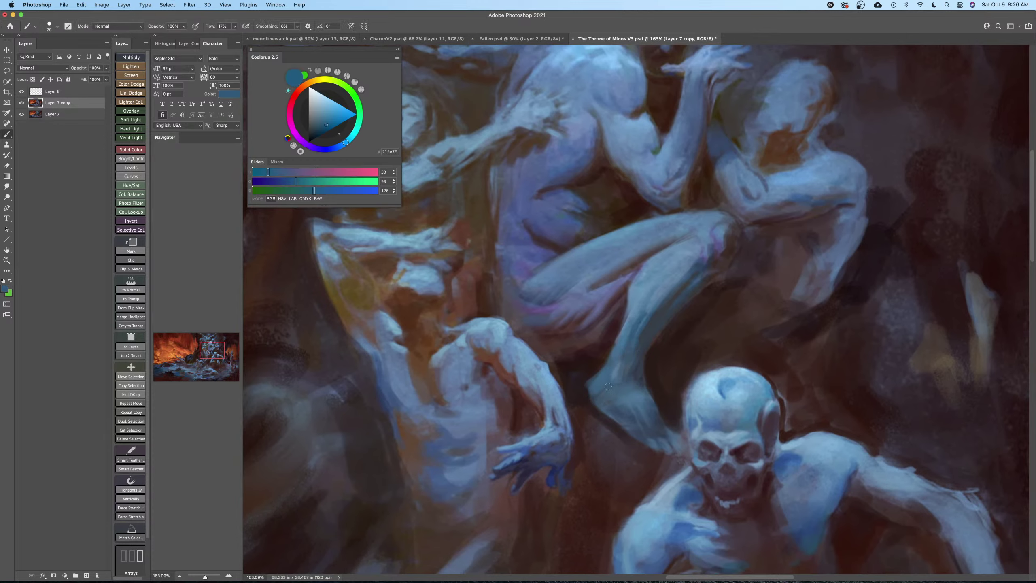
{"action": "left_click", "coordinate": [617, 369], "text": "alt"}
{"action": "key", "text": "bracketleft"}
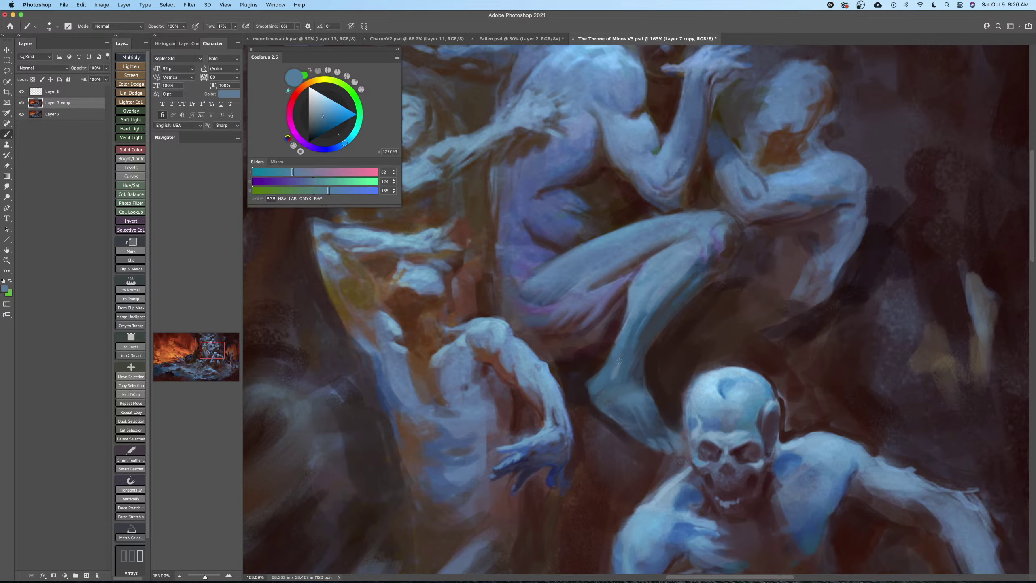
{"action": "left_click", "coordinate": [631, 342], "text": "alt"}
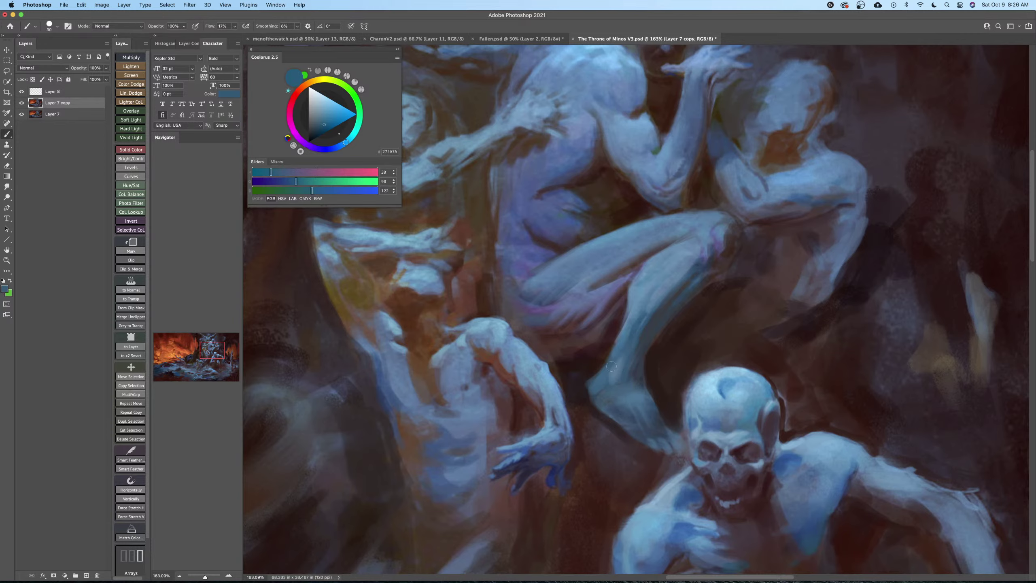
Clean up the heel's contour with sampled near-black and paint dark blue along the sole.
{"action": "left_click", "coordinate": [589, 395], "text": "alt"}
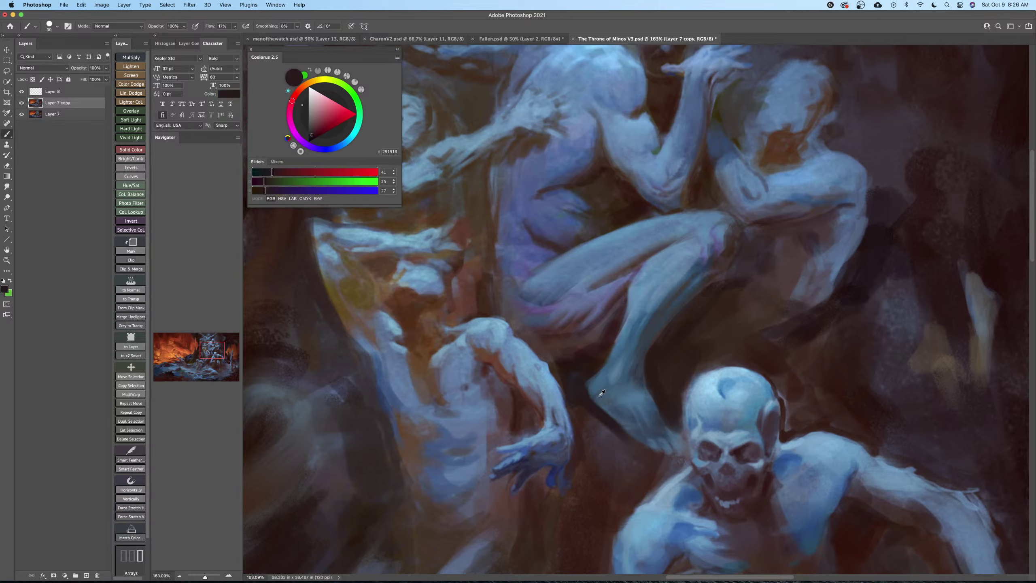
{"action": "left_click", "coordinate": [591, 386], "text": "alt"}
{"action": "key", "text": "bracketleft"}
{"action": "left_click_drag", "start_coordinate": [590, 383], "coordinate": [611, 410]}
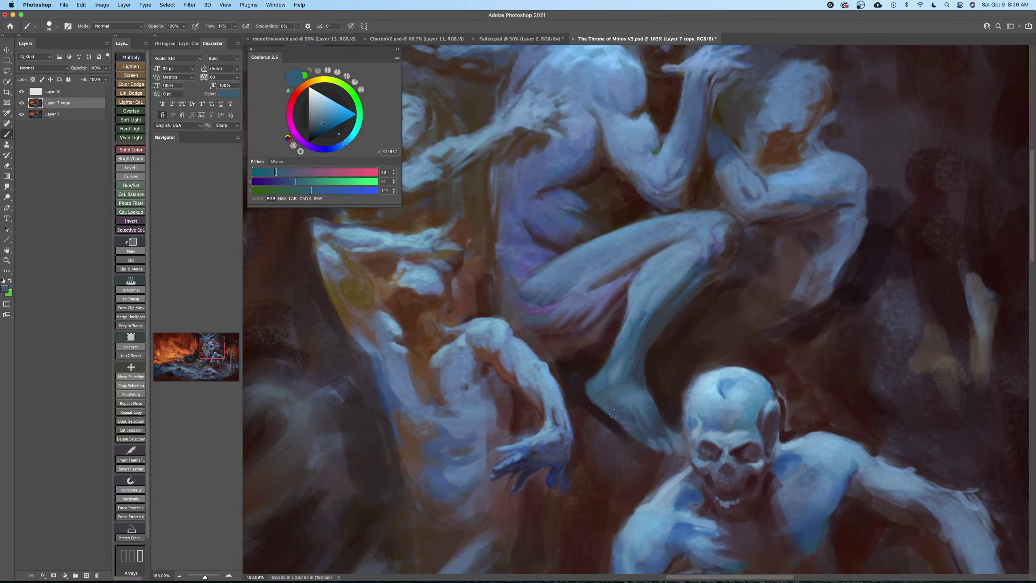
Paint the background beneath the seated man's foot with sampled near-black and an enlarged brush.
{"action": "left_click", "coordinate": [614, 414], "text": "alt"}
{"action": "key", "text": "bracketright"}
{"action": "key", "text": "bracketright"}
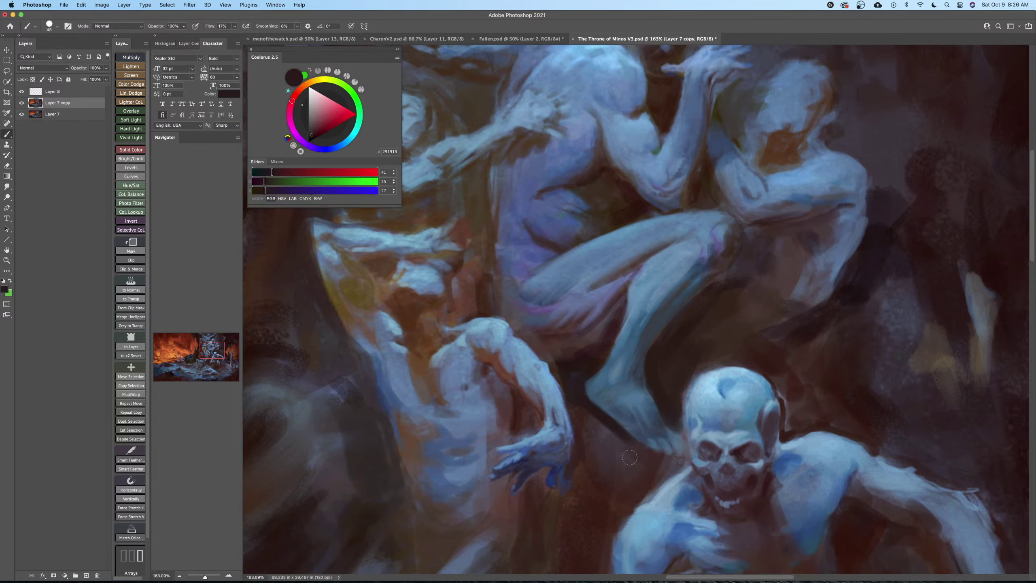
{"action": "key", "text": "bracketright"}
{"action": "key", "text": "bracketright"}
{"action": "mouse_move", "coordinate": [657, 461]}
{"action": "left_mouse_down"}
{"action": "mouse_move", "coordinate": [669, 464]}
{"action": "mouse_move", "coordinate": [658, 479]}
{"action": "mouse_move", "coordinate": [626, 468]}
{"action": "left_mouse_up"}
Trim the toes and upper edge of the foot with near-black, reducing the brush size.
{"action": "key", "text": "bracketleft"}
{"action": "key", "text": "bracketleft"}
{"action": "mouse_move", "coordinate": [639, 411]}
{"action": "left_mouse_down"}
{"action": "mouse_move", "coordinate": [646, 429]}
{"action": "mouse_move", "coordinate": [630, 429]}
{"action": "left_mouse_up"}
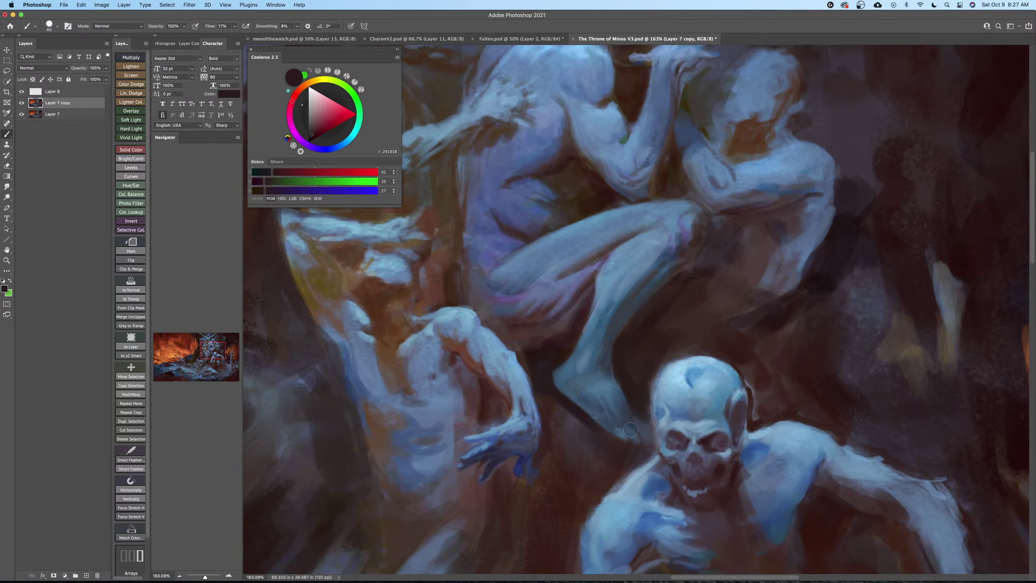
{"action": "key", "text": "bracketleft"}
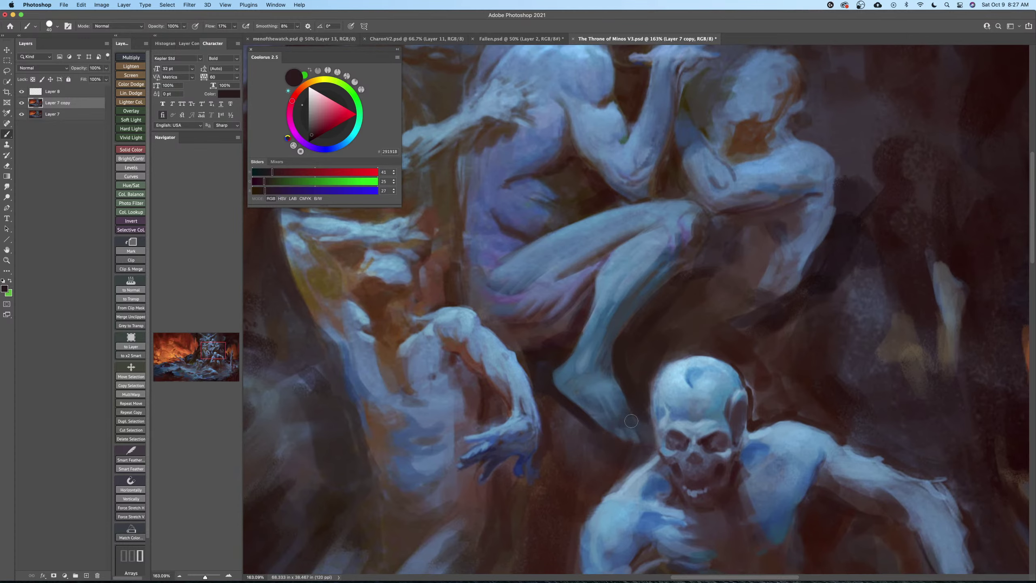
{"action": "key", "text": "bracketleft"}
{"action": "key", "text": "bracketleft"}
{"action": "key", "text": "bracketleft"}
Refine the edges of the seated man's ankle and toes with sampled medium blue and near-black using a small brush.
{"action": "left_click", "coordinate": [596, 390], "text": "alt"}
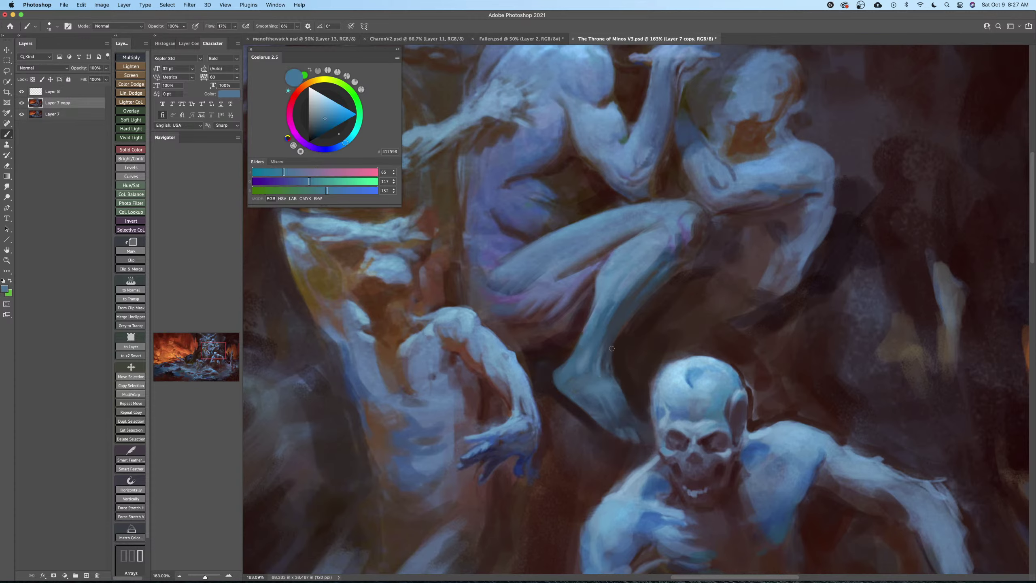
{"action": "left_click", "coordinate": [620, 362], "text": "alt"}
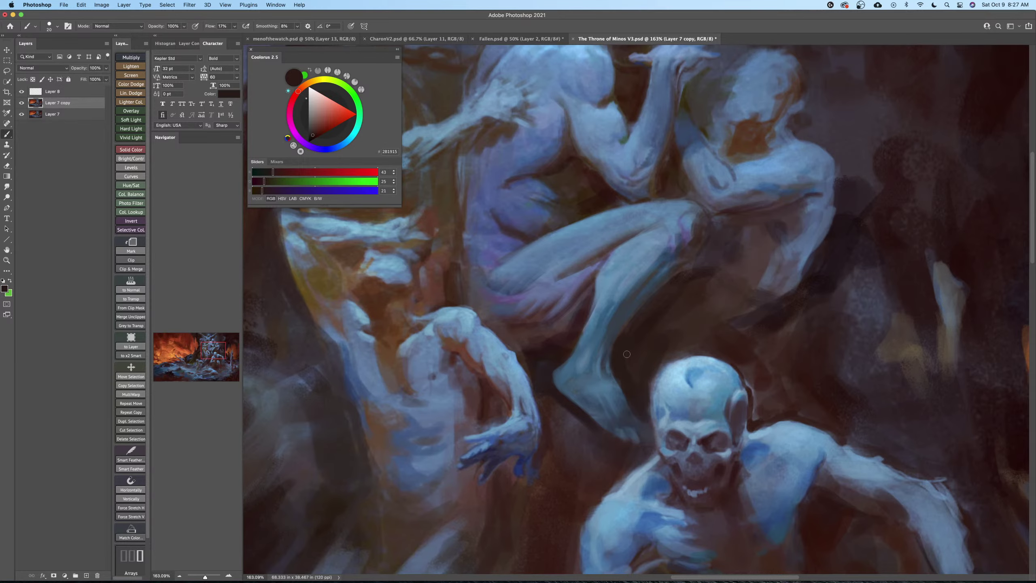
{"action": "left_click_drag", "start_coordinate": [633, 375], "coordinate": [639, 374]}
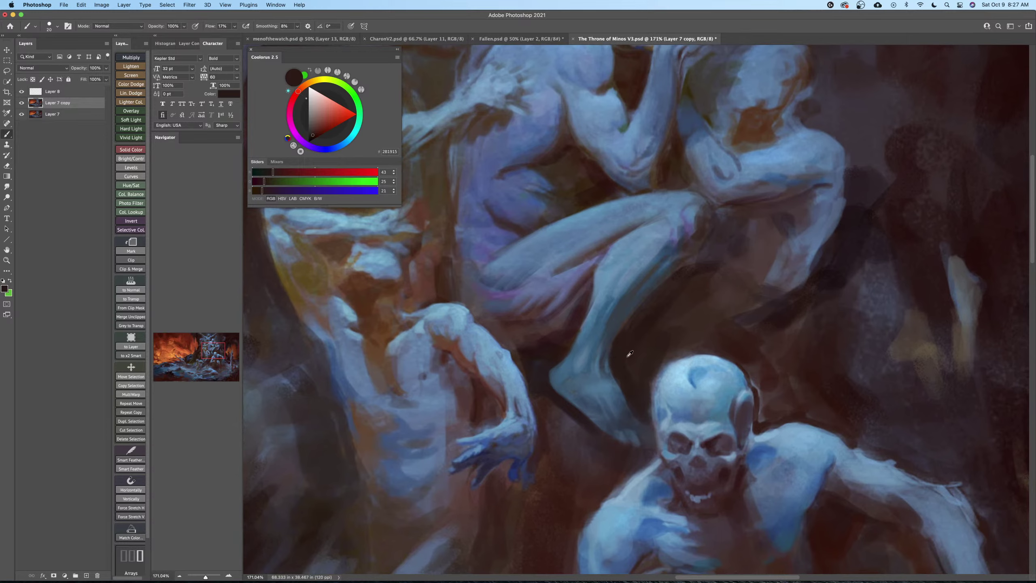
{"action": "left_click", "coordinate": [619, 364], "text": "alt"}
{"action": "key", "text": "bracketleft"}
{"action": "key", "text": "bracketleft"}
{"action": "scroll", "coordinate": [630, 396], "scroll_direction": "down", "scroll_amount": 3}
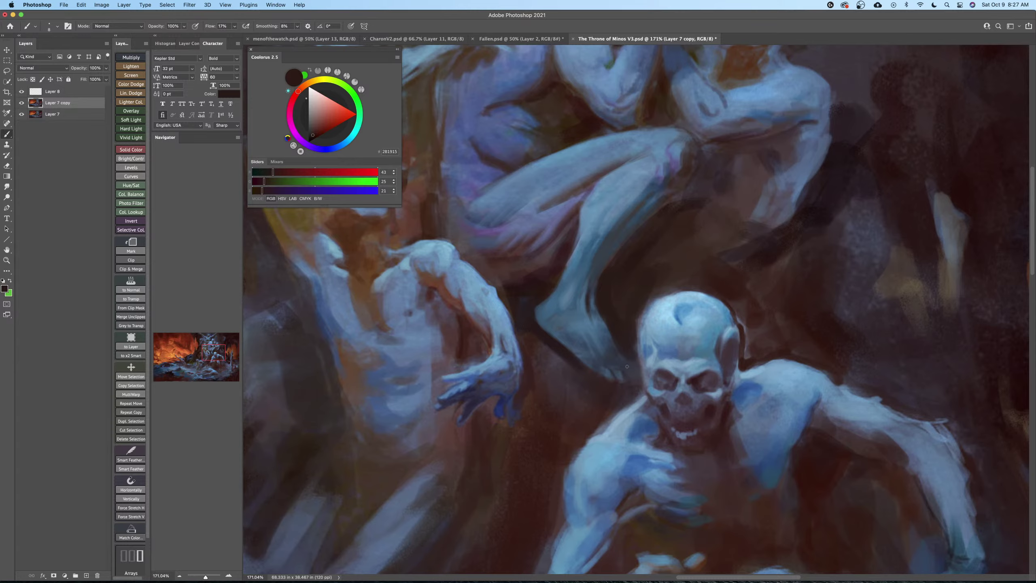
Save the painting and flip the whole canvas horizontally.
{"action": "key", "text": "z"}
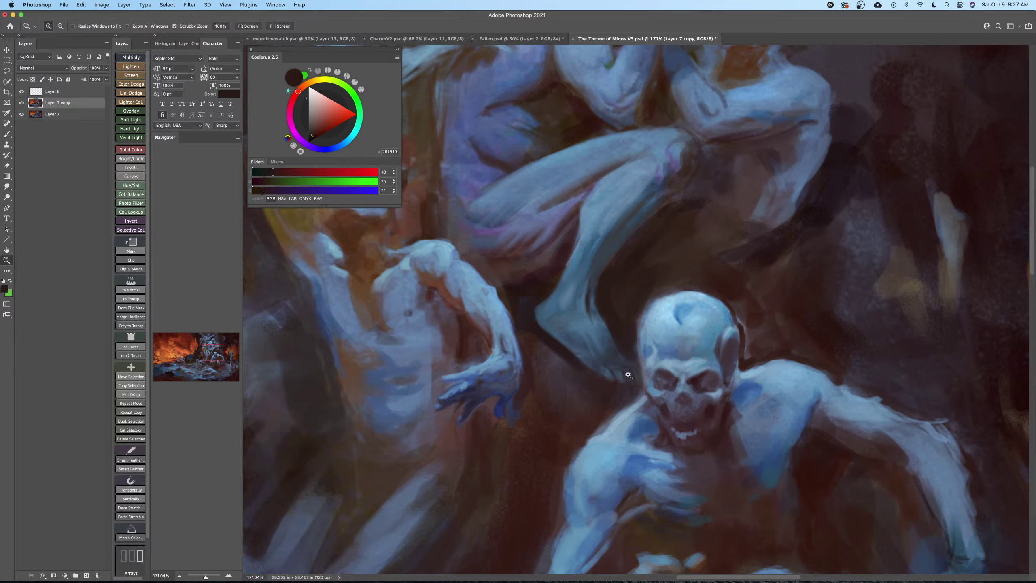
{"action": "left_click_drag", "start_coordinate": [634, 367], "coordinate": [604, 366]}
{"action": "key", "text": "super+s"}
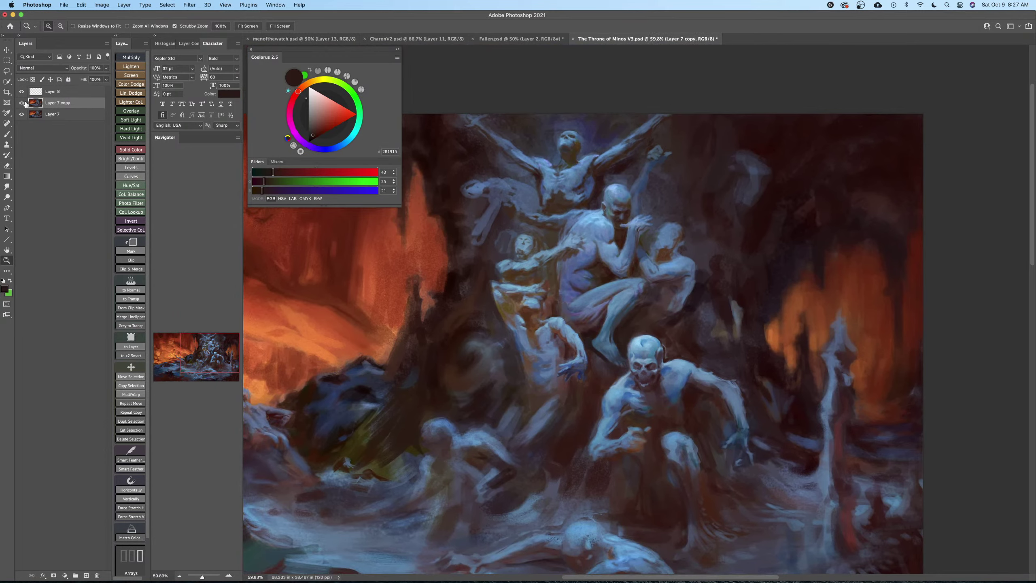
{"action": "left_click", "coordinate": [103, 5]}
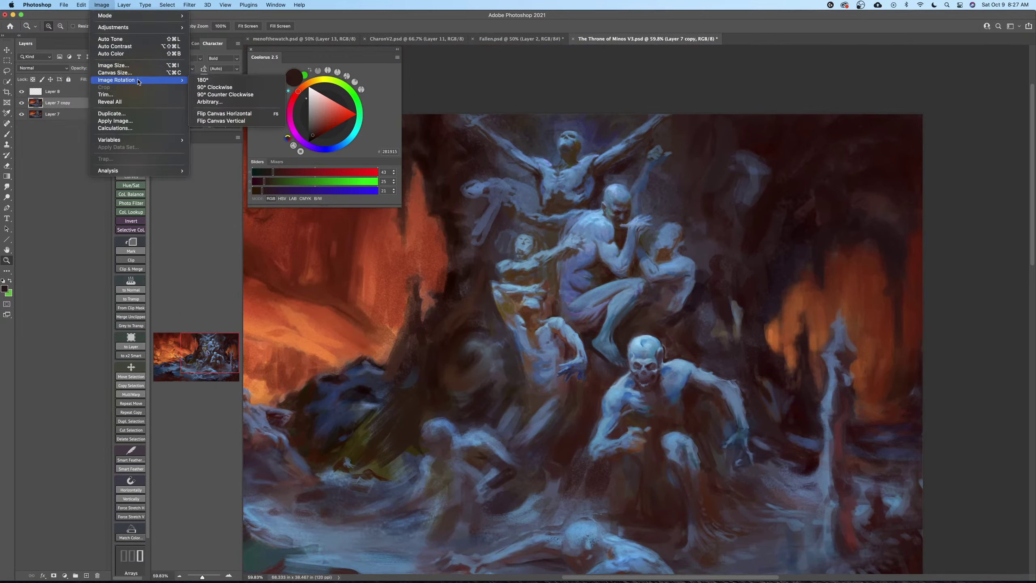
{"action": "left_click", "coordinate": [216, 116]}
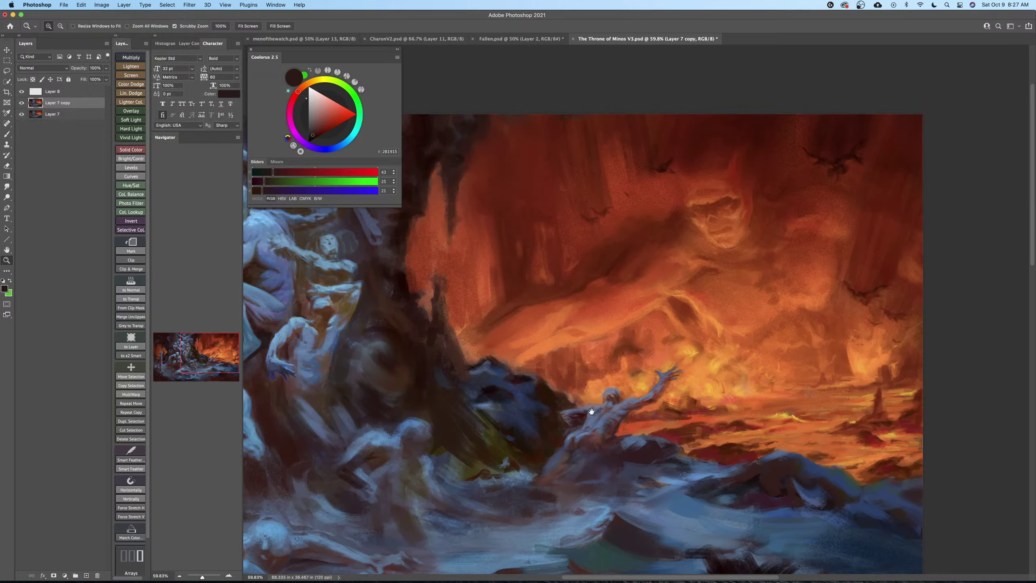
{"action": "left_click_drag", "start_coordinate": [591, 411], "coordinate": [788, 397]}
{"action": "left_click_drag", "start_coordinate": [524, 419], "coordinate": [645, 468]}
{"action": "left_click_drag", "start_coordinate": [574, 401], "coordinate": [594, 408]}
{"action": "left_click_drag", "start_coordinate": [594, 408], "coordinate": [585, 388]}
Sample the dark background with an enlarged brush, enlarge the color wheel panel and pick a deeper near-black.
{"action": "left_click", "coordinate": [585, 371], "text": "alt"}
{"action": "key", "text": "]"}
{"action": "key", "text": "]"}
{"action": "key", "text": "]"}
{"action": "key", "text": "]"}
{"action": "key", "text": "]"}
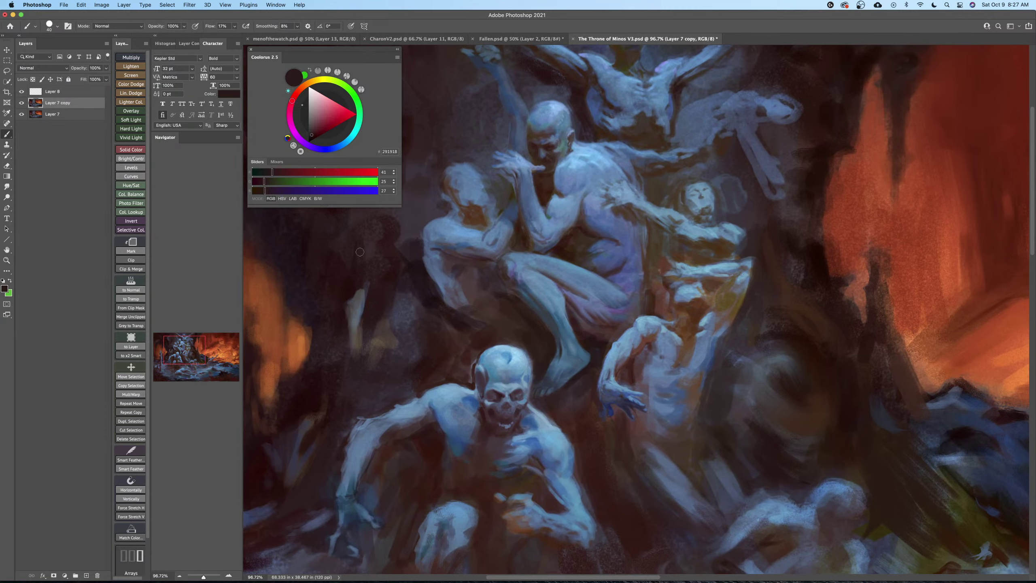
{"action": "left_click_drag", "start_coordinate": [400, 207], "coordinate": [457, 252]}
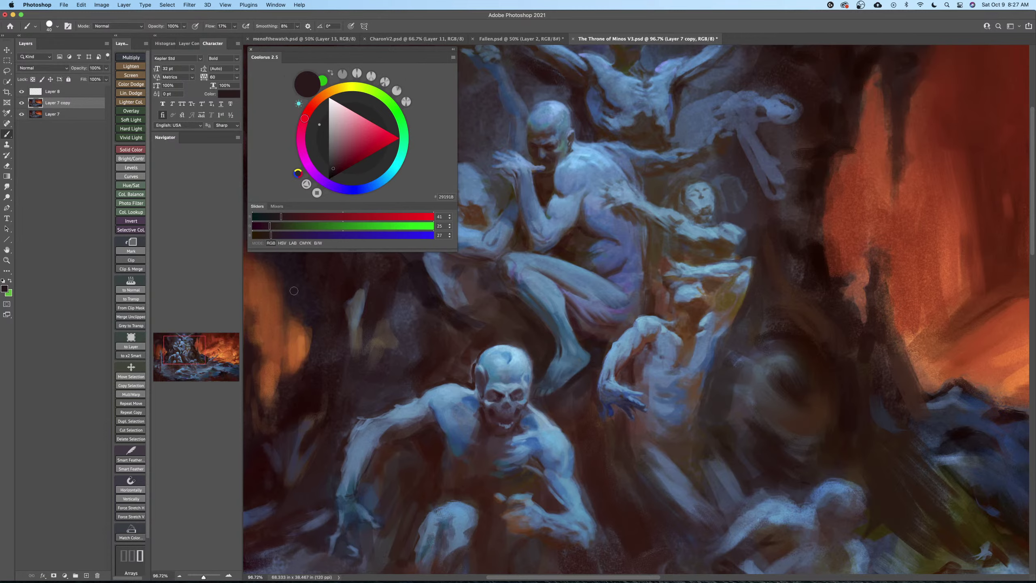
{"action": "left_click_drag", "start_coordinate": [455, 250], "coordinate": [477, 299]}
{"action": "left_click_drag", "start_coordinate": [335, 212], "coordinate": [334, 213]}
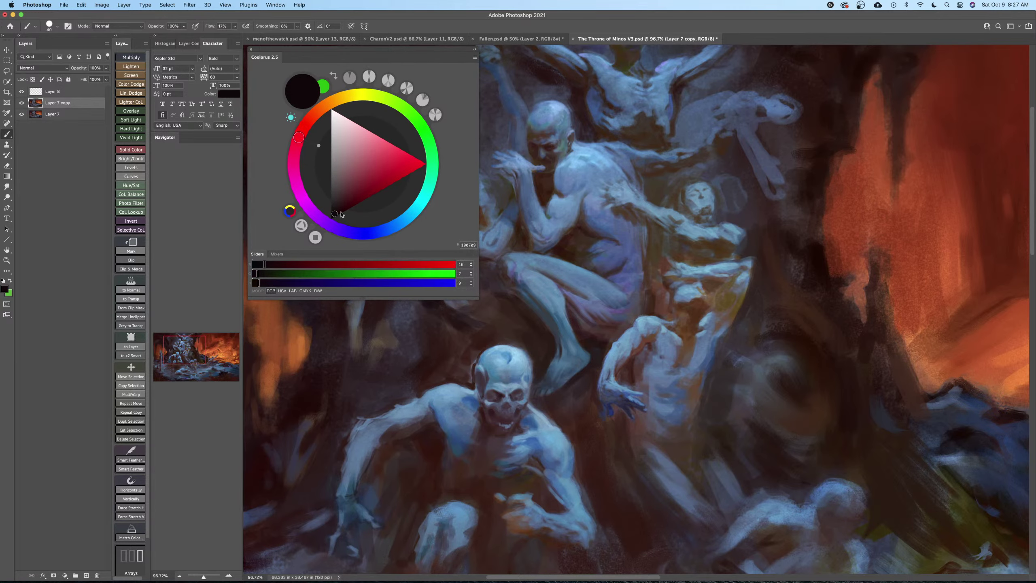
Darken the background around the seated man's heel and foot with near-black, using a progressively larger brush.
{"action": "left_click_drag", "start_coordinate": [580, 334], "coordinate": [671, 344]}
{"action": "key", "text": "z"}
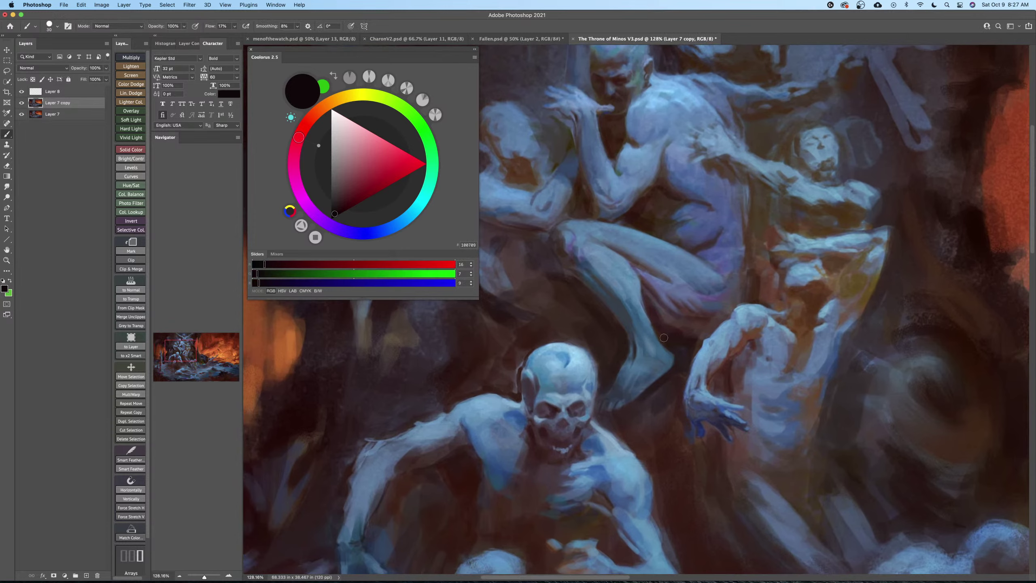
{"action": "key", "text": "bracketright"}
{"action": "key", "text": "bracketright"}
{"action": "key", "text": "bracketright"}
{"action": "key", "text": "bracketright"}
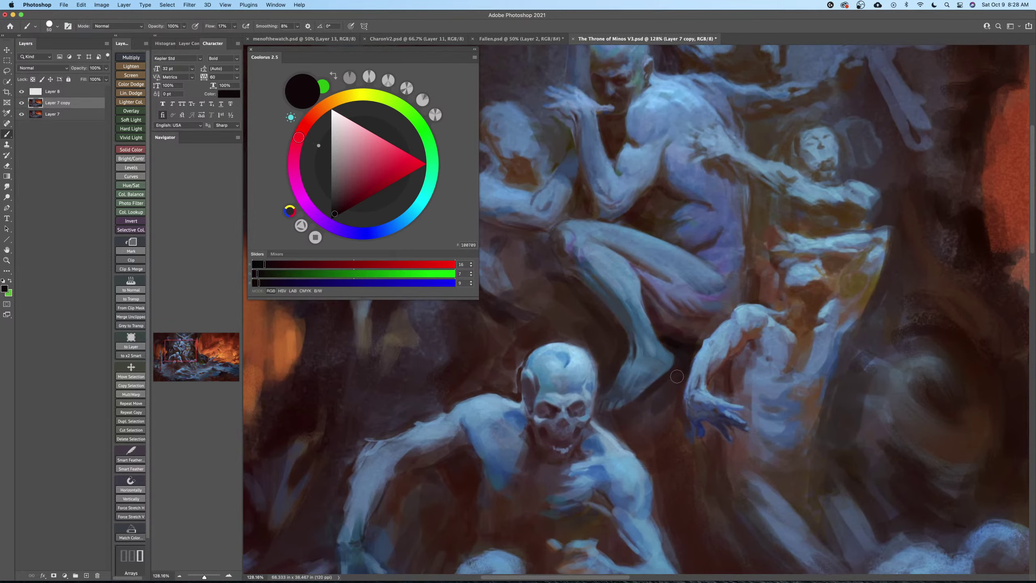
{"action": "mouse_move", "coordinate": [677, 377]}
{"action": "left_mouse_down"}
{"action": "mouse_move", "coordinate": [661, 422]}
{"action": "mouse_move", "coordinate": [672, 420]}
{"action": "mouse_move", "coordinate": [656, 400]}
{"action": "mouse_move", "coordinate": [629, 422]}
{"action": "mouse_move", "coordinate": [646, 443]}
{"action": "mouse_move", "coordinate": [668, 429]}
{"action": "mouse_move", "coordinate": [677, 435]}
{"action": "mouse_move", "coordinate": [653, 460]}
{"action": "mouse_move", "coordinate": [681, 476]}
{"action": "mouse_move", "coordinate": [685, 462]}
{"action": "left_mouse_up"}
{"action": "key", "text": "bracketright"}
{"action": "key", "text": "bracketright"}
{"action": "key", "text": "bracketright"}
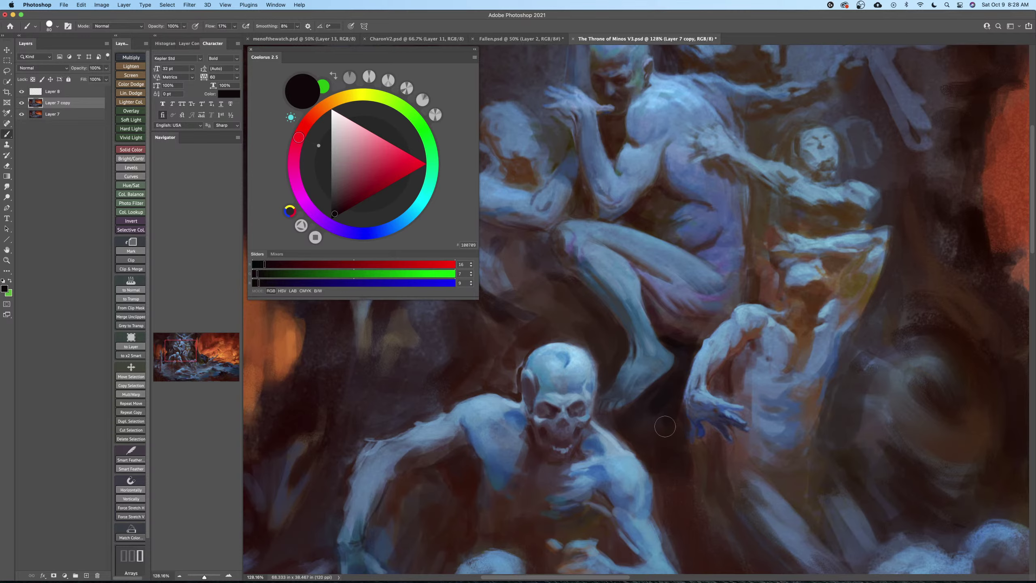
{"action": "left_click_drag", "start_coordinate": [636, 404], "coordinate": [675, 456]}
{"action": "mouse_move", "coordinate": [617, 385]}
{"action": "left_mouse_down"}
{"action": "mouse_move", "coordinate": [618, 394]}
{"action": "mouse_move", "coordinate": [640, 387]}
{"action": "left_mouse_up"}
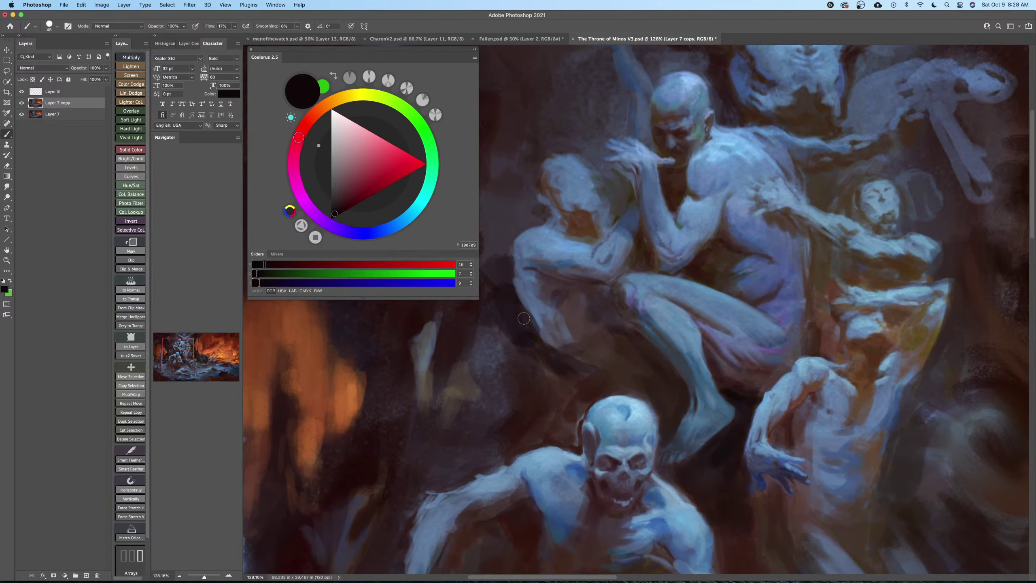
Define the outer edge of the crossed-arm figure's back and hip with near-black using a much smaller brush.
{"action": "key", "text": "bracketleft"}
{"action": "key", "text": "bracketleft"}
{"action": "key", "text": "bracketleft"}
{"action": "key", "text": "bracketleft"}
{"action": "key", "text": "bracketleft"}
{"action": "key", "text": "bracketleft"}
{"action": "left_click_drag", "start_coordinate": [511, 265], "coordinate": [512, 268]}
{"action": "left_click_drag", "start_coordinate": [535, 331], "coordinate": [542, 347]}
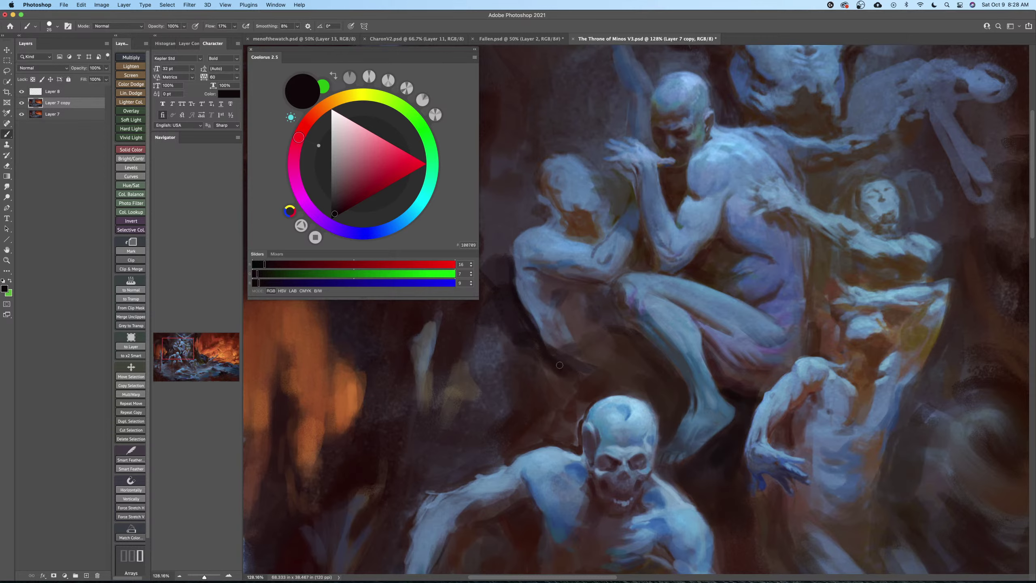
Paint the lower part of the crossed-arm figure's body with medium blue sampled from its side, adjusting the brush size.
{"action": "left_click", "coordinate": [528, 302], "text": "alt"}
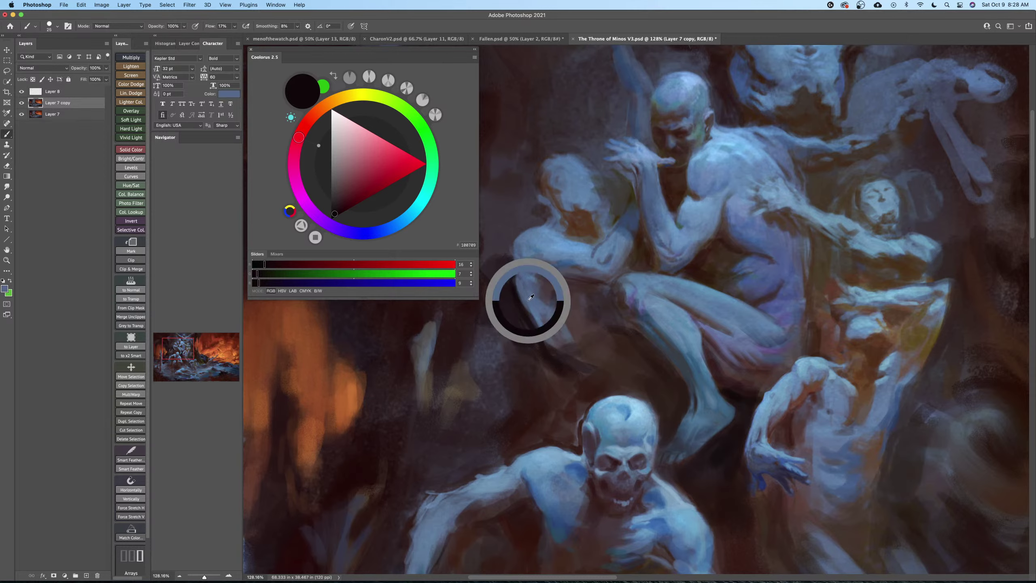
{"action": "key", "text": "bracketright"}
{"action": "mouse_move", "coordinate": [548, 338]}
{"action": "left_mouse_down"}
{"action": "mouse_move", "coordinate": [561, 362]}
{"action": "mouse_move", "coordinate": [584, 356]}
{"action": "mouse_move", "coordinate": [553, 349]}
{"action": "mouse_move", "coordinate": [551, 338]}
{"action": "mouse_move", "coordinate": [571, 365]}
{"action": "mouse_move", "coordinate": [571, 350]}
{"action": "mouse_move", "coordinate": [579, 360]}
{"action": "mouse_move", "coordinate": [574, 386]}
{"action": "left_mouse_up"}
{"action": "key", "text": "bracketright"}
{"action": "key", "text": "bracketright"}
{"action": "key", "text": "bracketright"}
{"action": "key", "text": "bracketright"}
{"action": "key", "text": "bracketright"}
{"action": "key", "text": "bracketleft"}
{"action": "key", "text": "bracketleft"}
{"action": "key", "text": "bracketleft"}
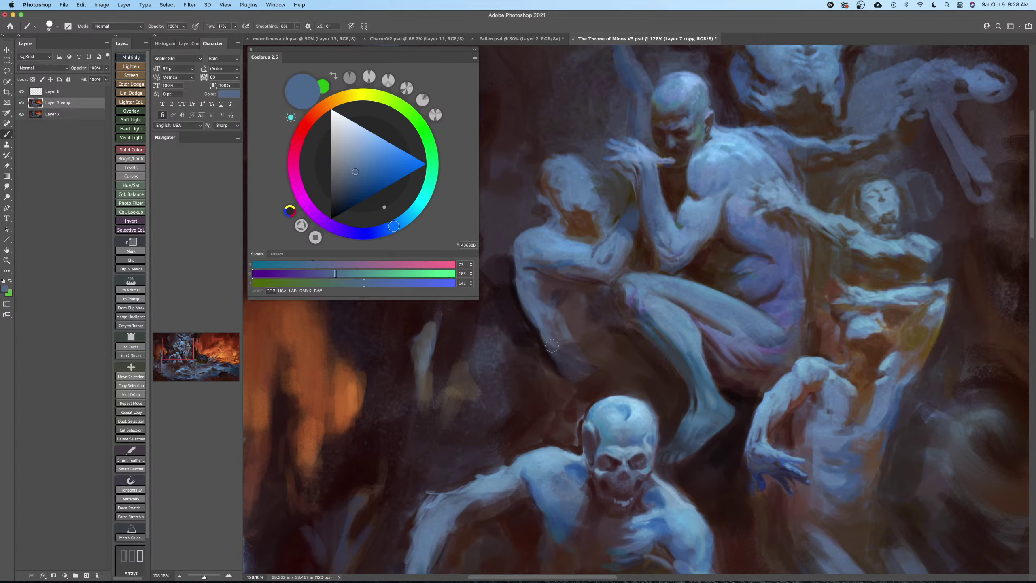
Extend the crossed-arm figure's leg downward toward the skull-headed figure in medium blue.
{"action": "mouse_move", "coordinate": [553, 347]}
{"action": "left_mouse_down"}
{"action": "mouse_move", "coordinate": [585, 363]}
{"action": "mouse_move", "coordinate": [568, 381]}
{"action": "mouse_move", "coordinate": [585, 388]}
{"action": "mouse_move", "coordinate": [576, 415]}
{"action": "mouse_move", "coordinate": [584, 399]}
{"action": "mouse_move", "coordinate": [569, 384]}
{"action": "mouse_move", "coordinate": [581, 389]}
{"action": "mouse_move", "coordinate": [579, 412]}
{"action": "mouse_move", "coordinate": [566, 388]}
{"action": "mouse_move", "coordinate": [577, 445]}
{"action": "left_mouse_up"}
{"action": "key", "text": "bracketright"}
{"action": "key", "text": "bracketright"}
{"action": "key", "text": "bracketleft"}
{"action": "key", "text": "bracketleft"}
{"action": "key", "text": "bracketleft"}
{"action": "key", "text": "bracketleft"}
{"action": "key", "text": "bracketleft"}
Paint an eye socket on the crossed-arm figure's head with dark browns sampled from the seated man.
{"action": "left_click", "coordinate": [661, 144], "text": "alt"}
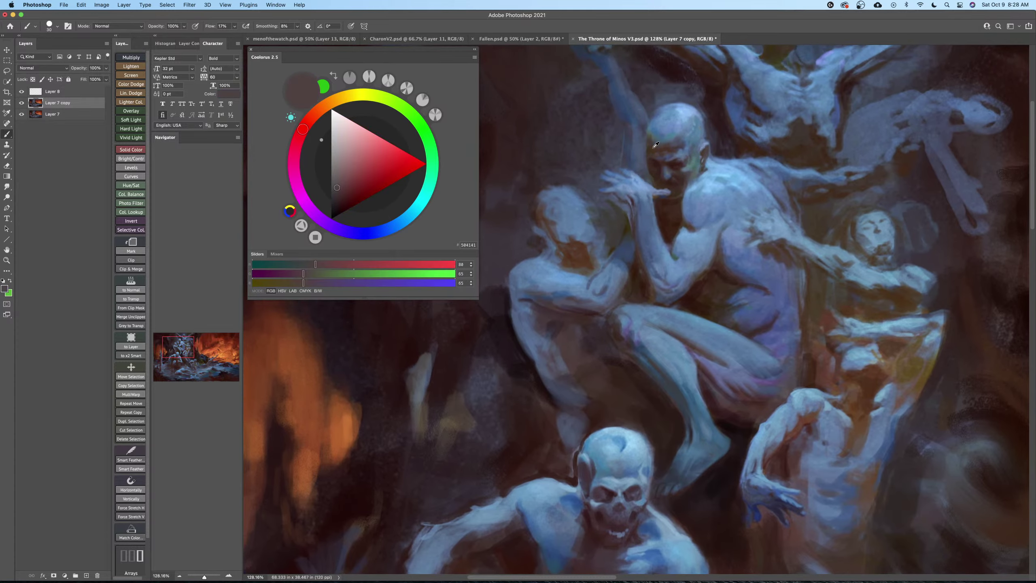
{"action": "key", "text": "z"}
{"action": "left_click_drag", "start_coordinate": [545, 230], "coordinate": [567, 254]}
{"action": "key", "text": "b"}
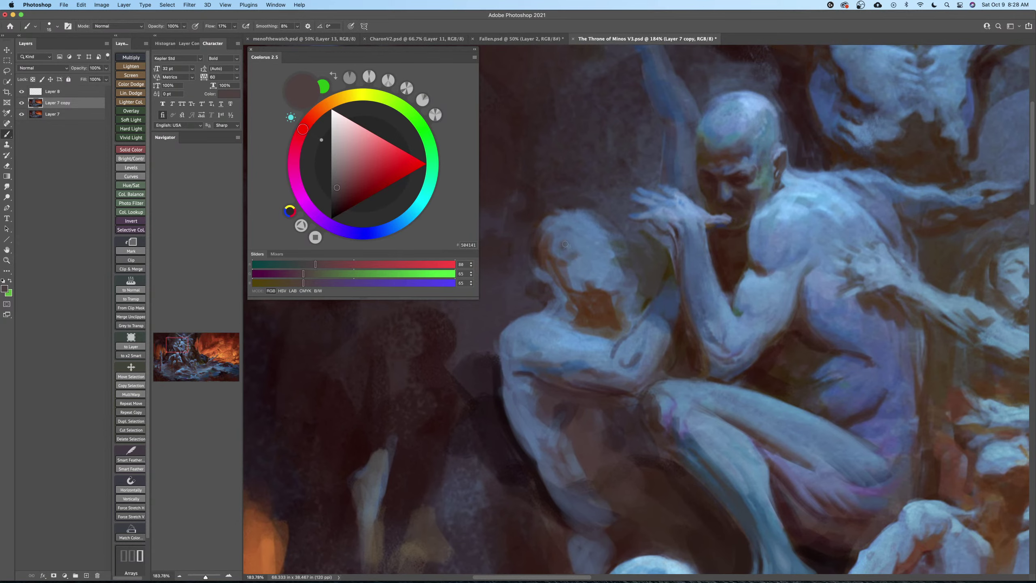
{"action": "mouse_move", "coordinate": [565, 244]}
{"action": "left_mouse_down"}
{"action": "mouse_move", "coordinate": [592, 259]}
{"action": "mouse_move", "coordinate": [574, 242]}
{"action": "left_mouse_up"}
{"action": "left_click", "coordinate": [730, 249], "text": "alt"}
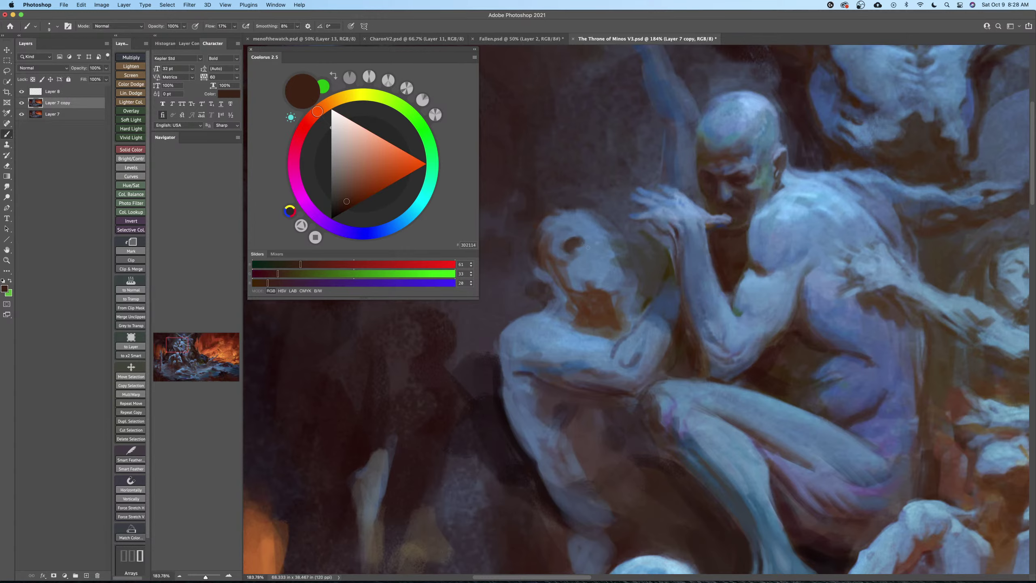
{"action": "left_click_drag", "start_coordinate": [582, 241], "coordinate": [576, 237]}
{"action": "key", "text": "bracketleft"}
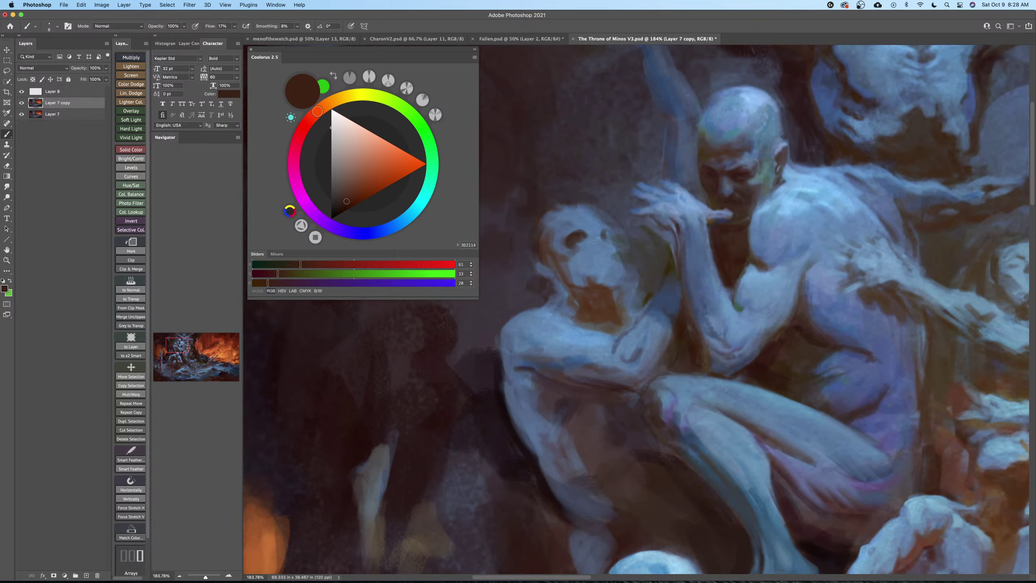
Block in the crossed-arm figure's second eye socket, nose and open mouth, sampling browns and blues from its face.
{"action": "key", "text": "bracketright"}
{"action": "key", "text": "bracketright"}
{"action": "key", "text": "bracketright"}
{"action": "key", "text": "bracketright"}
{"action": "key", "text": "bracketright"}
{"action": "mouse_move", "coordinate": [600, 247]}
{"action": "left_mouse_down"}
{"action": "mouse_move", "coordinate": [559, 261]}
{"action": "mouse_move", "coordinate": [615, 253]}
{"action": "mouse_move", "coordinate": [591, 262]}
{"action": "mouse_move", "coordinate": [605, 278]}
{"action": "mouse_move", "coordinate": [579, 266]}
{"action": "mouse_move", "coordinate": [609, 261]}
{"action": "mouse_move", "coordinate": [581, 280]}
{"action": "mouse_move", "coordinate": [592, 292]}
{"action": "mouse_move", "coordinate": [624, 286]}
{"action": "mouse_move", "coordinate": [617, 296]}
{"action": "mouse_move", "coordinate": [592, 294]}
{"action": "mouse_move", "coordinate": [565, 267]}
{"action": "mouse_move", "coordinate": [578, 290]}
{"action": "mouse_move", "coordinate": [608, 297]}
{"action": "mouse_move", "coordinate": [591, 278]}
{"action": "mouse_move", "coordinate": [594, 289]}
{"action": "mouse_move", "coordinate": [603, 266]}
{"action": "mouse_move", "coordinate": [594, 282]}
{"action": "mouse_move", "coordinate": [612, 278]}
{"action": "mouse_move", "coordinate": [606, 270]}
{"action": "mouse_move", "coordinate": [605, 294]}
{"action": "mouse_move", "coordinate": [589, 273]}
{"action": "left_mouse_up"}
{"action": "left_click", "coordinate": [585, 268], "text": "alt"}
{"action": "key", "text": "bracketright"}
{"action": "key", "text": "bracketright"}
{"action": "left_click", "coordinate": [579, 249], "text": "alt"}
{"action": "key", "text": "bracketleft"}
{"action": "left_click", "coordinate": [588, 283], "text": "alt"}
{"action": "key", "text": "bracketleft"}
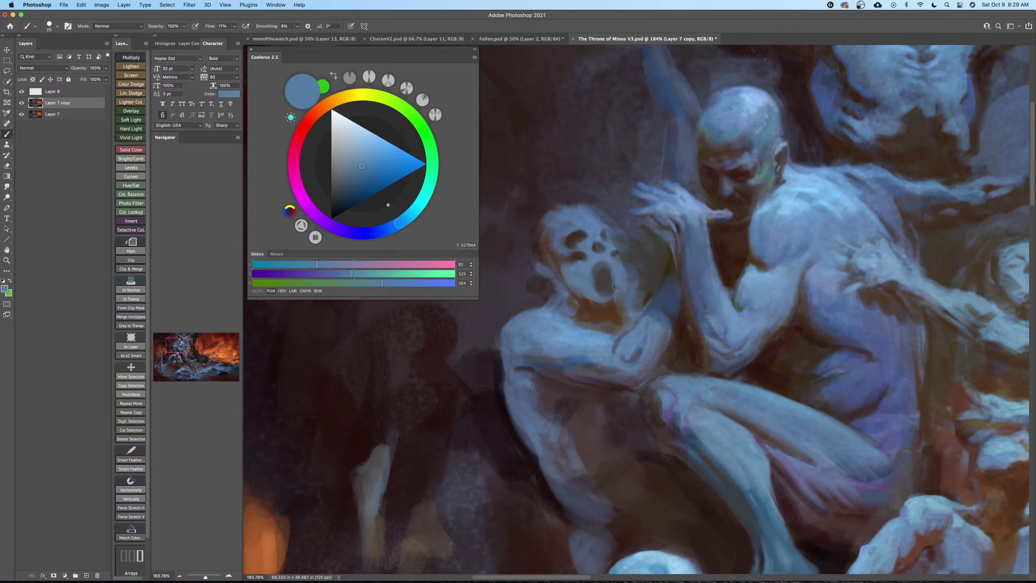
Refine the crossed-arm figure's first eye socket with sampled dark brown.
{"action": "left_click", "coordinate": [601, 274], "text": "alt"}
{"action": "left_click", "coordinate": [583, 238], "text": "alt"}
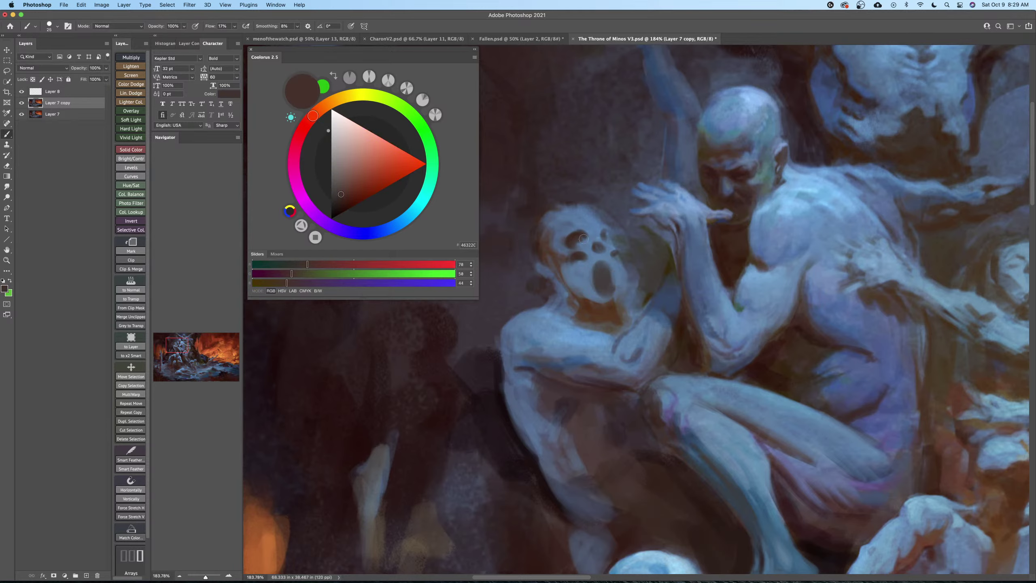
{"action": "left_click_drag", "start_coordinate": [580, 235], "coordinate": [584, 242]}
Round out the top and back of the crossed-arm figure's cranium with sampled medium blue and a larger brush.
{"action": "left_click", "coordinate": [588, 227], "text": "alt"}
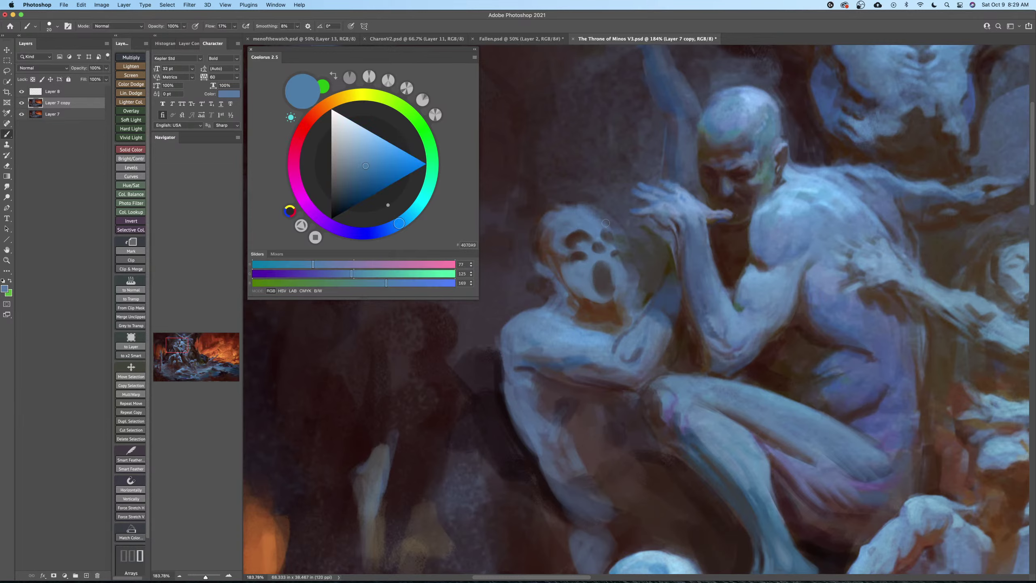
{"action": "key", "text": "]"}
{"action": "key", "text": "]"}
{"action": "key", "text": "]"}
{"action": "mouse_move", "coordinate": [587, 209]}
{"action": "left_mouse_down"}
{"action": "mouse_move", "coordinate": [546, 217]}
{"action": "mouse_move", "coordinate": [560, 231]}
{"action": "mouse_move", "coordinate": [542, 237]}
{"action": "mouse_move", "coordinate": [547, 229]}
{"action": "left_mouse_up"}
{"action": "key", "text": "bracketright"}
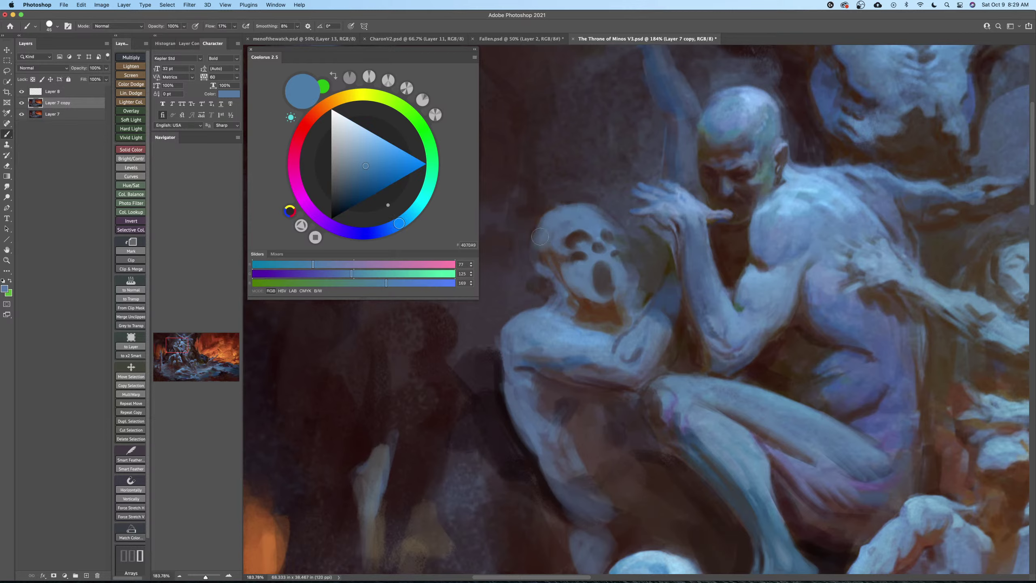
Paint dark olive background between the face and the seated man's arm, and sample dark browns with a reduced brush for the neck.
{"action": "left_click", "coordinate": [641, 246], "text": "alt"}
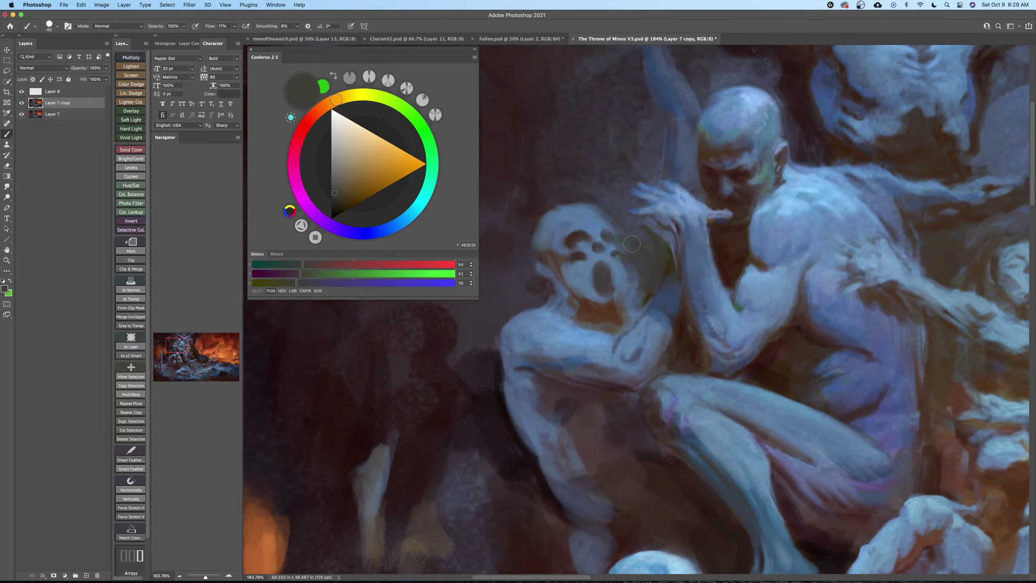
{"action": "mouse_move", "coordinate": [637, 266]}
{"action": "left_mouse_down"}
{"action": "mouse_move", "coordinate": [623, 315]}
{"action": "mouse_move", "coordinate": [638, 313]}
{"action": "mouse_move", "coordinate": [632, 302]}
{"action": "left_mouse_up"}
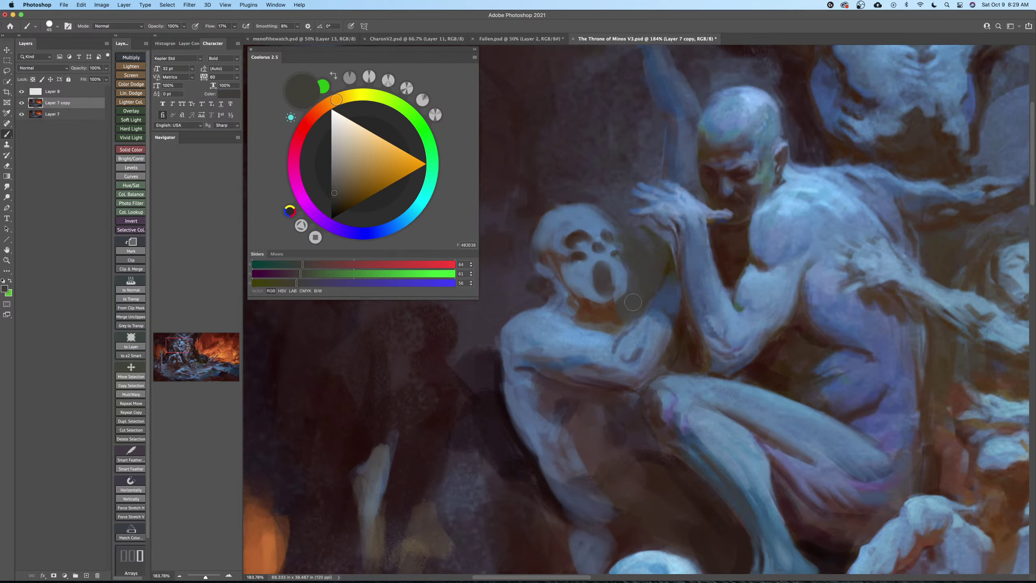
{"action": "left_click", "coordinate": [598, 305], "text": "alt"}
{"action": "key", "text": "bracketleft"}
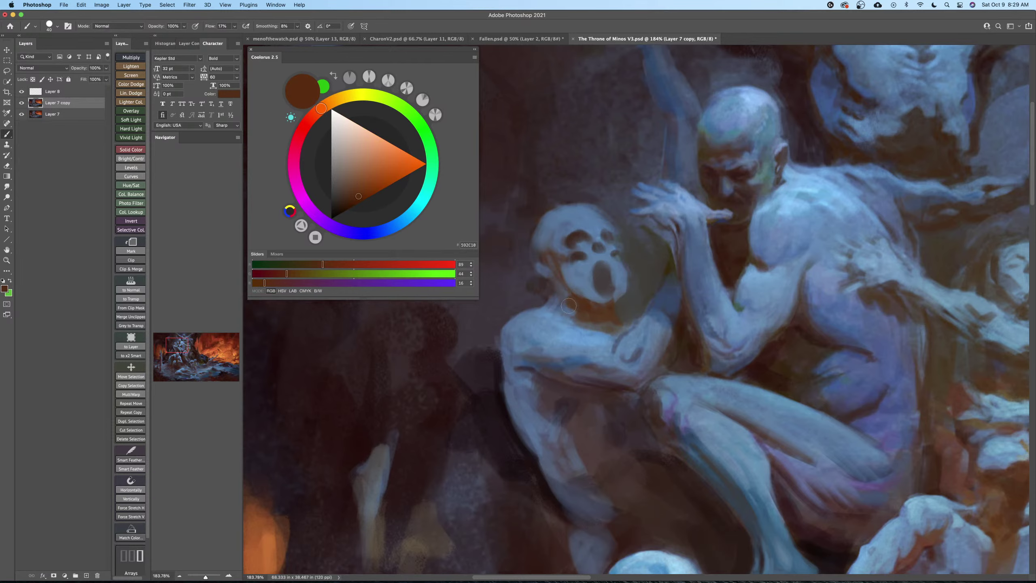
{"action": "left_click", "coordinate": [726, 249], "text": "alt"}
{"action": "key", "text": "bracketleft"}
{"action": "key", "text": "bracketleft"}
{"action": "key", "text": "bracketleft"}
{"action": "key", "text": "bracketleft"}
{"action": "key", "text": "bracketleft"}
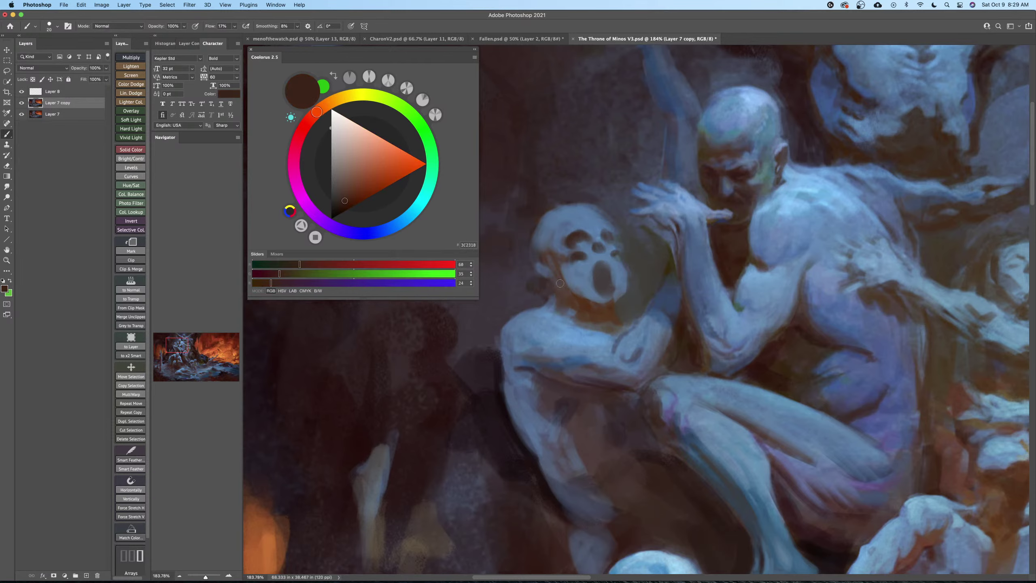
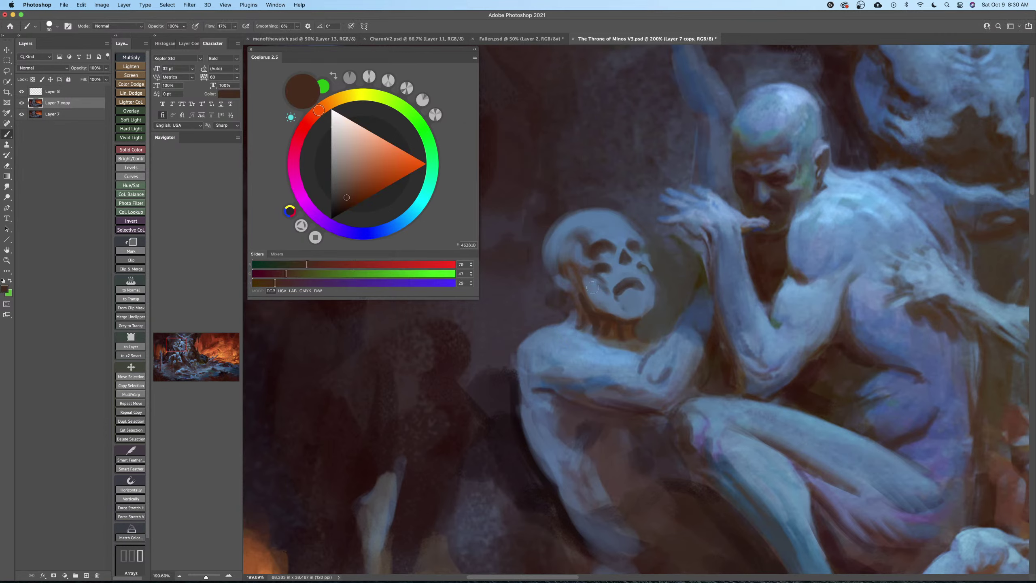
Paint out the skull's lower jaw and shade its neck and rear edge with sampled dark browns.
{"action": "mouse_move", "coordinate": [588, 283]}
{"action": "left_mouse_down"}
{"action": "mouse_move", "coordinate": [604, 303]}
{"action": "mouse_move", "coordinate": [603, 280]}
{"action": "mouse_move", "coordinate": [608, 288]}
{"action": "mouse_move", "coordinate": [606, 317]}
{"action": "mouse_move", "coordinate": [610, 304]}
{"action": "mouse_move", "coordinate": [634, 311]}
{"action": "mouse_move", "coordinate": [650, 293]}
{"action": "mouse_move", "coordinate": [644, 318]}
{"action": "mouse_move", "coordinate": [622, 308]}
{"action": "mouse_move", "coordinate": [631, 330]}
{"action": "mouse_move", "coordinate": [604, 316]}
{"action": "left_mouse_up"}
{"action": "left_click", "coordinate": [663, 308], "text": "alt"}
{"action": "key", "text": "["}
{"action": "left_click", "coordinate": [567, 265], "text": "alt"}
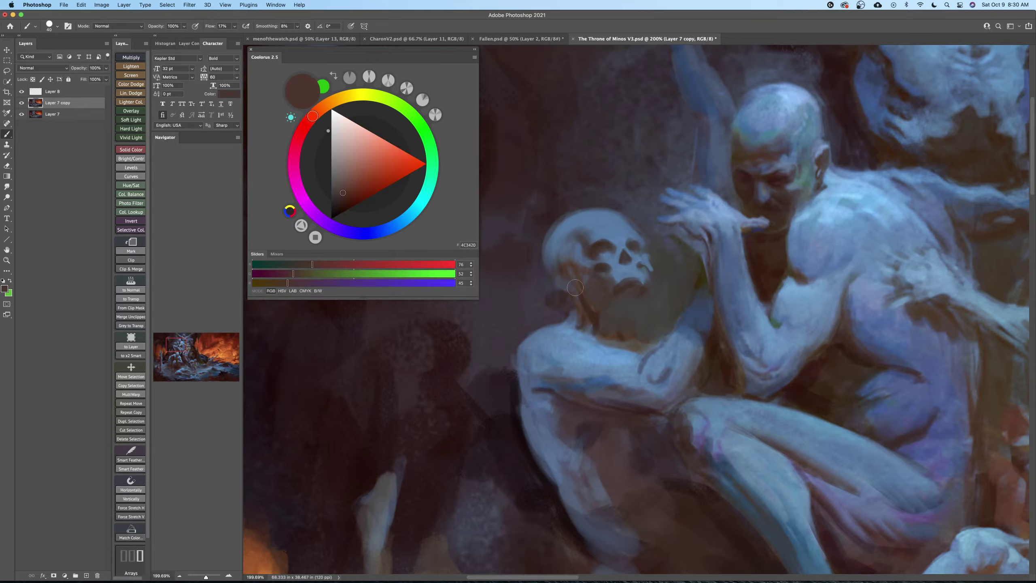
{"action": "key", "text": "bracketleft"}
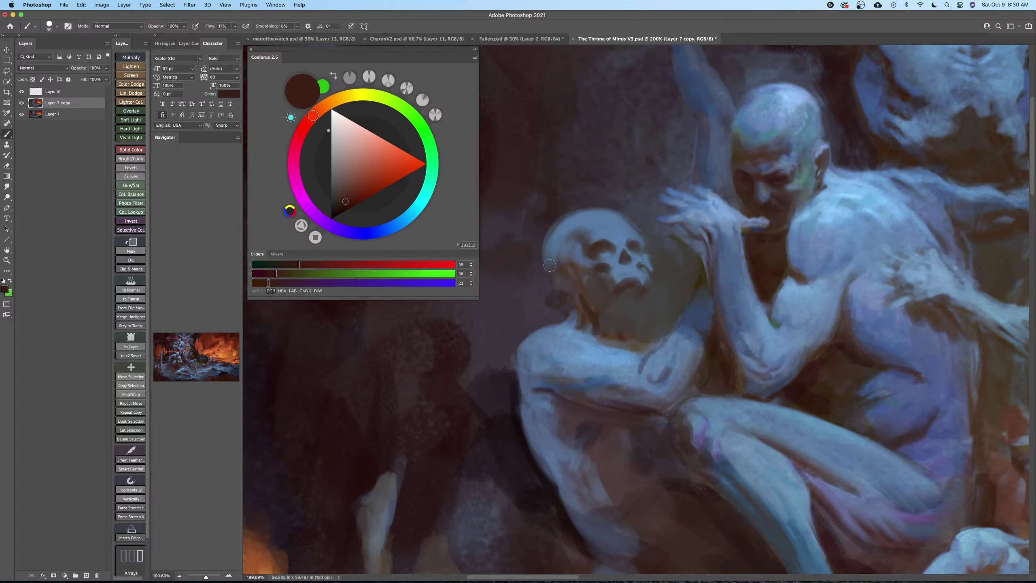
{"action": "left_click_drag", "start_coordinate": [549, 266], "coordinate": [565, 280]}
Turn on pressure-controlled brush size and darken the area beneath the skull with dark brown using an enlarged brush.
{"action": "key", "text": "bracketleft"}
{"action": "key", "text": "bracketleft"}
{"action": "key", "text": "bracketleft"}
{"action": "key", "text": "bracketright"}
{"action": "key", "text": "bracketright"}
{"action": "key", "text": "bracketright"}
{"action": "key", "text": "bracketright"}
{"action": "left_click", "coordinate": [350, 26]}
{"action": "key", "text": "bracketright"}
{"action": "key", "text": "bracketright"}
{"action": "key", "text": "bracketright"}
{"action": "key", "text": "bracketright"}
{"action": "key", "text": "bracketright"}
{"action": "key", "text": "bracketright"}
{"action": "mouse_move", "coordinate": [569, 270]}
{"action": "left_mouse_down"}
{"action": "mouse_move", "coordinate": [595, 303]}
{"action": "mouse_move", "coordinate": [592, 322]}
{"action": "mouse_move", "coordinate": [589, 310]}
{"action": "mouse_move", "coordinate": [606, 315]}
{"action": "mouse_move", "coordinate": [632, 290]}
{"action": "mouse_move", "coordinate": [615, 328]}
{"action": "left_mouse_up"}
Tighten the back edge of the skull figure's neck with dark brown using a smaller brush.
{"action": "key", "text": "bracketleft"}
{"action": "key", "text": "bracketleft"}
{"action": "key", "text": "bracketleft"}
{"action": "key", "text": "bracketleft"}
{"action": "key", "text": "bracketleft"}
{"action": "key", "text": "bracketleft"}
{"action": "key", "text": "bracketleft"}
{"action": "key", "text": "bracketleft"}
{"action": "key", "text": "bracketleft"}
{"action": "key", "text": "bracketleft"}
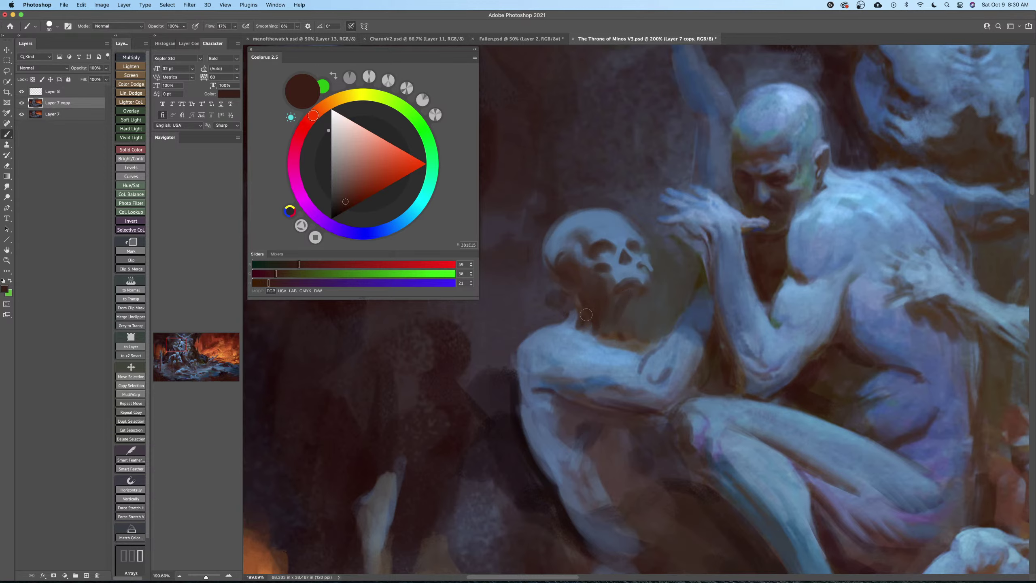
{"action": "left_click_drag", "start_coordinate": [571, 288], "coordinate": [573, 317]}
Paint near-black shadows down the skull figure's neck and define a neck tendon with a finer brush.
{"action": "left_click", "coordinate": [339, 214]}
{"action": "key", "text": "bracketright"}
{"action": "key", "text": "bracketright"}
{"action": "key", "text": "bracketright"}
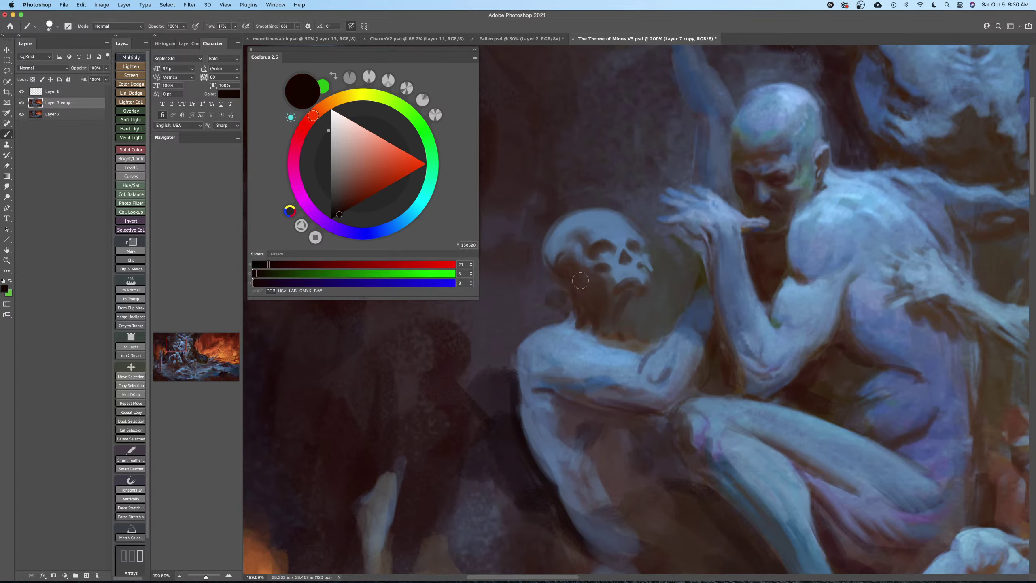
{"action": "left_click_drag", "start_coordinate": [580, 281], "coordinate": [599, 326]}
{"action": "key", "text": "bracketleft"}
{"action": "key", "text": "bracketleft"}
{"action": "key", "text": "bracketleft"}
{"action": "key", "text": "bracketleft"}
{"action": "mouse_move", "coordinate": [614, 319]}
{"action": "left_mouse_down"}
{"action": "mouse_move", "coordinate": [624, 343]}
{"action": "mouse_move", "coordinate": [629, 295]}
{"action": "mouse_move", "coordinate": [621, 336]}
{"action": "left_mouse_up"}
Deepen the hollow beneath the skull's cheekbone and rear base with near-black strokes.
{"action": "key", "text": "bracketright"}
{"action": "key", "text": "bracketright"}
{"action": "key", "text": "bracketright"}
{"action": "key", "text": "bracketright"}
{"action": "left_click_drag", "start_coordinate": [601, 271], "coordinate": [582, 272]}
{"action": "key", "text": "bracketleft"}
{"action": "key", "text": "bracketleft"}
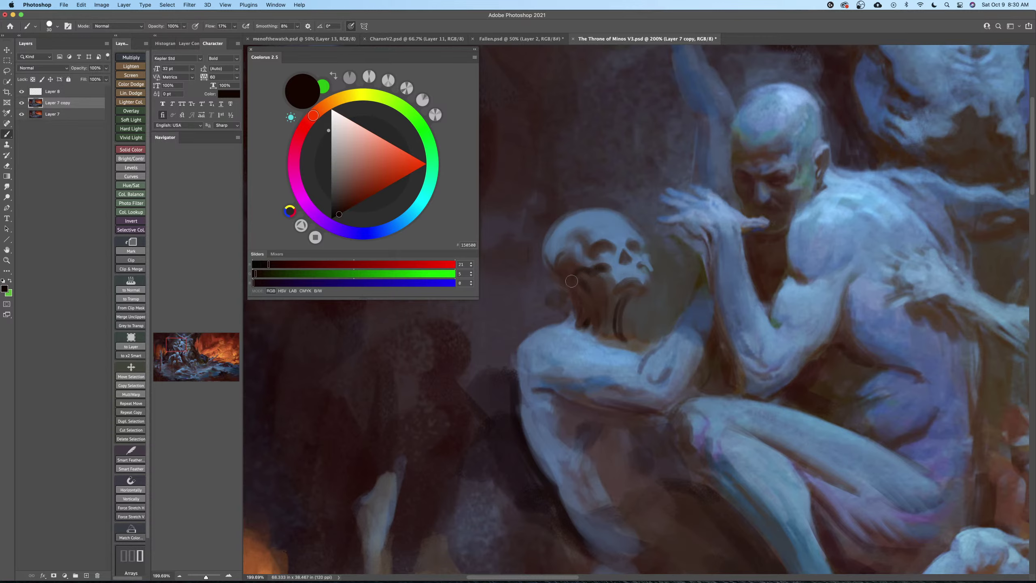
Refine the skull's cheekbone and shade its cranium with sampled blues, using a larger brush for the cranium.
{"action": "left_click", "coordinate": [618, 267], "text": "alt"}
{"action": "left_click_drag", "start_coordinate": [575, 265], "coordinate": [577, 247]}
{"action": "key", "text": "bracketright"}
{"action": "key", "text": "bracketright"}
{"action": "key", "text": "bracketright"}
{"action": "left_click", "coordinate": [607, 224], "text": "alt"}
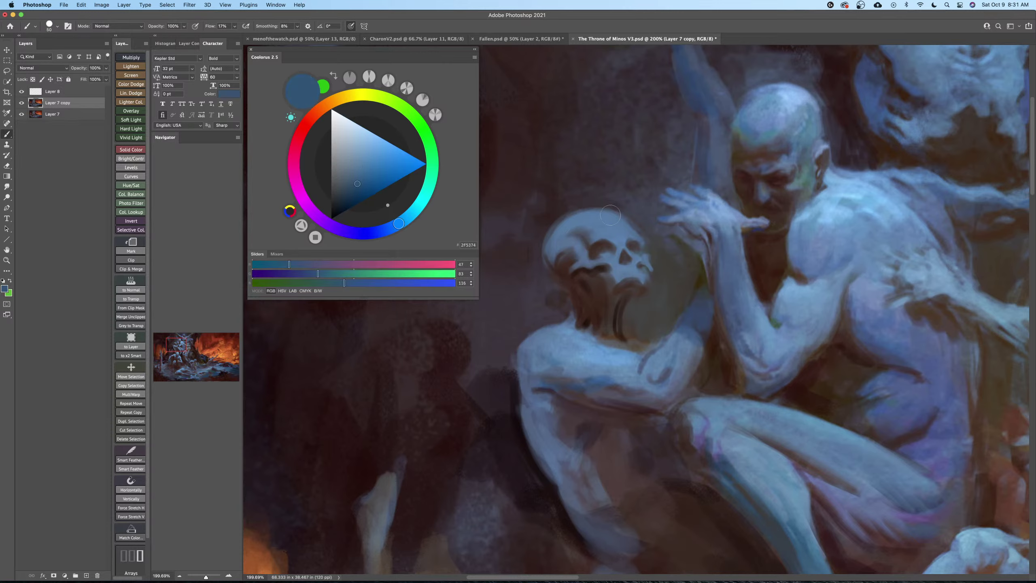
{"action": "mouse_move", "coordinate": [582, 213]}
{"action": "left_mouse_down"}
{"action": "mouse_move", "coordinate": [553, 245]}
{"action": "mouse_move", "coordinate": [564, 221]}
{"action": "mouse_move", "coordinate": [554, 253]}
{"action": "mouse_move", "coordinate": [580, 256]}
{"action": "left_mouse_up"}
Soften the shadow beneath the skull's cheekbone and upper jaw with dark blue using an enlarged brush.
{"action": "key", "text": "bracketright"}
{"action": "key", "text": "bracketright"}
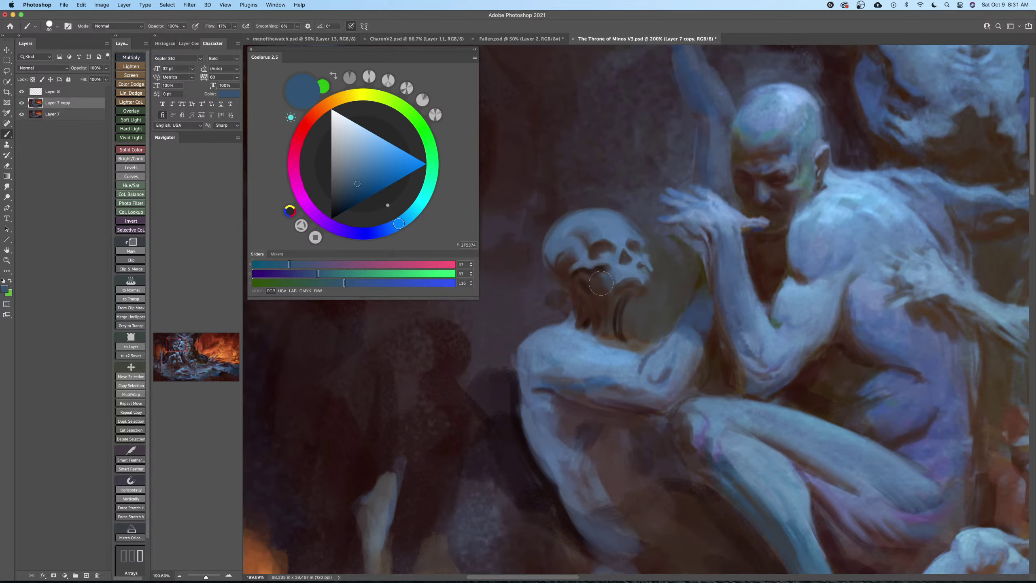
{"action": "scroll", "coordinate": [604, 276], "scroll_direction": "down", "scroll_amount": 2}
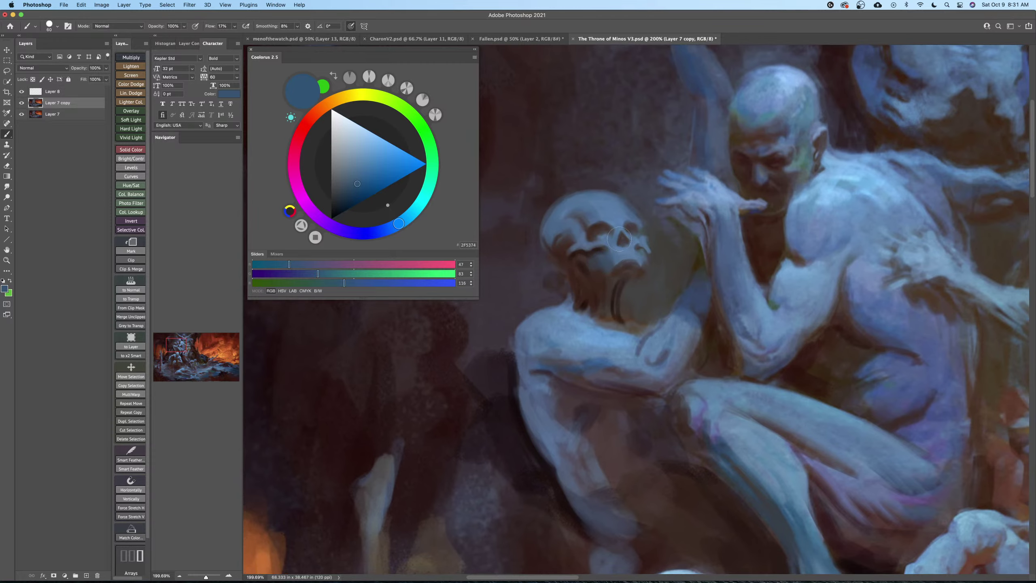
{"action": "left_click_drag", "start_coordinate": [595, 293], "coordinate": [592, 279]}
{"action": "key", "text": "bracketleft"}
{"action": "key", "text": "bracketleft"}
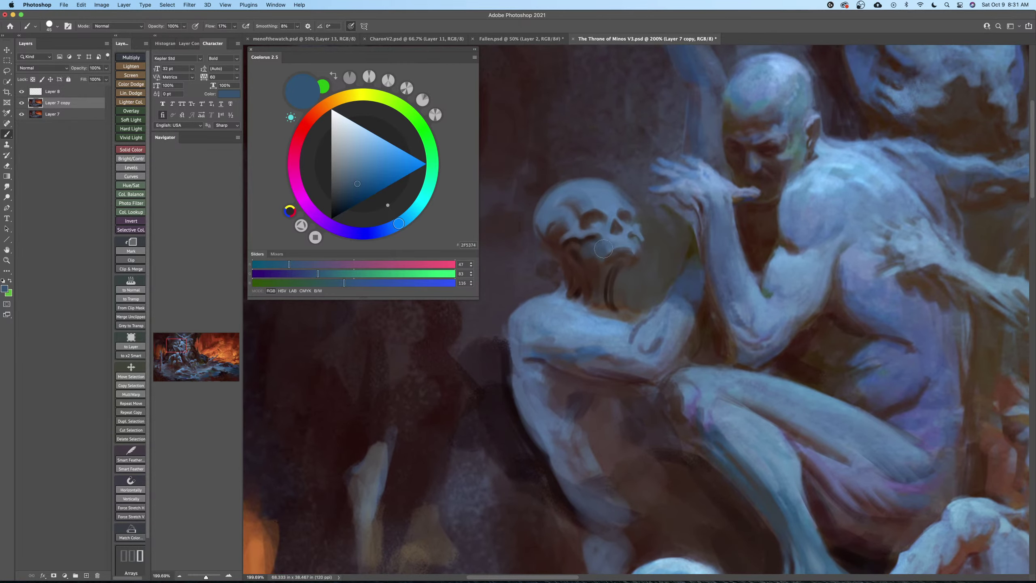
Sharpen the skull's cheekbone edge with sampled mid blue and dark brown, varying the brush size.
{"action": "left_click", "coordinate": [600, 222], "text": "alt"}
{"action": "key", "text": "bracketleft"}
{"action": "key", "text": "bracketleft"}
{"action": "key", "text": "bracketleft"}
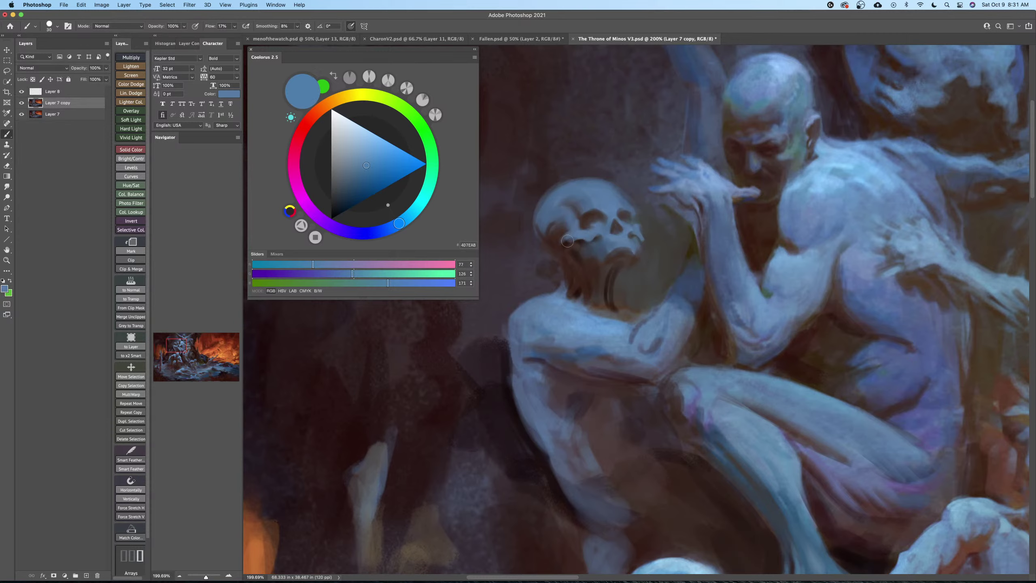
{"action": "left_click", "coordinate": [583, 241], "text": "alt"}
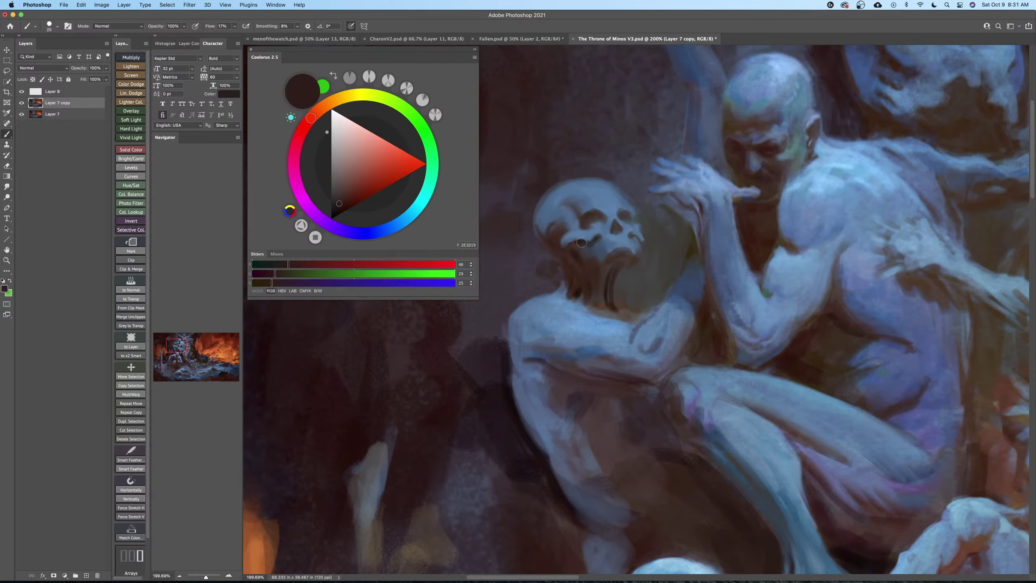
{"action": "key", "text": "bracketright"}
{"action": "key", "text": "bracketright"}
{"action": "key", "text": "bracketright"}
{"action": "key", "text": "bracketright"}
{"action": "key", "text": "bracketright"}
Model the skull's temple with sampled mid-blue strokes and a reduced brush.
{"action": "left_click", "coordinate": [576, 227], "text": "alt"}
{"action": "key", "text": "bracketleft"}
{"action": "key", "text": "bracketleft"}
{"action": "key", "text": "bracketleft"}
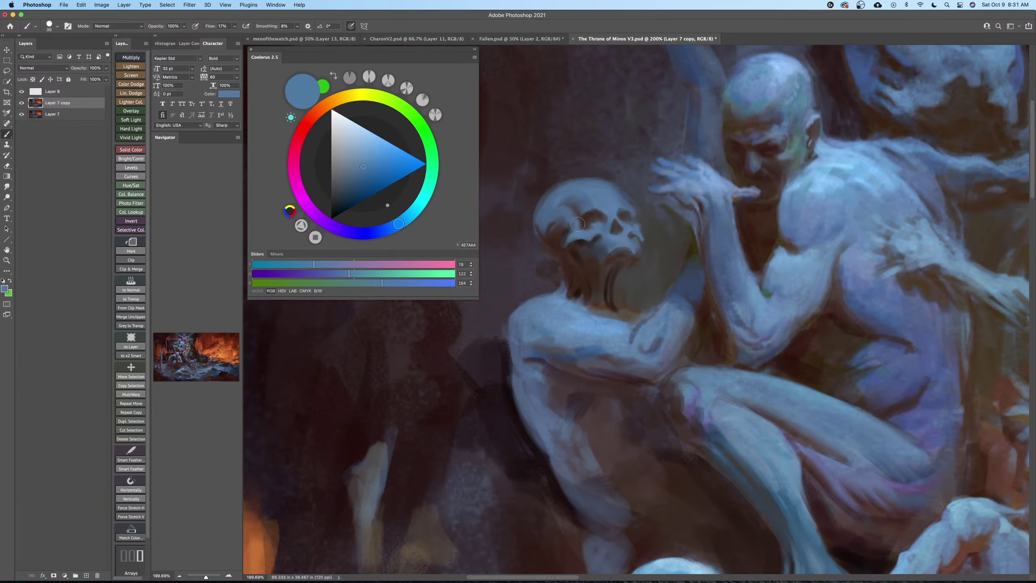
{"action": "mouse_move", "coordinate": [580, 223]}
{"action": "left_mouse_down"}
{"action": "mouse_move", "coordinate": [559, 203]}
{"action": "mouse_move", "coordinate": [567, 234]}
{"action": "mouse_move", "coordinate": [555, 204]}
{"action": "mouse_move", "coordinate": [545, 228]}
{"action": "mouse_move", "coordinate": [556, 231]}
{"action": "mouse_move", "coordinate": [551, 223]}
{"action": "left_mouse_up"}
{"action": "key", "text": "bracketleft"}
{"action": "key", "text": "bracketleft"}
{"action": "key", "text": "bracketleft"}
Define the dark recesses around the skull's temple and jaw with sampled brown, adjusting the brush size.
{"action": "left_click", "coordinate": [584, 219], "text": "alt"}
{"action": "key", "text": "bracketright"}
{"action": "key", "text": "bracketright"}
{"action": "key", "text": "bracketright"}
{"action": "key", "text": "bracketright"}
{"action": "key", "text": "bracketright"}
{"action": "key", "text": "bracketright"}
{"action": "key", "text": "bracketleft"}
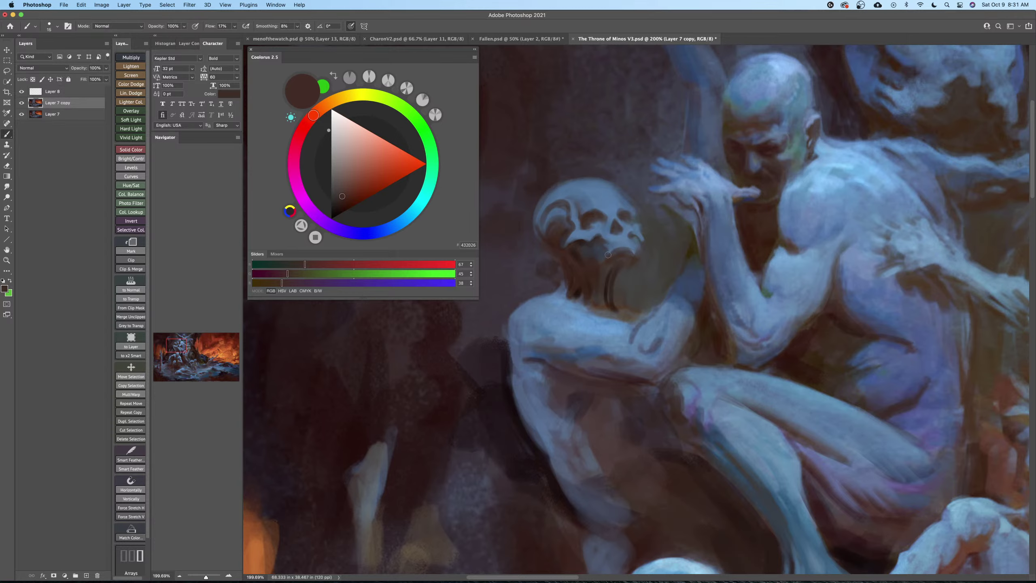
Shape the skull's upper teeth with sampled blue and cut their lower edge with dark brown.
{"action": "left_click", "coordinate": [612, 235], "text": "alt"}
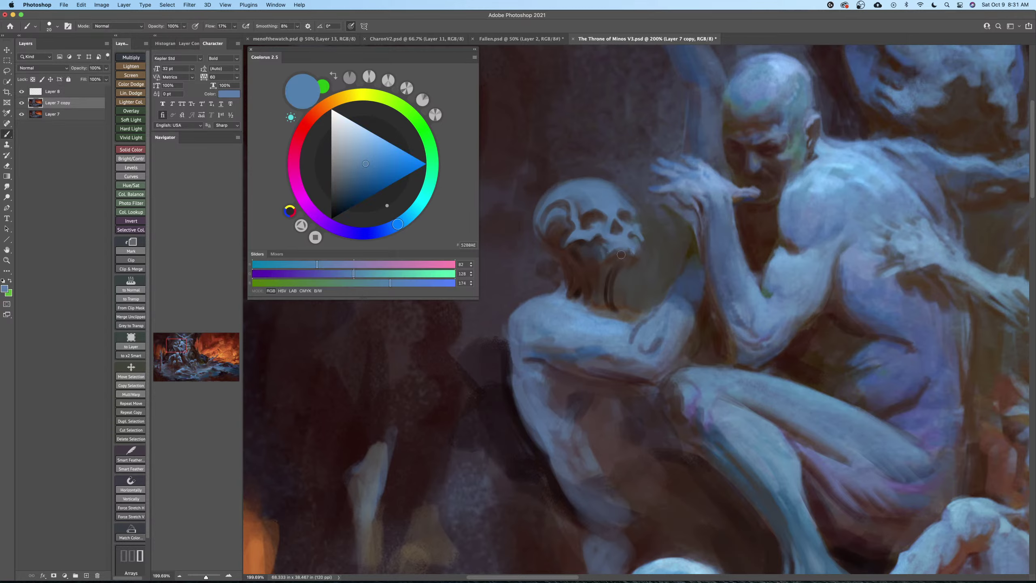
{"action": "left_click_drag", "start_coordinate": [621, 254], "coordinate": [616, 255]}
{"action": "left_click", "coordinate": [618, 252], "text": "alt"}
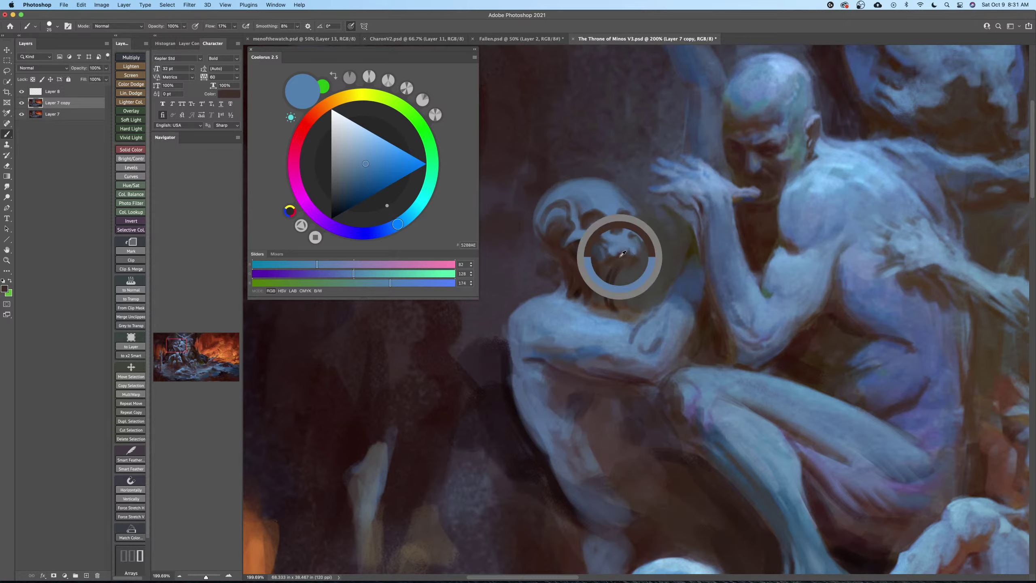
{"action": "key", "text": "bracketleft"}
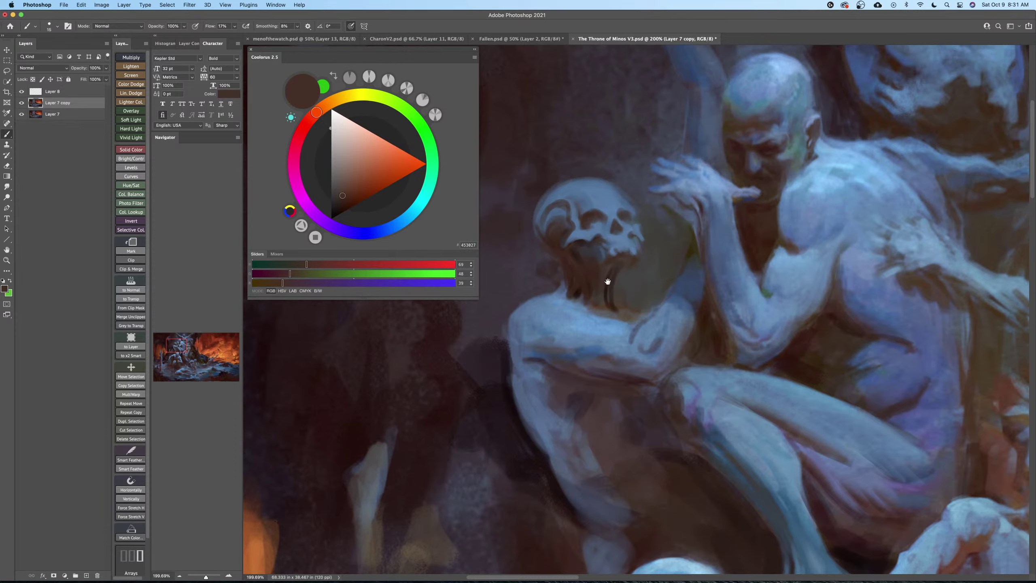
{"action": "mouse_move", "coordinate": [608, 281]}
{"action": "left_mouse_down"}
{"action": "mouse_move", "coordinate": [598, 264]}
{"action": "mouse_move", "coordinate": [610, 278]}
{"action": "left_mouse_up"}
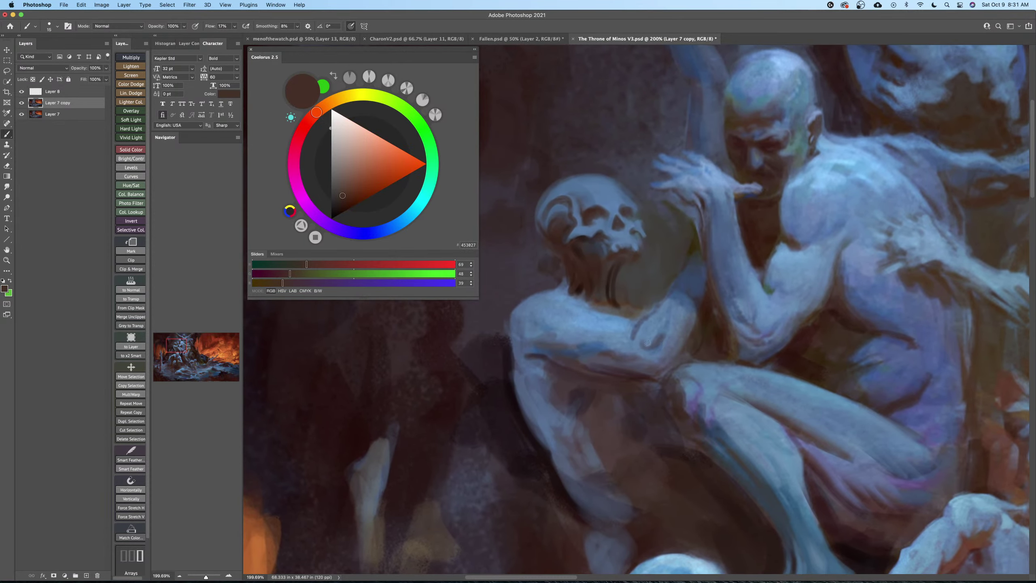
Switch to a textured brush at 100% flow and stipple sampled light blues over the crossed-arm figure's shoulder and skull.
{"action": "right_click", "coordinate": [589, 352]}
{"action": "double_click", "coordinate": [816, 506]}
{"action": "left_click", "coordinate": [577, 326], "text": "alt"}
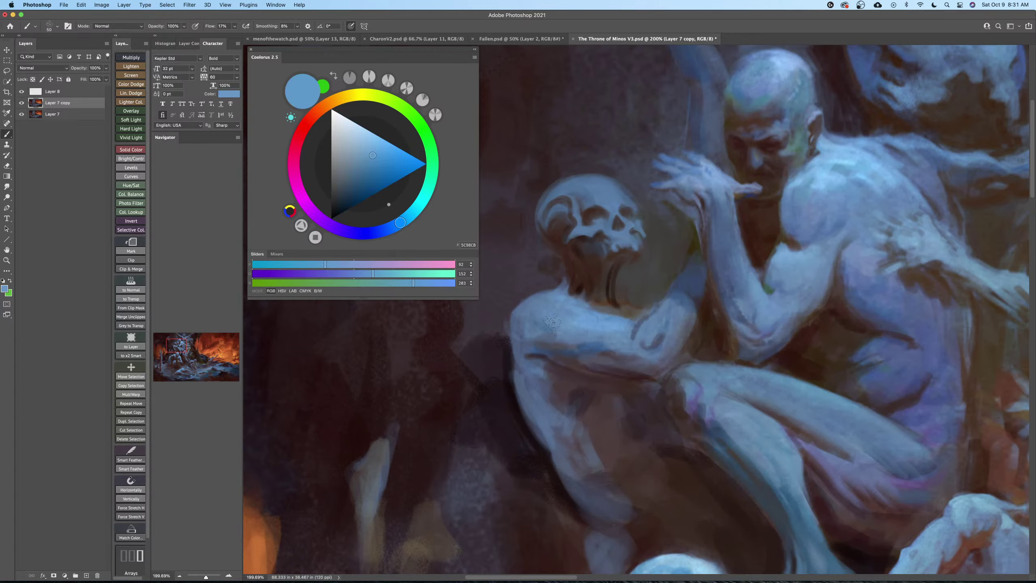
{"action": "key", "text": "shift+0"}
{"action": "key", "text": "bracketright"}
{"action": "key", "text": "bracketright"}
{"action": "key", "text": "bracketright"}
{"action": "key", "text": "bracketright"}
{"action": "key", "text": "bracketleft"}
{"action": "key", "text": "bracketleft"}
{"action": "key", "text": "bracketleft"}
{"action": "key", "text": "bracketleft"}
{"action": "left_click", "coordinate": [572, 320], "text": "alt"}
{"action": "key", "text": "bracketleft"}
{"action": "key", "text": "bracketleft"}
Add textured light blue strokes along the crossed-arm figure's side and lower torso with a larger brush.
{"action": "key", "text": "z"}
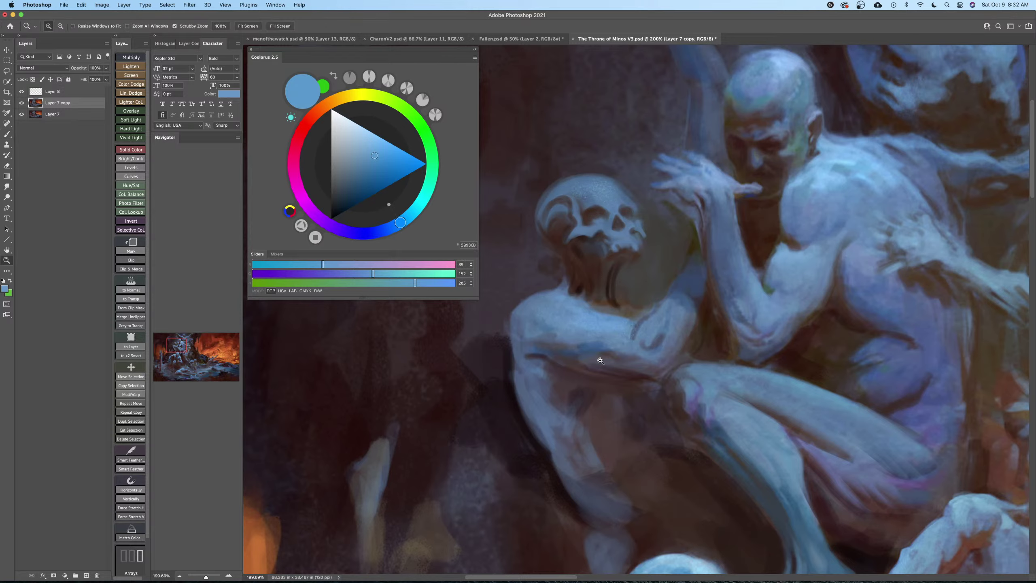
{"action": "mouse_move", "coordinate": [598, 360]}
{"action": "left_mouse_down"}
{"action": "mouse_move", "coordinate": [590, 391]}
{"action": "mouse_move", "coordinate": [575, 307]}
{"action": "mouse_move", "coordinate": [584, 304]}
{"action": "mouse_move", "coordinate": [550, 330]}
{"action": "mouse_move", "coordinate": [668, 384]}
{"action": "left_mouse_up"}
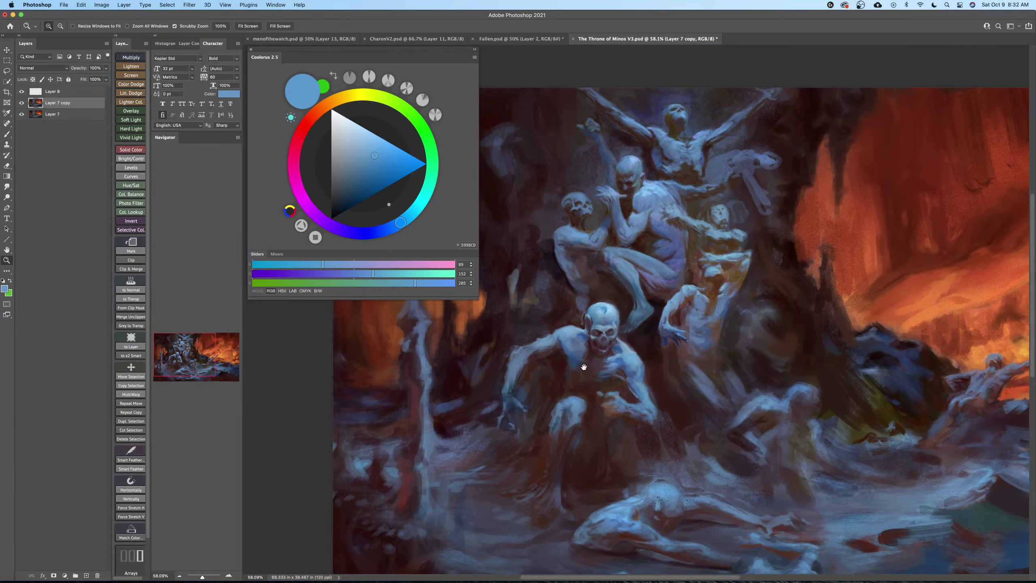
{"action": "left_click_drag", "start_coordinate": [574, 312], "coordinate": [599, 337]}
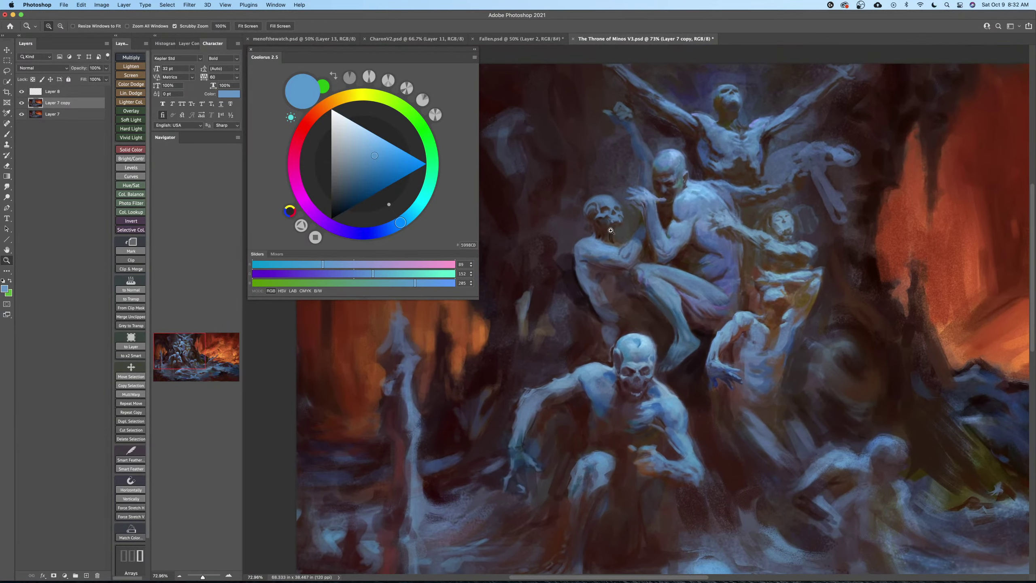
{"action": "left_click_drag", "start_coordinate": [611, 231], "coordinate": [638, 307]}
{"action": "key", "text": "b"}
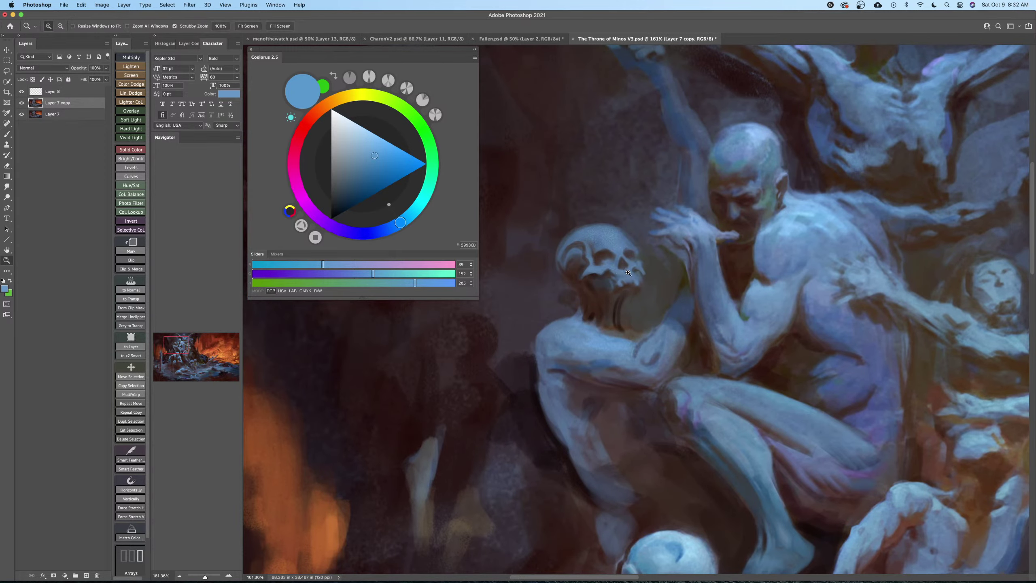
{"action": "mouse_move", "coordinate": [638, 283]}
{"action": "left_mouse_down"}
{"action": "mouse_move", "coordinate": [615, 287]}
{"action": "mouse_move", "coordinate": [583, 246]}
{"action": "left_mouse_up"}
{"action": "key", "text": "]"}
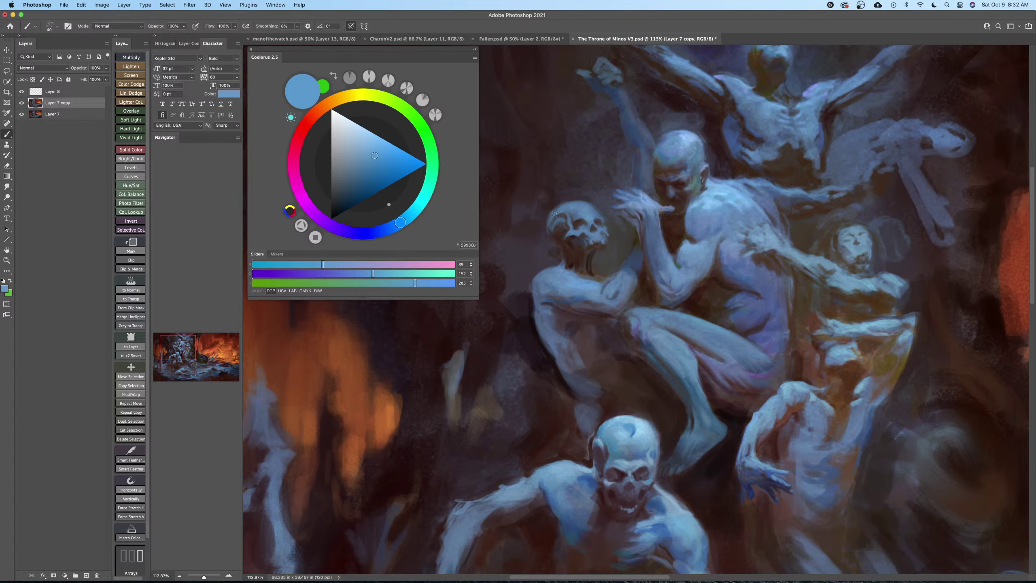
{"action": "key", "text": "]"}
{"action": "left_click_drag", "start_coordinate": [566, 301], "coordinate": [537, 285]}
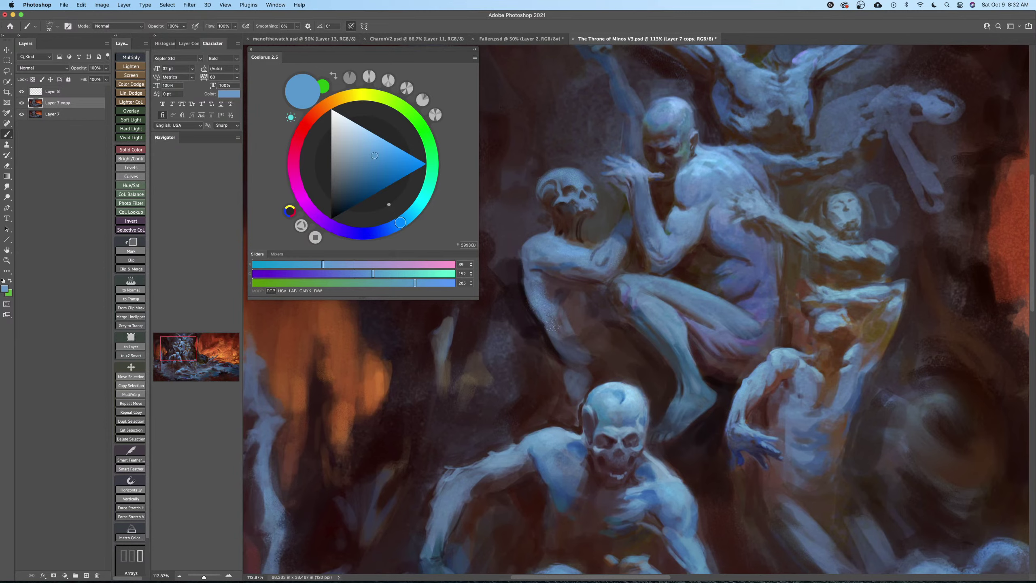
{"action": "left_click_drag", "start_coordinate": [552, 330], "coordinate": [563, 351]}
{"action": "key", "text": "]"}
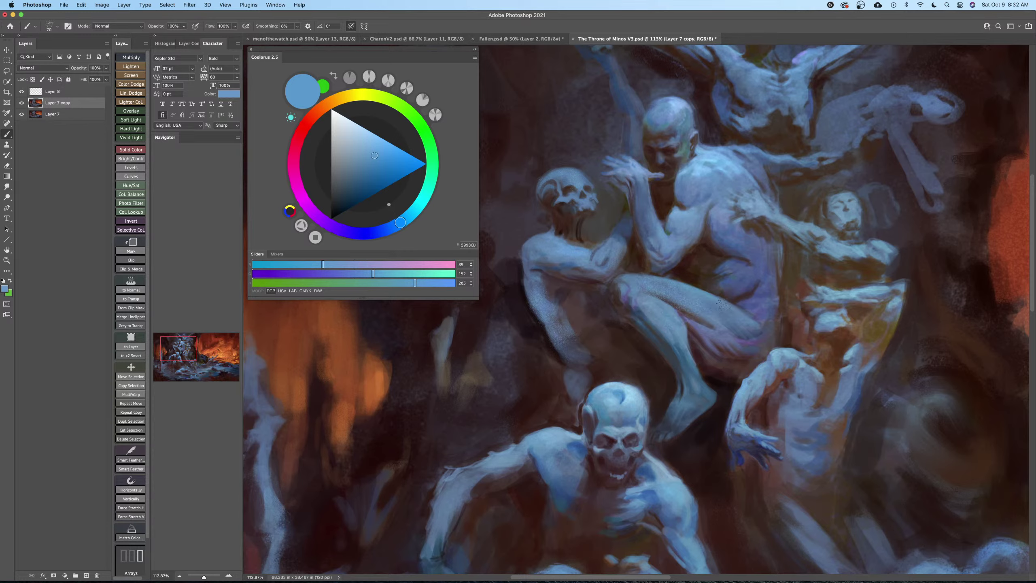
Texture the seated man's thigh and the crossed-arm figure's side with sampled muted blues.
{"action": "left_click", "coordinate": [685, 298], "text": "alt"}
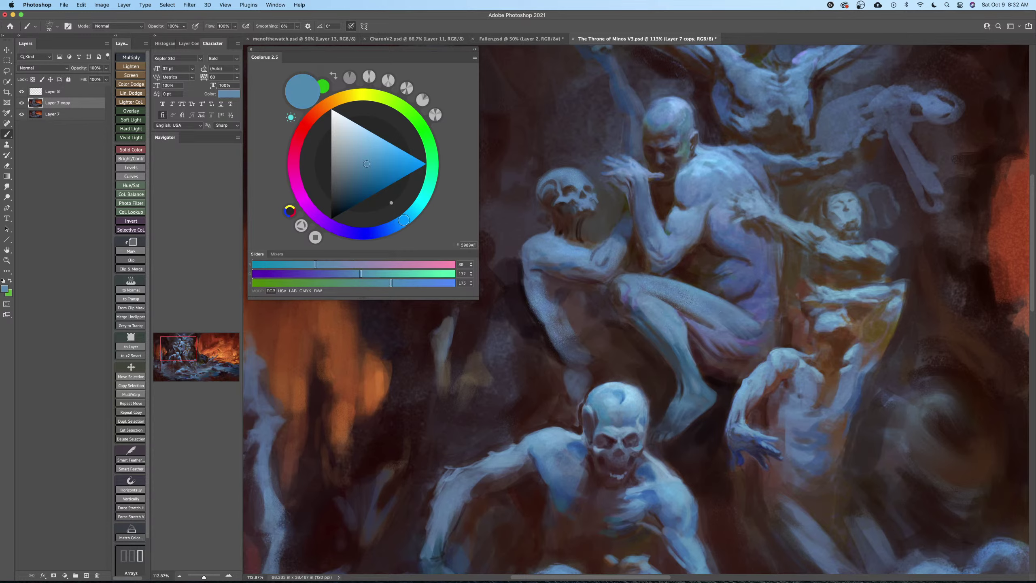
{"action": "left_click", "coordinate": [530, 281], "text": "alt"}
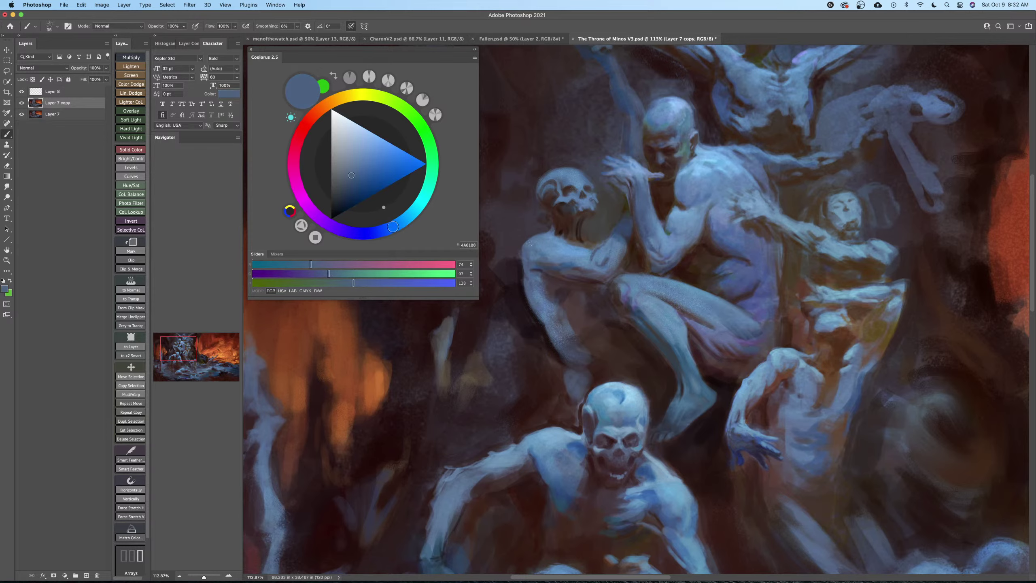
{"action": "left_click_drag", "start_coordinate": [540, 278], "coordinate": [538, 266]}
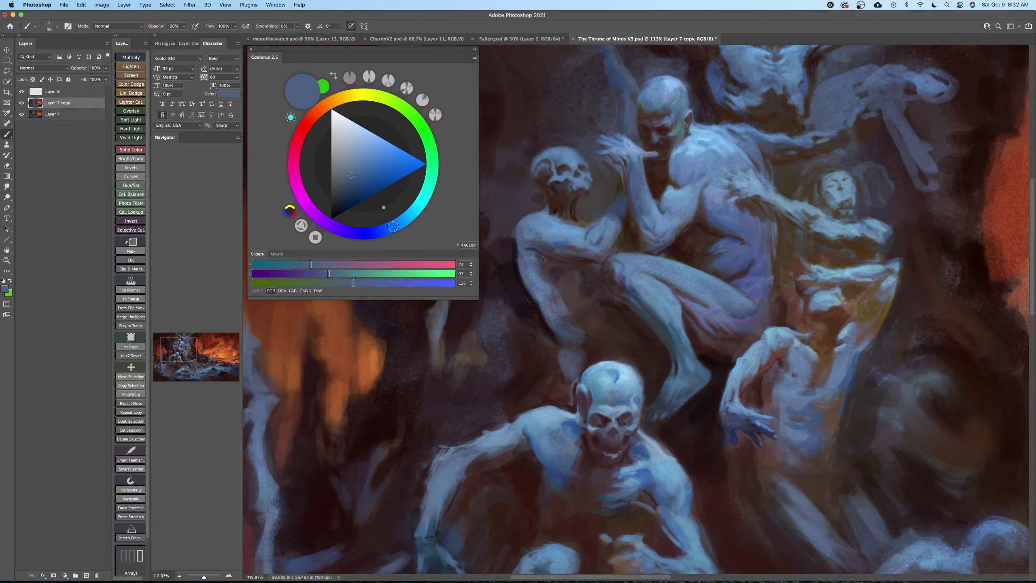
{"action": "left_click_drag", "start_coordinate": [574, 363], "coordinate": [570, 359]}
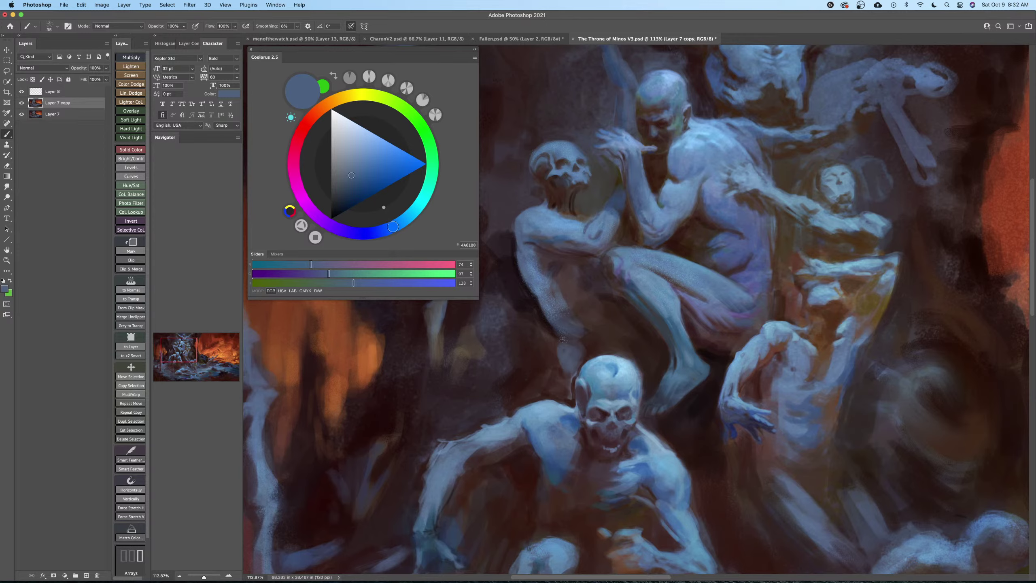
Stipple sampled blues over the crouching skull figure's shoulder.
{"action": "left_click_drag", "start_coordinate": [605, 381], "coordinate": [664, 326]}
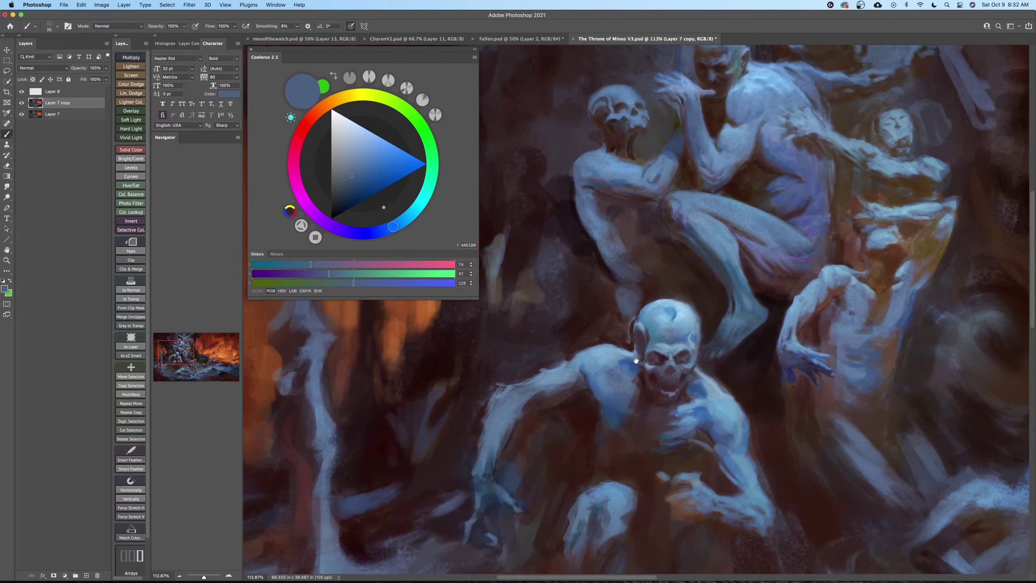
{"action": "left_click", "coordinate": [599, 385], "text": "alt"}
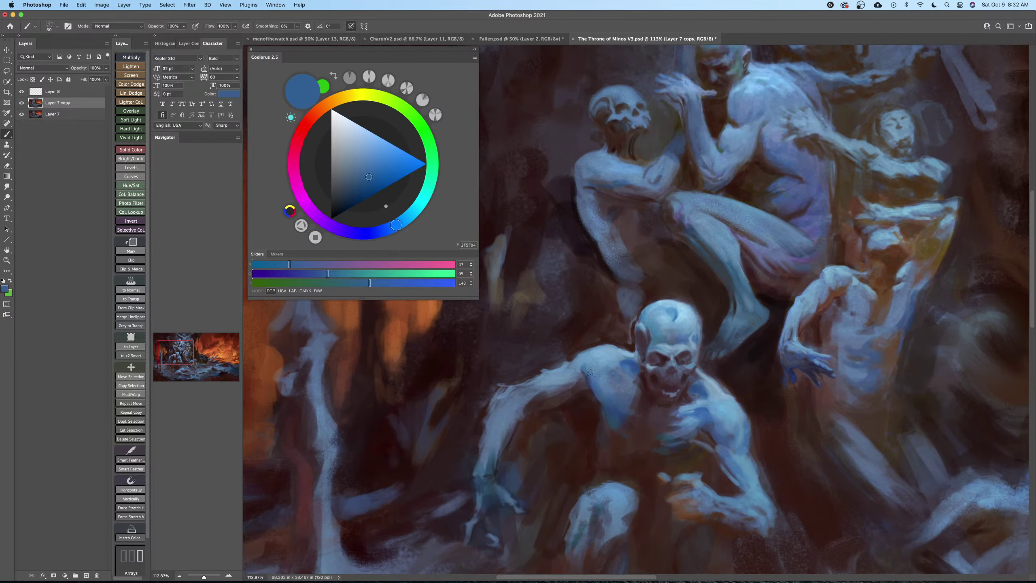
{"action": "left_click", "coordinate": [597, 365], "text": "alt"}
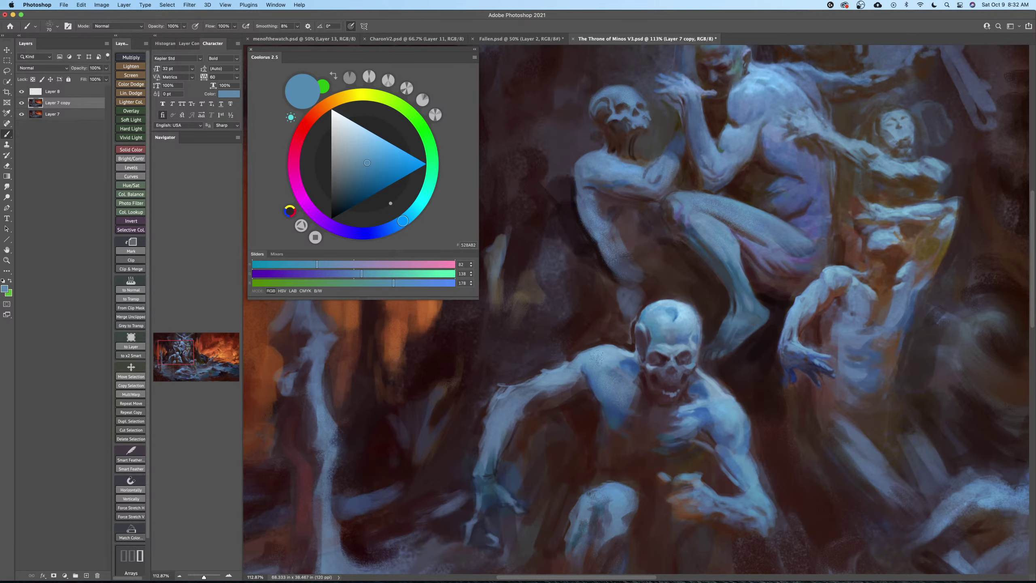
{"action": "scroll", "coordinate": [581, 382], "scroll_direction": "down", "scroll_amount": 2}
{"action": "scroll", "coordinate": [581, 381], "scroll_direction": "left", "scroll_amount": 2}
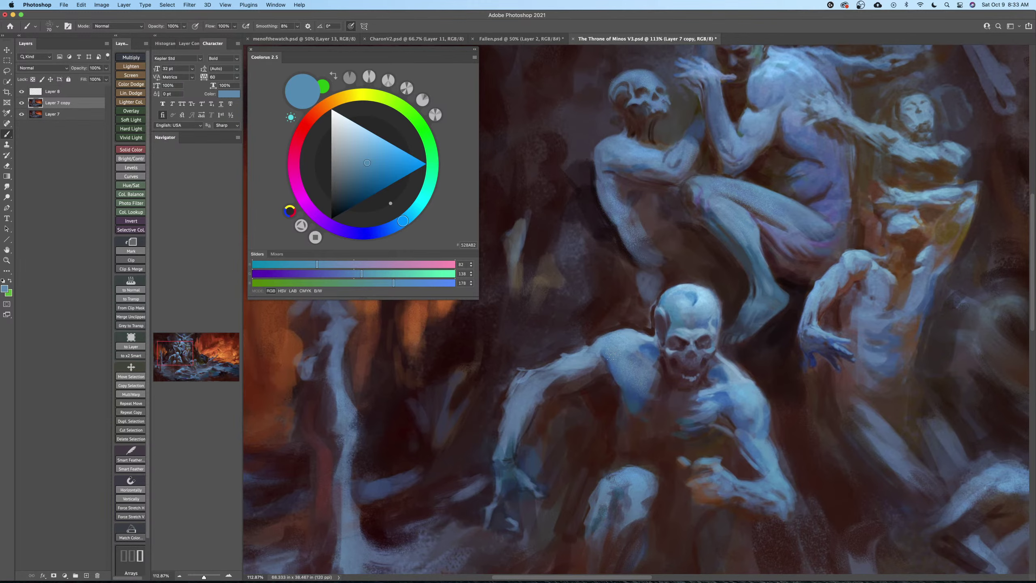
Blend the crouching skull figure's shoulder into its chest with sampled mid blues and a smaller brush.
{"action": "left_click", "coordinate": [643, 398], "text": "alt"}
{"action": "key", "text": "bracketleft"}
{"action": "left_click", "coordinate": [636, 387], "text": "alt"}
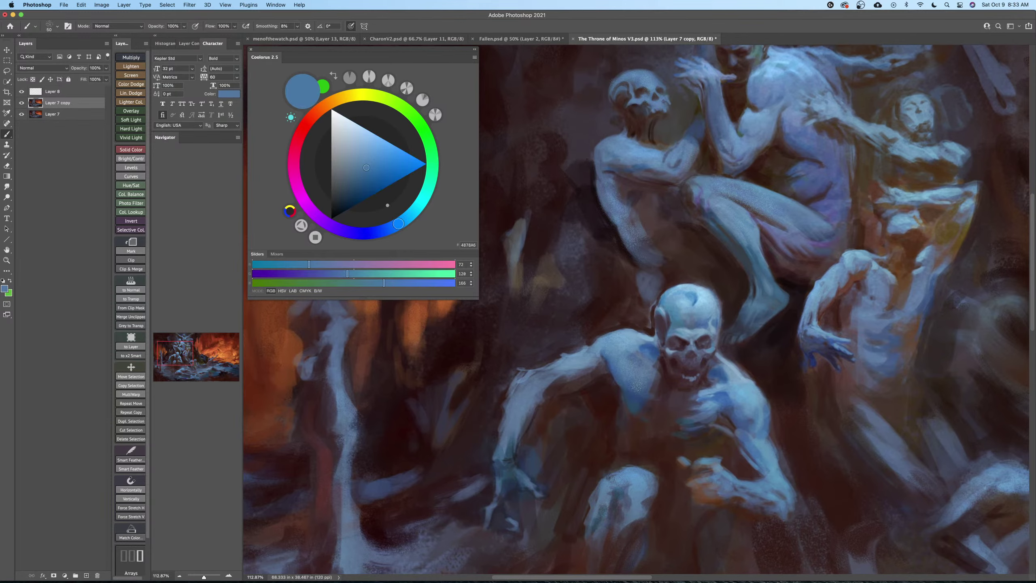
Texture the crouching skull figure's outstretched upper arm with sampled pale and greyish blues.
{"action": "left_click", "coordinate": [573, 359], "text": "alt"}
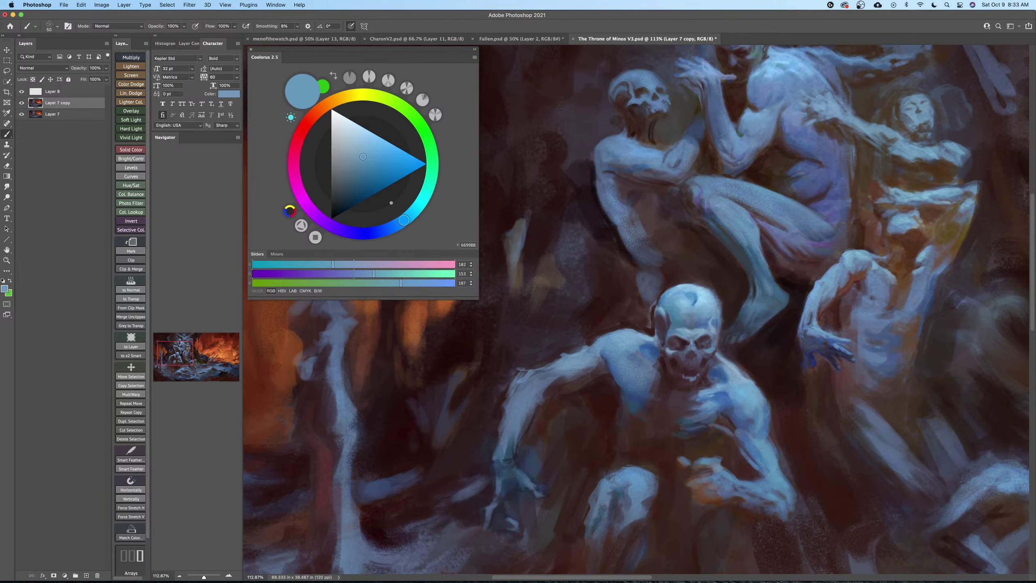
{"action": "left_click_drag", "start_coordinate": [568, 377], "coordinate": [591, 367]}
{"action": "left_click", "coordinate": [534, 390], "text": "alt"}
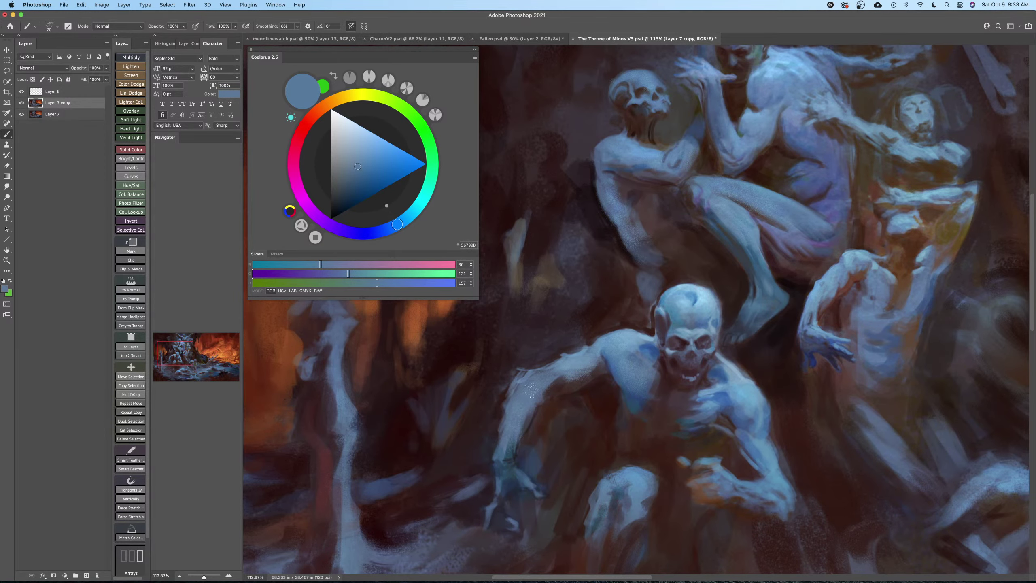
Stipple sampled light and teal blues over the crouching skull figure's cranium.
{"action": "scroll", "coordinate": [530, 391], "scroll_direction": "right", "scroll_amount": 3}
{"action": "scroll", "coordinate": [530, 391], "scroll_direction": "up", "scroll_amount": 2}
{"action": "left_click", "coordinate": [630, 323], "text": "alt"}
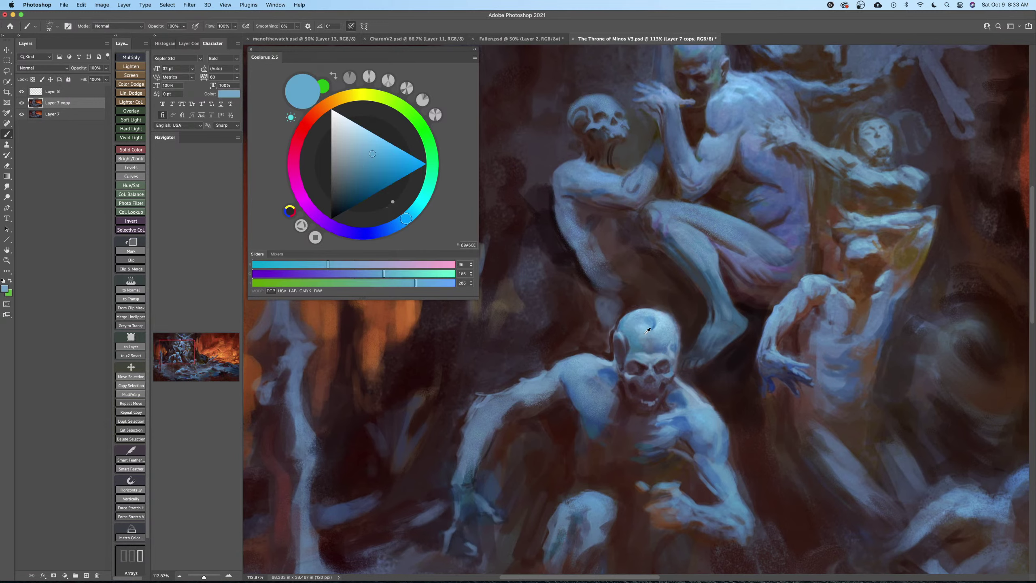
{"action": "left_click", "coordinate": [644, 333], "text": "alt"}
{"action": "mouse_move", "coordinate": [654, 329]}
{"action": "left_mouse_down"}
{"action": "mouse_move", "coordinate": [714, 337]}
{"action": "mouse_move", "coordinate": [646, 339]}
{"action": "mouse_move", "coordinate": [616, 419]}
{"action": "mouse_move", "coordinate": [665, 333]}
{"action": "mouse_move", "coordinate": [649, 343]}
{"action": "mouse_move", "coordinate": [532, 305]}
{"action": "left_mouse_up"}
{"action": "left_click", "coordinate": [635, 340], "text": "alt"}
{"action": "key", "text": "z"}
{"action": "key", "text": "b"}
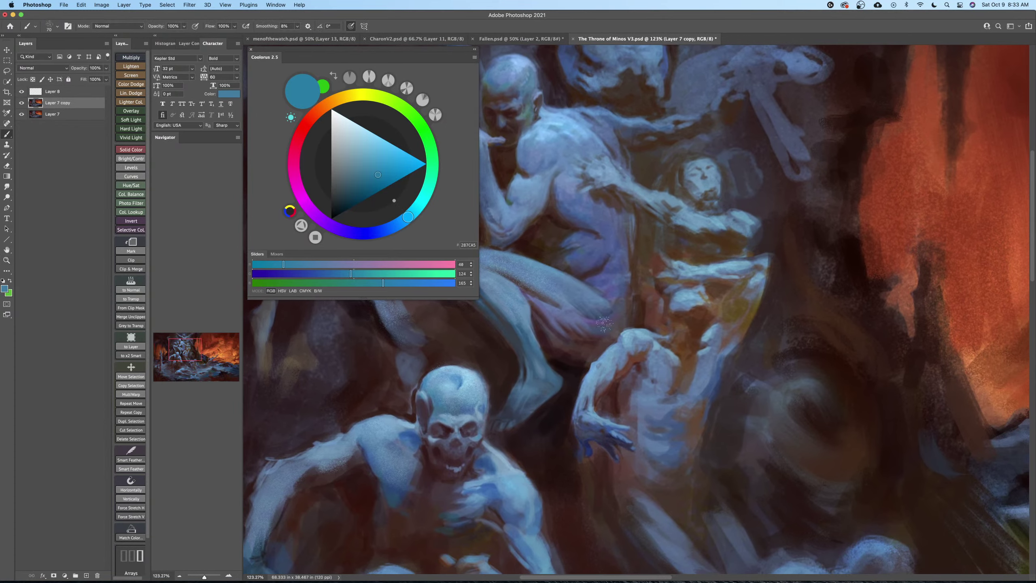
Texture the crossed-arm skull figure's upper torso with a sampled mid blue and an enlarged textured brush.
{"action": "right_click", "coordinate": [608, 383]}
{"action": "double_click", "coordinate": [661, 472]}
{"action": "mouse_move", "coordinate": [533, 396]}
{"action": "left_mouse_down"}
{"action": "mouse_move", "coordinate": [562, 393]}
{"action": "mouse_move", "coordinate": [592, 420]}
{"action": "mouse_move", "coordinate": [572, 415]}
{"action": "left_mouse_up"}
{"action": "left_click_drag", "start_coordinate": [552, 328], "coordinate": [567, 328]}
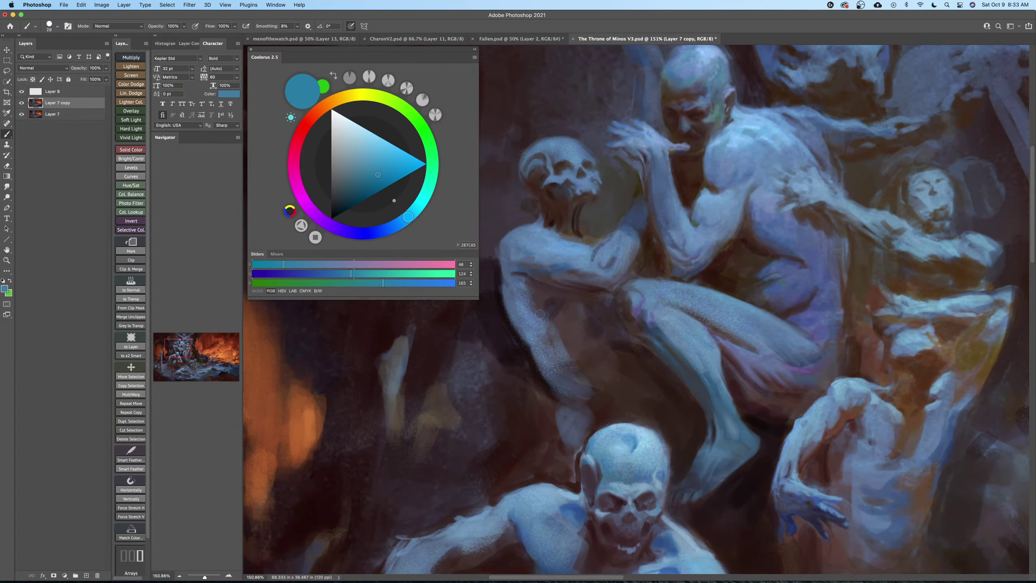
{"action": "left_click", "coordinate": [518, 303], "text": "alt"}
{"action": "key", "text": "]"}
{"action": "key", "text": "]"}
{"action": "key", "text": "]"}
{"action": "key", "text": "]"}
{"action": "key", "text": "]"}
{"action": "key", "text": "]"}
{"action": "key", "text": "]"}
{"action": "key", "text": "]"}
{"action": "key", "text": "]"}
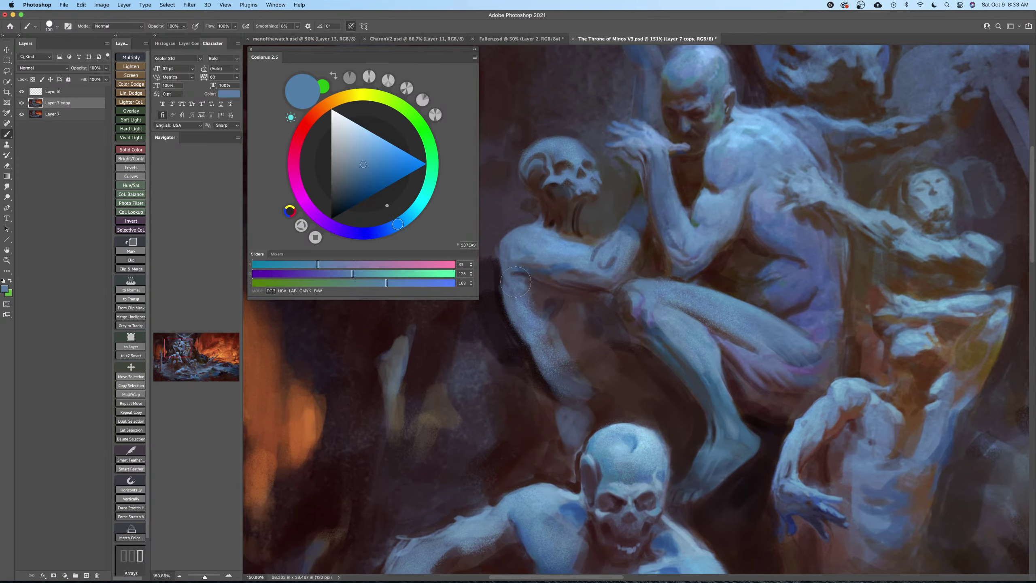
Paint a very dark reddish brown (#311819) shadow into the crossed-arm figure's flank below the armpit.
{"action": "key", "text": "z"}
{"action": "left_click_drag", "start_coordinate": [577, 314], "coordinate": [546, 314]}
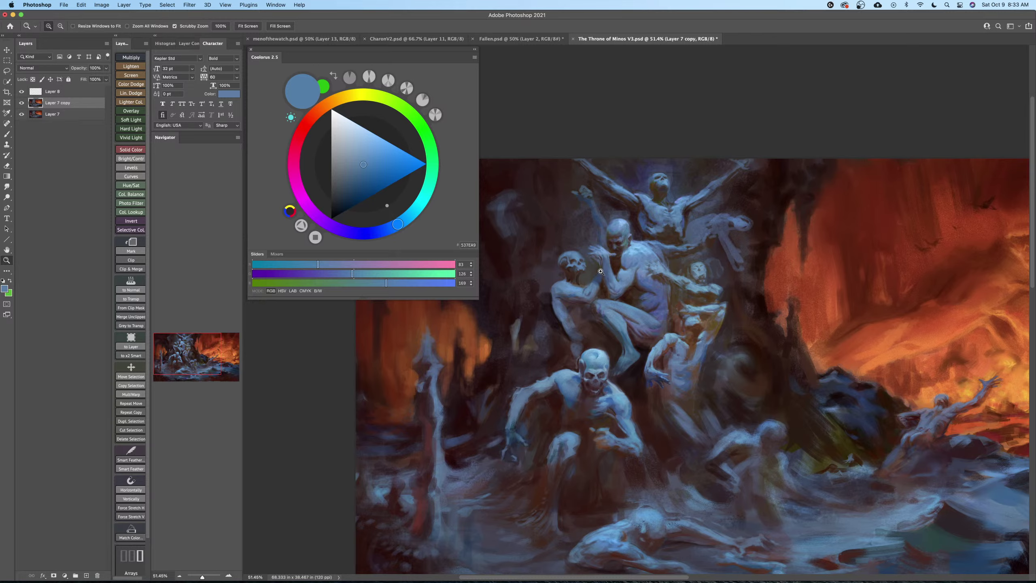
{"action": "left_click_drag", "start_coordinate": [567, 340], "coordinate": [598, 369]}
{"action": "key", "text": "b"}
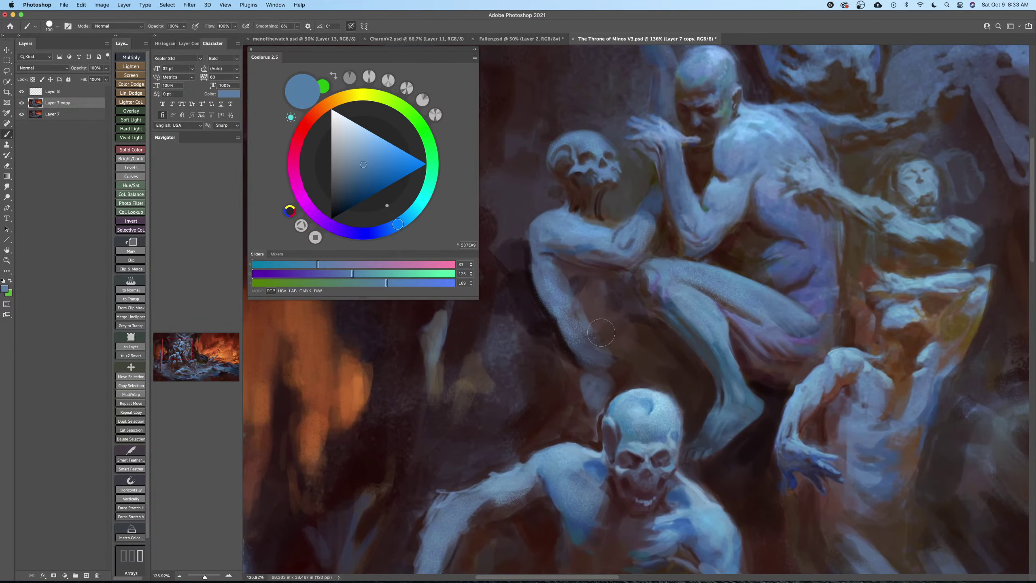
{"action": "left_click", "coordinate": [567, 264], "text": "alt"}
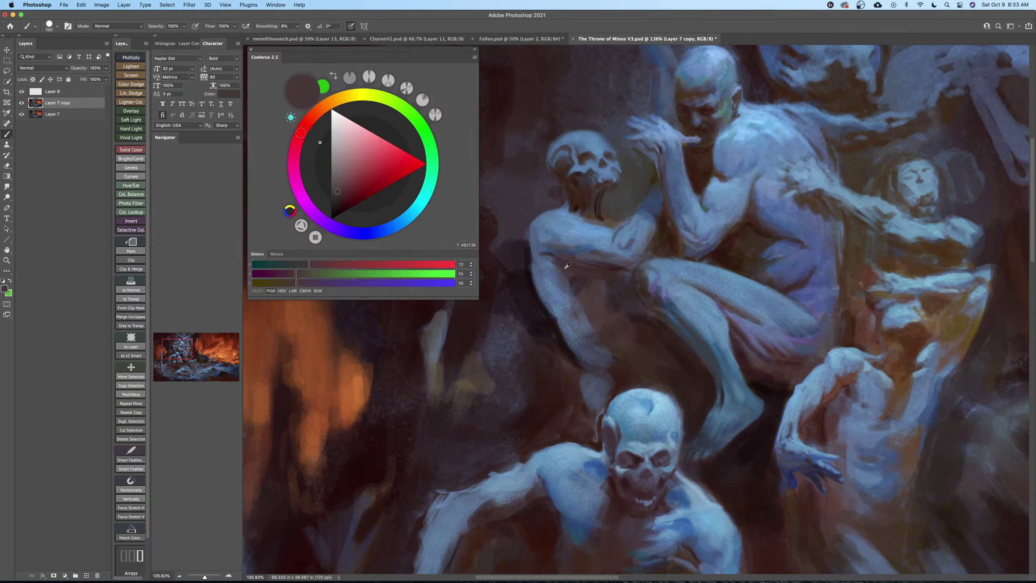
{"action": "left_click", "coordinate": [341, 203]}
{"action": "key", "text": "["}
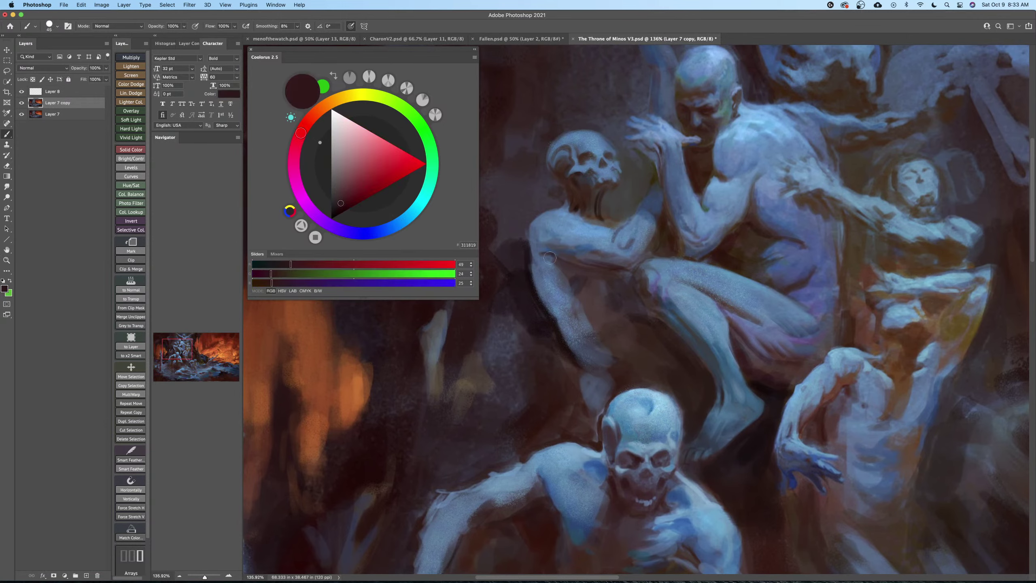
{"action": "key", "text": "bracketleft"}
{"action": "key", "text": "bracketleft"}
{"action": "key", "text": "bracketleft"}
{"action": "key", "text": "bracketright"}
{"action": "key", "text": "bracketright"}
{"action": "key", "text": "bracketright"}
{"action": "key", "text": "bracketright"}
{"action": "mouse_move", "coordinate": [564, 302]}
{"action": "left_mouse_down"}
{"action": "mouse_move", "coordinate": [574, 277]}
{"action": "mouse_move", "coordinate": [565, 300]}
{"action": "mouse_move", "coordinate": [579, 272]}
{"action": "mouse_move", "coordinate": [561, 305]}
{"action": "left_mouse_up"}
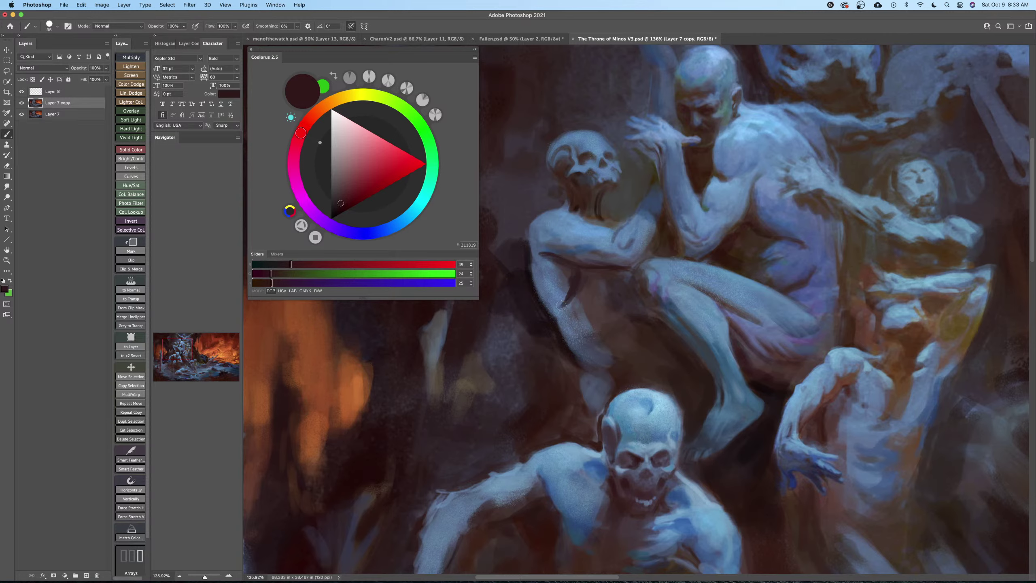
Define the rib contour on the crossed-arm figure's flank with finer dark strokes, undoing the last stroke.
{"action": "key", "text": "bracketleft"}
{"action": "key", "text": "bracketleft"}
{"action": "mouse_move", "coordinate": [561, 308]}
{"action": "left_mouse_down"}
{"action": "mouse_move", "coordinate": [583, 286]}
{"action": "mouse_move", "coordinate": [589, 315]}
{"action": "left_mouse_up"}
{"action": "key", "text": "bracketright"}
{"action": "key", "text": "bracketleft"}
{"action": "key", "text": "bracketleft"}
{"action": "key", "text": "super+z"}
Soften the rib shadow on the crossed-arm figure's flank with a sampled mid blue and a larger brush.
{"action": "left_click", "coordinate": [569, 311], "text": "alt"}
{"action": "key", "text": "bracketright"}
{"action": "key", "text": "bracketright"}
{"action": "key", "text": "bracketright"}
{"action": "key", "text": "bracketright"}
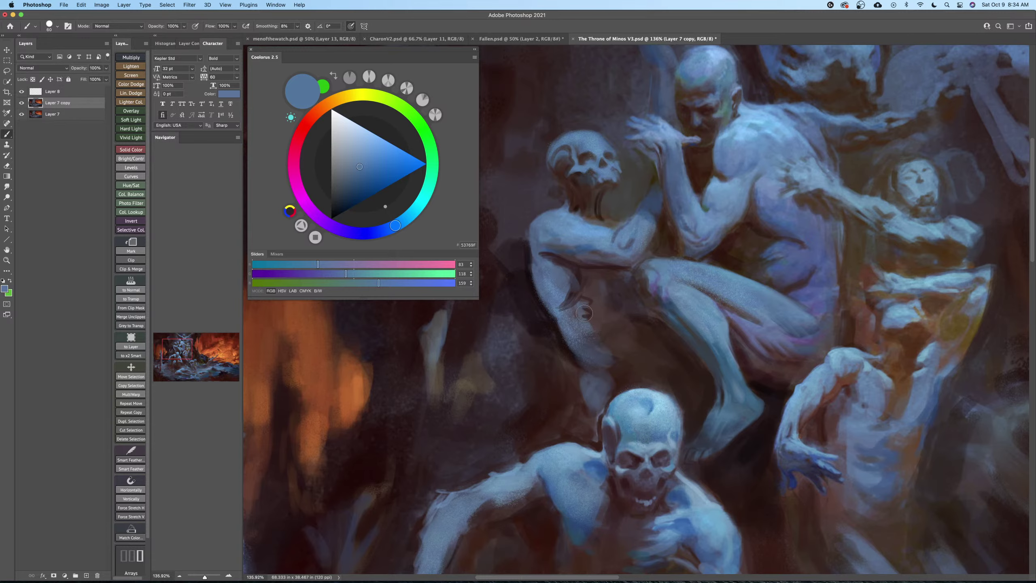
{"action": "key", "text": "bracketright"}
{"action": "key", "text": "bracketright"}
{"action": "key", "text": "bracketleft"}
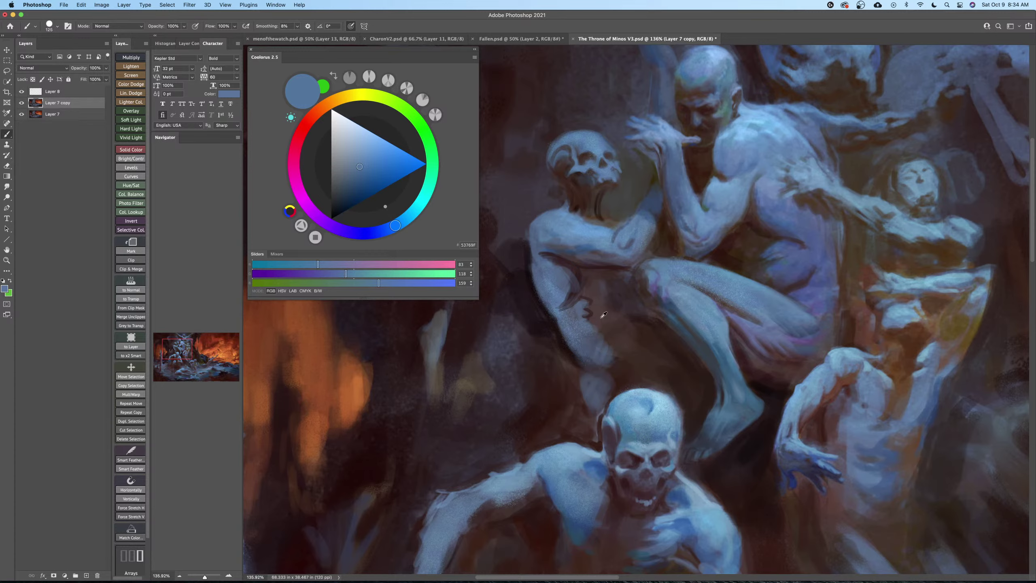
Clean up the crossed-arm figure's waist edge and the background beside it with alternately sampled blues and dark browns.
{"action": "left_click", "coordinate": [589, 323], "text": "alt"}
{"action": "left_click", "coordinate": [619, 371], "text": "alt"}
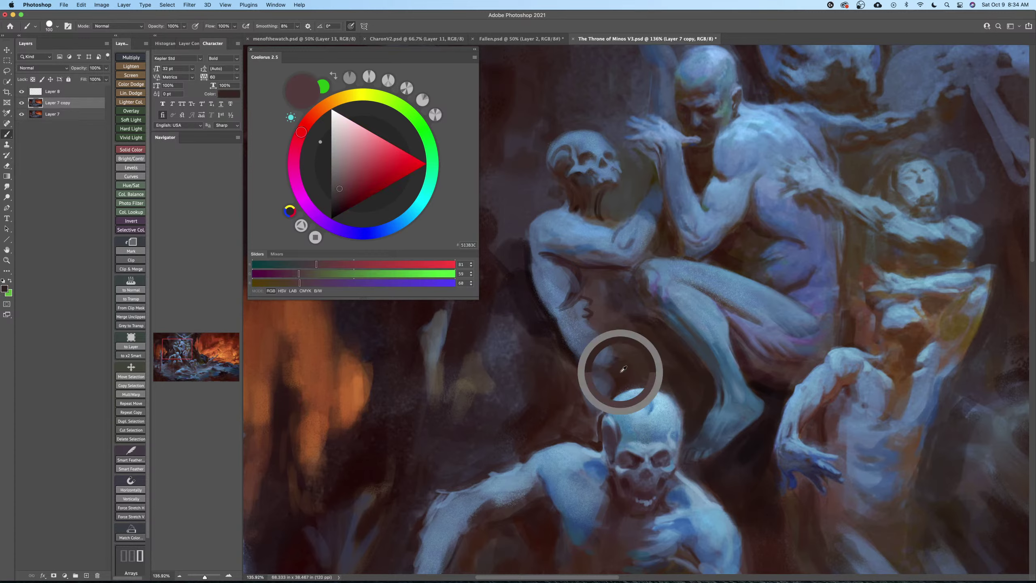
{"action": "left_click", "coordinate": [584, 322], "text": "alt"}
{"action": "left_click", "coordinate": [615, 370], "text": "alt"}
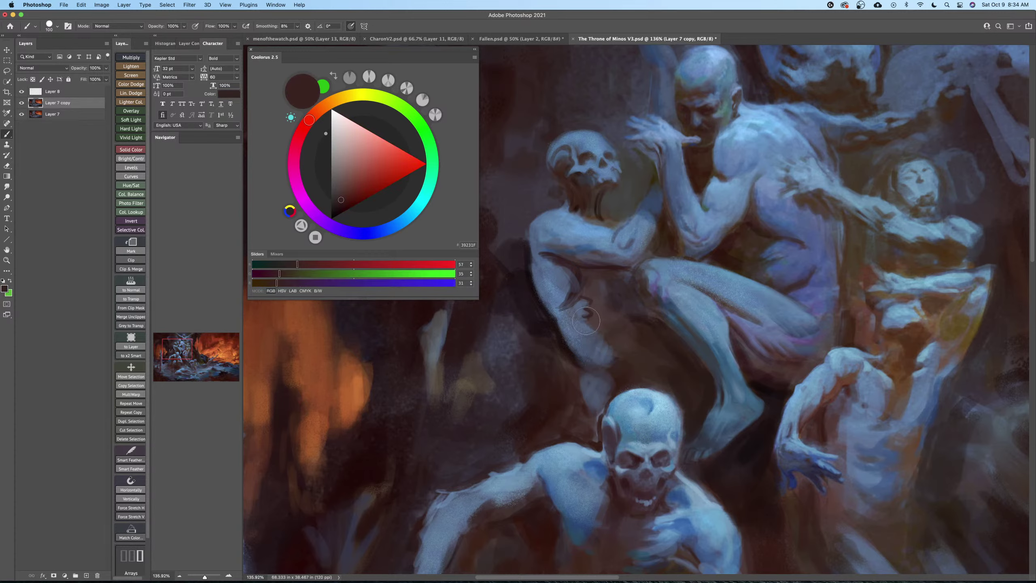
{"action": "mouse_move", "coordinate": [610, 333]}
{"action": "left_mouse_down"}
{"action": "mouse_move", "coordinate": [613, 363]}
{"action": "mouse_move", "coordinate": [620, 304]}
{"action": "mouse_move", "coordinate": [598, 314]}
{"action": "mouse_move", "coordinate": [594, 285]}
{"action": "mouse_move", "coordinate": [620, 285]}
{"action": "mouse_move", "coordinate": [638, 322]}
{"action": "mouse_move", "coordinate": [634, 307]}
{"action": "mouse_move", "coordinate": [626, 314]}
{"action": "mouse_move", "coordinate": [627, 287]}
{"action": "left_mouse_up"}
{"action": "key", "text": "bracketright"}
{"action": "key", "text": "bracketright"}
{"action": "key", "text": "bracketleft"}
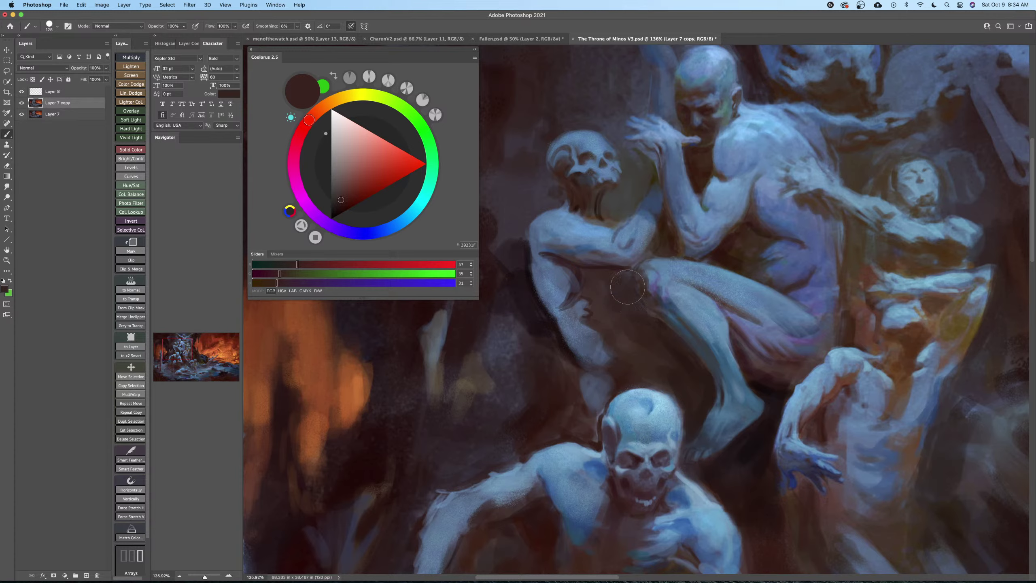
Shape the shadow beneath the crossed-arm figure's upper arm with sampled dark browns and mid blue.
{"action": "left_click", "coordinate": [564, 262], "text": "alt"}
{"action": "key", "text": "bracketleft"}
{"action": "key", "text": "bracketleft"}
{"action": "key", "text": "bracketleft"}
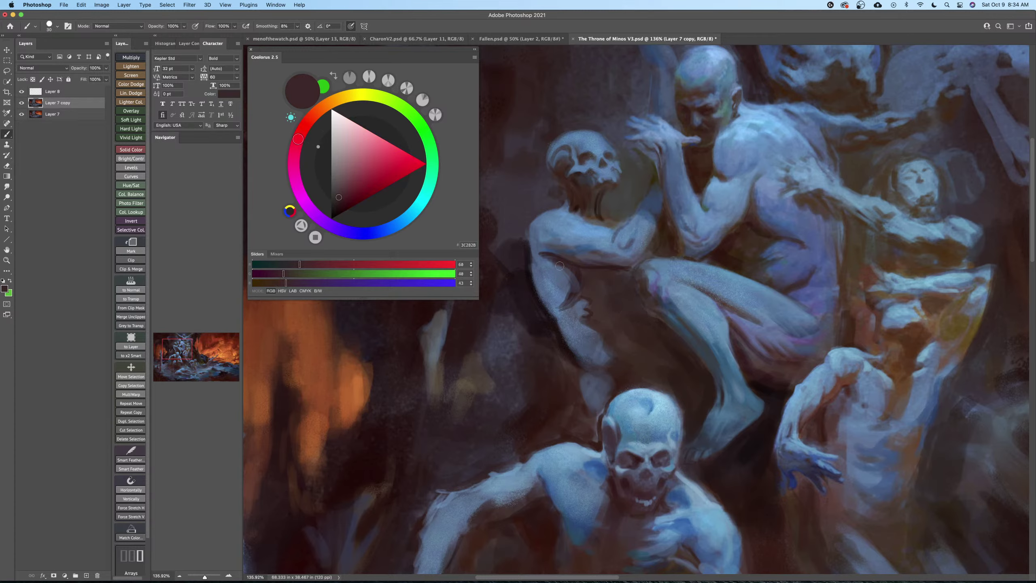
{"action": "left_click", "coordinate": [547, 260], "text": "alt"}
{"action": "key", "text": "bracketright"}
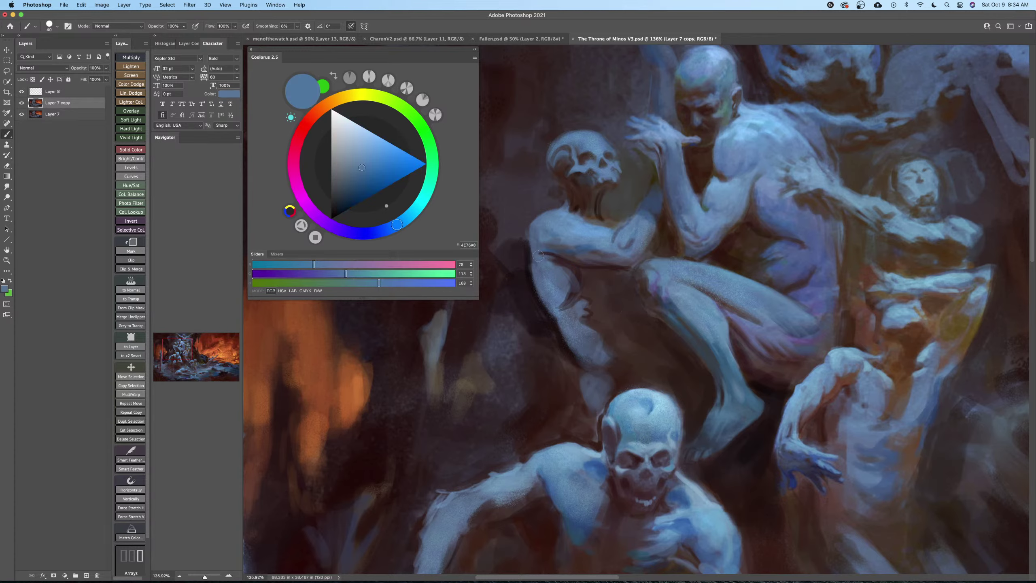
{"action": "key", "text": "bracketleft"}
{"action": "left_click", "coordinate": [564, 262], "text": "alt"}
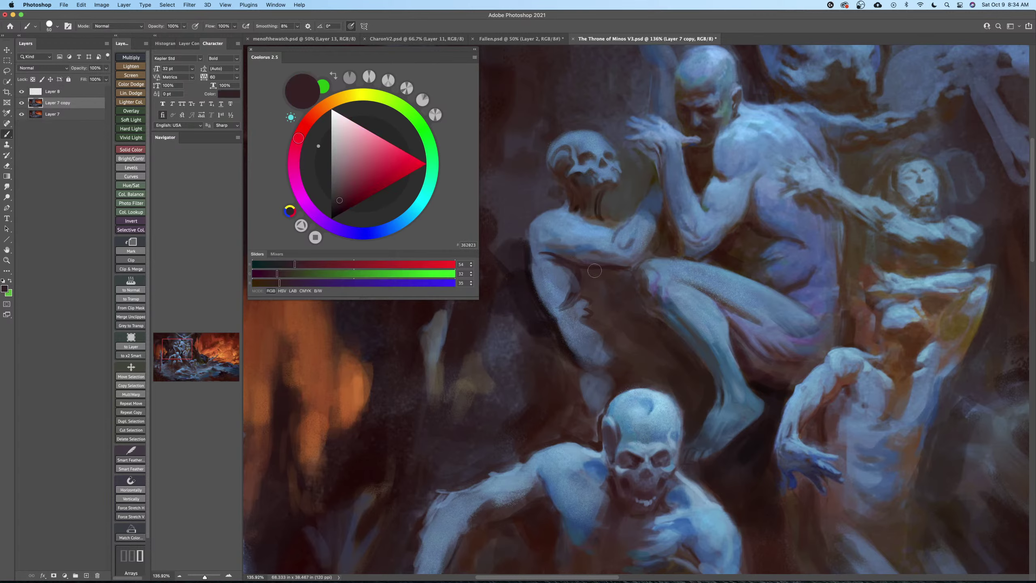
Carve the top contour of the crossed-arm figure's shoulder below the neck with a fine dark brush.
{"action": "key", "text": "bracketright"}
{"action": "key", "text": "bracketright"}
{"action": "key", "text": "bracketright"}
{"action": "key", "text": "bracketright"}
{"action": "key", "text": "bracketright"}
{"action": "key", "text": "bracketleft"}
{"action": "key", "text": "bracketleft"}
{"action": "key", "text": "bracketleft"}
{"action": "key", "text": "bracketleft"}
{"action": "key", "text": "bracketleft"}
{"action": "key", "text": "bracketleft"}
{"action": "key", "text": "bracketright"}
{"action": "left_click_drag", "start_coordinate": [586, 227], "coordinate": [563, 215]}
Repaint the crossed-arm figure's shoulder and outer torso edge with sampled light and dusky blues.
{"action": "left_click", "coordinate": [566, 219], "text": "alt"}
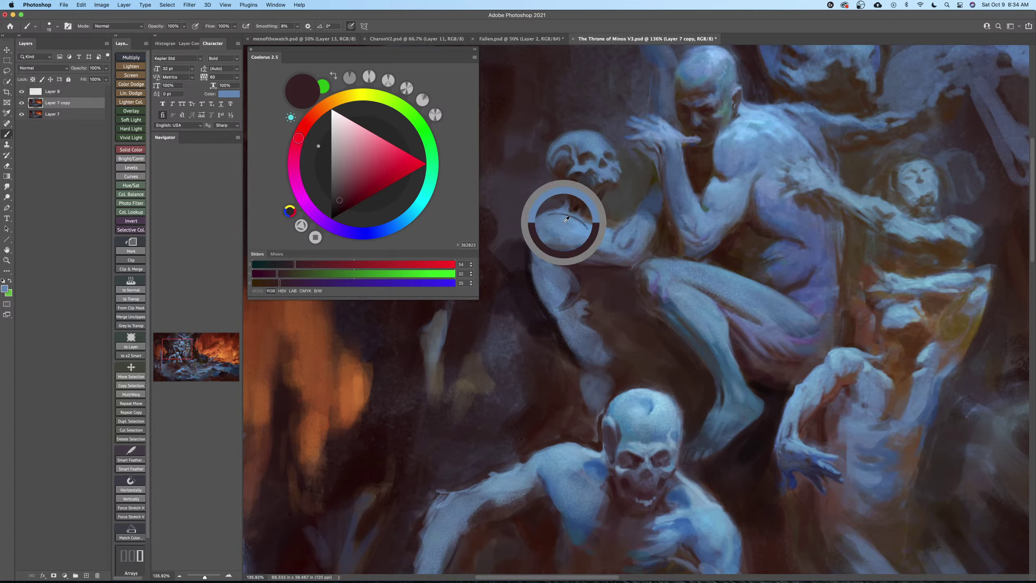
{"action": "key", "text": "bracketright"}
{"action": "key", "text": "bracketright"}
{"action": "key", "text": "bracketright"}
{"action": "key", "text": "bracketright"}
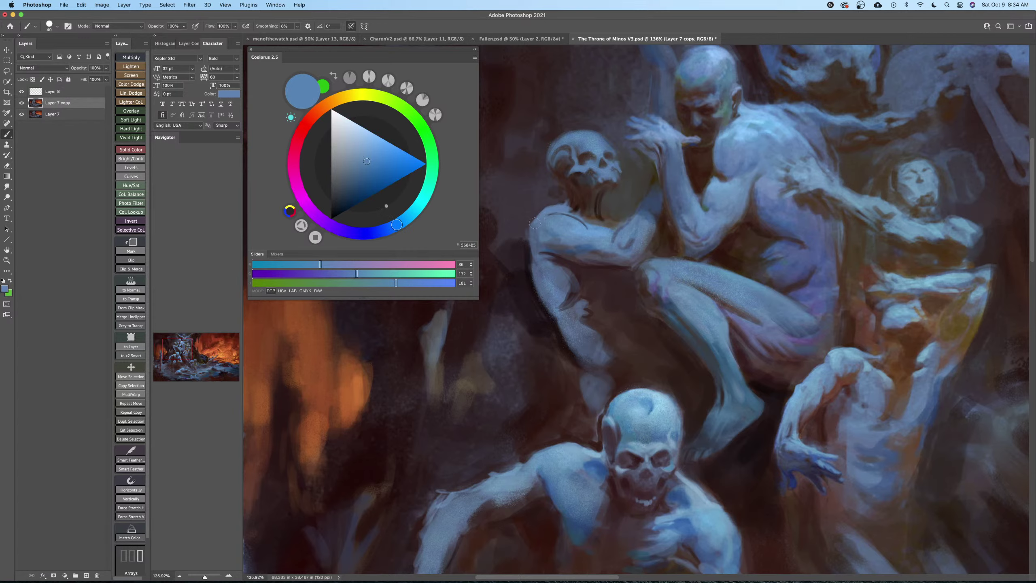
{"action": "left_click_drag", "start_coordinate": [534, 223], "coordinate": [541, 293]}
{"action": "left_click", "coordinate": [546, 271], "text": "alt"}
{"action": "key", "text": "bracketright"}
{"action": "key", "text": "bracketright"}
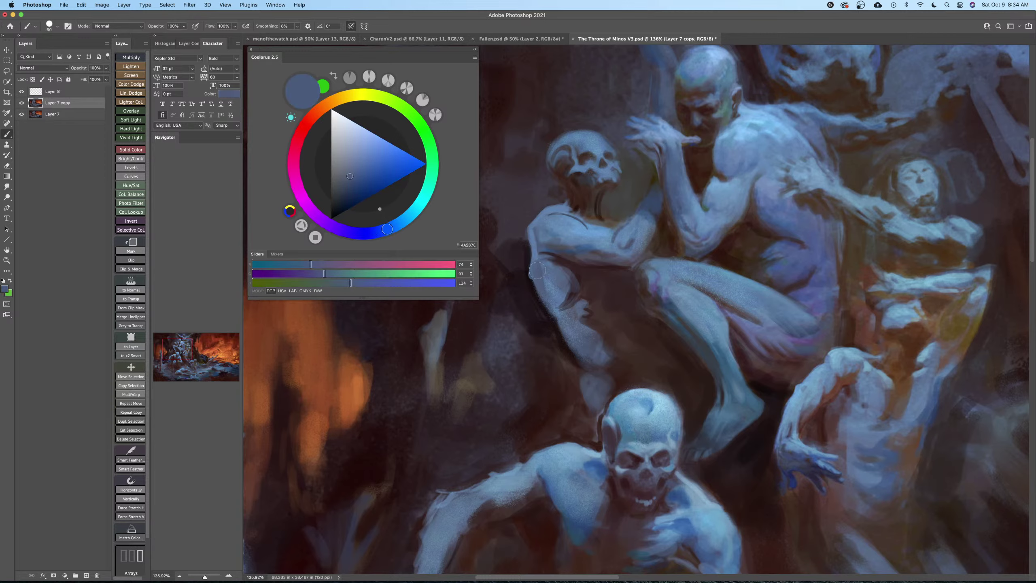
Model the crossed-arm figure's upper arm and forearm with a sampled dark tone and several mid blues.
{"action": "left_click", "coordinate": [562, 249], "text": "alt"}
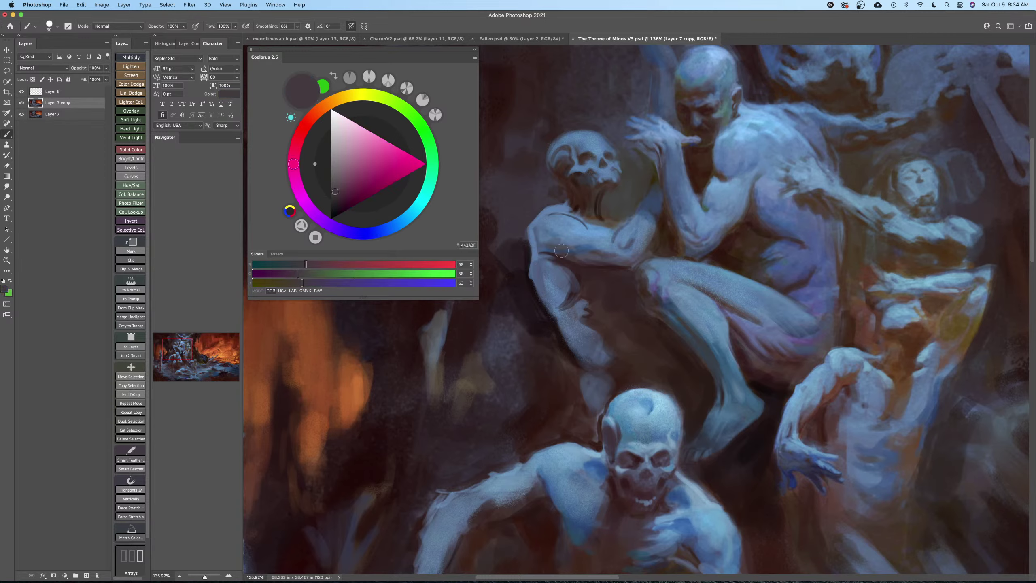
{"action": "left_click", "coordinate": [538, 234], "text": "alt"}
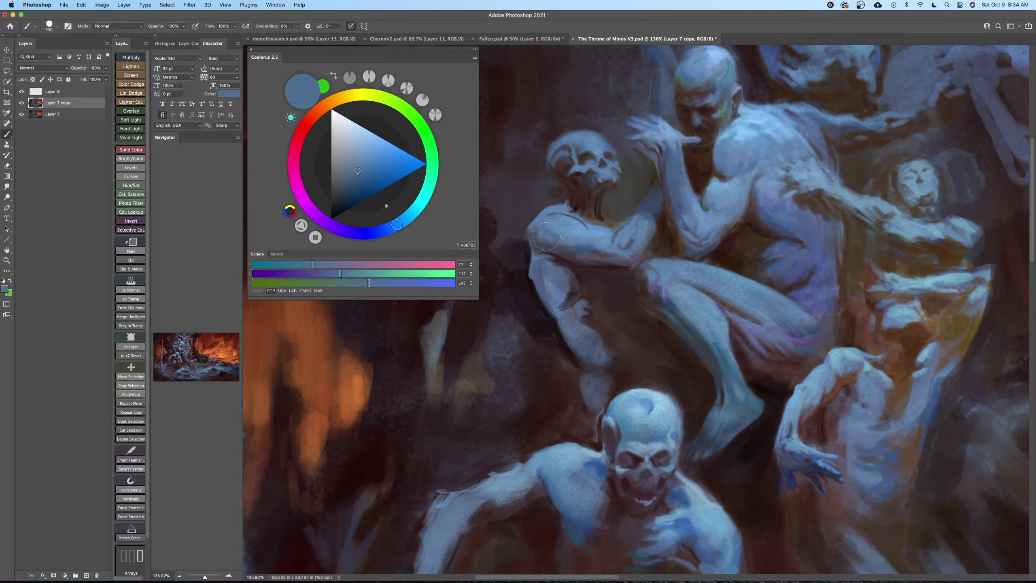
{"action": "left_click", "coordinate": [590, 237], "text": "alt"}
{"action": "key", "text": "bracketleft"}
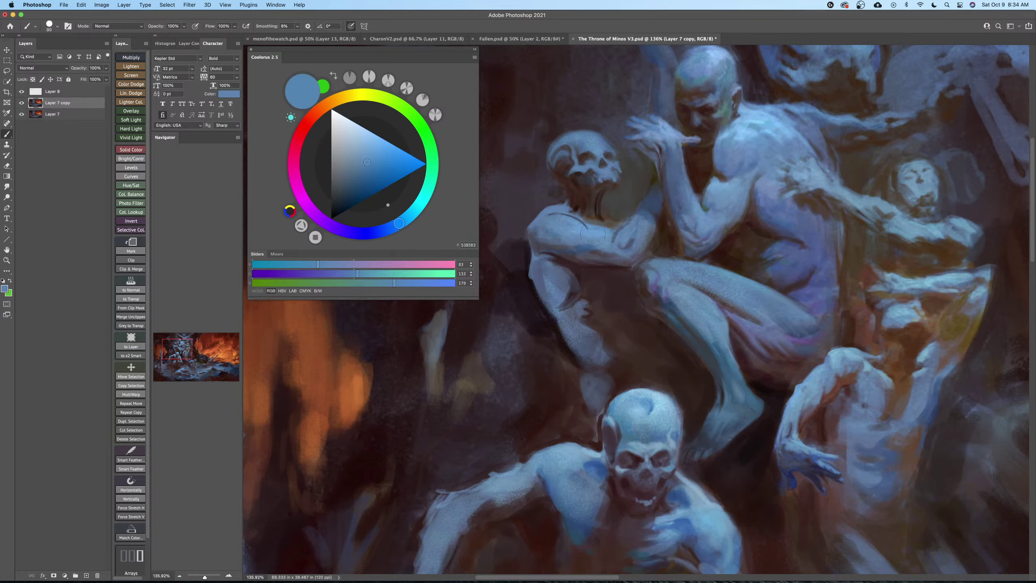
{"action": "left_click", "coordinate": [595, 251], "text": "alt"}
{"action": "key", "text": "bracketleft"}
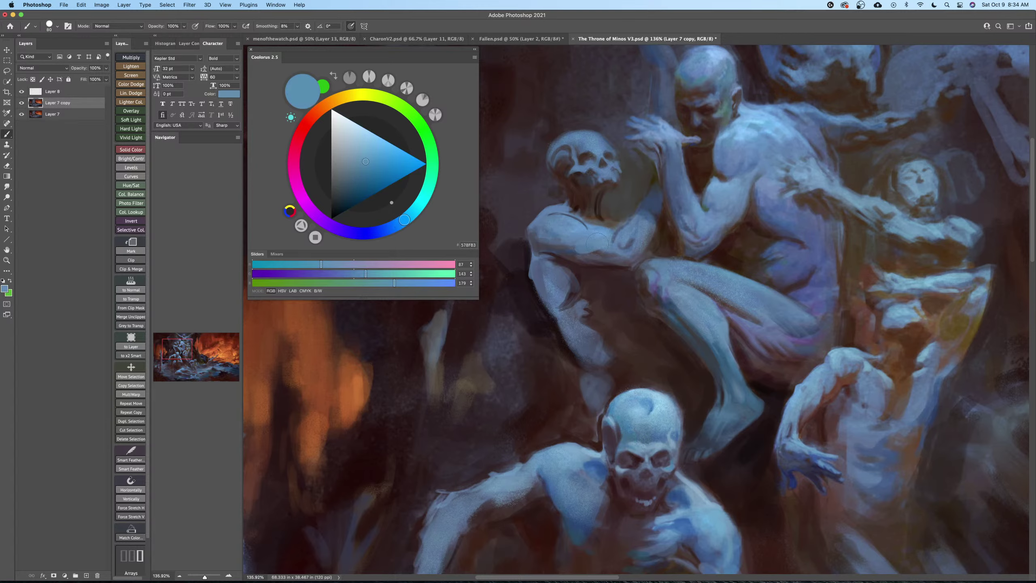
Shade the crossed-arm figure's forearm and wrist with sampled dark grey-blue, blending in a mid blue.
{"action": "left_click", "coordinate": [566, 245], "text": "alt"}
{"action": "key", "text": "bracketleft"}
{"action": "key", "text": "bracketleft"}
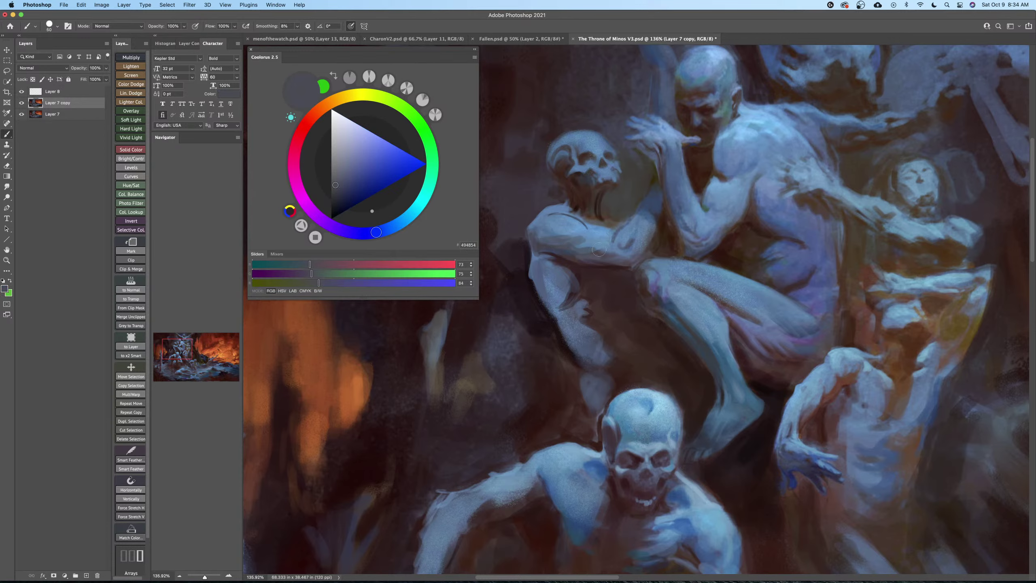
{"action": "mouse_move", "coordinate": [598, 249]}
{"action": "left_mouse_down"}
{"action": "mouse_move", "coordinate": [624, 264]}
{"action": "mouse_move", "coordinate": [642, 244]}
{"action": "mouse_move", "coordinate": [616, 253]}
{"action": "mouse_move", "coordinate": [640, 257]}
{"action": "mouse_move", "coordinate": [648, 213]}
{"action": "left_mouse_up"}
{"action": "left_click", "coordinate": [615, 239], "text": "alt"}
{"action": "key", "text": "bracketright"}
{"action": "key", "text": "bracketright"}
{"action": "key", "text": "bracketright"}
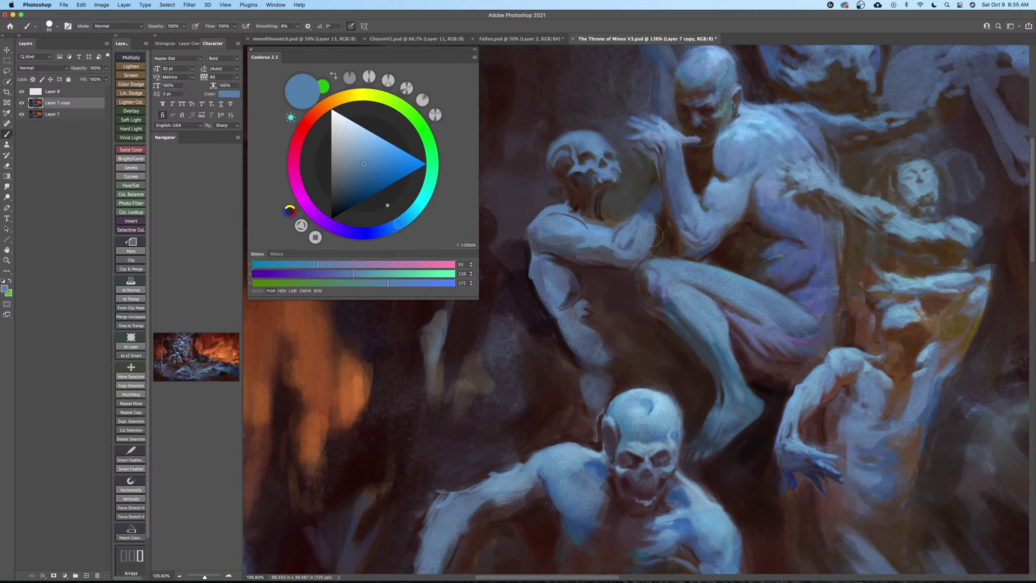
Paint dark purple (#4C1E58) into the shadow beneath the crossed-arm figure's forearm.
{"action": "left_click", "coordinate": [610, 270], "text": "alt"}
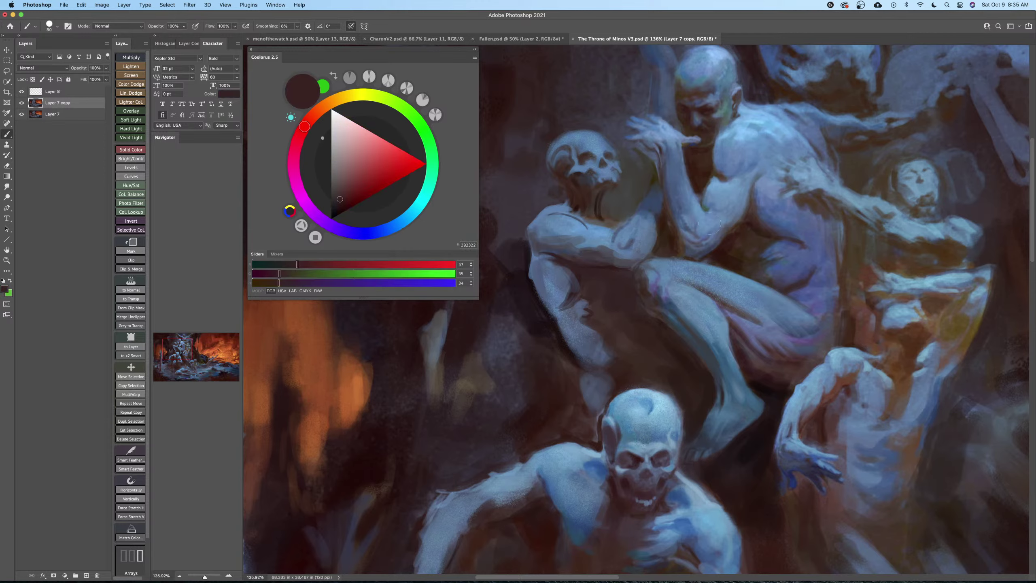
{"action": "left_click", "coordinate": [759, 223], "text": "alt"}
{"action": "left_click_drag", "start_coordinate": [366, 188], "coordinate": [353, 195]}
{"action": "mouse_move", "coordinate": [393, 226]}
{"action": "left_mouse_down"}
{"action": "mouse_move", "coordinate": [355, 249]}
{"action": "mouse_move", "coordinate": [320, 247]}
{"action": "mouse_move", "coordinate": [303, 205]}
{"action": "mouse_move", "coordinate": [349, 195]}
{"action": "left_mouse_up"}
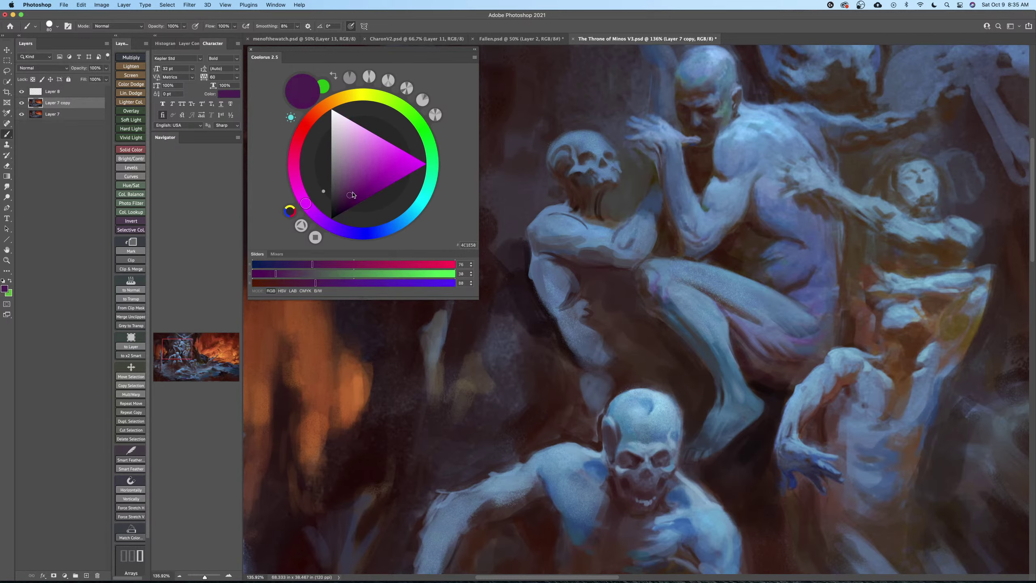
{"action": "key", "text": "["}
{"action": "key", "text": "["}
{"action": "mouse_move", "coordinate": [556, 251]}
{"action": "left_mouse_down"}
{"action": "mouse_move", "coordinate": [628, 264]}
{"action": "mouse_move", "coordinate": [615, 277]}
{"action": "mouse_move", "coordinate": [579, 268]}
{"action": "mouse_move", "coordinate": [624, 277]}
{"action": "mouse_move", "coordinate": [613, 287]}
{"action": "mouse_move", "coordinate": [588, 279]}
{"action": "left_mouse_up"}
Deepen the purple shadow under the crossed arms with black, using a broad brush.
{"action": "key", "text": "]"}
{"action": "key", "text": "]"}
{"action": "key", "text": "]"}
{"action": "key", "text": "]"}
{"action": "key", "text": "]"}
{"action": "key", "text": "]"}
{"action": "key", "text": "]"}
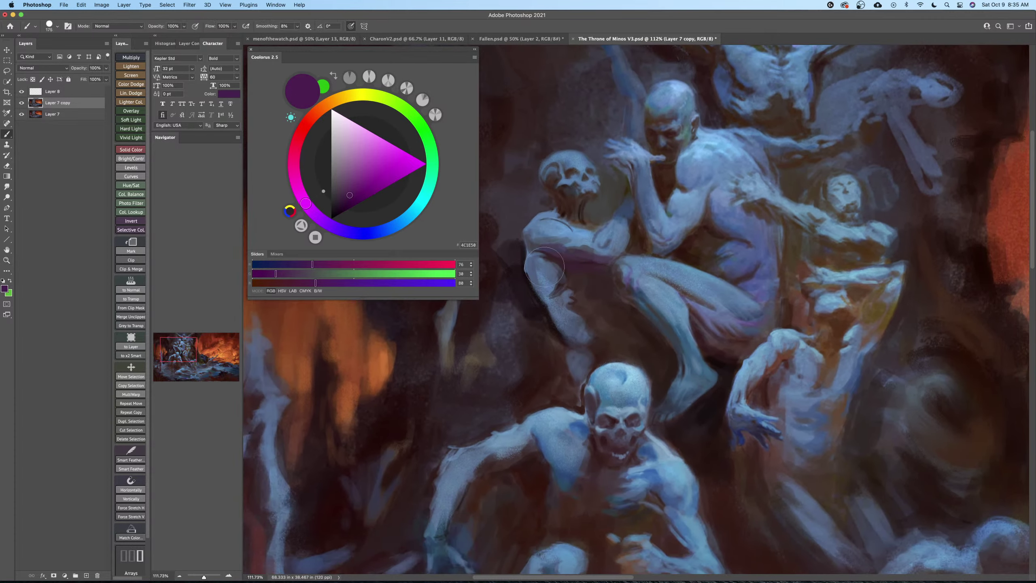
{"action": "left_click_drag", "start_coordinate": [337, 207], "coordinate": [334, 225]}
{"action": "key", "text": "bracketleft"}
{"action": "key", "text": "bracketleft"}
{"action": "key", "text": "bracketleft"}
{"action": "key", "text": "bracketleft"}
{"action": "key", "text": "bracketleft"}
{"action": "key", "text": "bracketleft"}
{"action": "key", "text": "bracketleft"}
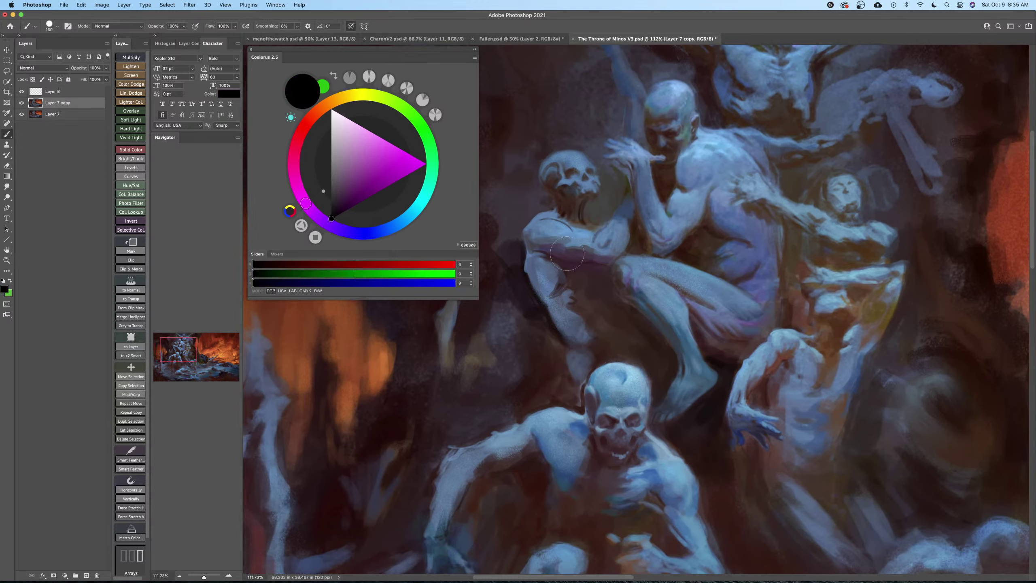
Refine the dark area beneath the crossed arms with a smaller brush and pick a near-black red.
{"action": "key", "text": "bracketleft"}
{"action": "key", "text": "bracketleft"}
{"action": "key", "text": "bracketleft"}
{"action": "key", "text": "bracketleft"}
{"action": "key", "text": "bracketleft"}
{"action": "key", "text": "bracketright"}
{"action": "key", "text": "bracketright"}
{"action": "key", "text": "bracketright"}
{"action": "key", "text": "bracketright"}
{"action": "key", "text": "bracketright"}
{"action": "left_click", "coordinate": [333, 218]}
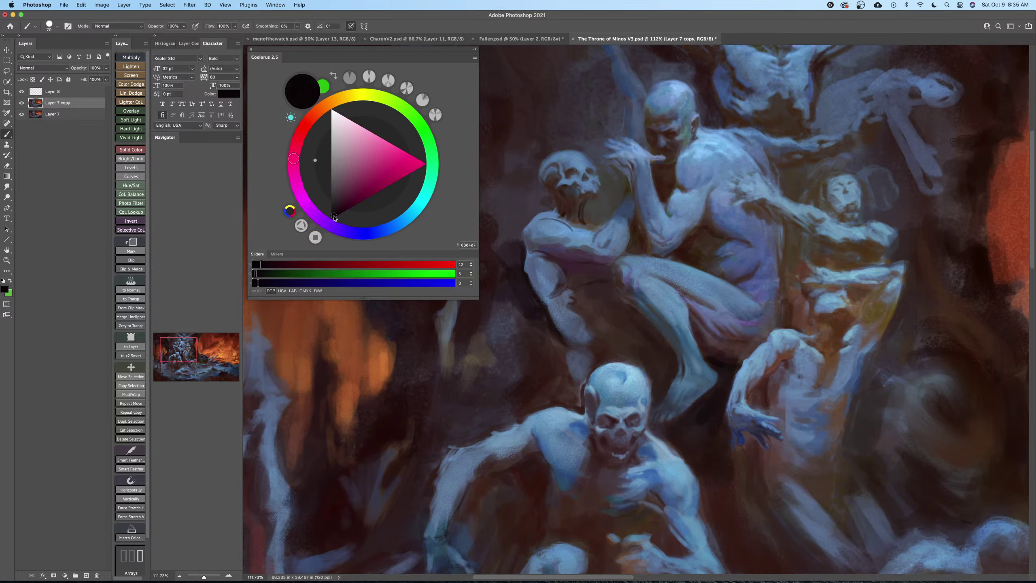
Lower the brush flow to 23% and darken the gap between the crossed-arm figure's torso and the seated figure's leg.
{"action": "key", "text": "bracketright"}
{"action": "key", "text": "bracketright"}
{"action": "key", "text": "bracketright"}
{"action": "key", "text": "bracketright"}
{"action": "key", "text": "bracketright"}
{"action": "key", "text": "bracketright"}
{"action": "key", "text": "bracketright"}
{"action": "key", "text": "bracketright"}
{"action": "key", "text": "bracketright"}
{"action": "left_click_drag", "start_coordinate": [216, 28], "coordinate": [205, 29]}
{"action": "key", "text": "bracketright"}
{"action": "mouse_move", "coordinate": [619, 309]}
{"action": "left_mouse_down"}
{"action": "mouse_move", "coordinate": [593, 272]}
{"action": "mouse_move", "coordinate": [599, 310]}
{"action": "mouse_move", "coordinate": [587, 294]}
{"action": "mouse_move", "coordinate": [628, 326]}
{"action": "mouse_move", "coordinate": [618, 330]}
{"action": "left_mouse_up"}
Refine the shadow around the crossed-arm figure's waist and hip with a smaller near-black brush.
{"action": "key", "text": "bracketleft"}
{"action": "key", "text": "bracketleft"}
{"action": "key", "text": "bracketleft"}
{"action": "key", "text": "bracketleft"}
{"action": "key", "text": "bracketleft"}
{"action": "key", "text": "bracketleft"}
{"action": "key", "text": "bracketleft"}
{"action": "key", "text": "bracketleft"}
{"action": "key", "text": "bracketleft"}
{"action": "key", "text": "bracketleft"}
{"action": "key", "text": "bracketleft"}
{"action": "key", "text": "bracketleft"}
{"action": "key", "text": "bracketleft"}
{"action": "key", "text": "bracketleft"}
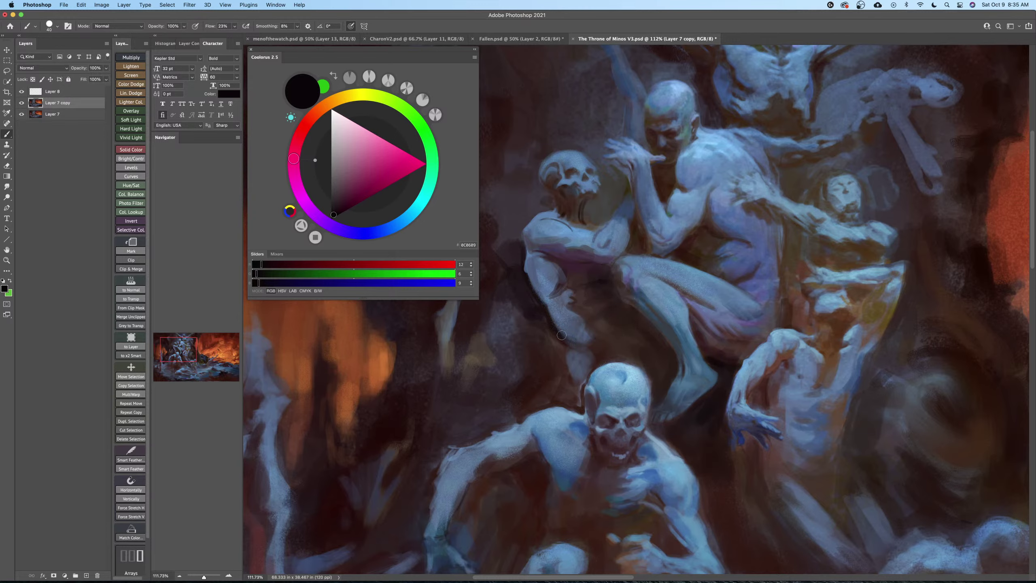
Sample the hip's muted blue (#485875) and paint the crossed-arm figure's upper leg with a larger brush.
{"action": "left_click", "coordinate": [569, 324], "text": "alt"}
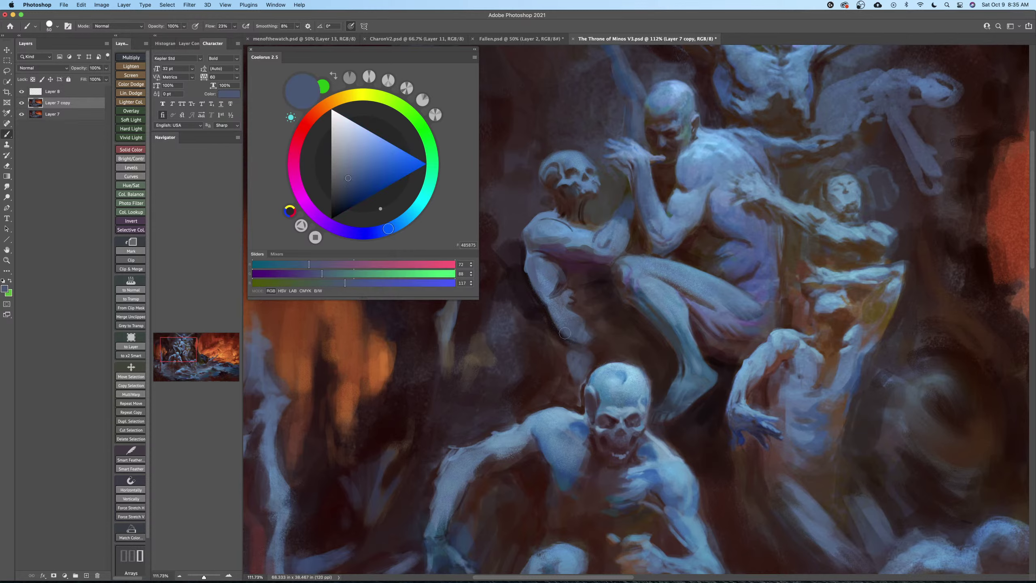
{"action": "key", "text": "bracketright"}
{"action": "key", "text": "bracketright"}
{"action": "key", "text": "bracketright"}
{"action": "mouse_move", "coordinate": [582, 351]}
{"action": "left_mouse_down"}
{"action": "mouse_move", "coordinate": [565, 350]}
{"action": "mouse_move", "coordinate": [578, 385]}
{"action": "mouse_move", "coordinate": [586, 368]}
{"action": "left_mouse_up"}
Reshape the crossed-arm figure's lower leg with sampled dark brown (#362019) and muted blue.
{"action": "key", "text": "bracketleft"}
{"action": "key", "text": "bracketleft"}
{"action": "left_click", "coordinate": [603, 354], "text": "alt"}
{"action": "key", "text": "bracketright"}
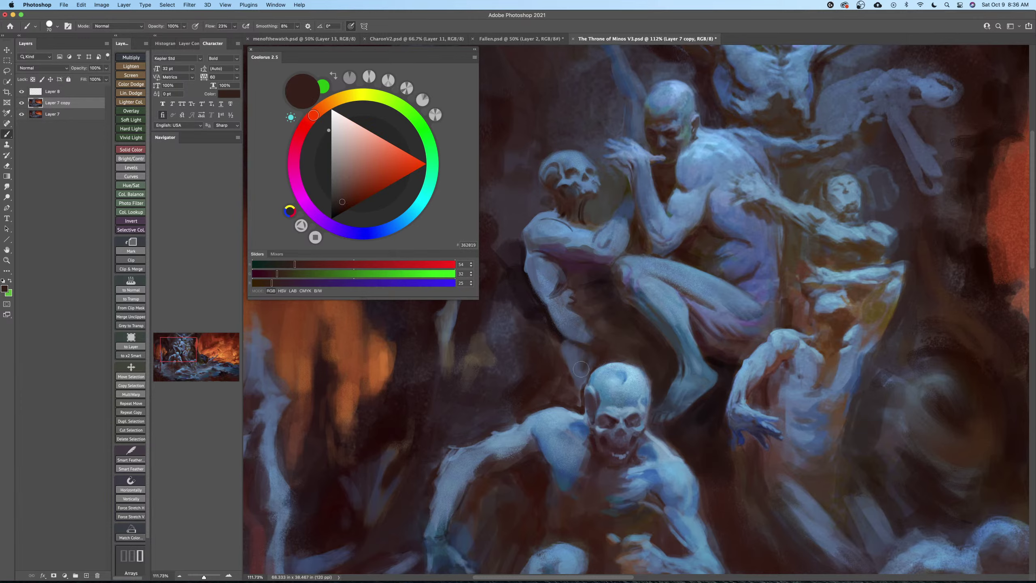
{"action": "left_click", "coordinate": [578, 359], "text": "alt"}
{"action": "key", "text": "bracketleft"}
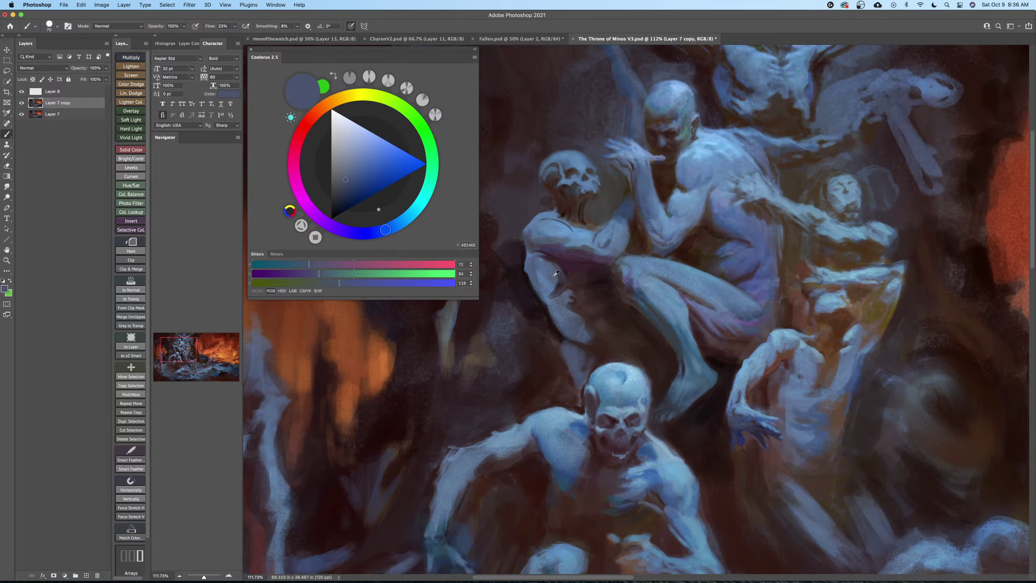
Paint sampled lighter blues onto the crossed-arm figure's torso and soften them with the Smudge tool and Mixer Brush.
{"action": "left_click", "coordinate": [540, 280], "text": "alt"}
{"action": "key", "text": "bracketleft"}
{"action": "key", "text": "bracketleft"}
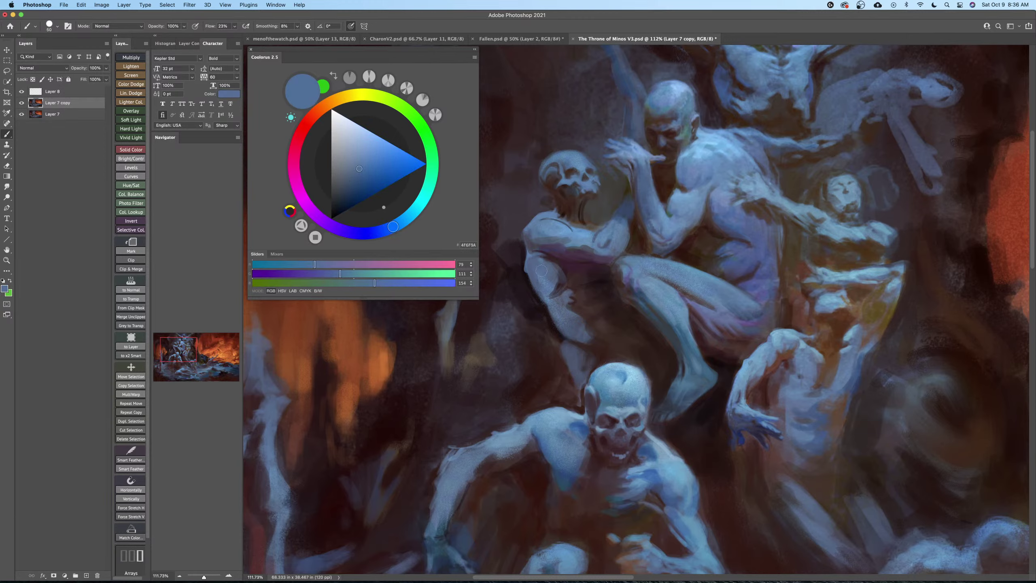
{"action": "left_click", "coordinate": [560, 228], "text": "alt"}
{"action": "key", "text": "bracketright"}
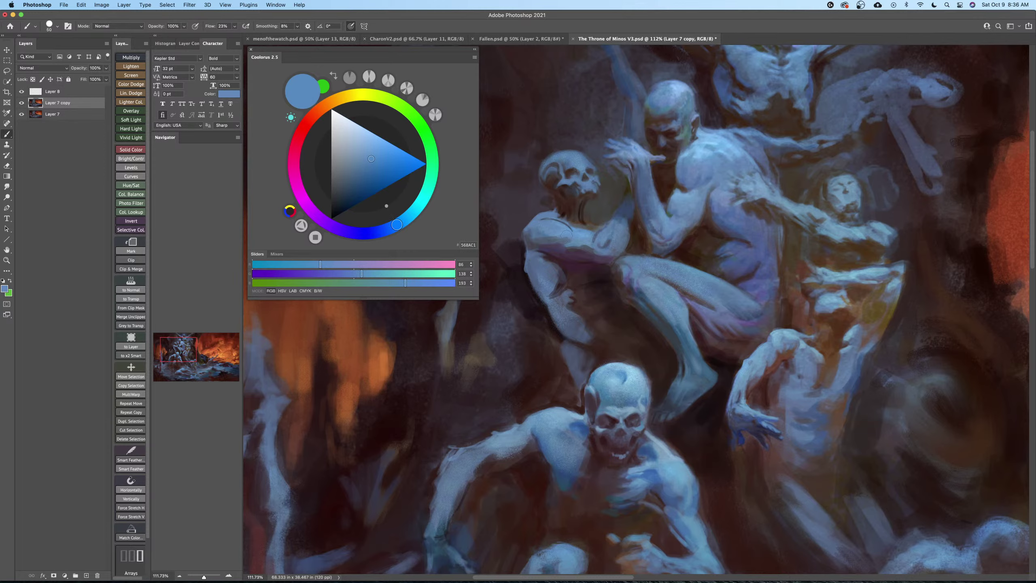
{"action": "key", "text": "r"}
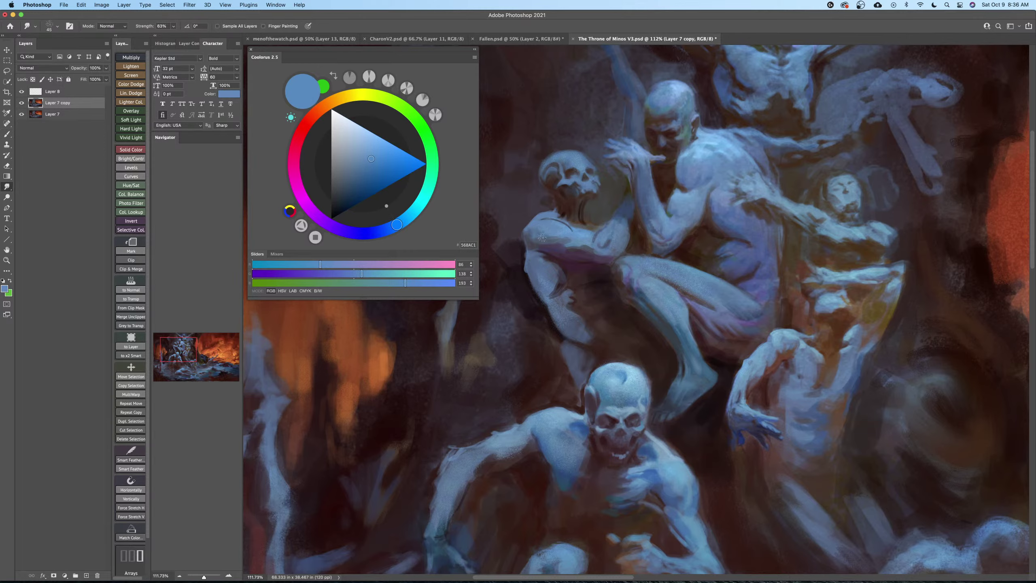
{"action": "key", "text": "b"}
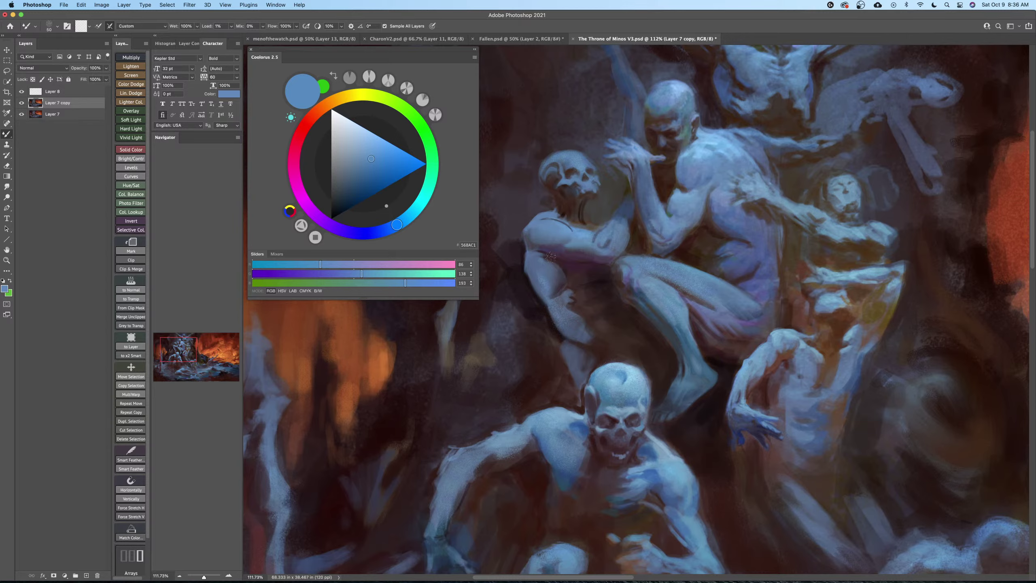
Merge Layer 8 down into Layer 7 copy and return to the Mixer Brush for blending the torso.
{"action": "left_click", "coordinate": [21, 93]}
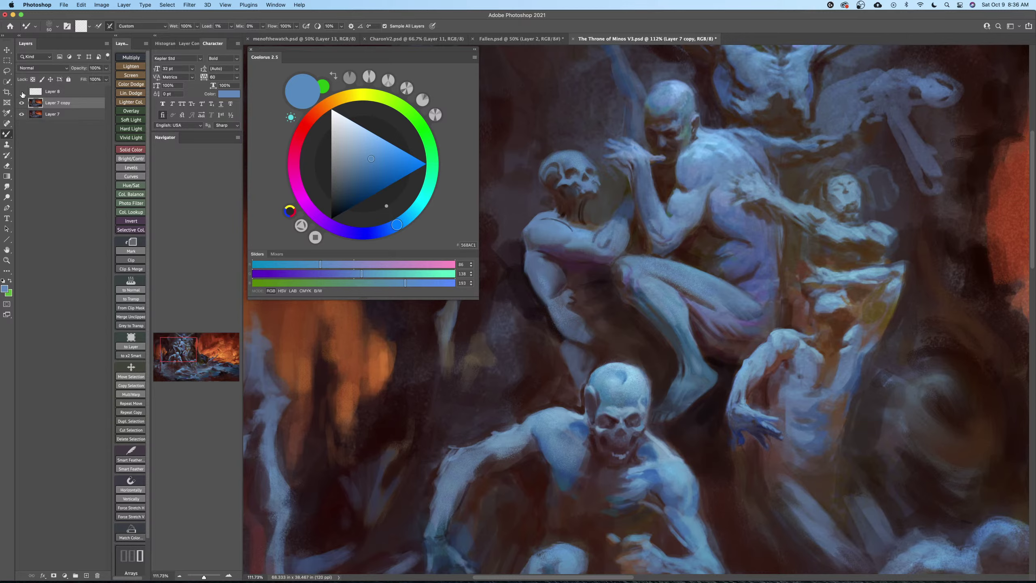
{"action": "left_click", "coordinate": [51, 96]}
{"action": "key", "text": "super+e"}
{"action": "key", "text": "j"}
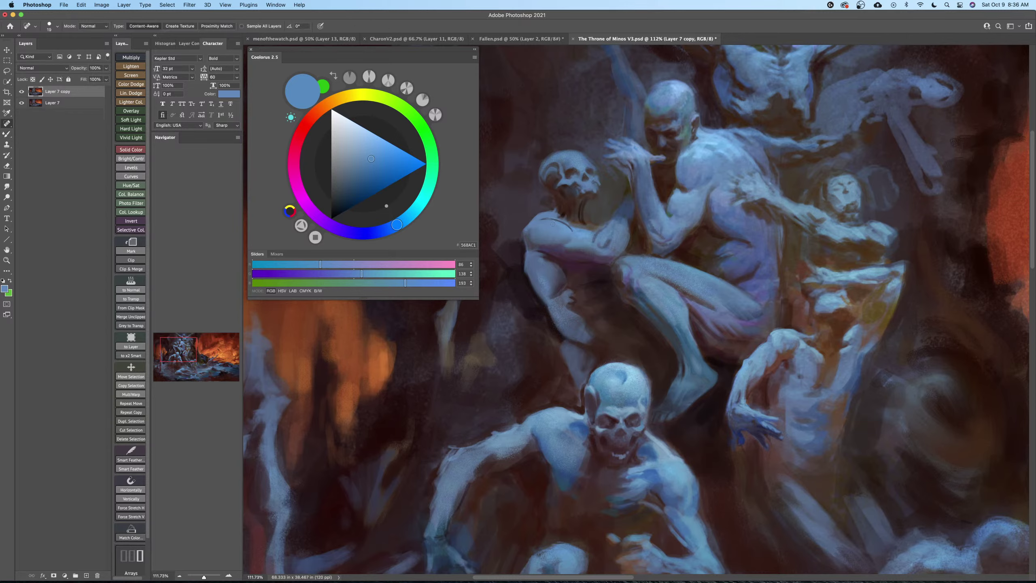
{"action": "key", "text": "b"}
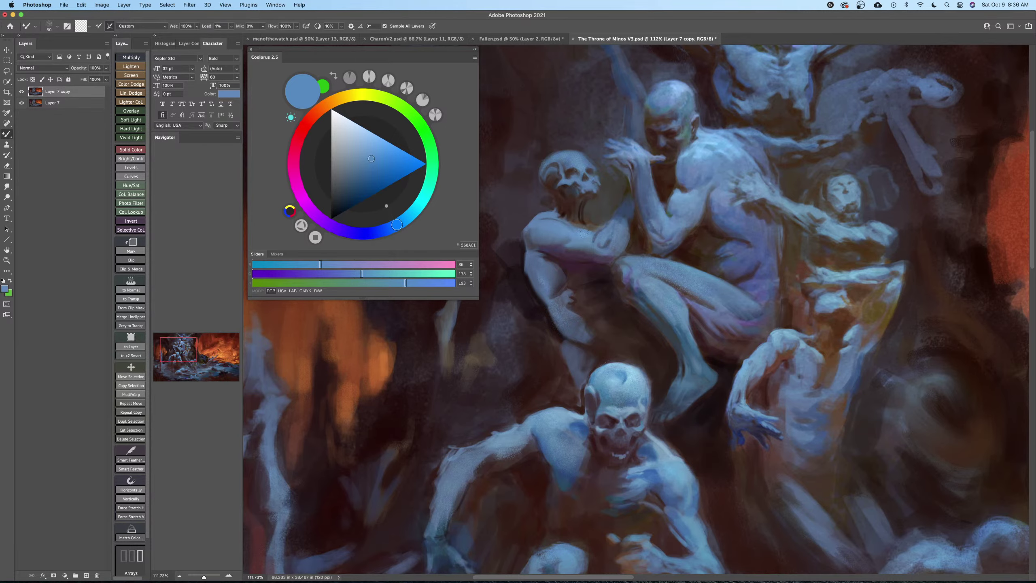
Compare the whole painting with and without Layer 7 copy to review the progress on the figures.
{"action": "key", "text": "z"}
{"action": "left_click_drag", "start_coordinate": [592, 241], "coordinate": [574, 261]}
{"action": "key", "text": "b"}
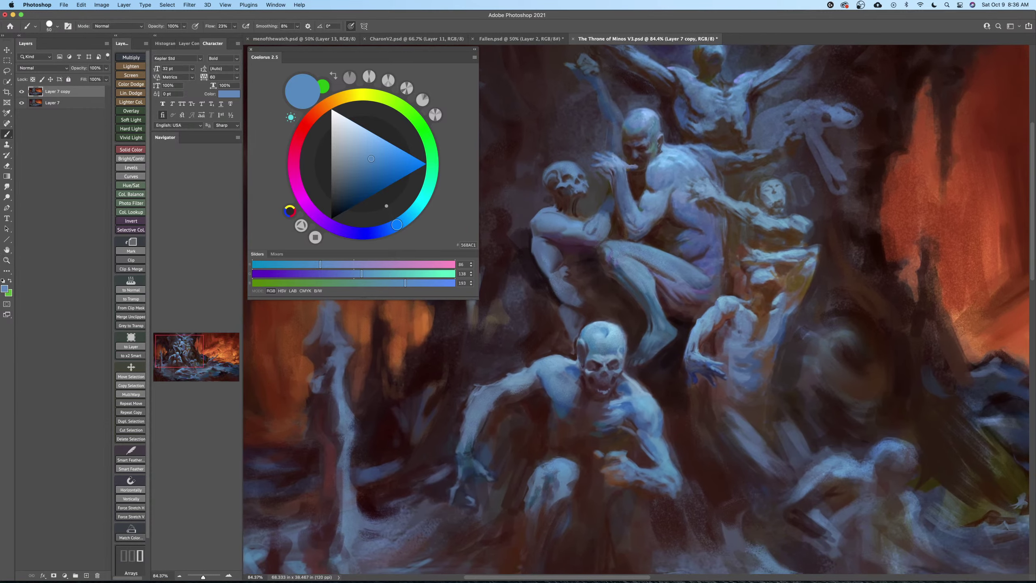
{"action": "mouse_move", "coordinate": [623, 360]}
{"action": "left_mouse_down"}
{"action": "mouse_move", "coordinate": [565, 342]}
{"action": "mouse_move", "coordinate": [580, 339]}
{"action": "left_mouse_up"}
{"action": "key", "text": "z"}
{"action": "left_click", "coordinate": [21, 91]}
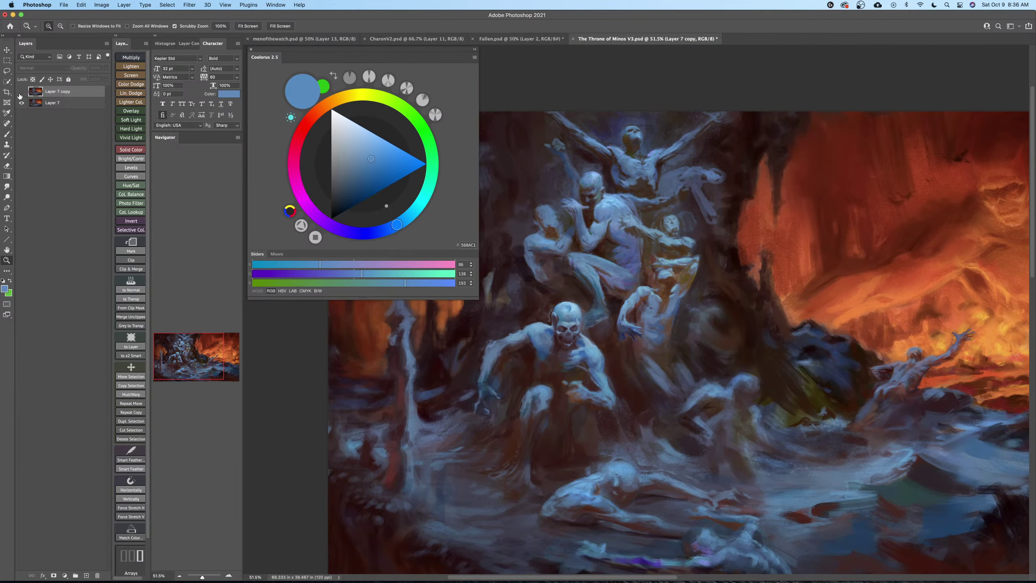
{"action": "left_click", "coordinate": [22, 92]}
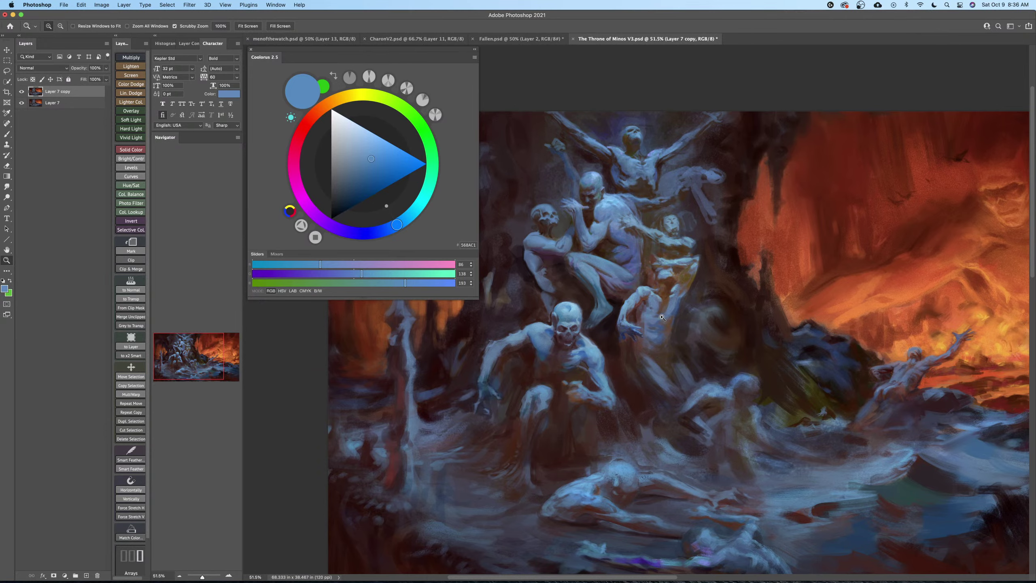
{"action": "scroll", "coordinate": [658, 305], "scroll_direction": "down", "scroll_amount": 2}
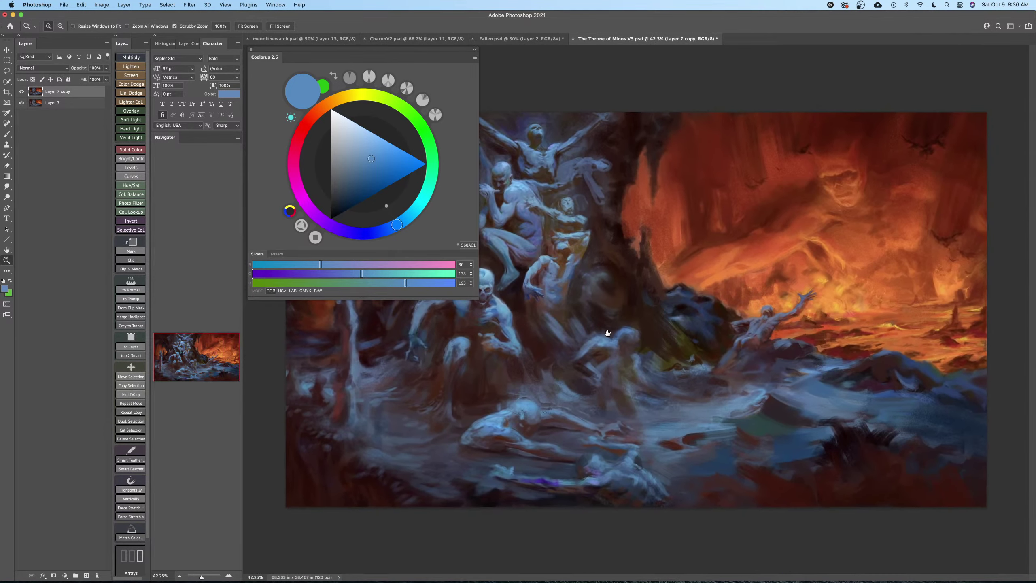
{"action": "scroll", "coordinate": [553, 314], "scroll_direction": "up", "scroll_amount": 2}
{"action": "scroll", "coordinate": [557, 308], "scroll_direction": "up", "scroll_amount": 3}
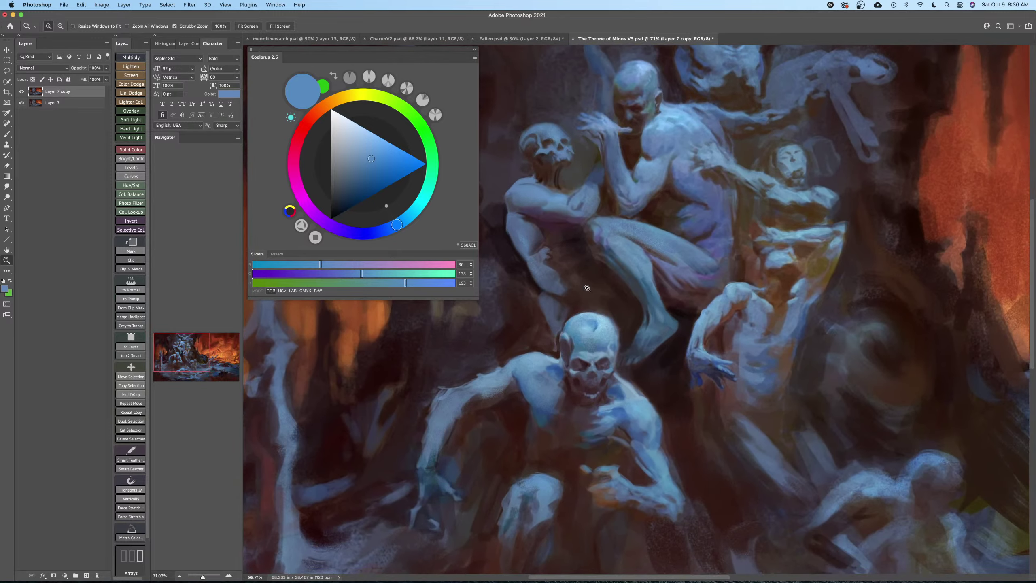
Paint sampled muted blues over the crossed-arm figure's lower torso to refine its shaded edge.
{"action": "key", "text": "b"}
{"action": "left_click", "coordinate": [549, 261], "text": "alt"}
{"action": "key", "text": "bracketleft"}
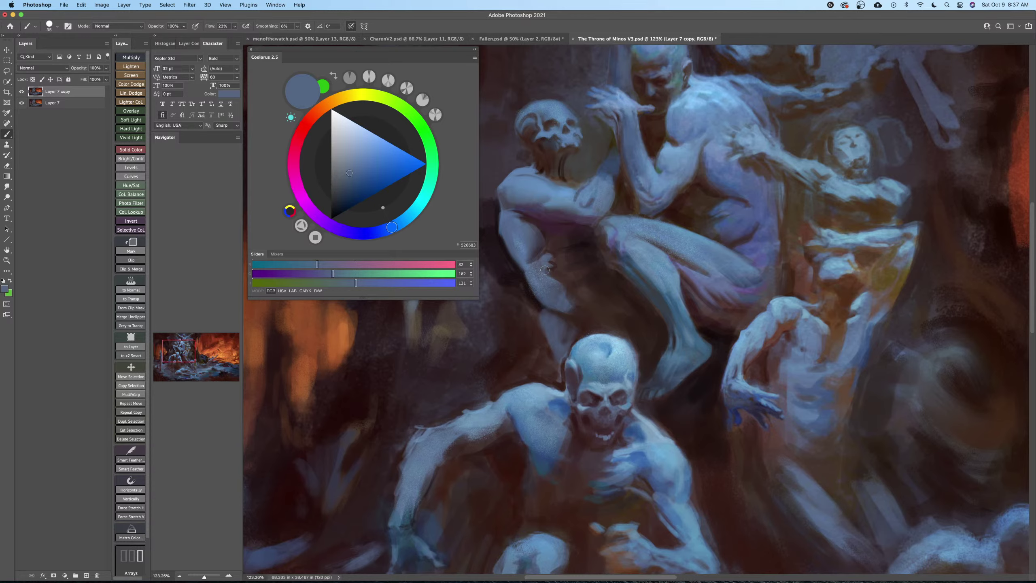
{"action": "left_click_drag", "start_coordinate": [514, 273], "coordinate": [571, 255]}
{"action": "key", "text": "bracketright"}
{"action": "left_click", "coordinate": [551, 262], "text": "alt"}
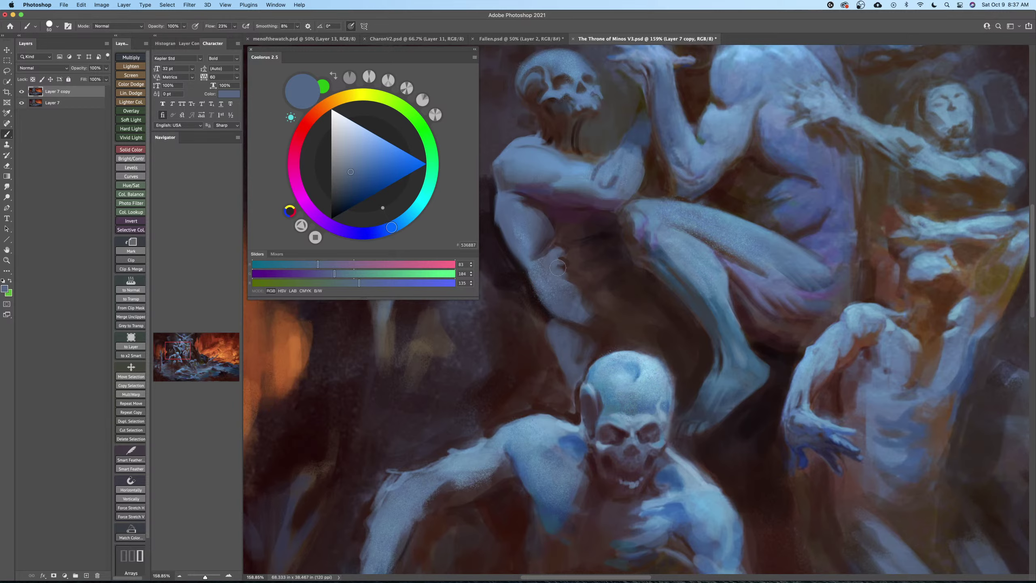
Rework the shadow edge beneath the crossed arms with sampled dark purples and mid blues from the torso.
{"action": "key", "text": "bracketright"}
{"action": "left_click", "coordinate": [547, 244], "text": "alt"}
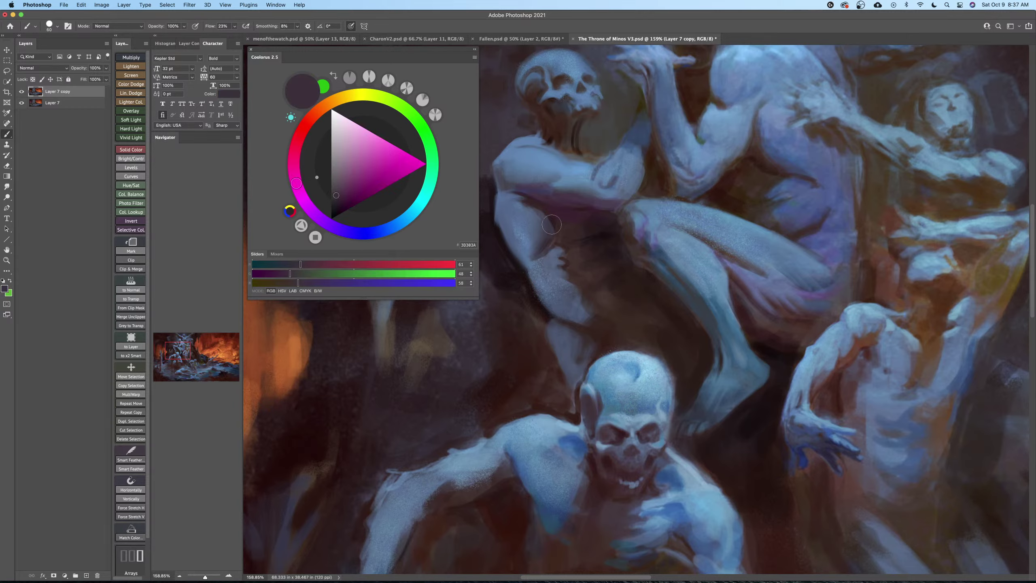
{"action": "left_click", "coordinate": [553, 218], "text": "alt"}
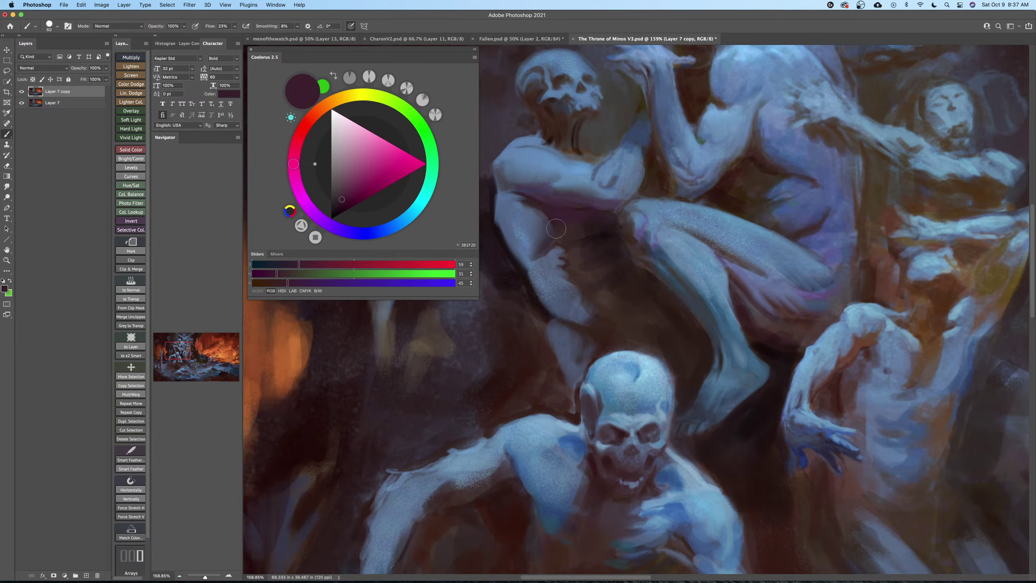
{"action": "left_click", "coordinate": [538, 263], "text": "alt"}
{"action": "key", "text": "bracketleft"}
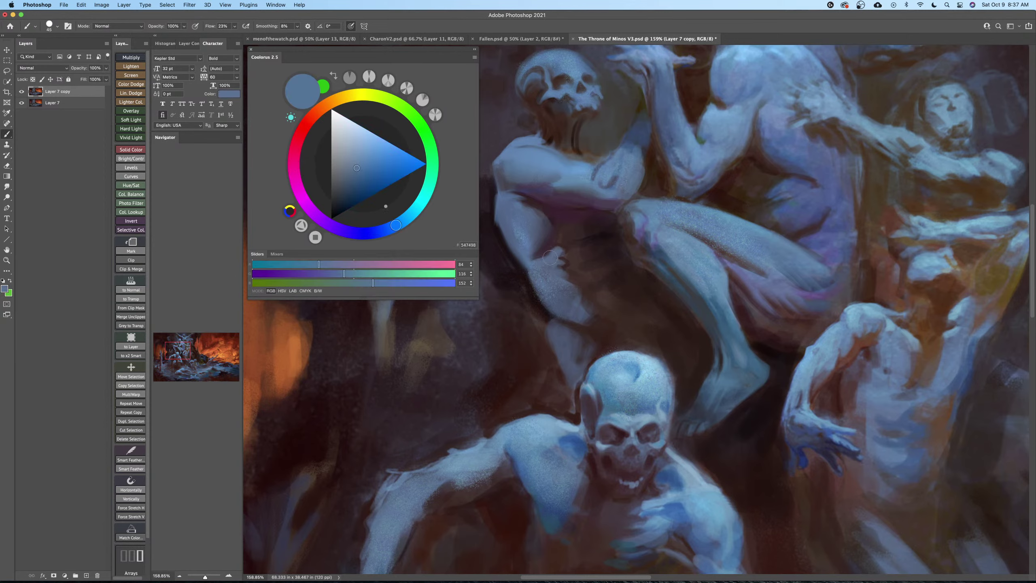
{"action": "left_click", "coordinate": [522, 231], "text": "alt"}
{"action": "key", "text": "bracketright"}
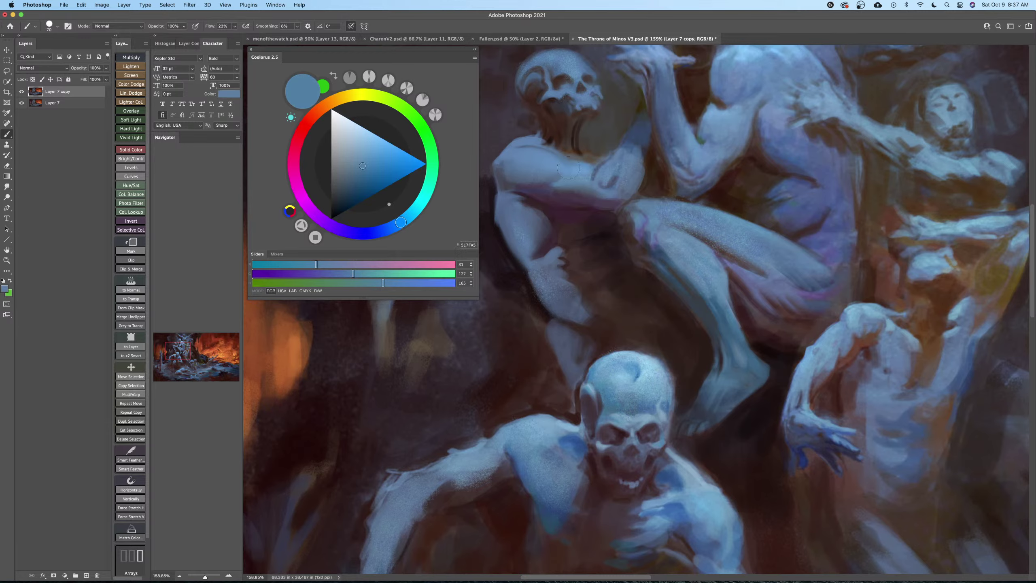
Sample the arm's light blue, set the brush to Color Dodge, and brighten the crossed-arm figure's shoulder, undoing the first stroke.
{"action": "left_click", "coordinate": [537, 160], "text": "alt"}
{"action": "left_click_drag", "start_coordinate": [529, 184], "coordinate": [558, 209]}
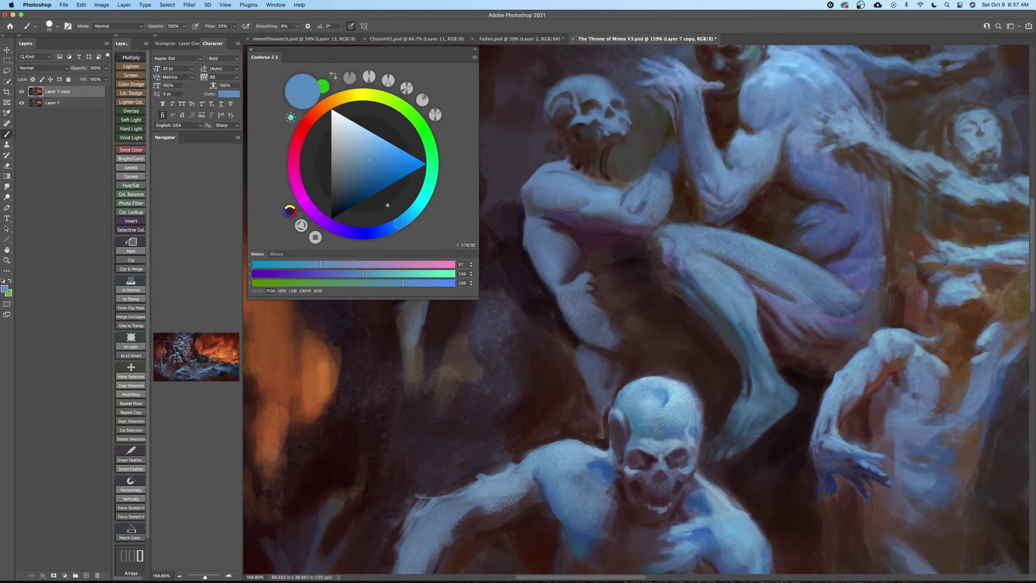
{"action": "right_click", "coordinate": [571, 183], "text": "shift"}
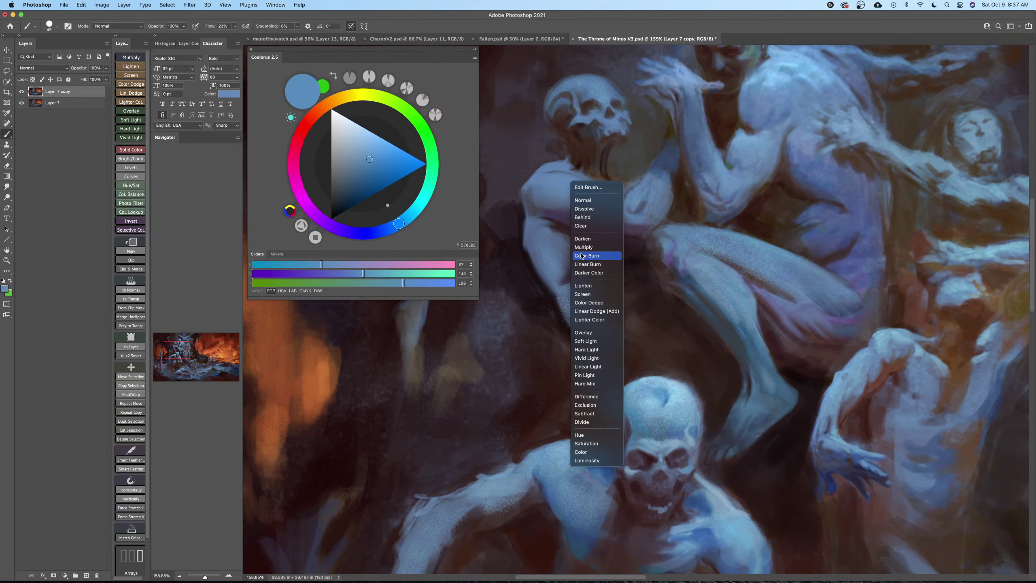
{"action": "left_click", "coordinate": [589, 306]}
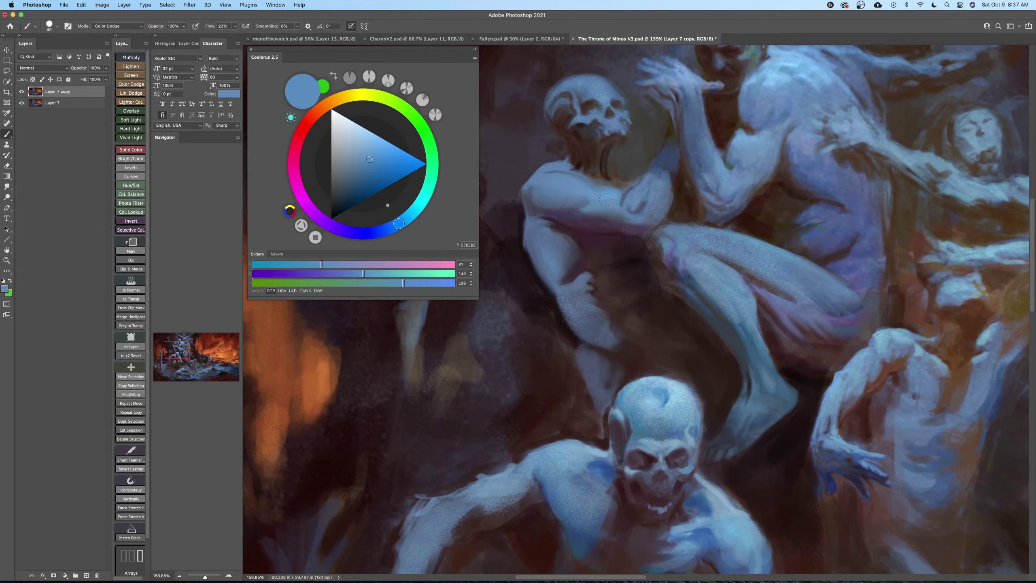
{"action": "key", "text": "bracketright"}
{"action": "key", "text": "bracketright"}
{"action": "key", "text": "super+z"}
{"action": "left_click_drag", "start_coordinate": [555, 181], "coordinate": [567, 187]}
{"action": "key", "text": "bracketleft"}
Pick a darker blue (#244463) and add Color Dodge highlights to the crossed-arm figure's torso and waist.
{"action": "key", "text": "z"}
{"action": "mouse_move", "coordinate": [584, 229]}
{"action": "left_mouse_down"}
{"action": "mouse_move", "coordinate": [554, 244]}
{"action": "mouse_move", "coordinate": [587, 249]}
{"action": "left_mouse_up"}
{"action": "key", "text": "b"}
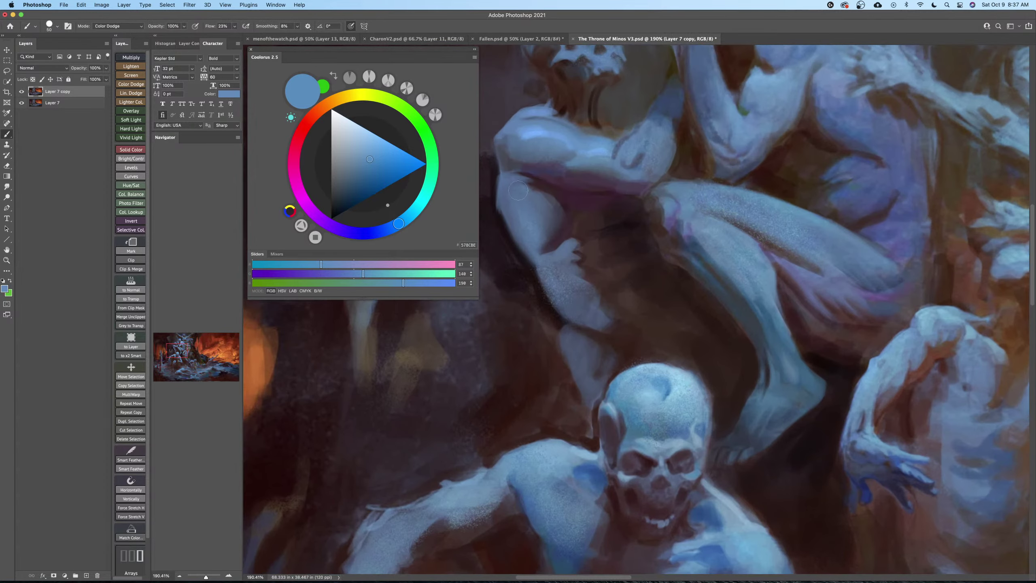
{"action": "left_click", "coordinate": [355, 189]}
{"action": "key", "text": "["}
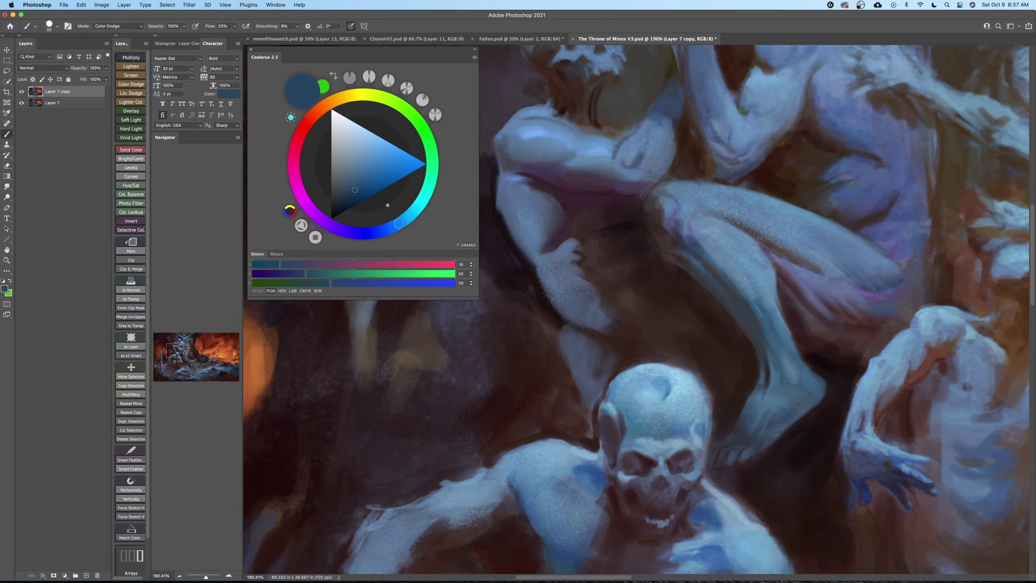
{"action": "left_click_drag", "start_coordinate": [529, 215], "coordinate": [531, 230]}
{"action": "key", "text": "["}
{"action": "key", "text": "["}
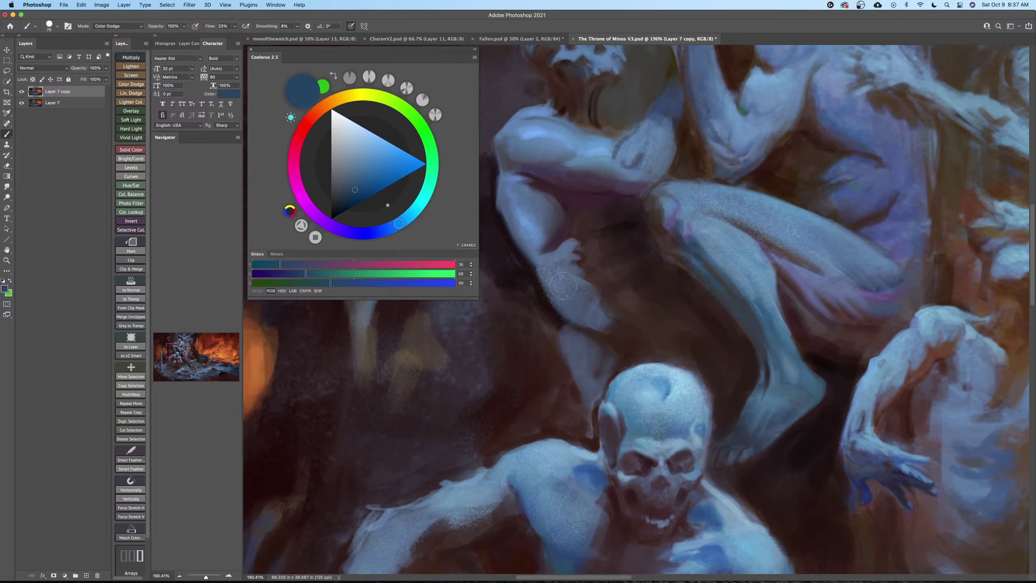
{"action": "mouse_move", "coordinate": [563, 286]}
{"action": "left_mouse_down"}
{"action": "mouse_move", "coordinate": [587, 318]}
{"action": "mouse_move", "coordinate": [566, 286]}
{"action": "mouse_move", "coordinate": [561, 294]}
{"action": "left_mouse_up"}
Return the brush to the Normal blending mode.
{"action": "key", "text": "z"}
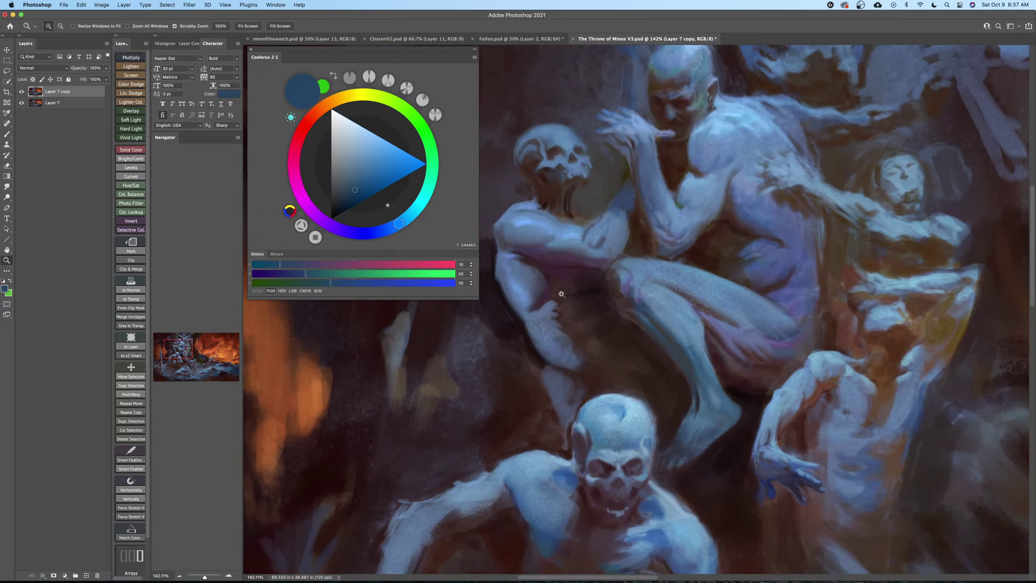
{"action": "key", "text": "b"}
{"action": "right_click", "coordinate": [566, 257], "text": "shift"}
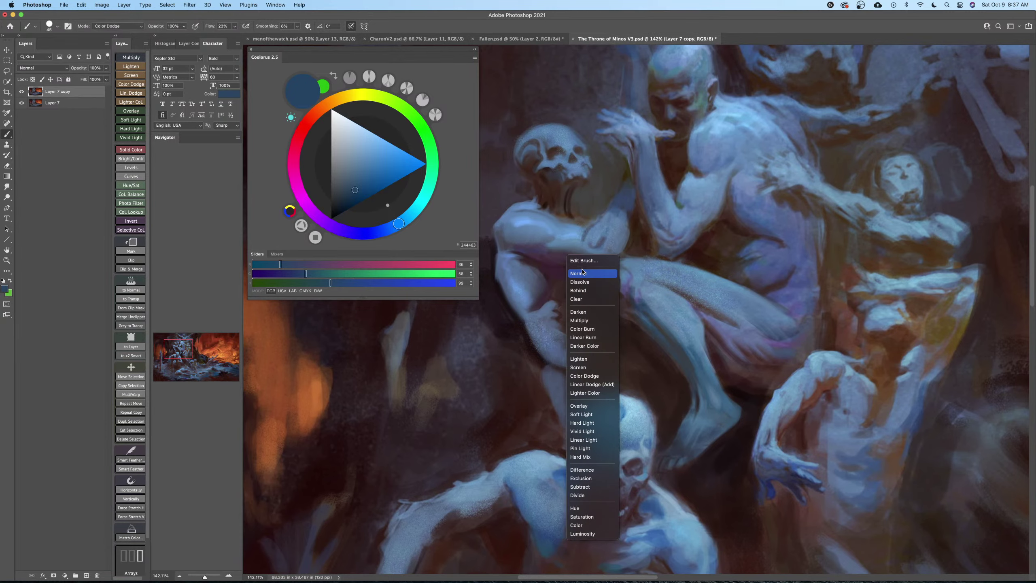
{"action": "left_click", "coordinate": [582, 272]}
Pick a near-black red (#100605) and darken the lower skull figure's inner arm below its chest.
{"action": "key", "text": "z"}
{"action": "left_click_drag", "start_coordinate": [642, 364], "coordinate": [624, 369]}
{"action": "scroll", "coordinate": [638, 372], "scroll_direction": "down", "scroll_amount": 10}
{"action": "key", "text": "b"}
{"action": "left_click", "coordinate": [306, 125]}
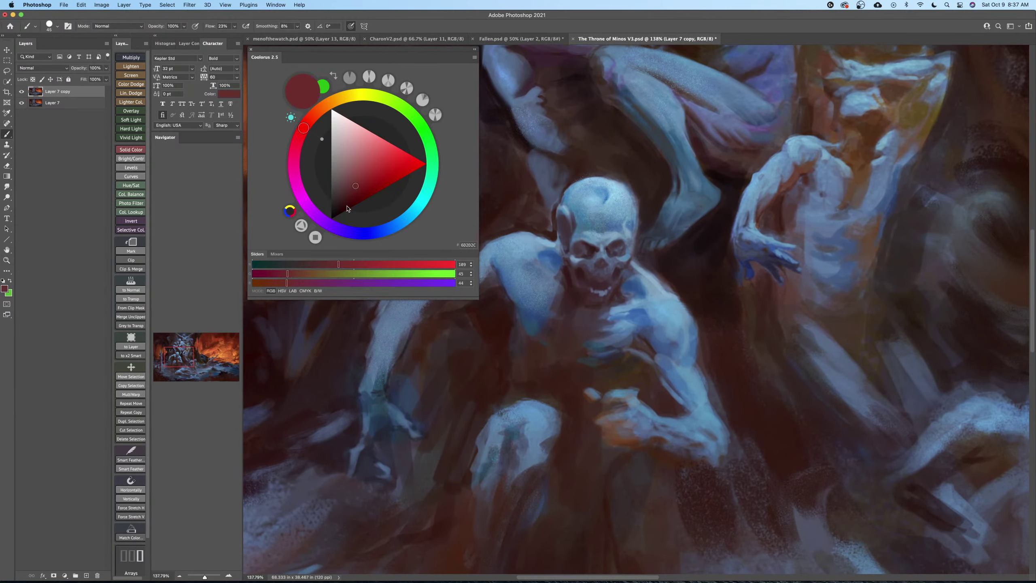
{"action": "left_click", "coordinate": [335, 214]}
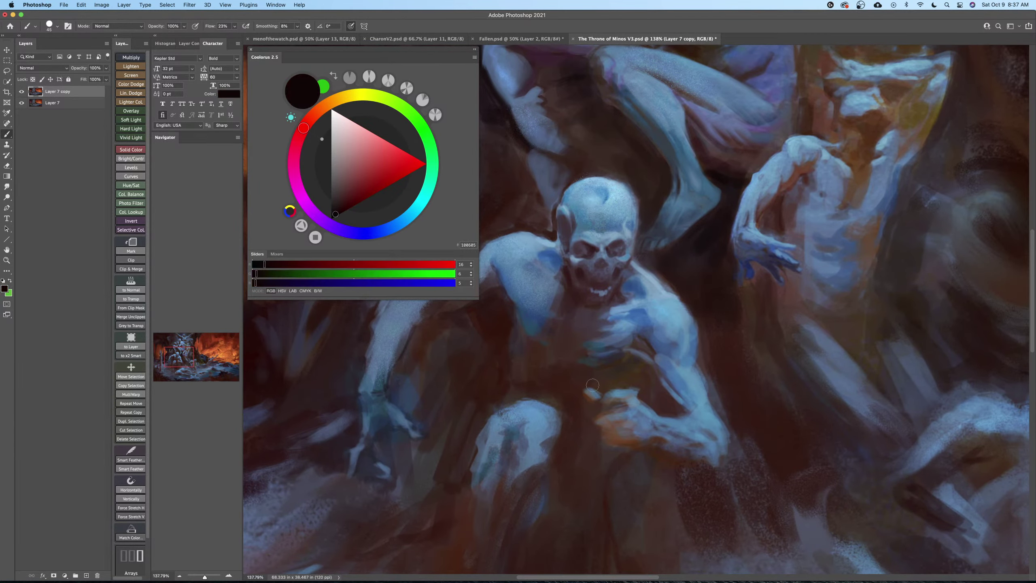
{"action": "key", "text": "z"}
{"action": "mouse_move", "coordinate": [600, 383]}
{"action": "left_mouse_down"}
{"action": "mouse_move", "coordinate": [620, 377]}
{"action": "mouse_move", "coordinate": [609, 385]}
{"action": "left_mouse_up"}
{"action": "key", "text": "b"}
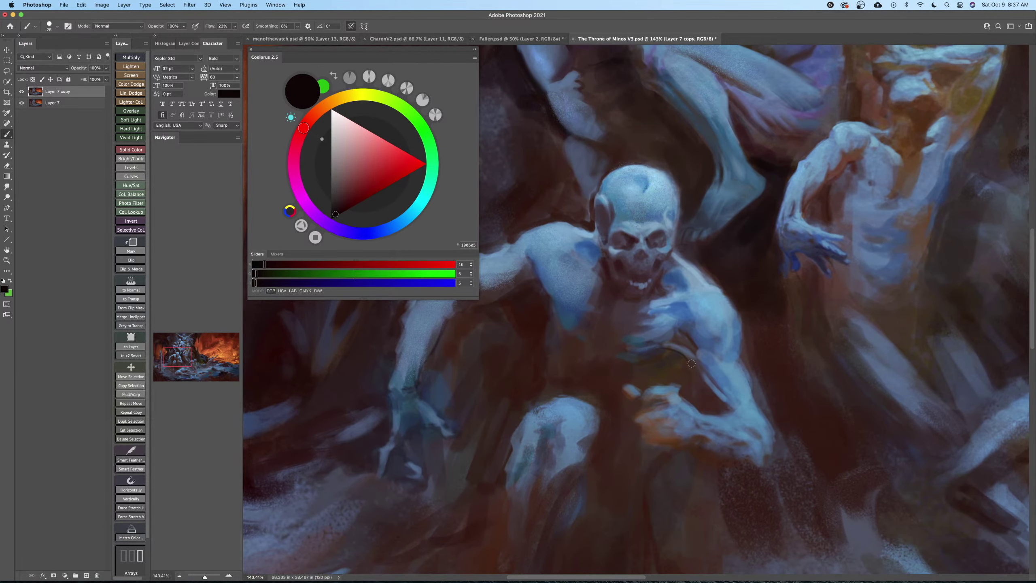
{"action": "left_click_drag", "start_coordinate": [694, 364], "coordinate": [669, 350]}
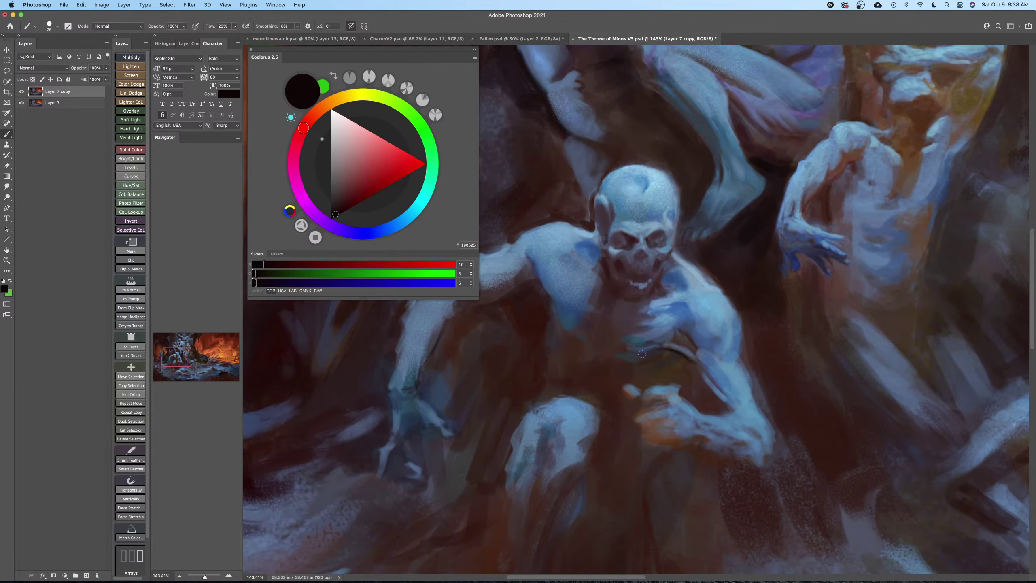
Deepen the shadow between the lower skull figure's chest and hand with a near-black red and a broader brush.
{"action": "left_click", "coordinate": [337, 212]}
{"action": "key", "text": "]"}
{"action": "key", "text": "]"}
{"action": "left_click_drag", "start_coordinate": [680, 359], "coordinate": [633, 373]}
{"action": "key", "text": "["}
{"action": "key", "text": "bracketright"}
{"action": "key", "text": "bracketright"}
{"action": "key", "text": "bracketright"}
{"action": "key", "text": "bracketright"}
{"action": "key", "text": "bracketleft"}
{"action": "key", "text": "bracketleft"}
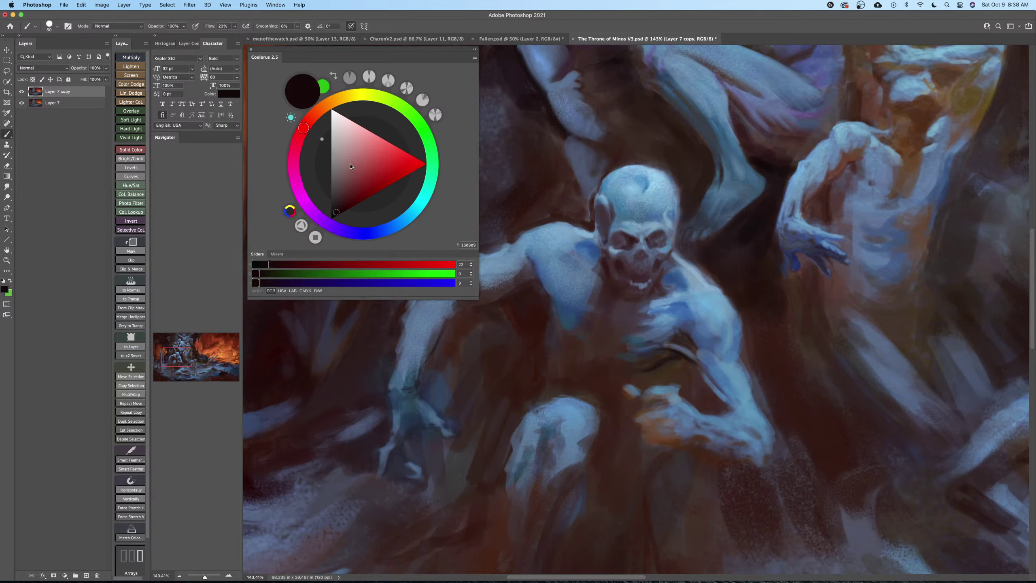
Pick a near-black red (RGB 26, 7, 7) and deepen the shadows below the lower skull figure's chest and around its jaw.
{"action": "left_click", "coordinate": [336, 213]}
{"action": "key", "text": "bracketright"}
{"action": "key", "text": "bracketright"}
{"action": "key", "text": "bracketright"}
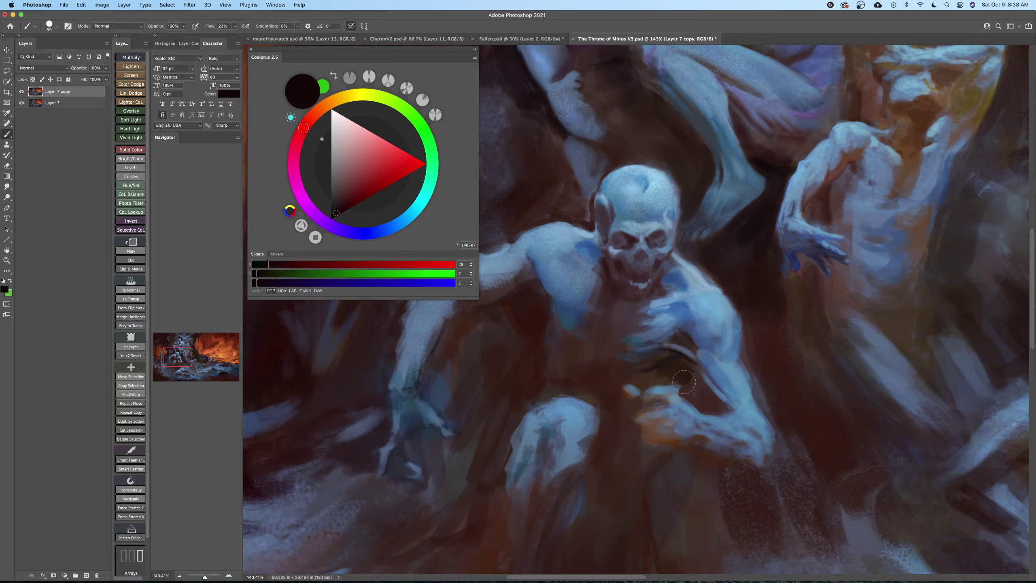
{"action": "key", "text": "bracketleft"}
{"action": "key", "text": "bracketleft"}
{"action": "key", "text": "bracketleft"}
{"action": "key", "text": "bracketleft"}
{"action": "key", "text": "bracketright"}
{"action": "key", "text": "bracketright"}
{"action": "key", "text": "bracketleft"}
{"action": "key", "text": "bracketleft"}
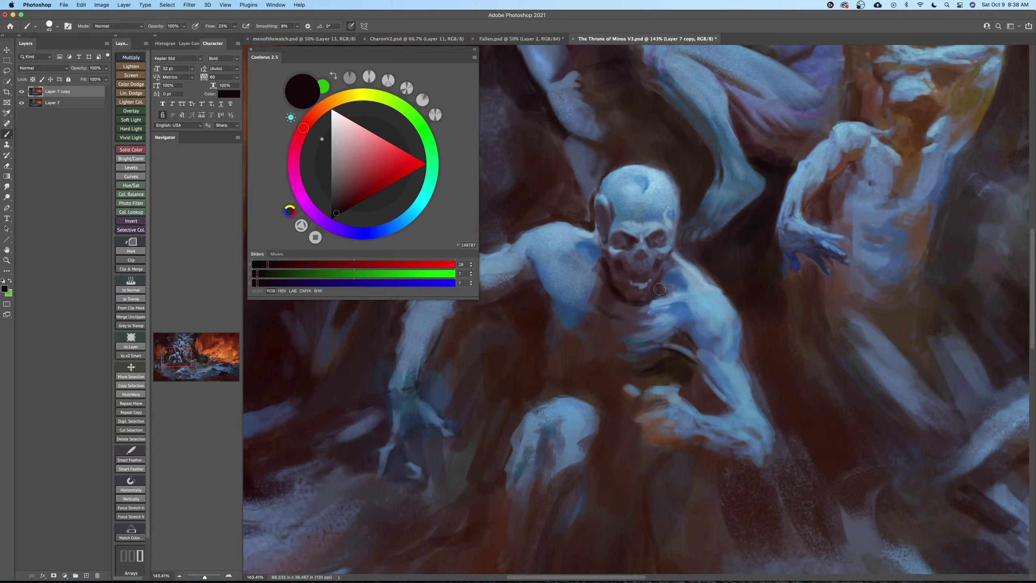
Shade the lower skull figure's central torso with the near-black red, enlarging the brush to about 125 px.
{"action": "key", "text": "bracketright"}
{"action": "key", "text": "bracketright"}
{"action": "key", "text": "bracketright"}
{"action": "key", "text": "bracketright"}
{"action": "key", "text": "bracketright"}
{"action": "key", "text": "bracketright"}
{"action": "key", "text": "bracketright"}
{"action": "key", "text": "bracketright"}
{"action": "key", "text": "bracketright"}
{"action": "key", "text": "bracketright"}
{"action": "key", "text": "bracketleft"}
{"action": "key", "text": "bracketleft"}
{"action": "key", "text": "bracketleft"}
{"action": "key", "text": "super+Tab"}
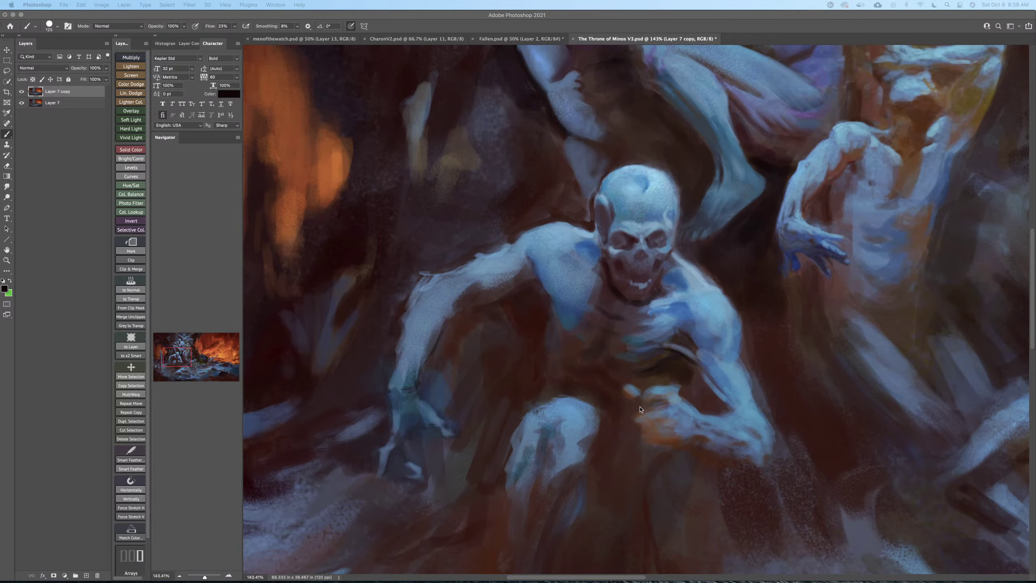
{"action": "left_click", "coordinate": [634, 412]}
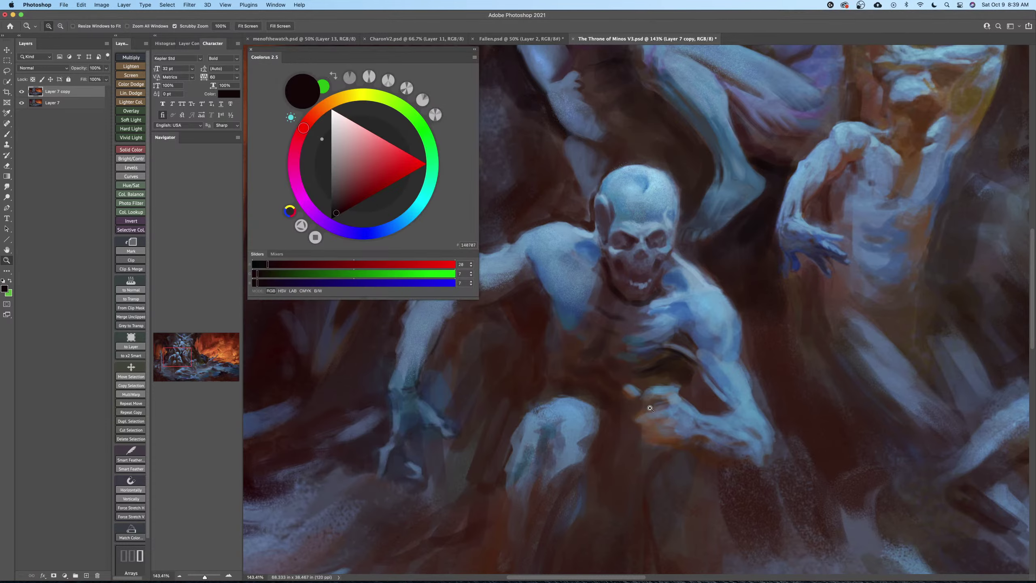
Darken the stomach area between the lower skull figure's chest and raised knee, varying the brush size.
{"action": "scroll", "coordinate": [637, 411], "scroll_direction": "down", "scroll_amount": 3}
{"action": "scroll", "coordinate": [635, 389], "scroll_direction": "up", "scroll_amount": 4}
{"action": "key", "text": "["}
{"action": "key", "text": "["}
{"action": "key", "text": "["}
{"action": "key", "text": "["}
{"action": "key", "text": "["}
{"action": "key", "text": "["}
{"action": "key", "text": "["}
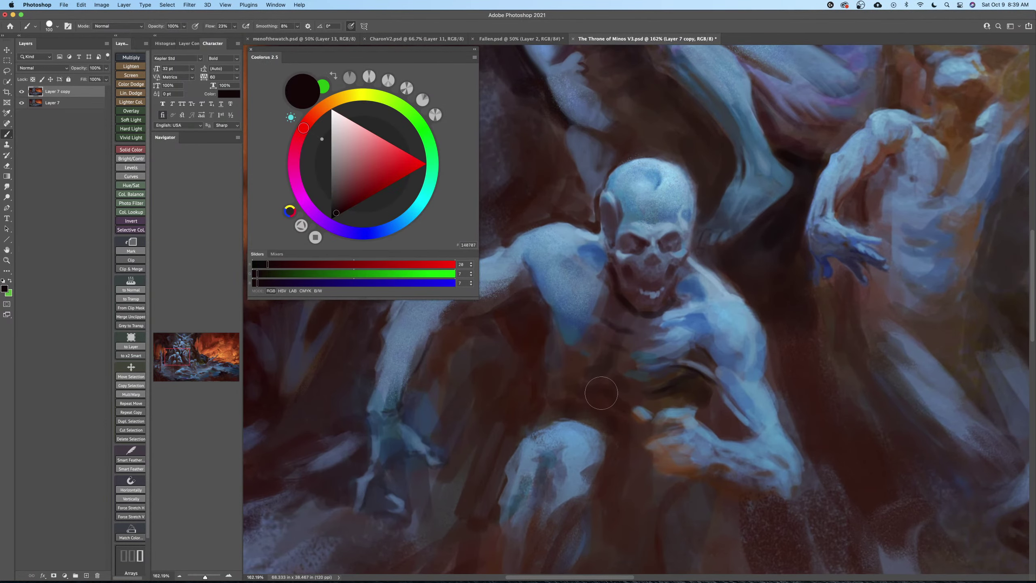
{"action": "key", "text": "bracketright"}
{"action": "key", "text": "bracketright"}
{"action": "key", "text": "bracketright"}
{"action": "key", "text": "bracketright"}
{"action": "key", "text": "bracketright"}
{"action": "key", "text": "bracketright"}
{"action": "key", "text": "bracketright"}
{"action": "key", "text": "bracketleft"}
{"action": "key", "text": "bracketleft"}
{"action": "key", "text": "bracketleft"}
{"action": "key", "text": "bracketleft"}
{"action": "key", "text": "bracketleft"}
{"action": "key", "text": "bracketleft"}
{"action": "key", "text": "bracketleft"}
{"action": "key", "text": "bracketleft"}
{"action": "key", "text": "bracketleft"}
{"action": "key", "text": "bracketleft"}
Smudge the lower edge of the skull figure's lit chest into the torso shadow.
{"action": "key", "text": "super+space"}
{"action": "mouse_move", "coordinate": [604, 345]}
{"action": "left_mouse_down"}
{"action": "mouse_move", "coordinate": [587, 343]}
{"action": "mouse_move", "coordinate": [594, 354]}
{"action": "left_mouse_up"}
{"action": "key", "text": "r"}
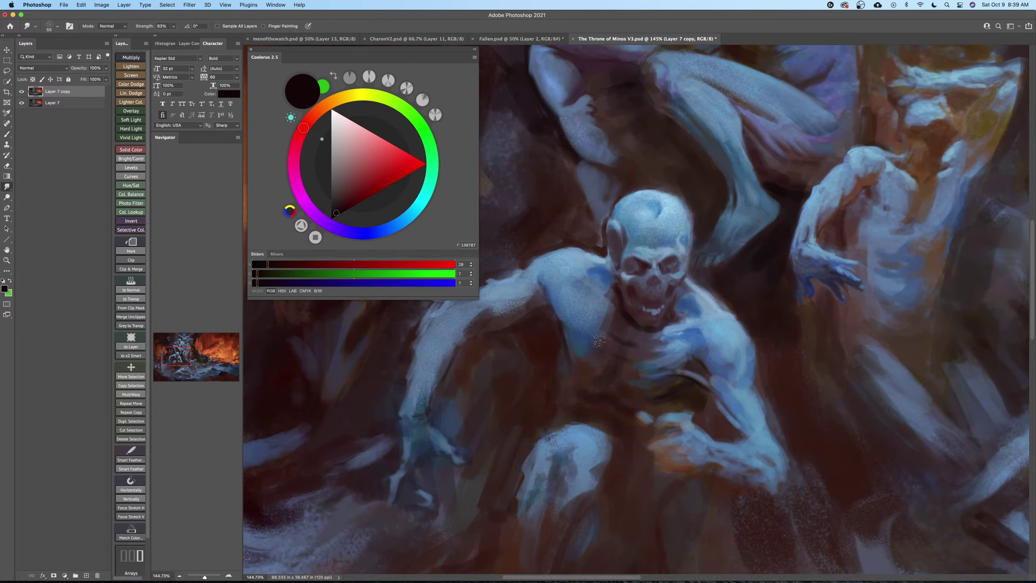
{"action": "key", "text": "bracketright"}
Paint a broader near-black red shadow over the skull figure's mid torso with a brush of about 125 px.
{"action": "key", "text": "b"}
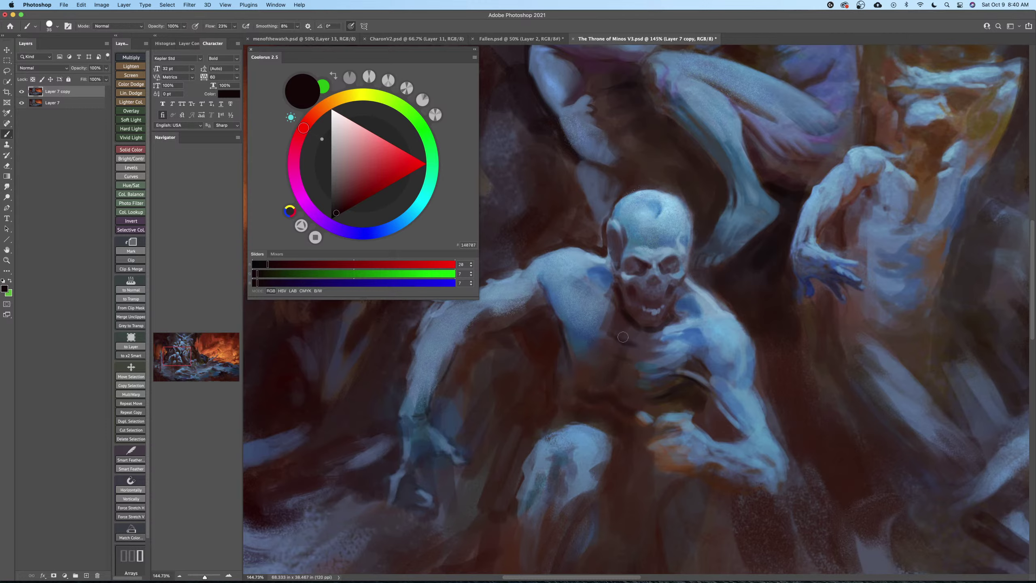
{"action": "key", "text": "bracketright"}
{"action": "key", "text": "bracketright"}
{"action": "key", "text": "bracketright"}
{"action": "key", "text": "bracketright"}
{"action": "key", "text": "bracketright"}
{"action": "key", "text": "bracketright"}
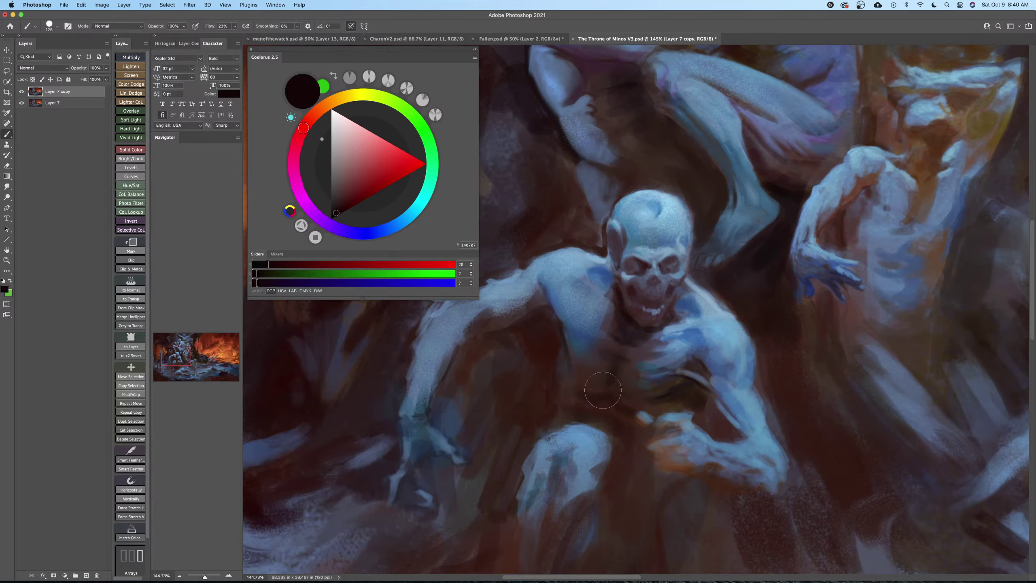
Blend the torso shadow and lower rib area of the skull figure with the Smudge tool and Mixer Brush.
{"action": "key", "text": "r"}
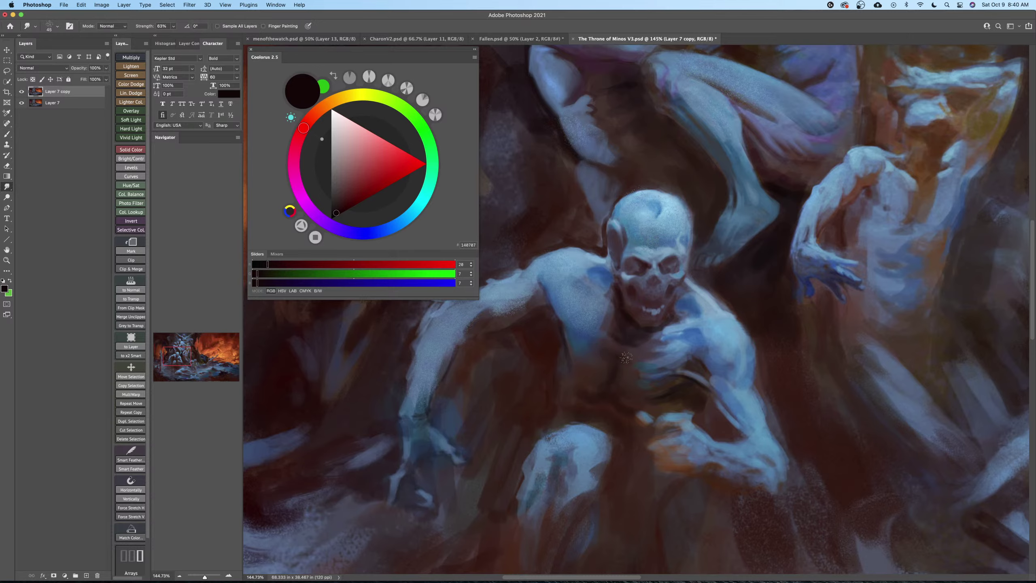
{"action": "key", "text": "z"}
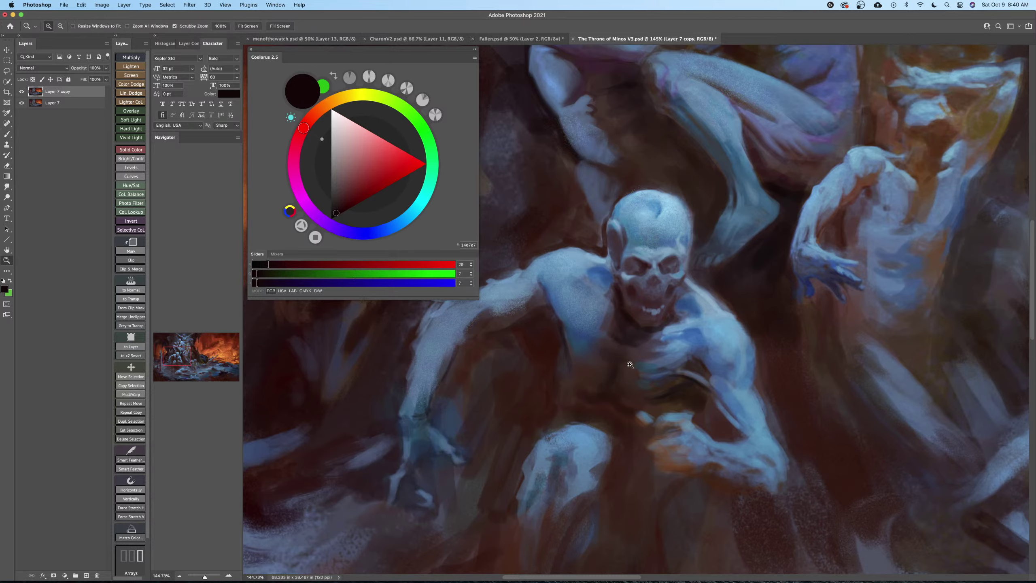
{"action": "mouse_move", "coordinate": [626, 367]}
{"action": "left_mouse_down"}
{"action": "mouse_move", "coordinate": [591, 374]}
{"action": "mouse_move", "coordinate": [637, 364]}
{"action": "mouse_move", "coordinate": [630, 390]}
{"action": "left_mouse_up"}
{"action": "key", "text": "b"}
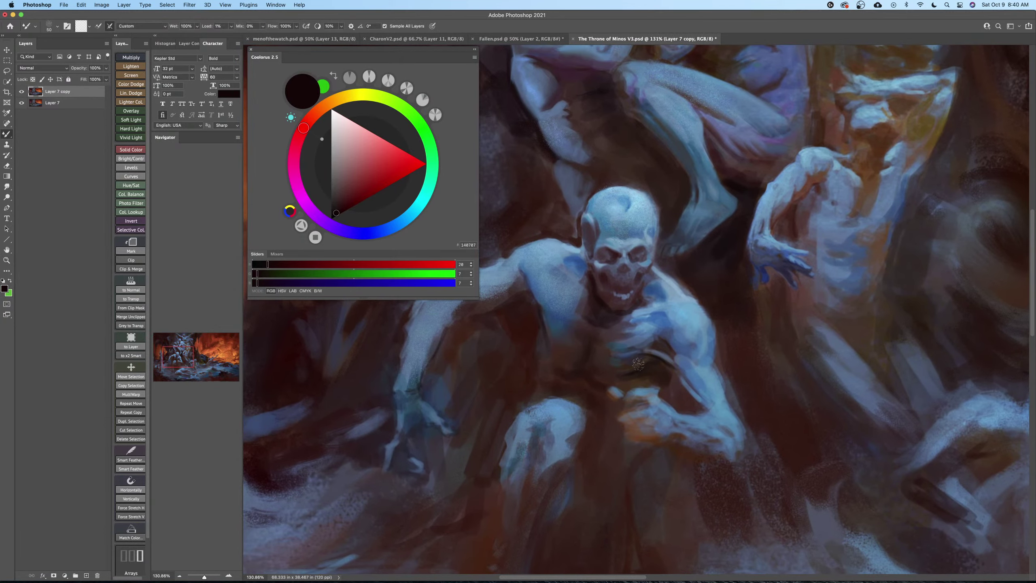
{"action": "left_click_drag", "start_coordinate": [639, 377], "coordinate": [665, 368]}
{"action": "key", "text": "["}
Model the skull figure's bent-arm shoulder and chest with the regular brush, using sampled blues (#2B68AA, #5B90B7 and #5387AF).
{"action": "key", "text": "shift+b"}
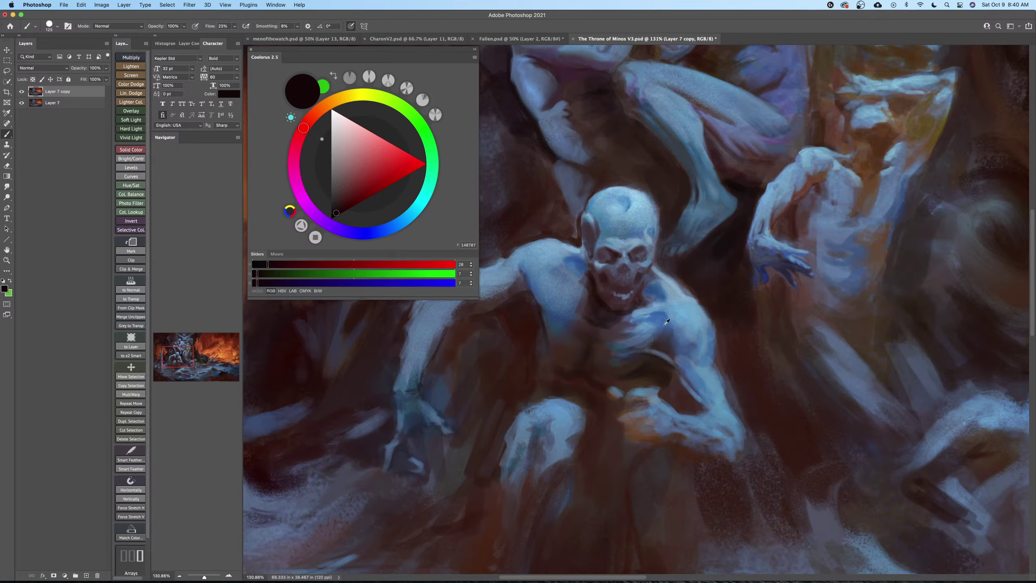
{"action": "left_click", "coordinate": [664, 346], "text": "alt"}
{"action": "key", "text": "bracketleft"}
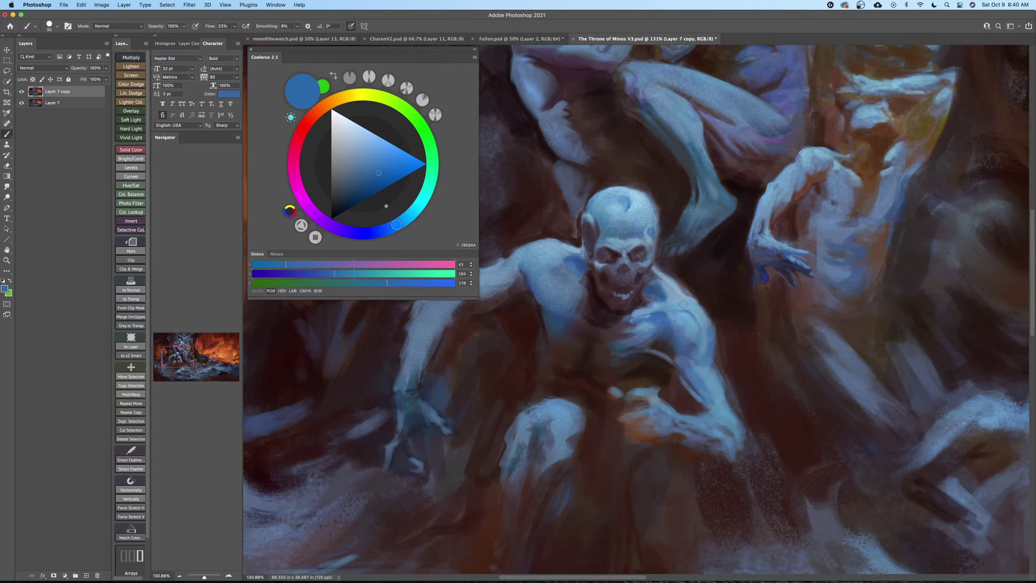
{"action": "left_click", "coordinate": [694, 308], "text": "alt"}
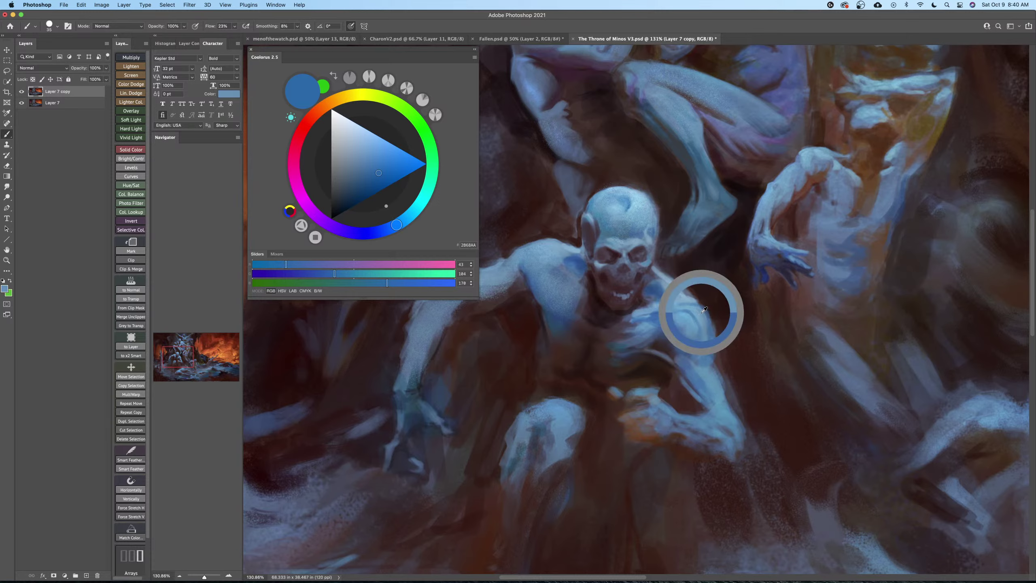
{"action": "key", "text": "bracketright"}
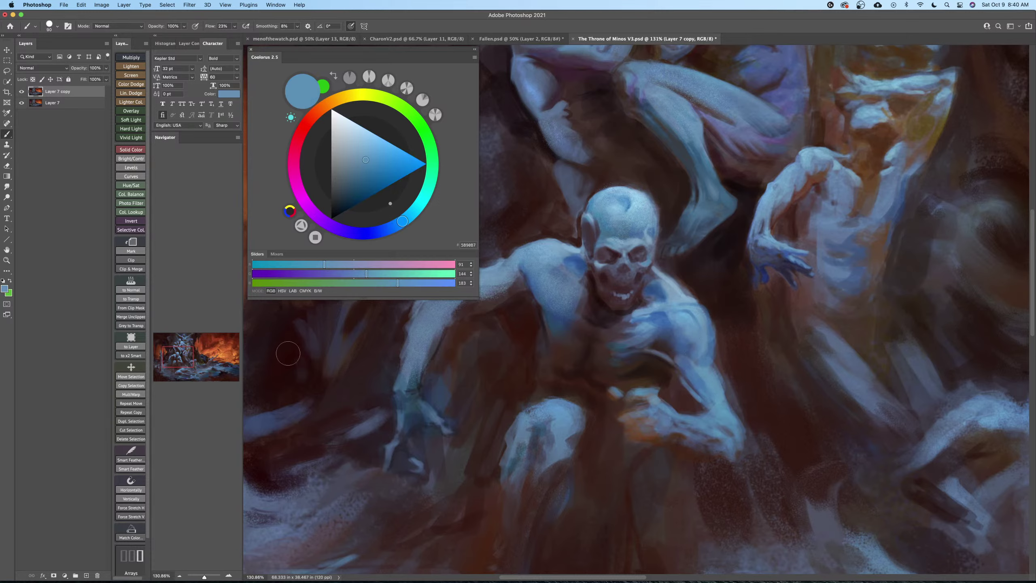
{"action": "key", "text": "super+Tab"}
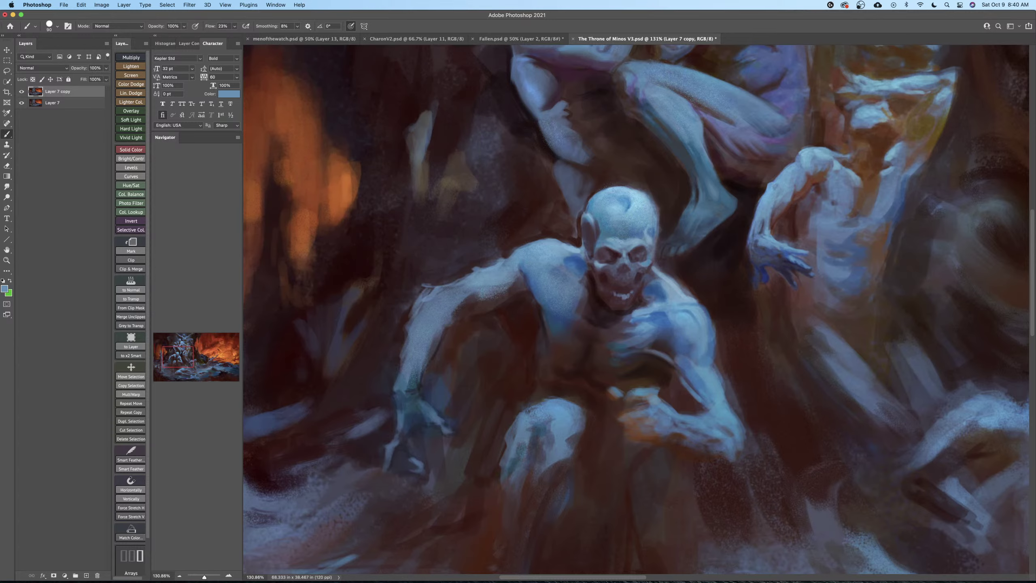
{"action": "left_click", "coordinate": [600, 379]}
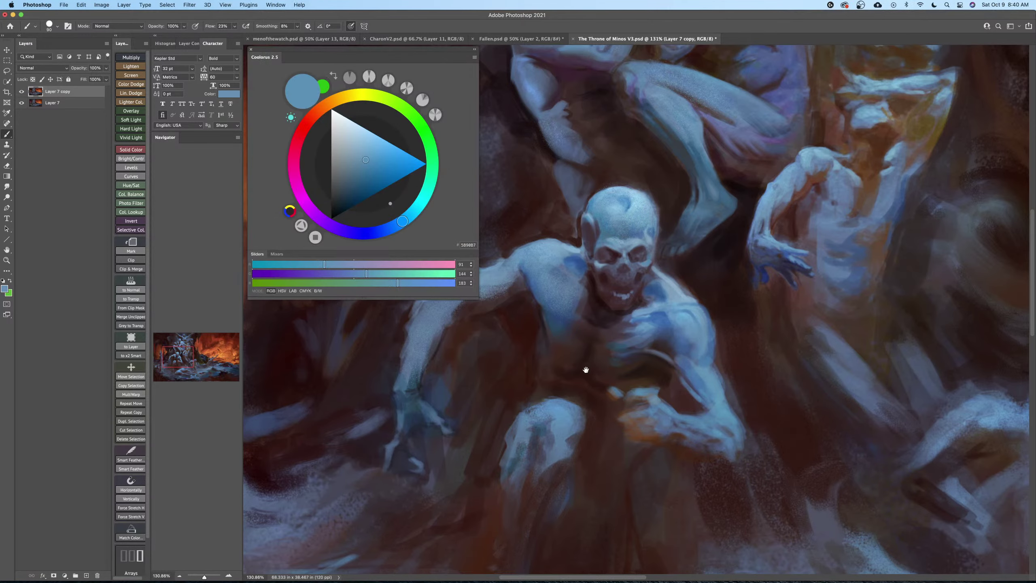
{"action": "left_click_drag", "start_coordinate": [575, 366], "coordinate": [621, 375]}
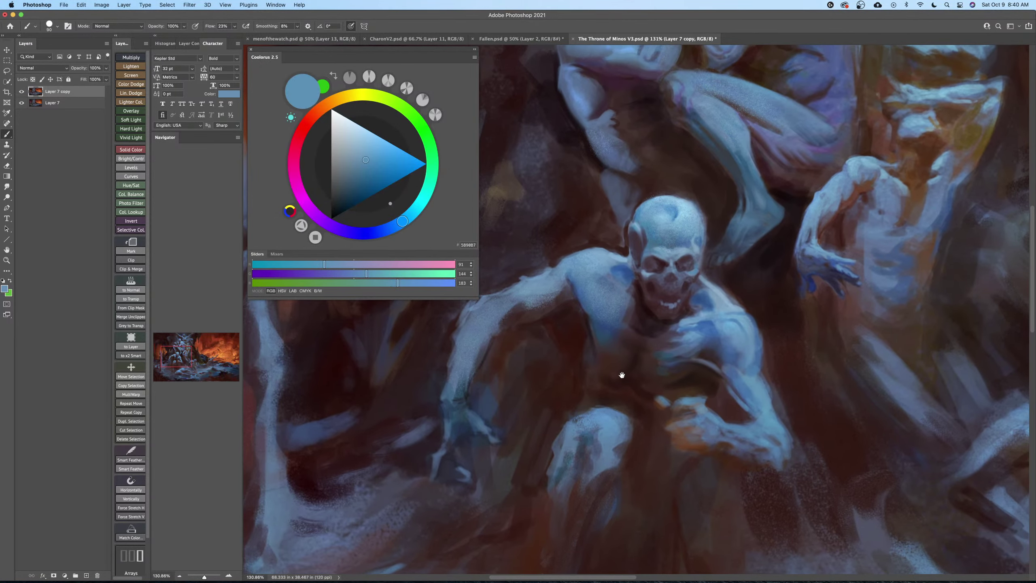
{"action": "left_click", "coordinate": [726, 341], "text": "alt"}
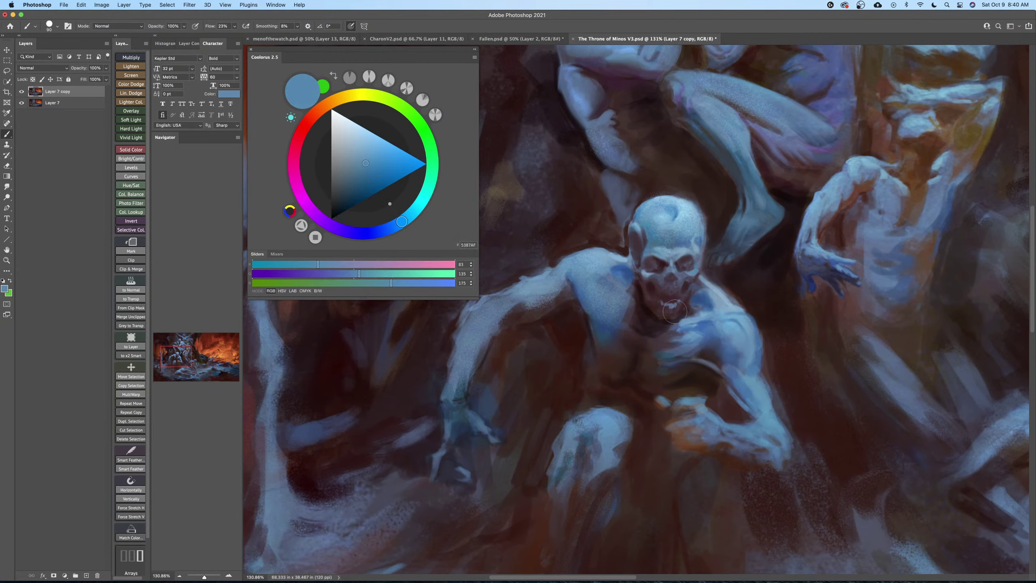
{"action": "left_click_drag", "start_coordinate": [591, 318], "coordinate": [618, 335]}
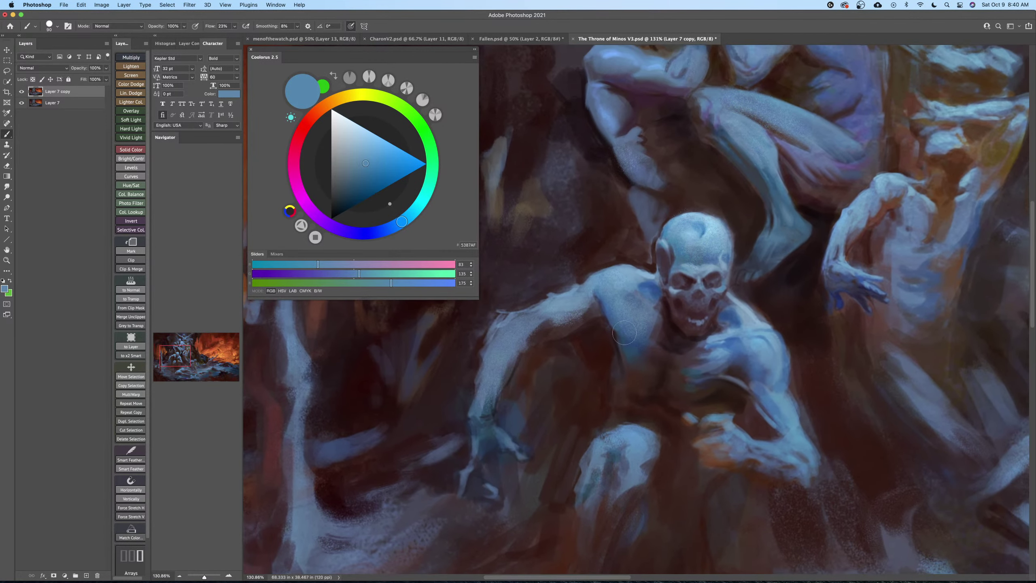
Sample a dark red-brown (#3A1919) and paint out the skull figure's outstretched arm and hand.
{"action": "left_click", "coordinate": [660, 376], "text": "alt"}
{"action": "key", "text": "z"}
{"action": "mouse_move", "coordinate": [585, 327]}
{"action": "left_mouse_down"}
{"action": "mouse_move", "coordinate": [549, 343]}
{"action": "mouse_move", "coordinate": [570, 347]}
{"action": "mouse_move", "coordinate": [574, 316]}
{"action": "mouse_move", "coordinate": [578, 324]}
{"action": "left_mouse_up"}
{"action": "key", "text": "b"}
{"action": "left_click", "coordinate": [595, 310], "text": "alt"}
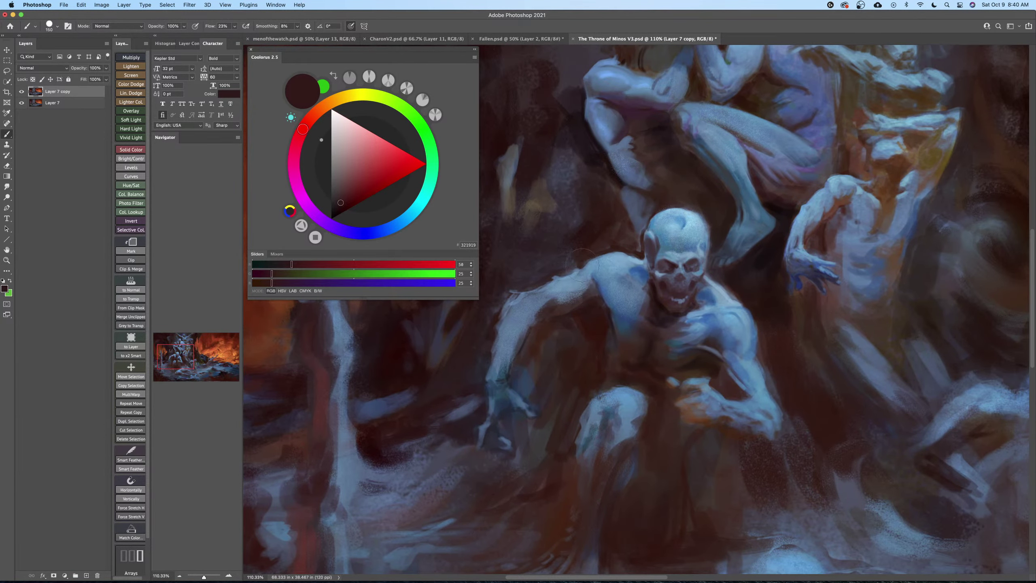
{"action": "mouse_move", "coordinate": [583, 265]}
{"action": "left_mouse_down"}
{"action": "mouse_move", "coordinate": [584, 313]}
{"action": "mouse_move", "coordinate": [563, 293]}
{"action": "mouse_move", "coordinate": [524, 339]}
{"action": "mouse_move", "coordinate": [515, 370]}
{"action": "mouse_move", "coordinate": [519, 349]}
{"action": "left_mouse_up"}
{"action": "key", "text": "]"}
{"action": "mouse_move", "coordinate": [513, 297]}
{"action": "left_mouse_down"}
{"action": "mouse_move", "coordinate": [510, 368]}
{"action": "mouse_move", "coordinate": [492, 402]}
{"action": "mouse_move", "coordinate": [526, 384]}
{"action": "mouse_move", "coordinate": [530, 412]}
{"action": "left_mouse_up"}
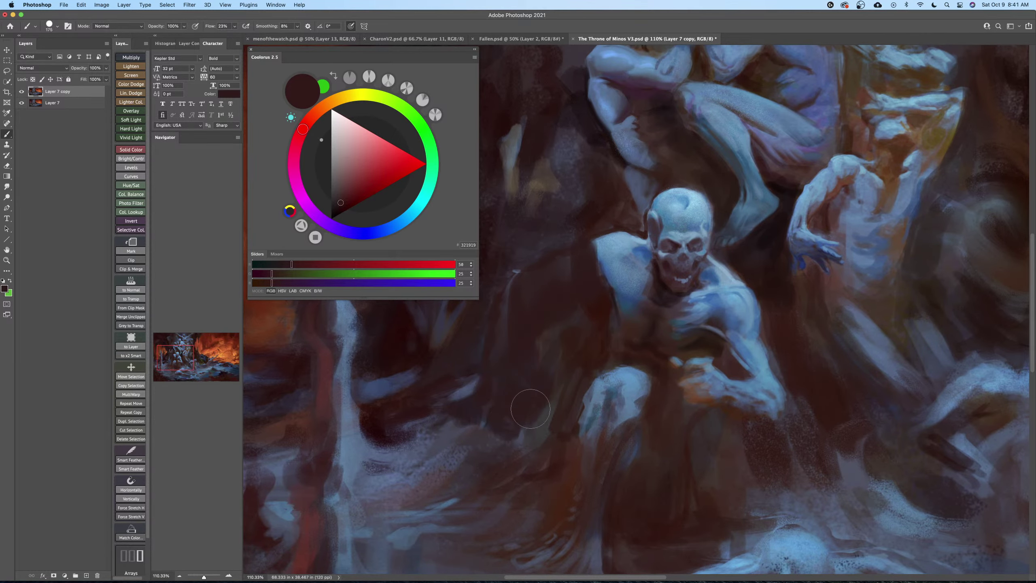
Reshape the outer contour of the armless shoulder with a sampled light blue and a dark background tone (#37292E).
{"action": "left_click", "coordinate": [618, 241], "text": "alt"}
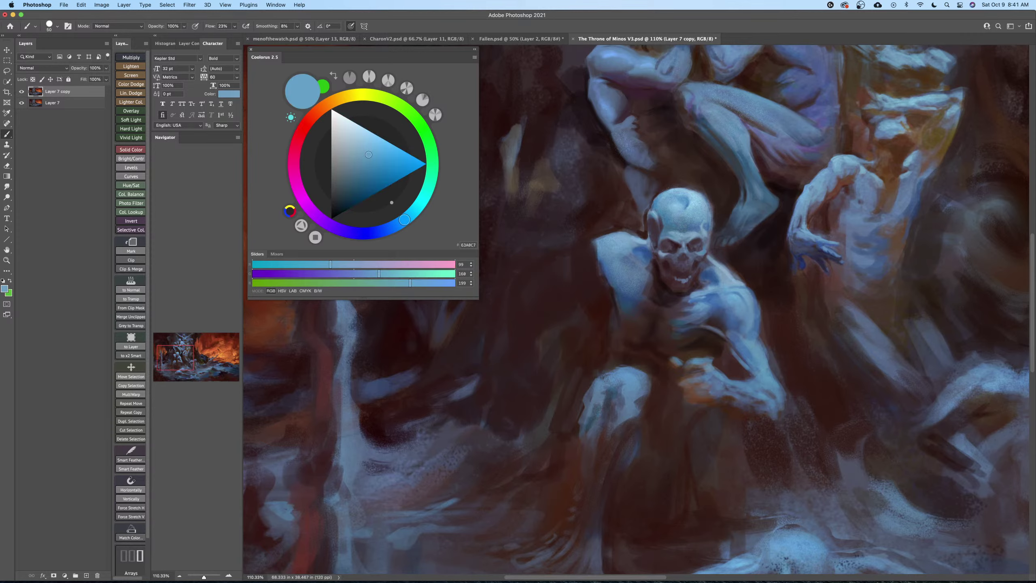
{"action": "key", "text": "super+Tab"}
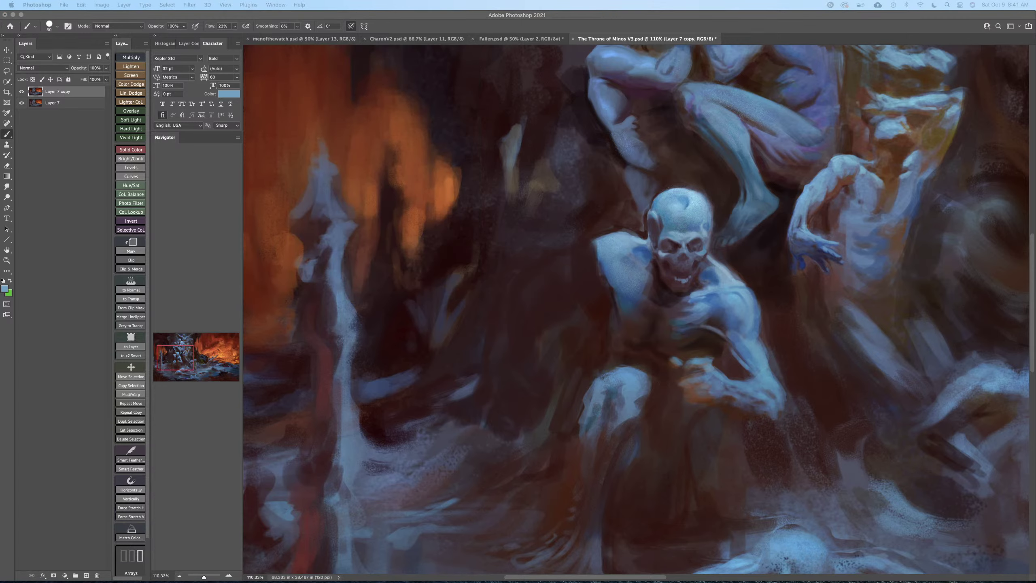
{"action": "left_click", "coordinate": [607, 338]}
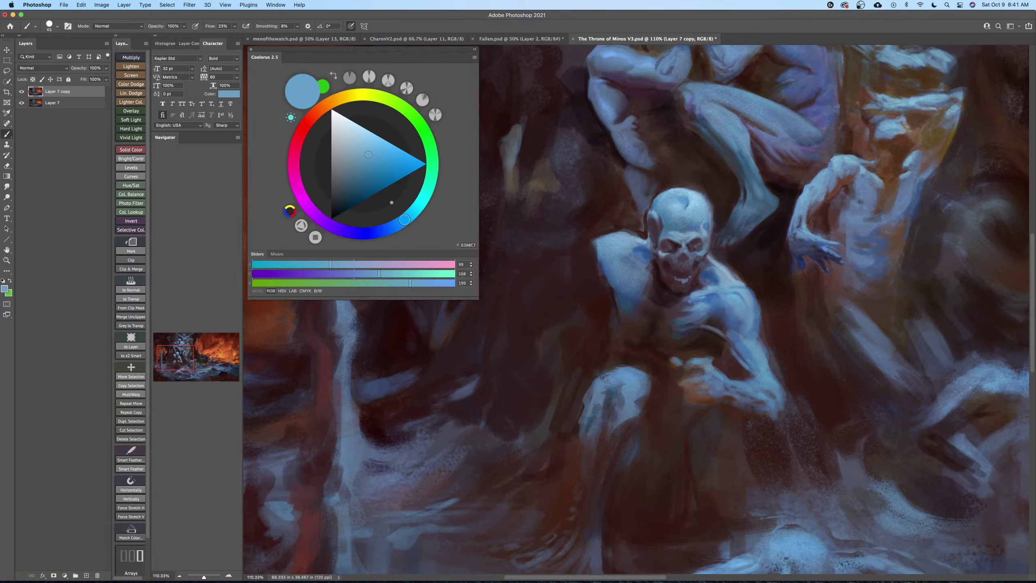
{"action": "left_click", "coordinate": [593, 244], "text": "alt"}
{"action": "key", "text": "bracketright"}
{"action": "key", "text": "bracketright"}
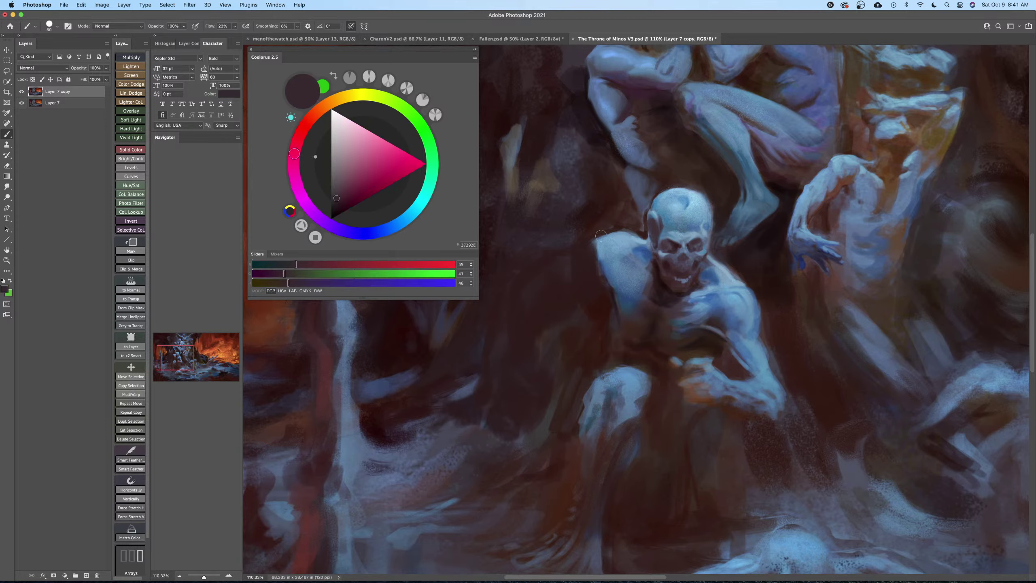
{"action": "mouse_move", "coordinate": [595, 237]}
{"action": "left_mouse_down"}
{"action": "mouse_move", "coordinate": [597, 268]}
{"action": "mouse_move", "coordinate": [625, 230]}
{"action": "mouse_move", "coordinate": [601, 239]}
{"action": "mouse_move", "coordinate": [622, 236]}
{"action": "left_mouse_up"}
Try shading the outer side of the armless shoulder with pure black, varying the brush size.
{"action": "left_click_drag", "start_coordinate": [339, 206], "coordinate": [330, 221]}
{"action": "key", "text": "bracketright"}
{"action": "key", "text": "bracketright"}
{"action": "key", "text": "bracketright"}
{"action": "key", "text": "bracketright"}
{"action": "key", "text": "bracketright"}
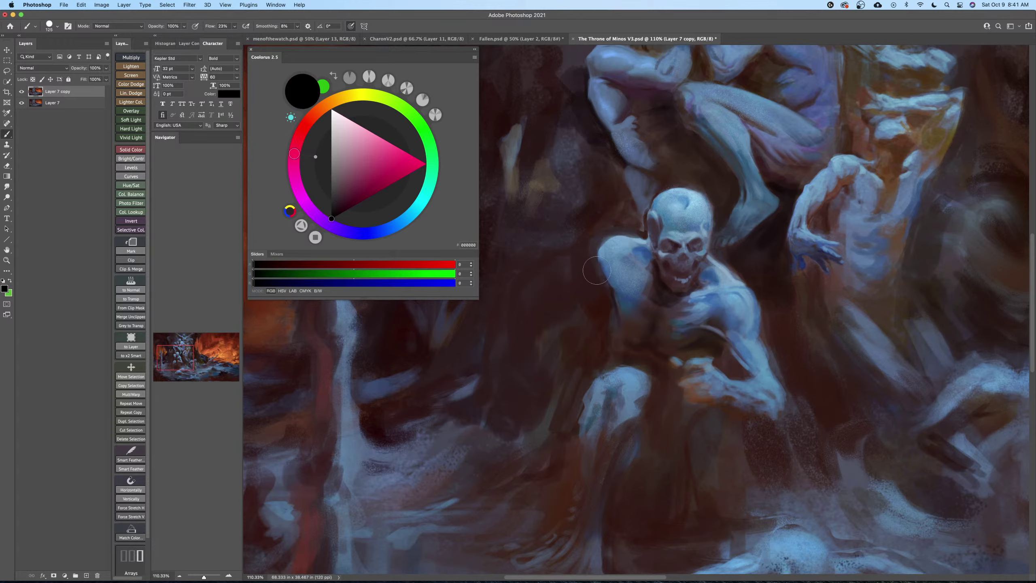
{"action": "mouse_move", "coordinate": [598, 269]}
{"action": "left_mouse_down"}
{"action": "mouse_move", "coordinate": [591, 282]}
{"action": "mouse_move", "coordinate": [593, 268]}
{"action": "mouse_move", "coordinate": [604, 289]}
{"action": "left_mouse_up"}
{"action": "key", "text": "bracketleft"}
{"action": "key", "text": "bracketleft"}
{"action": "key", "text": "bracketleft"}
{"action": "key", "text": "bracketleft"}
{"action": "key", "text": "bracketleft"}
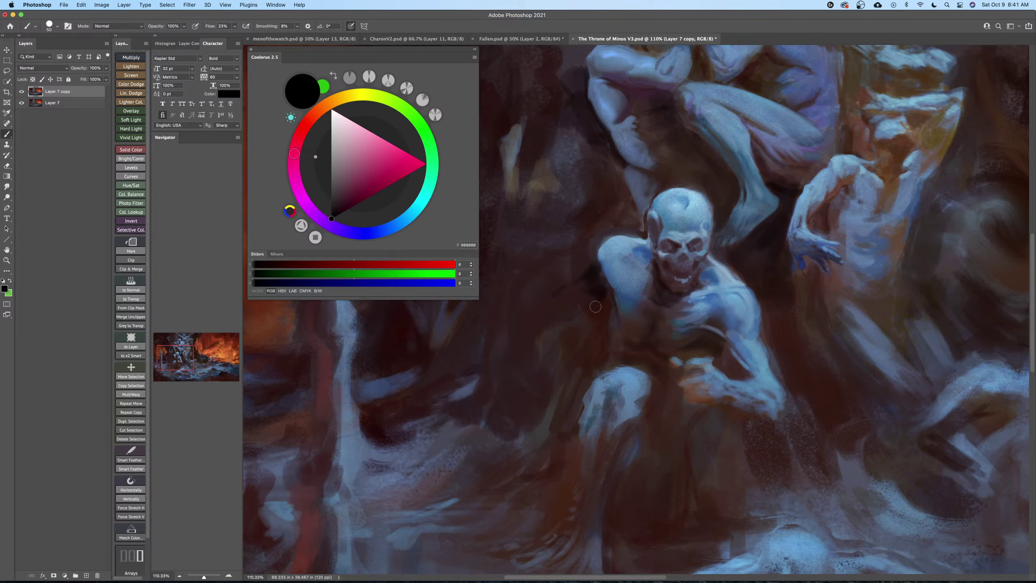
{"action": "key", "text": "bracketleft"}
{"action": "key", "text": "bracketright"}
Sample a near-black from beside the shoulder and try sketching the outline of a new outstretched arm.
{"action": "left_click", "coordinate": [584, 263], "text": "alt"}
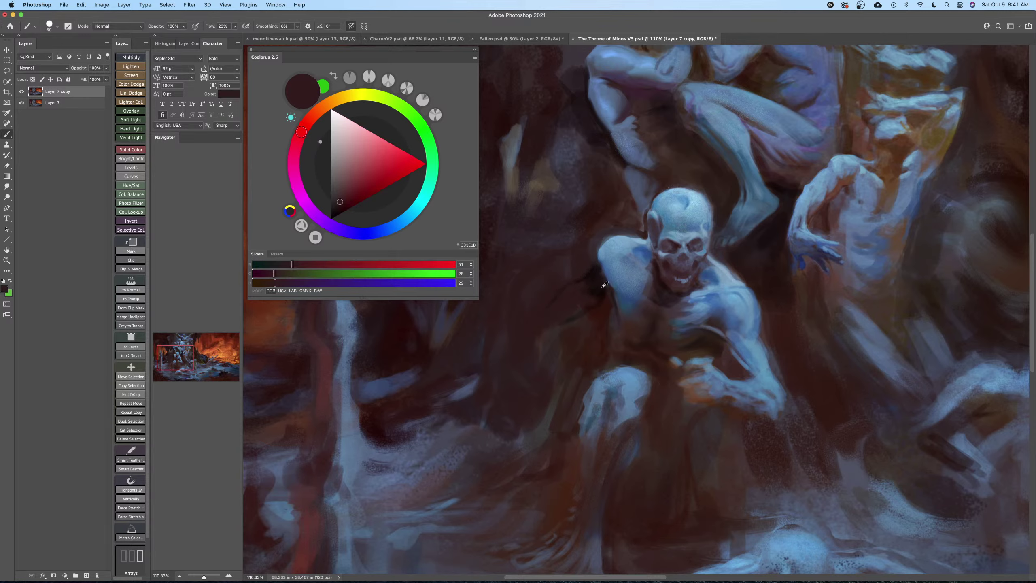
{"action": "left_click", "coordinate": [602, 300], "text": "alt"}
{"action": "key", "text": "bracketleft"}
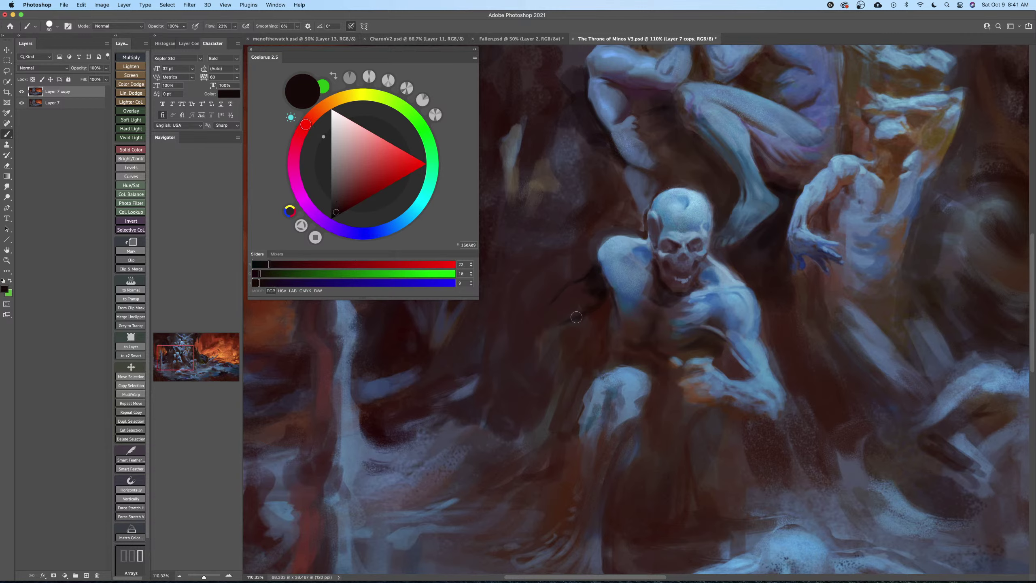
{"action": "mouse_move", "coordinate": [565, 290]}
{"action": "left_mouse_down"}
{"action": "mouse_move", "coordinate": [527, 328]}
{"action": "mouse_move", "coordinate": [563, 305]}
{"action": "mouse_move", "coordinate": [569, 324]}
{"action": "mouse_move", "coordinate": [531, 326]}
{"action": "left_mouse_up"}
{"action": "key", "text": "bracketright"}
{"action": "mouse_move", "coordinate": [538, 322]}
{"action": "left_mouse_down"}
{"action": "mouse_move", "coordinate": [579, 330]}
{"action": "mouse_move", "coordinate": [581, 366]}
{"action": "mouse_move", "coordinate": [590, 348]}
{"action": "mouse_move", "coordinate": [595, 381]}
{"action": "mouse_move", "coordinate": [593, 349]}
{"action": "mouse_move", "coordinate": [579, 341]}
{"action": "mouse_move", "coordinate": [570, 357]}
{"action": "mouse_move", "coordinate": [537, 350]}
{"action": "left_mouse_up"}
{"action": "key", "text": "bracketleft"}
{"action": "key", "text": "bracketleft"}
{"action": "key", "text": "bracketleft"}
{"action": "key", "text": "bracketright"}
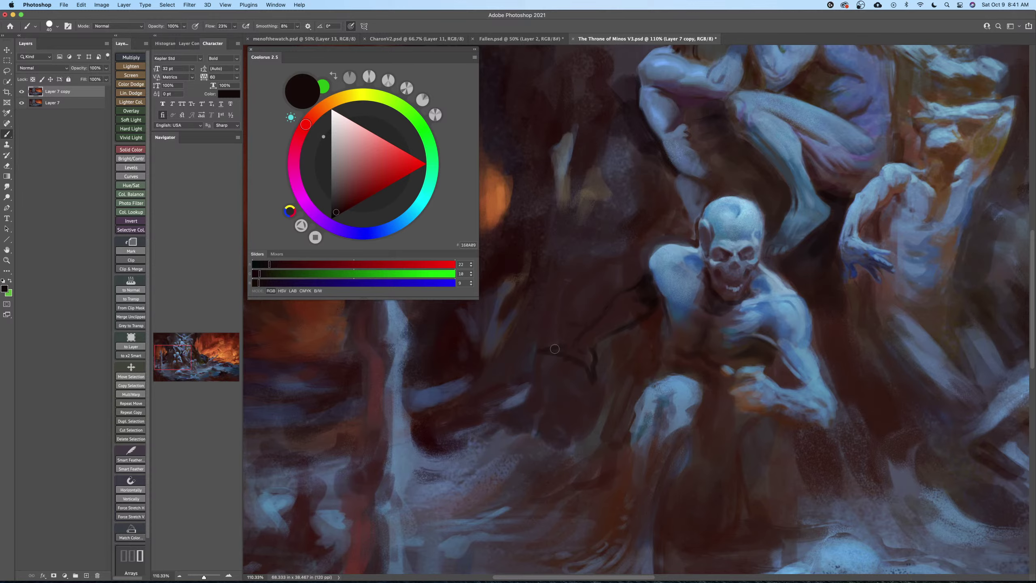
Try adding the new arm's hand and filling the arm with near-black using a larger brush.
{"action": "mouse_move", "coordinate": [563, 337]}
{"action": "left_mouse_down"}
{"action": "mouse_move", "coordinate": [551, 330]}
{"action": "mouse_move", "coordinate": [572, 336]}
{"action": "mouse_move", "coordinate": [569, 346]}
{"action": "left_mouse_up"}
{"action": "mouse_move", "coordinate": [633, 326]}
{"action": "left_mouse_down"}
{"action": "mouse_move", "coordinate": [615, 333]}
{"action": "mouse_move", "coordinate": [599, 311]}
{"action": "mouse_move", "coordinate": [589, 340]}
{"action": "mouse_move", "coordinate": [557, 333]}
{"action": "mouse_move", "coordinate": [589, 310]}
{"action": "left_mouse_up"}
{"action": "key", "text": "]"}
{"action": "key", "text": "]"}
{"action": "key", "text": "]"}
{"action": "key", "text": "]"}
{"action": "key", "text": "]"}
{"action": "key", "text": "]"}
{"action": "key", "text": "]"}
{"action": "key", "text": "]"}
{"action": "key", "text": "]"}
Undo the sketched arm and the dark strokes beside the skull figure's shoulder.
{"action": "key", "text": "e"}
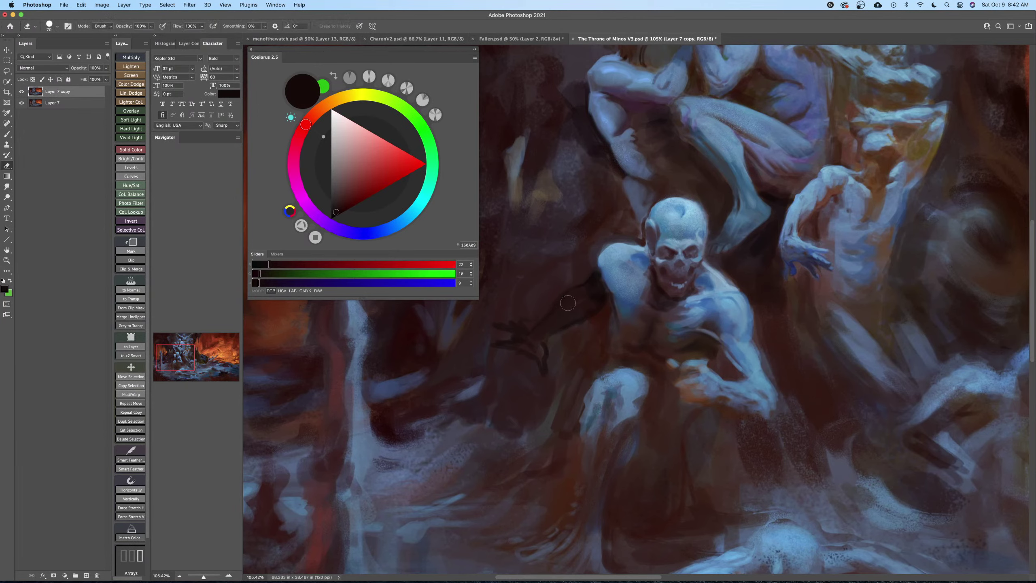
{"action": "key", "text": "super+z"}
{"action": "key", "text": "super+z"}
{"action": "key", "text": "super+z"}
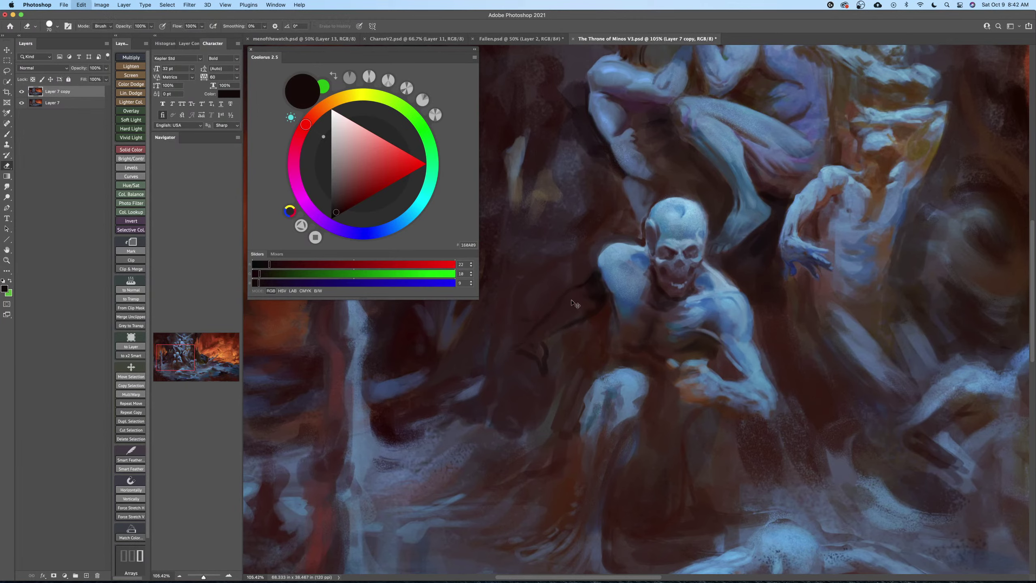
{"action": "key", "text": "super+z"}
{"action": "key", "text": "super+z"}
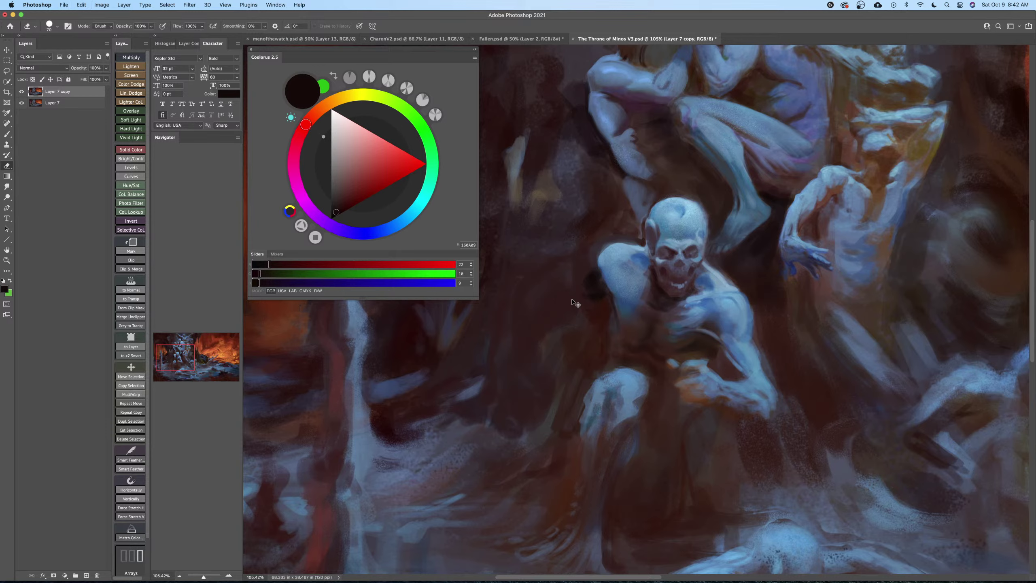
{"action": "key", "text": "super+z"}
{"action": "key", "text": "super+z"}
Add a new empty layer above Layer 7 copy and switch back to the Brush tool.
{"action": "key", "text": "super+shift+alt+n"}
{"action": "key", "text": "b"}
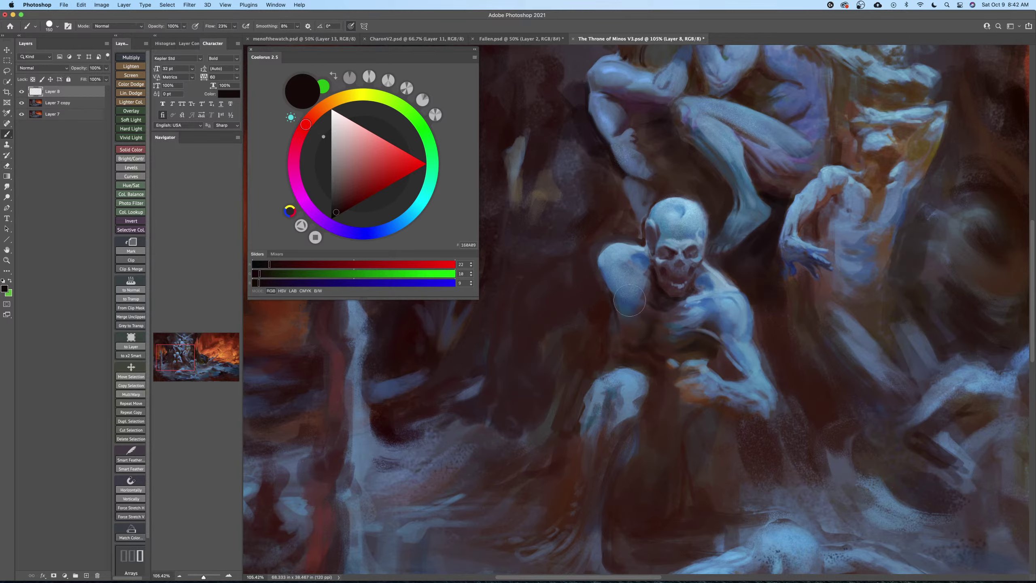
Pick a near-black and sketch the skull figure's outstretched arm and hand with a small brush on Layer 8.
{"action": "left_click", "coordinate": [334, 212]}
{"action": "key", "text": "bracketleft"}
{"action": "key", "text": "bracketleft"}
{"action": "key", "text": "bracketleft"}
{"action": "key", "text": "bracketleft"}
{"action": "key", "text": "bracketleft"}
{"action": "key", "text": "bracketleft"}
{"action": "key", "text": "bracketright"}
{"action": "mouse_move", "coordinate": [508, 343]}
{"action": "left_mouse_down"}
{"action": "mouse_move", "coordinate": [503, 326]}
{"action": "mouse_move", "coordinate": [524, 322]}
{"action": "mouse_move", "coordinate": [504, 327]}
{"action": "left_mouse_up"}
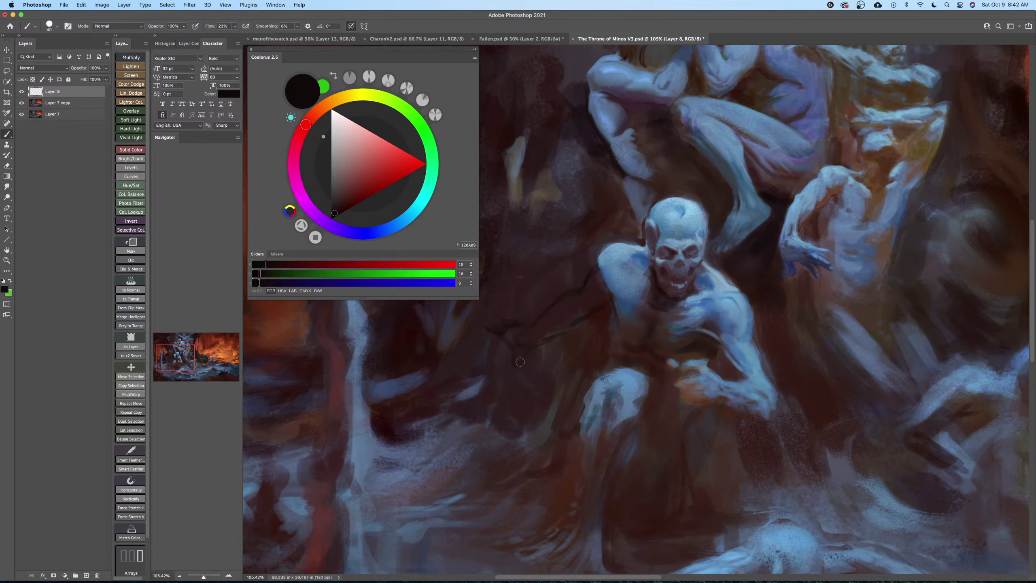
Enlarge the brush, darken the sketched arm up to the skull figure's shoulder and save the document.
{"action": "key", "text": "bracketright"}
{"action": "key", "text": "bracketright"}
{"action": "key", "text": "bracketright"}
{"action": "key", "text": "bracketright"}
{"action": "key", "text": "bracketright"}
{"action": "key", "text": "bracketleft"}
{"action": "key", "text": "bracketleft"}
{"action": "key", "text": "bracketright"}
{"action": "key", "text": "bracketright"}
{"action": "key", "text": "bracketright"}
{"action": "key", "text": "bracketright"}
{"action": "key", "text": "bracketright"}
{"action": "left_click_drag", "start_coordinate": [595, 314], "coordinate": [620, 311]}
{"action": "key", "text": "super+s"}
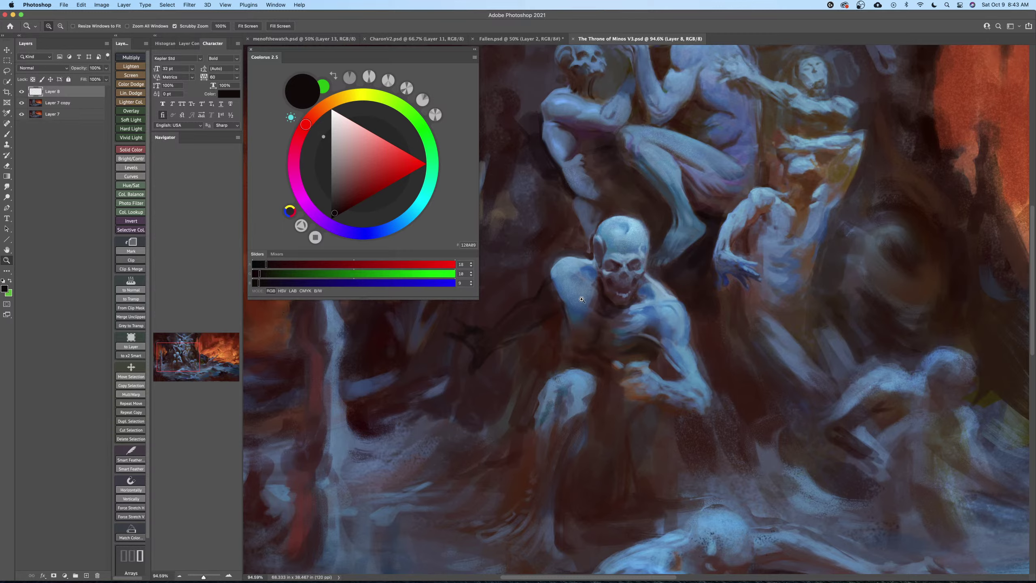
Sample light blues from the skull figure's arm and head and refine the lighting on the skull's forehead and temple.
{"action": "mouse_move", "coordinate": [606, 318]}
{"action": "left_mouse_down"}
{"action": "mouse_move", "coordinate": [619, 314]}
{"action": "mouse_move", "coordinate": [651, 332]}
{"action": "left_mouse_up"}
{"action": "key", "text": "b"}
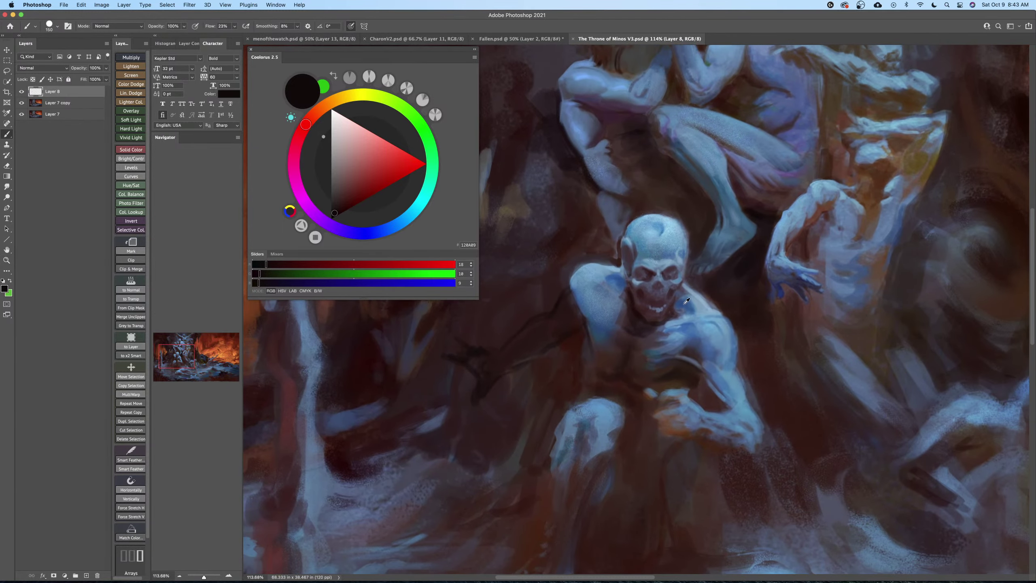
{"action": "left_click", "coordinate": [715, 331], "text": "alt"}
{"action": "key", "text": "bracketleft"}
{"action": "key", "text": "bracketleft"}
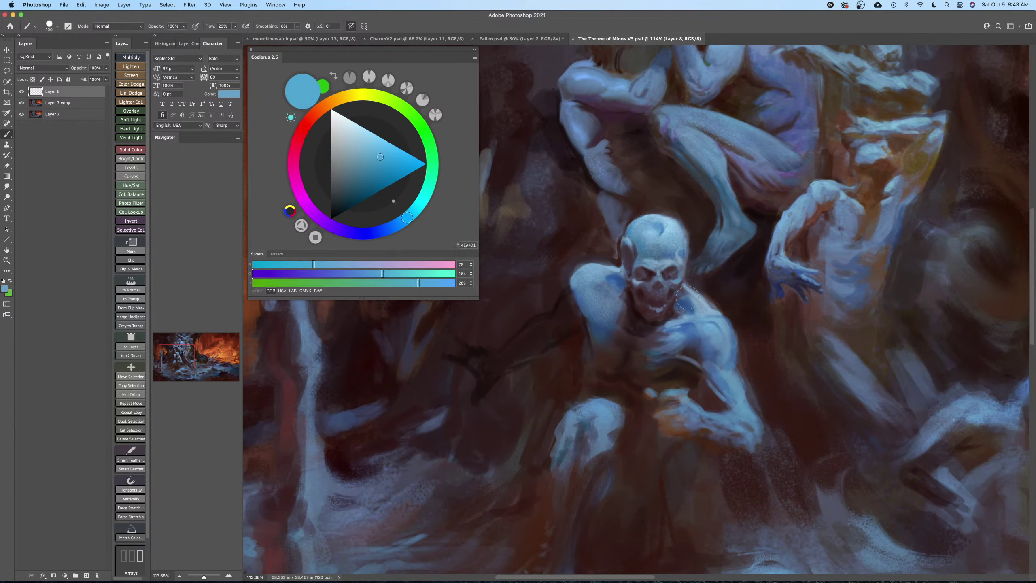
{"action": "left_click", "coordinate": [656, 243], "text": "alt"}
{"action": "key", "text": "bracketright"}
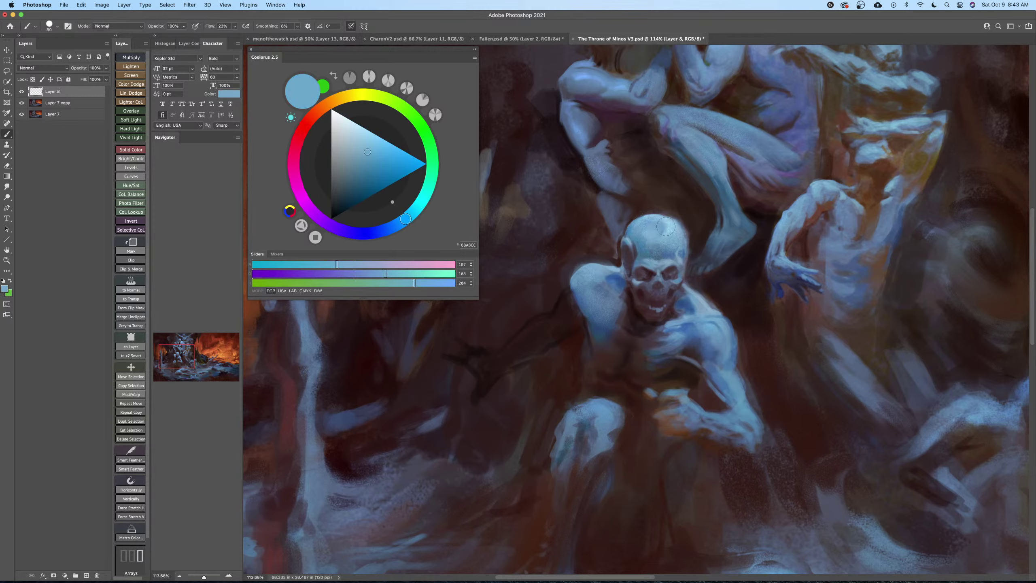
{"action": "left_click", "coordinate": [693, 294], "text": "alt"}
{"action": "key", "text": "bracketleft"}
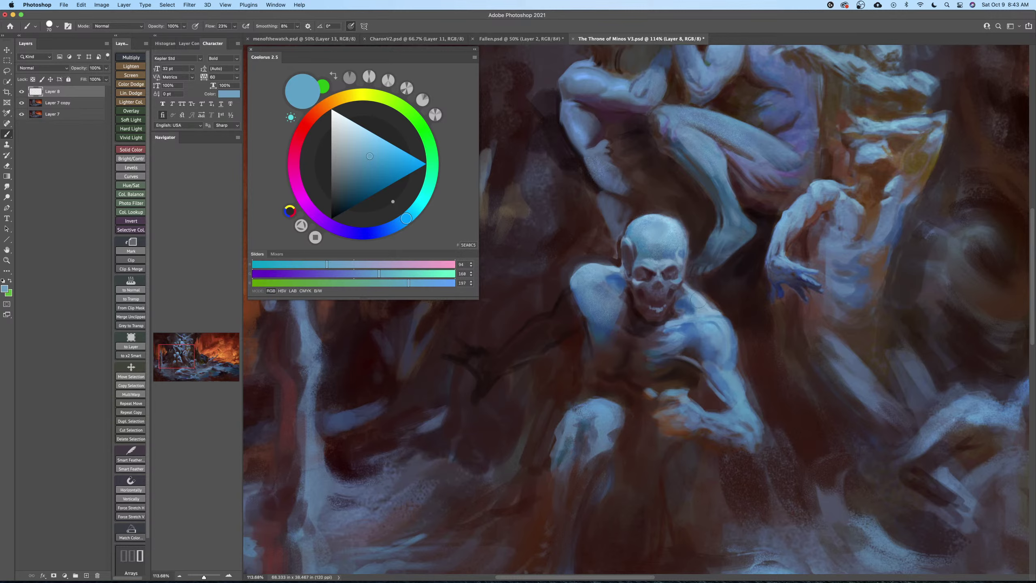
Sample blues from the skull figure's shoulder, darken them to navy and paint the shadowed hollow on the shoulder.
{"action": "left_click", "coordinate": [606, 269], "text": "alt"}
{"action": "left_click", "coordinate": [612, 281], "text": "alt"}
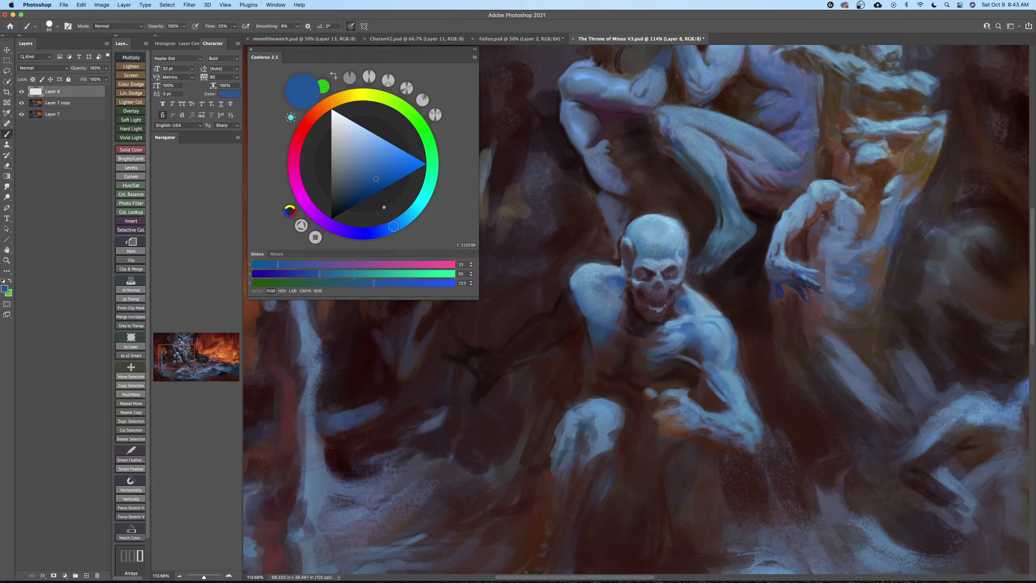
{"action": "left_click", "coordinate": [609, 267], "text": "alt"}
{"action": "key", "text": "bracketright"}
{"action": "left_click", "coordinate": [619, 272], "text": "alt"}
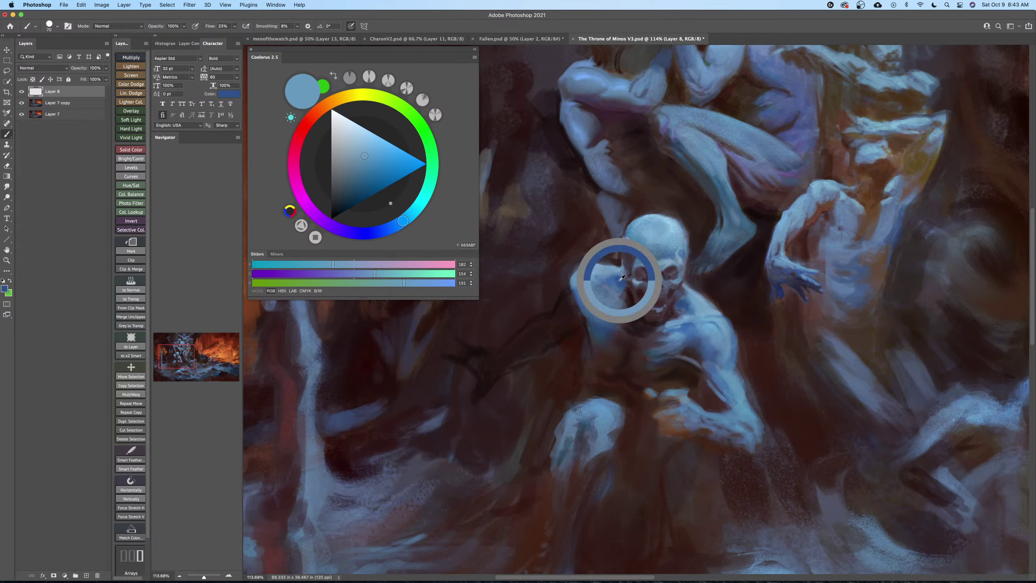
{"action": "key", "text": "bracketleft"}
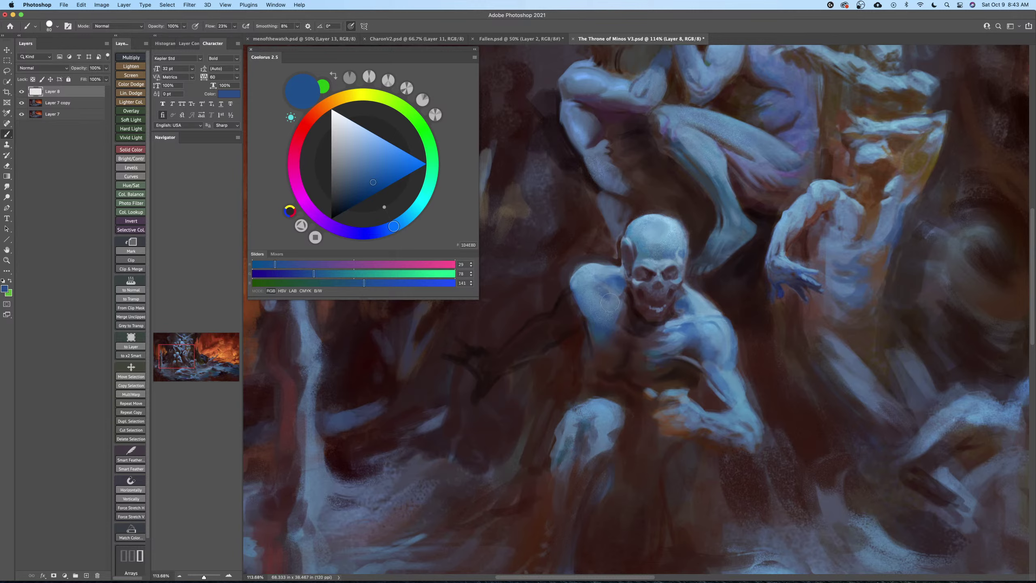
{"action": "left_click", "coordinate": [350, 203]}
{"action": "key", "text": "bracketleft"}
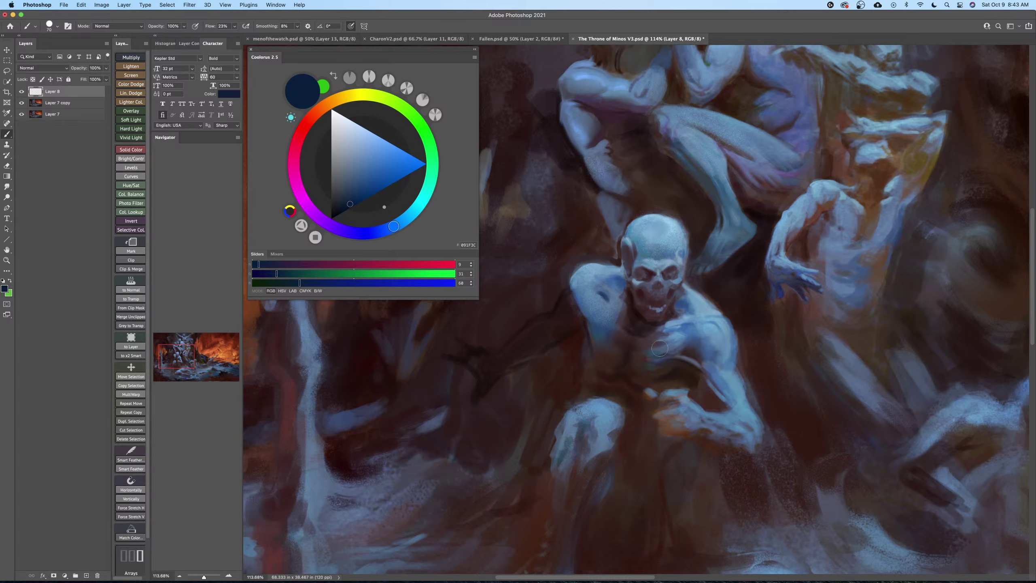
Pick a darker navy and fill in the outstretched arm's dark shape with a larger brush.
{"action": "scroll", "coordinate": [652, 368], "scroll_direction": "down", "scroll_amount": 2}
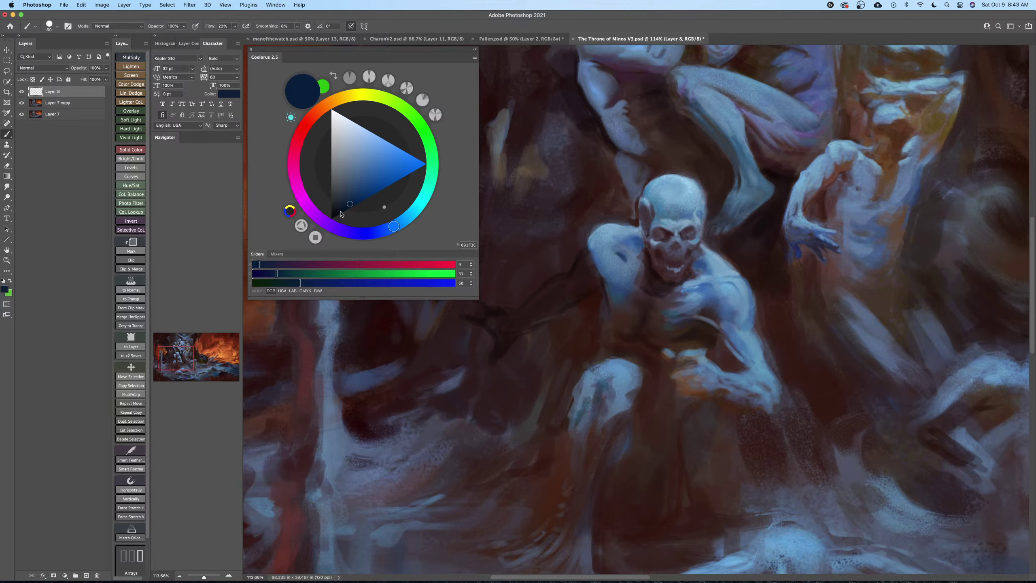
{"action": "left_click", "coordinate": [342, 211]}
{"action": "key", "text": "bracketright"}
{"action": "key", "text": "bracketright"}
{"action": "key", "text": "bracketright"}
{"action": "key", "text": "bracketright"}
{"action": "key", "text": "bracketright"}
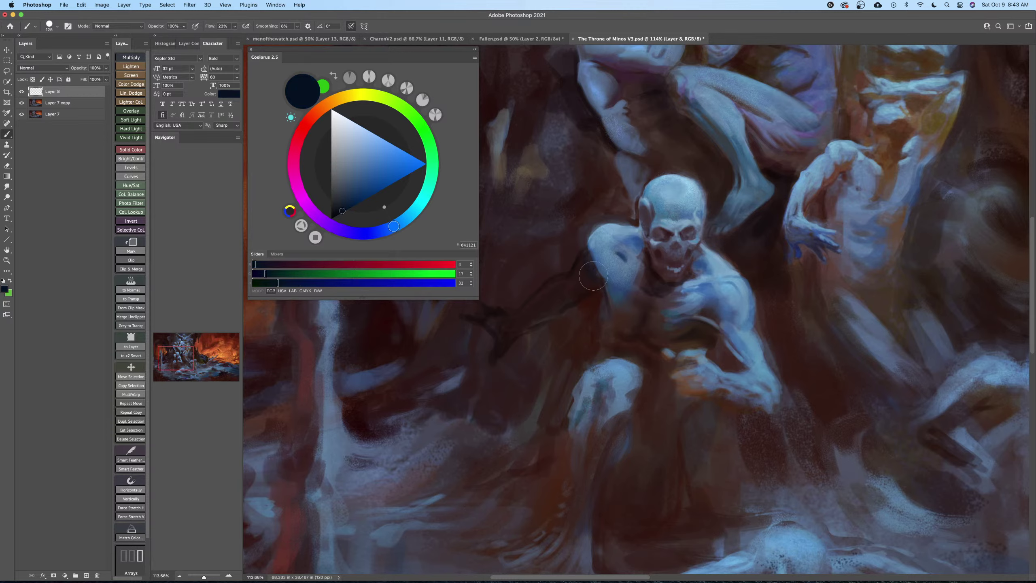
{"action": "mouse_move", "coordinate": [593, 275]}
{"action": "left_mouse_down"}
{"action": "mouse_move", "coordinate": [507, 333]}
{"action": "mouse_move", "coordinate": [565, 294]}
{"action": "mouse_move", "coordinate": [543, 295]}
{"action": "mouse_move", "coordinate": [525, 324]}
{"action": "left_mouse_up"}
Paint a dark navy contour and shadow along the inner side of the skull figure's raised lower leg.
{"action": "key", "text": "z"}
{"action": "left_click_drag", "start_coordinate": [592, 298], "coordinate": [581, 299]}
{"action": "left_click_drag", "start_coordinate": [594, 320], "coordinate": [588, 290]}
{"action": "mouse_move", "coordinate": [600, 402]}
{"action": "left_mouse_down"}
{"action": "mouse_move", "coordinate": [595, 359]}
{"action": "mouse_move", "coordinate": [608, 354]}
{"action": "left_mouse_up"}
{"action": "key", "text": "b"}
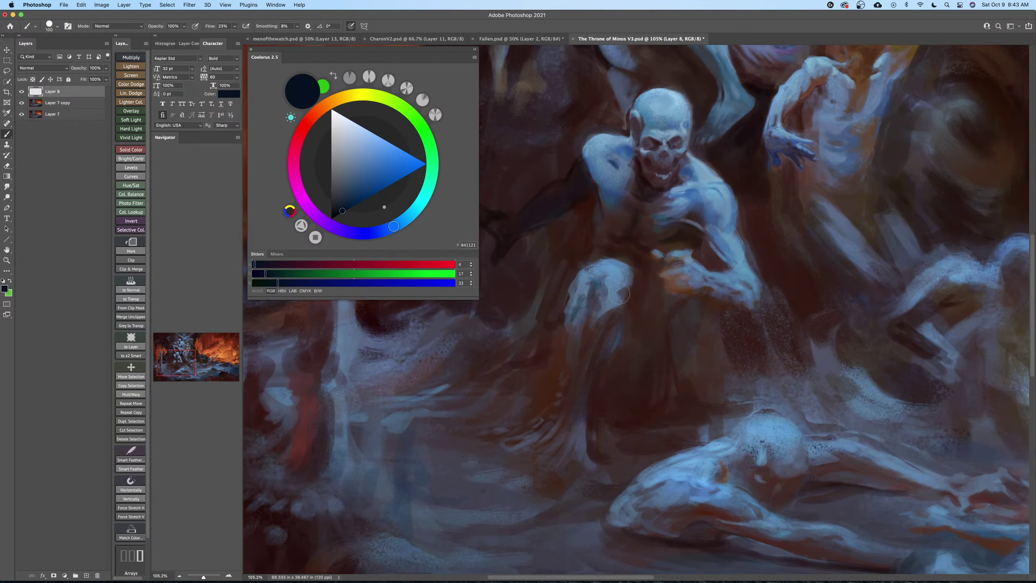
{"action": "key", "text": "bracketleft"}
{"action": "key", "text": "bracketleft"}
{"action": "key", "text": "bracketleft"}
{"action": "key", "text": "bracketleft"}
{"action": "key", "text": "bracketleft"}
{"action": "key", "text": "bracketleft"}
{"action": "key", "text": "bracketleft"}
{"action": "key", "text": "bracketleft"}
{"action": "key", "text": "bracketright"}
{"action": "key", "text": "bracketright"}
{"action": "key", "text": "bracketright"}
{"action": "left_click_drag", "start_coordinate": [603, 352], "coordinate": [585, 411]}
{"action": "key", "text": "bracketright"}
{"action": "key", "text": "bracketright"}
{"action": "key", "text": "bracketright"}
{"action": "key", "text": "bracketright"}
{"action": "scroll", "coordinate": [591, 339], "scroll_direction": "up", "scroll_amount": 1}
{"action": "key", "text": "bracketleft"}
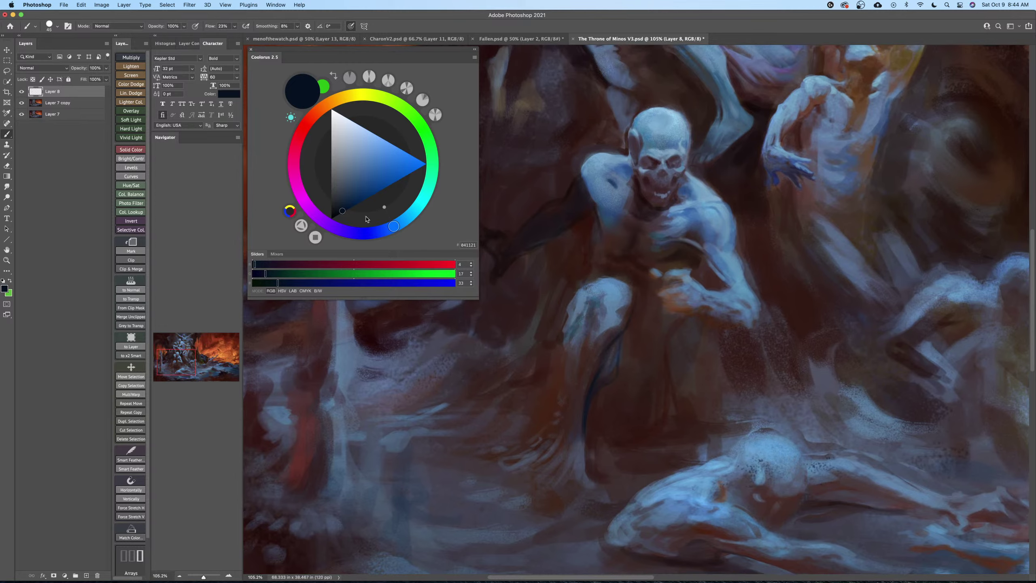
Darken the colour to near-black and outline the outer side of the lower leg from the ankle to the knee.
{"action": "left_click", "coordinate": [337, 212]}
{"action": "left_click_drag", "start_coordinate": [338, 214], "coordinate": [334, 217]}
{"action": "scroll", "coordinate": [617, 346], "scroll_direction": "up", "scroll_amount": 1}
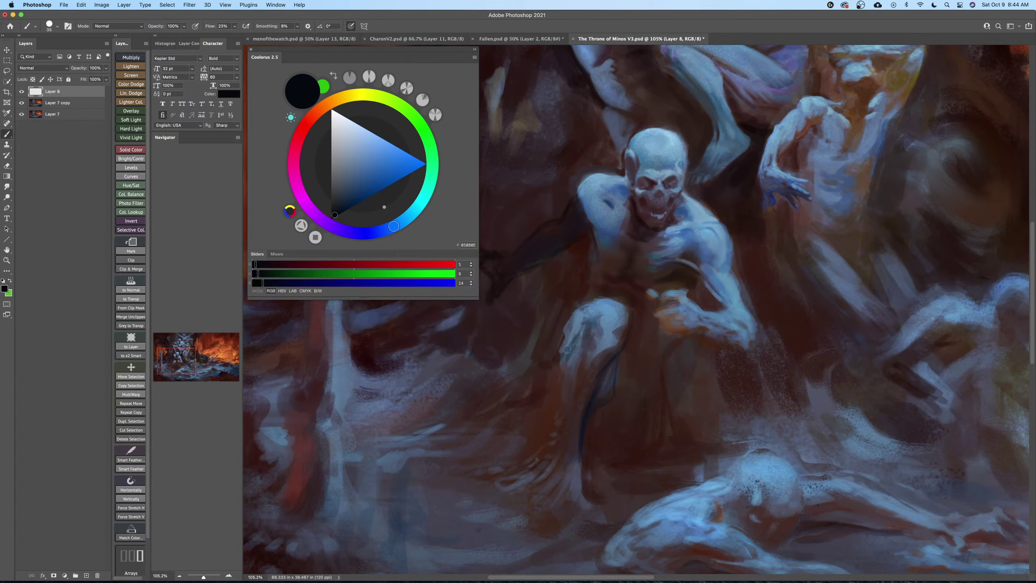
{"action": "mouse_move", "coordinate": [557, 446]}
{"action": "left_mouse_down"}
{"action": "mouse_move", "coordinate": [539, 480]}
{"action": "mouse_move", "coordinate": [563, 361]}
{"action": "mouse_move", "coordinate": [568, 350]}
{"action": "mouse_move", "coordinate": [555, 402]}
{"action": "mouse_move", "coordinate": [596, 314]}
{"action": "left_mouse_up"}
{"action": "key", "text": "bracketright"}
{"action": "key", "text": "bracketright"}
{"action": "key", "text": "bracketright"}
{"action": "key", "text": "bracketleft"}
{"action": "key", "text": "bracketleft"}
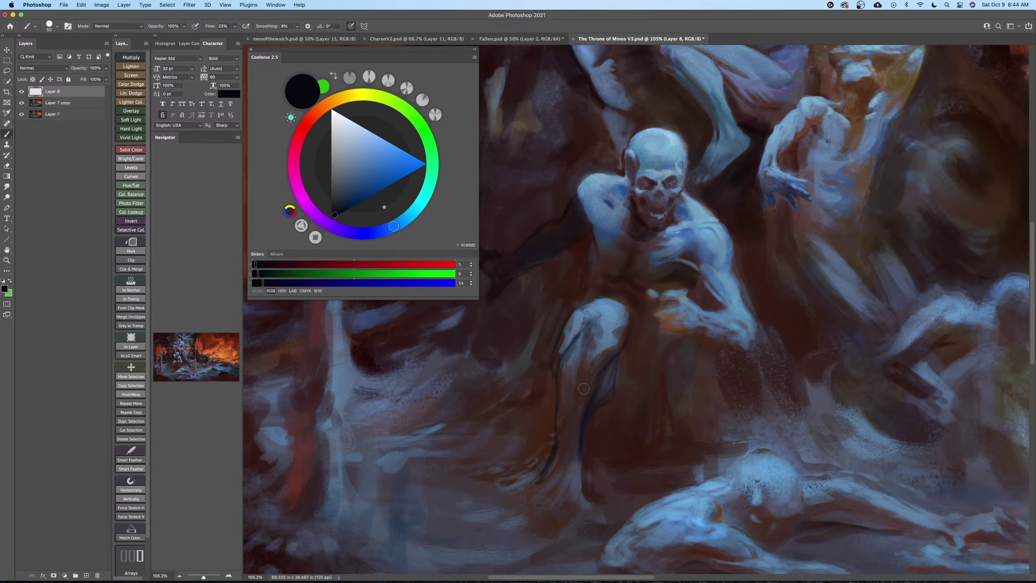
Sample blues from the skull figure's raised knee and work them into the lower leg.
{"action": "left_click", "coordinate": [579, 324], "text": "alt"}
{"action": "key", "text": "bracketright"}
{"action": "key", "text": "bracketright"}
{"action": "key", "text": "bracketright"}
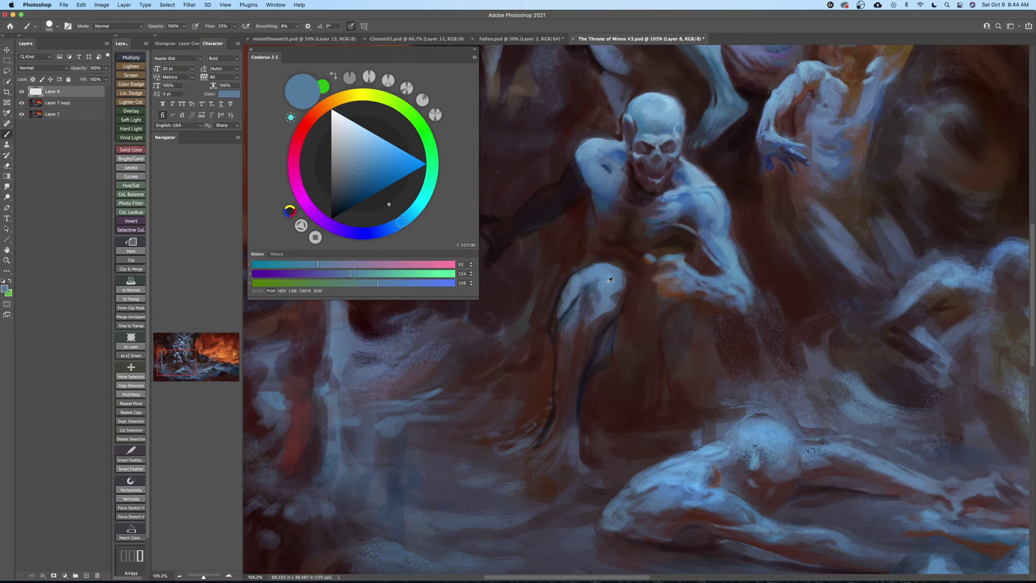
{"action": "left_click", "coordinate": [600, 320], "text": "alt"}
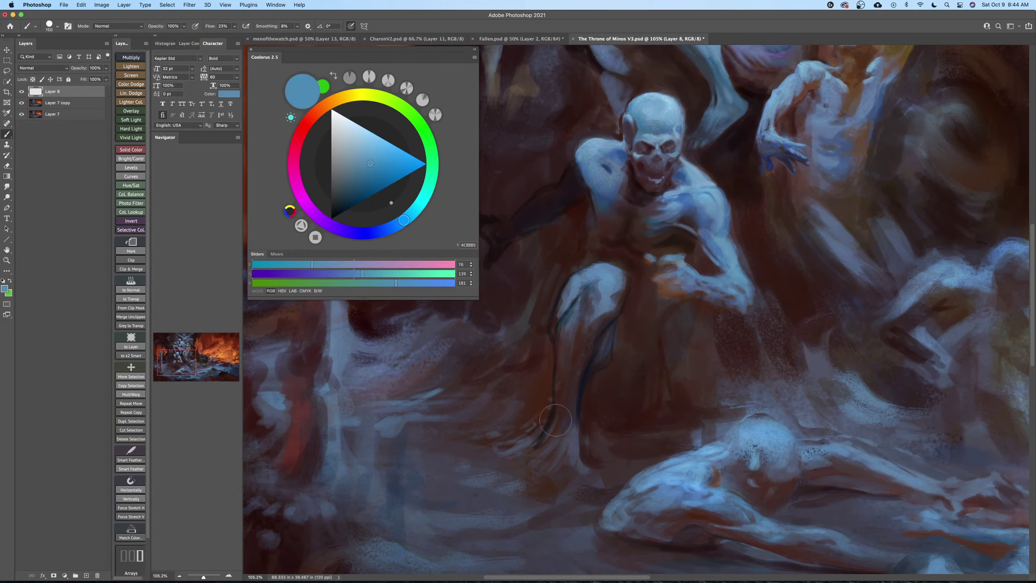
{"action": "key", "text": "bracketleft"}
{"action": "key", "text": "bracketleft"}
{"action": "key", "text": "bracketleft"}
Flatten the brush tip, rotate it to 17° and paint the skull figure's foot and toes in blue.
{"action": "right_click", "coordinate": [585, 409]}
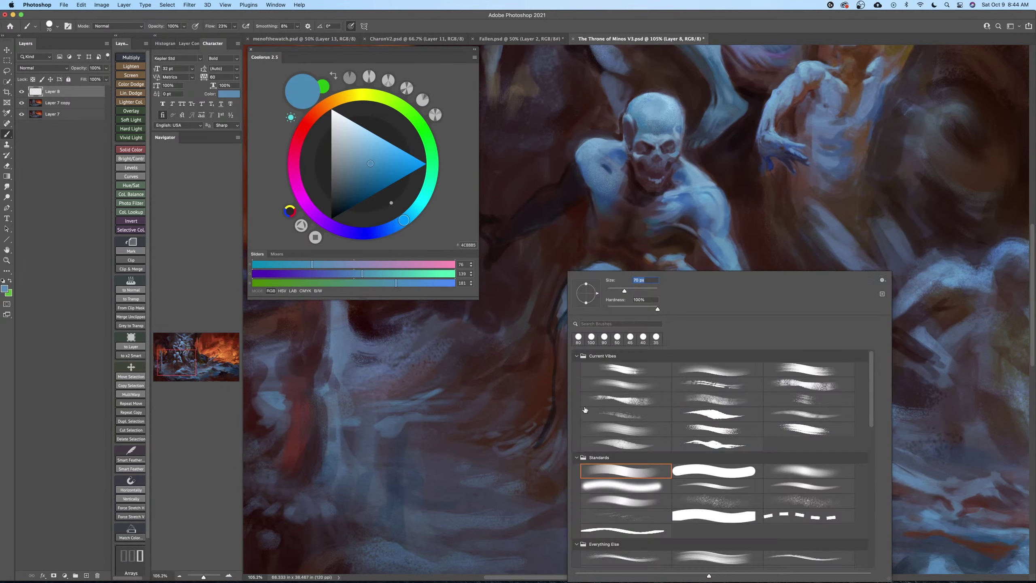
{"action": "left_click_drag", "start_coordinate": [586, 284], "coordinate": [595, 289]}
{"action": "key", "text": "Return"}
{"action": "key", "text": "bracketleft"}
{"action": "key", "text": "bracketright"}
{"action": "key", "text": "bracketright"}
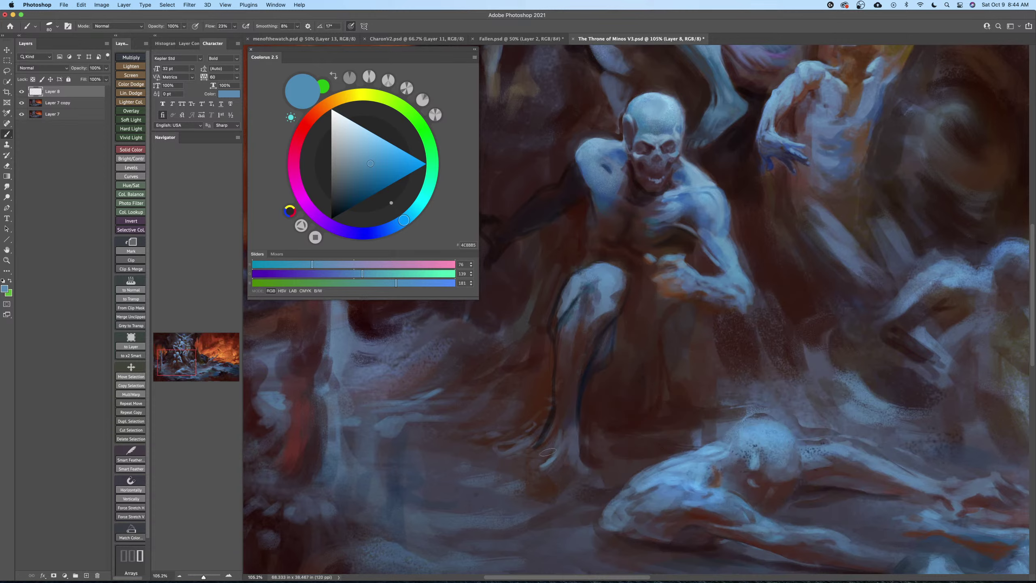
{"action": "mouse_move", "coordinate": [535, 457]}
{"action": "left_mouse_down"}
{"action": "mouse_move", "coordinate": [565, 414]}
{"action": "mouse_move", "coordinate": [564, 452]}
{"action": "mouse_move", "coordinate": [556, 455]}
{"action": "mouse_move", "coordinate": [576, 384]}
{"action": "mouse_move", "coordinate": [557, 440]}
{"action": "mouse_move", "coordinate": [538, 452]}
{"action": "mouse_move", "coordinate": [571, 389]}
{"action": "left_mouse_up"}
{"action": "key", "text": "bracketright"}
{"action": "key", "text": "bracketright"}
{"action": "key", "text": "bracketright"}
{"action": "key", "text": "bracketright"}
{"action": "key", "text": "bracketright"}
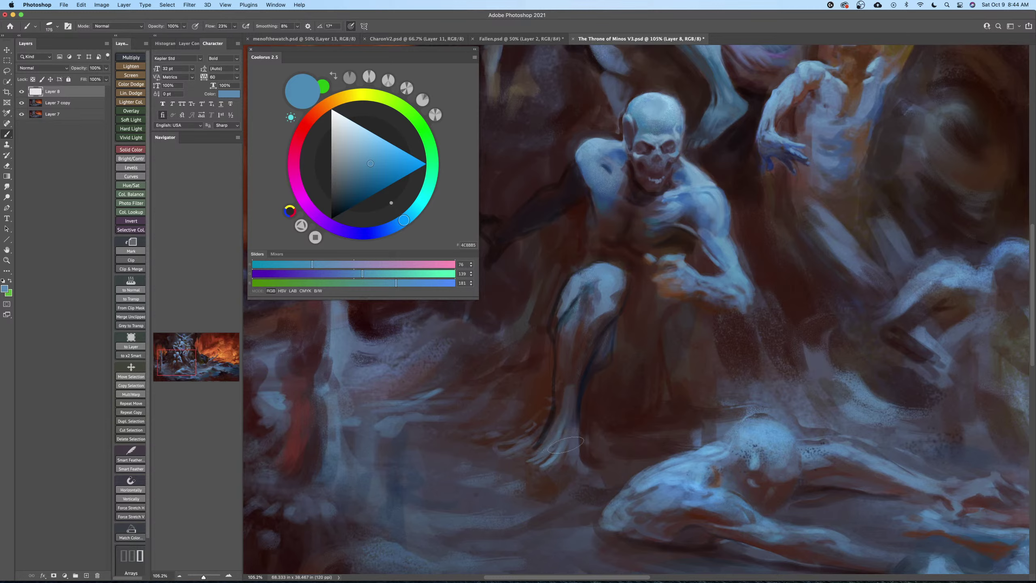
Sample a dark brown beside the leg, darken it to near-black and paint the shadow down the inner calf.
{"action": "left_click", "coordinate": [587, 382], "text": "alt"}
{"action": "key", "text": "bracketleft"}
{"action": "key", "text": "bracketleft"}
{"action": "left_click", "coordinate": [548, 324], "text": "alt"}
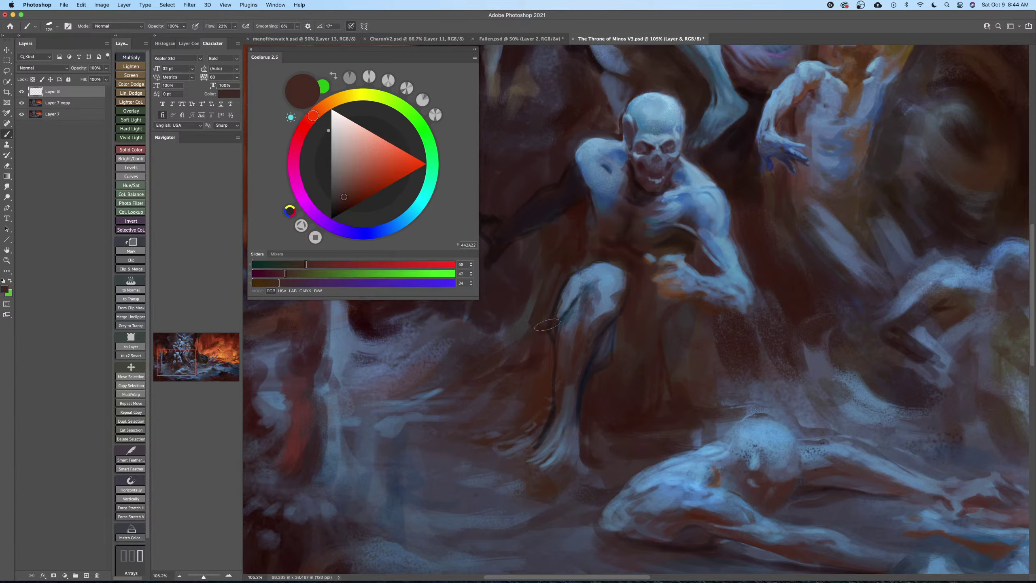
{"action": "left_click", "coordinate": [338, 212]}
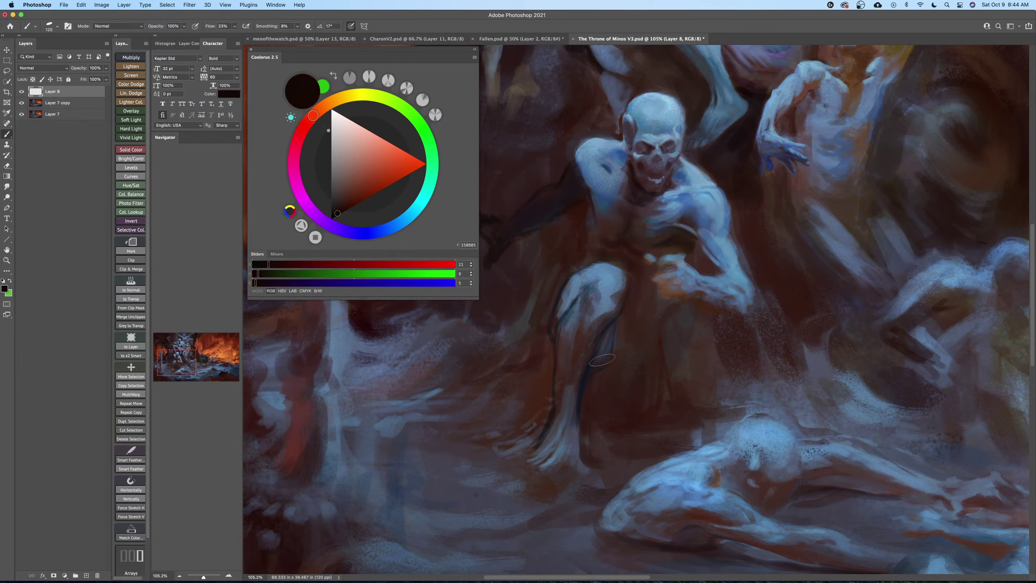
{"action": "key", "text": "bracketleft"}
{"action": "key", "text": "bracketleft"}
{"action": "key", "text": "bracketleft"}
{"action": "key", "text": "bracketleft"}
{"action": "key", "text": "bracketleft"}
{"action": "key", "text": "bracketright"}
{"action": "left_click_drag", "start_coordinate": [587, 353], "coordinate": [576, 397]}
Shade the shin and the underside of the knee with near-black strokes at varying brush sizes.
{"action": "key", "text": "bracketright"}
{"action": "key", "text": "bracketright"}
{"action": "key", "text": "bracketright"}
{"action": "key", "text": "bracketright"}
{"action": "key", "text": "bracketright"}
{"action": "key", "text": "bracketright"}
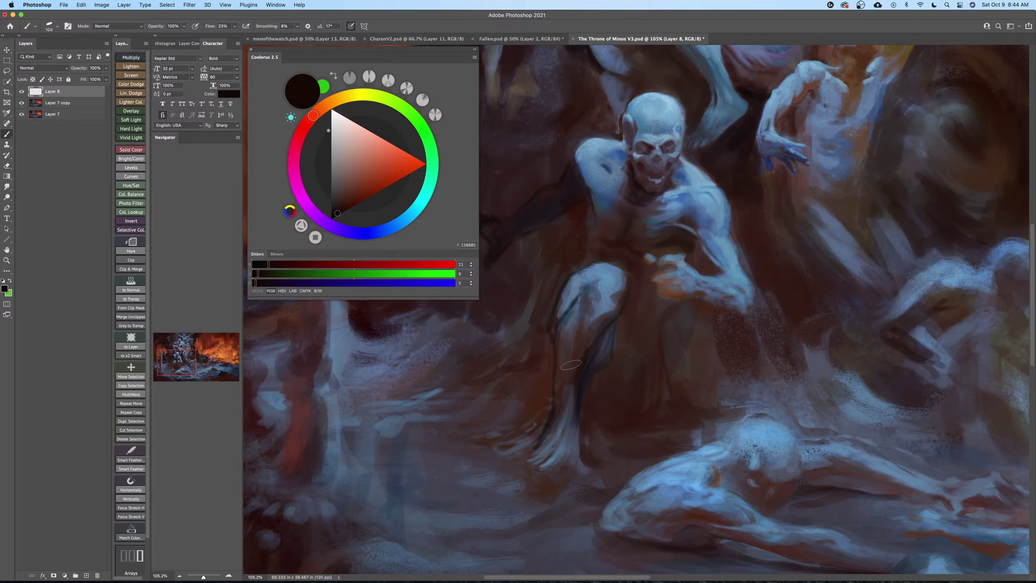
{"action": "left_click_drag", "start_coordinate": [598, 333], "coordinate": [577, 376]}
{"action": "key", "text": "bracketleft"}
{"action": "key", "text": "bracketleft"}
{"action": "left_click_drag", "start_coordinate": [570, 317], "coordinate": [562, 387]}
{"action": "key", "text": "bracketleft"}
{"action": "key", "text": "bracketright"}
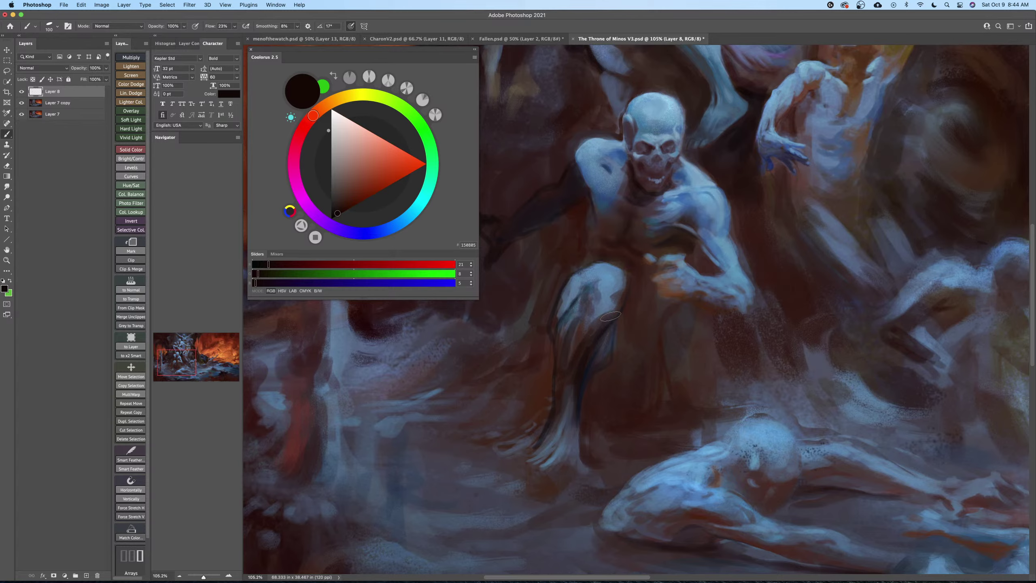
{"action": "left_click_drag", "start_coordinate": [612, 314], "coordinate": [618, 295]}
{"action": "left_click_drag", "start_coordinate": [606, 356], "coordinate": [582, 360]}
Reduce the brush size and sketch the outline of the skull figure's second leg below the bent arm.
{"action": "key", "text": "bracketleft"}
{"action": "key", "text": "bracketleft"}
{"action": "key", "text": "bracketleft"}
{"action": "key", "text": "bracketleft"}
{"action": "key", "text": "bracketleft"}
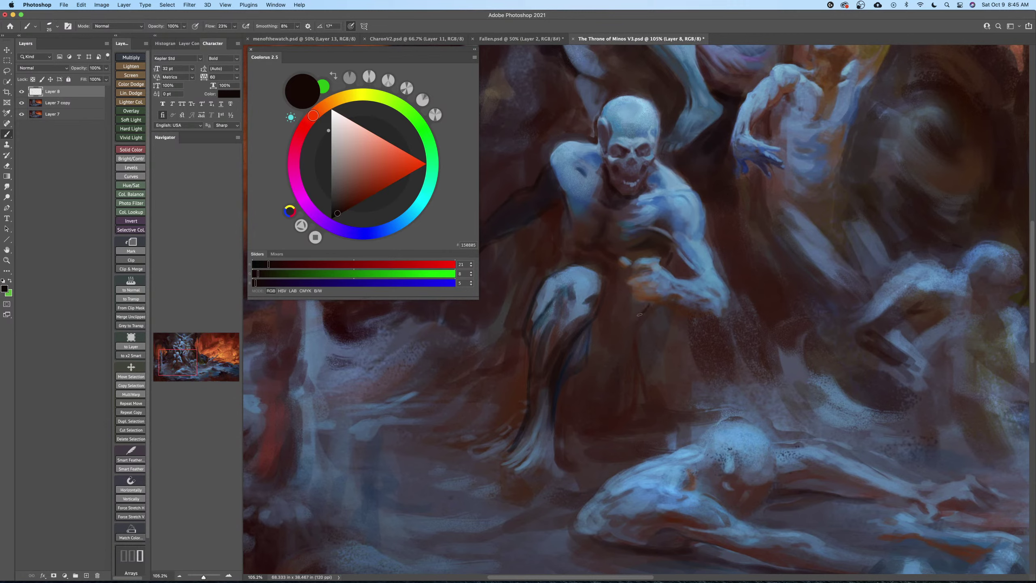
{"action": "left_click_drag", "start_coordinate": [644, 325], "coordinate": [645, 336]}
{"action": "left_click_drag", "start_coordinate": [643, 356], "coordinate": [622, 441]}
{"action": "left_click_drag", "start_coordinate": [598, 379], "coordinate": [624, 410]}
Move the Coolorus color panel away from the painting and zoom out to view the whole skull figure.
{"action": "key", "text": "z"}
{"action": "left_click_drag", "start_coordinate": [649, 358], "coordinate": [643, 358]}
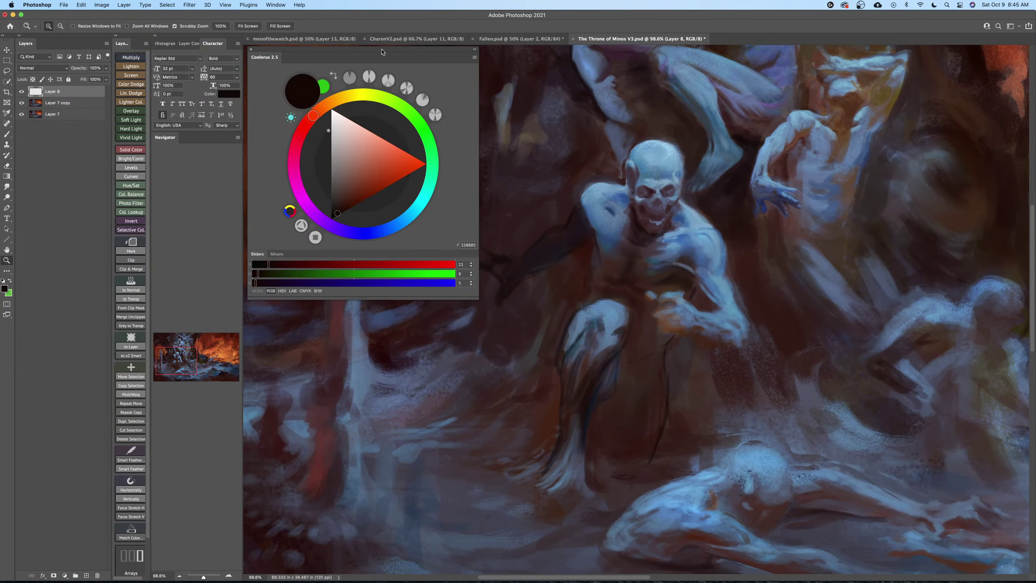
{"action": "left_click_drag", "start_coordinate": [382, 51], "coordinate": [291, 52]}
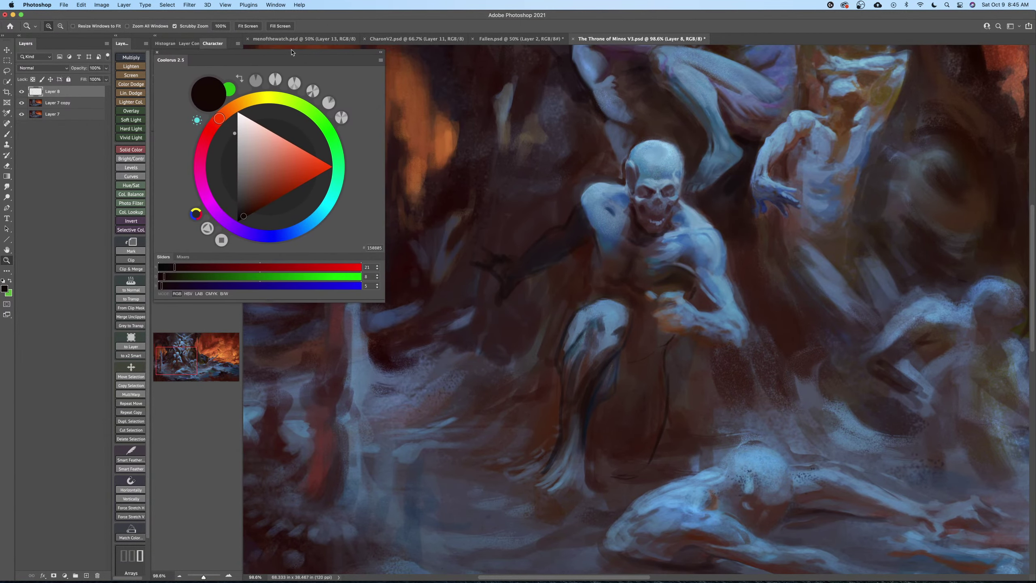
{"action": "scroll", "coordinate": [612, 368], "scroll_direction": "down", "scroll_amount": 3}
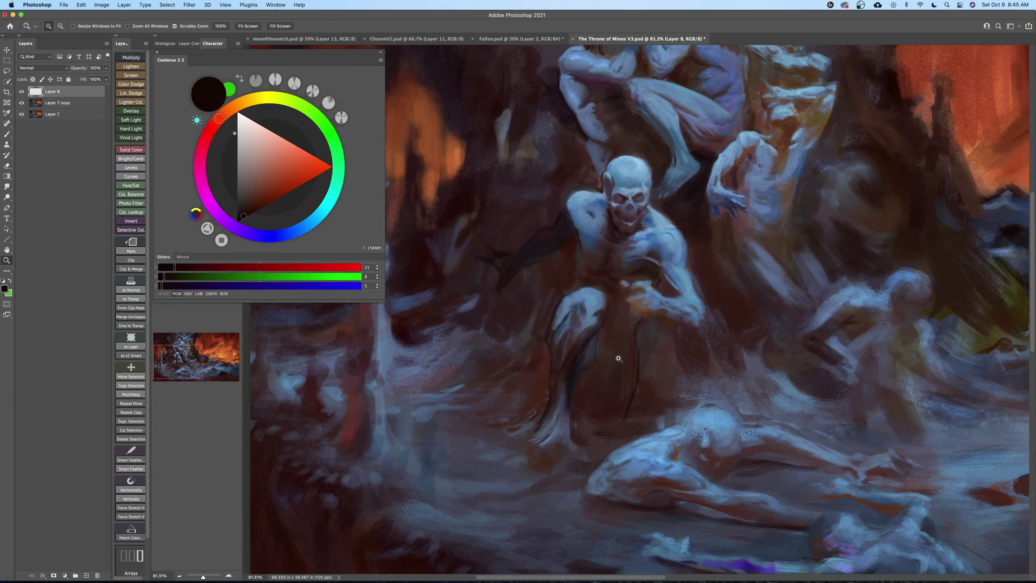
Undo the last stroke and paint dark shading across the crouching skeletal figure's torso beside the raised hand.
{"action": "key", "text": "super+z"}
{"action": "mouse_move", "coordinate": [625, 360]}
{"action": "left_mouse_down"}
{"action": "mouse_move", "coordinate": [622, 377]}
{"action": "mouse_move", "coordinate": [621, 359]}
{"action": "left_mouse_up"}
{"action": "key", "text": "b"}
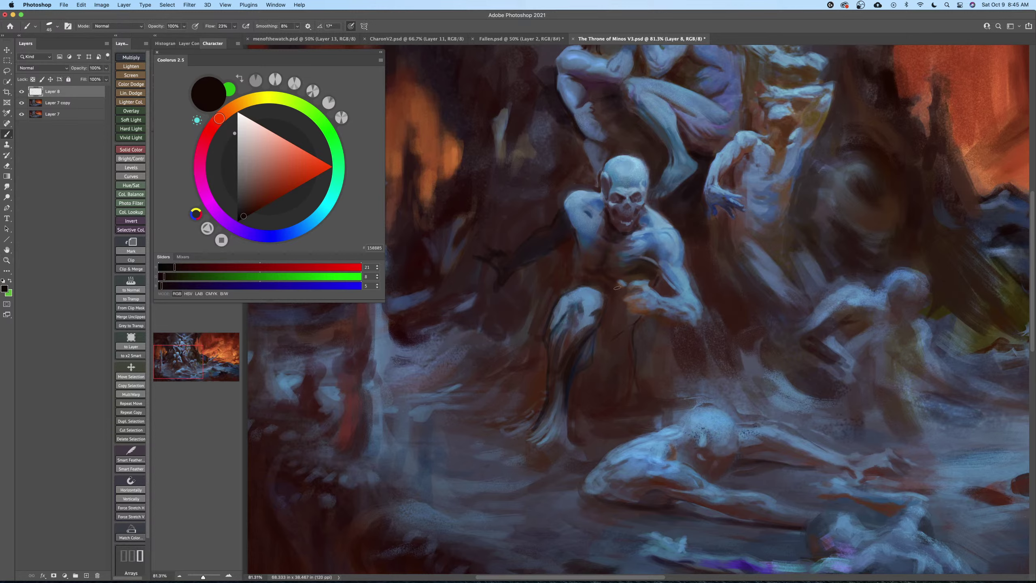
{"action": "key", "text": "bracketright"}
{"action": "key", "text": "bracketright"}
{"action": "key", "text": "bracketright"}
{"action": "key", "text": "bracketright"}
{"action": "key", "text": "bracketright"}
{"action": "left_click_drag", "start_coordinate": [612, 287], "coordinate": [617, 298]}
{"action": "key", "text": "bracketleft"}
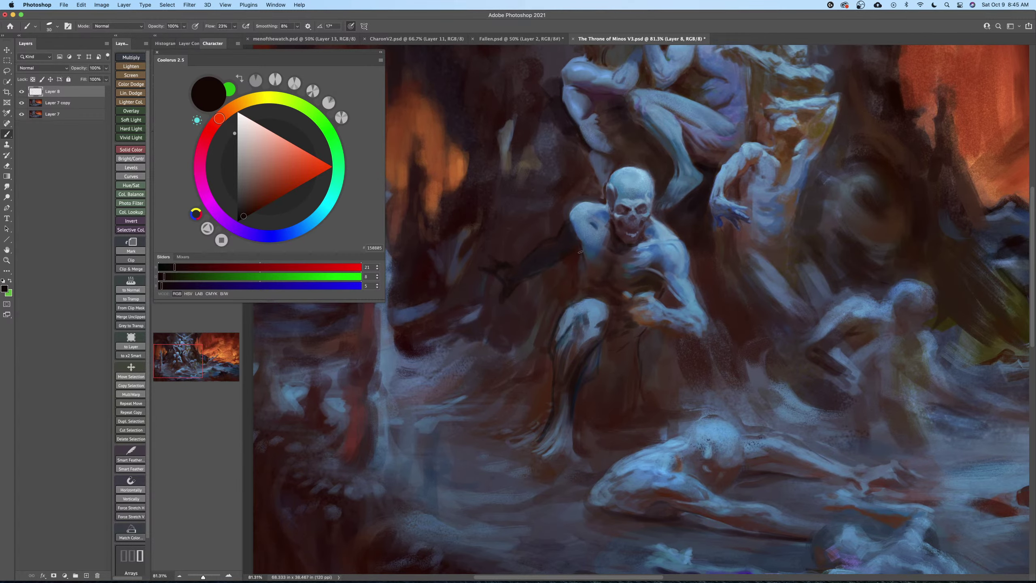
{"action": "key", "text": "shift+b"}
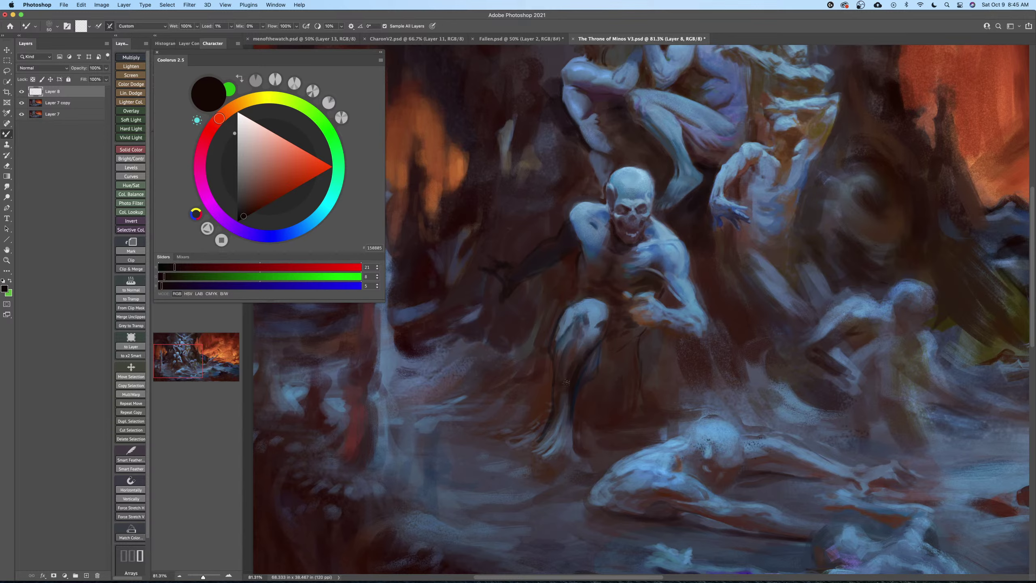
{"action": "key", "text": "shift+b"}
Sample the blue-gray of the crouching figure's raised knee and brush it down the shin.
{"action": "left_click", "coordinate": [576, 333], "text": "alt"}
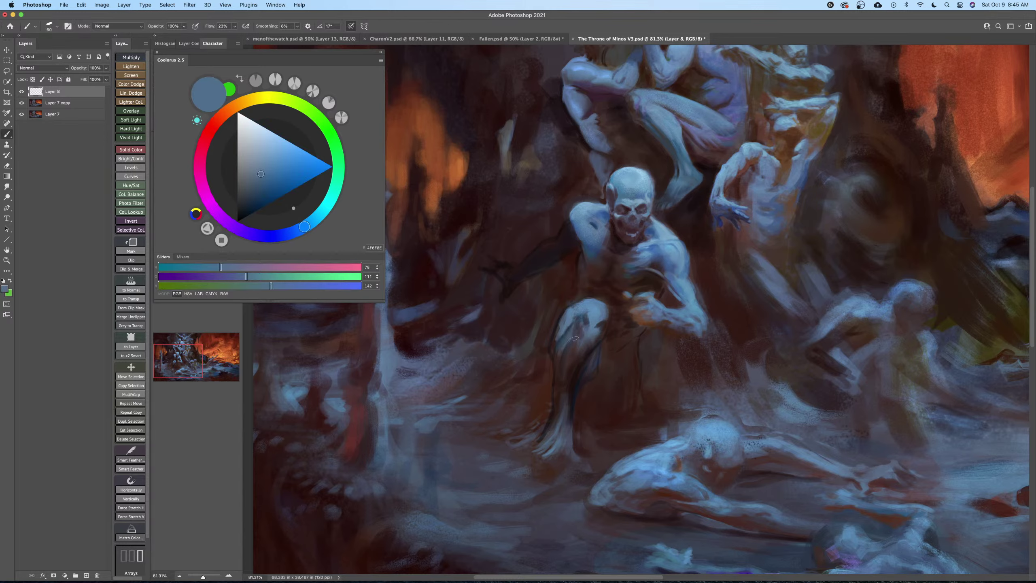
{"action": "key", "text": "]"}
{"action": "key", "text": "]"}
{"action": "key", "text": "]"}
{"action": "left_click_drag", "start_coordinate": [573, 331], "coordinate": [566, 399]}
{"action": "left_click_drag", "start_coordinate": [573, 349], "coordinate": [568, 399]}
Refine the crouching figure's shin with thin, then broader strokes of the same blue-gray.
{"action": "key", "text": "bracketleft"}
{"action": "key", "text": "bracketleft"}
{"action": "key", "text": "bracketleft"}
{"action": "left_click_drag", "start_coordinate": [573, 355], "coordinate": [571, 408]}
{"action": "key", "text": "bracketright"}
{"action": "key", "text": "bracketright"}
{"action": "key", "text": "bracketright"}
{"action": "key", "text": "bracketright"}
{"action": "left_click_drag", "start_coordinate": [570, 369], "coordinate": [568, 383]}
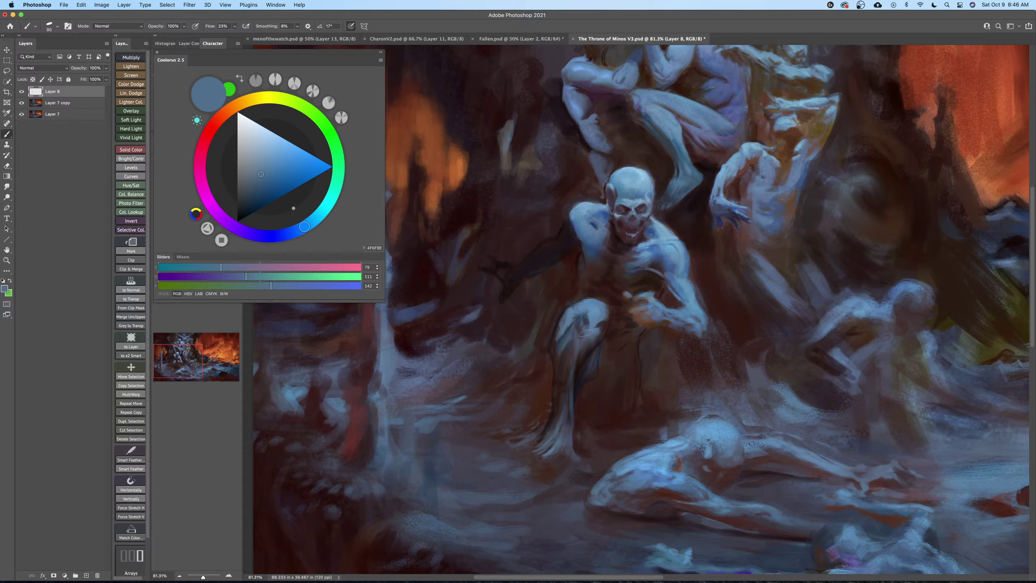
Sample the dark tone beside the crouching figure's shin and shade the area behind the calf.
{"action": "scroll", "coordinate": [577, 359], "scroll_direction": "up", "scroll_amount": 2}
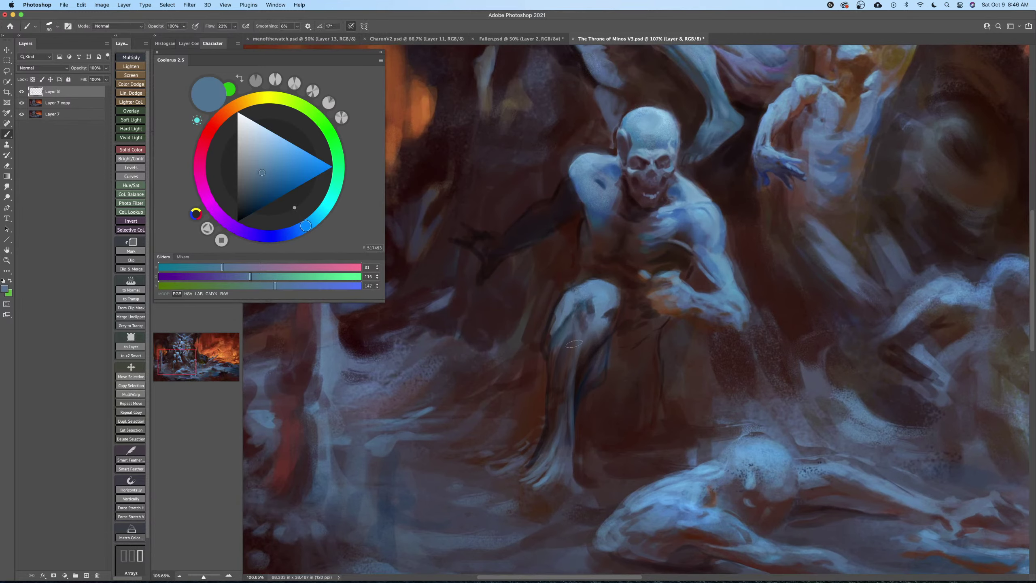
{"action": "key", "text": "bracketleft"}
{"action": "left_click", "coordinate": [582, 367], "text": "alt"}
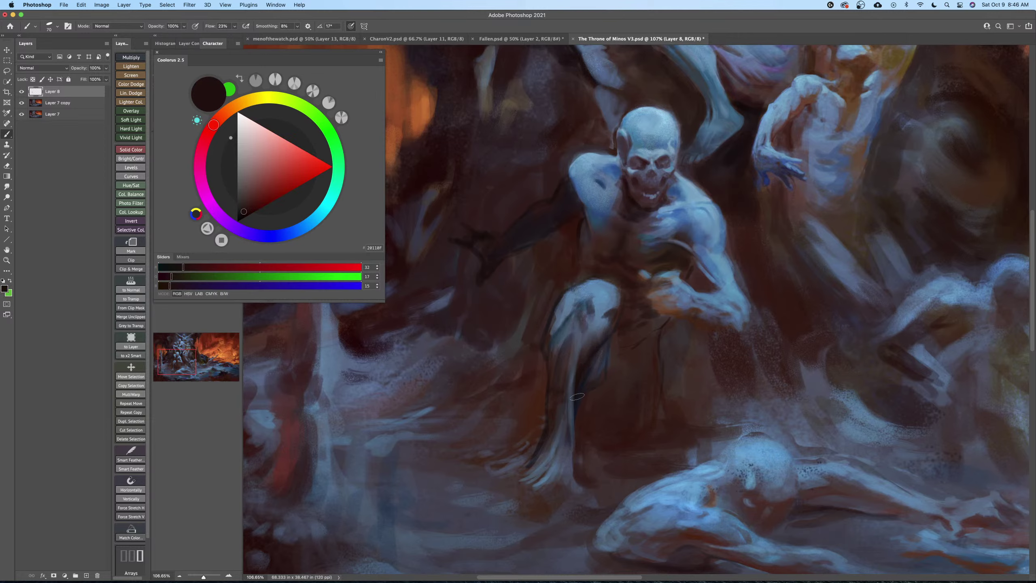
{"action": "mouse_move", "coordinate": [596, 382]}
{"action": "left_mouse_down"}
{"action": "mouse_move", "coordinate": [606, 346]}
{"action": "mouse_move", "coordinate": [589, 388]}
{"action": "left_mouse_up"}
{"action": "key", "text": "bracketleft"}
Sample the dark brown along the lower leg's outer edge and paint shadow down the shin.
{"action": "left_click", "coordinate": [560, 382], "text": "alt"}
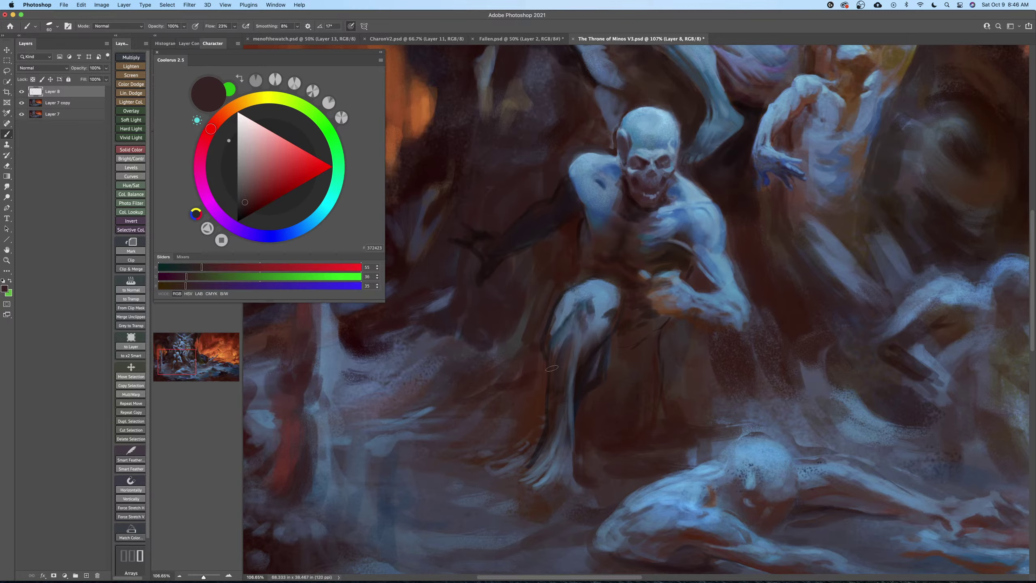
{"action": "left_click", "coordinate": [549, 371], "text": "alt"}
{"action": "key", "text": "bracketright"}
{"action": "key", "text": "bracketright"}
{"action": "key", "text": "bracketright"}
{"action": "mouse_move", "coordinate": [560, 343]}
{"action": "left_mouse_down"}
{"action": "mouse_move", "coordinate": [560, 314]}
{"action": "mouse_move", "coordinate": [559, 376]}
{"action": "mouse_move", "coordinate": [601, 338]}
{"action": "mouse_move", "coordinate": [579, 393]}
{"action": "mouse_move", "coordinate": [588, 349]}
{"action": "mouse_move", "coordinate": [567, 397]}
{"action": "mouse_move", "coordinate": [593, 385]}
{"action": "mouse_move", "coordinate": [571, 417]}
{"action": "left_mouse_up"}
Set a near-black color and sketch the outline of the crouching figure's second leg below the raised hand.
{"action": "key", "text": "z"}
{"action": "key", "text": "b"}
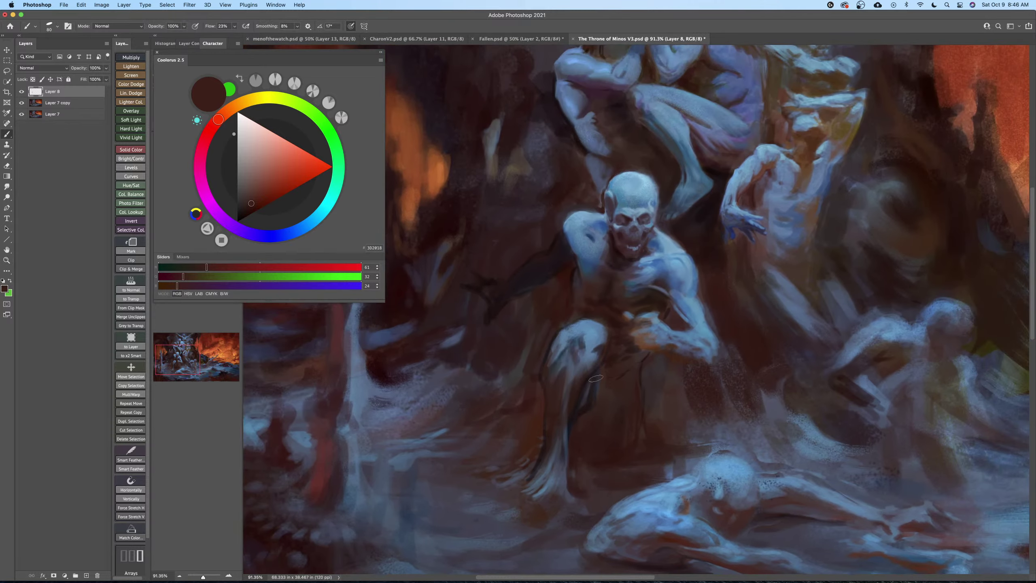
{"action": "mouse_move", "coordinate": [614, 372]}
{"action": "left_mouse_down"}
{"action": "mouse_move", "coordinate": [593, 360]}
{"action": "mouse_move", "coordinate": [605, 361]}
{"action": "left_mouse_up"}
{"action": "key", "text": "z"}
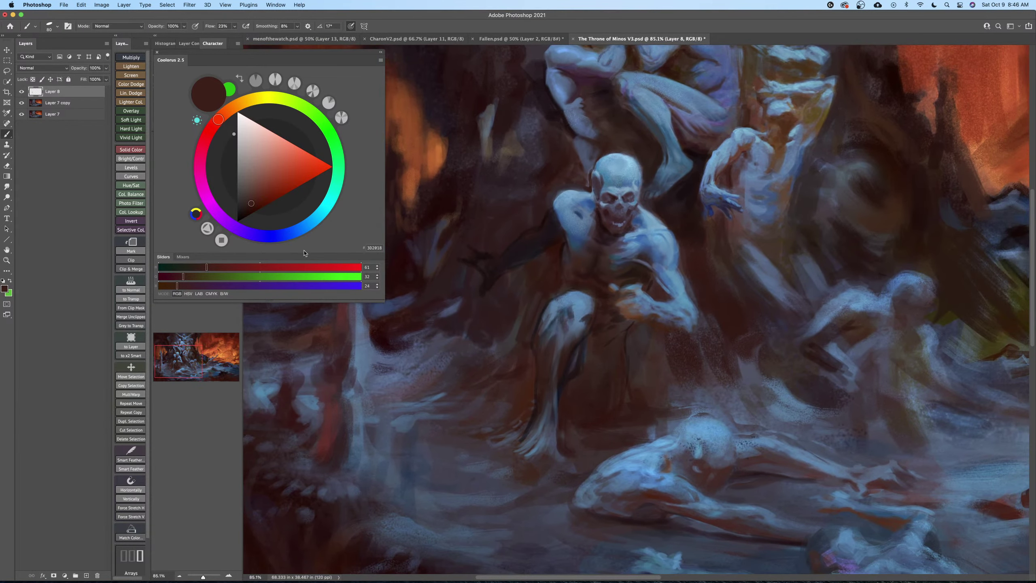
{"action": "left_click_drag", "start_coordinate": [243, 216], "coordinate": [240, 219]}
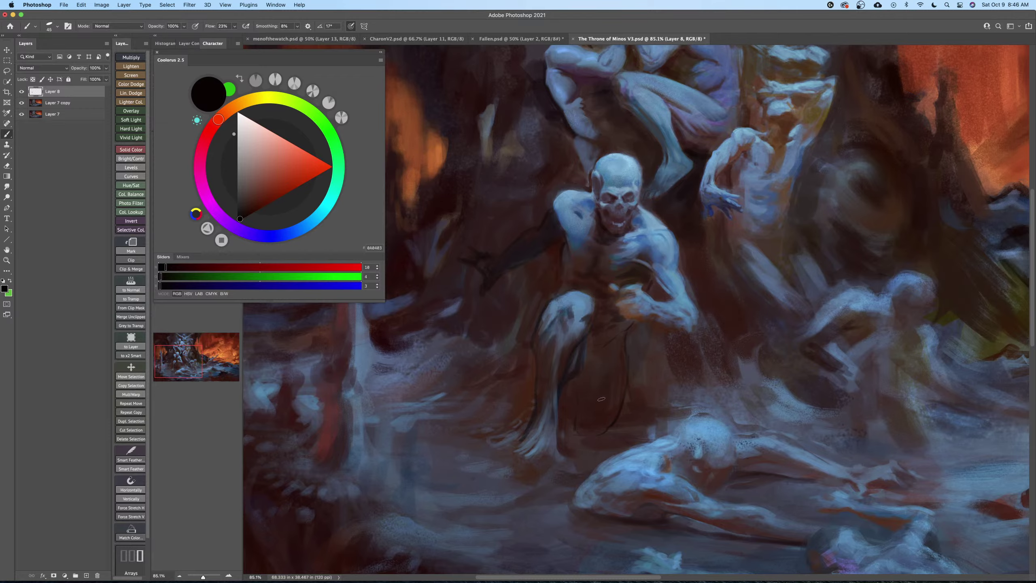
{"action": "key", "text": "z"}
{"action": "mouse_move", "coordinate": [601, 399]}
{"action": "left_mouse_down"}
{"action": "mouse_move", "coordinate": [505, 402]}
{"action": "mouse_move", "coordinate": [469, 387]}
{"action": "mouse_move", "coordinate": [517, 370]}
{"action": "mouse_move", "coordinate": [495, 383]}
{"action": "left_mouse_up"}
{"action": "key", "text": "b"}
{"action": "key", "text": "bracketleft"}
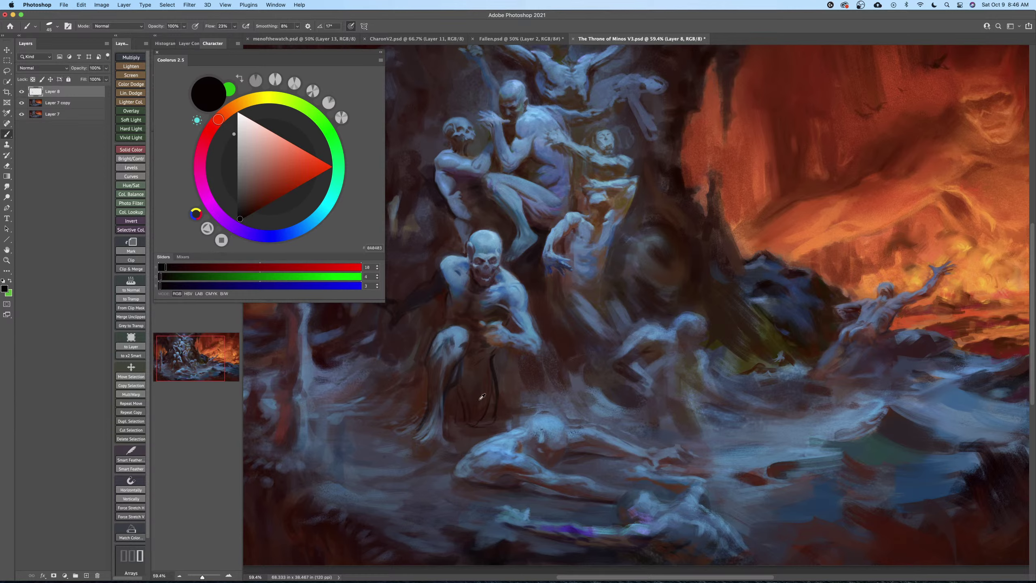
Sample the dark brown beside the legs and block in the second leg with a larger brush.
{"action": "left_click", "coordinate": [456, 398], "text": "alt"}
{"action": "key", "text": "bracketright"}
{"action": "key", "text": "bracketright"}
{"action": "key", "text": "bracketright"}
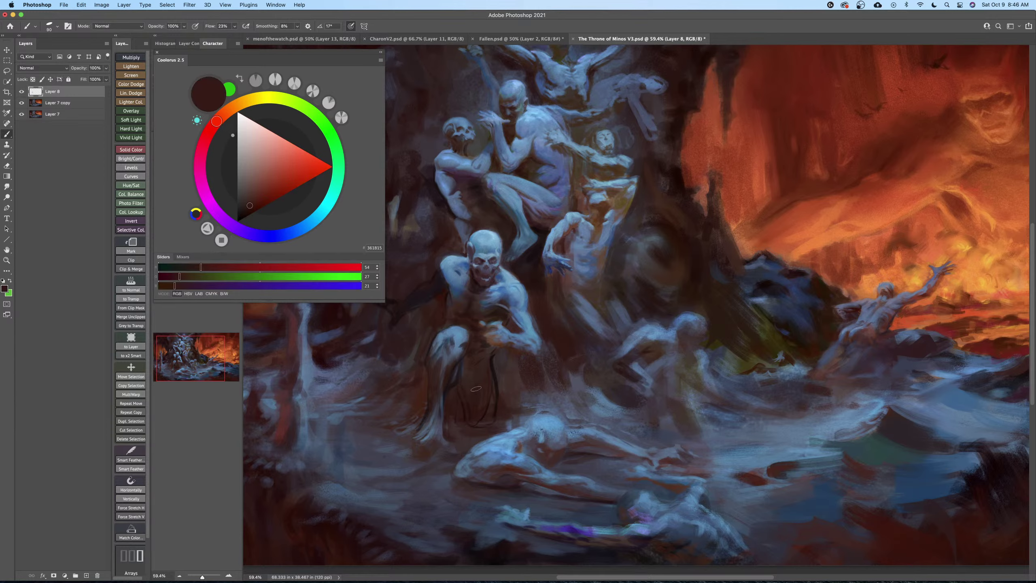
{"action": "key", "text": "bracketright"}
{"action": "key", "text": "bracketright"}
{"action": "scroll", "coordinate": [489, 404], "scroll_direction": "left", "scroll_amount": 2}
{"action": "key", "text": "bracketright"}
{"action": "key", "text": "bracketright"}
{"action": "key", "text": "bracketright"}
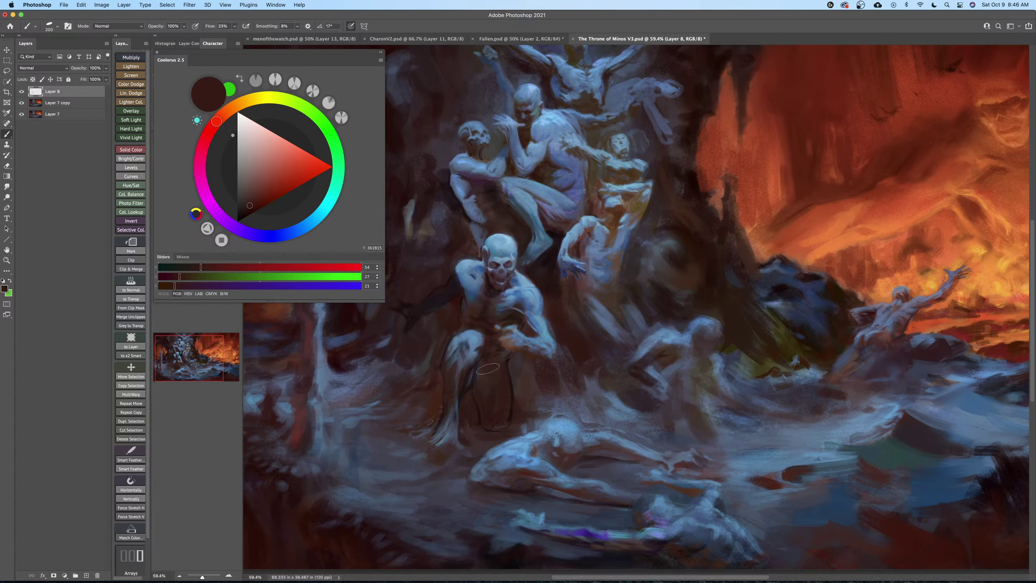
Choose a near-black color and darken the inside of the second leg with broad strokes.
{"action": "left_click", "coordinate": [240, 217]}
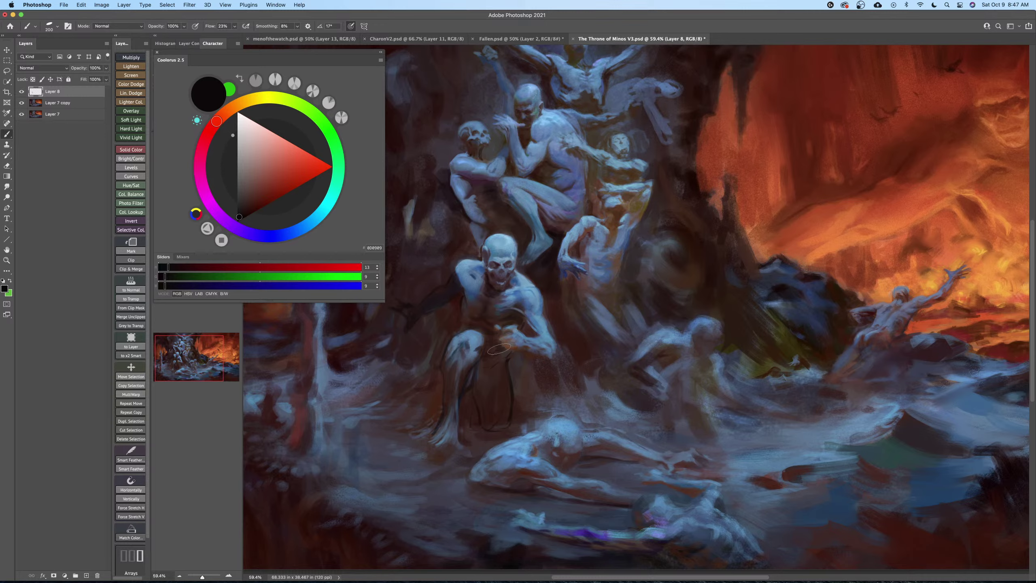
{"action": "scroll", "coordinate": [505, 362], "scroll_direction": "left", "scroll_amount": 3}
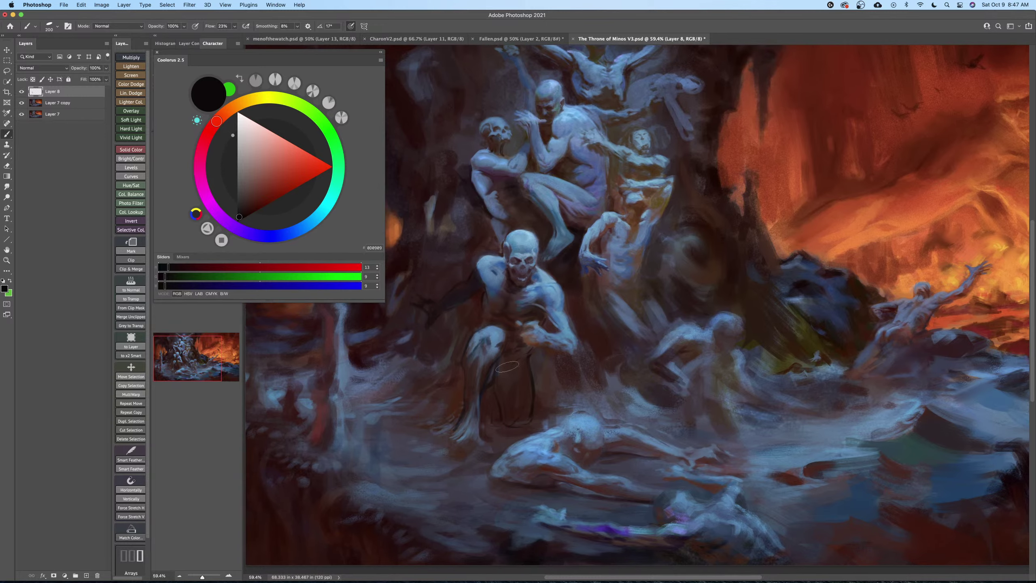
{"action": "key", "text": "bracketright"}
{"action": "key", "text": "bracketright"}
{"action": "key", "text": "bracketright"}
{"action": "key", "text": "bracketright"}
{"action": "mouse_move", "coordinate": [501, 371]}
{"action": "left_mouse_down"}
{"action": "mouse_move", "coordinate": [521, 365]}
{"action": "mouse_move", "coordinate": [509, 383]}
{"action": "mouse_move", "coordinate": [514, 422]}
{"action": "mouse_move", "coordinate": [515, 360]}
{"action": "mouse_move", "coordinate": [525, 371]}
{"action": "left_mouse_up"}
Sample the shoulder's dark blue and paint it with a smaller brush along the outstretched arm.
{"action": "left_click_drag", "start_coordinate": [492, 306], "coordinate": [505, 295]}
{"action": "key", "text": "["}
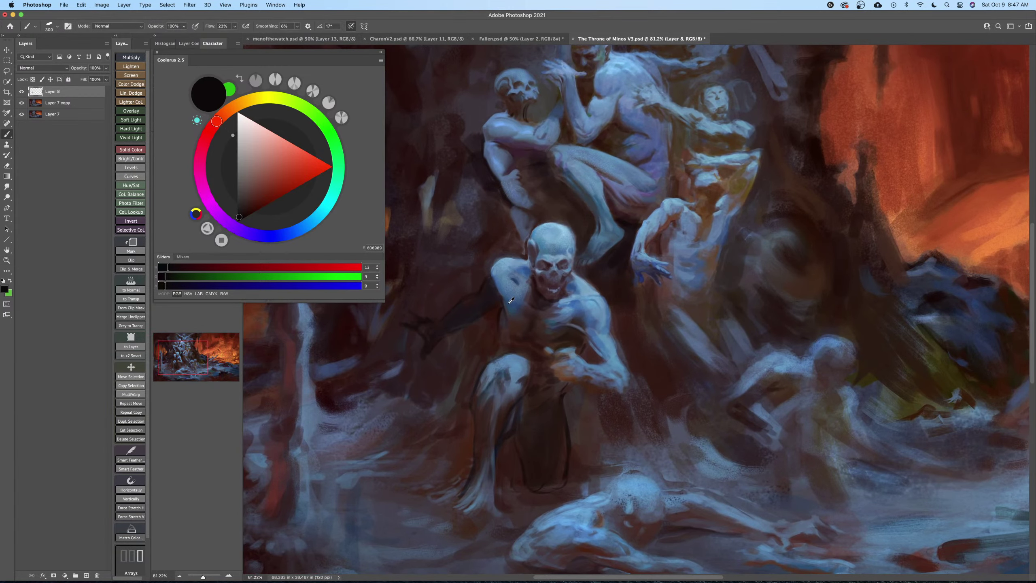
{"action": "left_click", "coordinate": [511, 300], "text": "alt"}
{"action": "key", "text": "bracketleft"}
{"action": "key", "text": "bracketleft"}
{"action": "key", "text": "bracketleft"}
{"action": "key", "text": "bracketleft"}
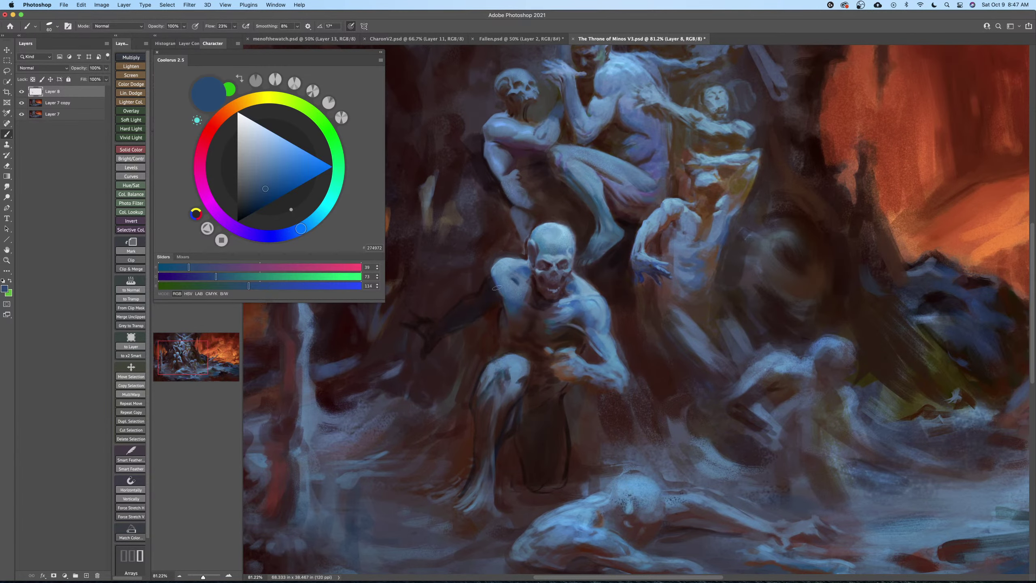
{"action": "mouse_move", "coordinate": [489, 308]}
{"action": "left_mouse_down"}
{"action": "mouse_move", "coordinate": [500, 311]}
{"action": "mouse_move", "coordinate": [489, 302]}
{"action": "mouse_move", "coordinate": [499, 284]}
{"action": "mouse_move", "coordinate": [445, 333]}
{"action": "left_mouse_up"}
Build up the outstretched forearm and define the open hand's fingers in dark blue.
{"action": "key", "text": "bracketright"}
{"action": "key", "text": "bracketright"}
{"action": "key", "text": "bracketright"}
{"action": "key", "text": "bracketright"}
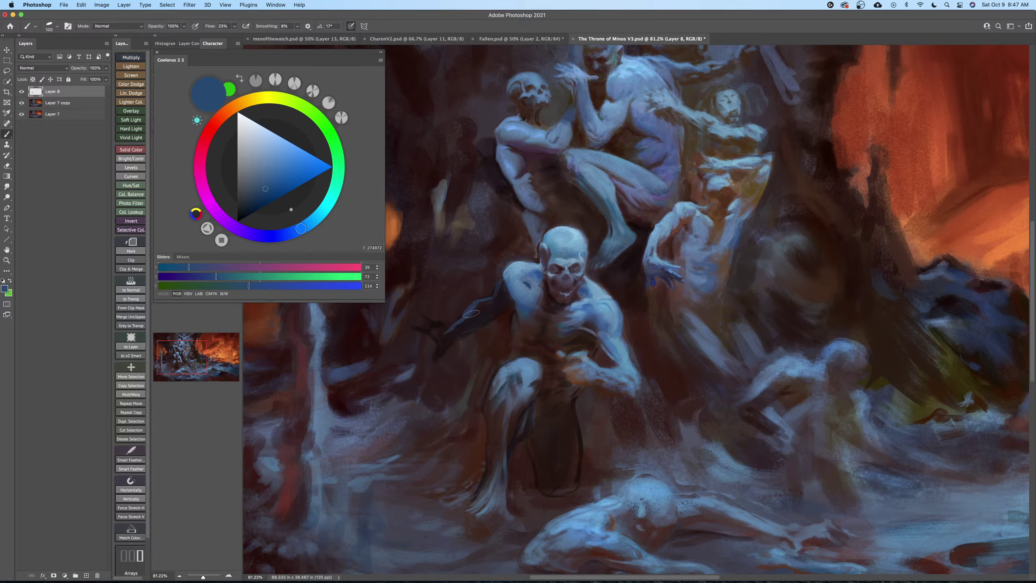
{"action": "mouse_move", "coordinate": [492, 293]}
{"action": "left_mouse_down"}
{"action": "mouse_move", "coordinate": [442, 334]}
{"action": "mouse_move", "coordinate": [432, 332]}
{"action": "mouse_move", "coordinate": [441, 325]}
{"action": "mouse_move", "coordinate": [414, 327]}
{"action": "mouse_move", "coordinate": [432, 326]}
{"action": "mouse_move", "coordinate": [412, 313]}
{"action": "mouse_move", "coordinate": [431, 333]}
{"action": "left_mouse_up"}
{"action": "key", "text": "["}
{"action": "key", "text": "]"}
{"action": "key", "text": "bracketleft"}
{"action": "key", "text": "bracketleft"}
{"action": "key", "text": "bracketleft"}
{"action": "key", "text": "bracketleft"}
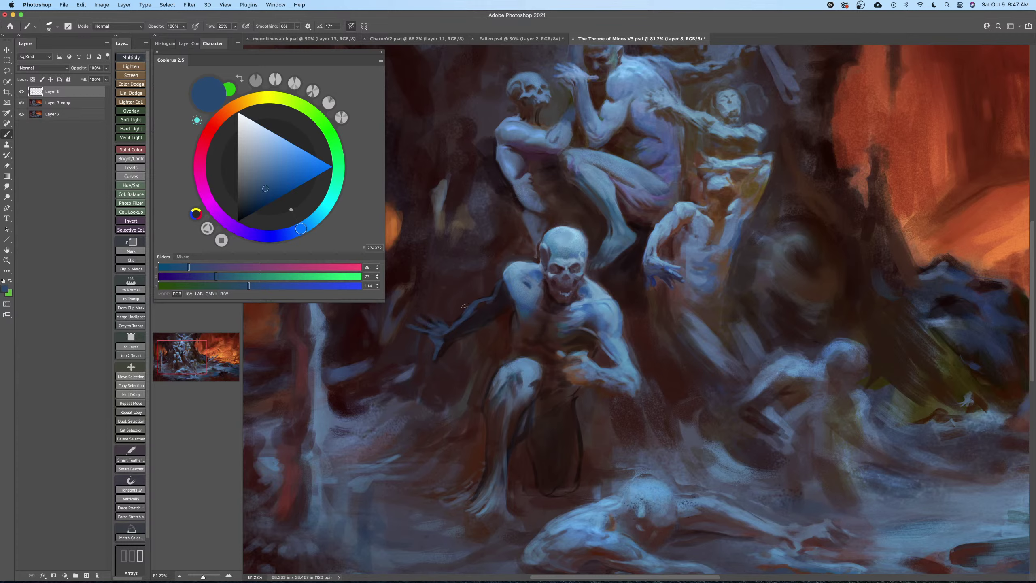
Add blue to the outstretched forearm, then sample its dark purple and deepen the forearm's shading.
{"action": "key", "text": "bracketright"}
{"action": "key", "text": "bracketright"}
{"action": "key", "text": "bracketright"}
{"action": "left_click_drag", "start_coordinate": [464, 322], "coordinate": [449, 333]}
{"action": "left_click", "coordinate": [462, 325], "text": "alt"}
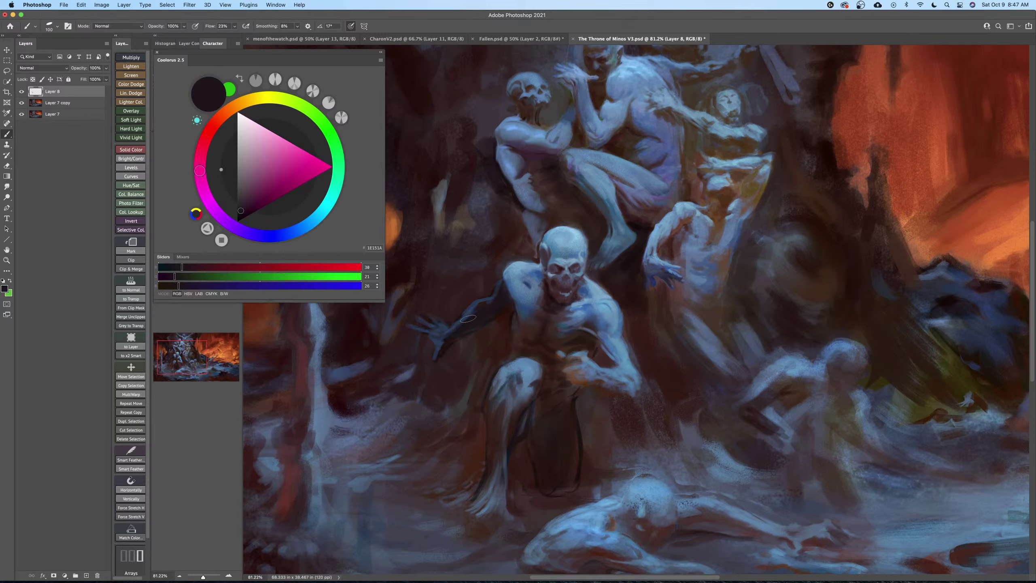
{"action": "left_click", "coordinate": [473, 322], "text": "alt"}
{"action": "key", "text": "bracketright"}
{"action": "key", "text": "bracketright"}
{"action": "key", "text": "shift+b"}
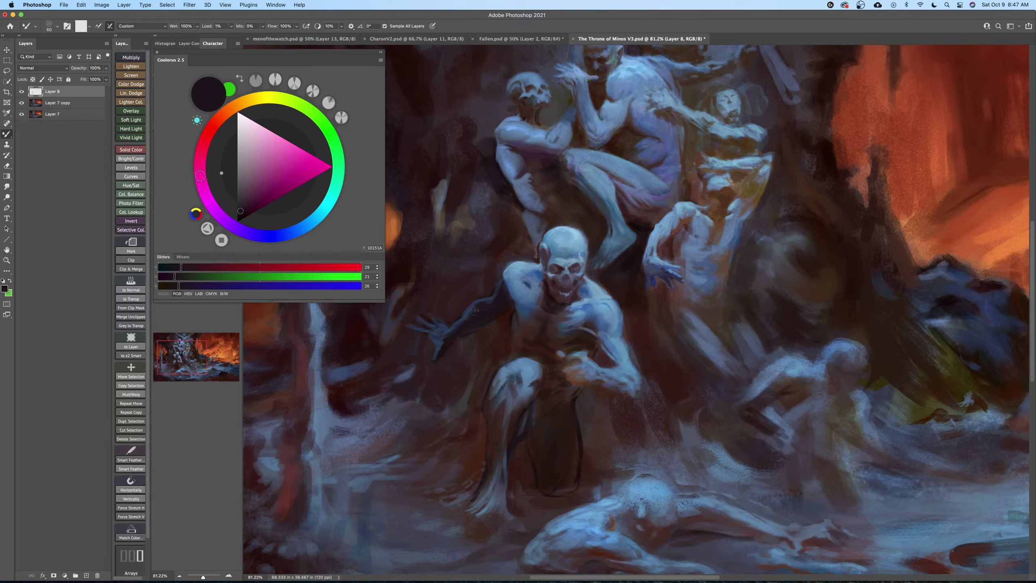
{"action": "key", "text": "shift+b"}
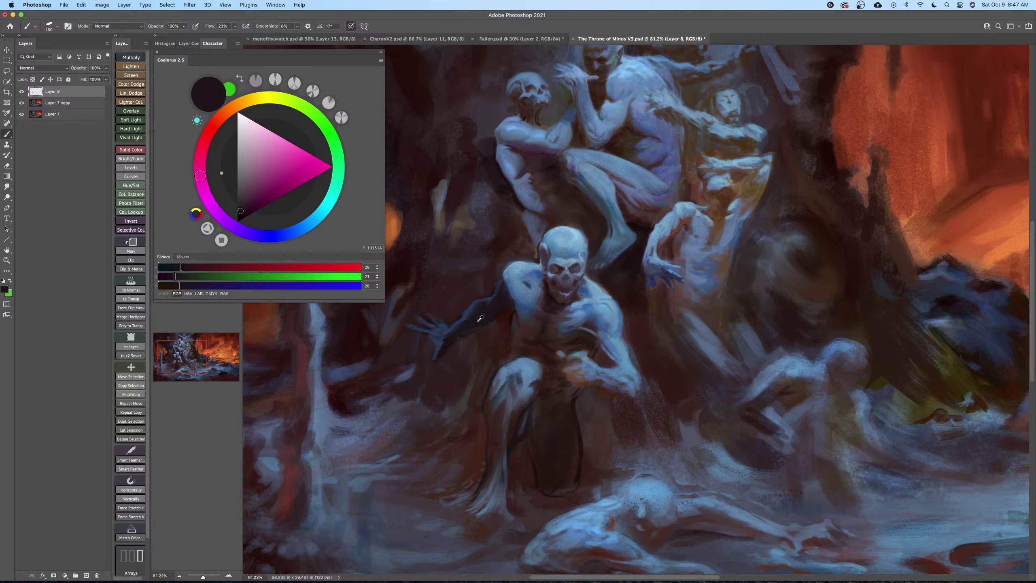
Resample the forearm's shadow, shift it to a darker purple, and shade the forearm's underside toward the wrist.
{"action": "left_click", "coordinate": [474, 322], "text": "alt"}
{"action": "left_click", "coordinate": [242, 204]}
{"action": "key", "text": "bracketleft"}
{"action": "key", "text": "bracketleft"}
{"action": "key", "text": "bracketleft"}
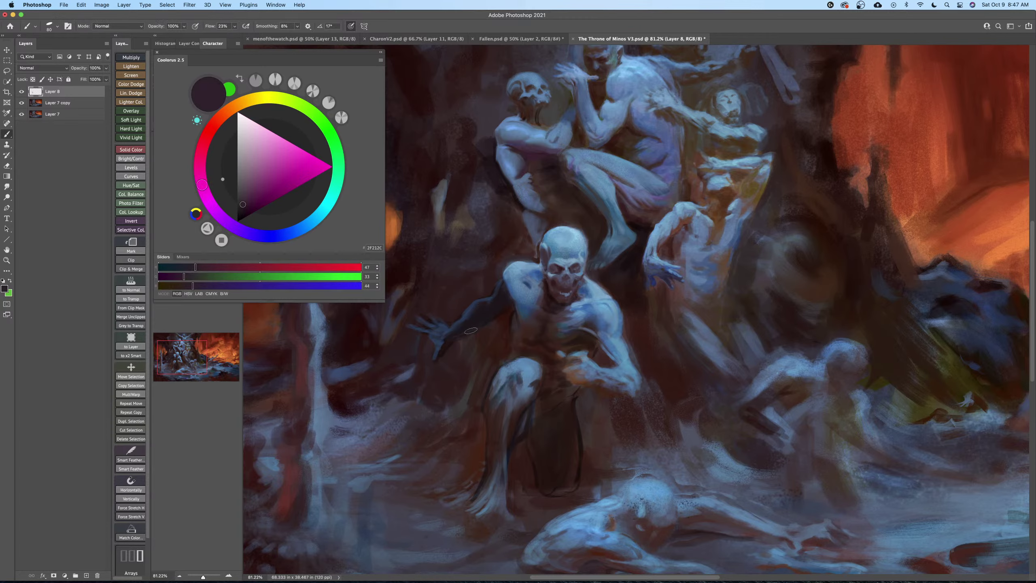
{"action": "key", "text": "bracketright"}
{"action": "key", "text": "bracketright"}
{"action": "left_click", "coordinate": [244, 210]}
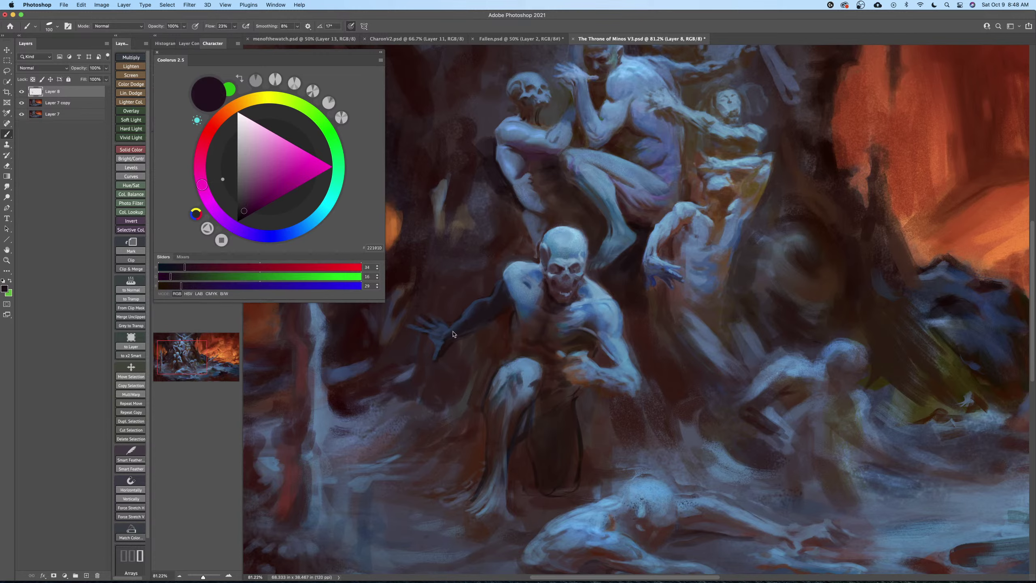
{"action": "key", "text": "bracketright"}
{"action": "key", "text": "bracketleft"}
Sample the dark brown background below the outstretched hand and clean up the wrist's lower edge.
{"action": "left_click", "coordinate": [456, 347], "text": "alt"}
{"action": "key", "text": "bracketleft"}
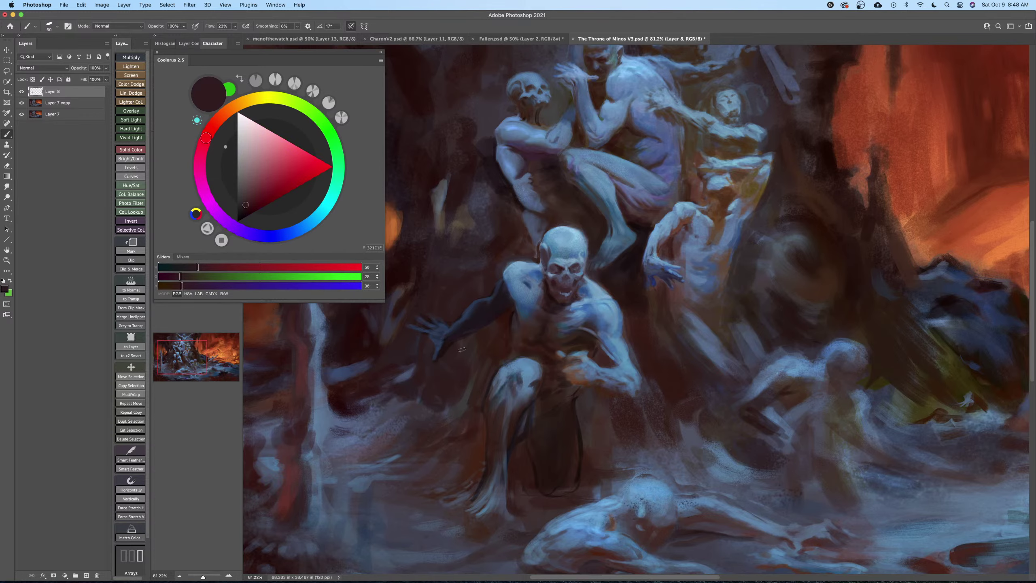
{"action": "scroll", "coordinate": [457, 354], "scroll_direction": "up", "scroll_amount": 2}
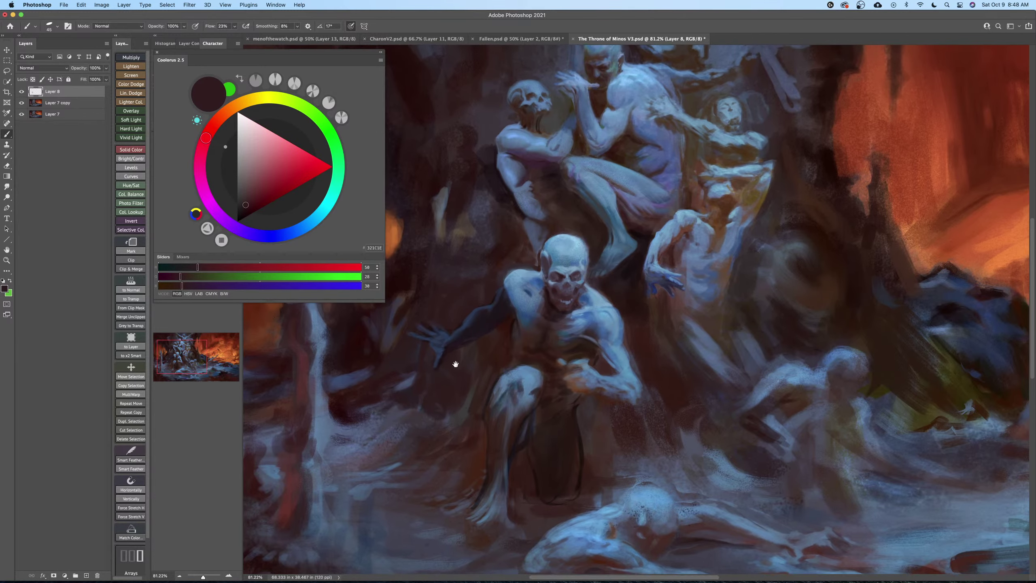
Sample blues and browns around the shoulder and refine the transition into the outstretched upper arm.
{"action": "left_click", "coordinate": [507, 288], "text": "alt"}
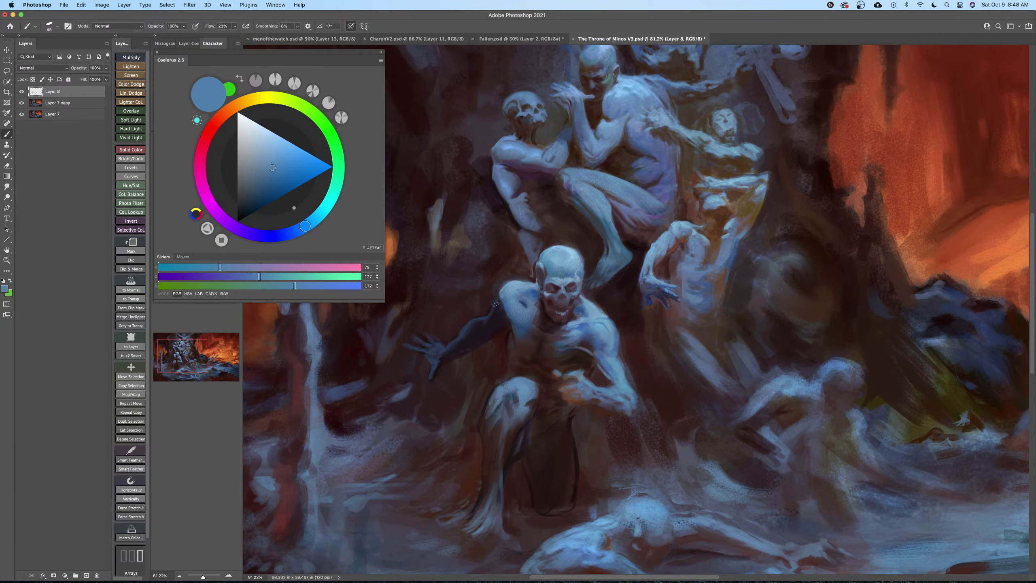
{"action": "left_click", "coordinate": [486, 311], "text": "alt"}
{"action": "key", "text": "bracketright"}
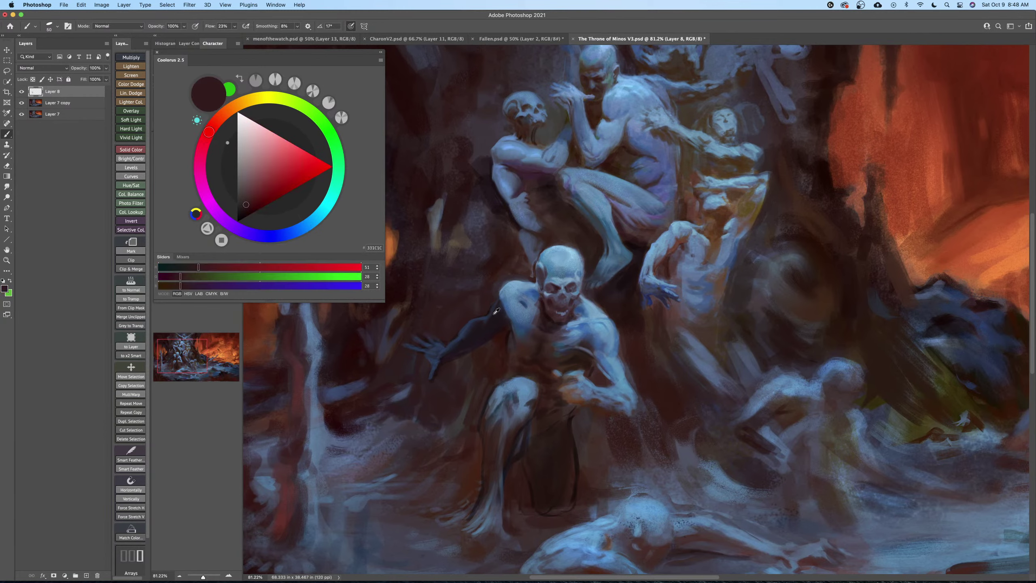
{"action": "left_click", "coordinate": [494, 317], "text": "alt"}
{"action": "key", "text": "bracketright"}
{"action": "key", "text": "bracketright"}
{"action": "key", "text": "bracketright"}
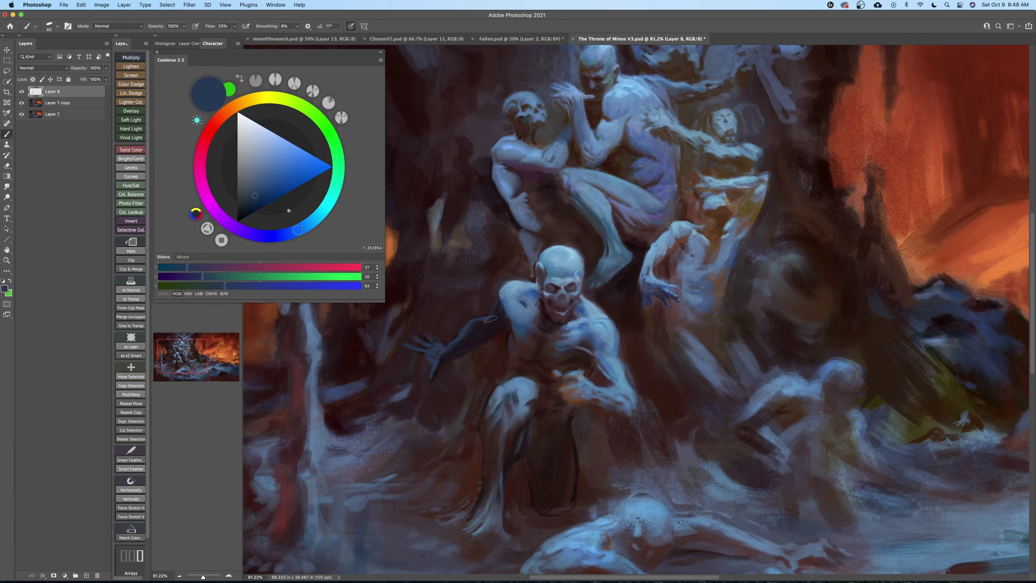
Sample the medium blue at the shoulder's edge and paint it down the outstretched upper arm.
{"action": "key", "text": "space"}
{"action": "left_click_drag", "start_coordinate": [491, 362], "coordinate": [475, 301]}
{"action": "key", "text": "z"}
{"action": "key", "text": "b"}
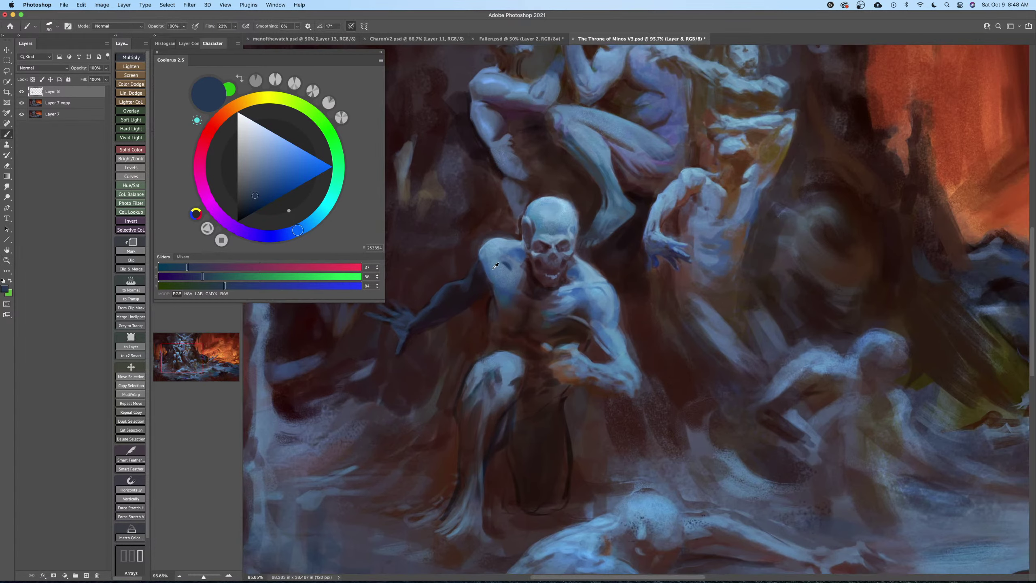
{"action": "left_click", "coordinate": [480, 261], "text": "alt"}
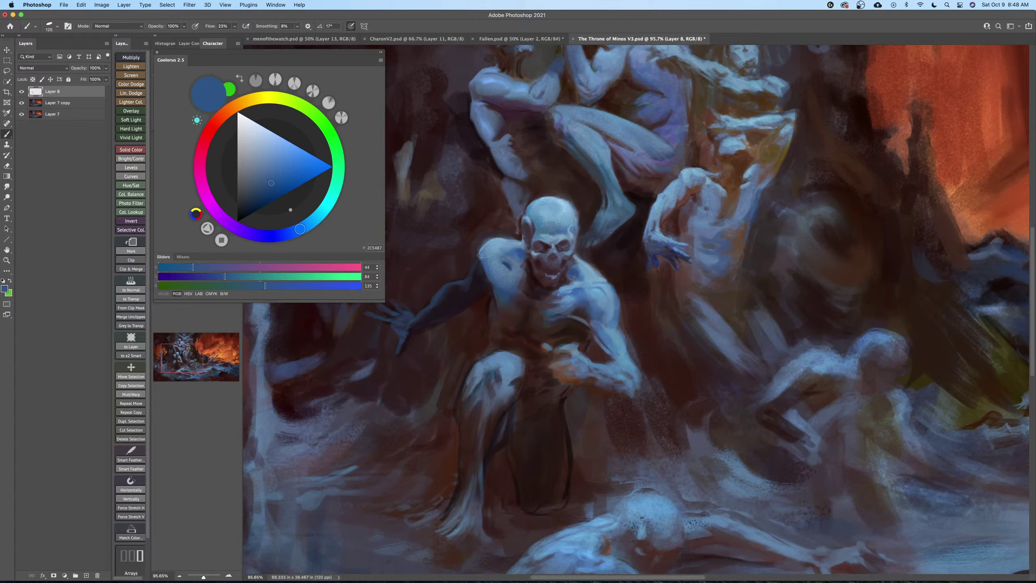
{"action": "key", "text": "bracketright"}
{"action": "key", "text": "bracketright"}
{"action": "mouse_move", "coordinate": [480, 275]}
{"action": "left_mouse_down"}
{"action": "mouse_move", "coordinate": [449, 304]}
{"action": "mouse_move", "coordinate": [451, 296]}
{"action": "left_mouse_up"}
Sample the dark purple under the outstretched arm and shade the forearm down to the wrist.
{"action": "key", "text": "bracketright"}
{"action": "key", "text": "bracketleft"}
{"action": "key", "text": "bracketleft"}
{"action": "key", "text": "bracketleft"}
{"action": "key", "text": "bracketleft"}
{"action": "left_click", "coordinate": [446, 312], "text": "alt"}
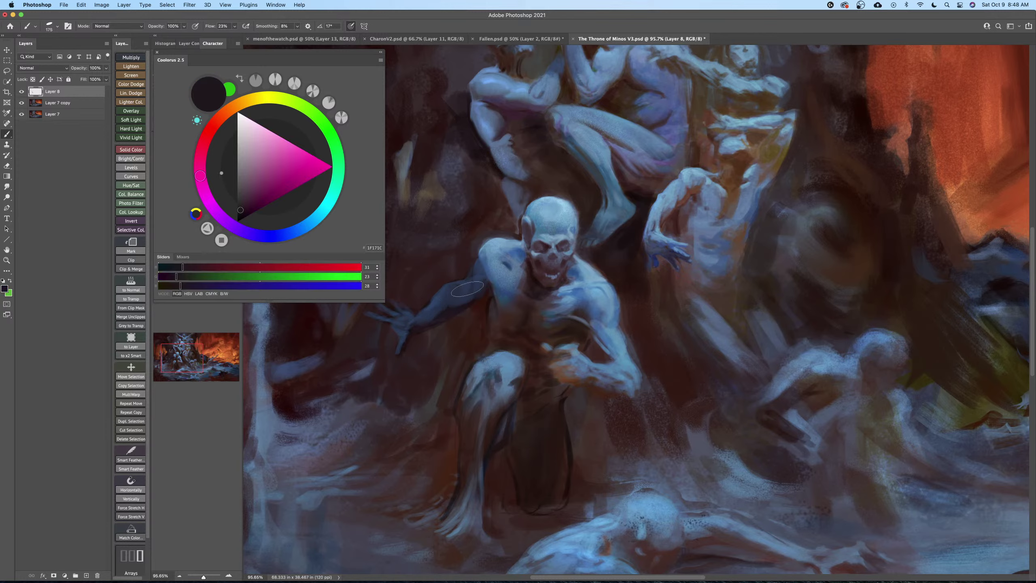
{"action": "left_click_drag", "start_coordinate": [457, 289], "coordinate": [418, 321]}
Save the painting.
{"action": "key", "text": "z"}
{"action": "left_click_drag", "start_coordinate": [484, 282], "coordinate": [478, 333]}
{"action": "key", "text": "super+s"}
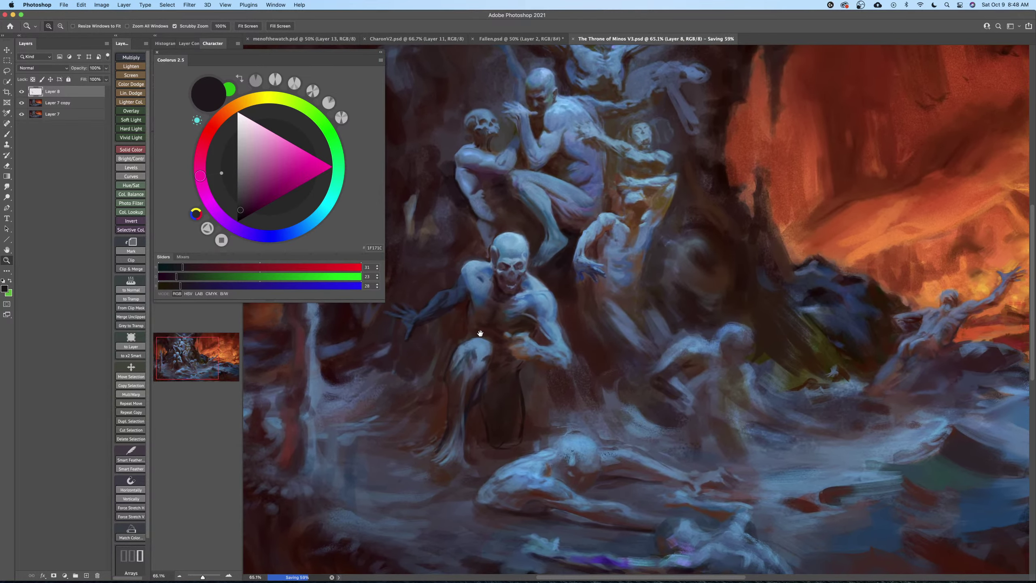
Choose a near-black blue and darken the shadow where the outstretched upper arm meets the figure's torso.
{"action": "mouse_move", "coordinate": [400, 315]}
{"action": "left_mouse_down"}
{"action": "mouse_move", "coordinate": [422, 313]}
{"action": "mouse_move", "coordinate": [446, 326]}
{"action": "mouse_move", "coordinate": [444, 337]}
{"action": "mouse_move", "coordinate": [435, 330]}
{"action": "mouse_move", "coordinate": [462, 301]}
{"action": "left_mouse_up"}
{"action": "key", "text": "b"}
{"action": "left_click", "coordinate": [434, 301], "text": "alt"}
{"action": "key", "text": "z"}
{"action": "key", "text": "b"}
{"action": "left_click_drag", "start_coordinate": [241, 208], "coordinate": [246, 216]}
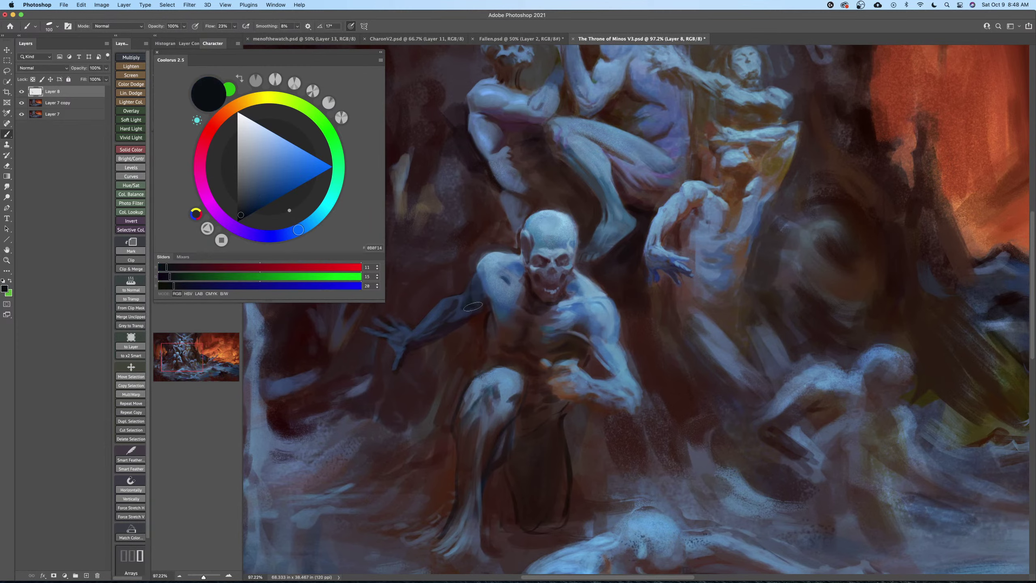
{"action": "key", "text": "bracketleft"}
{"action": "key", "text": "bracketleft"}
{"action": "mouse_move", "coordinate": [475, 317]}
{"action": "left_mouse_down"}
{"action": "mouse_move", "coordinate": [430, 327]}
{"action": "mouse_move", "coordinate": [454, 318]}
{"action": "mouse_move", "coordinate": [490, 338]}
{"action": "mouse_move", "coordinate": [472, 337]}
{"action": "mouse_move", "coordinate": [494, 297]}
{"action": "left_mouse_up"}
Paint thin near-black lines along the inner edge of the crouching figure's bent arm, between the chest and elbow.
{"action": "key", "text": "z"}
{"action": "key", "text": "b"}
{"action": "key", "text": "z"}
{"action": "key", "text": "b"}
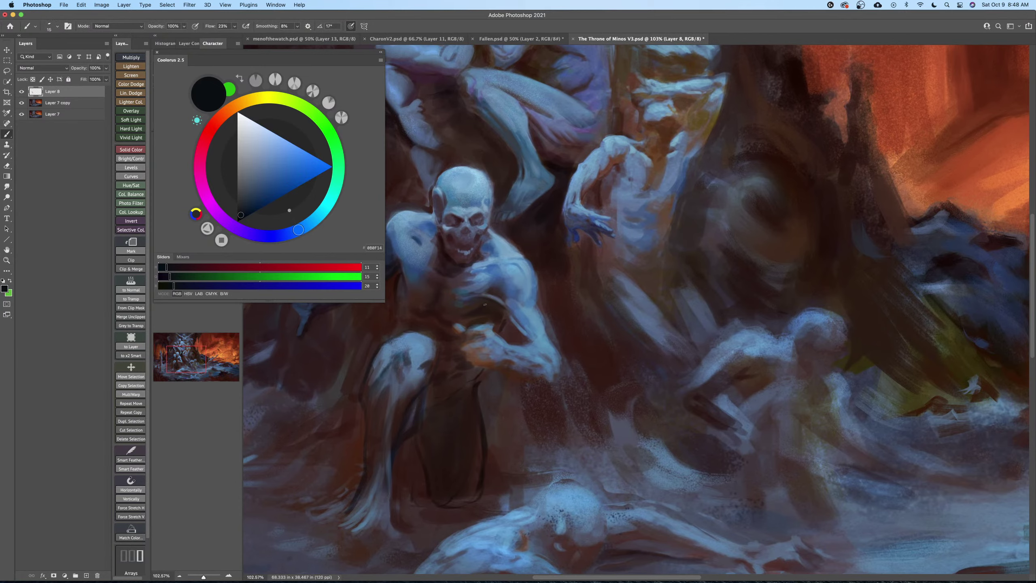
{"action": "key", "text": "z"}
{"action": "left_click_drag", "start_coordinate": [485, 303], "coordinate": [513, 305]}
{"action": "key", "text": "b"}
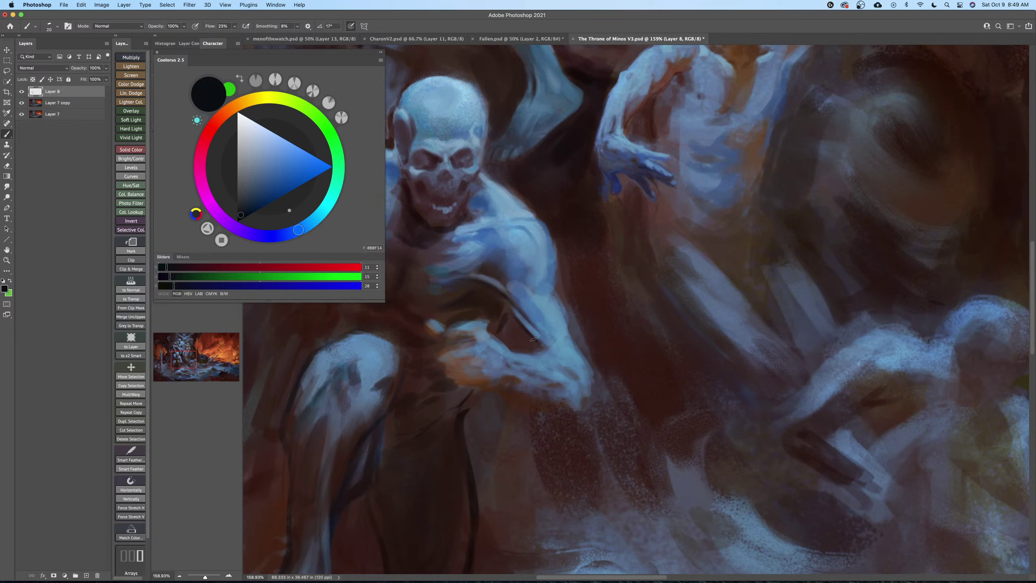
{"action": "key", "text": "bracketleft"}
{"action": "left_click_drag", "start_coordinate": [504, 305], "coordinate": [521, 326]}
{"action": "left_click_drag", "start_coordinate": [503, 304], "coordinate": [521, 330]}
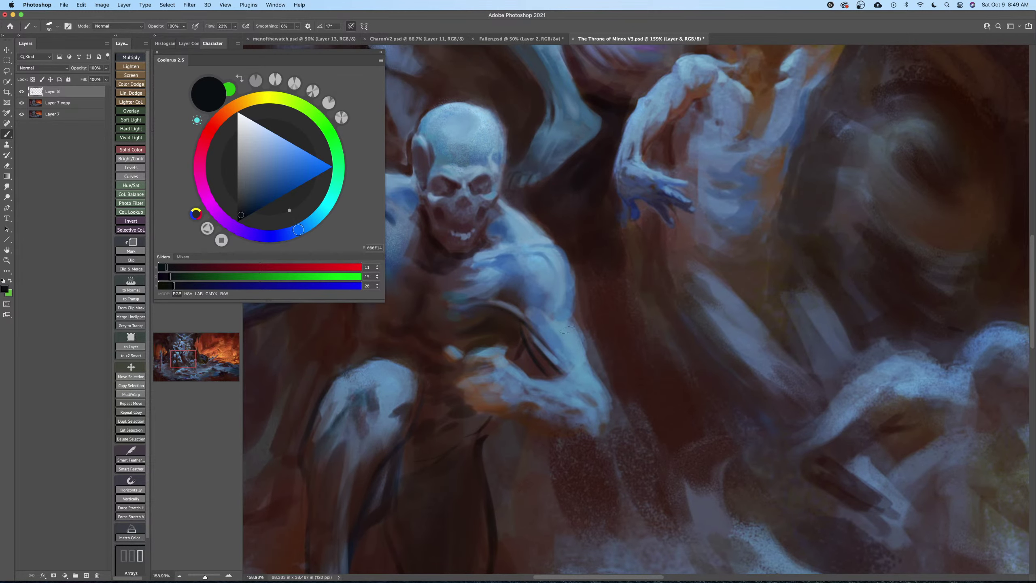
Define the outer contour of the bent arm from the upper arm down to the elbow with thin dark strokes.
{"action": "key", "text": "bracketleft"}
{"action": "left_click_drag", "start_coordinate": [574, 305], "coordinate": [607, 395]}
{"action": "key", "text": "bracketleft"}
{"action": "key", "text": "bracketleft"}
{"action": "mouse_move", "coordinate": [570, 309]}
{"action": "left_mouse_down"}
{"action": "mouse_move", "coordinate": [584, 318]}
{"action": "mouse_move", "coordinate": [600, 367]}
{"action": "left_mouse_up"}
Sample light blue from the bent arm and paint it along the inner upper arm beside the dark line.
{"action": "left_click", "coordinate": [587, 344], "text": "alt"}
{"action": "key", "text": "bracketright"}
{"action": "key", "text": "bracketright"}
{"action": "key", "text": "bracketright"}
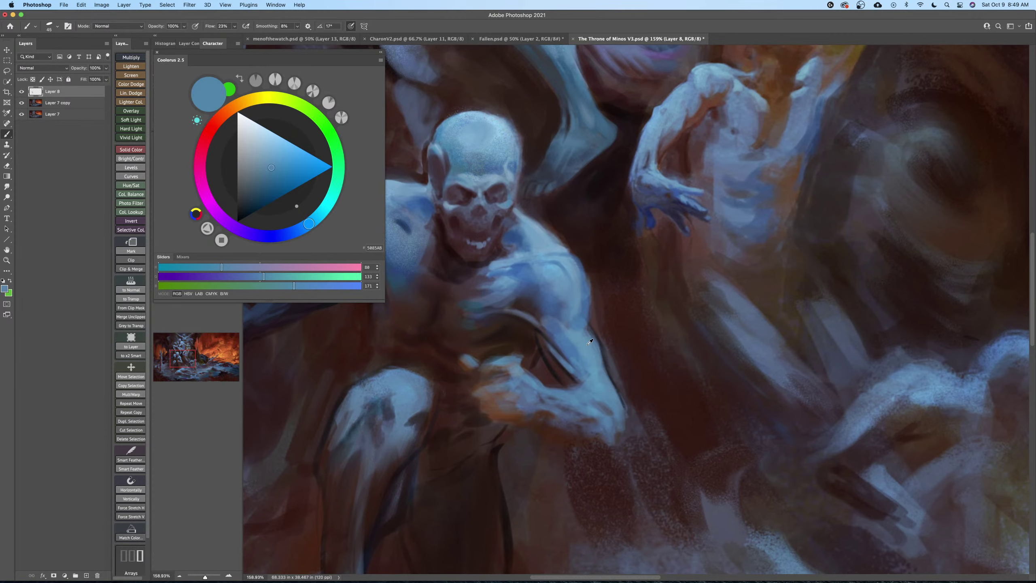
{"action": "left_click", "coordinate": [589, 341], "text": "alt"}
{"action": "key", "text": "bracketright"}
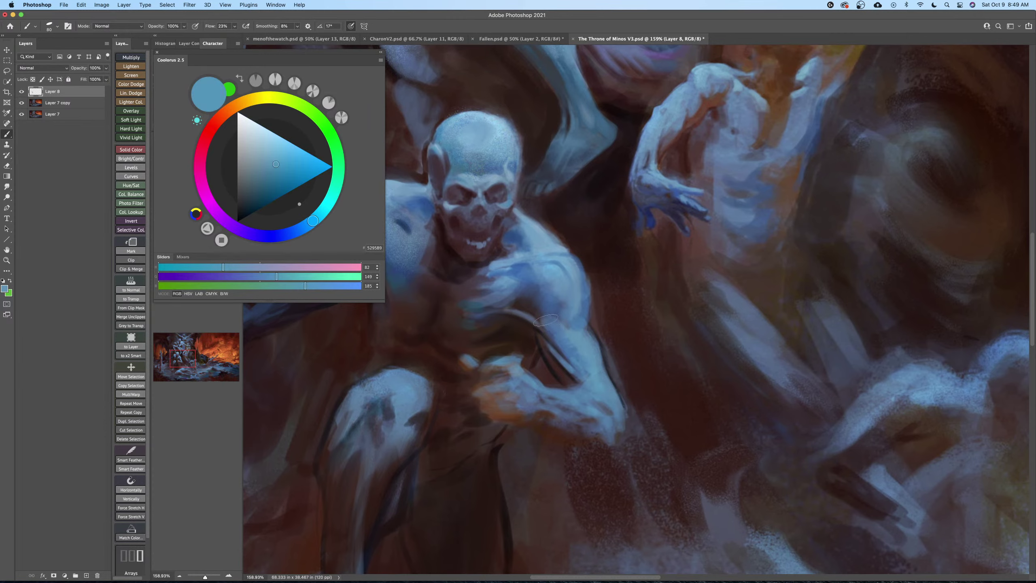
{"action": "mouse_move", "coordinate": [545, 320]}
{"action": "left_mouse_down"}
{"action": "mouse_move", "coordinate": [554, 327]}
{"action": "mouse_move", "coordinate": [539, 318]}
{"action": "left_mouse_up"}
Sample a dark purple and shade the boundary between the chest and the bent upper arm.
{"action": "key", "text": "bracketleft"}
{"action": "key", "text": "bracketleft"}
{"action": "left_click", "coordinate": [532, 302], "text": "alt"}
{"action": "key", "text": "bracketright"}
{"action": "key", "text": "bracketright"}
{"action": "key", "text": "bracketright"}
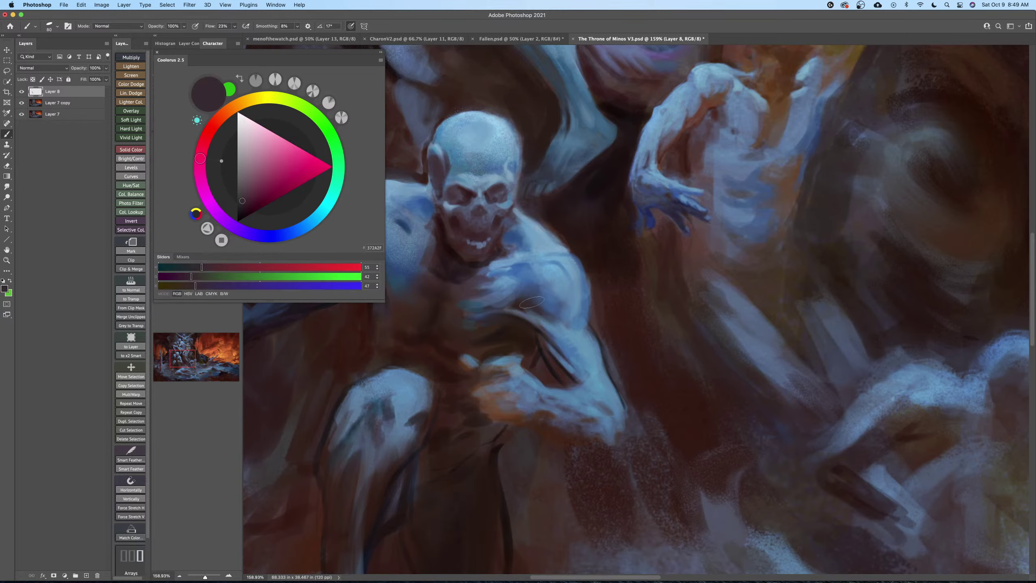
{"action": "left_click_drag", "start_coordinate": [531, 302], "coordinate": [571, 322]}
Sample medium and light blues from the bent arm and refine the modelling of its shoulder and upper arm.
{"action": "left_click", "coordinate": [574, 337], "text": "alt"}
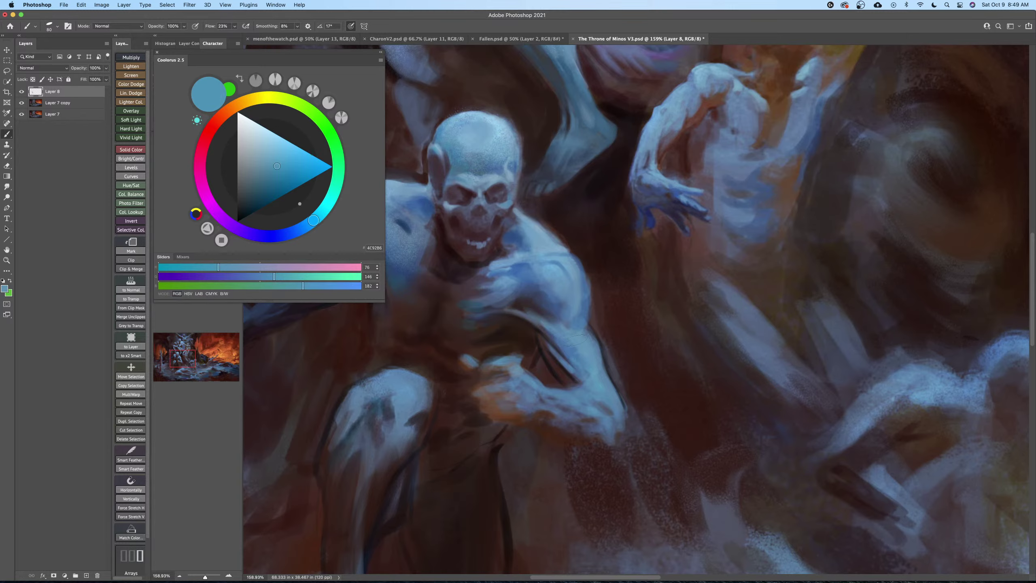
{"action": "left_click", "coordinate": [561, 299], "text": "alt"}
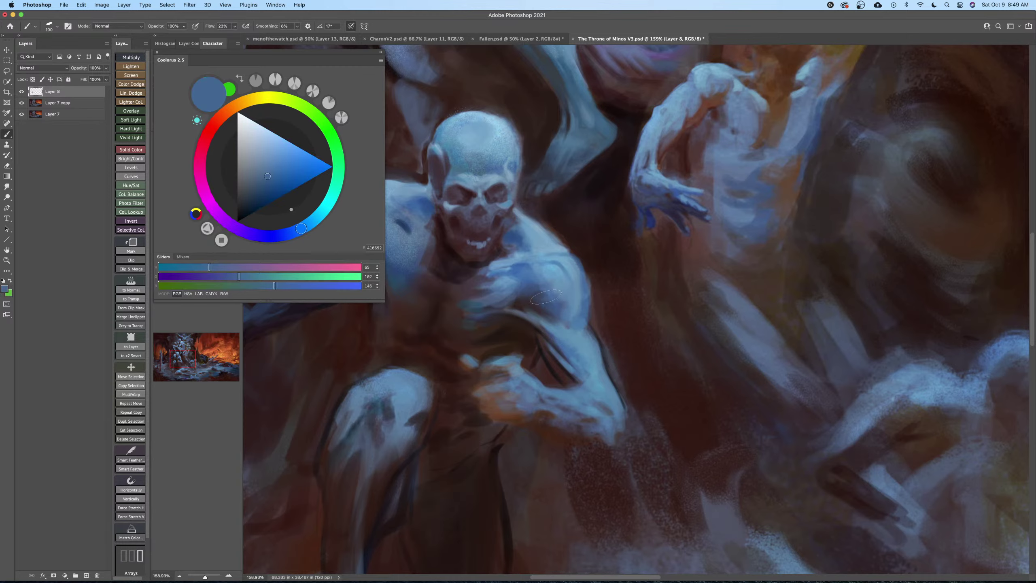
{"action": "key", "text": "bracketright"}
{"action": "left_click", "coordinate": [565, 261], "text": "alt"}
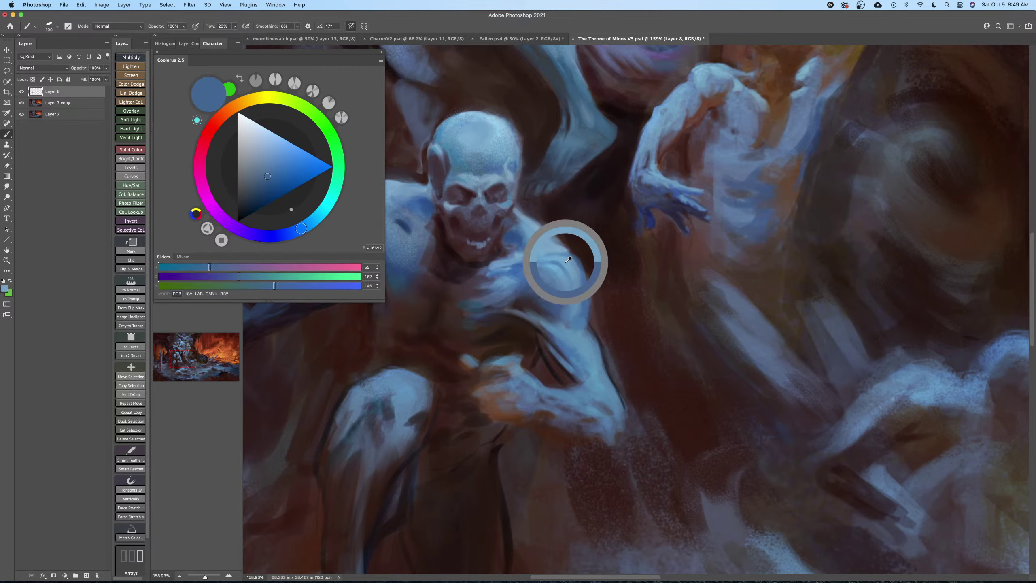
{"action": "key", "text": "bracketleft"}
{"action": "mouse_move", "coordinate": [542, 267]}
{"action": "left_mouse_down"}
{"action": "mouse_move", "coordinate": [569, 306]}
{"action": "mouse_move", "coordinate": [555, 307]}
{"action": "left_mouse_up"}
Flip the canvas horizontally and bring the crouching skeletal figure back into view.
{"action": "key", "text": "z"}
{"action": "left_click_drag", "start_coordinate": [583, 351], "coordinate": [578, 312]}
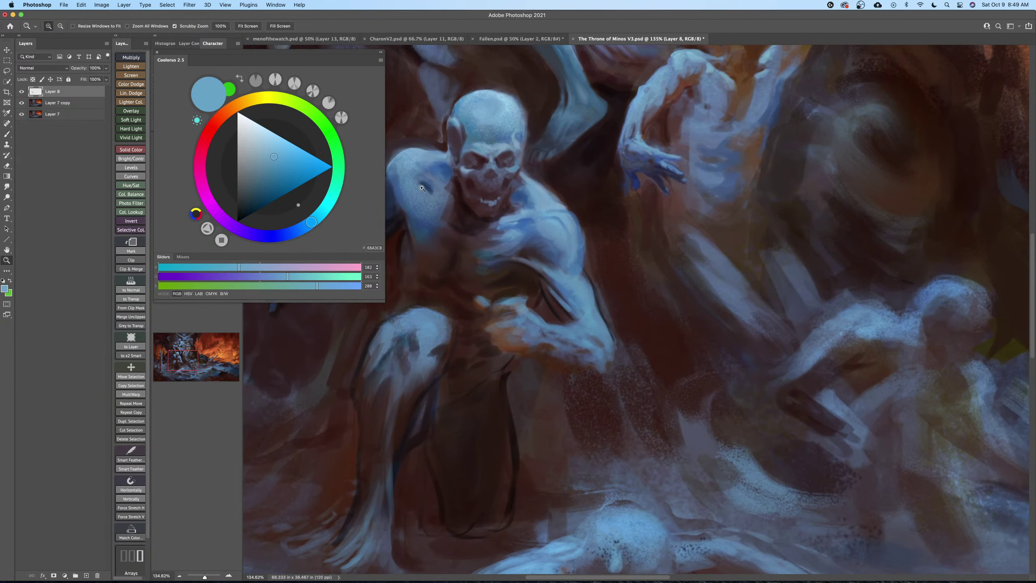
{"action": "left_click", "coordinate": [101, 5]}
{"action": "mouse_move", "coordinate": [138, 80]}
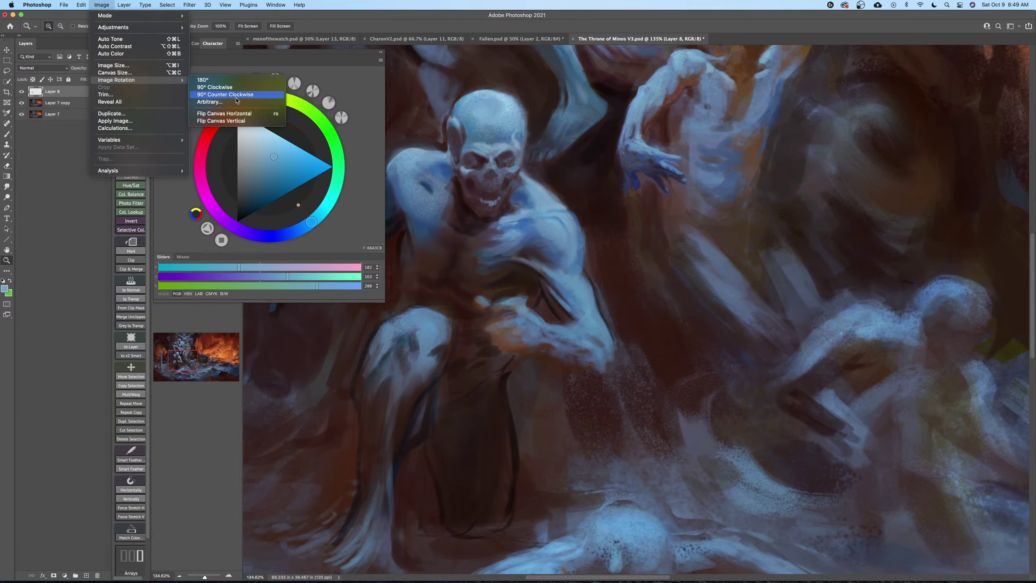
{"action": "left_click", "coordinate": [230, 114]}
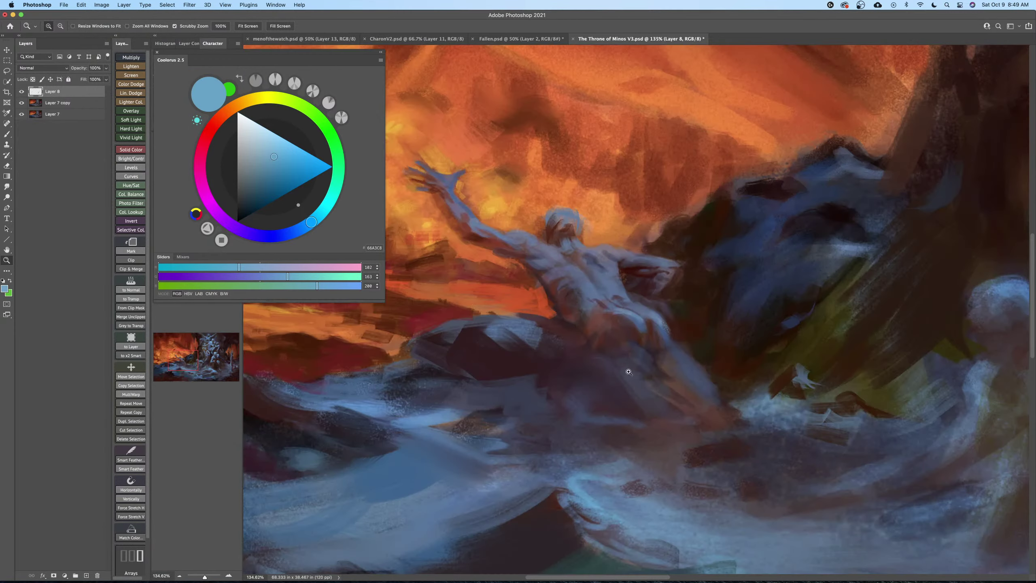
{"action": "left_click_drag", "start_coordinate": [654, 374], "coordinate": [529, 389]}
{"action": "left_click_drag", "start_coordinate": [647, 408], "coordinate": [495, 417]}
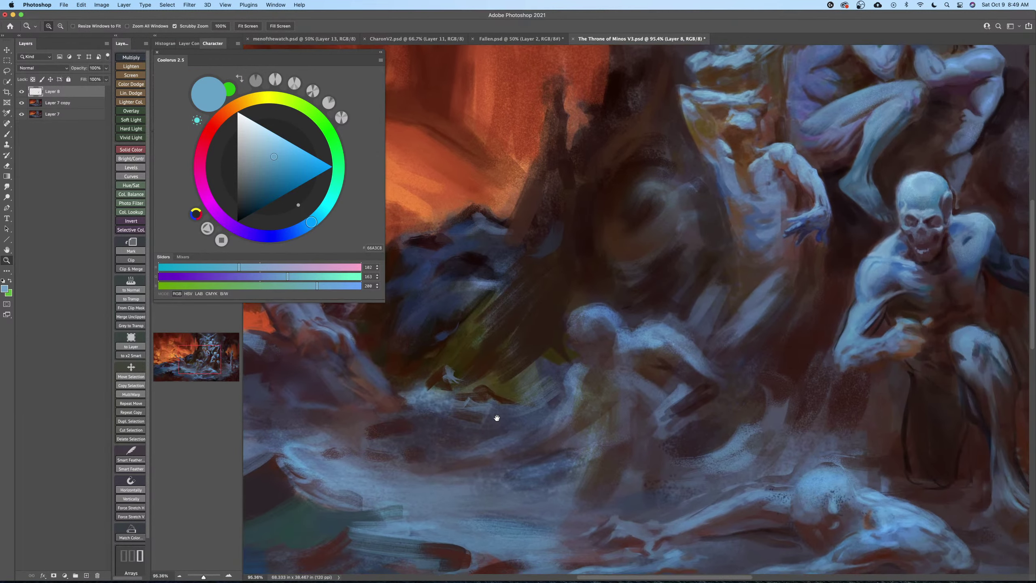
{"action": "left_click_drag", "start_coordinate": [632, 435], "coordinate": [597, 435]}
{"action": "scroll", "coordinate": [597, 434], "scroll_direction": "right", "scroll_amount": 10}
{"action": "scroll", "coordinate": [646, 351], "scroll_direction": "up", "scroll_amount": 2}
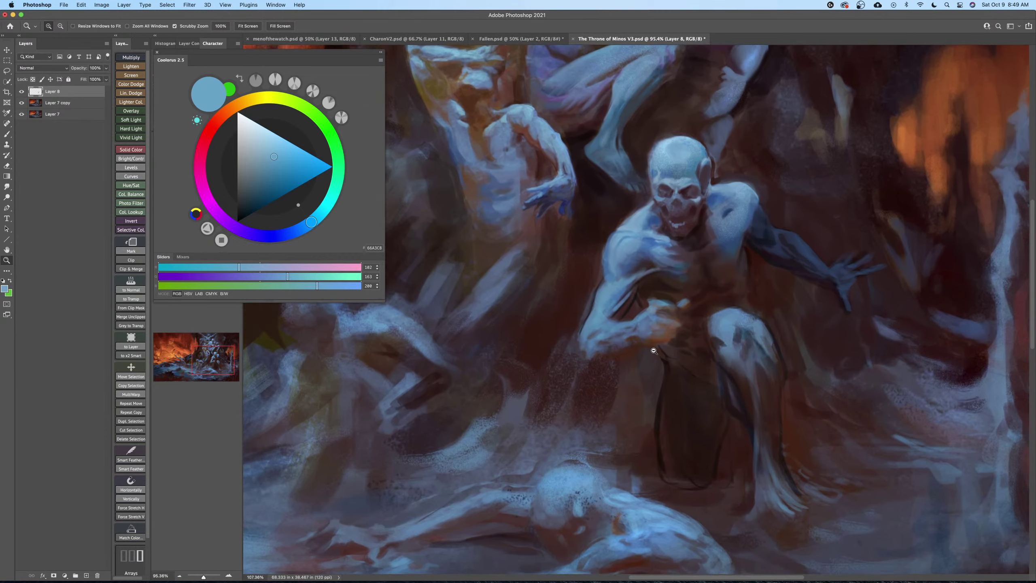
Blend the shoulder and upper arm of the bent arm with the Mixer Brush, then return to the regular Brush.
{"action": "key", "text": "b"}
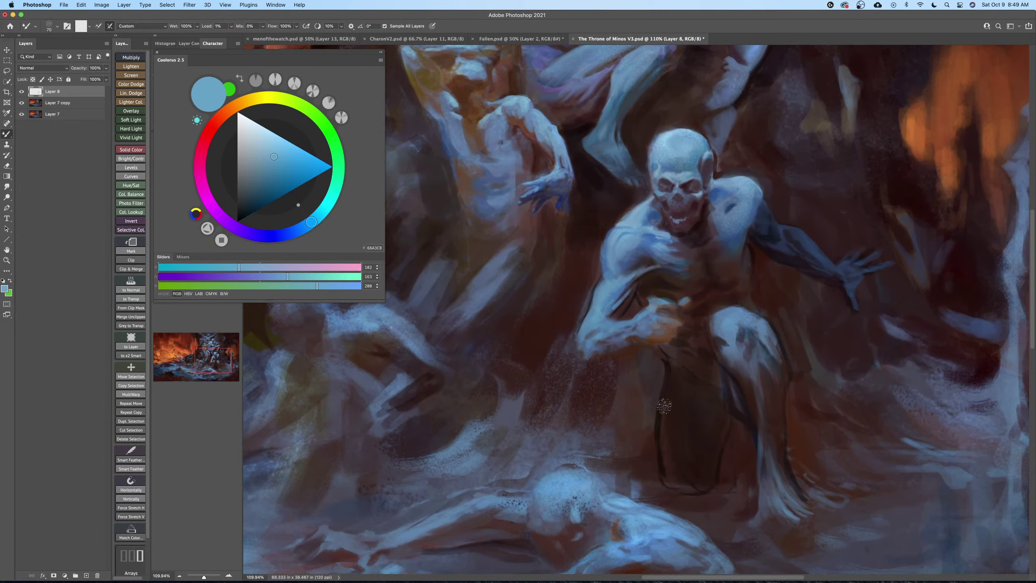
{"action": "key", "text": "bracketleft"}
{"action": "key", "text": "bracketleft"}
{"action": "left_click_drag", "start_coordinate": [611, 240], "coordinate": [597, 276]}
{"action": "key", "text": "shift+b"}
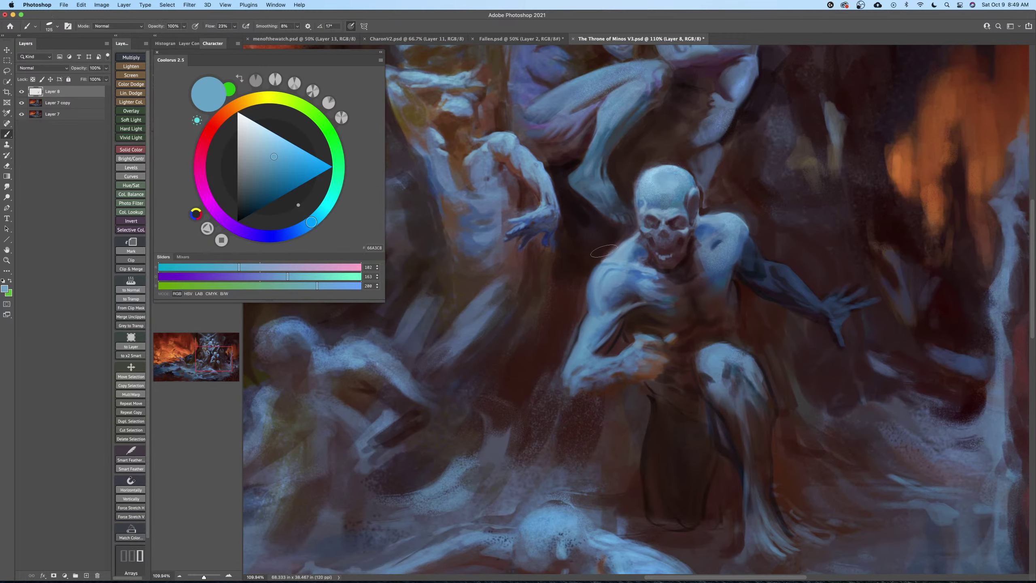
Sample the dark red-brown background beside the bent arm's shoulder and clean up the shoulder's outer edge with a smaller brush.
{"action": "left_click", "coordinate": [600, 250], "text": "alt"}
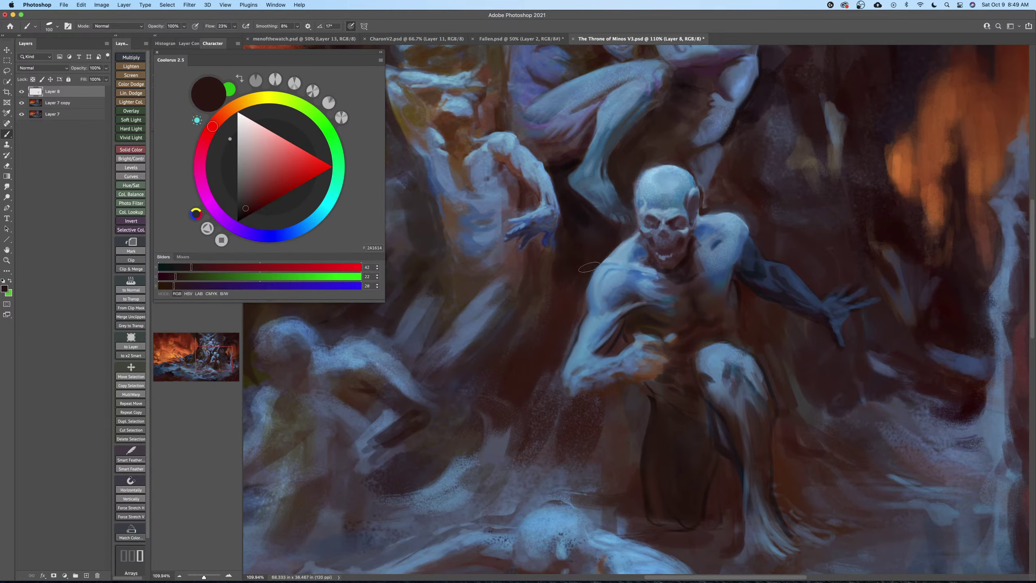
{"action": "key", "text": "bracketleft"}
{"action": "key", "text": "bracketleft"}
{"action": "key", "text": "bracketleft"}
View the whole composition and save the painting.
{"action": "key", "text": "z"}
{"action": "left_click_drag", "start_coordinate": [661, 265], "coordinate": [619, 276]}
{"action": "key", "text": "super+s"}
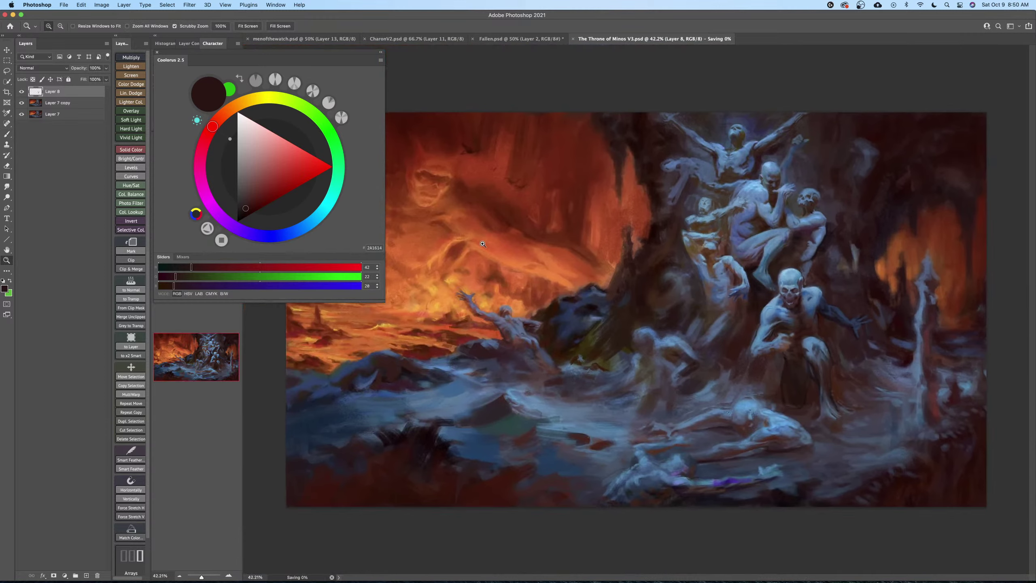
Toggle the visibility of Layer 8 to compare the painting with and without the new brushwork.
{"action": "left_click", "coordinate": [21, 91]}
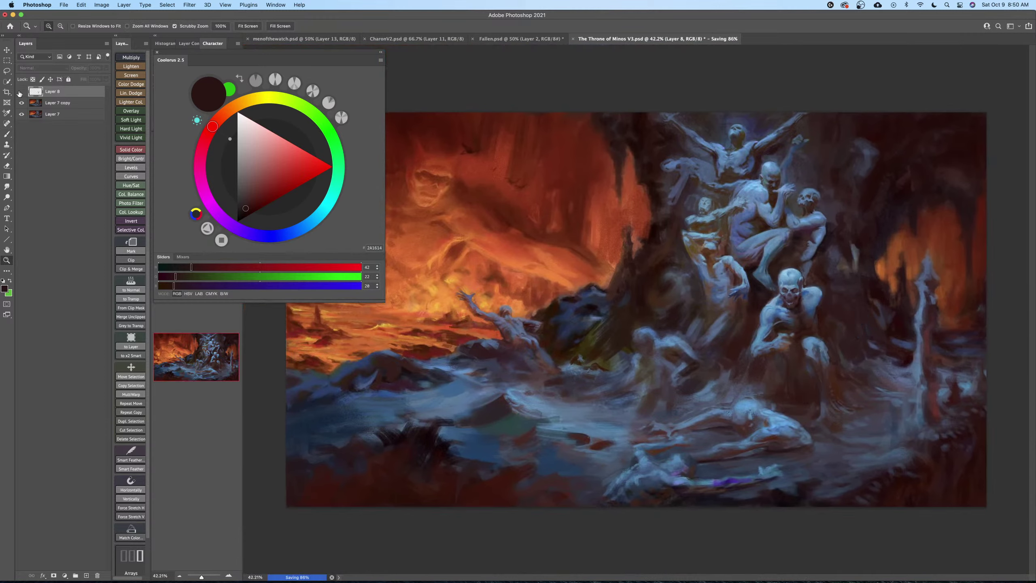
{"action": "left_click", "coordinate": [21, 92]}
{"action": "left_click", "coordinate": [21, 92]}
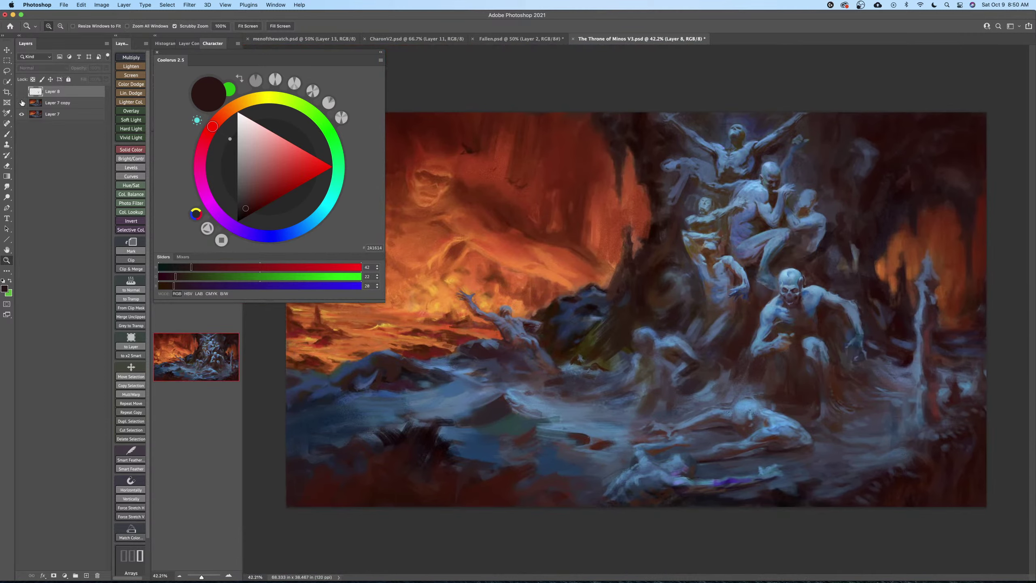
{"action": "left_click", "coordinate": [22, 95]}
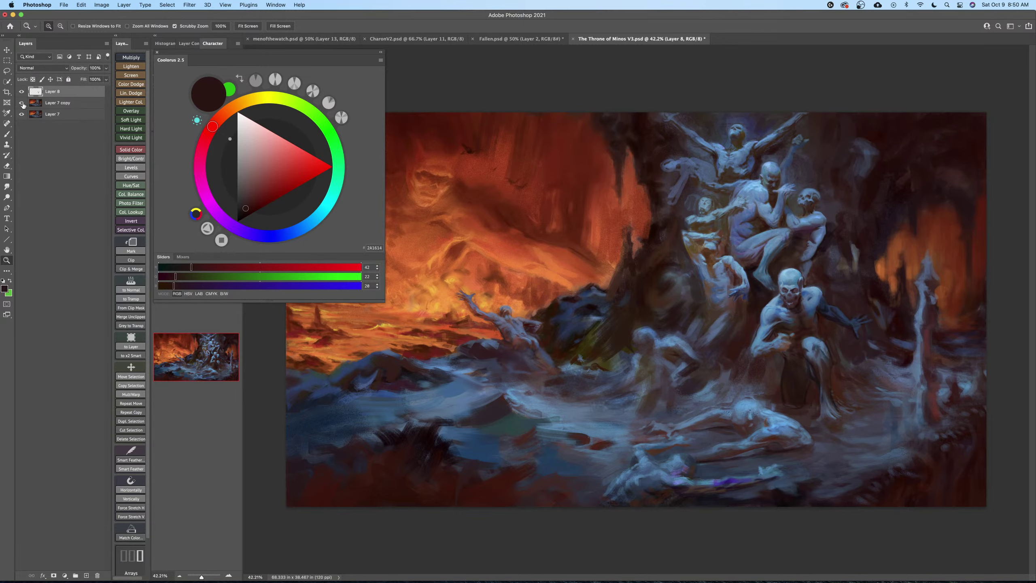
{"action": "left_click", "coordinate": [21, 94]}
{"action": "left_click", "coordinate": [21, 95]}
Sample blue from the crouching figure's raised knee and rotate the brush tip to a near-vertical angle.
{"action": "mouse_move", "coordinate": [807, 367]}
{"action": "left_mouse_down"}
{"action": "mouse_move", "coordinate": [846, 363]}
{"action": "mouse_move", "coordinate": [766, 349]}
{"action": "left_mouse_up"}
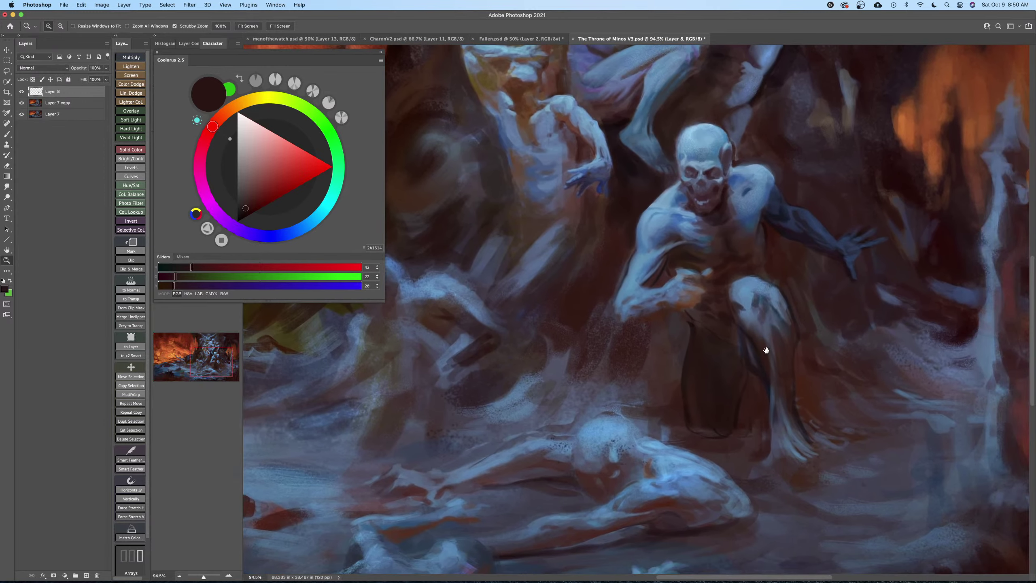
{"action": "key", "text": "b"}
{"action": "left_click", "coordinate": [744, 296], "text": "alt"}
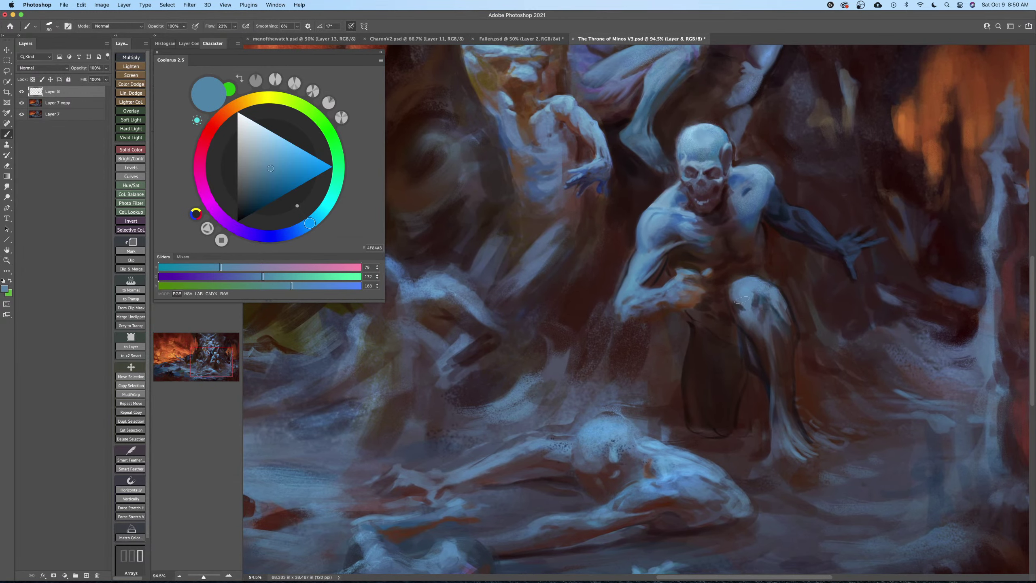
{"action": "right_click", "coordinate": [749, 302]}
{"action": "left_click_drag", "start_coordinate": [741, 293], "coordinate": [733, 302]}
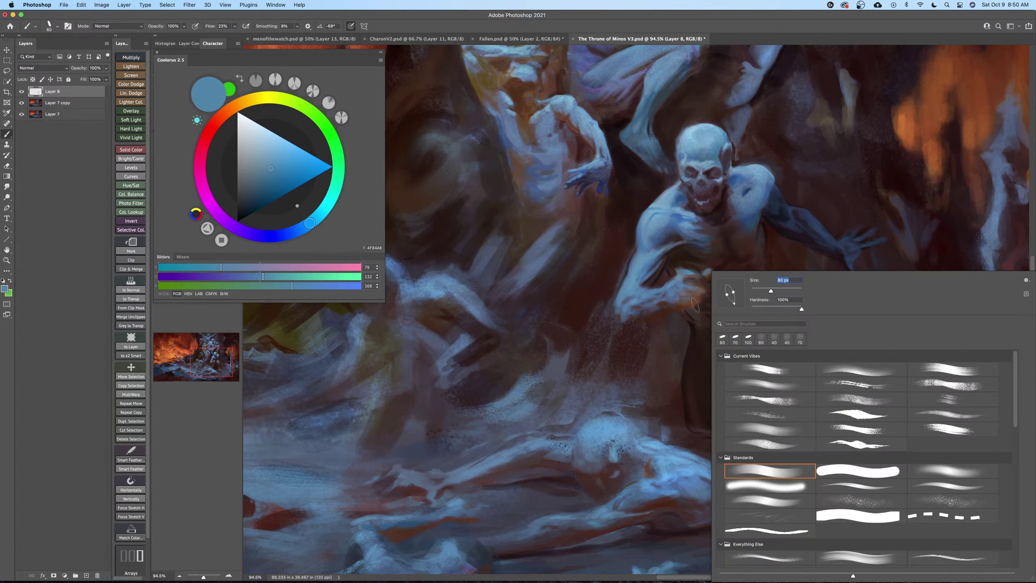
{"action": "left_click", "coordinate": [689, 305]}
{"action": "key", "text": "]"}
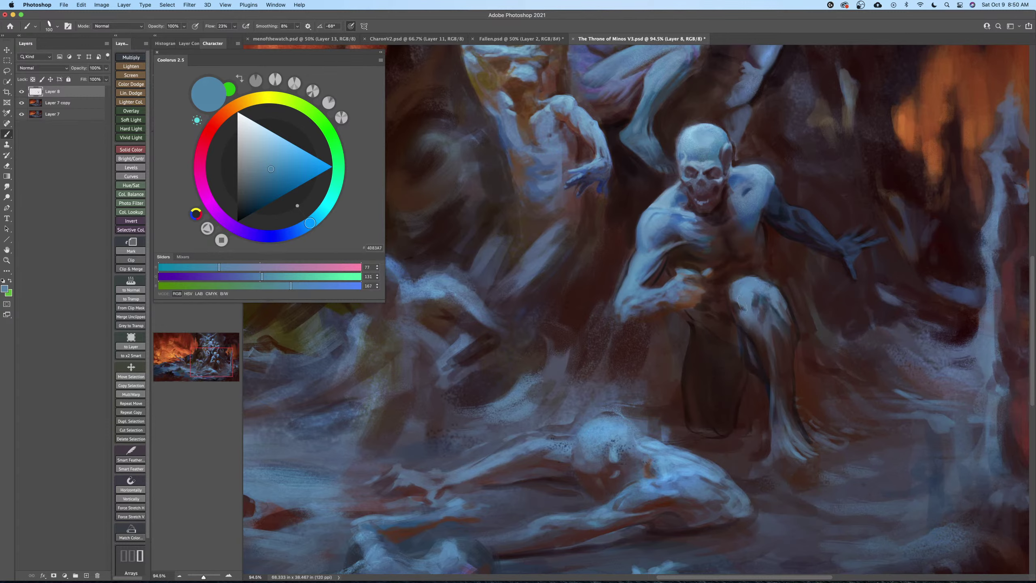
Sample dark grey-purple and medium blue around the raised knee and reshape its inner side.
{"action": "left_click", "coordinate": [740, 305], "text": "alt"}
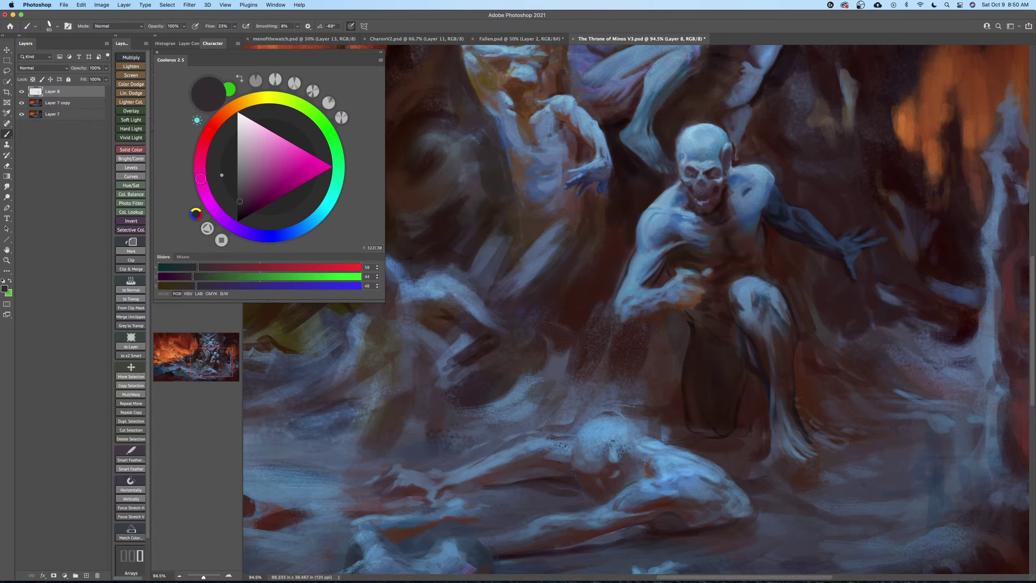
{"action": "left_click", "coordinate": [748, 294], "text": "alt"}
{"action": "key", "text": "bracketright"}
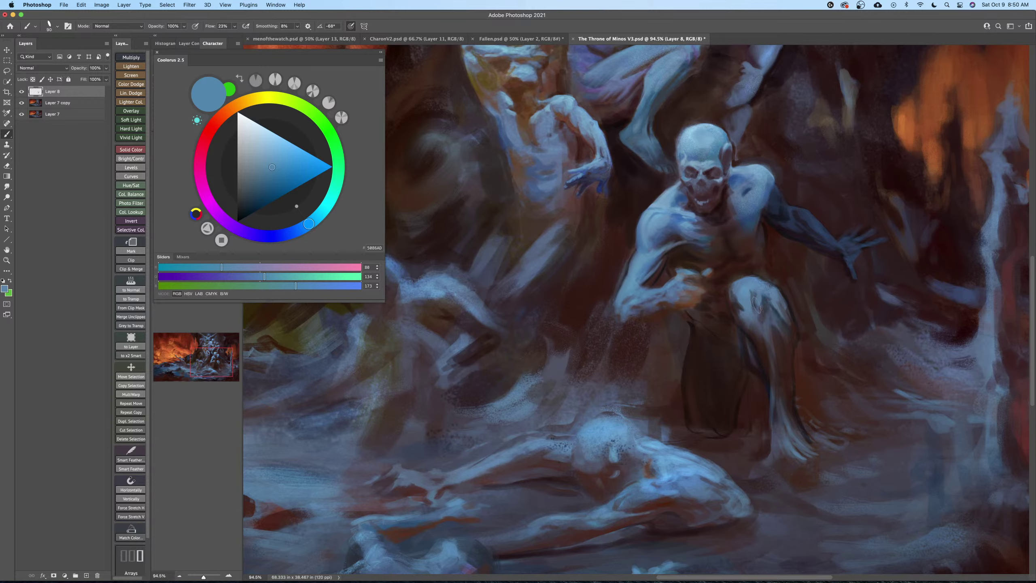
{"action": "mouse_move", "coordinate": [763, 310]}
{"action": "left_mouse_down"}
{"action": "mouse_move", "coordinate": [764, 325]}
{"action": "mouse_move", "coordinate": [747, 322]}
{"action": "left_mouse_up"}
Sample a dark brown beside the raised knee and shade the hollow around the kneecap with a larger brush.
{"action": "left_click", "coordinate": [749, 314], "text": "alt"}
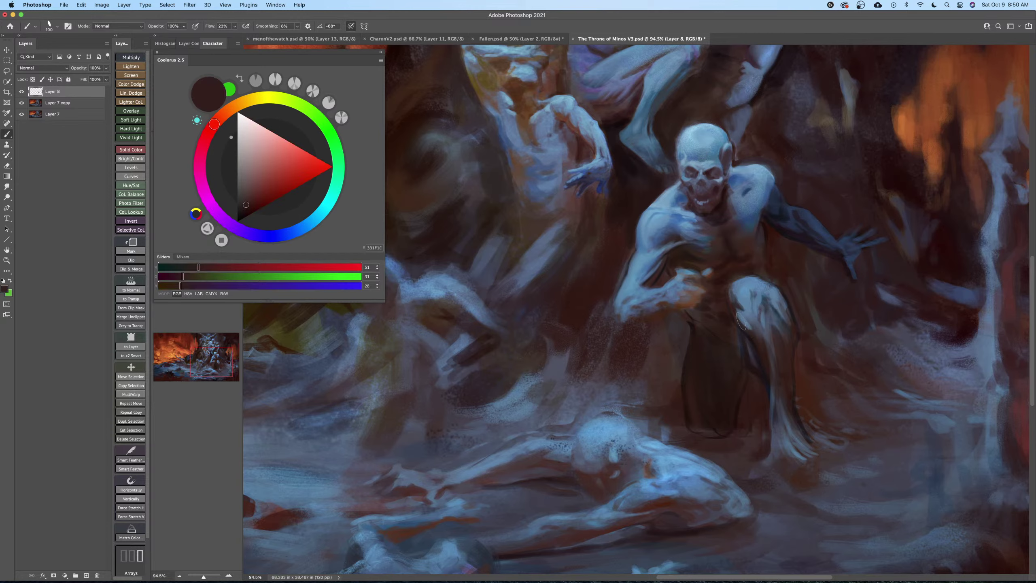
{"action": "key", "text": "bracketright"}
{"action": "key", "text": "bracketright"}
{"action": "key", "text": "bracketright"}
{"action": "left_click_drag", "start_coordinate": [762, 312], "coordinate": [766, 307]}
{"action": "key", "text": "bracketright"}
{"action": "key", "text": "bracketright"}
Sample blues from the knee and lower leg and paint the kneecap's outer side and the upper shin.
{"action": "left_click", "coordinate": [762, 285], "text": "alt"}
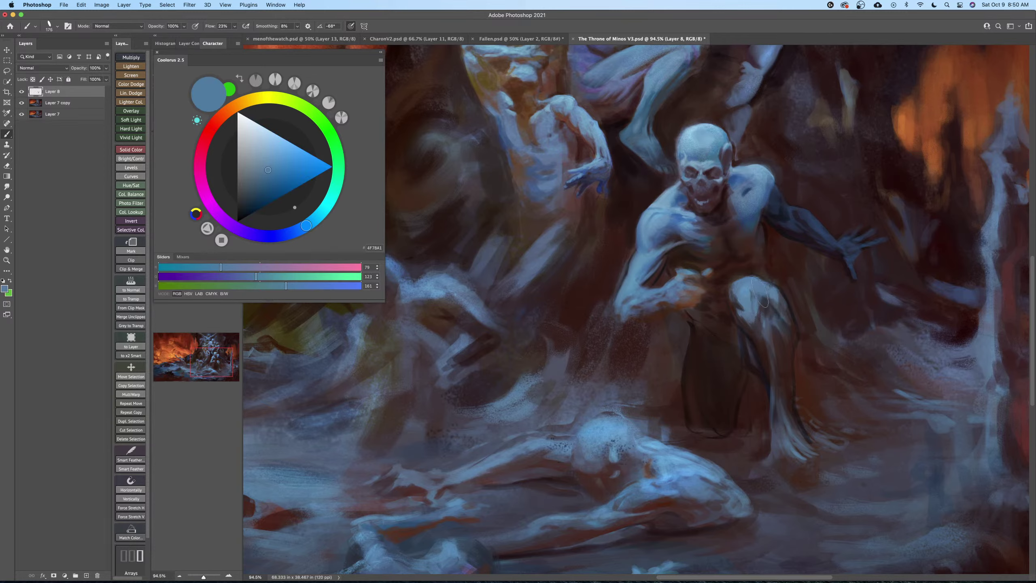
{"action": "left_click_drag", "start_coordinate": [763, 291], "coordinate": [781, 300]}
{"action": "left_click", "coordinate": [756, 335], "text": "alt"}
{"action": "left_click_drag", "start_coordinate": [763, 337], "coordinate": [753, 321]}
{"action": "key", "text": "bracketleft"}
{"action": "key", "text": "bracketleft"}
{"action": "key", "text": "bracketleft"}
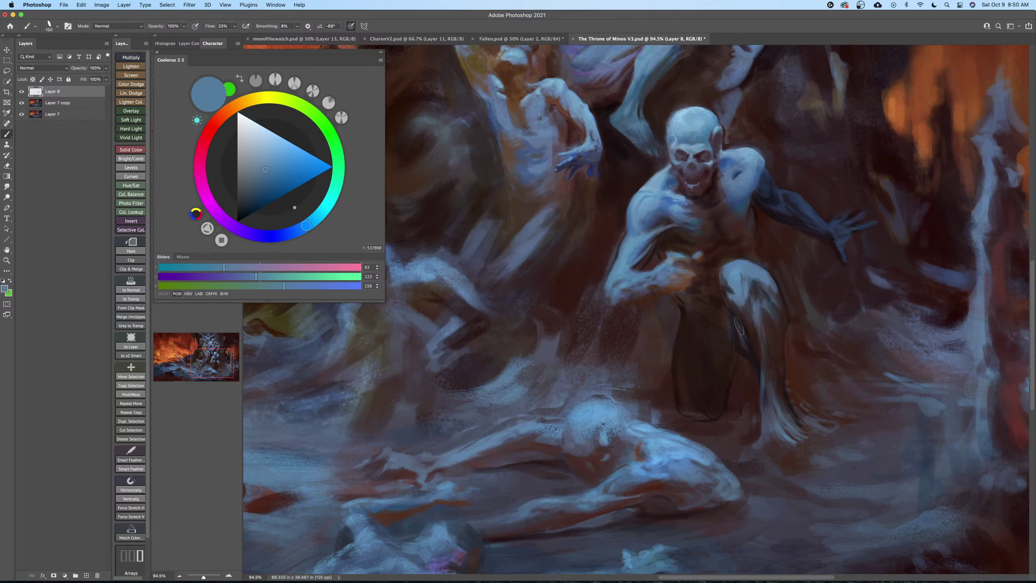
Sample a dark red-brown and deepen the shadow along the inner edge of the raised leg's calf.
{"action": "key", "text": "bracketright"}
{"action": "key", "text": "bracketright"}
{"action": "key", "text": "bracketright"}
{"action": "key", "text": "bracketright"}
{"action": "left_click", "coordinate": [743, 338], "text": "alt"}
{"action": "key", "text": "bracketleft"}
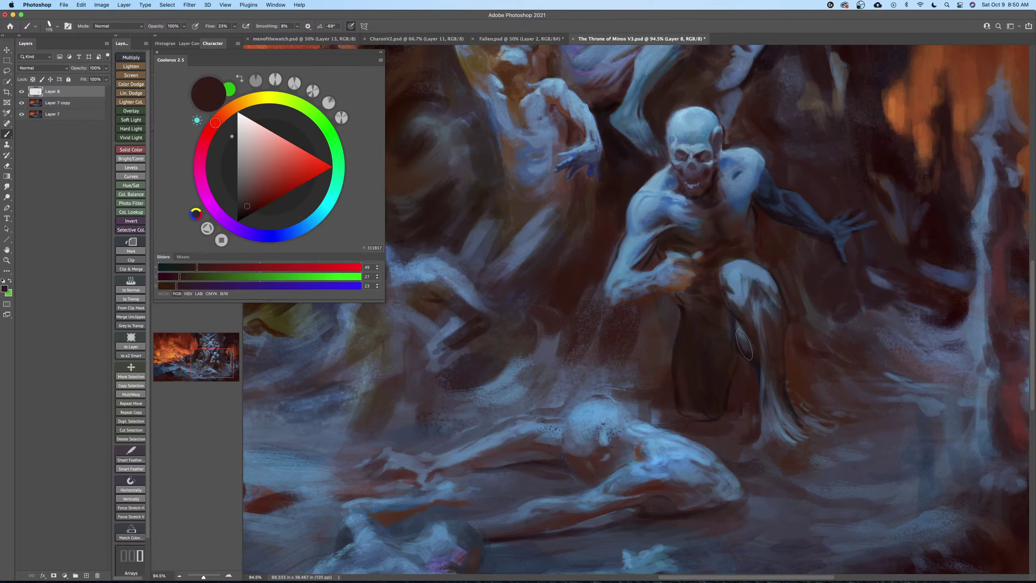
{"action": "scroll", "coordinate": [750, 334], "scroll_direction": "down", "scroll_amount": 4}
{"action": "key", "text": "bracketleft"}
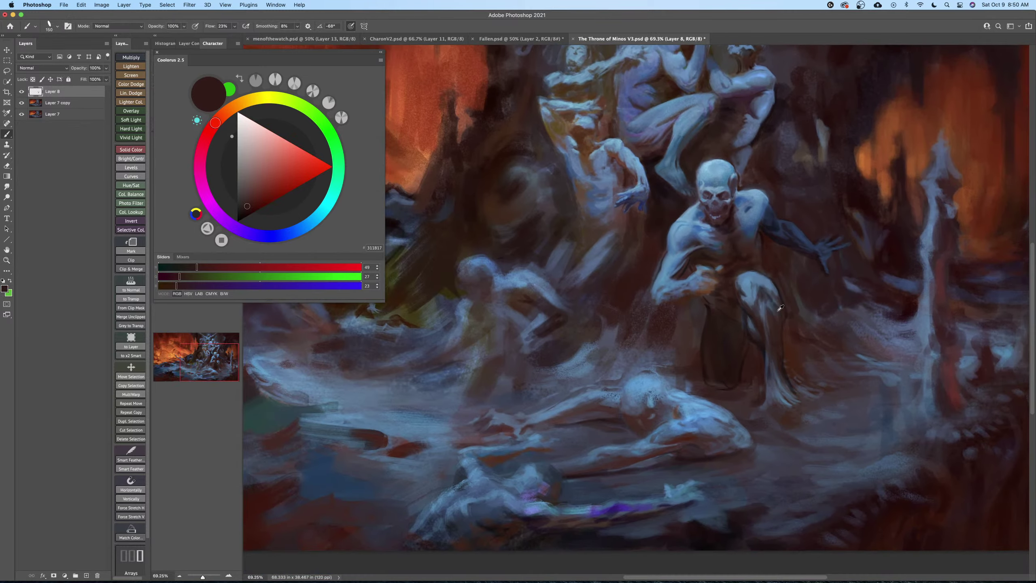
Sample medium and darker blues from the knee and shoulder and paint the outer side of the raised knee.
{"action": "left_click", "coordinate": [771, 277], "text": "alt"}
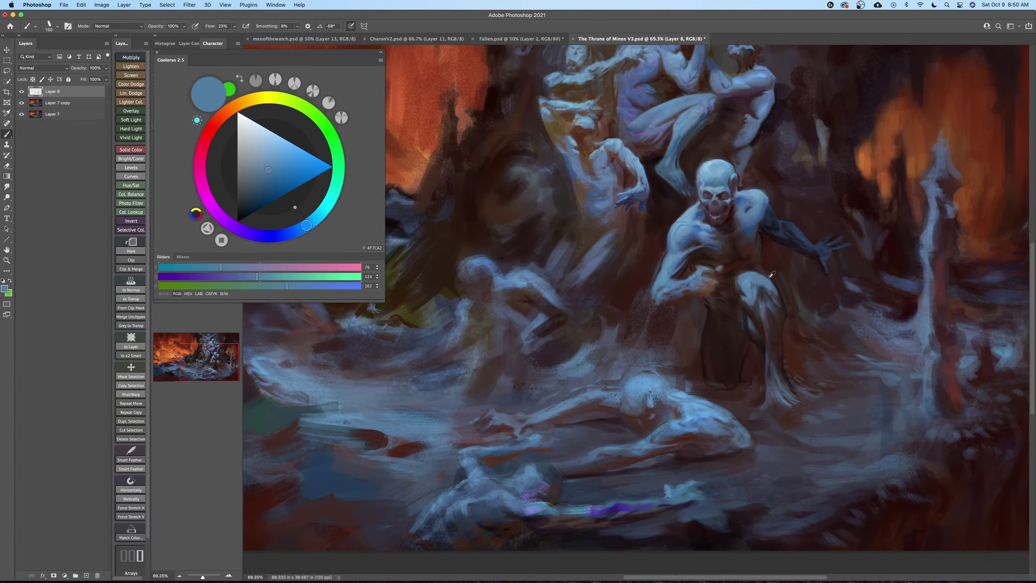
{"action": "left_click", "coordinate": [694, 230], "text": "alt"}
{"action": "scroll", "coordinate": [749, 265], "scroll_direction": "up", "scroll_amount": 2}
{"action": "key", "text": "bracketright"}
{"action": "key", "text": "bracketright"}
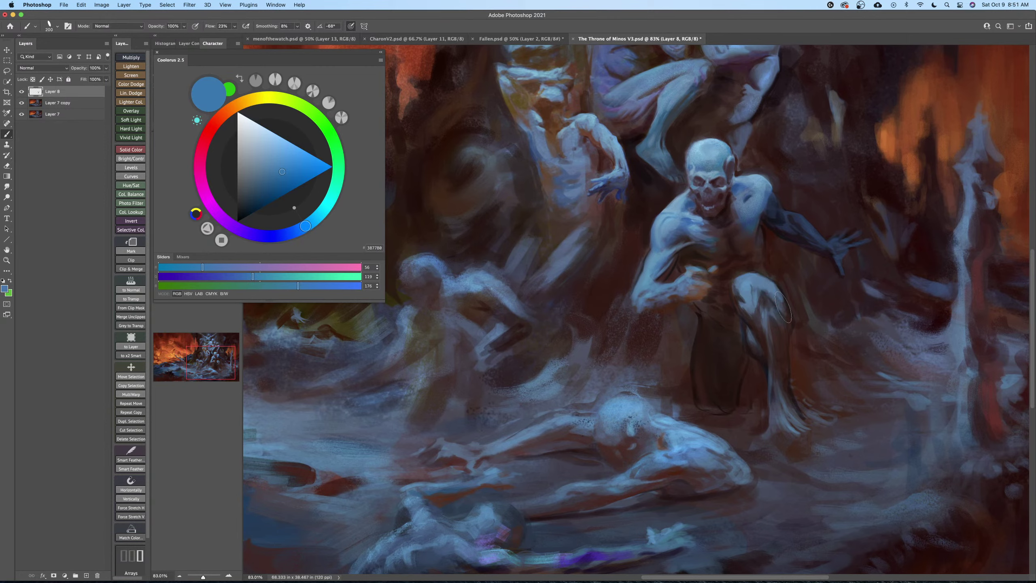
{"action": "left_click", "coordinate": [780, 308], "text": "alt"}
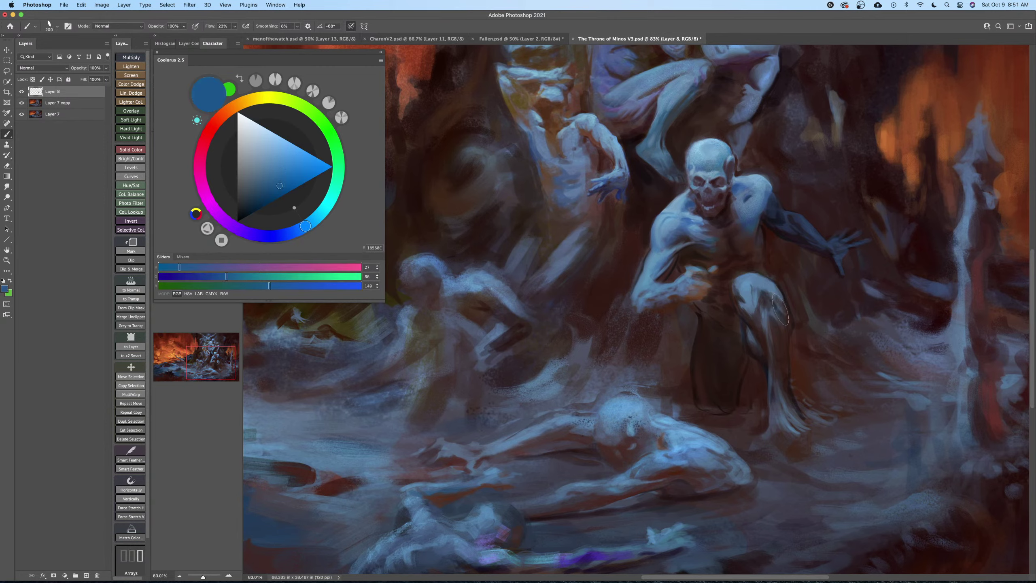
{"action": "key", "text": "bracketleft"}
{"action": "key", "text": "bracketleft"}
{"action": "left_click_drag", "start_coordinate": [717, 409], "coordinate": [723, 396]}
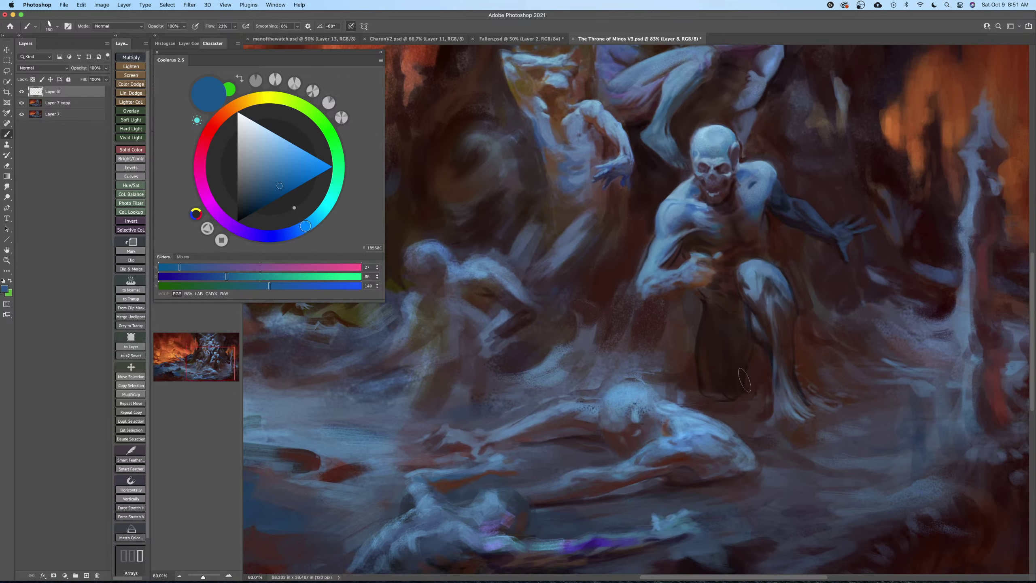
Choose a very dark blue (RGB 6, 22, 36) and outline the outer edge of the raised knee and calf with a small brush.
{"action": "key", "text": "bracketleft"}
{"action": "key", "text": "bracketleft"}
{"action": "key", "text": "bracketleft"}
{"action": "key", "text": "bracketleft"}
{"action": "left_click_drag", "start_coordinate": [260, 204], "coordinate": [249, 212]}
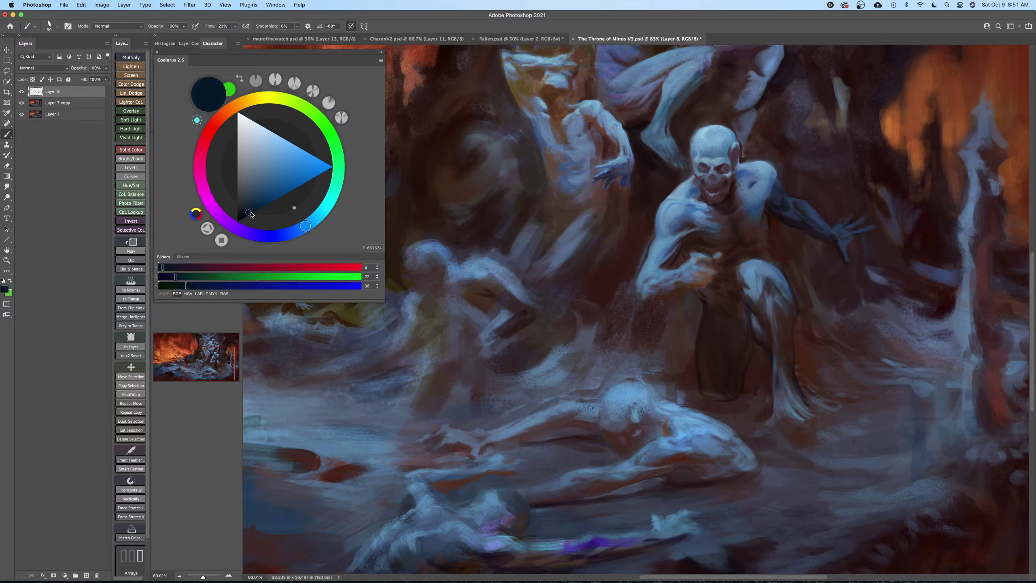
{"action": "key", "text": "bracketleft"}
{"action": "key", "text": "bracketleft"}
{"action": "key", "text": "bracketleft"}
{"action": "left_click_drag", "start_coordinate": [773, 281], "coordinate": [794, 313]}
{"action": "left_click_drag", "start_coordinate": [812, 411], "coordinate": [751, 353]}
{"action": "key", "text": "bracketright"}
{"action": "key", "text": "bracketright"}
{"action": "left_click_drag", "start_coordinate": [772, 402], "coordinate": [729, 416]}
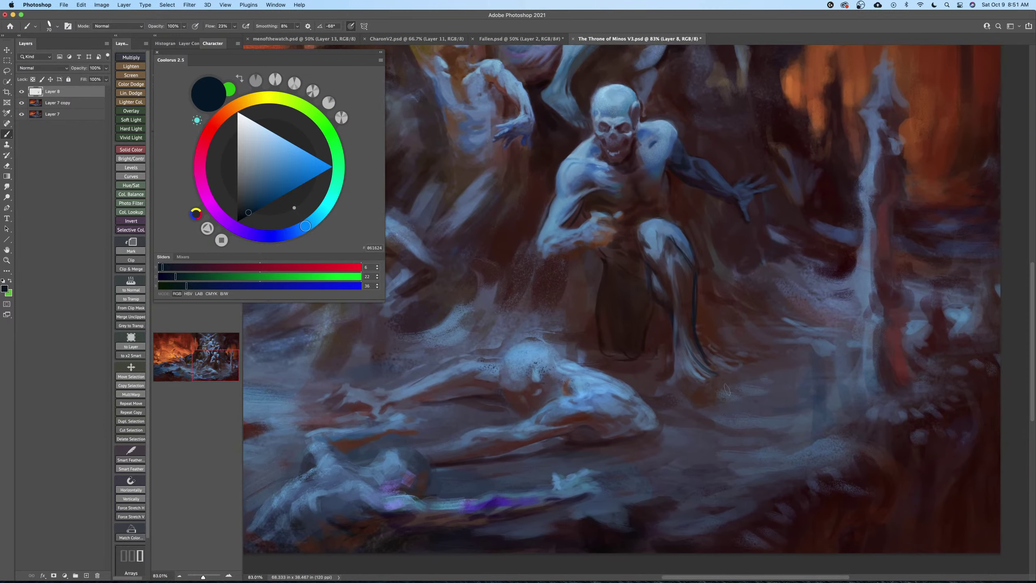
Continue the very dark blue contour down the lower leg and shade between the tendons at the ankle and foot.
{"action": "scroll", "coordinate": [727, 390], "scroll_direction": "up", "scroll_amount": 2}
{"action": "key", "text": "bracketleft"}
{"action": "key", "text": "bracketleft"}
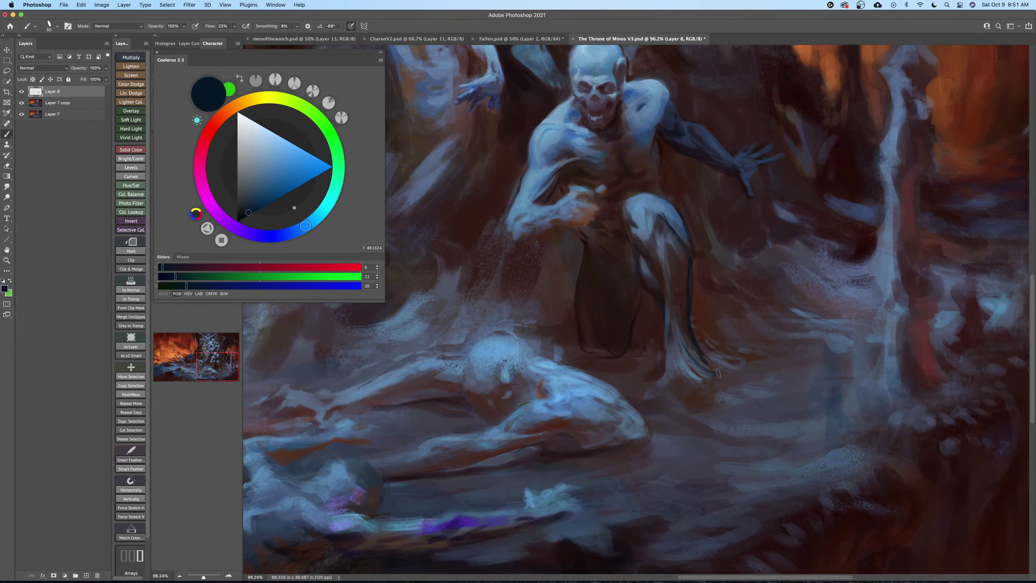
{"action": "key", "text": "bracketleft"}
{"action": "key", "text": "bracketright"}
{"action": "key", "text": "bracketright"}
{"action": "key", "text": "bracketright"}
{"action": "key", "text": "bracketright"}
{"action": "mouse_move", "coordinate": [711, 341]}
{"action": "left_mouse_down"}
{"action": "mouse_move", "coordinate": [770, 353]}
{"action": "mouse_move", "coordinate": [774, 372]}
{"action": "left_mouse_up"}
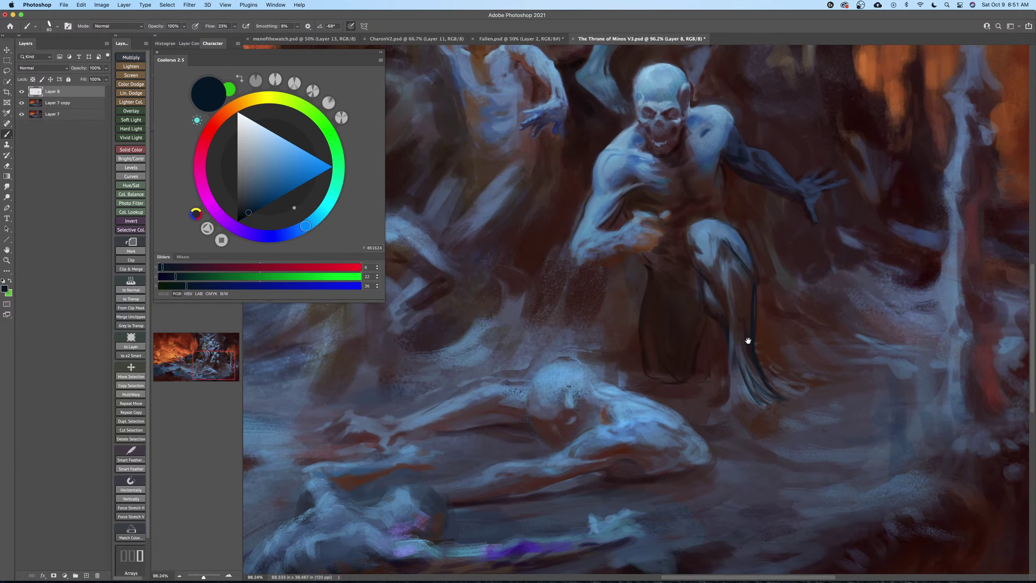
Refine the dark contour along the outer calf just below the raised knee with a smaller brush.
{"action": "key", "text": "bracketleft"}
{"action": "key", "text": "bracketleft"}
{"action": "key", "text": "bracketleft"}
{"action": "key", "text": "bracketleft"}
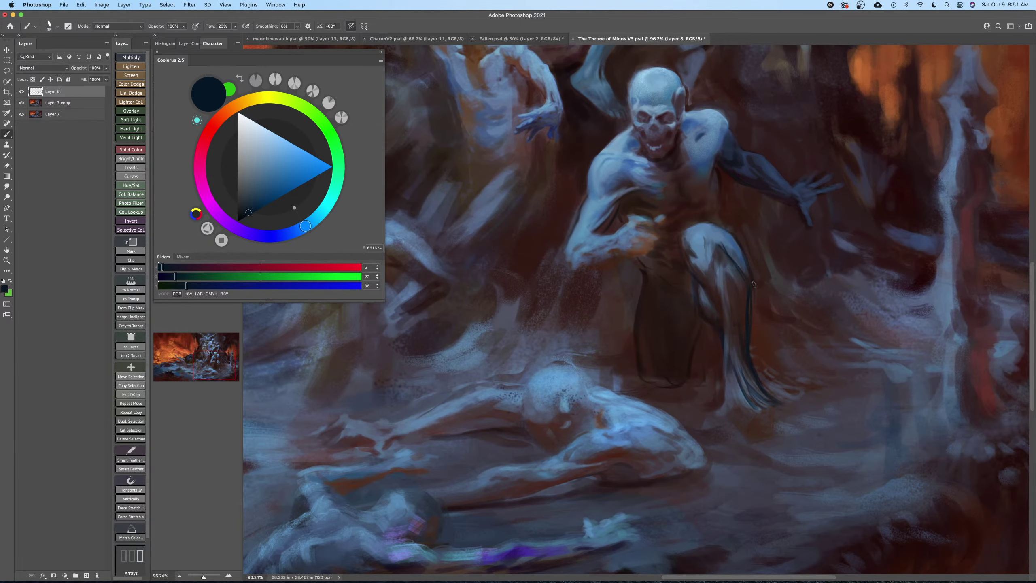
{"action": "left_click_drag", "start_coordinate": [754, 284], "coordinate": [753, 299]}
Sample a dark red-brown from the figure's other leg and fill in its shadowed mass with a larger brush.
{"action": "left_click", "coordinate": [687, 379], "text": "alt"}
{"action": "key", "text": "bracketright"}
{"action": "key", "text": "bracketright"}
{"action": "key", "text": "bracketright"}
{"action": "key", "text": "bracketright"}
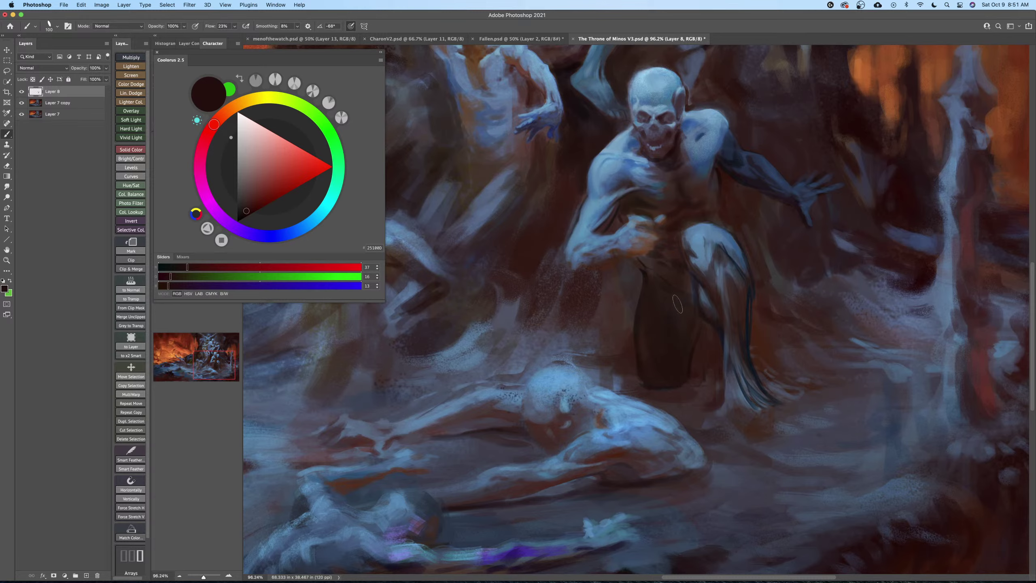
{"action": "key", "text": "bracketright"}
{"action": "key", "text": "bracketright"}
{"action": "key", "text": "bracketright"}
{"action": "left_click_drag", "start_coordinate": [678, 360], "coordinate": [657, 362]}
{"action": "left_click_drag", "start_coordinate": [673, 363], "coordinate": [701, 371]}
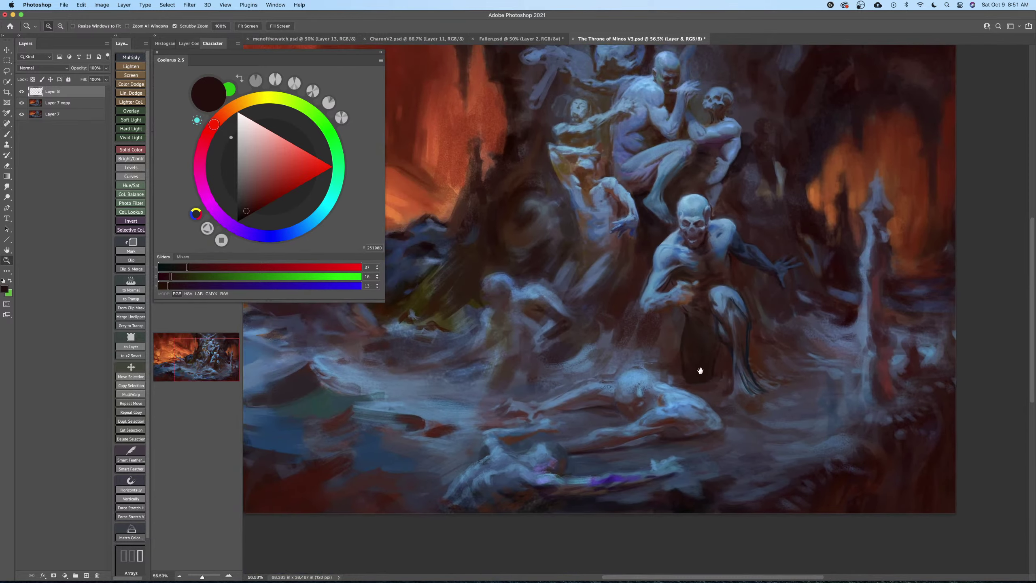
Choose a near-black red (RGB 15, 6, 5) and deepen the shadows on the ground behind and around the figure's legs.
{"action": "key", "text": "bracketright"}
{"action": "key", "text": "bracketright"}
{"action": "left_click", "coordinate": [242, 215]}
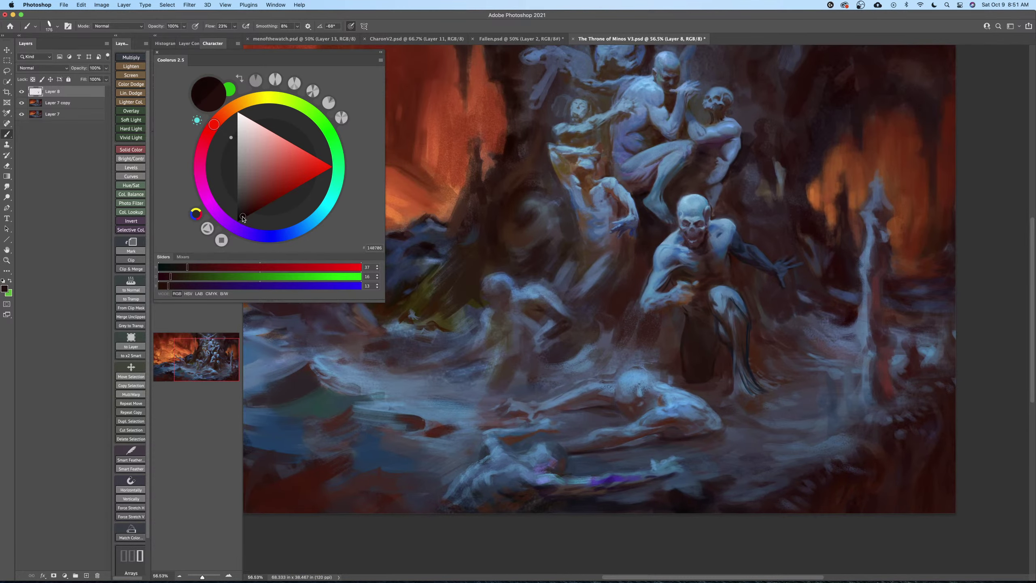
{"action": "key", "text": "bracketright"}
{"action": "key", "text": "bracketright"}
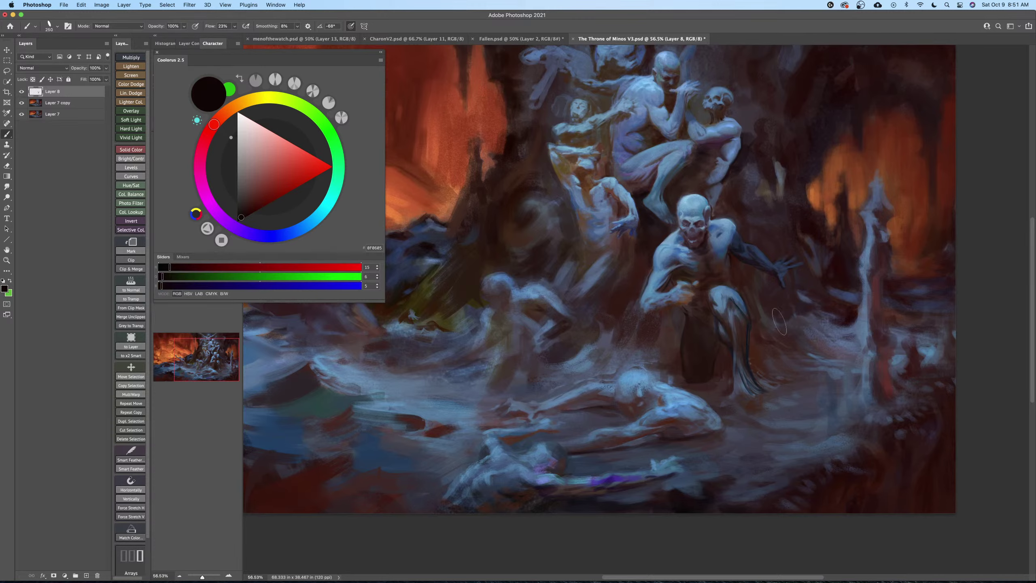
{"action": "key", "text": "bracketleft"}
{"action": "key", "text": "bracketleft"}
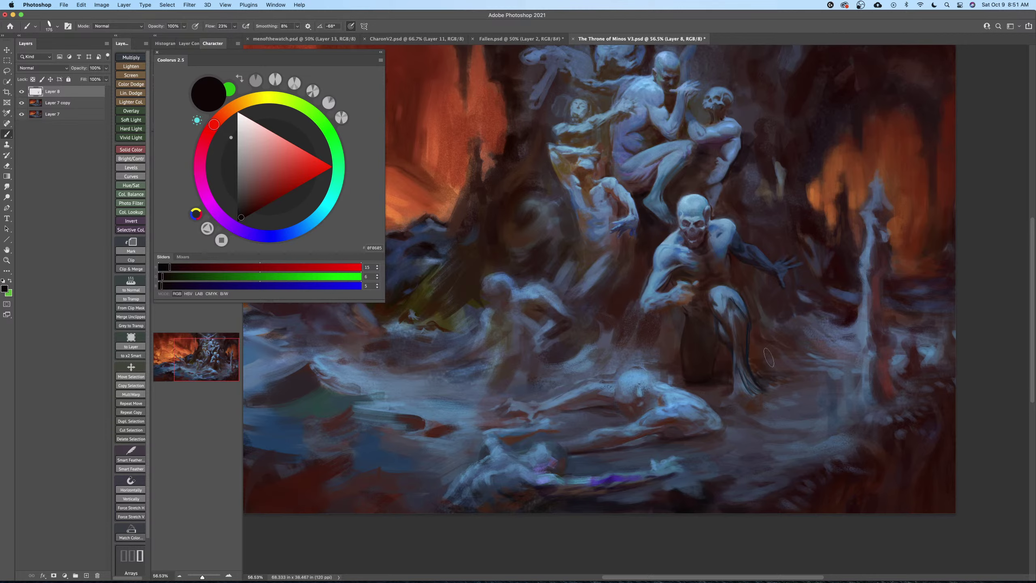
{"action": "left_click_drag", "start_coordinate": [710, 383], "coordinate": [729, 391]}
Sample a dark red-brown beside the skull's jaw and touch up the shadows around the eye sockets.
{"action": "key", "text": "["}
{"action": "key", "text": "z"}
{"action": "left_click_drag", "start_coordinate": [691, 316], "coordinate": [738, 329]}
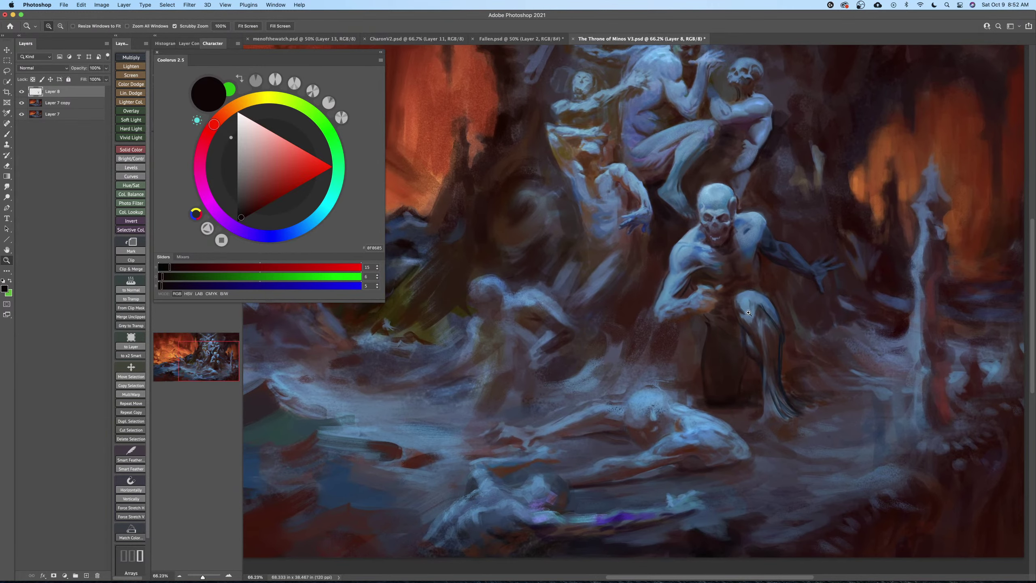
{"action": "key", "text": "shift+b"}
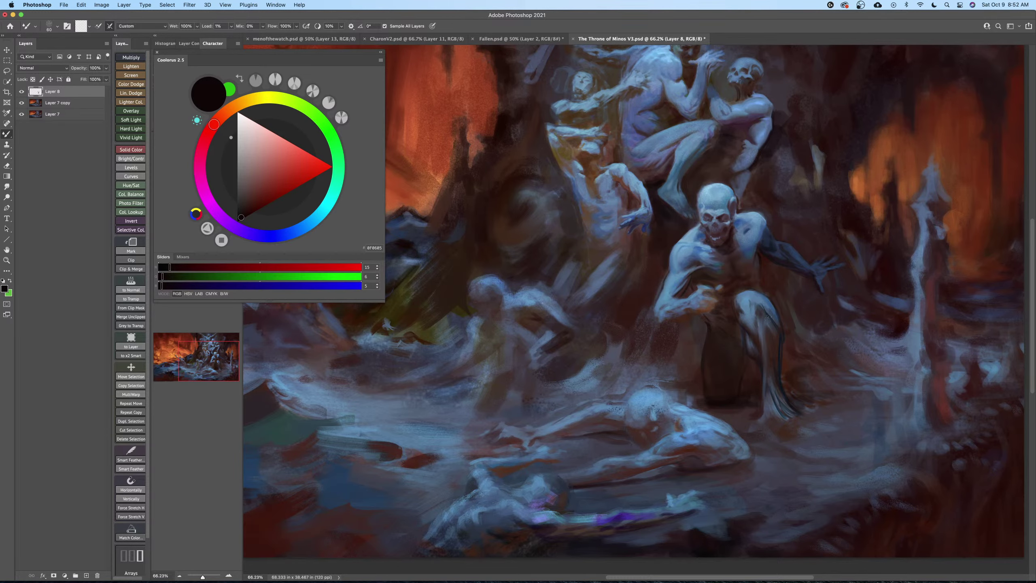
{"action": "scroll", "coordinate": [742, 304], "scroll_direction": "up", "scroll_amount": 8}
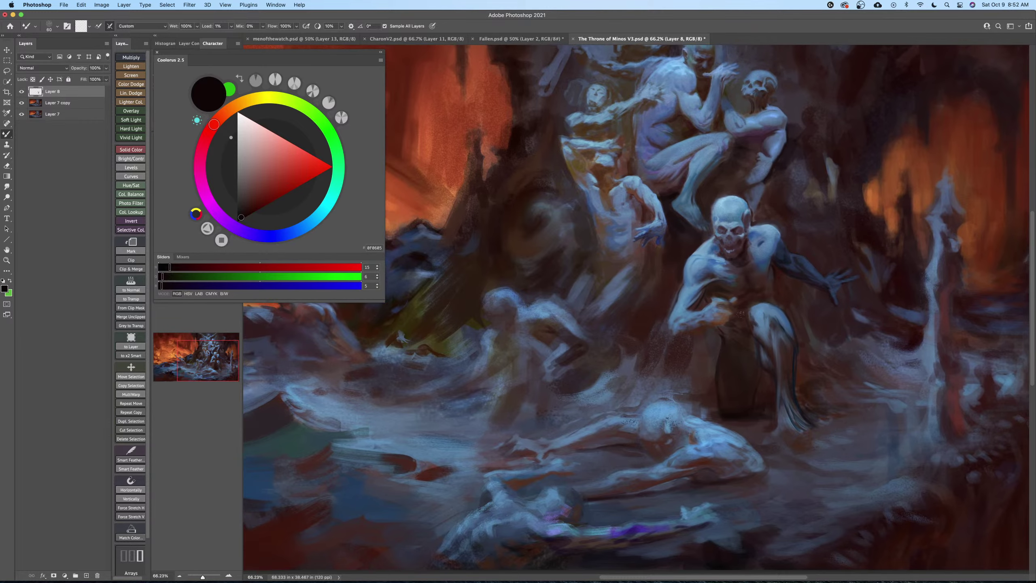
{"action": "key", "text": "shift+b"}
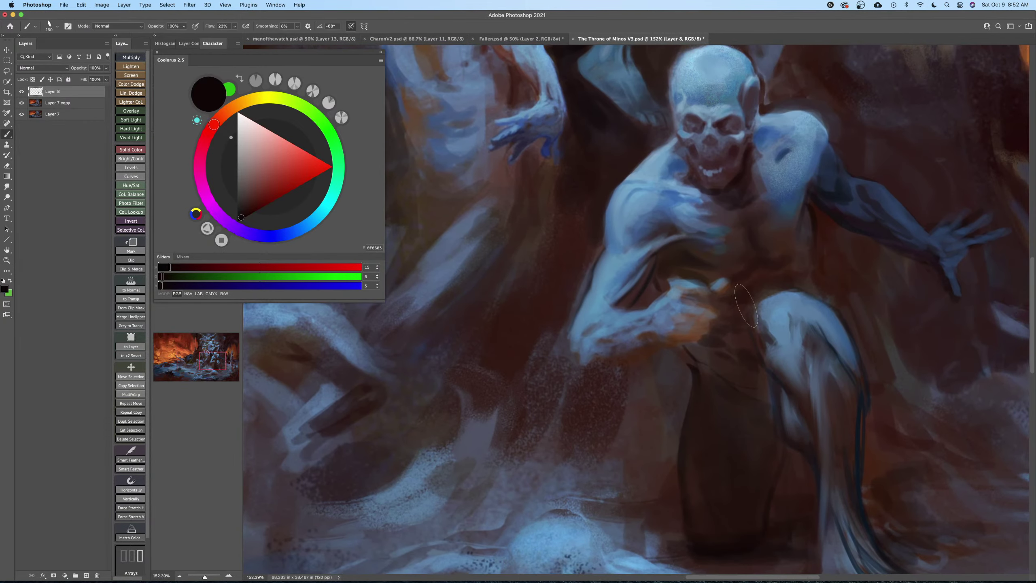
{"action": "left_click", "coordinate": [737, 177], "text": "alt"}
{"action": "left_click_drag", "start_coordinate": [738, 122], "coordinate": [720, 125]}
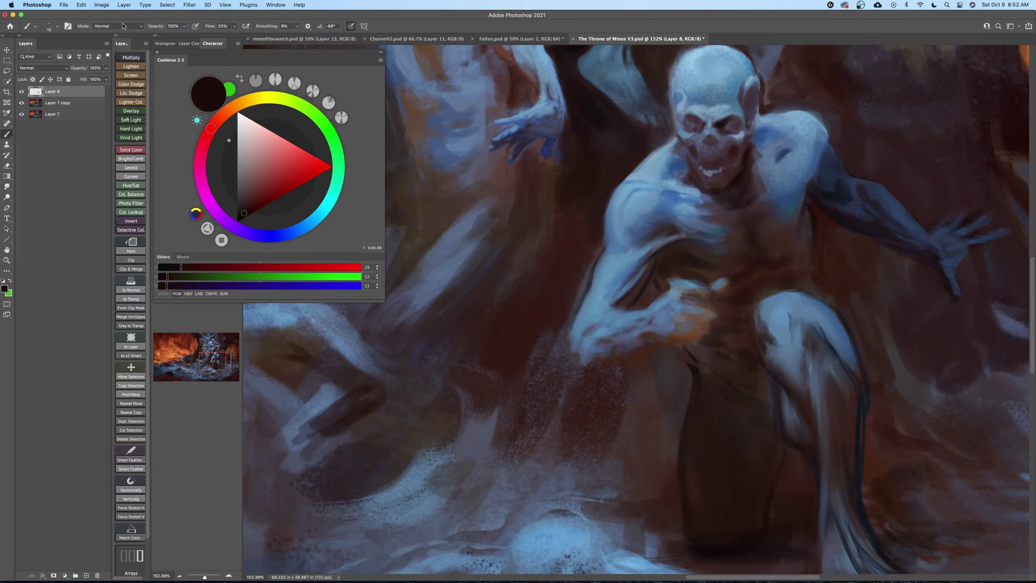
Check the document's dimensions in Image Size and save the painting.
{"action": "left_click", "coordinate": [102, 4]}
{"action": "left_click", "coordinate": [118, 69]}
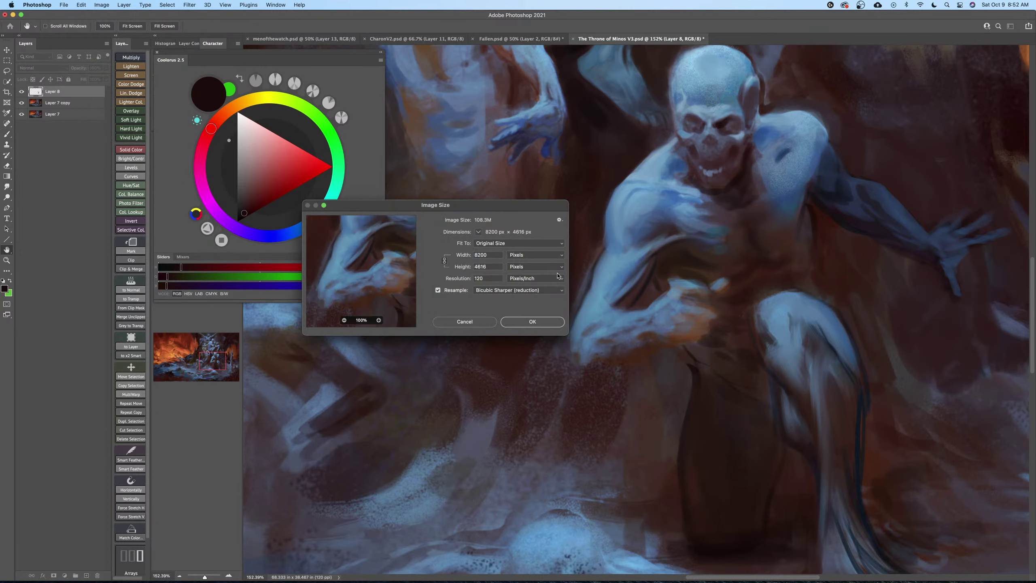
{"action": "left_click", "coordinate": [465, 322]}
{"action": "scroll", "coordinate": [550, 307], "scroll_direction": "up", "scroll_amount": 2}
{"action": "key", "text": "super+s"}
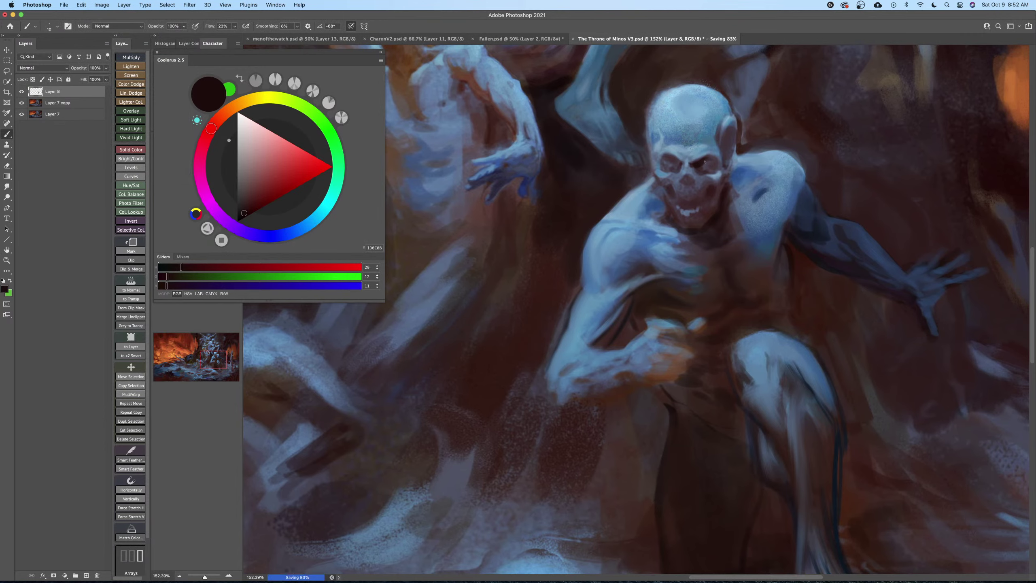
Darken and sharpen the skull's eye sockets, and sample a light blue from the brow to define their edges.
{"action": "key", "text": "bracketright"}
{"action": "key", "text": "bracketright"}
{"action": "key", "text": "bracketright"}
{"action": "key", "text": "bracketright"}
{"action": "key", "text": "bracketright"}
{"action": "left_click_drag", "start_coordinate": [705, 161], "coordinate": [702, 167]}
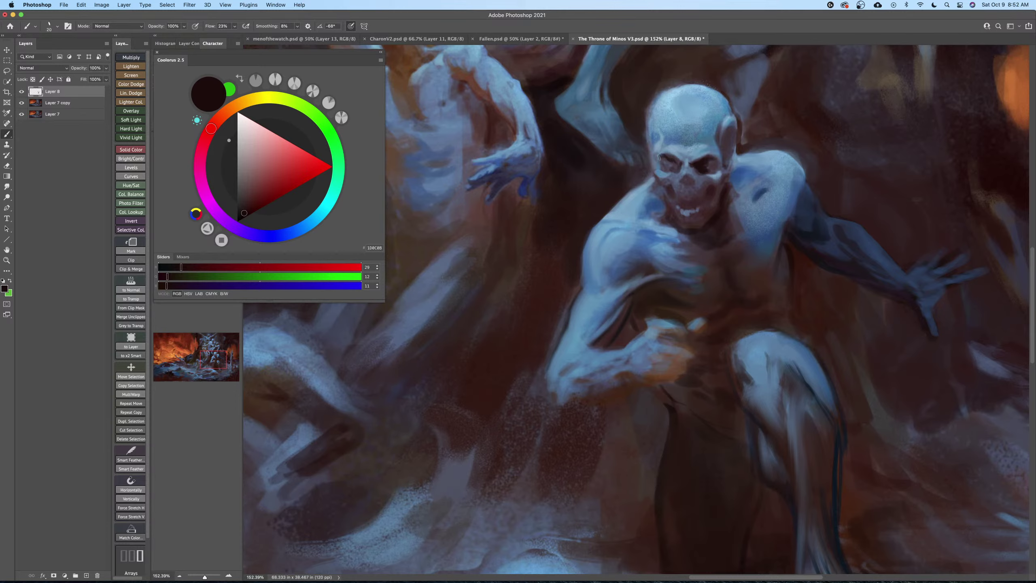
{"action": "key", "text": "bracketright"}
{"action": "left_click", "coordinate": [672, 148], "text": "alt"}
{"action": "key", "text": "bracketright"}
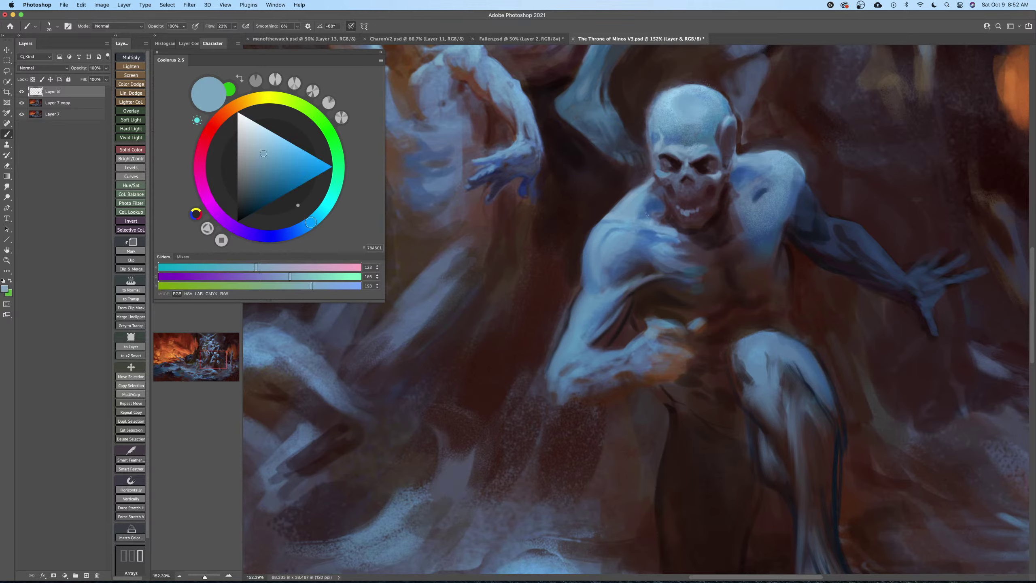
Merge Layer 8 into Layer 7 copy and set the brush to Color Dodge with a dark blue (RGB 41, 77, 99).
{"action": "key", "text": "super+e"}
{"action": "right_click", "coordinate": [666, 200], "text": "shift"}
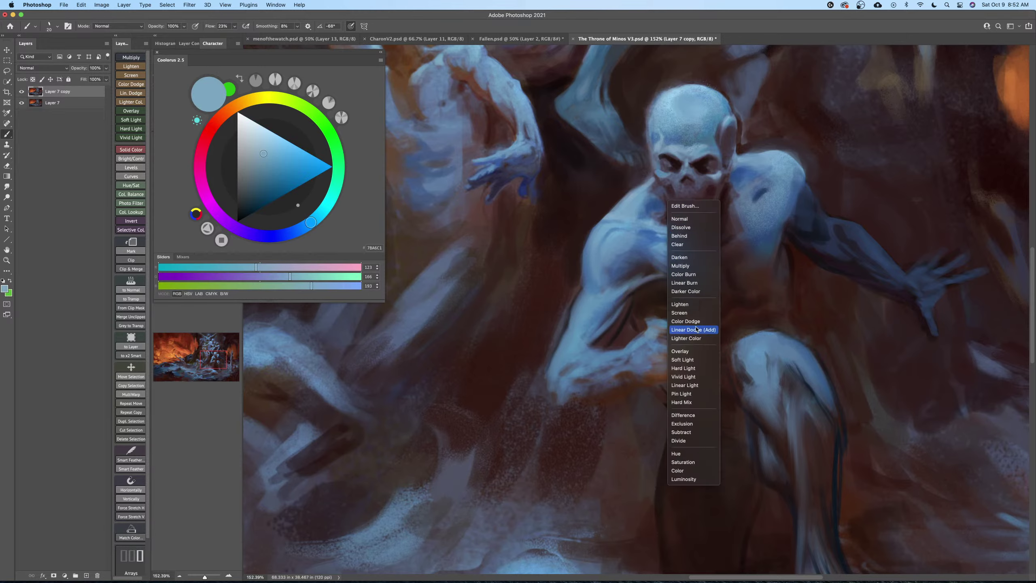
{"action": "left_click", "coordinate": [685, 322]}
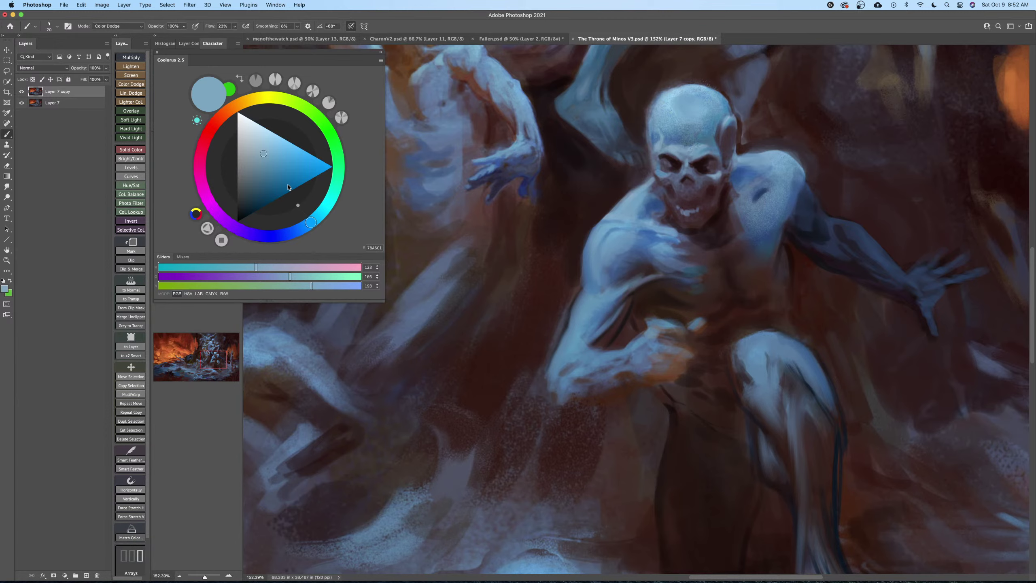
{"action": "left_click", "coordinate": [260, 190]}
{"action": "key", "text": "bracketright"}
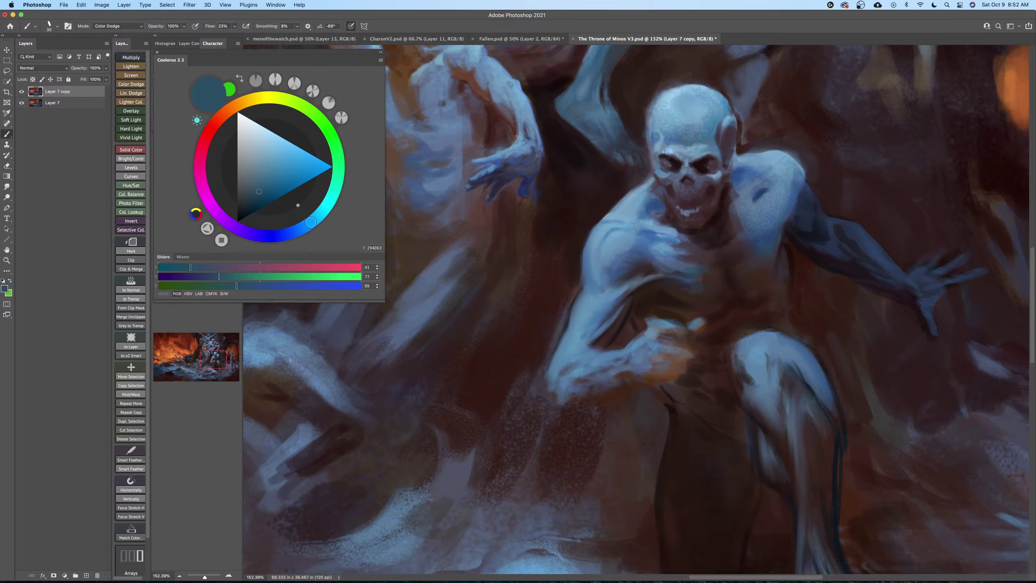
Paint Color Dodge highlights on the skull's brow and forehead.
{"action": "mouse_move", "coordinate": [702, 158]}
{"action": "left_mouse_down"}
{"action": "mouse_move", "coordinate": [669, 149]}
{"action": "mouse_move", "coordinate": [679, 143]}
{"action": "mouse_move", "coordinate": [670, 133]}
{"action": "mouse_move", "coordinate": [685, 131]}
{"action": "mouse_move", "coordinate": [666, 130]}
{"action": "mouse_move", "coordinate": [702, 126]}
{"action": "mouse_move", "coordinate": [672, 106]}
{"action": "mouse_move", "coordinate": [678, 127]}
{"action": "mouse_move", "coordinate": [665, 113]}
{"action": "mouse_move", "coordinate": [680, 92]}
{"action": "left_mouse_up"}
{"action": "key", "text": "]"}
{"action": "key", "text": "z"}
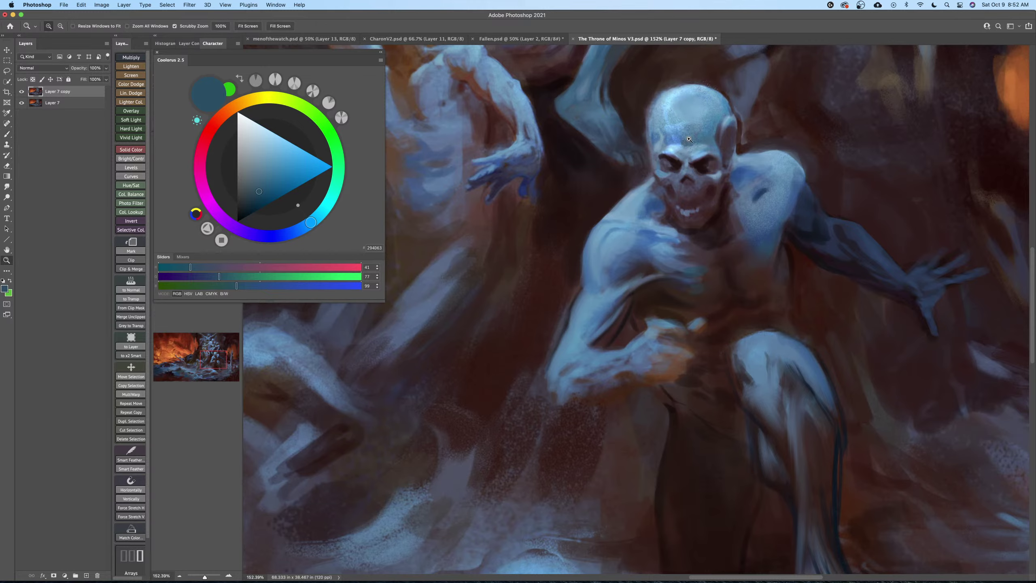
{"action": "mouse_move", "coordinate": [688, 139]}
{"action": "left_mouse_down"}
{"action": "mouse_move", "coordinate": [640, 152]}
{"action": "mouse_move", "coordinate": [700, 143]}
{"action": "left_mouse_up"}
{"action": "key", "text": "b"}
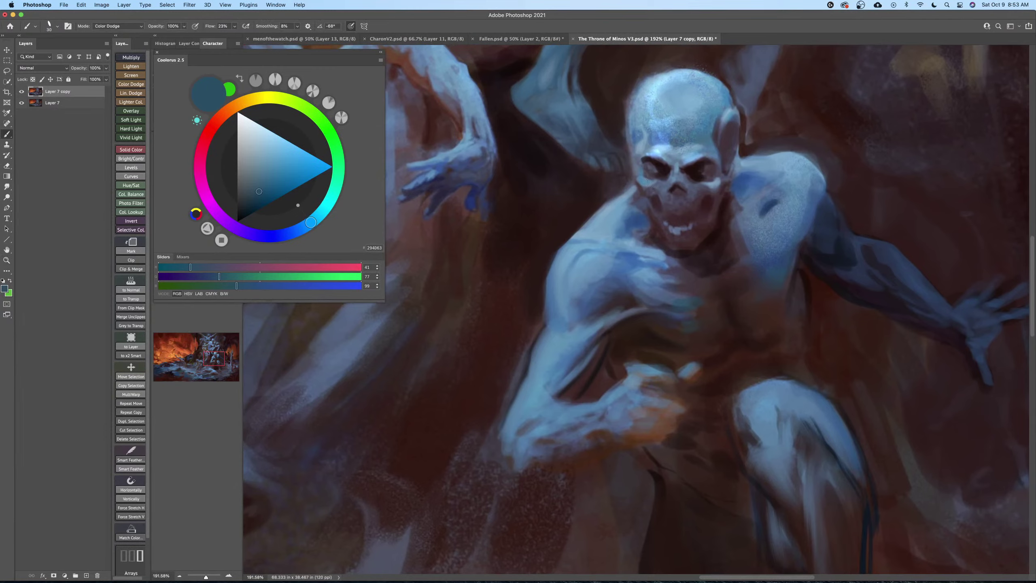
Add finer Color Dodge highlights to the skull's brow ridge, cheekbones and teeth with smaller brush sizes.
{"action": "key", "text": "bracketleft"}
{"action": "key", "text": "z"}
{"action": "mouse_move", "coordinate": [695, 195]}
{"action": "left_mouse_down"}
{"action": "mouse_move", "coordinate": [667, 196]}
{"action": "mouse_move", "coordinate": [721, 195]}
{"action": "left_mouse_up"}
{"action": "key", "text": "b"}
{"action": "key", "text": "bracketleft"}
{"action": "key", "text": "bracketleft"}
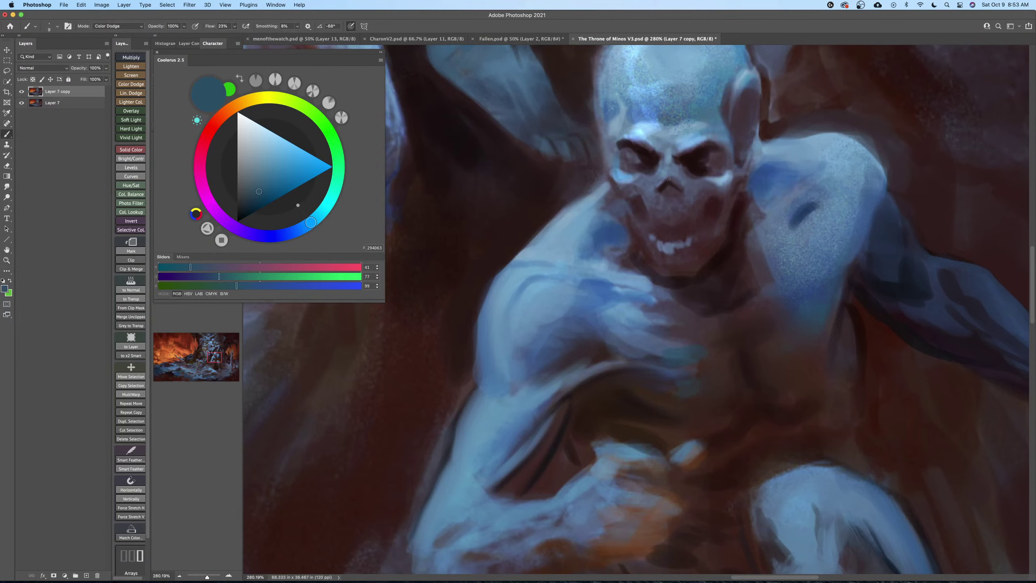
{"action": "key", "text": "bracketright"}
{"action": "key", "text": "bracketright"}
{"action": "key", "text": "bracketright"}
{"action": "key", "text": "bracketleft"}
Save the painting with the merged layer and the skull highlights.
{"action": "scroll", "coordinate": [688, 163], "scroll_direction": "down", "scroll_amount": 5}
{"action": "key", "text": "ctrl+s"}
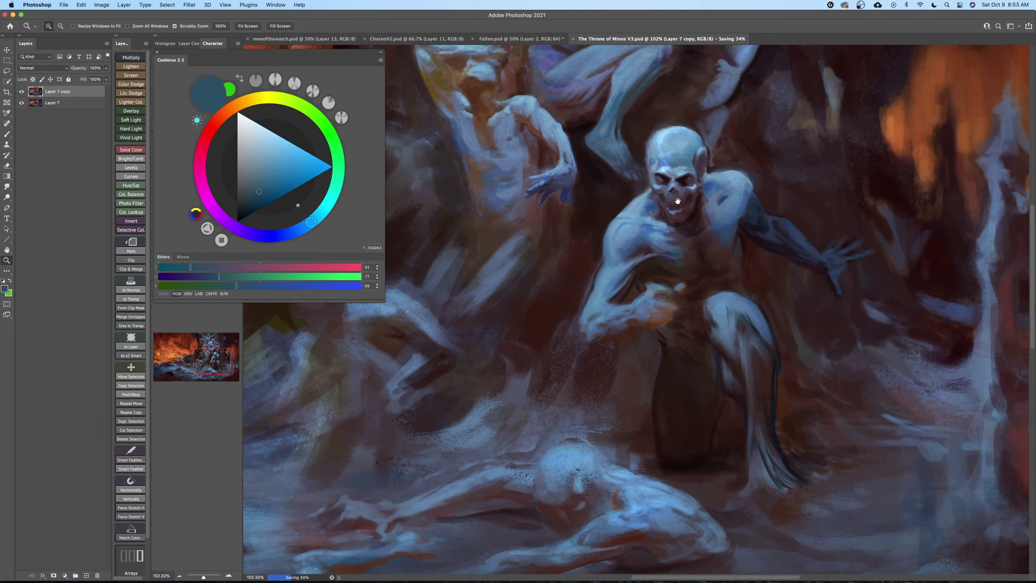
{"action": "key", "text": "bracketleft"}
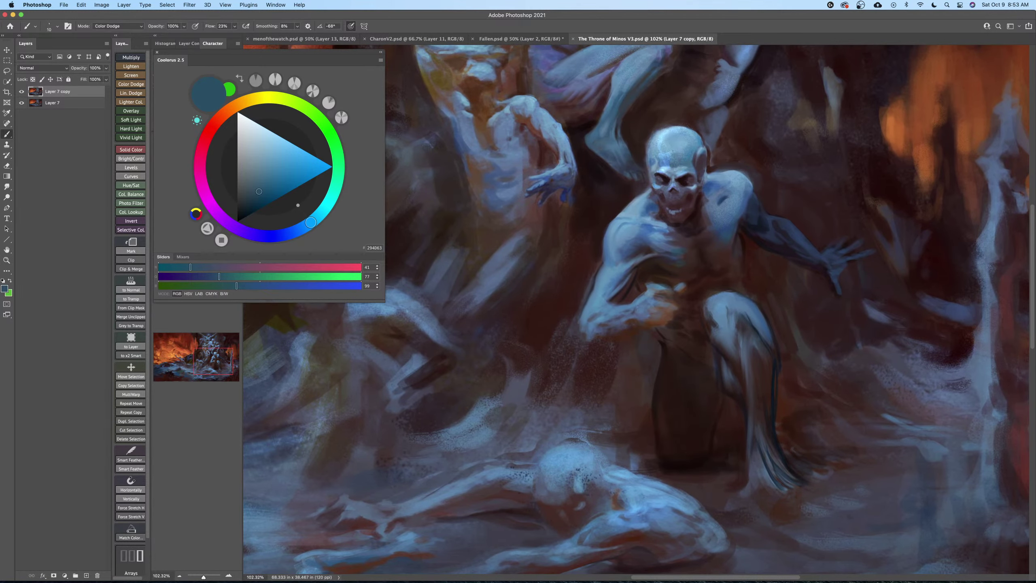
Set the brush mode to Normal and refine the edges of the shoulders and skull's side with sampled dark maroon and blue.
{"action": "right_click", "coordinate": [670, 150], "text": "shift"}
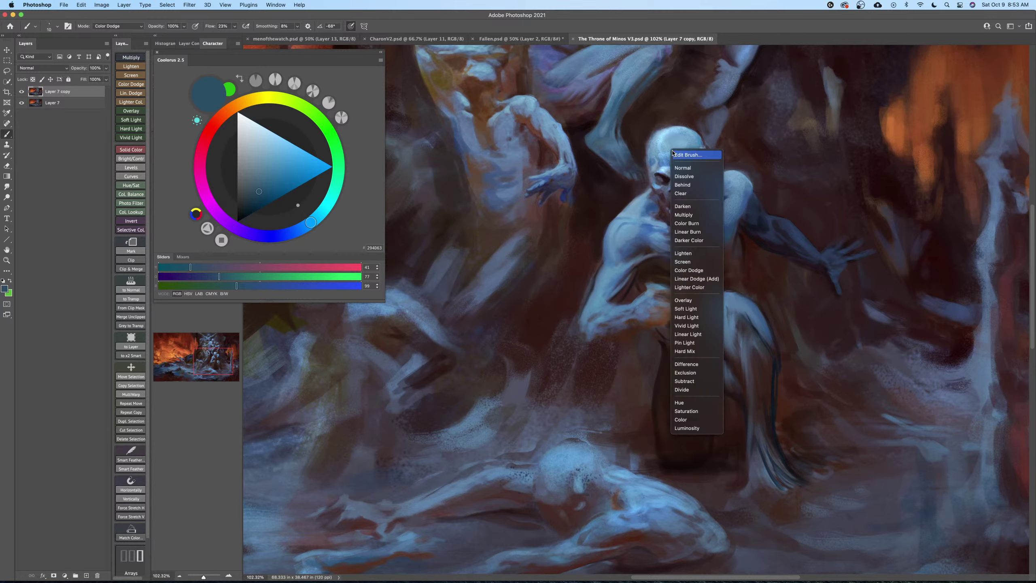
{"action": "left_click", "coordinate": [690, 169]}
{"action": "scroll", "coordinate": [646, 192], "scroll_direction": "up", "scroll_amount": 2}
{"action": "left_click", "coordinate": [620, 203], "text": "alt"}
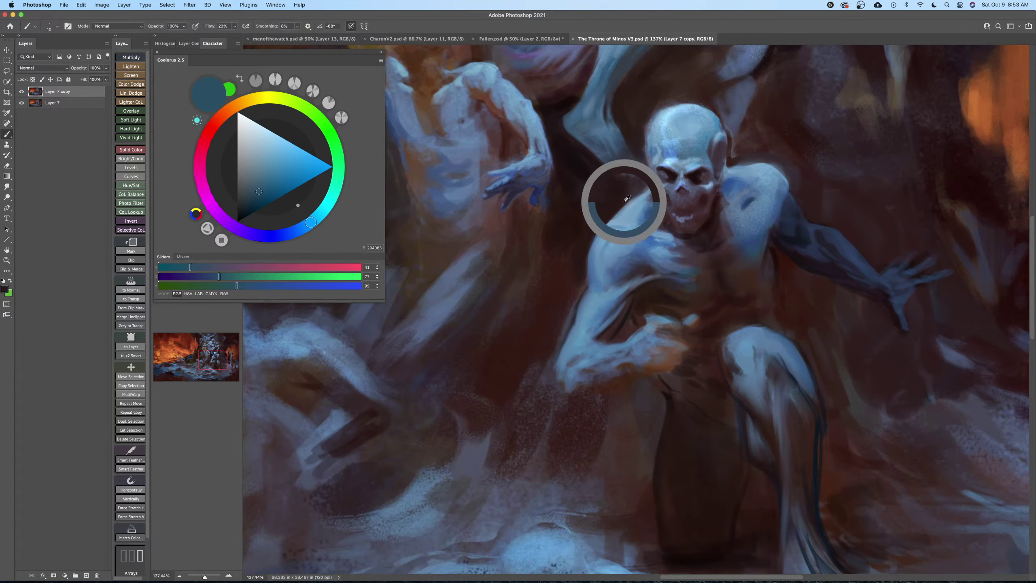
{"action": "key", "text": "bracketright"}
{"action": "key", "text": "bracketright"}
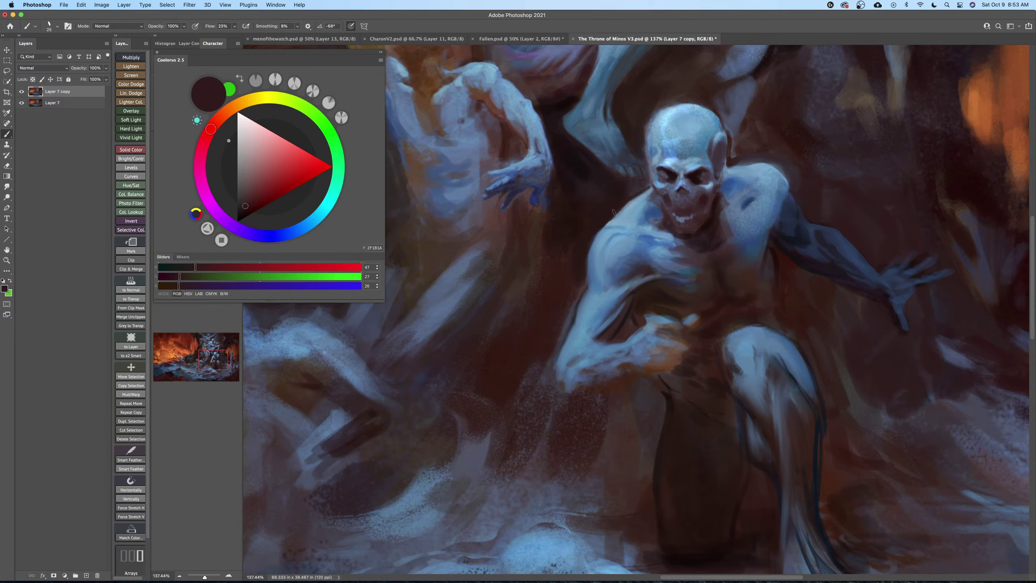
{"action": "left_click", "coordinate": [736, 162], "text": "alt"}
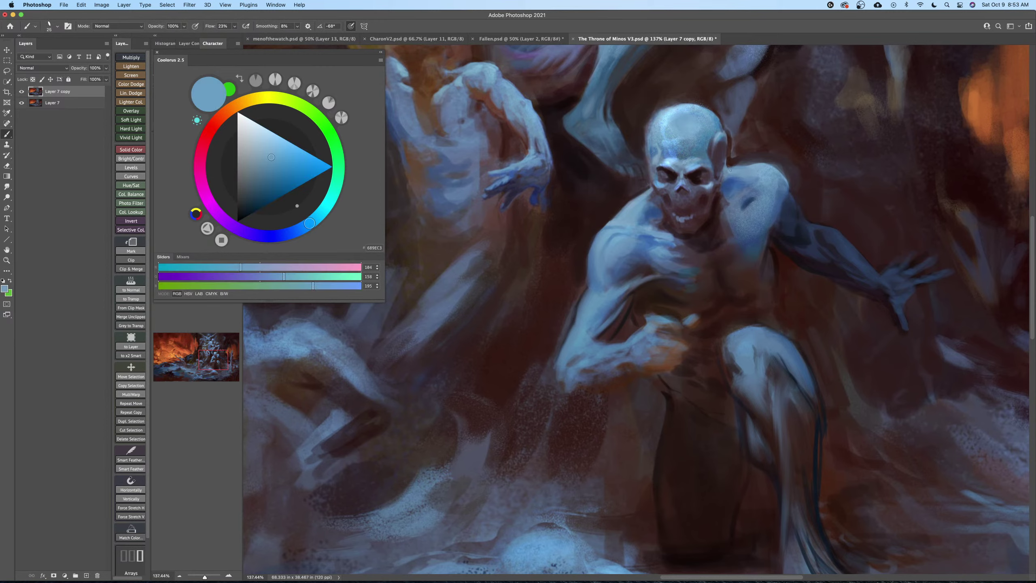
{"action": "left_click", "coordinate": [730, 162], "text": "alt"}
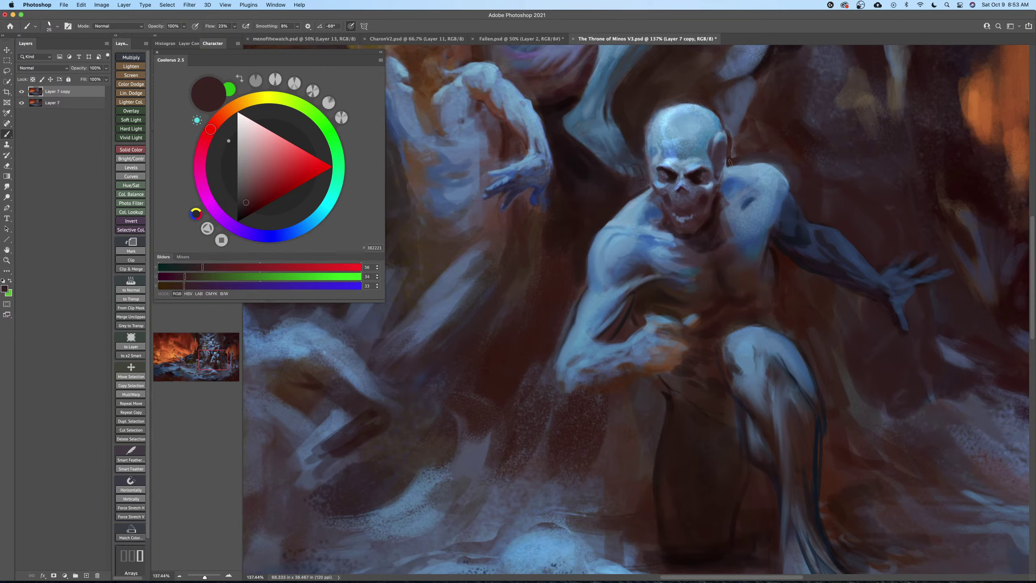
{"action": "left_click_drag", "start_coordinate": [728, 160], "coordinate": [721, 204]}
Paint dark maroon shadows into the skull's mouth and along its jaw.
{"action": "left_click", "coordinate": [711, 221], "text": "alt"}
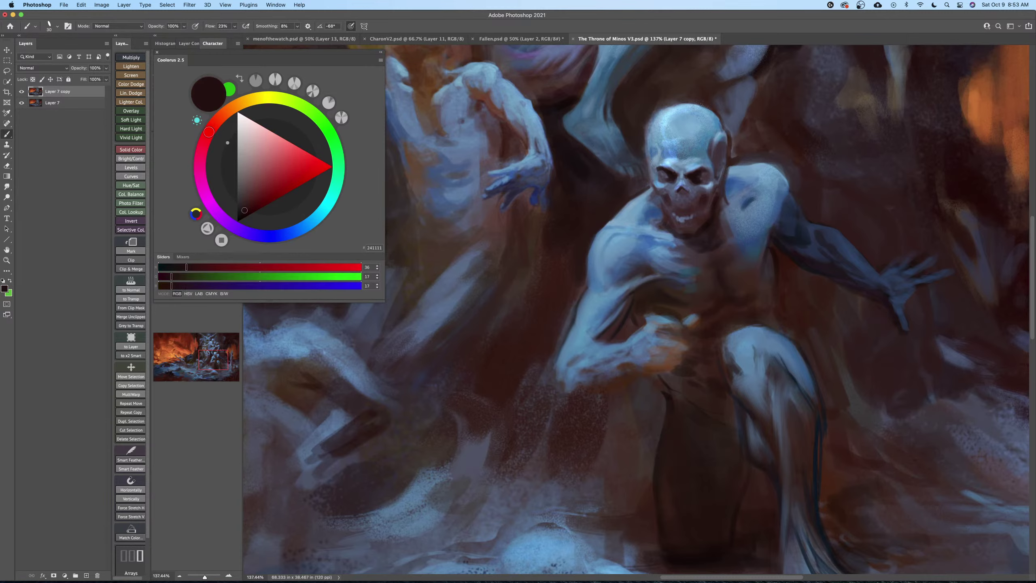
{"action": "left_click", "coordinate": [693, 176], "text": "alt"}
{"action": "key", "text": "bracketleft"}
{"action": "key", "text": "bracketleft"}
{"action": "key", "text": "bracketright"}
{"action": "key", "text": "bracketright"}
{"action": "left_click_drag", "start_coordinate": [715, 190], "coordinate": [706, 205]}
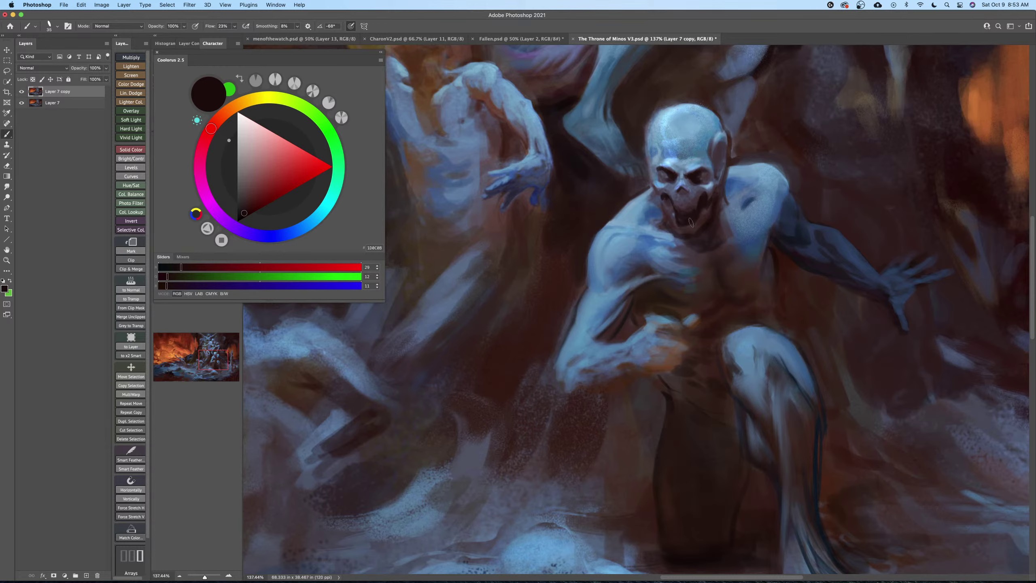
Reshape the skull's lower jaw and chin with sampled reddish-brown and near-black strokes.
{"action": "left_click", "coordinate": [687, 231], "text": "alt"}
{"action": "key", "text": "bracketleft"}
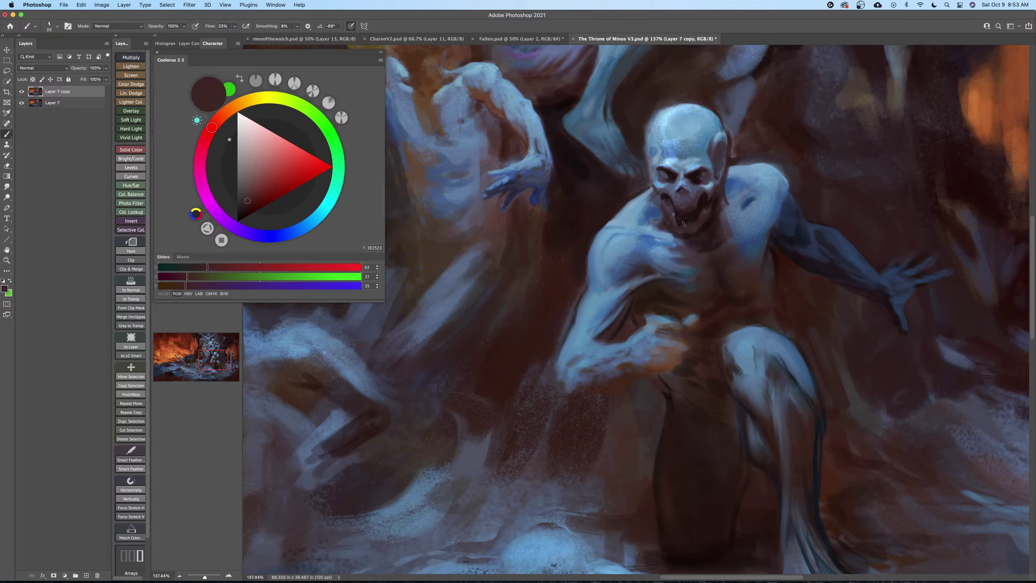
{"action": "left_click", "coordinate": [673, 200], "text": "alt"}
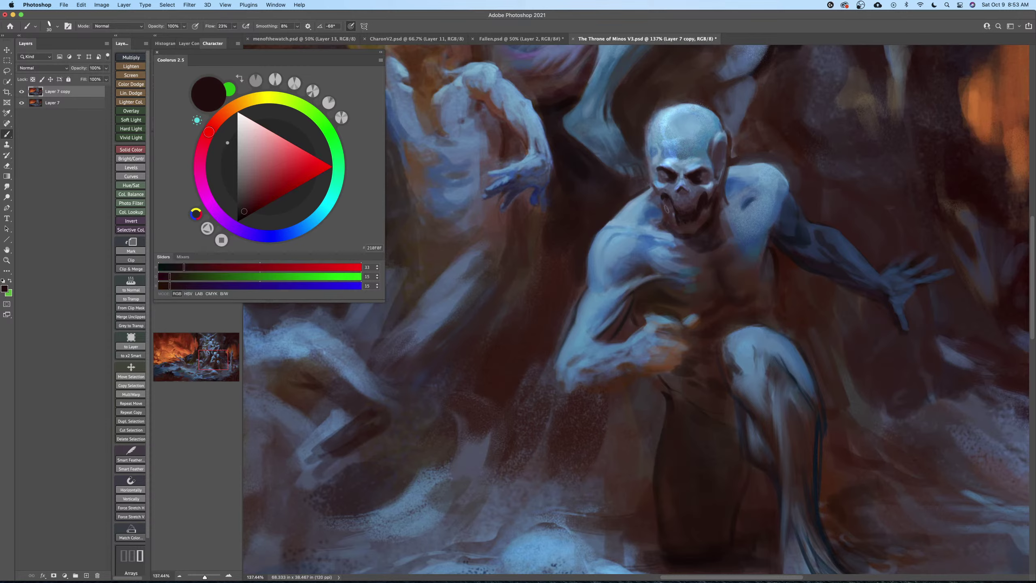
{"action": "key", "text": "bracketright"}
{"action": "mouse_move", "coordinate": [663, 202]}
{"action": "left_mouse_down"}
{"action": "mouse_move", "coordinate": [673, 232]}
{"action": "mouse_move", "coordinate": [689, 240]}
{"action": "left_mouse_up"}
{"action": "key", "text": "bracketright"}
Paint near-black shadows into the armpit and beneath the chest muscle beside the raised forearm.
{"action": "left_click", "coordinate": [241, 216]}
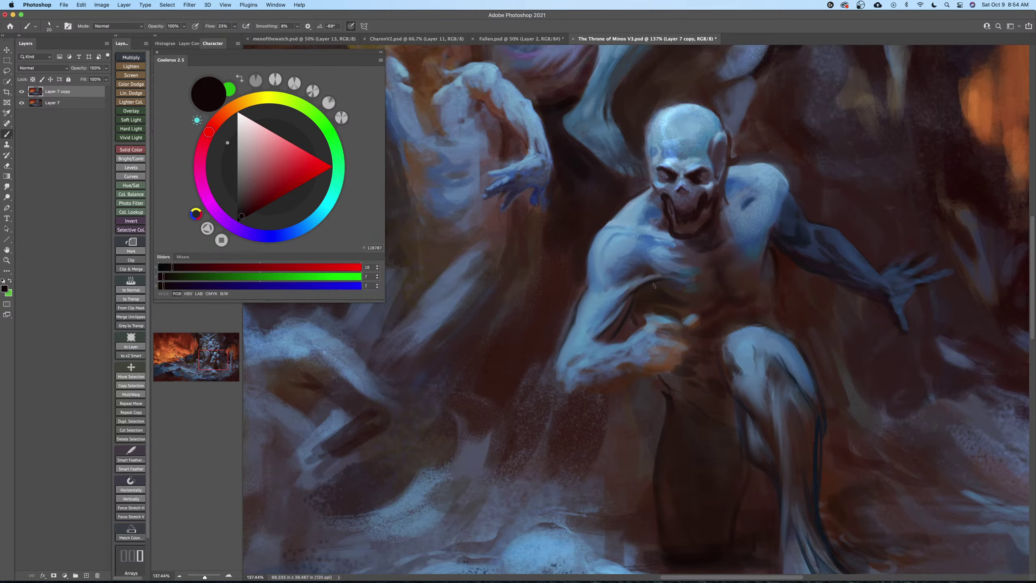
{"action": "key", "text": "super+z"}
{"action": "key", "text": "super+shift+z"}
{"action": "key", "text": "bracketright"}
{"action": "key", "text": "bracketright"}
{"action": "key", "text": "bracketright"}
{"action": "left_click_drag", "start_coordinate": [645, 288], "coordinate": [655, 300]}
{"action": "key", "text": "bracketleft"}
{"action": "mouse_move", "coordinate": [639, 307]}
{"action": "left_mouse_down"}
{"action": "mouse_move", "coordinate": [643, 319]}
{"action": "mouse_move", "coordinate": [634, 294]}
{"action": "mouse_move", "coordinate": [644, 326]}
{"action": "mouse_move", "coordinate": [636, 300]}
{"action": "left_mouse_up"}
{"action": "key", "text": "super+z"}
{"action": "key", "text": "bracketright"}
{"action": "key", "text": "bracketright"}
{"action": "key", "text": "bracketleft"}
{"action": "key", "text": "bracketleft"}
{"action": "key", "text": "bracketright"}
Deepen the shadows on the figure's ribs and torso with a larger near-black brush.
{"action": "scroll", "coordinate": [672, 304], "scroll_direction": "up", "scroll_amount": 2}
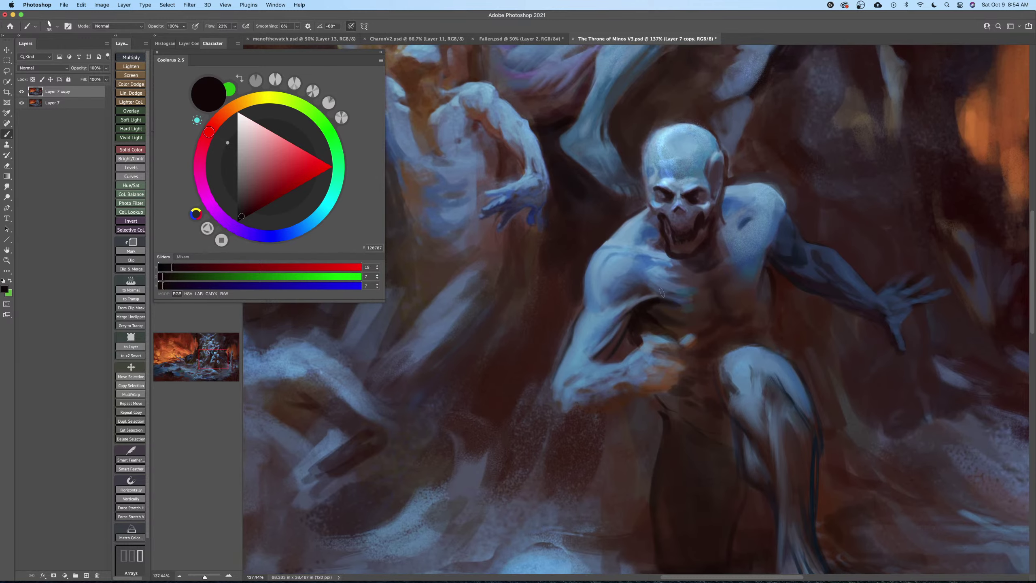
{"action": "key", "text": "bracketright"}
{"action": "key", "text": "bracketright"}
{"action": "key", "text": "bracketright"}
{"action": "key", "text": "bracketright"}
{"action": "key", "text": "bracketleft"}
{"action": "key", "text": "bracketleft"}
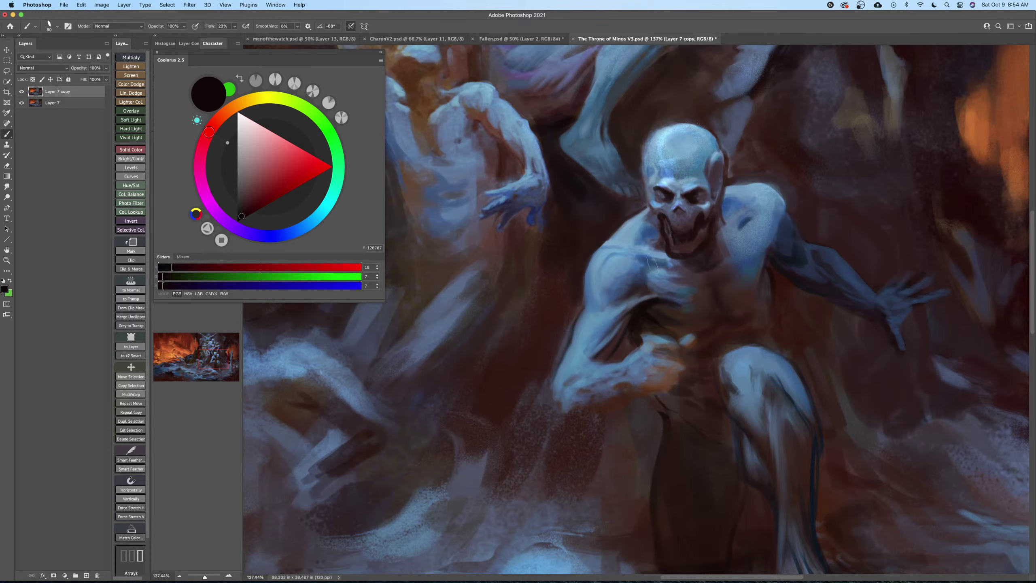
{"action": "scroll", "coordinate": [653, 286], "scroll_direction": "right", "scroll_amount": 3}
{"action": "scroll", "coordinate": [653, 285], "scroll_direction": "up", "scroll_amount": 1}
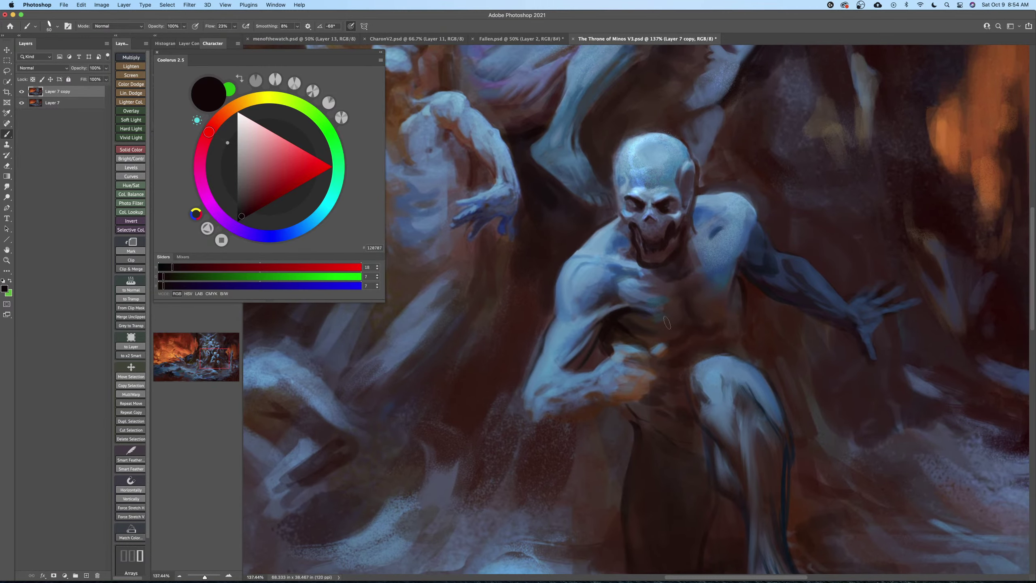
Soften the lit chest muscle's inner and lower edge with brown sampled from the torso.
{"action": "key", "text": "bracketleft"}
{"action": "key", "text": "bracketleft"}
{"action": "key", "text": "bracketleft"}
{"action": "key", "text": "bracketleft"}
{"action": "key", "text": "bracketleft"}
{"action": "key", "text": "bracketleft"}
{"action": "key", "text": "bracketright"}
{"action": "left_click", "coordinate": [673, 306], "text": "alt"}
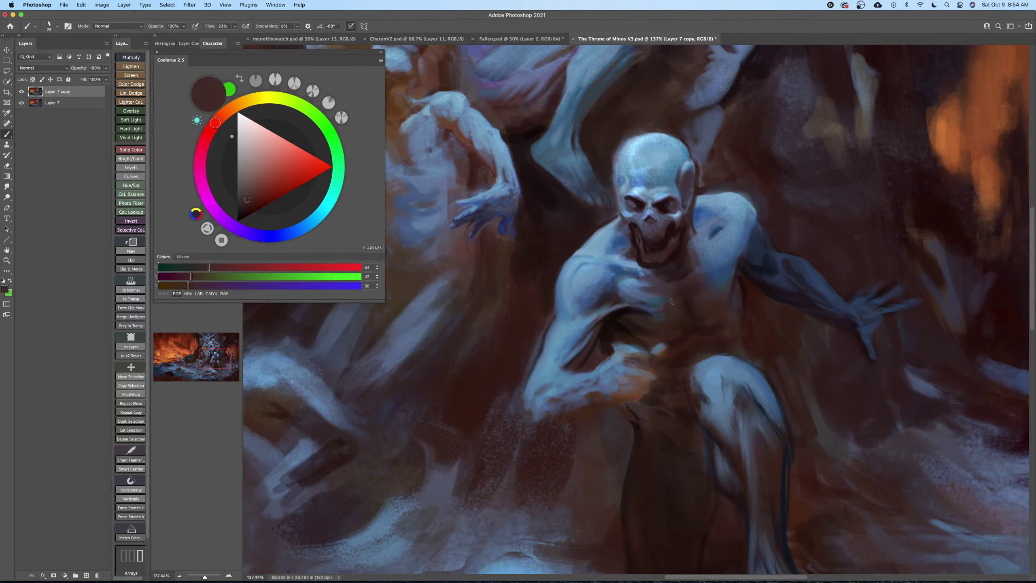
{"action": "key", "text": "bracketright"}
{"action": "key", "text": "bracketright"}
{"action": "key", "text": "bracketright"}
{"action": "key", "text": "bracketright"}
{"action": "key", "text": "bracketright"}
{"action": "left_click_drag", "start_coordinate": [667, 297], "coordinate": [652, 285]}
Darken the neck and upper chest beside the jaw with sampled dark maroon.
{"action": "left_click", "coordinate": [680, 257], "text": "alt"}
{"action": "left_click_drag", "start_coordinate": [689, 245], "coordinate": [693, 277]}
{"action": "key", "text": "bracketright"}
{"action": "key", "text": "bracketright"}
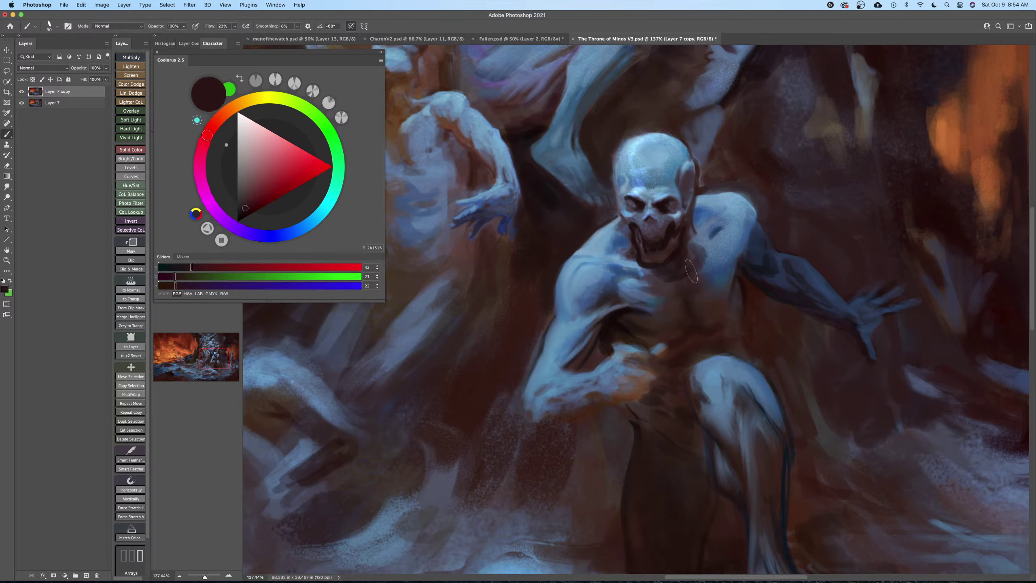
{"action": "key", "text": "bracketleft"}
{"action": "key", "text": "bracketleft"}
{"action": "key", "text": "bracketleft"}
{"action": "key", "text": "bracketleft"}
Blend sampled deep and light blues on the shoulder beside the skull's jaw.
{"action": "left_click", "coordinate": [622, 240], "text": "alt"}
{"action": "key", "text": "bracketright"}
{"action": "key", "text": "bracketright"}
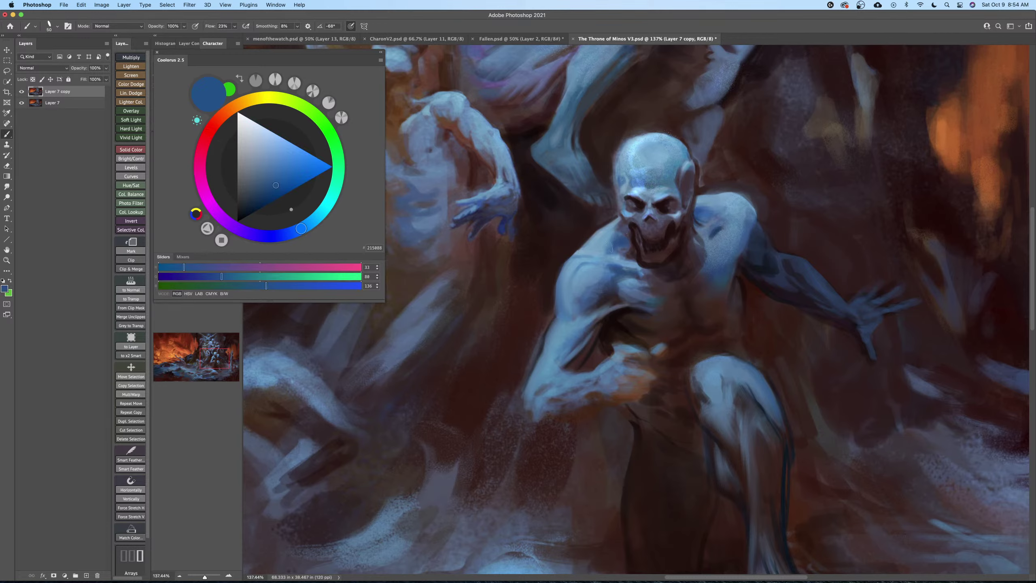
{"action": "key", "text": "bracketright"}
{"action": "key", "text": "bracketright"}
{"action": "mouse_move", "coordinate": [604, 247]}
{"action": "left_mouse_down"}
{"action": "mouse_move", "coordinate": [634, 252]}
{"action": "mouse_move", "coordinate": [622, 231]}
{"action": "left_mouse_up"}
{"action": "left_click", "coordinate": [606, 235], "text": "alt"}
{"action": "key", "text": "bracketright"}
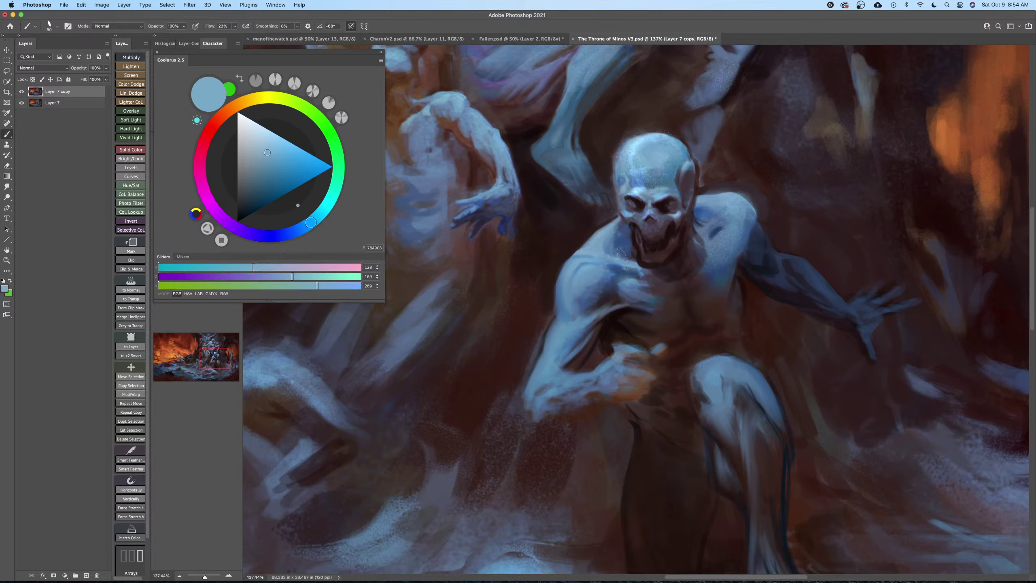
{"action": "left_click", "coordinate": [628, 240], "text": "alt"}
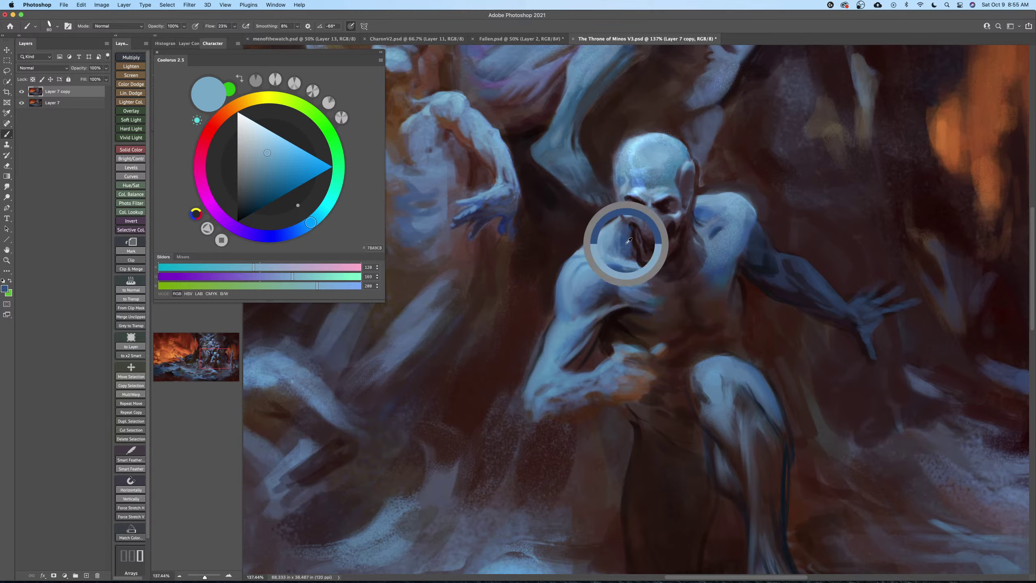
{"action": "key", "text": "bracketleft"}
Refine the skull's chin with sampled dark reddish brown and a smaller brush.
{"action": "left_click", "coordinate": [652, 261], "text": "alt"}
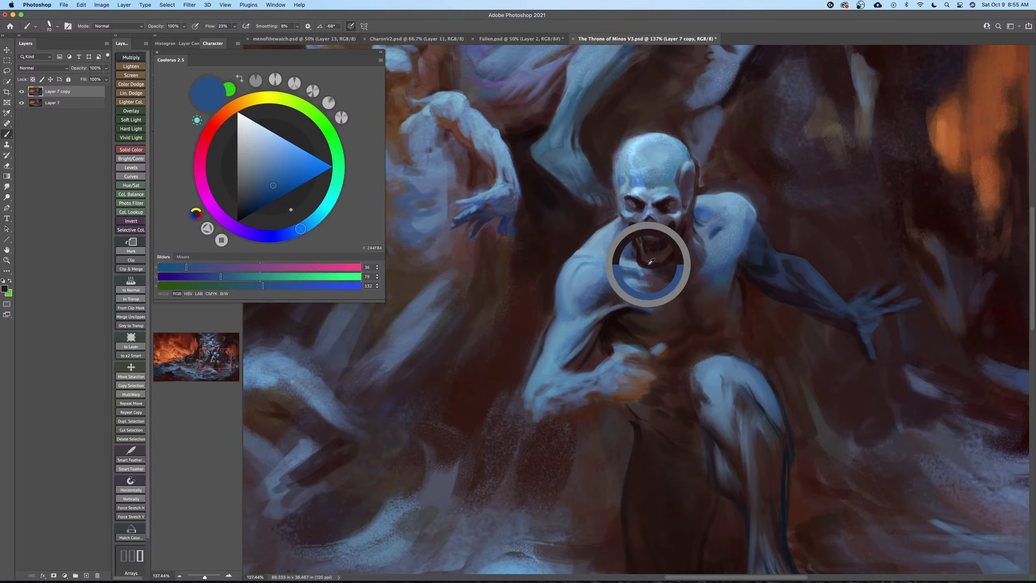
{"action": "key", "text": "bracketleft"}
{"action": "key", "text": "bracketleft"}
{"action": "left_click", "coordinate": [652, 261], "text": "alt"}
{"action": "key", "text": "bracketleft"}
{"action": "key", "text": "bracketleft"}
{"action": "key", "text": "bracketleft"}
{"action": "left_click_drag", "start_coordinate": [646, 262], "coordinate": [661, 261]}
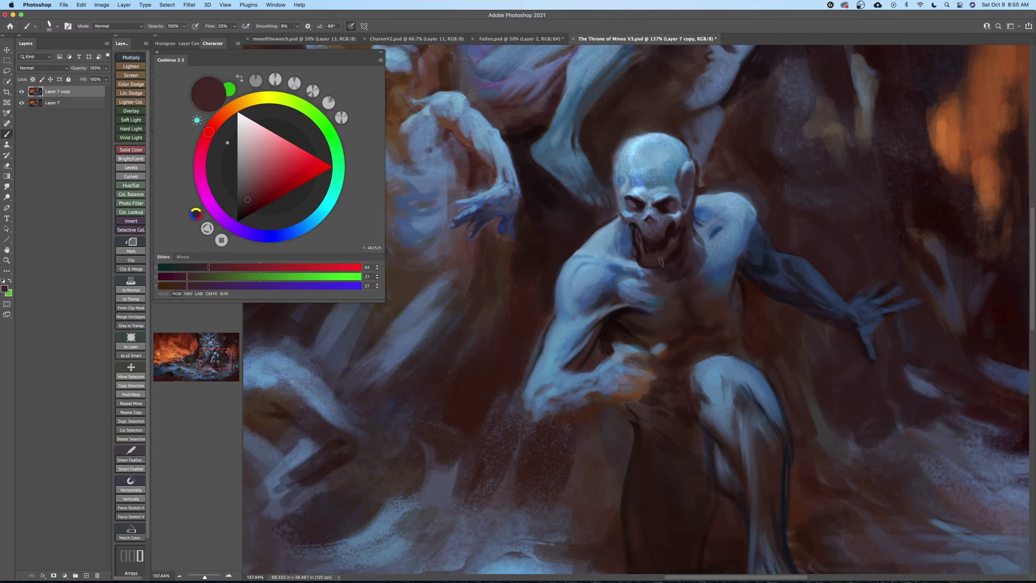
{"action": "key", "text": "bracketleft"}
Sharpen the outline of the skull's cheek and cranium with dark maroon strokes.
{"action": "left_click", "coordinate": [628, 227], "text": "alt"}
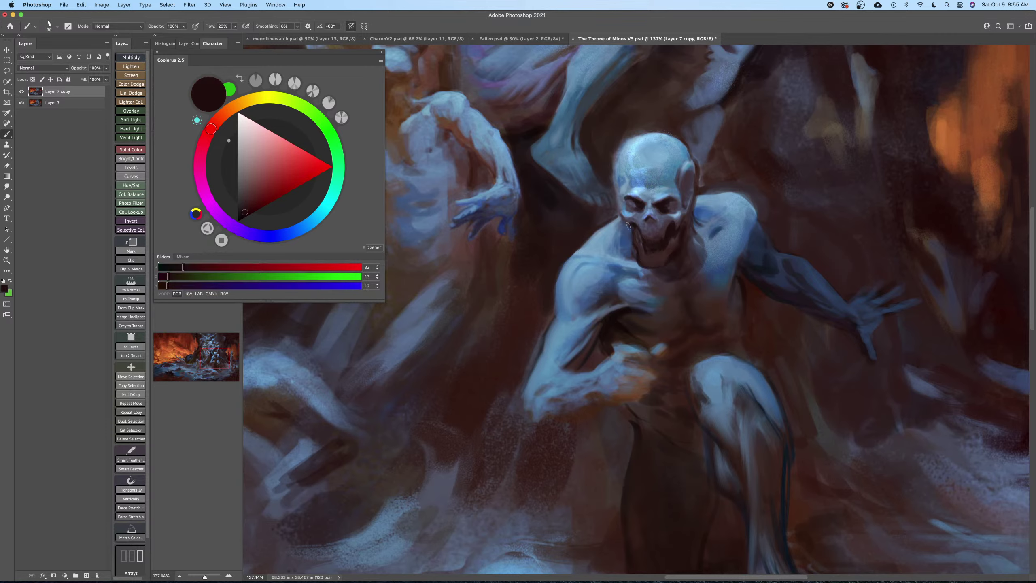
{"action": "key", "text": "bracketleft"}
{"action": "key", "text": "bracketleft"}
{"action": "left_click_drag", "start_coordinate": [621, 187], "coordinate": [615, 206]}
{"action": "mouse_move", "coordinate": [620, 148]}
{"action": "left_mouse_down"}
{"action": "mouse_move", "coordinate": [615, 177]}
{"action": "mouse_move", "coordinate": [630, 138]}
{"action": "mouse_move", "coordinate": [685, 137]}
{"action": "left_mouse_up"}
Clean up the cranium's upper edge by painting sampled dark brown background tones around it.
{"action": "left_click", "coordinate": [614, 149], "text": "alt"}
{"action": "key", "text": "bracketright"}
{"action": "left_click", "coordinate": [607, 158], "text": "alt"}
{"action": "key", "text": "bracketright"}
{"action": "key", "text": "bracketright"}
{"action": "key", "text": "bracketright"}
{"action": "mouse_move", "coordinate": [619, 145]}
{"action": "left_mouse_down"}
{"action": "mouse_move", "coordinate": [613, 169]}
{"action": "mouse_move", "coordinate": [631, 136]}
{"action": "mouse_move", "coordinate": [611, 165]}
{"action": "left_mouse_up"}
{"action": "key", "text": "bracketleft"}
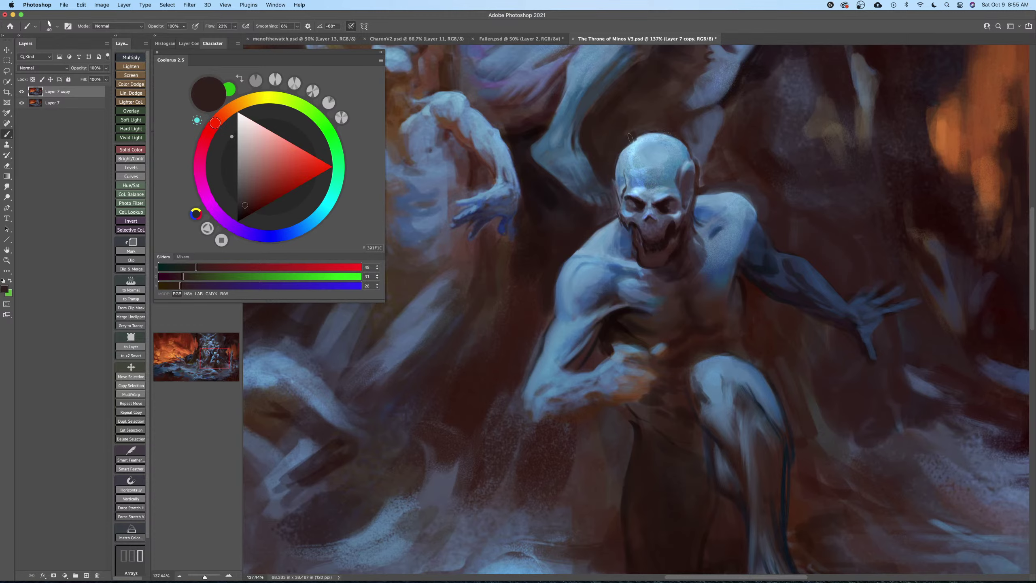
Detail the skull's open mouth and lower jaw with small strokes of sampled dark maroon and reddish brown.
{"action": "left_click", "coordinate": [646, 139], "text": "alt"}
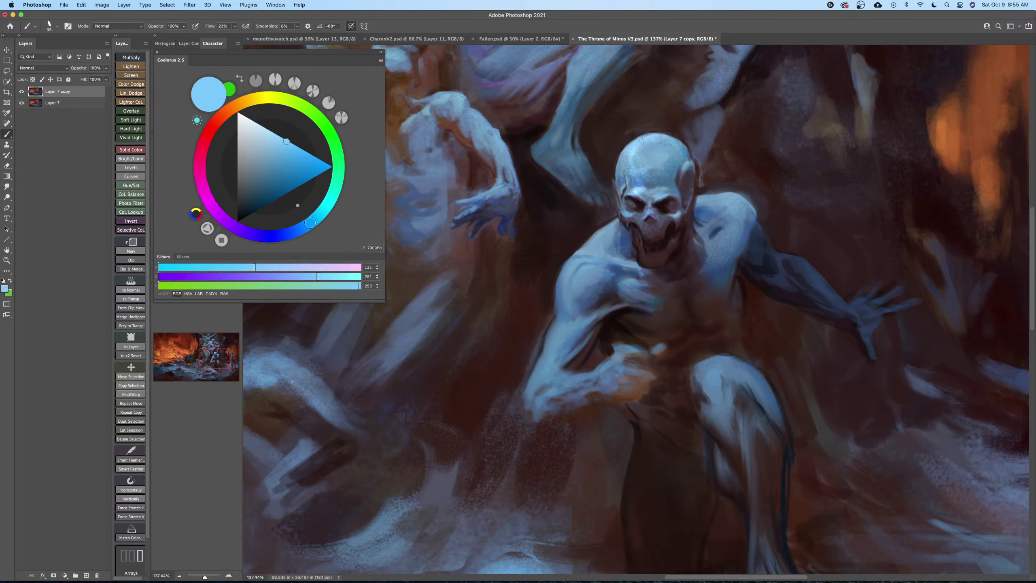
{"action": "left_click_drag", "start_coordinate": [674, 275], "coordinate": [667, 265]}
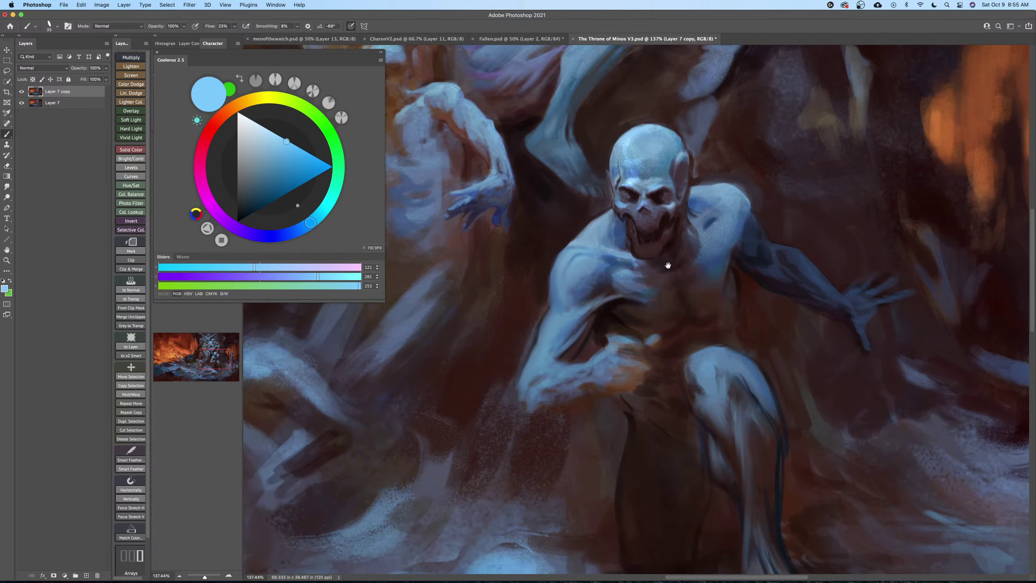
{"action": "left_click", "coordinate": [653, 239], "text": "alt"}
{"action": "key", "text": "bracketleft"}
{"action": "key", "text": "bracketleft"}
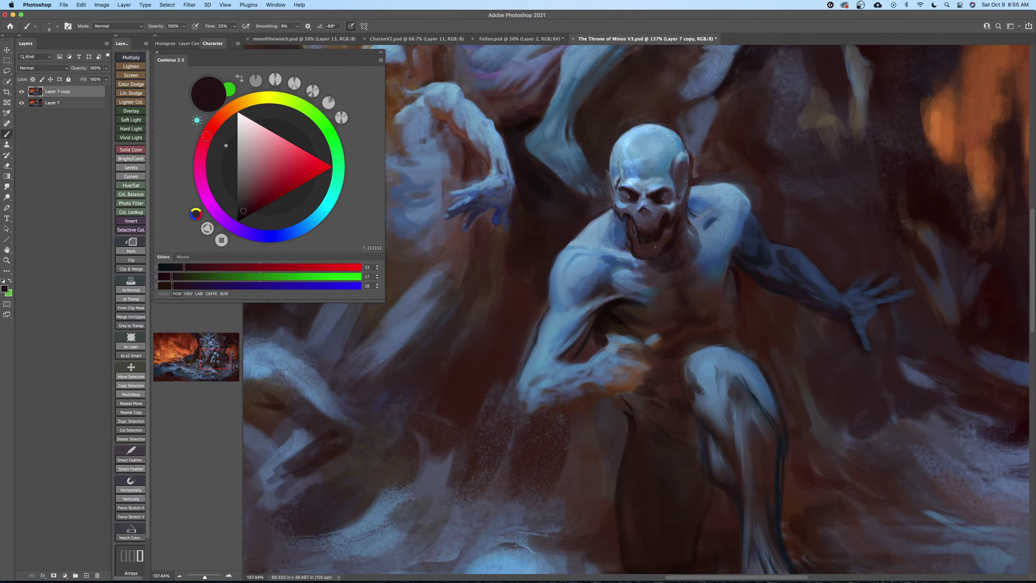
{"action": "key", "text": "bracketright"}
{"action": "left_click", "coordinate": [647, 243], "text": "alt"}
{"action": "left_click", "coordinate": [658, 242], "text": "alt"}
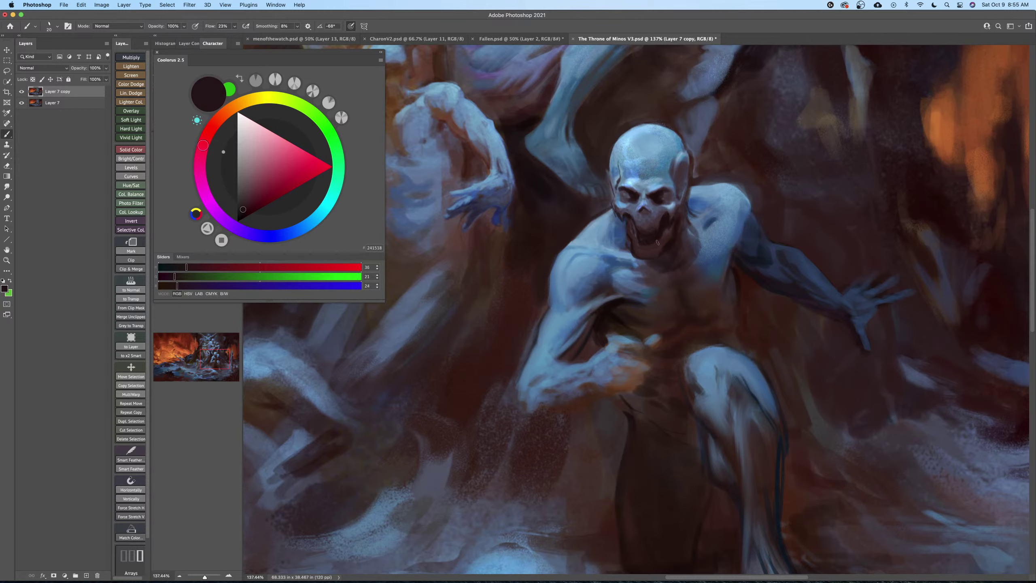
{"action": "key", "text": "bracketright"}
{"action": "left_click", "coordinate": [636, 243], "text": "alt"}
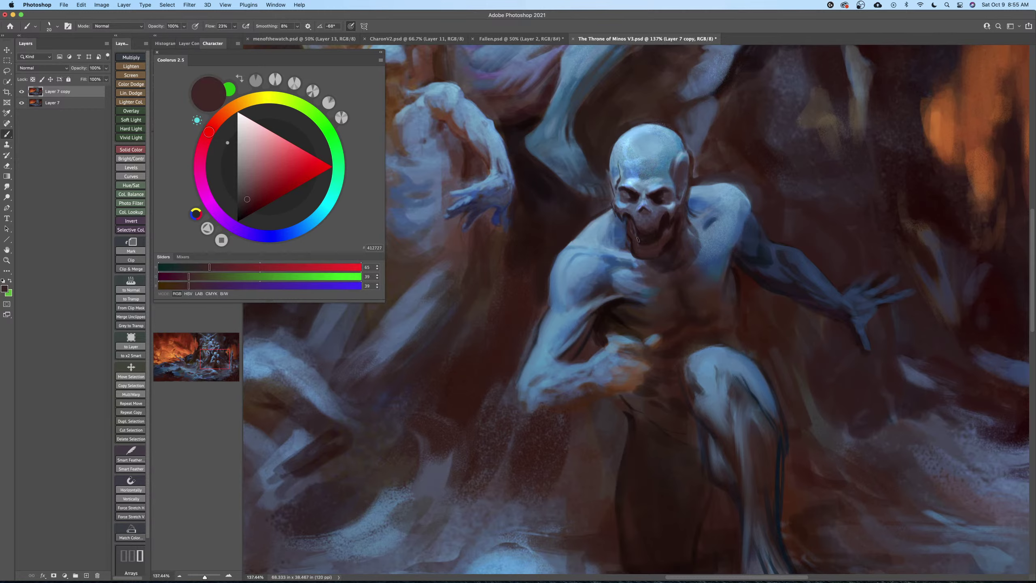
{"action": "left_click", "coordinate": [643, 241], "text": "alt"}
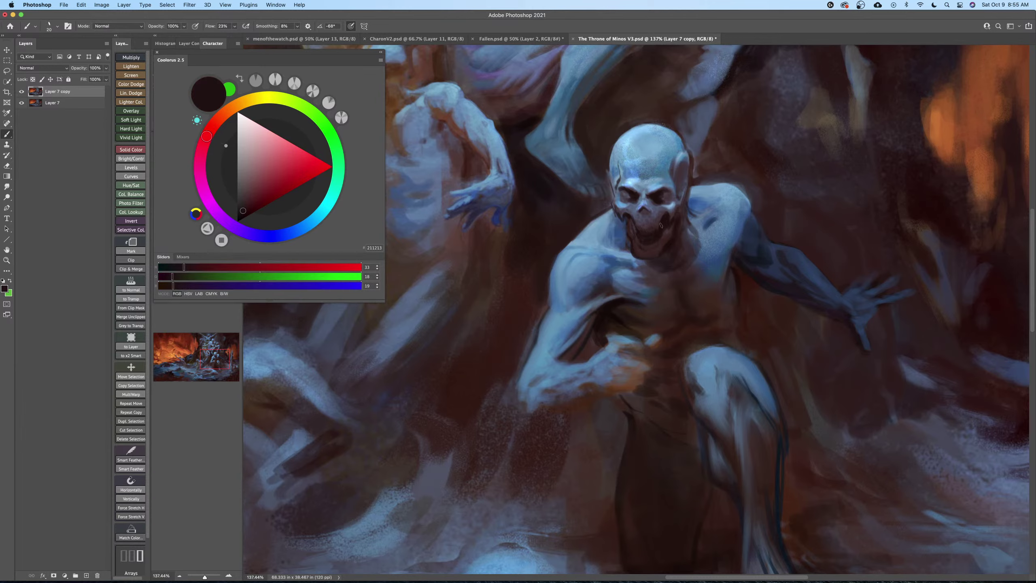
Darken the skull's nose cavity and upper mouth with sampled dark purple and maroon tones.
{"action": "left_click", "coordinate": [670, 213], "text": "alt"}
{"action": "key", "text": "bracketleft"}
{"action": "key", "text": "bracketright"}
{"action": "key", "text": "bracketright"}
{"action": "key", "text": "bracketright"}
{"action": "left_click", "coordinate": [650, 210], "text": "alt"}
{"action": "left_click", "coordinate": [668, 221], "text": "alt"}
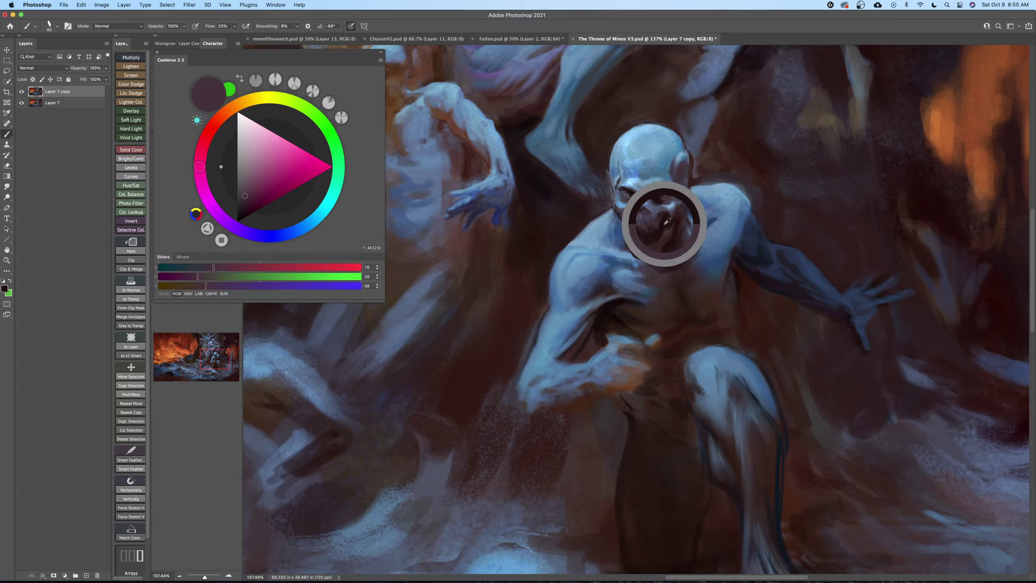
{"action": "left_click", "coordinate": [667, 221], "text": "alt"}
Save the painting with the reworked skull and torso.
{"action": "key", "text": "z"}
{"action": "left_click_drag", "start_coordinate": [675, 218], "coordinate": [687, 243]}
{"action": "key", "text": "super+s"}
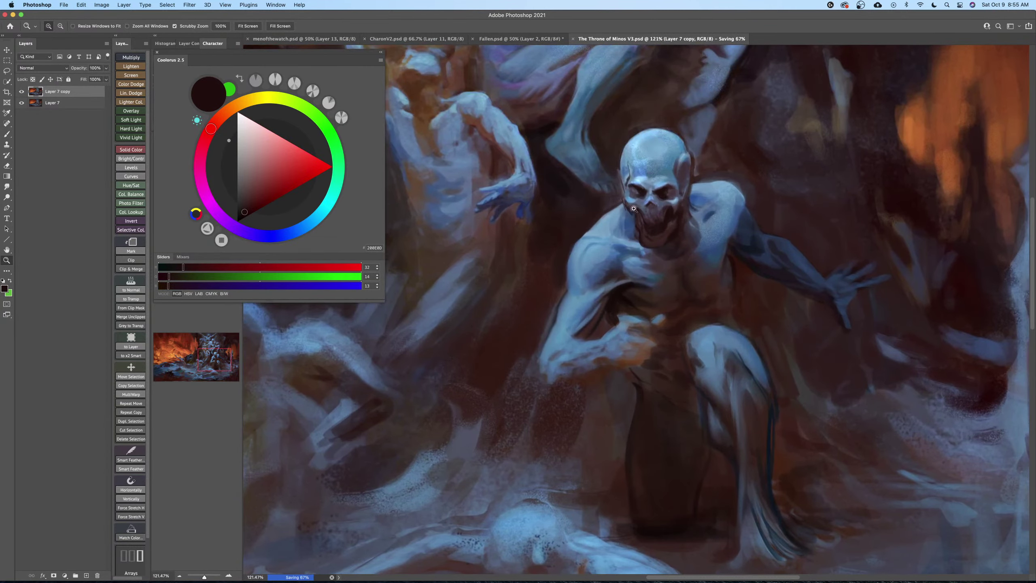
Blend the shading of the skull's jaw and mouth with the Mixer Brush and return to the regular Brush.
{"action": "key", "text": "b"}
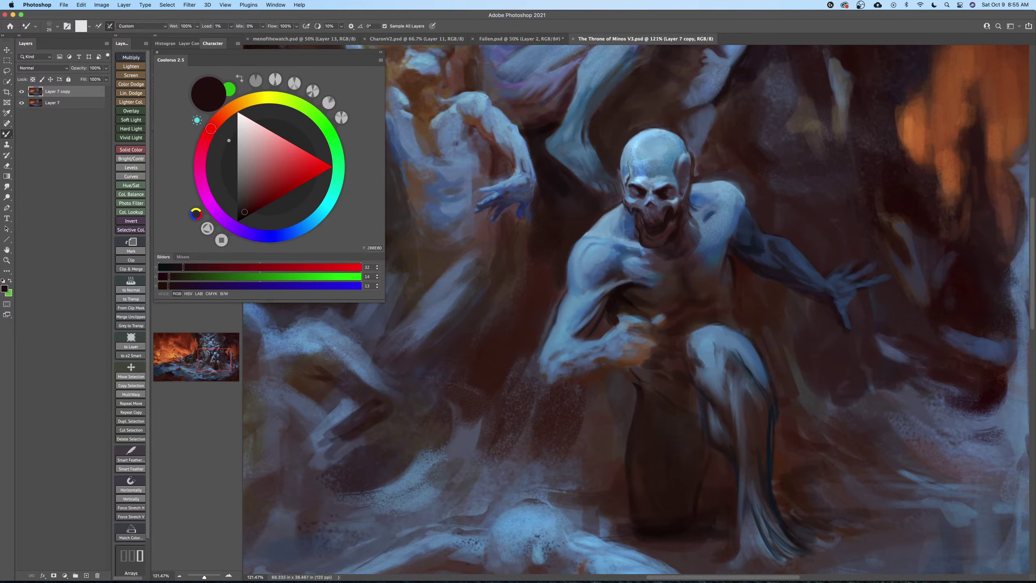
{"action": "key", "text": "bracketright"}
{"action": "key", "text": "bracketright"}
{"action": "key", "text": "shift+b"}
{"action": "mouse_move", "coordinate": [672, 240]}
{"action": "left_mouse_down"}
{"action": "mouse_move", "coordinate": [668, 255]}
{"action": "mouse_move", "coordinate": [652, 199]}
{"action": "left_mouse_up"}
Deepen the shadow between the chest and raised forearm with sampled near-black.
{"action": "scroll", "coordinate": [632, 261], "scroll_direction": "up", "scroll_amount": 3}
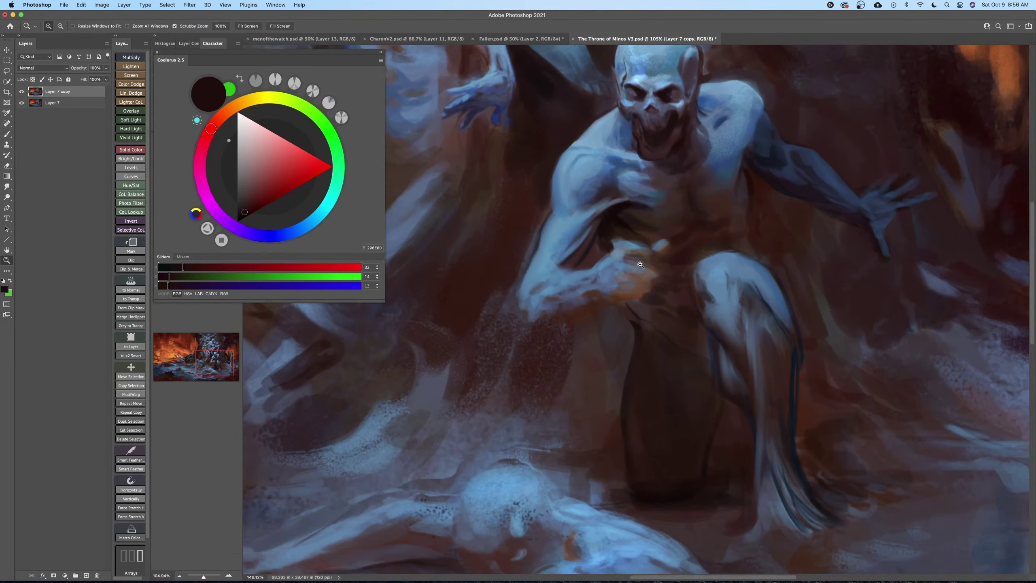
{"action": "key", "text": "bracketleft"}
{"action": "left_click", "coordinate": [638, 262], "text": "alt"}
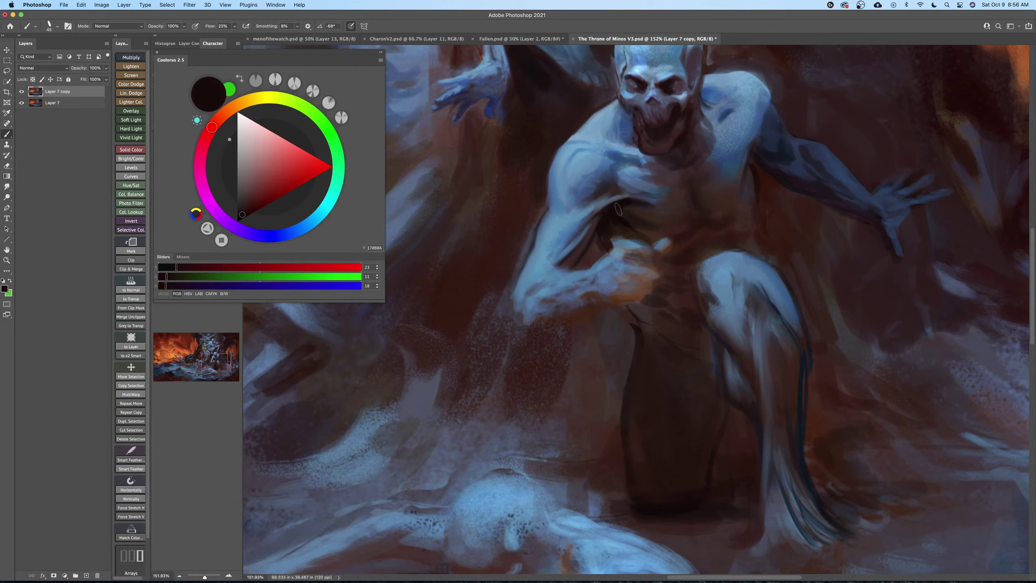
Paint sampled brown into the gap beside the raised hand's fingertips, varying the brush size.
{"action": "left_click", "coordinate": [640, 284], "text": "alt"}
{"action": "left_click", "coordinate": [258, 200]}
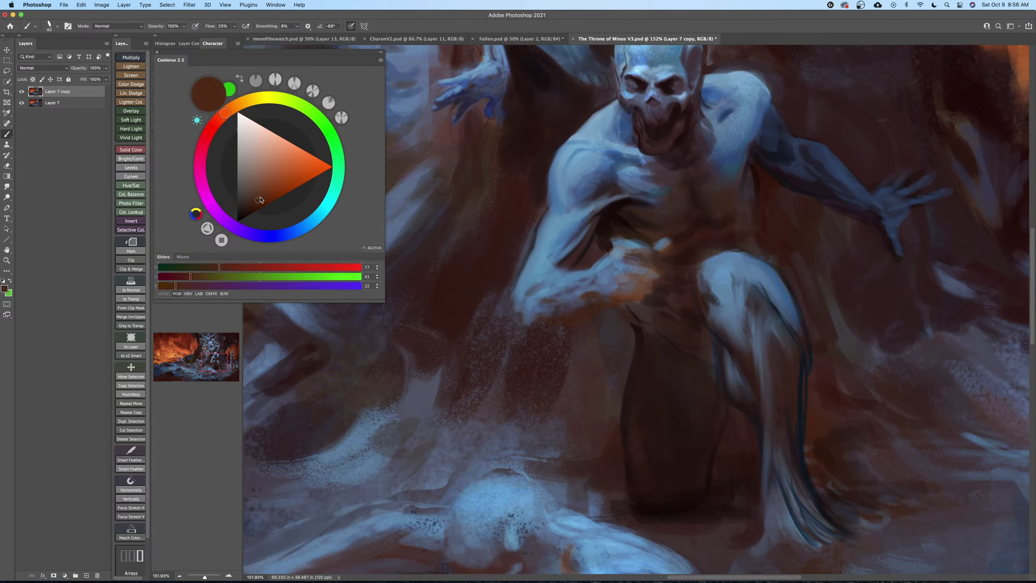
{"action": "key", "text": "bracketright"}
{"action": "key", "text": "bracketright"}
{"action": "key", "text": "bracketleft"}
{"action": "key", "text": "z"}
{"action": "key", "text": "b"}
{"action": "left_click_drag", "start_coordinate": [649, 250], "coordinate": [652, 252]}
{"action": "key", "text": "z"}
{"action": "key", "text": "b"}
Define the shadows between the raised hand's knuckles with a darker brown and a smaller brush.
{"action": "left_click", "coordinate": [248, 211]}
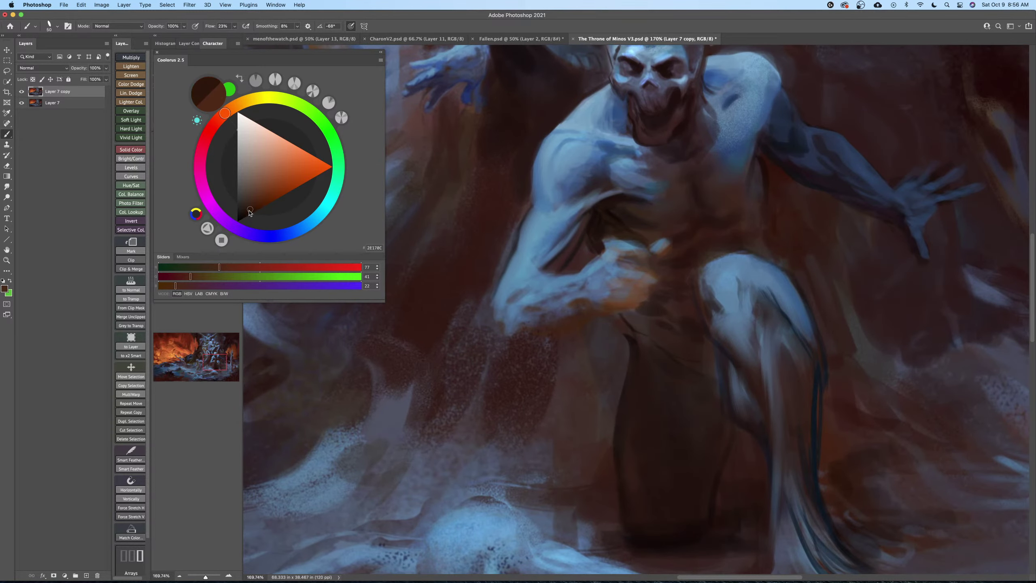
{"action": "key", "text": "["}
{"action": "key", "text": "["}
{"action": "key", "text": "["}
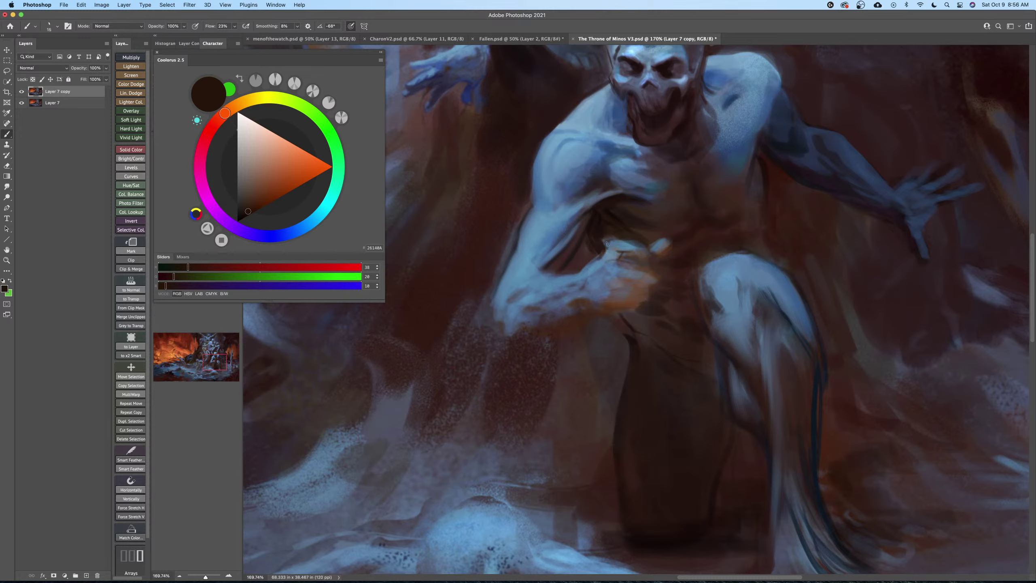
Paint light on the raised hand's knuckles and fingertip with blue sampled from the top of the hand.
{"action": "key", "text": "bracketright"}
{"action": "left_click", "coordinate": [623, 245], "text": "alt"}
{"action": "key", "text": "bracketright"}
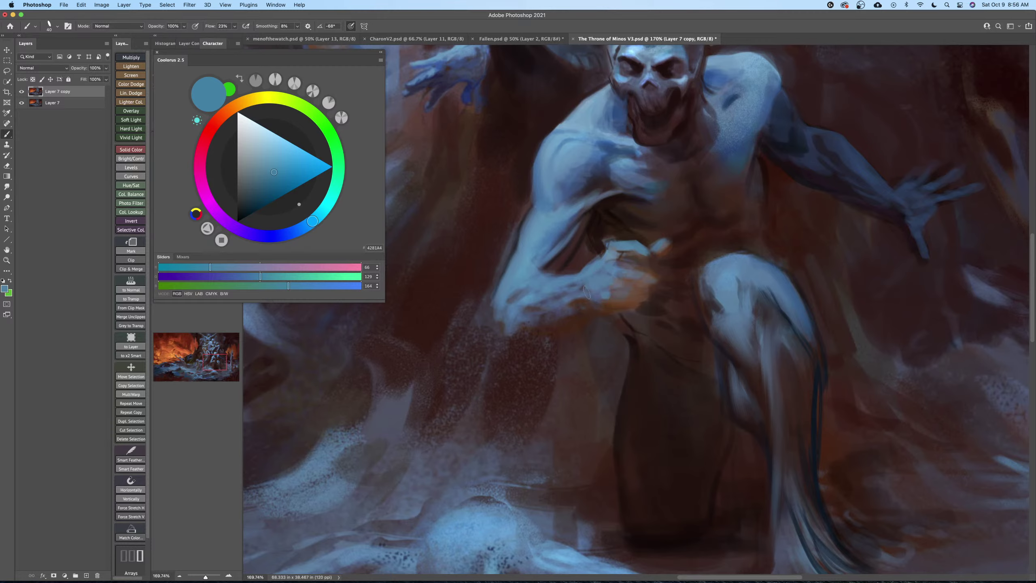
{"action": "key", "text": "bracketleft"}
{"action": "key", "text": "bracketright"}
{"action": "mouse_move", "coordinate": [659, 257]}
{"action": "left_mouse_down"}
{"action": "mouse_move", "coordinate": [611, 257]}
{"action": "mouse_move", "coordinate": [669, 258]}
{"action": "left_mouse_up"}
Darken the recess behind the raised hand's knuckles with sampled dark brown shifted toward black.
{"action": "left_click", "coordinate": [596, 229], "text": "alt"}
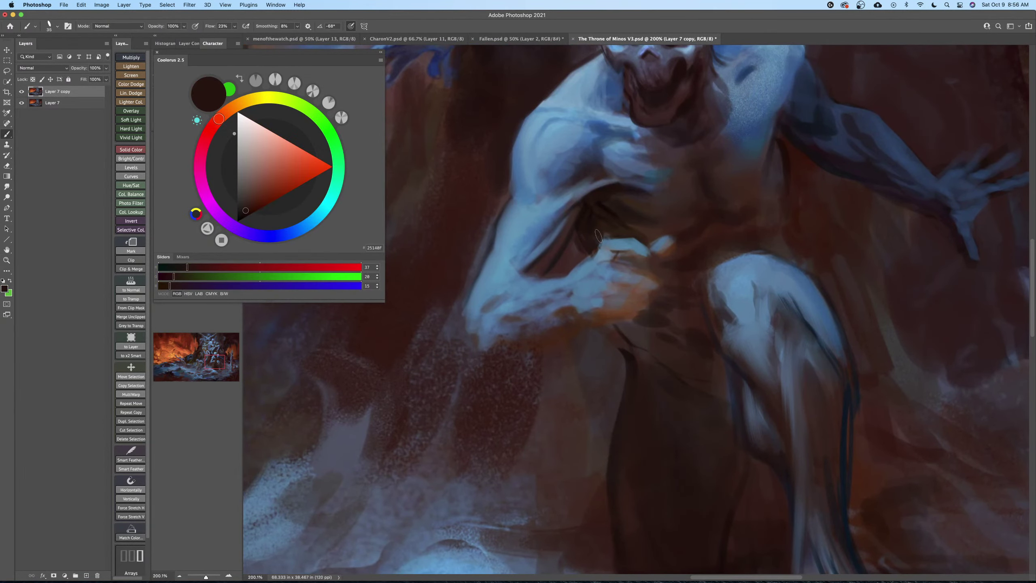
{"action": "key", "text": "bracketleft"}
{"action": "left_click", "coordinate": [243, 212]}
{"action": "key", "text": "bracketleft"}
{"action": "key", "text": "bracketleft"}
{"action": "key", "text": "bracketright"}
{"action": "key", "text": "bracketright"}
{"action": "key", "text": "bracketright"}
{"action": "key", "text": "bracketright"}
{"action": "key", "text": "bracketright"}
Shape the raised hand's index finger with blue from the knuckles and darker blue from the upper arm.
{"action": "left_click", "coordinate": [622, 246], "text": "alt"}
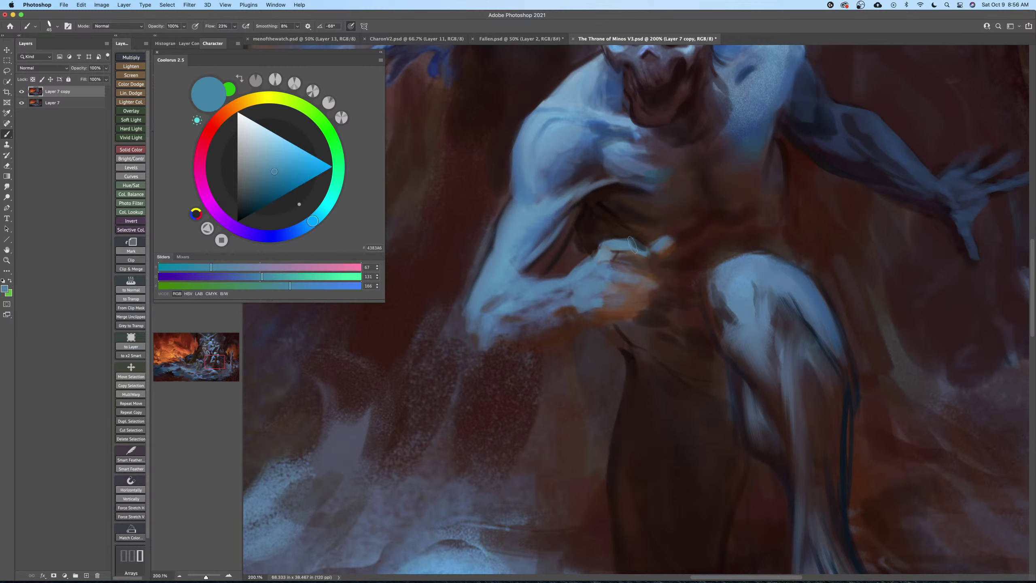
{"action": "left_click", "coordinate": [562, 171], "text": "alt"}
{"action": "left_click_drag", "start_coordinate": [643, 242], "coordinate": [646, 251]}
{"action": "key", "text": "bracketleft"}
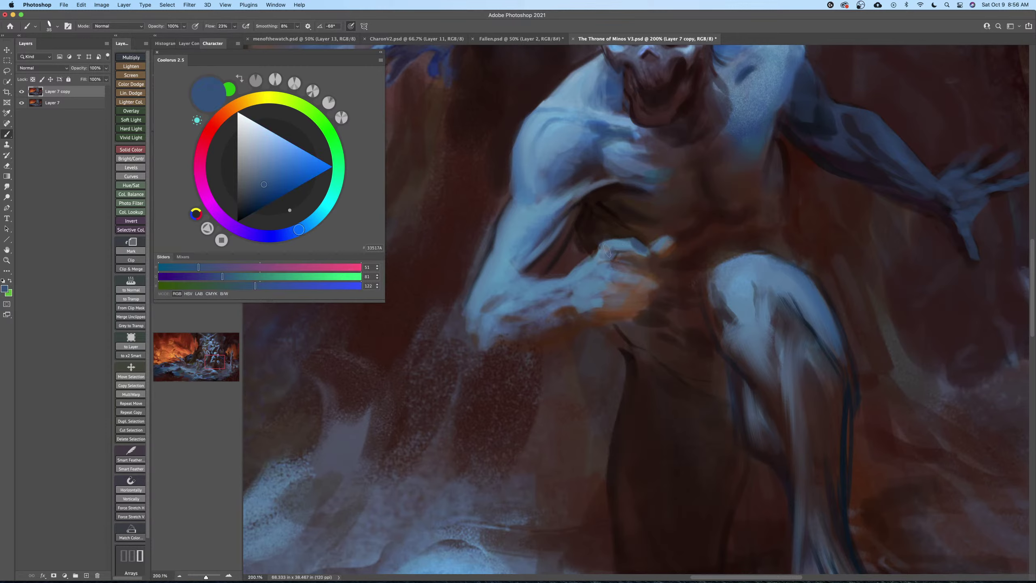
{"action": "key", "text": "bracketleft"}
Paint out the protruding fingertip with sampled reddish brown and repaint it lower in muted blue.
{"action": "left_click", "coordinate": [662, 228], "text": "alt"}
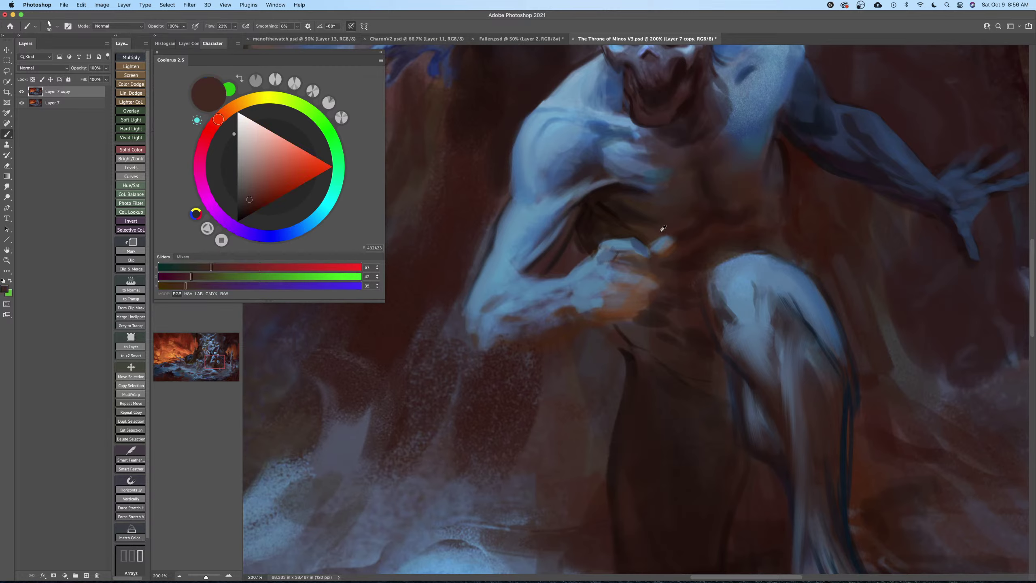
{"action": "key", "text": "bracketright"}
{"action": "key", "text": "bracketright"}
{"action": "left_click", "coordinate": [654, 261], "text": "alt"}
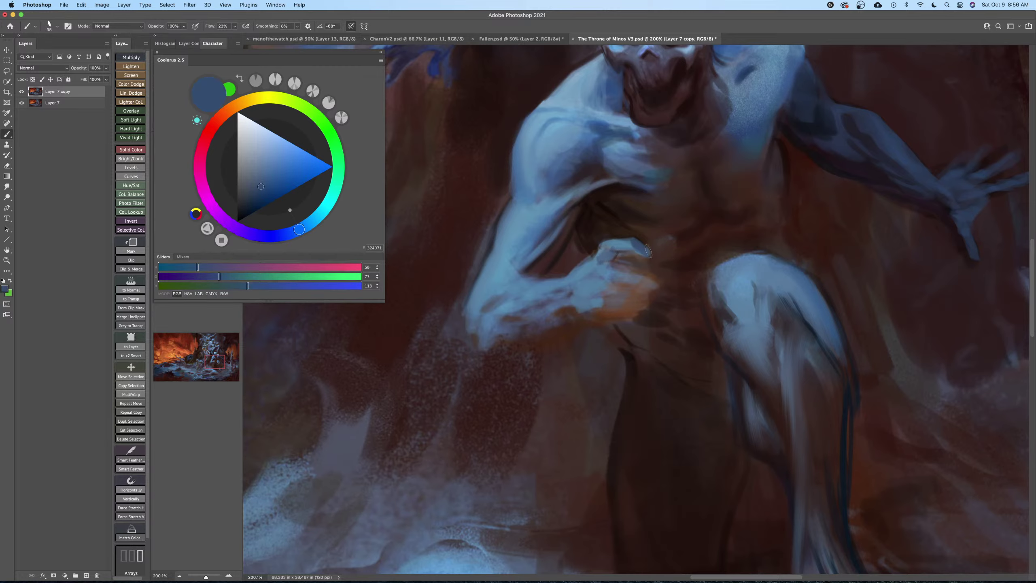
{"action": "key", "text": "bracketright"}
{"action": "left_click_drag", "start_coordinate": [652, 268], "coordinate": [673, 268]}
Draw thin near-black blue lines separating the fingers of the raised hand.
{"action": "key", "text": "bracketleft"}
{"action": "left_click_drag", "start_coordinate": [269, 204], "coordinate": [242, 216]}
{"action": "key", "text": "bracketleft"}
{"action": "key", "text": "bracketleft"}
{"action": "key", "text": "bracketleft"}
{"action": "key", "text": "bracketleft"}
{"action": "left_click_drag", "start_coordinate": [662, 276], "coordinate": [668, 275]}
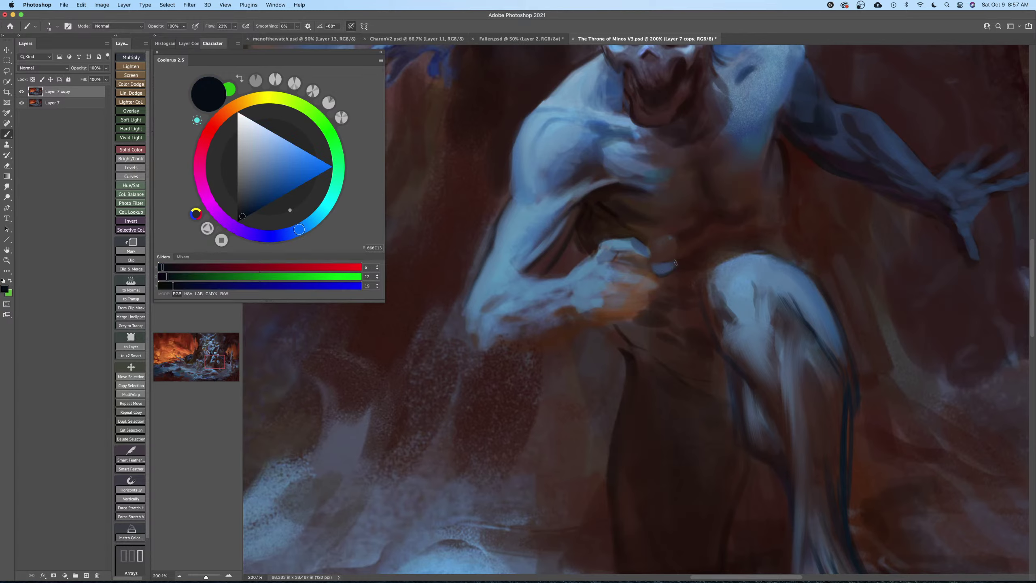
{"action": "mouse_move", "coordinate": [605, 269]}
{"action": "left_mouse_down"}
{"action": "mouse_move", "coordinate": [670, 280]}
{"action": "mouse_move", "coordinate": [600, 282]}
{"action": "mouse_move", "coordinate": [660, 289]}
{"action": "mouse_move", "coordinate": [623, 284]}
{"action": "mouse_move", "coordinate": [644, 277]}
{"action": "mouse_move", "coordinate": [632, 269]}
{"action": "mouse_move", "coordinate": [658, 281]}
{"action": "left_mouse_up"}
{"action": "mouse_move", "coordinate": [663, 296]}
{"action": "left_mouse_down"}
{"action": "mouse_move", "coordinate": [600, 297]}
{"action": "mouse_move", "coordinate": [640, 300]}
{"action": "mouse_move", "coordinate": [612, 299]}
{"action": "mouse_move", "coordinate": [609, 317]}
{"action": "mouse_move", "coordinate": [598, 313]}
{"action": "mouse_move", "coordinate": [659, 296]}
{"action": "left_mouse_up"}
Refine the dark separations between the raised hand's fingers up close with a finer brush.
{"action": "key", "text": "z"}
{"action": "key", "text": "b"}
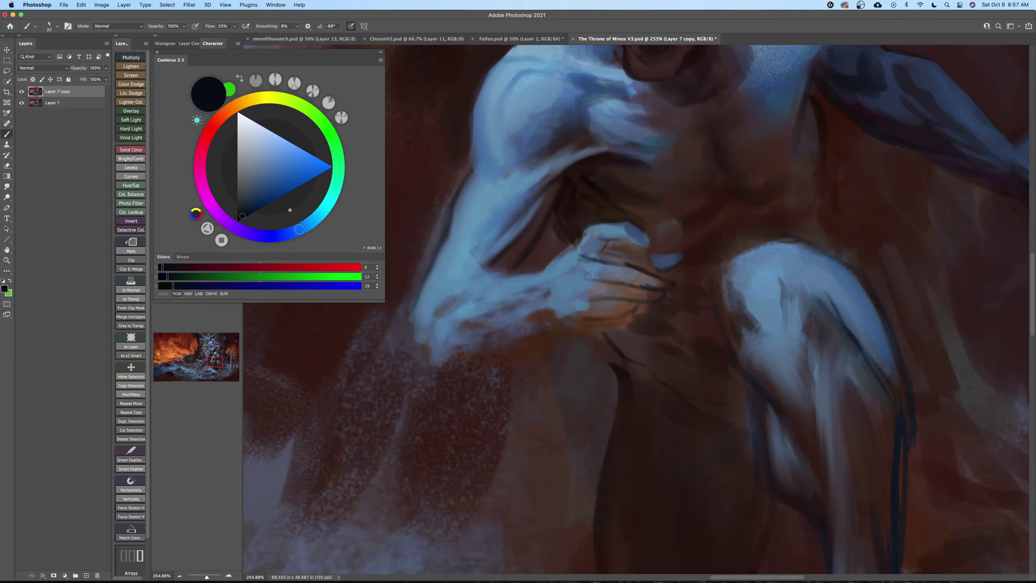
{"action": "key", "text": "bracketleft"}
{"action": "key", "text": "bracketleft"}
{"action": "left_click_drag", "start_coordinate": [631, 270], "coordinate": [632, 279]}
{"action": "key", "text": "bracketright"}
Paint dark blue sampled from the chest over the lower fingers of the raised hand.
{"action": "scroll", "coordinate": [646, 258], "scroll_direction": "down", "scroll_amount": 5}
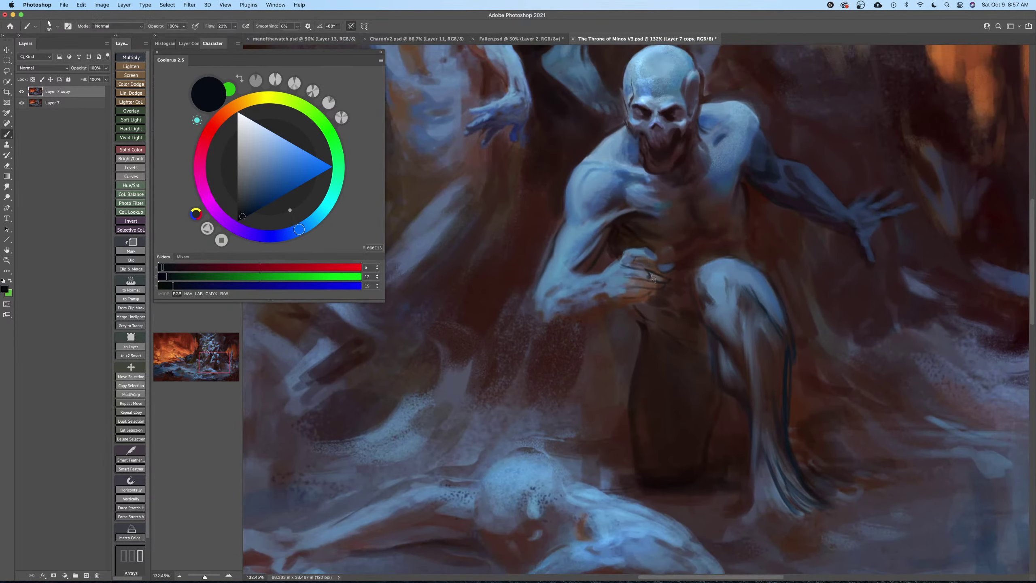
{"action": "key", "text": "bracketright"}
{"action": "key", "text": "bracketright"}
{"action": "key", "text": "bracketright"}
{"action": "key", "text": "bracketright"}
{"action": "left_click", "coordinate": [621, 192], "text": "alt"}
{"action": "mouse_move", "coordinate": [624, 282]}
{"action": "left_mouse_down"}
{"action": "mouse_move", "coordinate": [660, 285]}
{"action": "mouse_move", "coordinate": [631, 293]}
{"action": "left_mouse_up"}
{"action": "key", "text": "bracketleft"}
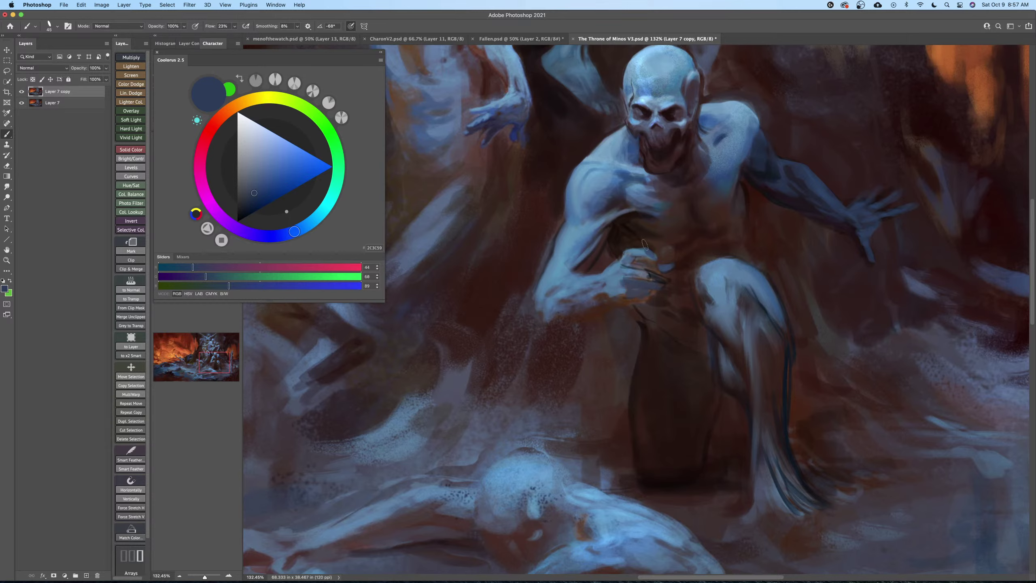
Blend the raised hand's fingers with the Mixer Brush and return to the regular Brush.
{"action": "key", "text": "shift+b"}
{"action": "mouse_move", "coordinate": [635, 284]}
{"action": "left_mouse_down"}
{"action": "mouse_move", "coordinate": [660, 284]}
{"action": "mouse_move", "coordinate": [625, 285]}
{"action": "mouse_move", "coordinate": [623, 298]}
{"action": "left_mouse_up"}
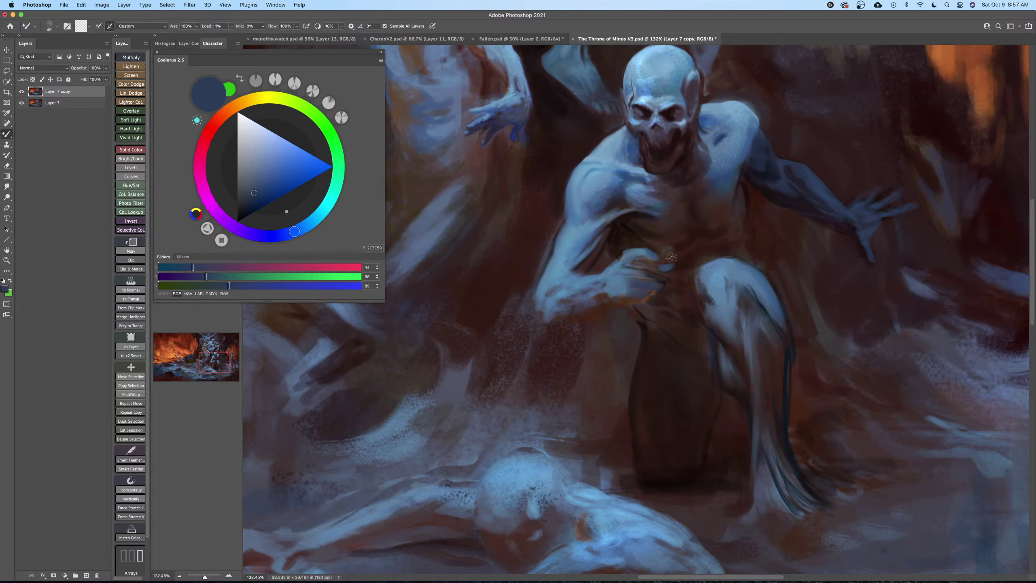
{"action": "mouse_move", "coordinate": [636, 269]}
{"action": "left_mouse_down"}
{"action": "mouse_move", "coordinate": [656, 265]}
{"action": "mouse_move", "coordinate": [633, 264]}
{"action": "left_mouse_up"}
{"action": "key", "text": "b"}
Rotate the canvas and paint the back of the raised hand with blues sampled from it.
{"action": "left_click", "coordinate": [648, 248], "text": "alt"}
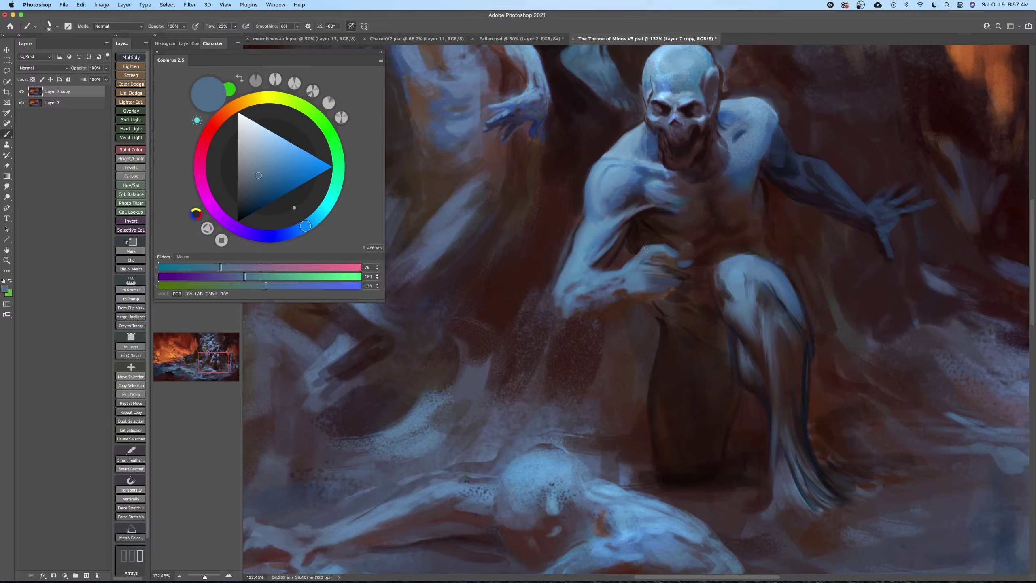
{"action": "left_click", "coordinate": [651, 261], "text": "alt"}
{"action": "key", "text": "r"}
{"action": "left_click_drag", "start_coordinate": [601, 259], "coordinate": [719, 246]}
{"action": "mouse_move", "coordinate": [684, 306]}
{"action": "left_mouse_down"}
{"action": "mouse_move", "coordinate": [625, 271]}
{"action": "mouse_move", "coordinate": [638, 270]}
{"action": "left_mouse_up"}
{"action": "left_click", "coordinate": [599, 276], "text": "alt"}
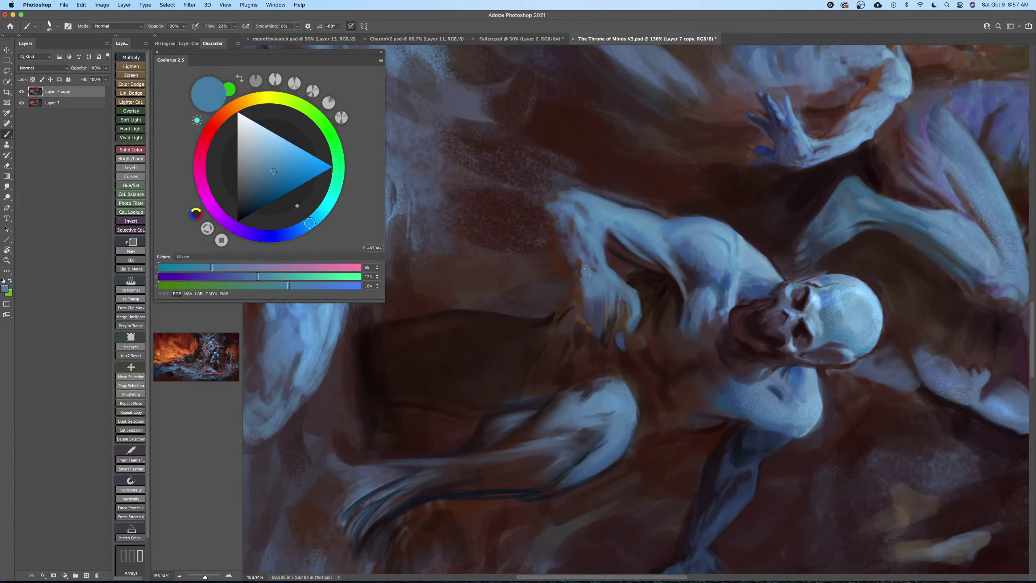
Shade the underside of the forearm with sampled brown and a darker near-black brown, and reset the canvas rotation.
{"action": "left_click", "coordinate": [578, 262], "text": "alt"}
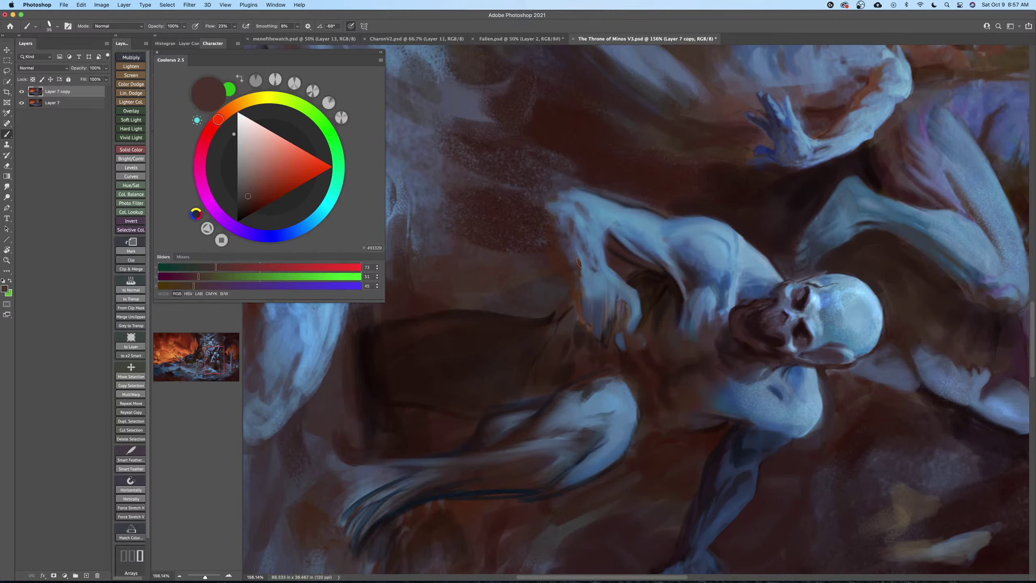
{"action": "key", "text": "bracketleft"}
{"action": "left_click", "coordinate": [245, 210]}
{"action": "key", "text": "bracketright"}
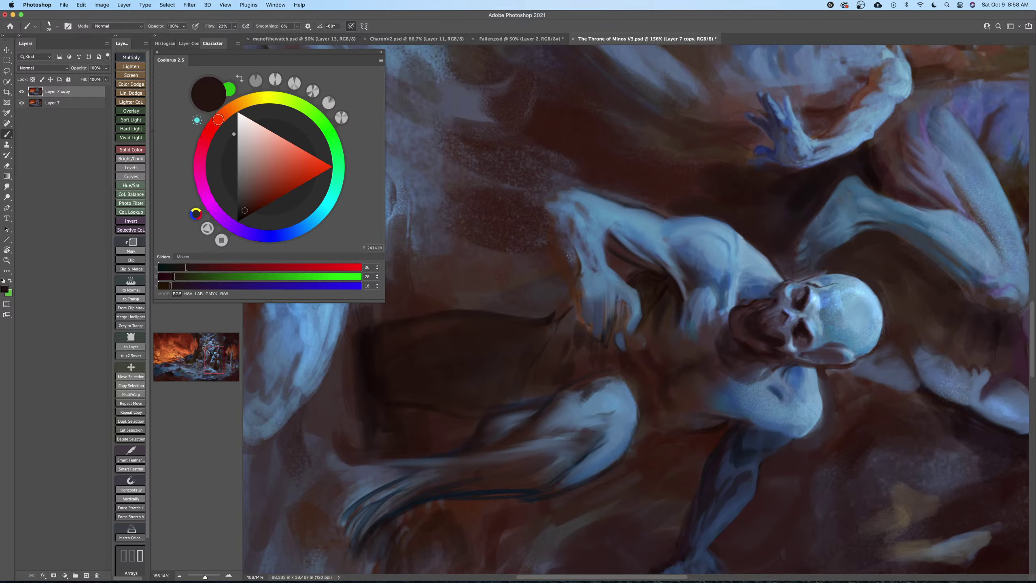
{"action": "key", "text": "bracketleft"}
{"action": "key", "text": "Escape"}
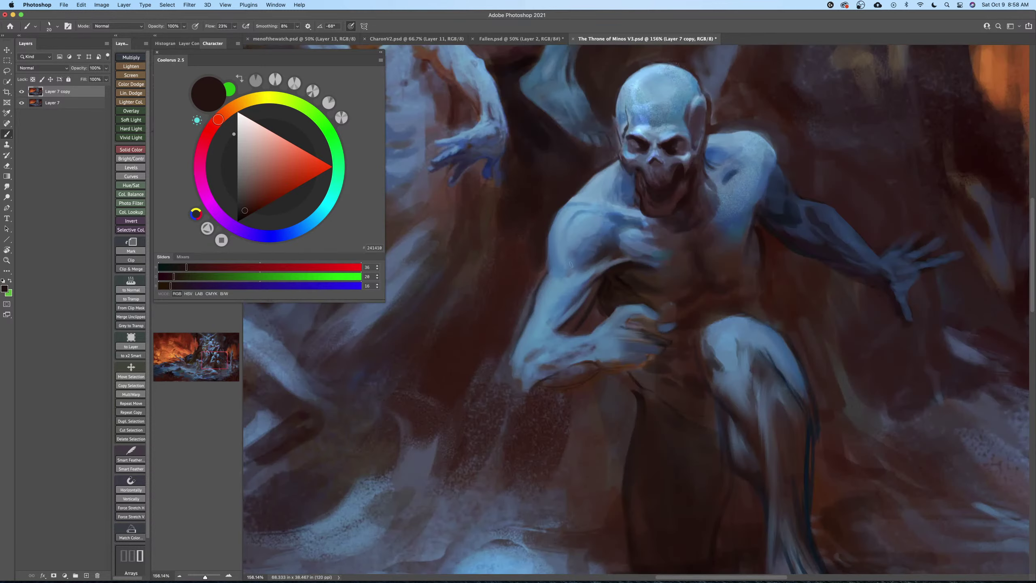
Draw thin dark contour lines along the forearm's underside and across the bend of the elbow.
{"action": "left_click_drag", "start_coordinate": [621, 392], "coordinate": [671, 319]}
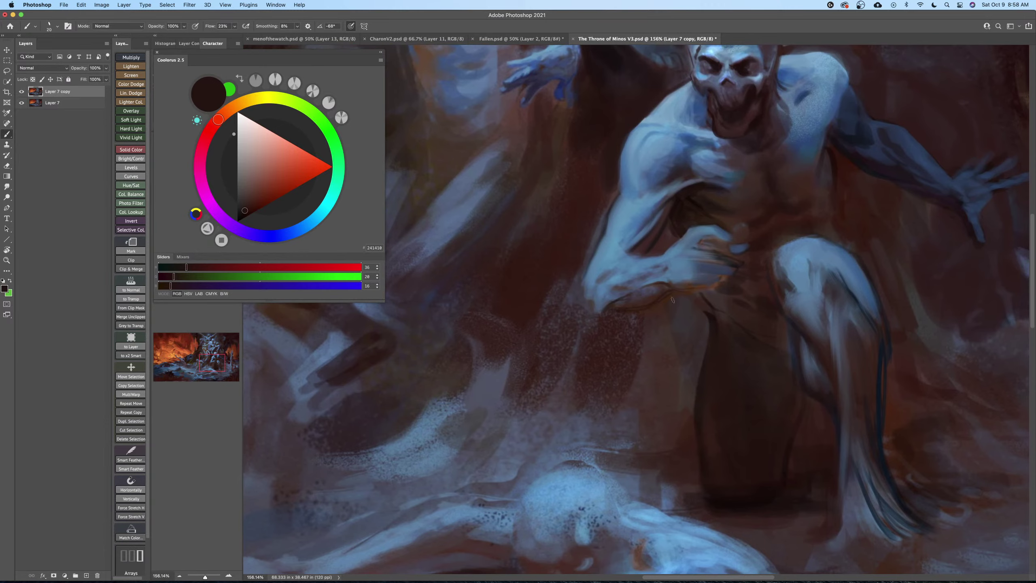
{"action": "left_click_drag", "start_coordinate": [666, 316], "coordinate": [648, 346]}
{"action": "key", "text": "["}
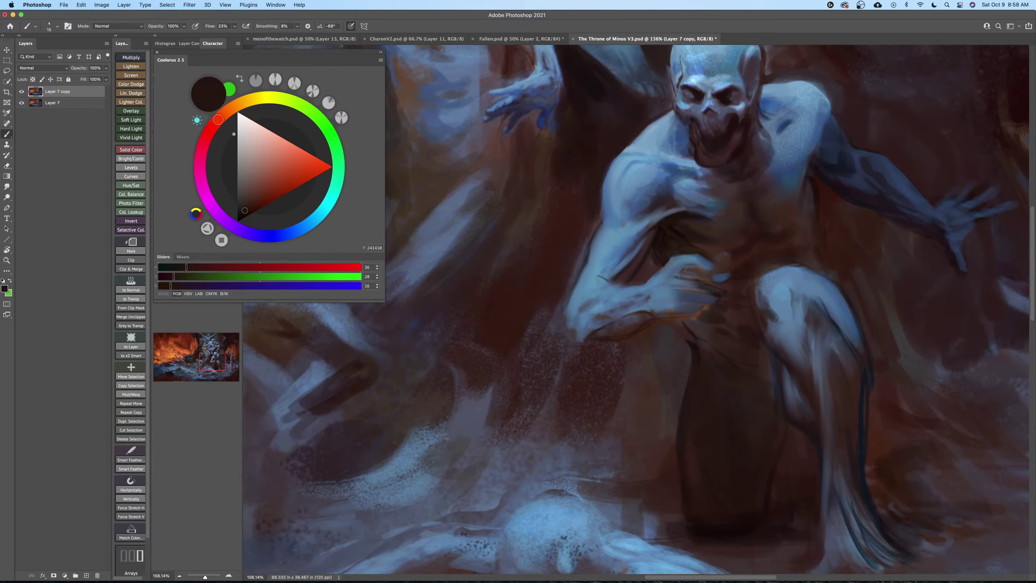
{"action": "left_click_drag", "start_coordinate": [586, 281], "coordinate": [602, 275]}
Shade the forearm with dark blue sampled from the chest and blend it with the Mixer Brush.
{"action": "left_click", "coordinate": [665, 186], "text": "alt"}
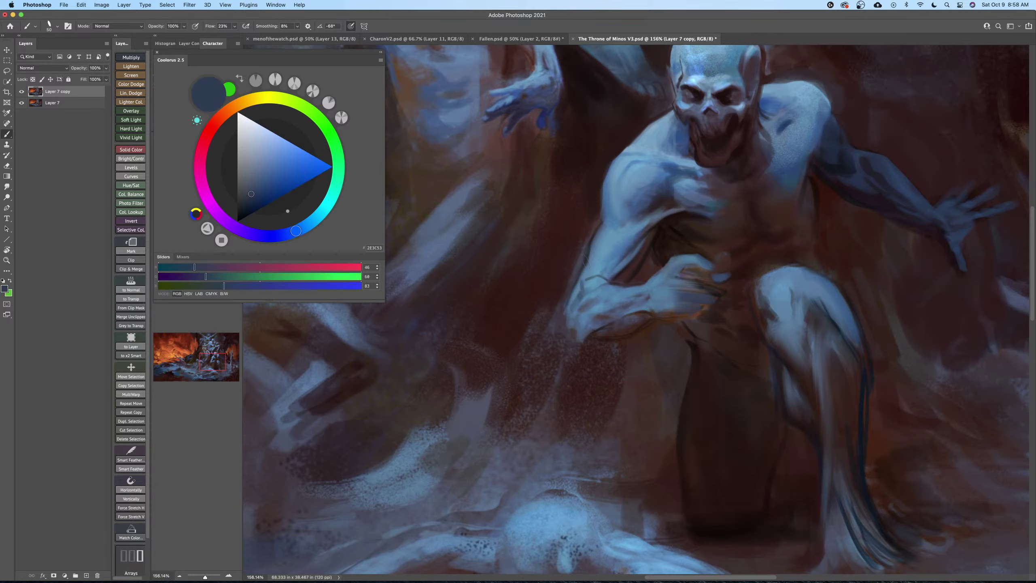
{"action": "key", "text": "shift+b"}
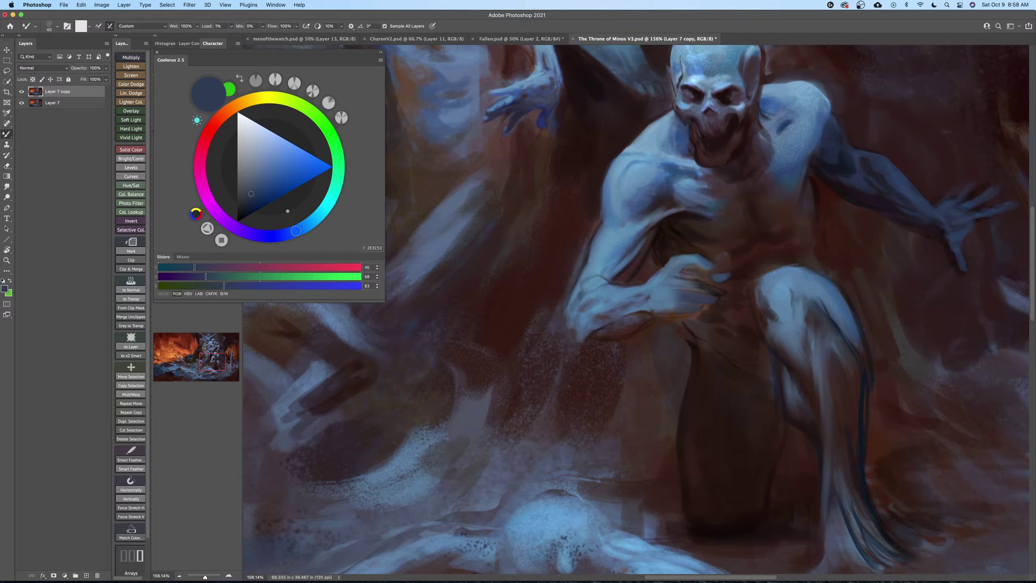
{"action": "key", "text": "z"}
{"action": "left_click_drag", "start_coordinate": [604, 292], "coordinate": [595, 303]}
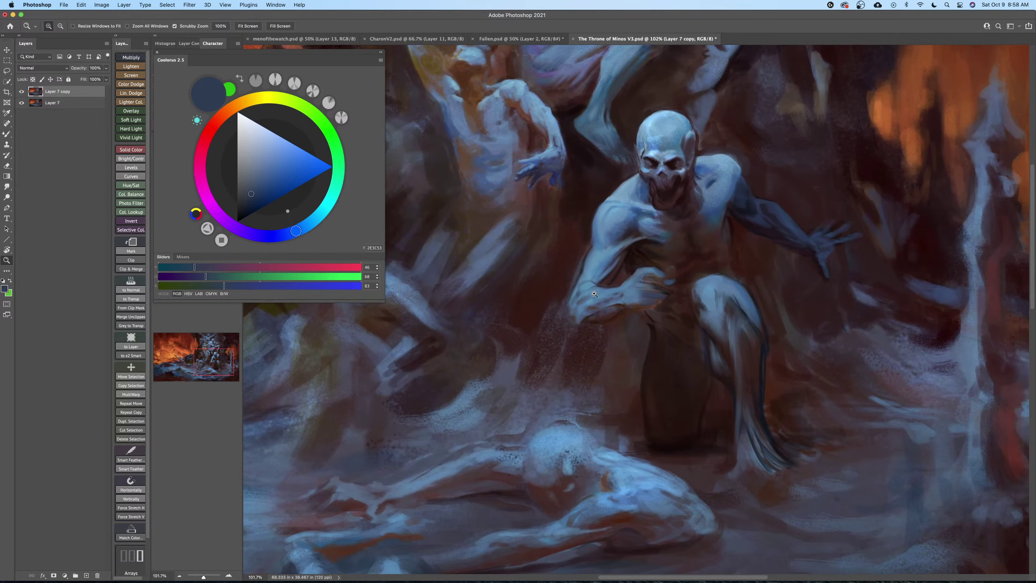
{"action": "key", "text": "b"}
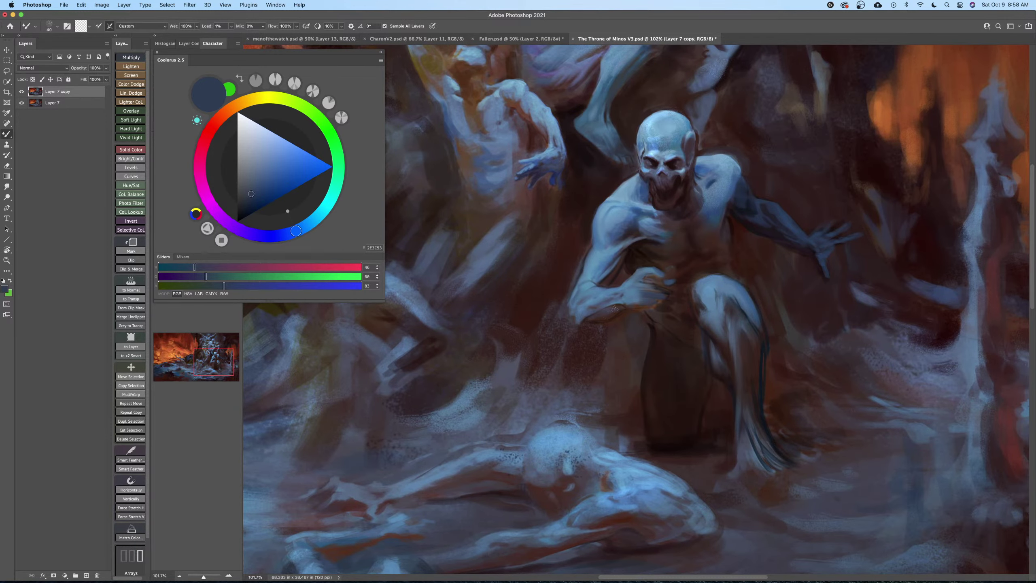
{"action": "mouse_move", "coordinate": [622, 313]}
{"action": "left_mouse_down"}
{"action": "mouse_move", "coordinate": [571, 324]}
{"action": "mouse_move", "coordinate": [601, 302]}
{"action": "left_mouse_up"}
Refine the raised hand and wrist on a rotated canvas with sampled blue and a darker blue, using the regular Brush.
{"action": "key", "text": "z"}
{"action": "key", "text": "b"}
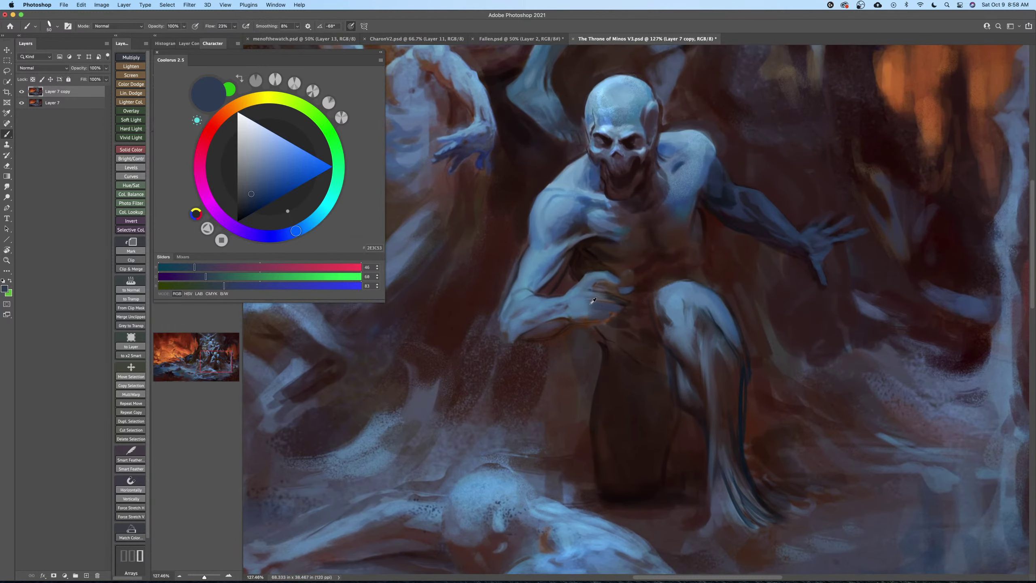
{"action": "left_click", "coordinate": [581, 297], "text": "alt"}
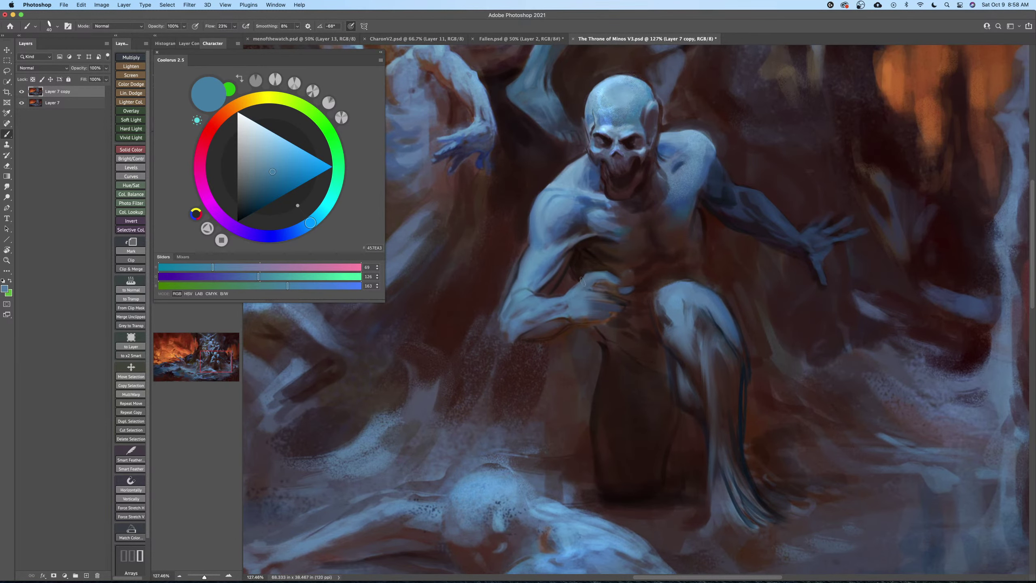
{"action": "key", "text": "r"}
{"action": "mouse_move", "coordinate": [597, 298]}
{"action": "left_mouse_down"}
{"action": "mouse_move", "coordinate": [627, 269]}
{"action": "mouse_move", "coordinate": [648, 271]}
{"action": "left_mouse_up"}
{"action": "key", "text": "z"}
{"action": "left_click_drag", "start_coordinate": [428, 265], "coordinate": [443, 263]}
{"action": "key", "text": "b"}
{"action": "left_click_drag", "start_coordinate": [270, 194], "coordinate": [259, 201]}
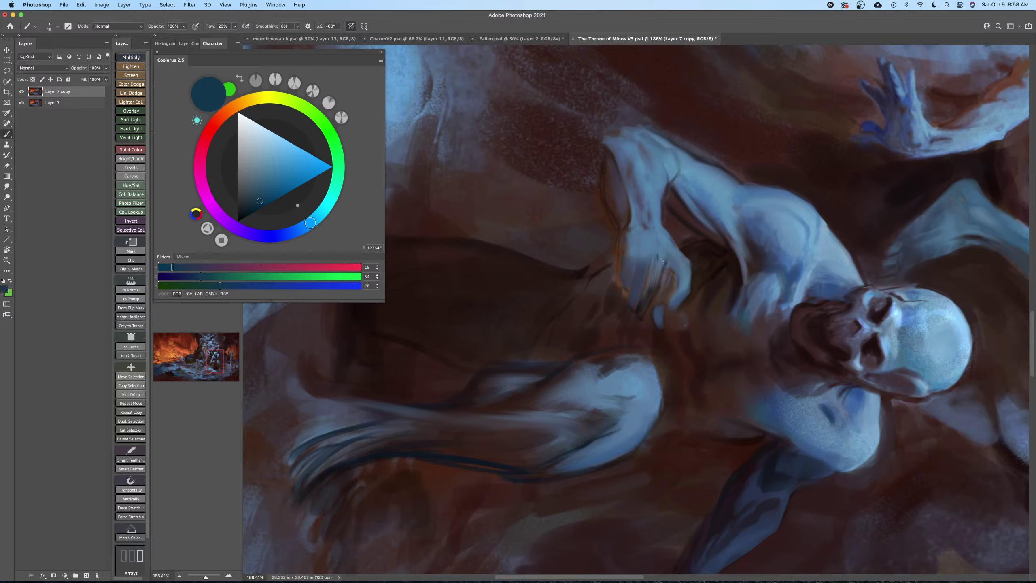
{"action": "mouse_move", "coordinate": [644, 260]}
{"action": "left_mouse_down"}
{"action": "mouse_move", "coordinate": [623, 253]}
{"action": "mouse_move", "coordinate": [628, 233]}
{"action": "left_mouse_up"}
{"action": "key", "text": "]"}
Reset the canvas rotation and save the painting with the reworked hand and forearm.
{"action": "key", "text": "Escape"}
{"action": "key", "text": "z"}
{"action": "left_click_drag", "start_coordinate": [661, 291], "coordinate": [729, 235]}
{"action": "key", "text": "super+s"}
Choose a textured brush from the Current Vibes group for painting the hazy figure left of the skeletal one.
{"action": "left_click_drag", "start_coordinate": [608, 268], "coordinate": [689, 352]}
{"action": "left_click_drag", "start_coordinate": [671, 315], "coordinate": [693, 314]}
{"action": "left_click_drag", "start_coordinate": [585, 361], "coordinate": [606, 317]}
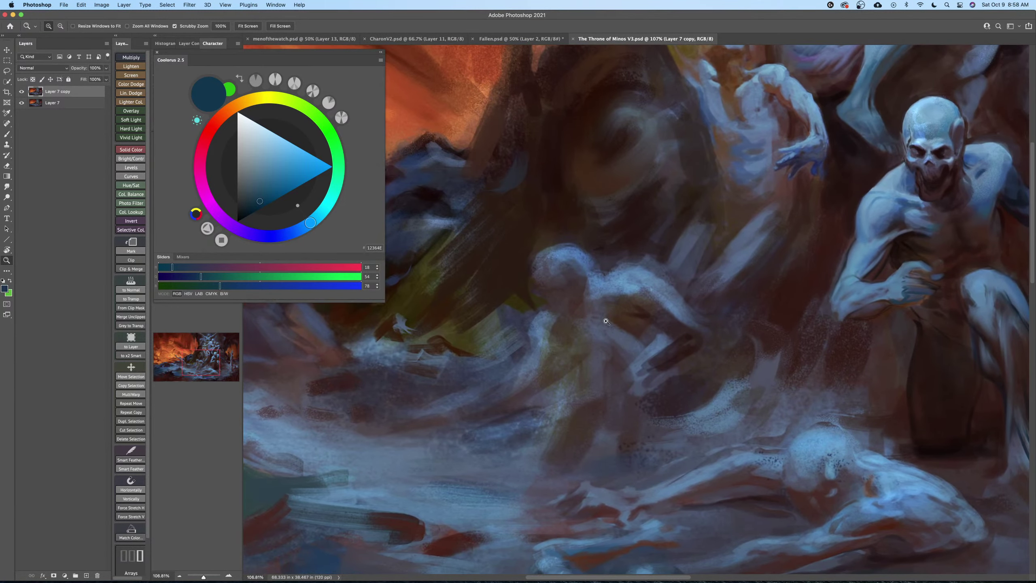
{"action": "scroll", "coordinate": [606, 321], "scroll_direction": "up", "scroll_amount": 1}
{"action": "key", "text": "b"}
{"action": "right_click", "coordinate": [624, 274]}
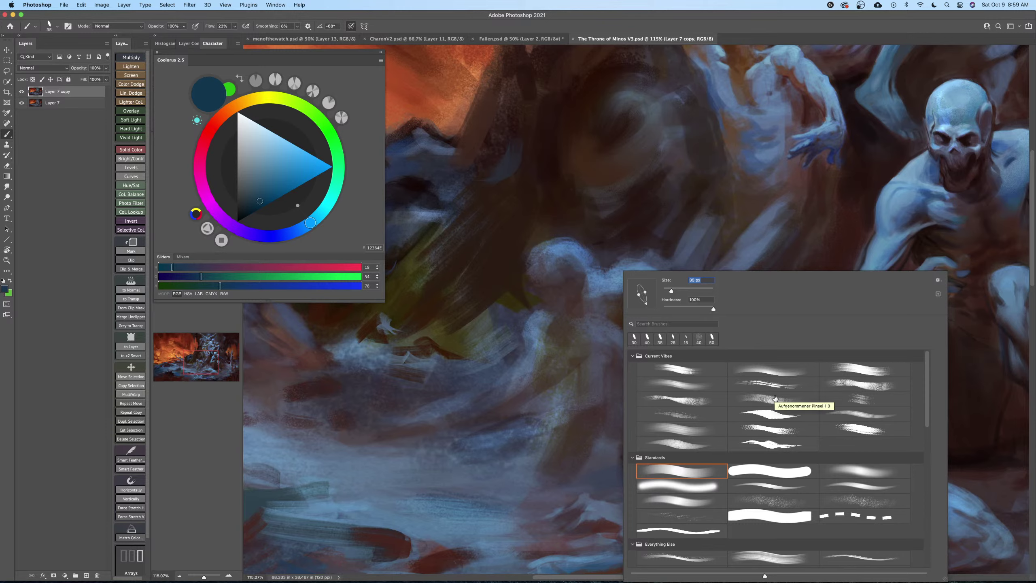
{"action": "double_click", "coordinate": [849, 406]}
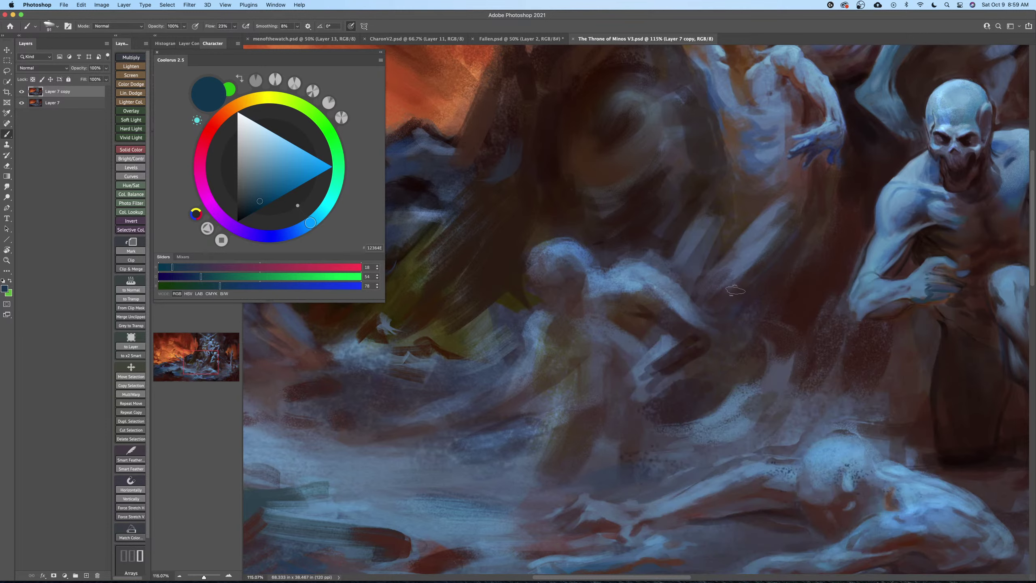
Undo the test stroke and paint light blue sampled from the hazy figure along its shoulder with a smaller brush.
{"action": "mouse_move", "coordinate": [714, 288]}
{"action": "left_mouse_down"}
{"action": "mouse_move", "coordinate": [729, 273]}
{"action": "mouse_move", "coordinate": [736, 297]}
{"action": "left_mouse_up"}
{"action": "key", "text": "super+z"}
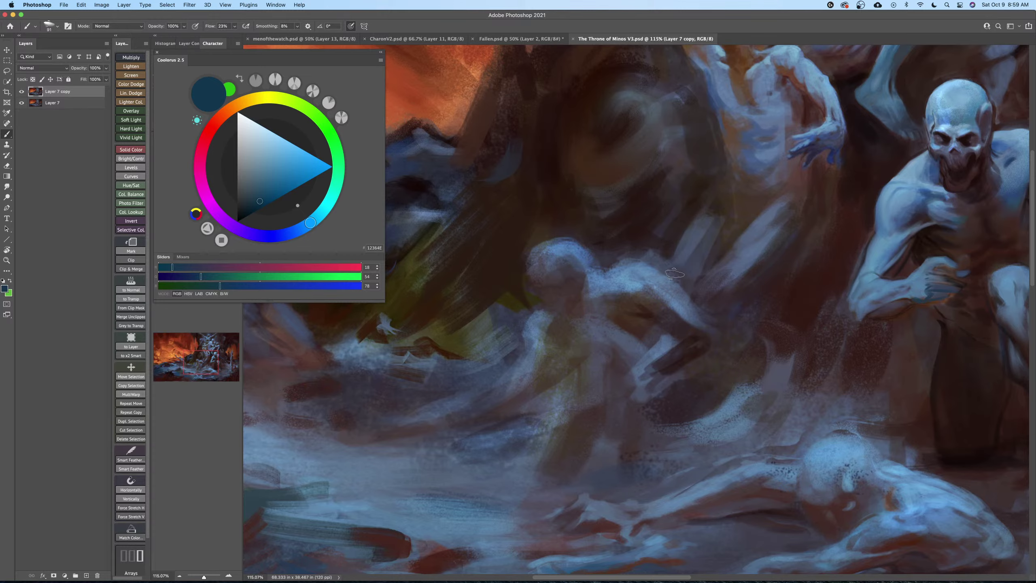
{"action": "scroll", "coordinate": [616, 304], "scroll_direction": "up", "scroll_amount": 3}
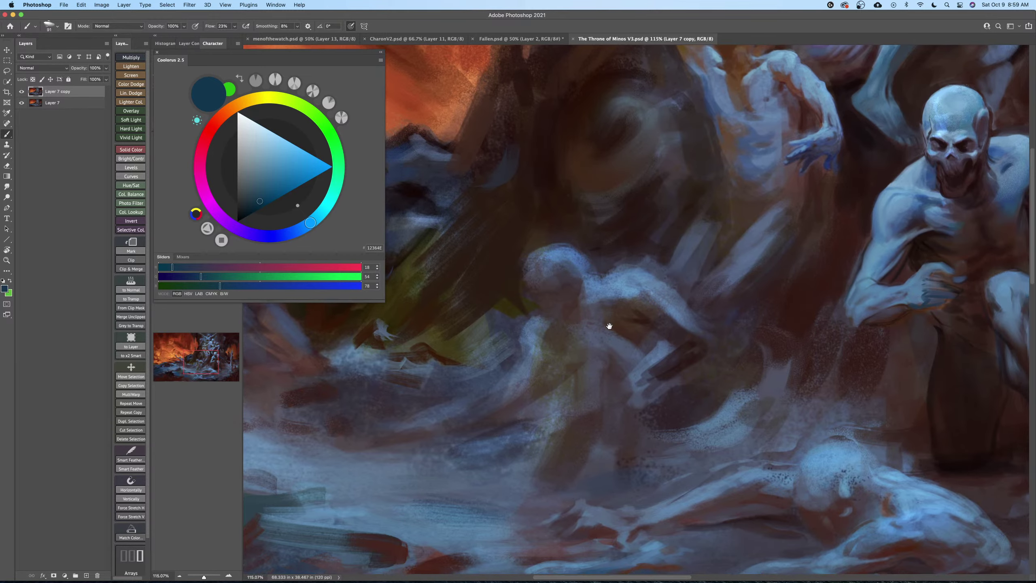
{"action": "left_click", "coordinate": [615, 319], "text": "alt"}
{"action": "key", "text": "bracketleft"}
{"action": "key", "text": "bracketleft"}
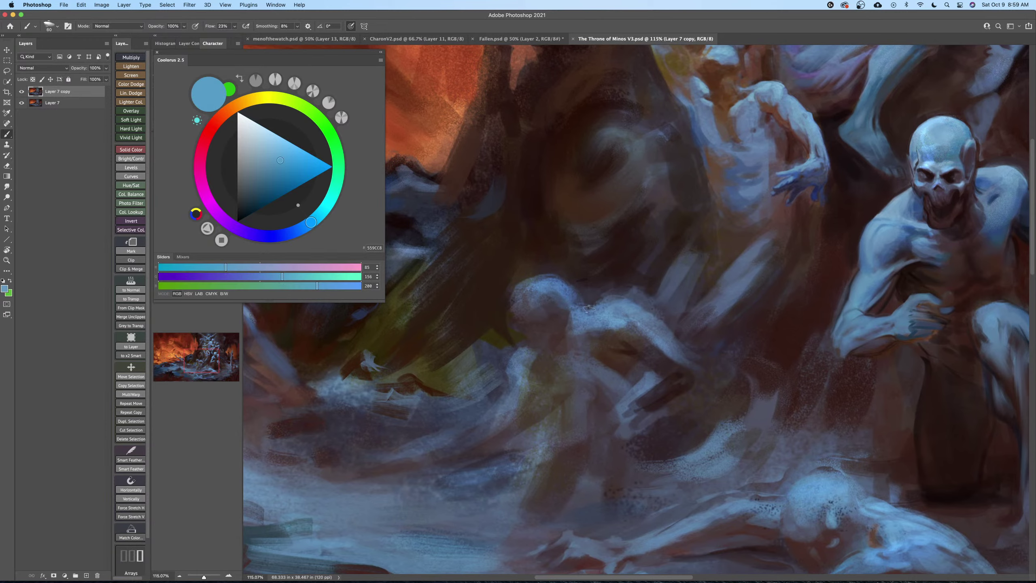
{"action": "mouse_move", "coordinate": [609, 334]}
{"action": "left_mouse_down"}
{"action": "mouse_move", "coordinate": [514, 336]}
{"action": "mouse_move", "coordinate": [623, 340]}
{"action": "mouse_move", "coordinate": [625, 305]}
{"action": "left_mouse_up"}
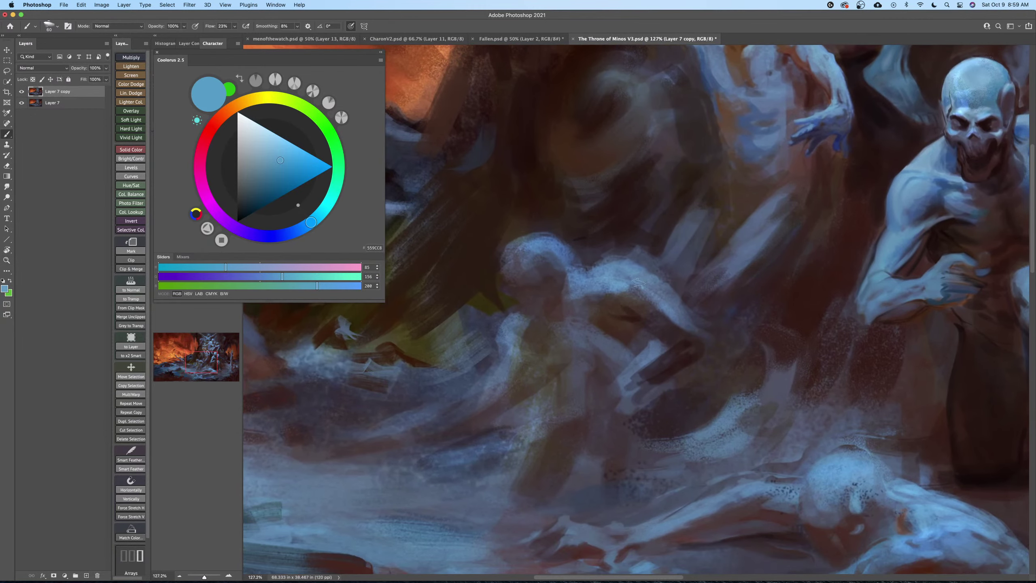
Paint the hazy figure's bent arm from shoulder through elbow to hand with sampled blue, varying the brush size.
{"action": "left_click", "coordinate": [605, 283], "text": "alt"}
{"action": "key", "text": "bracketright"}
{"action": "key", "text": "bracketright"}
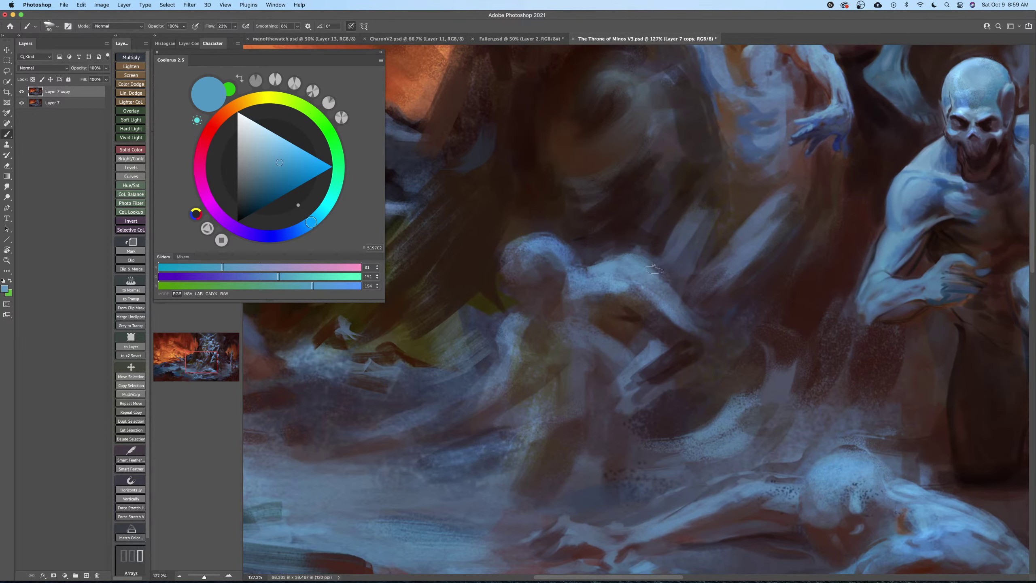
{"action": "mouse_move", "coordinate": [682, 299]}
{"action": "left_mouse_down"}
{"action": "mouse_move", "coordinate": [712, 318]}
{"action": "mouse_move", "coordinate": [691, 317]}
{"action": "mouse_move", "coordinate": [698, 324]}
{"action": "mouse_move", "coordinate": [686, 326]}
{"action": "mouse_move", "coordinate": [675, 360]}
{"action": "left_mouse_up"}
{"action": "key", "text": "bracketleft"}
{"action": "mouse_move", "coordinate": [693, 325]}
{"action": "left_mouse_down"}
{"action": "mouse_move", "coordinate": [656, 369]}
{"action": "mouse_move", "coordinate": [689, 329]}
{"action": "mouse_move", "coordinate": [649, 393]}
{"action": "mouse_move", "coordinate": [710, 328]}
{"action": "mouse_move", "coordinate": [657, 386]}
{"action": "left_mouse_up"}
{"action": "key", "text": "bracketleft"}
{"action": "left_click_drag", "start_coordinate": [688, 344], "coordinate": [654, 390]}
{"action": "key", "text": "bracketright"}
{"action": "mouse_move", "coordinate": [701, 334]}
{"action": "left_mouse_down"}
{"action": "mouse_move", "coordinate": [700, 343]}
{"action": "mouse_move", "coordinate": [669, 291]}
{"action": "left_mouse_up"}
{"action": "key", "text": "bracketright"}
{"action": "key", "text": "bracketright"}
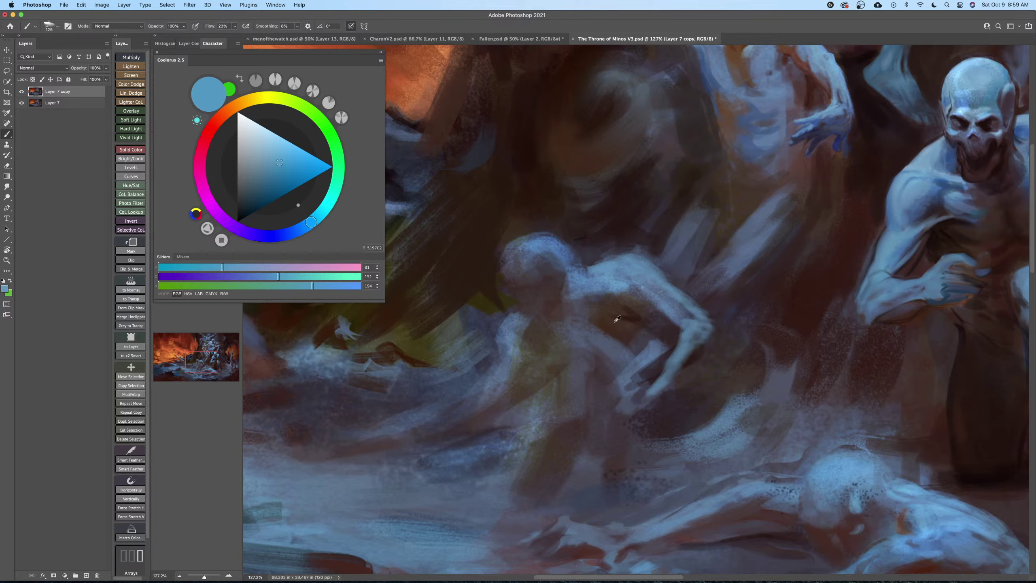
Fill the hazy figure's torso and the gap inside its bent arm with sampled dark brown.
{"action": "left_click", "coordinate": [599, 299], "text": "alt"}
{"action": "key", "text": "bracketright"}
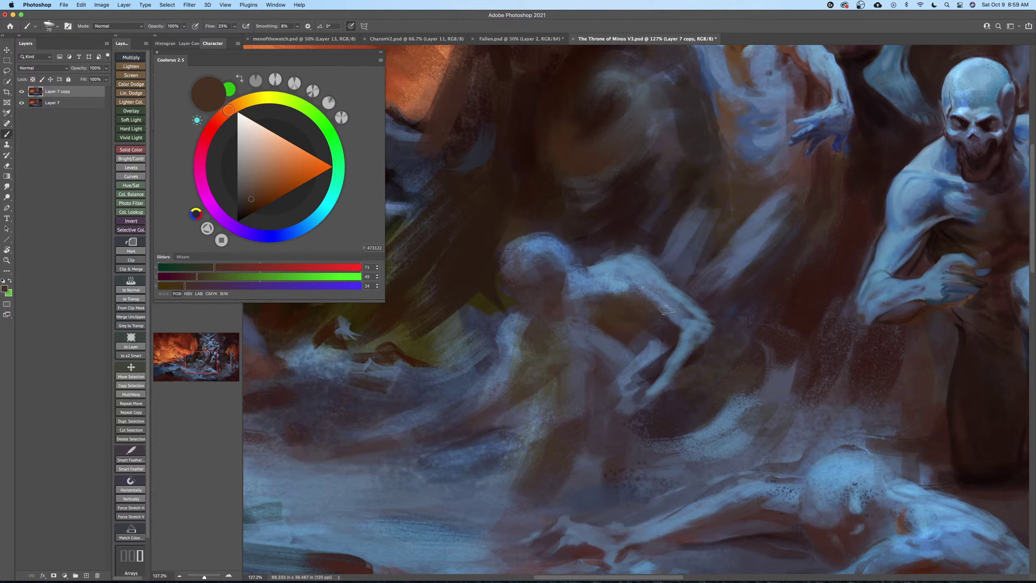
{"action": "key", "text": "bracketleft"}
{"action": "key", "text": "bracketleft"}
{"action": "key", "text": "bracketleft"}
{"action": "key", "text": "bracketleft"}
{"action": "key", "text": "bracketleft"}
{"action": "key", "text": "bracketleft"}
{"action": "key", "text": "bracketleft"}
{"action": "key", "text": "bracketright"}
{"action": "key", "text": "bracketright"}
{"action": "left_click", "coordinate": [624, 314], "text": "alt"}
{"action": "mouse_move", "coordinate": [653, 321]}
{"action": "left_mouse_down"}
{"action": "mouse_move", "coordinate": [648, 351]}
{"action": "mouse_move", "coordinate": [662, 357]}
{"action": "left_mouse_up"}
{"action": "key", "text": "bracketright"}
{"action": "key", "text": "bracketright"}
{"action": "key", "text": "bracketright"}
{"action": "key", "text": "bracketright"}
{"action": "left_click_drag", "start_coordinate": [603, 326], "coordinate": [580, 375]}
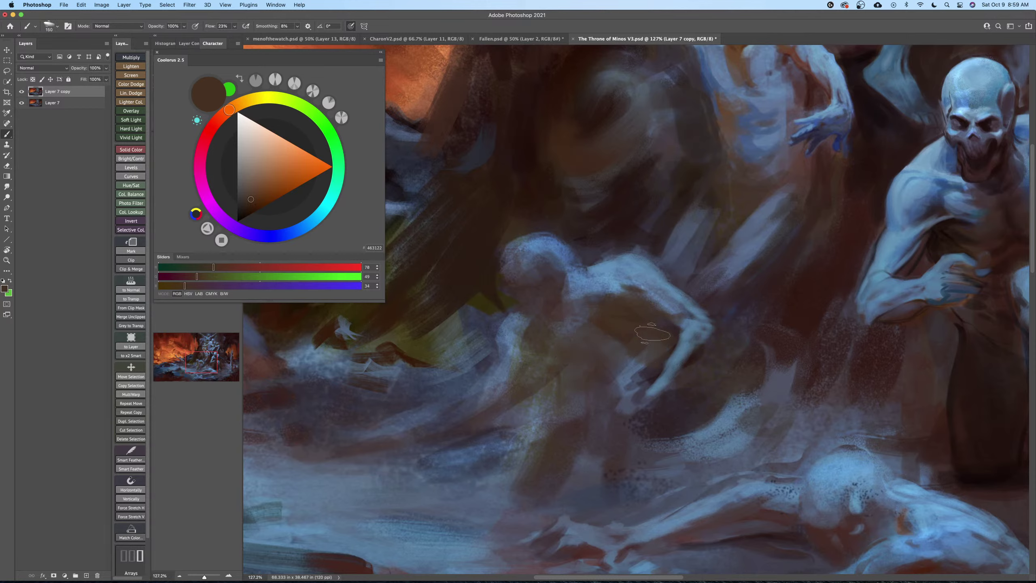
{"action": "left_click_drag", "start_coordinate": [653, 334], "coordinate": [638, 377]}
Raise the brush flow to 86% and cover the remaining light patch inside the bent arm with a larger dark brown brush.
{"action": "mouse_move", "coordinate": [210, 26]}
{"action": "left_mouse_down"}
{"action": "mouse_move", "coordinate": [227, 23]}
{"action": "mouse_move", "coordinate": [215, 29]}
{"action": "left_mouse_up"}
{"action": "key", "text": "bracketright"}
{"action": "key", "text": "bracketright"}
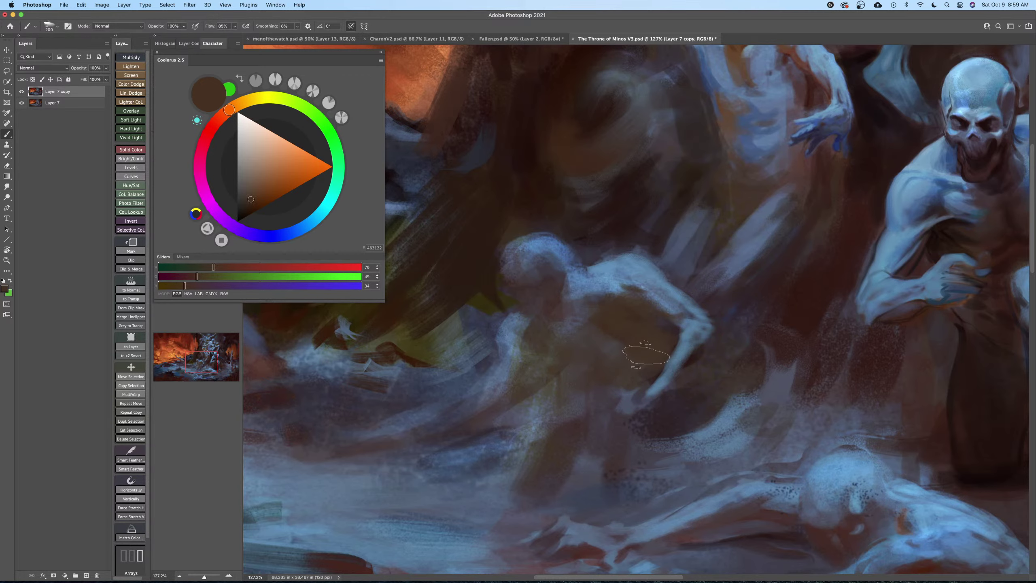
{"action": "left_click_drag", "start_coordinate": [608, 346], "coordinate": [668, 366]}
Paint the hazy figure's outstretched arm reaching toward the water with blue sampled from the bent arm and a smaller brush.
{"action": "left_click", "coordinate": [669, 288], "text": "alt"}
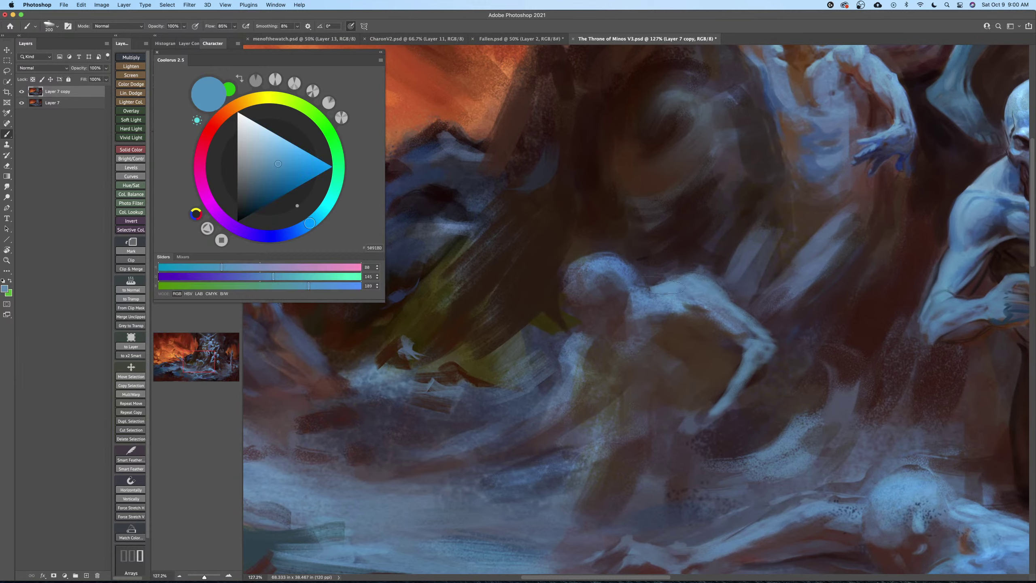
{"action": "key", "text": "bracketleft"}
{"action": "key", "text": "bracketleft"}
{"action": "key", "text": "bracketleft"}
{"action": "key", "text": "bracketleft"}
{"action": "key", "text": "bracketleft"}
{"action": "key", "text": "bracketleft"}
{"action": "mouse_move", "coordinate": [580, 339]}
{"action": "left_mouse_down"}
{"action": "mouse_move", "coordinate": [559, 376]}
{"action": "mouse_move", "coordinate": [533, 392]}
{"action": "left_mouse_up"}
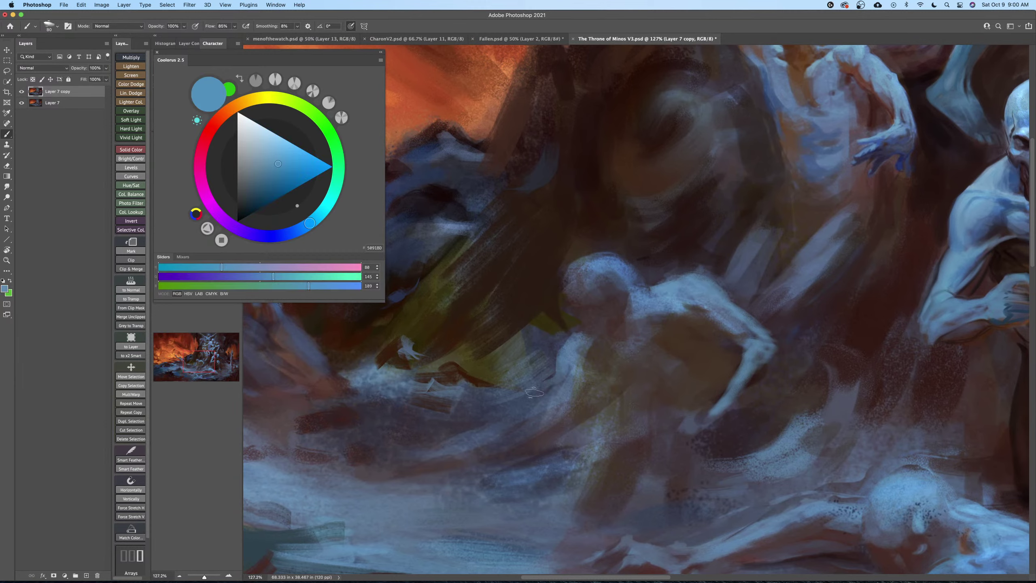
{"action": "mouse_move", "coordinate": [571, 340]}
{"action": "left_mouse_down"}
{"action": "mouse_move", "coordinate": [515, 406]}
{"action": "mouse_move", "coordinate": [477, 423]}
{"action": "mouse_move", "coordinate": [578, 399]}
{"action": "mouse_move", "coordinate": [552, 392]}
{"action": "mouse_move", "coordinate": [475, 425]}
{"action": "left_mouse_up"}
{"action": "key", "text": "bracketleft"}
{"action": "key", "text": "bracketleft"}
{"action": "mouse_move", "coordinate": [630, 349]}
{"action": "left_mouse_down"}
{"action": "mouse_move", "coordinate": [458, 439]}
{"action": "mouse_move", "coordinate": [577, 382]}
{"action": "mouse_move", "coordinate": [637, 321]}
{"action": "mouse_move", "coordinate": [610, 356]}
{"action": "mouse_move", "coordinate": [549, 332]}
{"action": "left_mouse_up"}
{"action": "key", "text": "bracketleft"}
{"action": "key", "text": "bracketleft"}
{"action": "key", "text": "bracketright"}
Paint dark shadows under the shoulder and bent arm with a near-black brown darkened from the sampled torso color.
{"action": "key", "text": "z"}
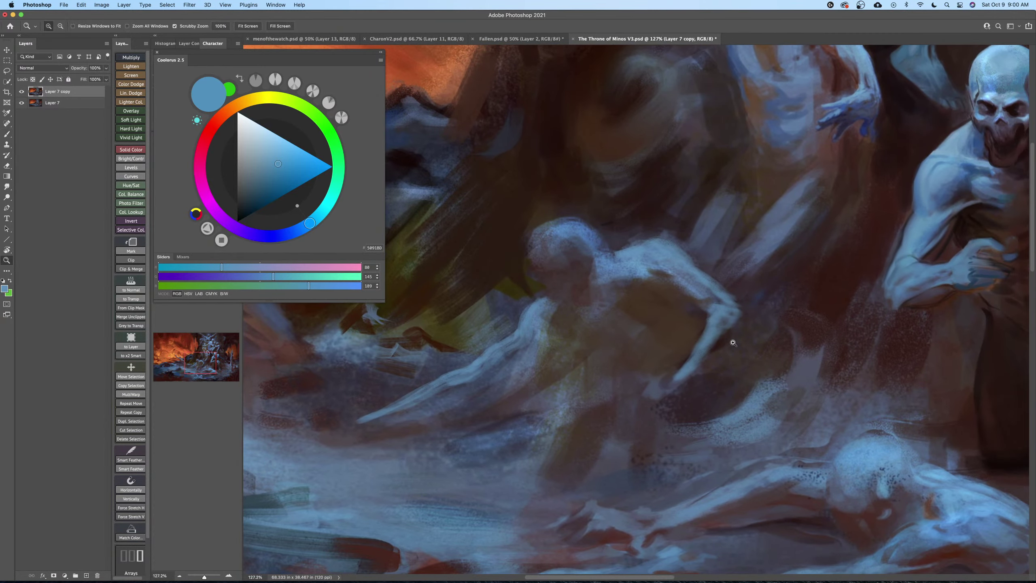
{"action": "left_click_drag", "start_coordinate": [733, 343], "coordinate": [715, 375]}
{"action": "key", "text": "b"}
{"action": "left_click", "coordinate": [656, 336], "text": "alt"}
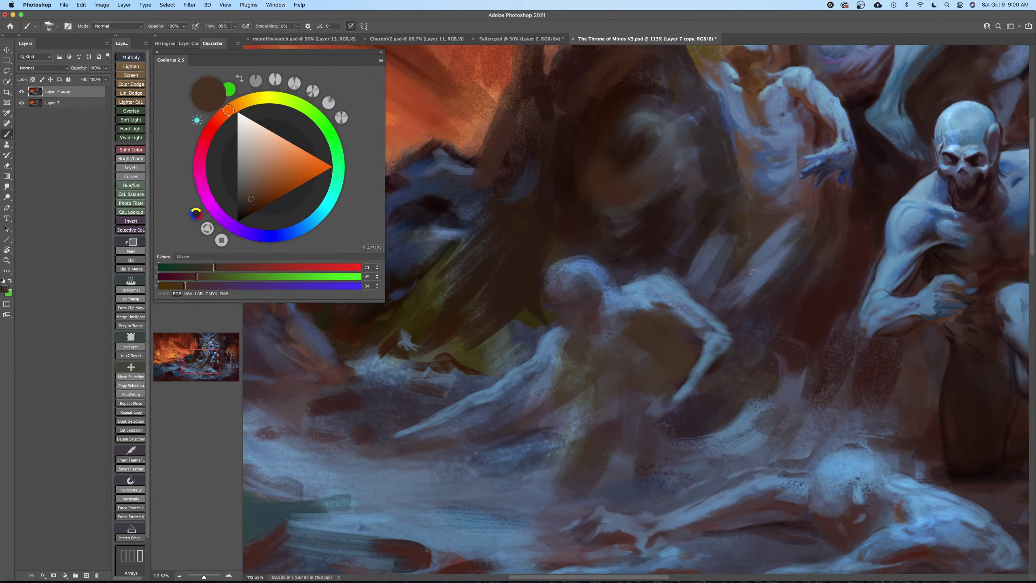
{"action": "left_click", "coordinate": [244, 214]}
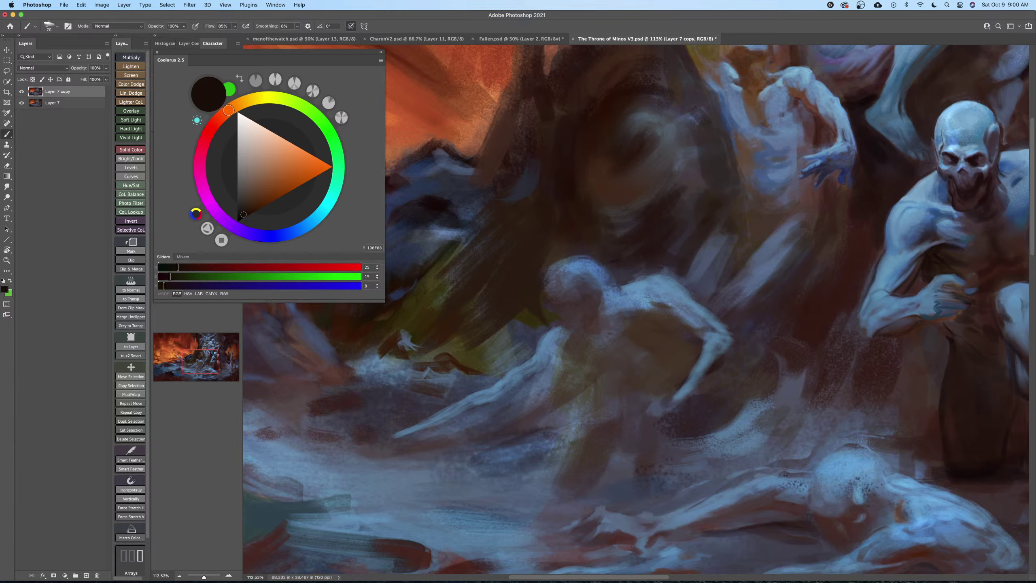
{"action": "key", "text": "bracketright"}
{"action": "key", "text": "bracketleft"}
{"action": "key", "text": "bracketright"}
{"action": "key", "text": "bracketright"}
{"action": "key", "text": "bracketright"}
{"action": "key", "text": "bracketright"}
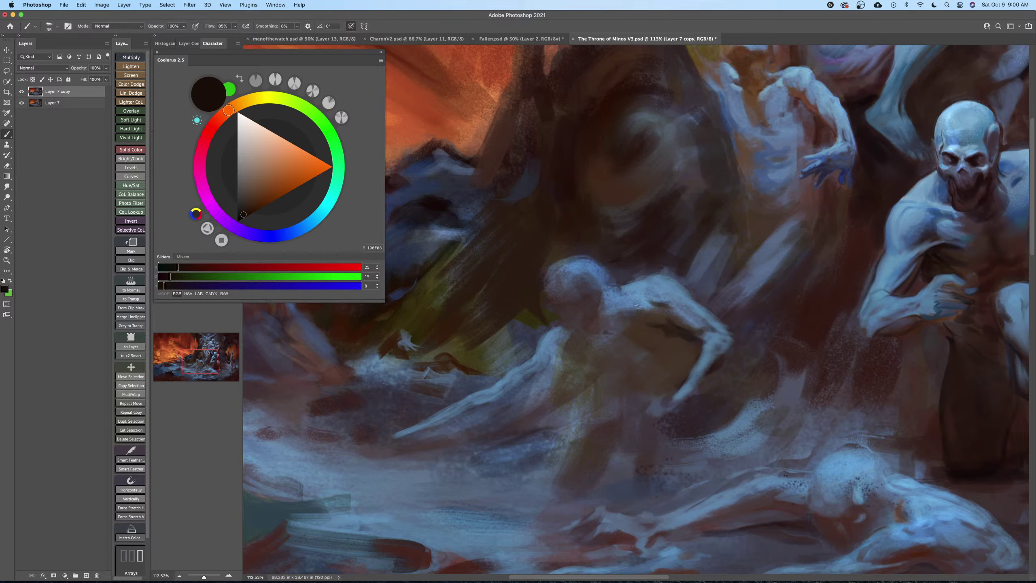
Broaden the bent arm's forearm and extend it down to the water with sampled blue and a larger brush.
{"action": "key", "text": "bracketleft"}
{"action": "key", "text": "bracketleft"}
{"action": "key", "text": "bracketleft"}
{"action": "left_click", "coordinate": [720, 333], "text": "alt"}
{"action": "key", "text": "bracketright"}
{"action": "key", "text": "bracketright"}
{"action": "key", "text": "bracketright"}
{"action": "key", "text": "bracketright"}
{"action": "key", "text": "bracketright"}
{"action": "key", "text": "bracketright"}
{"action": "mouse_move", "coordinate": [719, 359]}
{"action": "left_mouse_down"}
{"action": "mouse_move", "coordinate": [708, 378]}
{"action": "mouse_move", "coordinate": [714, 352]}
{"action": "mouse_move", "coordinate": [709, 394]}
{"action": "mouse_move", "coordinate": [723, 344]}
{"action": "mouse_move", "coordinate": [686, 428]}
{"action": "left_mouse_up"}
Clean the forearm's inner edge with sampled brown and shape the hand at the waterline with sampled blue.
{"action": "left_click", "coordinate": [673, 419], "text": "alt"}
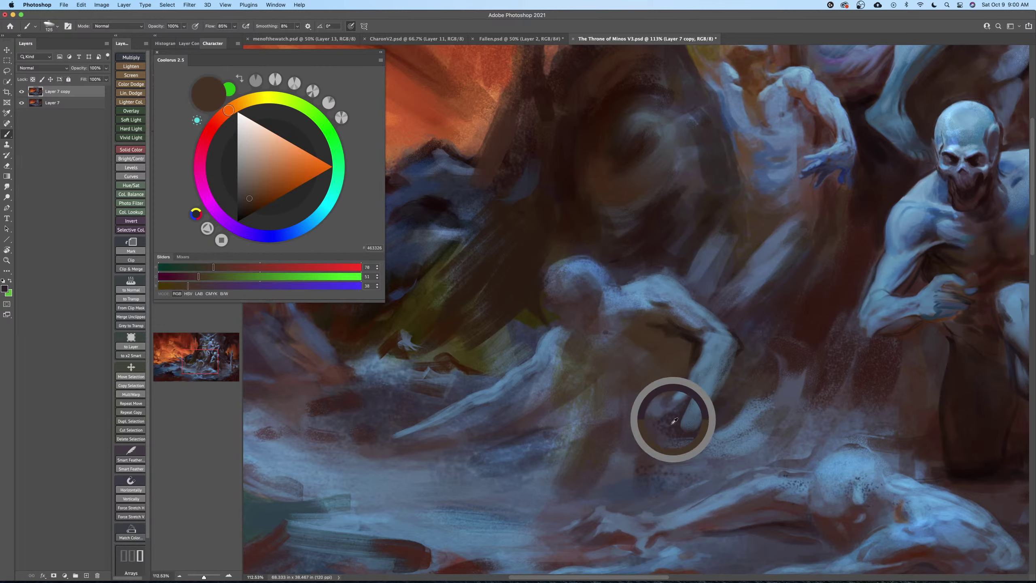
{"action": "mouse_move", "coordinate": [687, 355]}
{"action": "left_mouse_down"}
{"action": "mouse_move", "coordinate": [671, 412]}
{"action": "mouse_move", "coordinate": [692, 347]}
{"action": "mouse_move", "coordinate": [689, 365]}
{"action": "mouse_move", "coordinate": [727, 343]}
{"action": "mouse_move", "coordinate": [677, 376]}
{"action": "mouse_move", "coordinate": [695, 366]}
{"action": "mouse_move", "coordinate": [723, 377]}
{"action": "mouse_move", "coordinate": [678, 374]}
{"action": "mouse_move", "coordinate": [707, 369]}
{"action": "left_mouse_up"}
{"action": "left_click", "coordinate": [724, 347], "text": "alt"}
{"action": "key", "text": "bracketleft"}
{"action": "key", "text": "bracketleft"}
{"action": "key", "text": "bracketleft"}
{"action": "key", "text": "bracketright"}
{"action": "key", "text": "bracketleft"}
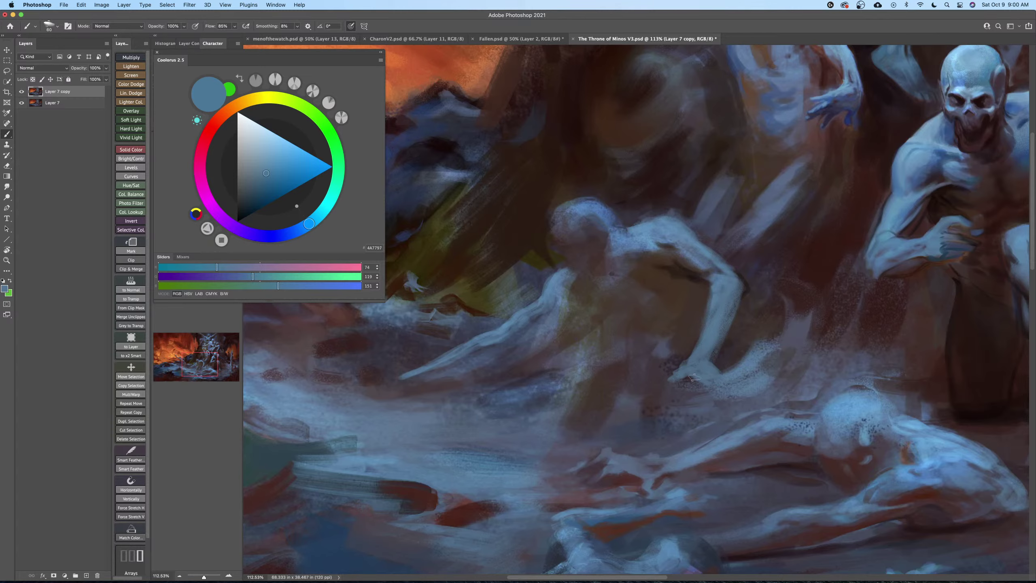
{"action": "scroll", "coordinate": [705, 374], "scroll_direction": "up", "scroll_amount": 2}
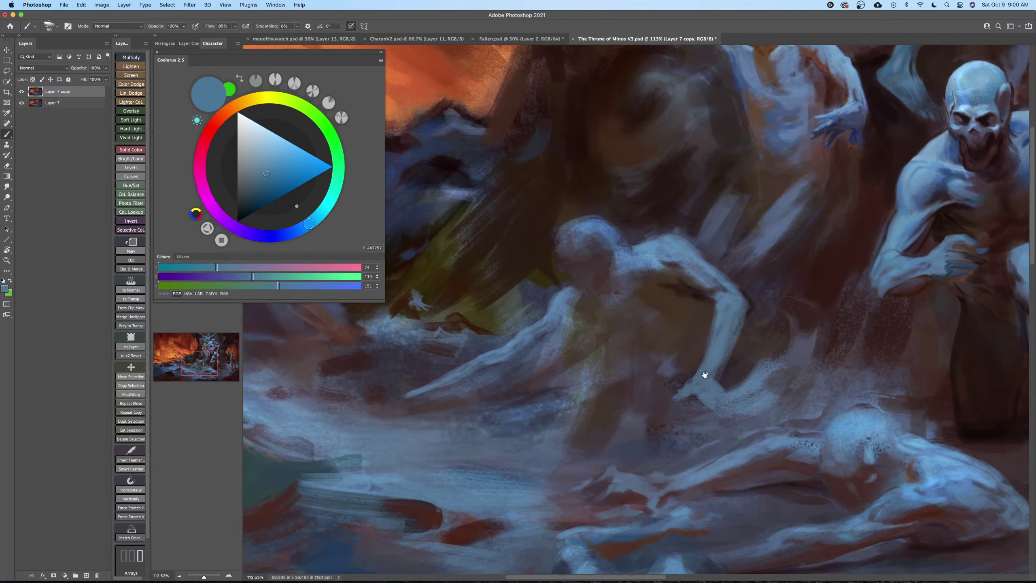
Soften the upper arm and elbow with blue sampled from the arm and a larger brush.
{"action": "left_click", "coordinate": [714, 281], "text": "alt"}
{"action": "key", "text": "bracketright"}
{"action": "key", "text": "bracketright"}
{"action": "key", "text": "bracketright"}
{"action": "key", "text": "bracketright"}
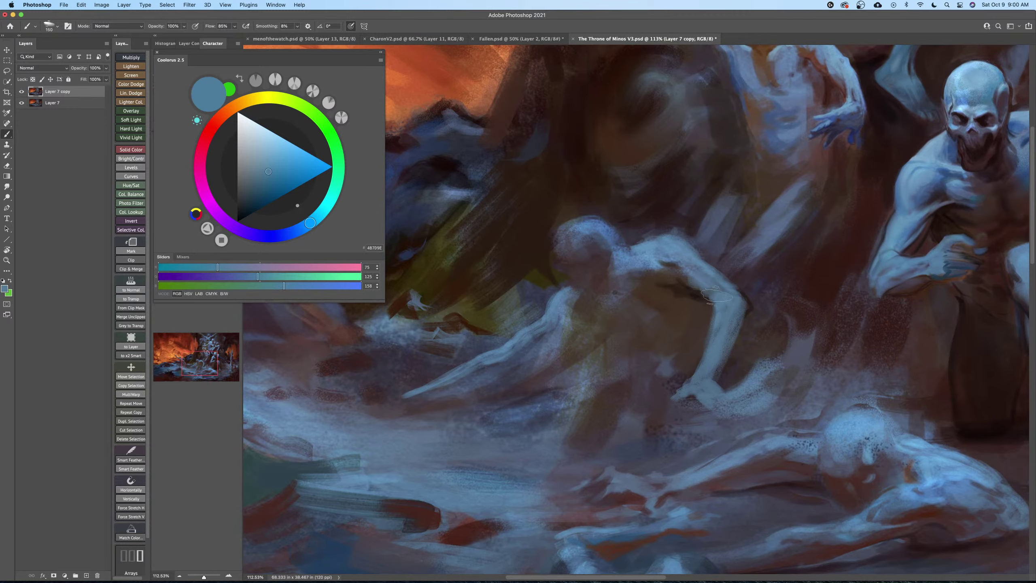
Flip the canvas horizontally and save the painting.
{"action": "key", "text": "z"}
{"action": "mouse_move", "coordinate": [725, 336]}
{"action": "left_mouse_down"}
{"action": "mouse_move", "coordinate": [668, 355]}
{"action": "mouse_move", "coordinate": [708, 410]}
{"action": "mouse_move", "coordinate": [680, 379]}
{"action": "mouse_move", "coordinate": [680, 357]}
{"action": "left_mouse_up"}
{"action": "key", "text": "b"}
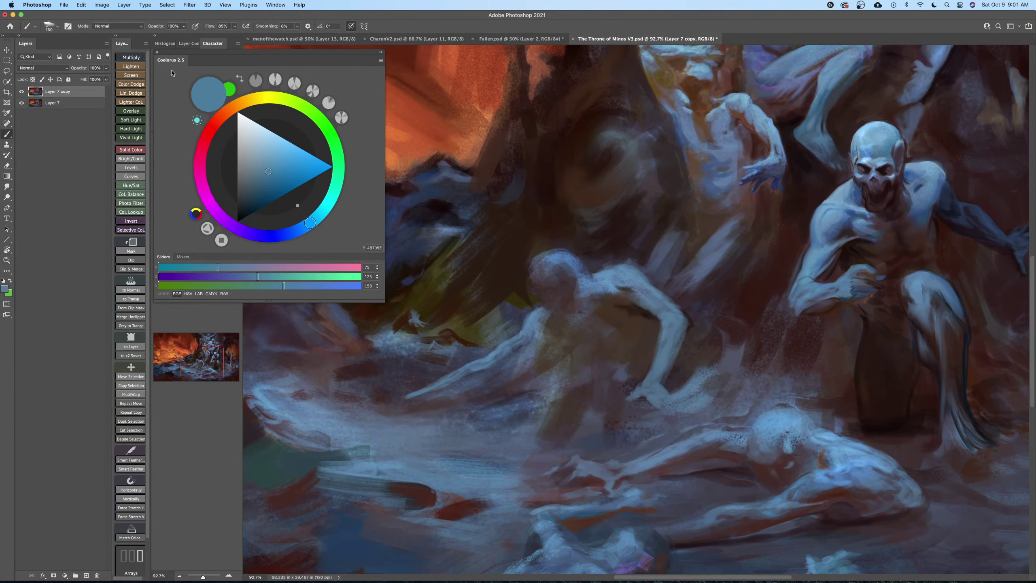
{"action": "left_click", "coordinate": [96, 4]}
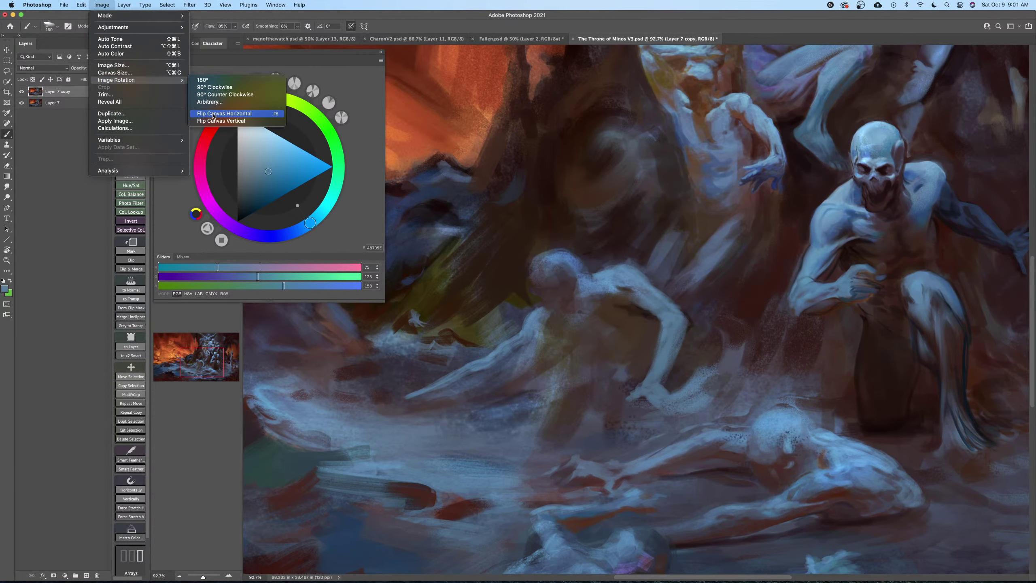
{"action": "left_click", "coordinate": [212, 108]}
{"action": "left_click_drag", "start_coordinate": [584, 389], "coordinate": [619, 387]}
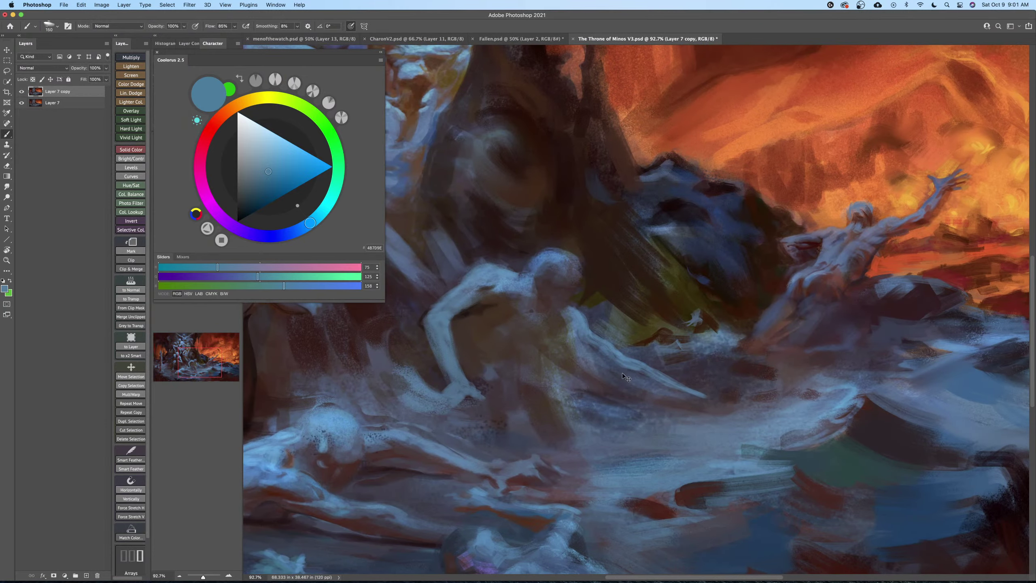
{"action": "key", "text": "super+s"}
Paint fine near-black shadow accents along the bent arm's inner edge with a smaller brush.
{"action": "key", "text": "z"}
{"action": "left_click_drag", "start_coordinate": [661, 344], "coordinate": [597, 370]}
{"action": "left_click_drag", "start_coordinate": [501, 380], "coordinate": [610, 377]}
{"action": "mouse_move", "coordinate": [544, 378]}
{"action": "left_mouse_down"}
{"action": "mouse_move", "coordinate": [597, 381]}
{"action": "mouse_move", "coordinate": [606, 356]}
{"action": "mouse_move", "coordinate": [534, 381]}
{"action": "left_mouse_up"}
{"action": "left_click_drag", "start_coordinate": [636, 331], "coordinate": [632, 360]}
{"action": "key", "text": "b"}
{"action": "key", "text": "z"}
{"action": "key", "text": "b"}
{"action": "key", "text": "bracketleft"}
{"action": "key", "text": "bracketleft"}
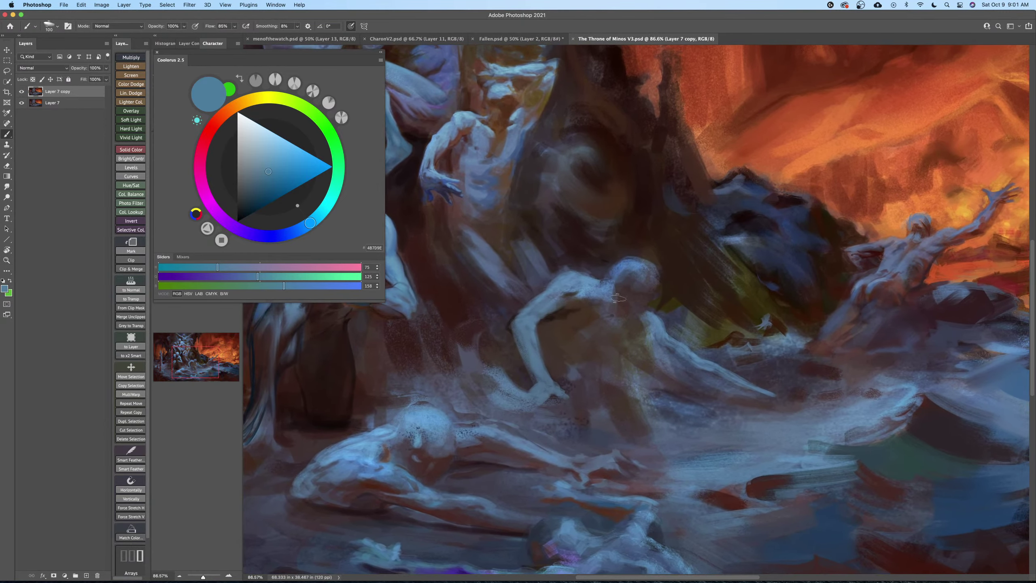
{"action": "scroll", "coordinate": [587, 310], "scroll_direction": "up", "scroll_amount": 2}
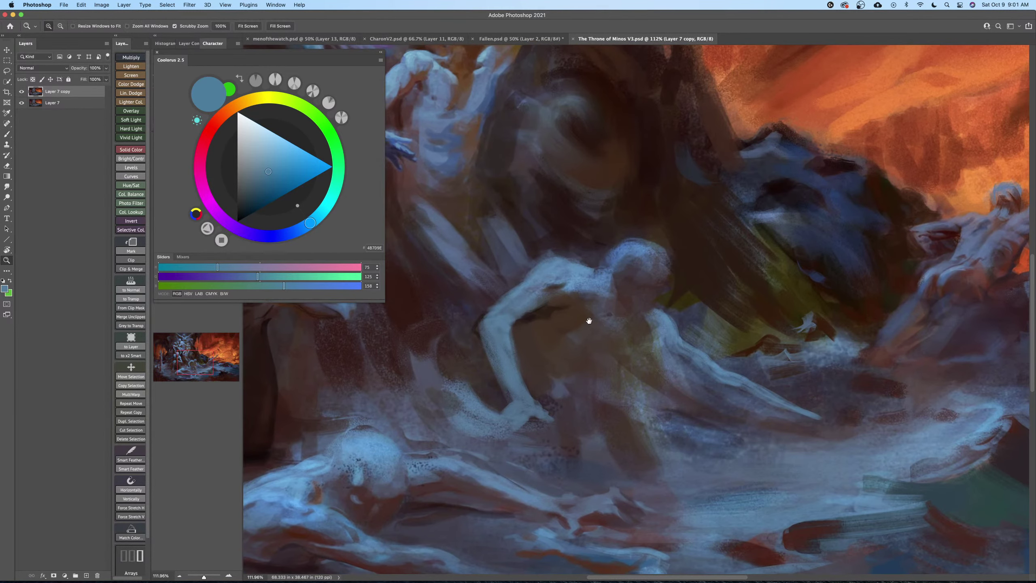
{"action": "key", "text": "bracketleft"}
{"action": "key", "text": "bracketleft"}
{"action": "key", "text": "bracketleft"}
{"action": "left_click", "coordinate": [579, 304], "text": "alt"}
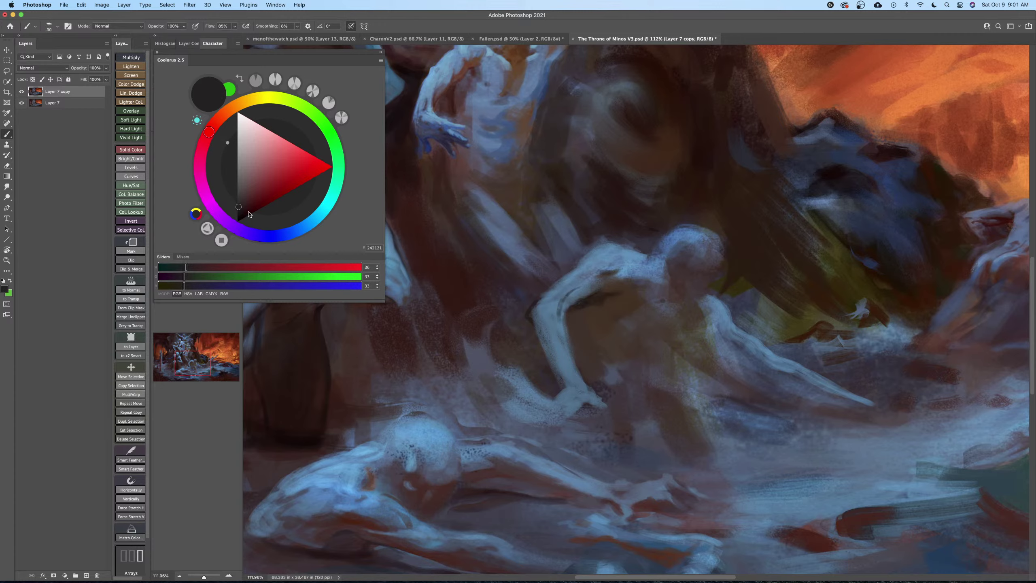
{"action": "left_click_drag", "start_coordinate": [249, 213], "coordinate": [243, 214]}
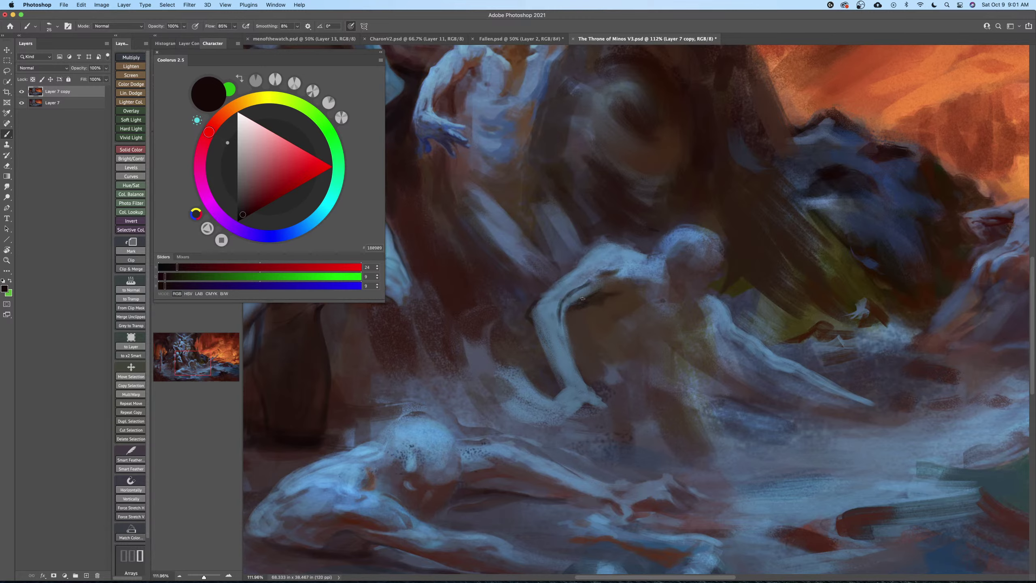
Refine the elbow and forearm with sampled blue and dark gray-brown, then undo the last dark stroke.
{"action": "left_click", "coordinate": [611, 260], "text": "alt"}
{"action": "key", "text": "bracketright"}
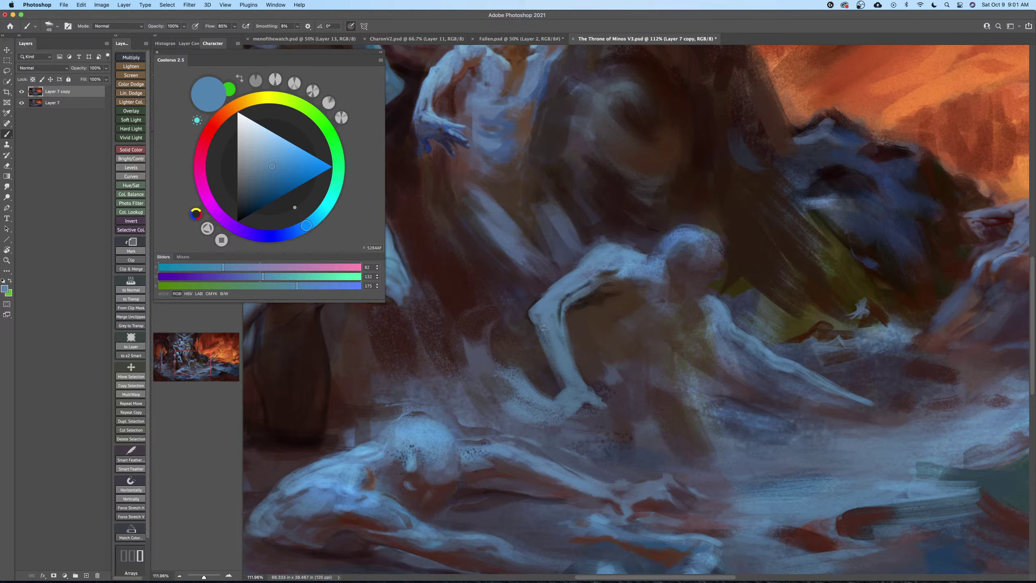
{"action": "left_click", "coordinate": [534, 343], "text": "alt"}
{"action": "key", "text": "bracketright"}
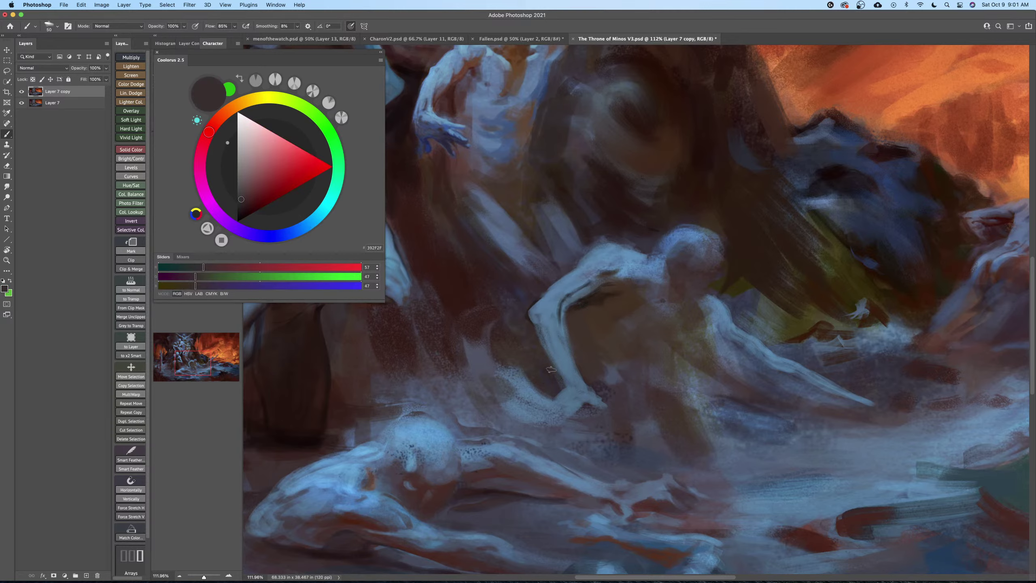
{"action": "left_click_drag", "start_coordinate": [538, 326], "coordinate": [556, 374]}
{"action": "key", "text": "super+z"}
Shade the bent arm and shoulder with a darker version of the blue sampled from the arm.
{"action": "key", "text": "bracketright"}
{"action": "left_click", "coordinate": [555, 278], "text": "alt"}
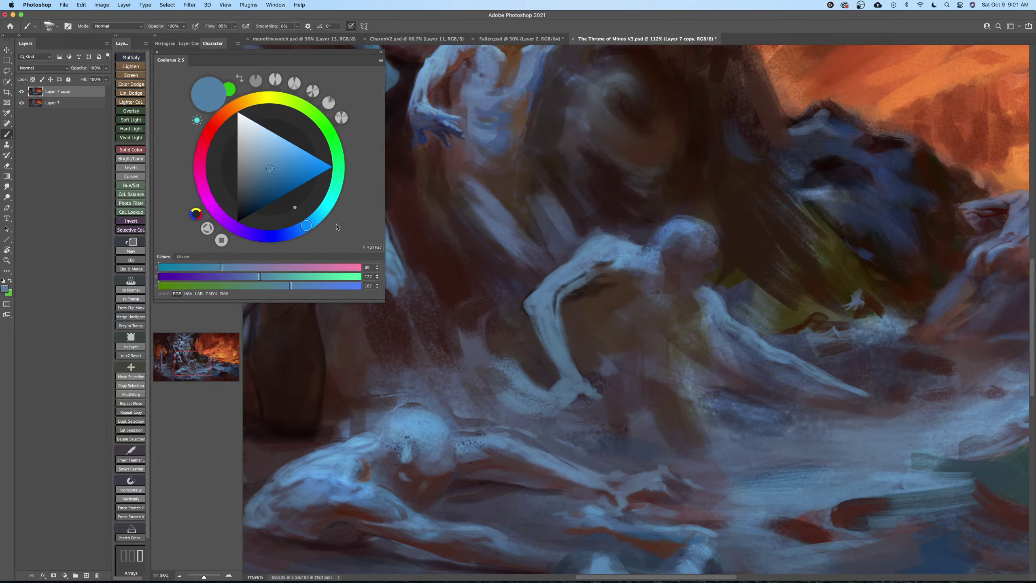
{"action": "left_click", "coordinate": [265, 195]}
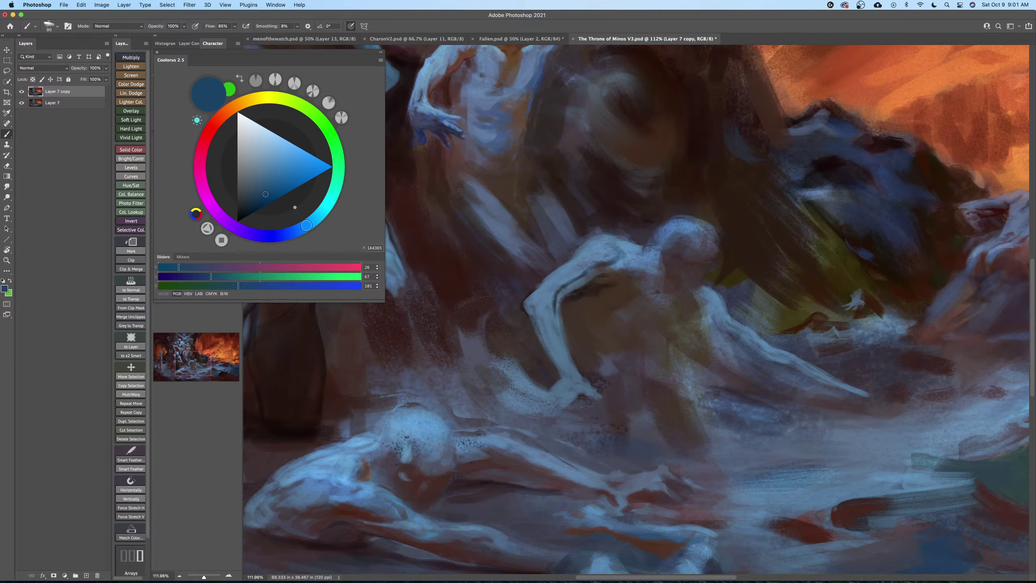
{"action": "left_click_drag", "start_coordinate": [623, 276], "coordinate": [626, 266]}
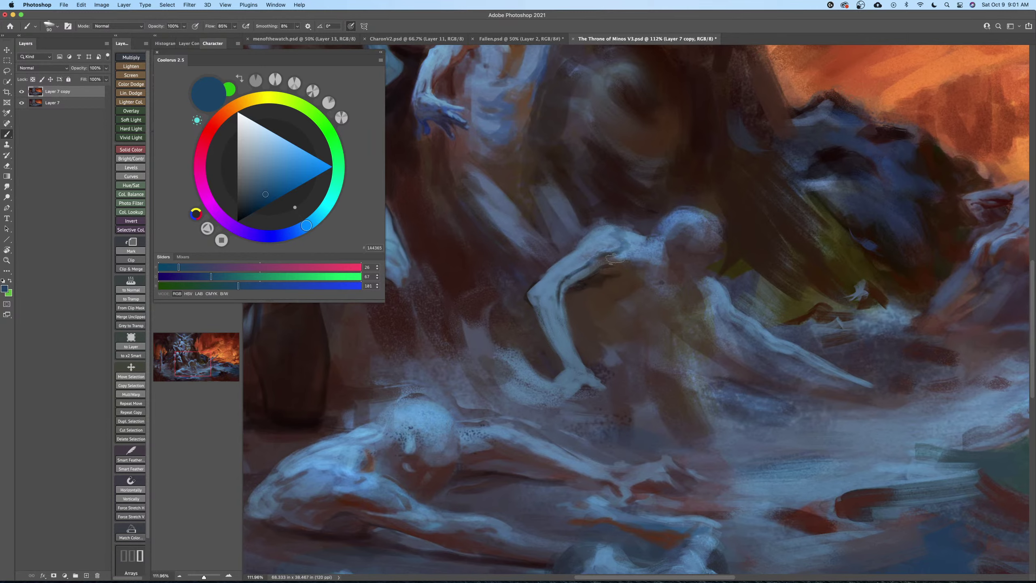
Build up the shoulder and upper chest with sampled light blue and a larger brush.
{"action": "key", "text": "bracketright"}
{"action": "left_click", "coordinate": [622, 254], "text": "alt"}
{"action": "key", "text": "bracketleft"}
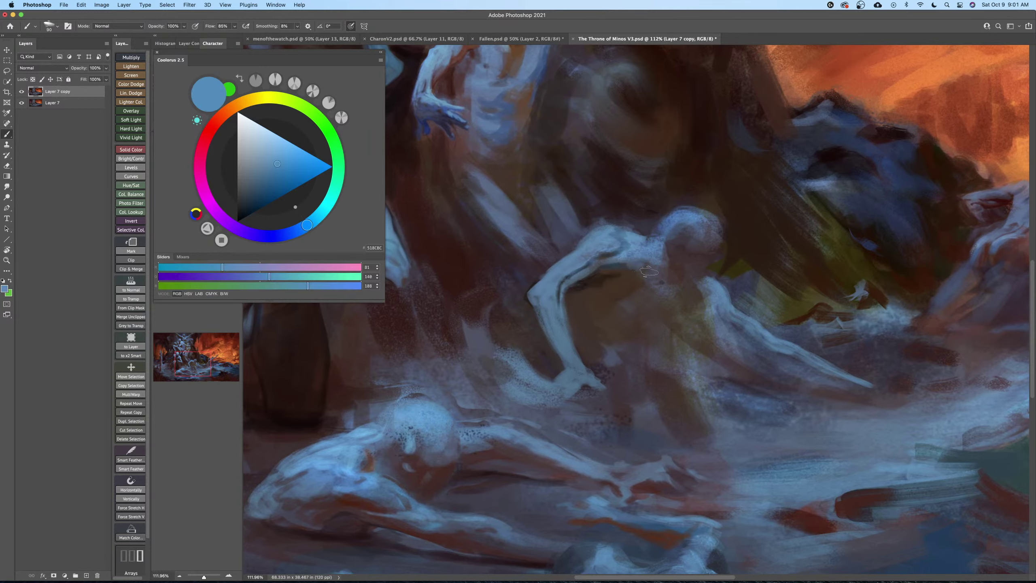
{"action": "key", "text": "bracketright"}
{"action": "key", "text": "bracketright"}
{"action": "key", "text": "bracketright"}
{"action": "left_click_drag", "start_coordinate": [639, 274], "coordinate": [631, 287]}
Darken the inner side of the elbow and forearm and the chest with a large brush in sampled dark brown.
{"action": "left_click", "coordinate": [584, 284], "text": "alt"}
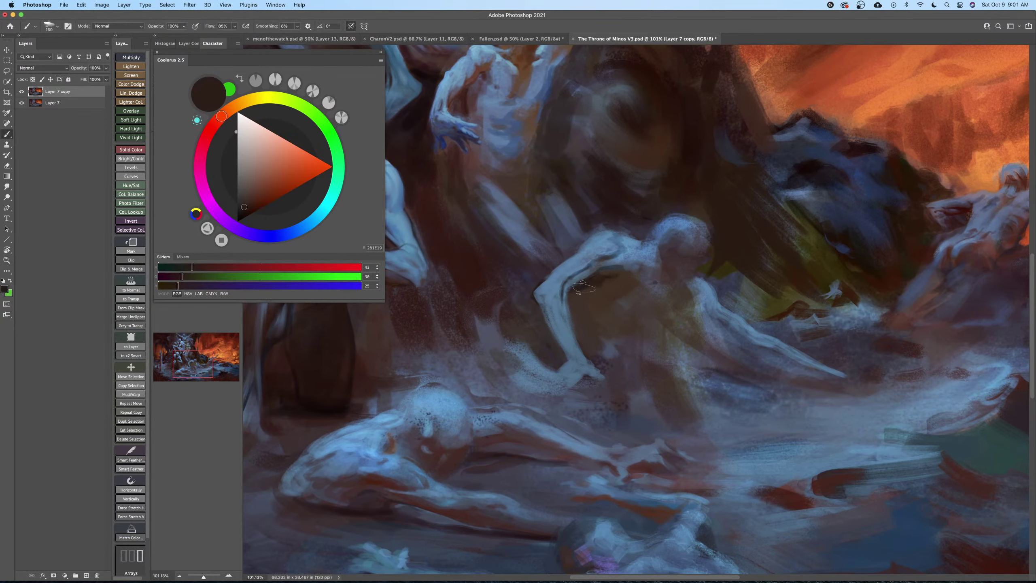
{"action": "key", "text": "bracketright"}
{"action": "key", "text": "bracketright"}
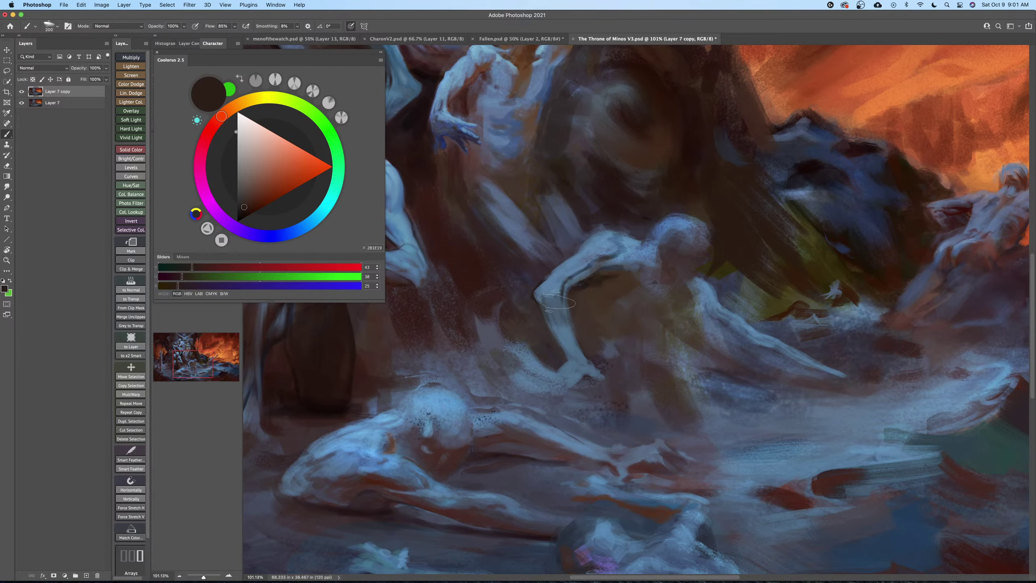
{"action": "mouse_move", "coordinate": [553, 321]}
{"action": "left_mouse_down"}
{"action": "mouse_move", "coordinate": [568, 327]}
{"action": "mouse_move", "coordinate": [566, 342]}
{"action": "left_mouse_up"}
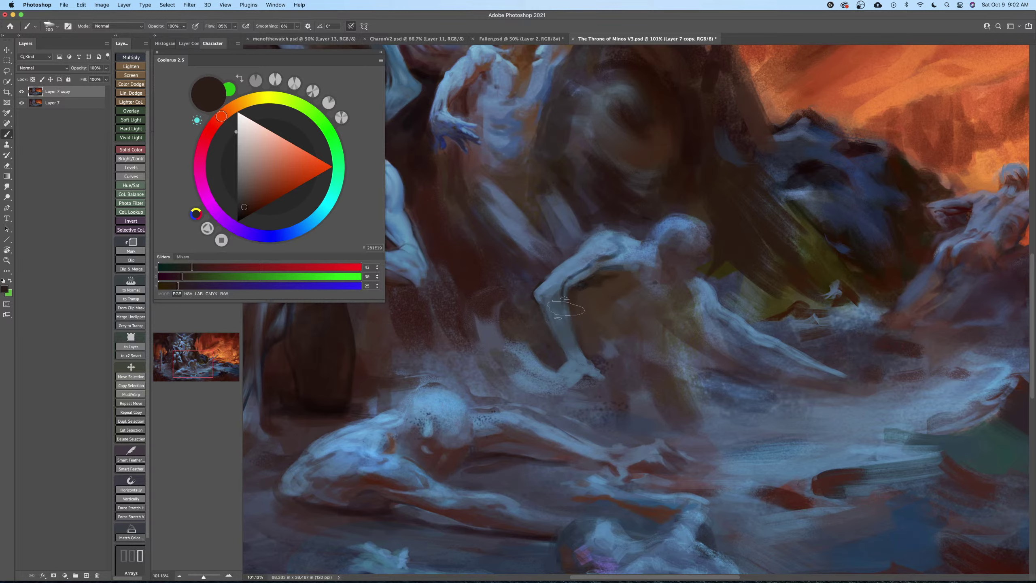
{"action": "key", "text": "bracketleft"}
{"action": "left_click_drag", "start_coordinate": [618, 279], "coordinate": [605, 278]}
Draw dark contour lines for the chest and belly with a smaller brush in a darkened sampled brown.
{"action": "left_click", "coordinate": [604, 282], "text": "alt"}
{"action": "left_click", "coordinate": [247, 209]}
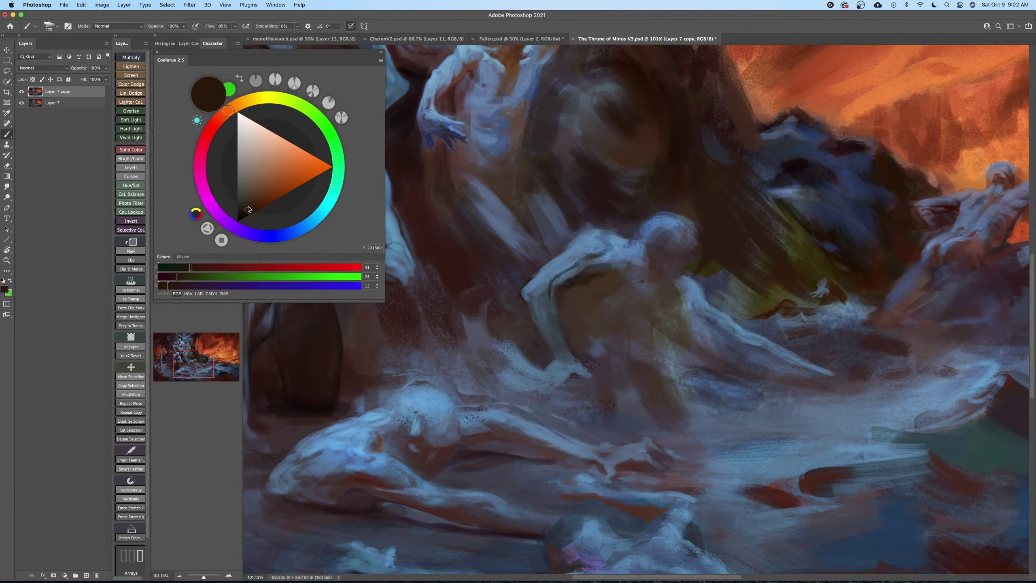
{"action": "key", "text": "bracketleft"}
{"action": "key", "text": "bracketleft"}
{"action": "key", "text": "bracketleft"}
{"action": "left_click_drag", "start_coordinate": [694, 312], "coordinate": [673, 316]}
{"action": "mouse_move", "coordinate": [561, 332]}
{"action": "left_mouse_down"}
{"action": "mouse_move", "coordinate": [646, 342]}
{"action": "mouse_move", "coordinate": [595, 331]}
{"action": "left_mouse_up"}
{"action": "key", "text": "bracketright"}
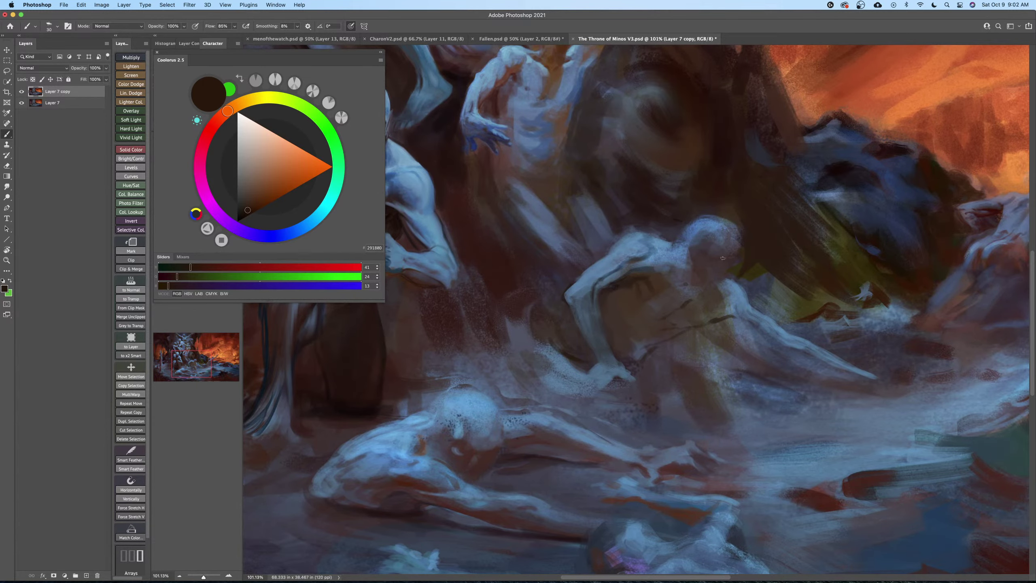
Clean up the background edge above the figure's shoulder with sampled dark brown.
{"action": "left_click_drag", "start_coordinate": [722, 258], "coordinate": [610, 278]}
{"action": "left_click", "coordinate": [609, 279], "text": "alt"}
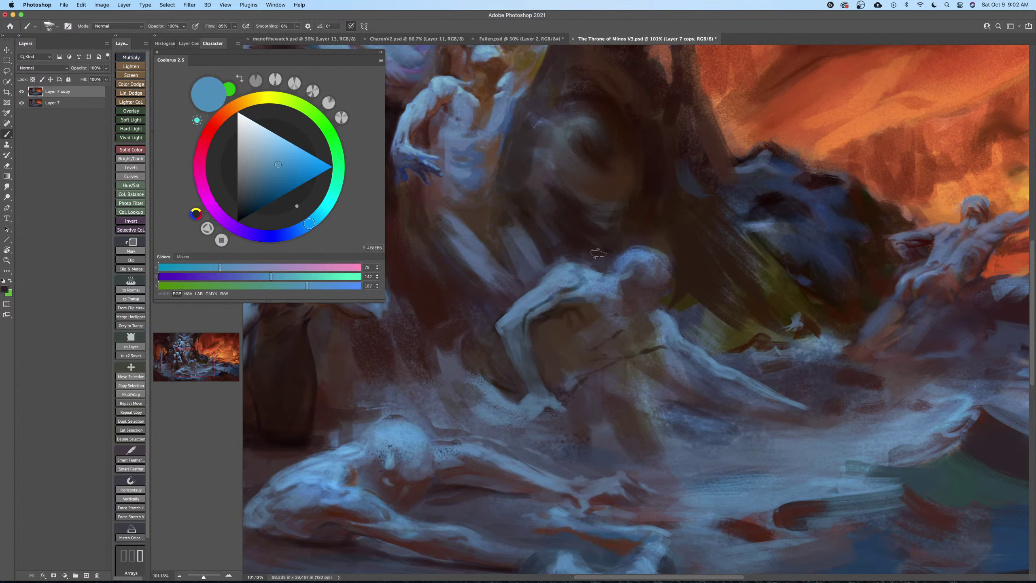
{"action": "left_click", "coordinate": [604, 261], "text": "alt"}
{"action": "key", "text": "bracketright"}
{"action": "key", "text": "bracketright"}
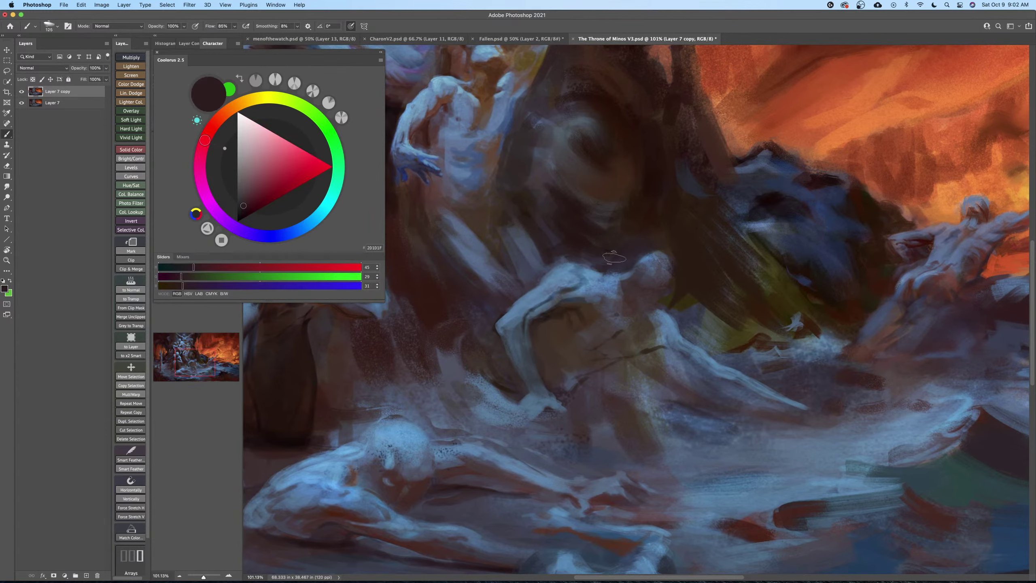
{"action": "key", "text": "bracketleft"}
Extend the neck and the back of the head with sampled blue.
{"action": "left_click", "coordinate": [624, 276], "text": "alt"}
{"action": "mouse_move", "coordinate": [624, 276]}
{"action": "left_mouse_down"}
{"action": "mouse_move", "coordinate": [647, 248]}
{"action": "mouse_move", "coordinate": [665, 254]}
{"action": "mouse_move", "coordinate": [654, 246]}
{"action": "mouse_move", "coordinate": [675, 249]}
{"action": "left_mouse_up"}
{"action": "key", "text": "bracketright"}
{"action": "key", "text": "bracketright"}
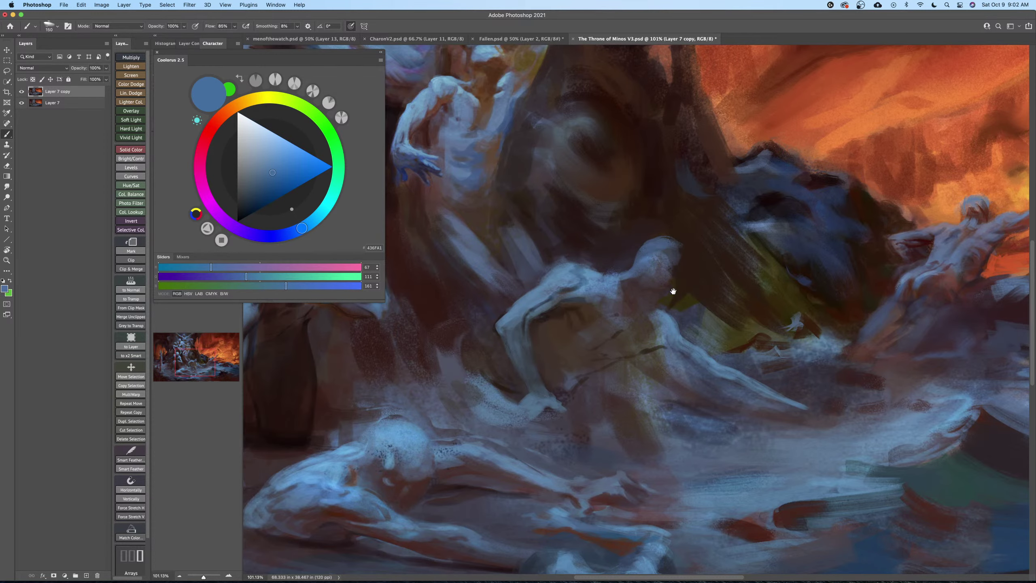
Trim the crown of the head with dark brown sampled from the background.
{"action": "mouse_move", "coordinate": [673, 291]}
{"action": "left_mouse_down"}
{"action": "mouse_move", "coordinate": [638, 278]}
{"action": "mouse_move", "coordinate": [617, 236]}
{"action": "mouse_move", "coordinate": [587, 262]}
{"action": "mouse_move", "coordinate": [603, 256]}
{"action": "mouse_move", "coordinate": [609, 226]}
{"action": "mouse_move", "coordinate": [630, 216]}
{"action": "mouse_move", "coordinate": [663, 244]}
{"action": "left_mouse_up"}
{"action": "key", "text": "bracketleft"}
{"action": "key", "text": "bracketleft"}
{"action": "left_click", "coordinate": [663, 244], "text": "alt"}
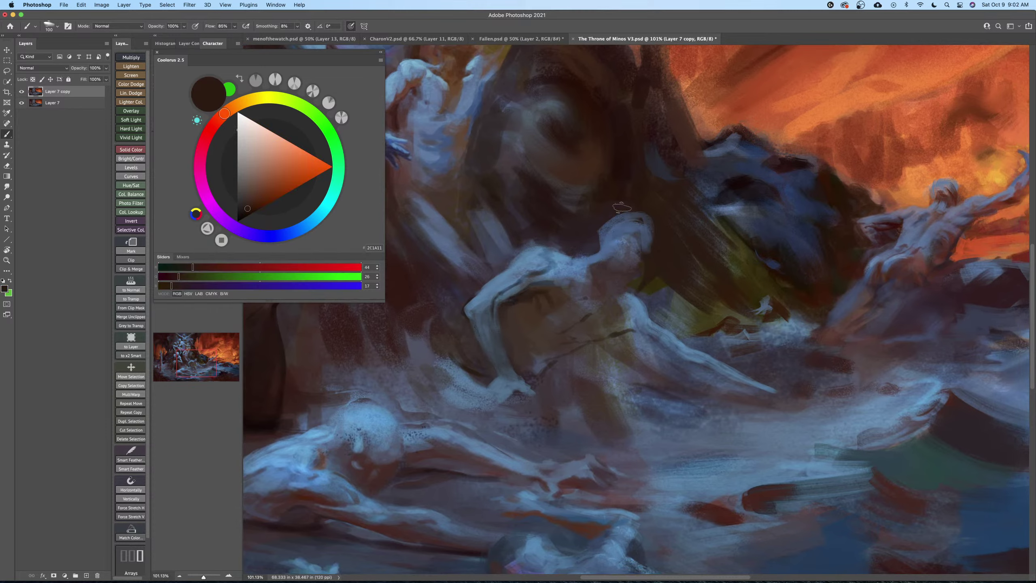
{"action": "key", "text": "bracketright"}
{"action": "key", "text": "bracketright"}
{"action": "key", "text": "bracketright"}
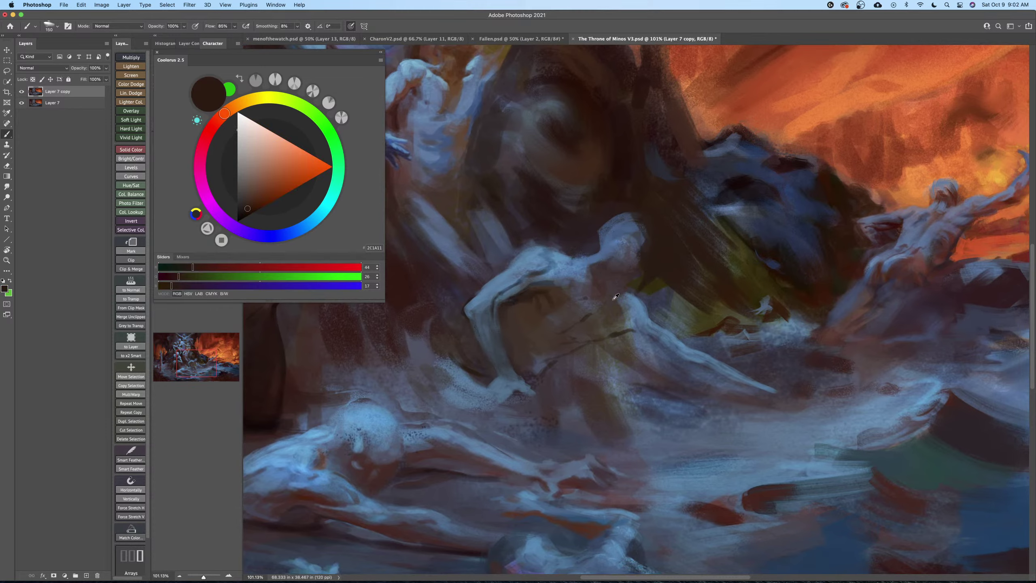
Soften the chest and the area below the shoulder with sampled medium brown, varying the brush size.
{"action": "left_click", "coordinate": [558, 294], "text": "alt"}
{"action": "key", "text": "bracketright"}
{"action": "key", "text": "bracketright"}
{"action": "key", "text": "bracketright"}
{"action": "key", "text": "bracketright"}
{"action": "key", "text": "bracketleft"}
{"action": "key", "text": "bracketleft"}
{"action": "key", "text": "bracketleft"}
{"action": "key", "text": "bracketleft"}
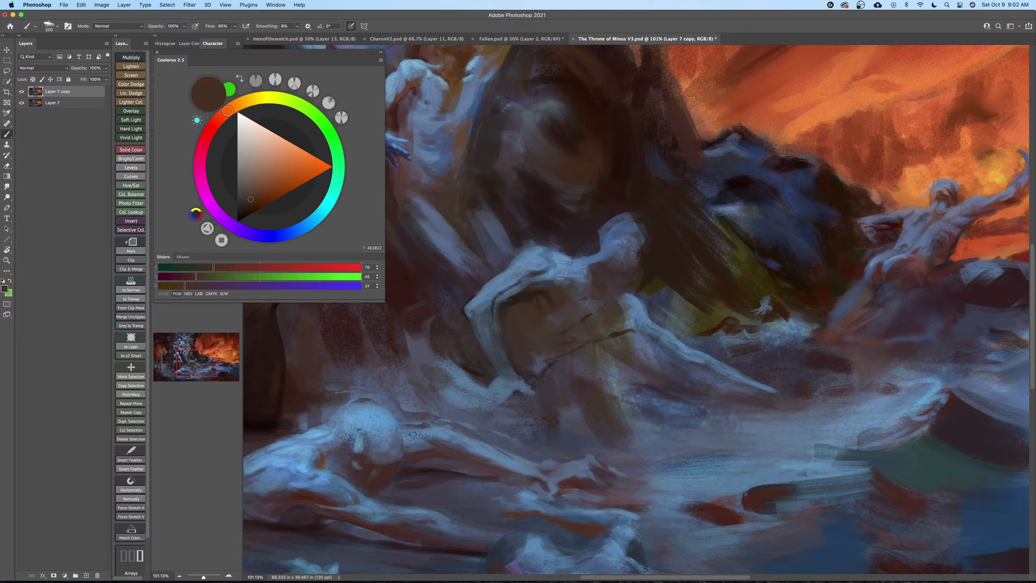
Carry blue sampled from the shoulder down into the upper chest with a smaller brush.
{"action": "left_click", "coordinate": [562, 258], "text": "alt"}
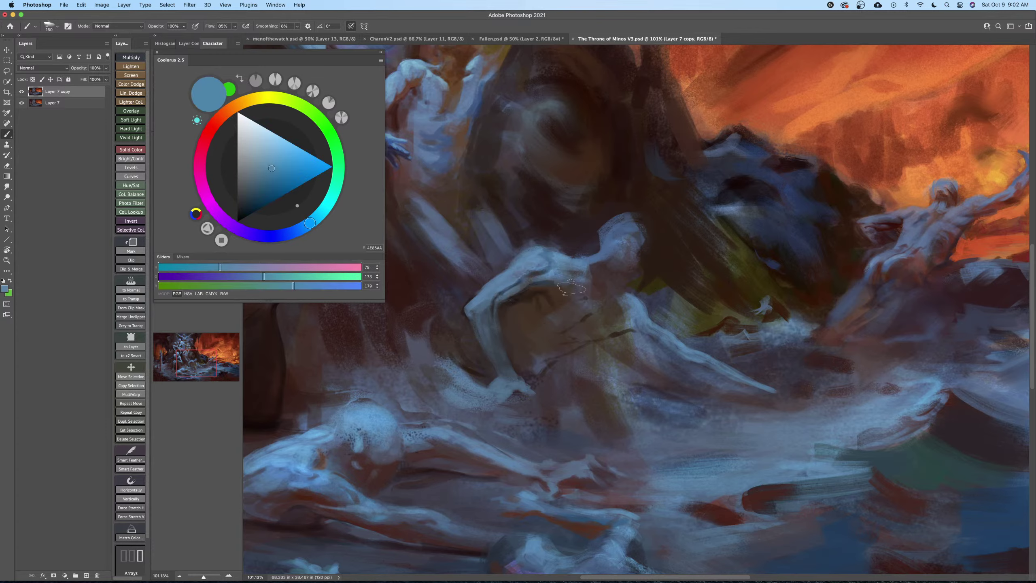
{"action": "key", "text": "bracketleft"}
{"action": "left_click", "coordinate": [568, 288], "text": "alt"}
Deepen the chest and belly shadows with sampled gray-brown and dark brown.
{"action": "left_click", "coordinate": [573, 312], "text": "alt"}
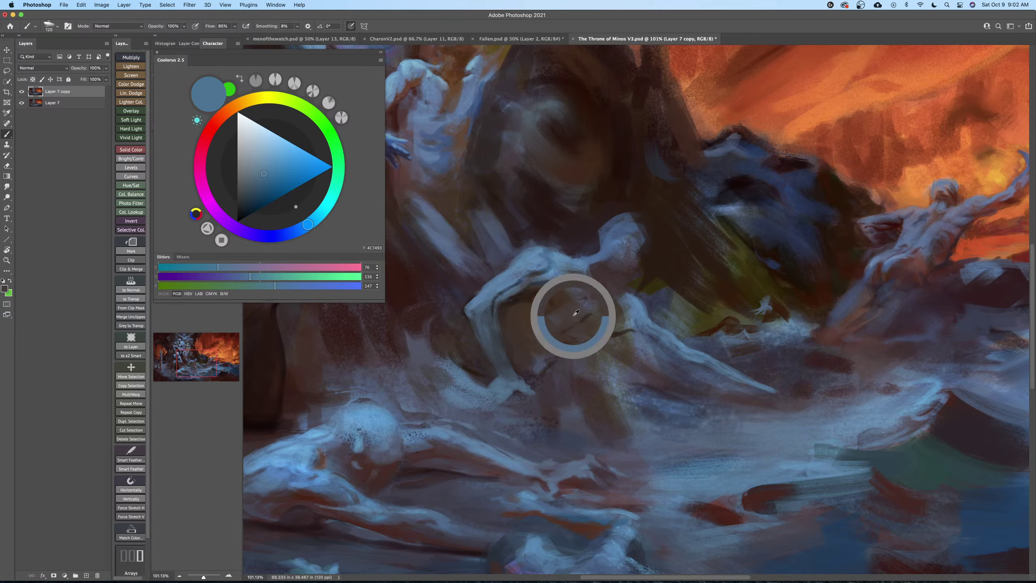
{"action": "scroll", "coordinate": [578, 296], "scroll_direction": "up", "scroll_amount": 1}
{"action": "key", "text": "bracketleft"}
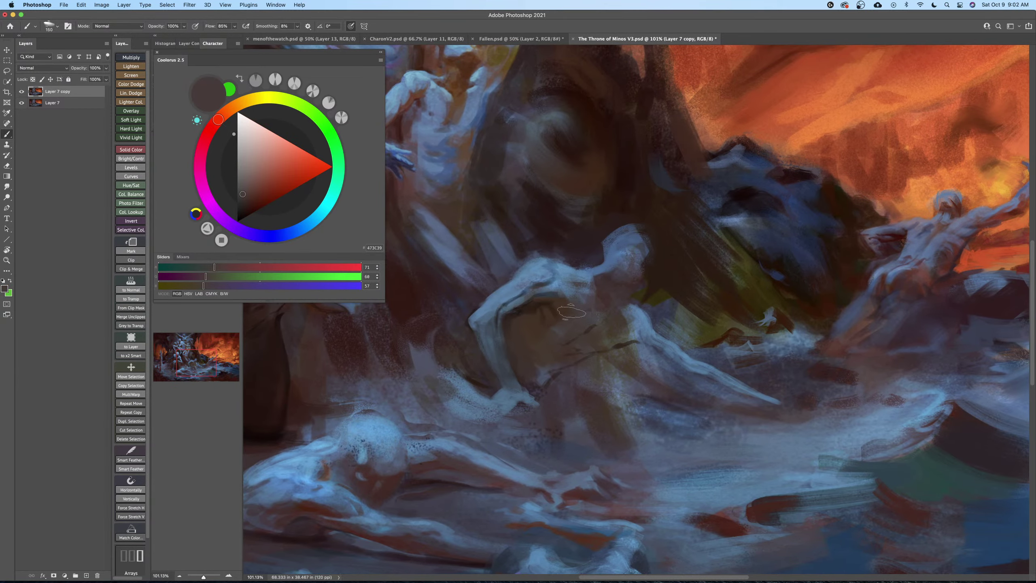
{"action": "left_click", "coordinate": [583, 317], "text": "alt"}
{"action": "key", "text": "bracketright"}
{"action": "key", "text": "bracketright"}
{"action": "key", "text": "bracketright"}
{"action": "key", "text": "bracketleft"}
{"action": "key", "text": "bracketleft"}
{"action": "key", "text": "bracketleft"}
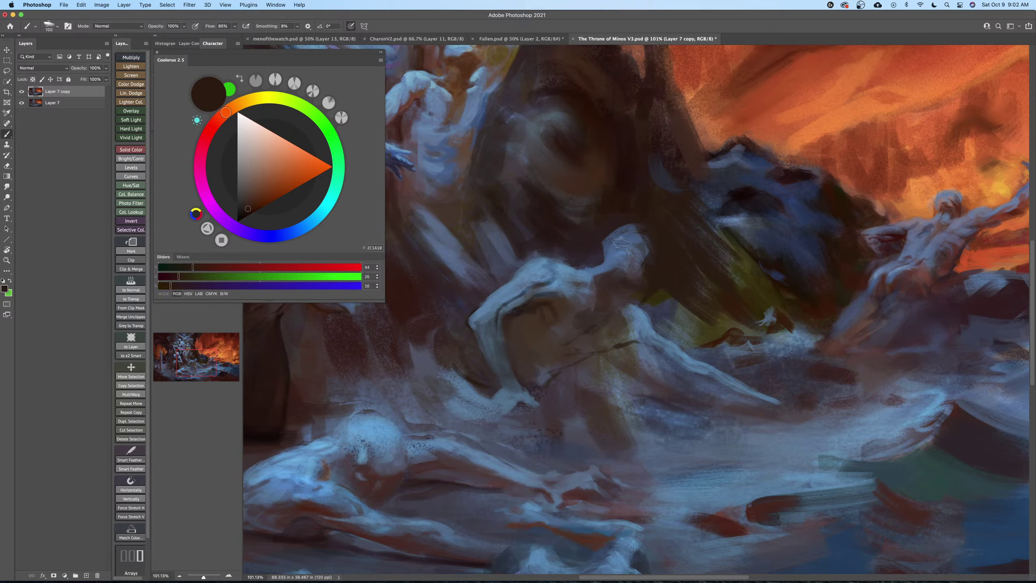
Paint a fuller skull and face profile in blue sampled from the head.
{"action": "left_click", "coordinate": [618, 242], "text": "alt"}
{"action": "key", "text": "bracketright"}
{"action": "mouse_move", "coordinate": [617, 232]}
{"action": "left_mouse_down"}
{"action": "mouse_move", "coordinate": [652, 247]}
{"action": "mouse_move", "coordinate": [638, 266]}
{"action": "mouse_move", "coordinate": [646, 284]}
{"action": "mouse_move", "coordinate": [628, 272]}
{"action": "mouse_move", "coordinate": [655, 271]}
{"action": "mouse_move", "coordinate": [655, 248]}
{"action": "mouse_move", "coordinate": [654, 229]}
{"action": "mouse_move", "coordinate": [650, 285]}
{"action": "mouse_move", "coordinate": [619, 260]}
{"action": "mouse_move", "coordinate": [621, 289]}
{"action": "left_mouse_up"}
{"action": "key", "text": "bracketleft"}
{"action": "key", "text": "bracketleft"}
Shade the neck and upper chest with sampled dark reddish brown.
{"action": "left_click", "coordinate": [619, 272], "text": "alt"}
{"action": "key", "text": "bracketleft"}
{"action": "key", "text": "bracketleft"}
{"action": "key", "text": "bracketleft"}
{"action": "key", "text": "bracketleft"}
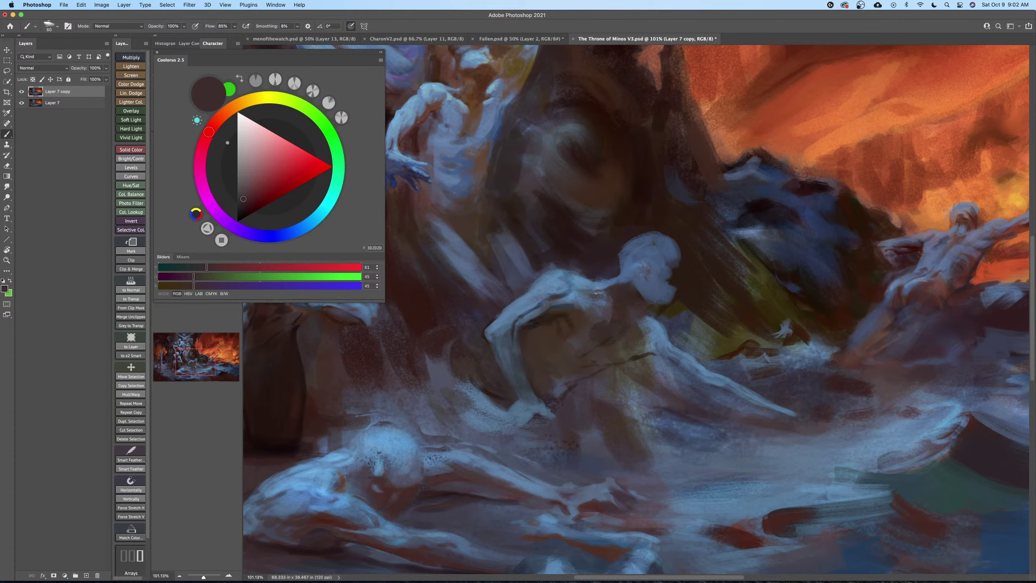
{"action": "left_click", "coordinate": [606, 294], "text": "alt"}
{"action": "key", "text": "bracketright"}
{"action": "key", "text": "bracketright"}
{"action": "left_click_drag", "start_coordinate": [585, 302], "coordinate": [596, 320]}
Refine the upper chest contours with resampled dark brown and a much smaller brush.
{"action": "left_click", "coordinate": [603, 316], "text": "alt"}
{"action": "key", "text": "bracketleft"}
{"action": "key", "text": "bracketleft"}
{"action": "key", "text": "bracketleft"}
{"action": "key", "text": "bracketleft"}
{"action": "key", "text": "bracketleft"}
{"action": "key", "text": "bracketleft"}
{"action": "key", "text": "bracketleft"}
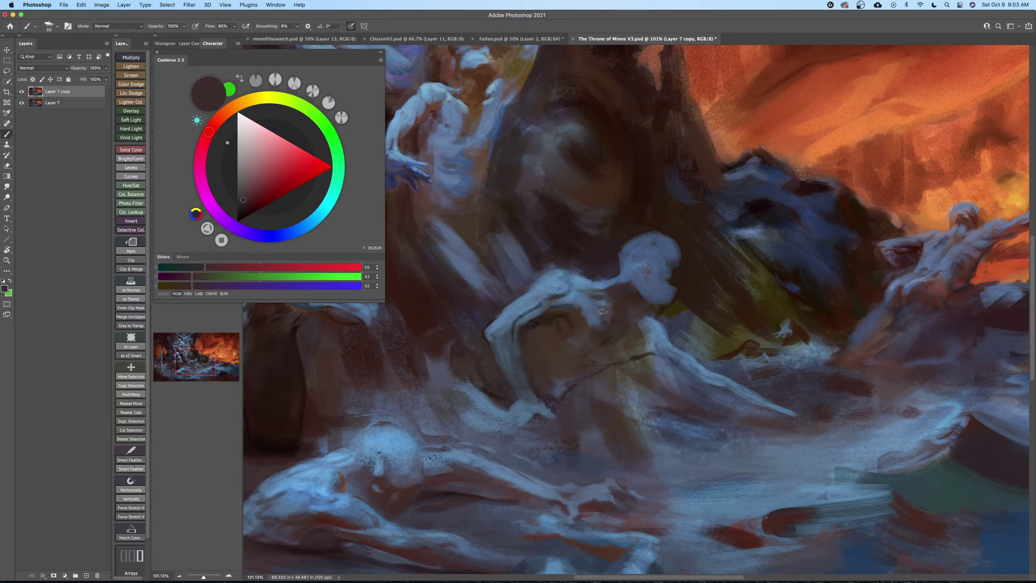
Carve the mouth and jaw in dark brown and sample the head's blue for the face.
{"action": "key", "text": "bracketleft"}
{"action": "key", "text": "bracketright"}
{"action": "key", "text": "bracketright"}
{"action": "mouse_move", "coordinate": [667, 281]}
{"action": "left_mouse_down"}
{"action": "mouse_move", "coordinate": [662, 256]}
{"action": "mouse_move", "coordinate": [662, 288]}
{"action": "left_mouse_up"}
{"action": "key", "text": "bracketleft"}
{"action": "left_click", "coordinate": [662, 256], "text": "alt"}
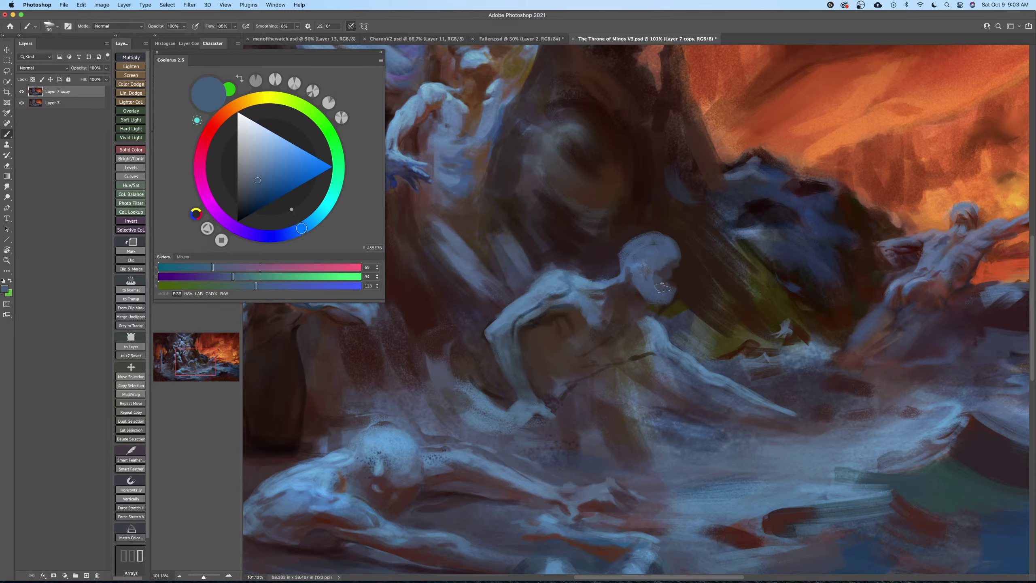
Darken the front of the face with a larger brush and sampled background color, then resample the head's blue.
{"action": "left_click", "coordinate": [683, 274], "text": "alt"}
{"action": "key", "text": "bracketright"}
{"action": "key", "text": "bracketright"}
{"action": "key", "text": "bracketright"}
{"action": "key", "text": "bracketright"}
{"action": "key", "text": "bracketright"}
{"action": "mouse_move", "coordinate": [671, 246]}
{"action": "left_mouse_down"}
{"action": "mouse_move", "coordinate": [661, 283]}
{"action": "mouse_move", "coordinate": [652, 283]}
{"action": "mouse_move", "coordinate": [642, 259]}
{"action": "mouse_move", "coordinate": [652, 251]}
{"action": "mouse_move", "coordinate": [655, 291]}
{"action": "mouse_move", "coordinate": [634, 291]}
{"action": "mouse_move", "coordinate": [652, 312]}
{"action": "left_mouse_up"}
{"action": "left_click", "coordinate": [639, 260], "text": "alt"}
Flip the whole canvas horizontally to check the composition.
{"action": "key", "text": "z"}
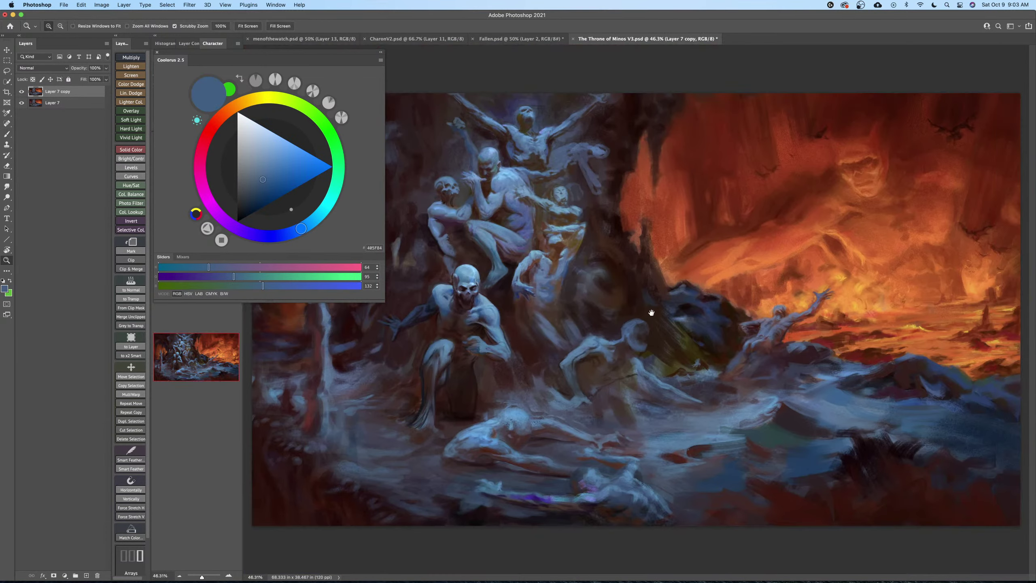
{"action": "left_click", "coordinate": [103, 5]}
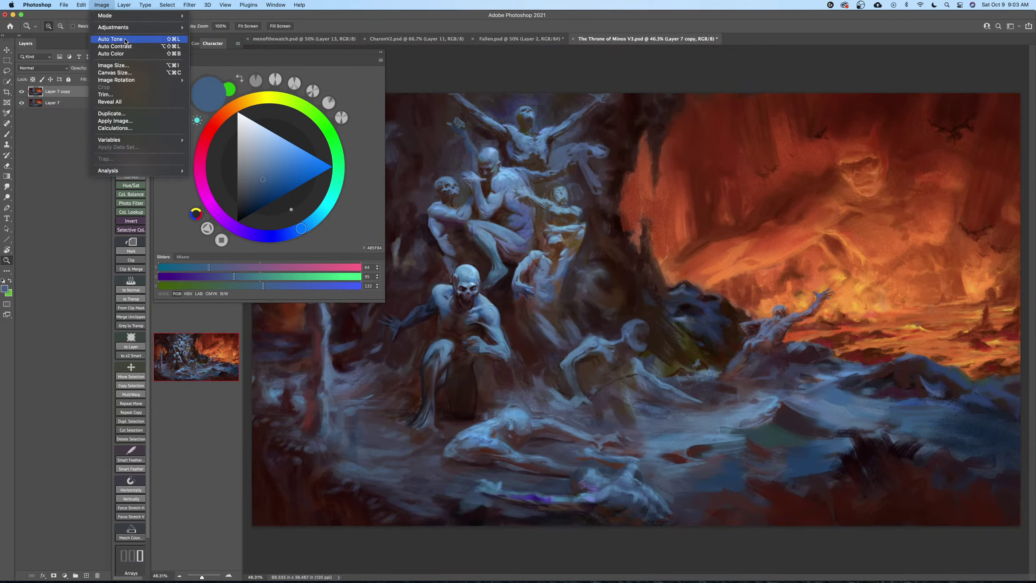
{"action": "mouse_move", "coordinate": [122, 81]}
{"action": "left_click", "coordinate": [209, 113]}
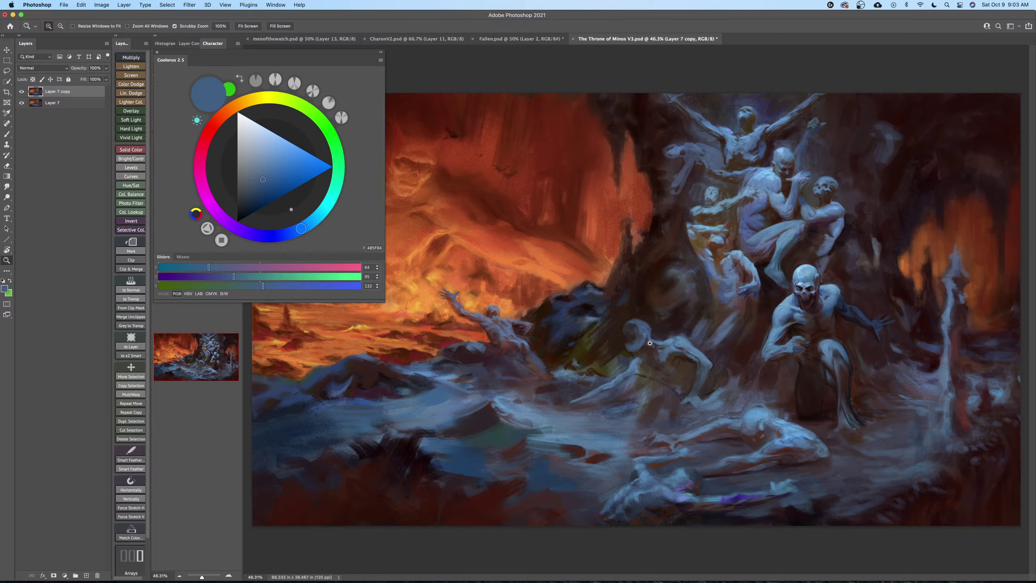
Paint a dark mass beneath the figure's torso and extended arm with sampled dark brown.
{"action": "mouse_move", "coordinate": [661, 368]}
{"action": "left_mouse_down"}
{"action": "mouse_move", "coordinate": [748, 358]}
{"action": "mouse_move", "coordinate": [728, 353]}
{"action": "left_mouse_up"}
{"action": "key", "text": "b"}
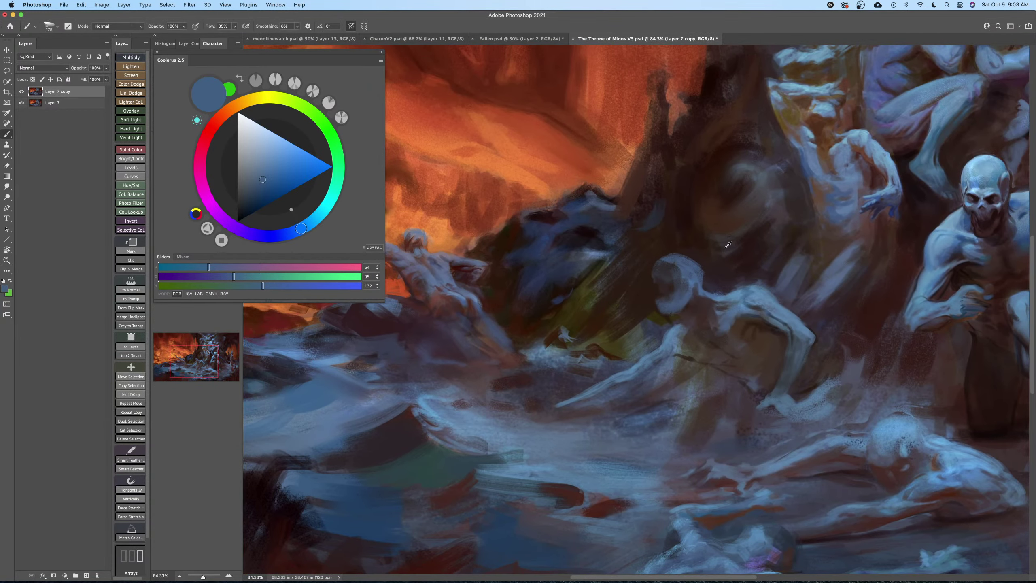
{"action": "left_click", "coordinate": [739, 252], "text": "alt"}
{"action": "key", "text": "bracketleft"}
{"action": "key", "text": "bracketleft"}
{"action": "key", "text": "bracketleft"}
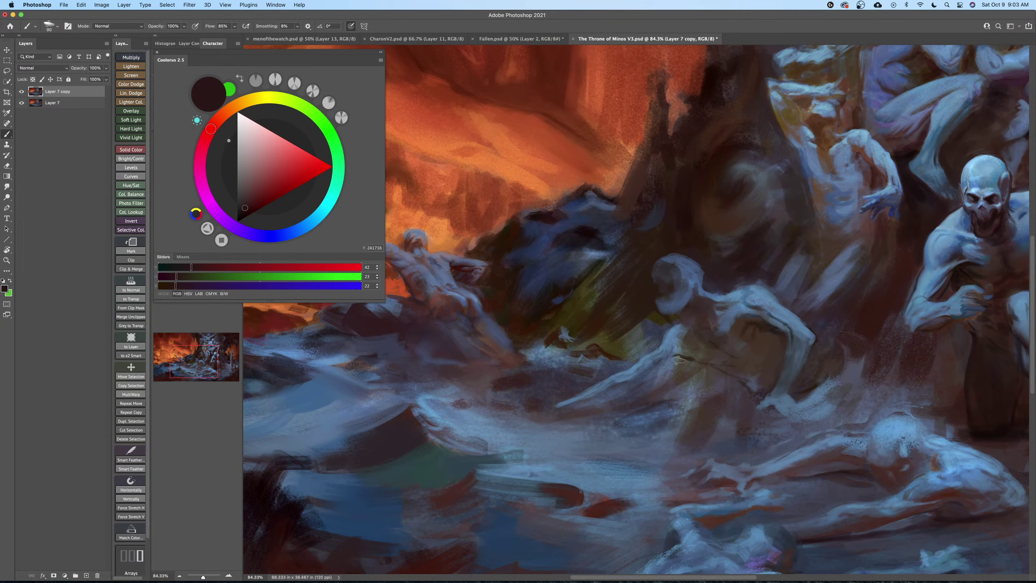
{"action": "key", "text": "bracketright"}
{"action": "mouse_move", "coordinate": [688, 360]}
{"action": "left_mouse_down"}
{"action": "mouse_move", "coordinate": [570, 406]}
{"action": "mouse_move", "coordinate": [708, 371]}
{"action": "left_mouse_up"}
{"action": "mouse_move", "coordinate": [713, 373]}
{"action": "left_mouse_down"}
{"action": "mouse_move", "coordinate": [681, 387]}
{"action": "mouse_move", "coordinate": [711, 395]}
{"action": "mouse_move", "coordinate": [705, 376]}
{"action": "mouse_move", "coordinate": [742, 391]}
{"action": "mouse_move", "coordinate": [623, 405]}
{"action": "mouse_move", "coordinate": [719, 386]}
{"action": "mouse_move", "coordinate": [699, 375]}
{"action": "mouse_move", "coordinate": [758, 377]}
{"action": "left_mouse_up"}
Sharpen the edge of the dark mass near the supporting hand with a smaller brush.
{"action": "key", "text": "]"}
{"action": "key", "text": "bracketleft"}
{"action": "key", "text": "bracketleft"}
{"action": "key", "text": "bracketleft"}
{"action": "key", "text": "bracketleft"}
{"action": "key", "text": "bracketleft"}
{"action": "key", "text": "bracketleft"}
{"action": "key", "text": "bracketleft"}
{"action": "key", "text": "bracketleft"}
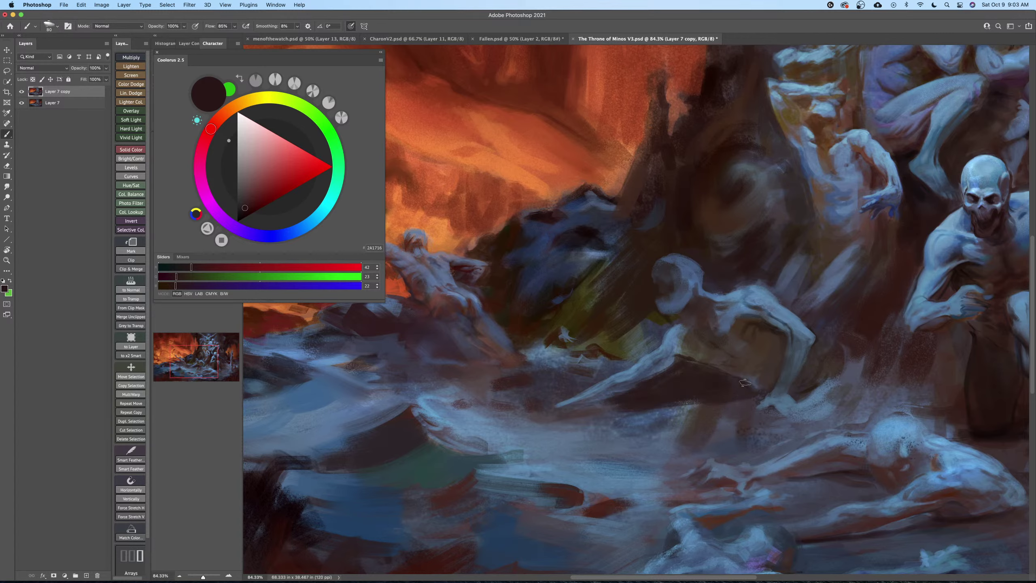
Rework the lower belly contour above the dark mass with dark brown strokes of varying brush size.
{"action": "key", "text": "bracketleft"}
{"action": "key", "text": "bracketright"}
{"action": "key", "text": "bracketright"}
{"action": "key", "text": "bracketright"}
{"action": "key", "text": "bracketright"}
{"action": "key", "text": "bracketright"}
{"action": "key", "text": "bracketleft"}
{"action": "key", "text": "bracketleft"}
{"action": "key", "text": "bracketleft"}
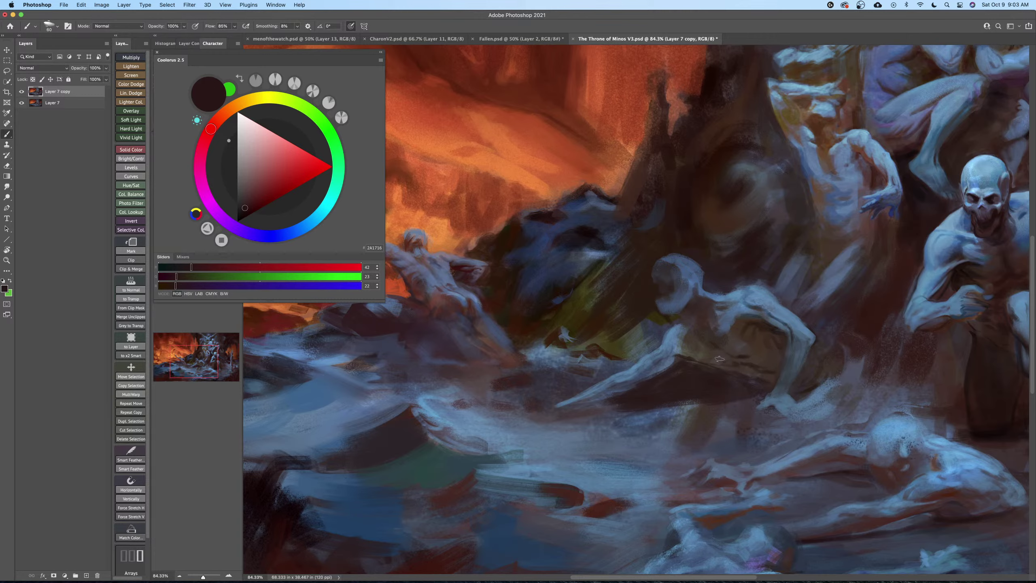
{"action": "key", "text": "bracketright"}
{"action": "key", "text": "bracketright"}
{"action": "key", "text": "bracketright"}
{"action": "key", "text": "bracketright"}
{"action": "key", "text": "bracketright"}
Define the shoulder of the extended arm with sampled light blue and trim it with sampled dark brown.
{"action": "left_click", "coordinate": [664, 338], "text": "alt"}
{"action": "key", "text": "bracketleft"}
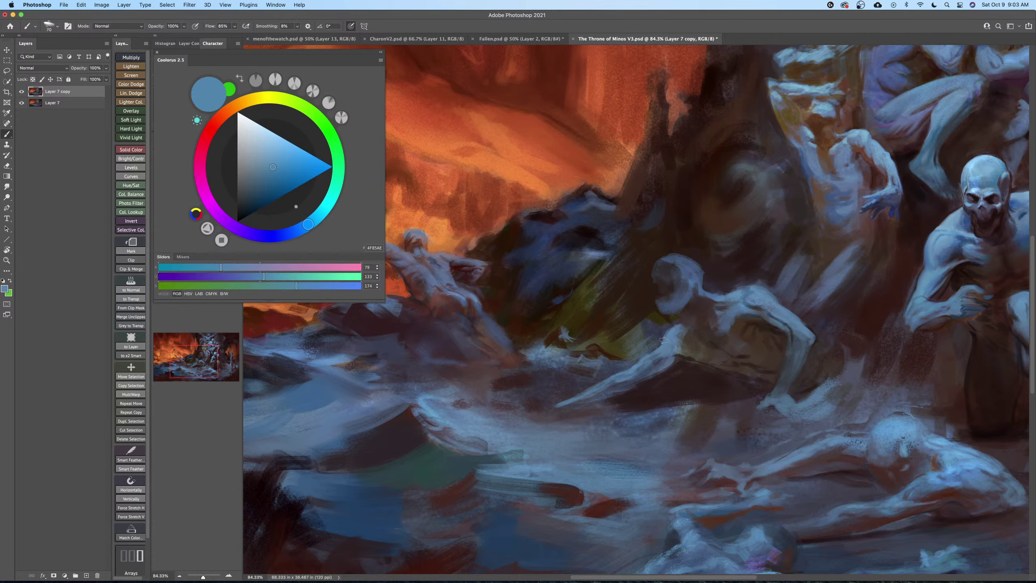
{"action": "key", "text": "bracketleft"}
{"action": "key", "text": "bracketleft"}
{"action": "key", "text": "bracketleft"}
{"action": "left_click_drag", "start_coordinate": [656, 348], "coordinate": [665, 337]}
{"action": "left_click", "coordinate": [659, 326], "text": "alt"}
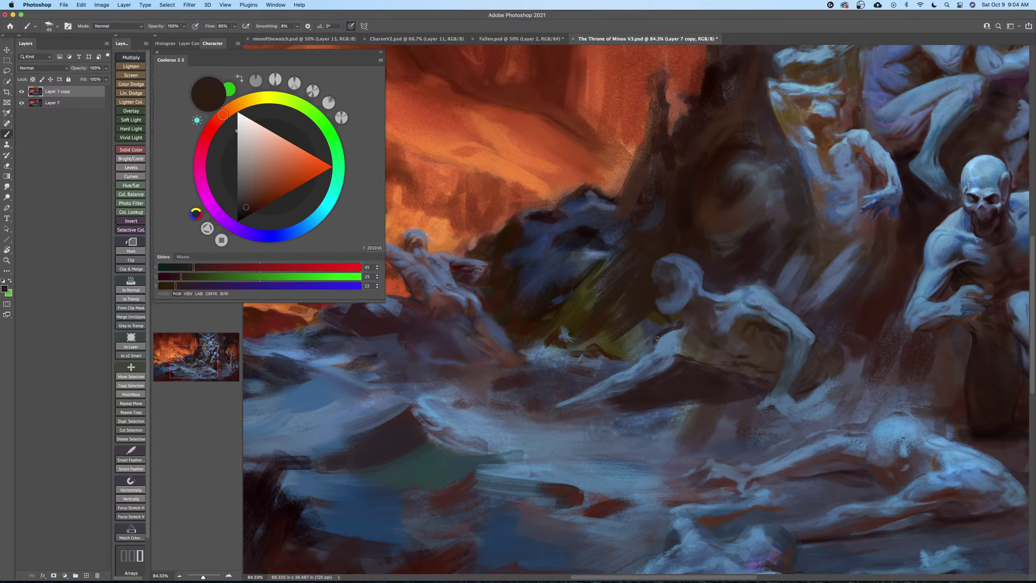
Lengthen the extended forearm and hand toward the water with blue sampled from the arm.
{"action": "left_click", "coordinate": [662, 339], "text": "alt"}
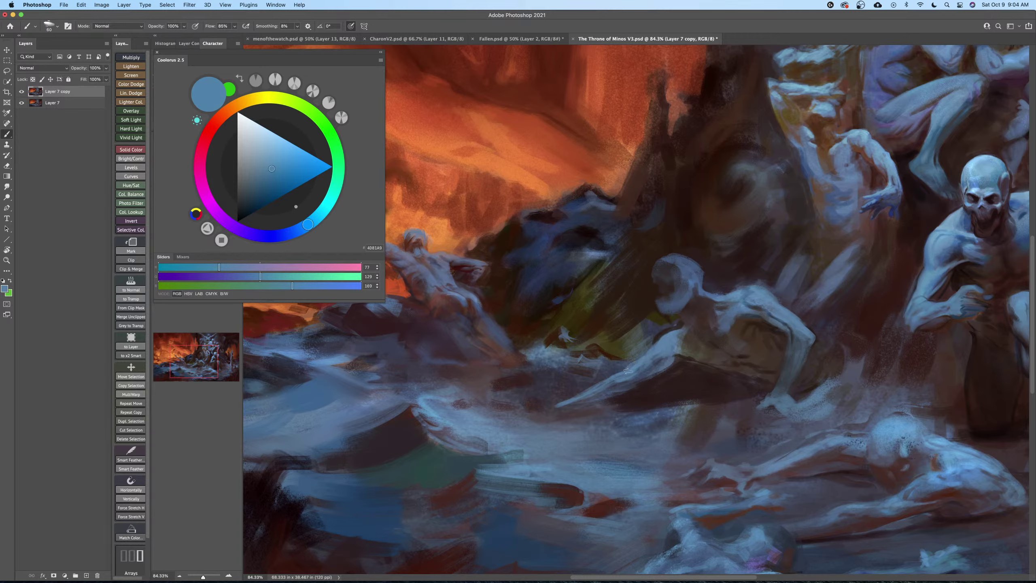
{"action": "left_click_drag", "start_coordinate": [627, 372], "coordinate": [544, 409]}
{"action": "key", "text": "bracketright"}
{"action": "key", "text": "bracketright"}
{"action": "key", "text": "bracketright"}
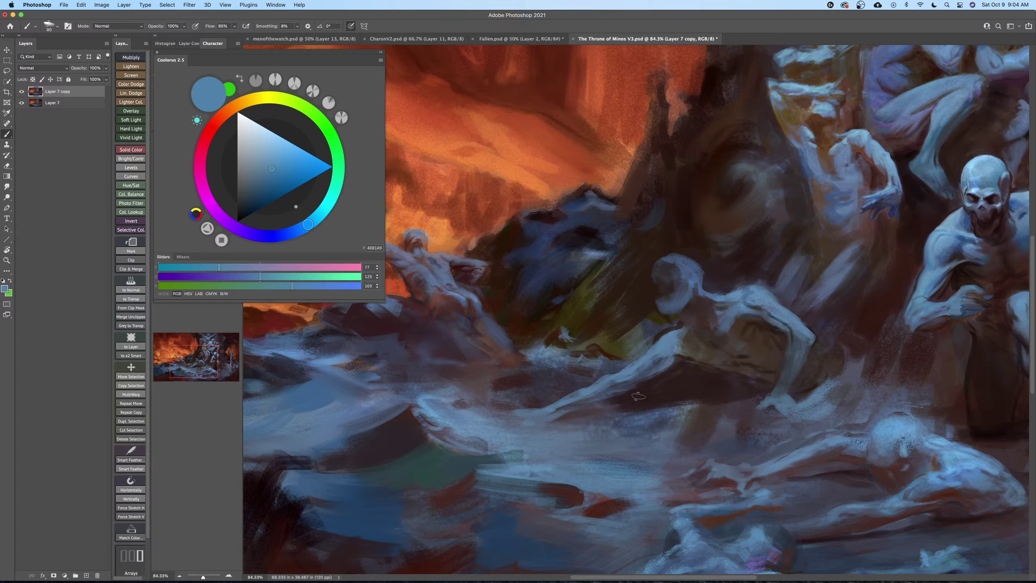
Trim the underside of the extended arm with dark brown sampled beneath it and a smaller brush.
{"action": "left_click", "coordinate": [651, 382], "text": "alt"}
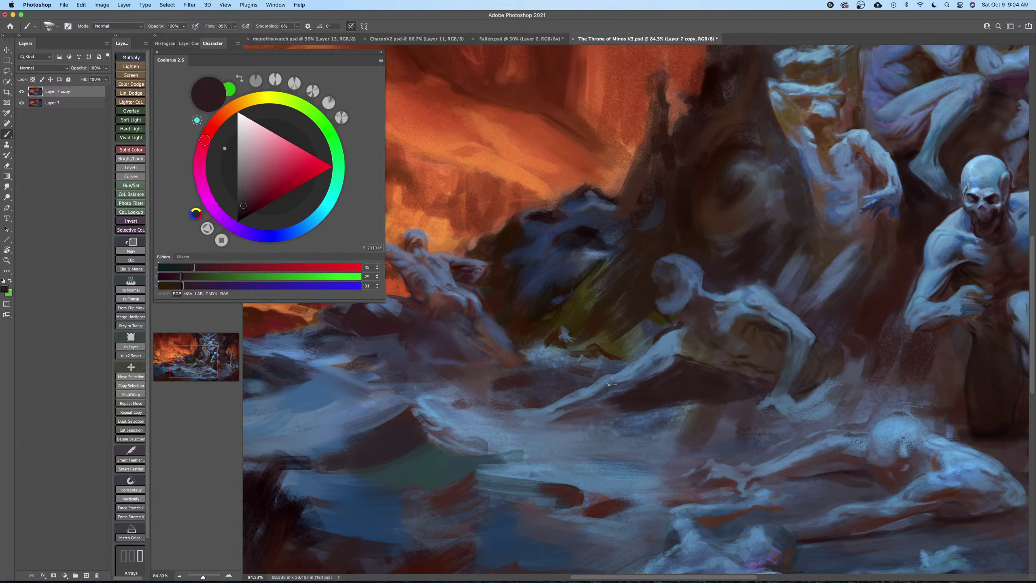
{"action": "key", "text": "bracketleft"}
{"action": "key", "text": "bracketleft"}
{"action": "key", "text": "bracketleft"}
{"action": "key", "text": "bracketleft"}
{"action": "key", "text": "bracketright"}
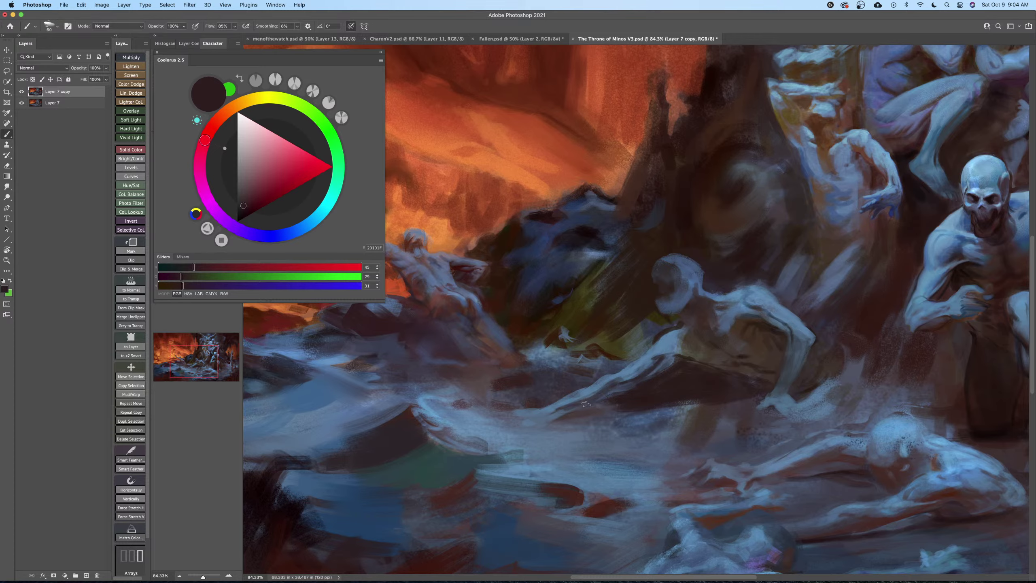
{"action": "scroll", "coordinate": [638, 386], "scroll_direction": "right", "scroll_amount": 1}
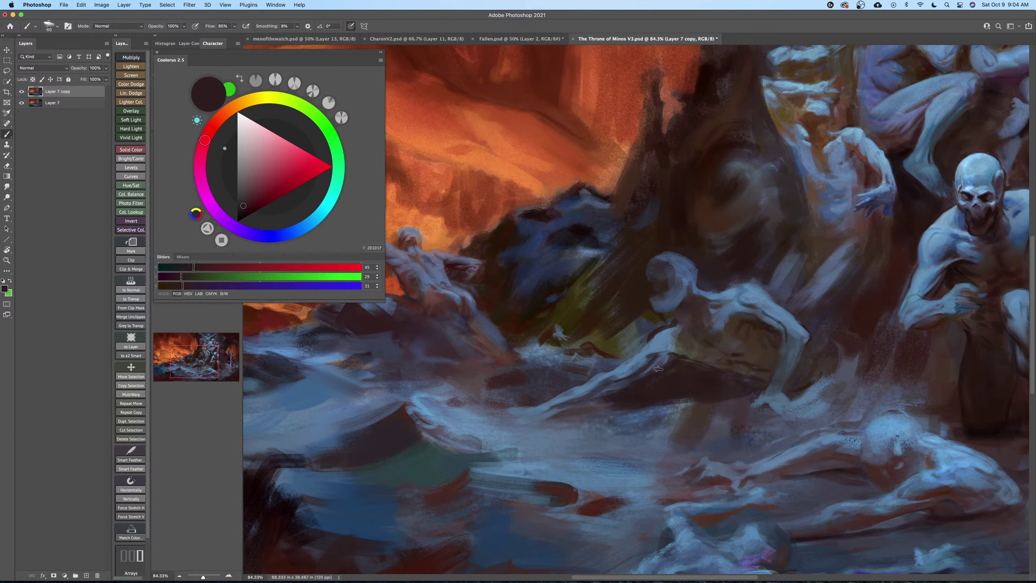
Blend the extended arm and torso edges with the Mixer Brush and return to the regular Brush.
{"action": "key", "text": "shift+b"}
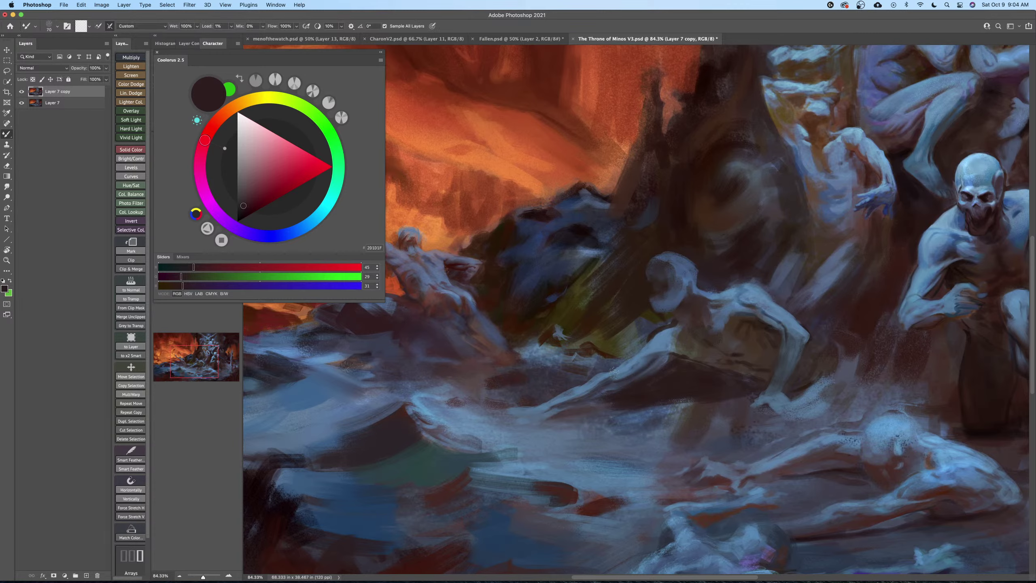
{"action": "left_click_drag", "start_coordinate": [609, 386], "coordinate": [613, 380]}
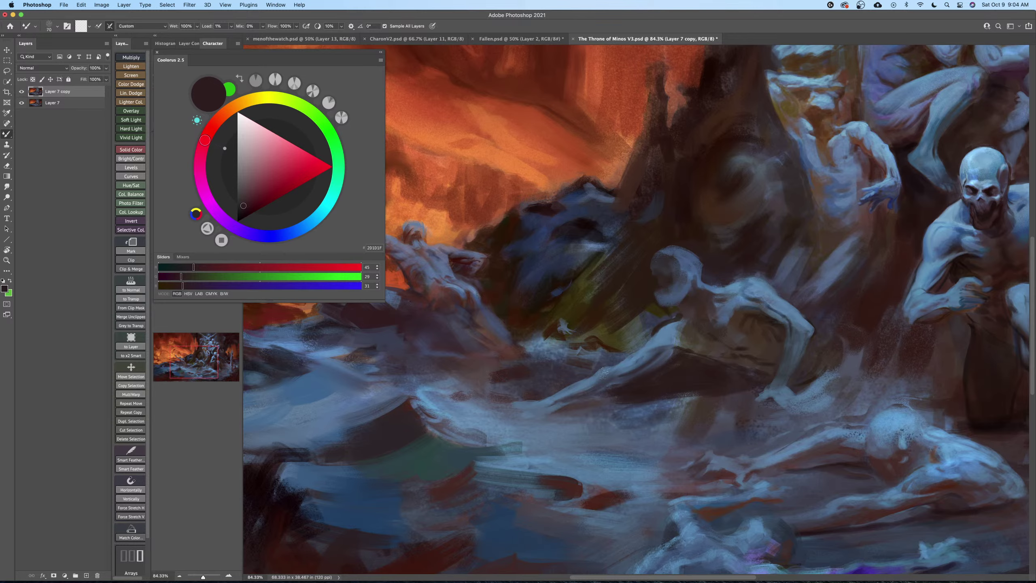
{"action": "left_click_drag", "start_coordinate": [678, 349], "coordinate": [648, 358]}
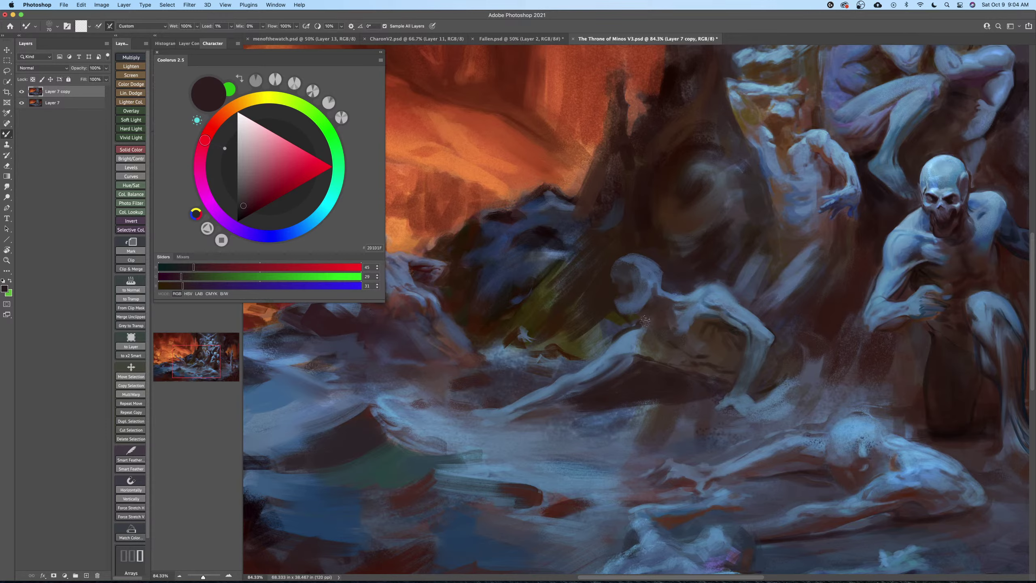
{"action": "key", "text": "shift+b"}
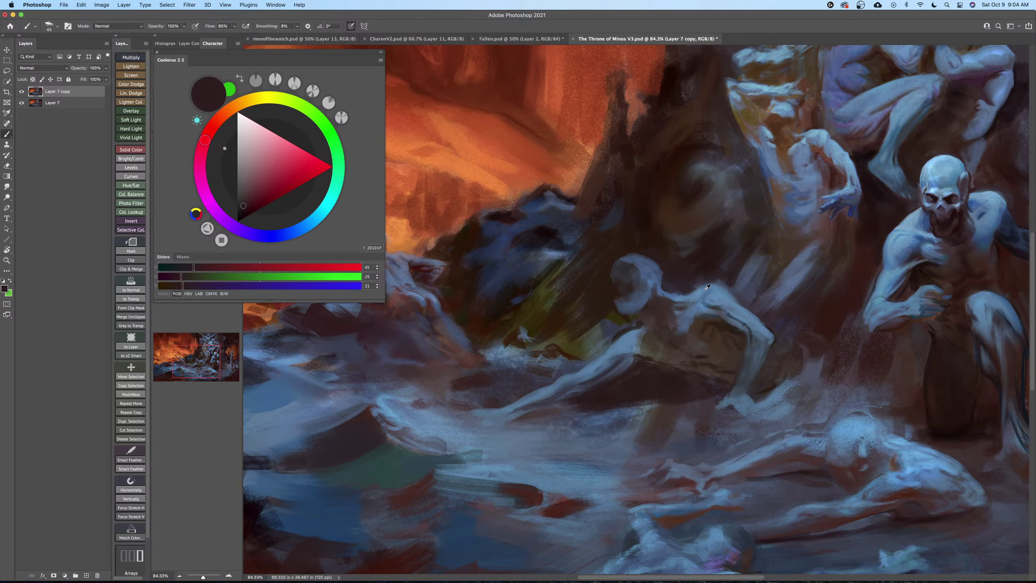
Round out the skull and brow with light blue sampled from the shoulder, varying the brush size.
{"action": "left_click", "coordinate": [707, 287], "text": "alt"}
{"action": "key", "text": "bracketleft"}
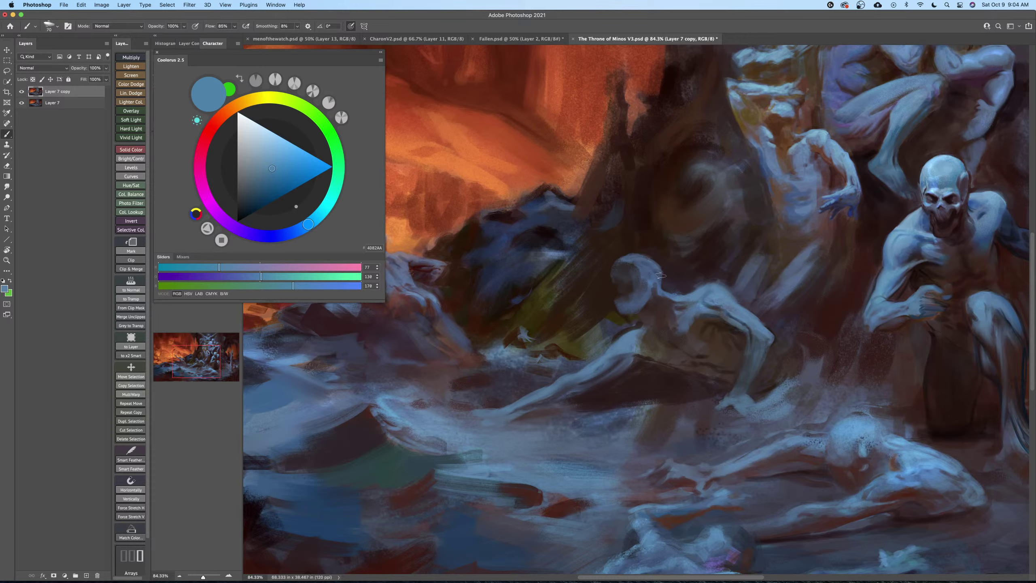
{"action": "key", "text": "bracketright"}
{"action": "key", "text": "bracketright"}
{"action": "key", "text": "bracketright"}
{"action": "key", "text": "bracketleft"}
{"action": "key", "text": "bracketleft"}
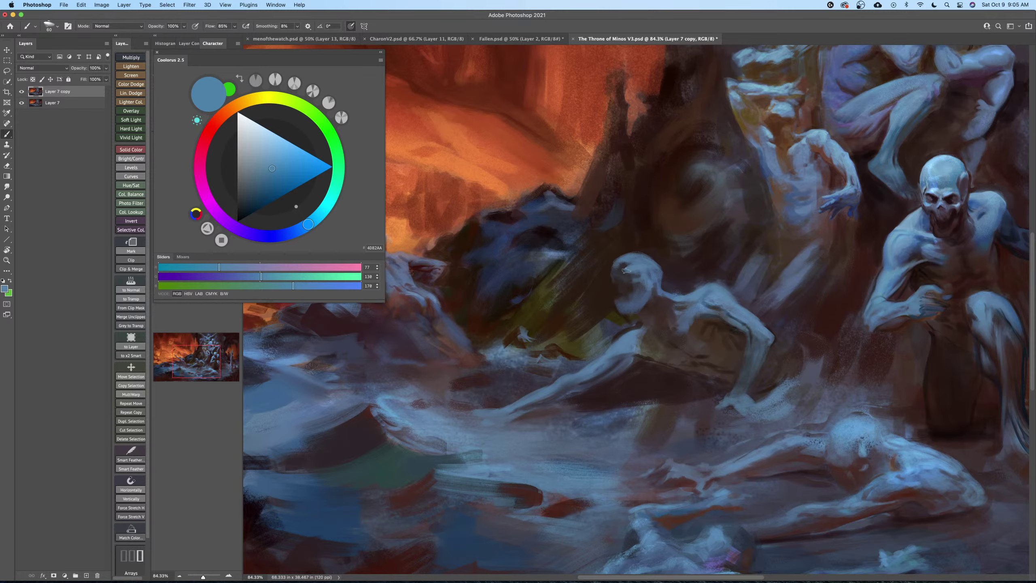
{"action": "mouse_move", "coordinate": [641, 254]}
{"action": "left_mouse_down"}
{"action": "mouse_move", "coordinate": [603, 264]}
{"action": "mouse_move", "coordinate": [631, 252]}
{"action": "mouse_move", "coordinate": [653, 269]}
{"action": "left_mouse_up"}
{"action": "key", "text": "bracketright"}
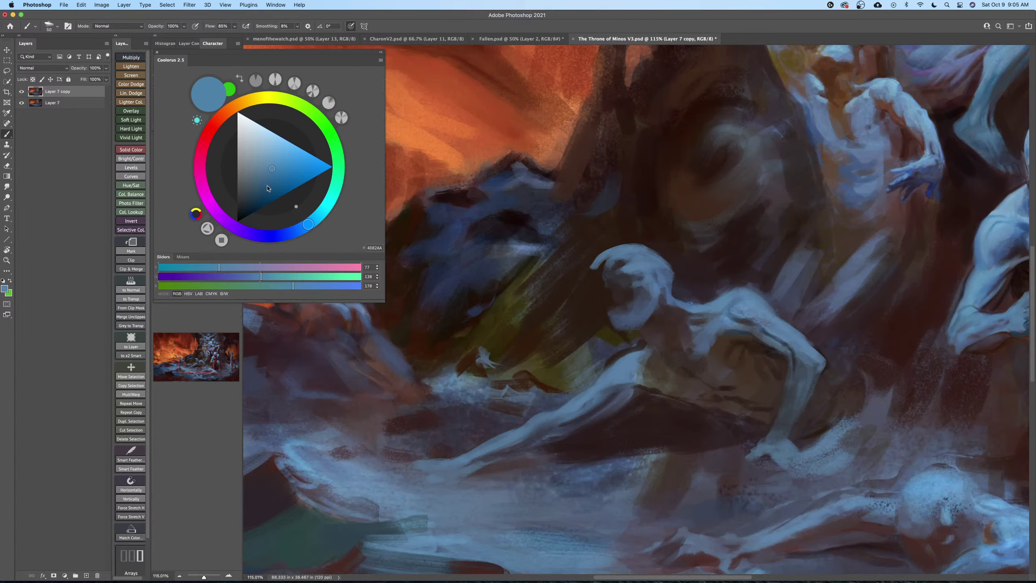
Shade the skull of the reaching figure from the brow to the nape with a darker blue.
{"action": "left_click", "coordinate": [264, 193]}
{"action": "key", "text": "bracketleft"}
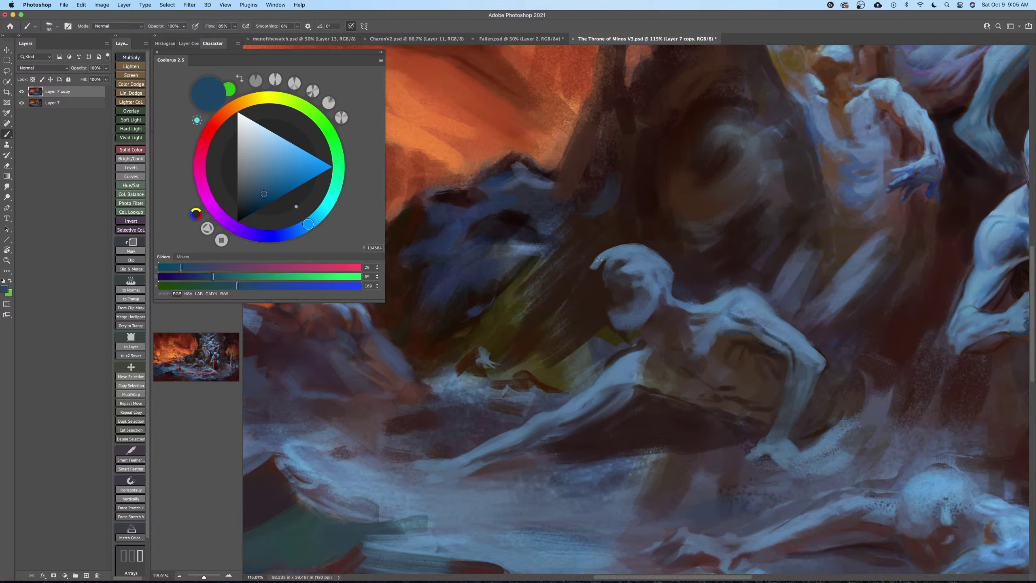
{"action": "mouse_move", "coordinate": [597, 261]}
{"action": "left_mouse_down"}
{"action": "mouse_move", "coordinate": [614, 249]}
{"action": "mouse_move", "coordinate": [632, 266]}
{"action": "mouse_move", "coordinate": [643, 252]}
{"action": "mouse_move", "coordinate": [629, 260]}
{"action": "mouse_move", "coordinate": [666, 266]}
{"action": "mouse_move", "coordinate": [664, 275]}
{"action": "mouse_move", "coordinate": [632, 266]}
{"action": "mouse_move", "coordinate": [667, 274]}
{"action": "mouse_move", "coordinate": [637, 271]}
{"action": "mouse_move", "coordinate": [648, 255]}
{"action": "mouse_move", "coordinate": [670, 278]}
{"action": "left_mouse_up"}
{"action": "key", "text": "bracketright"}
{"action": "key", "text": "bracketright"}
{"action": "key", "text": "bracketright"}
{"action": "key", "text": "bracketright"}
{"action": "key", "text": "bracketright"}
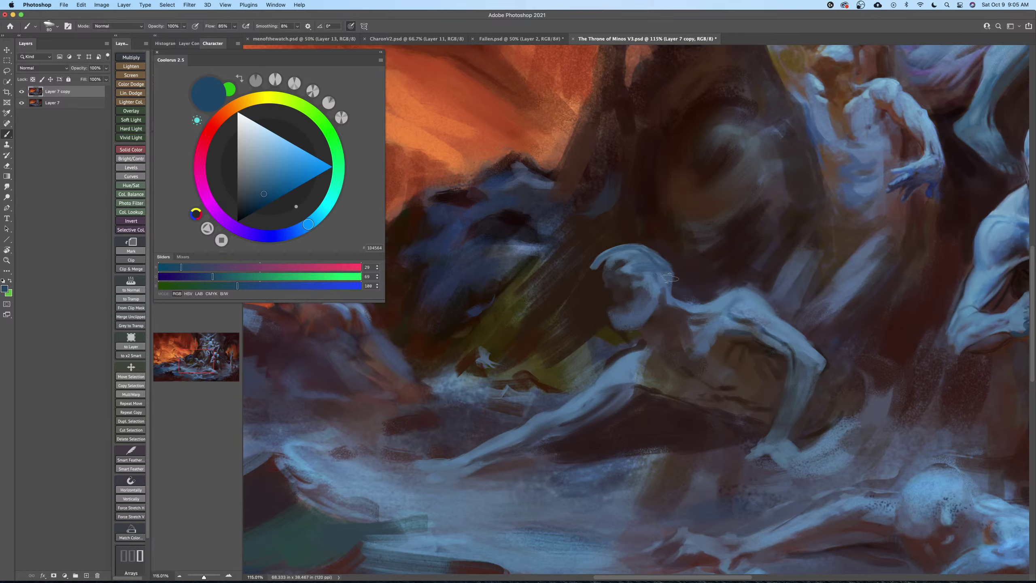
Shade the jaw and temple with the same darker blue, varying the brush size.
{"action": "key", "text": "bracketleft"}
{"action": "key", "text": "bracketleft"}
{"action": "key", "text": "bracketleft"}
{"action": "left_click_drag", "start_coordinate": [615, 312], "coordinate": [635, 327]}
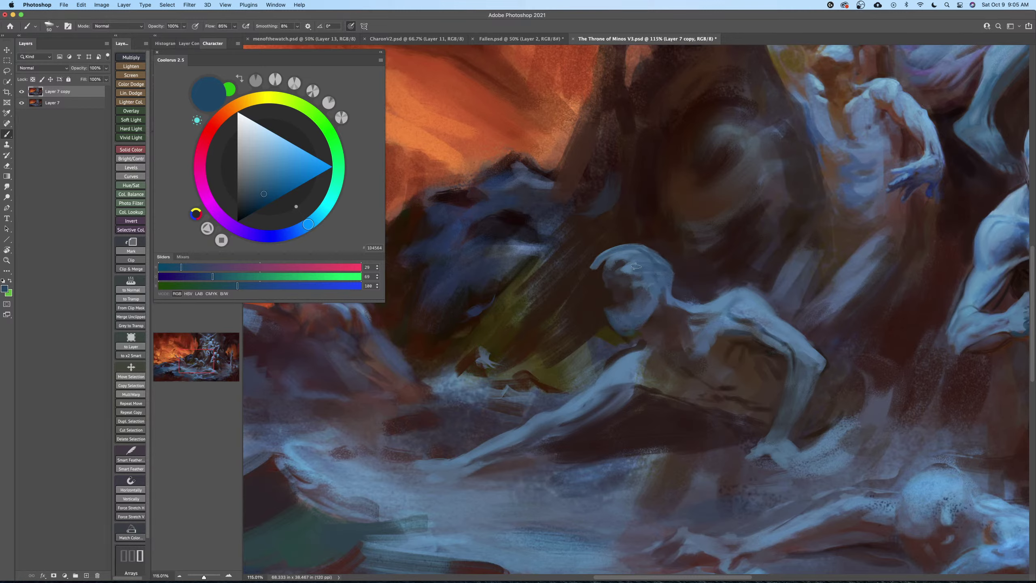
{"action": "key", "text": "bracketright"}
{"action": "key", "text": "bracketright"}
{"action": "left_click_drag", "start_coordinate": [643, 280], "coordinate": [654, 269]}
{"action": "key", "text": "bracketleft"}
{"action": "key", "text": "bracketleft"}
Carve the hollow face with dark brown sampled from the neck, and accent the brow and mouth in near-black.
{"action": "left_click", "coordinate": [679, 319], "text": "alt"}
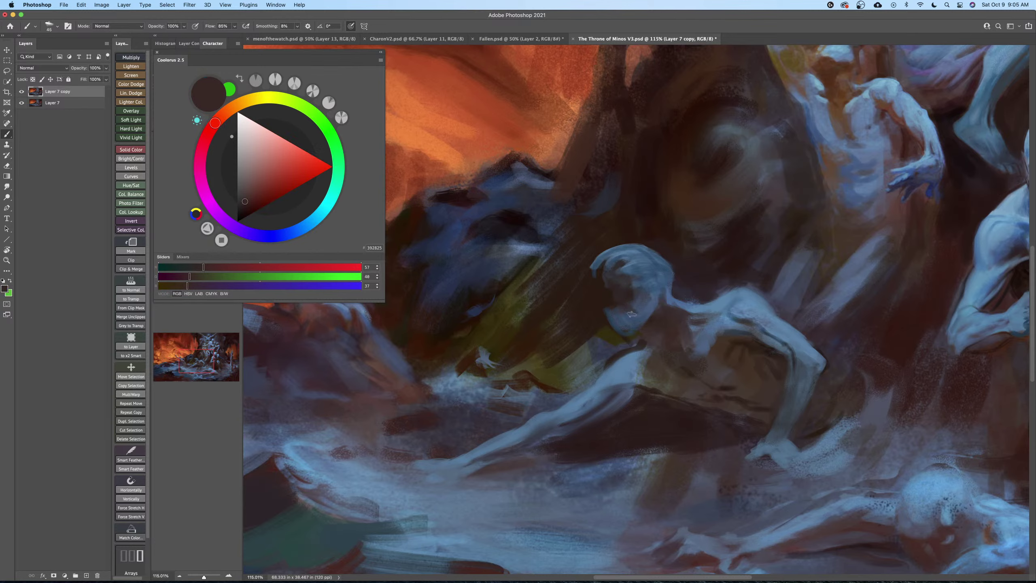
{"action": "key", "text": "bracketright"}
{"action": "left_click_drag", "start_coordinate": [630, 299], "coordinate": [635, 310]}
{"action": "left_click", "coordinate": [242, 216]}
{"action": "key", "text": "bracketleft"}
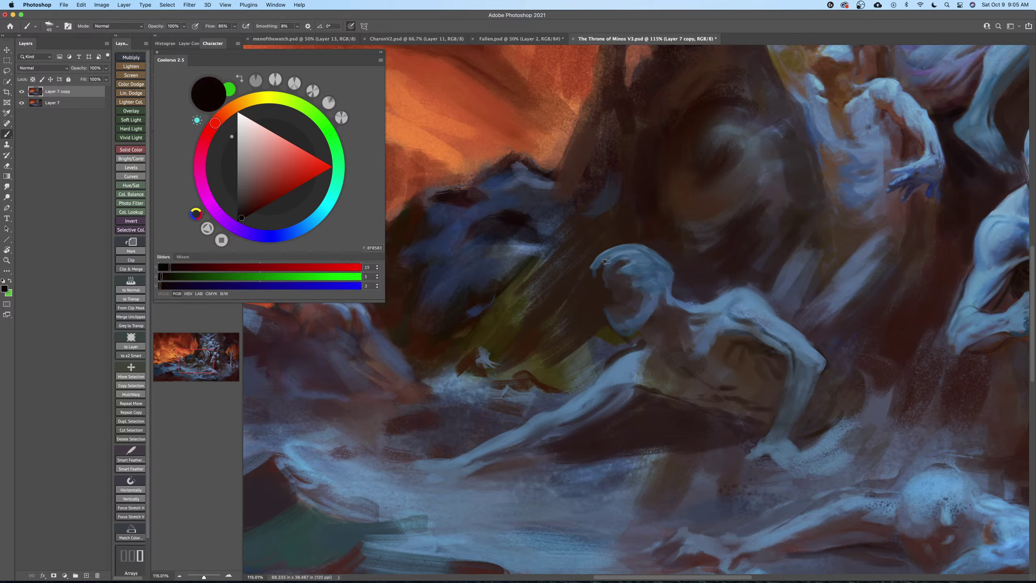
{"action": "mouse_move", "coordinate": [611, 268]}
{"action": "left_mouse_down"}
{"action": "mouse_move", "coordinate": [594, 284]}
{"action": "mouse_move", "coordinate": [602, 263]}
{"action": "mouse_move", "coordinate": [596, 280]}
{"action": "mouse_move", "coordinate": [617, 267]}
{"action": "left_mouse_up"}
{"action": "key", "text": "bracketleft"}
{"action": "mouse_move", "coordinate": [638, 306]}
{"action": "left_mouse_down"}
{"action": "mouse_move", "coordinate": [628, 327]}
{"action": "mouse_move", "coordinate": [607, 311]}
{"action": "left_mouse_up"}
{"action": "key", "text": "bracketleft"}
{"action": "key", "text": "bracketleft"}
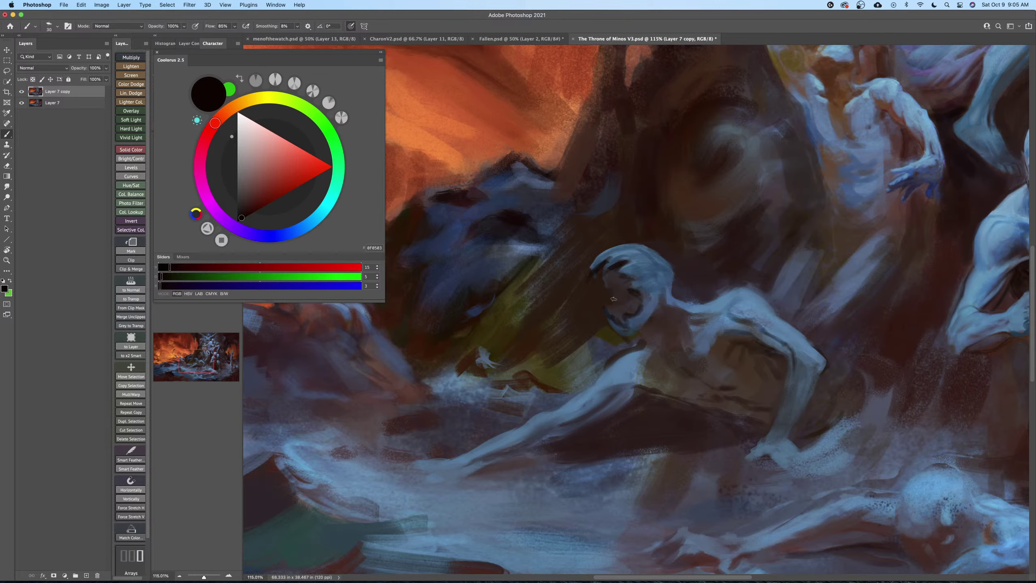
Deepen the middle of the face with a larger near-black brush, and sample the jaw's blue for a fine brush.
{"action": "key", "text": "bracketright"}
{"action": "key", "text": "bracketright"}
{"action": "key", "text": "bracketright"}
{"action": "key", "text": "bracketright"}
{"action": "key", "text": "bracketright"}
{"action": "key", "text": "bracketright"}
{"action": "mouse_move", "coordinate": [627, 288]}
{"action": "left_mouse_down"}
{"action": "mouse_move", "coordinate": [611, 281]}
{"action": "mouse_move", "coordinate": [628, 293]}
{"action": "left_mouse_up"}
{"action": "key", "text": "bracketleft"}
{"action": "key", "text": "bracketleft"}
{"action": "key", "text": "bracketleft"}
{"action": "key", "text": "bracketleft"}
{"action": "key", "text": "bracketleft"}
{"action": "key", "text": "bracketleft"}
{"action": "left_click", "coordinate": [644, 314], "text": "alt"}
{"action": "key", "text": "bracketleft"}
{"action": "key", "text": "bracketleft"}
{"action": "key", "text": "bracketleft"}
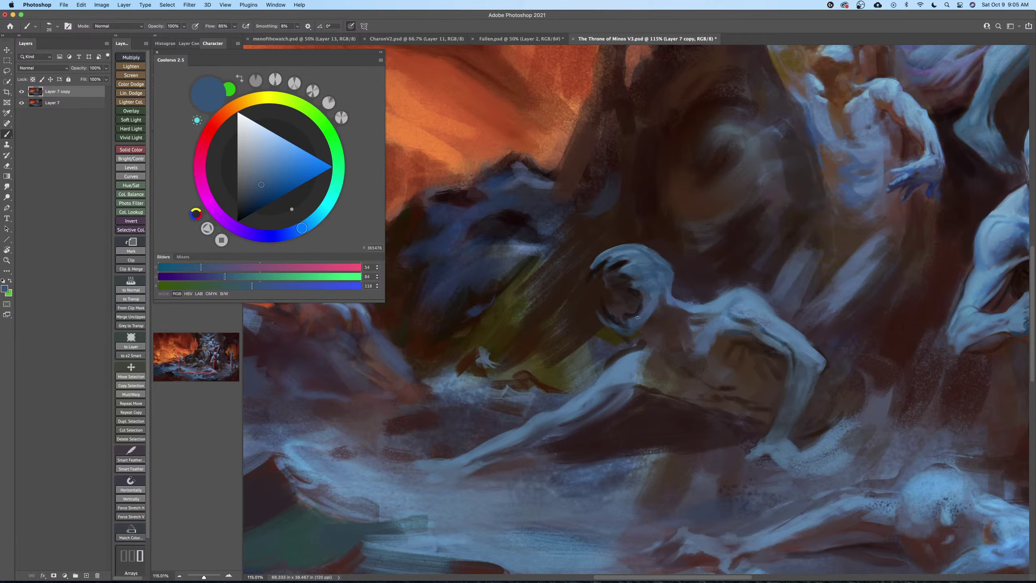
Erase the repainted skull and face with a large eraser to bring back the earlier head underneath.
{"action": "key", "text": "z"}
{"action": "mouse_move", "coordinate": [637, 317]}
{"action": "left_mouse_down"}
{"action": "mouse_move", "coordinate": [607, 330]}
{"action": "mouse_move", "coordinate": [670, 336]}
{"action": "mouse_move", "coordinate": [655, 290]}
{"action": "left_mouse_up"}
{"action": "key", "text": "b"}
{"action": "left_click", "coordinate": [655, 290], "text": "alt"}
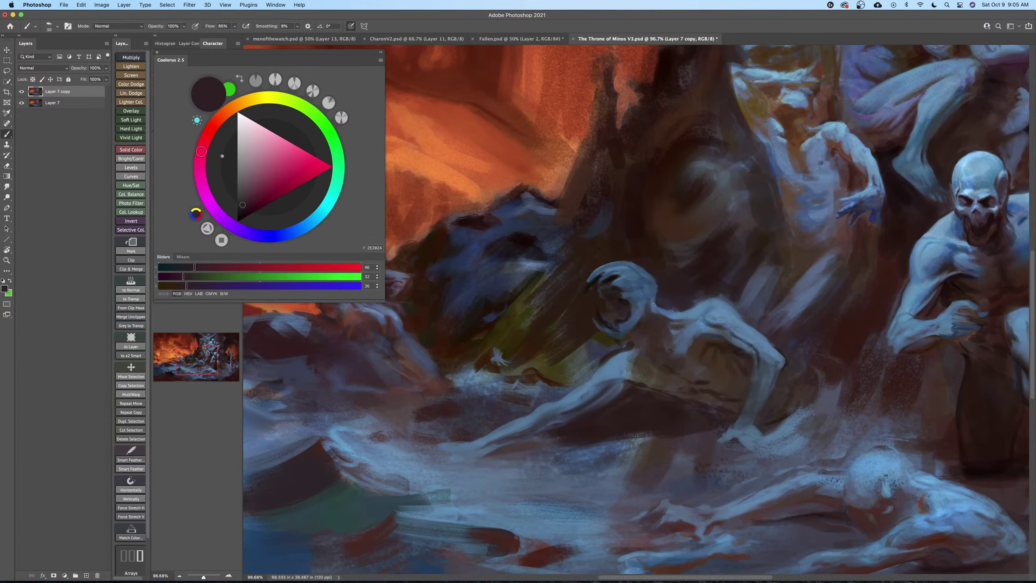
{"action": "key", "text": "bracketright"}
{"action": "key", "text": "bracketright"}
{"action": "key", "text": "bracketright"}
{"action": "key", "text": "bracketright"}
{"action": "key", "text": "bracketright"}
{"action": "key", "text": "bracketright"}
{"action": "key", "text": "bracketright"}
{"action": "key", "text": "bracketright"}
{"action": "key", "text": "bracketright"}
{"action": "key", "text": "e"}
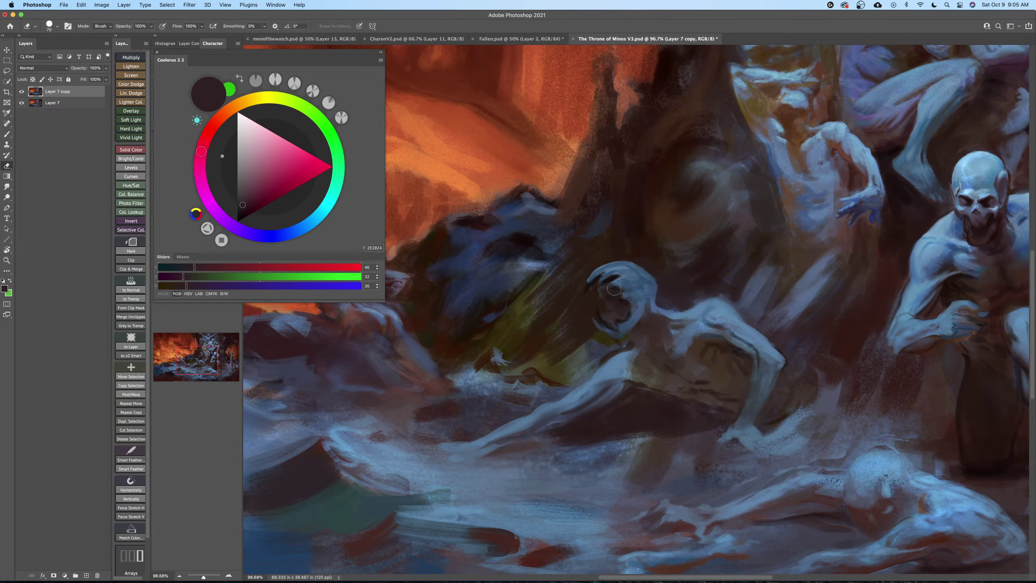
{"action": "key", "text": "bracketright"}
{"action": "key", "text": "bracketright"}
{"action": "key", "text": "bracketright"}
{"action": "key", "text": "bracketright"}
{"action": "mouse_move", "coordinate": [605, 288]}
{"action": "left_mouse_down"}
{"action": "mouse_move", "coordinate": [615, 283]}
{"action": "mouse_move", "coordinate": [624, 318]}
{"action": "mouse_move", "coordinate": [627, 284]}
{"action": "left_mouse_up"}
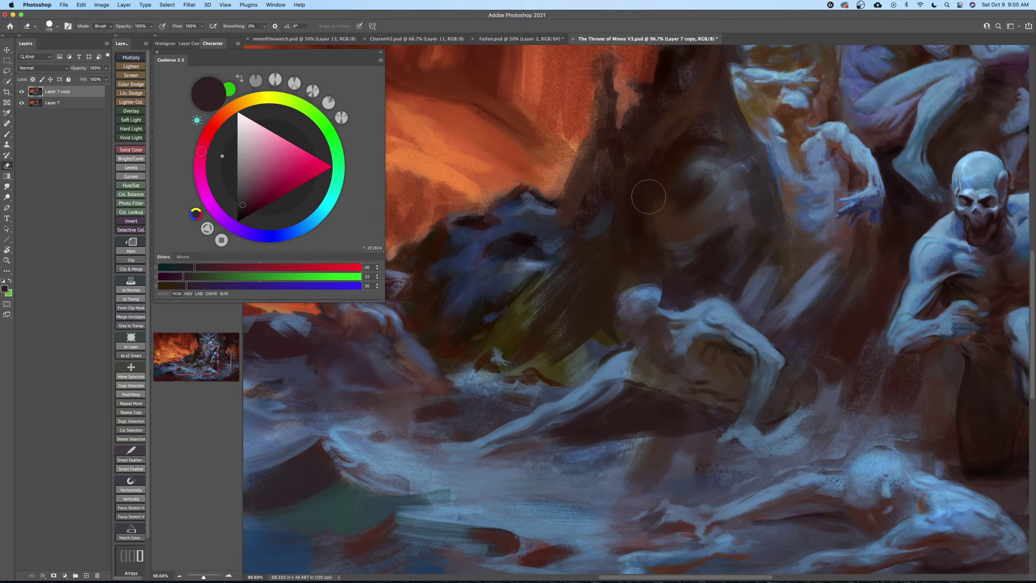
Lasso the area around the head, paste a merged copy of it and merge it into the working layer.
{"action": "key", "text": "l"}
{"action": "mouse_move", "coordinate": [679, 244]}
{"action": "left_mouse_down"}
{"action": "mouse_move", "coordinate": [599, 355]}
{"action": "mouse_move", "coordinate": [689, 261]}
{"action": "mouse_move", "coordinate": [652, 232]}
{"action": "left_mouse_up"}
{"action": "key", "text": "super+shift+c"}
{"action": "key", "text": "super+v"}
{"action": "key", "text": "super+e"}
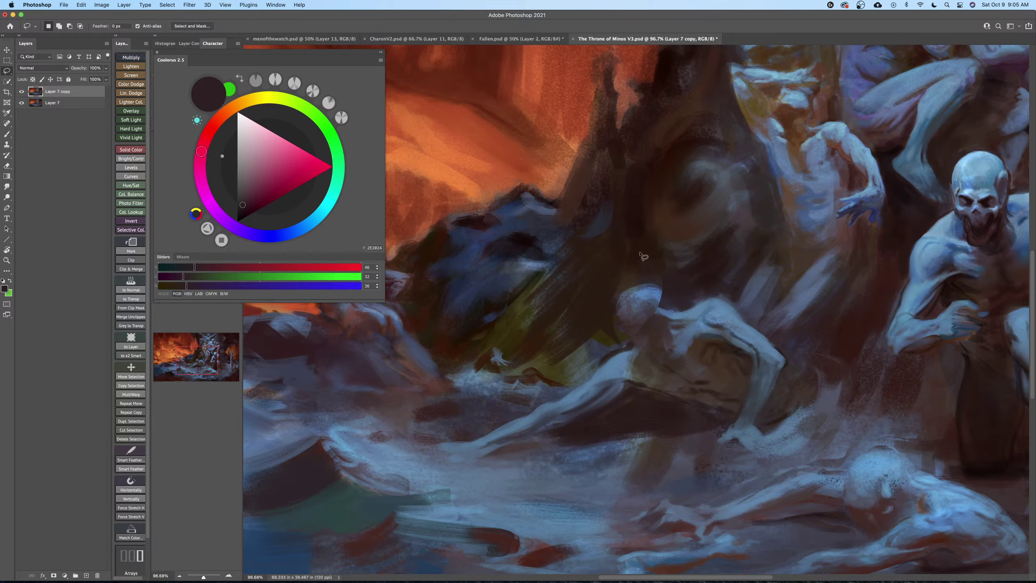
Paint out the figure's head using the first Standards brush and dark tones sampled from the rock behind it.
{"action": "key", "text": "b"}
{"action": "right_click", "coordinate": [638, 272]}
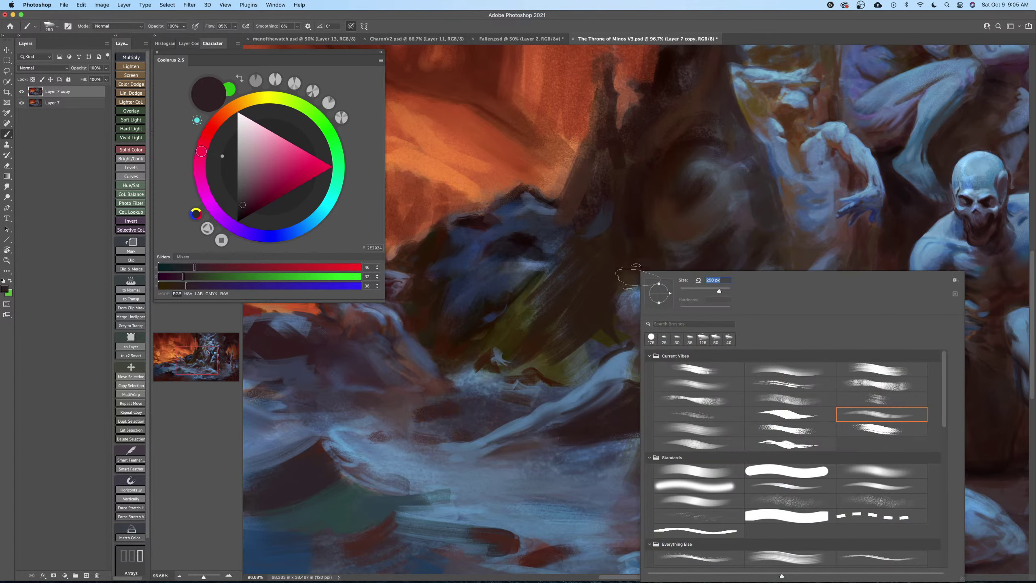
{"action": "double_click", "coordinate": [701, 475]}
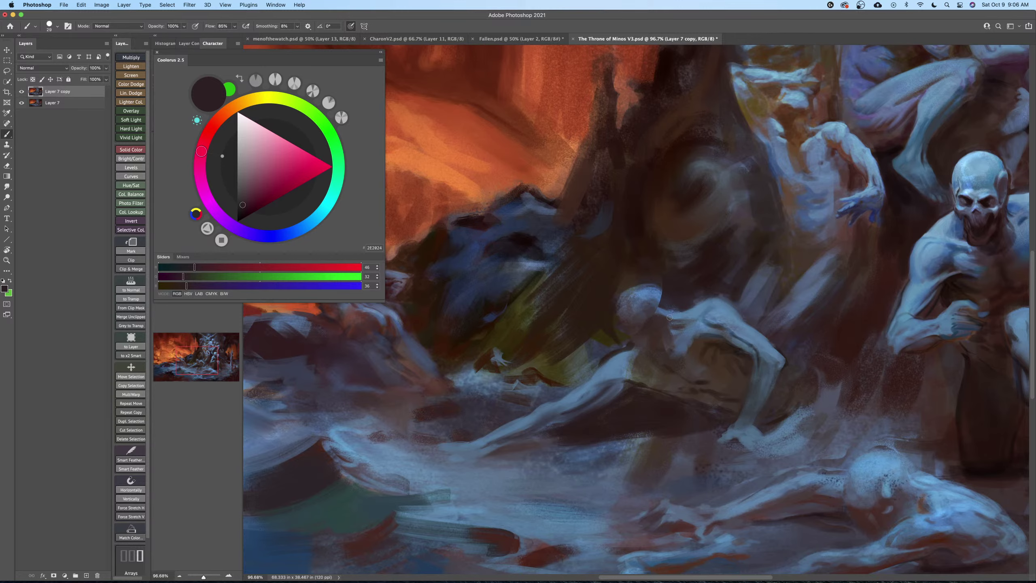
{"action": "left_click_drag", "start_coordinate": [669, 333], "coordinate": [673, 330]}
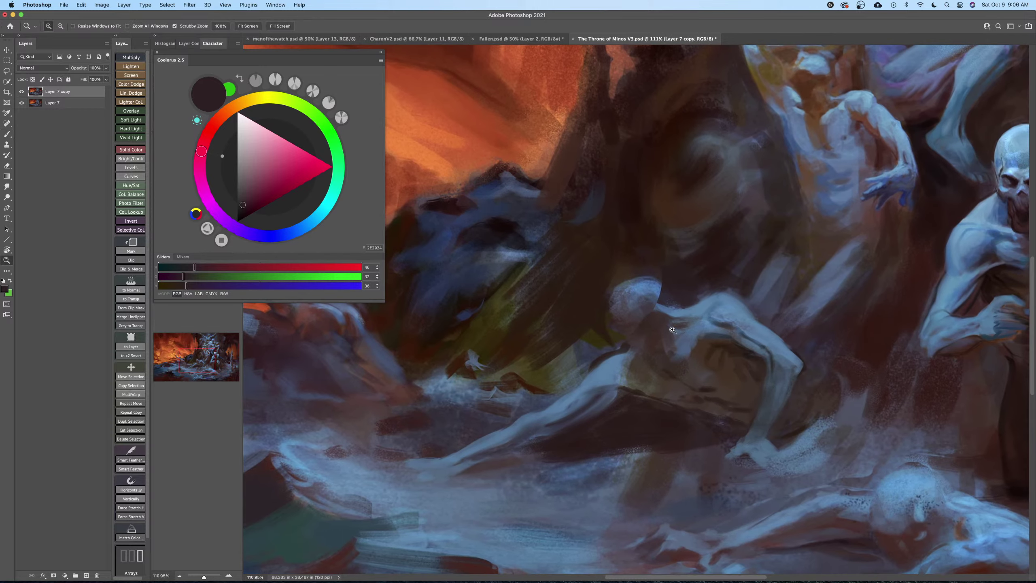
{"action": "left_click", "coordinate": [673, 288], "text": "alt"}
{"action": "key", "text": "]"}
{"action": "key", "text": "]"}
{"action": "key", "text": "]"}
{"action": "key", "text": "]"}
{"action": "key", "text": "]"}
{"action": "mouse_move", "coordinate": [662, 282]}
{"action": "left_mouse_down"}
{"action": "mouse_move", "coordinate": [621, 307]}
{"action": "mouse_move", "coordinate": [640, 318]}
{"action": "mouse_move", "coordinate": [605, 298]}
{"action": "mouse_move", "coordinate": [614, 282]}
{"action": "mouse_move", "coordinate": [611, 319]}
{"action": "mouse_move", "coordinate": [654, 297]}
{"action": "mouse_move", "coordinate": [639, 313]}
{"action": "mouse_move", "coordinate": [659, 282]}
{"action": "mouse_move", "coordinate": [637, 277]}
{"action": "mouse_move", "coordinate": [688, 309]}
{"action": "left_mouse_up"}
{"action": "key", "text": "]"}
{"action": "left_click", "coordinate": [608, 265], "text": "alt"}
{"action": "key", "text": "]"}
{"action": "key", "text": "]"}
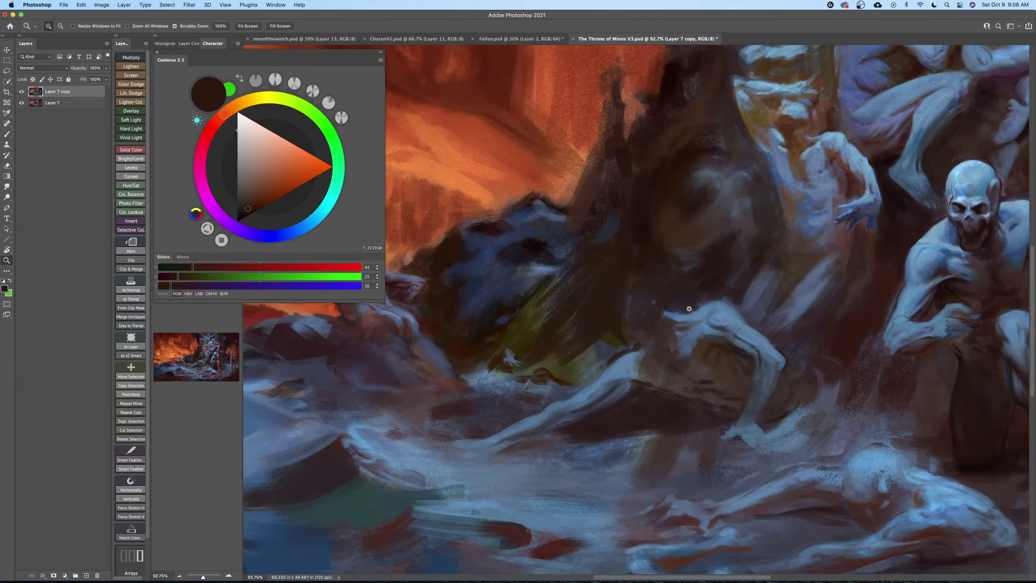
Block in a new head in front of the shoulders with light blue sampled from the upper back, enlarging the brush.
{"action": "left_click", "coordinate": [687, 312], "text": "alt"}
{"action": "key", "text": "["}
{"action": "key", "text": "["}
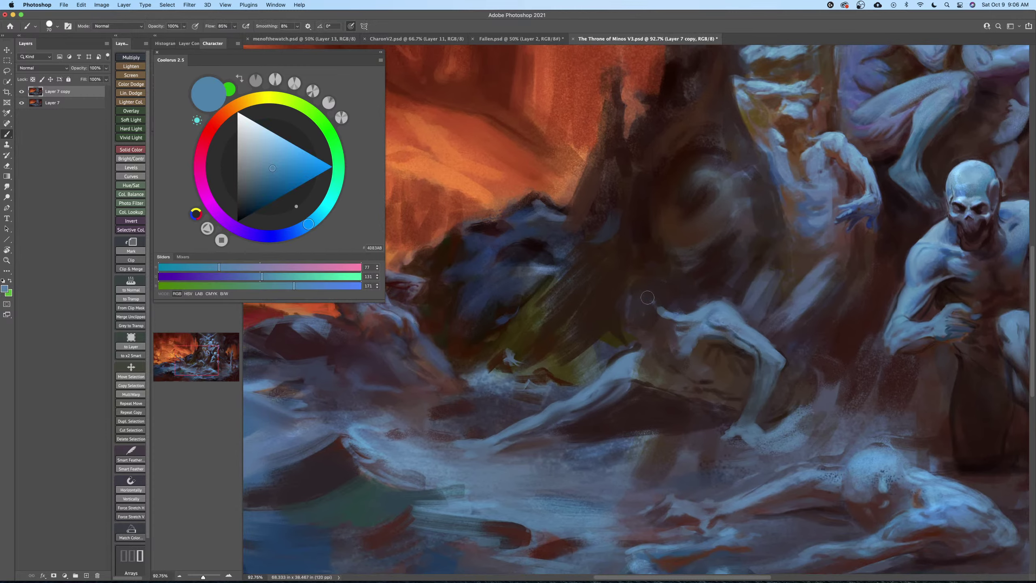
{"action": "key", "text": "bracketright"}
{"action": "key", "text": "bracketright"}
{"action": "key", "text": "bracketright"}
{"action": "key", "text": "bracketright"}
{"action": "key", "text": "bracketright"}
{"action": "mouse_move", "coordinate": [655, 306]}
{"action": "left_mouse_down"}
{"action": "mouse_move", "coordinate": [620, 273]}
{"action": "mouse_move", "coordinate": [638, 291]}
{"action": "mouse_move", "coordinate": [614, 283]}
{"action": "mouse_move", "coordinate": [599, 297]}
{"action": "mouse_move", "coordinate": [626, 279]}
{"action": "mouse_move", "coordinate": [595, 298]}
{"action": "mouse_move", "coordinate": [619, 288]}
{"action": "mouse_move", "coordinate": [627, 306]}
{"action": "mouse_move", "coordinate": [606, 320]}
{"action": "mouse_move", "coordinate": [638, 323]}
{"action": "mouse_move", "coordinate": [615, 334]}
{"action": "mouse_move", "coordinate": [629, 336]}
{"action": "mouse_move", "coordinate": [598, 302]}
{"action": "mouse_move", "coordinate": [602, 310]}
{"action": "mouse_move", "coordinate": [615, 293]}
{"action": "mouse_move", "coordinate": [621, 303]}
{"action": "mouse_move", "coordinate": [603, 292]}
{"action": "mouse_move", "coordinate": [599, 314]}
{"action": "mouse_move", "coordinate": [622, 331]}
{"action": "mouse_move", "coordinate": [625, 295]}
{"action": "mouse_move", "coordinate": [636, 291]}
{"action": "mouse_move", "coordinate": [598, 297]}
{"action": "mouse_move", "coordinate": [608, 321]}
{"action": "mouse_move", "coordinate": [632, 331]}
{"action": "mouse_move", "coordinate": [617, 334]}
{"action": "mouse_move", "coordinate": [610, 305]}
{"action": "mouse_move", "coordinate": [625, 289]}
{"action": "mouse_move", "coordinate": [605, 321]}
{"action": "left_mouse_up"}
{"action": "key", "text": "bracketright"}
{"action": "key", "text": "bracketright"}
{"action": "key", "text": "bracketright"}
{"action": "key", "text": "bracketright"}
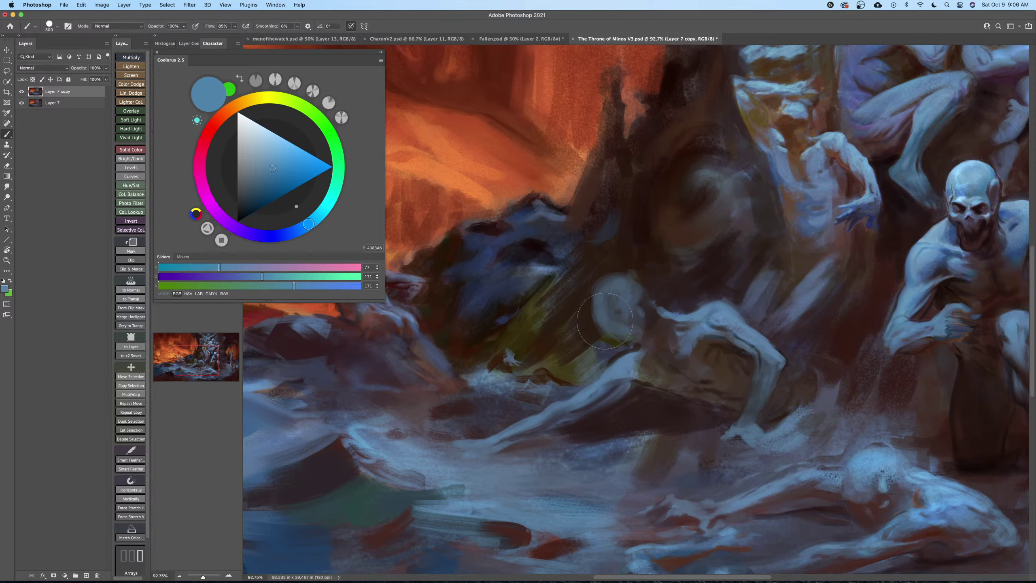
Rework the shadow around the extended arm's shoulder with dark brown sampled below the torso and a smaller brush.
{"action": "left_click_drag", "start_coordinate": [705, 402], "coordinate": [682, 377]}
{"action": "key", "text": "bracketleft"}
{"action": "key", "text": "bracketleft"}
{"action": "key", "text": "bracketleft"}
{"action": "key", "text": "bracketleft"}
{"action": "key", "text": "bracketleft"}
{"action": "key", "text": "bracketleft"}
{"action": "key", "text": "bracketleft"}
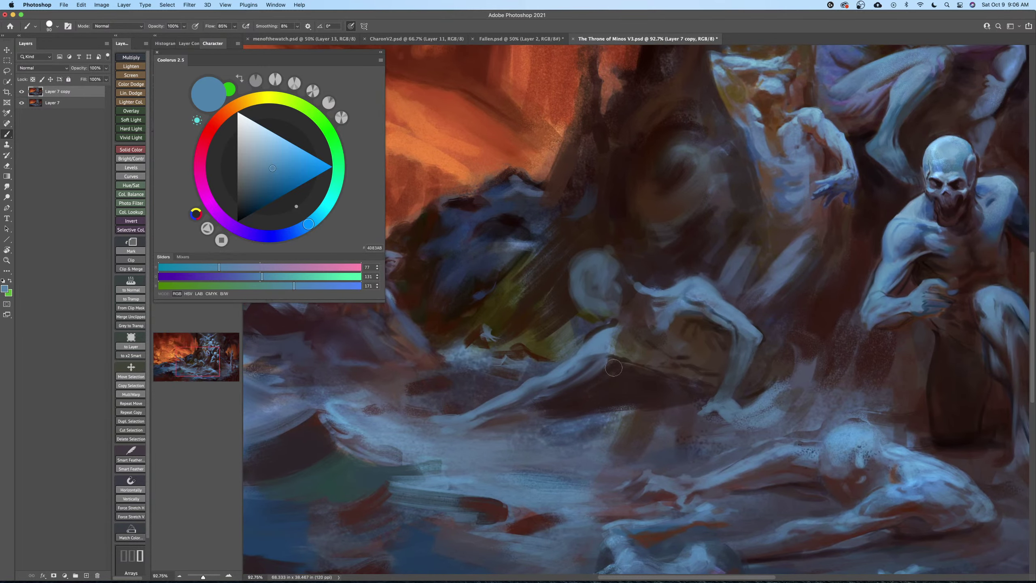
{"action": "left_click", "coordinate": [612, 368], "text": "alt"}
{"action": "key", "text": "bracketleft"}
{"action": "key", "text": "bracketleft"}
{"action": "key", "text": "bracketleft"}
{"action": "key", "text": "bracketleft"}
{"action": "key", "text": "bracketleft"}
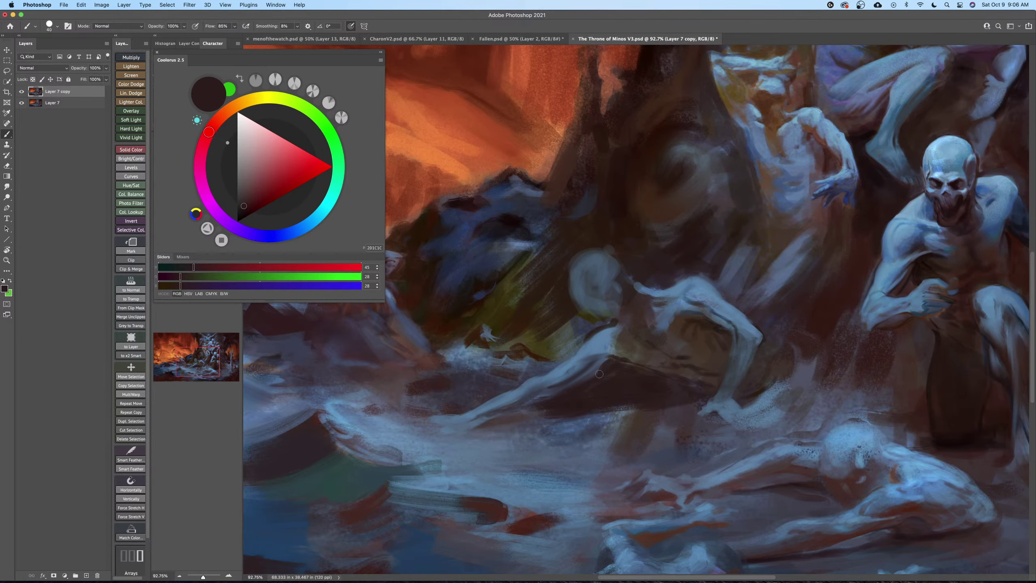
{"action": "key", "text": "bracketleft"}
Refine the extended arm's shoulder by alternating light blue and dark purplish brown sampled around the chest.
{"action": "left_click", "coordinate": [593, 338], "text": "alt"}
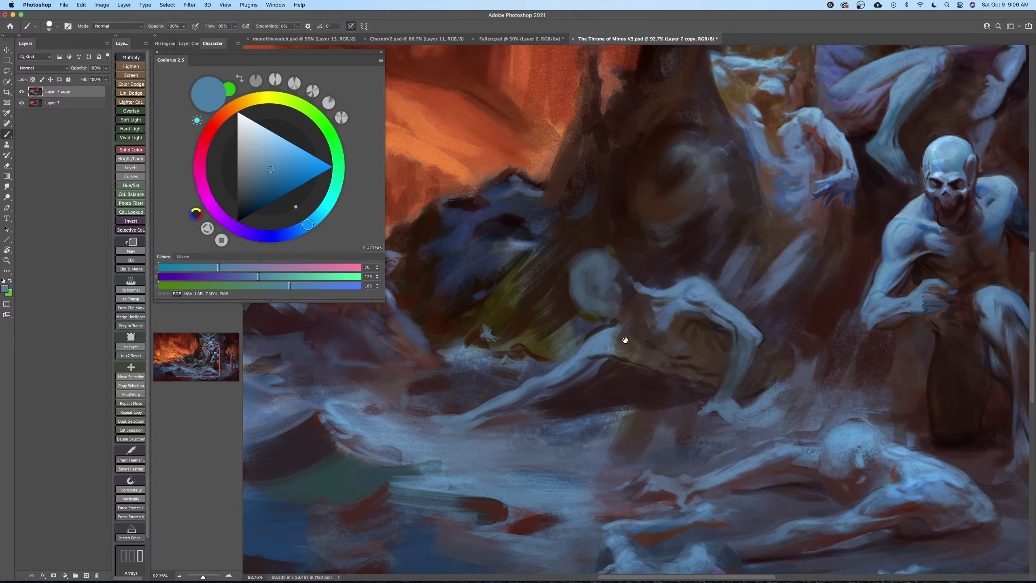
{"action": "left_click_drag", "start_coordinate": [625, 340], "coordinate": [611, 365]}
{"action": "left_click", "coordinate": [609, 338], "text": "alt"}
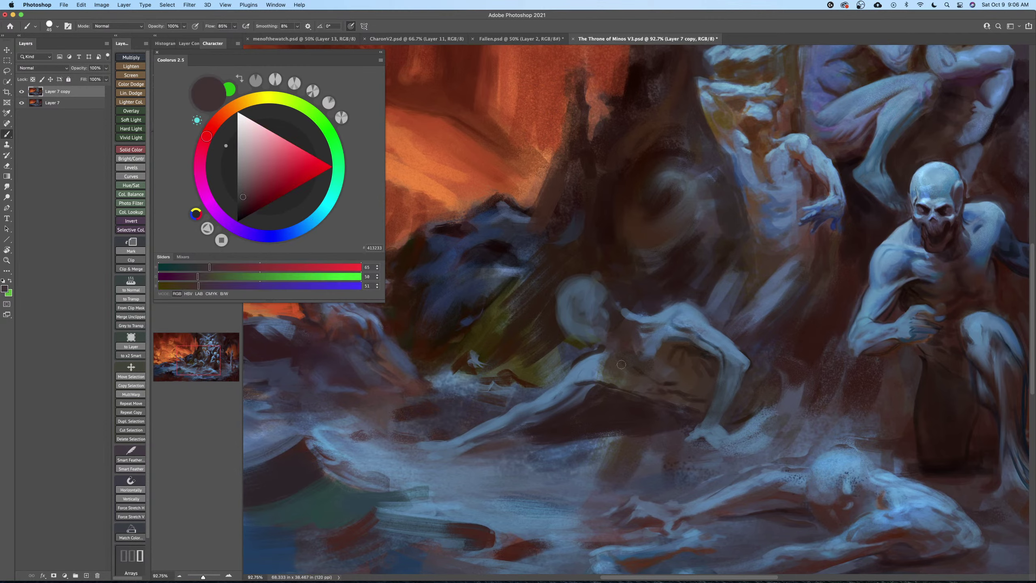
{"action": "left_click", "coordinate": [599, 360], "text": "alt"}
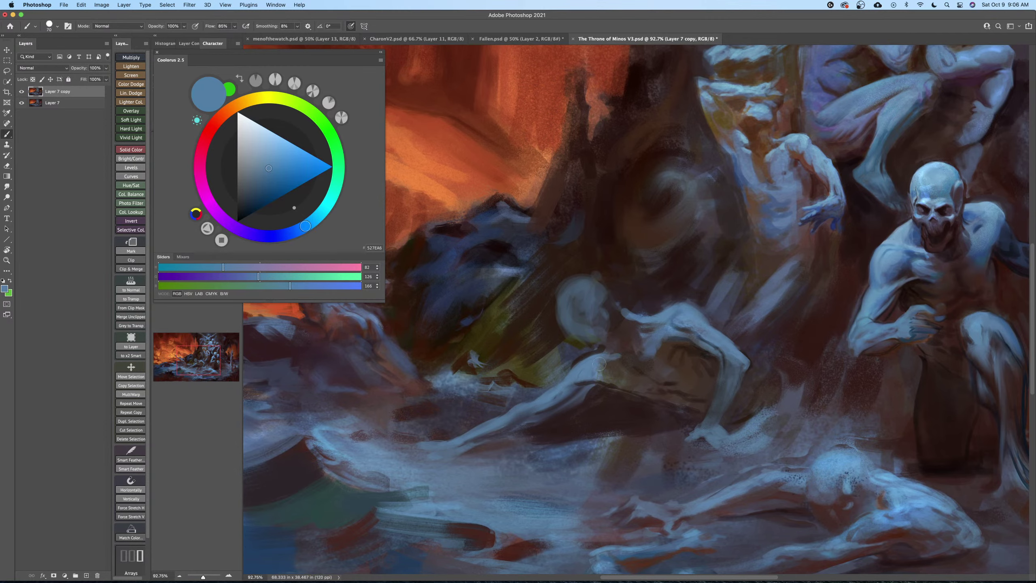
{"action": "left_click", "coordinate": [620, 345], "text": "alt"}
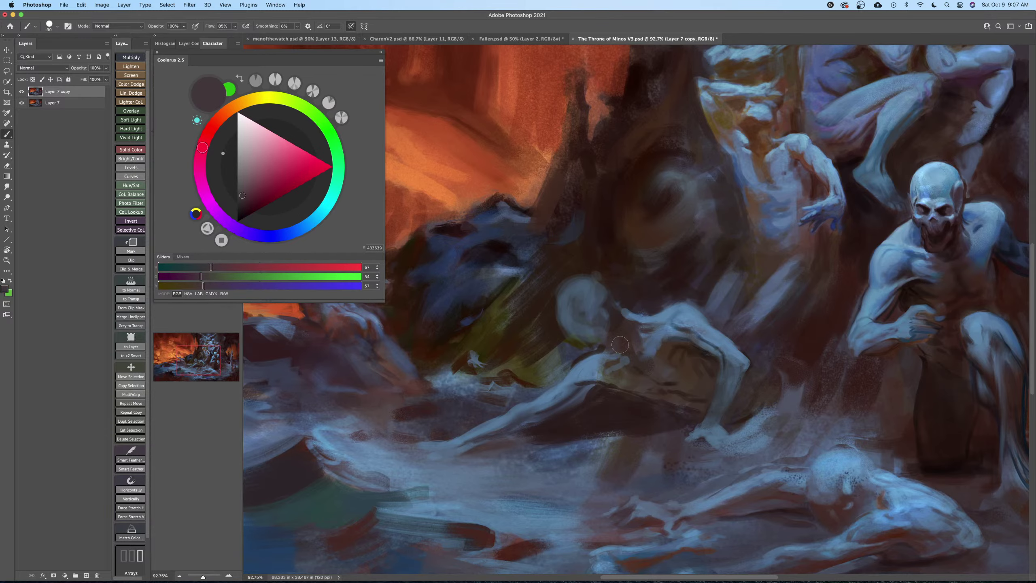
Flip the canvas horizontally and bring the reaching figure back into view.
{"action": "key", "text": "z"}
{"action": "left_click_drag", "start_coordinate": [620, 344], "coordinate": [616, 312]}
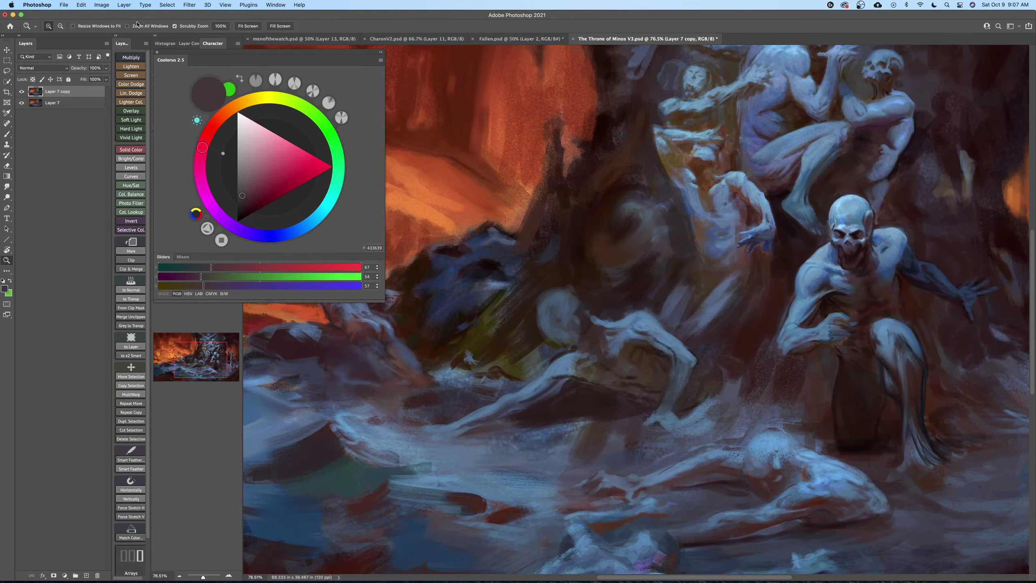
{"action": "left_click", "coordinate": [101, 4]}
{"action": "mouse_move", "coordinate": [135, 80]}
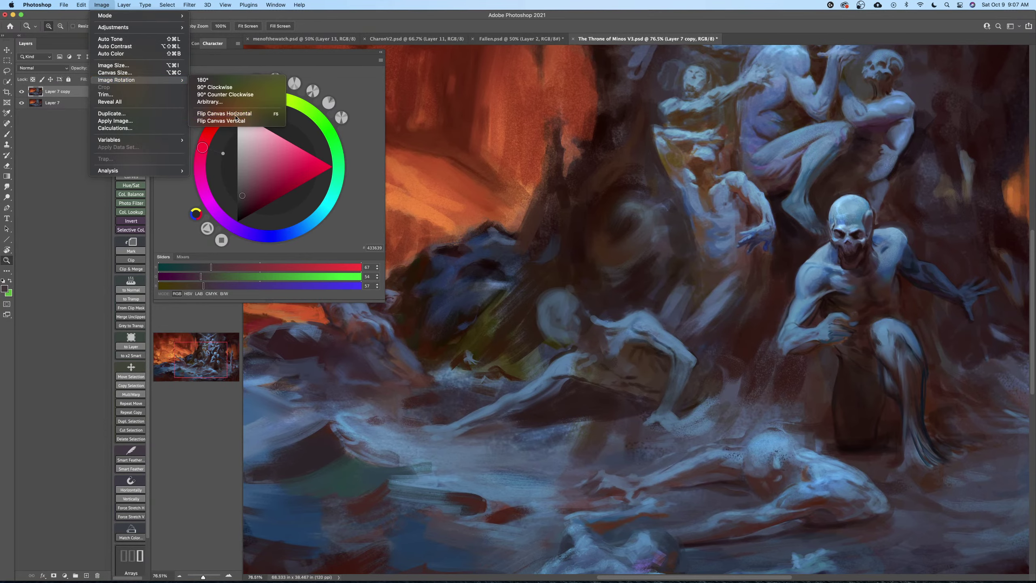
{"action": "left_click", "coordinate": [236, 115]}
{"action": "scroll", "coordinate": [730, 387], "scroll_direction": "left", "scroll_amount": 5}
{"action": "scroll", "coordinate": [730, 387], "scroll_direction": "down", "scroll_amount": 2}
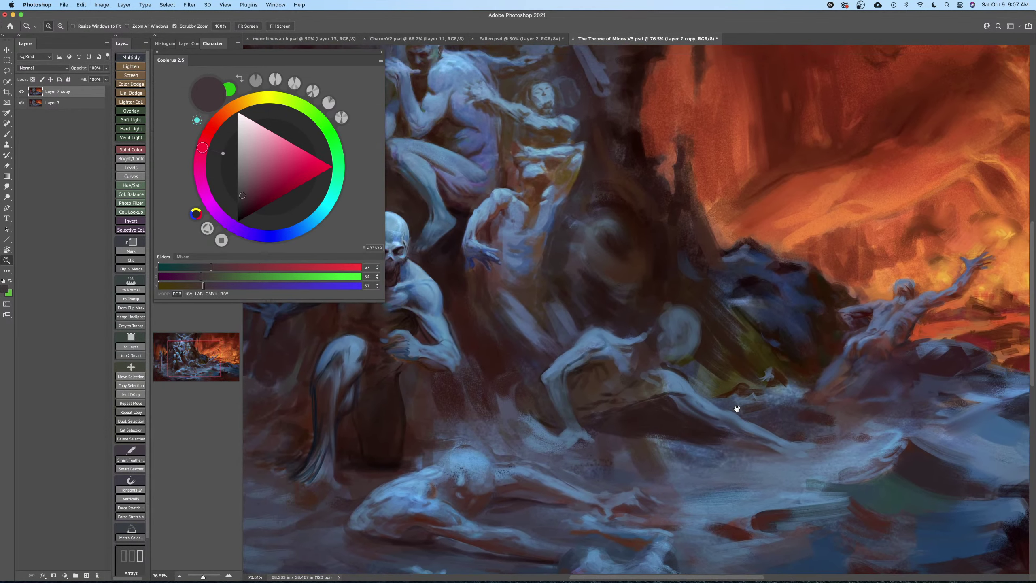
Trim the new head's outline with sampled dark brown and shade its face with a muted blue sampled beside the head.
{"action": "key", "text": "b"}
{"action": "left_click", "coordinate": [654, 333], "text": "alt"}
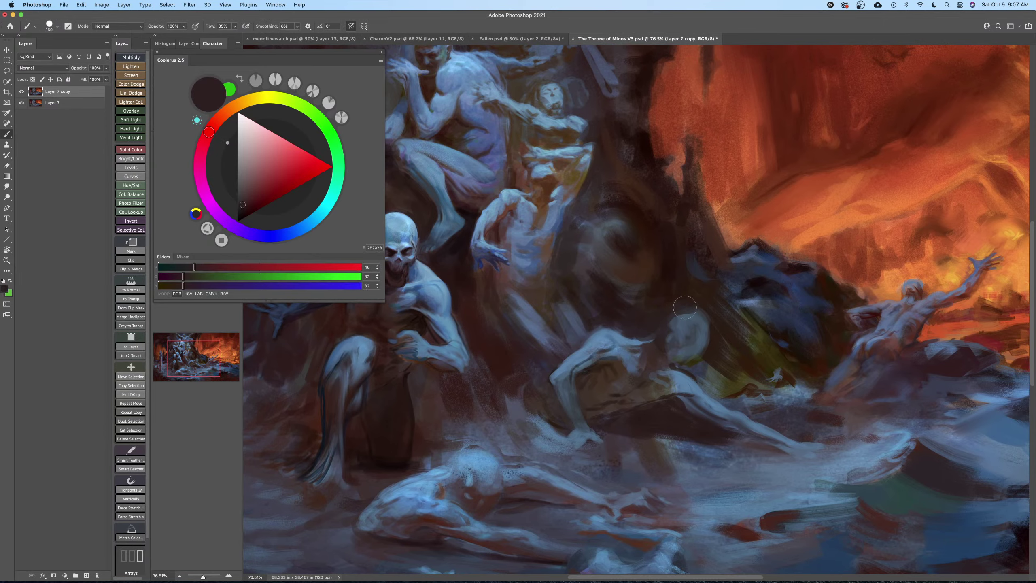
{"action": "key", "text": "bracketleft"}
{"action": "left_click", "coordinate": [699, 347], "text": "alt"}
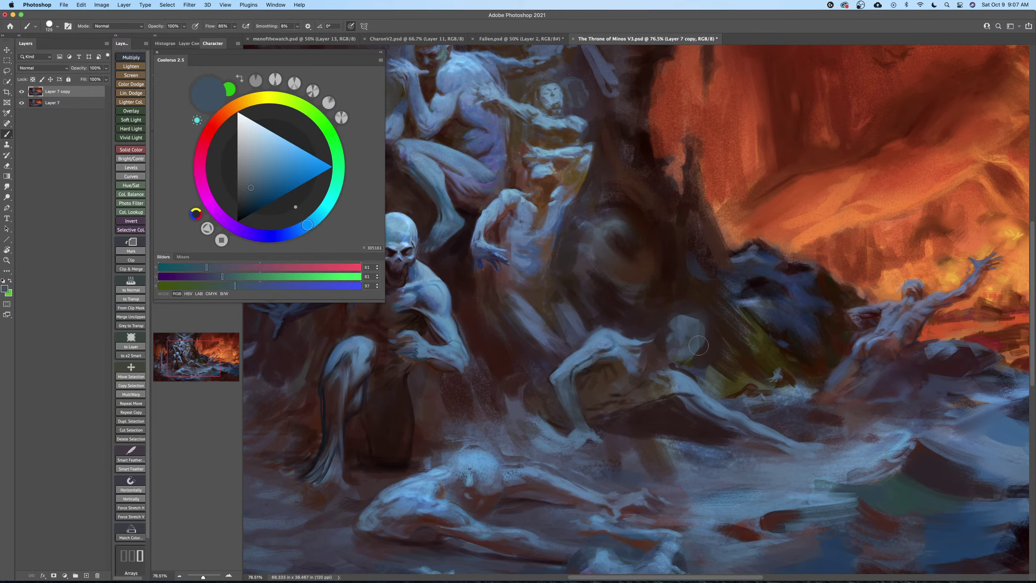
{"action": "left_click_drag", "start_coordinate": [681, 354], "coordinate": [703, 340]}
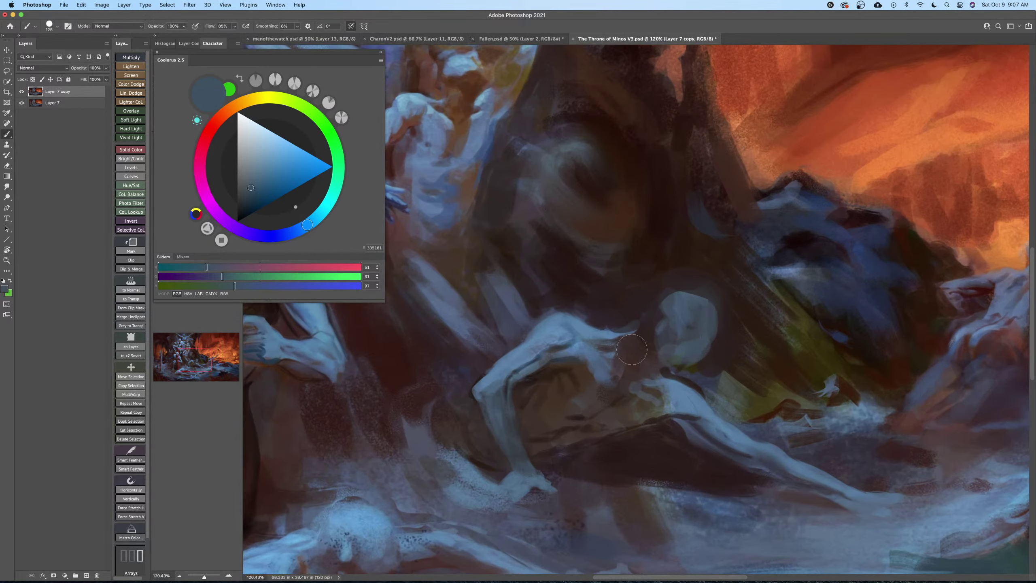
Darken the background beside the bent arm with dark reddish brown sampled next to the elbow.
{"action": "scroll", "coordinate": [631, 349], "scroll_direction": "down", "scroll_amount": 4}
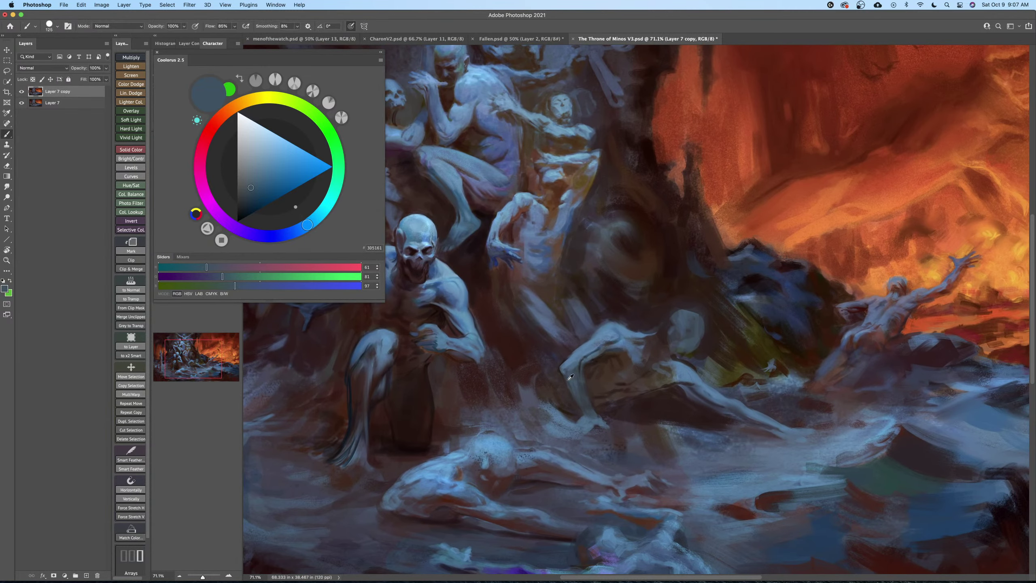
{"action": "left_click", "coordinate": [534, 371], "text": "alt"}
{"action": "key", "text": "bracketleft"}
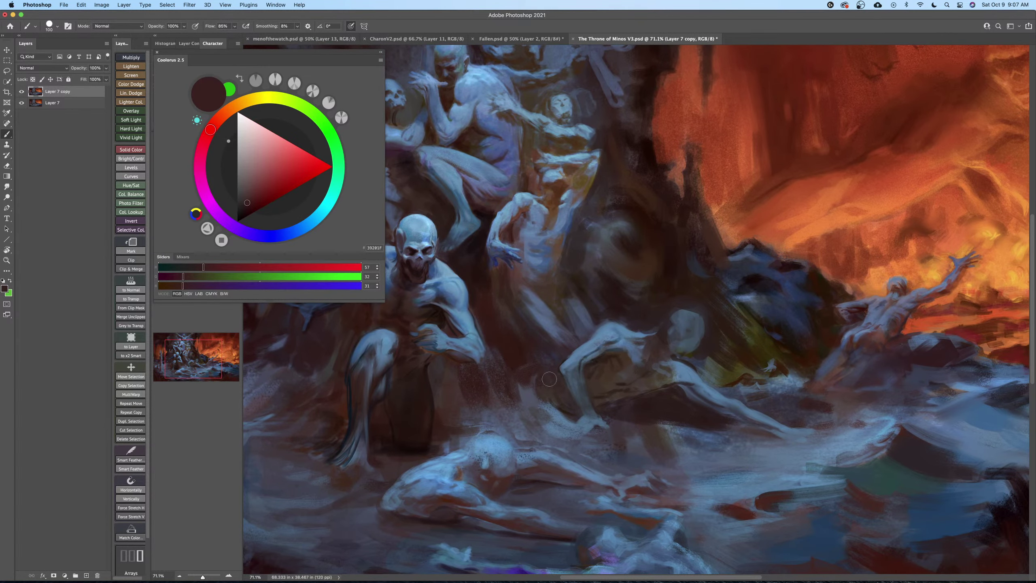
{"action": "mouse_move", "coordinate": [549, 378]}
{"action": "left_mouse_down"}
{"action": "mouse_move", "coordinate": [530, 357]}
{"action": "mouse_move", "coordinate": [555, 375]}
{"action": "mouse_move", "coordinate": [544, 388]}
{"action": "mouse_move", "coordinate": [528, 382]}
{"action": "mouse_move", "coordinate": [578, 411]}
{"action": "mouse_move", "coordinate": [549, 334]}
{"action": "mouse_move", "coordinate": [578, 391]}
{"action": "left_mouse_up"}
{"action": "key", "text": "bracketright"}
{"action": "key", "text": "bracketright"}
{"action": "key", "text": "bracketleft"}
{"action": "key", "text": "bracketleft"}
Deepen the shadows between the crouching skeleton and the bent arm with near-black, varying the brush size.
{"action": "left_click", "coordinate": [240, 214]}
{"action": "key", "text": "bracketleft"}
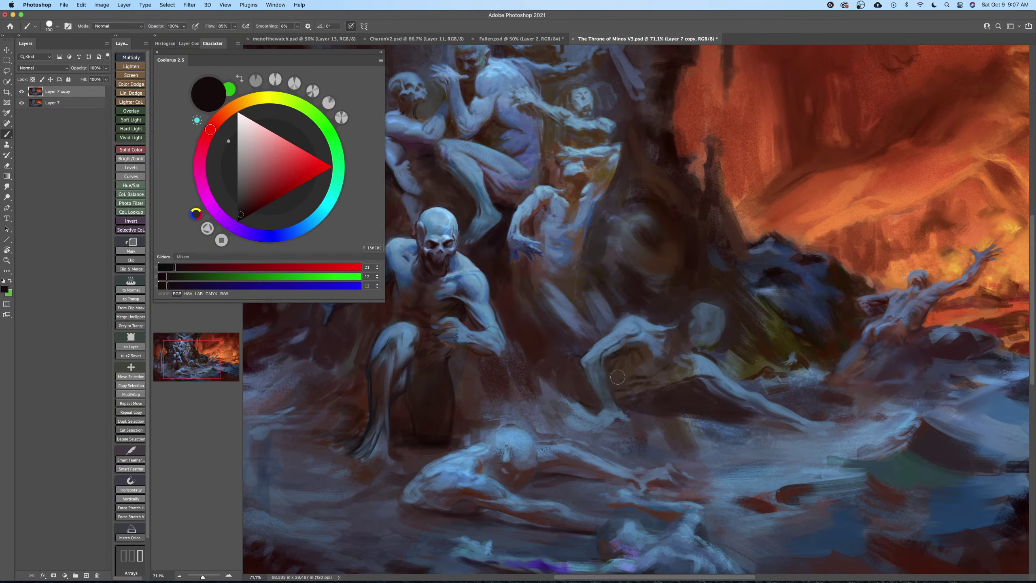
{"action": "key", "text": "bracketright"}
{"action": "key", "text": "bracketright"}
{"action": "key", "text": "bracketright"}
{"action": "key", "text": "bracketright"}
{"action": "key", "text": "bracketright"}
{"action": "key", "text": "bracketright"}
{"action": "key", "text": "bracketright"}
{"action": "key", "text": "bracketright"}
{"action": "mouse_move", "coordinate": [536, 350]}
{"action": "left_mouse_down"}
{"action": "mouse_move", "coordinate": [547, 372]}
{"action": "mouse_move", "coordinate": [578, 390]}
{"action": "mouse_move", "coordinate": [552, 356]}
{"action": "mouse_move", "coordinate": [569, 378]}
{"action": "left_mouse_up"}
{"action": "key", "text": "bracketleft"}
{"action": "key", "text": "bracketleft"}
{"action": "key", "text": "bracketleft"}
{"action": "key", "text": "bracketleft"}
{"action": "key", "text": "bracketleft"}
{"action": "key", "text": "bracketleft"}
{"action": "key", "text": "bracketleft"}
{"action": "key", "text": "bracketleft"}
{"action": "key", "text": "bracketleft"}
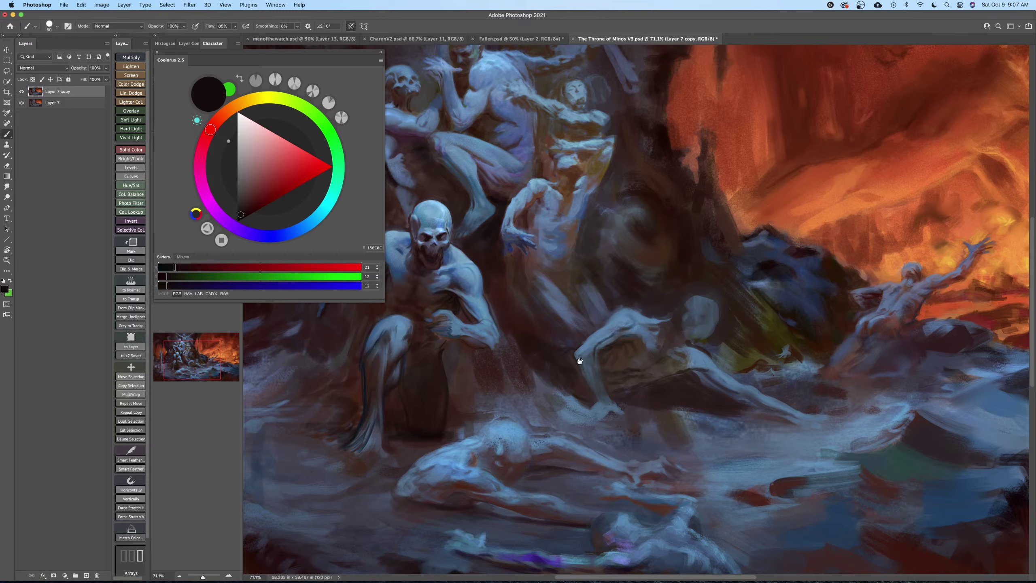
{"action": "left_click_drag", "start_coordinate": [579, 360], "coordinate": [557, 354]}
{"action": "left_click_drag", "start_coordinate": [619, 345], "coordinate": [624, 340]}
{"action": "key", "text": "bracketleft"}
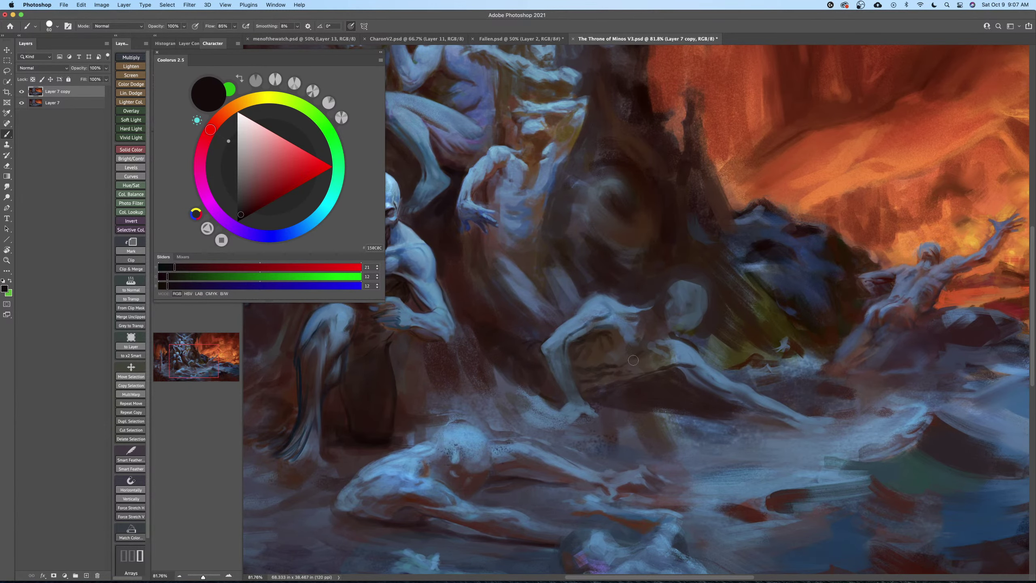
Work warm brown and dark brown sampled from the rock column into the area above the reaching figure with a large brush.
{"action": "key", "text": "z"}
{"action": "left_click_drag", "start_coordinate": [628, 366], "coordinate": [604, 372]}
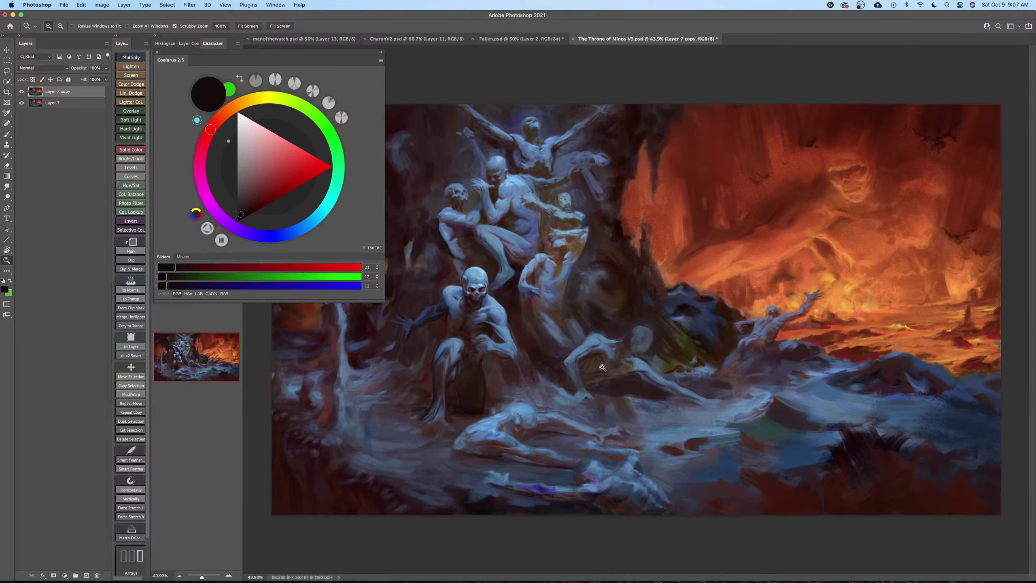
{"action": "key", "text": "b"}
{"action": "left_click", "coordinate": [560, 255], "text": "alt"}
{"action": "key", "text": "bracketright"}
{"action": "key", "text": "bracketright"}
{"action": "key", "text": "bracketright"}
{"action": "key", "text": "bracketright"}
{"action": "key", "text": "bracketright"}
{"action": "key", "text": "bracketright"}
{"action": "key", "text": "bracketright"}
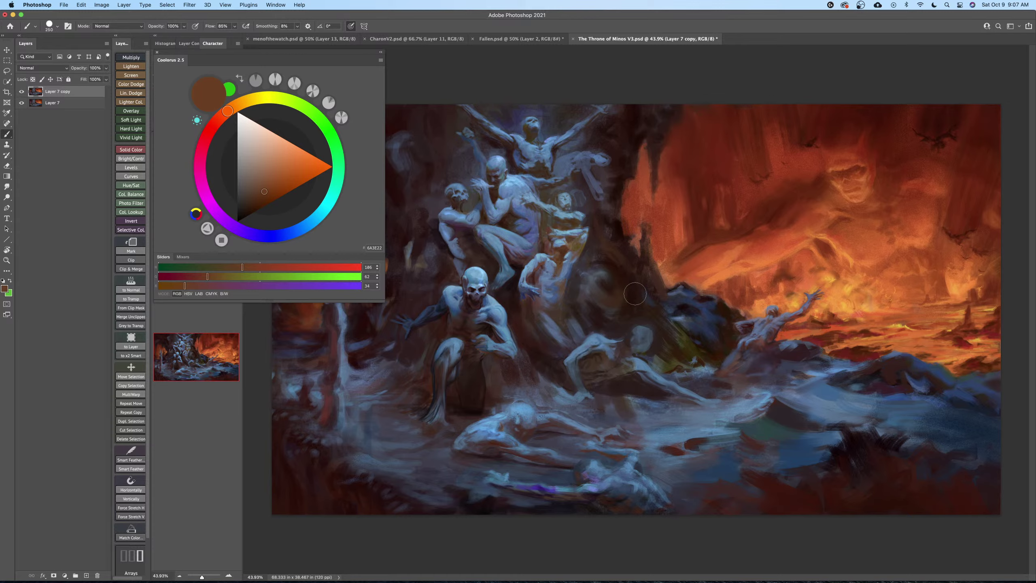
{"action": "key", "text": "bracketright"}
{"action": "left_click", "coordinate": [620, 288], "text": "alt"}
{"action": "key", "text": "bracketleft"}
{"action": "mouse_move", "coordinate": [618, 285]}
{"action": "left_mouse_down"}
{"action": "mouse_move", "coordinate": [612, 305]}
{"action": "mouse_move", "coordinate": [596, 304]}
{"action": "left_mouse_up"}
{"action": "key", "text": "bracketleft"}
{"action": "key", "text": "bracketleft"}
{"action": "key", "text": "bracketleft"}
{"action": "key", "text": "bracketleft"}
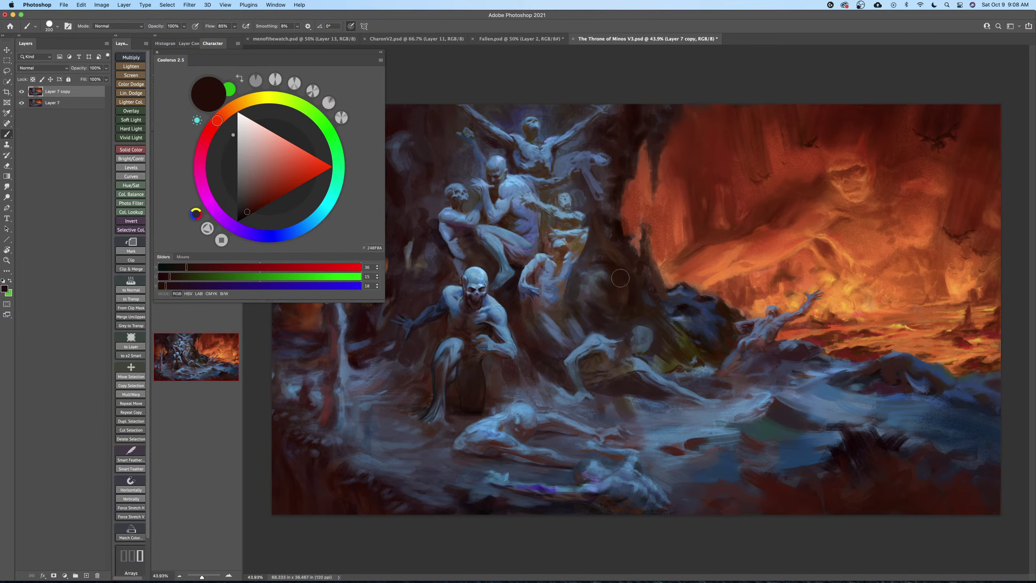
Soften the crouching skeleton's shin and foot with the Mixer Brush.
{"action": "key", "text": "z"}
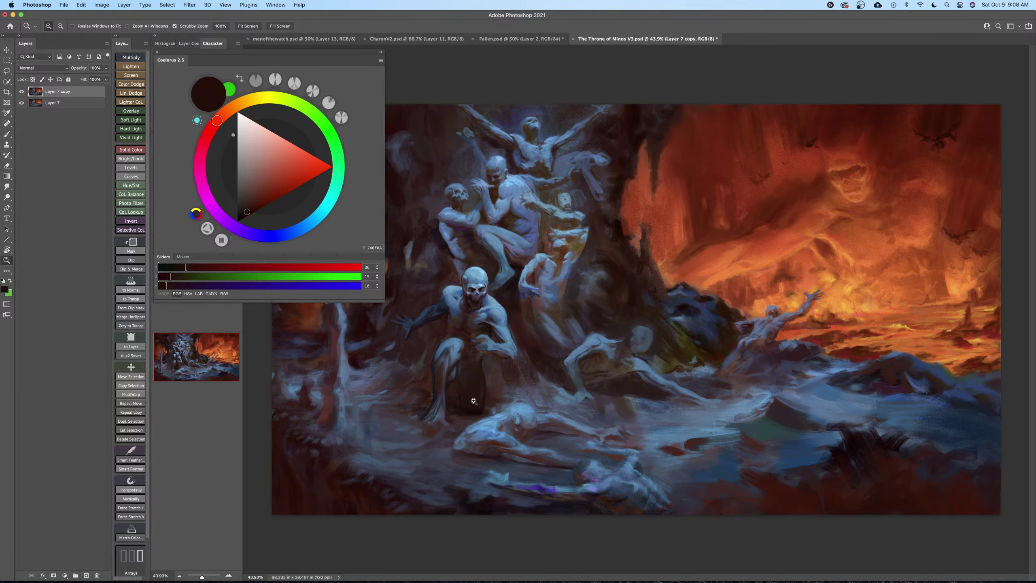
{"action": "left_click", "coordinate": [474, 400]}
{"action": "left_click_drag", "start_coordinate": [463, 395], "coordinate": [589, 356]}
{"action": "key", "text": "b"}
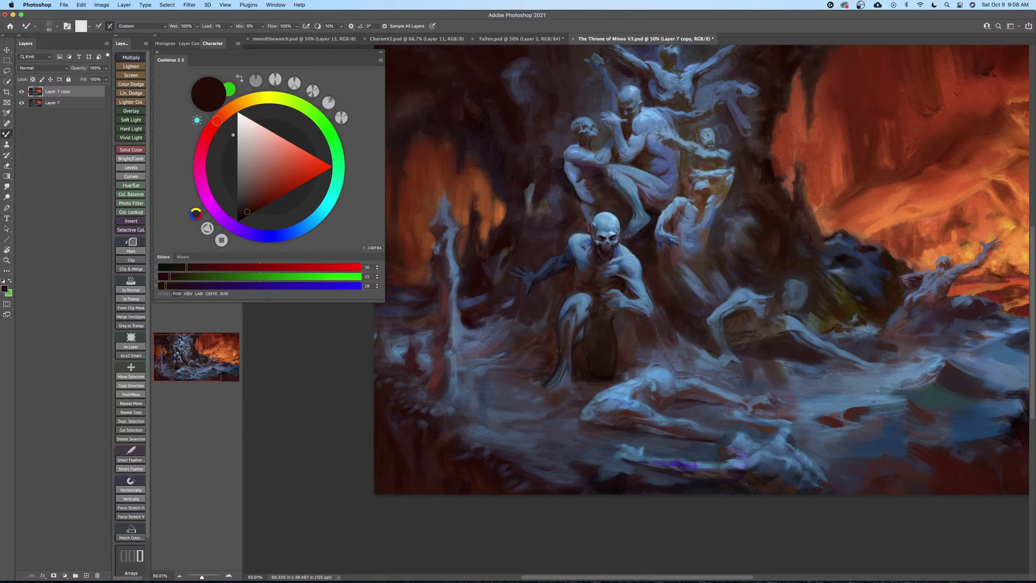
{"action": "left_click_drag", "start_coordinate": [570, 348], "coordinate": [559, 350]}
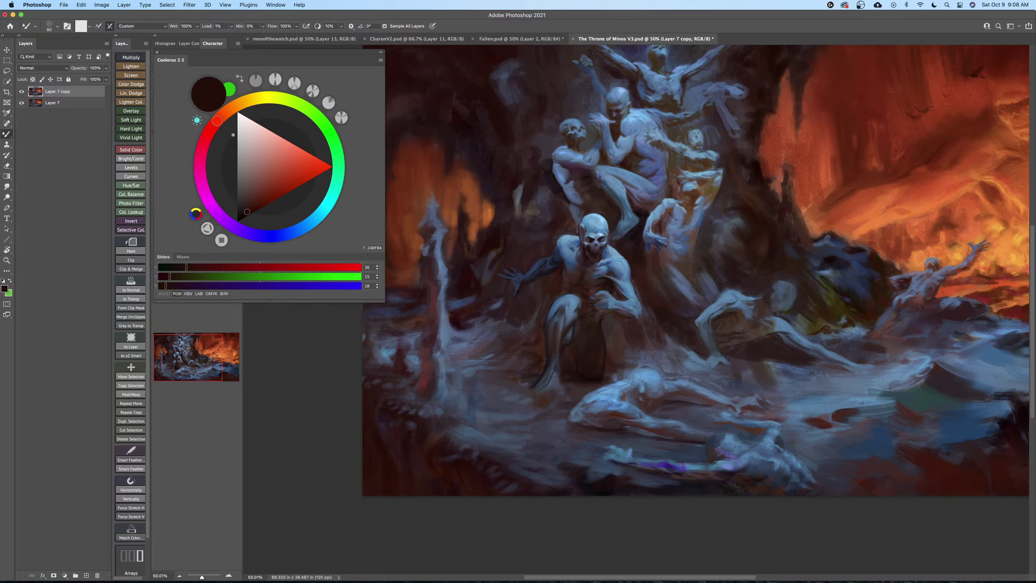
{"action": "left_click_drag", "start_coordinate": [550, 380], "coordinate": [520, 426]}
Refine the edge of the crouching skeleton's bent arm with blues sampled from it, using a smaller regular brush.
{"action": "key", "text": "z"}
{"action": "left_click_drag", "start_coordinate": [553, 323], "coordinate": [575, 333]}
{"action": "key", "text": "b"}
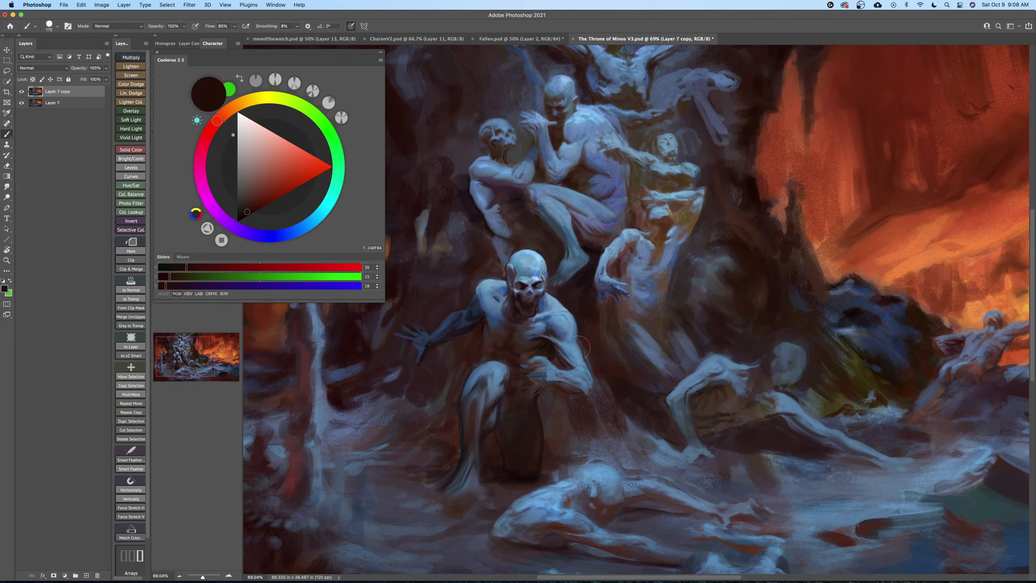
{"action": "left_click", "coordinate": [580, 349], "text": "alt"}
{"action": "key", "text": "bracketleft"}
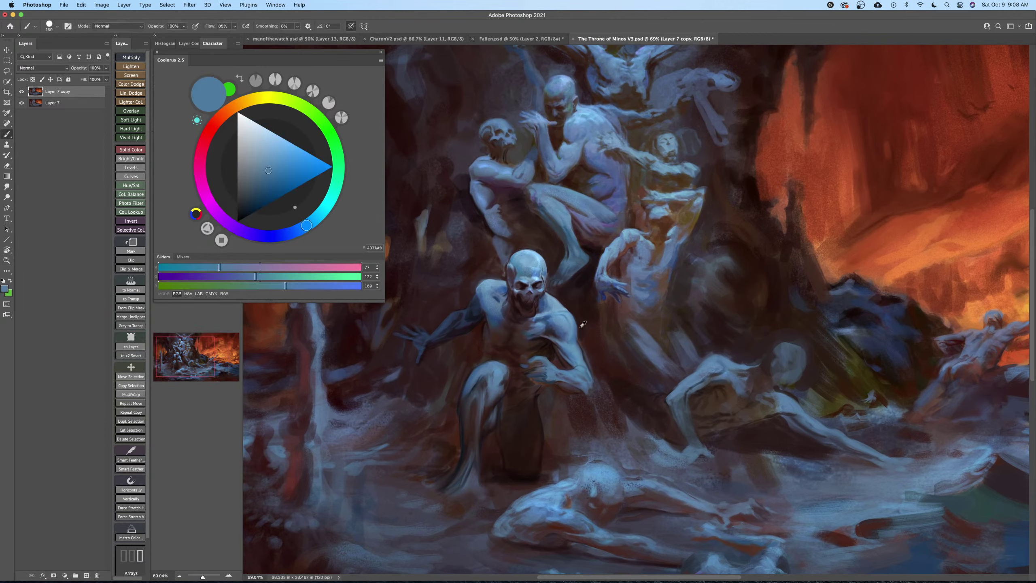
{"action": "left_click", "coordinate": [575, 348], "text": "alt"}
{"action": "key", "text": "bracketleft"}
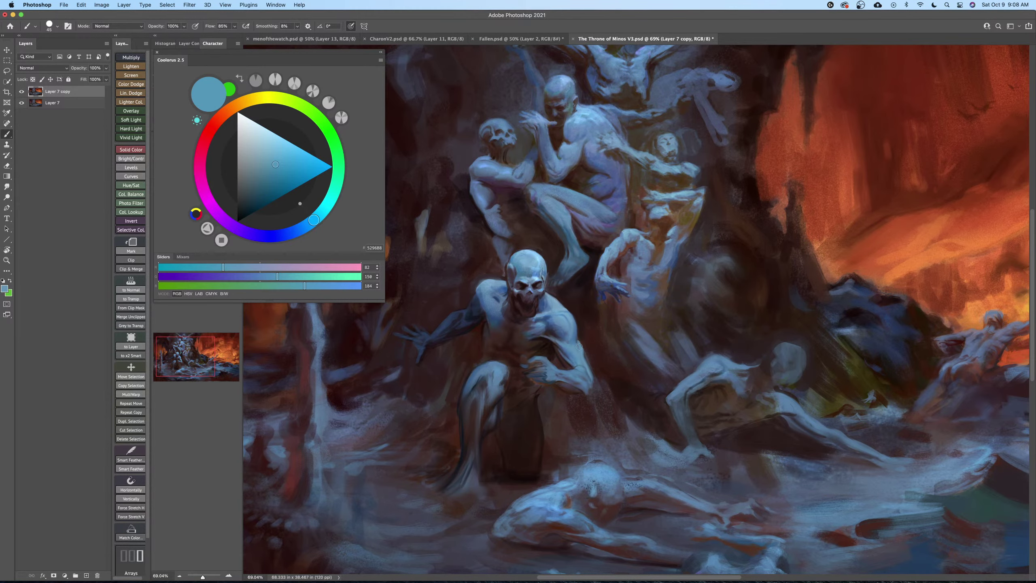
Darken the reaching figure's face with a deep reddish brown based on the shadow sampled beside its neck.
{"action": "key", "text": "z"}
{"action": "mouse_move", "coordinate": [573, 366]}
{"action": "left_mouse_down"}
{"action": "mouse_move", "coordinate": [571, 397]}
{"action": "mouse_move", "coordinate": [512, 350]}
{"action": "left_mouse_up"}
{"action": "key", "text": "b"}
{"action": "left_click", "coordinate": [675, 369], "text": "alt"}
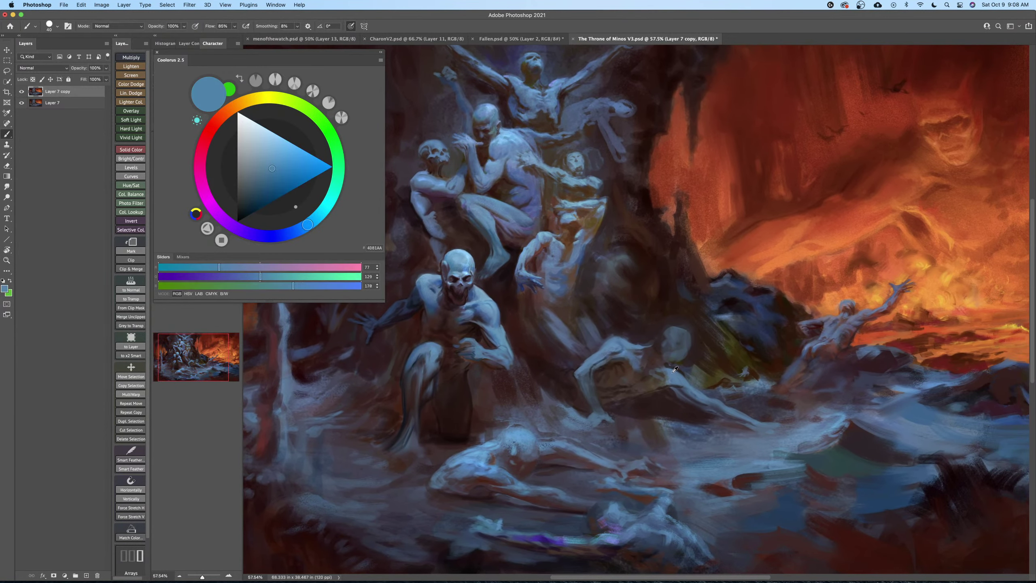
{"action": "left_click", "coordinate": [661, 365], "text": "alt"}
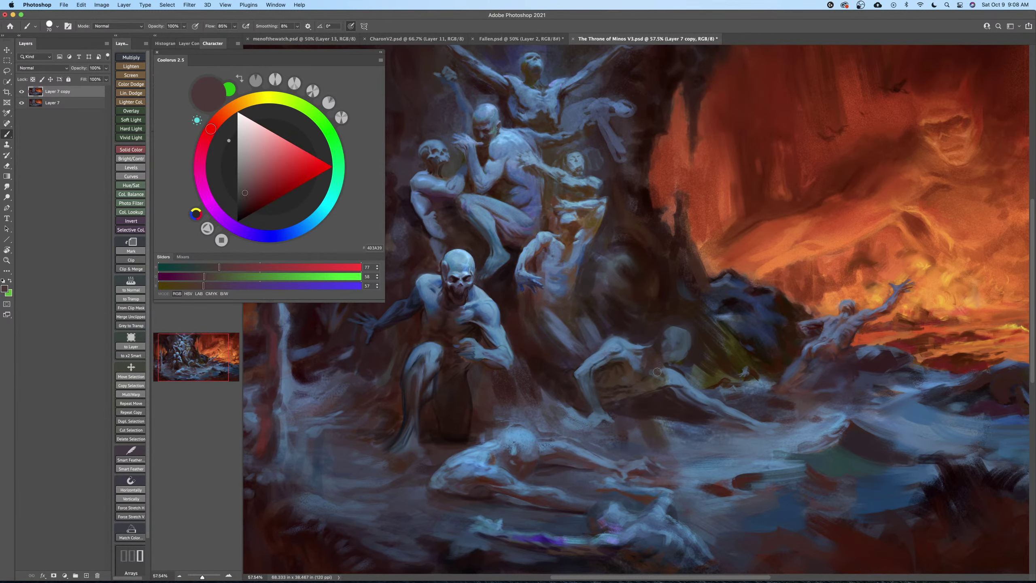
{"action": "left_click", "coordinate": [244, 207]}
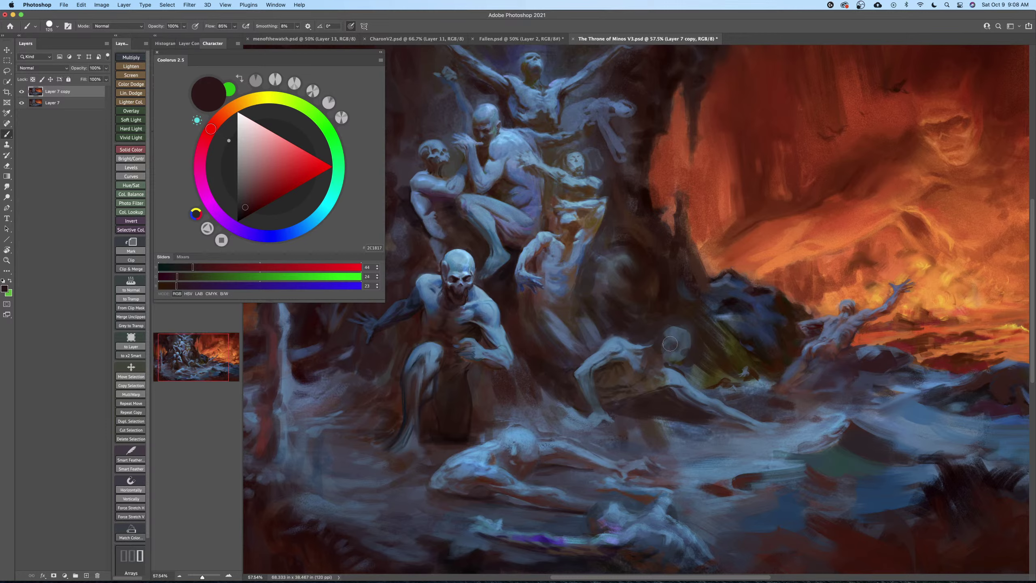
{"action": "mouse_move", "coordinate": [670, 339]}
{"action": "left_mouse_down"}
{"action": "mouse_move", "coordinate": [681, 328]}
{"action": "mouse_move", "coordinate": [694, 346]}
{"action": "left_mouse_up"}
Reshape the reaching figure's face and head outline with muted blue sampled from the jaw and dark brown sampled beneath it.
{"action": "left_click", "coordinate": [675, 353], "text": "alt"}
{"action": "key", "text": "bracketleft"}
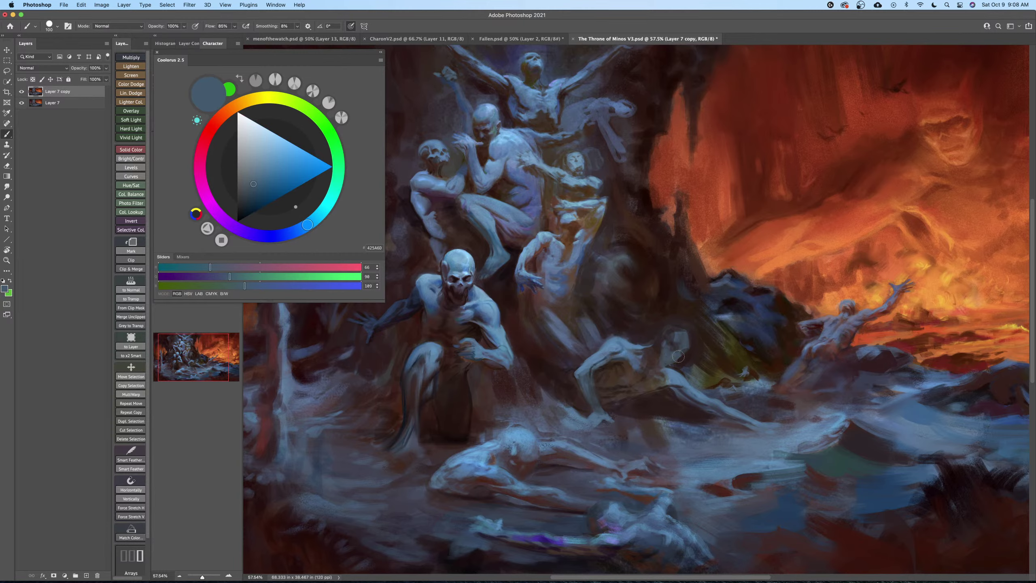
{"action": "left_click", "coordinate": [677, 357], "text": "alt"}
{"action": "left_click", "coordinate": [676, 363], "text": "alt"}
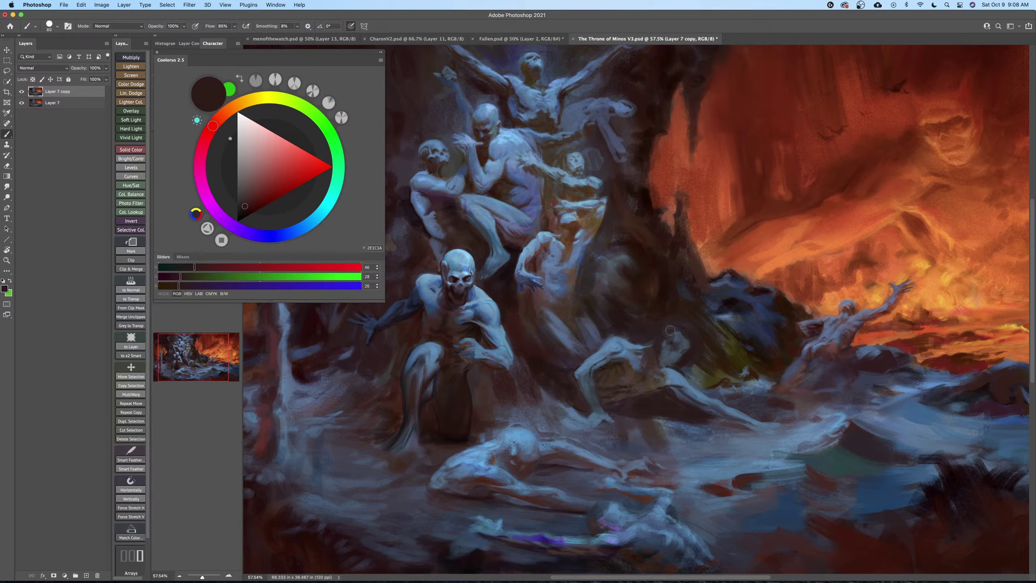
{"action": "left_click_drag", "start_coordinate": [692, 345], "coordinate": [658, 349]}
Paint light blue planes on the reaching figure's skull with a textured Current Vibes brush, varying the brush size.
{"action": "left_click", "coordinate": [646, 362], "text": "alt"}
{"action": "left_click_drag", "start_coordinate": [671, 315], "coordinate": [666, 329]}
{"action": "right_click", "coordinate": [666, 350]}
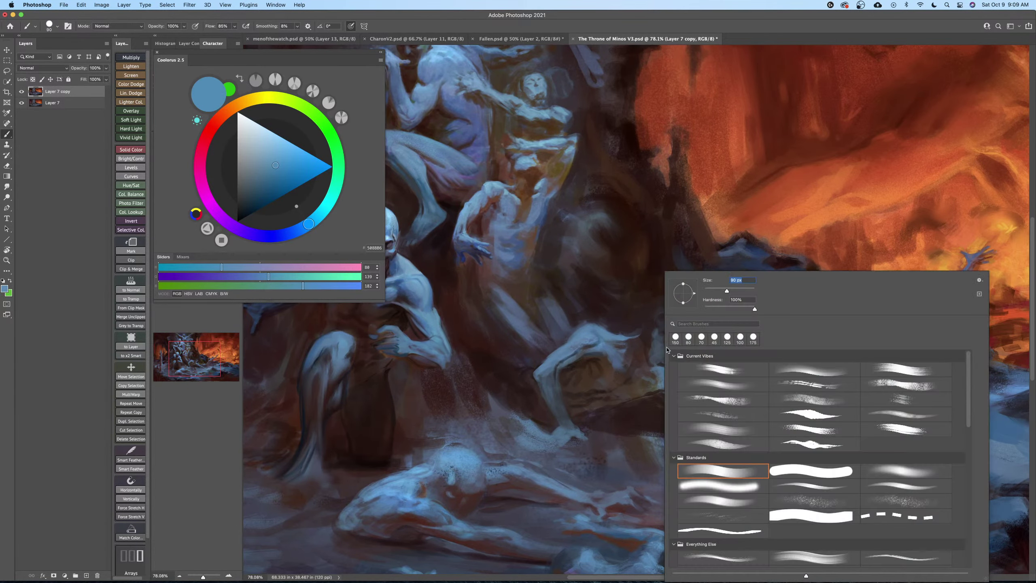
{"action": "double_click", "coordinate": [833, 438]}
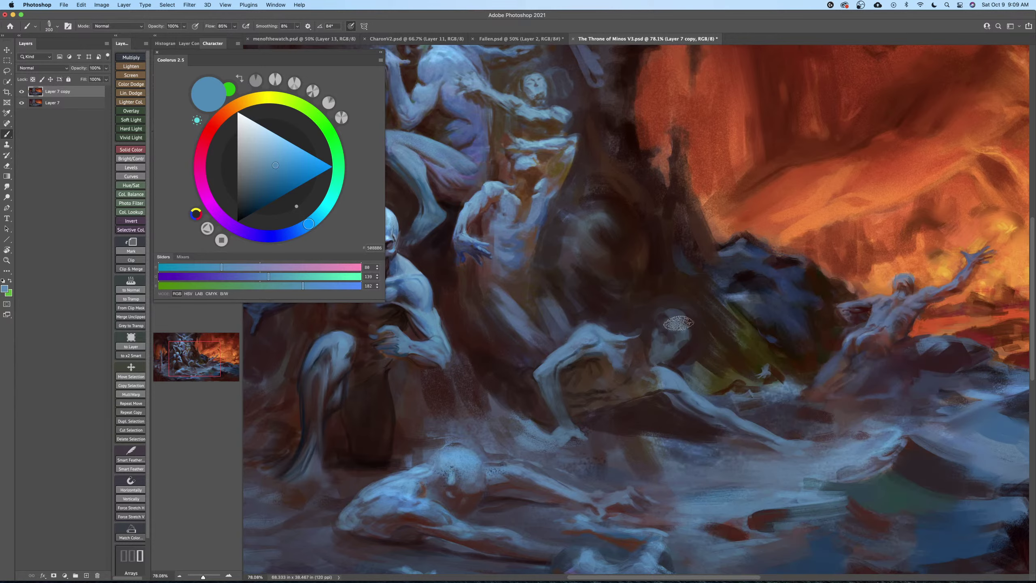
{"action": "mouse_move", "coordinate": [663, 315]}
{"action": "left_mouse_down"}
{"action": "mouse_move", "coordinate": [682, 334]}
{"action": "mouse_move", "coordinate": [690, 326]}
{"action": "mouse_move", "coordinate": [680, 313]}
{"action": "mouse_move", "coordinate": [683, 347]}
{"action": "mouse_move", "coordinate": [675, 316]}
{"action": "mouse_move", "coordinate": [659, 316]}
{"action": "mouse_move", "coordinate": [638, 336]}
{"action": "left_mouse_up"}
{"action": "key", "text": "]"}
{"action": "key", "text": "]"}
{"action": "key", "text": "["}
{"action": "key", "text": "["}
{"action": "key", "text": "["}
{"action": "key", "text": "bracketleft"}
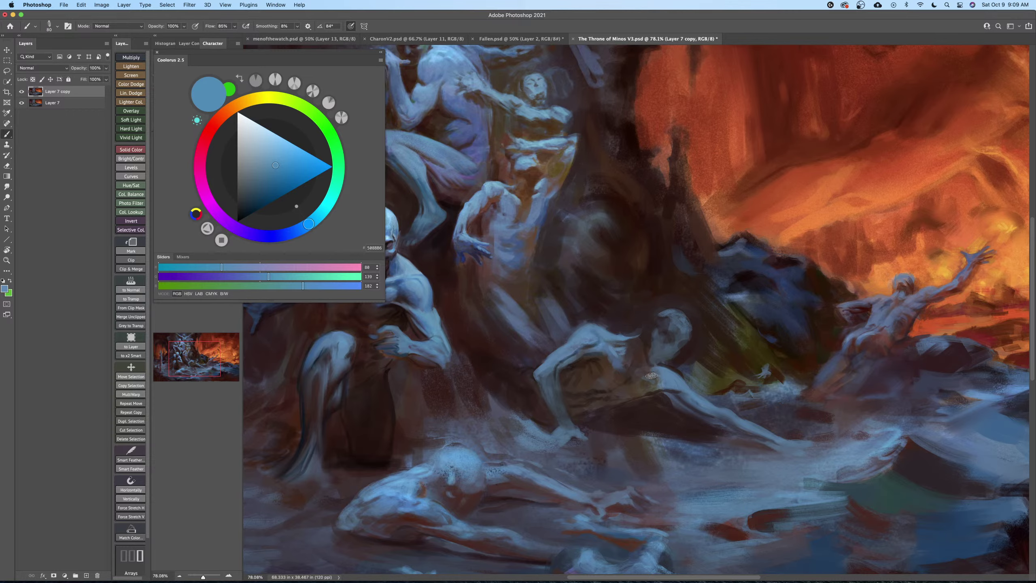
Highlight the reaching figure's far shoulder with light blue and shade its neck with sampled dark blue-grey.
{"action": "left_click_drag", "start_coordinate": [682, 383], "coordinate": [665, 373]}
{"action": "left_click", "coordinate": [665, 359], "text": "alt"}
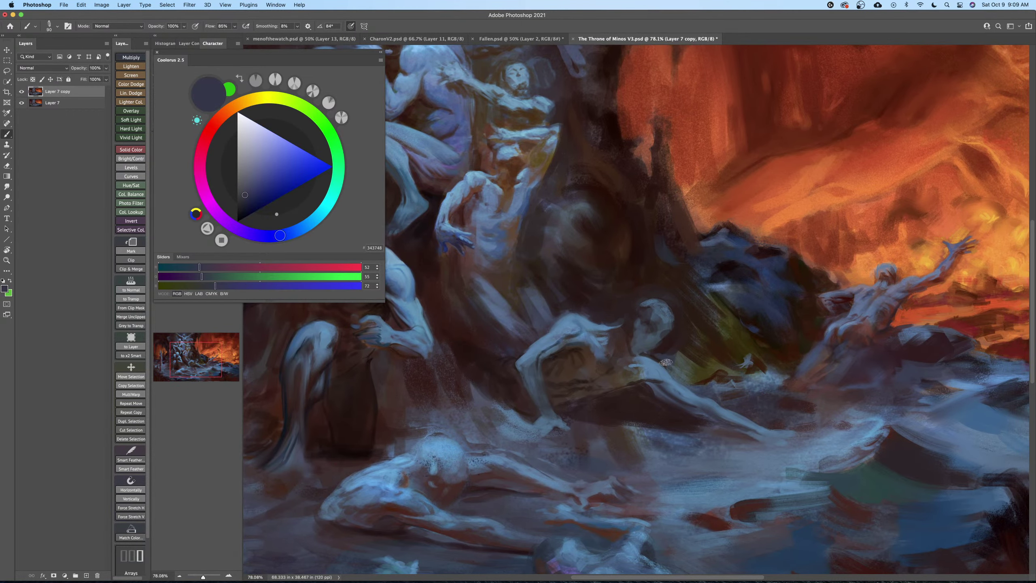
{"action": "key", "text": "bracketright"}
{"action": "key", "text": "bracketleft"}
{"action": "key", "text": "bracketleft"}
Deepen the shadow beneath the reaching figure's torso and outstretched arm with near-black and an enlarged textured brush.
{"action": "left_click", "coordinate": [598, 386], "text": "alt"}
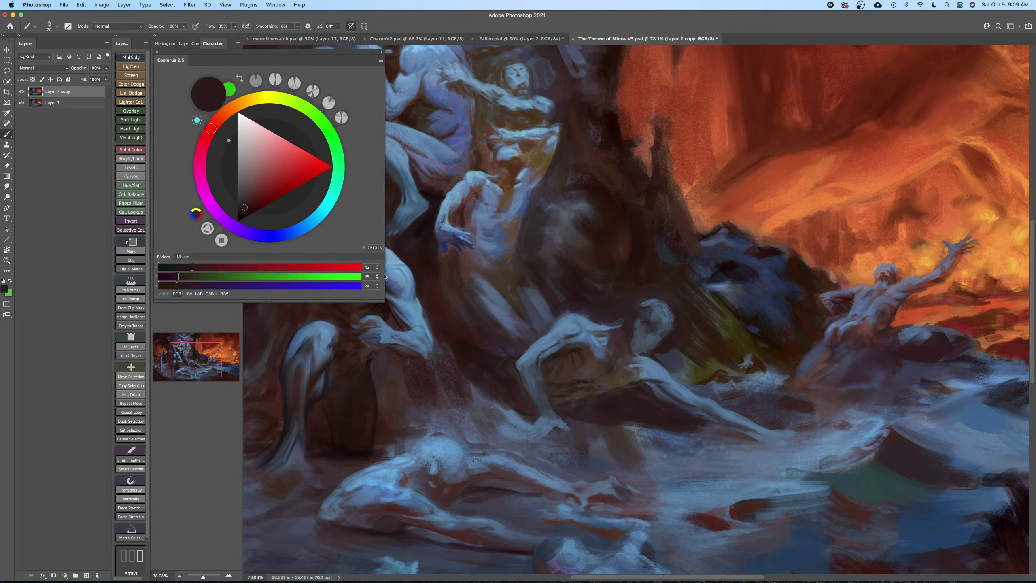
{"action": "left_click", "coordinate": [242, 215]}
{"action": "left_click_drag", "start_coordinate": [666, 395], "coordinate": [735, 359]}
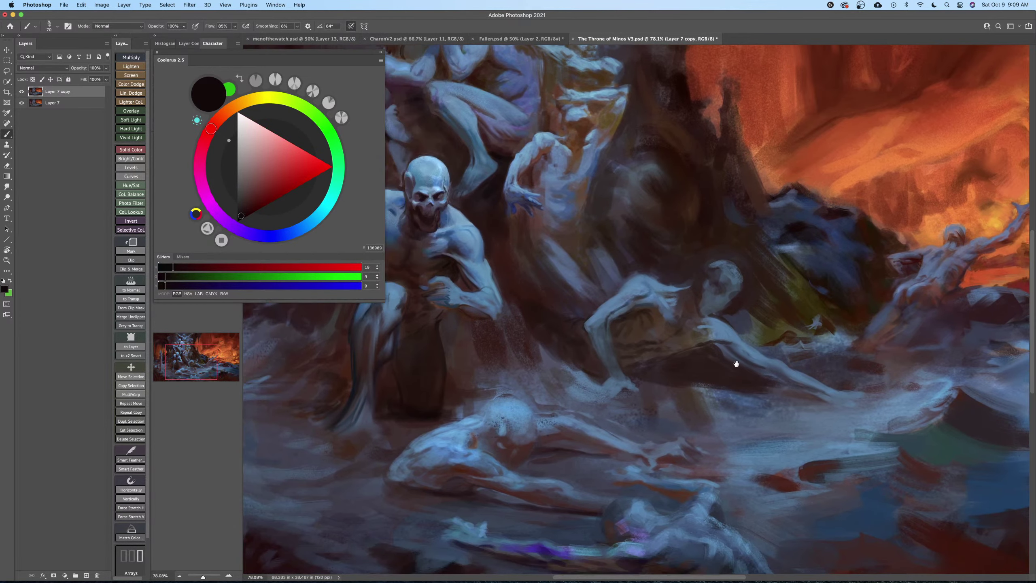
{"action": "key", "text": "bracketright"}
{"action": "key", "text": "bracketright"}
{"action": "key", "text": "bracketright"}
{"action": "key", "text": "bracketright"}
{"action": "key", "text": "bracketright"}
{"action": "key", "text": "bracketright"}
{"action": "key", "text": "bracketright"}
{"action": "key", "text": "bracketright"}
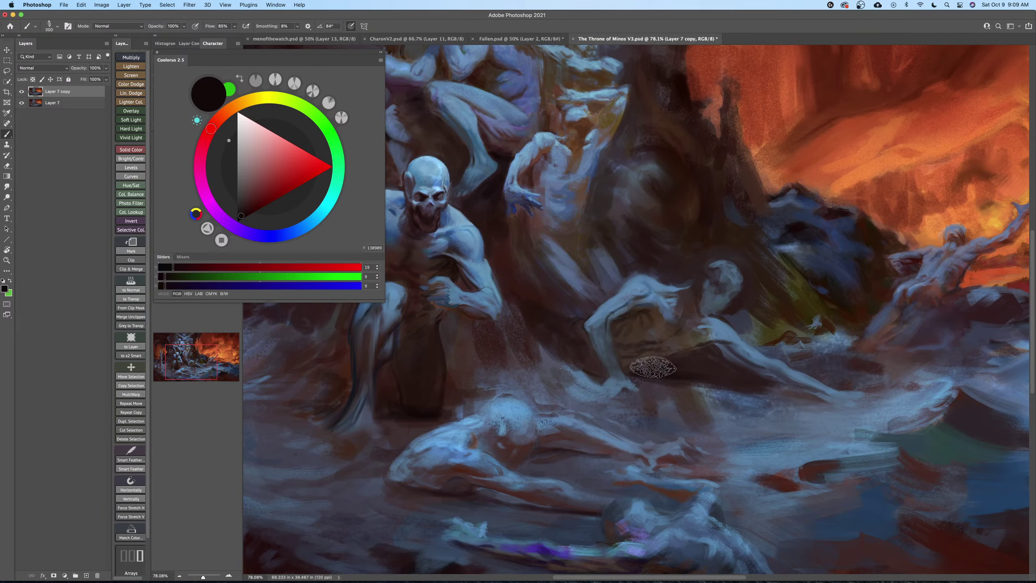
{"action": "left_click_drag", "start_coordinate": [795, 391], "coordinate": [671, 385]}
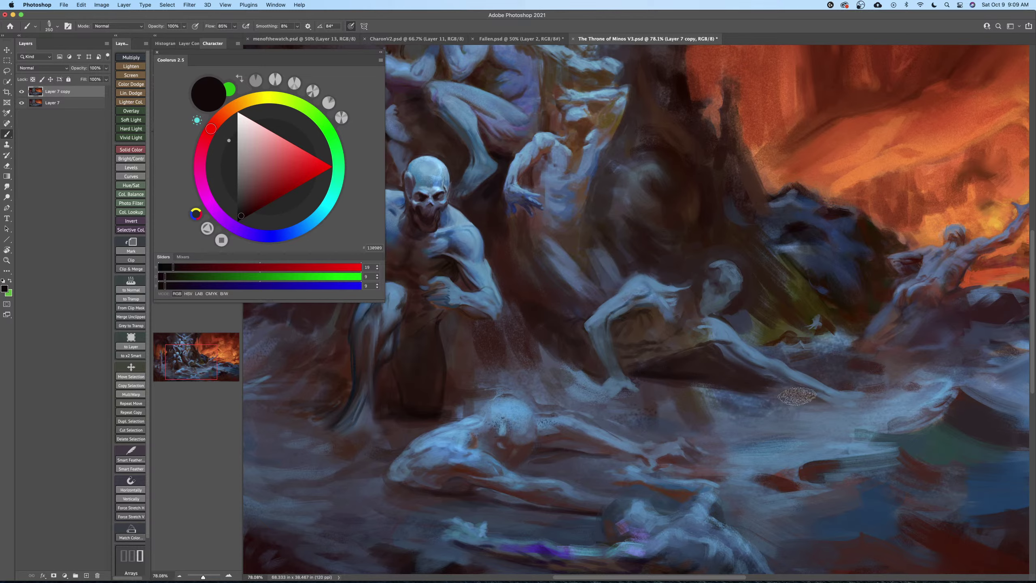
{"action": "left_click_drag", "start_coordinate": [797, 392], "coordinate": [676, 386]}
Check the whole composition and save the painting.
{"action": "key", "text": "z"}
{"action": "left_click_drag", "start_coordinate": [762, 395], "coordinate": [737, 408]}
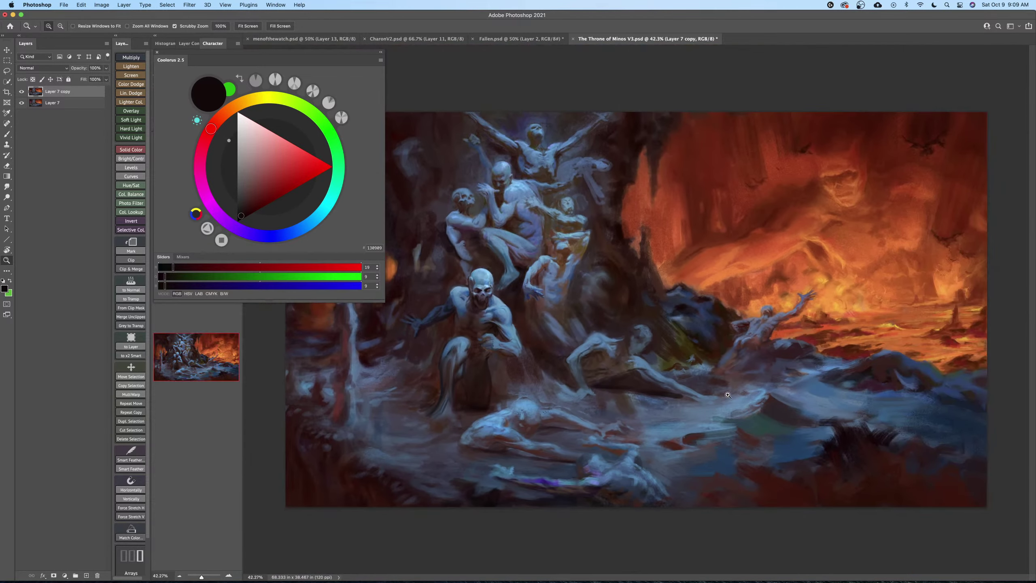
{"action": "key", "text": "super+s"}
Refine the reaching figure's bent elbow and forearm with blue sampled from the elbow and a much smaller brush.
{"action": "mouse_move", "coordinate": [614, 387]}
{"action": "left_mouse_down"}
{"action": "mouse_move", "coordinate": [644, 388]}
{"action": "mouse_move", "coordinate": [633, 386]}
{"action": "left_mouse_up"}
{"action": "key", "text": "b"}
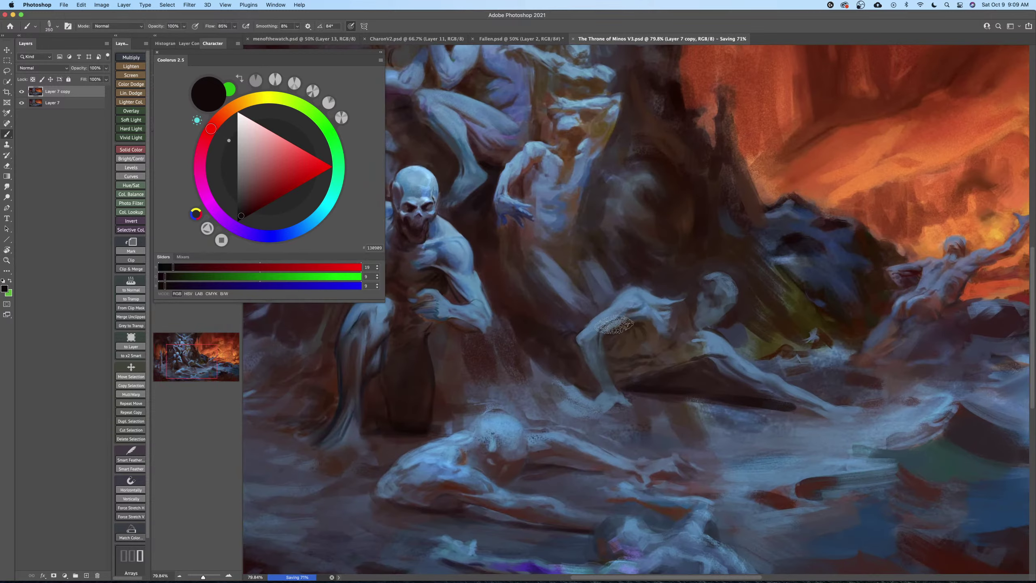
{"action": "left_click", "coordinate": [589, 328], "text": "alt"}
{"action": "left_click", "coordinate": [585, 330], "text": "alt"}
{"action": "key", "text": "bracketleft"}
{"action": "key", "text": "bracketleft"}
{"action": "key", "text": "bracketleft"}
{"action": "key", "text": "bracketleft"}
{"action": "key", "text": "bracketleft"}
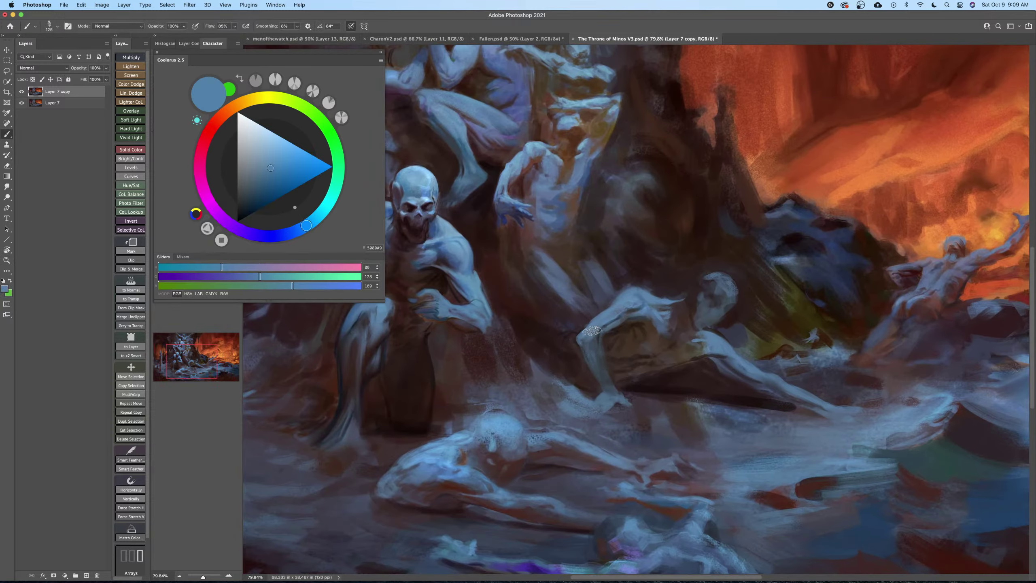
{"action": "key", "text": "bracketleft"}
{"action": "key", "text": "bracketleft"}
{"action": "key", "text": "bracketleft"}
{"action": "key", "text": "bracketleft"}
{"action": "left_click_drag", "start_coordinate": [580, 350], "coordinate": [604, 391]}
Shade the bent forearm down to the wrist with dark blue-grey and model the upper arm with sampled mid blue.
{"action": "left_click", "coordinate": [595, 365], "text": "alt"}
{"action": "key", "text": "bracketright"}
{"action": "key", "text": "bracketright"}
{"action": "key", "text": "bracketright"}
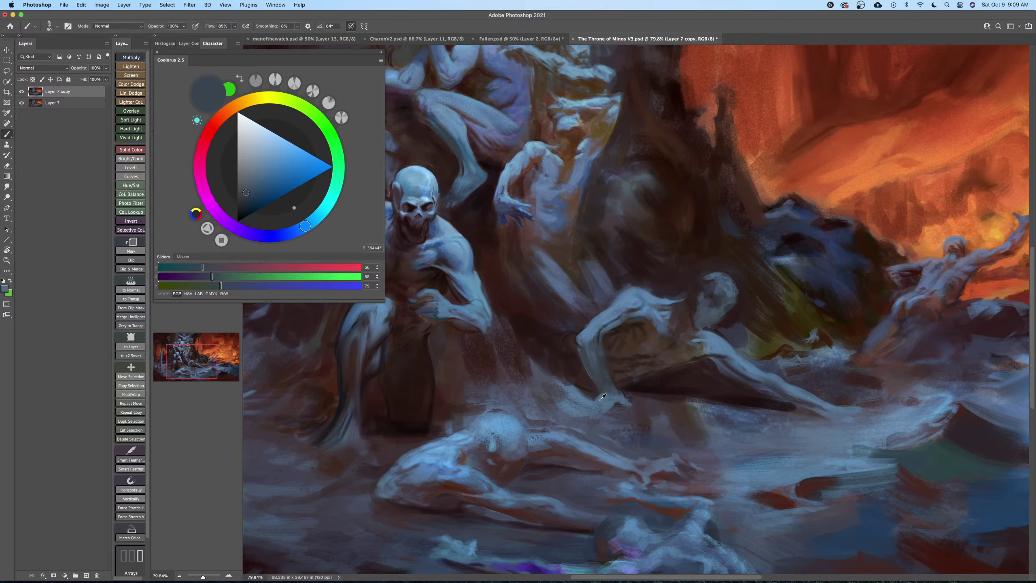
{"action": "left_click_drag", "start_coordinate": [596, 409], "coordinate": [605, 401]}
{"action": "left_click", "coordinate": [610, 311], "text": "alt"}
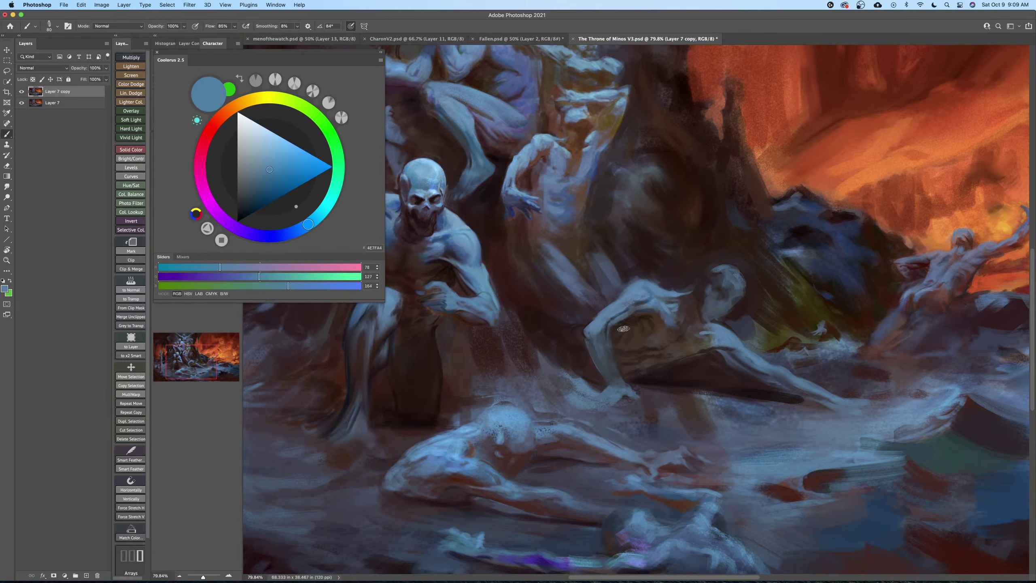
Define the planted hand's fingers with dark brown sampled beneath the torso and tones sampled around the wrist.
{"action": "left_click", "coordinate": [672, 377], "text": "alt"}
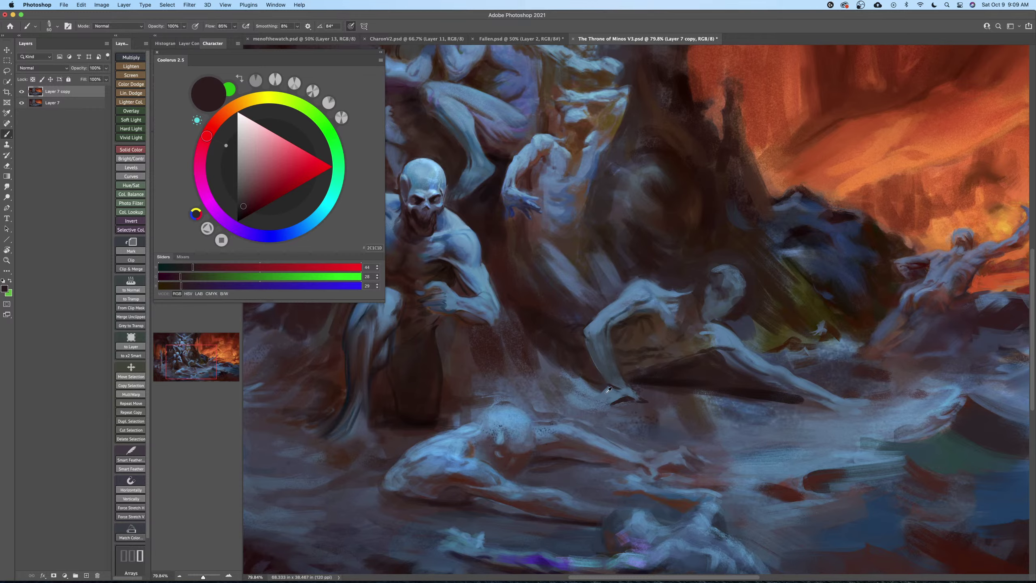
{"action": "left_click", "coordinate": [599, 391], "text": "alt"}
{"action": "key", "text": "bracketright"}
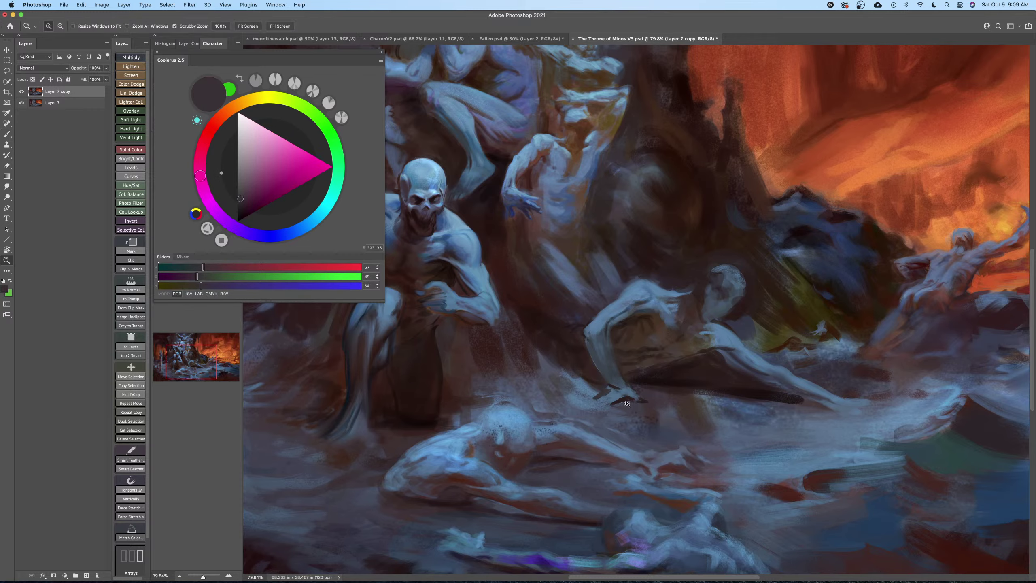
{"action": "scroll", "coordinate": [607, 391], "scroll_direction": "down", "scroll_amount": 2}
{"action": "left_click", "coordinate": [619, 384], "text": "alt"}
{"action": "left_click", "coordinate": [598, 387], "text": "alt"}
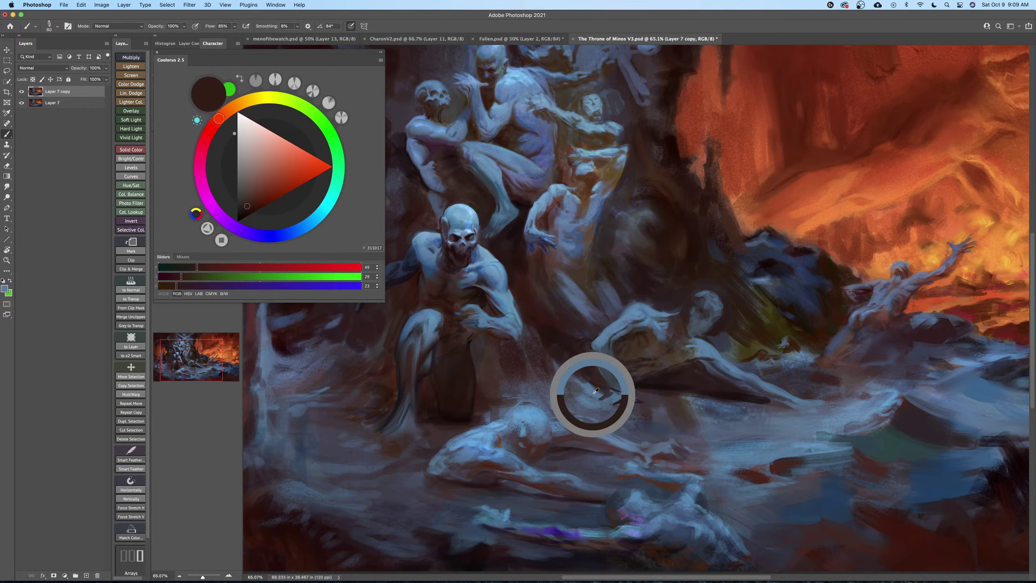
{"action": "key", "text": "bracketright"}
Rework the planted hand with dark blue-grey and upper-arm blue, and pick up torso brown with a larger brush.
{"action": "left_click", "coordinate": [613, 373], "text": "alt"}
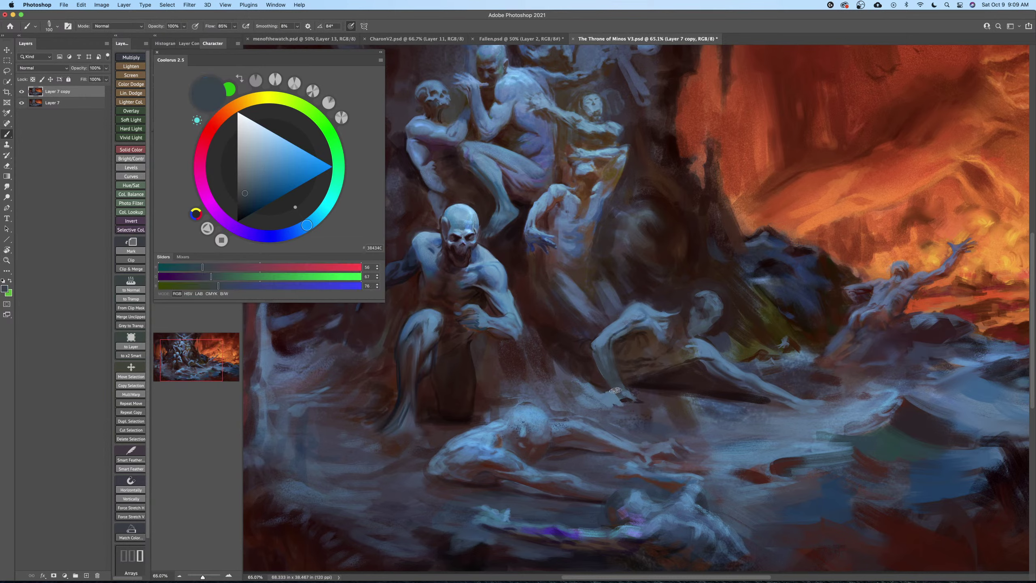
{"action": "left_click", "coordinate": [608, 336], "text": "alt"}
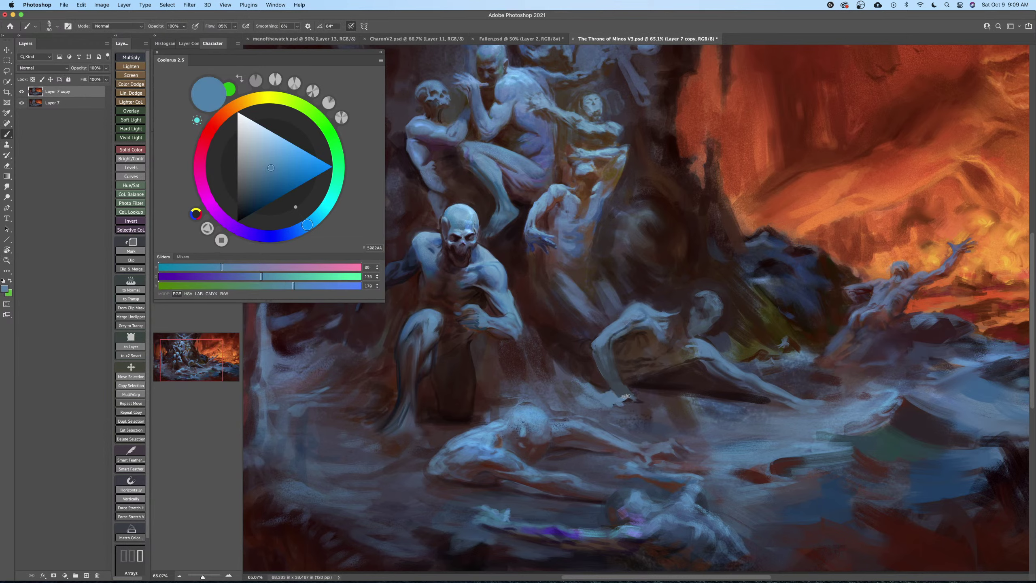
{"action": "left_click_drag", "start_coordinate": [626, 397], "coordinate": [634, 399]}
{"action": "left_click", "coordinate": [661, 351], "text": "alt"}
{"action": "key", "text": "bracketright"}
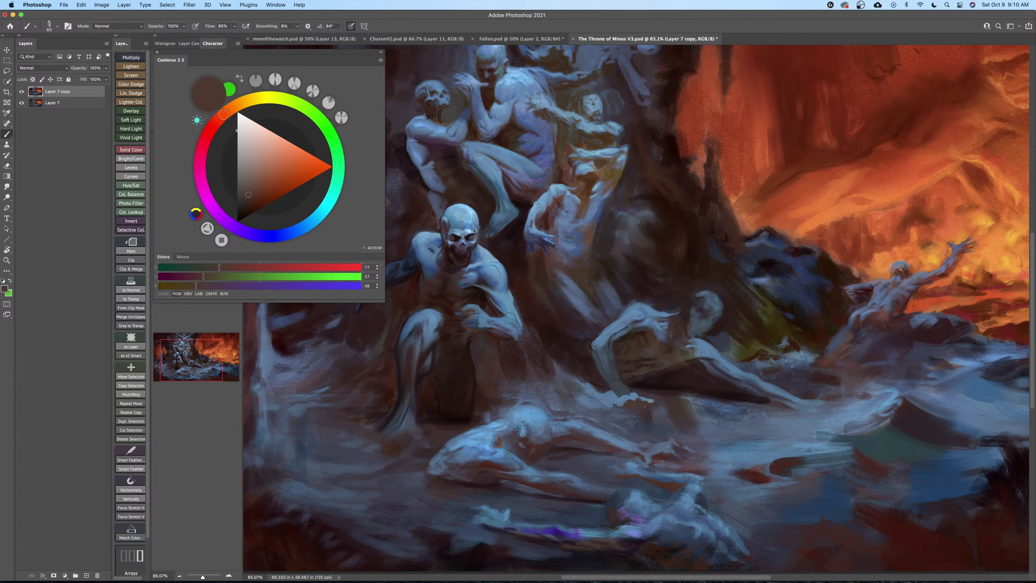
Dab sampled light blue onto the crawling figure's planted hand and save the document.
{"action": "left_click", "coordinate": [637, 392], "text": "alt"}
{"action": "left_click", "coordinate": [620, 397], "text": "alt"}
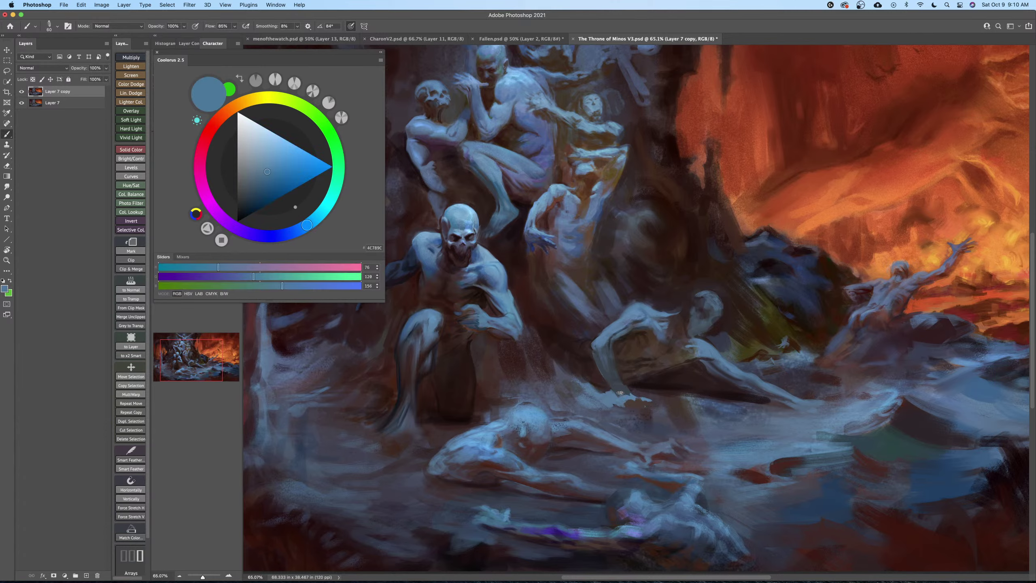
{"action": "key", "text": "z"}
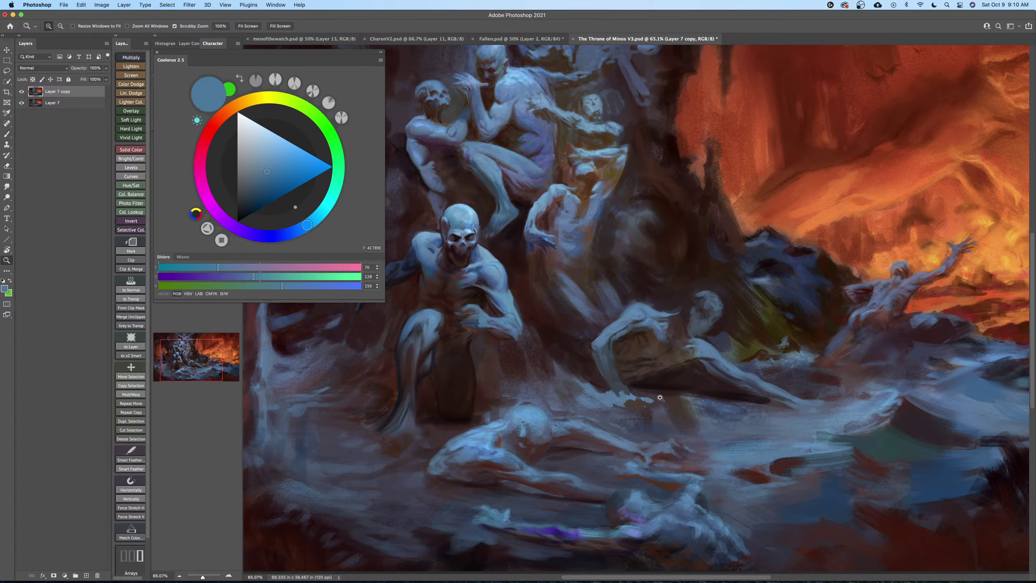
{"action": "mouse_move", "coordinate": [663, 410]}
{"action": "left_mouse_down"}
{"action": "mouse_move", "coordinate": [637, 406]}
{"action": "mouse_move", "coordinate": [689, 377]}
{"action": "left_mouse_up"}
{"action": "key", "text": "super+s"}
Brush sampled light blue along the upper contour of the crawling figure's outstretched hand.
{"action": "key", "text": "b"}
{"action": "left_click", "coordinate": [842, 370], "text": "alt"}
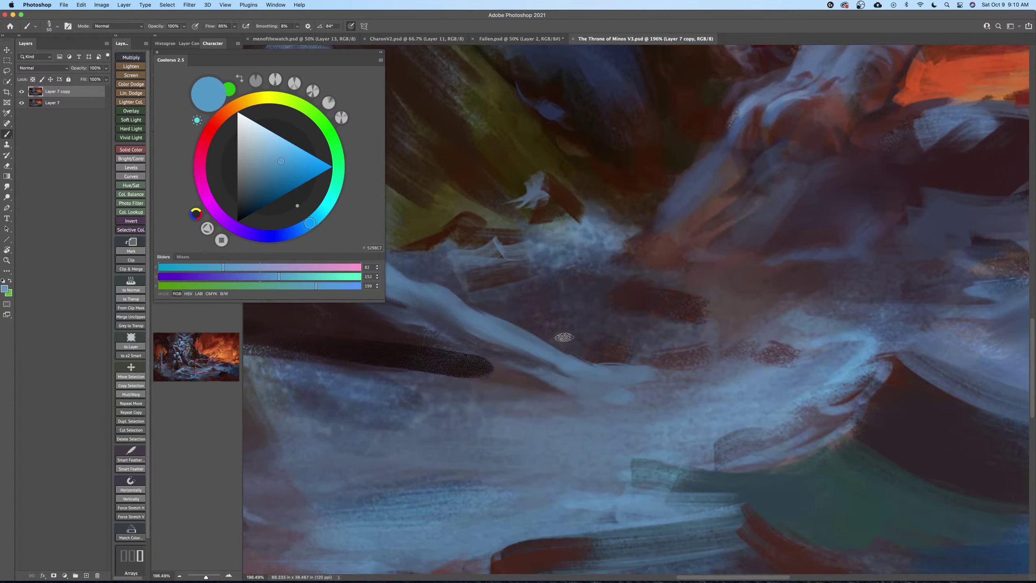
{"action": "left_click_drag", "start_coordinate": [557, 349], "coordinate": [740, 356]}
{"action": "key", "text": "["}
{"action": "key", "text": "["}
{"action": "key", "text": "["}
{"action": "key", "text": "["}
{"action": "key", "text": "["}
{"action": "key", "text": "bracketleft"}
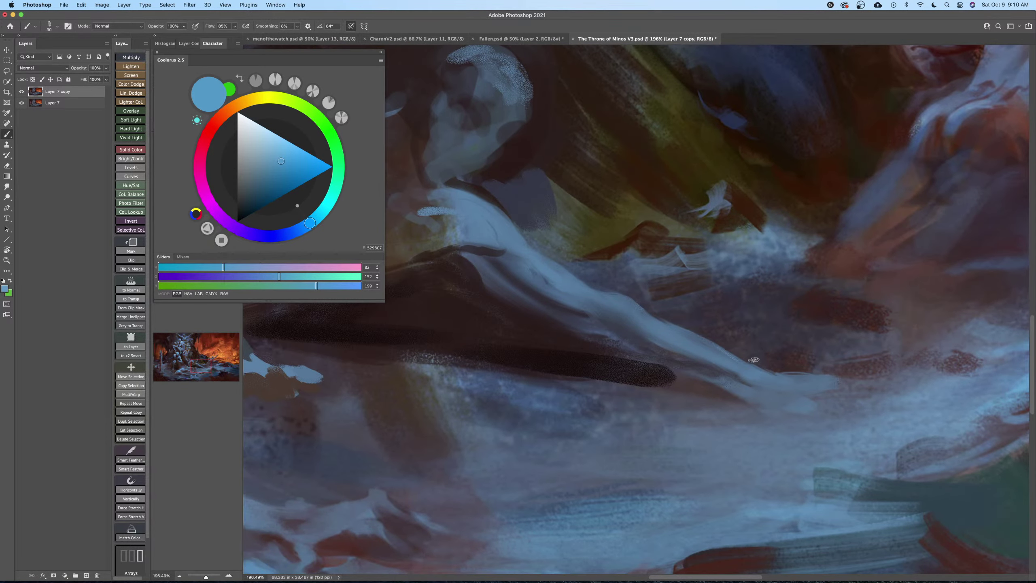
{"action": "key", "text": "bracketright"}
{"action": "key", "text": "bracketright"}
{"action": "key", "text": "bracketleft"}
{"action": "key", "text": "bracketleft"}
{"action": "left_click_drag", "start_coordinate": [799, 383], "coordinate": [777, 386]}
Dab in a light blue thumb below the outstretched hand and touch up the base of its fingers.
{"action": "key", "text": "bracketright"}
{"action": "key", "text": "bracketright"}
{"action": "key", "text": "bracketright"}
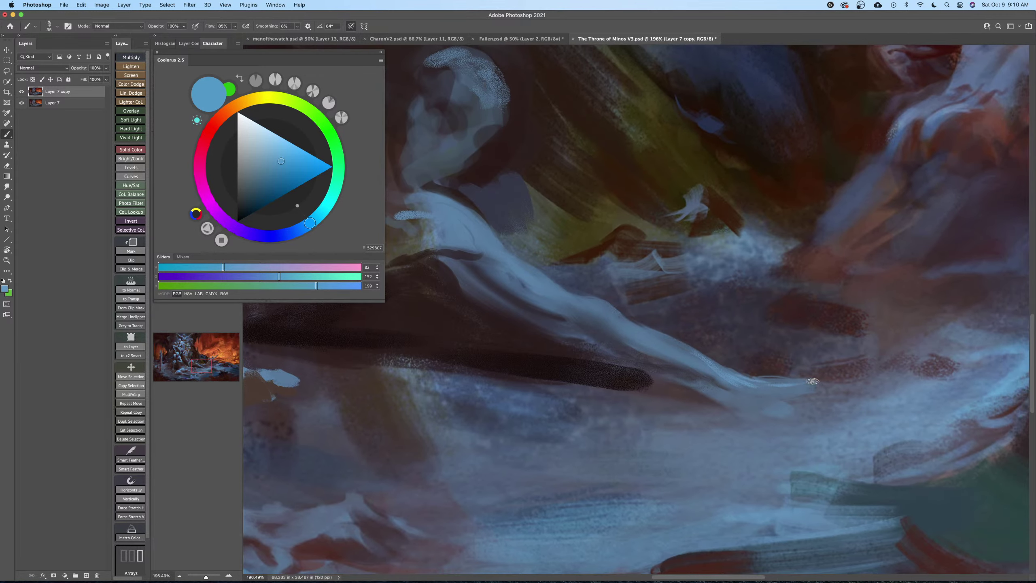
{"action": "key", "text": "bracketleft"}
{"action": "left_click_drag", "start_coordinate": [767, 409], "coordinate": [789, 418]}
{"action": "key", "text": "bracketright"}
{"action": "key", "text": "bracketleft"}
{"action": "key", "text": "bracketleft"}
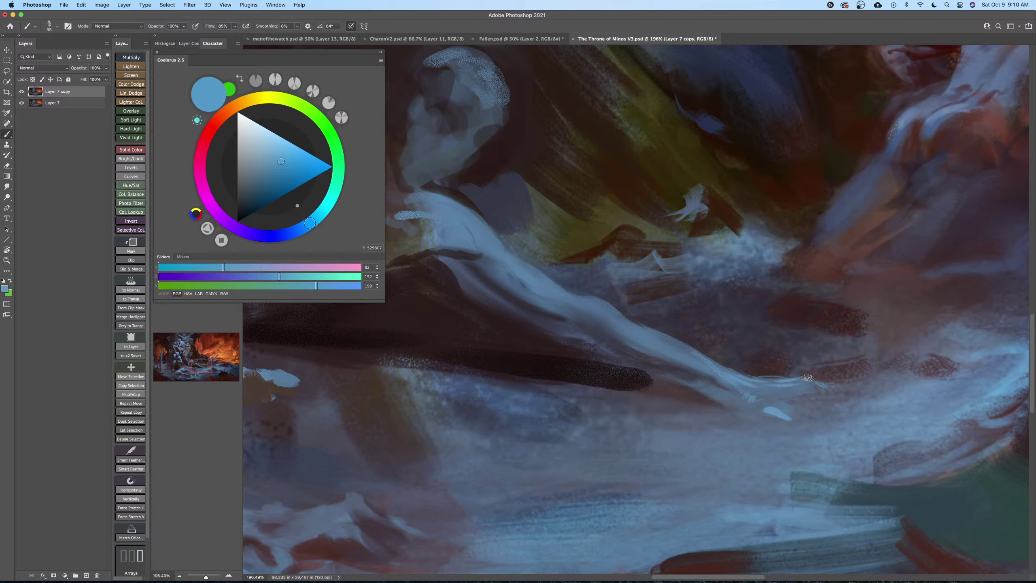
Lengthen the outstretched hand's top finger with light blue strokes at a closer view.
{"action": "key", "text": "bracketright"}
{"action": "key", "text": "z"}
{"action": "mouse_move", "coordinate": [833, 378]}
{"action": "left_mouse_down"}
{"action": "mouse_move", "coordinate": [813, 379]}
{"action": "mouse_move", "coordinate": [842, 377]}
{"action": "left_mouse_up"}
{"action": "key", "text": "b"}
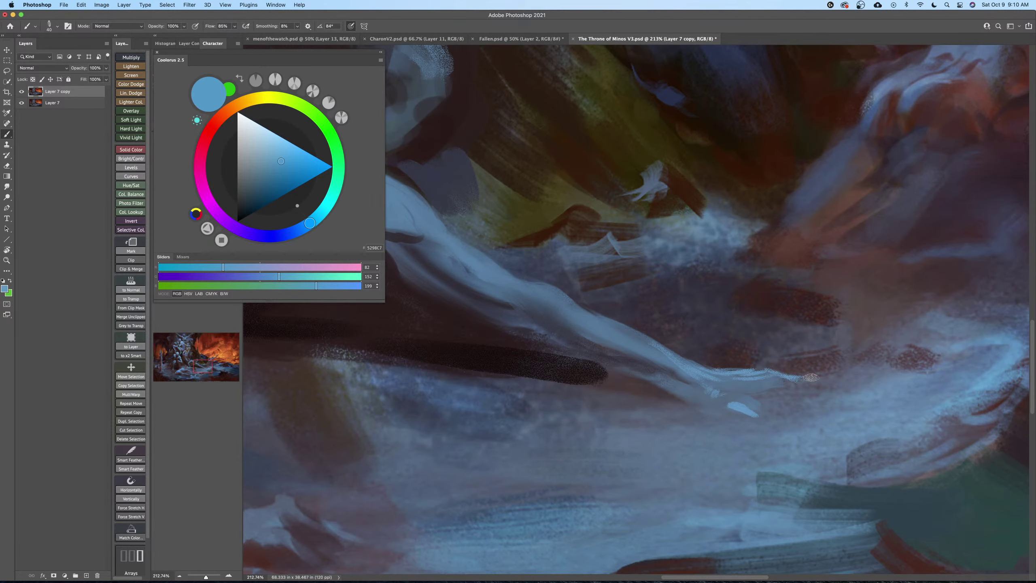
{"action": "key", "text": "bracketright"}
{"action": "key", "text": "bracketright"}
Rotate the view and paint a dark reddish-brown shadow along the underside of the outstretched forearm.
{"action": "left_click", "coordinate": [465, 314], "text": "alt"}
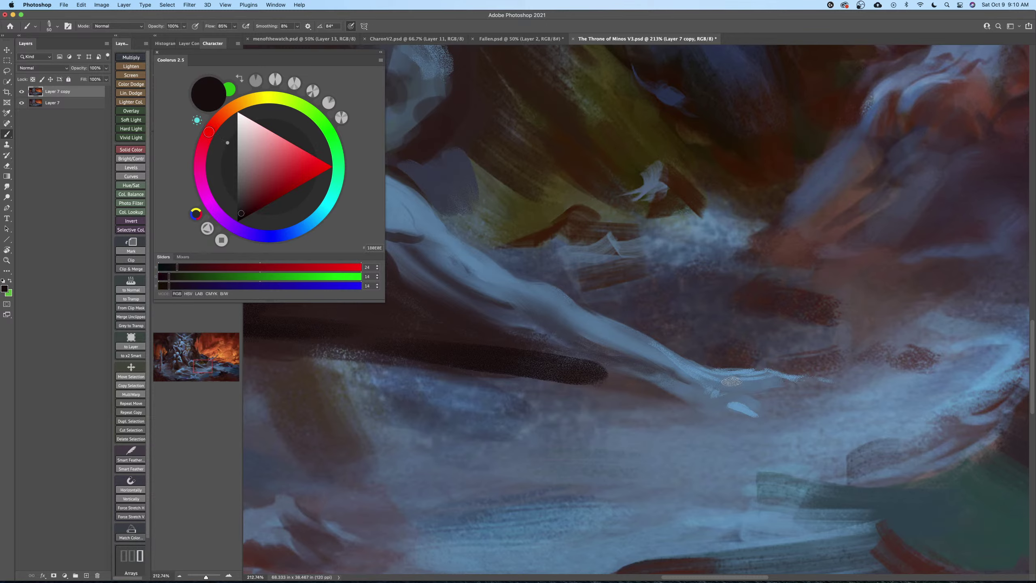
{"action": "left_click", "coordinate": [701, 356], "text": "alt"}
{"action": "key", "text": "r"}
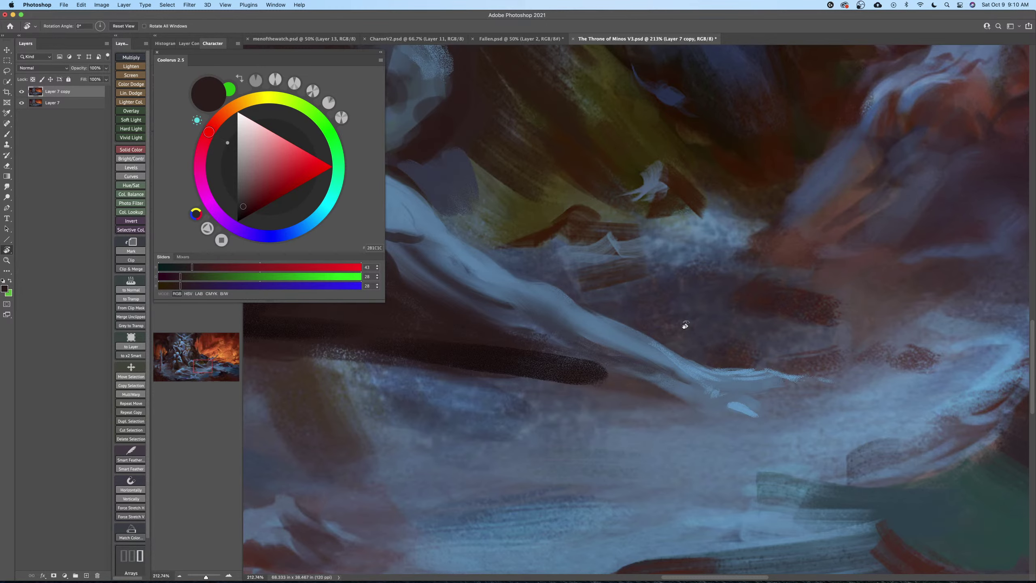
{"action": "left_click_drag", "start_coordinate": [685, 324], "coordinate": [685, 295]}
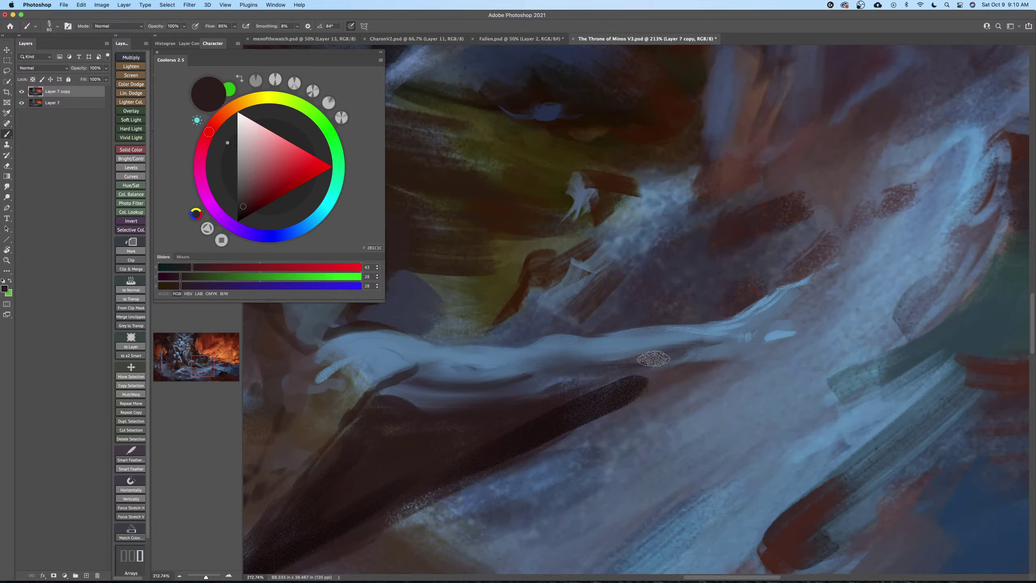
{"action": "left_click_drag", "start_coordinate": [654, 358], "coordinate": [614, 370]}
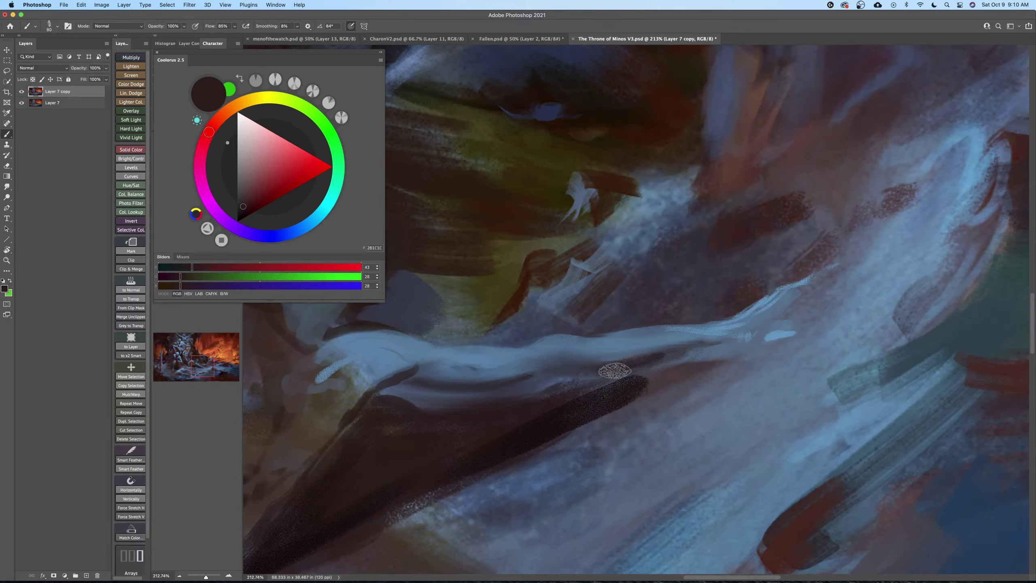
{"action": "left_click_drag", "start_coordinate": [709, 347], "coordinate": [589, 376]}
{"action": "key", "text": "["}
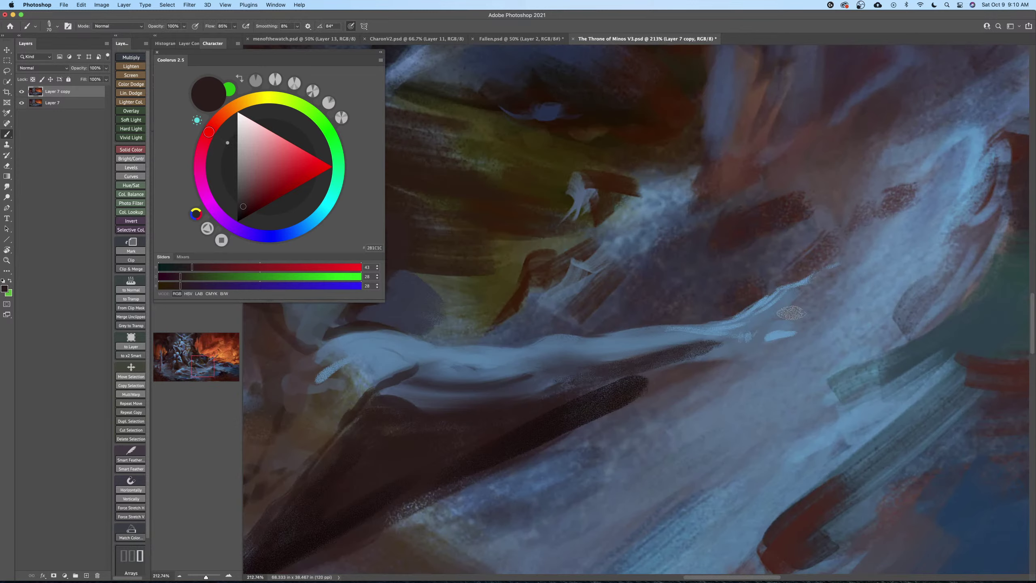
Draw thin dark accents at the wrist and under the thumb of the outstretched hand with a smaller brush.
{"action": "key", "text": "bracketleft"}
{"action": "key", "text": "bracketleft"}
{"action": "key", "text": "bracketleft"}
{"action": "key", "text": "bracketleft"}
{"action": "key", "text": "bracketleft"}
{"action": "key", "text": "bracketleft"}
{"action": "key", "text": "bracketleft"}
{"action": "mouse_move", "coordinate": [712, 343]}
{"action": "left_mouse_down"}
{"action": "mouse_move", "coordinate": [742, 343]}
{"action": "mouse_move", "coordinate": [752, 356]}
{"action": "left_mouse_up"}
{"action": "key", "text": "bracketleft"}
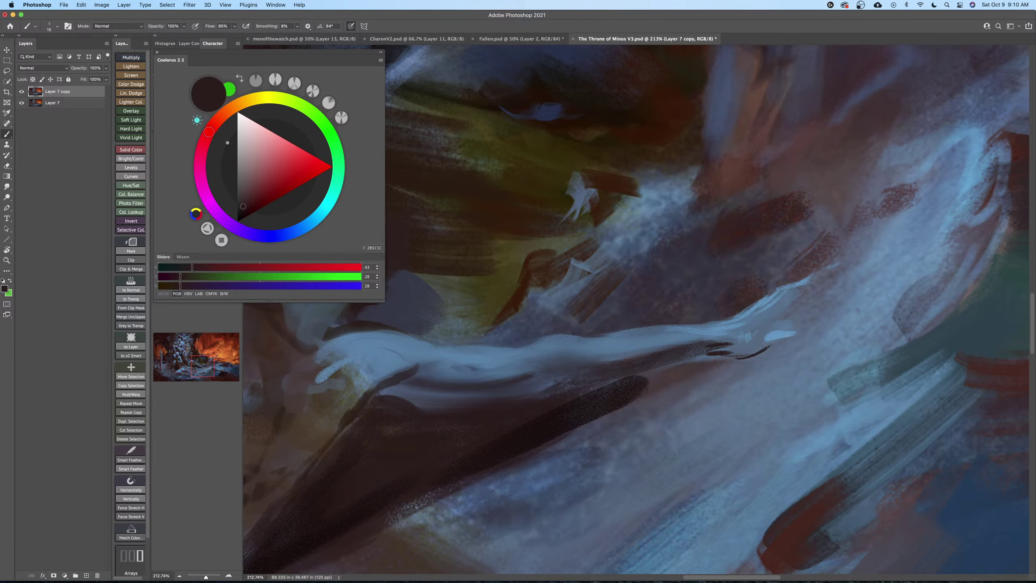
Restore the view's rotation and paint a lighter brown shadow between the outstretched hand's thumb and fingers.
{"action": "key", "text": "Escape"}
{"action": "mouse_move", "coordinate": [768, 397]}
{"action": "left_mouse_down"}
{"action": "mouse_move", "coordinate": [750, 358]}
{"action": "mouse_move", "coordinate": [735, 360]}
{"action": "mouse_move", "coordinate": [815, 355]}
{"action": "left_mouse_up"}
{"action": "left_click", "coordinate": [244, 197]}
{"action": "key", "text": "bracketleft"}
{"action": "key", "text": "bracketright"}
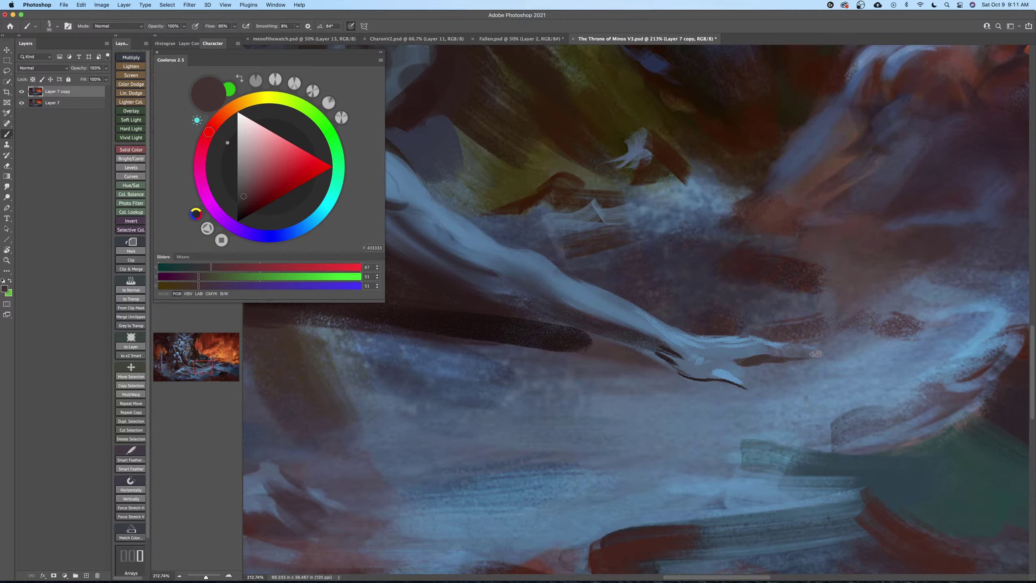
Paint the outstretched hand's long finger with sampled blues, extending it out to the tip of the brown shadow.
{"action": "left_click", "coordinate": [775, 339], "text": "alt"}
{"action": "key", "text": "bracketright"}
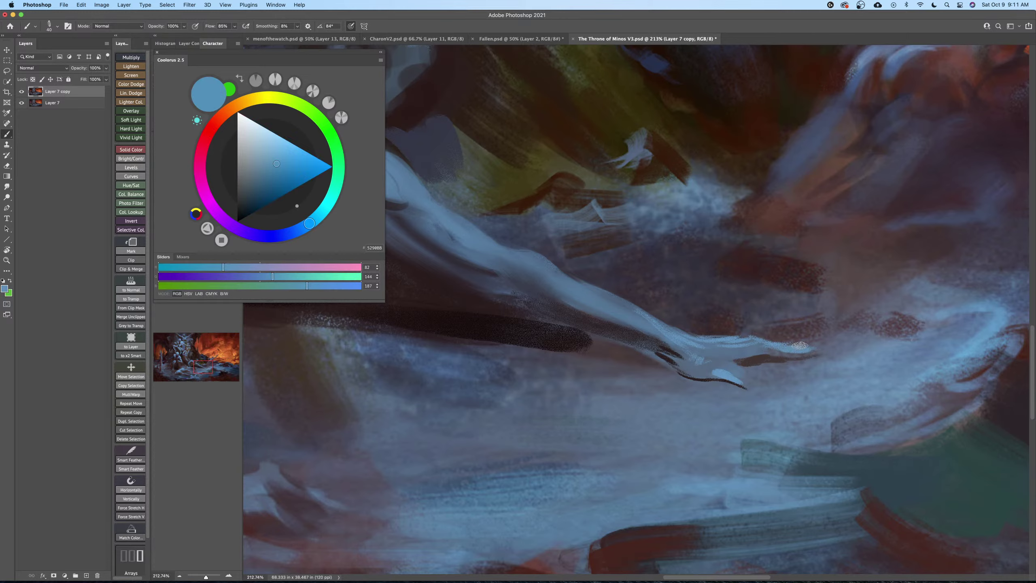
{"action": "left_click_drag", "start_coordinate": [771, 347], "coordinate": [832, 347]}
{"action": "key", "text": "bracketleft"}
{"action": "key", "text": "bracketright"}
{"action": "key", "text": "bracketright"}
{"action": "left_click", "coordinate": [765, 358], "text": "alt"}
{"action": "mouse_move", "coordinate": [766, 358]}
{"action": "left_mouse_down"}
{"action": "mouse_move", "coordinate": [823, 354]}
{"action": "mouse_move", "coordinate": [781, 358]}
{"action": "mouse_move", "coordinate": [796, 346]}
{"action": "left_mouse_up"}
{"action": "left_click", "coordinate": [764, 346], "text": "alt"}
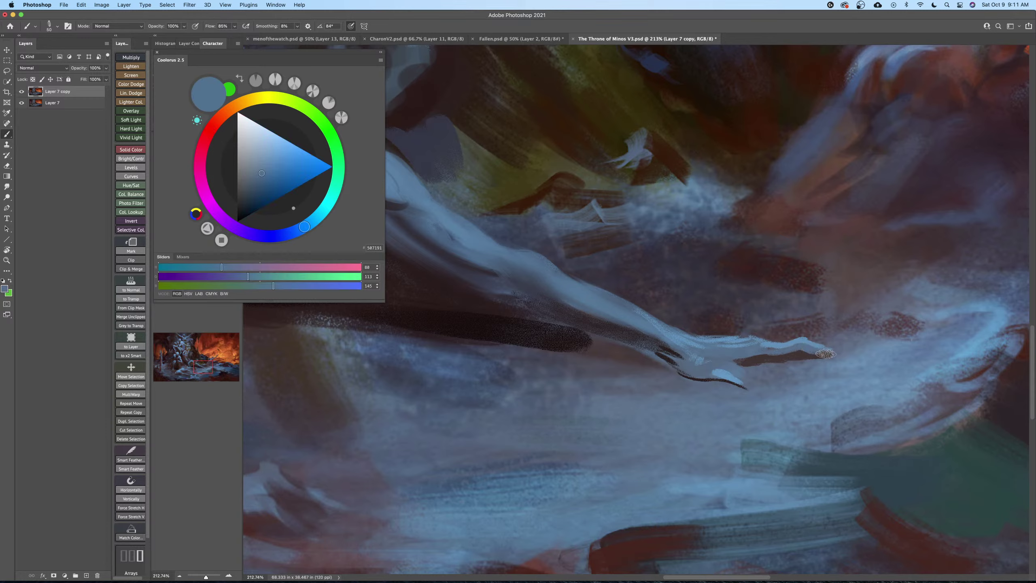
Blend the palm and thumb of the outstretched hand with blues sampled from the surrounding skin and water.
{"action": "key", "text": "bracketright"}
{"action": "key", "text": "bracketright"}
{"action": "left_click_drag", "start_coordinate": [751, 359], "coordinate": [739, 359]}
{"action": "left_click", "coordinate": [731, 368], "text": "alt"}
{"action": "left_click", "coordinate": [718, 370], "text": "alt"}
{"action": "key", "text": "bracketright"}
{"action": "left_click", "coordinate": [714, 375]}
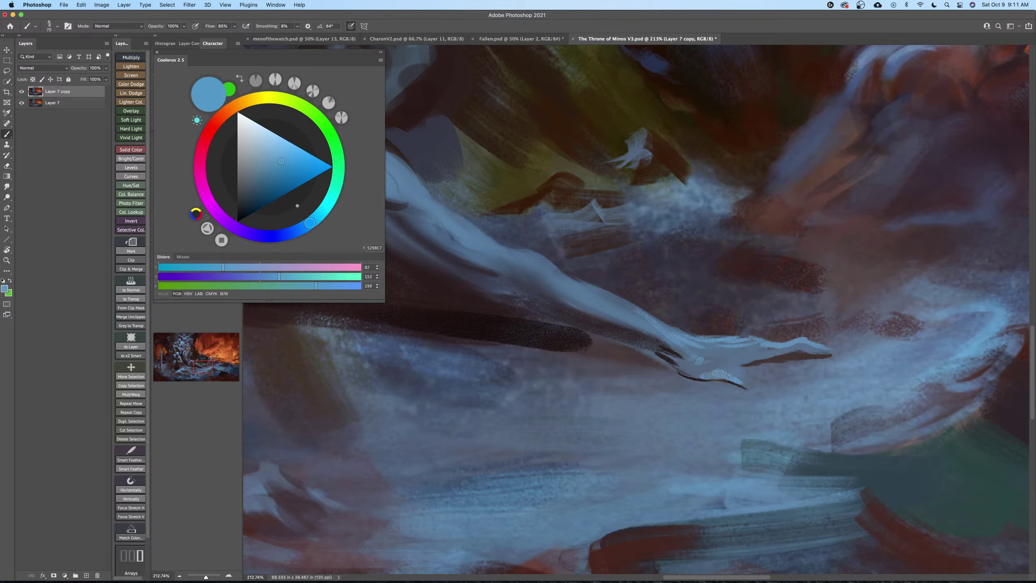
{"action": "left_click", "coordinate": [733, 372], "text": "alt"}
{"action": "left_click", "coordinate": [730, 373], "text": "alt"}
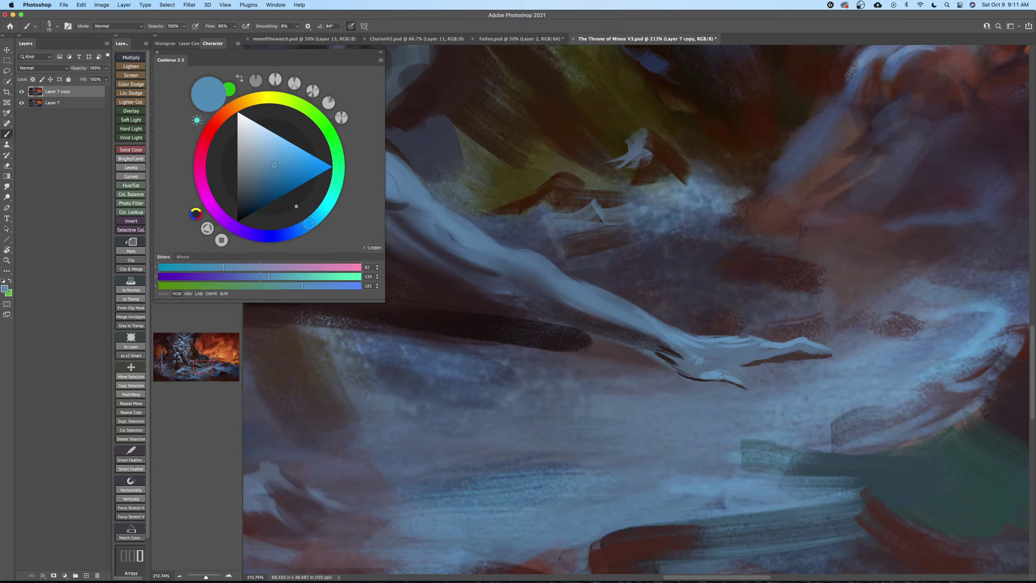
{"action": "left_click", "coordinate": [729, 386], "text": "alt"}
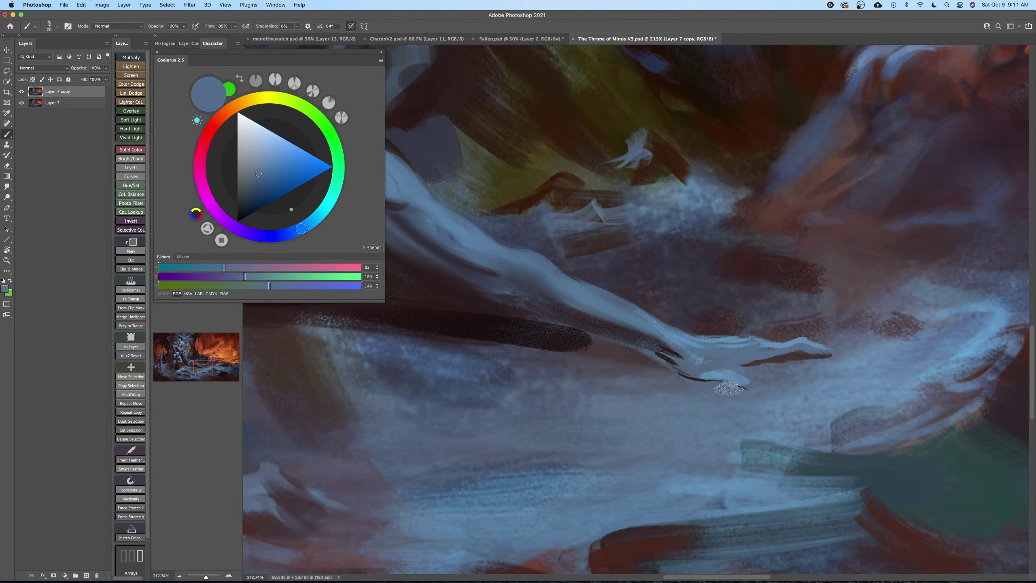
Paint a dark brown cast shadow under the outstretched hand and along the lower edge of the forearm.
{"action": "left_click", "coordinate": [661, 355], "text": "alt"}
{"action": "key", "text": "["}
{"action": "key", "text": "["}
{"action": "key", "text": "["}
{"action": "mouse_move", "coordinate": [742, 390]}
{"action": "left_mouse_down"}
{"action": "mouse_move", "coordinate": [664, 369]}
{"action": "mouse_move", "coordinate": [756, 405]}
{"action": "mouse_move", "coordinate": [714, 378]}
{"action": "mouse_move", "coordinate": [652, 363]}
{"action": "mouse_move", "coordinate": [729, 392]}
{"action": "mouse_move", "coordinate": [636, 375]}
{"action": "mouse_move", "coordinate": [749, 407]}
{"action": "left_mouse_up"}
{"action": "key", "text": "]"}
{"action": "key", "text": "]"}
{"action": "key", "text": "]"}
{"action": "key", "text": "]"}
{"action": "scroll", "coordinate": [749, 407], "scroll_direction": "right", "scroll_amount": 6}
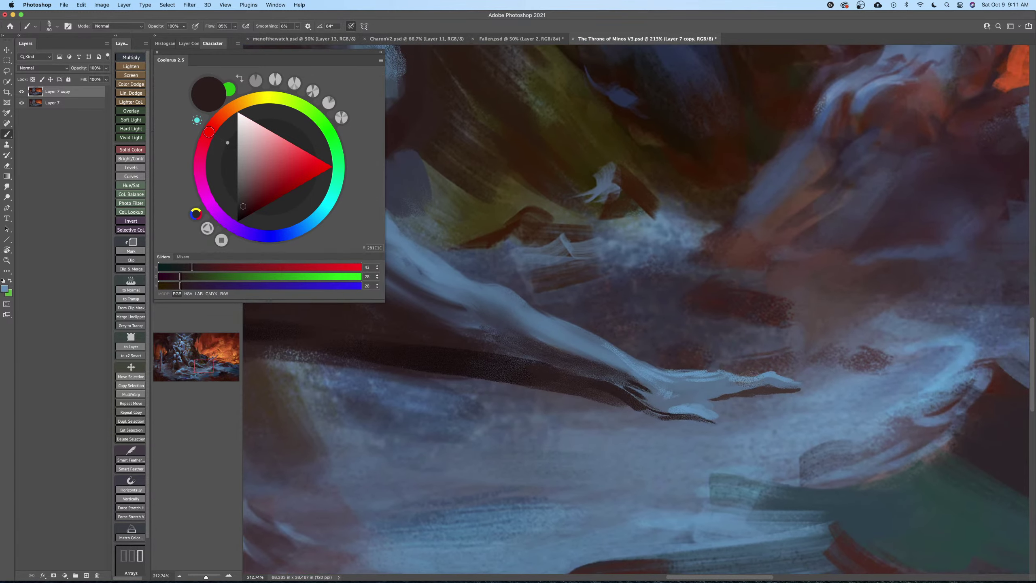
Add the remaining light blue fingers above the outstretched hand's long finger.
{"action": "left_click", "coordinate": [752, 369], "text": "alt"}
{"action": "key", "text": "bracketleft"}
{"action": "key", "text": "bracketleft"}
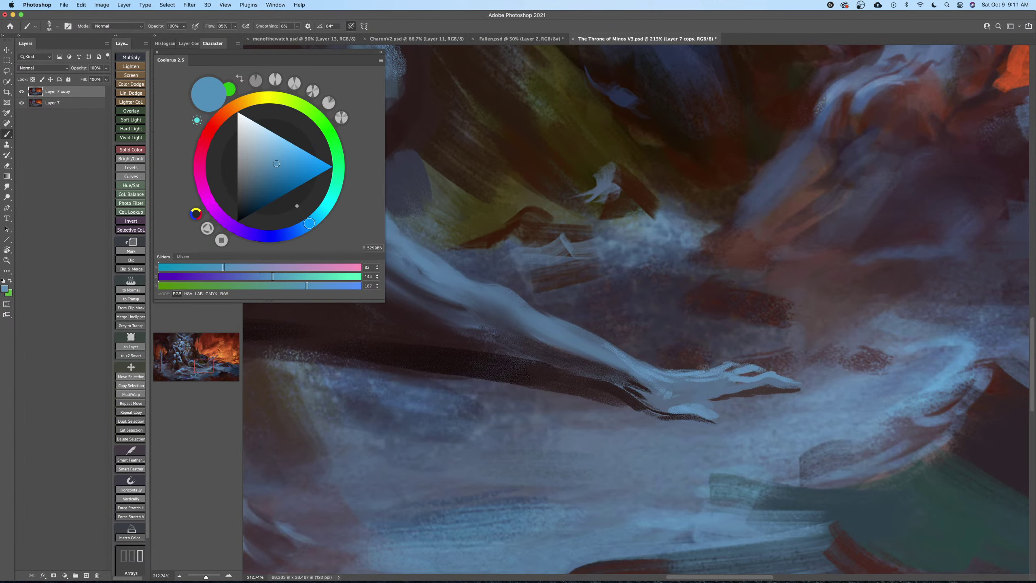
Rework the shading of the crawling figure's chest below the shoulder with sampled muted blues and brown.
{"action": "key", "text": "z"}
{"action": "left_click_drag", "start_coordinate": [756, 367], "coordinate": [693, 388]}
{"action": "left_click_drag", "start_coordinate": [720, 346], "coordinate": [677, 350]}
{"action": "key", "text": "b"}
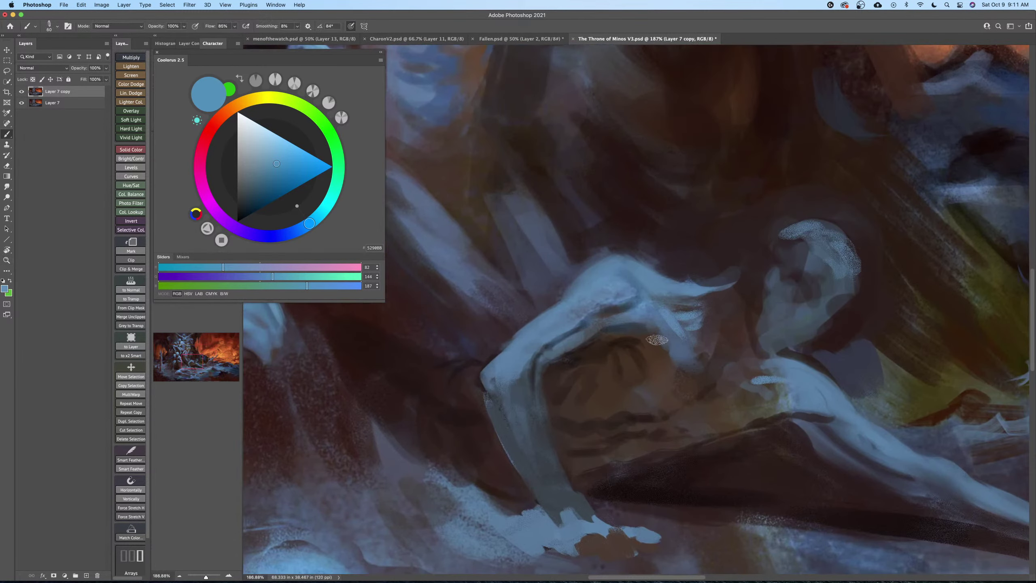
{"action": "key", "text": "bracketright"}
{"action": "key", "text": "bracketright"}
{"action": "left_click", "coordinate": [664, 331], "text": "alt"}
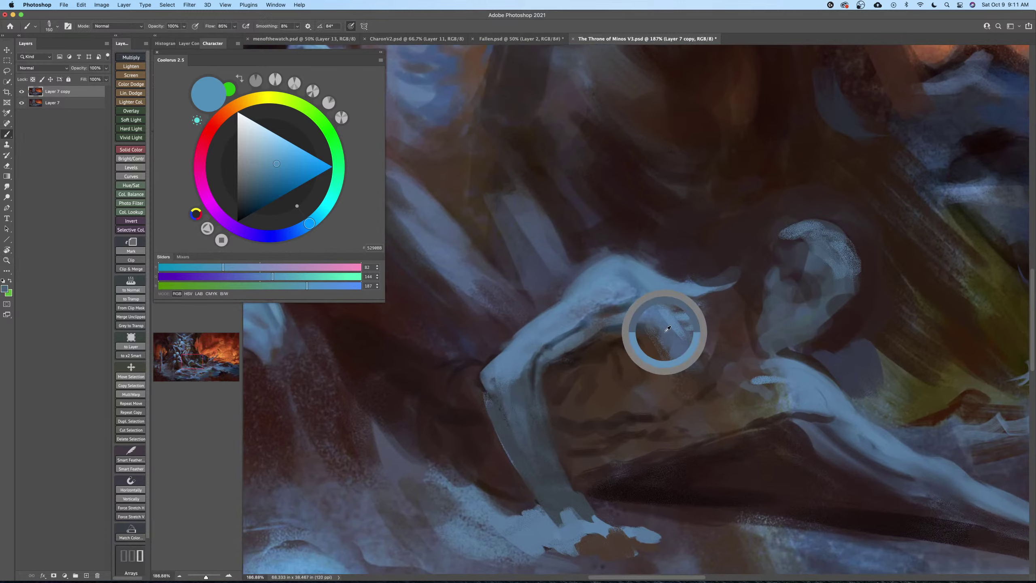
{"action": "left_click", "coordinate": [648, 341], "text": "alt"}
{"action": "mouse_move", "coordinate": [645, 337]}
{"action": "left_mouse_down"}
{"action": "mouse_move", "coordinate": [667, 376]}
{"action": "mouse_move", "coordinate": [675, 354]}
{"action": "mouse_move", "coordinate": [696, 395]}
{"action": "mouse_move", "coordinate": [685, 379]}
{"action": "left_mouse_up"}
{"action": "left_click", "coordinate": [669, 336], "text": "alt"}
{"action": "scroll", "coordinate": [669, 359], "scroll_direction": "down", "scroll_amount": 3}
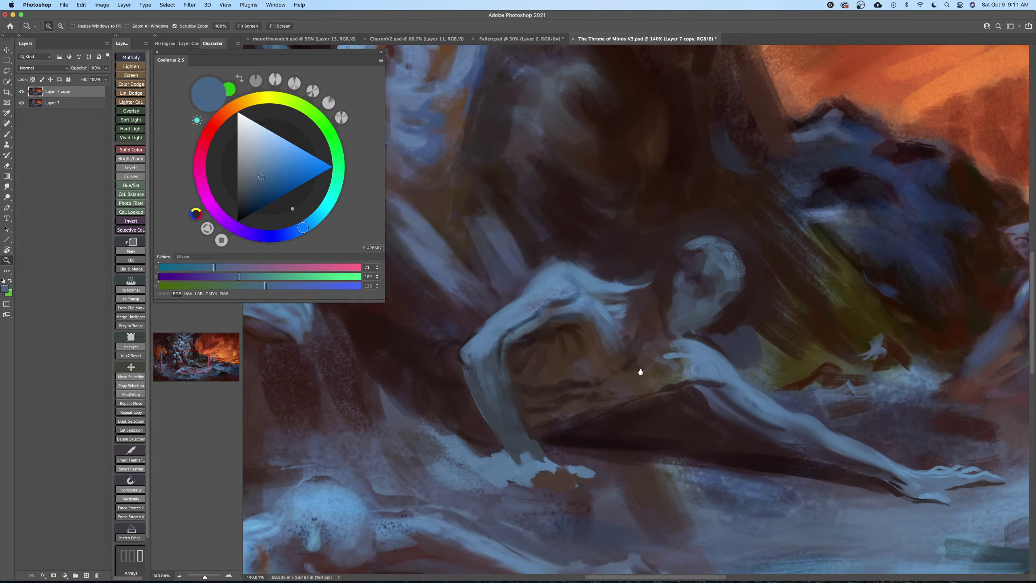
{"action": "left_click", "coordinate": [650, 338], "text": "alt"}
Zoom out to review the whole painting and save the document.
{"action": "key", "text": "z"}
{"action": "left_click_drag", "start_coordinate": [721, 329], "coordinate": [716, 403]}
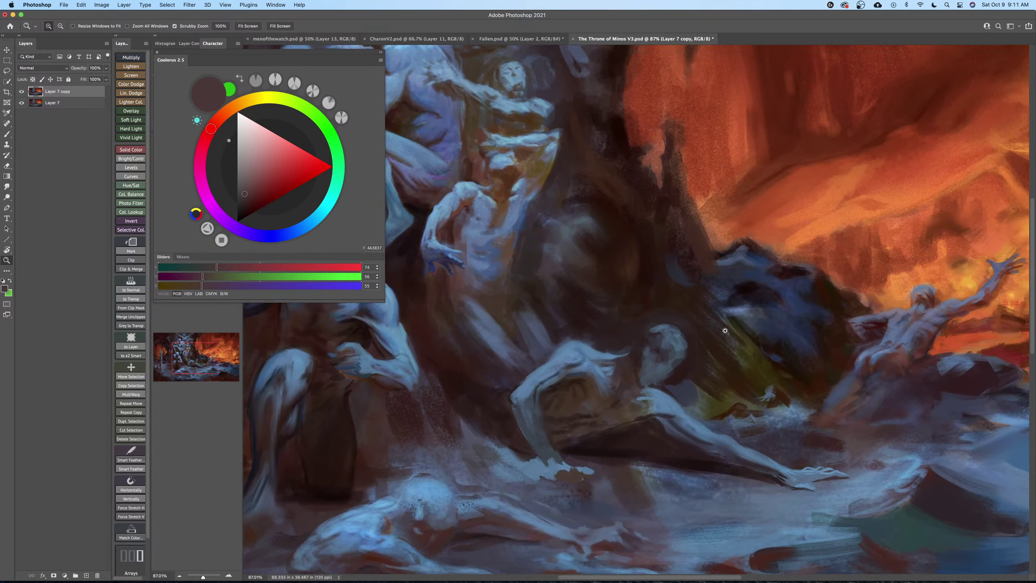
{"action": "left_click_drag", "start_coordinate": [632, 423], "coordinate": [604, 438]}
{"action": "key", "text": "super+0"}
{"action": "key", "text": "super+s"}
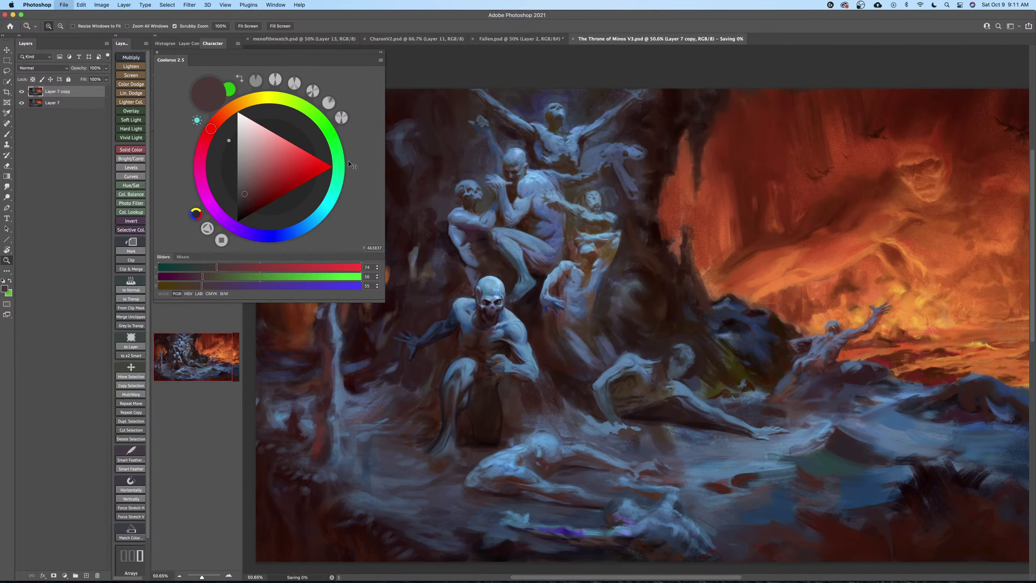
Flip the canvas horizontally.
{"action": "left_click", "coordinate": [102, 5]}
{"action": "mouse_move", "coordinate": [168, 81]}
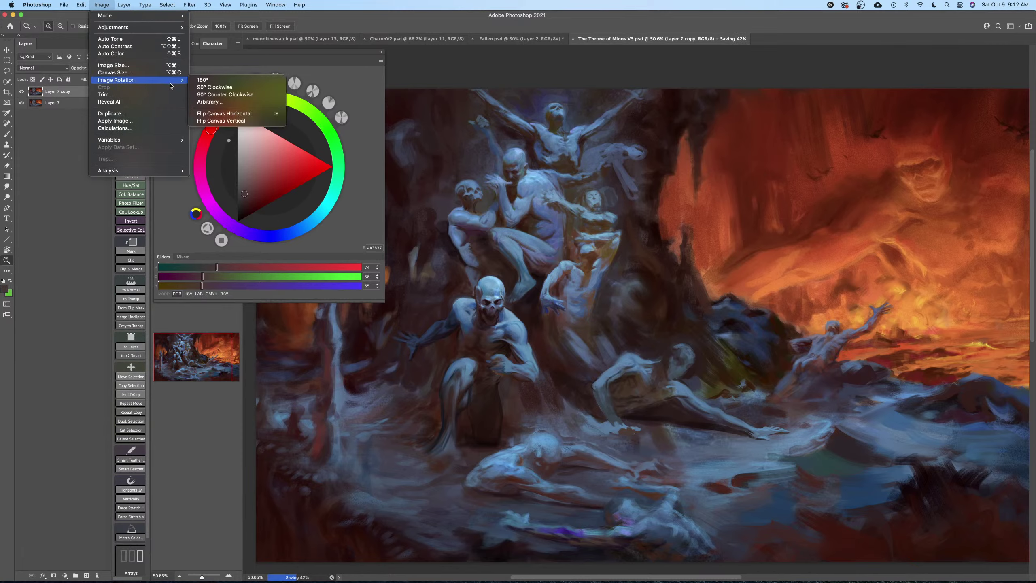
{"action": "left_click", "coordinate": [210, 114]}
{"action": "scroll", "coordinate": [701, 393], "scroll_direction": "down", "scroll_amount": 3}
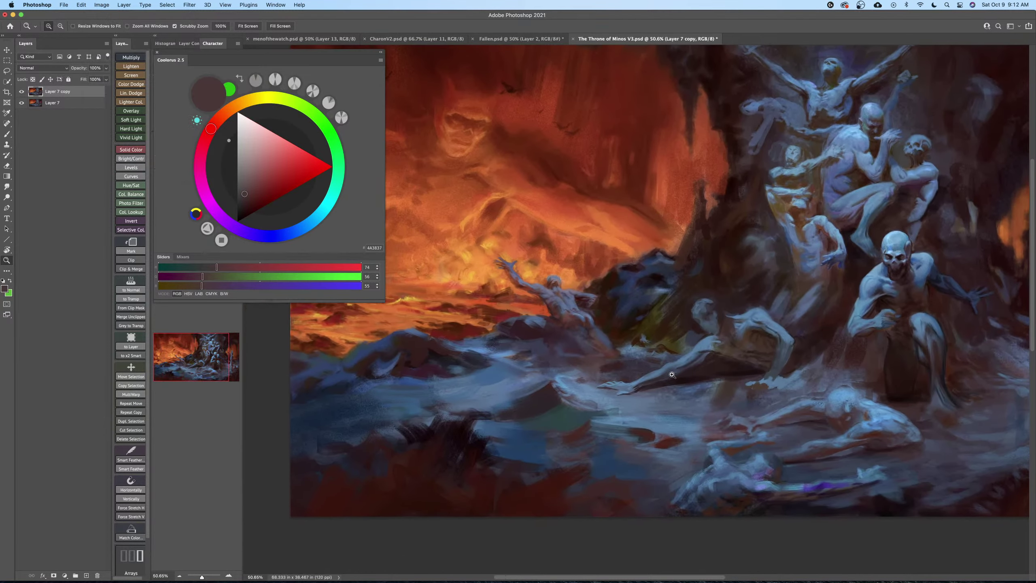
Sample a dark blue and touch up the water just above the crawling figure's outstretched arm.
{"action": "left_click_drag", "start_coordinate": [672, 375], "coordinate": [698, 369]}
{"action": "key", "text": "b"}
{"action": "left_click", "coordinate": [712, 322], "text": "alt"}
{"action": "left_click", "coordinate": [698, 332], "text": "alt"}
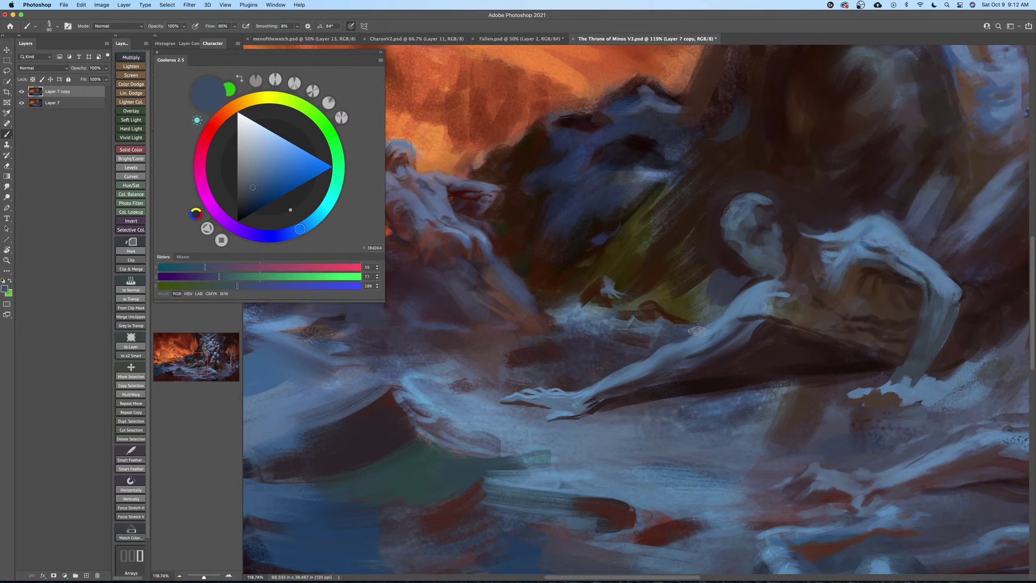
{"action": "key", "text": "bracketleft"}
{"action": "key", "text": "bracketleft"}
{"action": "key", "text": "bracketleft"}
Refine the upper edge of the outstretched forearm with a mid blue sampled from the arm.
{"action": "left_click", "coordinate": [701, 339], "text": "alt"}
{"action": "key", "text": "bracketleft"}
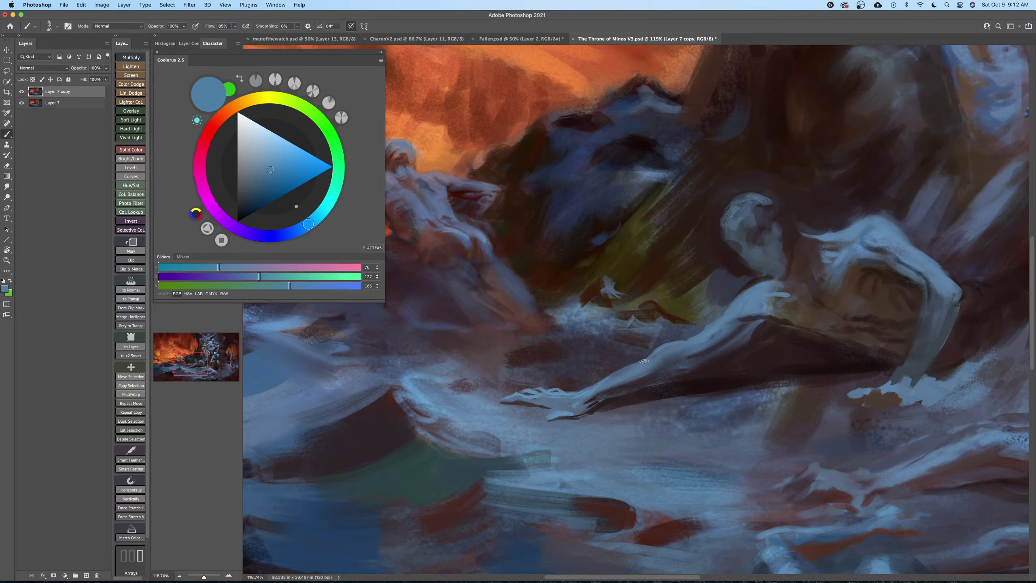
{"action": "key", "text": "bracketright"}
{"action": "key", "text": "bracketright"}
{"action": "left_click_drag", "start_coordinate": [602, 385], "coordinate": [631, 366]}
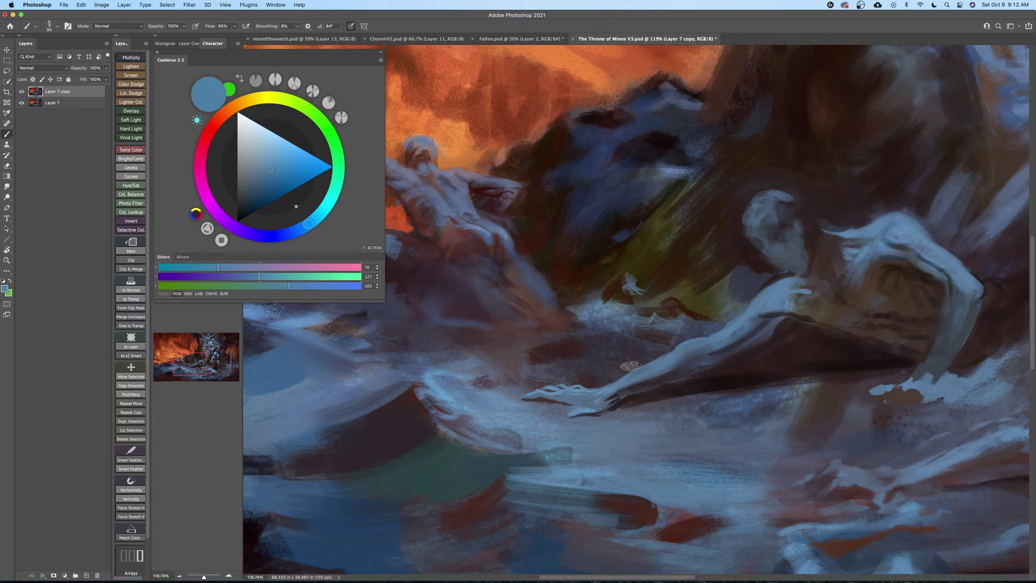
Sample a dark purplish grey and deepen the shadow around the outstretched wrist with a smaller brush.
{"action": "left_click_drag", "start_coordinate": [678, 383], "coordinate": [698, 355]}
{"action": "left_click", "coordinate": [644, 365], "text": "alt"}
{"action": "key", "text": "bracketleft"}
{"action": "key", "text": "bracketleft"}
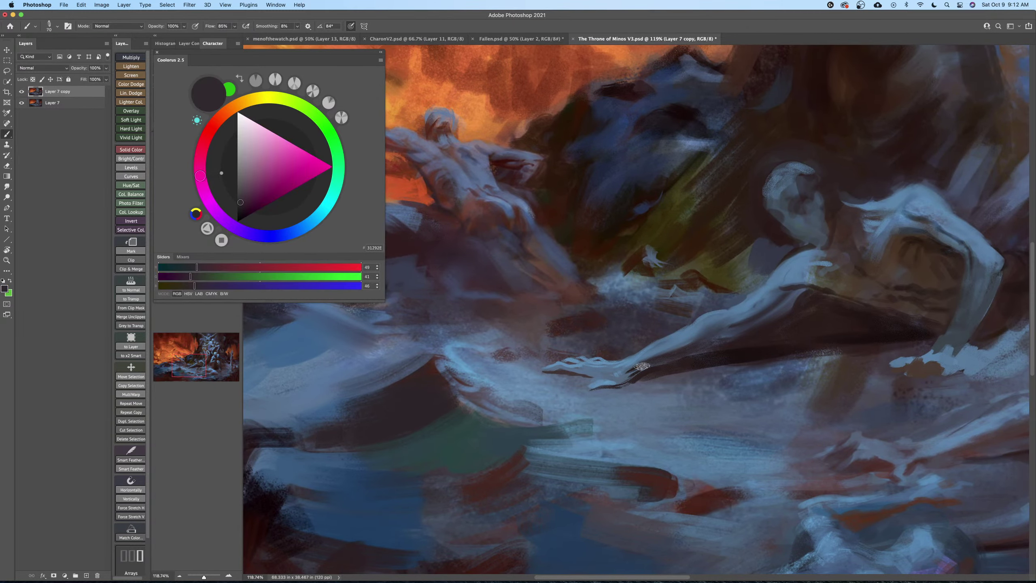
{"action": "key", "text": "bracketleft"}
{"action": "key", "text": "bracketleft"}
Touch up the distant figure's back with a dark red and a muted blue sampled from the painting.
{"action": "key", "text": "z"}
{"action": "left_click_drag", "start_coordinate": [703, 359], "coordinate": [710, 388]}
{"action": "left_click_drag", "start_coordinate": [647, 345], "coordinate": [675, 293]}
{"action": "key", "text": "b"}
{"action": "left_click", "coordinate": [622, 262], "text": "alt"}
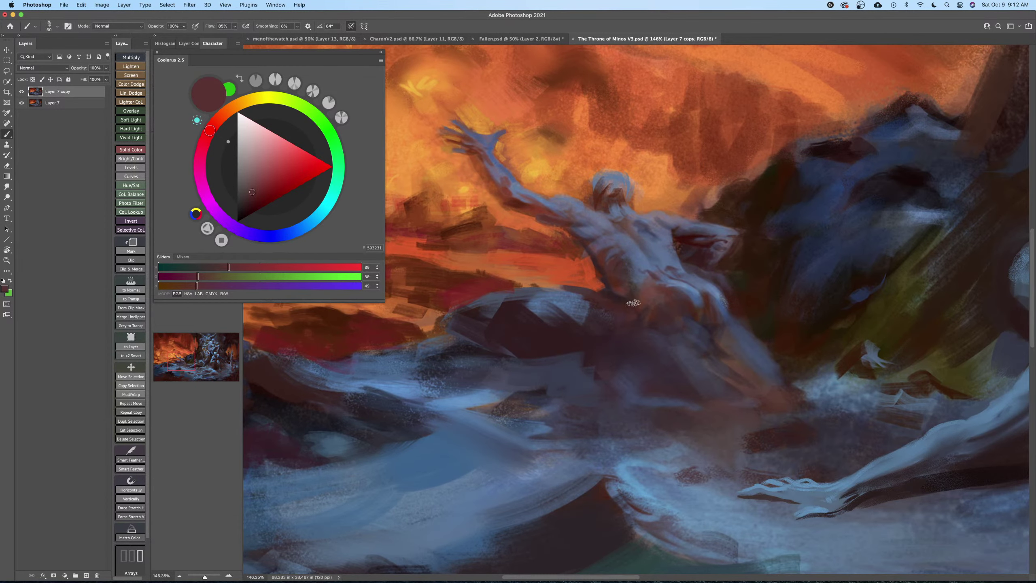
{"action": "left_click_drag", "start_coordinate": [636, 264], "coordinate": [628, 264]}
{"action": "left_click_drag", "start_coordinate": [636, 257], "coordinate": [649, 285]}
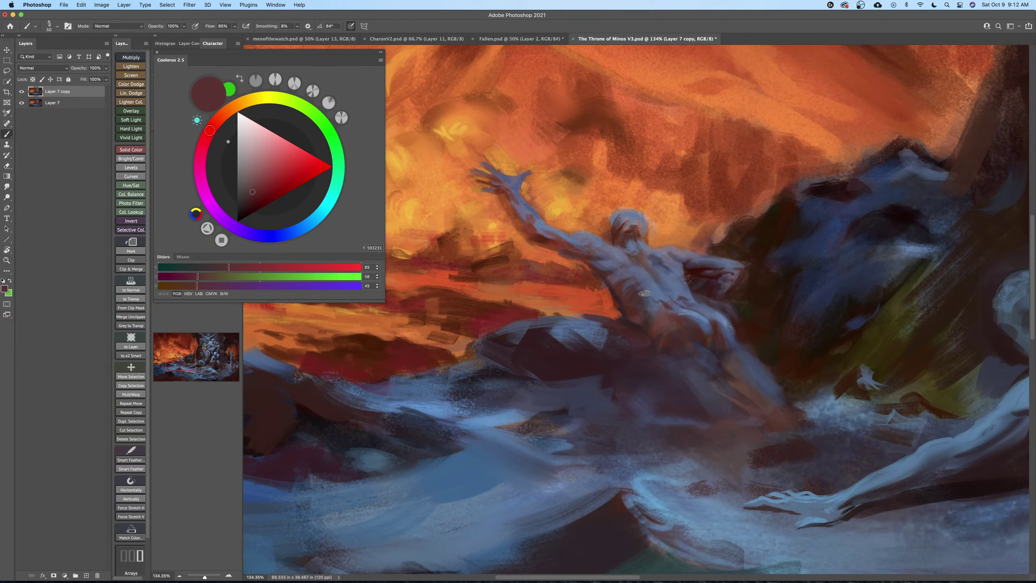
{"action": "left_click", "coordinate": [639, 272], "text": "alt"}
{"action": "key", "text": "bracketright"}
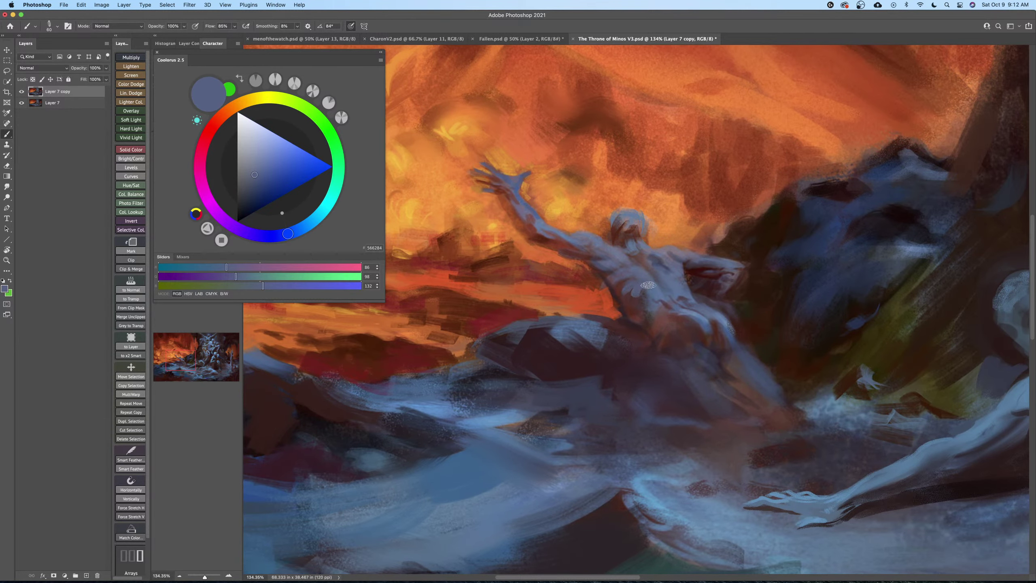
{"action": "left_click_drag", "start_coordinate": [630, 278], "coordinate": [578, 281]}
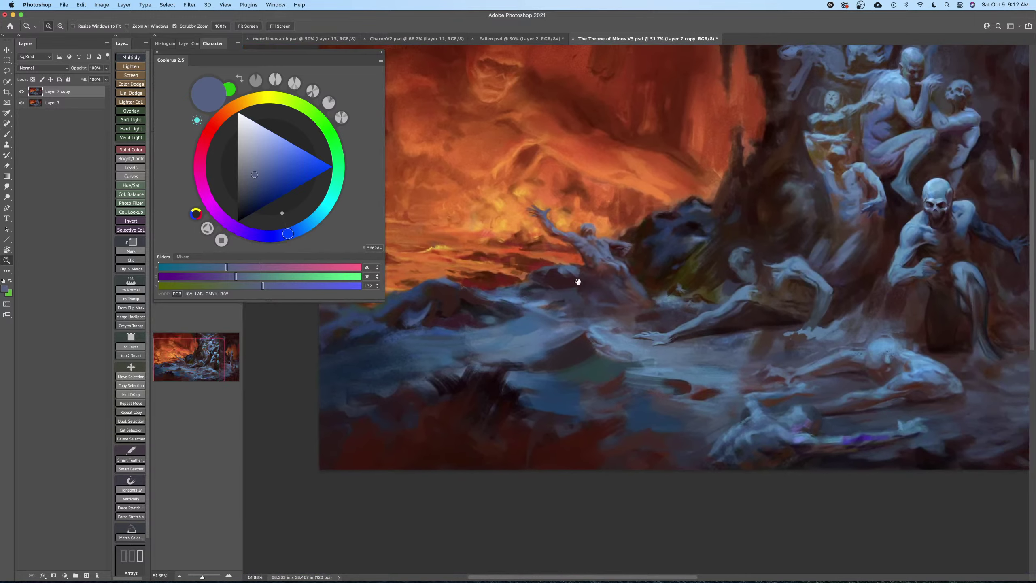
Switch to the first brush in the Standards brush group.
{"action": "right_click", "coordinate": [642, 291]}
{"action": "left_click", "coordinate": [690, 469]}
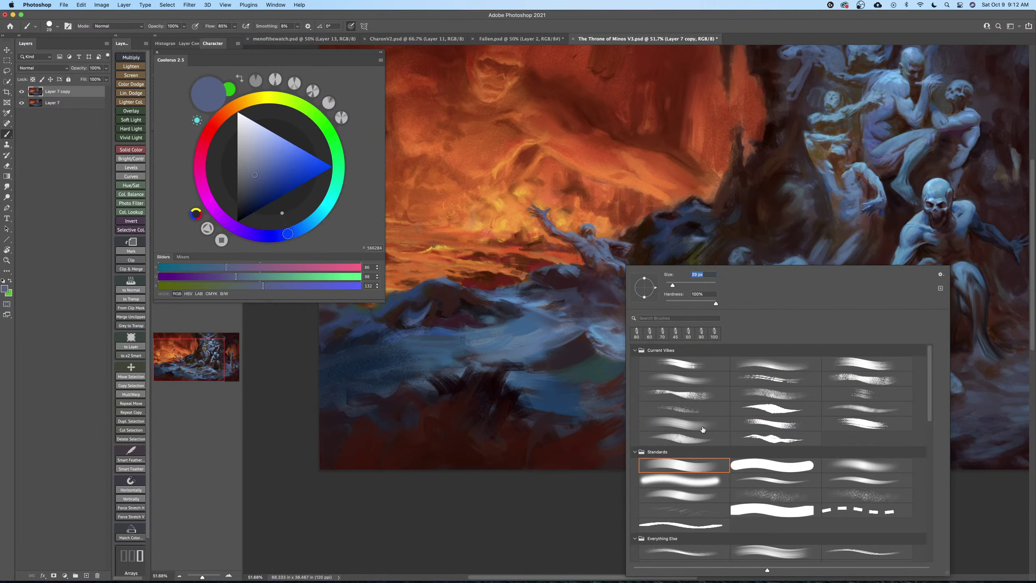
{"action": "key", "text": "Escape"}
{"action": "left_click_drag", "start_coordinate": [709, 432], "coordinate": [571, 455]}
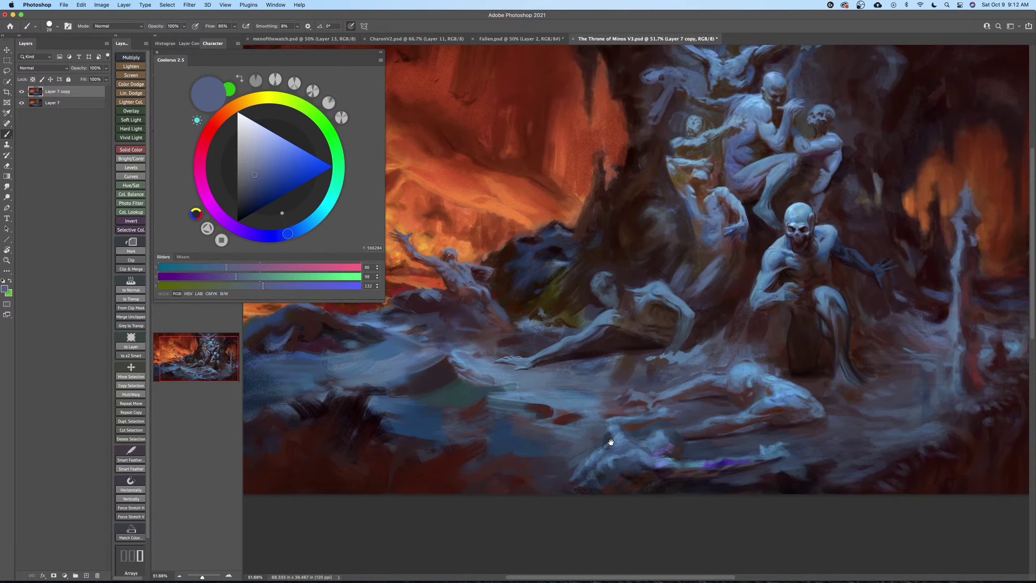
Sample a dark brown beside the seated skull-faced figure's leg and deepen the shadow around the raised knee.
{"action": "key", "text": "z"}
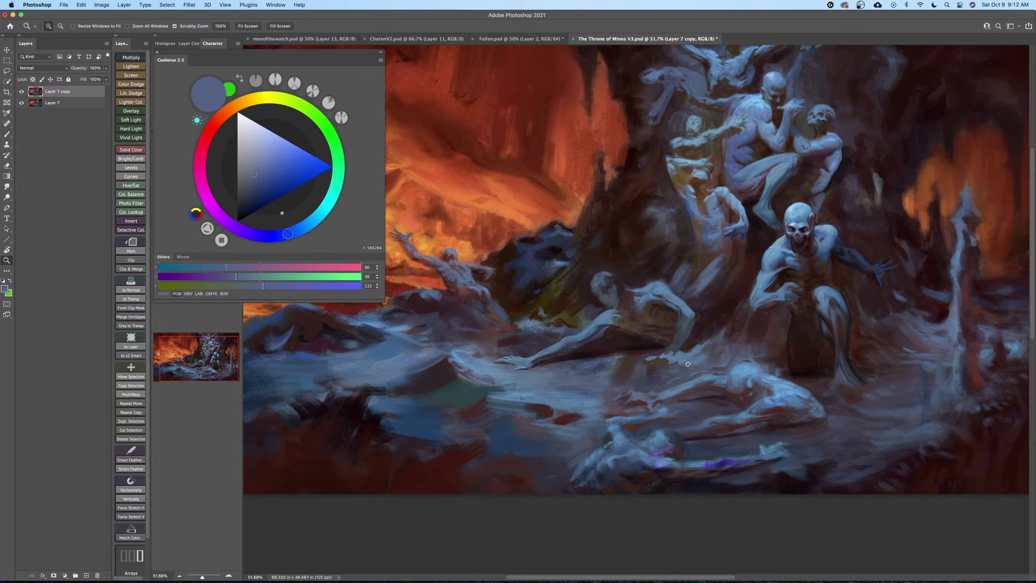
{"action": "left_click_drag", "start_coordinate": [739, 381], "coordinate": [618, 395]}
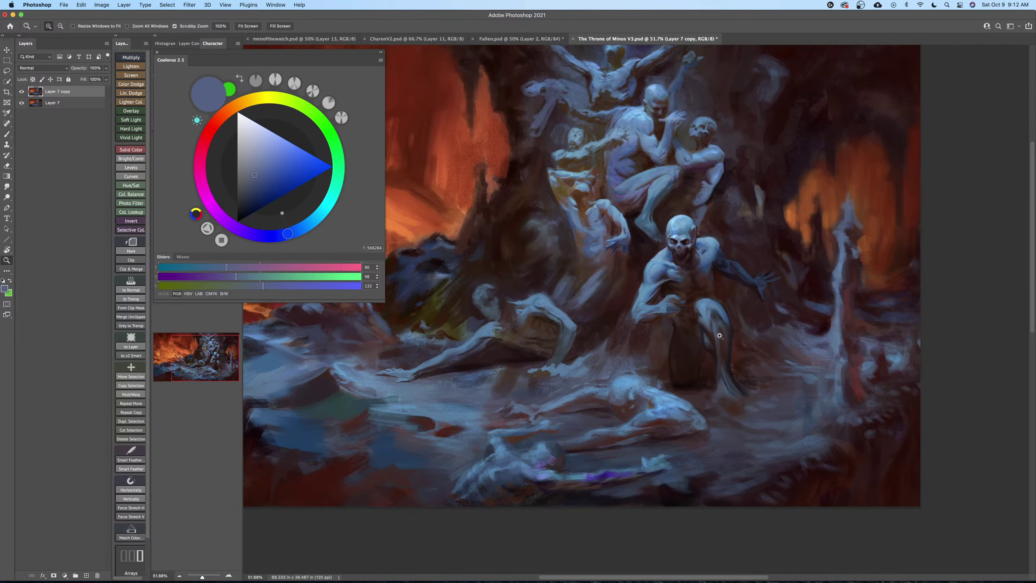
{"action": "left_click_drag", "start_coordinate": [720, 331], "coordinate": [738, 324]}
{"action": "key", "text": "b"}
{"action": "left_click", "coordinate": [697, 336], "text": "alt"}
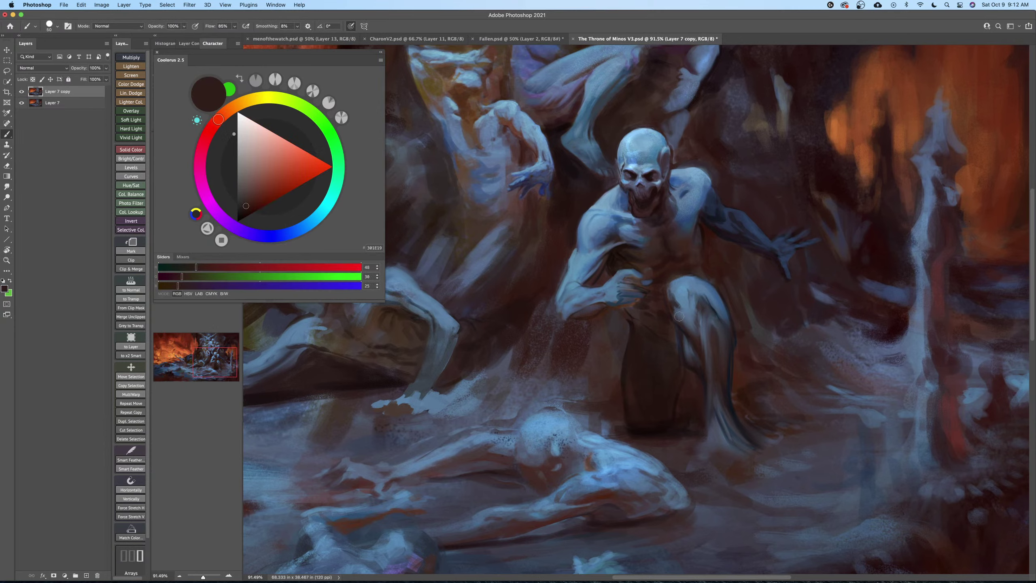
{"action": "mouse_move", "coordinate": [675, 311]}
{"action": "left_mouse_down"}
{"action": "mouse_move", "coordinate": [706, 334]}
{"action": "mouse_move", "coordinate": [731, 341]}
{"action": "mouse_move", "coordinate": [695, 333]}
{"action": "mouse_move", "coordinate": [706, 320]}
{"action": "mouse_move", "coordinate": [720, 338]}
{"action": "mouse_move", "coordinate": [721, 381]}
{"action": "left_mouse_up"}
{"action": "key", "text": "bracketright"}
{"action": "key", "text": "bracketright"}
{"action": "key", "text": "bracketright"}
{"action": "key", "text": "bracketright"}
{"action": "key", "text": "z"}
{"action": "mouse_move", "coordinate": [705, 322]}
{"action": "left_mouse_down"}
{"action": "mouse_move", "coordinate": [719, 395]}
{"action": "mouse_move", "coordinate": [696, 391]}
{"action": "mouse_move", "coordinate": [733, 347]}
{"action": "mouse_move", "coordinate": [700, 375]}
{"action": "mouse_move", "coordinate": [708, 405]}
{"action": "left_mouse_up"}
{"action": "key", "text": "b"}
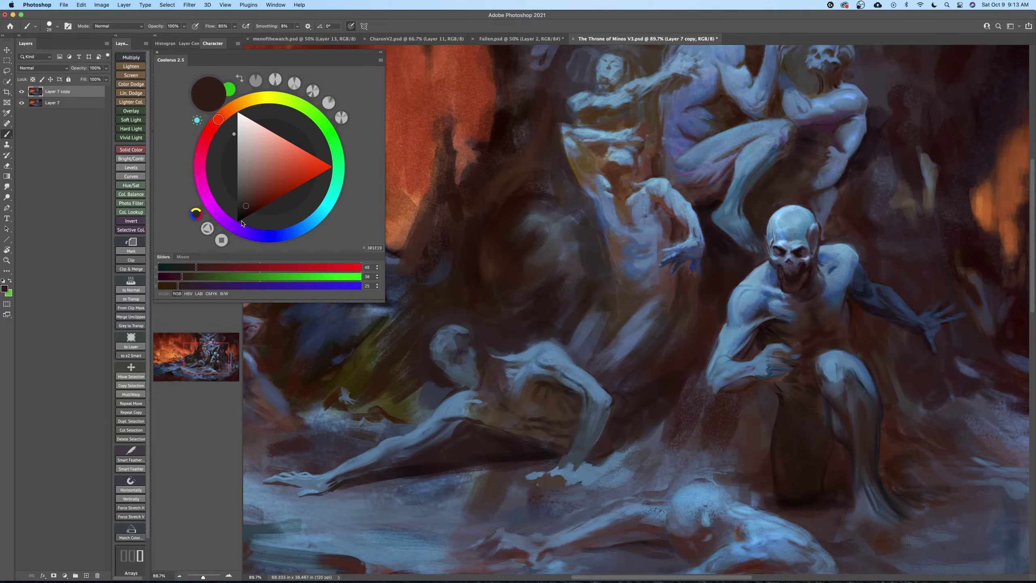
Pick a near-black and darken the rock between the crawling figure and the seated skull-faced figure with varying brush sizes.
{"action": "left_click", "coordinate": [241, 214]}
{"action": "left_click_drag", "start_coordinate": [696, 333], "coordinate": [689, 348]}
{"action": "key", "text": "]"}
{"action": "key", "text": "]"}
{"action": "key", "text": "]"}
{"action": "key", "text": "]"}
{"action": "key", "text": "]"}
{"action": "key", "text": "]"}
{"action": "key", "text": "]"}
{"action": "key", "text": "]"}
{"action": "key", "text": "]"}
{"action": "key", "text": "]"}
{"action": "mouse_move", "coordinate": [680, 292]}
{"action": "left_mouse_down"}
{"action": "mouse_move", "coordinate": [677, 280]}
{"action": "mouse_move", "coordinate": [676, 341]}
{"action": "mouse_move", "coordinate": [631, 397]}
{"action": "mouse_move", "coordinate": [671, 374]}
{"action": "mouse_move", "coordinate": [700, 320]}
{"action": "mouse_move", "coordinate": [681, 366]}
{"action": "left_mouse_up"}
{"action": "key", "text": "]"}
{"action": "key", "text": "]"}
{"action": "key", "text": "]"}
{"action": "key", "text": "]"}
{"action": "key", "text": "]"}
{"action": "key", "text": "["}
{"action": "key", "text": "["}
{"action": "key", "text": "["}
{"action": "key", "text": "["}
{"action": "key", "text": "["}
{"action": "key", "text": "["}
{"action": "key", "text": "["}
{"action": "key", "text": "["}
{"action": "key", "text": "["}
{"action": "key", "text": "["}
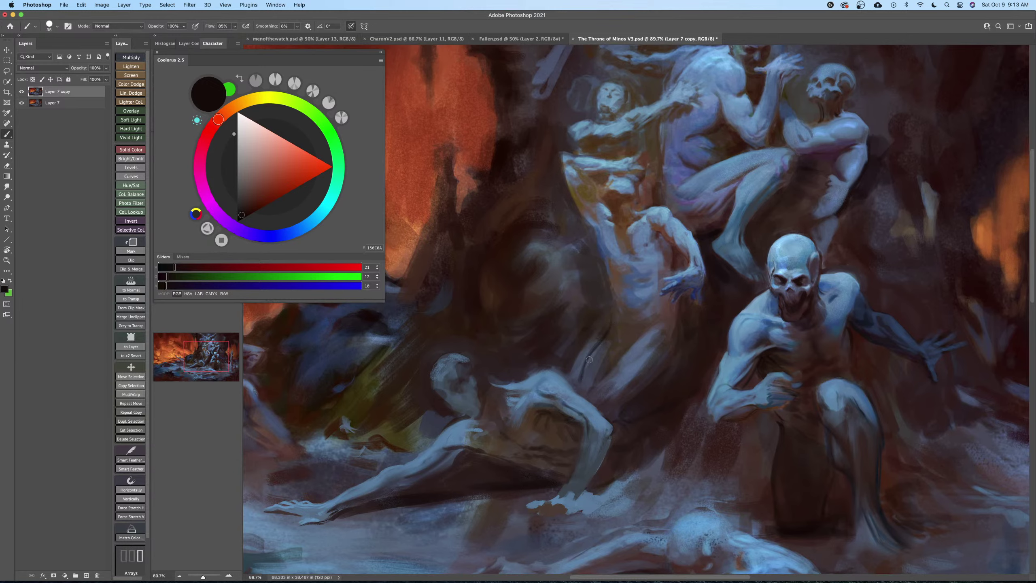
Darken the gap beside the pale streaks above the crawling figure's back and save the painting.
{"action": "mouse_move", "coordinate": [575, 378]}
{"action": "left_mouse_down"}
{"action": "mouse_move", "coordinate": [606, 315]}
{"action": "mouse_move", "coordinate": [586, 336]}
{"action": "left_mouse_up"}
{"action": "key", "text": "z"}
{"action": "key", "text": "super+s"}
Extend the crawling figure's shoulder toward the neck with a light blue sampled from the shoulder.
{"action": "mouse_move", "coordinate": [517, 383]}
{"action": "left_mouse_down"}
{"action": "mouse_move", "coordinate": [590, 333]}
{"action": "mouse_move", "coordinate": [640, 333]}
{"action": "mouse_move", "coordinate": [625, 317]}
{"action": "left_mouse_up"}
{"action": "scroll", "coordinate": [612, 311], "scroll_direction": "down", "scroll_amount": 2}
{"action": "key", "text": "b"}
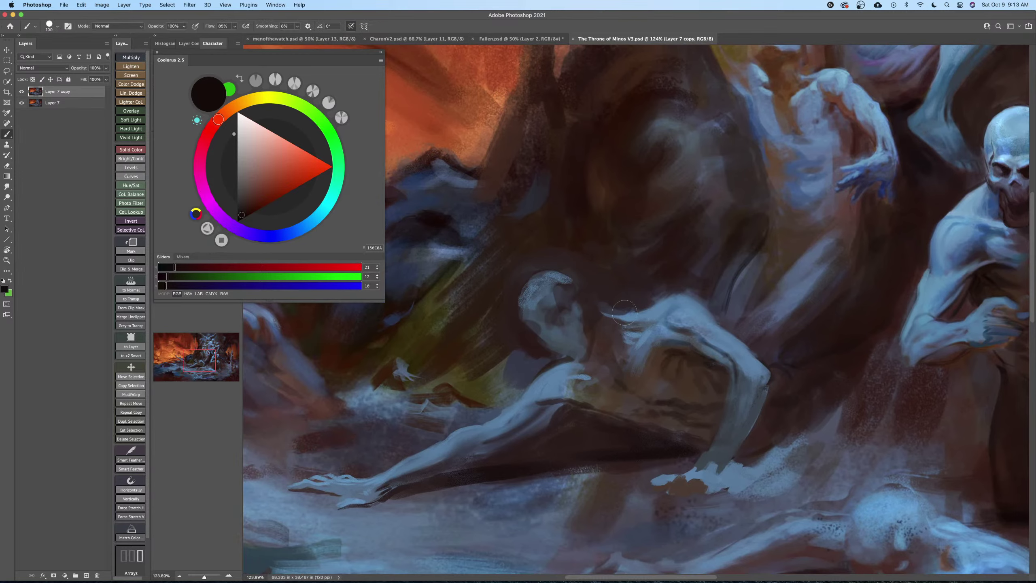
{"action": "left_click_drag", "start_coordinate": [634, 341], "coordinate": [662, 331]}
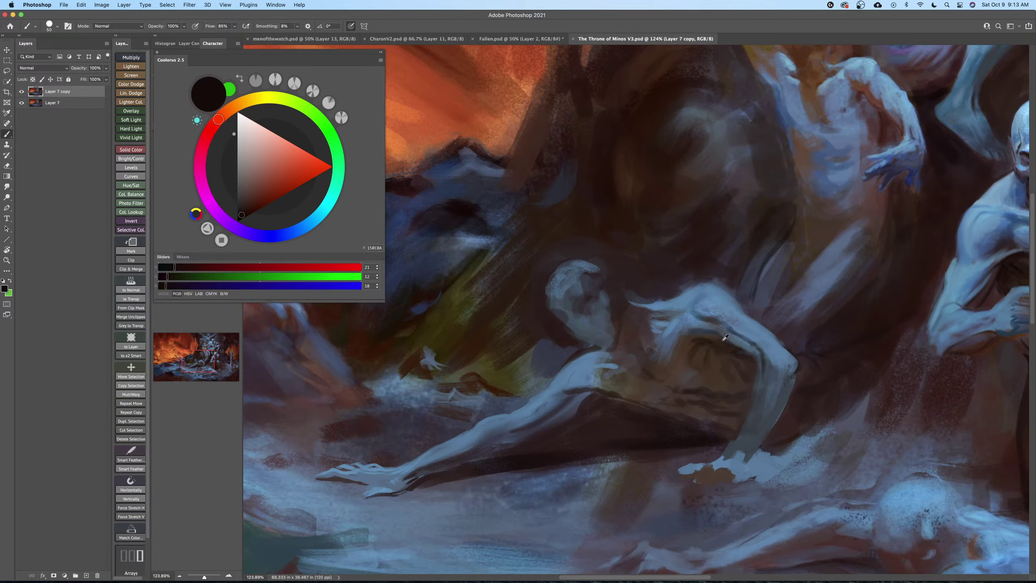
{"action": "left_click", "coordinate": [707, 301], "text": "alt"}
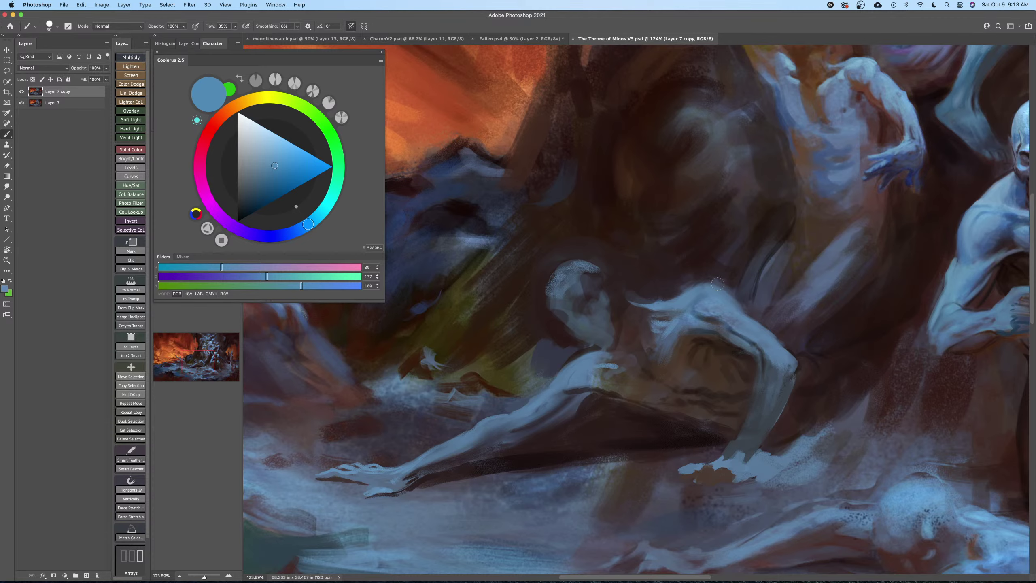
{"action": "scroll", "coordinate": [699, 290], "scroll_direction": "left", "scroll_amount": 2}
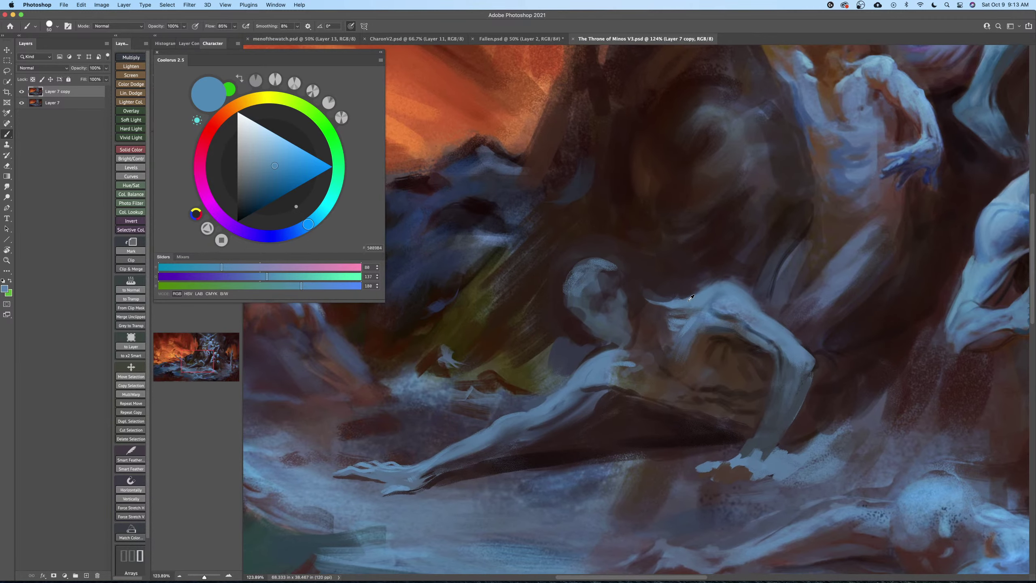
{"action": "left_click", "coordinate": [689, 301], "text": "alt"}
{"action": "left_click_drag", "start_coordinate": [656, 304], "coordinate": [631, 300]}
Paint out the crawling figure's head with an enlarged brush in sampled dark purplish grey and dark brown.
{"action": "key", "text": "bracketright"}
{"action": "key", "text": "bracketright"}
{"action": "key", "text": "bracketright"}
{"action": "key", "text": "bracketright"}
{"action": "key", "text": "bracketright"}
{"action": "key", "text": "bracketright"}
{"action": "key", "text": "bracketright"}
{"action": "left_click", "coordinate": [650, 290], "text": "alt"}
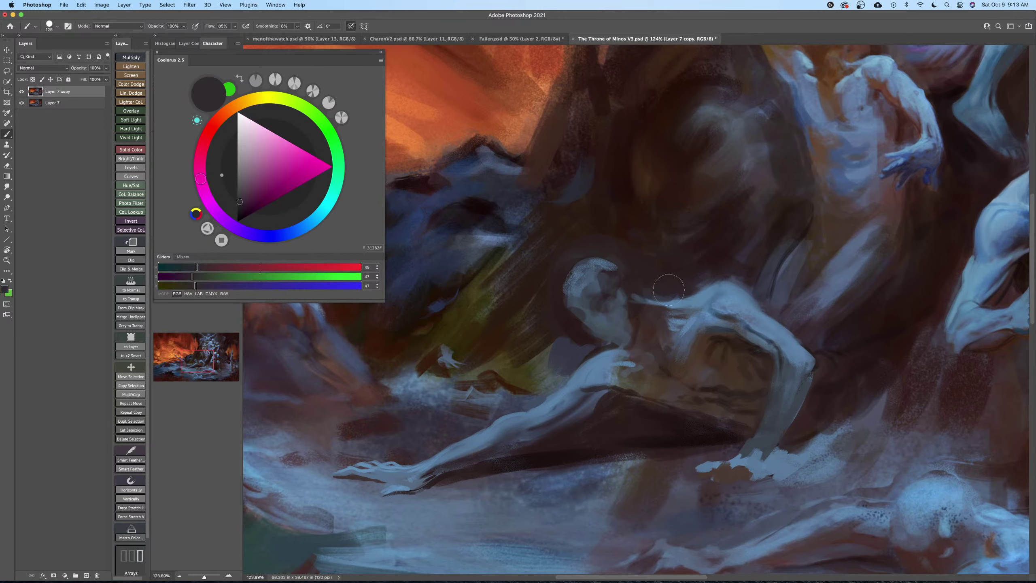
{"action": "key", "text": "bracketright"}
{"action": "mouse_move", "coordinate": [634, 285]}
{"action": "left_mouse_down"}
{"action": "mouse_move", "coordinate": [578, 283]}
{"action": "mouse_move", "coordinate": [576, 310]}
{"action": "mouse_move", "coordinate": [609, 265]}
{"action": "mouse_move", "coordinate": [612, 333]}
{"action": "mouse_move", "coordinate": [628, 319]}
{"action": "mouse_move", "coordinate": [610, 313]}
{"action": "mouse_move", "coordinate": [599, 276]}
{"action": "mouse_move", "coordinate": [570, 288]}
{"action": "mouse_move", "coordinate": [590, 284]}
{"action": "mouse_move", "coordinate": [602, 298]}
{"action": "mouse_move", "coordinate": [614, 228]}
{"action": "mouse_move", "coordinate": [583, 289]}
{"action": "mouse_move", "coordinate": [625, 321]}
{"action": "left_mouse_up"}
{"action": "key", "text": "bracketright"}
{"action": "key", "text": "bracketright"}
{"action": "key", "text": "bracketright"}
{"action": "left_click", "coordinate": [615, 228], "text": "alt"}
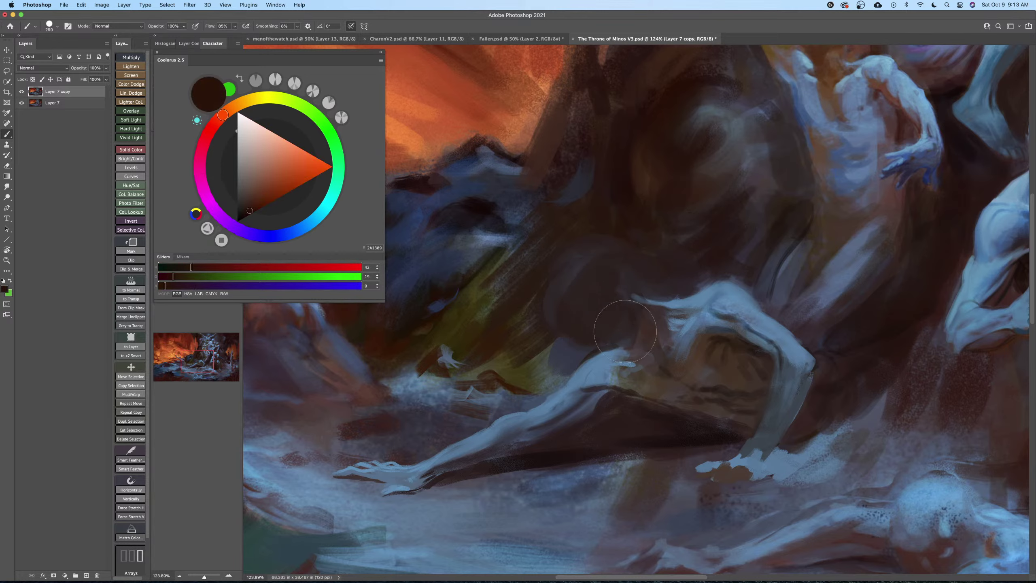
{"action": "mouse_move", "coordinate": [570, 300]}
{"action": "left_mouse_down"}
{"action": "mouse_move", "coordinate": [542, 273]}
{"action": "mouse_move", "coordinate": [568, 332]}
{"action": "mouse_move", "coordinate": [558, 363]}
{"action": "mouse_move", "coordinate": [608, 325]}
{"action": "left_mouse_up"}
Rotate the canvas and paint a longer neck line for the crawling figure in mid blue sampled from the shoulder, using a smaller brush.
{"action": "key", "text": "r"}
{"action": "left_click_drag", "start_coordinate": [610, 236], "coordinate": [710, 275]}
{"action": "left_click_drag", "start_coordinate": [673, 357], "coordinate": [683, 359]}
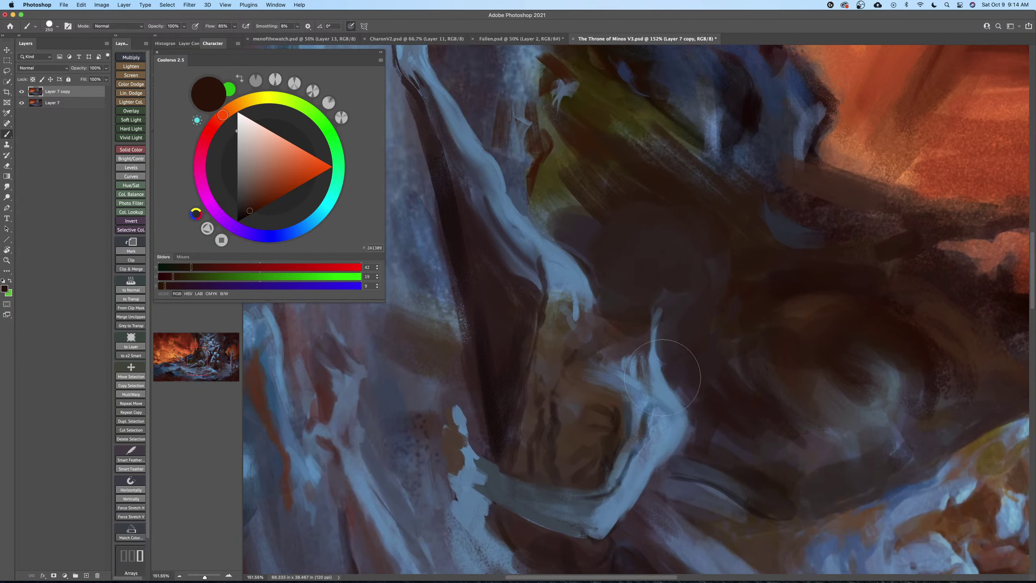
{"action": "left_click", "coordinate": [656, 363], "text": "alt"}
{"action": "key", "text": "bracketleft"}
{"action": "key", "text": "bracketleft"}
{"action": "key", "text": "bracketleft"}
{"action": "key", "text": "bracketleft"}
{"action": "key", "text": "bracketleft"}
{"action": "key", "text": "bracketleft"}
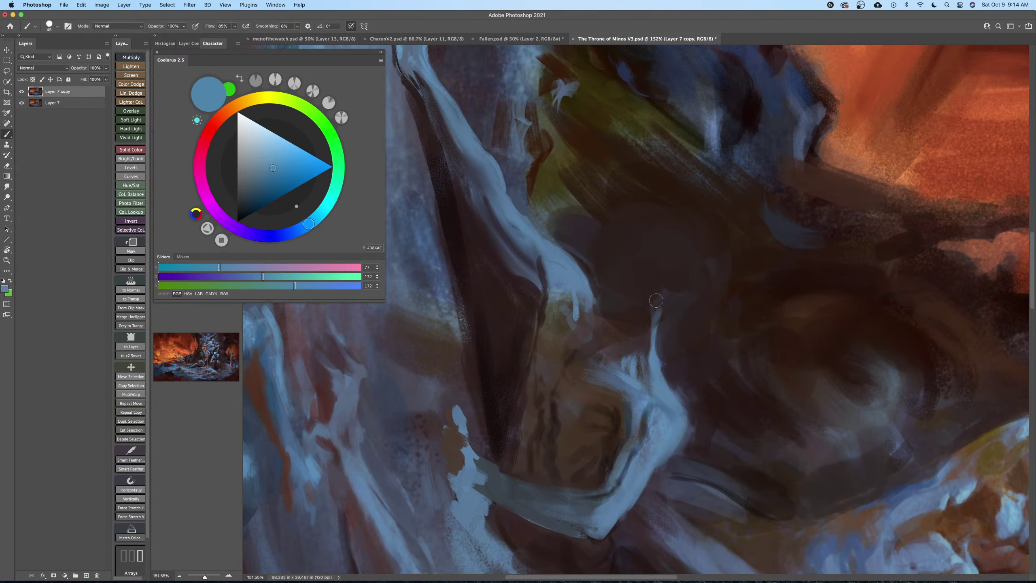
{"action": "mouse_move", "coordinate": [656, 301]}
{"action": "left_mouse_down"}
{"action": "mouse_move", "coordinate": [648, 350]}
{"action": "mouse_move", "coordinate": [619, 356]}
{"action": "mouse_move", "coordinate": [627, 362]}
{"action": "mouse_move", "coordinate": [640, 341]}
{"action": "mouse_move", "coordinate": [642, 366]}
{"action": "mouse_move", "coordinate": [678, 356]}
{"action": "left_mouse_up"}
{"action": "key", "text": "Escape"}
{"action": "left_click_drag", "start_coordinate": [714, 315], "coordinate": [685, 286]}
{"action": "mouse_move", "coordinate": [665, 332]}
{"action": "left_mouse_down"}
{"action": "mouse_move", "coordinate": [617, 308]}
{"action": "mouse_move", "coordinate": [653, 268]}
{"action": "mouse_move", "coordinate": [599, 257]}
{"action": "mouse_move", "coordinate": [646, 261]}
{"action": "mouse_move", "coordinate": [607, 256]}
{"action": "mouse_move", "coordinate": [653, 292]}
{"action": "mouse_move", "coordinate": [633, 257]}
{"action": "mouse_move", "coordinate": [598, 265]}
{"action": "mouse_move", "coordinate": [633, 251]}
{"action": "mouse_move", "coordinate": [598, 255]}
{"action": "mouse_move", "coordinate": [653, 300]}
{"action": "left_mouse_up"}
Block in the rounded skull of a new head at the end of the neck with a large mid blue brush.
{"action": "key", "text": "bracketright"}
{"action": "key", "text": "bracketright"}
{"action": "key", "text": "bracketright"}
{"action": "key", "text": "bracketright"}
{"action": "key", "text": "bracketright"}
{"action": "key", "text": "bracketright"}
{"action": "key", "text": "bracketright"}
{"action": "key", "text": "bracketright"}
{"action": "key", "text": "bracketright"}
{"action": "key", "text": "bracketright"}
{"action": "key", "text": "bracketleft"}
{"action": "key", "text": "bracketleft"}
{"action": "key", "text": "bracketleft"}
{"action": "key", "text": "bracketleft"}
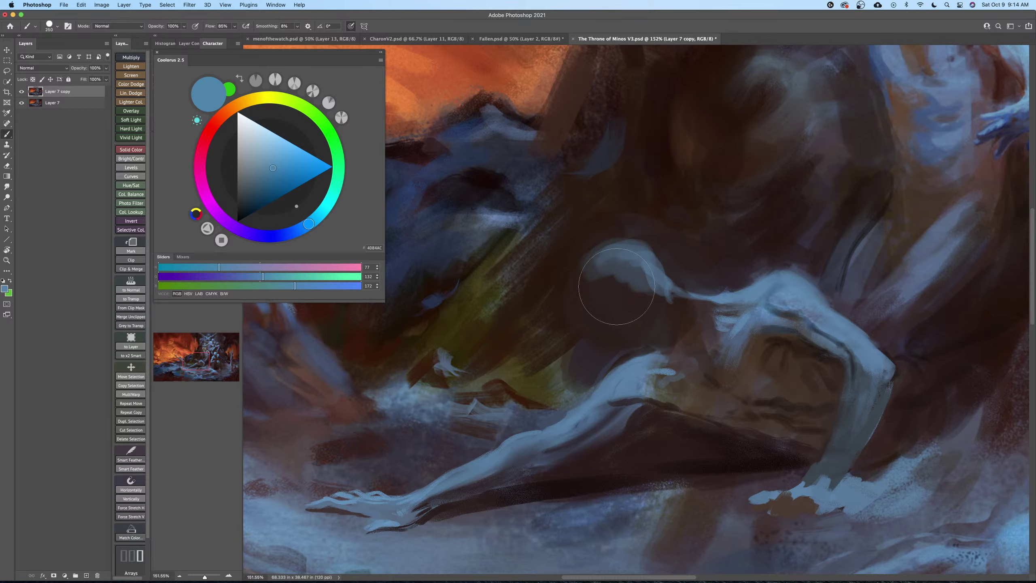
{"action": "left_click_drag", "start_coordinate": [587, 257], "coordinate": [636, 248]}
Add curved brow and cheek strokes to the front of the new head in the same blue with smaller brush sizes.
{"action": "key", "text": "bracketright"}
{"action": "key", "text": "bracketright"}
{"action": "key", "text": "bracketleft"}
{"action": "key", "text": "bracketleft"}
{"action": "key", "text": "bracketleft"}
{"action": "key", "text": "bracketleft"}
{"action": "left_click_drag", "start_coordinate": [609, 283], "coordinate": [615, 284]}
{"action": "key", "text": "bracketleft"}
{"action": "key", "text": "bracketright"}
{"action": "key", "text": "bracketright"}
{"action": "key", "text": "bracketright"}
{"action": "key", "text": "bracketright"}
{"action": "mouse_move", "coordinate": [584, 279]}
{"action": "left_mouse_down"}
{"action": "mouse_move", "coordinate": [590, 284]}
{"action": "mouse_move", "coordinate": [579, 286]}
{"action": "left_mouse_up"}
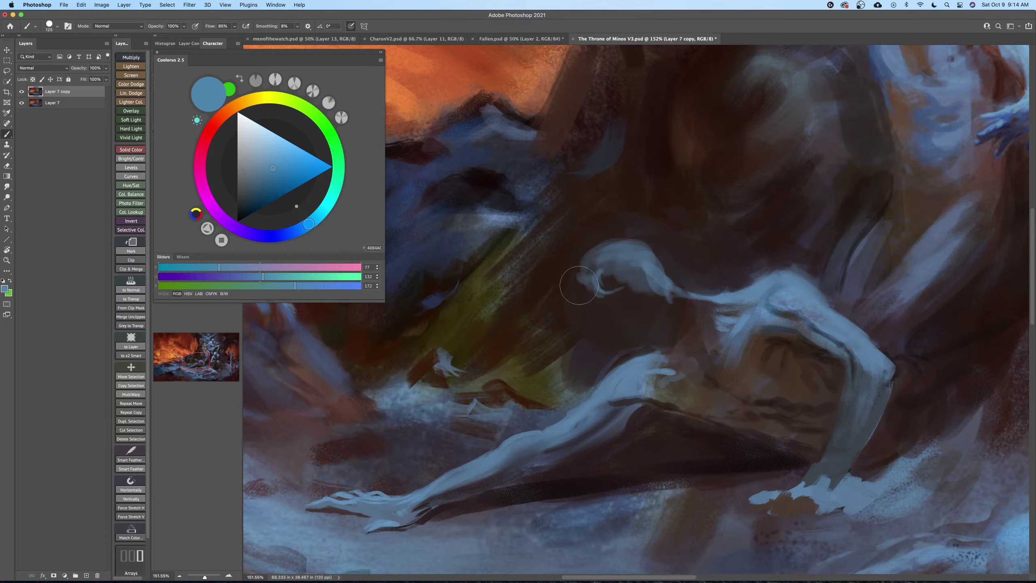
Refine the face contour of the new head, sampling a dark brown from the background in front of it.
{"action": "key", "text": "bracketleft"}
{"action": "key", "text": "bracketleft"}
{"action": "key", "text": "bracketleft"}
{"action": "key", "text": "bracketleft"}
{"action": "key", "text": "bracketleft"}
{"action": "key", "text": "bracketleft"}
{"action": "key", "text": "bracketleft"}
{"action": "left_click", "coordinate": [556, 279], "text": "alt"}
{"action": "key", "text": "bracketright"}
{"action": "key", "text": "bracketright"}
{"action": "key", "text": "bracketright"}
{"action": "key", "text": "bracketright"}
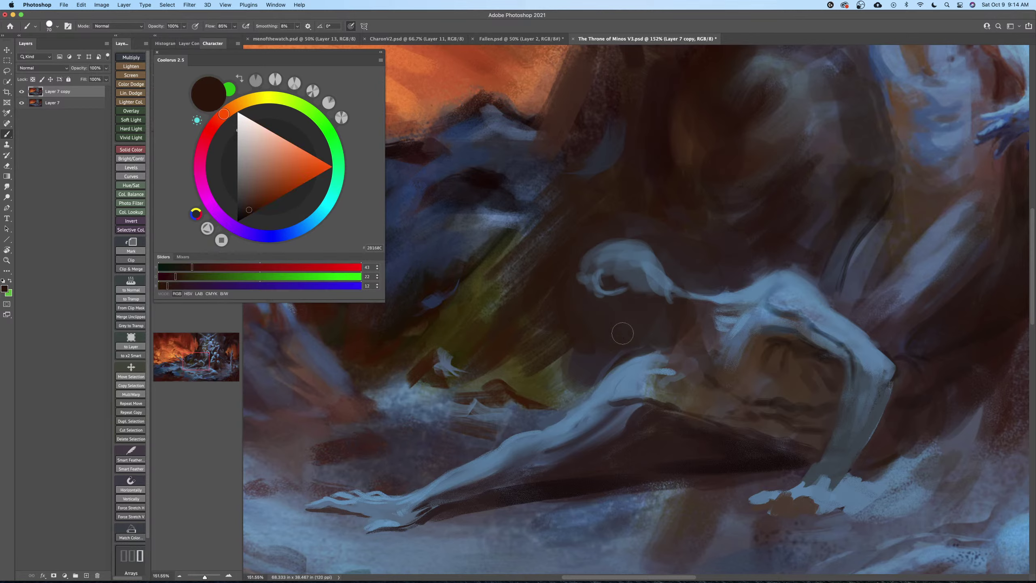
{"action": "key", "text": "bracketleft"}
{"action": "key", "text": "bracketleft"}
Add thin blue tendon strokes below the neck with a shoulder color, and sample a dark brown to carve between them.
{"action": "left_click", "coordinate": [743, 292], "text": "alt"}
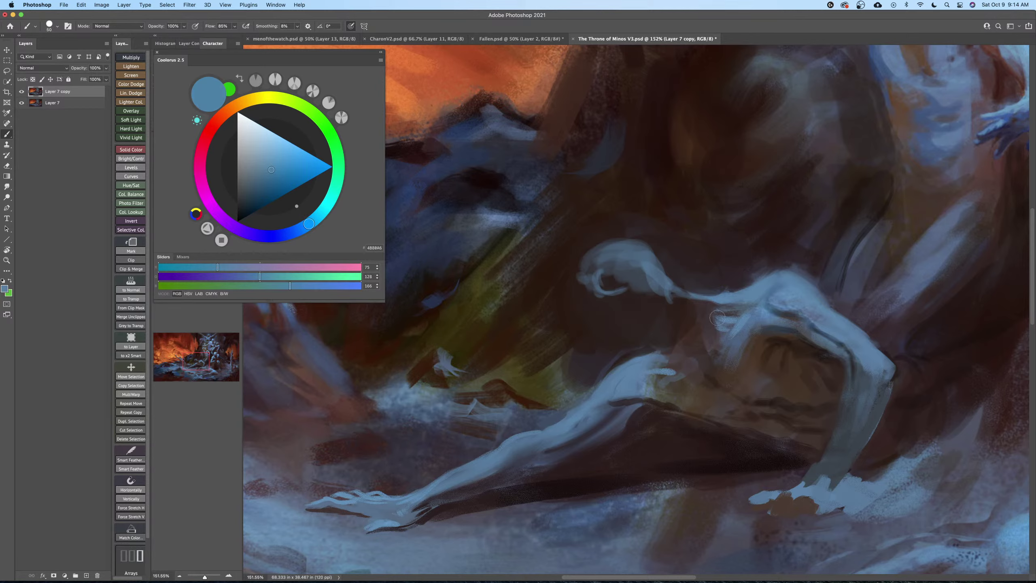
{"action": "key", "text": "bracketleft"}
{"action": "mouse_move", "coordinate": [725, 313]}
{"action": "left_mouse_down"}
{"action": "mouse_move", "coordinate": [693, 303]}
{"action": "mouse_move", "coordinate": [749, 319]}
{"action": "mouse_move", "coordinate": [706, 321]}
{"action": "left_mouse_up"}
{"action": "left_click", "coordinate": [682, 306], "text": "alt"}
{"action": "key", "text": "bracketright"}
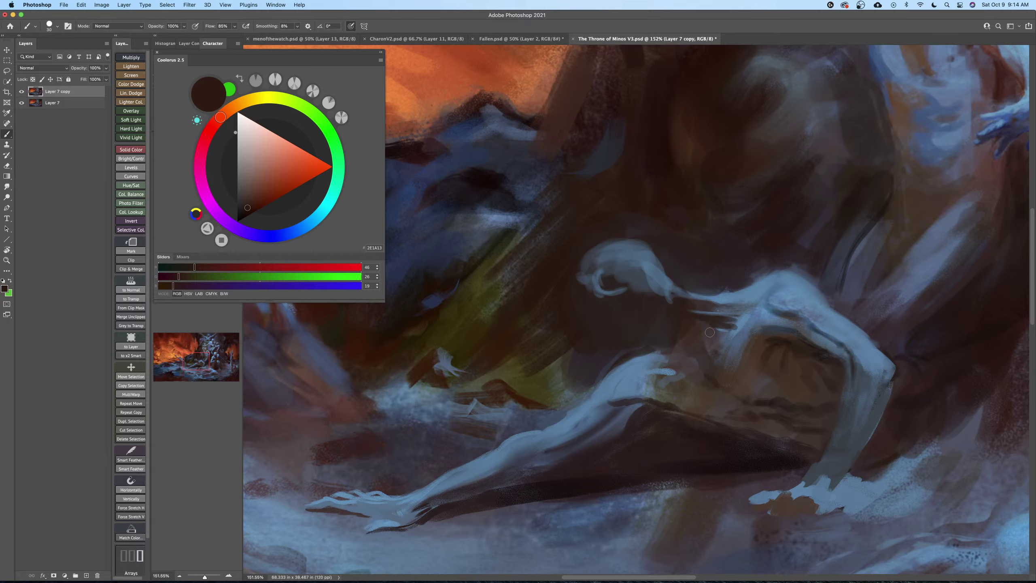
{"action": "key", "text": "e"}
{"action": "left_click_drag", "start_coordinate": [634, 288], "coordinate": [749, 326]}
{"action": "key", "text": "super+z"}
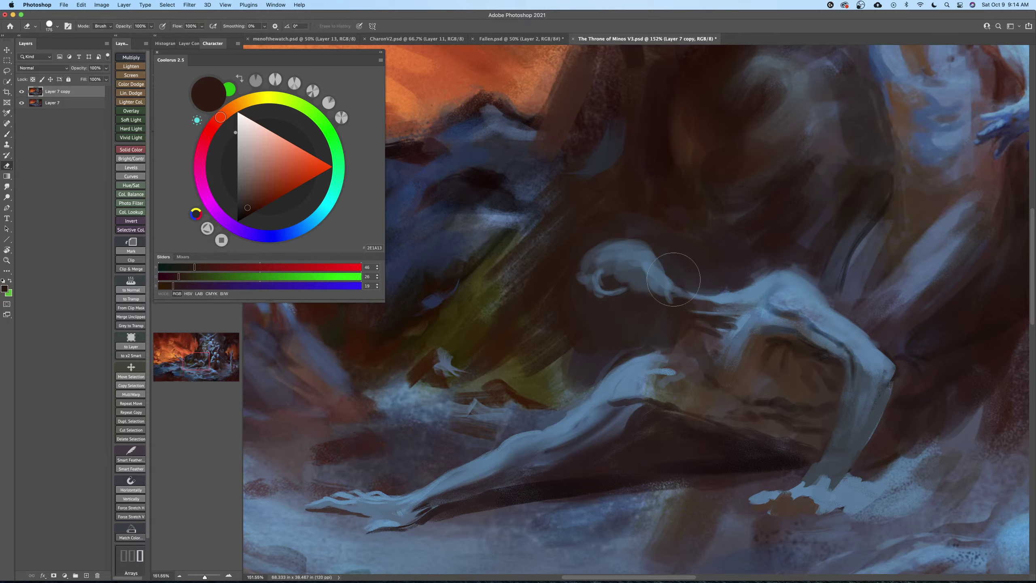
Carve dark brown gaps between the tendons below the crawling figure's neck with a small brush.
{"action": "key", "text": "r"}
{"action": "mouse_move", "coordinate": [618, 189]}
{"action": "left_mouse_down"}
{"action": "mouse_move", "coordinate": [756, 292]}
{"action": "mouse_move", "coordinate": [753, 276]}
{"action": "left_mouse_up"}
{"action": "key", "text": "b"}
{"action": "key", "text": "bracketleft"}
{"action": "key", "text": "bracketleft"}
{"action": "key", "text": "bracketleft"}
{"action": "key", "text": "bracketleft"}
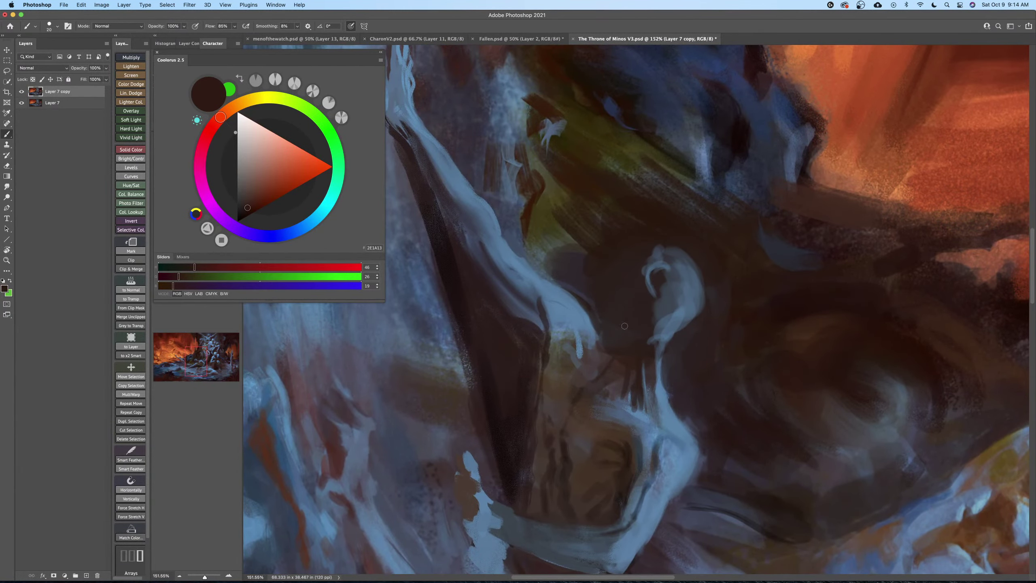
{"action": "mouse_move", "coordinate": [594, 383]}
{"action": "left_mouse_down"}
{"action": "mouse_move", "coordinate": [649, 327]}
{"action": "mouse_move", "coordinate": [665, 292]}
{"action": "mouse_move", "coordinate": [659, 298]}
{"action": "left_mouse_up"}
{"action": "key", "text": "bracketright"}
{"action": "key", "text": "bracketright"}
{"action": "key", "text": "bracketright"}
{"action": "key", "text": "bracketright"}
{"action": "key", "text": "Escape"}
{"action": "key", "text": "bracketright"}
{"action": "key", "text": "bracketright"}
{"action": "key", "text": "bracketright"}
{"action": "key", "text": "bracketright"}
{"action": "key", "text": "bracketright"}
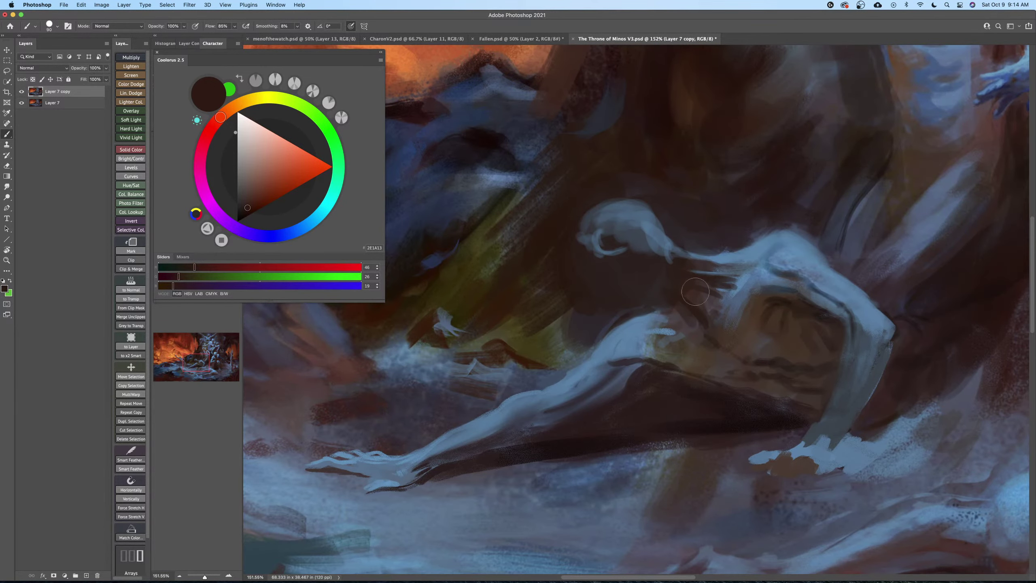
Sample a mid blue from the figure's shoulder and extend the thin neck tendon strokes with a small brush.
{"action": "left_click", "coordinate": [742, 253], "text": "alt"}
{"action": "key", "text": "bracketleft"}
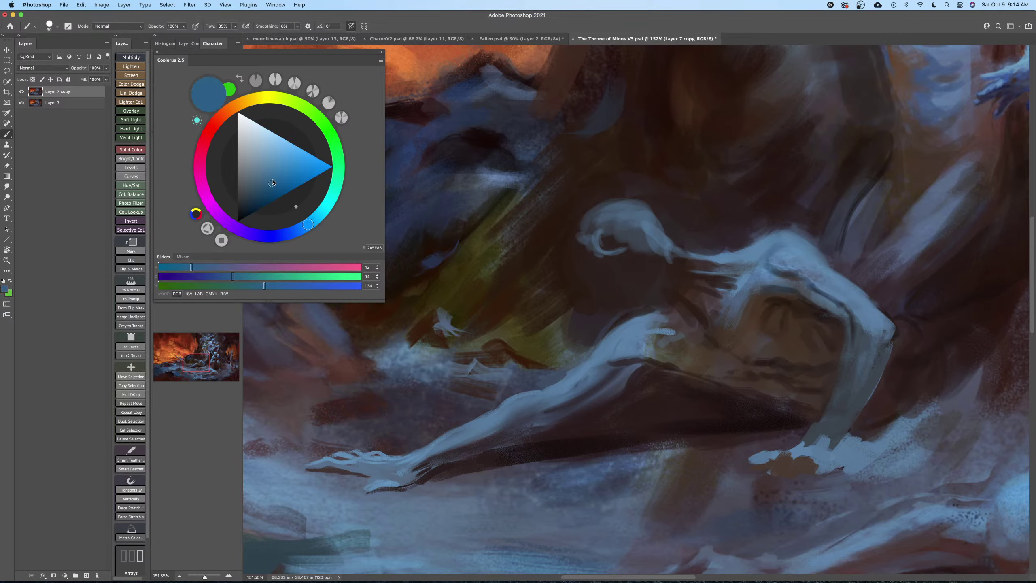
{"action": "key", "text": "bracketleft"}
{"action": "key", "text": "bracketleft"}
{"action": "key", "text": "bracketleft"}
{"action": "key", "text": "bracketleft"}
{"action": "key", "text": "bracketleft"}
{"action": "key", "text": "bracketleft"}
{"action": "key", "text": "bracketleft"}
{"action": "left_click_drag", "start_coordinate": [713, 321], "coordinate": [677, 290]}
{"action": "key", "text": "bracketright"}
{"action": "key", "text": "bracketright"}
{"action": "key", "text": "bracketright"}
{"action": "key", "text": "z"}
{"action": "mouse_move", "coordinate": [736, 305]}
{"action": "left_mouse_down"}
{"action": "mouse_move", "coordinate": [717, 303]}
{"action": "mouse_move", "coordinate": [716, 316]}
{"action": "left_mouse_up"}
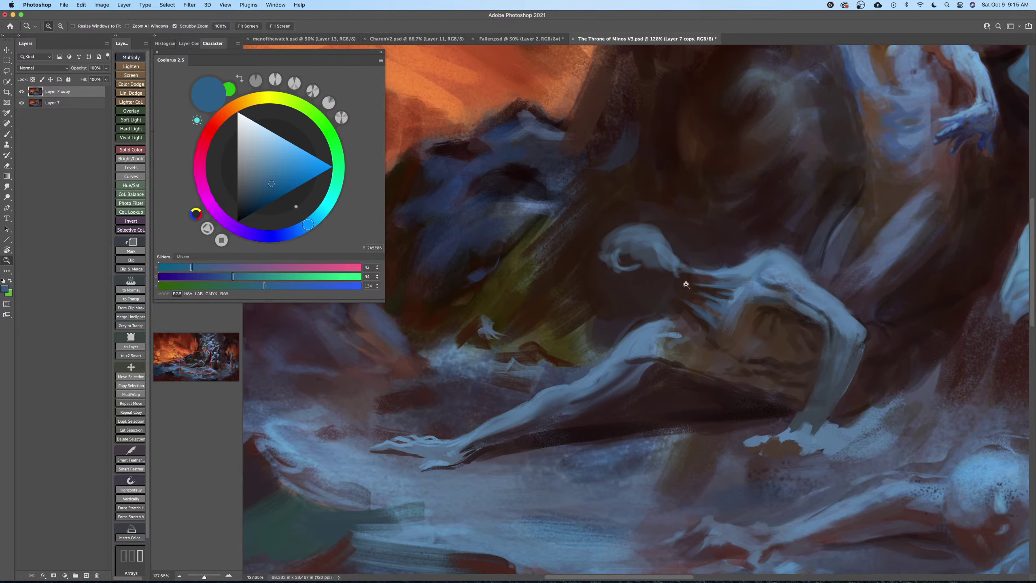
Flip the canvas horizontally and save the painting.
{"action": "left_click", "coordinate": [123, 8]}
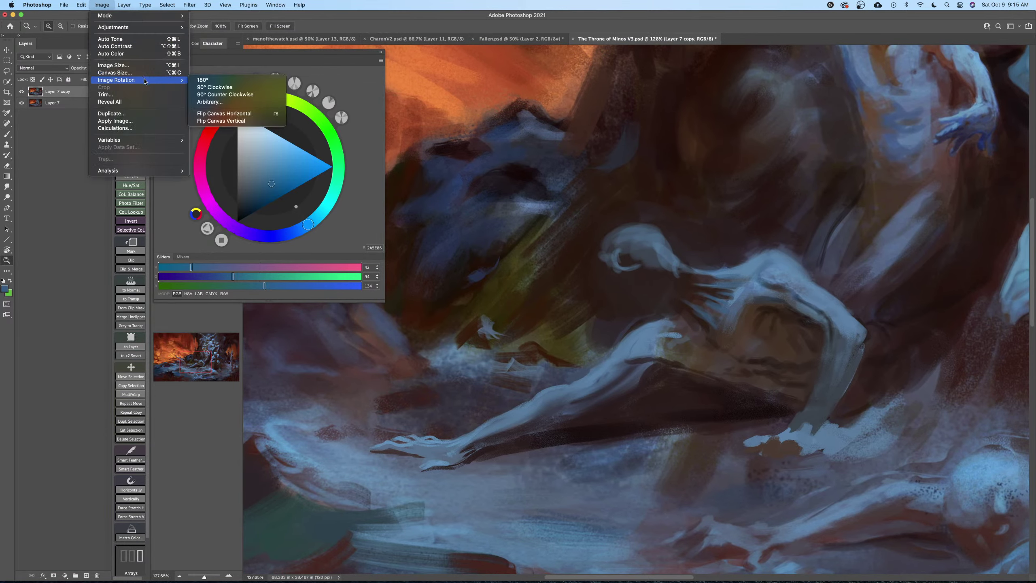
{"action": "left_click", "coordinate": [208, 111]}
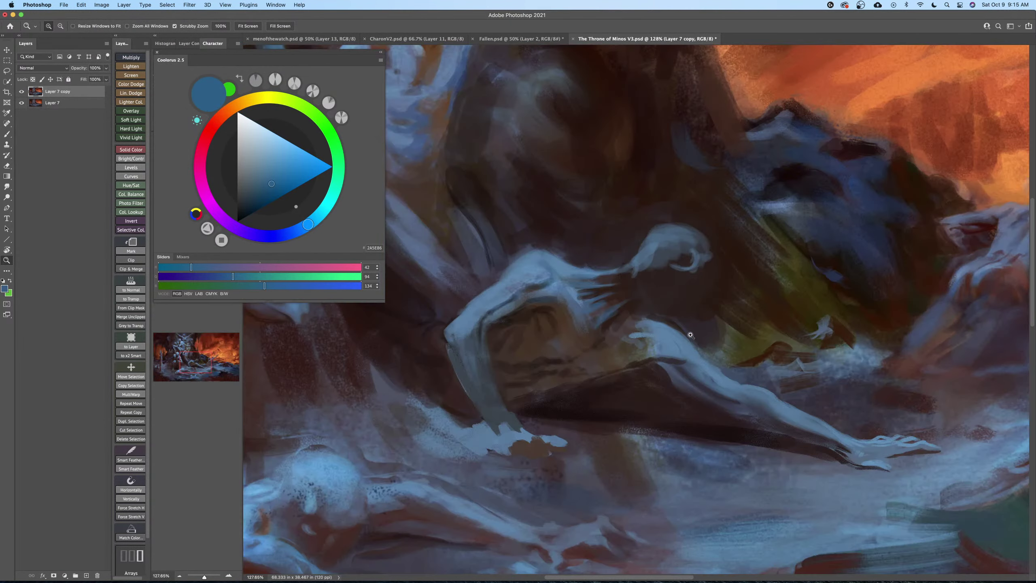
{"action": "key", "text": "super+s"}
Sample a dark reddish brown from the background and paint over the area around the figure's shoulder and neck with a larger brush.
{"action": "left_click_drag", "start_coordinate": [604, 316], "coordinate": [616, 316]}
{"action": "left_click_drag", "start_coordinate": [617, 315], "coordinate": [677, 359]}
{"action": "key", "text": "r"}
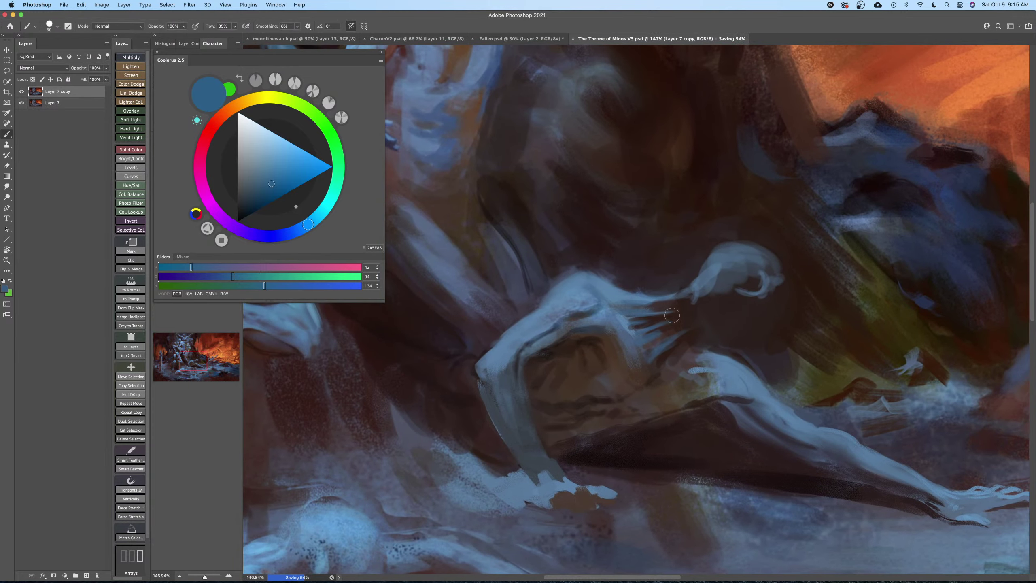
{"action": "mouse_move", "coordinate": [642, 254]}
{"action": "left_mouse_down"}
{"action": "mouse_move", "coordinate": [590, 259]}
{"action": "mouse_move", "coordinate": [556, 353]}
{"action": "left_mouse_up"}
{"action": "key", "text": "b"}
{"action": "left_click", "coordinate": [580, 308], "text": "alt"}
{"action": "key", "text": "]"}
{"action": "key", "text": "]"}
{"action": "key", "text": "]"}
{"action": "left_click_drag", "start_coordinate": [570, 316], "coordinate": [558, 353]}
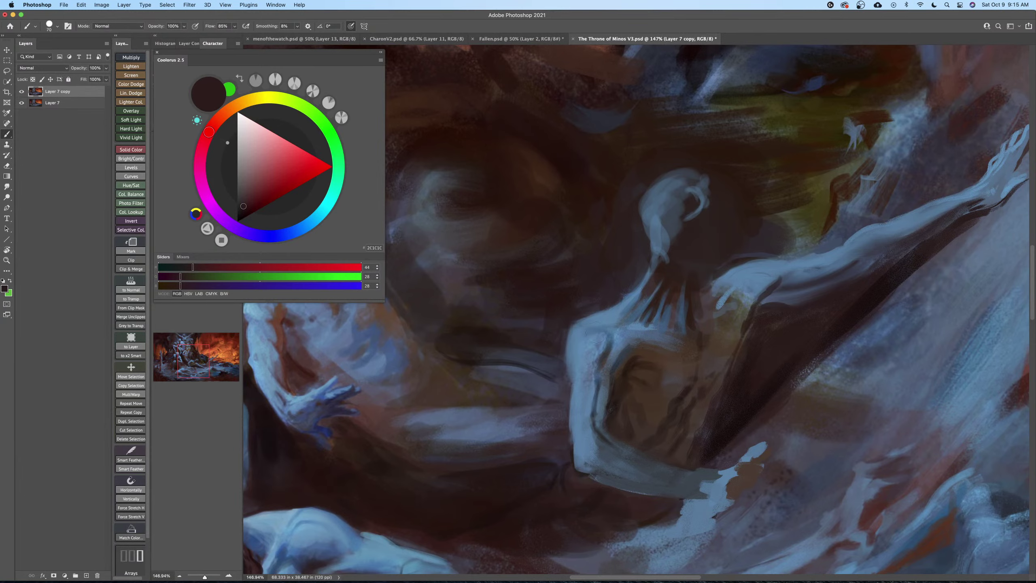
{"action": "key", "text": "Escape"}
{"action": "left_click_drag", "start_coordinate": [659, 331], "coordinate": [635, 343]}
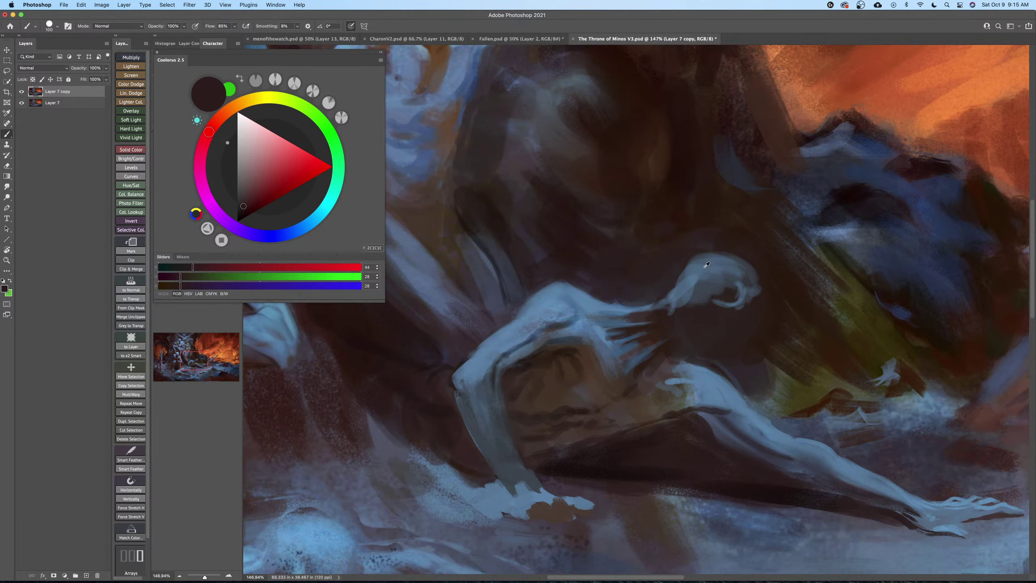
Sample a mid blue from the head and rework the brow and cheek around the eye socket with a larger brush.
{"action": "left_click", "coordinate": [696, 289], "text": "alt"}
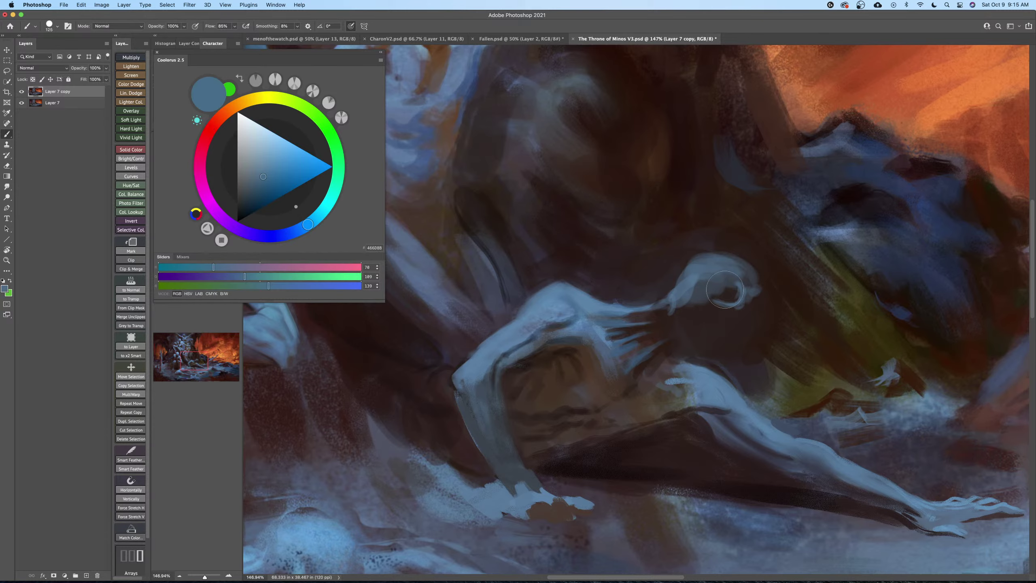
{"action": "key", "text": "]"}
{"action": "key", "text": "]"}
{"action": "left_click_drag", "start_coordinate": [733, 320], "coordinate": [722, 312]}
{"action": "key", "text": "["}
{"action": "key", "text": "["}
{"action": "key", "text": "["}
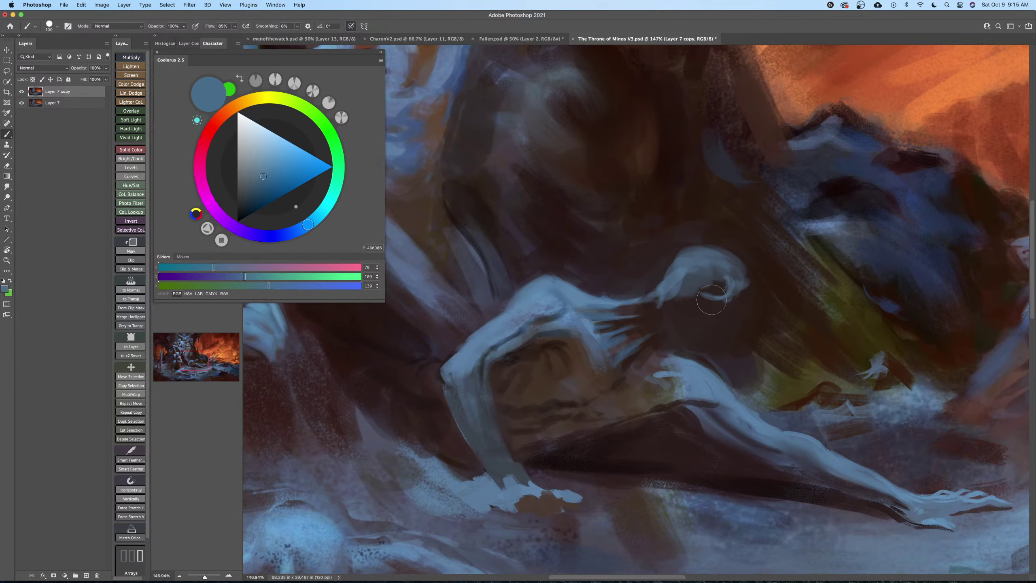
{"action": "key", "text": "bracketright"}
{"action": "key", "text": "bracketleft"}
Reshape the back of the skull and the cheek's lower edge, alternating sampled mid blue and dark brown.
{"action": "left_click", "coordinate": [699, 304], "text": "alt"}
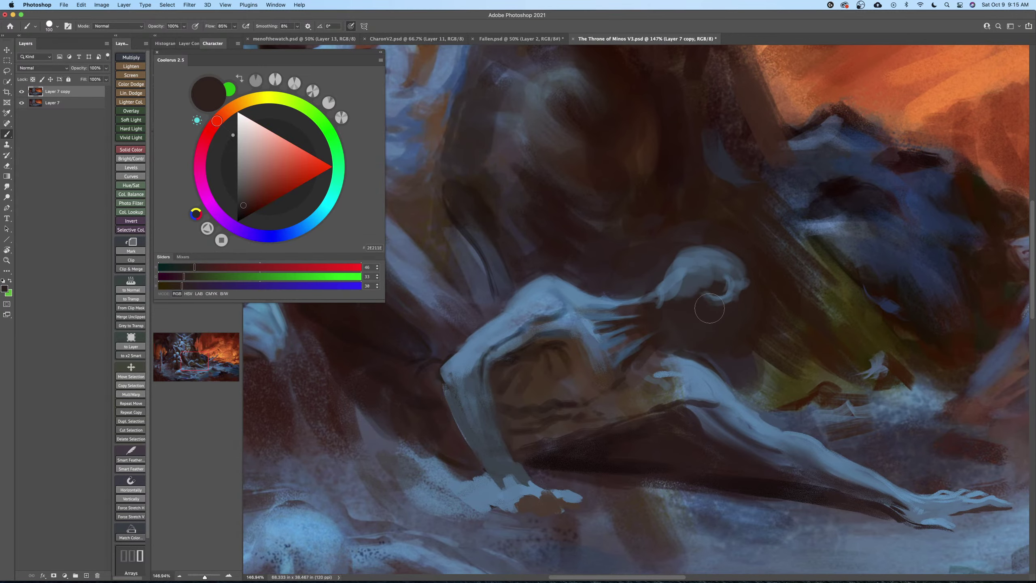
{"action": "scroll", "coordinate": [710, 308], "scroll_direction": "right", "scroll_amount": 2}
{"action": "scroll", "coordinate": [709, 308], "scroll_direction": "down", "scroll_amount": 1}
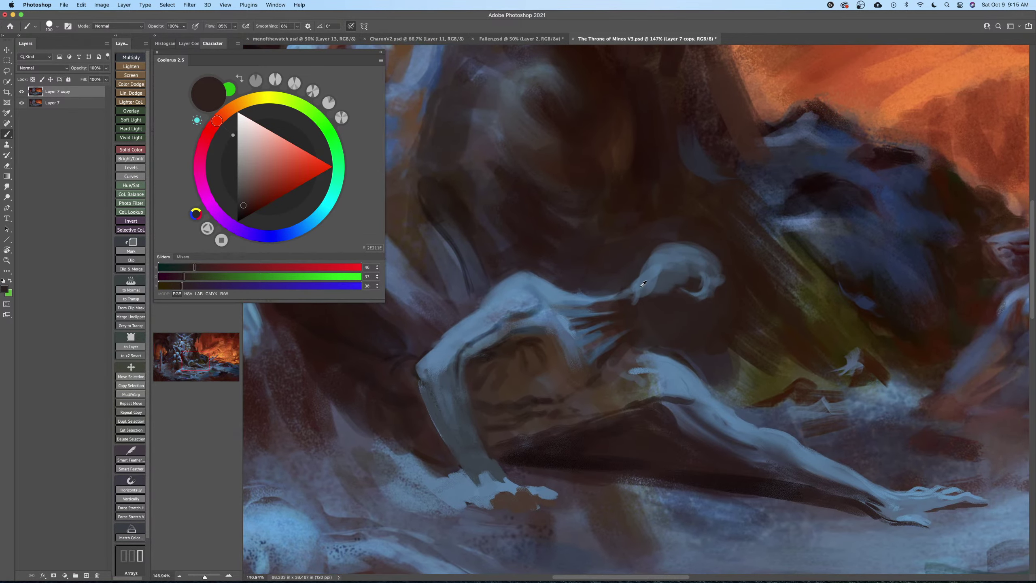
{"action": "left_click", "coordinate": [643, 283], "text": "alt"}
{"action": "key", "text": "bracketright"}
{"action": "key", "text": "bracketright"}
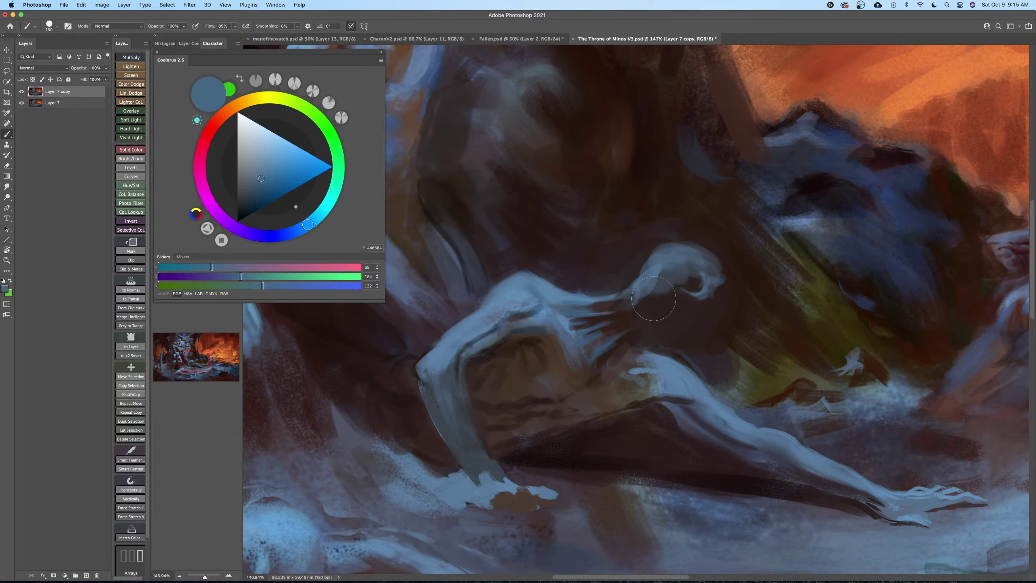
{"action": "left_click", "coordinate": [661, 290], "text": "alt"}
{"action": "key", "text": "bracketright"}
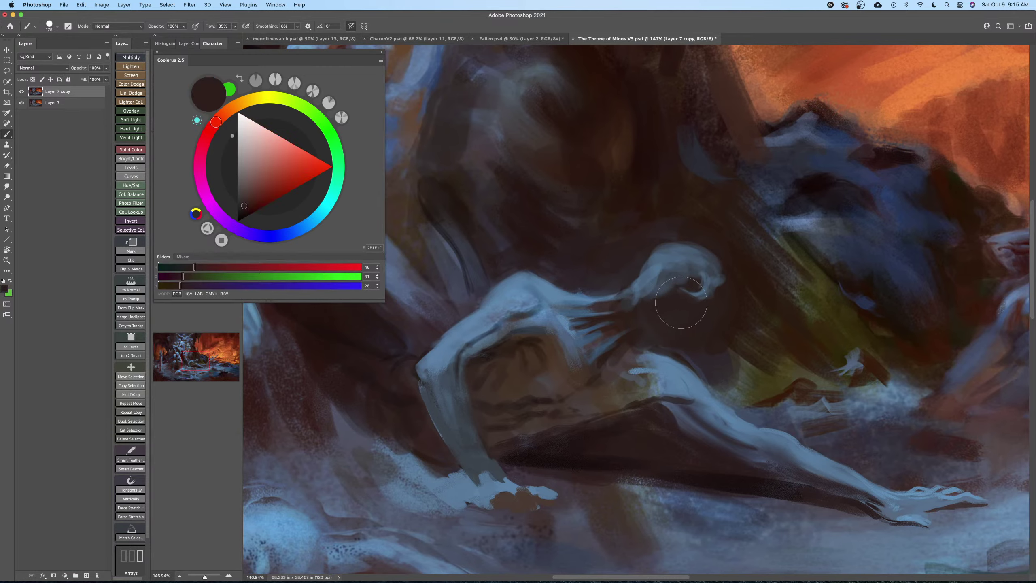
Trim the face's lower front contour with a smaller brush, using dark tones sampled near the neck and in front of the face.
{"action": "key", "text": "bracketleft"}
{"action": "key", "text": "bracketleft"}
{"action": "key", "text": "bracketleft"}
{"action": "key", "text": "bracketleft"}
{"action": "key", "text": "bracketleft"}
{"action": "left_click", "coordinate": [614, 346], "text": "alt"}
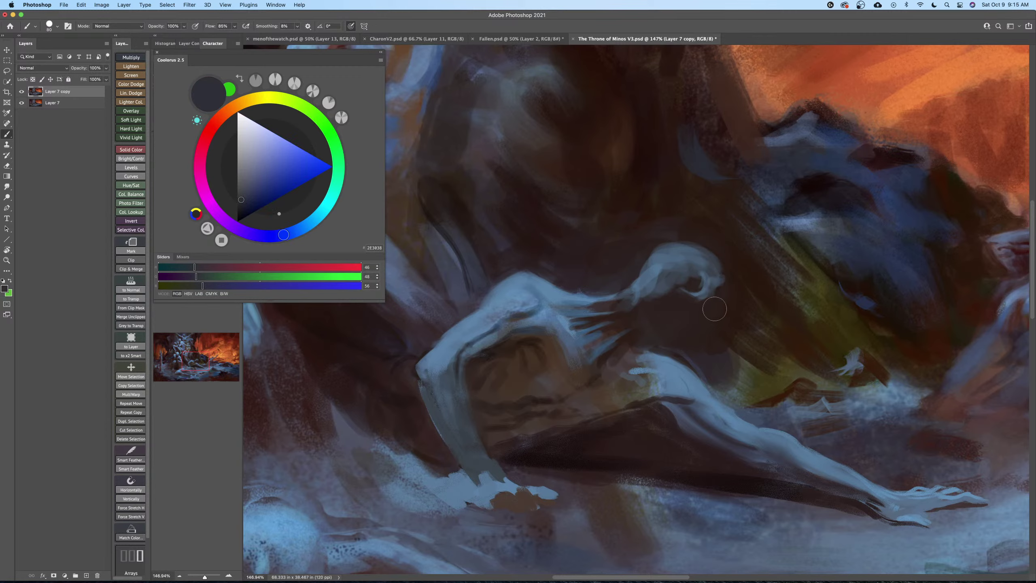
{"action": "left_click", "coordinate": [734, 302], "text": "alt"}
{"action": "key", "text": "bracketright"}
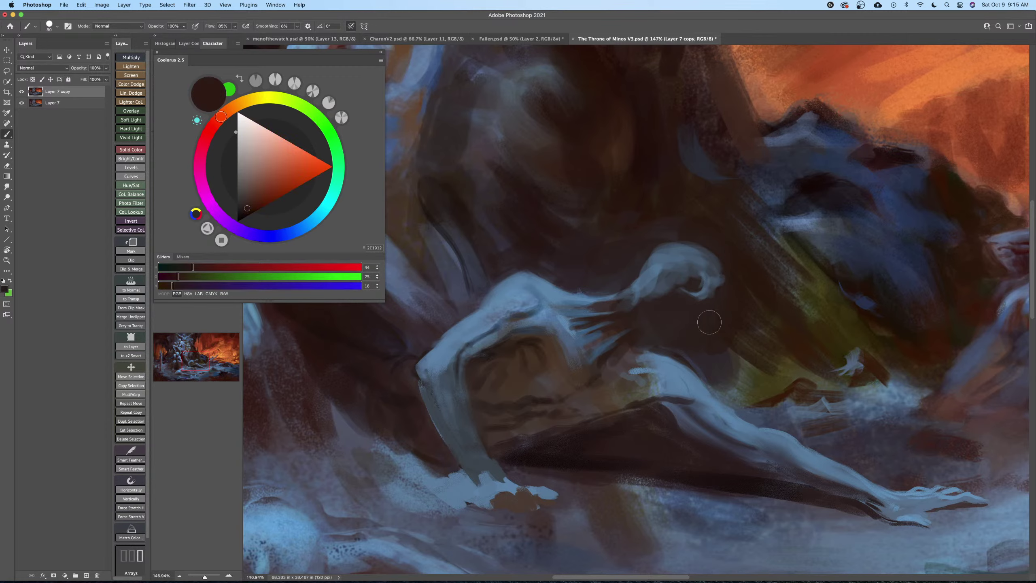
Build the forehead and small nose and mouth accents in sampled blue, and shape the area beneath them with sampled dark brown.
{"action": "left_click", "coordinate": [682, 253], "text": "alt"}
{"action": "key", "text": "bracketright"}
{"action": "key", "text": "bracketright"}
{"action": "key", "text": "bracketright"}
{"action": "key", "text": "bracketright"}
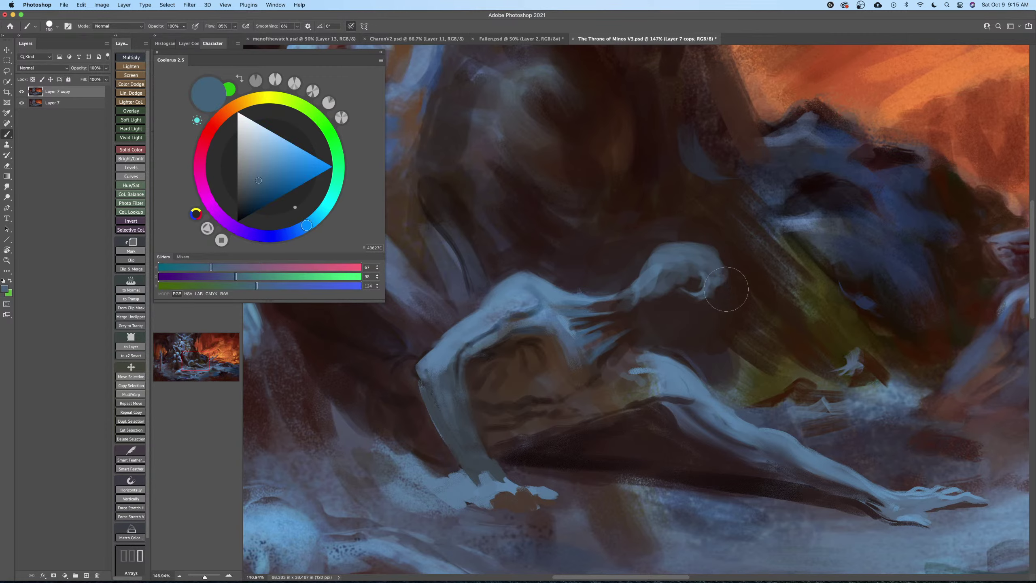
{"action": "key", "text": "bracketleft"}
{"action": "key", "text": "bracketleft"}
{"action": "key", "text": "bracketleft"}
{"action": "key", "text": "bracketleft"}
{"action": "left_click", "coordinate": [711, 324], "text": "alt"}
{"action": "left_click_drag", "start_coordinate": [711, 325], "coordinate": [692, 339]}
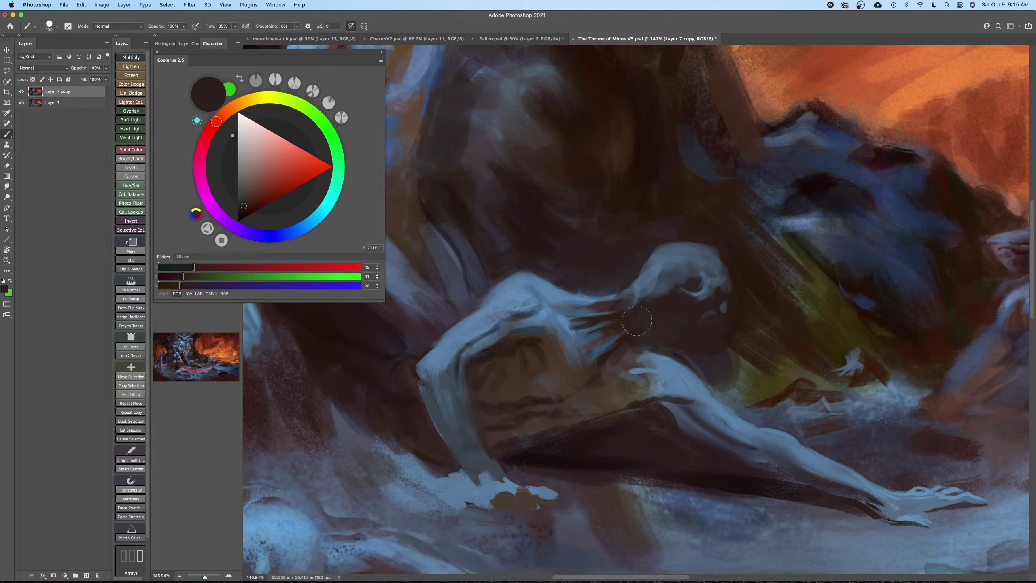
Choose a near-black brown and darken the eye socket and the underside of the head with a small brush.
{"action": "key", "text": "bracketleft"}
{"action": "key", "text": "bracketleft"}
{"action": "left_click", "coordinate": [241, 213]}
{"action": "key", "text": "bracketleft"}
{"action": "key", "text": "bracketleft"}
{"action": "key", "text": "bracketleft"}
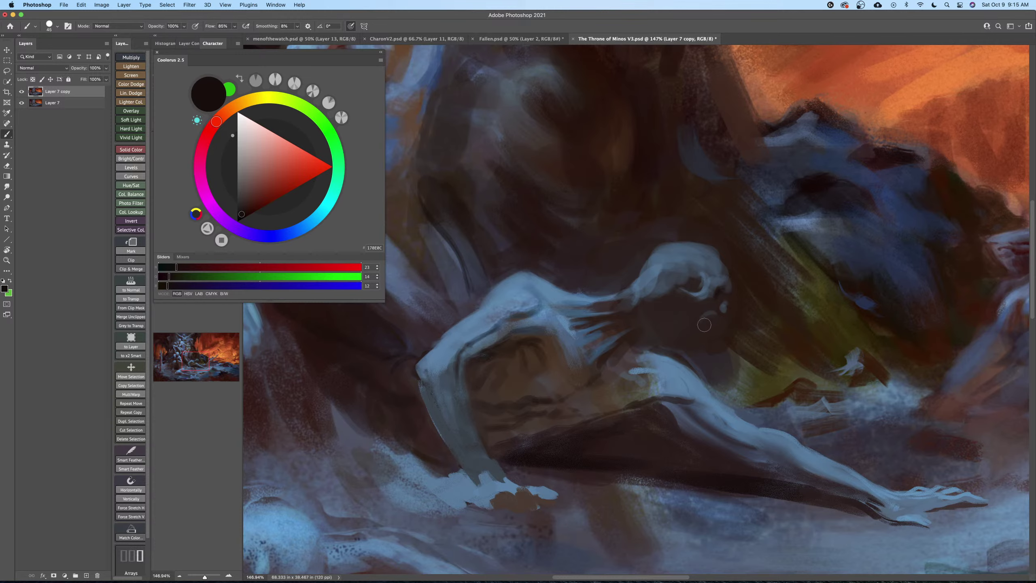
{"action": "left_click_drag", "start_coordinate": [683, 302], "coordinate": [699, 314]}
{"action": "mouse_move", "coordinate": [694, 331]}
{"action": "left_mouse_down"}
{"action": "mouse_move", "coordinate": [689, 309]}
{"action": "mouse_move", "coordinate": [655, 311]}
{"action": "mouse_move", "coordinate": [644, 321]}
{"action": "mouse_move", "coordinate": [673, 324]}
{"action": "mouse_move", "coordinate": [645, 350]}
{"action": "left_mouse_up"}
Deepen the shadow under the head and between the neck tendons in near-black brown, varying the brush size.
{"action": "key", "text": "bracketright"}
{"action": "key", "text": "bracketright"}
{"action": "key", "text": "bracketright"}
{"action": "key", "text": "bracketright"}
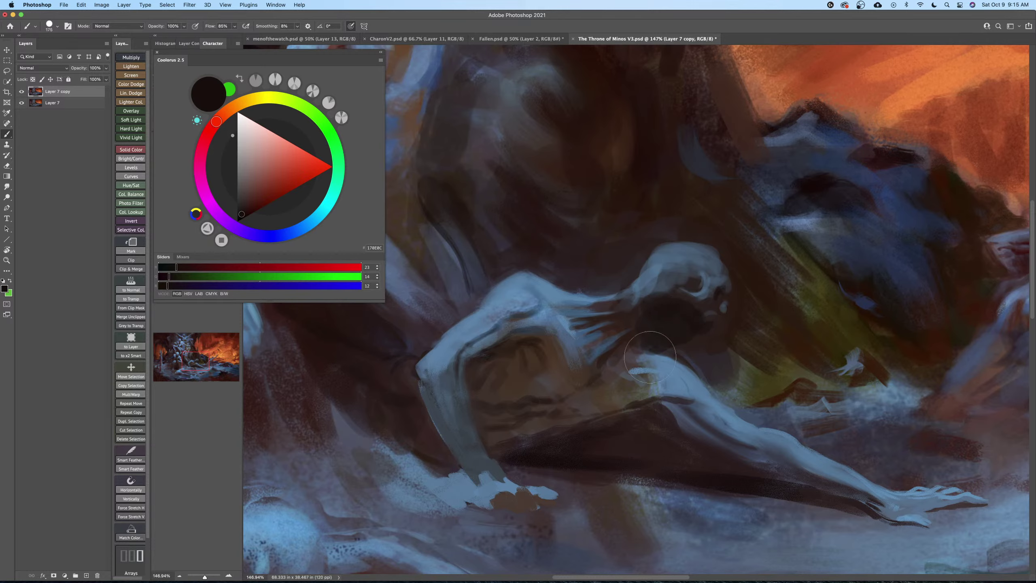
{"action": "key", "text": "bracketleft"}
{"action": "key", "text": "bracketleft"}
{"action": "key", "text": "bracketleft"}
{"action": "key", "text": "bracketleft"}
{"action": "key", "text": "bracketleft"}
{"action": "key", "text": "bracketleft"}
{"action": "key", "text": "bracketleft"}
{"action": "key", "text": "bracketright"}
{"action": "key", "text": "bracketright"}
{"action": "key", "text": "bracketright"}
{"action": "mouse_move", "coordinate": [601, 329]}
{"action": "left_mouse_down"}
{"action": "mouse_move", "coordinate": [642, 312]}
{"action": "mouse_move", "coordinate": [605, 317]}
{"action": "mouse_move", "coordinate": [656, 302]}
{"action": "mouse_move", "coordinate": [668, 329]}
{"action": "mouse_move", "coordinate": [632, 345]}
{"action": "left_mouse_up"}
Sample a dark brown in front of the face, clean up the background around the jaw, and save the painting.
{"action": "left_click", "coordinate": [721, 332], "text": "alt"}
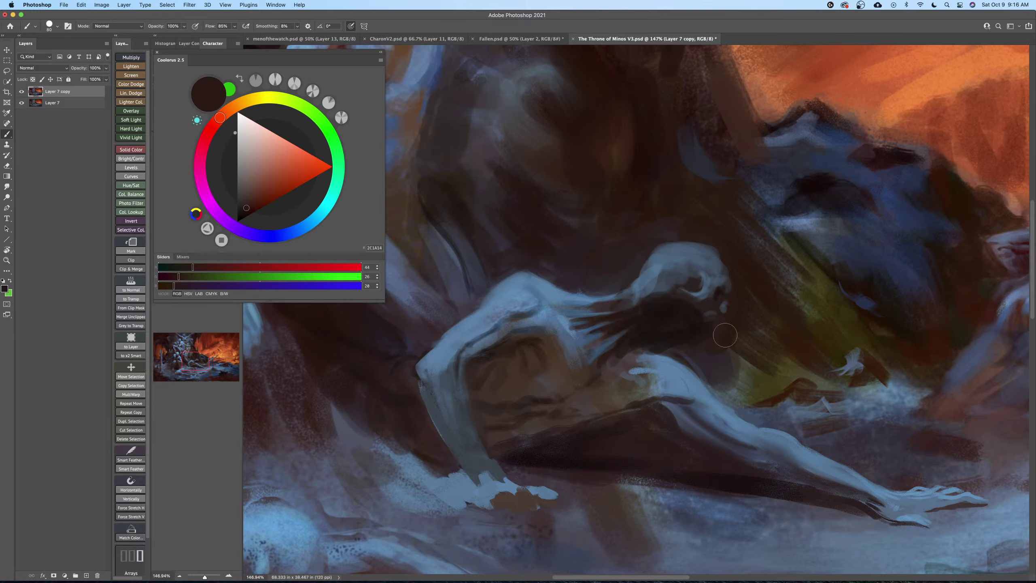
{"action": "key", "text": "bracketright"}
{"action": "key", "text": "bracketright"}
{"action": "key", "text": "z"}
{"action": "mouse_move", "coordinate": [697, 342]}
{"action": "left_mouse_down"}
{"action": "mouse_move", "coordinate": [675, 352]}
{"action": "mouse_move", "coordinate": [685, 341]}
{"action": "left_mouse_up"}
{"action": "key", "text": "super+s"}
{"action": "scroll", "coordinate": [695, 317], "scroll_direction": "up", "scroll_amount": 2}
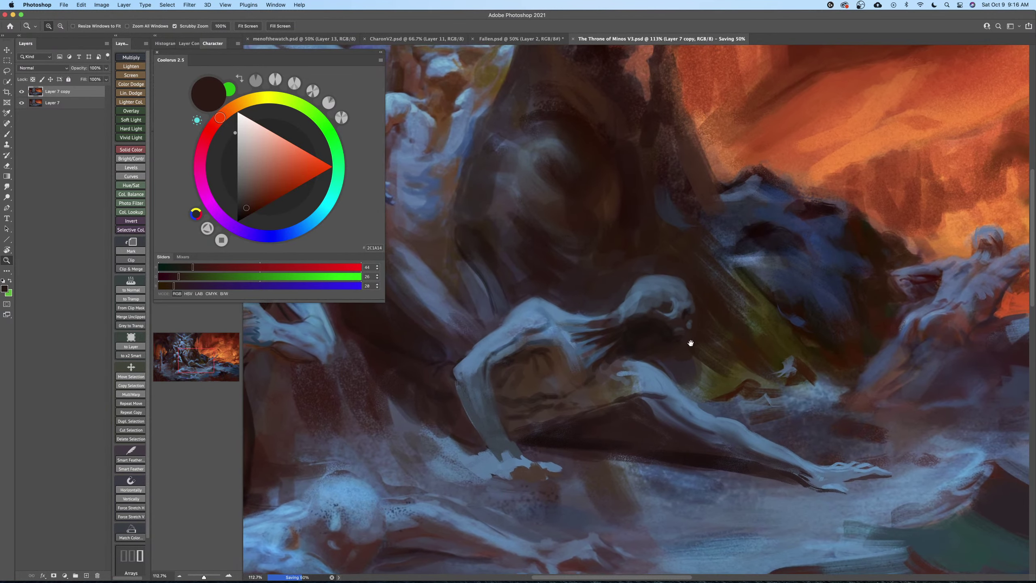
Sample a dark blue from the crawling figure's upper arm and shade the shoulder area with it.
{"action": "key", "text": "b"}
{"action": "key", "text": "bracketleft"}
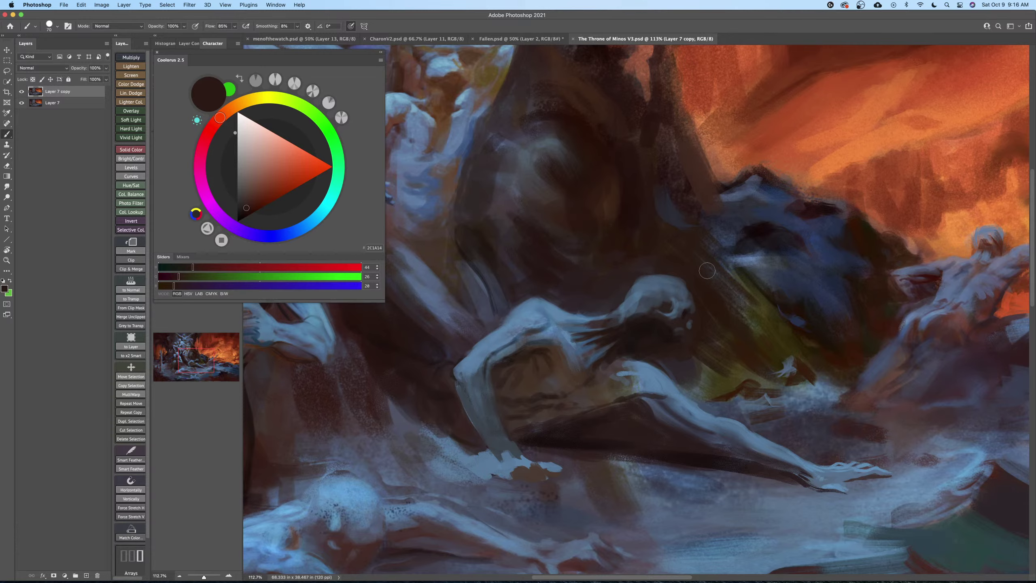
{"action": "left_click_drag", "start_coordinate": [563, 390], "coordinate": [663, 335]}
{"action": "key", "text": "bracketleft"}
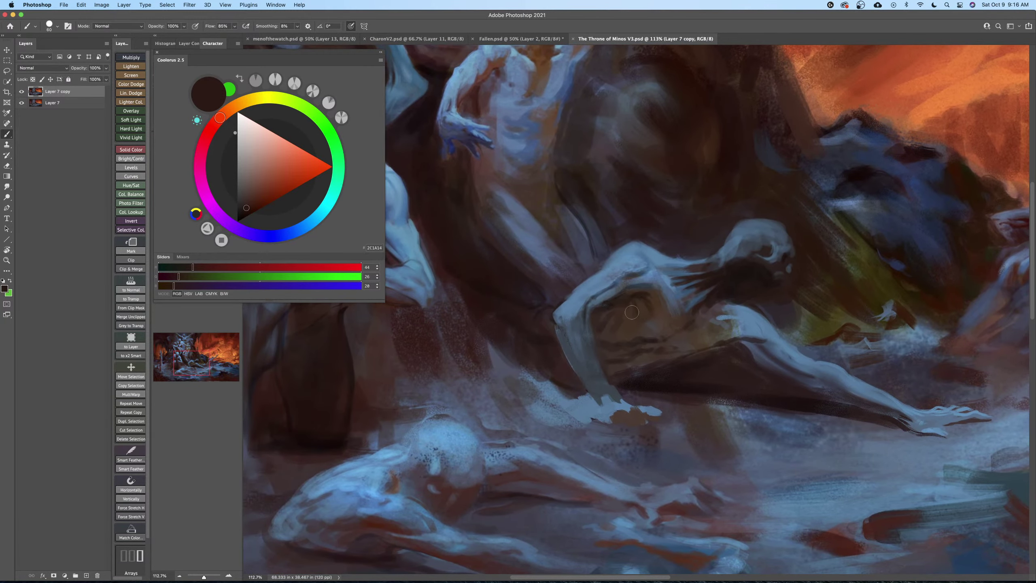
{"action": "left_click", "coordinate": [610, 287], "text": "alt"}
{"action": "key", "text": "bracketright"}
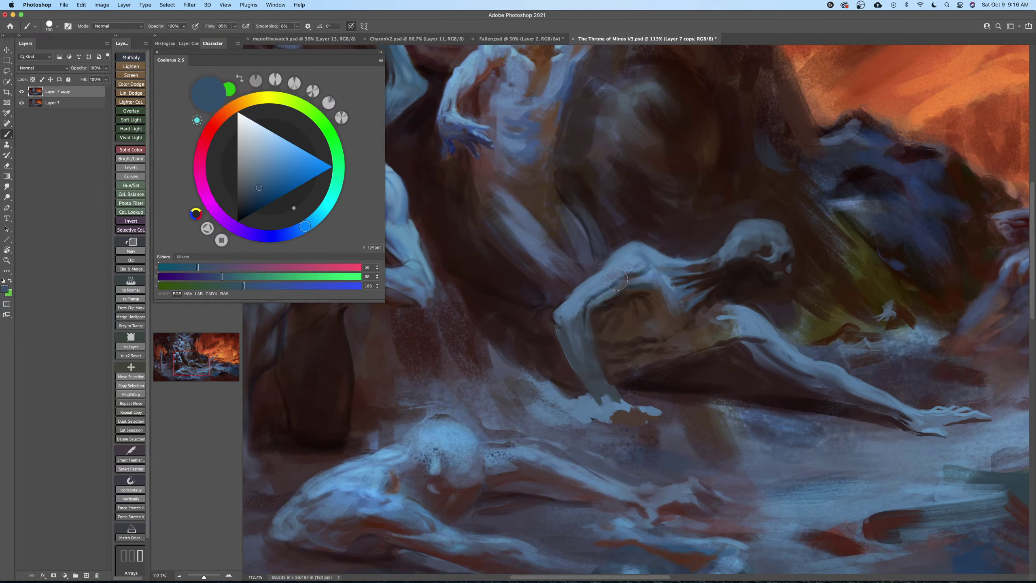
Sample a lighter blue from the top of the shoulder and paint highlights along the shoulder and upper arm.
{"action": "left_click", "coordinate": [623, 263], "text": "alt"}
{"action": "key", "text": "bracketright"}
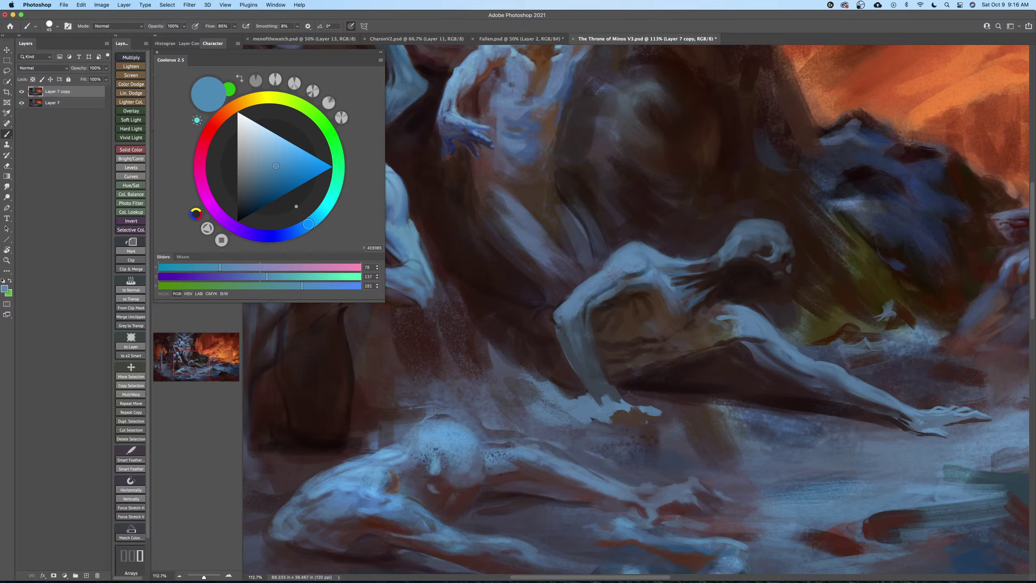
{"action": "mouse_move", "coordinate": [586, 276]}
{"action": "left_mouse_down"}
{"action": "mouse_move", "coordinate": [565, 302]}
{"action": "mouse_move", "coordinate": [599, 270]}
{"action": "left_mouse_up"}
{"action": "left_click_drag", "start_coordinate": [636, 298], "coordinate": [628, 290]}
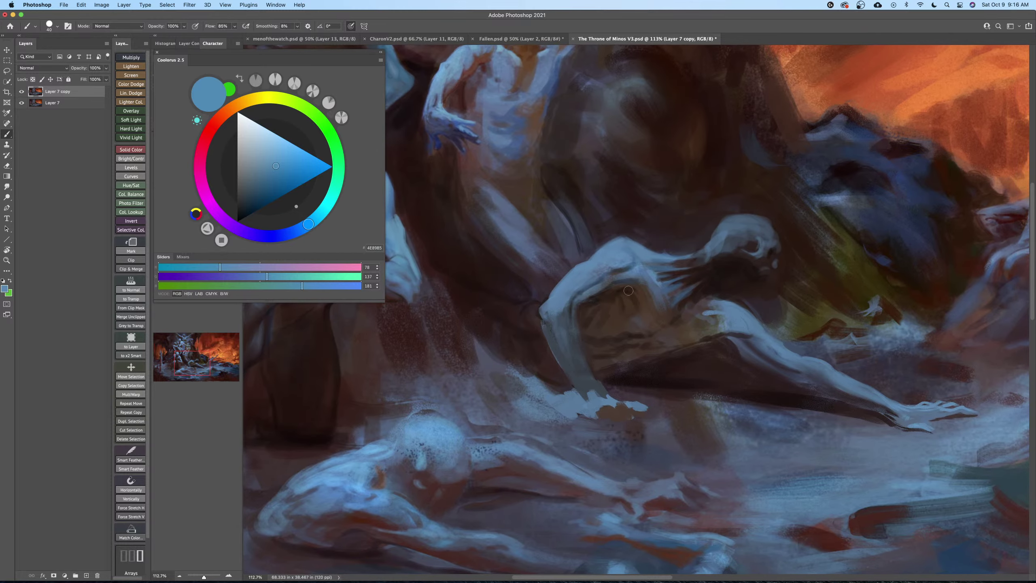
Sample a dark gray-blue from the shoulder and refine the shading beneath the shoulder and along the arm.
{"action": "left_click", "coordinate": [632, 264], "text": "alt"}
{"action": "left_click", "coordinate": [615, 269], "text": "alt"}
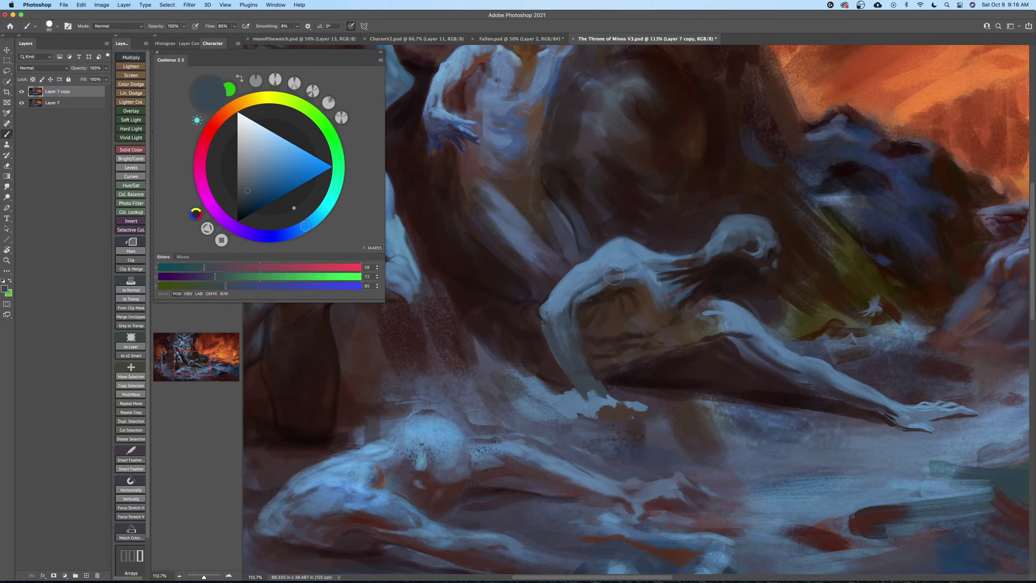
{"action": "key", "text": "bracketright"}
{"action": "mouse_move", "coordinate": [632, 276]}
{"action": "left_mouse_down"}
{"action": "mouse_move", "coordinate": [632, 254]}
{"action": "mouse_move", "coordinate": [647, 282]}
{"action": "mouse_move", "coordinate": [599, 275]}
{"action": "mouse_move", "coordinate": [619, 289]}
{"action": "mouse_move", "coordinate": [614, 296]}
{"action": "left_mouse_up"}
{"action": "key", "text": "r"}
{"action": "key", "text": "z"}
{"action": "key", "text": "super+0"}
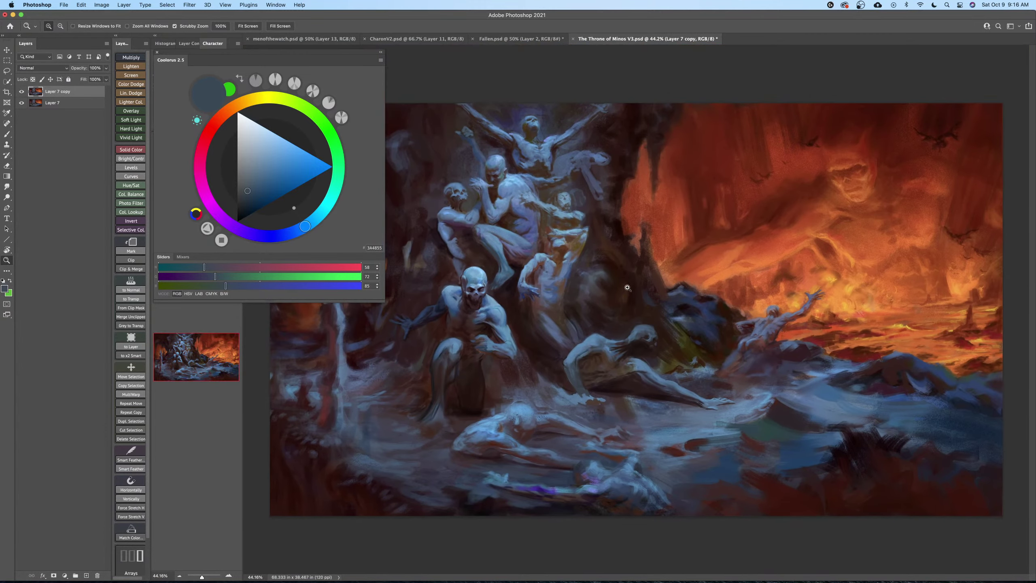
Switch to the Mixer Brush with a soft preset from the Current Vibes group, and flip the canvas horizontally.
{"action": "key", "text": "b"}
{"action": "key", "text": "shift+b"}
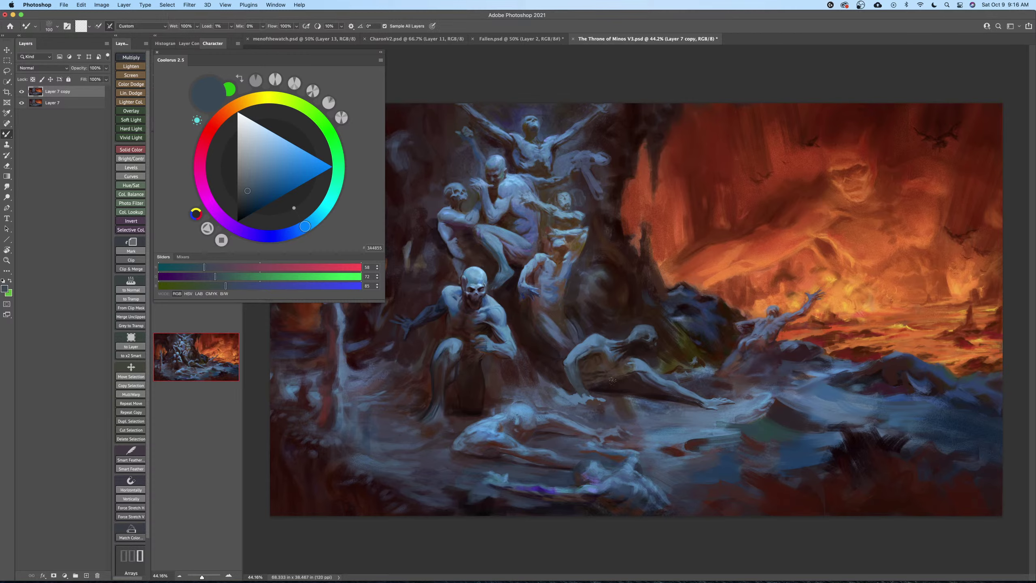
{"action": "right_click", "coordinate": [619, 342]}
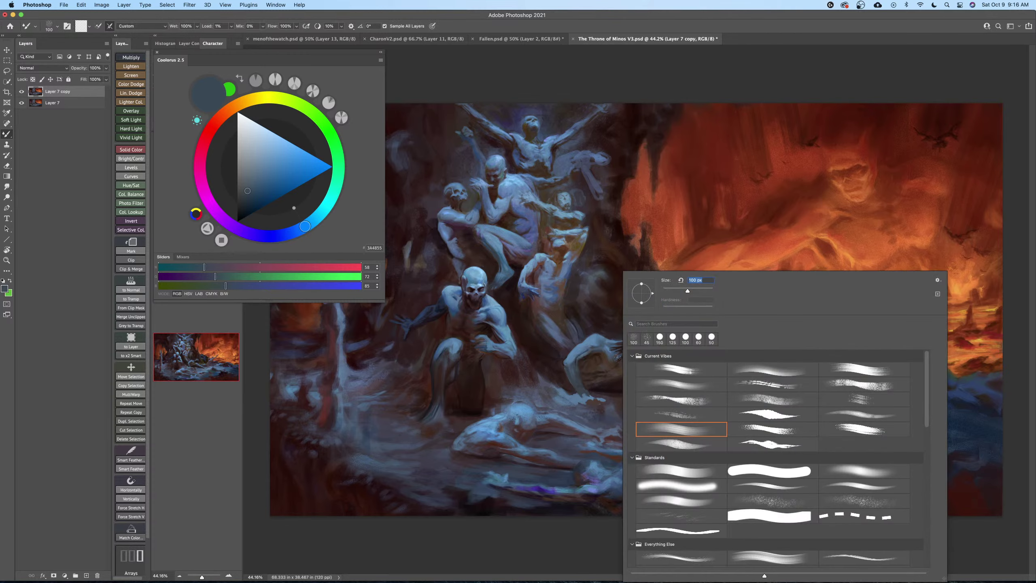
{"action": "double_click", "coordinate": [655, 431]}
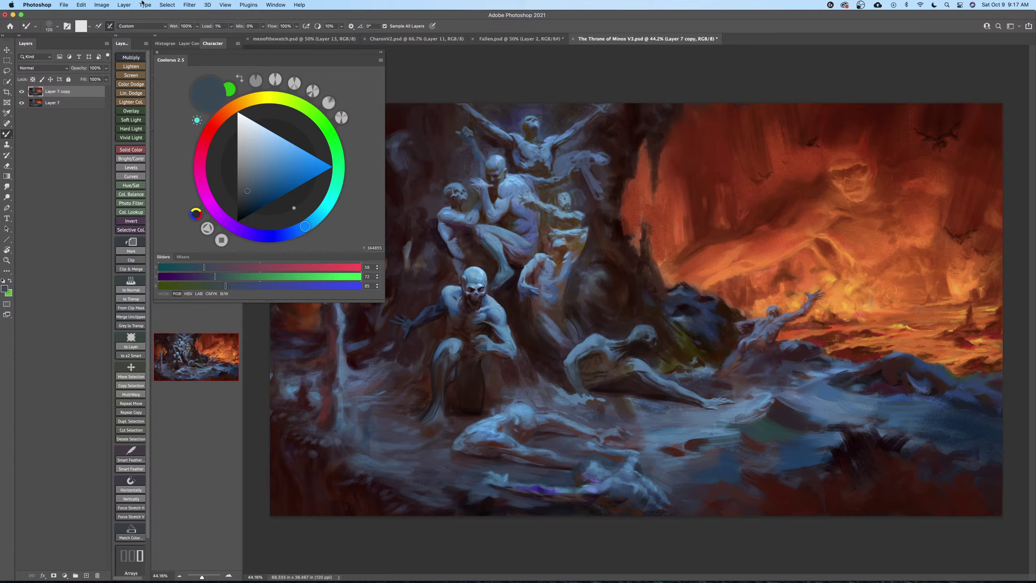
{"action": "left_click", "coordinate": [103, 5]}
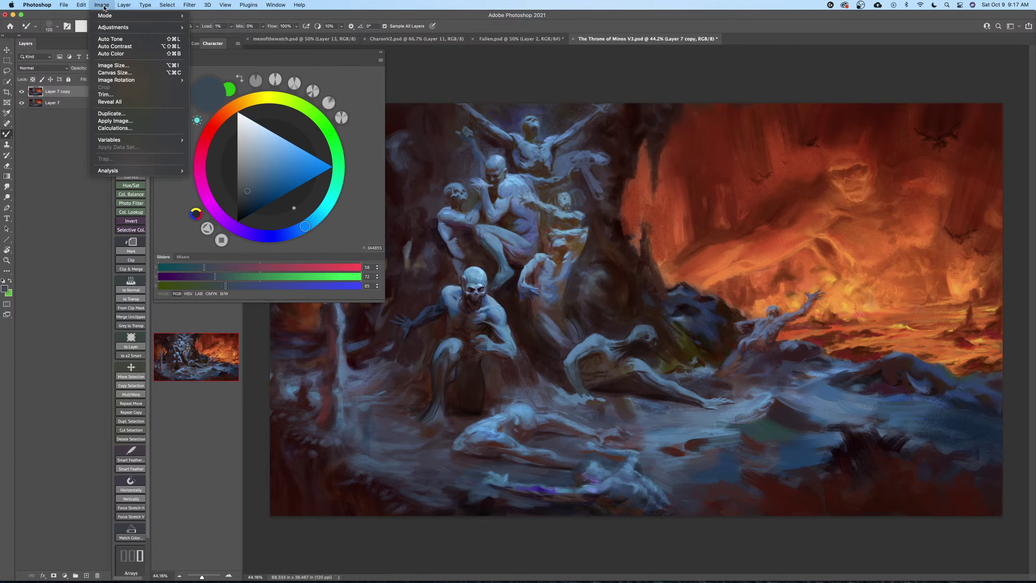
{"action": "left_click", "coordinate": [200, 110]}
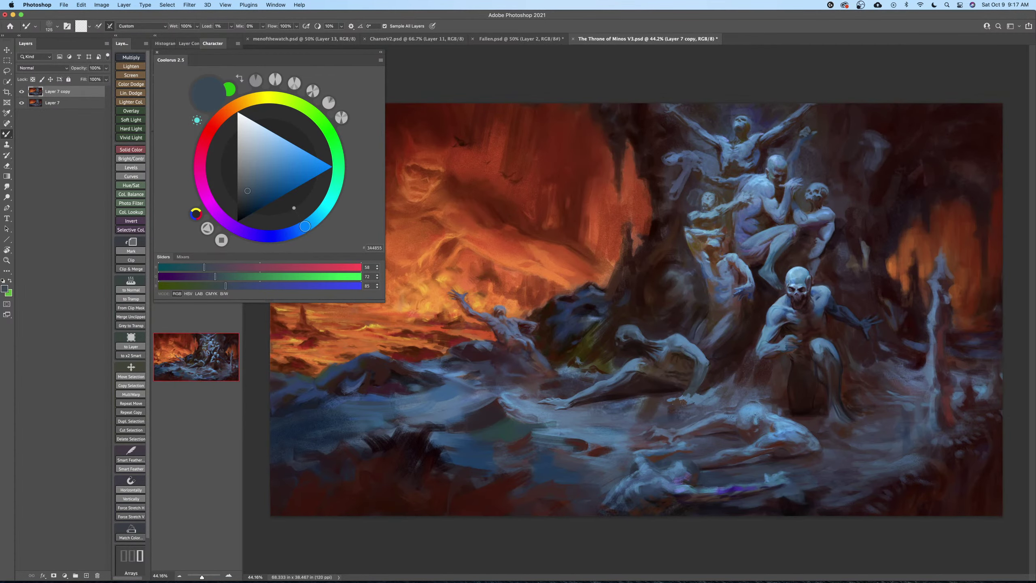
Switch to the regular Brush tool and enlarge it to 1000 px, keeping the current preset.
{"action": "key", "text": "shift+b"}
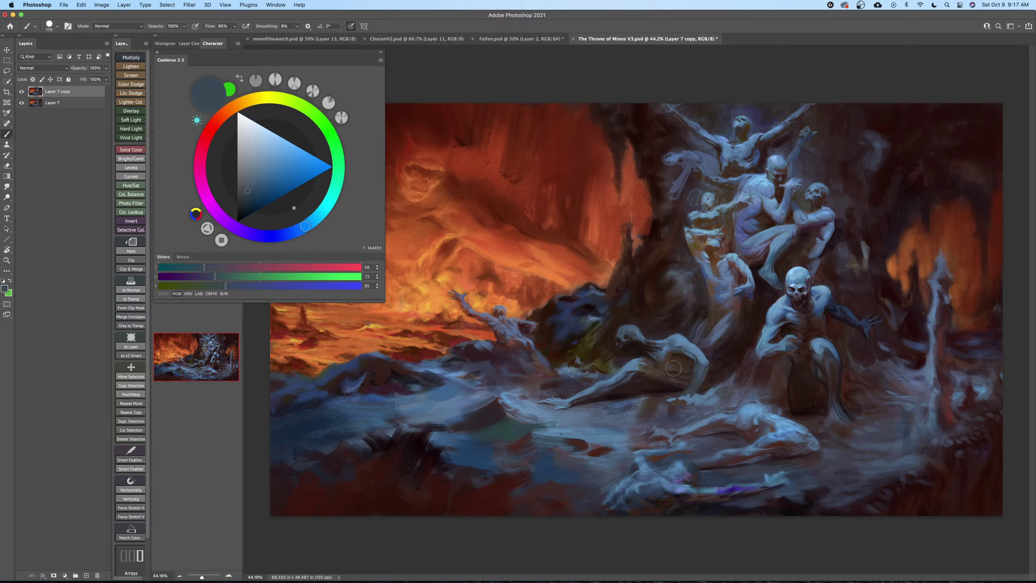
{"action": "key", "text": "bracketright"}
{"action": "key", "text": "bracketright"}
{"action": "key", "text": "bracketright"}
{"action": "key", "text": "bracketright"}
{"action": "key", "text": "bracketright"}
{"action": "key", "text": "bracketright"}
{"action": "key", "text": "bracketright"}
{"action": "key", "text": "bracketright"}
{"action": "key", "text": "bracketright"}
{"action": "key", "text": "bracketright"}
{"action": "right_click", "coordinate": [630, 256]}
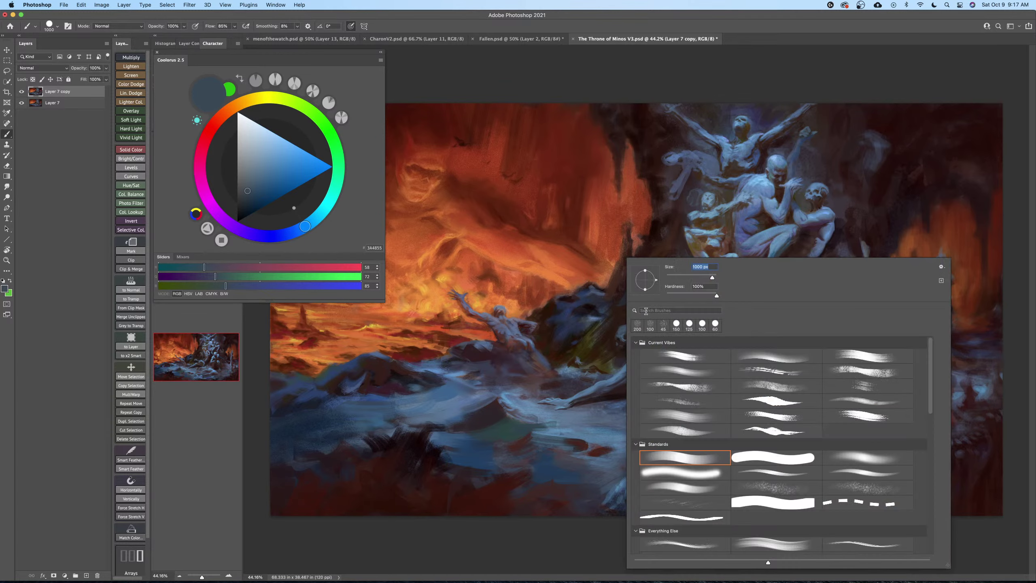
{"action": "left_click", "coordinate": [571, 350]}
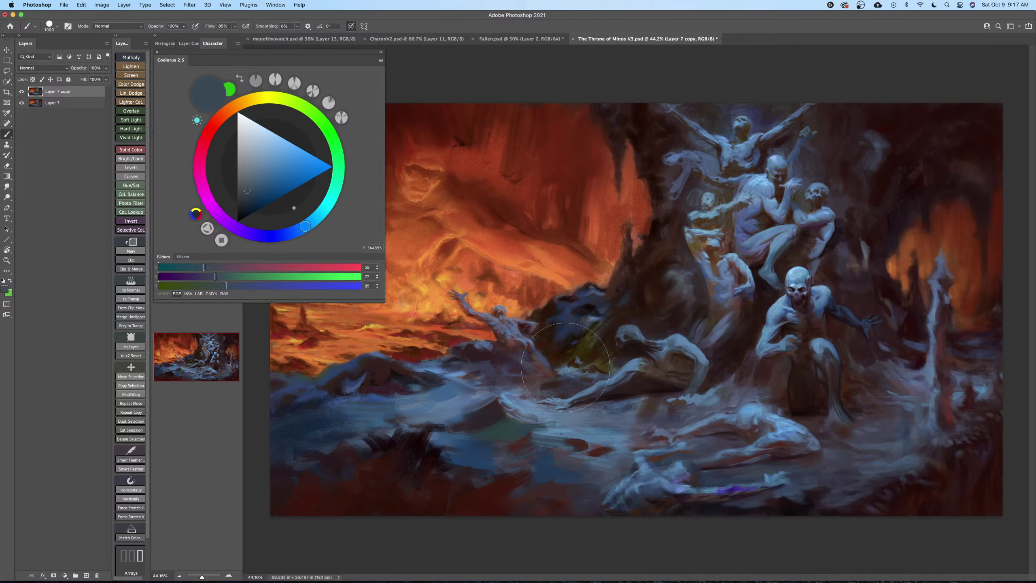
Inspect the paint texture below the seated figure's elbow, the foreground ground and the area around the crawling figure.
{"action": "key", "text": "z"}
{"action": "mouse_move", "coordinate": [575, 414]}
{"action": "left_mouse_down"}
{"action": "mouse_move", "coordinate": [659, 384]}
{"action": "mouse_move", "coordinate": [603, 348]}
{"action": "left_mouse_up"}
{"action": "key", "text": "b"}
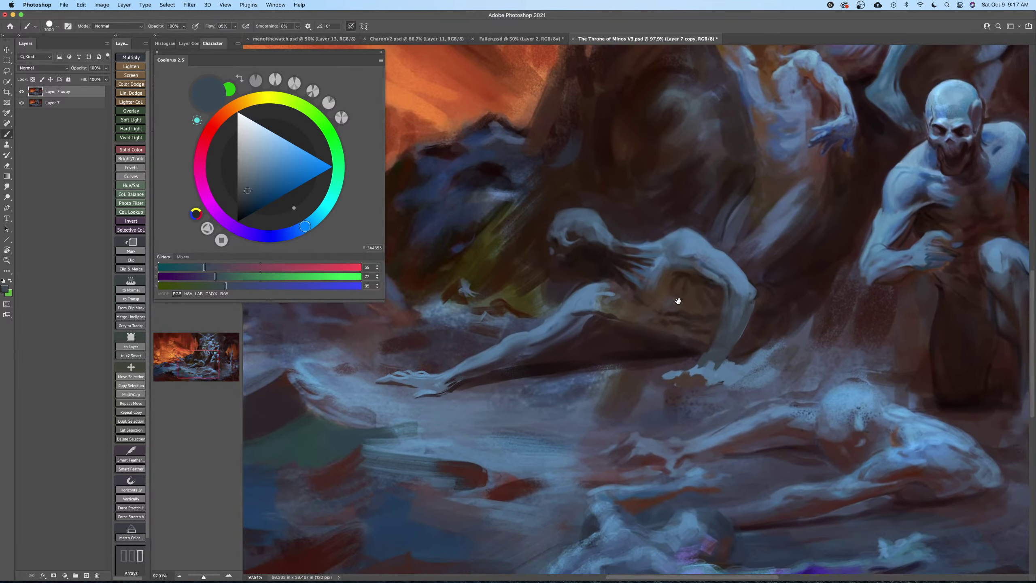
{"action": "mouse_move", "coordinate": [762, 349]}
{"action": "left_mouse_down"}
{"action": "mouse_move", "coordinate": [617, 343]}
{"action": "mouse_move", "coordinate": [519, 307]}
{"action": "left_mouse_up"}
{"action": "key", "text": "z"}
{"action": "left_click_drag", "start_coordinate": [643, 294], "coordinate": [675, 285]}
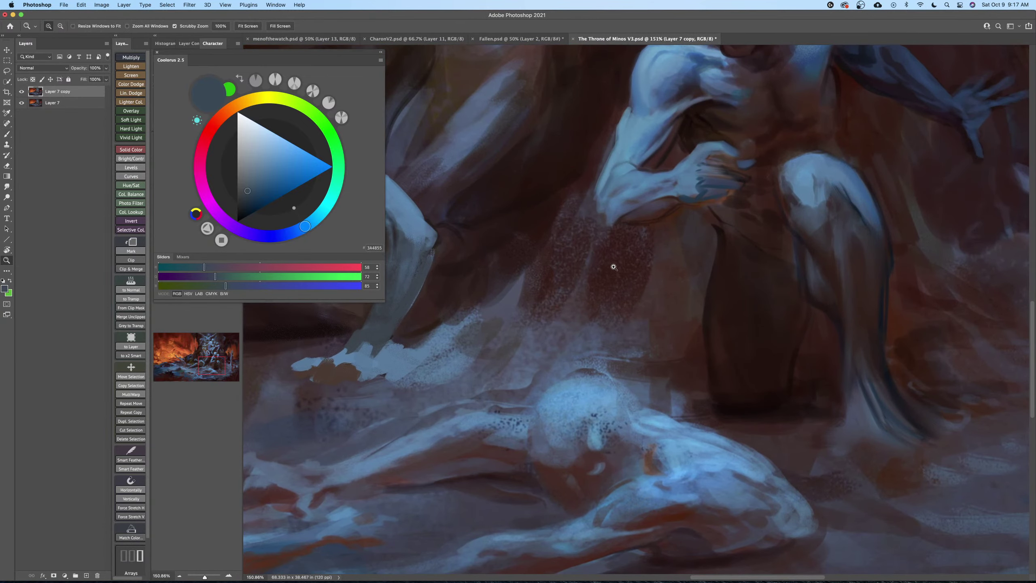
{"action": "key", "text": "b"}
{"action": "key", "text": "["}
{"action": "key", "text": "["}
{"action": "key", "text": "["}
{"action": "key", "text": "["}
{"action": "key", "text": "z"}
{"action": "mouse_move", "coordinate": [583, 286]}
{"action": "left_mouse_down"}
{"action": "mouse_move", "coordinate": [680, 251]}
{"action": "mouse_move", "coordinate": [648, 303]}
{"action": "left_mouse_up"}
{"action": "left_click_drag", "start_coordinate": [643, 266], "coordinate": [655, 263]}
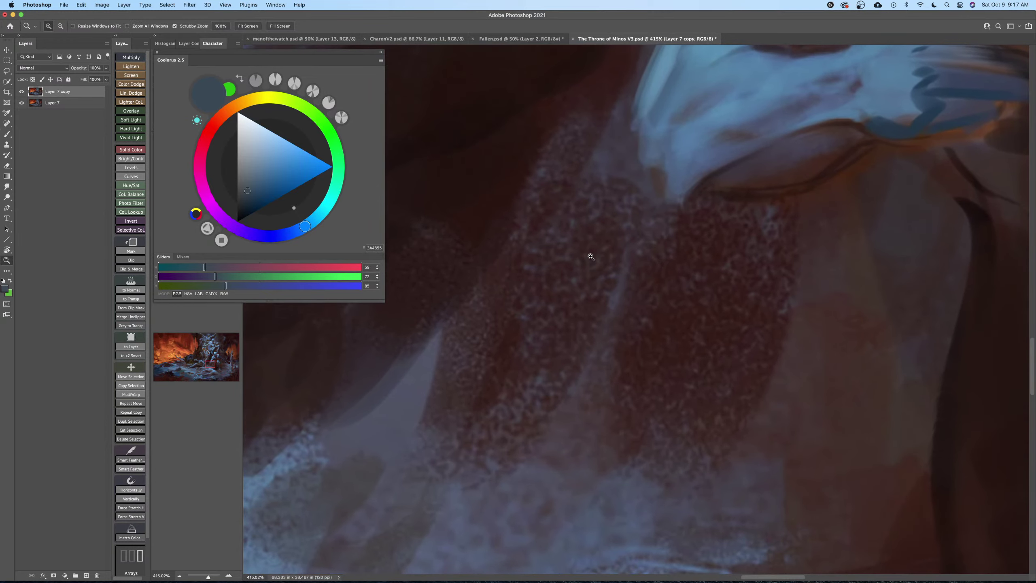
{"action": "scroll", "coordinate": [650, 276], "scroll_direction": "down", "scroll_amount": 3}
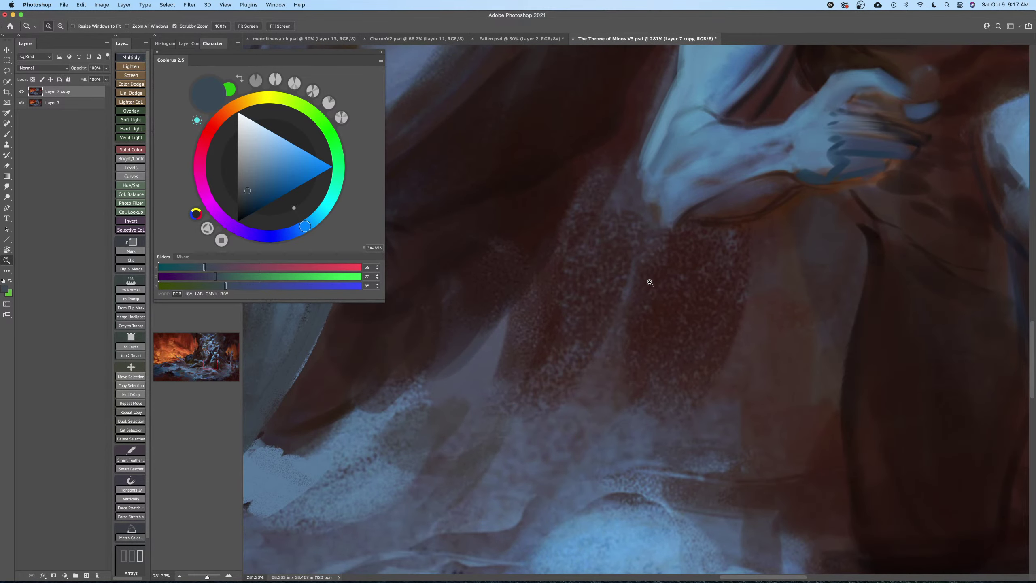
{"action": "left_click_drag", "start_coordinate": [656, 295], "coordinate": [601, 308]}
{"action": "left_click_drag", "start_coordinate": [441, 355], "coordinate": [716, 256]}
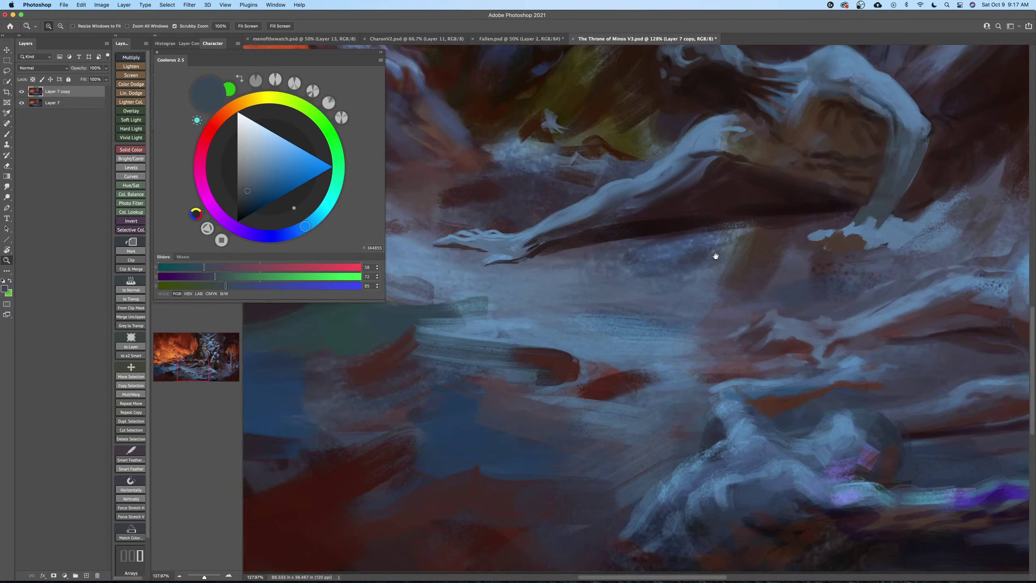
{"action": "left_click_drag", "start_coordinate": [463, 339], "coordinate": [684, 252]}
{"action": "left_click_drag", "start_coordinate": [527, 337], "coordinate": [628, 335]}
{"action": "left_click_drag", "start_coordinate": [477, 282], "coordinate": [591, 336]}
{"action": "left_click_drag", "start_coordinate": [520, 287], "coordinate": [528, 286]}
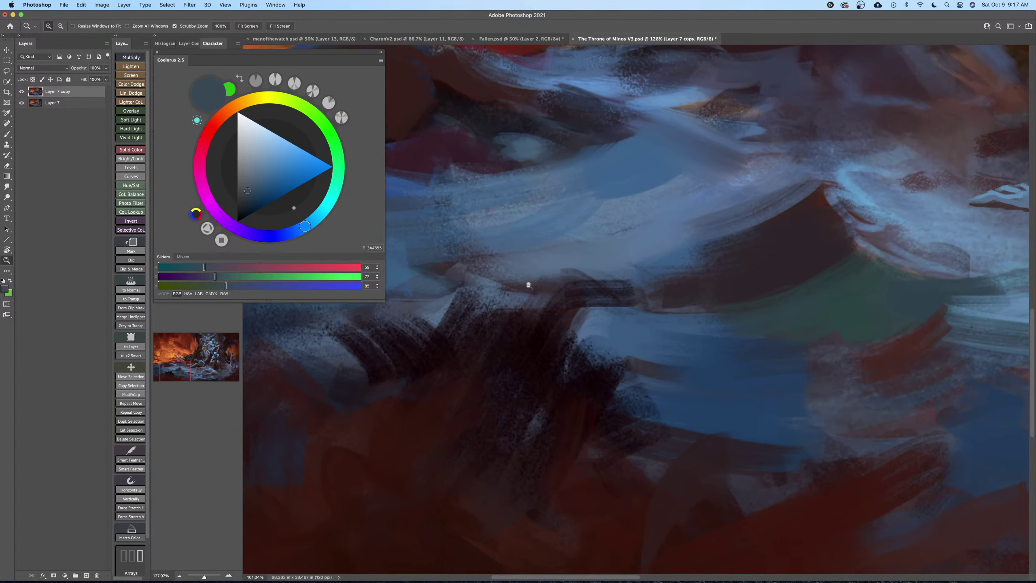
{"action": "scroll", "coordinate": [529, 285], "scroll_direction": "down", "scroll_amount": 3}
{"action": "left_click_drag", "start_coordinate": [620, 280], "coordinate": [431, 354]}
{"action": "left_click_drag", "start_coordinate": [618, 361], "coordinate": [494, 369]}
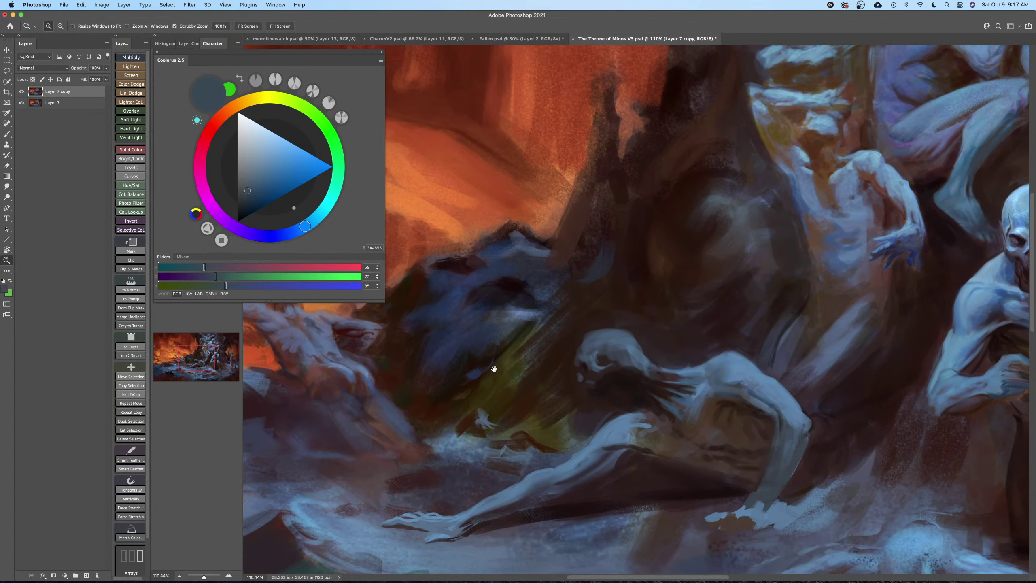
Blend soft blue-gray strokes into the dark rock above the crawling figure with the Mixer Brush.
{"action": "key", "text": "b"}
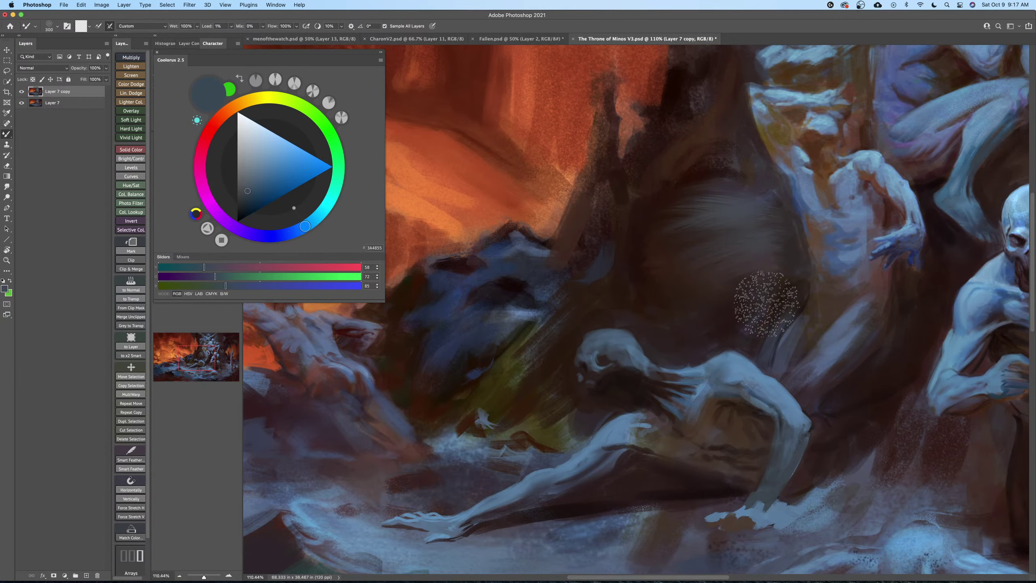
{"action": "key", "text": "z"}
{"action": "mouse_move", "coordinate": [717, 228]}
{"action": "left_mouse_down"}
{"action": "mouse_move", "coordinate": [775, 229]}
{"action": "mouse_move", "coordinate": [769, 251]}
{"action": "left_mouse_up"}
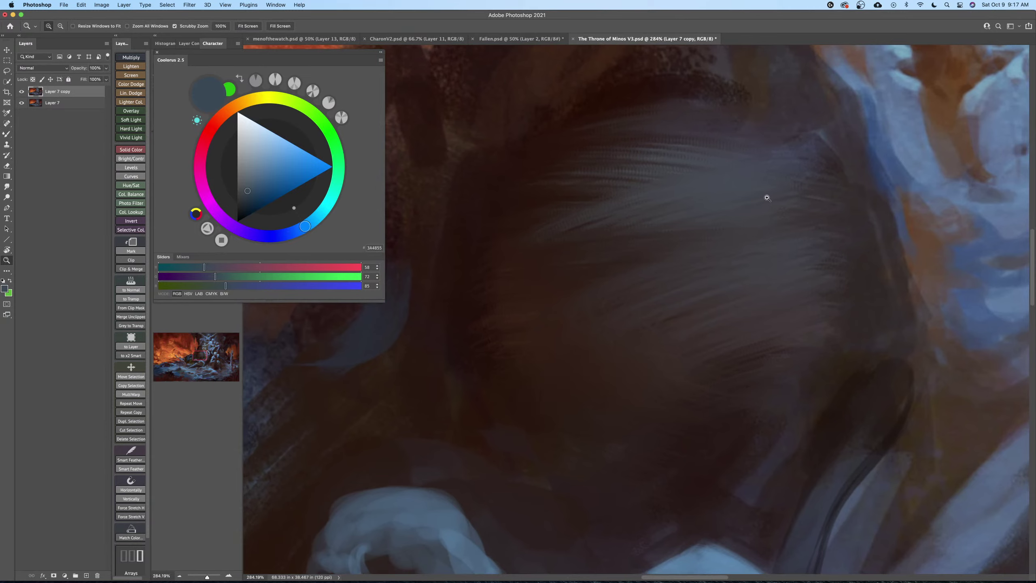
{"action": "mouse_move", "coordinate": [714, 287]}
{"action": "left_mouse_down"}
{"action": "mouse_move", "coordinate": [687, 287]}
{"action": "mouse_move", "coordinate": [707, 286]}
{"action": "left_mouse_up"}
{"action": "left_click_drag", "start_coordinate": [726, 343], "coordinate": [631, 287]}
{"action": "mouse_move", "coordinate": [684, 330]}
{"action": "left_mouse_down"}
{"action": "mouse_move", "coordinate": [673, 303]}
{"action": "mouse_move", "coordinate": [654, 294]}
{"action": "mouse_move", "coordinate": [669, 251]}
{"action": "left_mouse_up"}
{"action": "left_click_drag", "start_coordinate": [608, 262], "coordinate": [698, 299]}
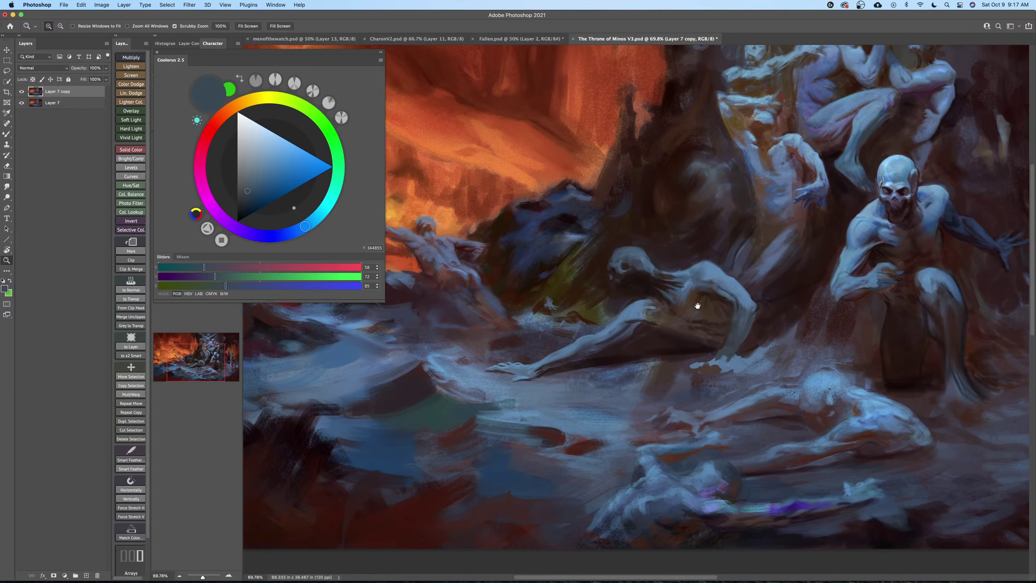
Return to the regular Brush, pick a dark brown and paint shadow below the crawling figure's head with a smaller tip.
{"action": "key", "text": "b"}
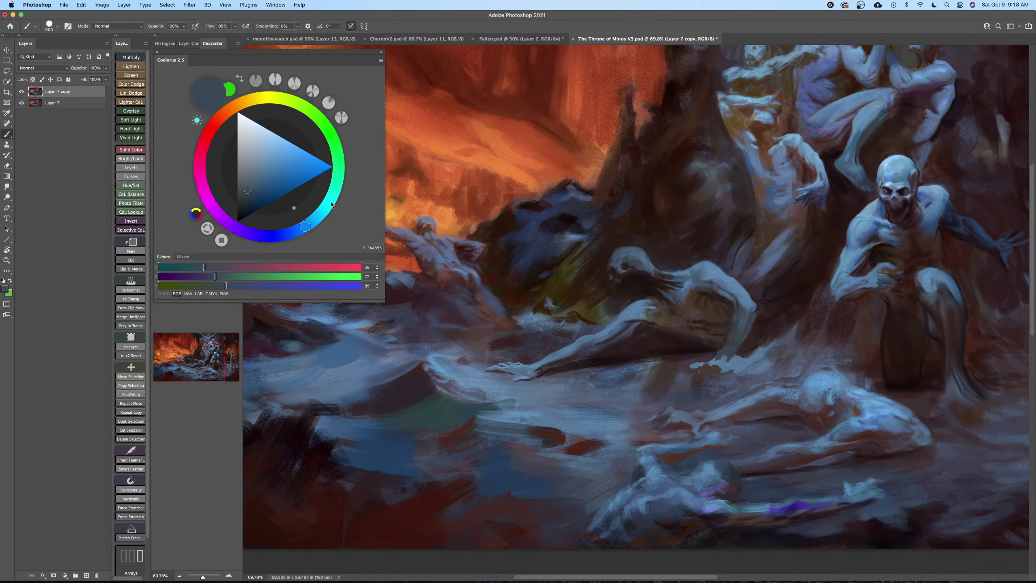
{"action": "left_click", "coordinate": [225, 117]}
{"action": "left_click", "coordinate": [248, 208]}
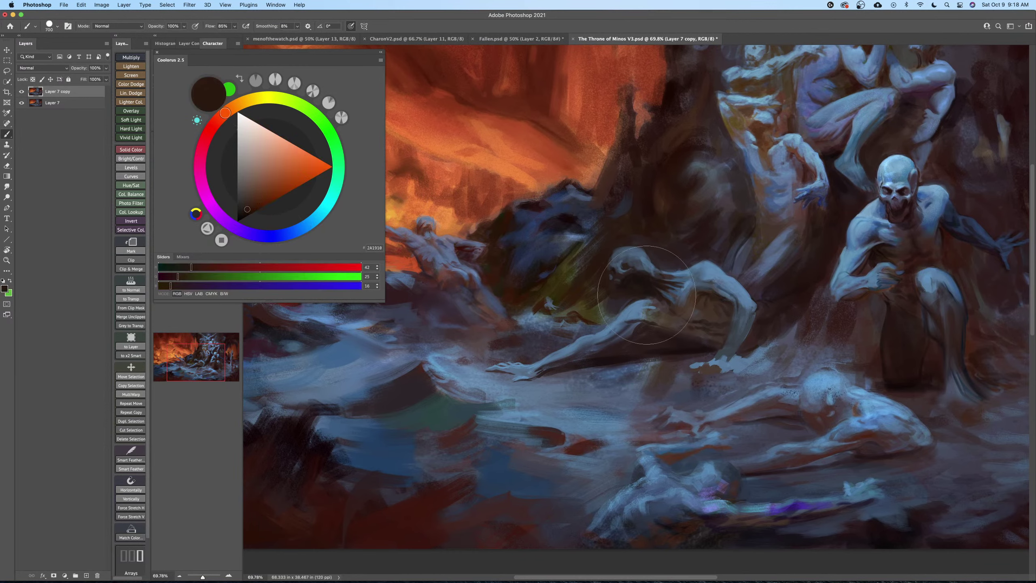
{"action": "key", "text": "bracketleft"}
{"action": "key", "text": "bracketleft"}
{"action": "key", "text": "bracketleft"}
{"action": "key", "text": "bracketleft"}
{"action": "key", "text": "bracketleft"}
{"action": "key", "text": "bracketleft"}
{"action": "key", "text": "bracketleft"}
{"action": "key", "text": "bracketleft"}
{"action": "key", "text": "bracketleft"}
{"action": "key", "text": "bracketleft"}
{"action": "key", "text": "bracketleft"}
{"action": "key", "text": "bracketright"}
{"action": "key", "text": "bracketright"}
{"action": "left_click", "coordinate": [252, 205]}
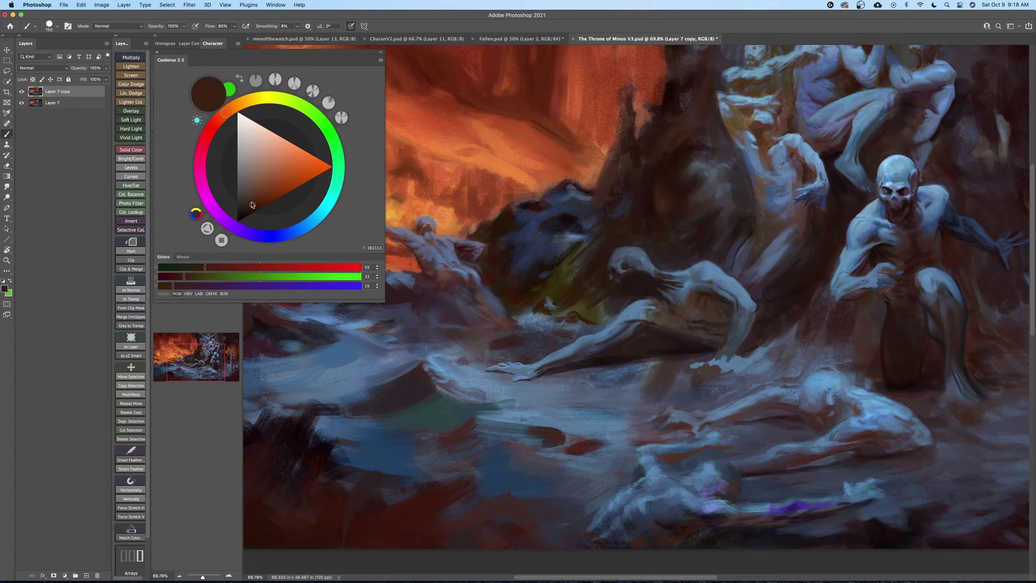
{"action": "key", "text": "bracketright"}
{"action": "left_click_drag", "start_coordinate": [662, 285], "coordinate": [642, 275]}
Sample dark browns from around and beneath the crawling figure and deepen the shadow around the reaching arm's shoulder.
{"action": "key", "text": "bracketleft"}
{"action": "key", "text": "bracketright"}
{"action": "key", "text": "bracketright"}
{"action": "key", "text": "bracketright"}
{"action": "key", "text": "bracketright"}
{"action": "key", "text": "bracketright"}
{"action": "left_click", "coordinate": [647, 344], "text": "alt"}
{"action": "key", "text": "z"}
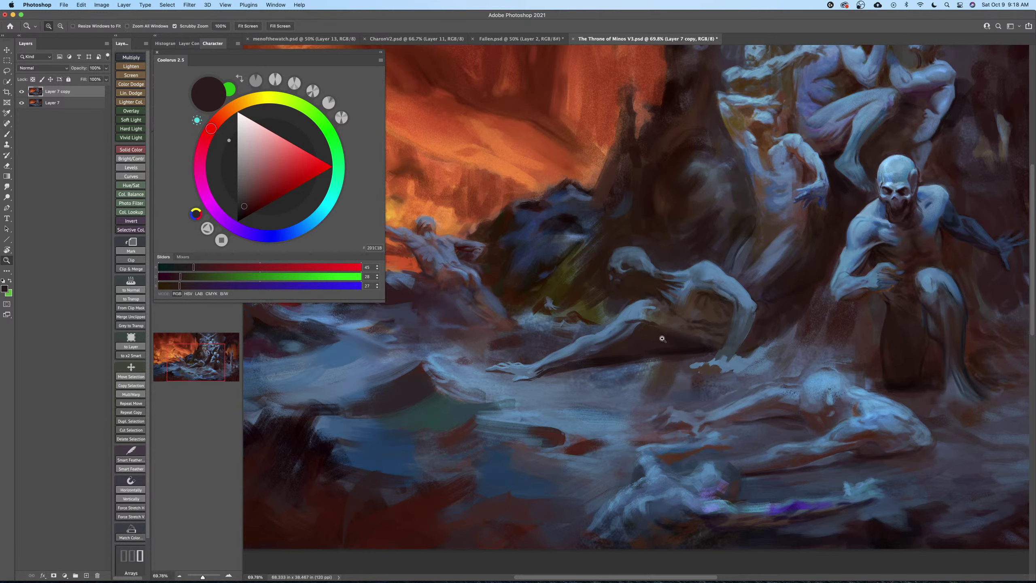
{"action": "key", "text": "super+0"}
{"action": "left_click_drag", "start_coordinate": [639, 359], "coordinate": [677, 358]}
{"action": "key", "text": "b"}
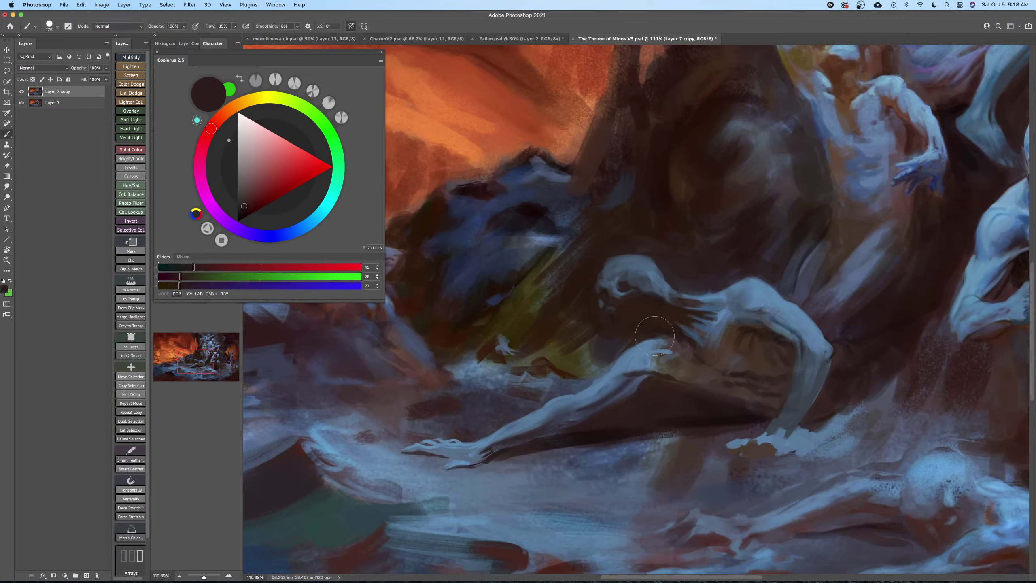
{"action": "key", "text": "bracketright"}
{"action": "key", "text": "bracketright"}
{"action": "key", "text": "bracketright"}
{"action": "left_click", "coordinate": [680, 349], "text": "alt"}
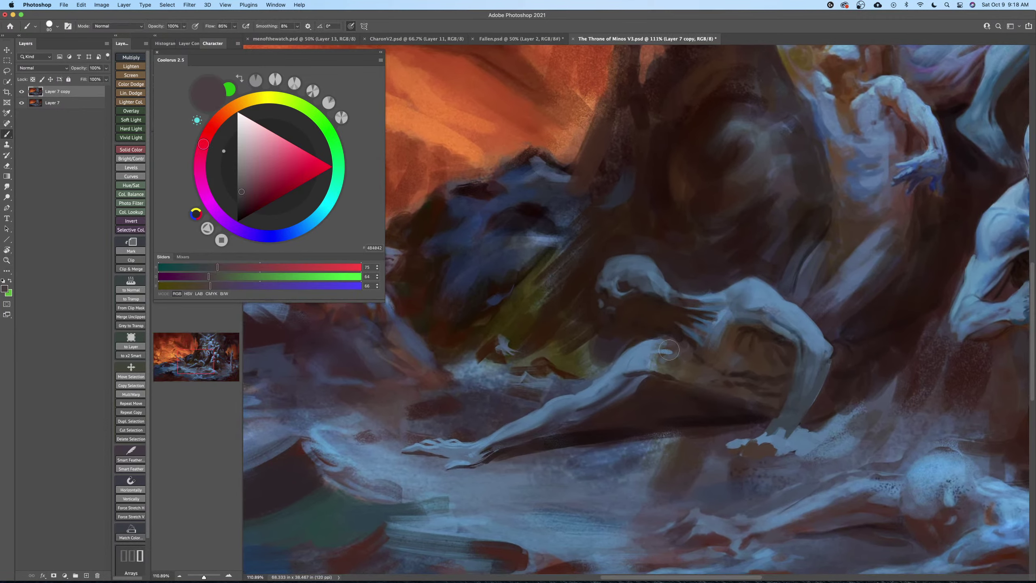
{"action": "key", "text": "bracketright"}
{"action": "left_click", "coordinate": [670, 361], "text": "alt"}
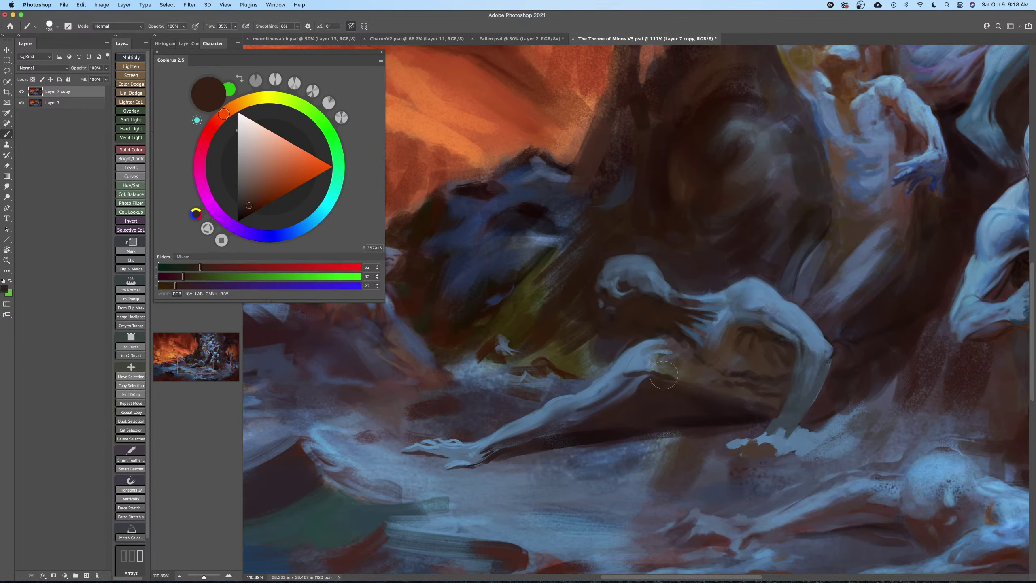
{"action": "key", "text": "bracketright"}
{"action": "key", "text": "bracketright"}
{"action": "mouse_move", "coordinate": [644, 367]}
{"action": "left_mouse_down"}
{"action": "mouse_move", "coordinate": [682, 357]}
{"action": "mouse_move", "coordinate": [665, 350]}
{"action": "mouse_move", "coordinate": [686, 343]}
{"action": "mouse_move", "coordinate": [679, 371]}
{"action": "mouse_move", "coordinate": [694, 367]}
{"action": "mouse_move", "coordinate": [644, 369]}
{"action": "left_mouse_up"}
Sample the reaching arm's blue, darken it and shade the upper part of that arm with a smaller brush.
{"action": "left_click", "coordinate": [651, 356], "text": "alt"}
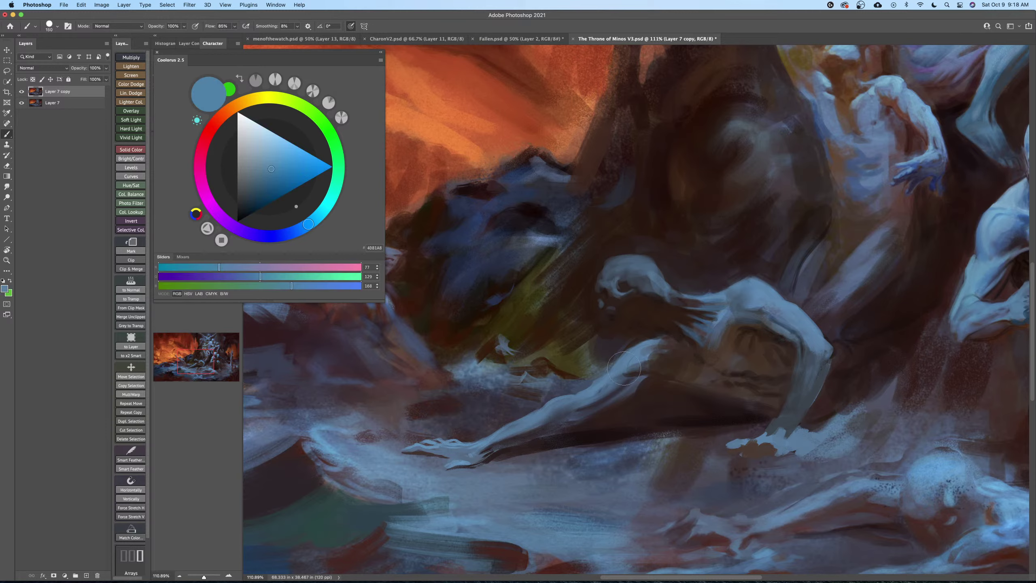
{"action": "key", "text": "bracketleft"}
{"action": "left_click_drag", "start_coordinate": [253, 186], "coordinate": [262, 197]}
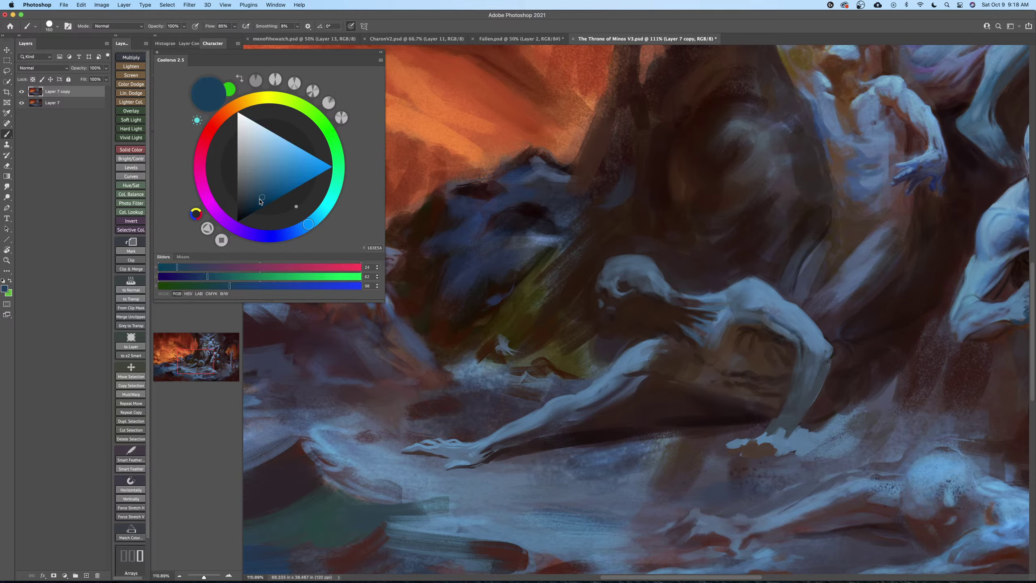
{"action": "key", "text": "bracketleft"}
{"action": "key", "text": "bracketleft"}
{"action": "key", "text": "bracketleft"}
{"action": "key", "text": "bracketleft"}
{"action": "left_click_drag", "start_coordinate": [628, 350], "coordinate": [658, 347]}
{"action": "key", "text": "bracketleft"}
{"action": "key", "text": "bracketright"}
Sample the dark brown beneath the reaching arm and a mid-blue from its forearm, and repaint the forearm near the elbow.
{"action": "left_click", "coordinate": [640, 384], "text": "alt"}
{"action": "left_click_drag", "start_coordinate": [630, 405], "coordinate": [679, 380]}
{"action": "key", "text": "bracketleft"}
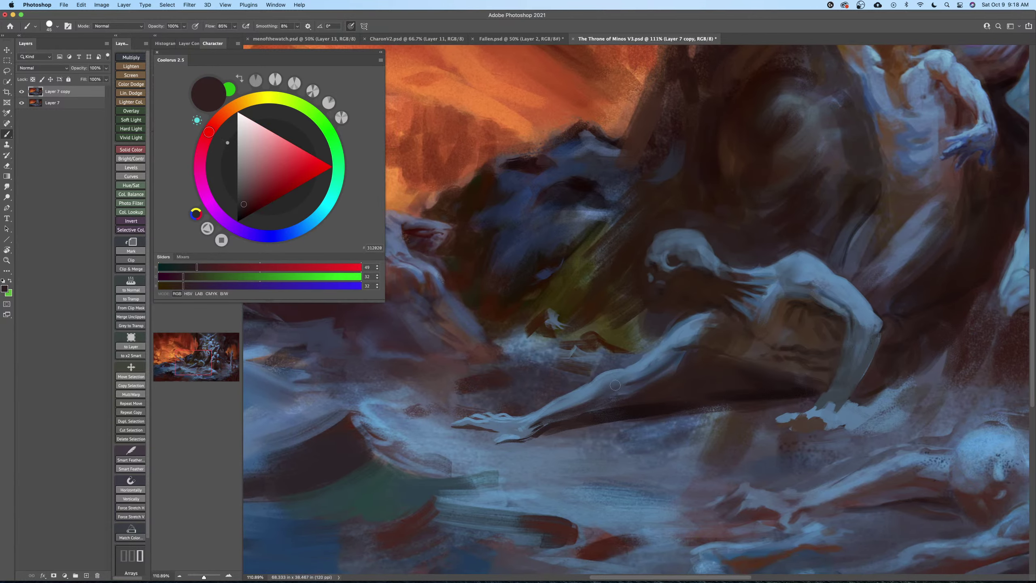
{"action": "key", "text": "bracketright"}
{"action": "key", "text": "bracketright"}
{"action": "left_click", "coordinate": [593, 389], "text": "alt"}
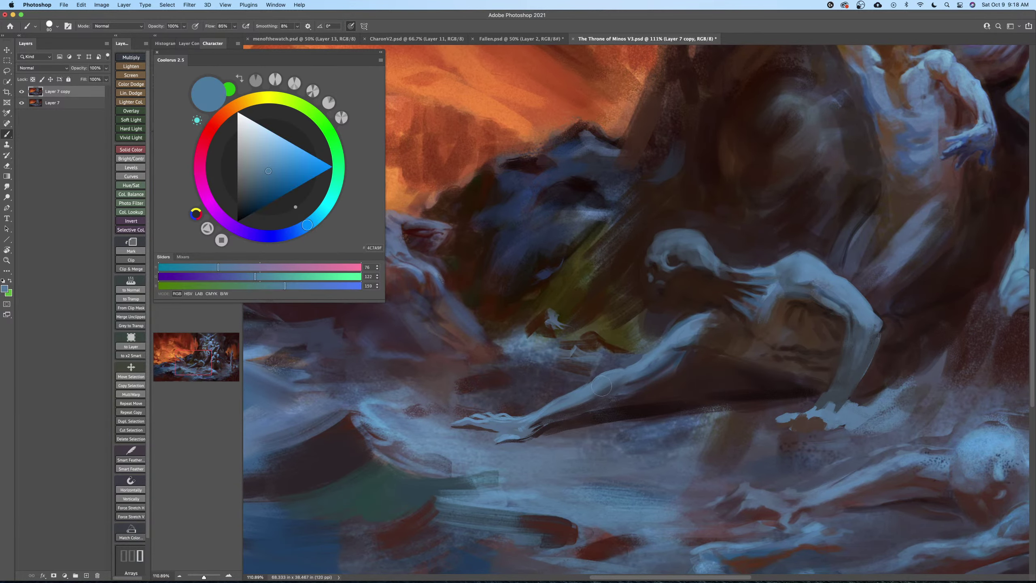
{"action": "left_click_drag", "start_coordinate": [601, 385], "coordinate": [586, 394]}
Sample a dark purple from below the forearm and reshape its lower edge, picking up the forearm's blue again for touch-ups.
{"action": "key", "text": "bracketleft"}
{"action": "key", "text": "bracketleft"}
{"action": "left_click", "coordinate": [584, 404], "text": "alt"}
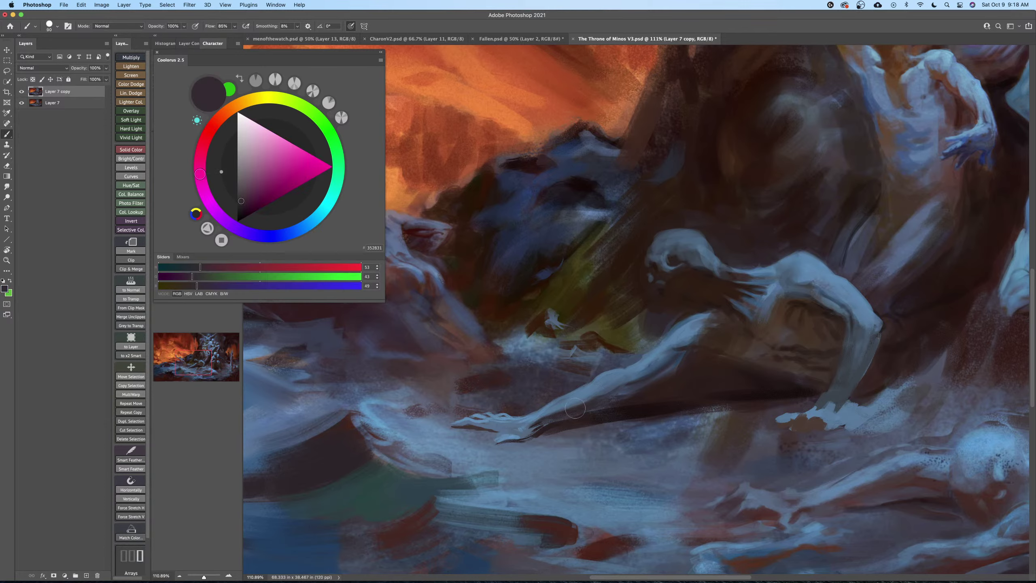
{"action": "key", "text": "bracketleft"}
{"action": "left_click_drag", "start_coordinate": [595, 393], "coordinate": [579, 403]}
{"action": "key", "text": "bracketright"}
{"action": "left_click", "coordinate": [604, 385], "text": "alt"}
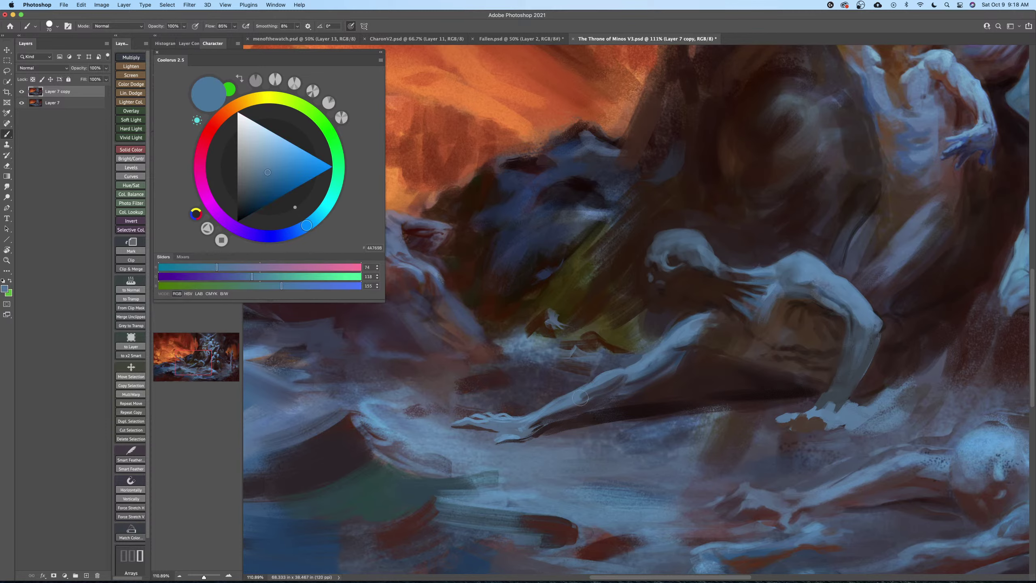
Sample a dark reddish brown from below the elbow, clean up the arm's underside and save the painting.
{"action": "left_click", "coordinate": [640, 384], "text": "alt"}
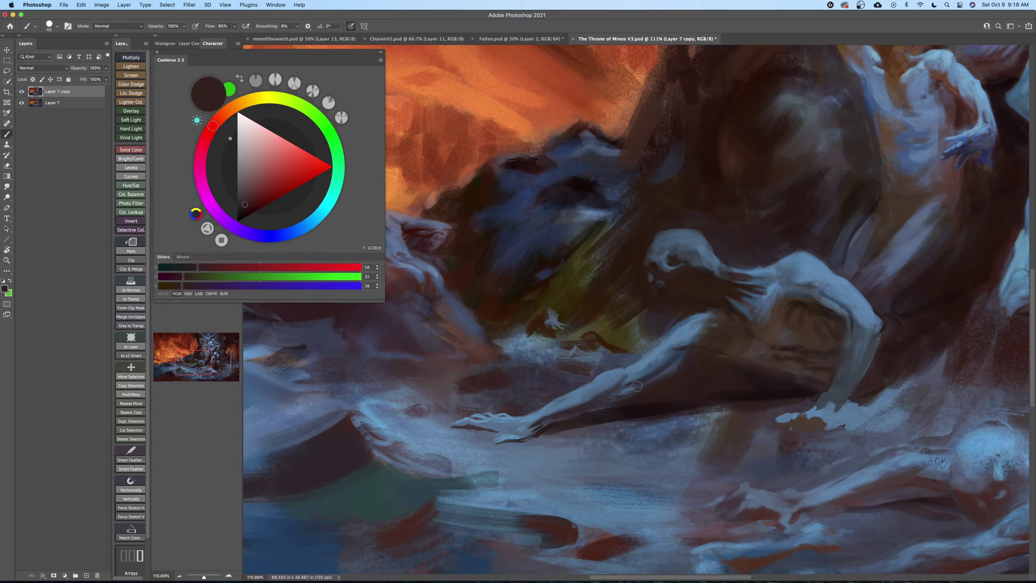
{"action": "mouse_move", "coordinate": [638, 388]}
{"action": "left_mouse_down"}
{"action": "mouse_move", "coordinate": [668, 370]}
{"action": "mouse_move", "coordinate": [655, 382]}
{"action": "mouse_move", "coordinate": [667, 388]}
{"action": "left_mouse_up"}
{"action": "key", "text": "z"}
{"action": "key", "text": "super+s"}
{"action": "key", "text": "super+0"}
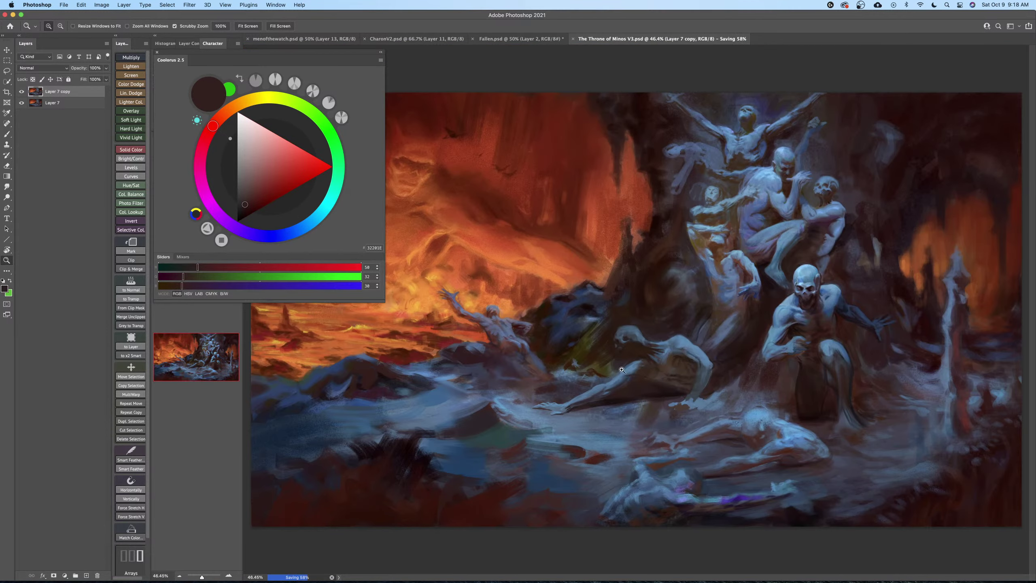
Sample a light blue from the reaching arm's shoulder and brighten the back of the crawling figure's skull.
{"action": "left_click_drag", "start_coordinate": [614, 354], "coordinate": [654, 347]}
{"action": "key", "text": "b"}
{"action": "left_click", "coordinate": [675, 407], "text": "alt"}
{"action": "key", "text": "bracketright"}
{"action": "key", "text": "bracketright"}
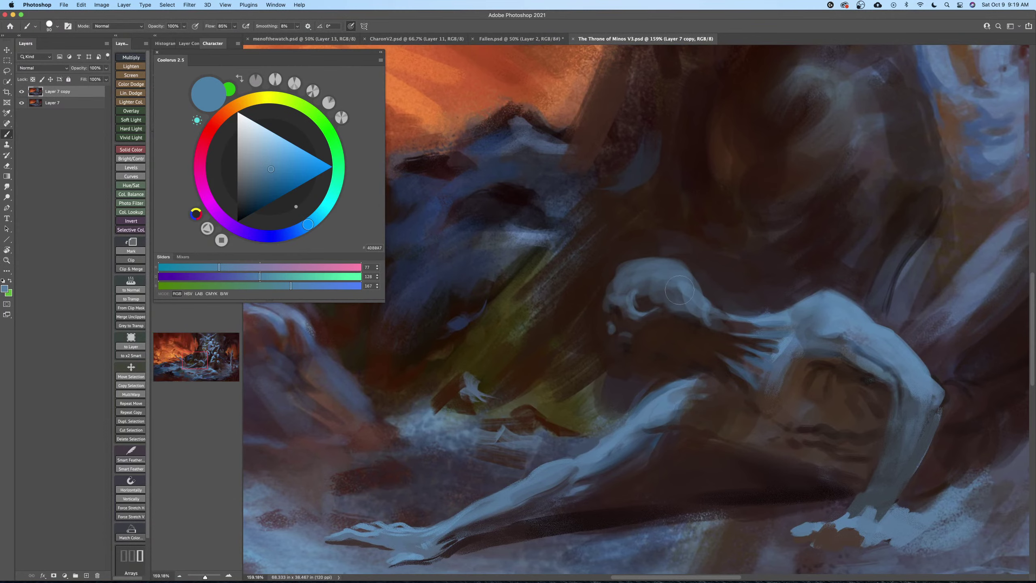
{"action": "key", "text": "bracketright"}
{"action": "key", "text": "bracketright"}
{"action": "key", "text": "bracketright"}
{"action": "mouse_move", "coordinate": [687, 283]}
{"action": "left_mouse_down"}
{"action": "mouse_move", "coordinate": [645, 272]}
{"action": "mouse_move", "coordinate": [673, 280]}
{"action": "left_mouse_up"}
Paint the eye-socket rim and cheekbone of the crawling figure's skull-like head in the same light blue with smaller brush sizes.
{"action": "key", "text": "bracketleft"}
{"action": "key", "text": "bracketleft"}
{"action": "key", "text": "bracketleft"}
{"action": "key", "text": "bracketleft"}
{"action": "key", "text": "bracketleft"}
{"action": "key", "text": "bracketleft"}
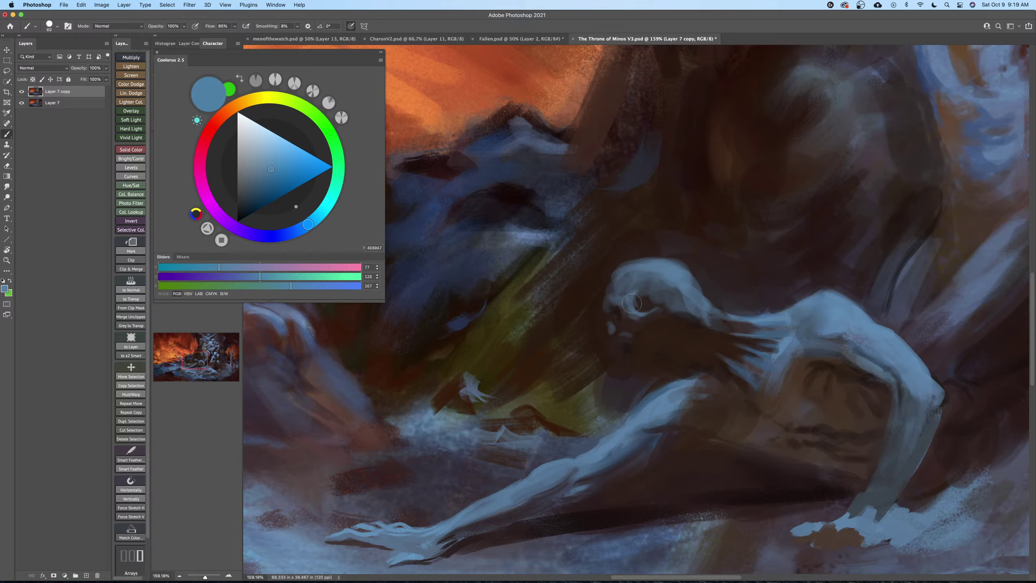
{"action": "key", "text": "bracketright"}
{"action": "key", "text": "bracketright"}
{"action": "mouse_move", "coordinate": [615, 301]}
{"action": "left_mouse_down"}
{"action": "mouse_move", "coordinate": [658, 309]}
{"action": "mouse_move", "coordinate": [642, 314]}
{"action": "mouse_move", "coordinate": [668, 305]}
{"action": "left_mouse_up"}
{"action": "key", "text": "bracketleft"}
{"action": "key", "text": "bracketleft"}
{"action": "key", "text": "bracketleft"}
{"action": "key", "text": "bracketleft"}
{"action": "key", "text": "bracketleft"}
{"action": "key", "text": "bracketleft"}
{"action": "key", "text": "bracketleft"}
{"action": "key", "text": "bracketleft"}
{"action": "key", "text": "bracketleft"}
{"action": "key", "text": "bracketright"}
{"action": "key", "text": "bracketright"}
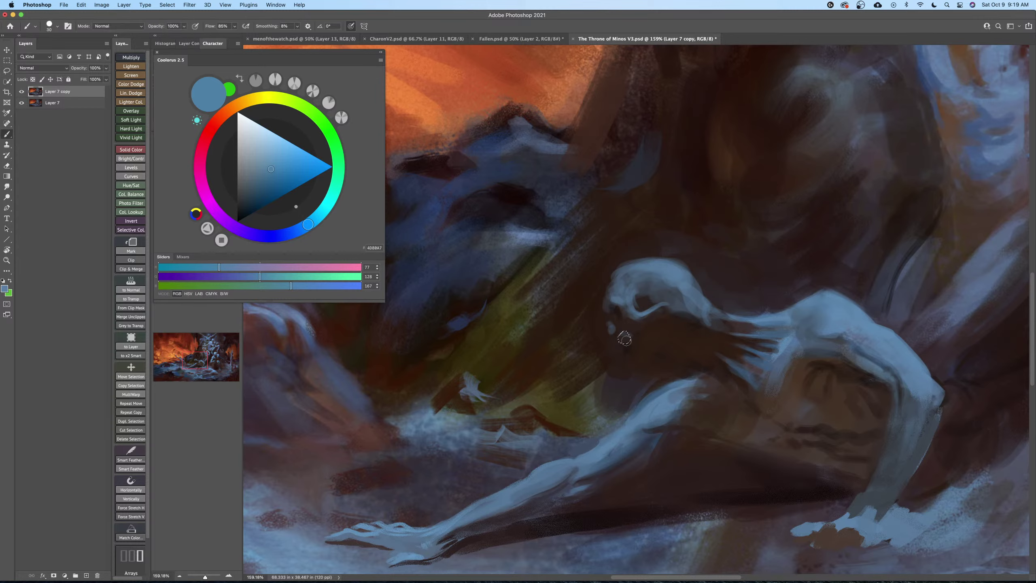
Enlarge the brush, save the painting and review the whole composition.
{"action": "key", "text": "bracketright"}
{"action": "key", "text": "bracketright"}
{"action": "key", "text": "bracketright"}
{"action": "key", "text": "bracketright"}
{"action": "key", "text": "bracketright"}
{"action": "key", "text": "bracketright"}
{"action": "key", "text": "bracketright"}
{"action": "key", "text": "bracketright"}
{"action": "key", "text": "z"}
{"action": "left_click_drag", "start_coordinate": [676, 297], "coordinate": [648, 297]}
{"action": "key", "text": "super+s"}
{"action": "scroll", "coordinate": [676, 297], "scroll_direction": "down", "scroll_amount": 4}
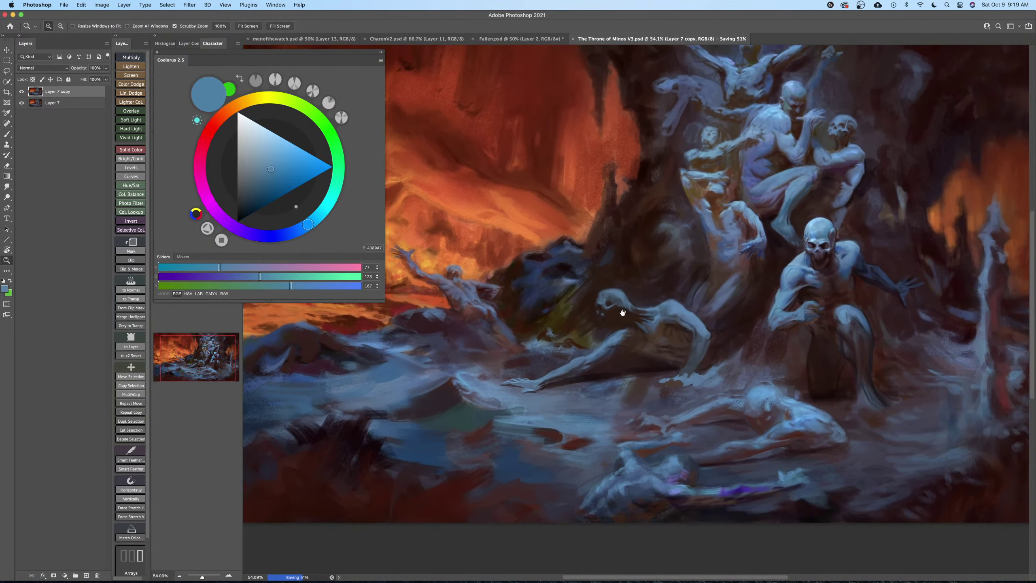
{"action": "left_click_drag", "start_coordinate": [642, 336], "coordinate": [646, 331]}
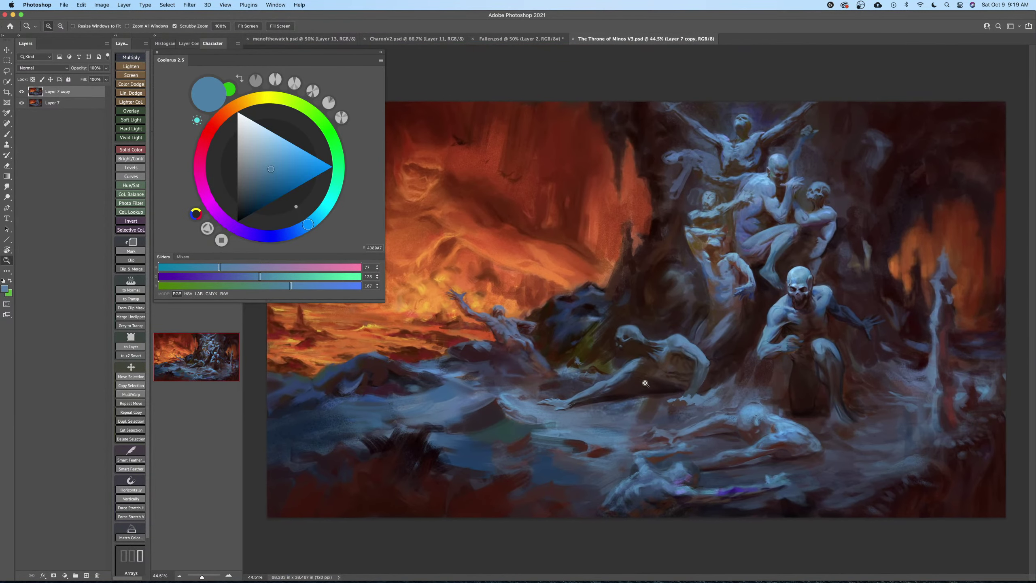
Sample a dark brown beside the crawling figure's reaching arm and repaint the shadow around its shoulder with progressively smaller brushes.
{"action": "left_click_drag", "start_coordinate": [646, 383], "coordinate": [702, 383]}
{"action": "key", "text": "b"}
{"action": "left_click", "coordinate": [662, 321], "text": "alt"}
{"action": "key", "text": "["}
{"action": "left_click_drag", "start_coordinate": [648, 292], "coordinate": [639, 318]}
{"action": "left_click", "coordinate": [636, 276], "text": "alt"}
{"action": "key", "text": "["}
{"action": "key", "text": "bracketleft"}
{"action": "key", "text": "bracketleft"}
{"action": "key", "text": "bracketleft"}
{"action": "key", "text": "bracketleft"}
{"action": "key", "text": "bracketleft"}
{"action": "key", "text": "bracketleft"}
{"action": "key", "text": "bracketleft"}
{"action": "key", "text": "bracketleft"}
{"action": "key", "text": "bracketleft"}
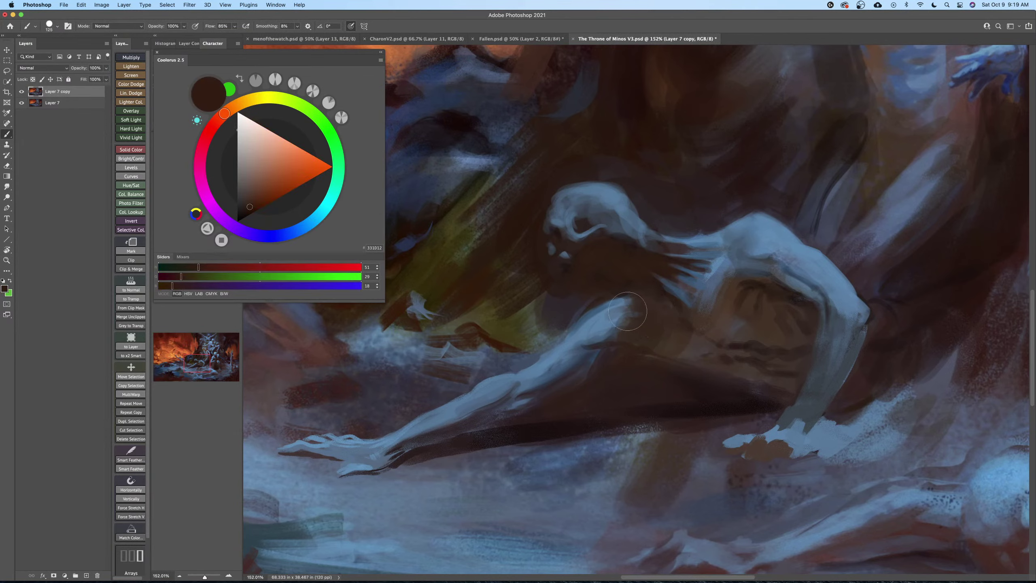
Sample a mid blue from the top of the reaching arm, touch up the shoulder edge and save the painting.
{"action": "left_click", "coordinate": [617, 300], "text": "alt"}
{"action": "key", "text": "bracketleft"}
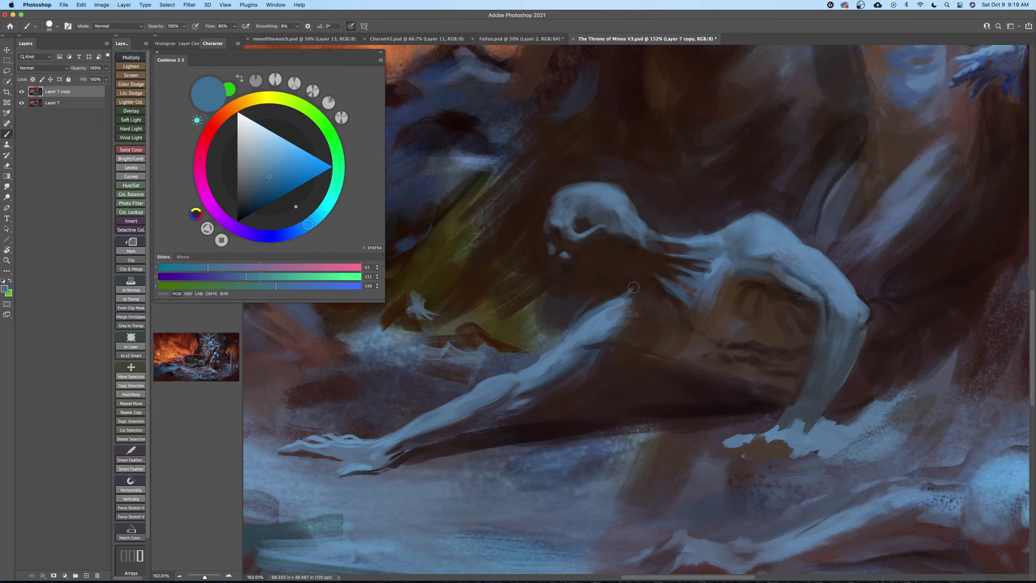
{"action": "key", "text": "z"}
{"action": "mouse_move", "coordinate": [644, 316]}
{"action": "left_mouse_down"}
{"action": "mouse_move", "coordinate": [618, 319]}
{"action": "mouse_move", "coordinate": [627, 311]}
{"action": "mouse_move", "coordinate": [645, 330]}
{"action": "left_mouse_up"}
{"action": "key", "text": "super+s"}
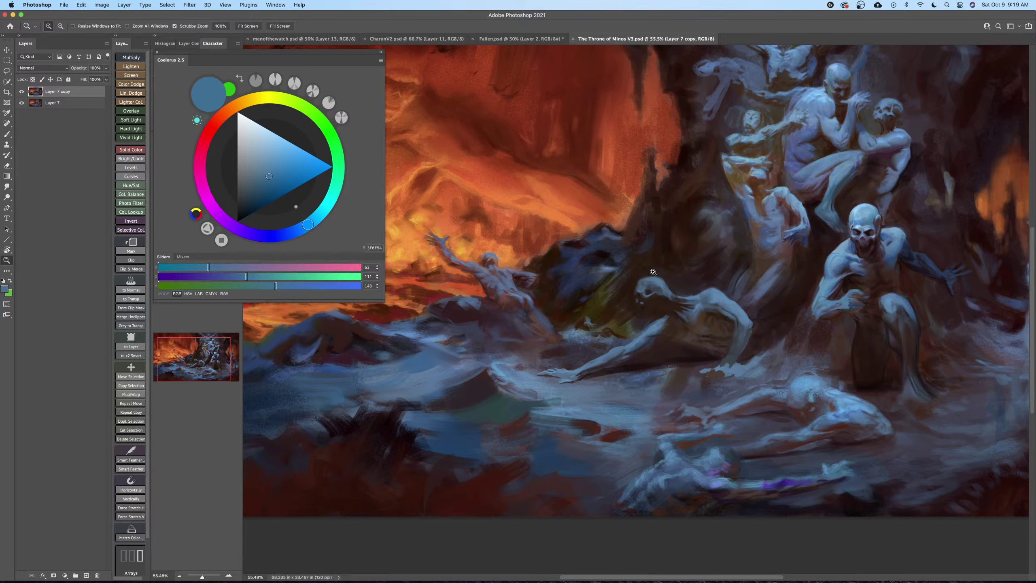
Sample a dark tone from below the wrist and refine the shadow beneath the reaching hand with a small brush.
{"action": "left_click_drag", "start_coordinate": [630, 346], "coordinate": [673, 322]}
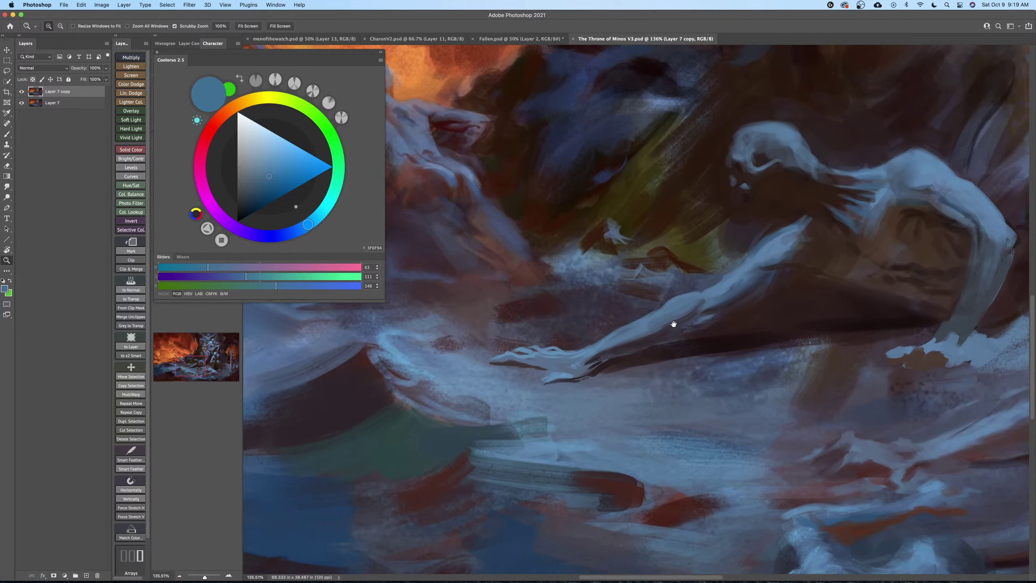
{"action": "key", "text": "b"}
{"action": "key", "text": "bracketleft"}
{"action": "left_click", "coordinate": [608, 362], "text": "alt"}
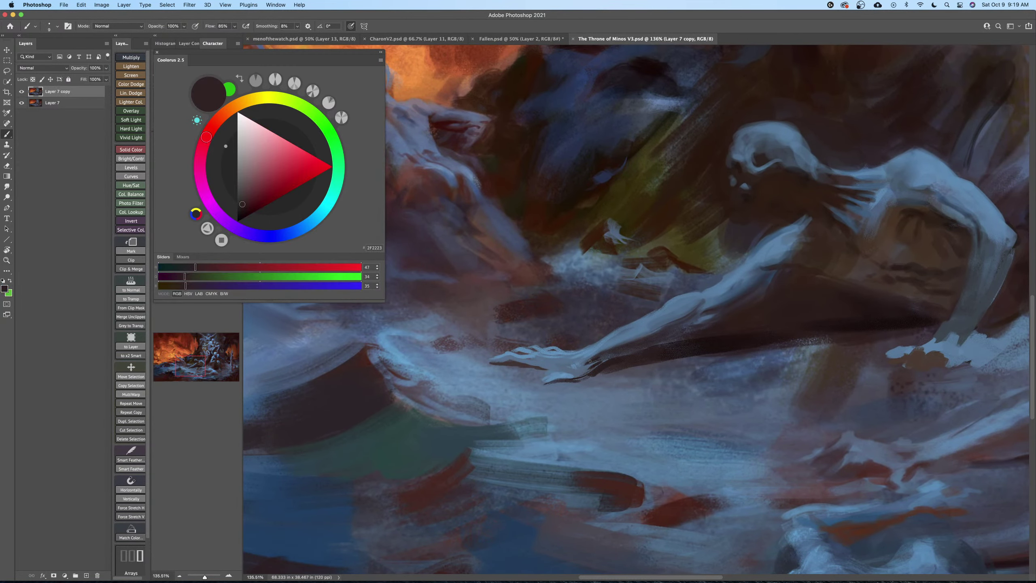
{"action": "key", "text": "bracketleft"}
Sample a near-black red from the cast shadow and draw the dark contour of the crawling figure's chest and belly.
{"action": "left_click", "coordinate": [816, 325], "text": "alt"}
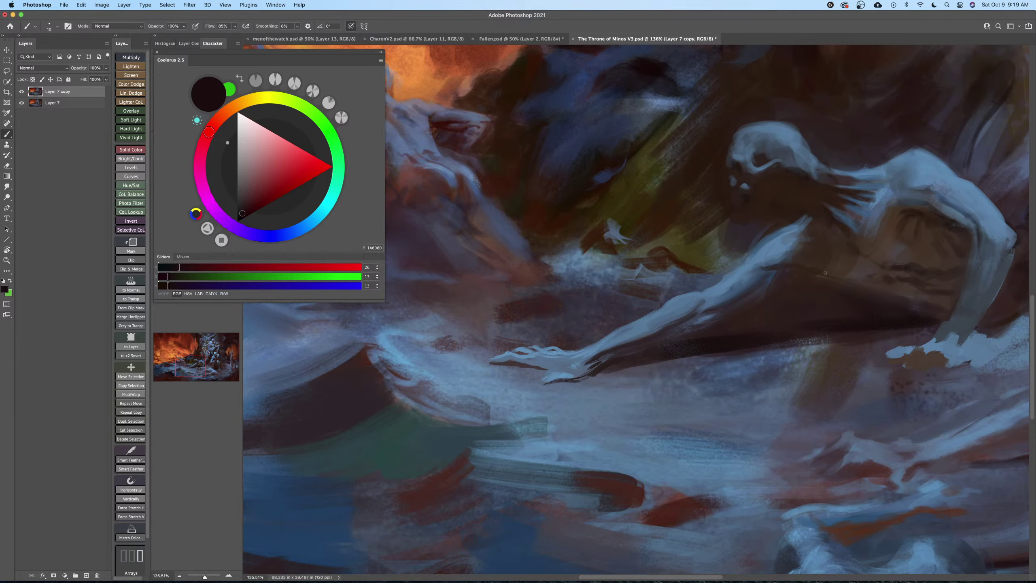
{"action": "left_click_drag", "start_coordinate": [825, 273], "coordinate": [759, 317]}
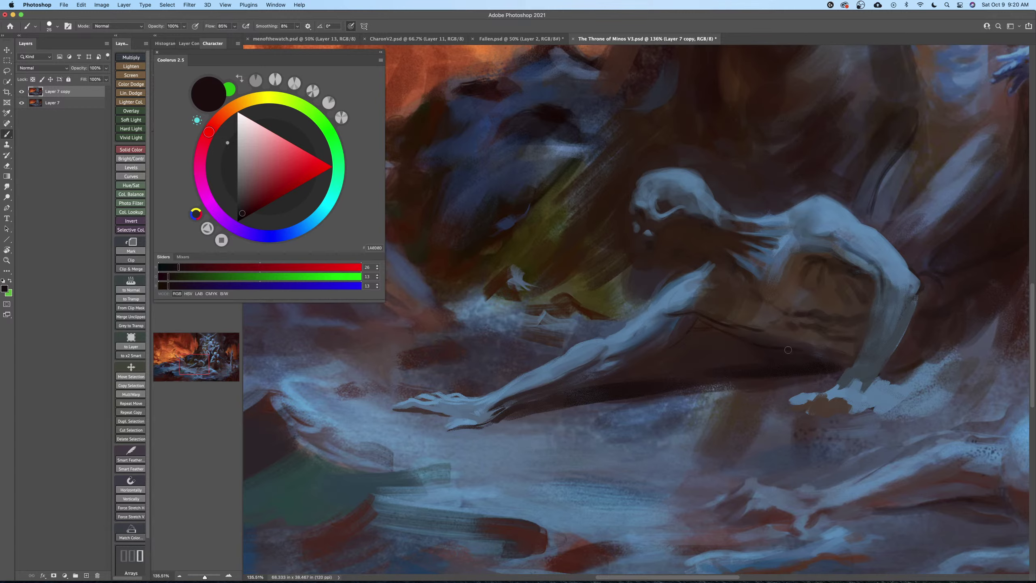
{"action": "key", "text": "bracketright"}
{"action": "left_click_drag", "start_coordinate": [761, 341], "coordinate": [821, 353]}
{"action": "key", "text": "bracketright"}
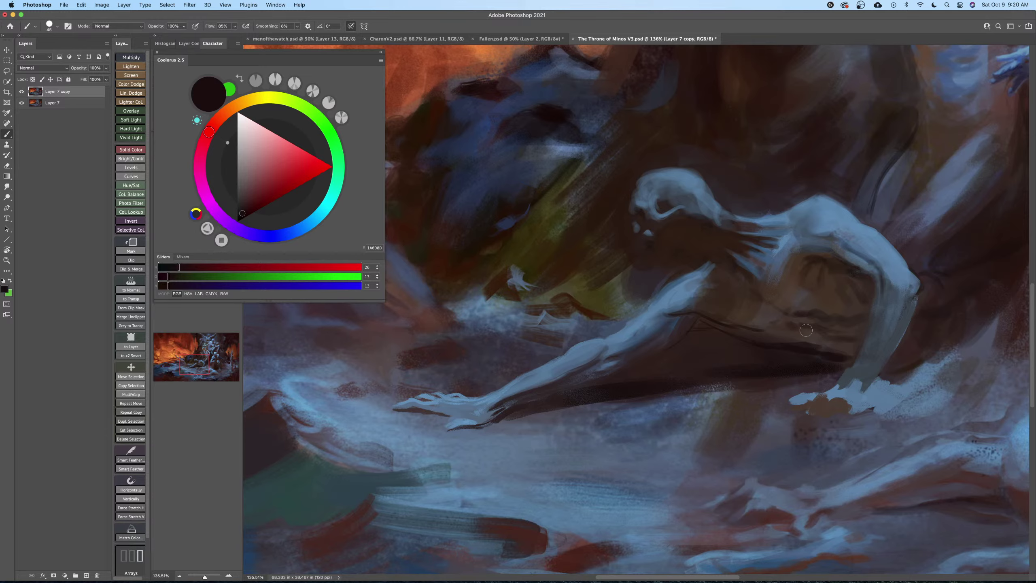
Paint near-black strokes along the outer edge of the crawling figure's supporting arm, from the elbow down to the wrist.
{"action": "key", "text": "r"}
{"action": "left_click_drag", "start_coordinate": [797, 326], "coordinate": [734, 332]}
{"action": "key", "text": "z"}
{"action": "left_click_drag", "start_coordinate": [749, 332], "coordinate": [656, 338]}
{"action": "left_click_drag", "start_coordinate": [766, 317], "coordinate": [779, 310]}
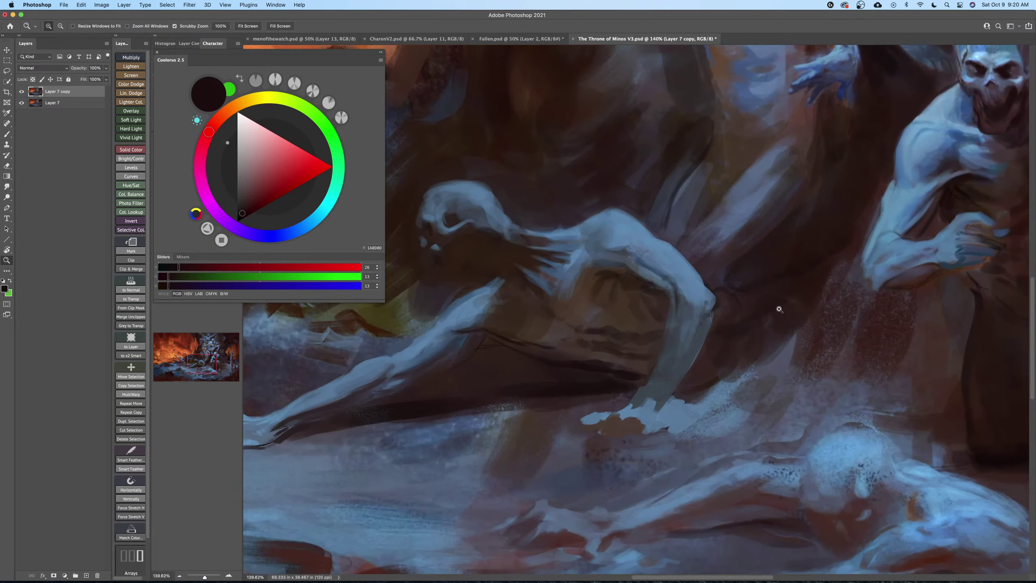
{"action": "key", "text": "b"}
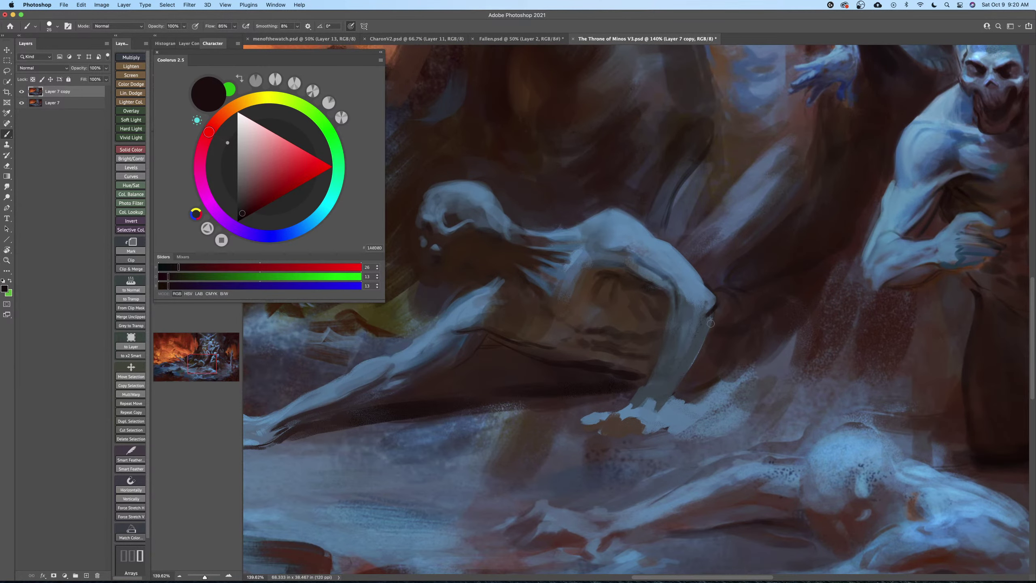
{"action": "key", "text": "["}
{"action": "key", "text": "["}
{"action": "left_click_drag", "start_coordinate": [711, 323], "coordinate": [667, 386]}
{"action": "left_click_drag", "start_coordinate": [702, 327], "coordinate": [669, 387]}
{"action": "key", "text": "]"}
{"action": "key", "text": "]"}
{"action": "mouse_move", "coordinate": [706, 311]}
{"action": "left_mouse_down"}
{"action": "mouse_move", "coordinate": [689, 364]}
{"action": "mouse_move", "coordinate": [688, 346]}
{"action": "left_mouse_up"}
{"action": "key", "text": "]"}
{"action": "key", "text": "["}
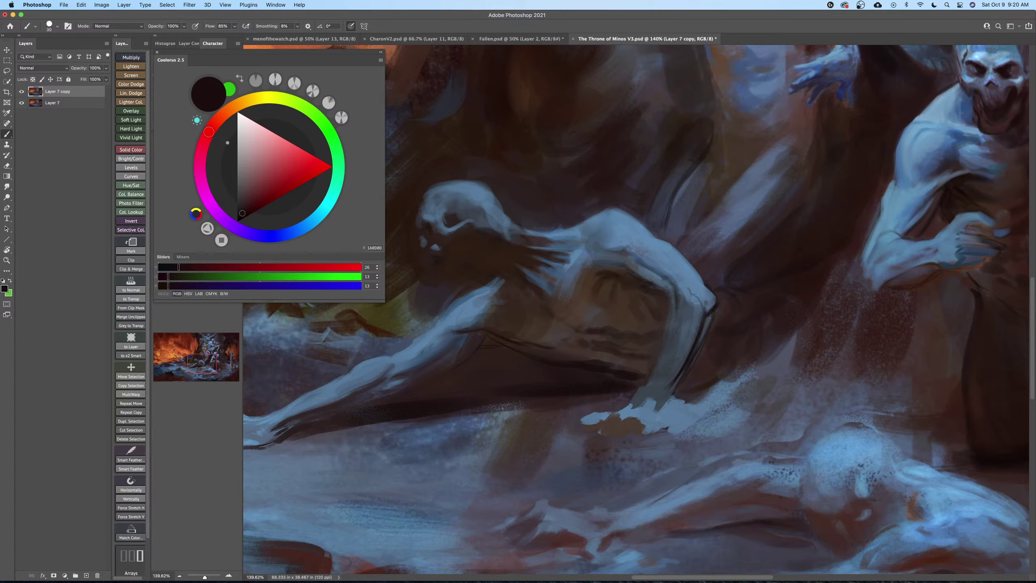
Sample a light blue from above the supporting arm's elbow and paint the elbow's lit plane.
{"action": "key", "text": "bracketright"}
{"action": "left_click", "coordinate": [688, 286], "text": "alt"}
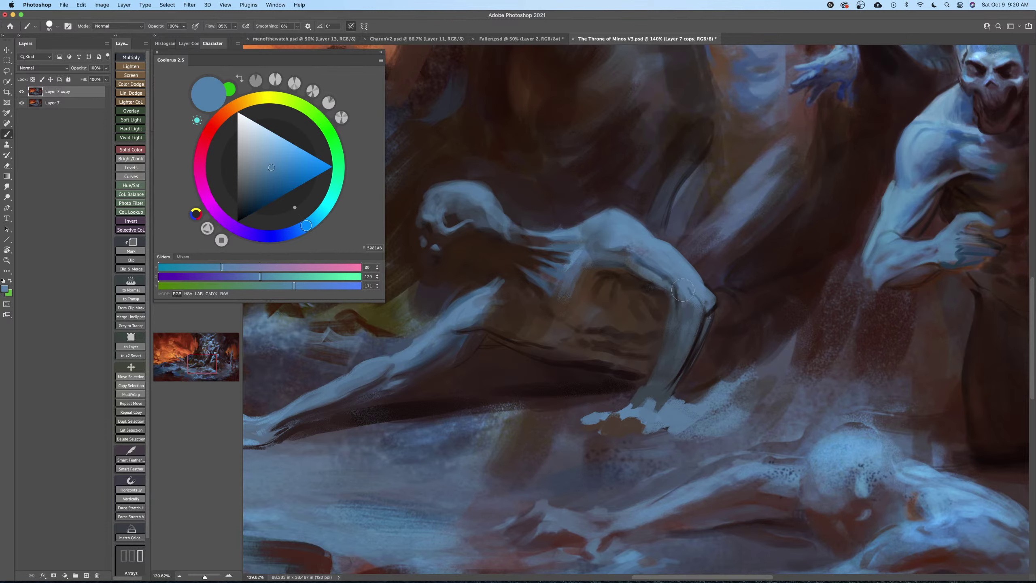
{"action": "key", "text": "bracketright"}
{"action": "key", "text": "bracketleft"}
{"action": "key", "text": "bracketleft"}
{"action": "mouse_move", "coordinate": [670, 295]}
{"action": "left_mouse_down"}
{"action": "mouse_move", "coordinate": [670, 334]}
{"action": "mouse_move", "coordinate": [685, 300]}
{"action": "mouse_move", "coordinate": [659, 372]}
{"action": "mouse_move", "coordinate": [685, 308]}
{"action": "left_mouse_up"}
Sample a dark blue-grey from the supporting forearm, shade it down to the wrist and save the painting.
{"action": "key", "text": "bracketright"}
{"action": "left_click", "coordinate": [659, 371], "text": "alt"}
{"action": "mouse_move", "coordinate": [676, 367]}
{"action": "left_mouse_down"}
{"action": "mouse_move", "coordinate": [696, 324]}
{"action": "mouse_move", "coordinate": [683, 321]}
{"action": "mouse_move", "coordinate": [651, 389]}
{"action": "left_mouse_up"}
{"action": "key", "text": "bracketright"}
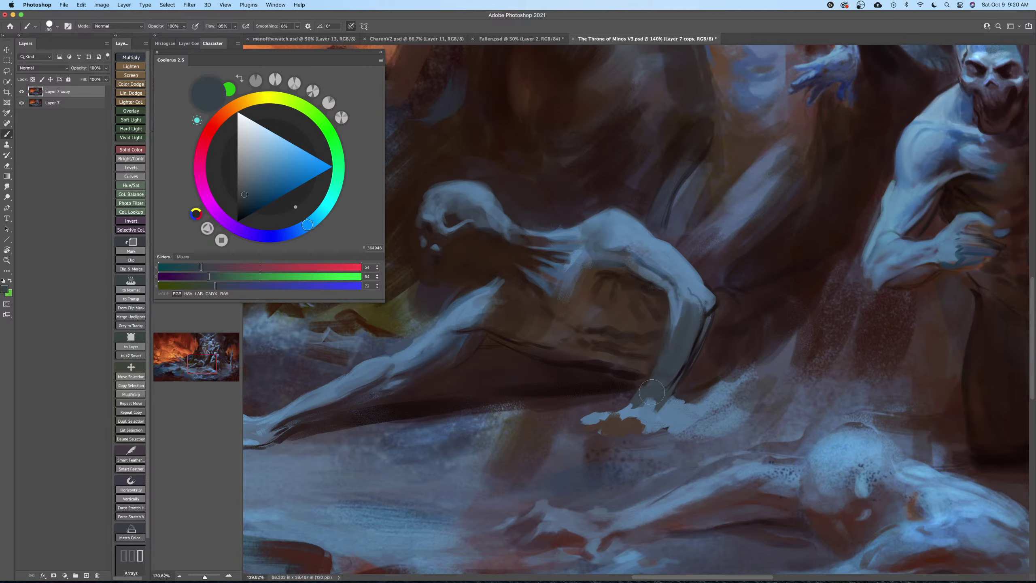
{"action": "mouse_move", "coordinate": [685, 308]}
{"action": "left_mouse_down"}
{"action": "mouse_move", "coordinate": [668, 372]}
{"action": "mouse_move", "coordinate": [664, 342]}
{"action": "left_mouse_up"}
{"action": "key", "text": "z"}
{"action": "key", "text": "super+s"}
{"action": "left_click_drag", "start_coordinate": [726, 322], "coordinate": [726, 349]}
{"action": "scroll", "coordinate": [732, 318], "scroll_direction": "down", "scroll_amount": 3}
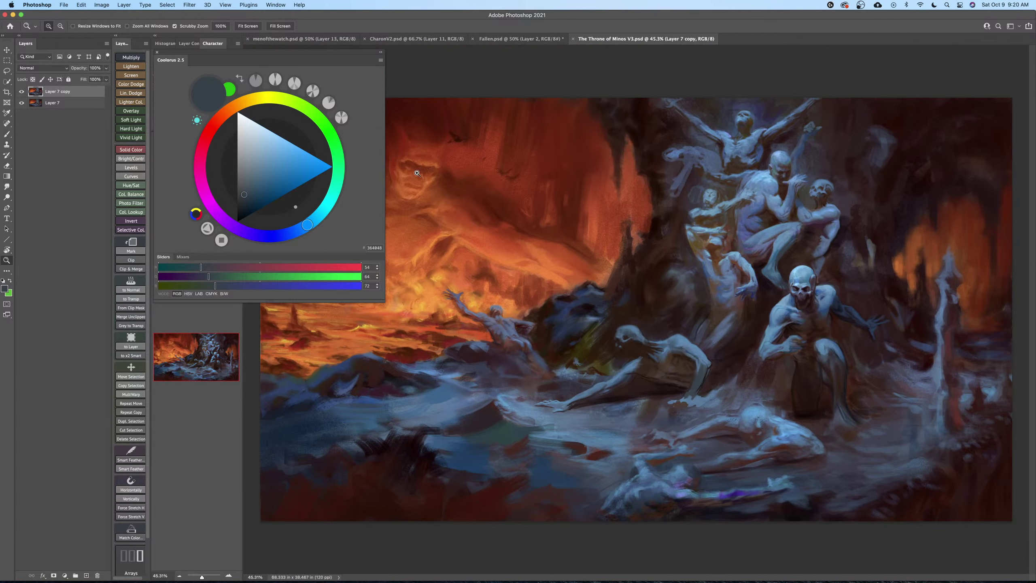
Flip the whole canvas horizontally.
{"action": "left_click", "coordinate": [102, 5]}
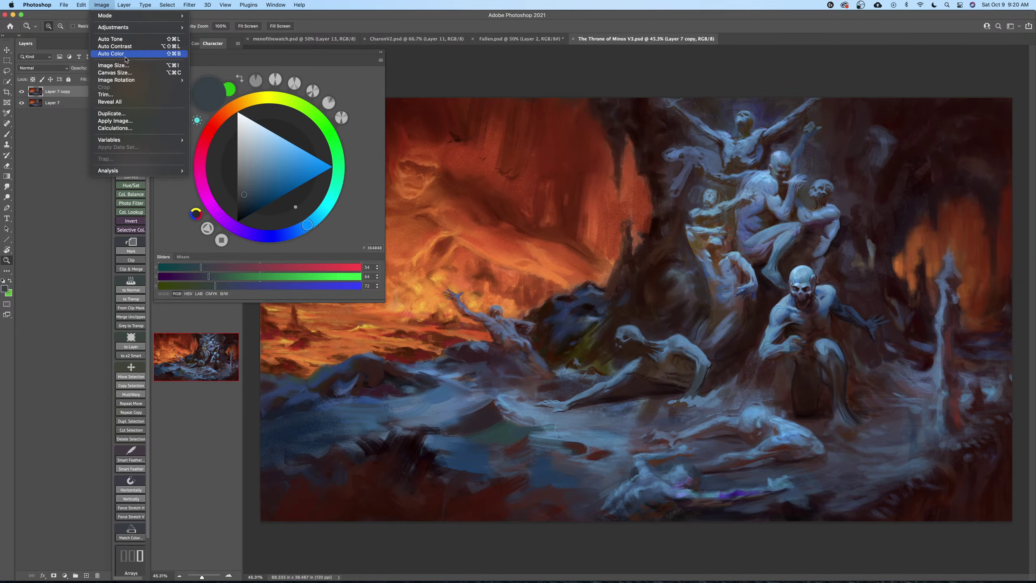
{"action": "mouse_move", "coordinate": [159, 84]}
{"action": "left_click", "coordinate": [224, 114]}
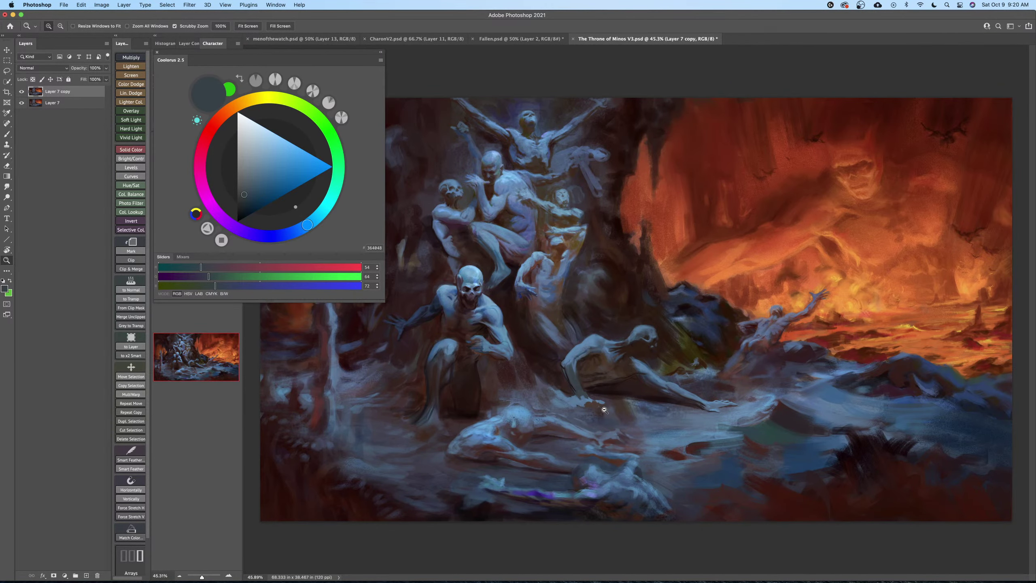
Sample a dark reddish brown from the prone foreground figure's face and outline the top and far side of its head.
{"action": "scroll", "coordinate": [604, 409], "scroll_direction": "up", "scroll_amount": 3}
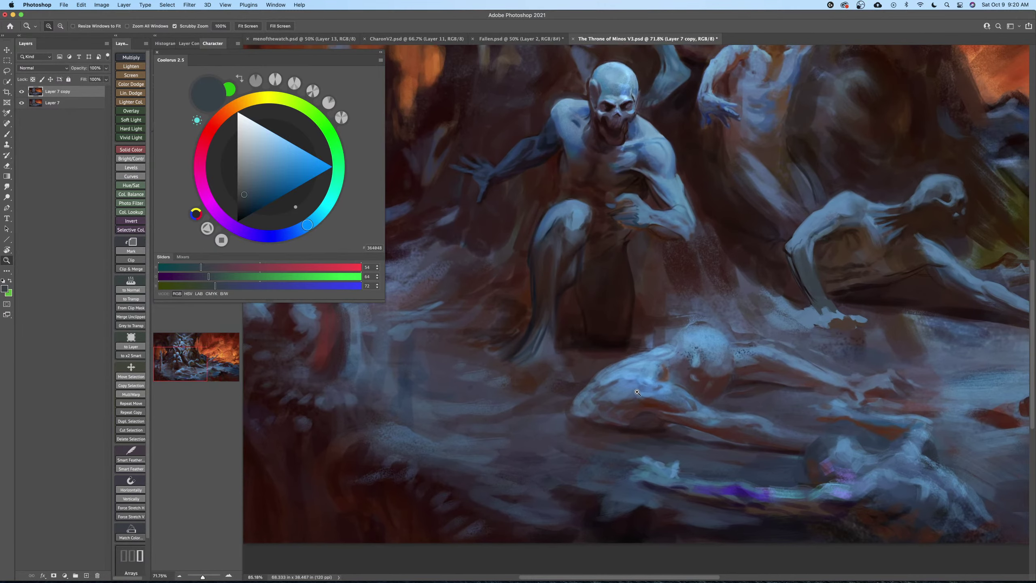
{"action": "key", "text": "b"}
{"action": "left_click", "coordinate": [640, 363], "text": "alt"}
{"action": "key", "text": "bracketright"}
{"action": "key", "text": "bracketright"}
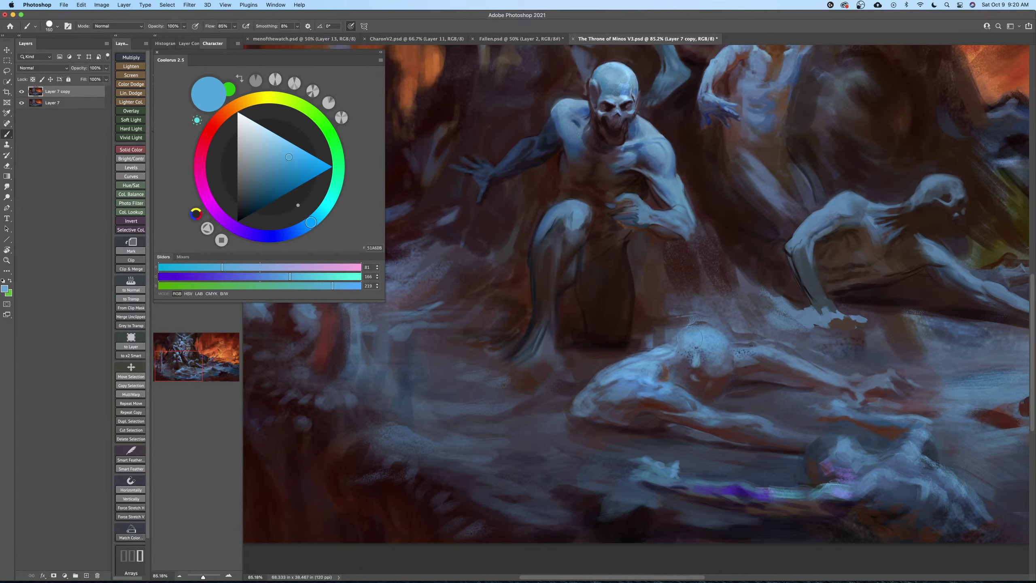
{"action": "scroll", "coordinate": [692, 354], "scroll_direction": "up", "scroll_amount": 2}
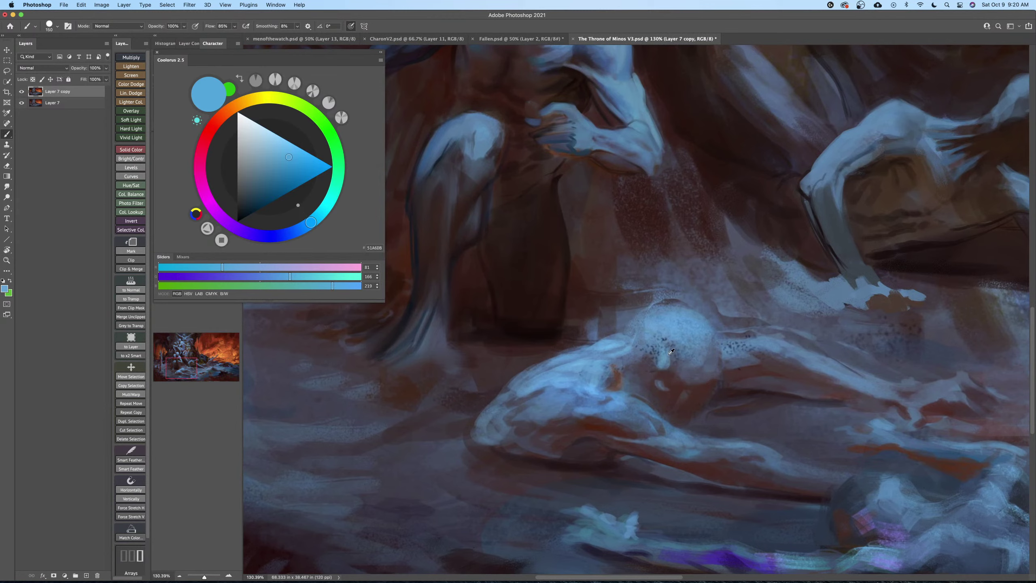
{"action": "left_click", "coordinate": [675, 379], "text": "alt"}
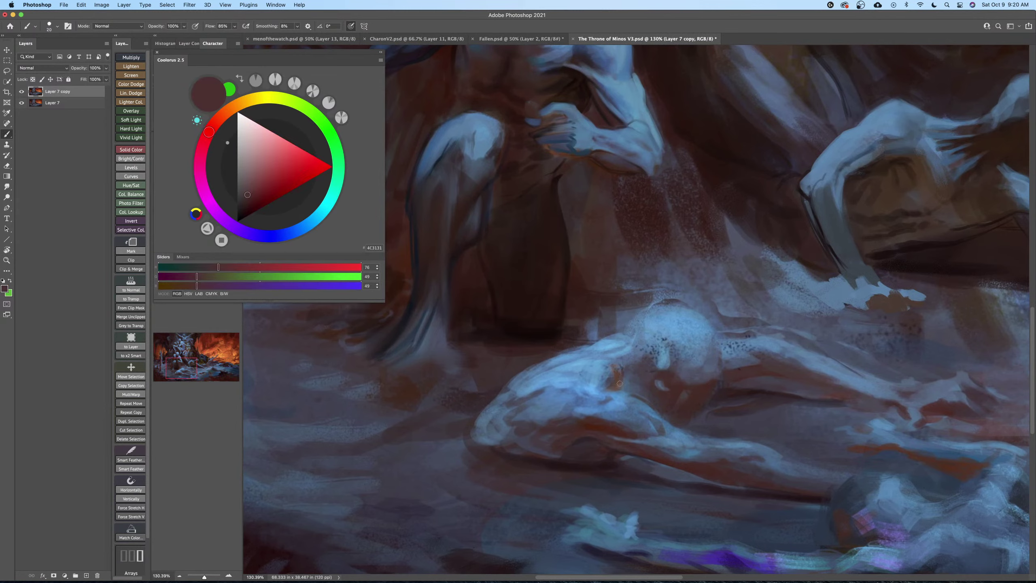
{"action": "mouse_move", "coordinate": [622, 357]}
{"action": "left_mouse_down"}
{"action": "mouse_move", "coordinate": [671, 305]}
{"action": "mouse_move", "coordinate": [716, 338]}
{"action": "left_mouse_up"}
{"action": "key", "text": "["}
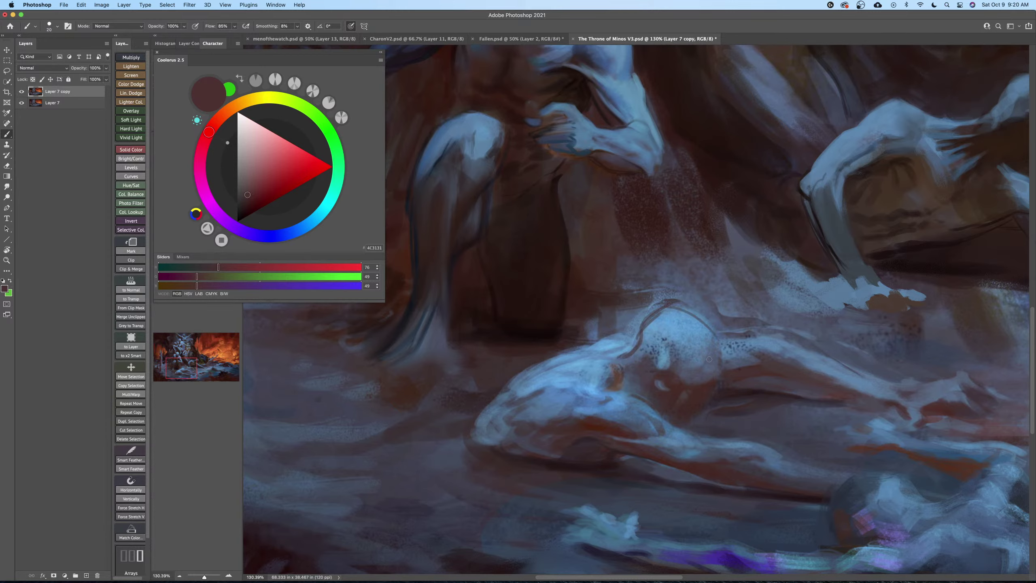
{"action": "left_click_drag", "start_coordinate": [677, 306], "coordinate": [716, 335]}
{"action": "left_click_drag", "start_coordinate": [717, 342], "coordinate": [720, 378]}
Shade the prone figure's eye area and face in the same reddish brown with a larger brush.
{"action": "key", "text": "bracketright"}
{"action": "mouse_move", "coordinate": [678, 340]}
{"action": "left_mouse_down"}
{"action": "mouse_move", "coordinate": [699, 365]}
{"action": "mouse_move", "coordinate": [696, 356]}
{"action": "mouse_move", "coordinate": [714, 360]}
{"action": "mouse_move", "coordinate": [681, 372]}
{"action": "mouse_move", "coordinate": [679, 399]}
{"action": "mouse_move", "coordinate": [696, 386]}
{"action": "mouse_move", "coordinate": [704, 356]}
{"action": "mouse_move", "coordinate": [693, 361]}
{"action": "mouse_move", "coordinate": [715, 360]}
{"action": "mouse_move", "coordinate": [683, 361]}
{"action": "left_mouse_up"}
{"action": "key", "text": "bracketright"}
{"action": "key", "text": "bracketright"}
{"action": "key", "text": "bracketright"}
{"action": "key", "text": "bracketleft"}
{"action": "key", "text": "bracketright"}
{"action": "key", "text": "bracketright"}
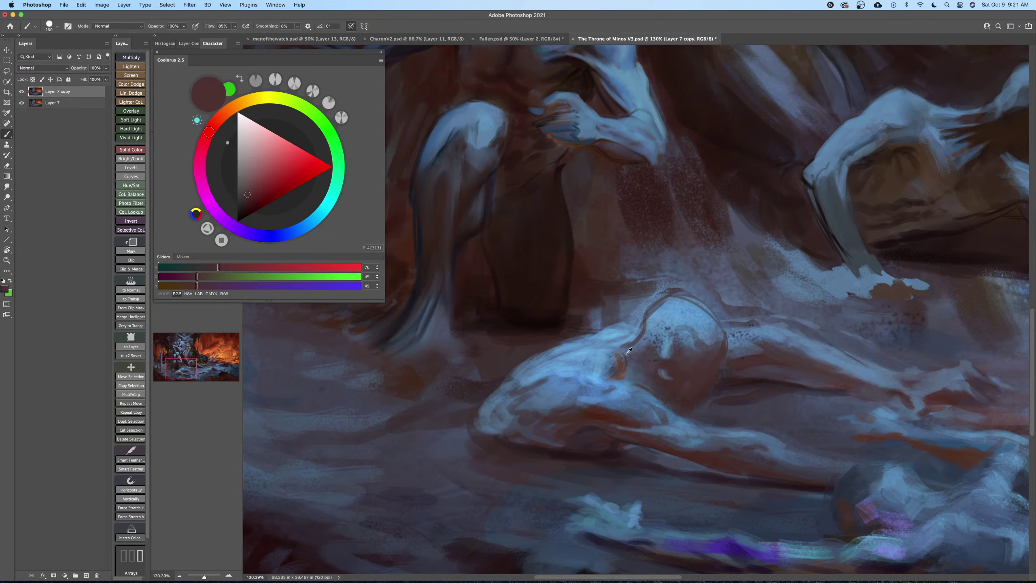
Sample a dark brown from the ground behind the prone figure and darken the area above its head with a large brush.
{"action": "left_click", "coordinate": [608, 350], "text": "alt"}
{"action": "key", "text": "bracketleft"}
{"action": "key", "text": "bracketleft"}
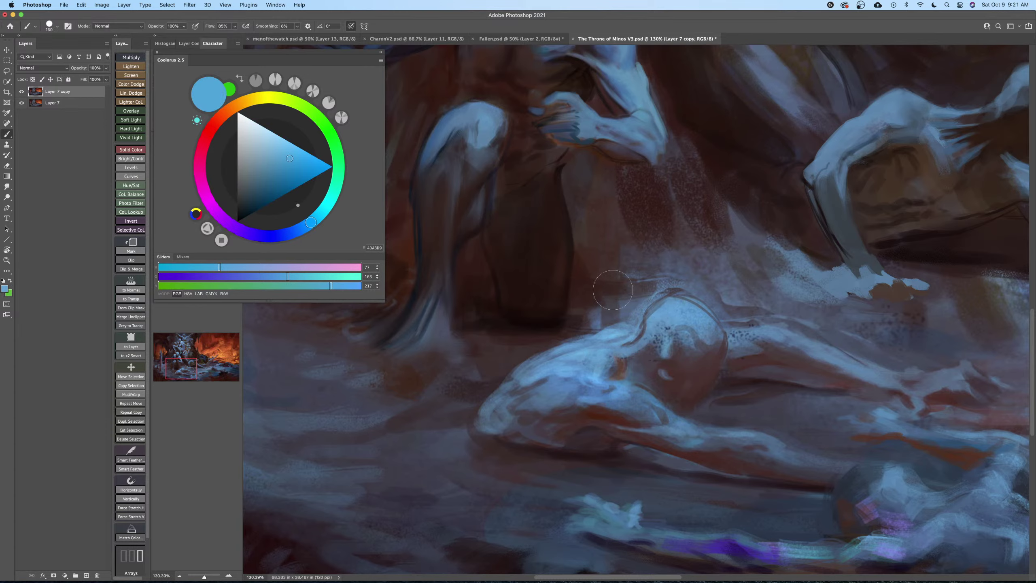
{"action": "left_click", "coordinate": [607, 291], "text": "alt"}
{"action": "key", "text": "bracketright"}
{"action": "mouse_move", "coordinate": [642, 302]}
{"action": "left_mouse_down"}
{"action": "mouse_move", "coordinate": [625, 276]}
{"action": "mouse_move", "coordinate": [657, 257]}
{"action": "mouse_move", "coordinate": [660, 285]}
{"action": "mouse_move", "coordinate": [715, 293]}
{"action": "mouse_move", "coordinate": [710, 262]}
{"action": "mouse_move", "coordinate": [653, 257]}
{"action": "left_mouse_up"}
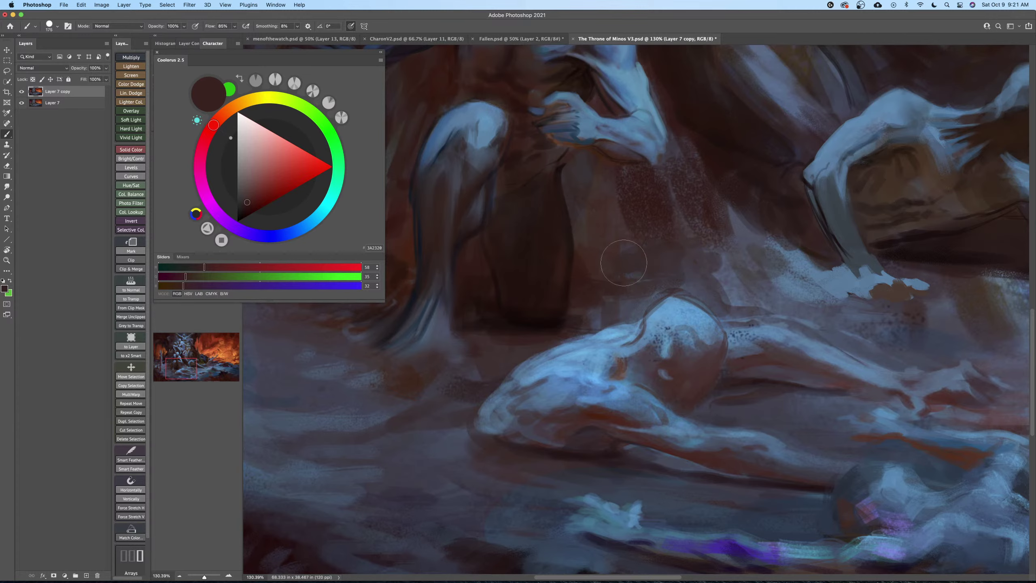
Sample a light blue from the prone figure's skull and paint the lit brow with a larger brush.
{"action": "key", "text": "bracketleft"}
{"action": "left_click", "coordinate": [662, 323], "text": "alt"}
{"action": "key", "text": "bracketleft"}
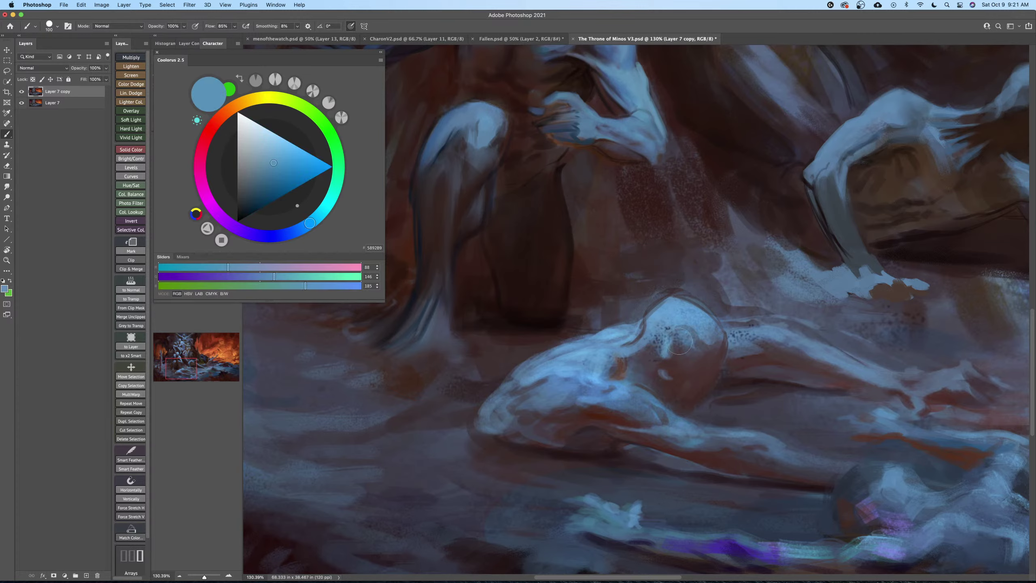
{"action": "key", "text": "bracketright"}
{"action": "key", "text": "bracketright"}
{"action": "key", "text": "bracketright"}
{"action": "key", "text": "bracketright"}
{"action": "key", "text": "bracketright"}
{"action": "key", "text": "bracketright"}
{"action": "mouse_move", "coordinate": [676, 349]}
{"action": "left_mouse_down"}
{"action": "mouse_move", "coordinate": [685, 361]}
{"action": "mouse_move", "coordinate": [694, 373]}
{"action": "mouse_move", "coordinate": [698, 349]}
{"action": "mouse_move", "coordinate": [683, 360]}
{"action": "mouse_move", "coordinate": [696, 343]}
{"action": "mouse_move", "coordinate": [679, 355]}
{"action": "mouse_move", "coordinate": [703, 362]}
{"action": "mouse_move", "coordinate": [675, 347]}
{"action": "left_mouse_up"}
Sample a dark reddish brown from the prone figure's face and paint over the light spot on its cheek.
{"action": "key", "text": "bracketleft"}
{"action": "left_click", "coordinate": [704, 371], "text": "alt"}
{"action": "key", "text": "bracketleft"}
{"action": "key", "text": "bracketleft"}
{"action": "key", "text": "bracketleft"}
{"action": "key", "text": "bracketleft"}
{"action": "key", "text": "bracketleft"}
{"action": "key", "text": "bracketright"}
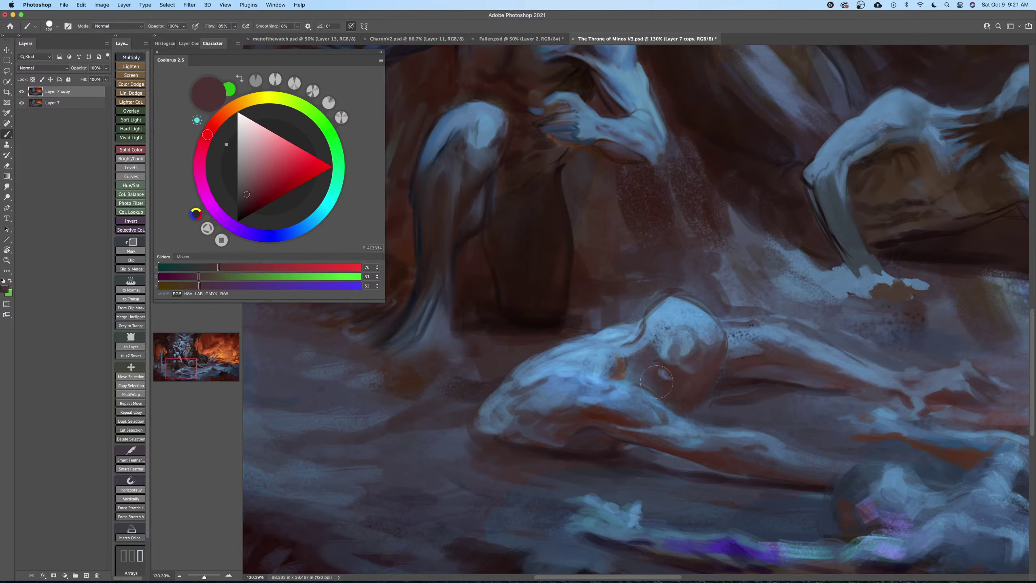
{"action": "mouse_move", "coordinate": [656, 381]}
{"action": "left_mouse_down"}
{"action": "mouse_move", "coordinate": [663, 377]}
{"action": "mouse_move", "coordinate": [648, 369]}
{"action": "left_mouse_up"}
{"action": "key", "text": "bracketright"}
{"action": "key", "text": "bracketright"}
{"action": "key", "text": "bracketright"}
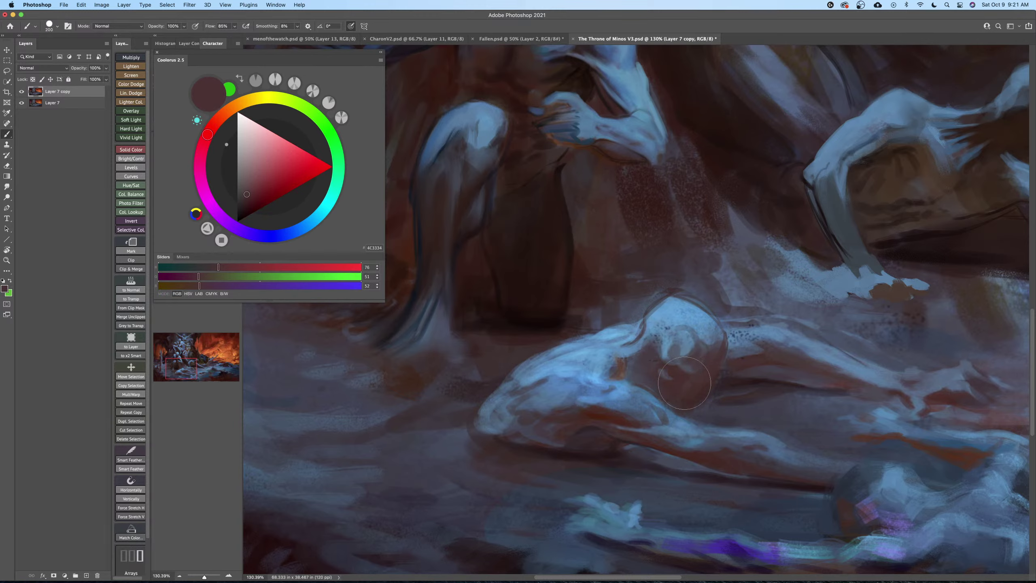
Sample a darker brown beside the prone figure's head, define its eye socket and jaw, and save the painting.
{"action": "left_click", "coordinate": [728, 385], "text": "alt"}
{"action": "key", "text": "bracketleft"}
{"action": "key", "text": "bracketleft"}
{"action": "key", "text": "bracketleft"}
{"action": "key", "text": "bracketleft"}
{"action": "key", "text": "bracketleft"}
{"action": "key", "text": "bracketleft"}
{"action": "key", "text": "bracketleft"}
{"action": "key", "text": "bracketleft"}
{"action": "key", "text": "bracketleft"}
{"action": "key", "text": "bracketleft"}
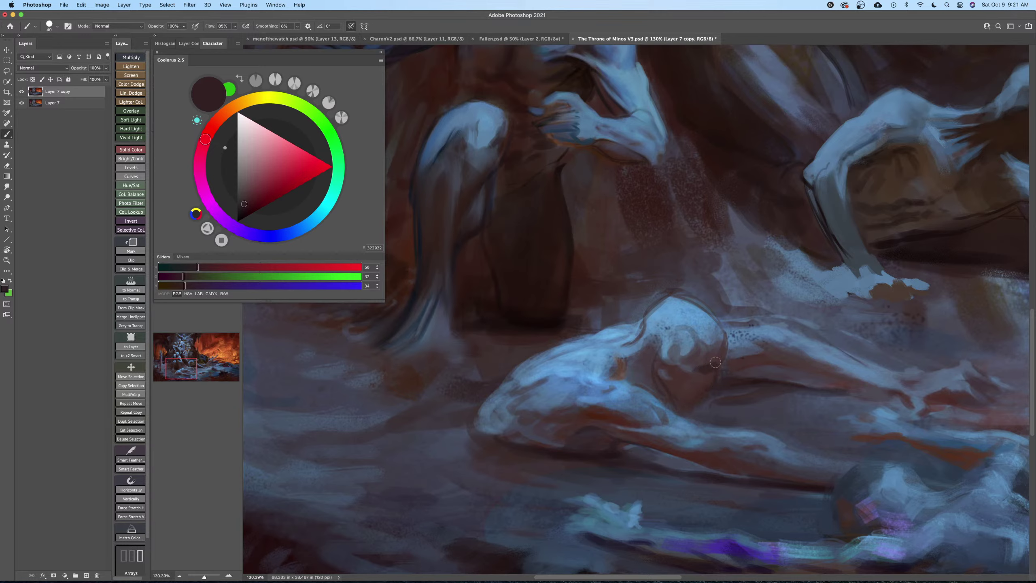
{"action": "mouse_move", "coordinate": [716, 362]}
{"action": "left_mouse_down"}
{"action": "mouse_move", "coordinate": [697, 373]}
{"action": "mouse_move", "coordinate": [704, 386]}
{"action": "mouse_move", "coordinate": [677, 377]}
{"action": "mouse_move", "coordinate": [695, 385]}
{"action": "mouse_move", "coordinate": [676, 388]}
{"action": "mouse_move", "coordinate": [698, 393]}
{"action": "mouse_move", "coordinate": [684, 411]}
{"action": "mouse_move", "coordinate": [655, 409]}
{"action": "mouse_move", "coordinate": [652, 400]}
{"action": "mouse_move", "coordinate": [696, 376]}
{"action": "left_mouse_up"}
{"action": "key", "text": "bracketright"}
{"action": "key", "text": "bracketright"}
{"action": "key", "text": "bracketright"}
{"action": "key", "text": "z"}
{"action": "key", "text": "space"}
{"action": "key", "text": "super+s"}
Choose a near-black red and draw a fine dark contour along the underside of the prone figure's far outstretched arm.
{"action": "key", "text": "space"}
{"action": "left_click_drag", "start_coordinate": [681, 371], "coordinate": [717, 342]}
{"action": "key", "text": "b"}
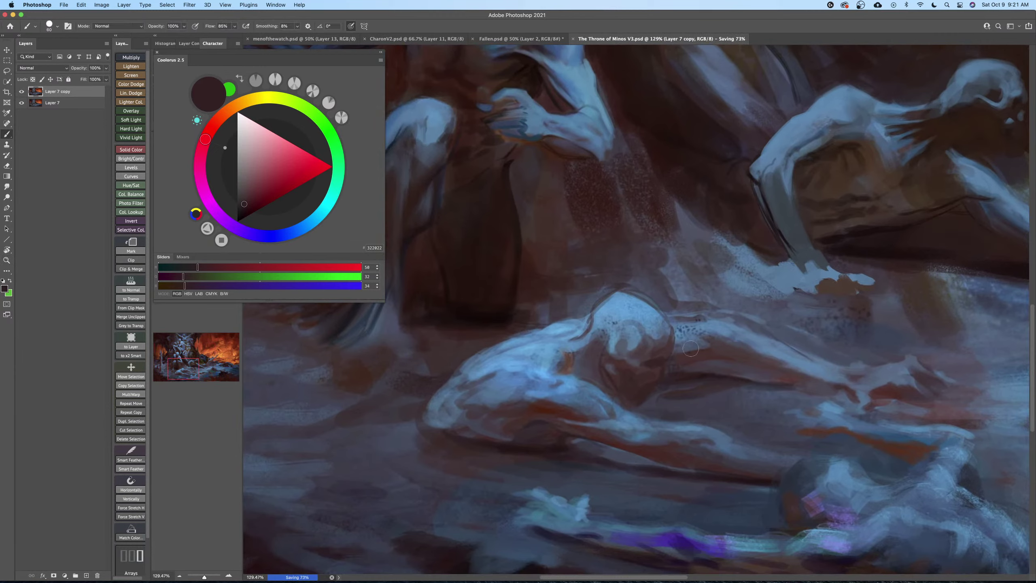
{"action": "key", "text": "bracketleft"}
{"action": "key", "text": "bracketleft"}
{"action": "left_click", "coordinate": [246, 210]}
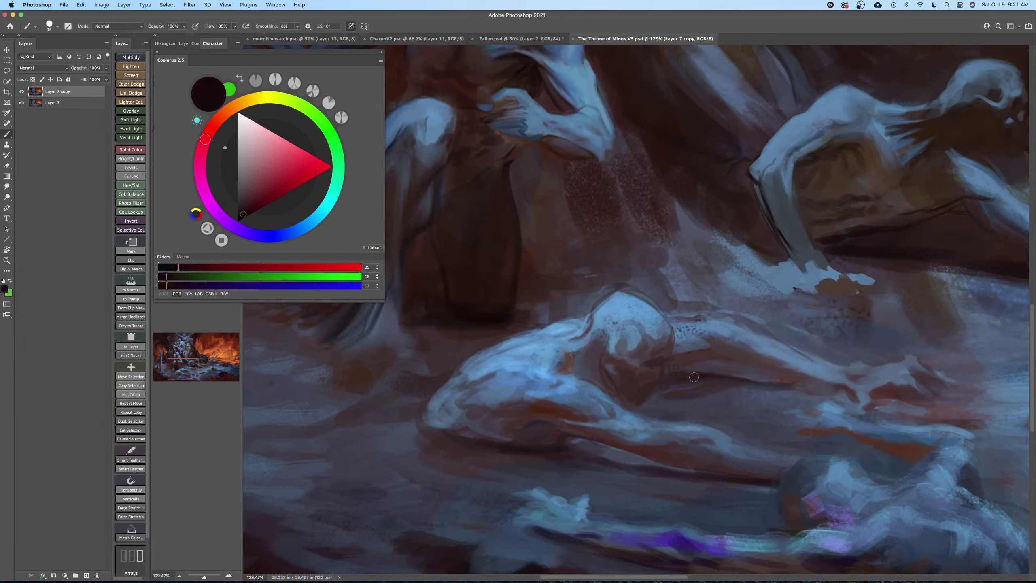
{"action": "key", "text": "bracketleft"}
{"action": "key", "text": "bracketleft"}
{"action": "key", "text": "bracketleft"}
{"action": "key", "text": "bracketleft"}
{"action": "key", "text": "bracketleft"}
{"action": "key", "text": "bracketleft"}
{"action": "key", "text": "r"}
{"action": "mouse_move", "coordinate": [717, 340]}
{"action": "left_mouse_down"}
{"action": "mouse_move", "coordinate": [694, 363]}
{"action": "mouse_move", "coordinate": [733, 303]}
{"action": "left_mouse_up"}
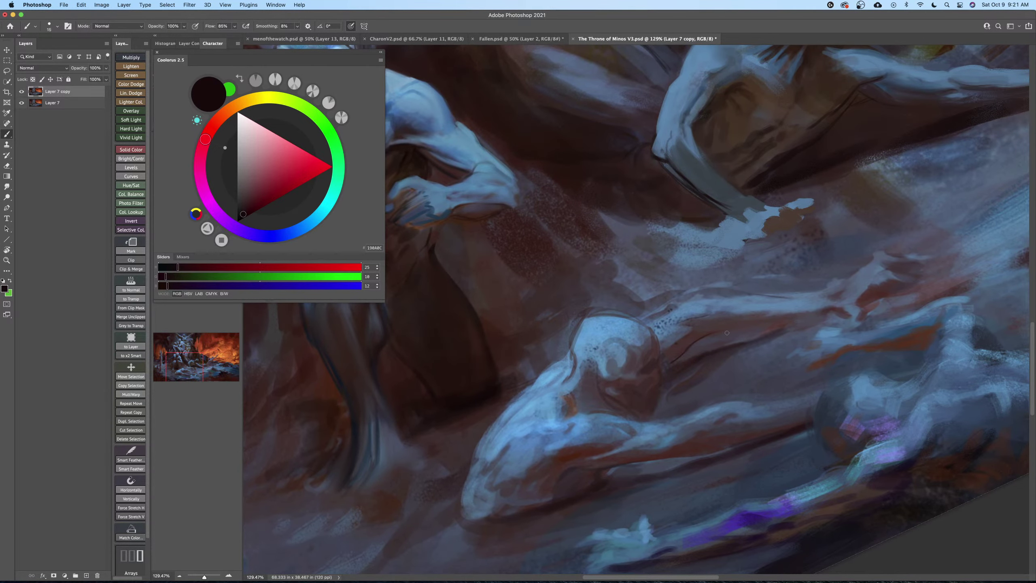
{"action": "key", "text": "bracketleft"}
{"action": "key", "text": "bracketleft"}
{"action": "left_click_drag", "start_coordinate": [668, 349], "coordinate": [687, 338]}
Undo the last stroke and darken the underside of the outstretched forearm down to the wrist with a larger brush.
{"action": "key", "text": "bracketright"}
{"action": "key", "text": "bracketright"}
{"action": "key", "text": "bracketright"}
{"action": "key", "text": "super+z"}
{"action": "key", "text": "bracketleft"}
{"action": "key", "text": "Escape"}
{"action": "left_click_drag", "start_coordinate": [779, 360], "coordinate": [720, 338]}
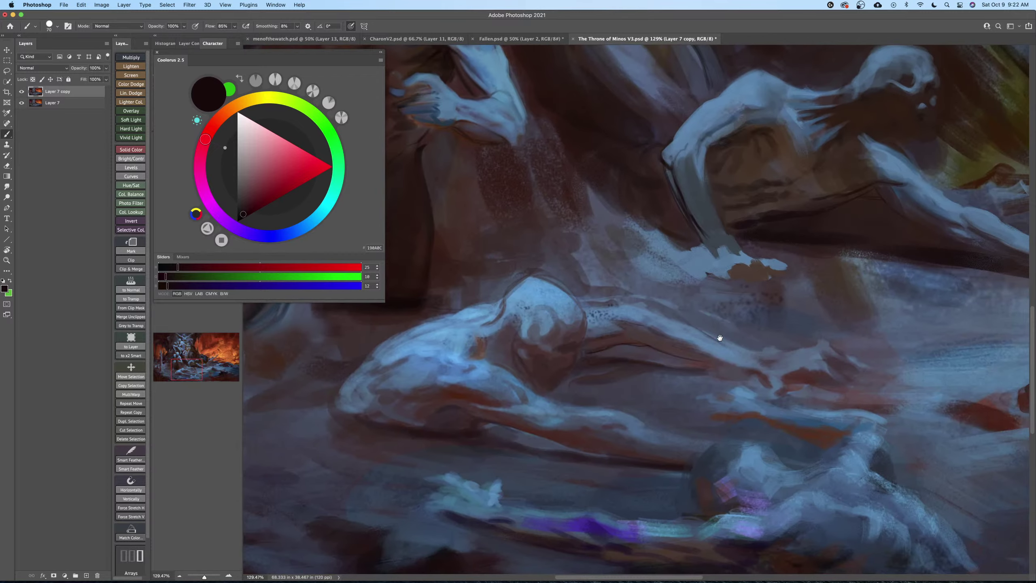
{"action": "key", "text": "bracketleft"}
{"action": "key", "text": "bracketright"}
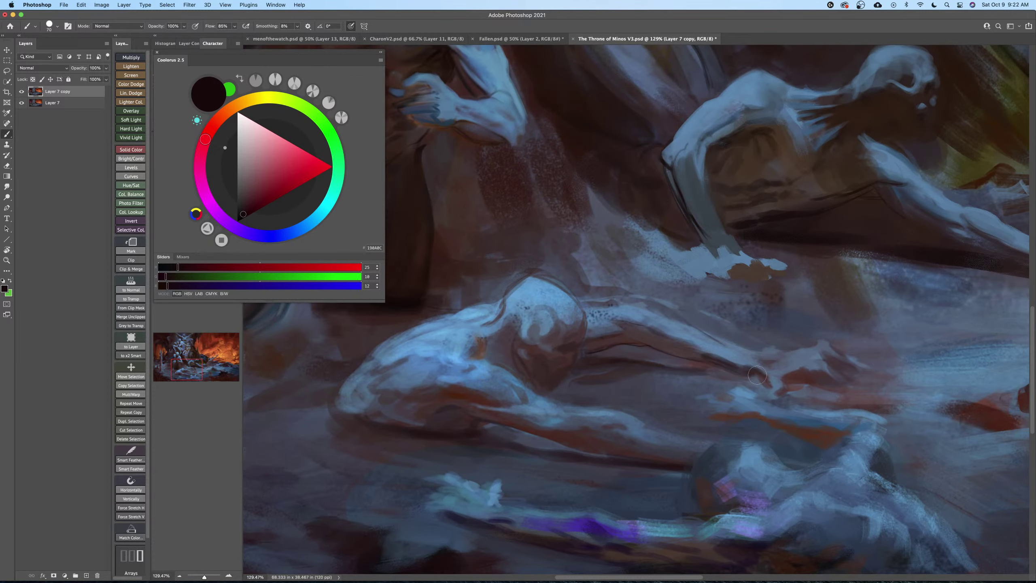
{"action": "key", "text": "z"}
{"action": "mouse_move", "coordinate": [757, 375]}
{"action": "left_mouse_down"}
{"action": "mouse_move", "coordinate": [726, 383]}
{"action": "mouse_move", "coordinate": [737, 384]}
{"action": "mouse_move", "coordinate": [732, 375]}
{"action": "left_mouse_up"}
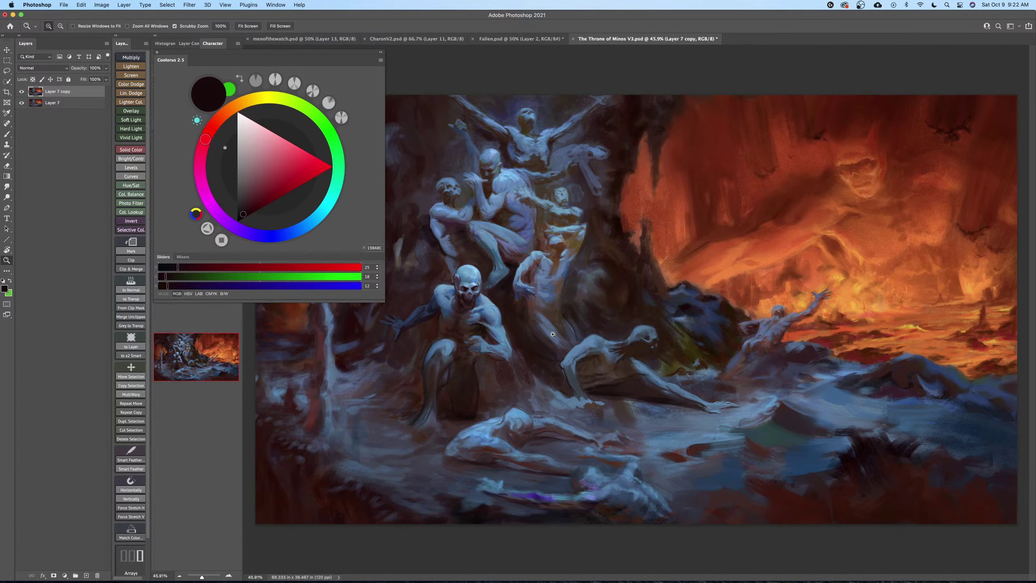
{"action": "left_click_drag", "start_coordinate": [626, 407], "coordinate": [698, 329]}
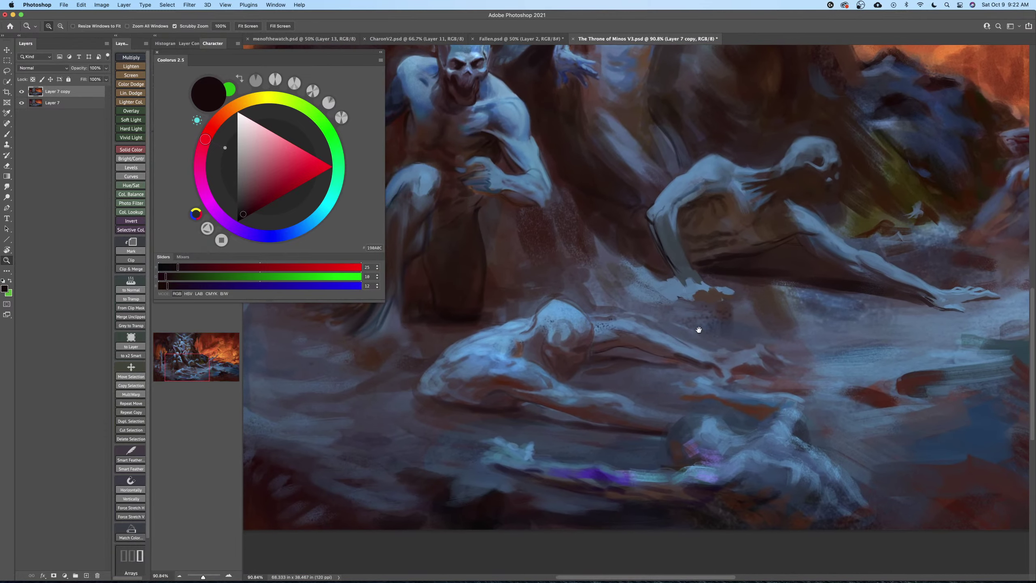
Draw a fine near-black contour along the upper edge of the prone figure's far outstretched arm.
{"action": "key", "text": "r"}
{"action": "mouse_move", "coordinate": [583, 353]}
{"action": "left_mouse_down"}
{"action": "mouse_move", "coordinate": [580, 410]}
{"action": "mouse_move", "coordinate": [591, 415]}
{"action": "left_mouse_up"}
{"action": "key", "text": "z"}
{"action": "left_click_drag", "start_coordinate": [695, 331], "coordinate": [714, 328]}
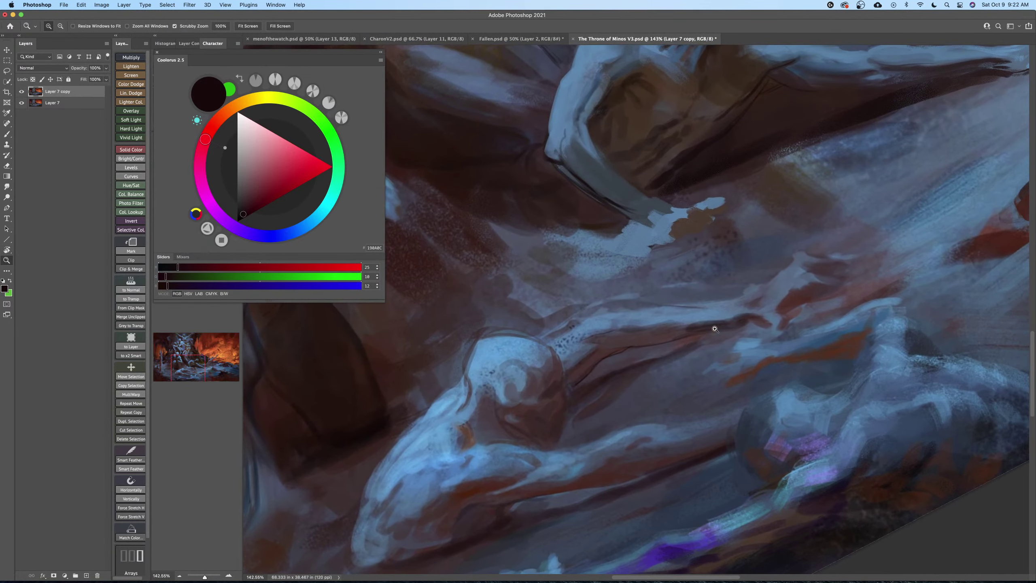
{"action": "key", "text": "b"}
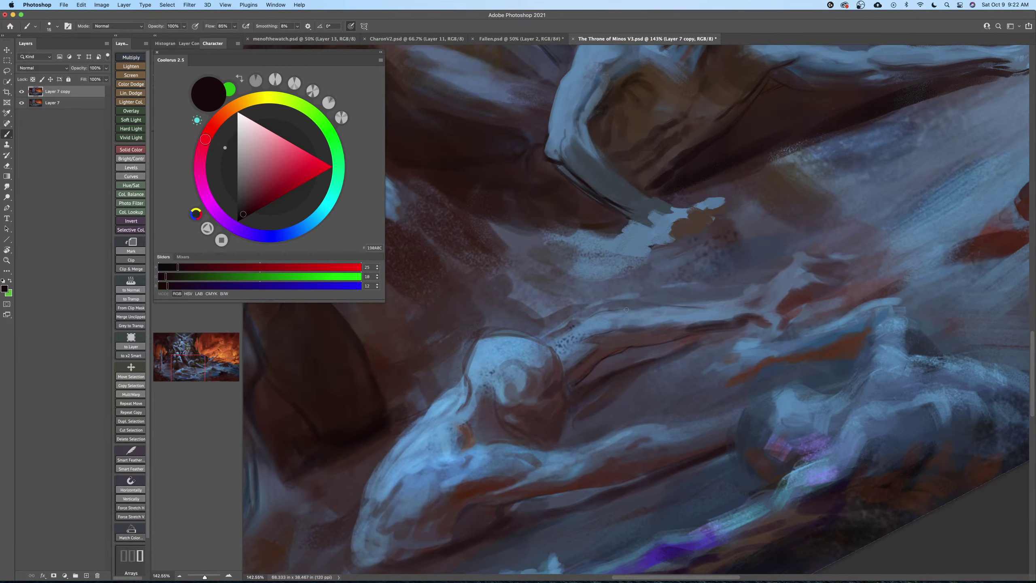
{"action": "mouse_move", "coordinate": [641, 312]}
{"action": "left_mouse_down"}
{"action": "mouse_move", "coordinate": [723, 303]}
{"action": "mouse_move", "coordinate": [695, 312]}
{"action": "left_mouse_up"}
{"action": "key", "text": "r"}
{"action": "key", "text": "Escape"}
{"action": "key", "text": "z"}
{"action": "mouse_move", "coordinate": [696, 313]}
{"action": "left_mouse_down"}
{"action": "mouse_move", "coordinate": [677, 335]}
{"action": "mouse_move", "coordinate": [675, 364]}
{"action": "mouse_move", "coordinate": [716, 358]}
{"action": "left_mouse_up"}
Sample a dark reddish brown and a muted purple from the ground and paint over the area behind the prone figure's far arm.
{"action": "key", "text": "b"}
{"action": "left_click", "coordinate": [626, 322], "text": "alt"}
{"action": "key", "text": "]"}
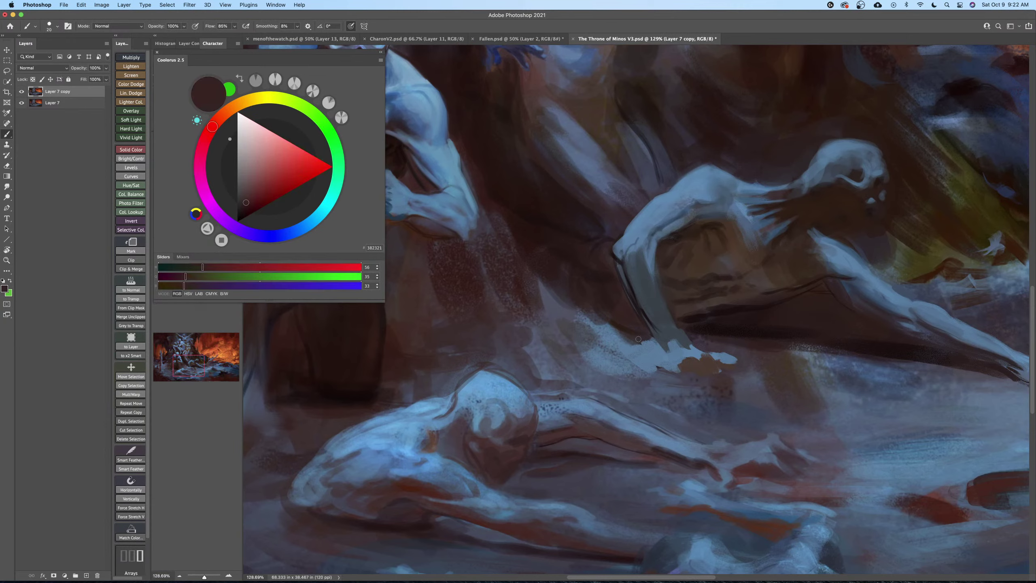
{"action": "mouse_move", "coordinate": [647, 335]}
{"action": "left_mouse_down"}
{"action": "mouse_move", "coordinate": [649, 356]}
{"action": "mouse_move", "coordinate": [604, 345]}
{"action": "mouse_move", "coordinate": [636, 350]}
{"action": "mouse_move", "coordinate": [605, 328]}
{"action": "mouse_move", "coordinate": [666, 362]}
{"action": "mouse_move", "coordinate": [600, 337]}
{"action": "mouse_move", "coordinate": [612, 358]}
{"action": "mouse_move", "coordinate": [578, 336]}
{"action": "left_mouse_up"}
{"action": "key", "text": "]"}
{"action": "key", "text": "]"}
{"action": "key", "text": "]"}
{"action": "left_click", "coordinate": [570, 343], "text": "alt"}
{"action": "key", "text": "]"}
{"action": "key", "text": "]"}
{"action": "mouse_move", "coordinate": [636, 361]}
{"action": "left_mouse_down"}
{"action": "mouse_move", "coordinate": [604, 358]}
{"action": "mouse_move", "coordinate": [634, 352]}
{"action": "mouse_move", "coordinate": [621, 351]}
{"action": "left_mouse_up"}
Sample a brown from the prone figure's near arm, choose a near-black brown, and reduce the brush for its dark accents.
{"action": "key", "text": "z"}
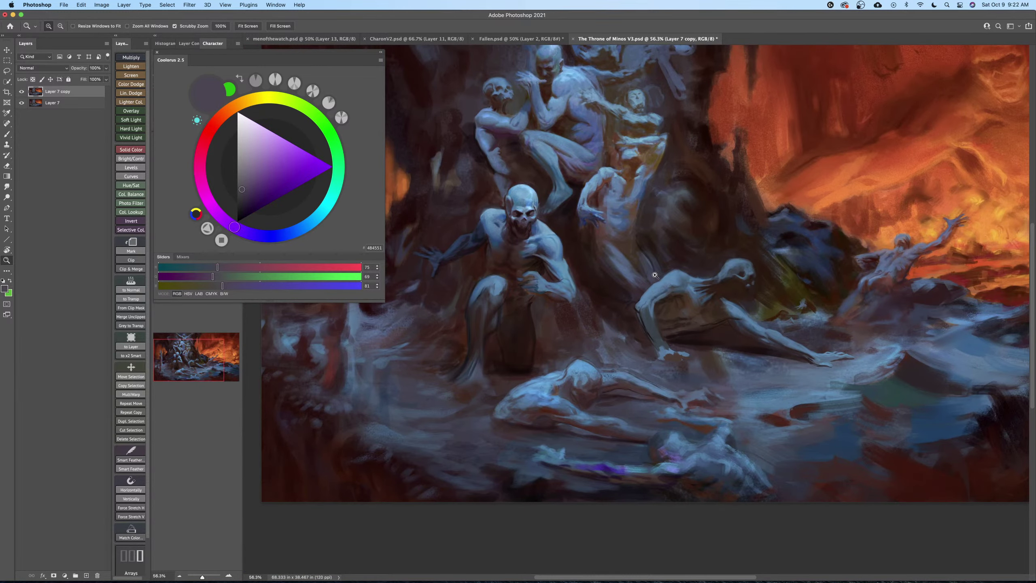
{"action": "left_click_drag", "start_coordinate": [664, 355], "coordinate": [656, 351]}
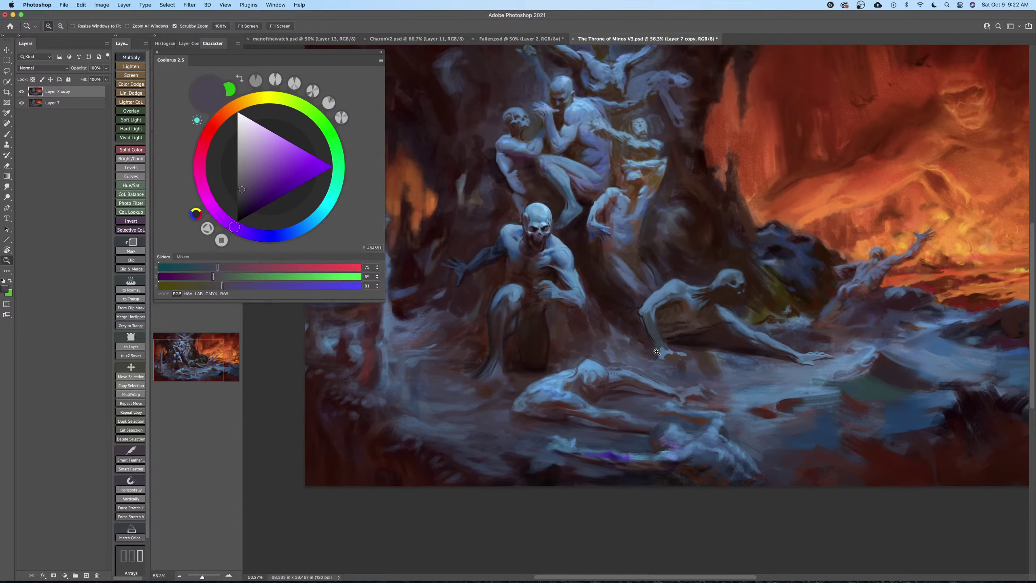
{"action": "left_click_drag", "start_coordinate": [651, 387], "coordinate": [646, 357]}
{"action": "left_click_drag", "start_coordinate": [597, 386], "coordinate": [642, 370]}
{"action": "key", "text": "r"}
{"action": "mouse_move", "coordinate": [674, 294]}
{"action": "left_mouse_down"}
{"action": "mouse_move", "coordinate": [665, 302]}
{"action": "mouse_move", "coordinate": [659, 289]}
{"action": "left_mouse_up"}
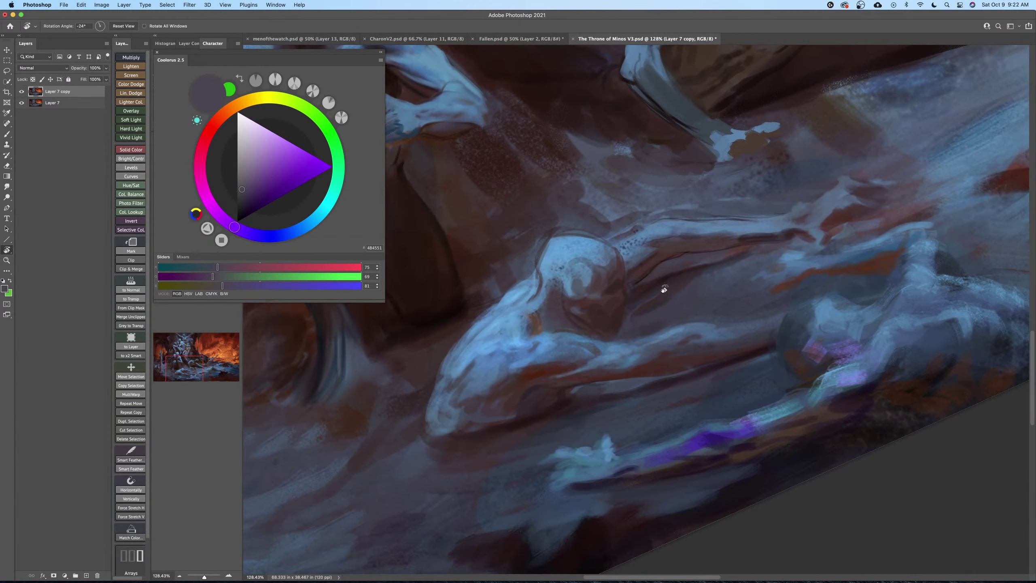
{"action": "key", "text": "b"}
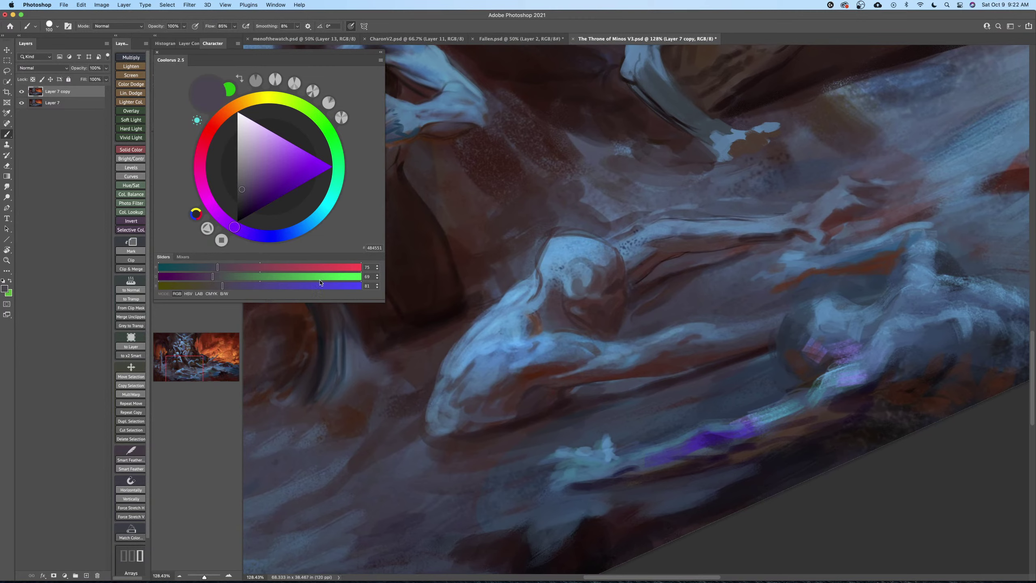
{"action": "left_click", "coordinate": [542, 373], "text": "alt"}
{"action": "left_click", "coordinate": [244, 213]}
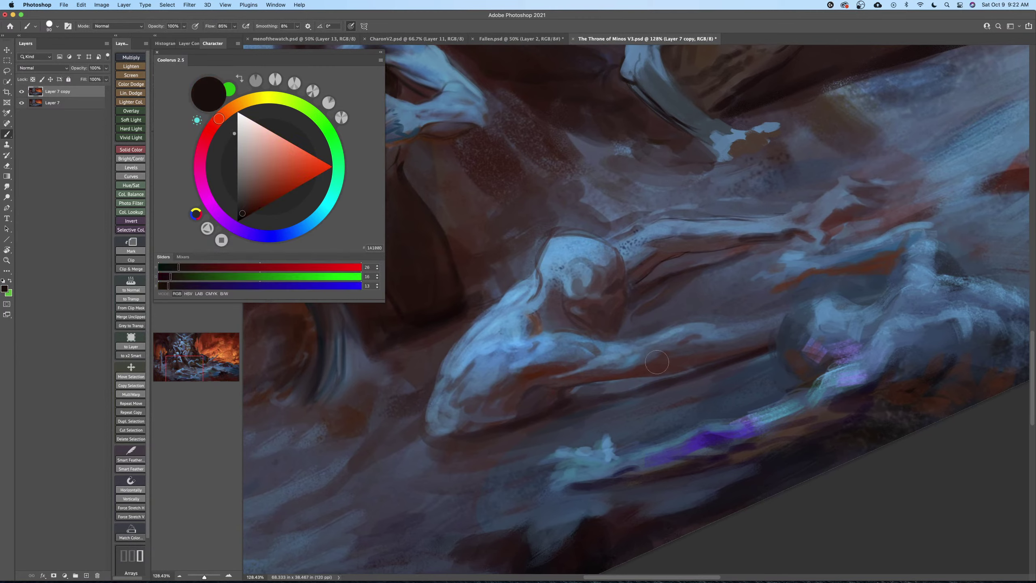
{"action": "key", "text": "bracketleft"}
{"action": "key", "text": "Escape"}
Compare the crawling figure and the throne figures with Layer 7 copy hidden and shown.
{"action": "key", "text": "z"}
{"action": "mouse_move", "coordinate": [710, 349]}
{"action": "left_mouse_down"}
{"action": "mouse_move", "coordinate": [677, 350]}
{"action": "mouse_move", "coordinate": [645, 391]}
{"action": "left_mouse_up"}
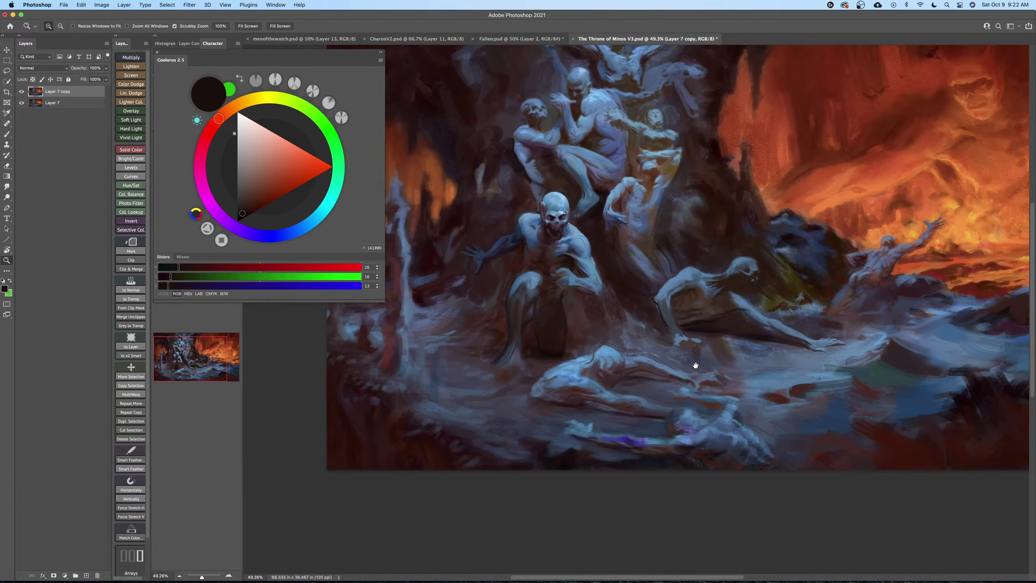
{"action": "left_click_drag", "start_coordinate": [695, 366], "coordinate": [680, 376]}
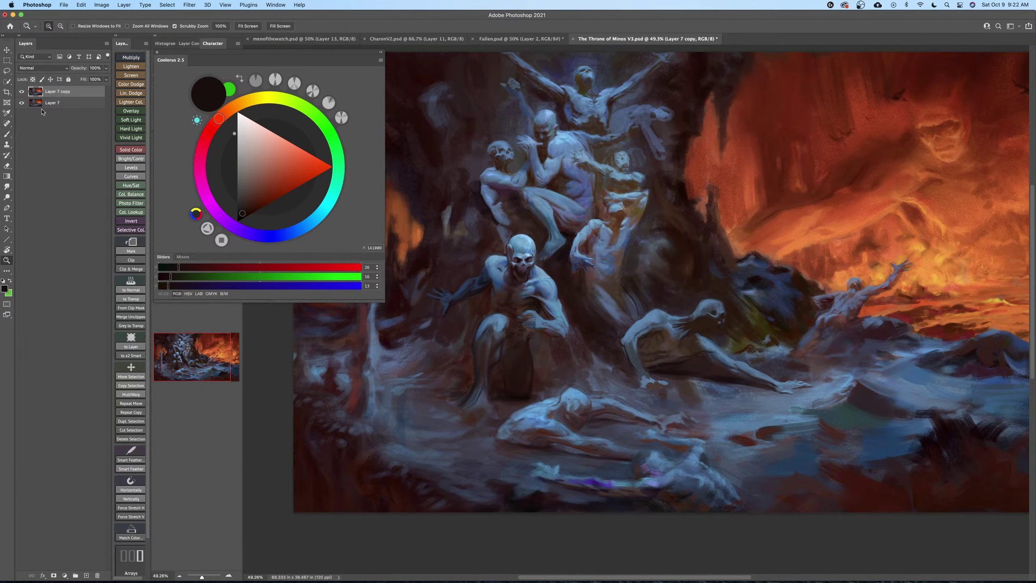
{"action": "left_click", "coordinate": [22, 92]}
{"action": "left_click_drag", "start_coordinate": [601, 304], "coordinate": [756, 274]}
{"action": "left_click_drag", "start_coordinate": [729, 341], "coordinate": [696, 305]}
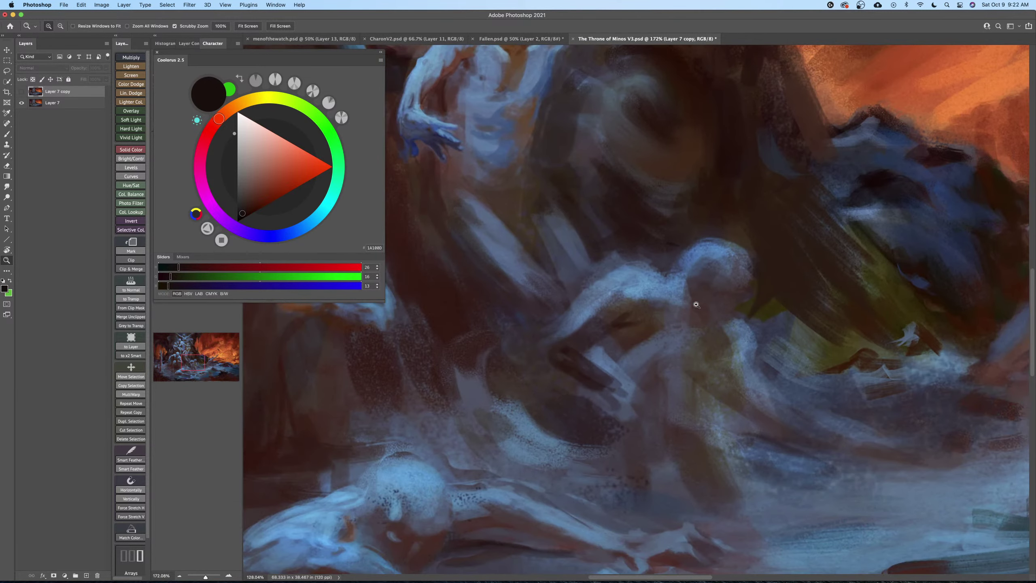
{"action": "left_click", "coordinate": [21, 92]}
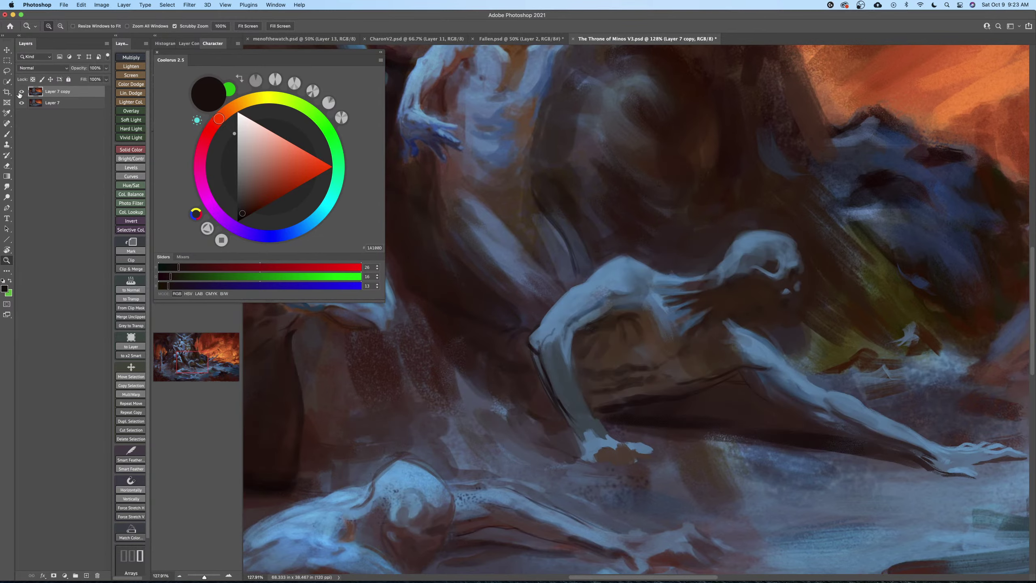
{"action": "left_click", "coordinate": [21, 92]}
{"action": "left_click_drag", "start_coordinate": [715, 328], "coordinate": [717, 390]}
{"action": "left_click_drag", "start_coordinate": [636, 282], "coordinate": [687, 355]}
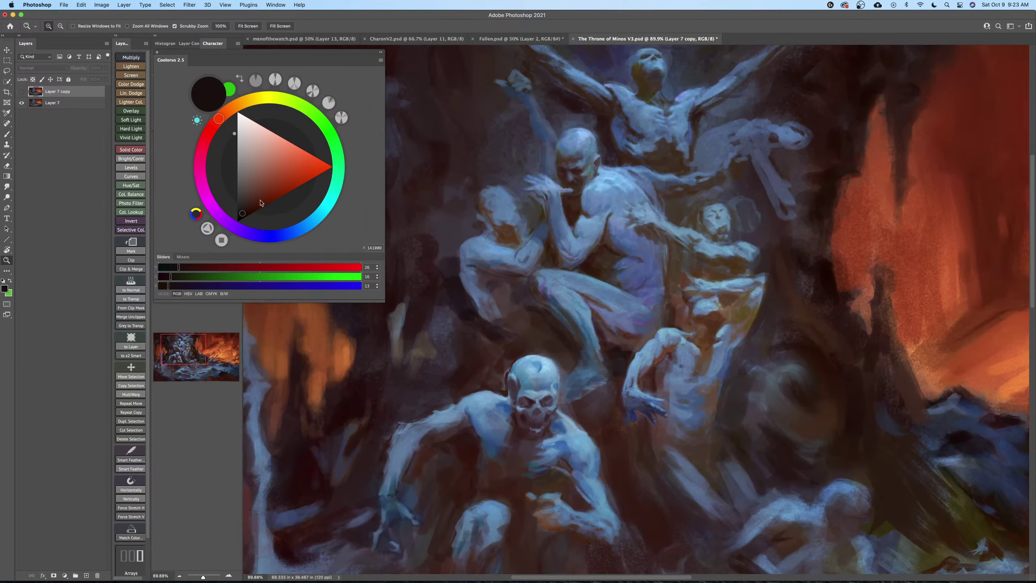
{"action": "left_click", "coordinate": [21, 92]}
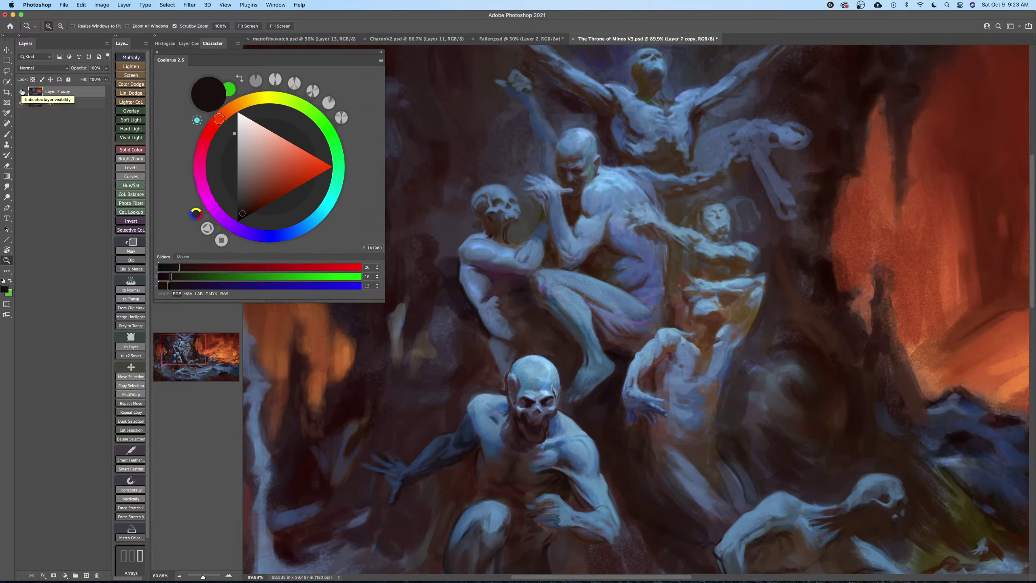
{"action": "scroll", "coordinate": [618, 384], "scroll_direction": "down", "scroll_amount": 10}
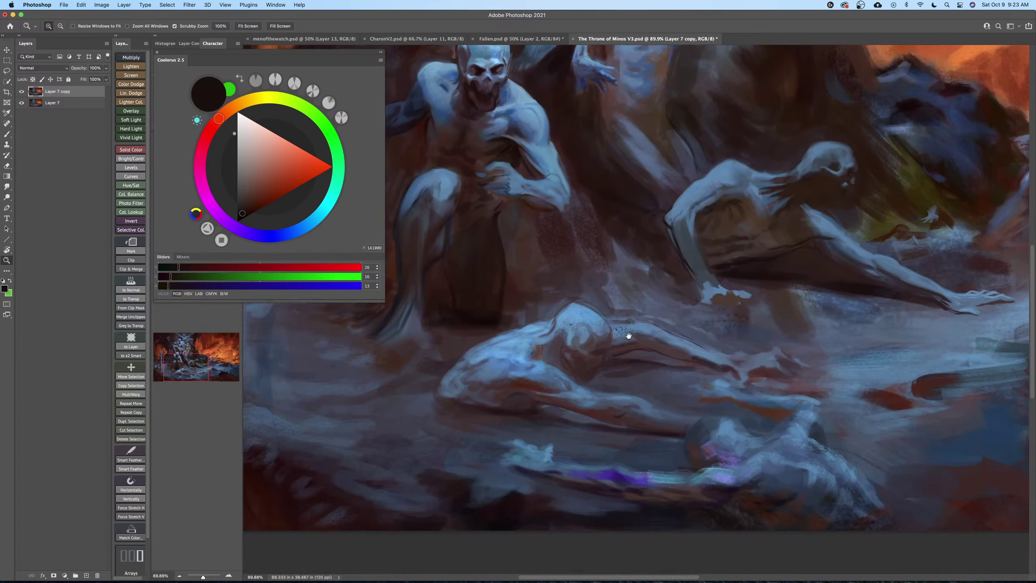
Mark a crease on the prone figure's near arm with a short near-black stroke and compare it with the layer below.
{"action": "left_click_drag", "start_coordinate": [650, 420], "coordinate": [622, 393]}
{"action": "key", "text": "r"}
{"action": "left_click_drag", "start_coordinate": [491, 372], "coordinate": [571, 428]}
{"action": "key", "text": "b"}
{"action": "scroll", "coordinate": [611, 424], "scroll_direction": "up", "scroll_amount": 3}
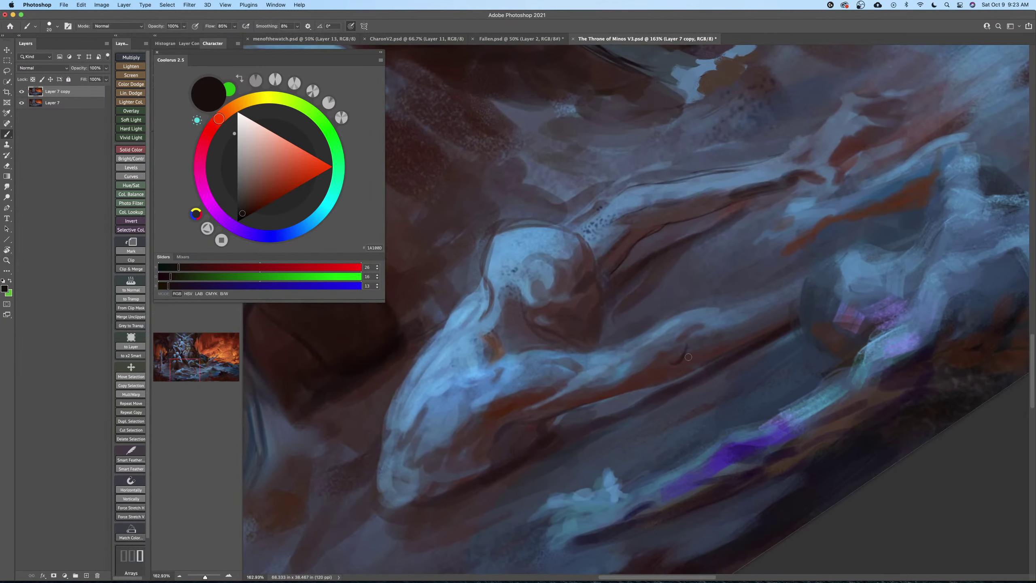
{"action": "left_click", "coordinate": [22, 92]}
{"action": "left_click", "coordinate": [21, 92]}
Sample the near arm's reddish brown, darken it to 2C1817, and build up the crease and surrounding shadow with varied brush sizes.
{"action": "key", "text": "bracketleft"}
{"action": "left_click", "coordinate": [657, 374], "text": "alt"}
{"action": "left_click", "coordinate": [246, 207]}
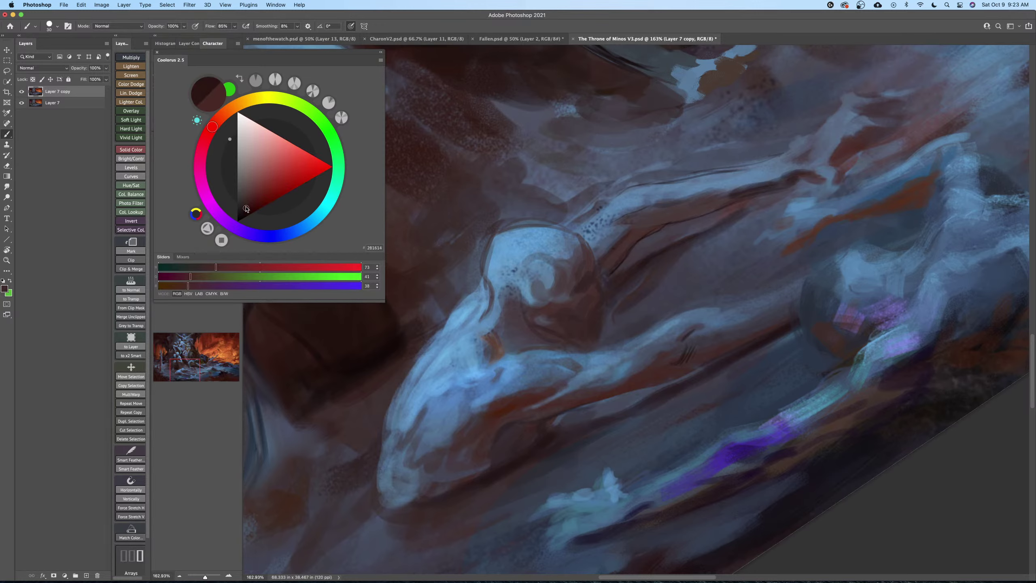
{"action": "left_click_drag", "start_coordinate": [687, 353], "coordinate": [680, 351]}
{"action": "key", "text": "bracketright"}
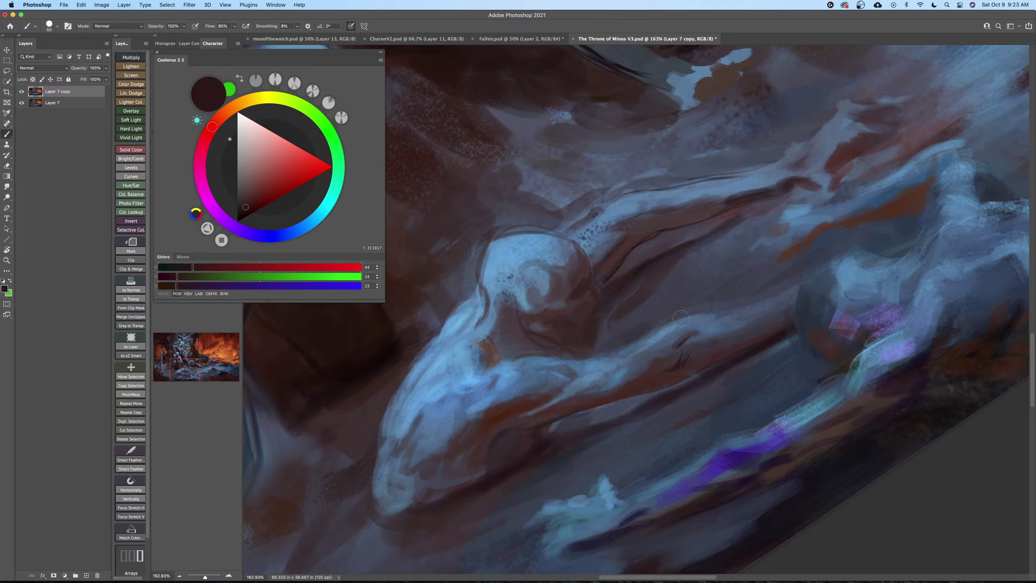
{"action": "key", "text": "bracketright"}
{"action": "key", "text": "bracketright"}
{"action": "key", "text": "bracketright"}
{"action": "key", "text": "bracketright"}
{"action": "key", "text": "bracketleft"}
{"action": "key", "text": "bracketleft"}
{"action": "key", "text": "bracketleft"}
{"action": "key", "text": "bracketleft"}
{"action": "key", "text": "bracketleft"}
{"action": "key", "text": "bracketleft"}
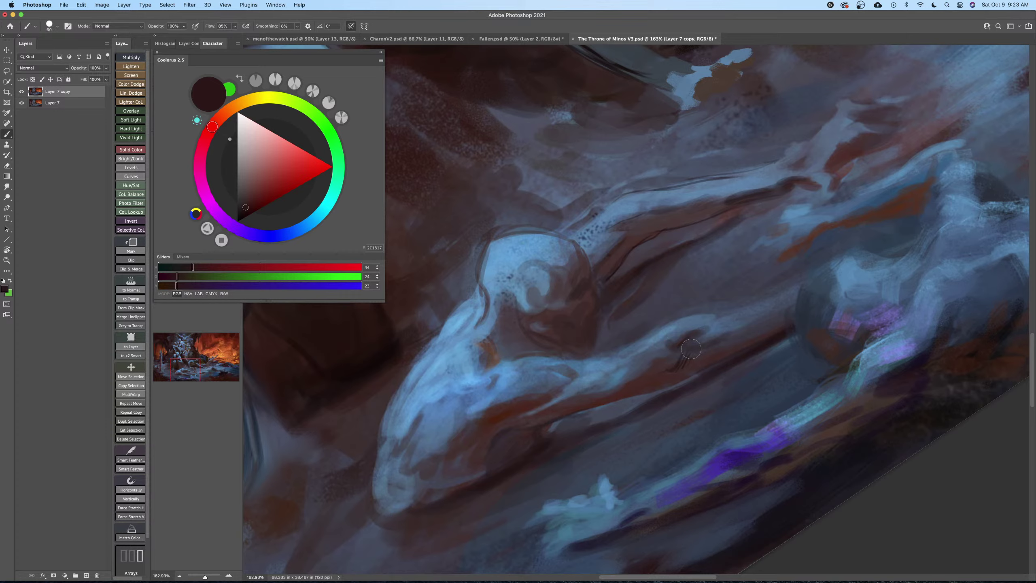
Sample a mid blue beside the near arm's crease and paint the lit side of the forearm with a larger brush.
{"action": "left_click", "coordinate": [714, 332], "text": "alt"}
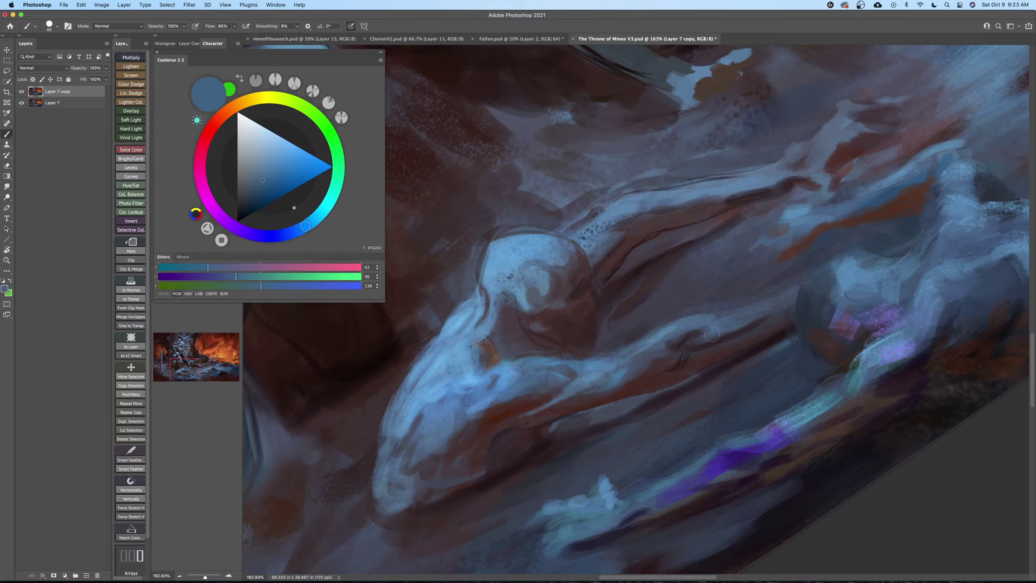
{"action": "key", "text": "bracketright"}
{"action": "key", "text": "bracketright"}
{"action": "key", "text": "bracketright"}
{"action": "key", "text": "bracketright"}
{"action": "key", "text": "Escape"}
{"action": "mouse_move", "coordinate": [583, 312]}
{"action": "left_mouse_down"}
{"action": "mouse_move", "coordinate": [673, 300]}
{"action": "mouse_move", "coordinate": [606, 316]}
{"action": "mouse_move", "coordinate": [625, 287]}
{"action": "left_mouse_up"}
{"action": "key", "text": "r"}
{"action": "key", "text": "b"}
Sample blues and a greyish blue along the near forearm and blend the edge between its light and shadow.
{"action": "left_click", "coordinate": [763, 319], "text": "alt"}
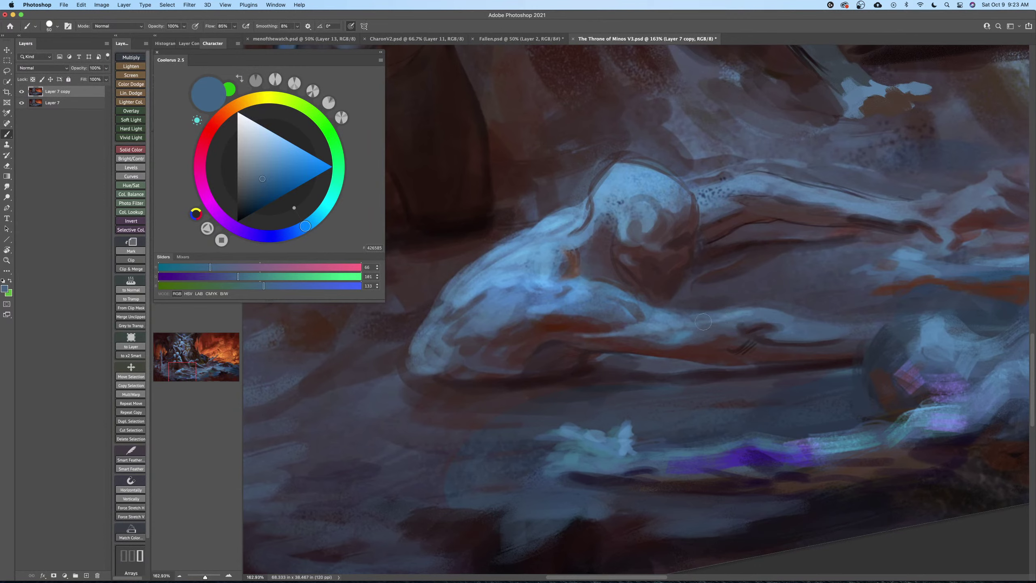
{"action": "key", "text": "bracketright"}
{"action": "key", "text": "bracketright"}
{"action": "left_click", "coordinate": [754, 320], "text": "alt"}
{"action": "left_click", "coordinate": [719, 328], "text": "alt"}
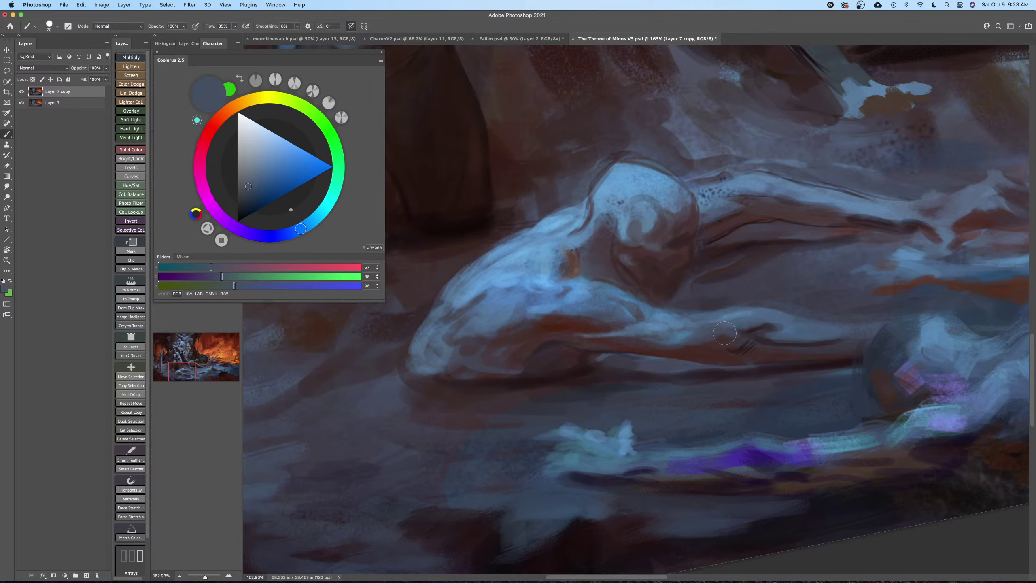
Sample a dark purplish brown from the near arm and refine its crease with a small brush.
{"action": "key", "text": "r"}
{"action": "mouse_move", "coordinate": [698, 329]}
{"action": "left_mouse_down"}
{"action": "mouse_move", "coordinate": [664, 358]}
{"action": "mouse_move", "coordinate": [707, 330]}
{"action": "mouse_move", "coordinate": [716, 308]}
{"action": "mouse_move", "coordinate": [761, 284]}
{"action": "mouse_move", "coordinate": [740, 295]}
{"action": "left_mouse_up"}
{"action": "key", "text": "bracketleft"}
{"action": "key", "text": "bracketleft"}
{"action": "key", "text": "bracketleft"}
{"action": "left_click", "coordinate": [760, 275], "text": "alt"}
{"action": "key", "text": "bracketleft"}
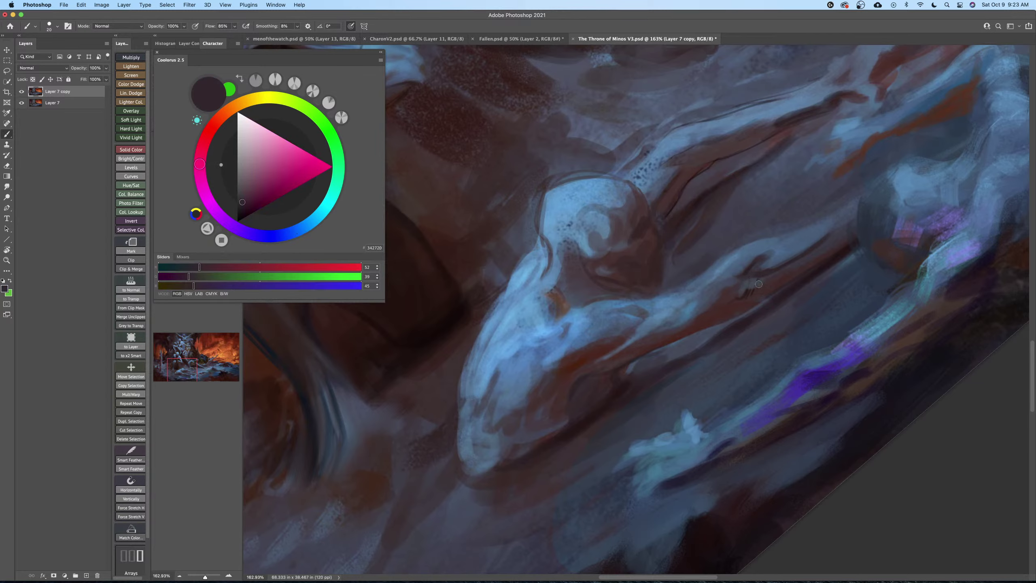
Sample brighter blues from the near arm and paint its upper surface with a larger brush.
{"action": "left_click", "coordinate": [694, 304], "text": "alt"}
{"action": "key", "text": "bracketright"}
{"action": "key", "text": "bracketright"}
{"action": "key", "text": "bracketright"}
{"action": "key", "text": "bracketright"}
{"action": "key", "text": "bracketright"}
{"action": "key", "text": "bracketright"}
{"action": "key", "text": "bracketright"}
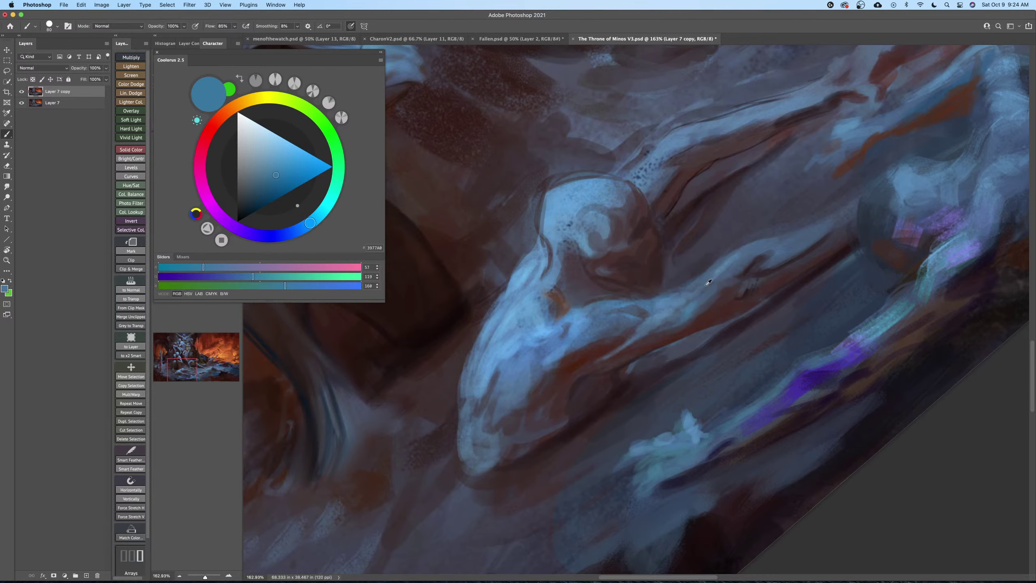
{"action": "left_click", "coordinate": [742, 257], "text": "alt"}
{"action": "mouse_move", "coordinate": [699, 276]}
{"action": "left_mouse_down"}
{"action": "mouse_move", "coordinate": [663, 304]}
{"action": "mouse_move", "coordinate": [677, 340]}
{"action": "mouse_move", "coordinate": [716, 322]}
{"action": "mouse_move", "coordinate": [712, 280]}
{"action": "left_mouse_up"}
{"action": "key", "text": "Escape"}
Sample a muted blue and a reddish brown around the near shoulder and rework the shadow edge beneath it.
{"action": "left_click", "coordinate": [650, 323], "text": "alt"}
{"action": "key", "text": "bracketright"}
{"action": "key", "text": "bracketright"}
{"action": "key", "text": "r"}
{"action": "left_click_drag", "start_coordinate": [613, 343], "coordinate": [627, 334]}
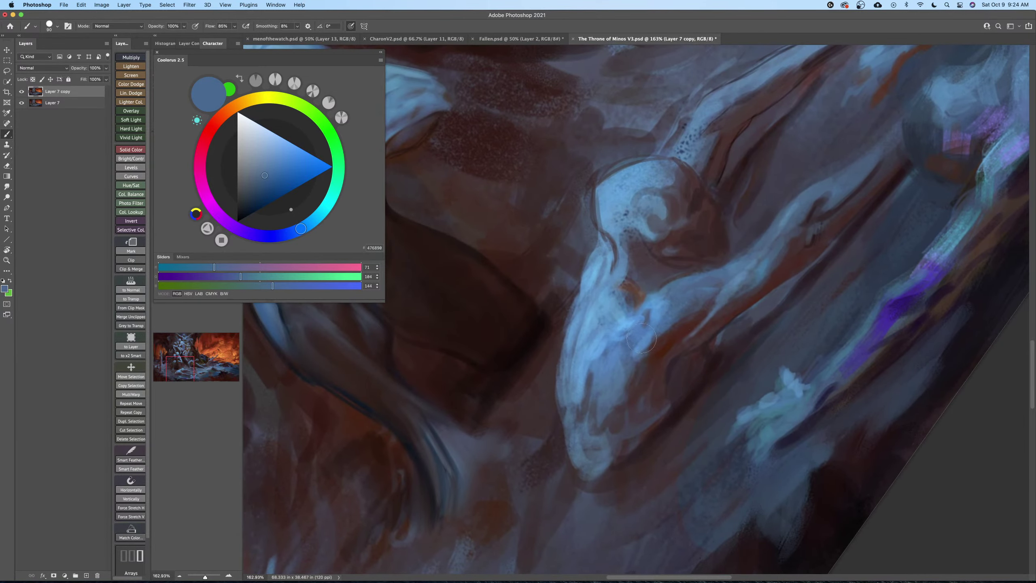
{"action": "key", "text": "bracketleft"}
{"action": "key", "text": "bracketleft"}
{"action": "key", "text": "bracketleft"}
{"action": "left_click", "coordinate": [653, 349], "text": "alt"}
{"action": "key", "text": "bracketright"}
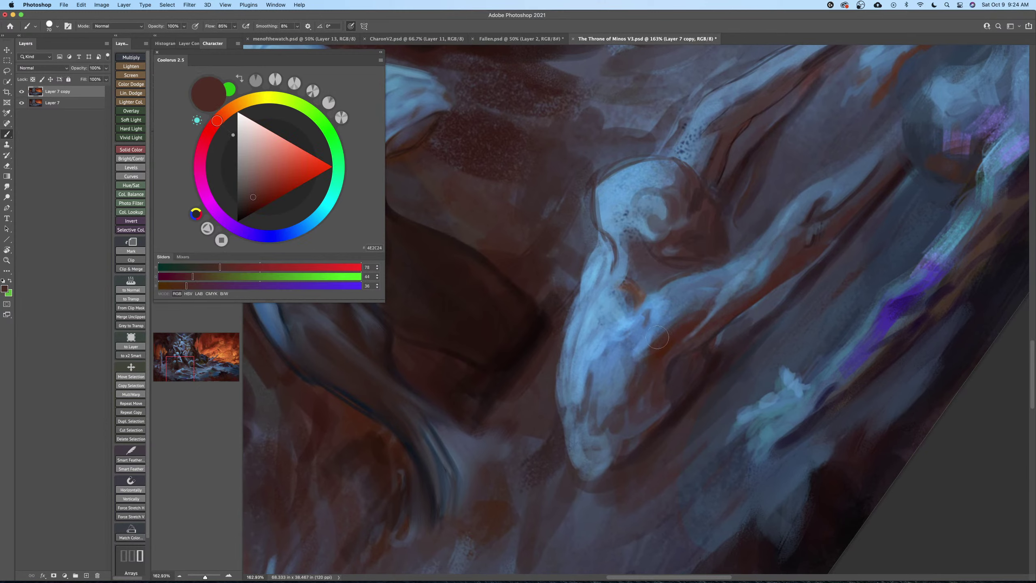
Sample a greyish blue from the near upper arm and soften its lower edge with a larger brush.
{"action": "left_click", "coordinate": [680, 309], "text": "alt"}
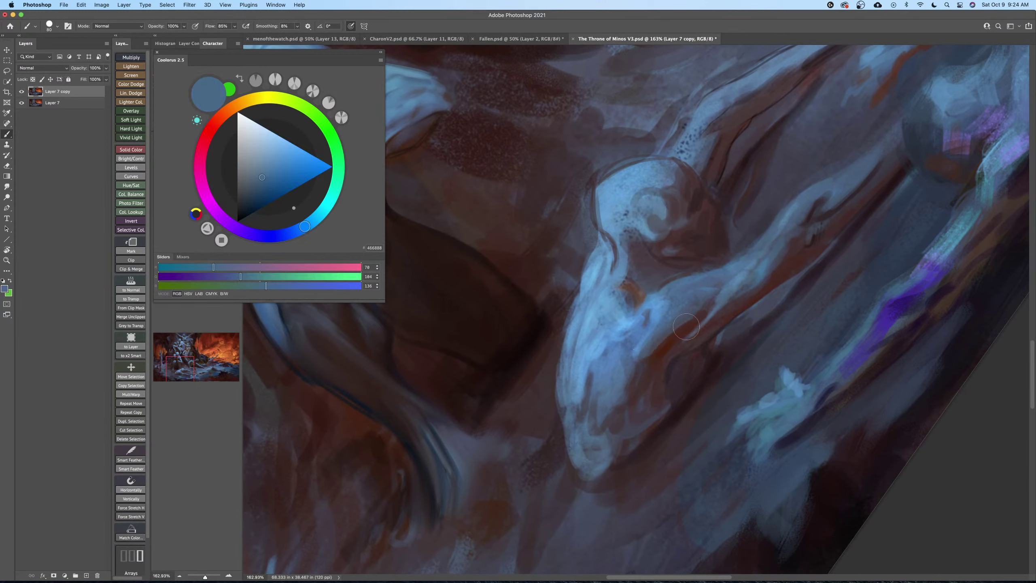
{"action": "key", "text": "bracketright"}
{"action": "left_click_drag", "start_coordinate": [675, 335], "coordinate": [693, 311]}
Sample a dark red from the shadow under the near shoulder and shade the prone figure's side with a smaller brush.
{"action": "left_click", "coordinate": [659, 348], "text": "alt"}
{"action": "key", "text": "bracketleft"}
{"action": "key", "text": "Escape"}
{"action": "mouse_move", "coordinate": [631, 367]}
{"action": "left_mouse_down"}
{"action": "mouse_move", "coordinate": [607, 381]}
{"action": "mouse_move", "coordinate": [666, 395]}
{"action": "left_mouse_up"}
{"action": "key", "text": "bracketleft"}
{"action": "key", "text": "bracketleft"}
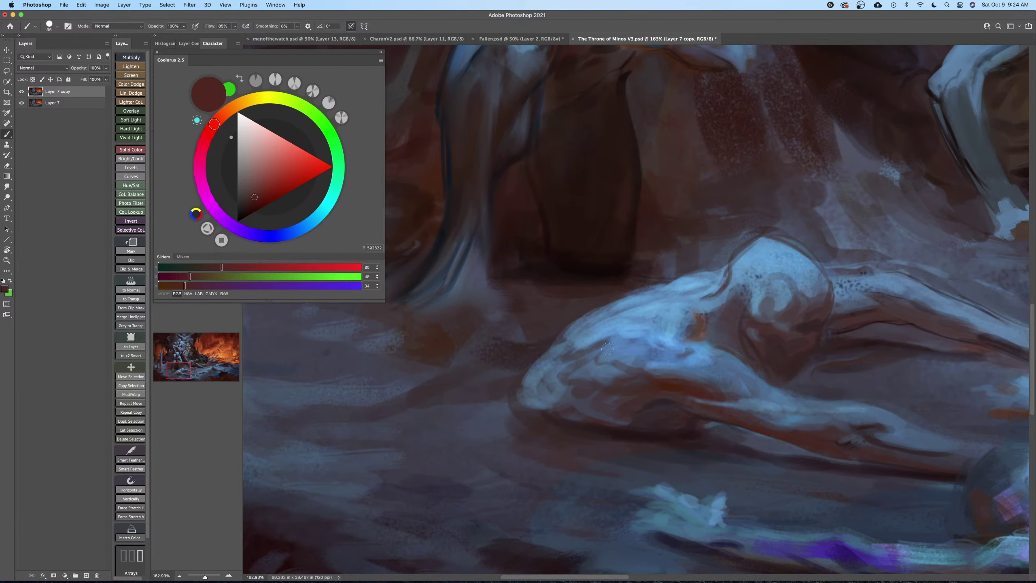
{"action": "key", "text": "bracketleft"}
{"action": "mouse_move", "coordinate": [639, 353]}
{"action": "left_mouse_down"}
{"action": "mouse_move", "coordinate": [528, 412]}
{"action": "mouse_move", "coordinate": [624, 439]}
{"action": "mouse_move", "coordinate": [659, 359]}
{"action": "mouse_move", "coordinate": [685, 351]}
{"action": "left_mouse_up"}
{"action": "scroll", "coordinate": [606, 382], "scroll_direction": "down", "scroll_amount": 1}
Fill the underside of the prone figure's torso with dark red using a larger brush.
{"action": "key", "text": "bracketright"}
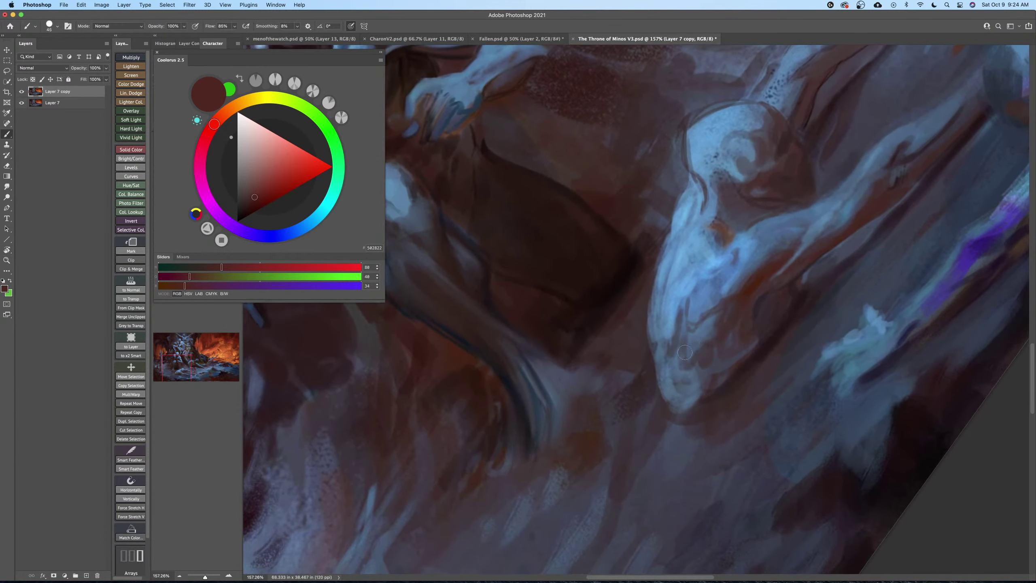
{"action": "key", "text": "bracketright"}
{"action": "mouse_move", "coordinate": [721, 348]}
{"action": "left_mouse_down"}
{"action": "mouse_move", "coordinate": [721, 366]}
{"action": "mouse_move", "coordinate": [737, 361]}
{"action": "mouse_move", "coordinate": [697, 396]}
{"action": "mouse_move", "coordinate": [714, 349]}
{"action": "left_mouse_up"}
{"action": "key", "text": "Escape"}
{"action": "key", "text": "bracketright"}
{"action": "key", "text": "bracketright"}
{"action": "key", "text": "bracketright"}
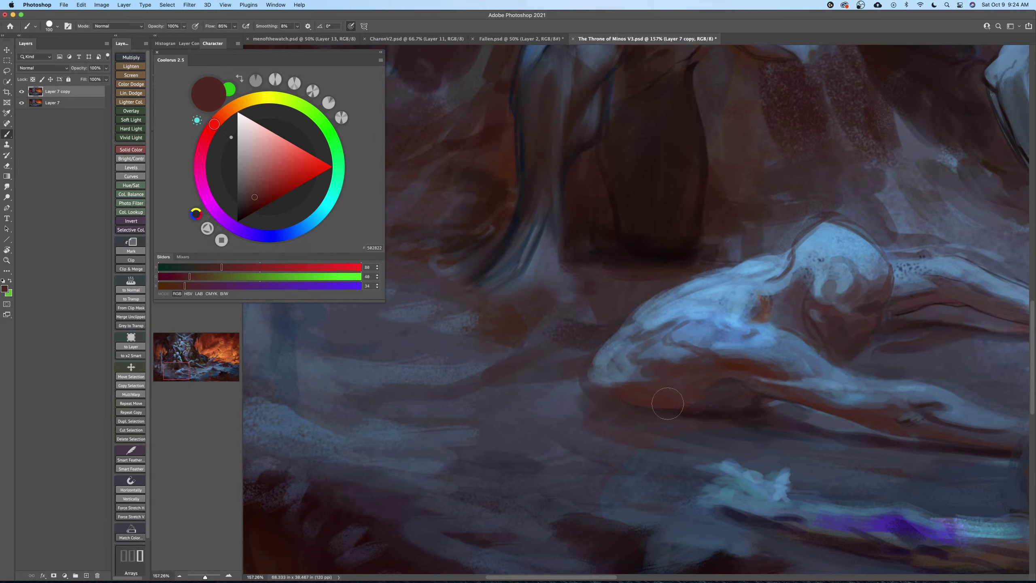
Refine the dark red shadow shapes along the prone figure's back and flank with a smaller brush.
{"action": "key", "text": "bracketleft"}
{"action": "key", "text": "bracketleft"}
{"action": "key", "text": "bracketleft"}
{"action": "key", "text": "bracketleft"}
{"action": "key", "text": "bracketleft"}
{"action": "scroll", "coordinate": [666, 318], "scroll_direction": "up", "scroll_amount": 3}
{"action": "key", "text": "bracketleft"}
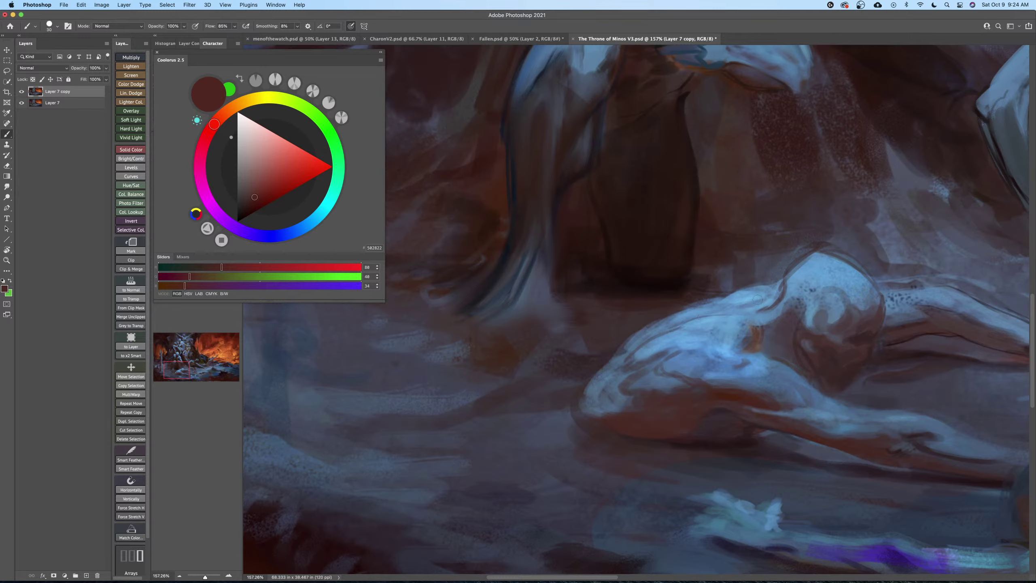
Sample a light blue from the prone figure's upper back and paint highlights down along the back.
{"action": "key", "text": "bracketright"}
{"action": "key", "text": "bracketright"}
{"action": "key", "text": "bracketright"}
{"action": "left_click", "coordinate": [744, 295], "text": "alt"}
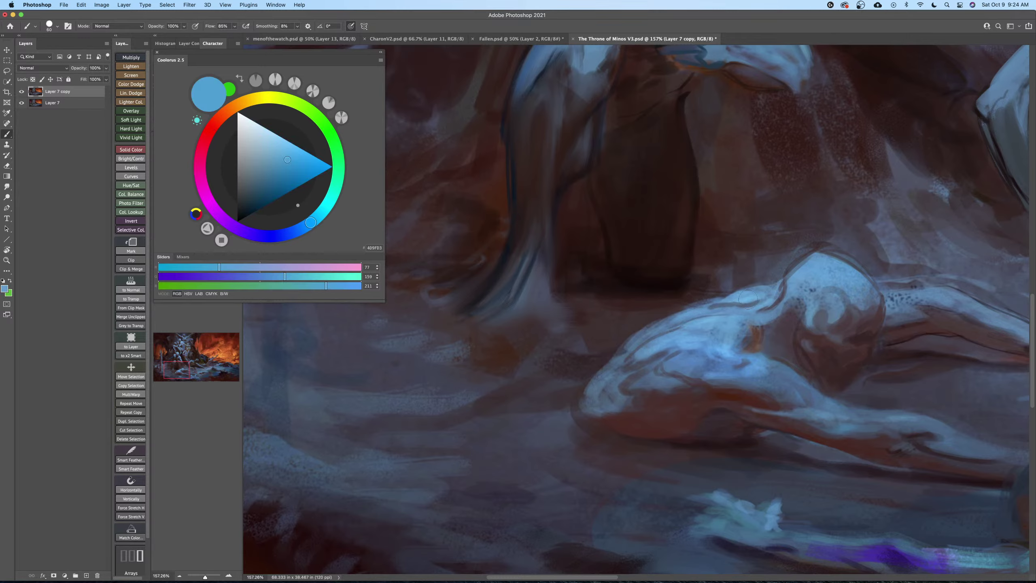
{"action": "mouse_move", "coordinate": [749, 300]}
{"action": "left_mouse_down"}
{"action": "mouse_move", "coordinate": [680, 309]}
{"action": "mouse_move", "coordinate": [645, 347]}
{"action": "mouse_move", "coordinate": [629, 328]}
{"action": "mouse_move", "coordinate": [670, 351]}
{"action": "mouse_move", "coordinate": [621, 320]}
{"action": "mouse_move", "coordinate": [606, 355]}
{"action": "mouse_move", "coordinate": [711, 297]}
{"action": "mouse_move", "coordinate": [715, 282]}
{"action": "mouse_move", "coordinate": [706, 304]}
{"action": "mouse_move", "coordinate": [611, 384]}
{"action": "mouse_move", "coordinate": [669, 348]}
{"action": "left_mouse_up"}
{"action": "key", "text": "bracketright"}
{"action": "key", "text": "bracketleft"}
Brighten the lit side of the prone figure's near arm with light blue.
{"action": "key", "text": "z"}
{"action": "key", "text": "b"}
{"action": "key", "text": "bracketleft"}
{"action": "key", "text": "bracketleft"}
{"action": "key", "text": "r"}
{"action": "key", "text": "space"}
{"action": "key", "text": "z"}
{"action": "key", "text": "b"}
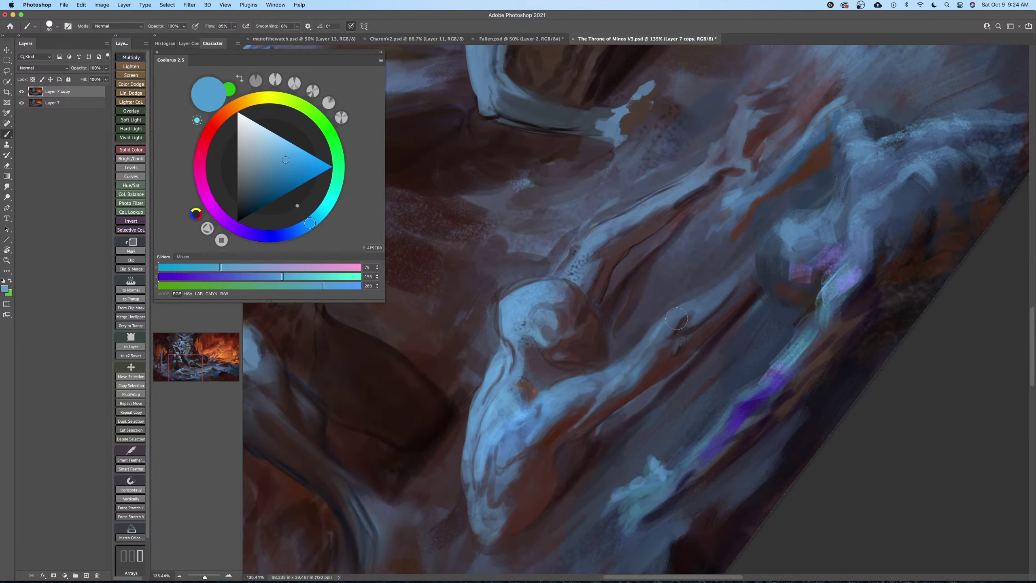
Reduce the brush size, flatten the brush tip, and set its angle to 14°.
{"action": "key", "text": "bracketleft"}
{"action": "right_click", "coordinate": [678, 308]}
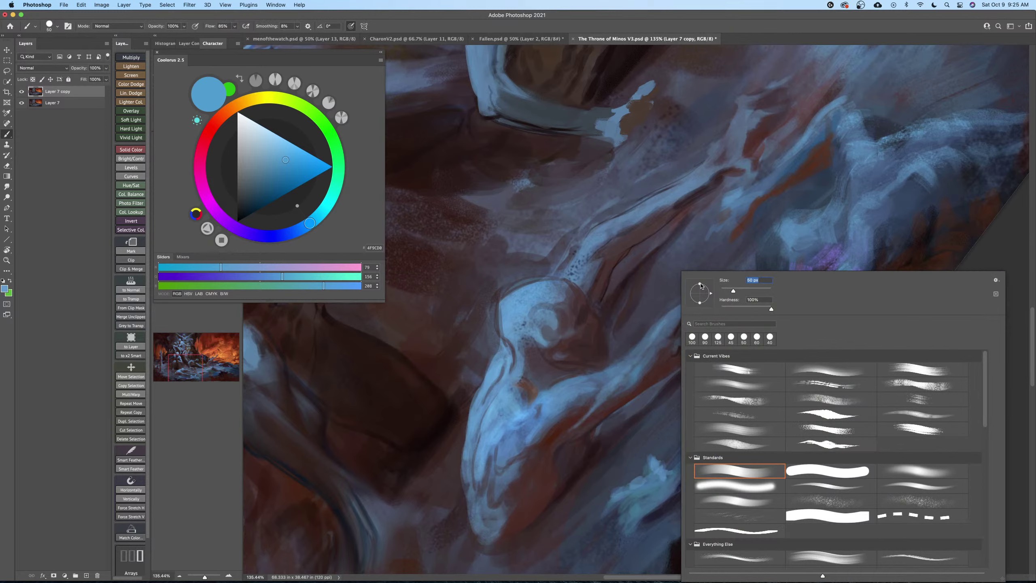
{"action": "left_click_drag", "start_coordinate": [700, 284], "coordinate": [710, 290]}
{"action": "key", "text": "Return"}
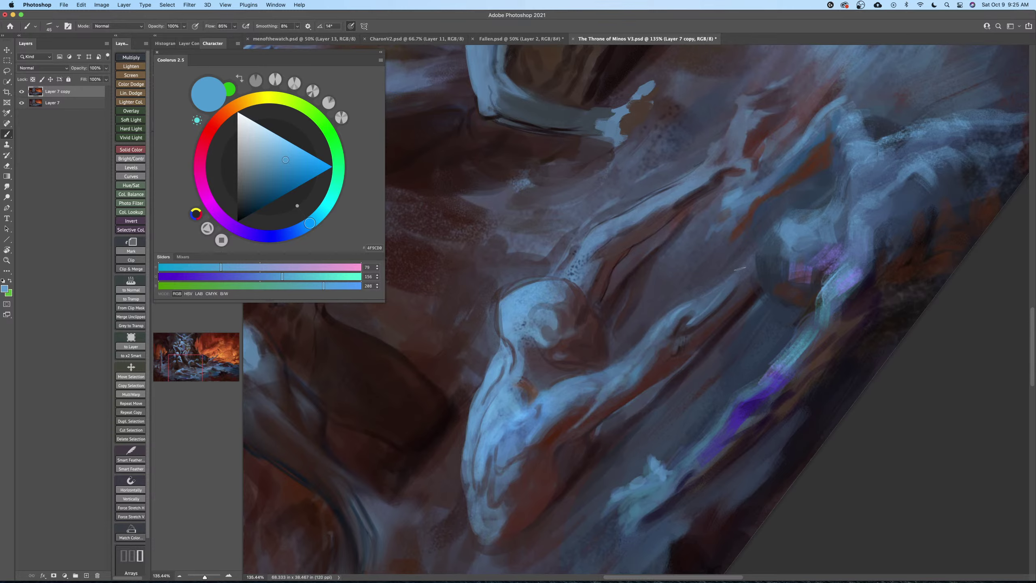
Choose a near-black red and paint the dark eye socket on the prone figure's face, undoing the last stray stroke.
{"action": "key", "text": "bracketright"}
{"action": "key", "text": "Escape"}
{"action": "left_click_drag", "start_coordinate": [643, 336], "coordinate": [703, 326]}
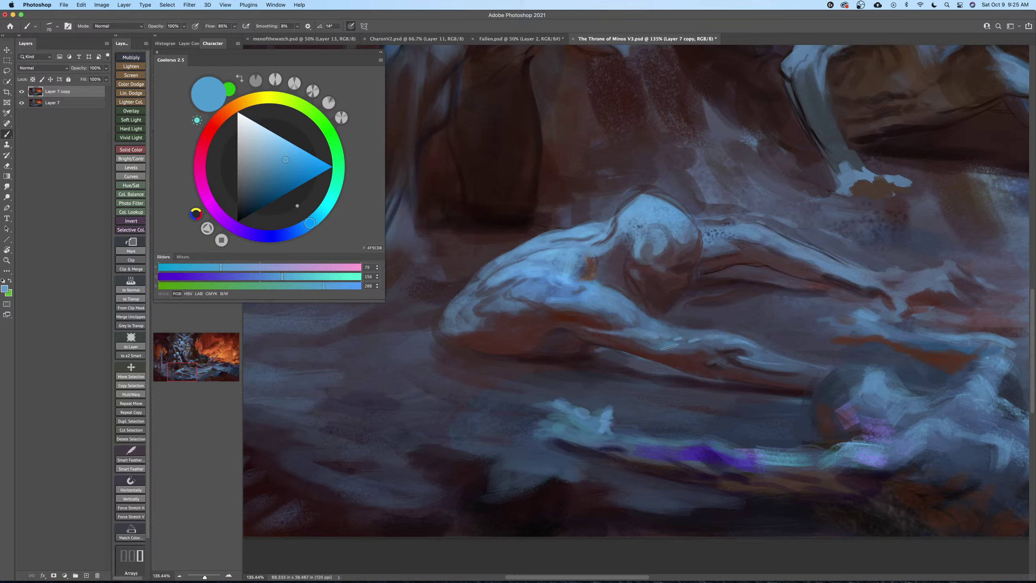
{"action": "left_click_drag", "start_coordinate": [693, 351], "coordinate": [685, 343]}
{"action": "left_click_drag", "start_coordinate": [685, 343], "coordinate": [701, 384]}
{"action": "key", "text": "bracketright"}
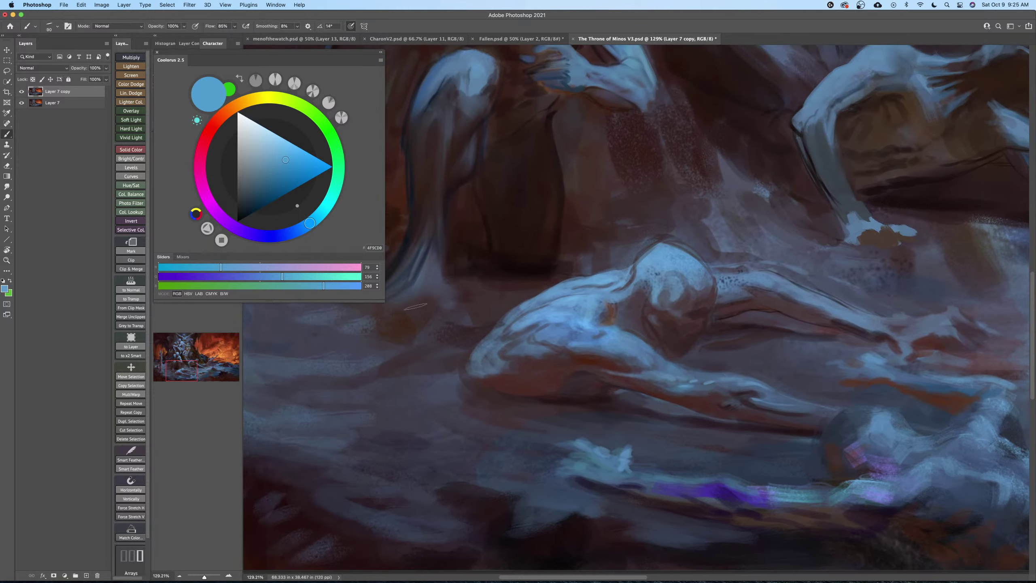
{"action": "left_click", "coordinate": [216, 122]}
{"action": "left_click", "coordinate": [242, 217]}
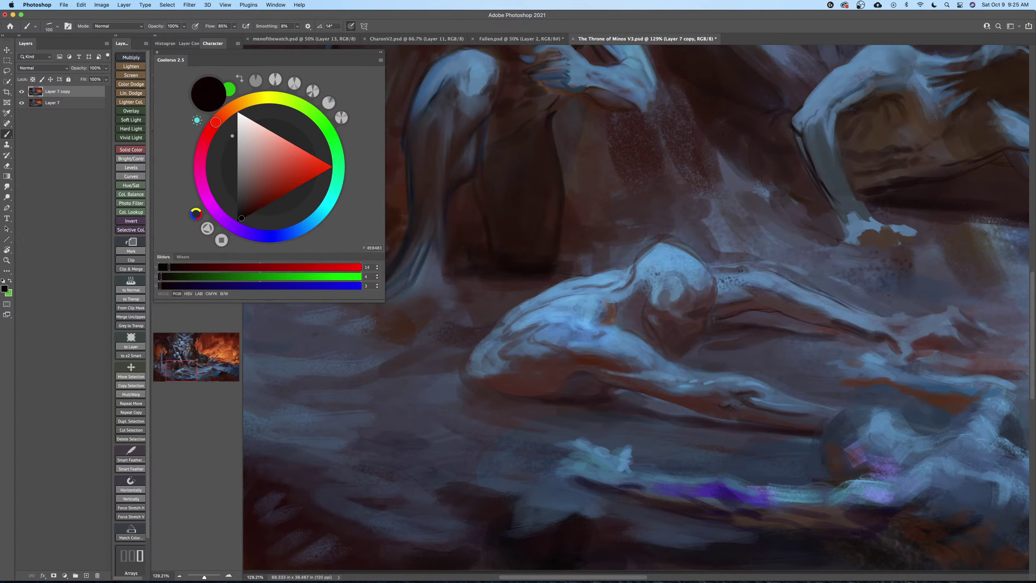
{"action": "key", "text": "z"}
{"action": "left_click_drag", "start_coordinate": [642, 350], "coordinate": [672, 350]}
{"action": "key", "text": "b"}
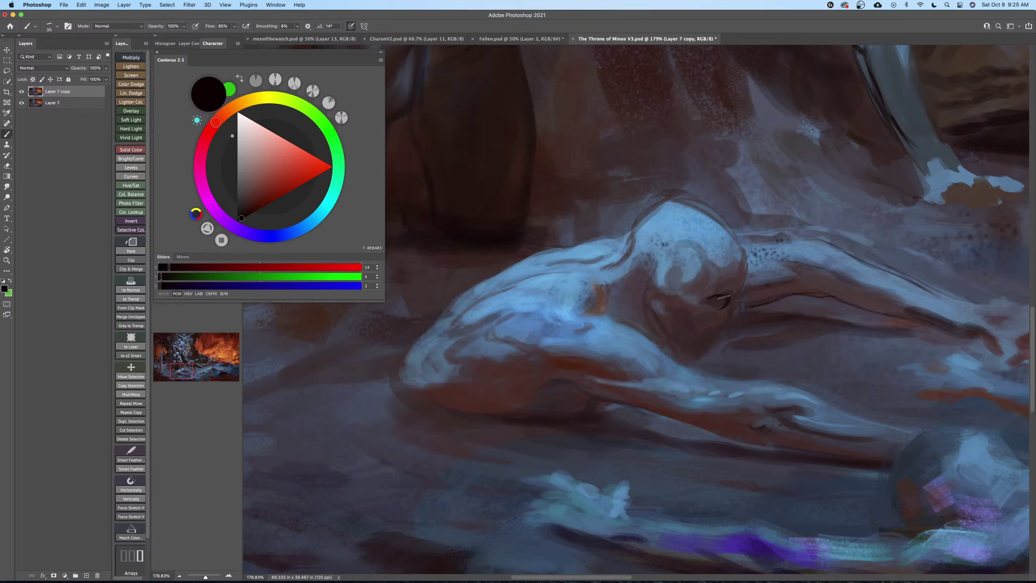
{"action": "left_click_drag", "start_coordinate": [721, 303], "coordinate": [737, 307]}
{"action": "key", "text": "super+z"}
Lighten the colour to a dark red-brown and paint the figure's nose, cheekbone underside and jaw contours with a smaller brush.
{"action": "left_click_drag", "start_coordinate": [240, 224], "coordinate": [252, 209]}
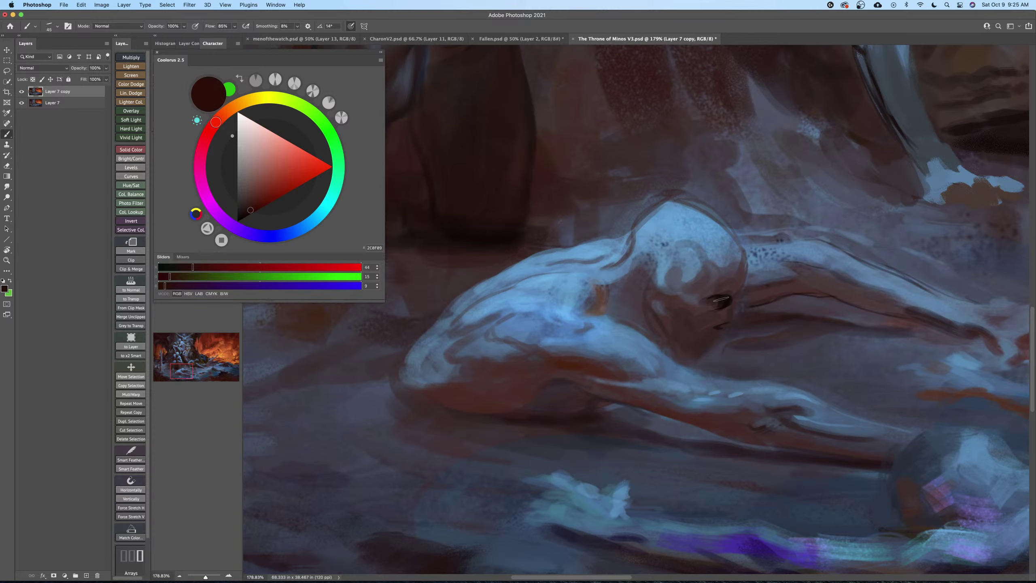
{"action": "left_click_drag", "start_coordinate": [720, 328], "coordinate": [733, 322]}
{"action": "key", "text": "bracketleft"}
{"action": "mouse_move", "coordinate": [713, 314]}
{"action": "left_mouse_down"}
{"action": "mouse_move", "coordinate": [656, 290]}
{"action": "mouse_move", "coordinate": [674, 314]}
{"action": "mouse_move", "coordinate": [657, 287]}
{"action": "left_mouse_up"}
{"action": "key", "text": "bracketleft"}
{"action": "key", "text": "super+z"}
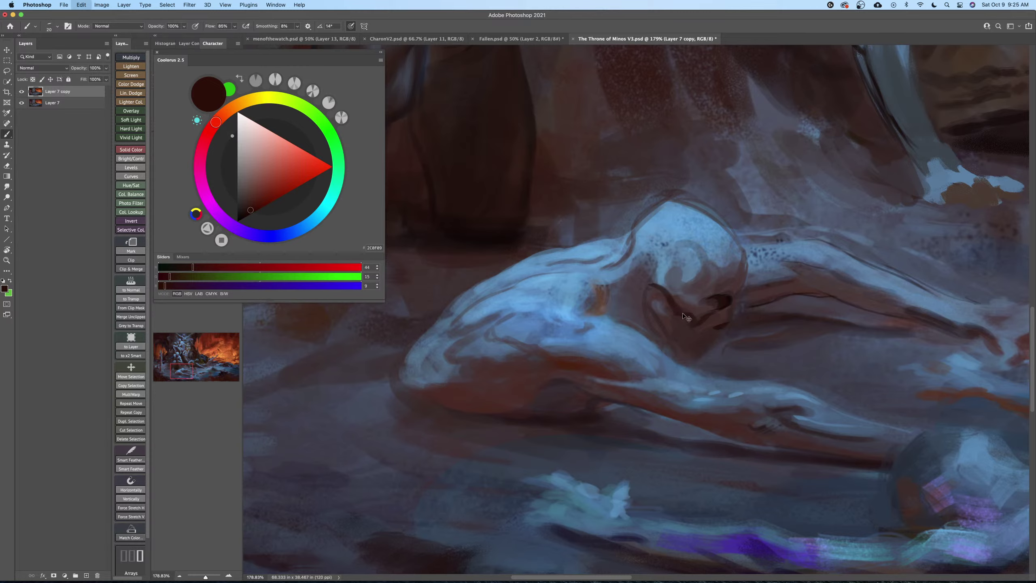
{"action": "key", "text": "bracketleft"}
{"action": "left_click_drag", "start_coordinate": [678, 308], "coordinate": [665, 287]}
Sample light blue from the skull and paint highlights along the cheekbone and the rim of the temple.
{"action": "left_click", "coordinate": [663, 268], "text": "alt"}
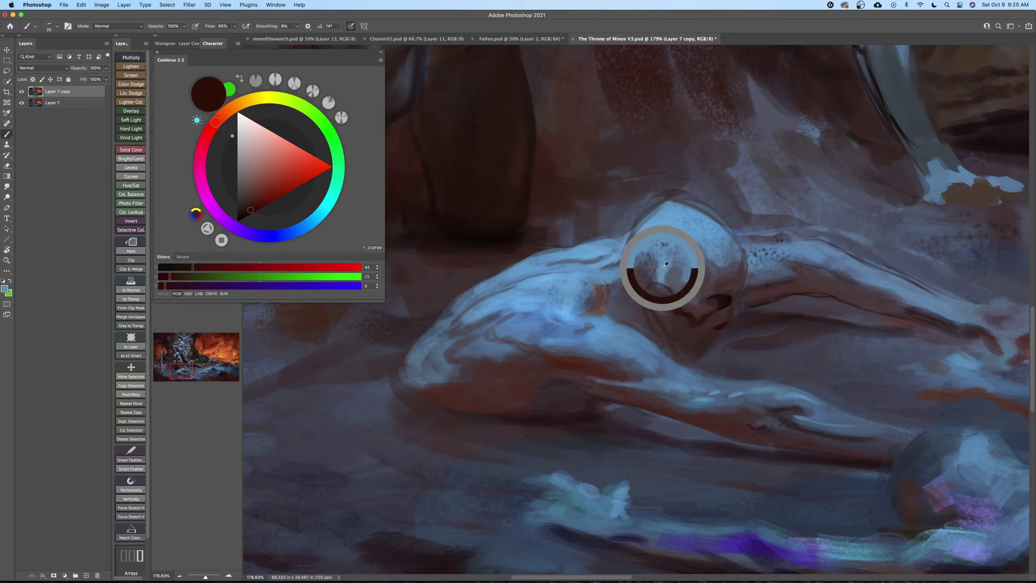
{"action": "mouse_move", "coordinate": [683, 294]}
{"action": "left_mouse_down"}
{"action": "mouse_move", "coordinate": [705, 292]}
{"action": "mouse_move", "coordinate": [713, 278]}
{"action": "left_mouse_up"}
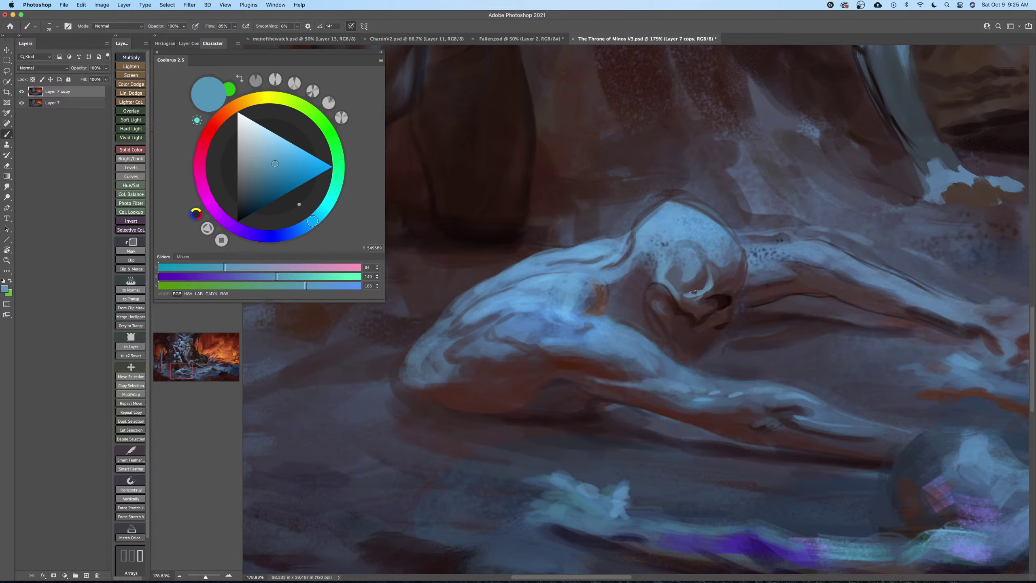
{"action": "key", "text": "bracketright"}
{"action": "mouse_move", "coordinate": [710, 278]}
{"action": "left_mouse_down"}
{"action": "mouse_move", "coordinate": [696, 249]}
{"action": "mouse_move", "coordinate": [722, 268]}
{"action": "mouse_move", "coordinate": [741, 263]}
{"action": "mouse_move", "coordinate": [721, 282]}
{"action": "left_mouse_up"}
Sample a mid blue from the skull and smooth the shading around the temple and forehead.
{"action": "left_click", "coordinate": [712, 251], "text": "alt"}
{"action": "key", "text": "bracketright"}
{"action": "key", "text": "r"}
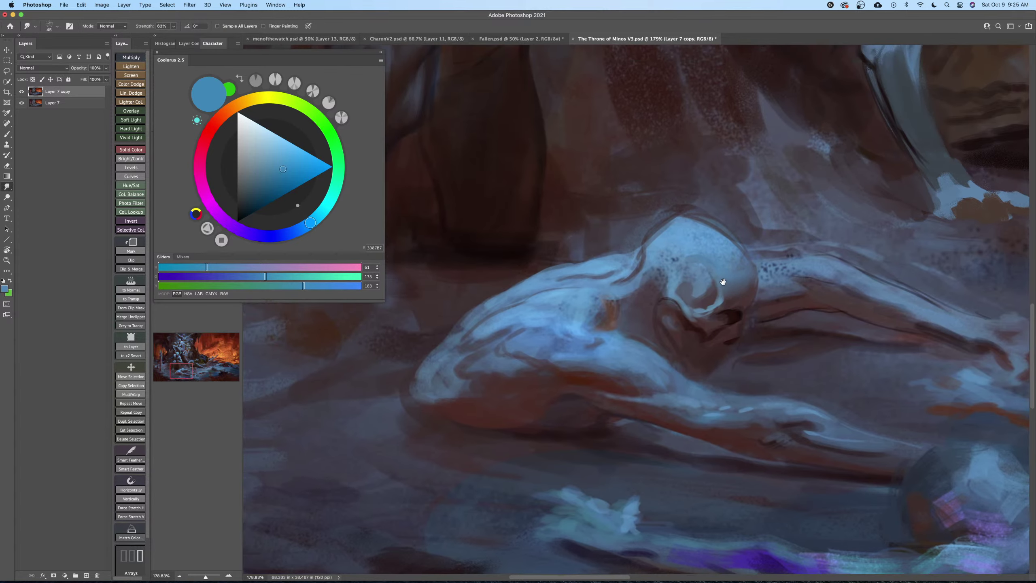
{"action": "key", "text": "b"}
{"action": "key", "text": "r"}
{"action": "key", "text": "b"}
Sample near-black from the eye socket and darken the nose and mouth details of the face.
{"action": "left_click", "coordinate": [733, 319], "text": "alt"}
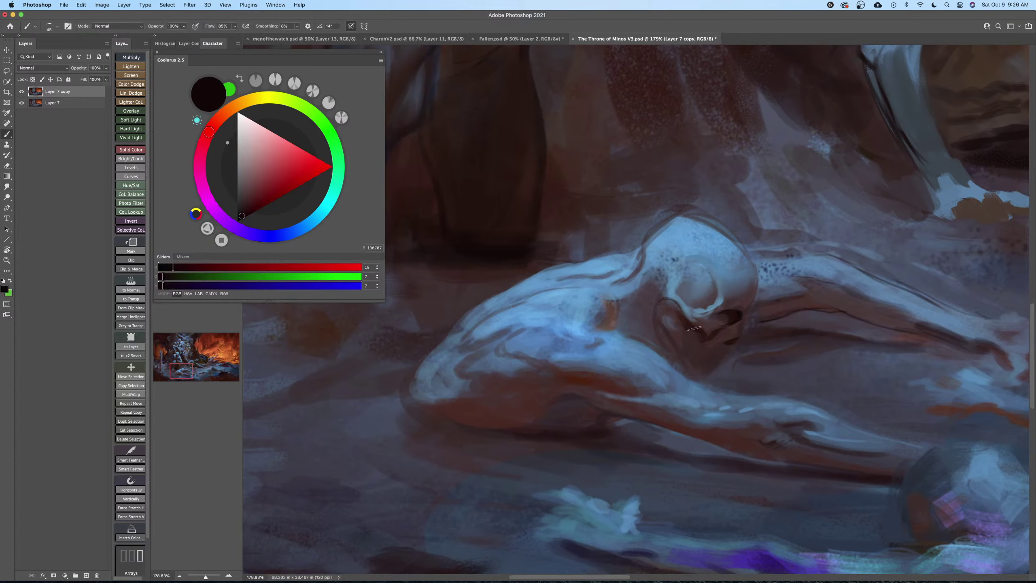
{"action": "key", "text": "bracketleft"}
{"action": "key", "text": "bracketright"}
{"action": "key", "text": "bracketright"}
{"action": "key", "text": "bracketright"}
{"action": "key", "text": "bracketright"}
{"action": "key", "text": "bracketright"}
{"action": "key", "text": "bracketright"}
{"action": "key", "text": "bracketright"}
Sample dark red from the body's shadow side and paint the jaw and upper neck, darkening the colour for the deeper parts.
{"action": "left_click", "coordinate": [598, 382], "text": "alt"}
{"action": "key", "text": "bracketright"}
{"action": "key", "text": "bracketright"}
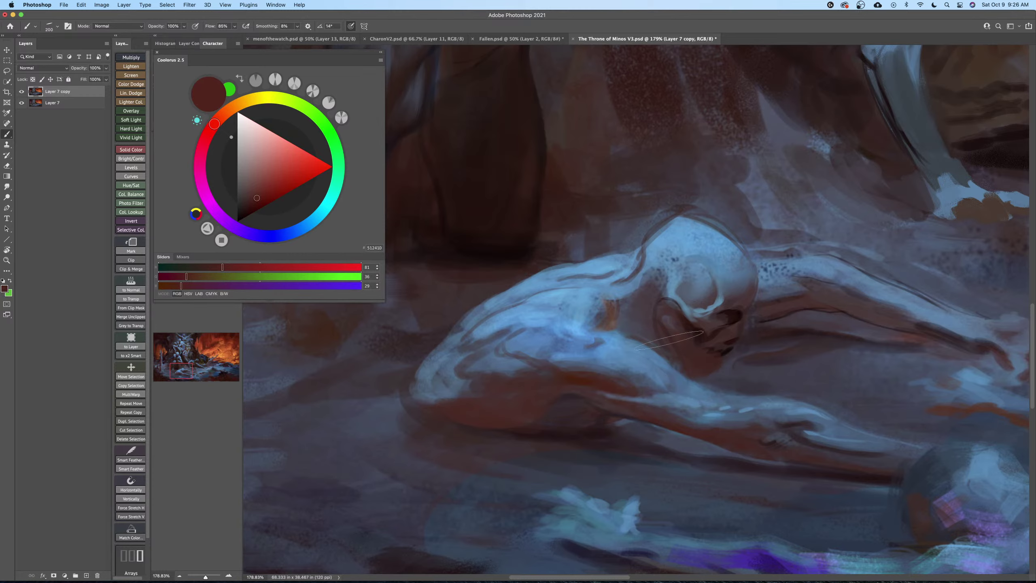
{"action": "mouse_move", "coordinate": [715, 356]}
{"action": "left_mouse_down"}
{"action": "mouse_move", "coordinate": [710, 377]}
{"action": "mouse_move", "coordinate": [698, 344]}
{"action": "left_mouse_up"}
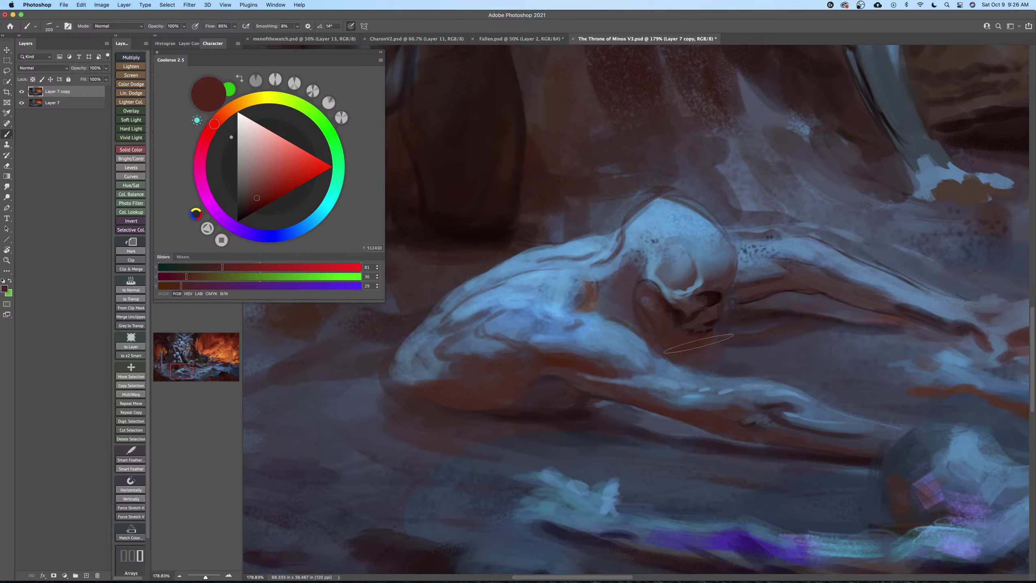
{"action": "key", "text": "bracketleft"}
{"action": "key", "text": "bracketleft"}
{"action": "key", "text": "bracketleft"}
{"action": "left_click", "coordinate": [252, 206]}
{"action": "left_click_drag", "start_coordinate": [676, 340], "coordinate": [664, 344]}
Switch to the first round brush in the Standards group and paint dark red muscle shapes down the figure's neck.
{"action": "right_click", "coordinate": [668, 337]}
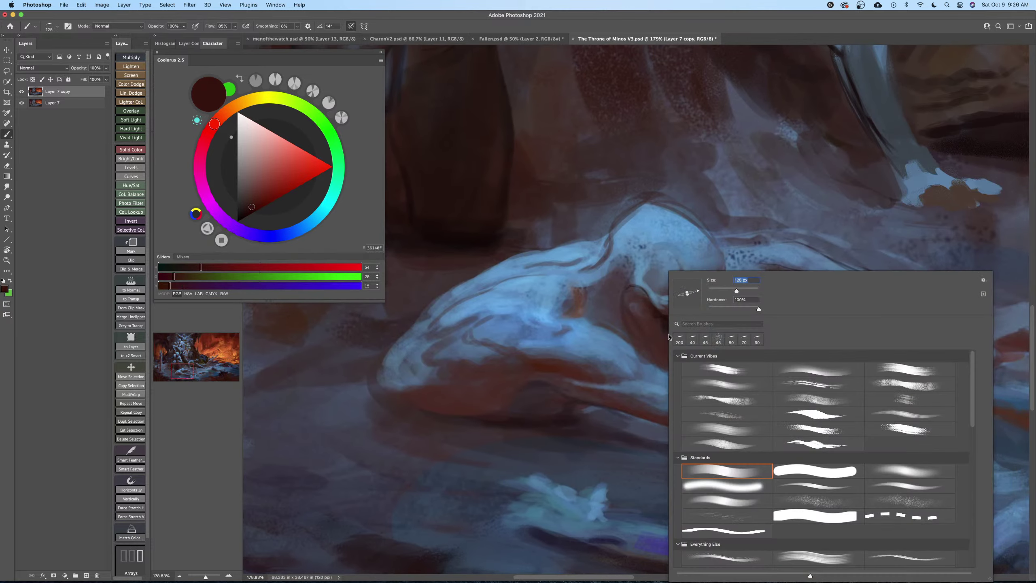
{"action": "double_click", "coordinate": [723, 474]}
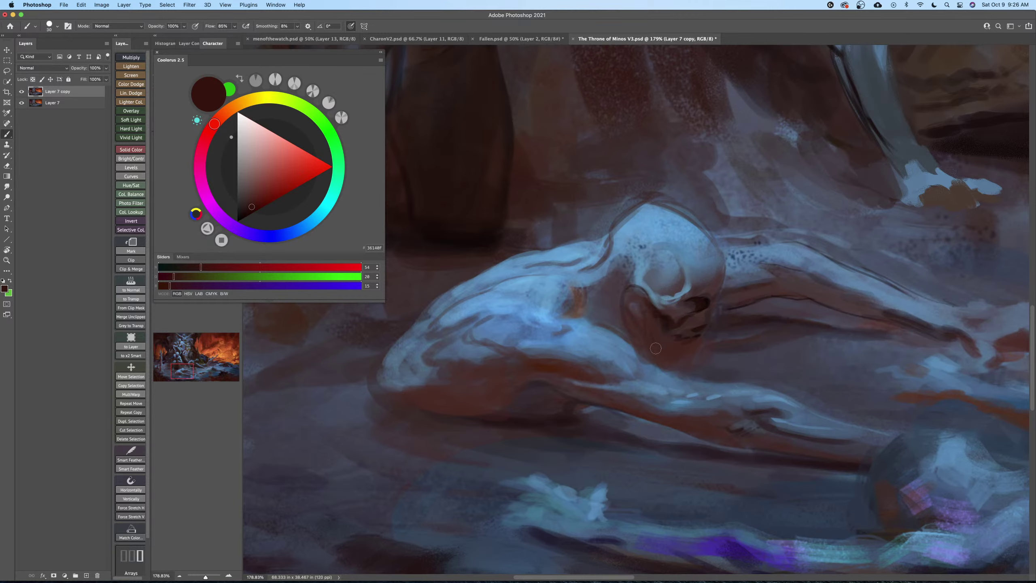
{"action": "key", "text": "bracketright"}
{"action": "key", "text": "bracketright"}
{"action": "key", "text": "bracketleft"}
{"action": "key", "text": "bracketright"}
{"action": "mouse_move", "coordinate": [644, 325]}
{"action": "left_mouse_down"}
{"action": "mouse_move", "coordinate": [665, 358]}
{"action": "mouse_move", "coordinate": [669, 332]}
{"action": "mouse_move", "coordinate": [668, 368]}
{"action": "mouse_move", "coordinate": [667, 326]}
{"action": "mouse_move", "coordinate": [688, 357]}
{"action": "mouse_move", "coordinate": [696, 341]}
{"action": "mouse_move", "coordinate": [687, 361]}
{"action": "mouse_move", "coordinate": [689, 348]}
{"action": "mouse_move", "coordinate": [671, 351]}
{"action": "mouse_move", "coordinate": [681, 362]}
{"action": "mouse_move", "coordinate": [672, 341]}
{"action": "mouse_move", "coordinate": [684, 379]}
{"action": "left_mouse_up"}
{"action": "key", "text": "bracketright"}
{"action": "key", "text": "bracketright"}
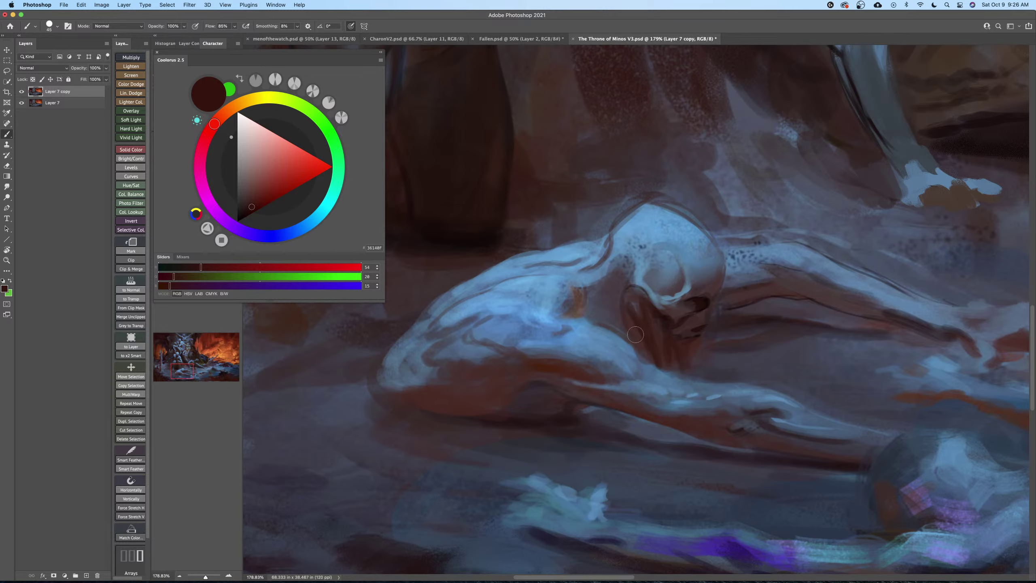
Deepen the dark red shadow running from the shoulder into the base of the neck.
{"action": "left_click_drag", "start_coordinate": [615, 319], "coordinate": [640, 343]}
{"action": "key", "text": "bracketleft"}
{"action": "left_click_drag", "start_coordinate": [599, 297], "coordinate": [644, 356]}
Sample grey-violet from the ground and cut in the background along the front of the neck and chin with a larger brush.
{"action": "key", "text": "bracketright"}
{"action": "key", "text": "bracketright"}
{"action": "key", "text": "bracketright"}
{"action": "key", "text": "bracketright"}
{"action": "left_click", "coordinate": [709, 343], "text": "alt"}
{"action": "key", "text": "bracketright"}
{"action": "left_click_drag", "start_coordinate": [709, 343], "coordinate": [694, 360]}
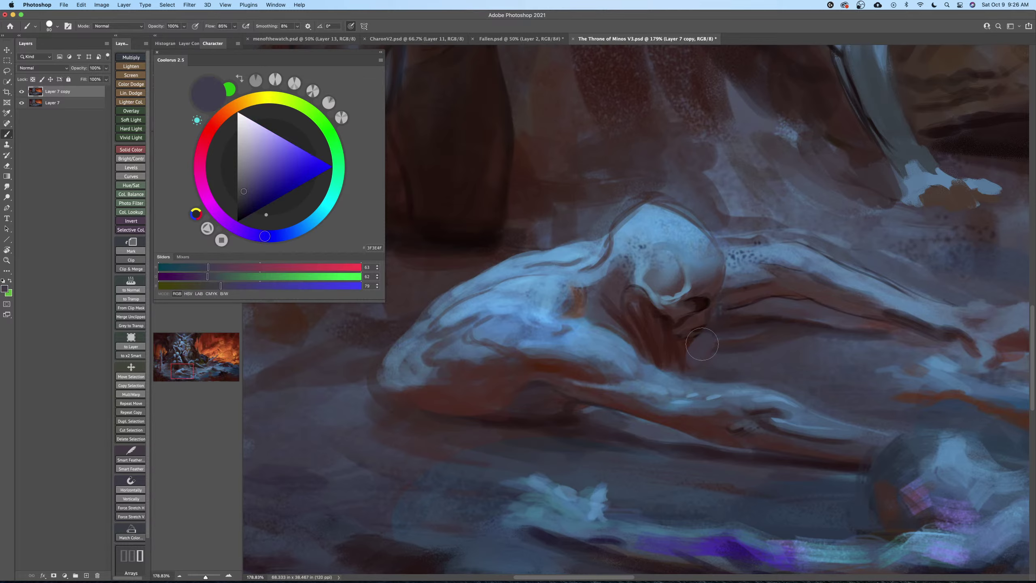
Sample near-black from the face and reshape the dark eye socket with a smaller brush.
{"action": "left_click", "coordinate": [707, 303], "text": "alt"}
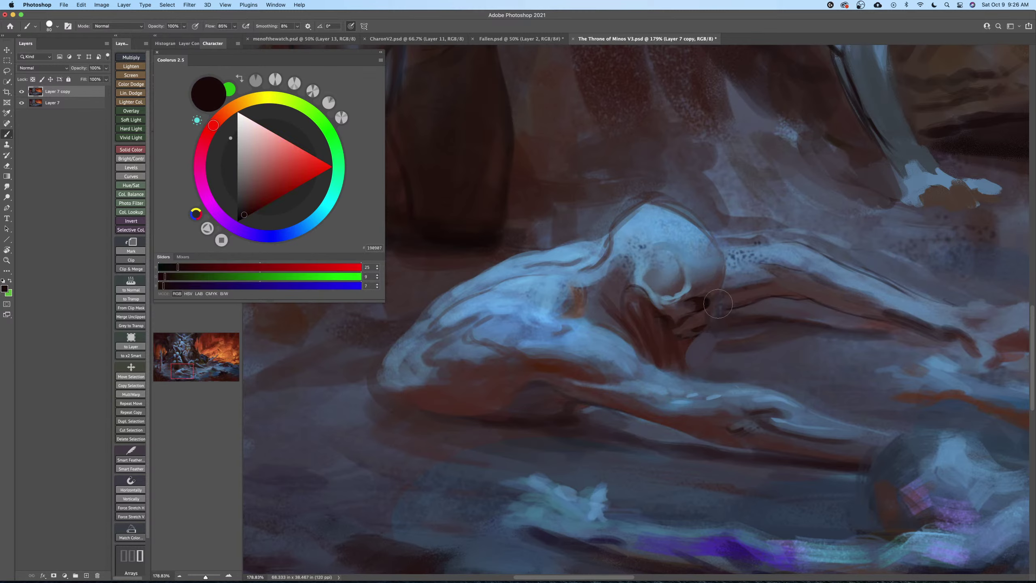
{"action": "key", "text": "bracketleft"}
{"action": "key", "text": "bracketleft"}
{"action": "key", "text": "bracketleft"}
{"action": "key", "text": "bracketleft"}
{"action": "key", "text": "bracketleft"}
{"action": "left_click_drag", "start_coordinate": [695, 302], "coordinate": [717, 305]}
Sample muted browns from the face and refine the small forms around the nose and mouth.
{"action": "key", "text": "bracketleft"}
{"action": "key", "text": "bracketleft"}
{"action": "key", "text": "bracketleft"}
{"action": "key", "text": "bracketleft"}
{"action": "left_click", "coordinate": [694, 324], "text": "alt"}
{"action": "left_click", "coordinate": [700, 318], "text": "alt"}
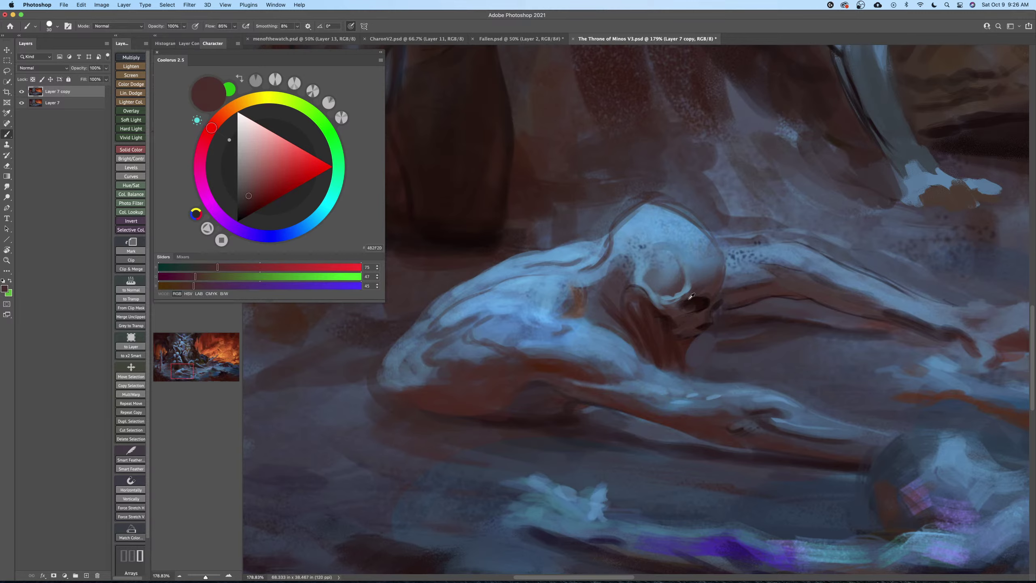
Sample dark reds from the eye socket and cheek and deepen the hollows beneath the cheekbone.
{"action": "left_click", "coordinate": [693, 304], "text": "alt"}
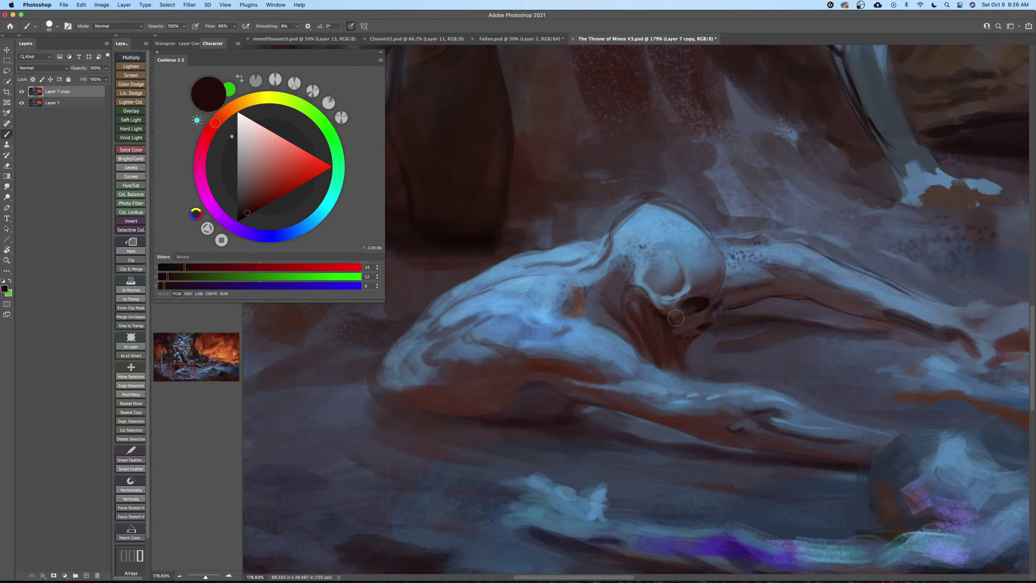
{"action": "left_click", "coordinate": [673, 312], "text": "alt"}
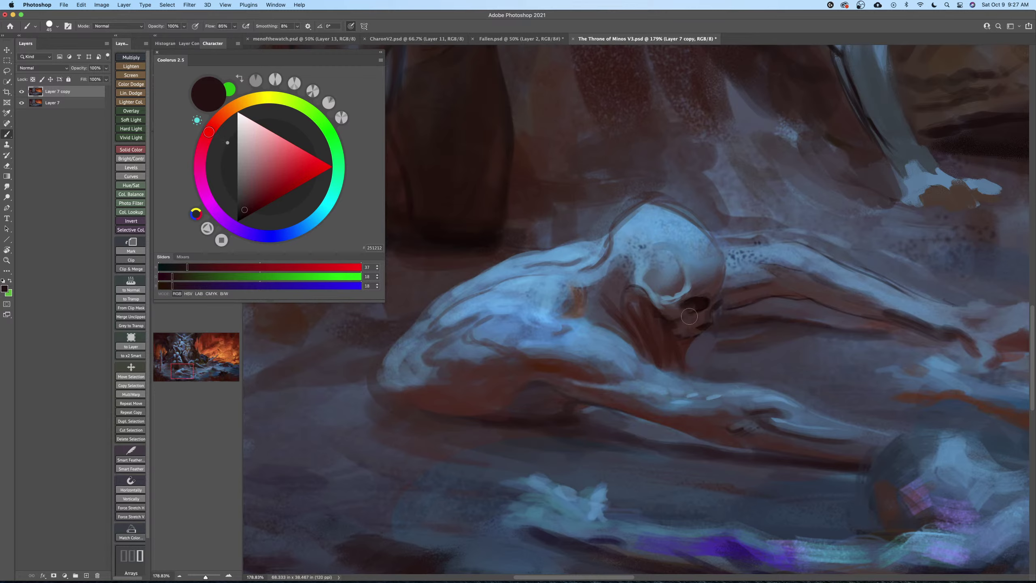
{"action": "key", "text": "bracketleft"}
{"action": "key", "text": "bracketleft"}
{"action": "key", "text": "bracketleft"}
{"action": "key", "text": "bracketleft"}
Sample a muted maroon beside the brow and soften the shadowed front edge of the face.
{"action": "left_click", "coordinate": [721, 303], "text": "alt"}
{"action": "key", "text": "bracketright"}
{"action": "key", "text": "bracketright"}
{"action": "key", "text": "bracketright"}
{"action": "key", "text": "bracketright"}
{"action": "key", "text": "bracketright"}
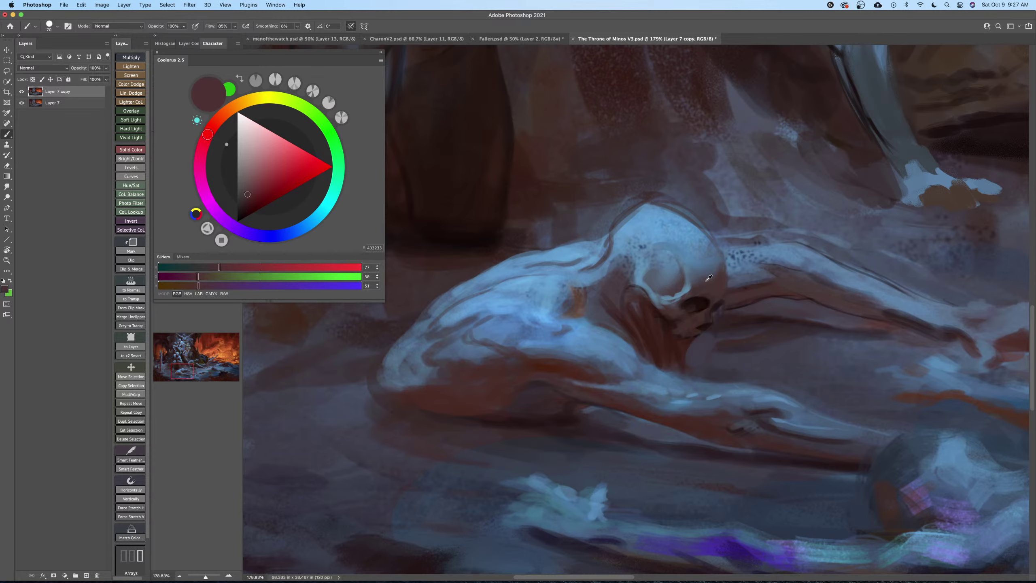
Repaint the skull's crown with sampled blue and its shadowed brow with sampled muted maroon.
{"action": "left_click", "coordinate": [709, 244], "text": "alt"}
{"action": "mouse_move", "coordinate": [647, 211]}
{"action": "left_mouse_down"}
{"action": "mouse_move", "coordinate": [711, 223]}
{"action": "mouse_move", "coordinate": [676, 217]}
{"action": "mouse_move", "coordinate": [692, 220]}
{"action": "mouse_move", "coordinate": [710, 268]}
{"action": "left_mouse_up"}
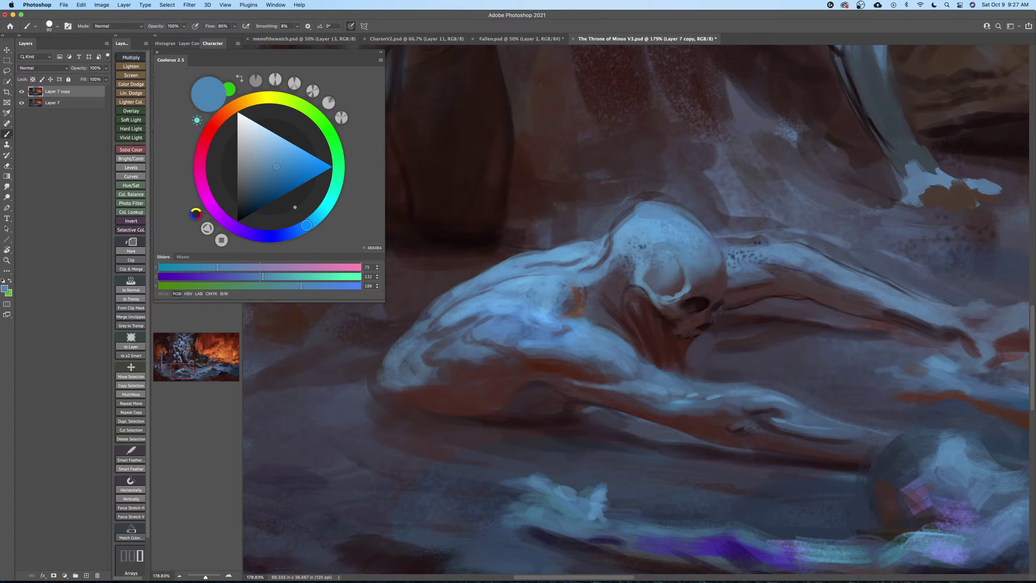
{"action": "left_click", "coordinate": [715, 285], "text": "alt"}
{"action": "left_click", "coordinate": [716, 285], "text": "alt"}
{"action": "key", "text": "["}
{"action": "left_click_drag", "start_coordinate": [705, 293], "coordinate": [717, 293]}
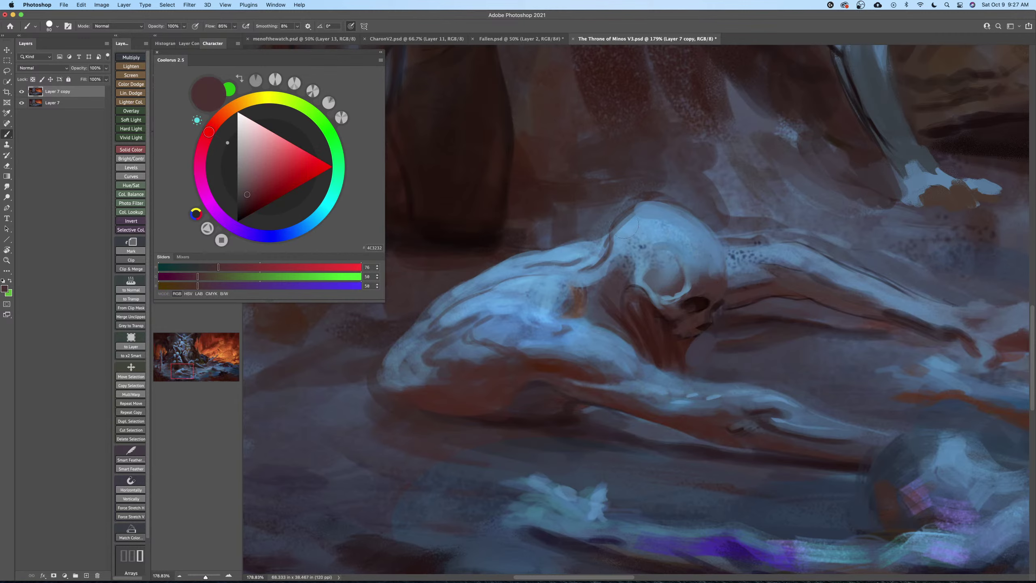
Sample blue-grey from the background and clean up the outline around the top of the skull.
{"action": "left_click", "coordinate": [648, 220], "text": "alt"}
{"action": "left_click", "coordinate": [619, 204], "text": "alt"}
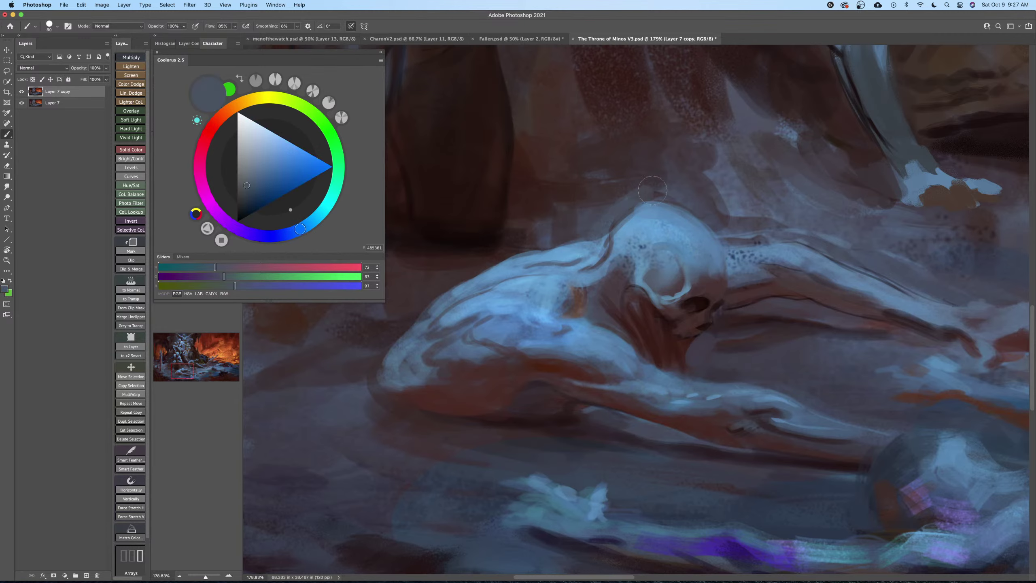
{"action": "key", "text": "bracketright"}
{"action": "left_click_drag", "start_coordinate": [631, 276], "coordinate": [631, 304]}
Sample light blue from the shoulder and paint over the dark outline between the shoulder and the back of the skull.
{"action": "left_click", "coordinate": [601, 283], "text": "alt"}
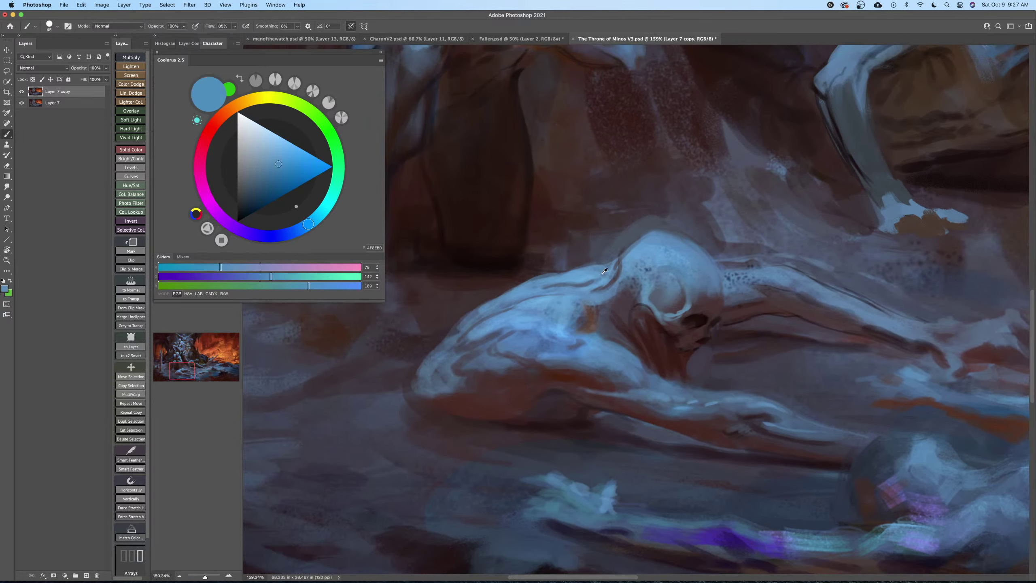
{"action": "key", "text": "bracketright"}
{"action": "key", "text": "bracketright"}
{"action": "key", "text": "bracketright"}
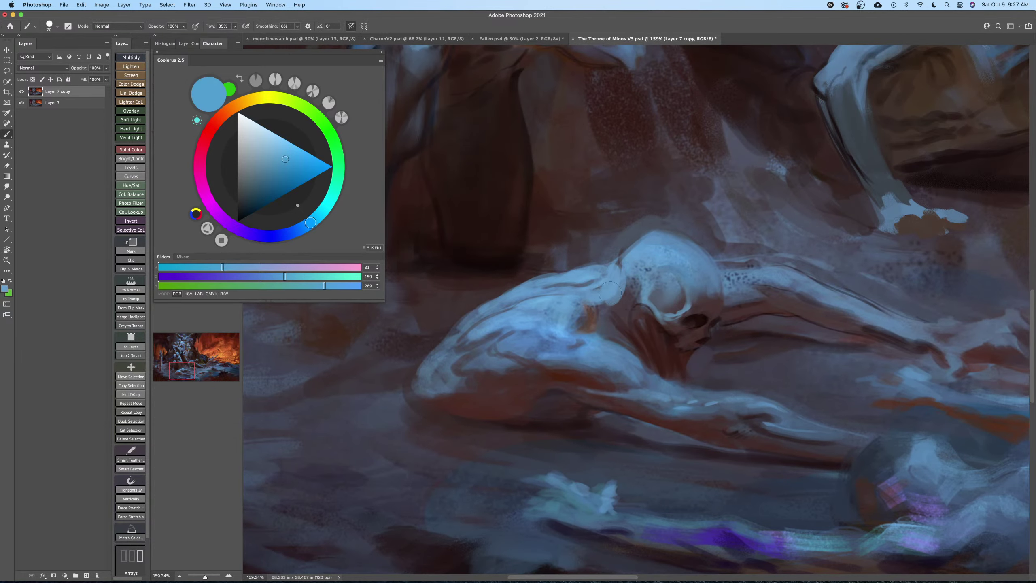
{"action": "key", "text": "bracketleft"}
Paint a thin dark red crease between skull and neck and blend it with the Mixer Brush.
{"action": "left_click", "coordinate": [649, 322], "text": "alt"}
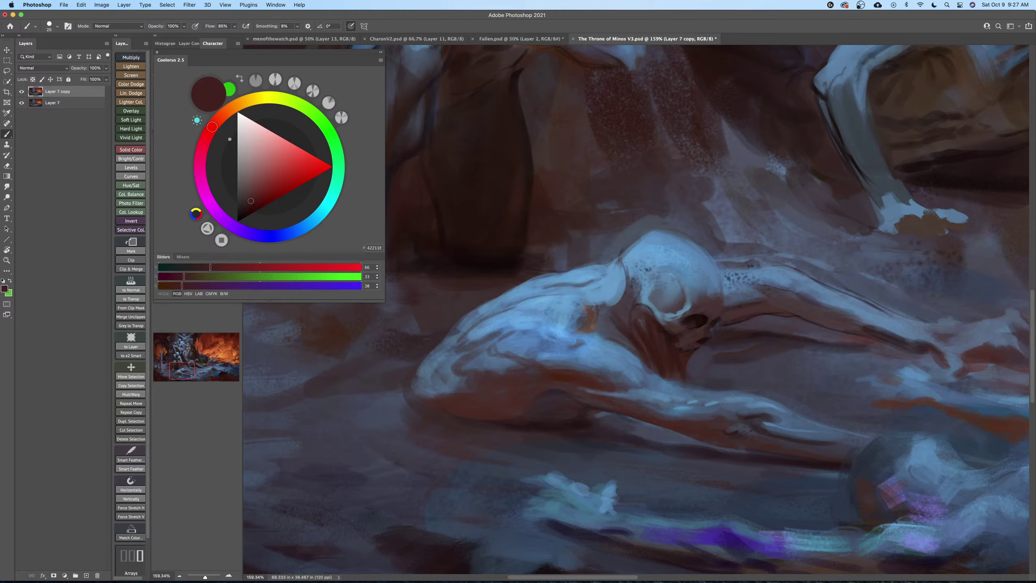
{"action": "key", "text": "bracketleft"}
{"action": "left_click_drag", "start_coordinate": [622, 281], "coordinate": [615, 303]}
{"action": "key", "text": "shift+b"}
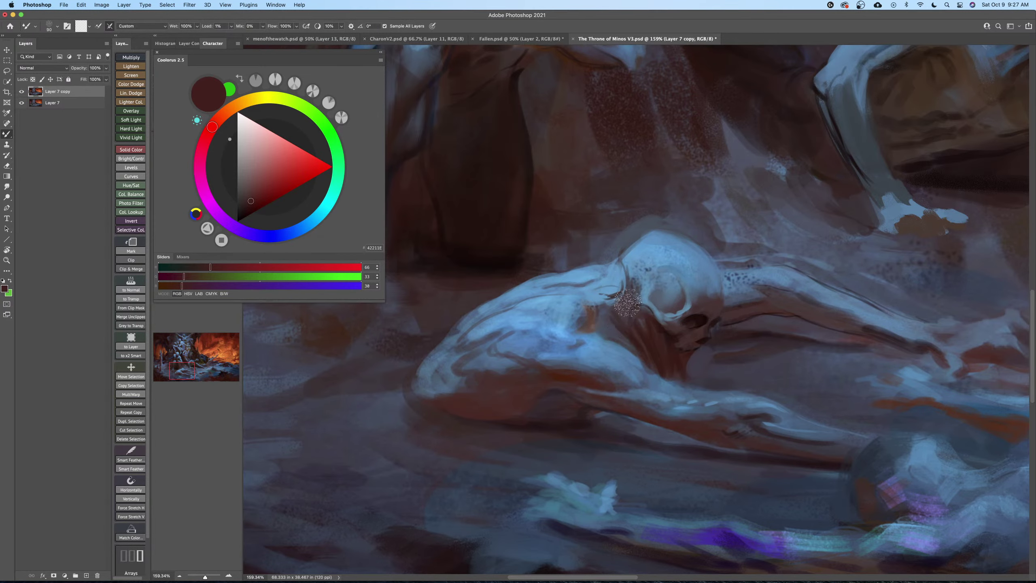
{"action": "mouse_move", "coordinate": [627, 285]}
{"action": "left_mouse_down"}
{"action": "mouse_move", "coordinate": [601, 298]}
{"action": "mouse_move", "coordinate": [624, 287]}
{"action": "mouse_move", "coordinate": [631, 255]}
{"action": "left_mouse_up"}
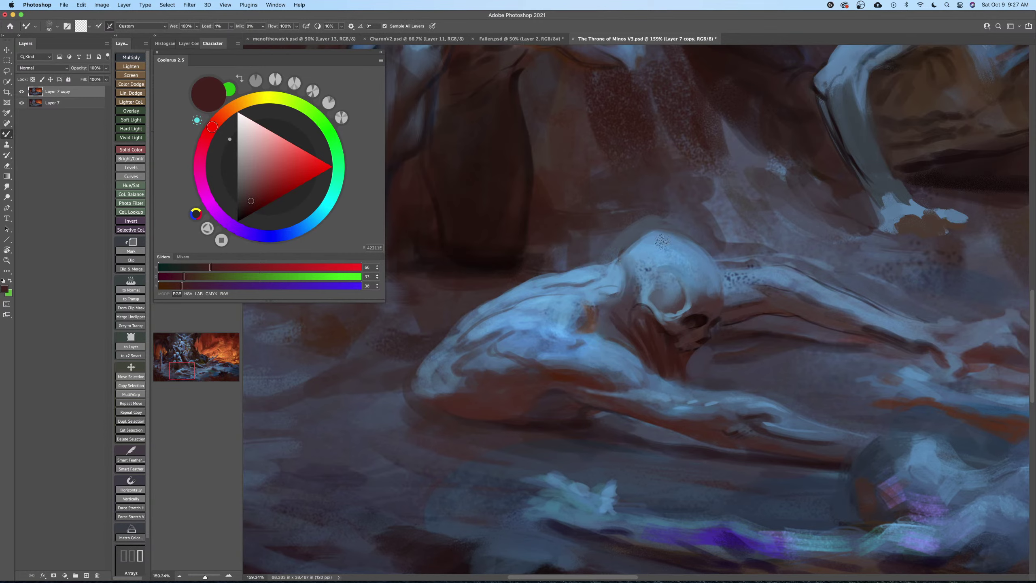
Blend the speckled texture and temple shading across the skull with a larger Mixer Brush.
{"action": "key", "text": "bracketright"}
{"action": "key", "text": "bracketright"}
{"action": "key", "text": "bracketright"}
{"action": "key", "text": "bracketright"}
{"action": "key", "text": "bracketright"}
{"action": "key", "text": "bracketright"}
{"action": "key", "text": "bracketright"}
{"action": "mouse_move", "coordinate": [638, 255]}
{"action": "left_mouse_down"}
{"action": "mouse_move", "coordinate": [650, 275]}
{"action": "mouse_move", "coordinate": [689, 267]}
{"action": "mouse_move", "coordinate": [710, 311]}
{"action": "left_mouse_up"}
{"action": "key", "text": "bracketleft"}
{"action": "key", "text": "bracketleft"}
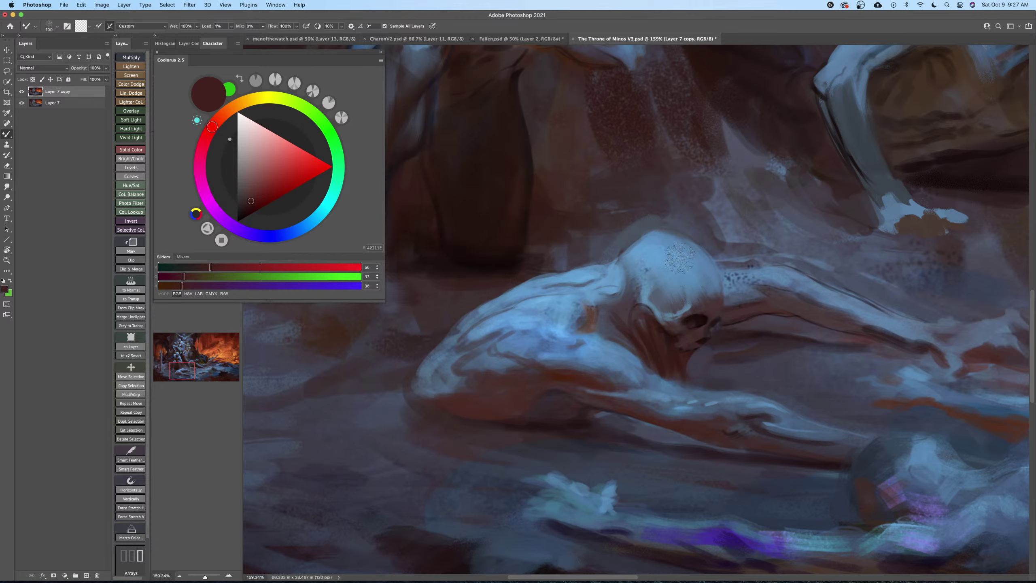
{"action": "left_click_drag", "start_coordinate": [653, 269], "coordinate": [649, 290]}
{"action": "key", "text": "bracketleft"}
{"action": "key", "text": "bracketleft"}
{"action": "key", "text": "bracketleft"}
{"action": "key", "text": "bracketleft"}
Save the document and compare the whole painting with Layer 7 copy hidden and shown.
{"action": "key", "text": "z"}
{"action": "left_click_drag", "start_coordinate": [682, 363], "coordinate": [623, 348]}
{"action": "key", "text": "super+s"}
{"action": "left_click_drag", "start_coordinate": [703, 316], "coordinate": [676, 316]}
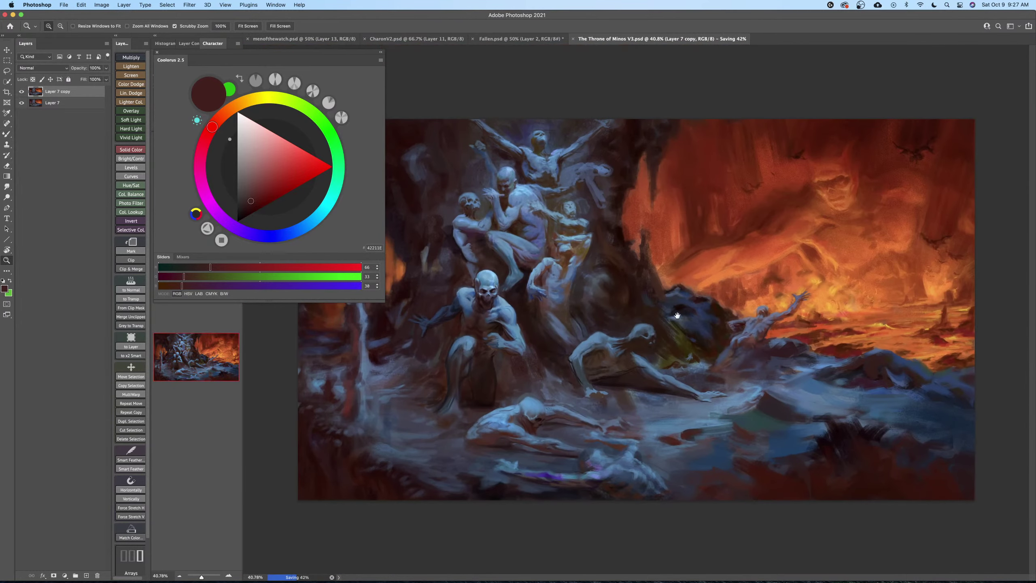
{"action": "left_click", "coordinate": [21, 92]}
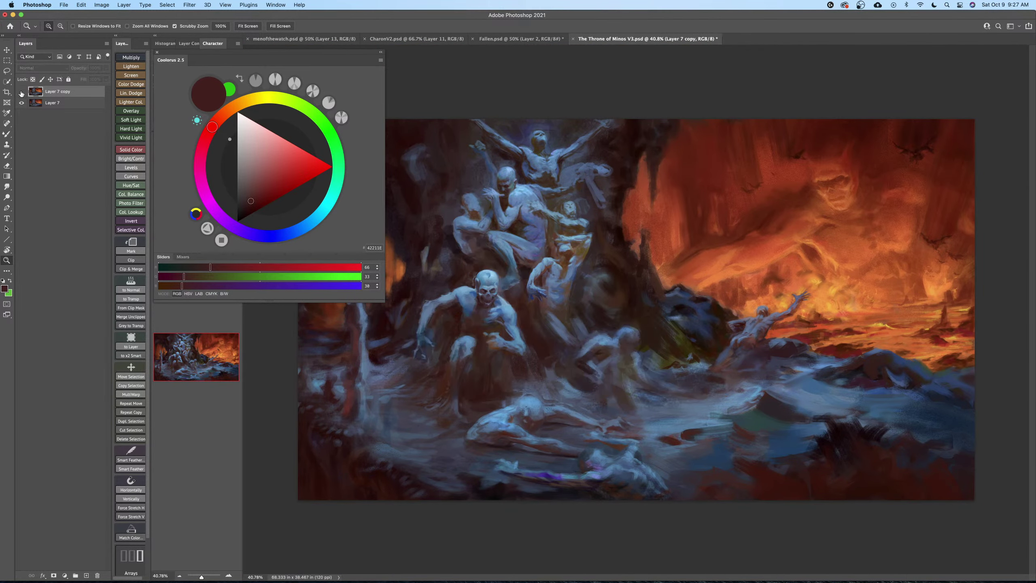
{"action": "left_click", "coordinate": [21, 92]}
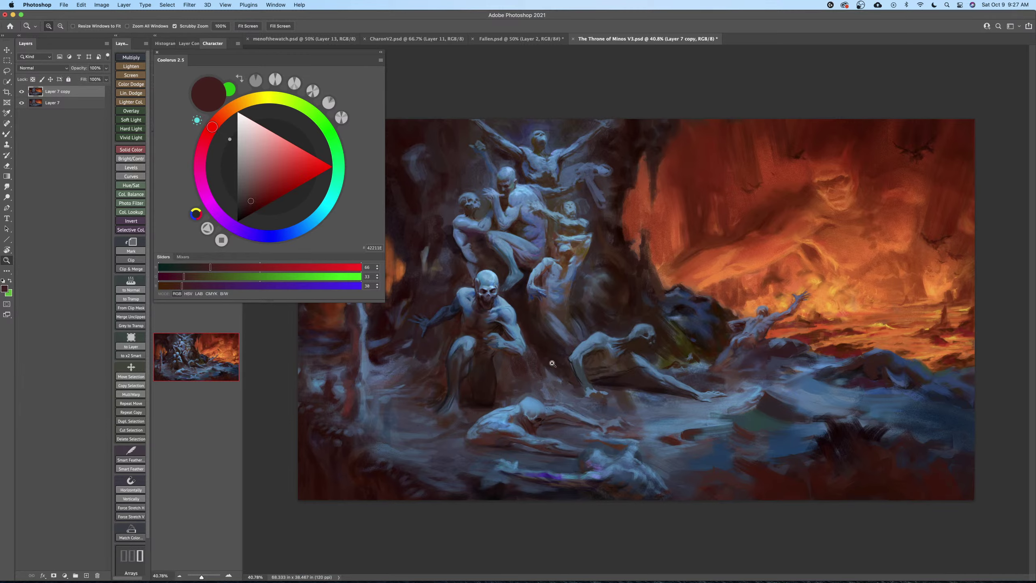
Flip the whole canvas horizontally.
{"action": "left_click", "coordinate": [107, 6]}
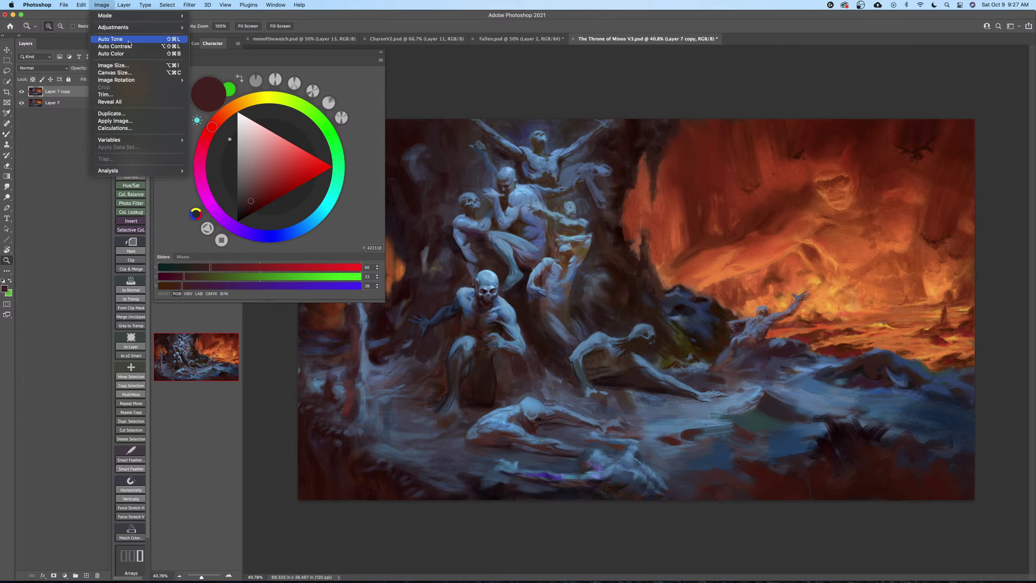
{"action": "mouse_move", "coordinate": [138, 79]}
{"action": "left_click", "coordinate": [209, 114]}
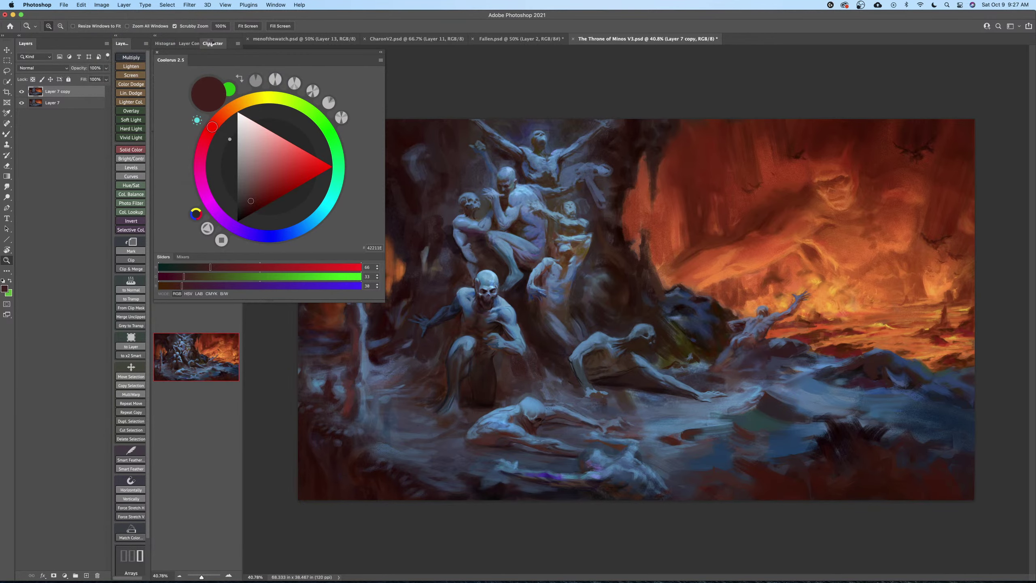
Sample brown from the prone figure's forearm, darken it and shade the underside of the torso with an enlarged brush at 50% opacity.
{"action": "left_click_drag", "start_coordinate": [732, 395], "coordinate": [746, 401]}
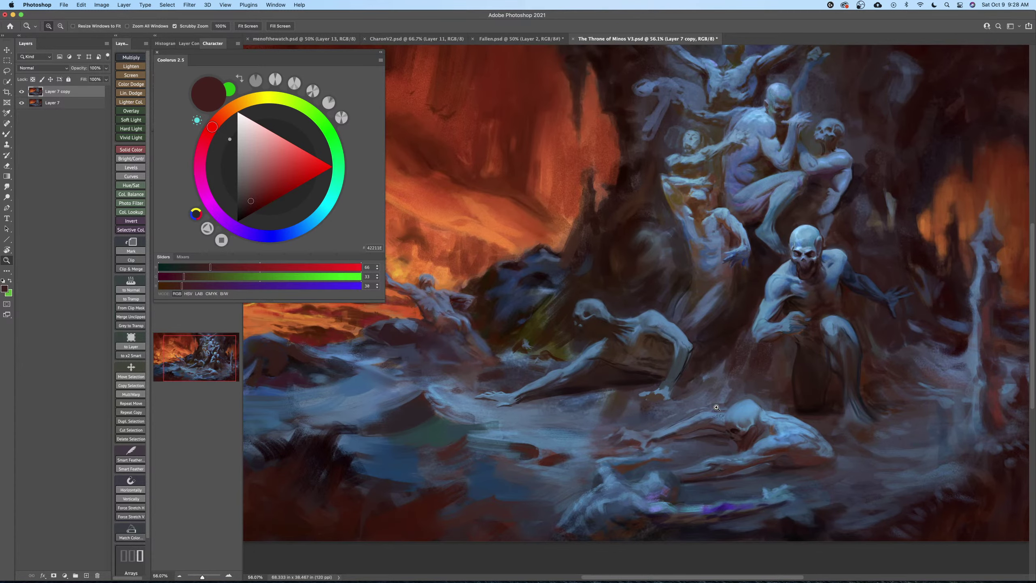
{"action": "scroll", "coordinate": [709, 449], "scroll_direction": "up", "scroll_amount": 3}
{"action": "left_click_drag", "start_coordinate": [735, 439], "coordinate": [724, 376]}
{"action": "scroll", "coordinate": [729, 375], "scroll_direction": "up", "scroll_amount": 2}
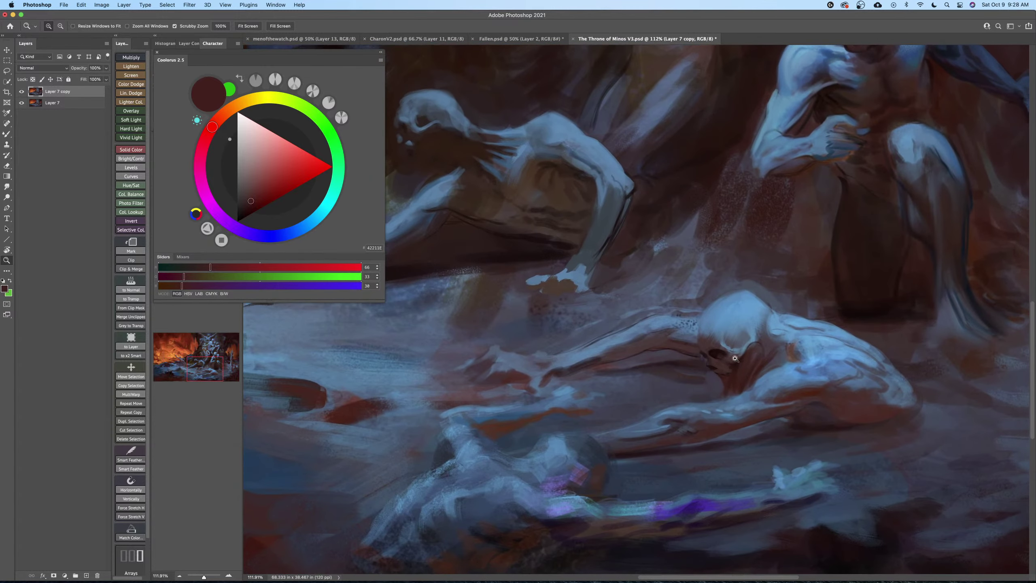
{"action": "key", "text": "b"}
{"action": "left_click", "coordinate": [720, 426], "text": "alt"}
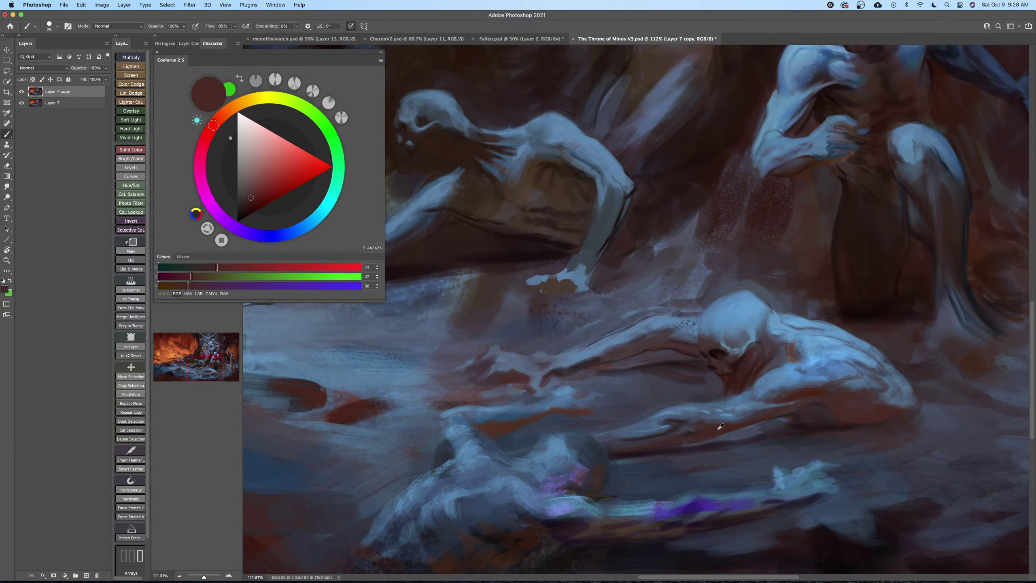
{"action": "left_click", "coordinate": [247, 207]}
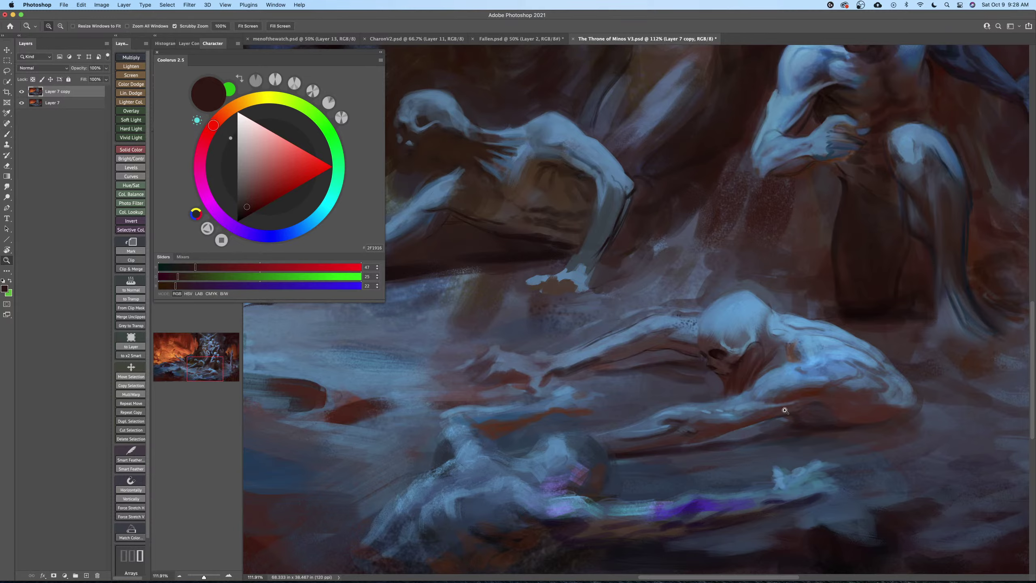
{"action": "scroll", "coordinate": [782, 412], "scroll_direction": "up", "scroll_amount": 2}
{"action": "key", "text": "bracketright"}
{"action": "key", "text": "bracketright"}
{"action": "key", "text": "bracketright"}
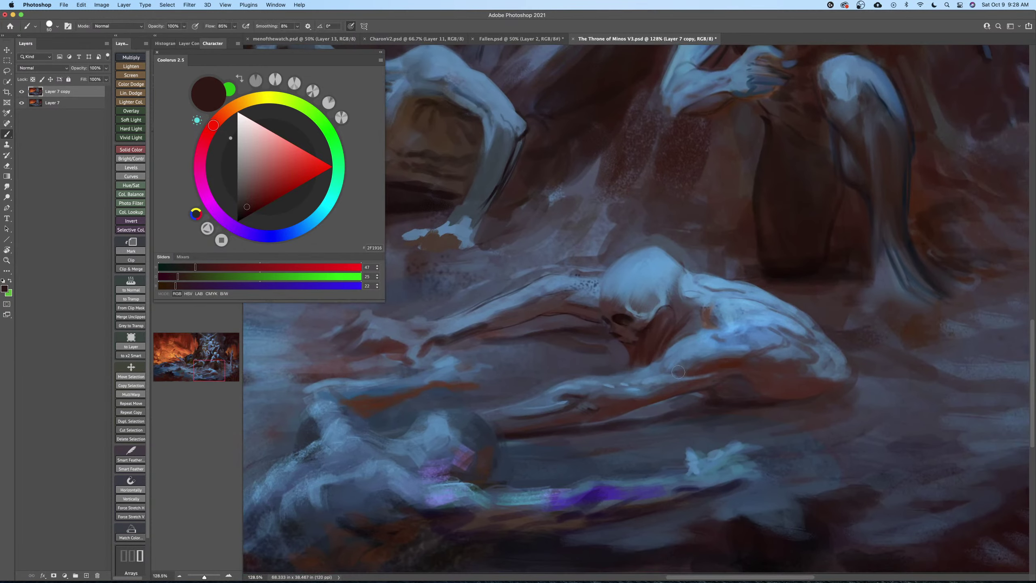
{"action": "key", "text": "bracketright"}
{"action": "key", "text": "bracketright"}
{"action": "key", "text": "bracketright"}
{"action": "key", "text": "bracketleft"}
{"action": "key", "text": "bracketleft"}
{"action": "key", "text": "bracketleft"}
{"action": "key", "text": "bracketright"}
{"action": "key", "text": "bracketright"}
{"action": "key", "text": "bracketright"}
{"action": "key", "text": "bracketleft"}
{"action": "key", "text": "bracketleft"}
{"action": "key", "text": "bracketleft"}
{"action": "key", "text": "bracketleft"}
{"action": "key", "text": "bracketleft"}
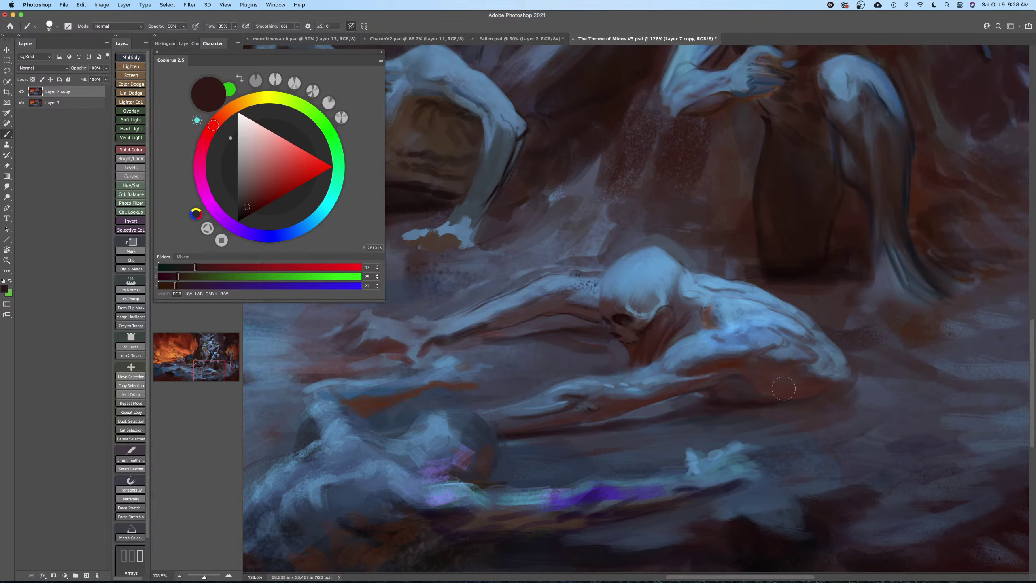
Paint a thin near-black contact shadow beneath the prone figure's torso and hip with a smaller brush.
{"action": "key", "text": "bracketleft"}
{"action": "key", "text": "bracketleft"}
{"action": "key", "text": "bracketleft"}
{"action": "key", "text": "bracketleft"}
{"action": "left_click_drag", "start_coordinate": [247, 215], "coordinate": [244, 213]}
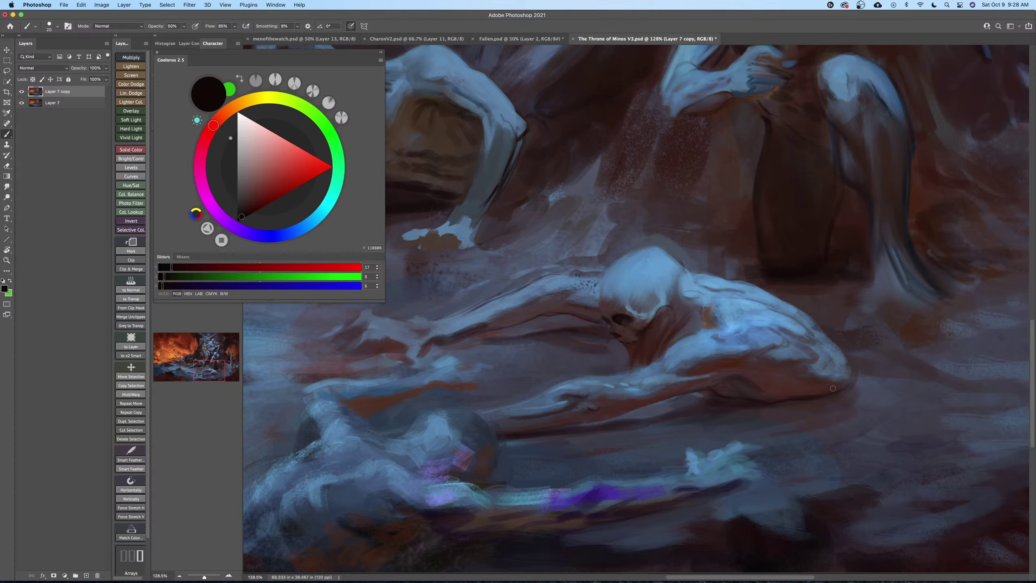
Rework the rounded hip edge and the ground beside it with sampled red-browns, enlarging the brush and sampling grey-blue from the hip.
{"action": "left_click", "coordinate": [804, 389], "text": "alt"}
{"action": "key", "text": "bracketright"}
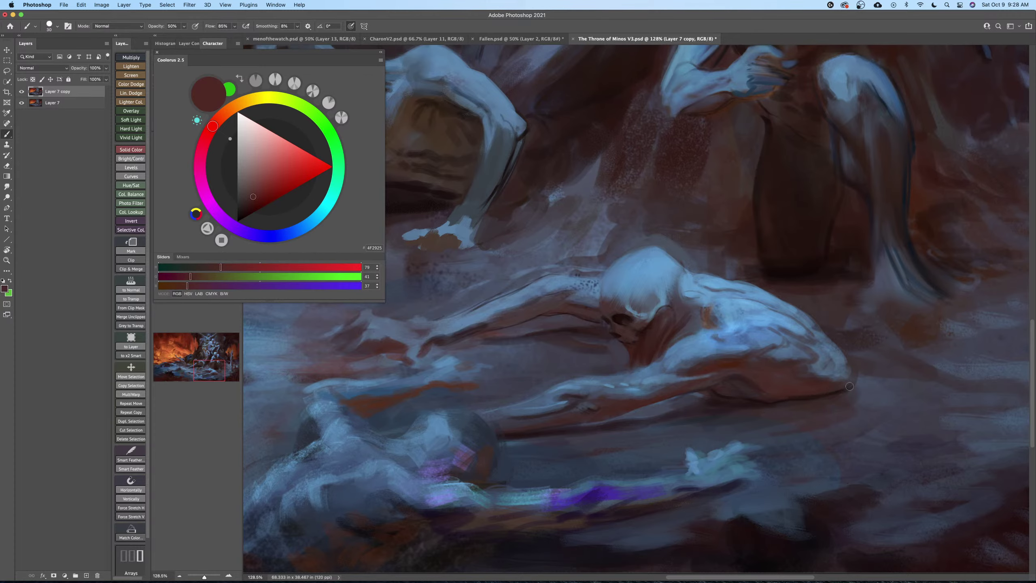
{"action": "left_click", "coordinate": [812, 378], "text": "alt"}
{"action": "key", "text": "bracketright"}
{"action": "key", "text": "bracketright"}
{"action": "key", "text": "bracketright"}
{"action": "left_click_drag", "start_coordinate": [851, 381], "coordinate": [831, 404]}
{"action": "key", "text": "bracketright"}
{"action": "key", "text": "bracketright"}
{"action": "key", "text": "bracketright"}
{"action": "left_click", "coordinate": [815, 393], "text": "alt"}
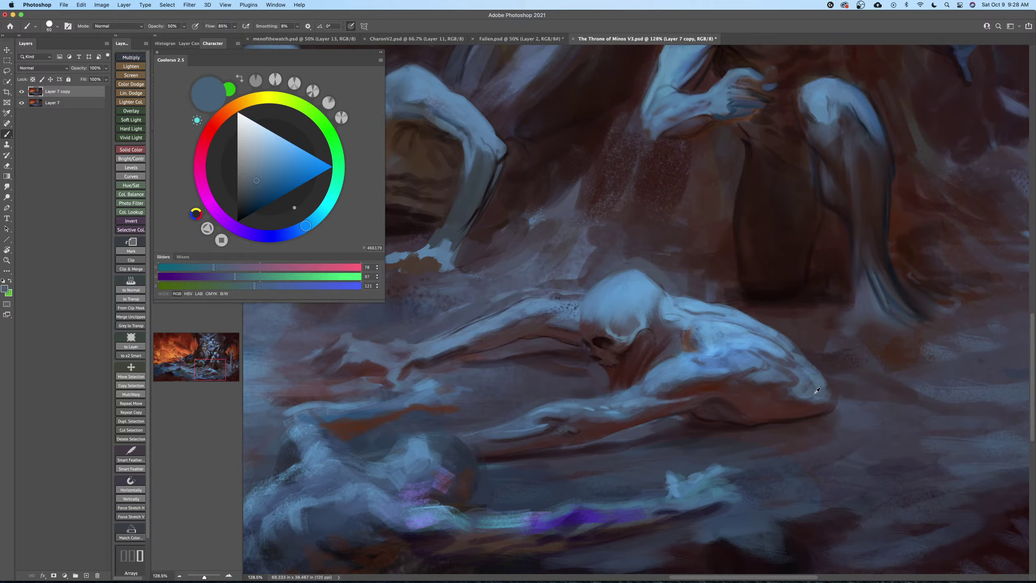
{"action": "key", "text": "bracketright"}
Sample dark violet near the lowest figure's arm, darken it to near black and choose a different brush preset.
{"action": "key", "text": "z"}
{"action": "left_click_drag", "start_coordinate": [841, 416], "coordinate": [816, 381]}
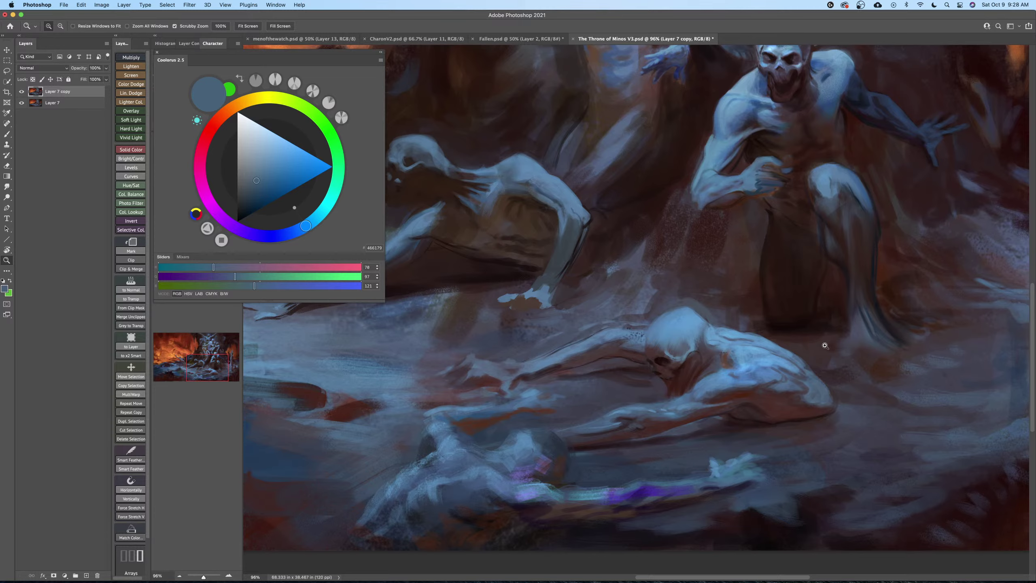
{"action": "mouse_move", "coordinate": [776, 398]}
{"action": "left_mouse_down"}
{"action": "mouse_move", "coordinate": [735, 402]}
{"action": "mouse_move", "coordinate": [753, 433]}
{"action": "mouse_move", "coordinate": [723, 451]}
{"action": "mouse_move", "coordinate": [697, 437]}
{"action": "mouse_move", "coordinate": [815, 378]}
{"action": "left_mouse_up"}
{"action": "key", "text": "b"}
{"action": "left_click_drag", "start_coordinate": [628, 470], "coordinate": [781, 379]}
{"action": "key", "text": "["}
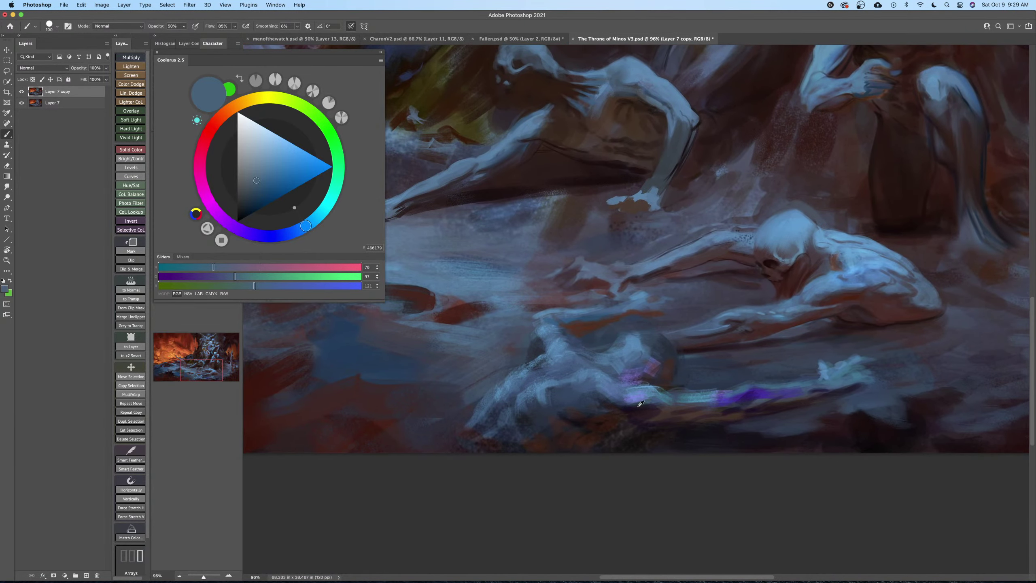
{"action": "left_click", "coordinate": [638, 406], "text": "alt"}
{"action": "key", "text": "z"}
{"action": "left_click_drag", "start_coordinate": [675, 391], "coordinate": [622, 370]}
{"action": "left_click_drag", "start_coordinate": [714, 352], "coordinate": [729, 340]}
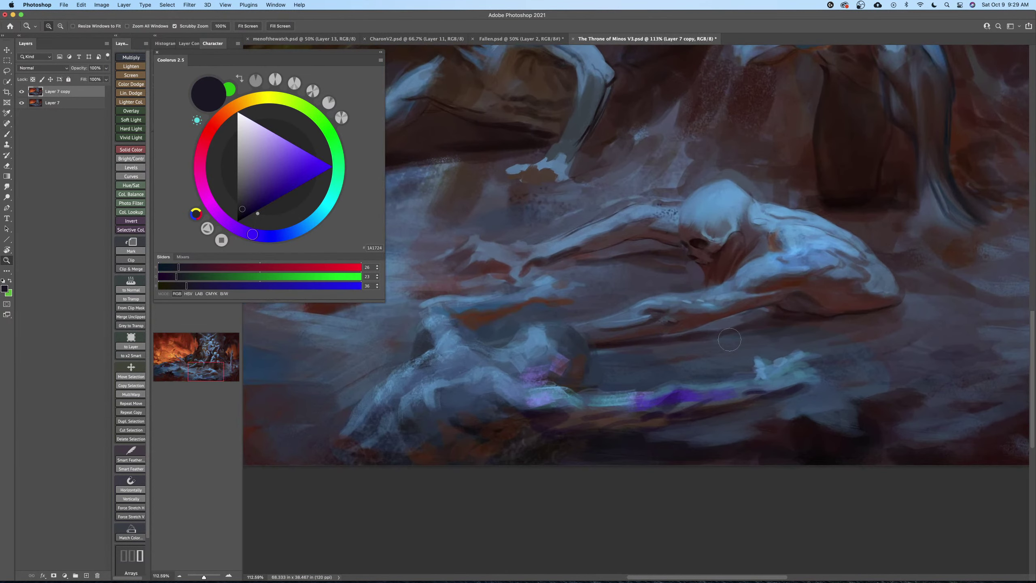
{"action": "key", "text": "b"}
{"action": "left_click", "coordinate": [239, 214]}
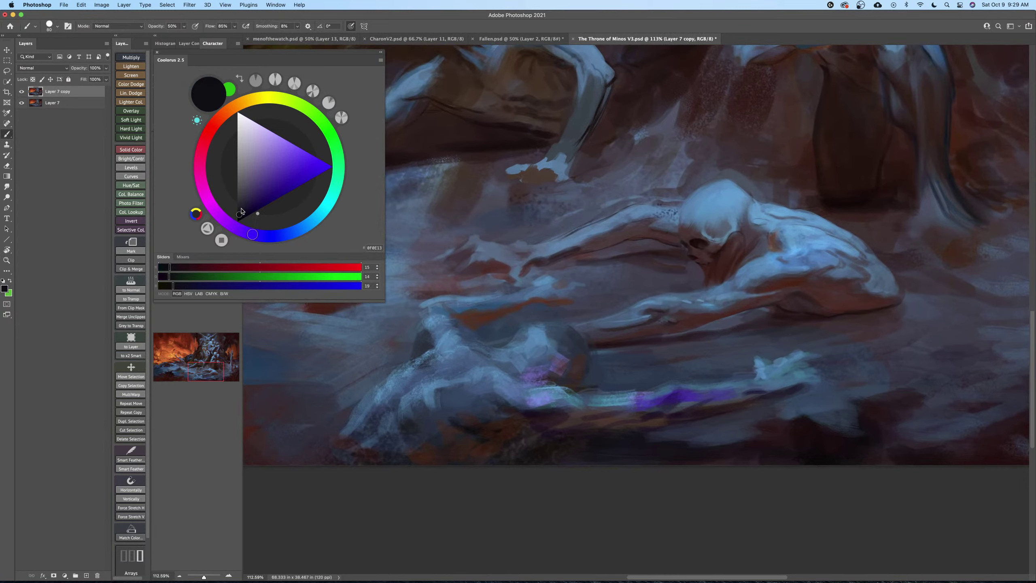
{"action": "right_click", "coordinate": [668, 347]}
{"action": "double_click", "coordinate": [832, 375]}
Turn off pressure-controlled brush size and paint a near-black contour along the underside of the prone figure's near forearm.
{"action": "key", "text": "z"}
{"action": "left_click_drag", "start_coordinate": [775, 385], "coordinate": [786, 382]}
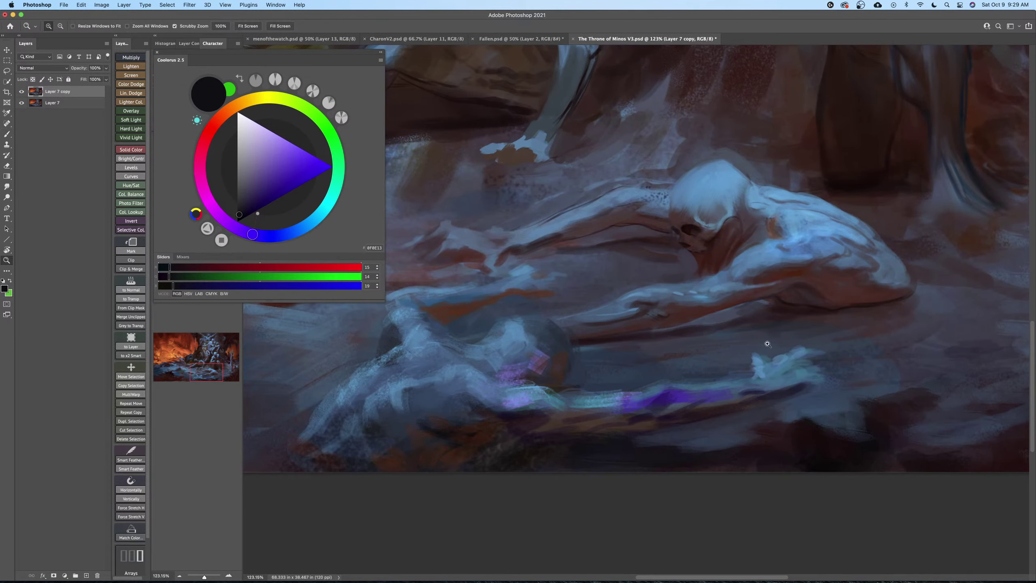
{"action": "key", "text": "b"}
{"action": "left_click", "coordinate": [351, 25]}
{"action": "left_click_drag", "start_coordinate": [697, 400], "coordinate": [642, 394]}
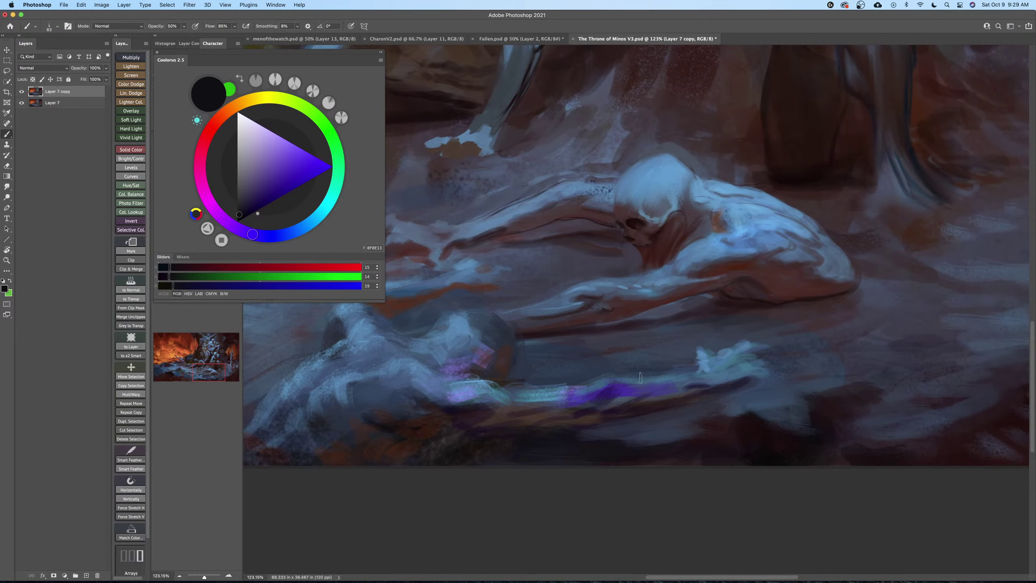
{"action": "left_click_drag", "start_coordinate": [581, 331], "coordinate": [619, 329]}
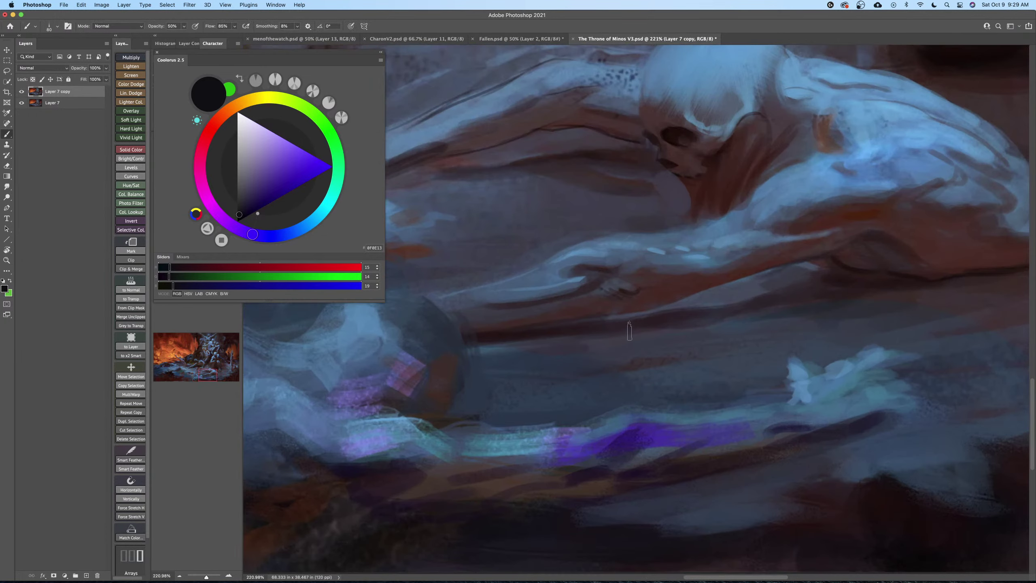
{"action": "left_click", "coordinate": [242, 218]}
{"action": "left_click_drag", "start_coordinate": [586, 309], "coordinate": [610, 299]}
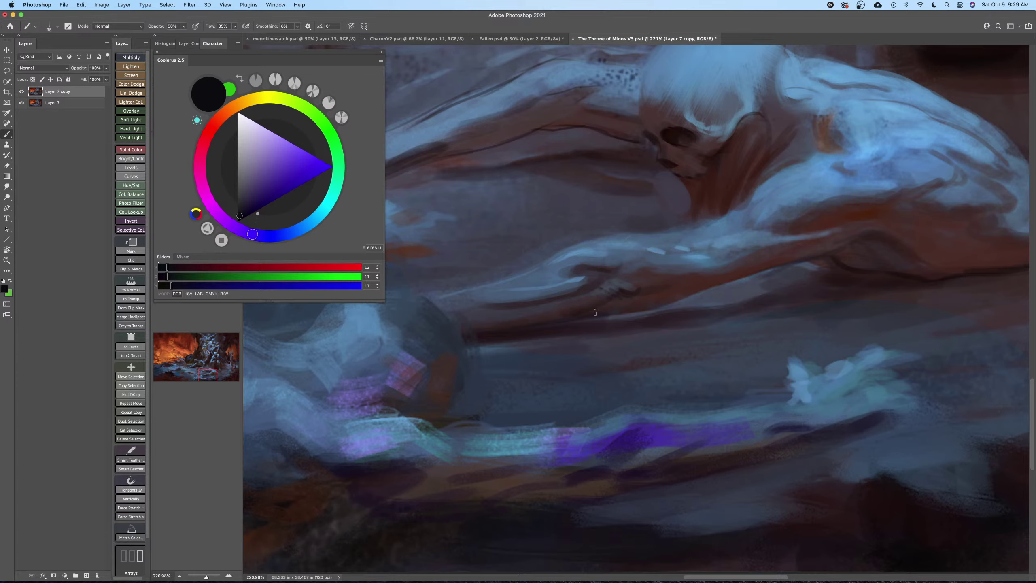
{"action": "scroll", "coordinate": [587, 338], "scroll_direction": "right", "scroll_amount": 5}
{"action": "left_click_drag", "start_coordinate": [575, 336], "coordinate": [624, 310]}
{"action": "key", "text": "super+z"}
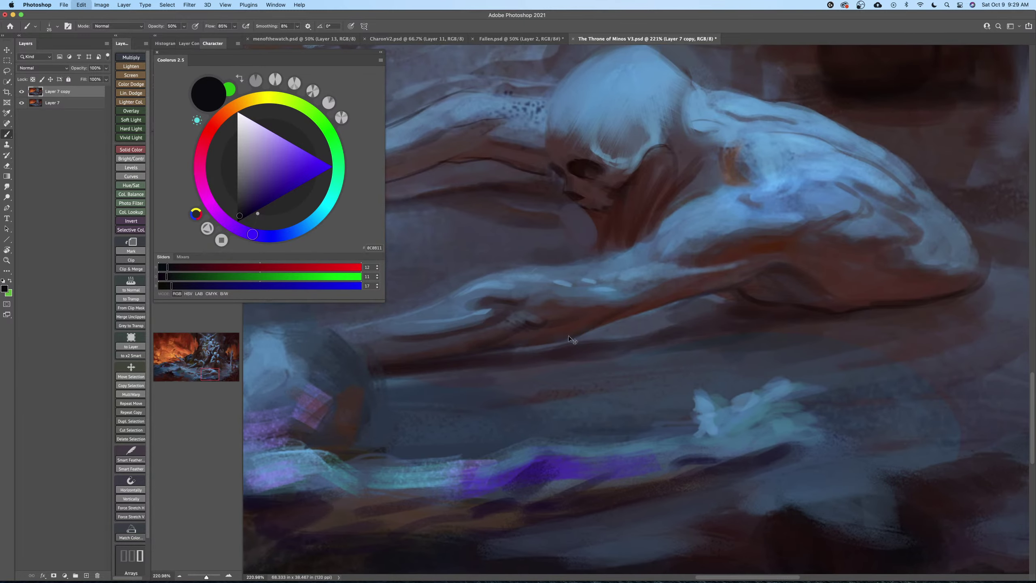
{"action": "left_click_drag", "start_coordinate": [564, 342], "coordinate": [651, 305]}
Try dark strokes along the prone figure's upper arm and armpit.
{"action": "left_click_drag", "start_coordinate": [570, 319], "coordinate": [764, 272]}
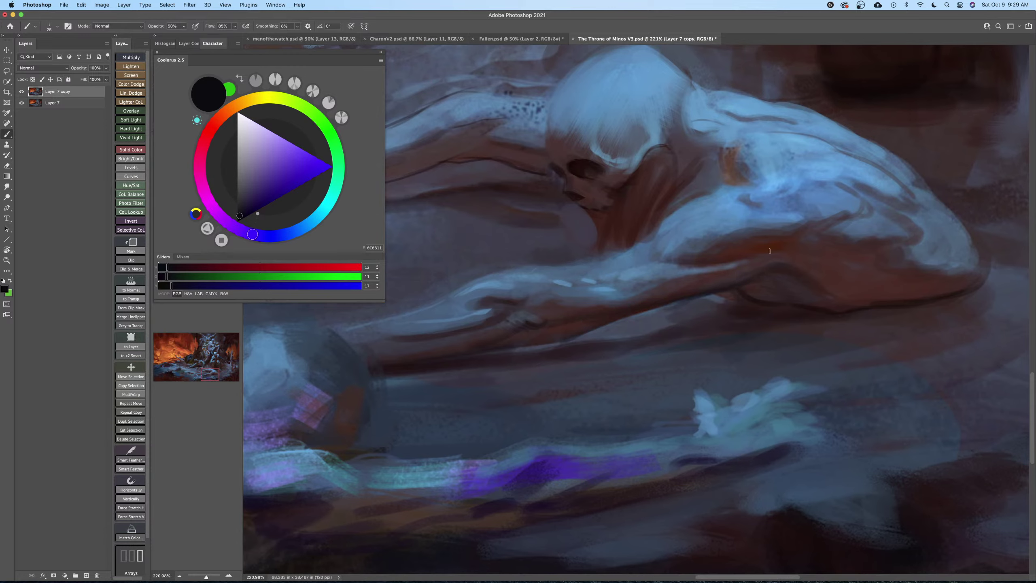
{"action": "key", "text": "super+z"}
{"action": "mouse_move", "coordinate": [671, 265]}
{"action": "left_mouse_down"}
{"action": "mouse_move", "coordinate": [775, 256]}
{"action": "mouse_move", "coordinate": [678, 262]}
{"action": "mouse_move", "coordinate": [780, 249]}
{"action": "mouse_move", "coordinate": [747, 239]}
{"action": "mouse_move", "coordinate": [672, 263]}
{"action": "mouse_move", "coordinate": [750, 230]}
{"action": "left_mouse_up"}
{"action": "key", "text": "super+z"}
{"action": "key", "text": "bracketright"}
{"action": "key", "text": "super+z"}
Paint dark contours along the prone figure's ribs and flank where the light back meets the shadowed side.
{"action": "left_click_drag", "start_coordinate": [746, 241], "coordinate": [702, 267]}
{"action": "key", "text": "bracketright"}
{"action": "key", "text": "bracketright"}
{"action": "key", "text": "bracketright"}
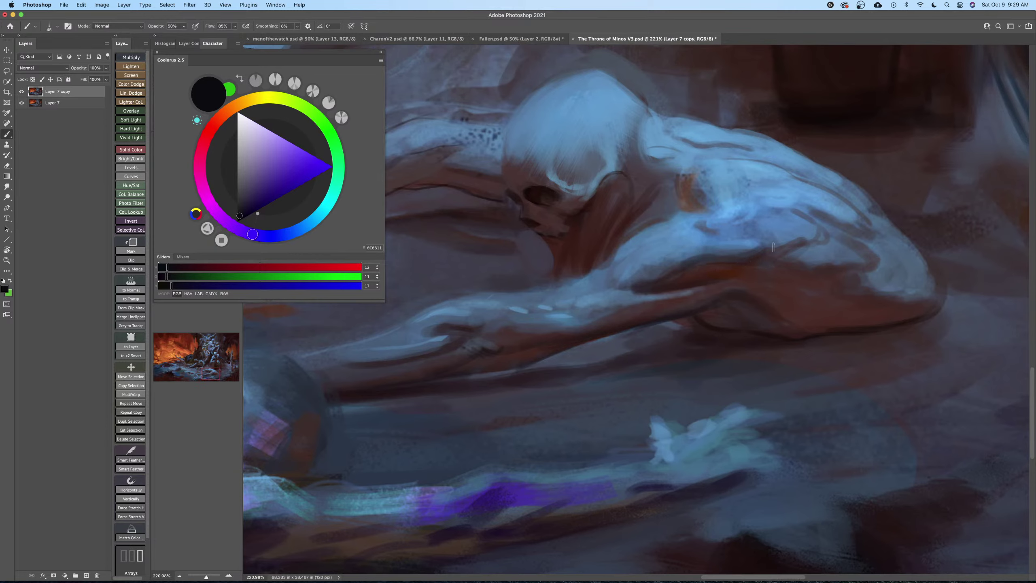
{"action": "key", "text": "bracketleft"}
{"action": "key", "text": "bracketleft"}
{"action": "key", "text": "bracketright"}
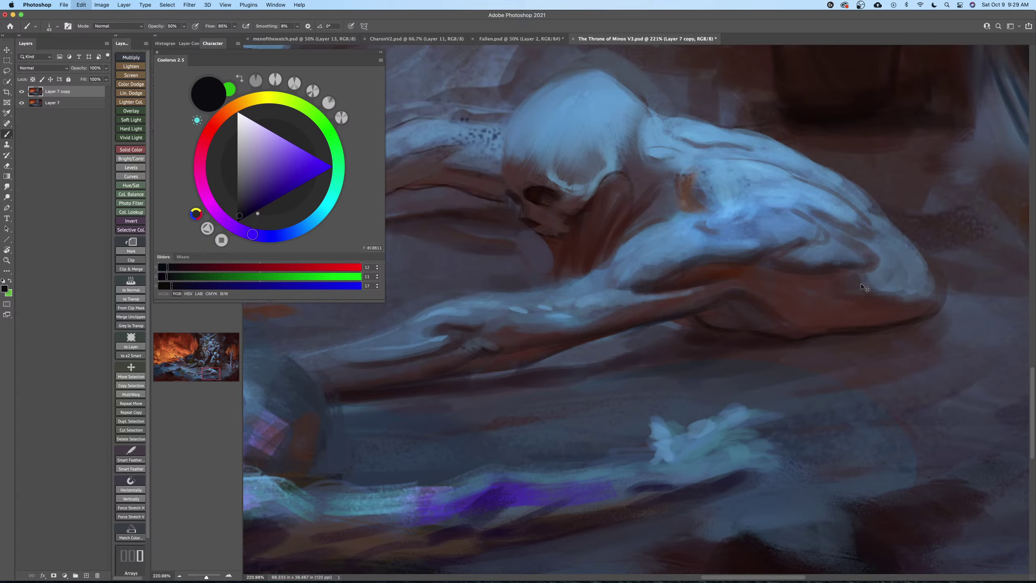
{"action": "key", "text": "bracketleft"}
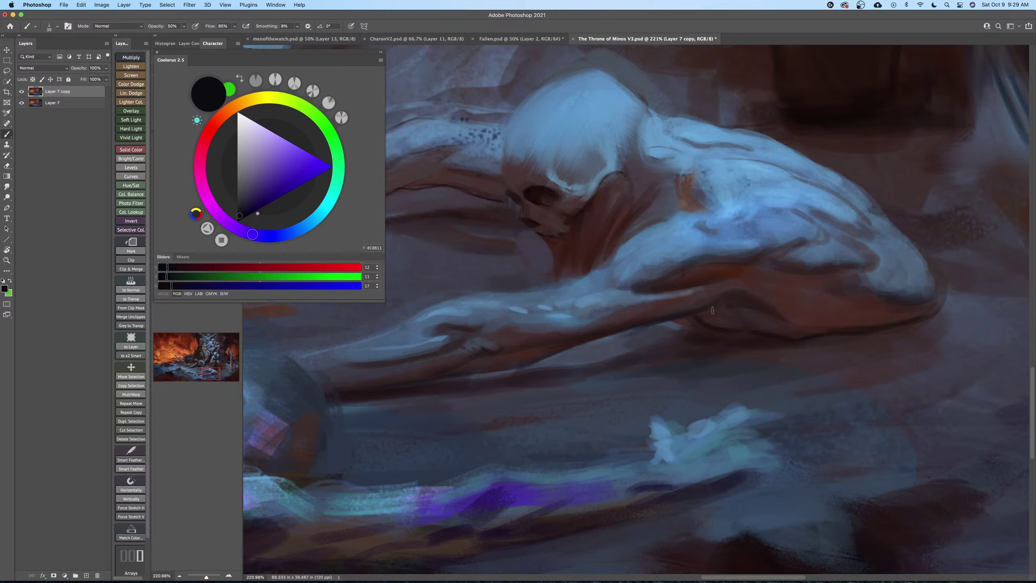
Try another brush preset with a test stroke.
{"action": "right_click", "coordinate": [730, 301]}
{"action": "double_click", "coordinate": [746, 475]}
{"action": "mouse_move", "coordinate": [491, 106]}
{"action": "left_mouse_down"}
{"action": "mouse_move", "coordinate": [480, 132]}
{"action": "mouse_move", "coordinate": [495, 150]}
{"action": "left_mouse_up"}
{"action": "key", "text": "super+z"}
{"action": "key", "text": "ctrl+z"}
Choose a Current Vibes brush preset, set the colour to black and deepen the hollow beneath the torso, undoing the last two strokes.
{"action": "right_click", "coordinate": [492, 99]}
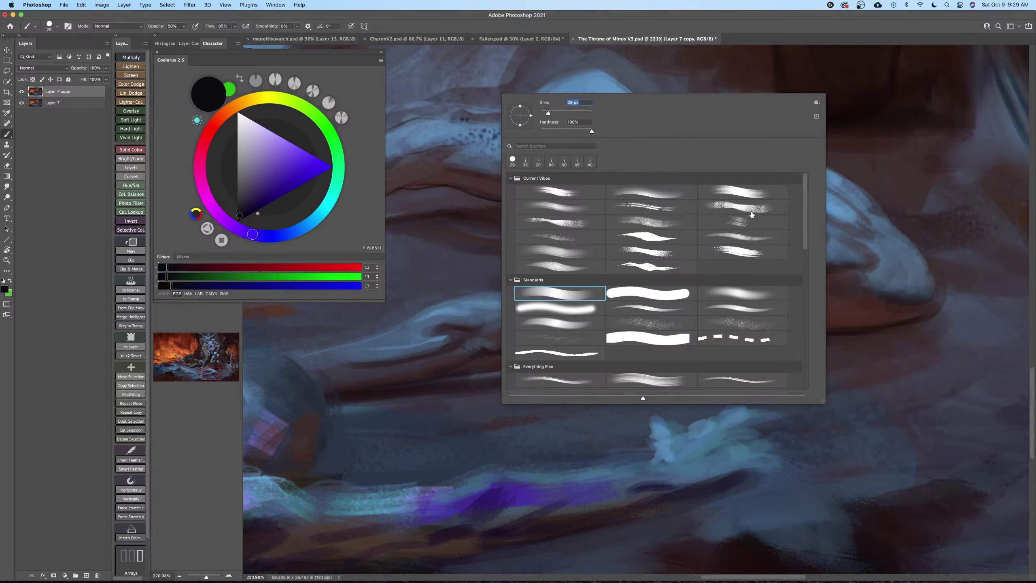
{"action": "double_click", "coordinate": [671, 197]}
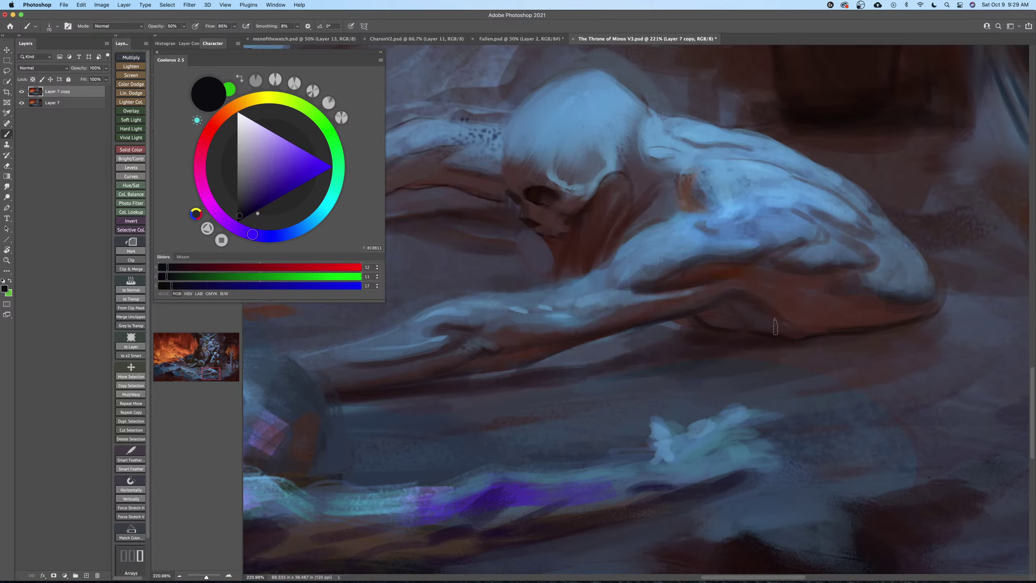
{"action": "key", "text": "bracketleft"}
{"action": "key", "text": "bracketleft"}
{"action": "key", "text": "bracketleft"}
{"action": "left_click", "coordinate": [239, 220]}
{"action": "key", "text": "bracketright"}
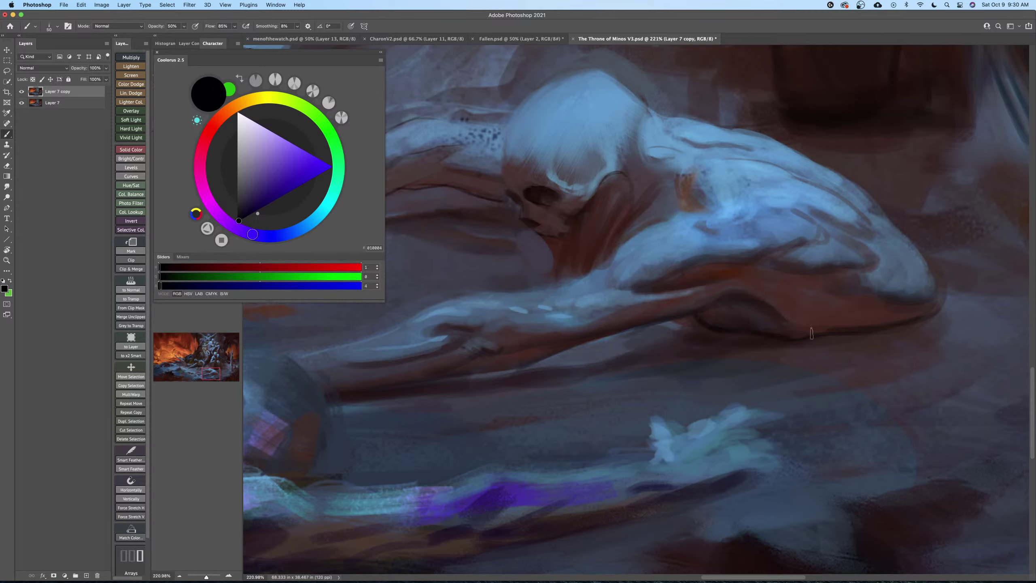
{"action": "key", "text": "bracketleft"}
{"action": "key", "text": "bracketright"}
{"action": "key", "text": "bracketright"}
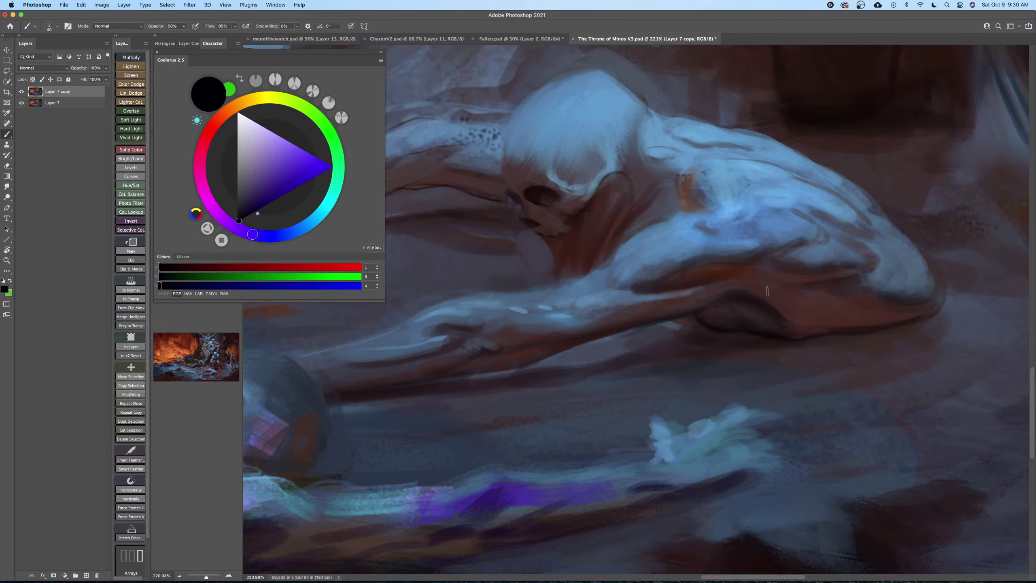
{"action": "key", "text": "super+z"}
{"action": "key", "text": "super+z"}
Save the document and view the whole painting.
{"action": "key", "text": "z"}
{"action": "left_click_drag", "start_coordinate": [836, 324], "coordinate": [777, 327]}
{"action": "mouse_move", "coordinate": [840, 302]}
{"action": "left_mouse_down"}
{"action": "mouse_move", "coordinate": [820, 338]}
{"action": "mouse_move", "coordinate": [764, 374]}
{"action": "left_mouse_up"}
{"action": "key", "text": "super+s"}
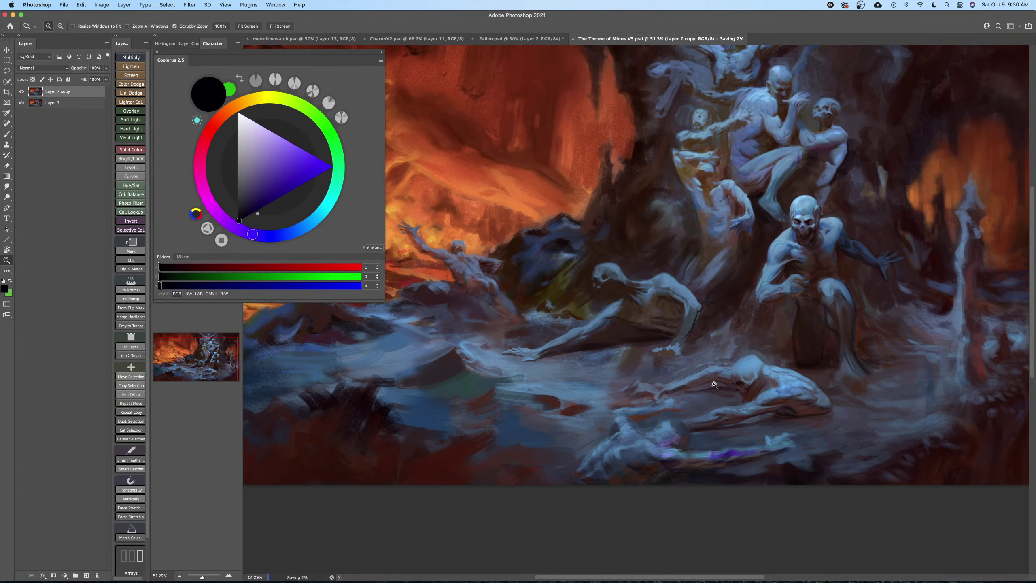
{"action": "left_click_drag", "start_coordinate": [713, 385], "coordinate": [711, 376]}
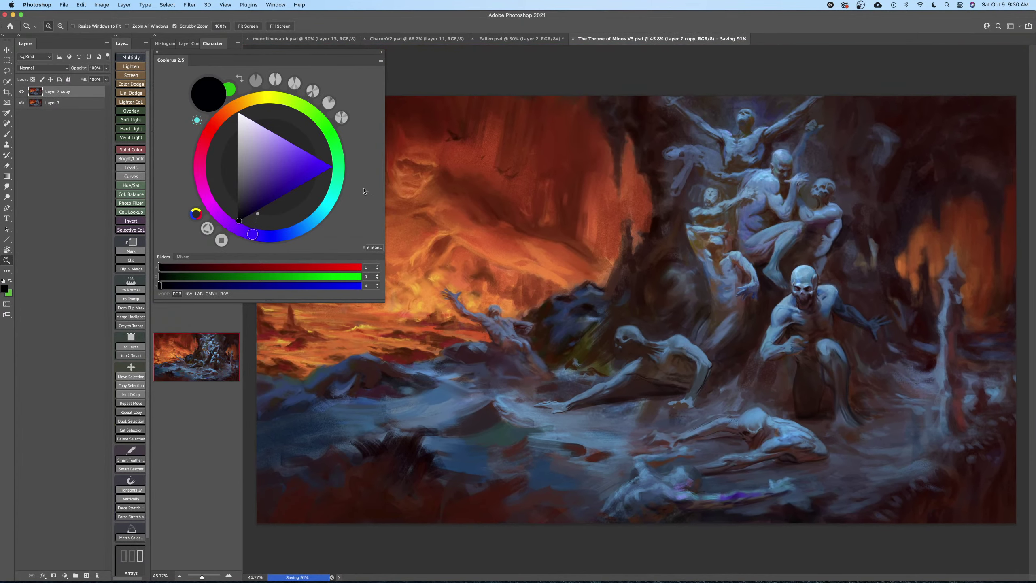
Flip the canvas horizontally back to its previous orientation.
{"action": "left_click", "coordinate": [102, 4]}
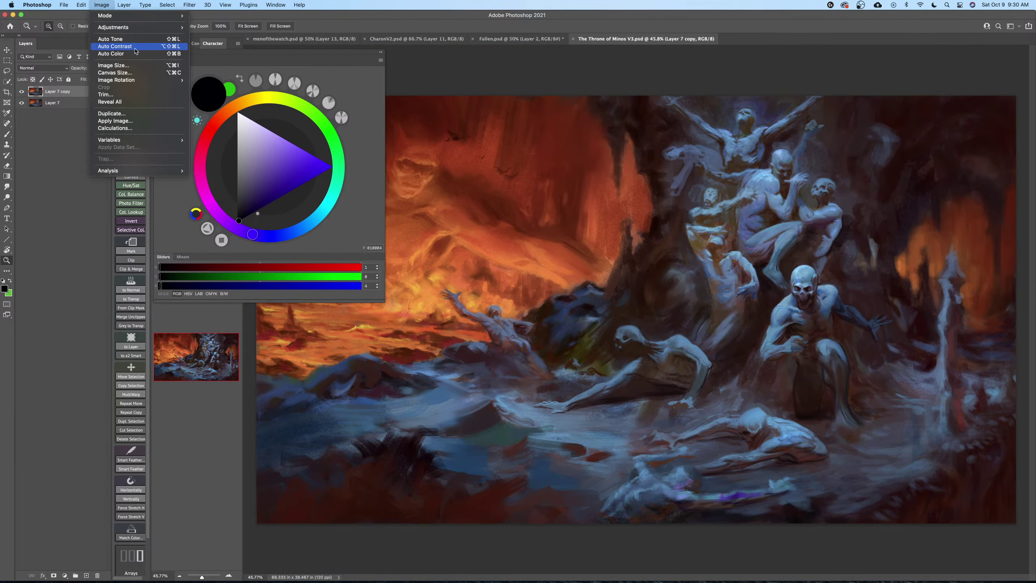
{"action": "mouse_move", "coordinate": [135, 80]}
{"action": "left_click", "coordinate": [207, 114]}
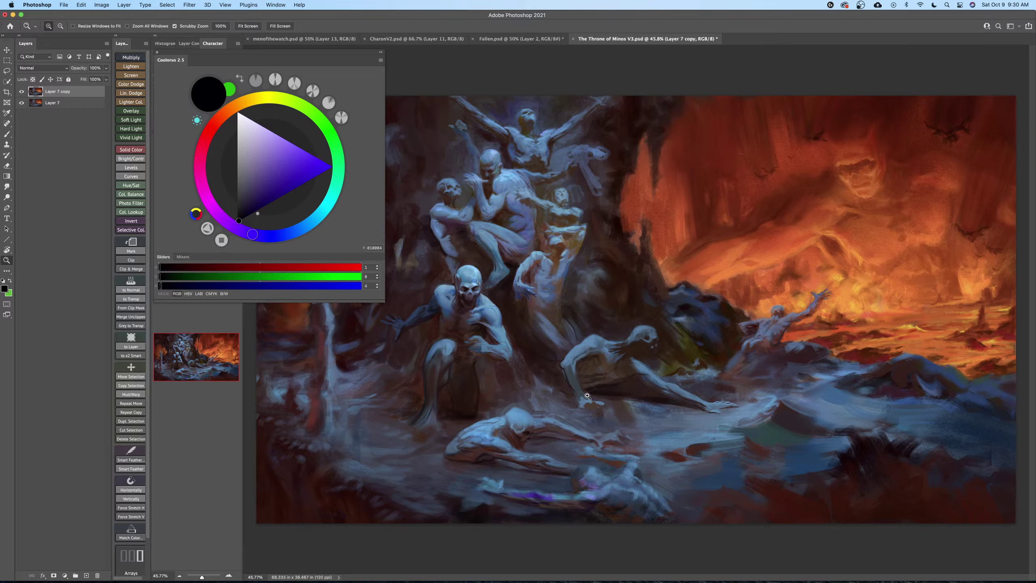
Sample a dark reddish brown from the ground and soften the dark contour around the crawling figure's supporting arm.
{"action": "left_click_drag", "start_coordinate": [588, 396], "coordinate": [688, 445]}
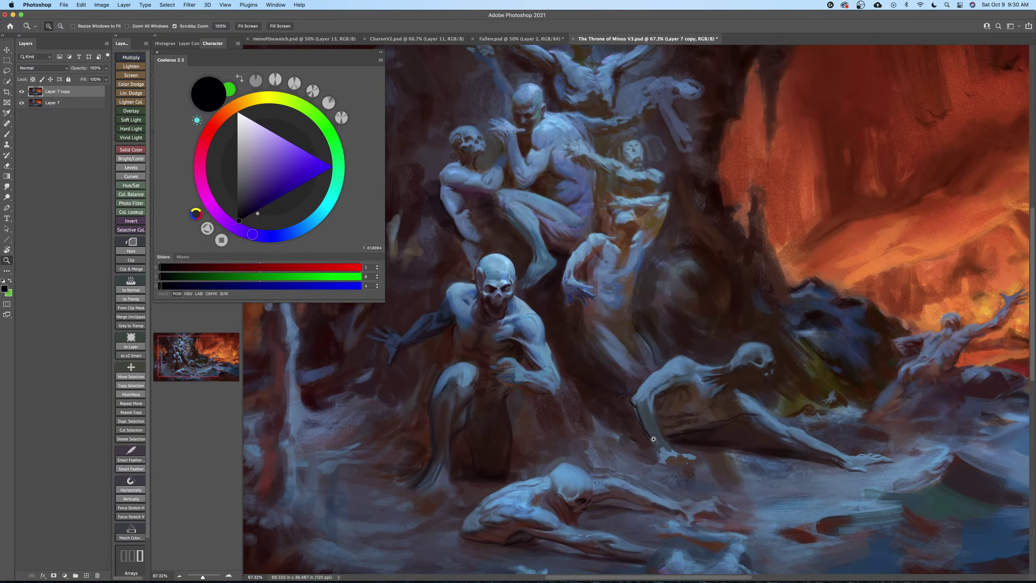
{"action": "key", "text": "b"}
{"action": "left_click", "coordinate": [518, 521], "text": "alt"}
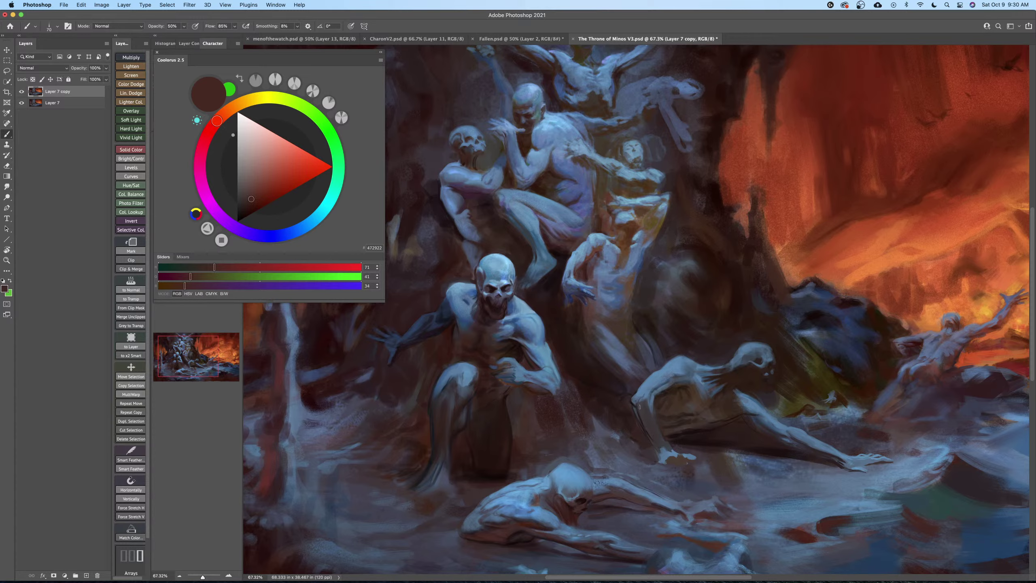
{"action": "left_click_drag", "start_coordinate": [652, 396], "coordinate": [650, 408]}
{"action": "left_click_drag", "start_coordinate": [680, 442], "coordinate": [641, 417]}
{"action": "key", "text": "]"}
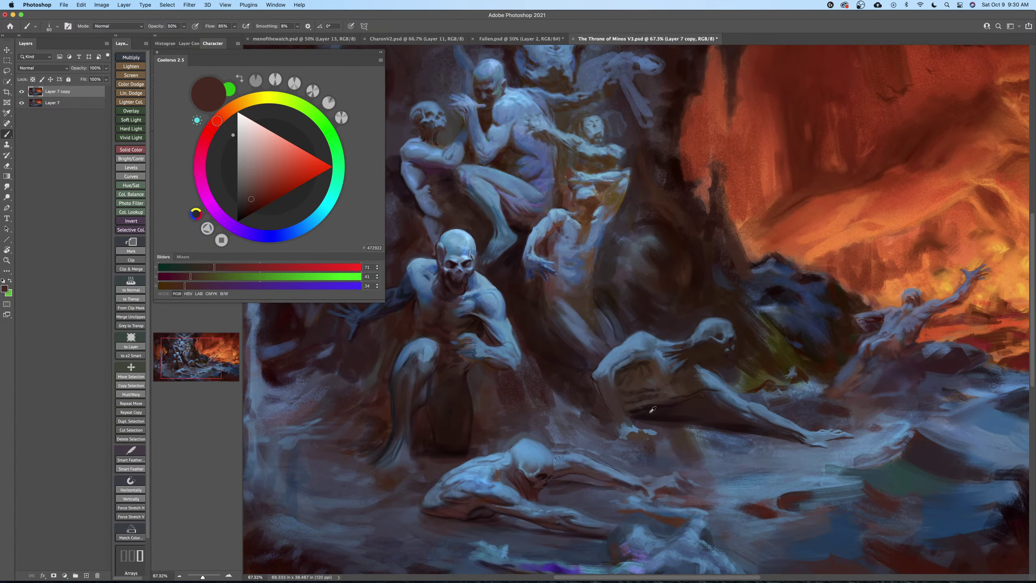
Sample a near-black from the crawling figure's cast shadow and darken the rock beside its supporting arm.
{"action": "left_click", "coordinate": [650, 412], "text": "alt"}
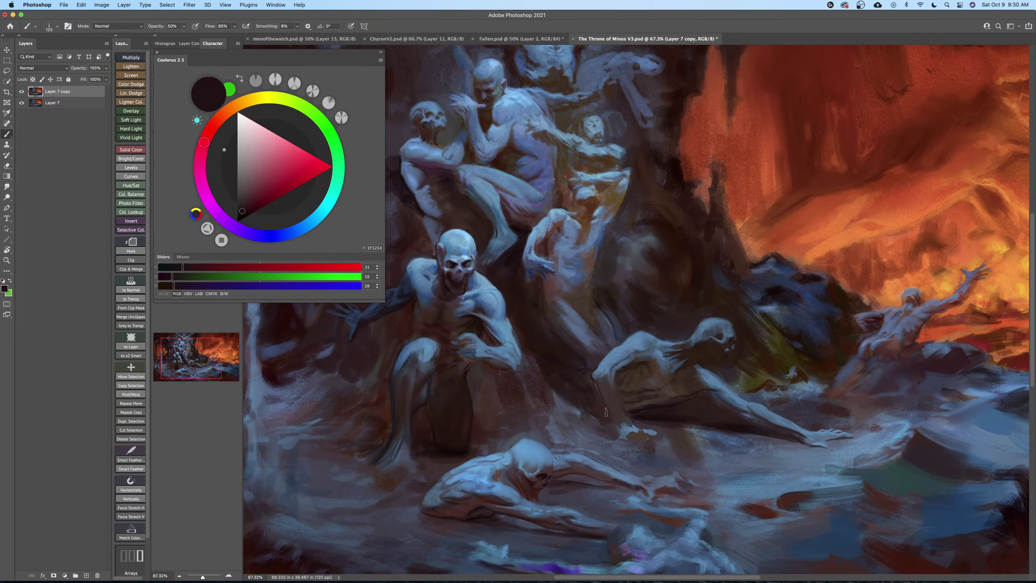
{"action": "mouse_move", "coordinate": [583, 408]}
{"action": "left_mouse_down"}
{"action": "mouse_move", "coordinate": [636, 398]}
{"action": "mouse_move", "coordinate": [579, 390]}
{"action": "left_mouse_up"}
{"action": "key", "text": "z"}
{"action": "key", "text": "b"}
Choose a textured Current Vibes brush preset, sample a mid blue from the water and reduce the brush size to 45 px.
{"action": "right_click", "coordinate": [578, 391]}
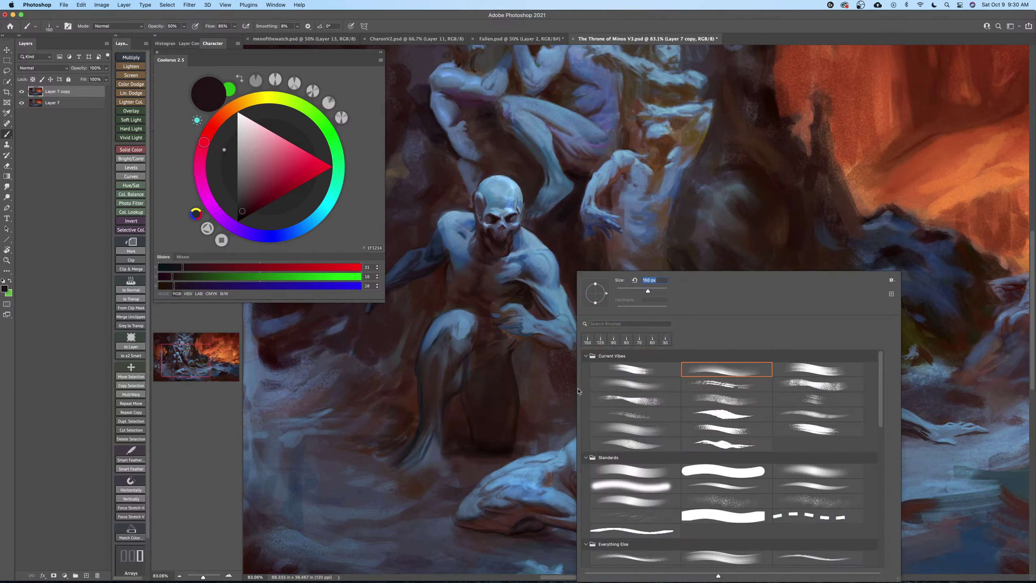
{"action": "double_click", "coordinate": [807, 382]}
{"action": "key", "text": "super+space"}
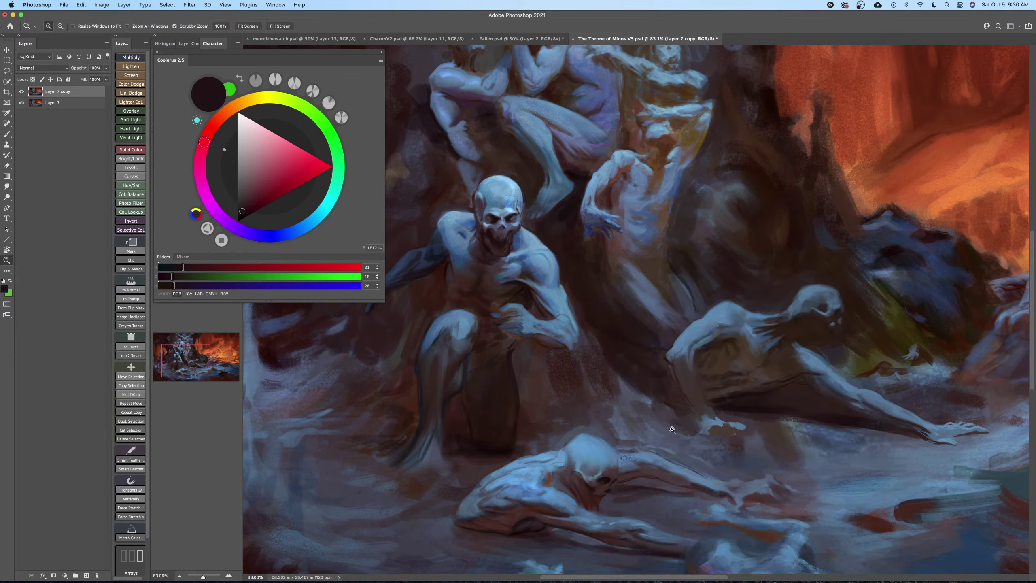
{"action": "left_click_drag", "start_coordinate": [665, 426], "coordinate": [681, 426]}
{"action": "left_click_drag", "start_coordinate": [682, 427], "coordinate": [732, 400]}
{"action": "key", "text": "z"}
{"action": "scroll", "coordinate": [681, 380], "scroll_direction": "down", "scroll_amount": 4}
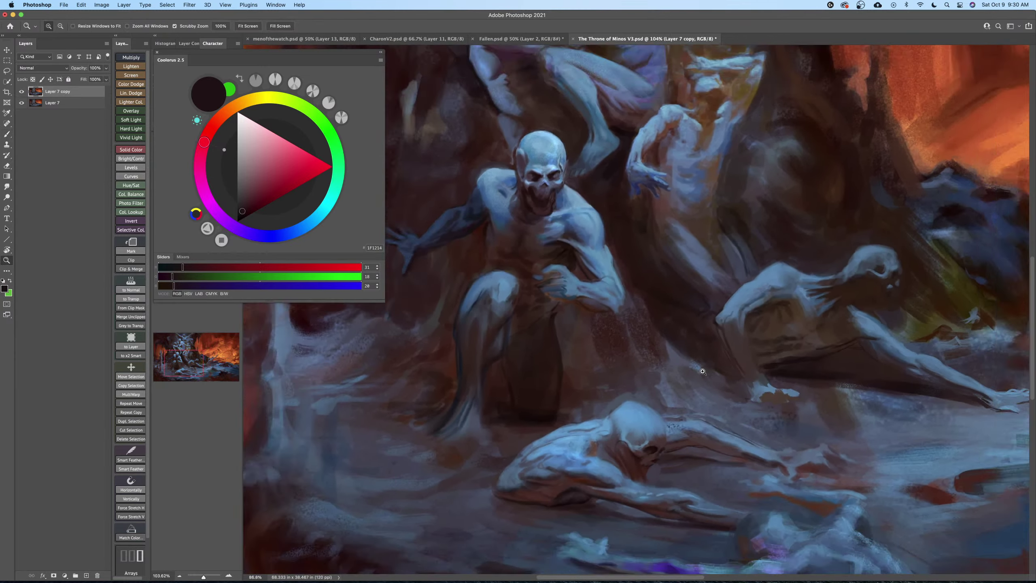
{"action": "scroll", "coordinate": [684, 378], "scroll_direction": "down", "scroll_amount": 2}
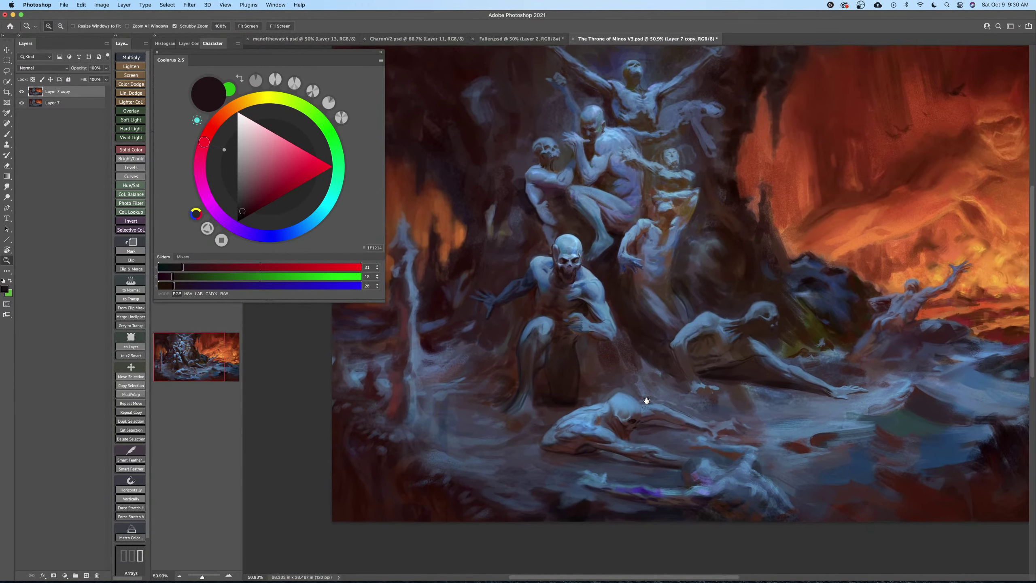
{"action": "key", "text": "b"}
{"action": "left_click", "coordinate": [770, 419], "text": "alt"}
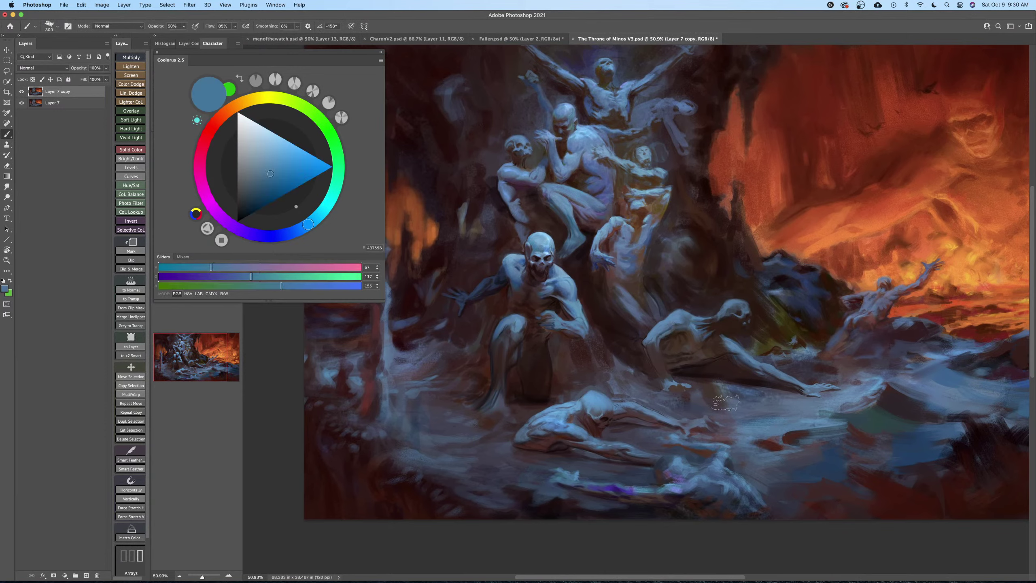
{"action": "key", "text": "bracketleft"}
{"action": "key", "text": "bracketleft"}
{"action": "key", "text": "bracketleft"}
{"action": "key", "text": "bracketleft"}
{"action": "key", "text": "bracketleft"}
{"action": "key", "text": "bracketleft"}
{"action": "key", "text": "bracketleft"}
{"action": "key", "text": "bracketleft"}
{"action": "key", "text": "bracketleft"}
{"action": "key", "text": "bracketleft"}
{"action": "key", "text": "bracketleft"}
Choose the first Standards brush preset, enable pressure-controlled size and start painting blue highlights on the rock between the seated and crawling figures.
{"action": "right_click", "coordinate": [737, 370]}
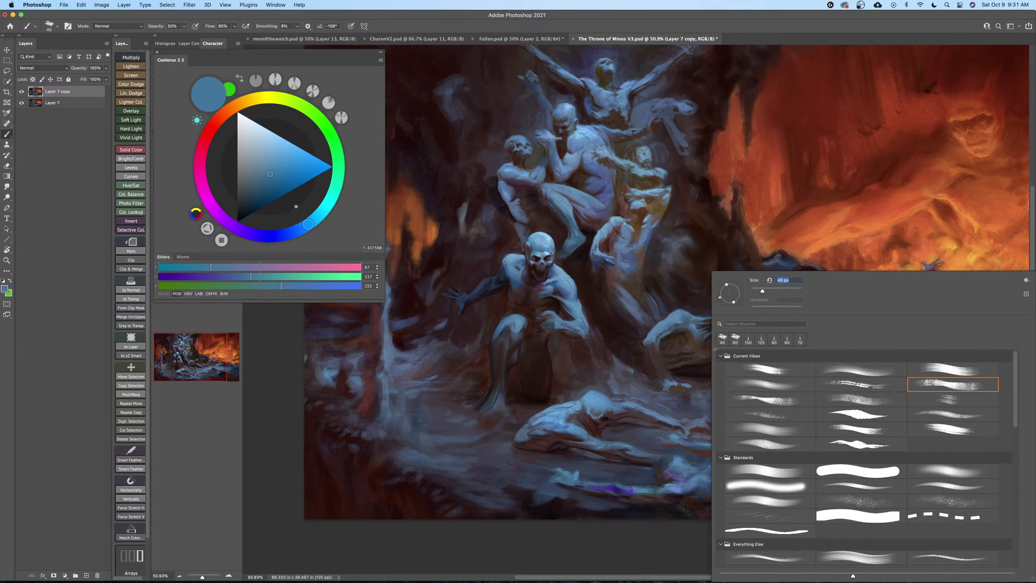
{"action": "double_click", "coordinate": [749, 471]}
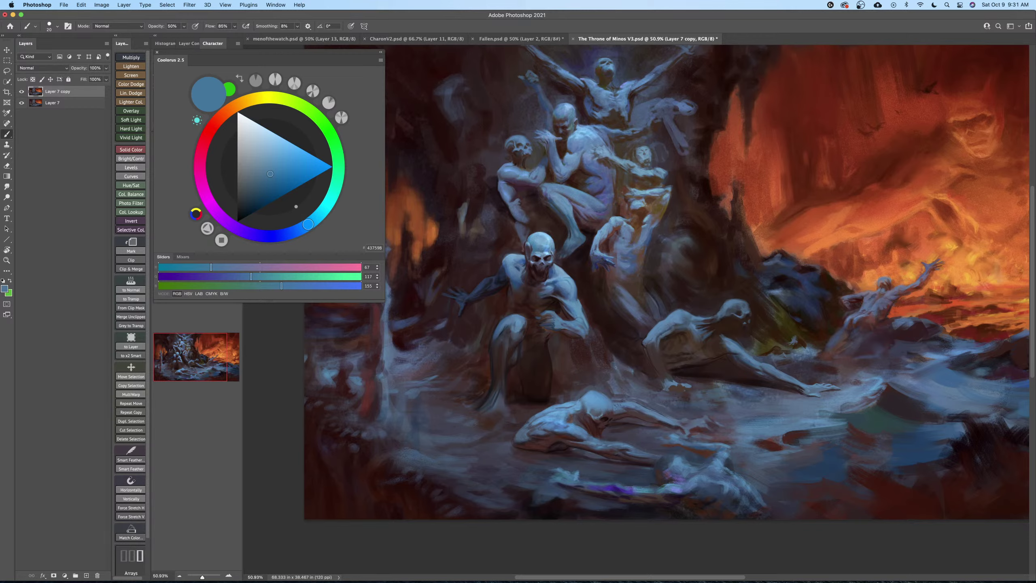
{"action": "left_click", "coordinate": [352, 26]}
{"action": "left_click_drag", "start_coordinate": [608, 359], "coordinate": [609, 369]}
{"action": "key", "text": "bracketright"}
{"action": "key", "text": "bracketright"}
{"action": "key", "text": "bracketright"}
{"action": "key", "text": "bracketright"}
{"action": "key", "text": "bracketright"}
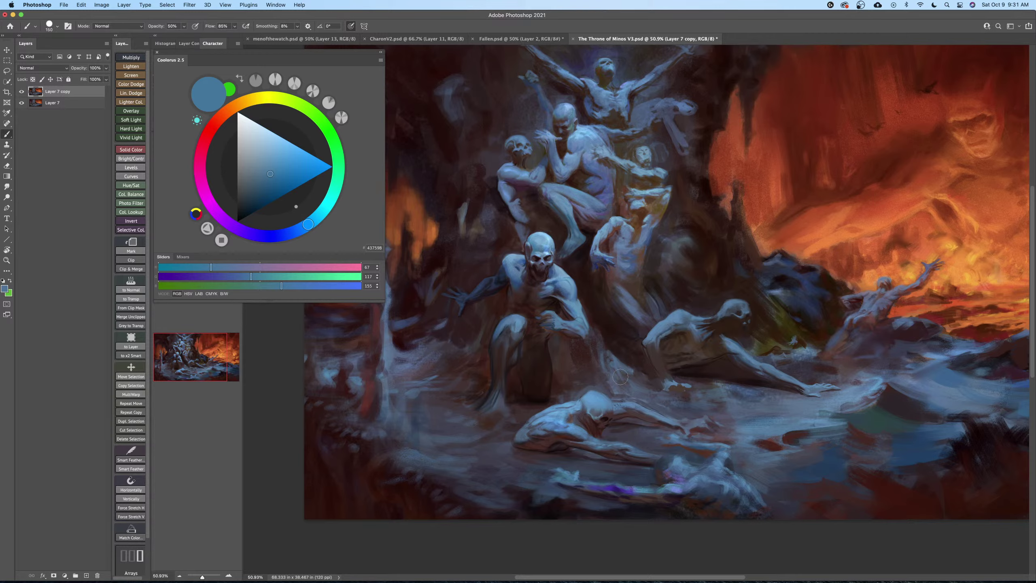
Add finer blue strokes to the rock near the crawling figure's shoulder, varying the brush size.
{"action": "key", "text": "bracketleft"}
{"action": "key", "text": "bracketleft"}
{"action": "key", "text": "bracketleft"}
{"action": "left_click_drag", "start_coordinate": [637, 358], "coordinate": [644, 360]}
{"action": "key", "text": "bracketleft"}
{"action": "key", "text": "bracketleft"}
{"action": "key", "text": "bracketleft"}
{"action": "key", "text": "bracketright"}
{"action": "key", "text": "bracketright"}
{"action": "key", "text": "bracketright"}
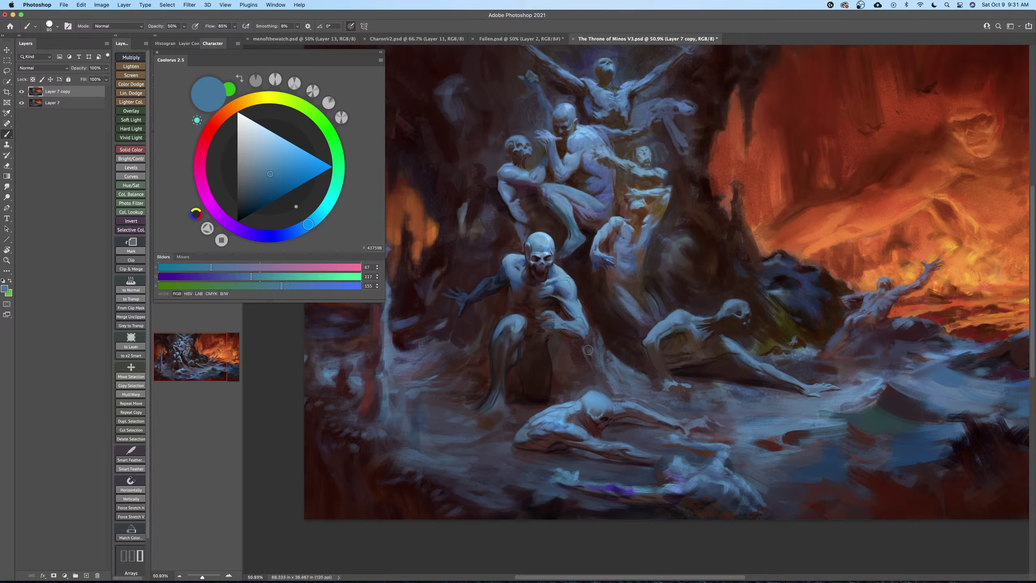
Paint blue light down the rock folds just below the seated figure's elbow, gradually enlarging the brush.
{"action": "key", "text": "bracketright"}
{"action": "left_click_drag", "start_coordinate": [594, 344], "coordinate": [596, 334]}
{"action": "key", "text": "bracketleft"}
{"action": "key", "text": "bracketright"}
{"action": "key", "text": "bracketright"}
{"action": "key", "text": "bracketright"}
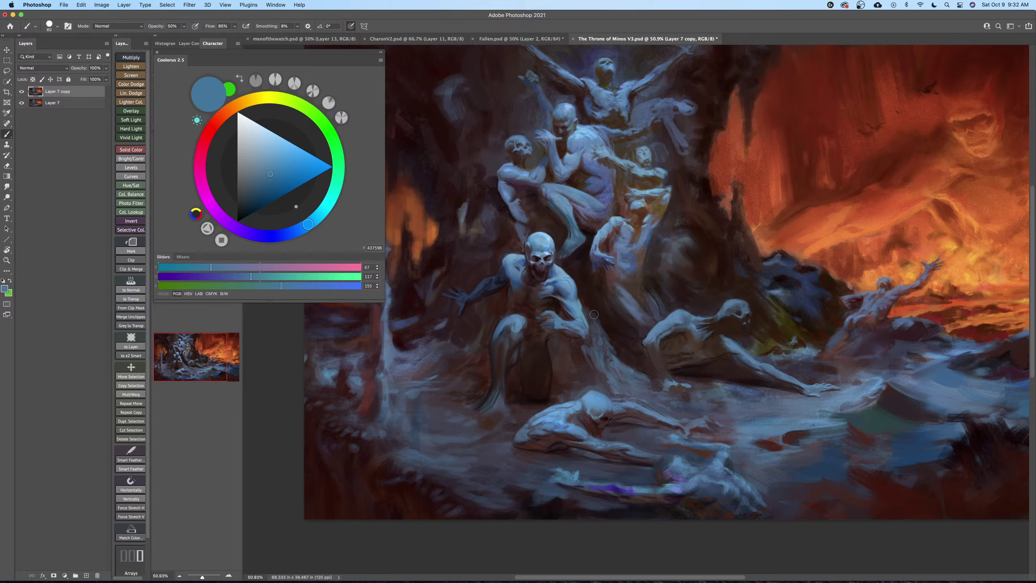
{"action": "key", "text": "bracketright"}
{"action": "key", "text": "bracketright"}
{"action": "key", "text": "bracketright"}
Sample a dark brown from the crawling figure's shadow and deepen the gap between the rock and its supporting arm.
{"action": "left_click", "coordinate": [711, 375], "text": "alt"}
{"action": "key", "text": "bracketleft"}
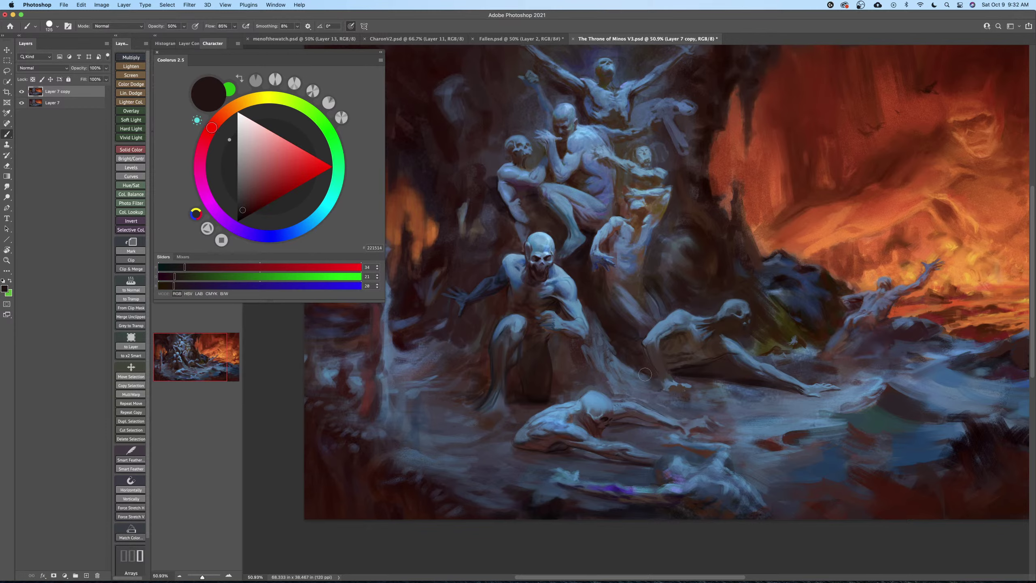
{"action": "key", "text": "bracketright"}
{"action": "key", "text": "bracketright"}
{"action": "key", "text": "bracketright"}
{"action": "key", "text": "bracketright"}
{"action": "key", "text": "bracketright"}
{"action": "key", "text": "bracketright"}
{"action": "key", "text": "bracketleft"}
Sample a greyish blue from the lower hanging figure and brush it over that figure's legs.
{"action": "left_click", "coordinate": [625, 290], "text": "alt"}
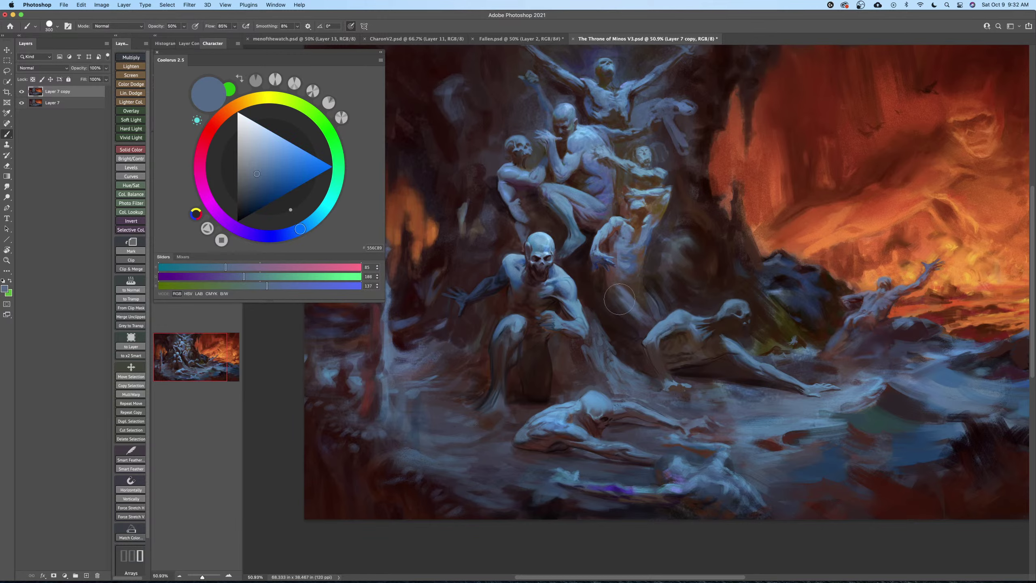
{"action": "key", "text": "space"}
{"action": "left_click_drag", "start_coordinate": [628, 314], "coordinate": [641, 342]}
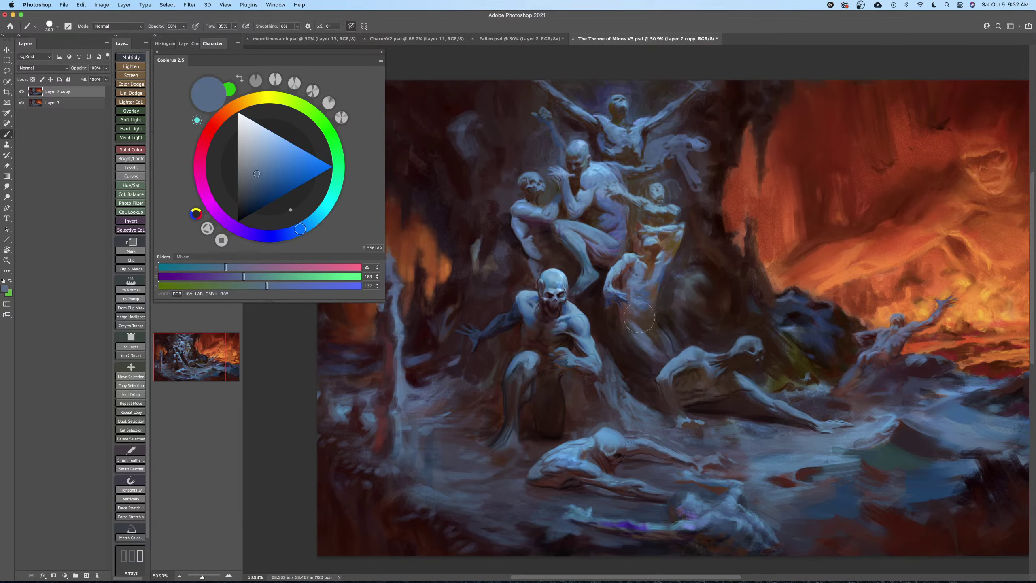
Reduce the brush, sample a near-black beneath the seated figure's forearm and darken the rock under the elbow.
{"action": "key", "text": "bracketleft"}
{"action": "key", "text": "bracketleft"}
{"action": "key", "text": "bracketleft"}
{"action": "left_click", "coordinate": [557, 371], "text": "alt"}
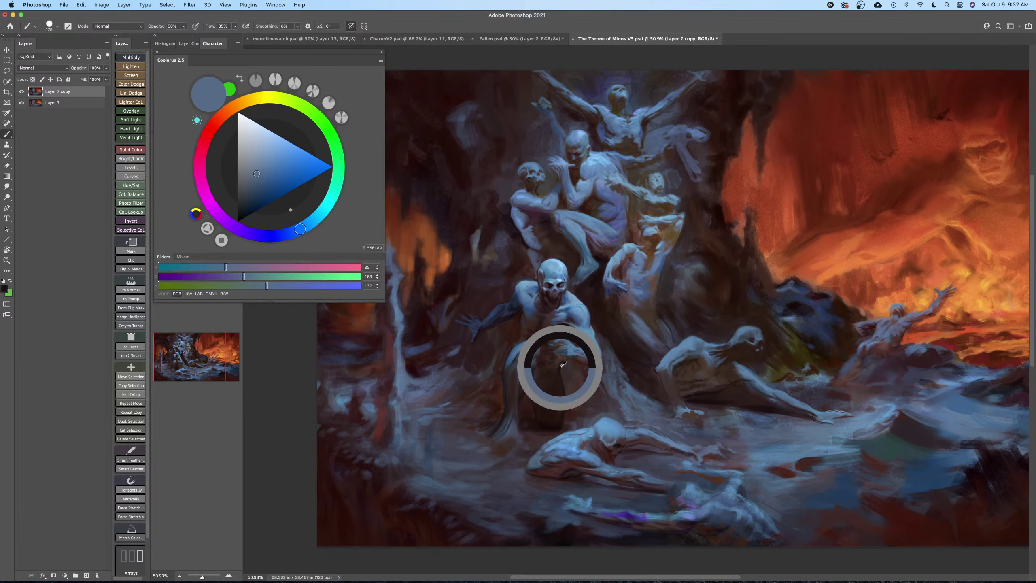
{"action": "key", "text": "bracketleft"}
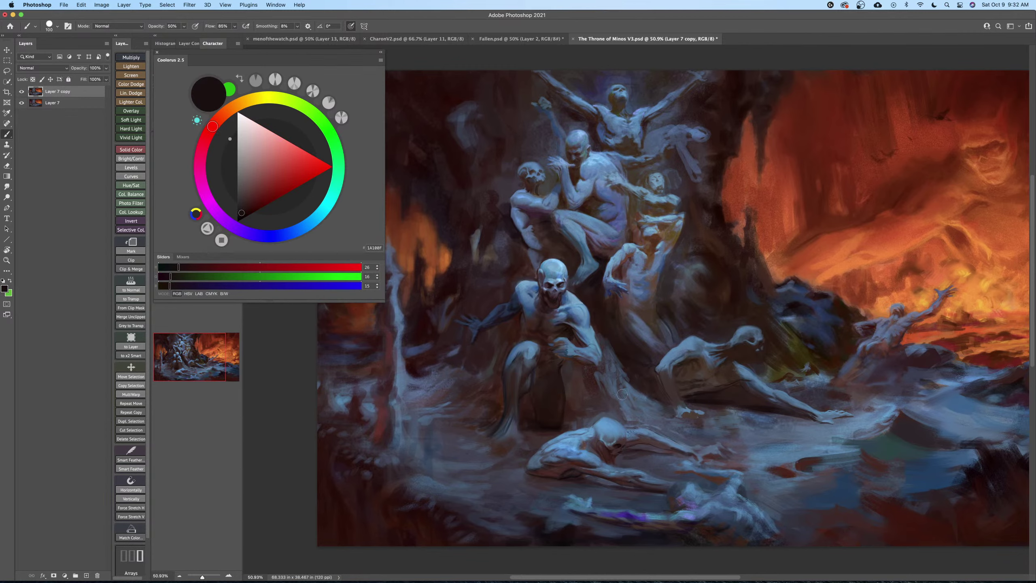
Sample a slate blue from the rock slope and paint fine light strokes beside the seated figure's leg.
{"action": "left_click", "coordinate": [636, 392], "text": "alt"}
{"action": "key", "text": "bracketleft"}
{"action": "key", "text": "bracketleft"}
{"action": "key", "text": "bracketleft"}
{"action": "key", "text": "bracketleft"}
{"action": "key", "text": "bracketleft"}
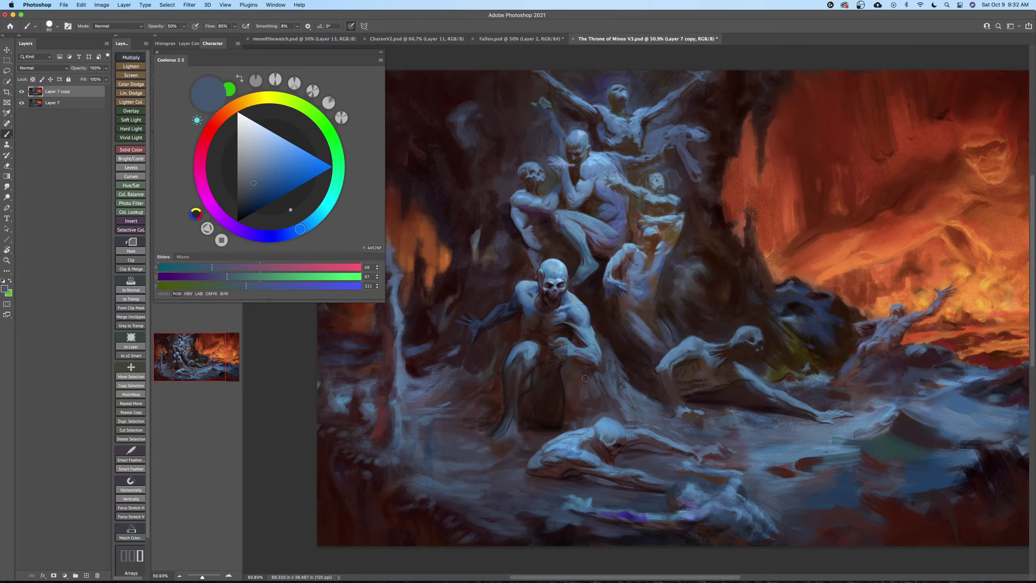
{"action": "key", "text": "bracketleft"}
Sample a dark muted red beneath the seated figure's elbow and blend it down the rock slope.
{"action": "left_click", "coordinate": [589, 373], "text": "alt"}
{"action": "key", "text": "bracketright"}
{"action": "key", "text": "bracketright"}
{"action": "key", "text": "bracketright"}
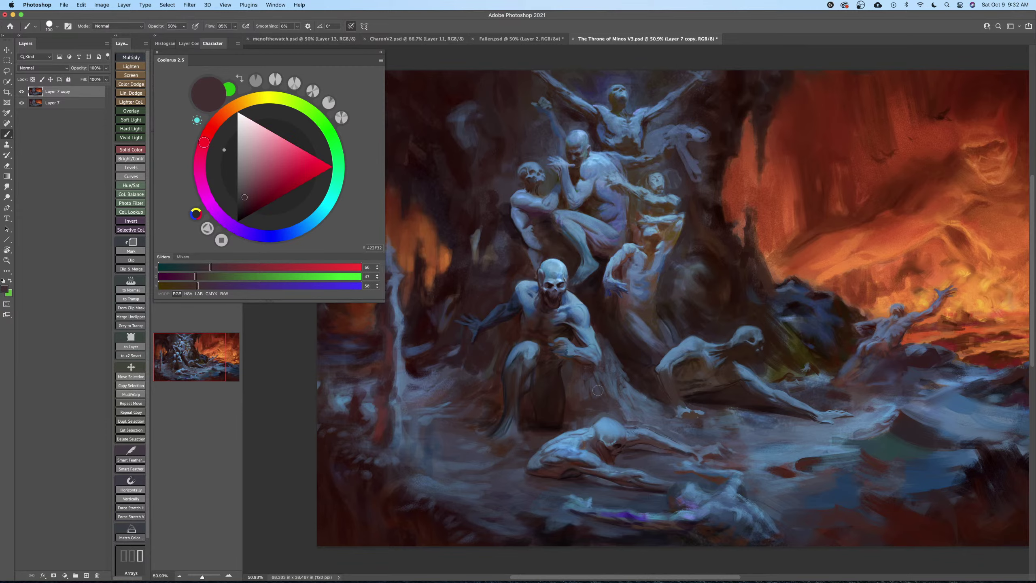
{"action": "key", "text": "bracketleft"}
{"action": "key", "text": "bracketleft"}
Sample a very dark brown from the rock and carve shadows into the folds beneath the seated figure's elbow.
{"action": "left_click", "coordinate": [597, 377], "text": "alt"}
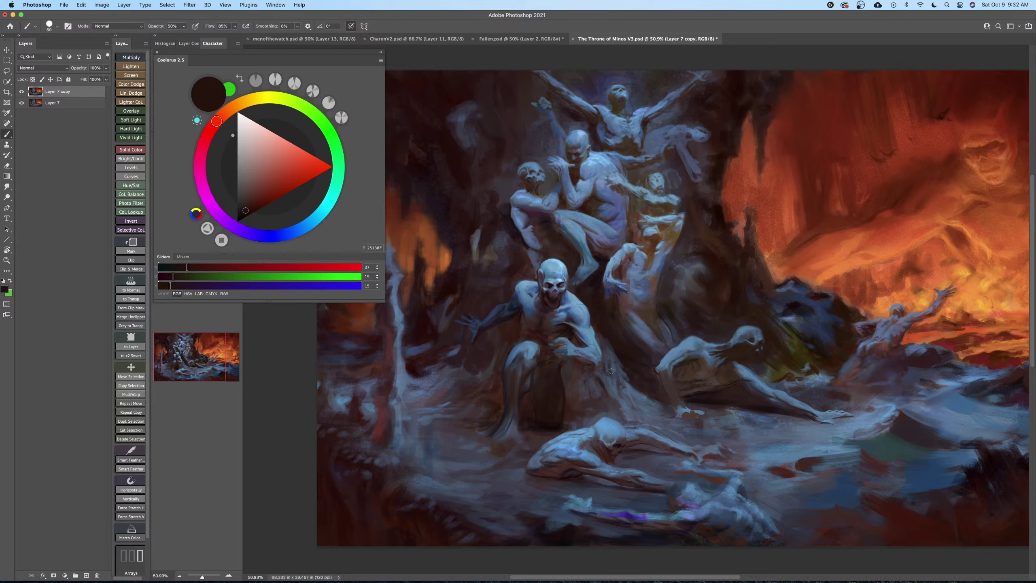
{"action": "key", "text": "bracketright"}
{"action": "key", "text": "bracketright"}
{"action": "key", "text": "bracketleft"}
{"action": "key", "text": "bracketleft"}
{"action": "key", "text": "bracketright"}
{"action": "key", "text": "bracketright"}
{"action": "key", "text": "bracketright"}
Sample a slate blue from the lower rock slope and refine the highlights on its folds with a smaller brush.
{"action": "left_click", "coordinate": [640, 391], "text": "alt"}
{"action": "key", "text": "bracketleft"}
{"action": "key", "text": "bracketleft"}
{"action": "key", "text": "bracketleft"}
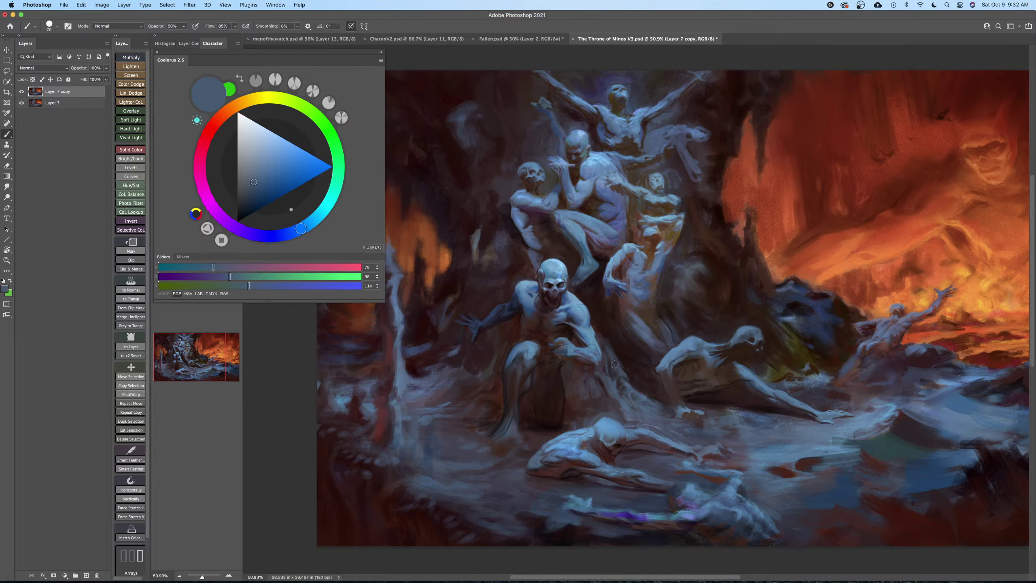
{"action": "key", "text": "z"}
{"action": "left_click_drag", "start_coordinate": [667, 340], "coordinate": [657, 354]}
{"action": "key", "text": "b"}
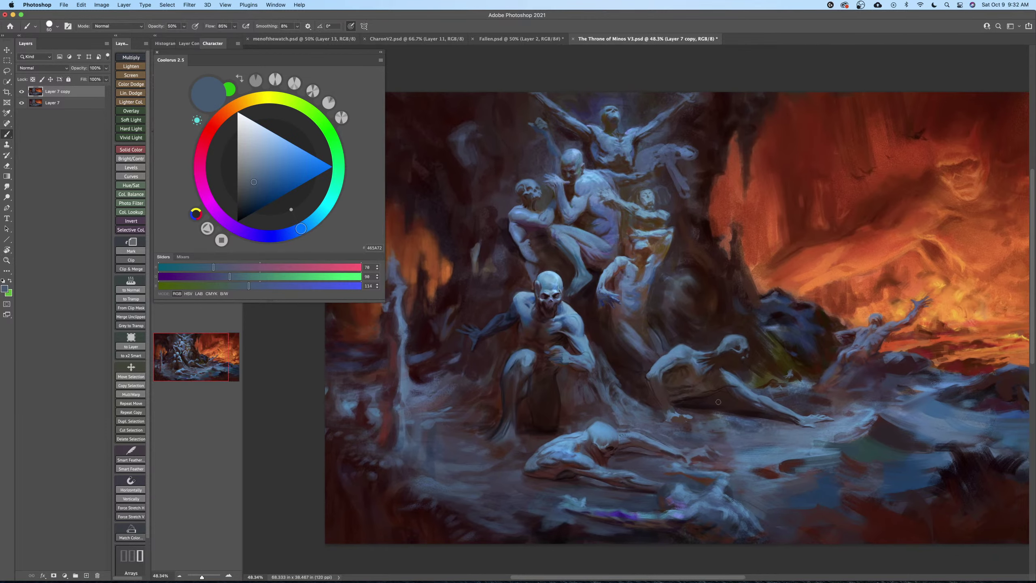
Sample blues from the water and brighten the surface around the crawling figure's outstretched arm.
{"action": "left_click", "coordinate": [771, 432], "text": "alt"}
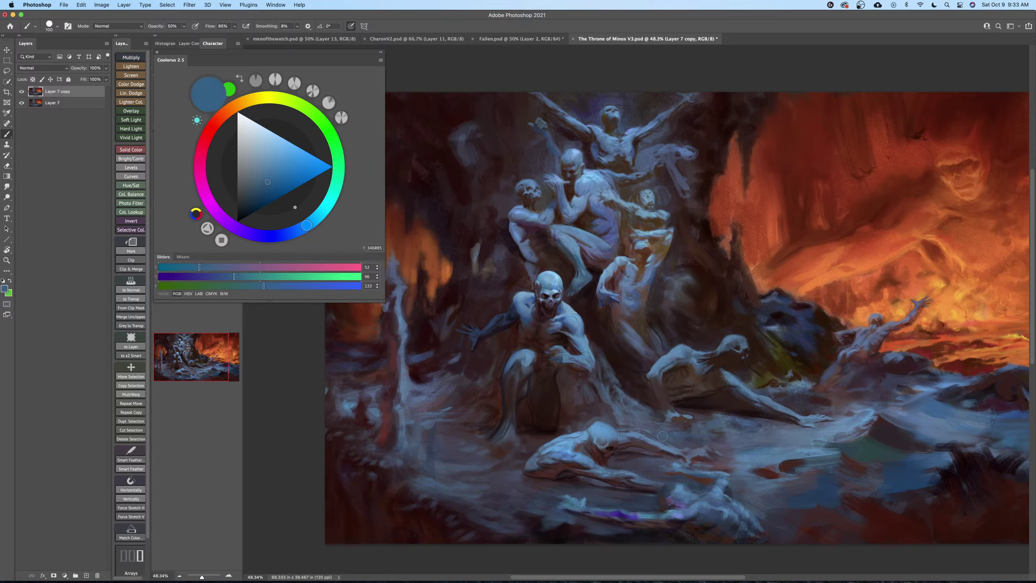
{"action": "left_click", "coordinate": [812, 440], "text": "alt"}
{"action": "key", "text": "bracketleft"}
{"action": "key", "text": "bracketleft"}
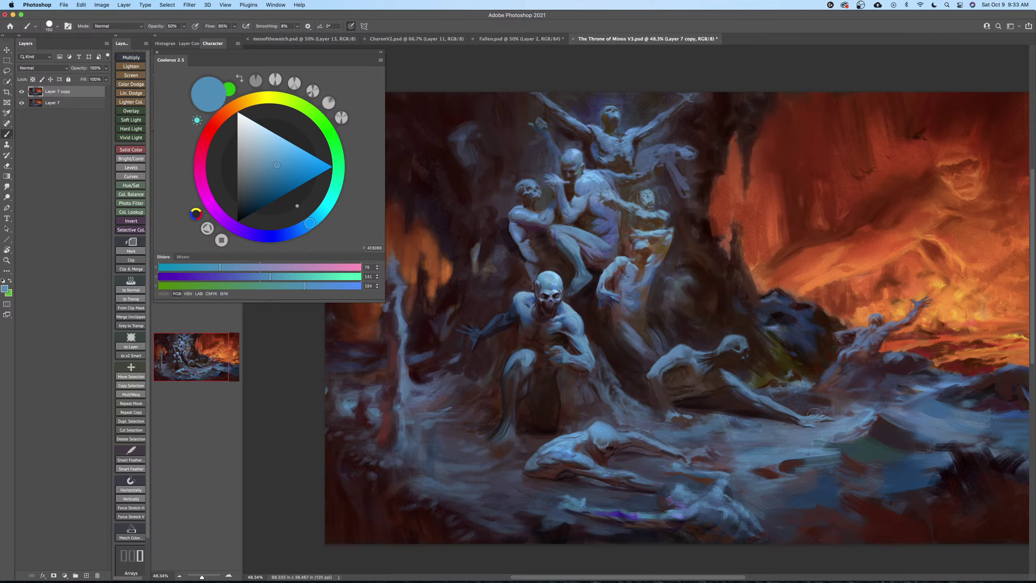
Sample a dark purplish brown near the wave and paint thin dark ripples beyond the crawling figure's reaching hand.
{"action": "key", "text": "bracketleft"}
{"action": "left_click", "coordinate": [874, 427], "text": "alt"}
{"action": "key", "text": "bracketleft"}
{"action": "key", "text": "bracketleft"}
{"action": "key", "text": "bracketleft"}
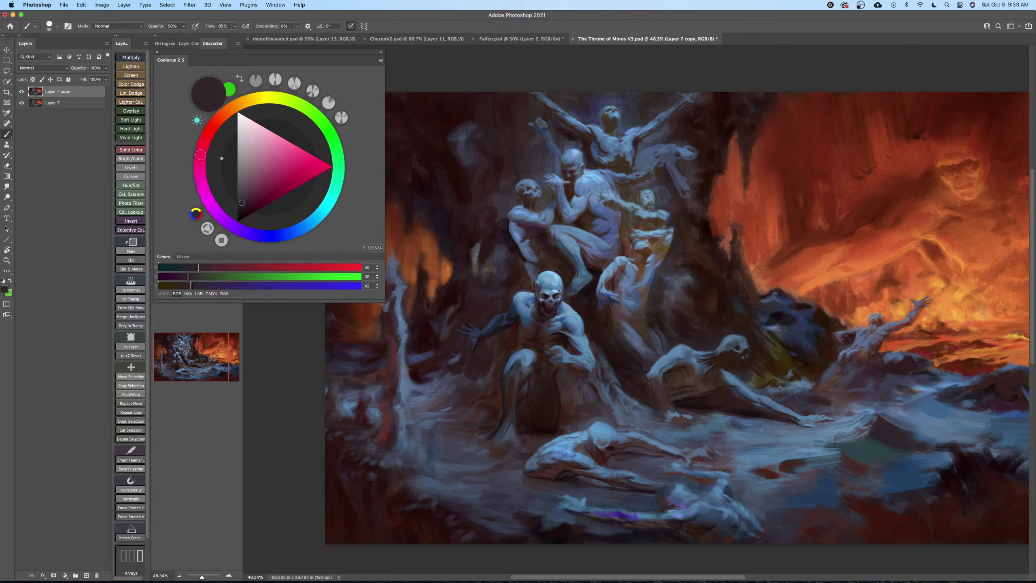
{"action": "key", "text": "bracketright"}
{"action": "key", "text": "bracketleft"}
Alternate sampled light blue and dark tones to refine the ripples streaming from the crawling figure's hand.
{"action": "left_click", "coordinate": [771, 430], "text": "alt"}
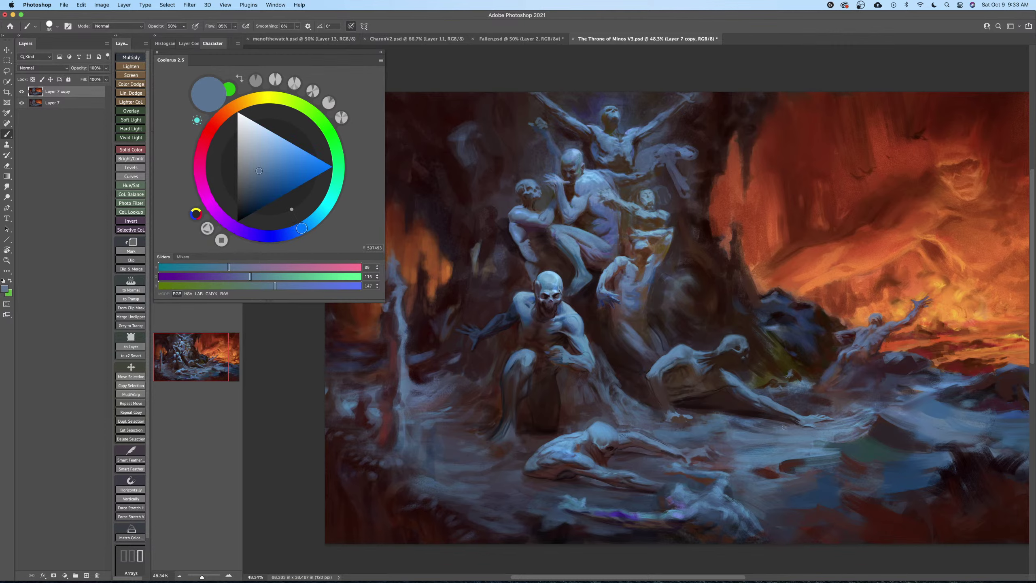
{"action": "left_click", "coordinate": [871, 429], "text": "alt"}
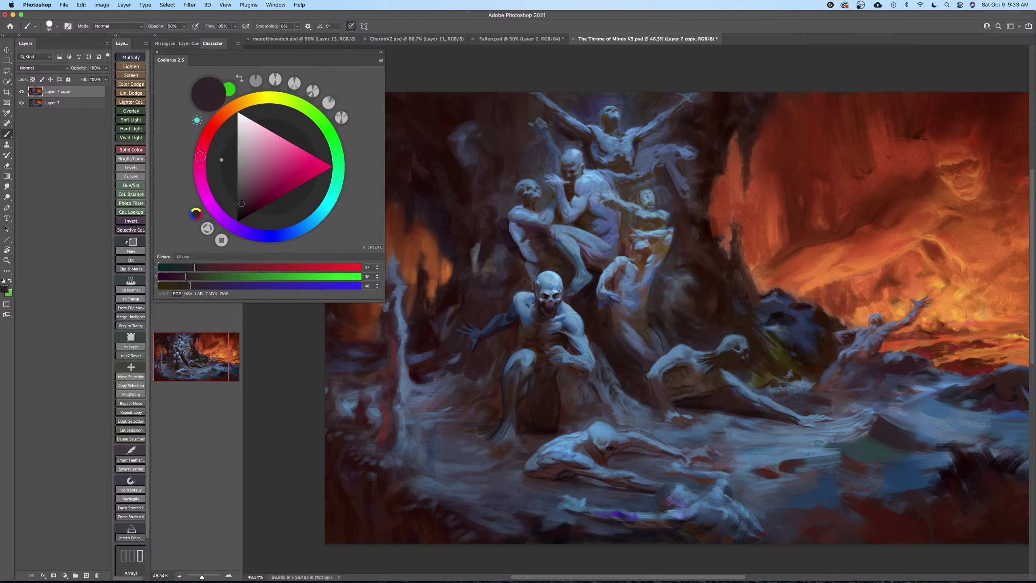
{"action": "left_click", "coordinate": [810, 438], "text": "alt"}
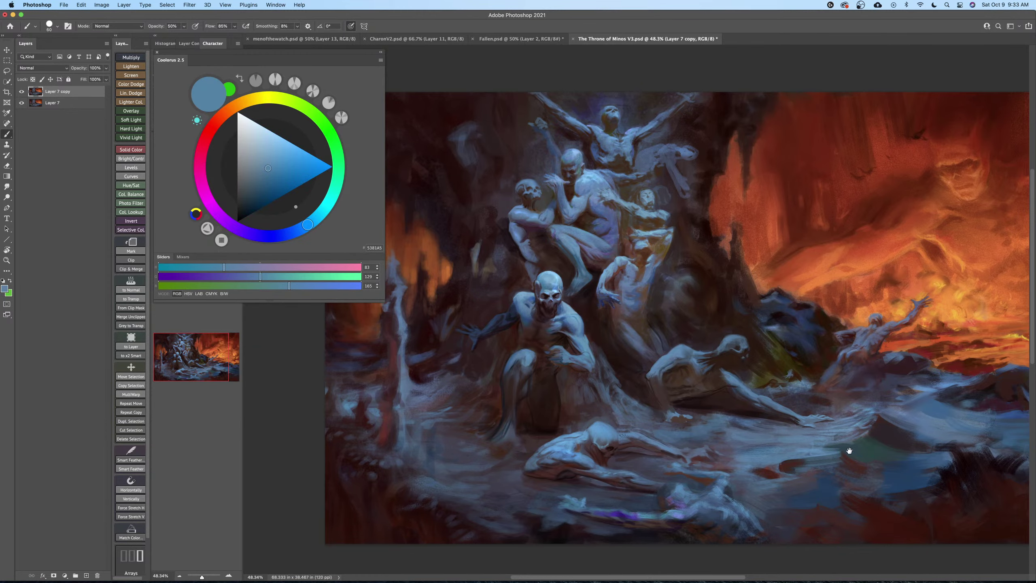
Sample blues around the wave, blend them into the water beyond the crawling figure's hand and save the document.
{"action": "scroll", "coordinate": [807, 405], "scroll_direction": "right", "scroll_amount": 4}
{"action": "scroll", "coordinate": [806, 405], "scroll_direction": "down", "scroll_amount": 1}
{"action": "left_click_drag", "start_coordinate": [877, 402], "coordinate": [853, 447]}
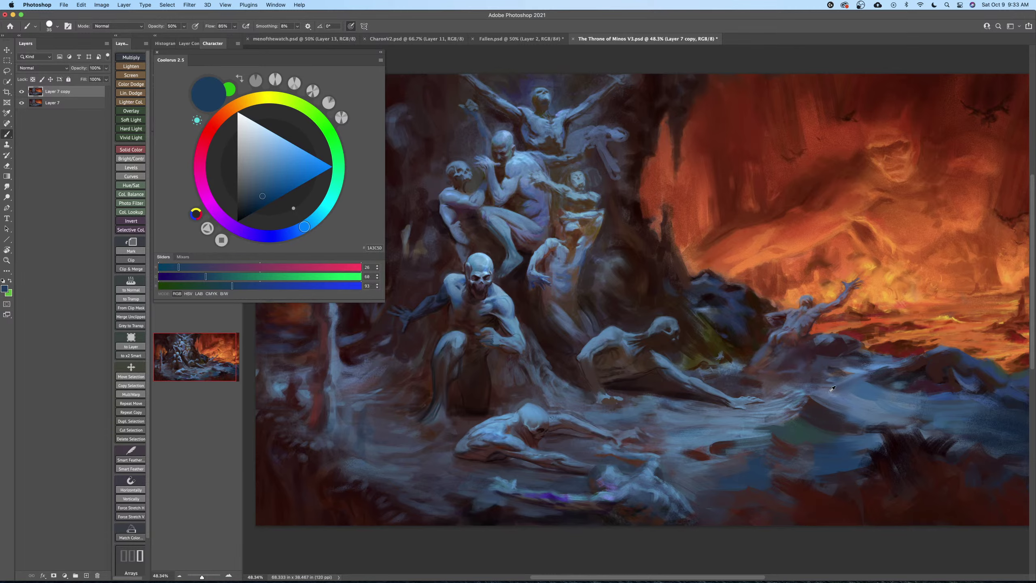
{"action": "left_click", "coordinate": [807, 393], "text": "alt"}
{"action": "key", "text": "bracketright"}
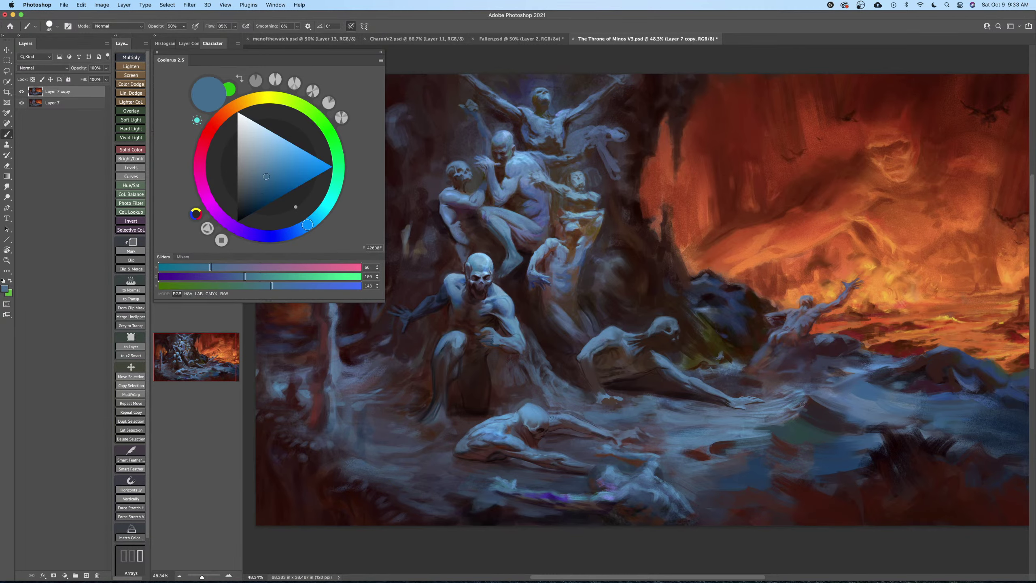
{"action": "scroll", "coordinate": [822, 402], "scroll_direction": "right", "scroll_amount": 2}
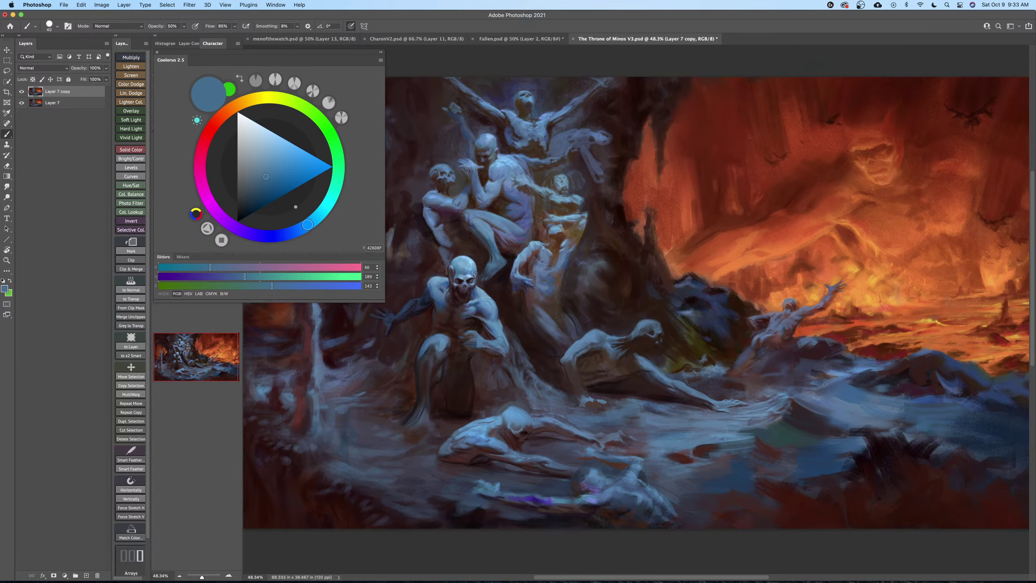
{"action": "key", "text": "super+s"}
Sample a lighter blue from the water and paint ripples across the foreground pool, enlarging the brush to 100 px.
{"action": "key", "text": "bracketleft"}
{"action": "left_click", "coordinate": [738, 434], "text": "alt"}
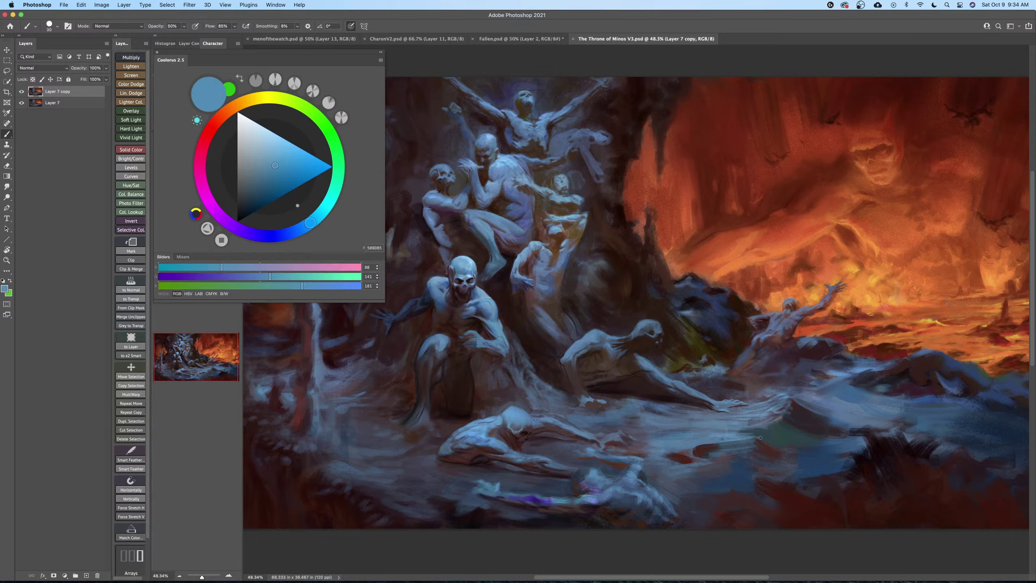
{"action": "left_click_drag", "start_coordinate": [760, 438], "coordinate": [764, 438]}
{"action": "key", "text": "bracketright"}
{"action": "key", "text": "bracketright"}
{"action": "key", "text": "bracketright"}
{"action": "key", "text": "bracketright"}
{"action": "key", "text": "bracketright"}
{"action": "key", "text": "bracketright"}
{"action": "key", "text": "bracketright"}
{"action": "key", "text": "bracketright"}
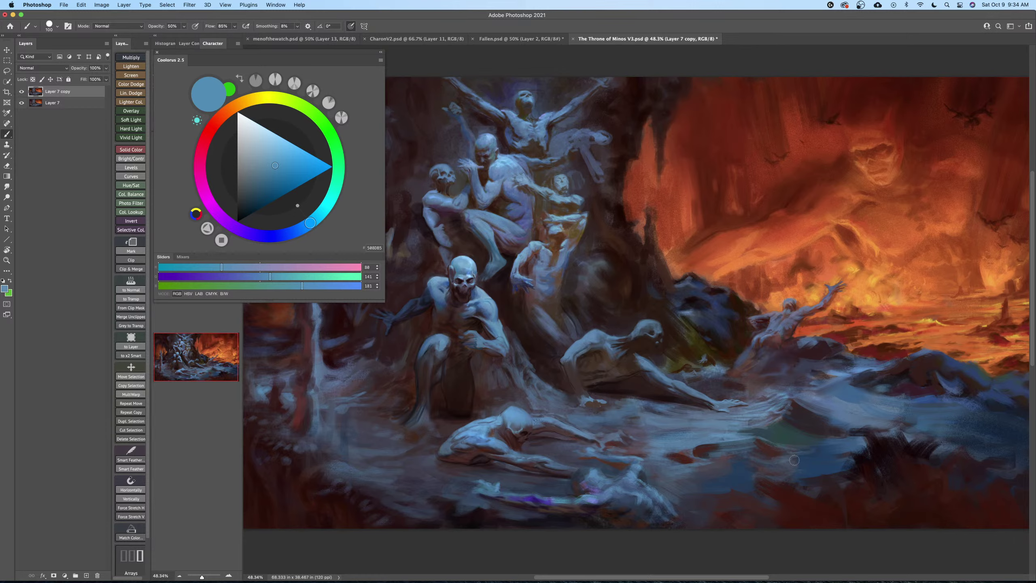
Enlarge the brush to 200 px and trim it to 175 px for broad light blue strokes over the foreground water.
{"action": "key", "text": "bracketright"}
{"action": "key", "text": "bracketright"}
{"action": "key", "text": "bracketright"}
{"action": "key", "text": "bracketright"}
{"action": "key", "text": "bracketright"}
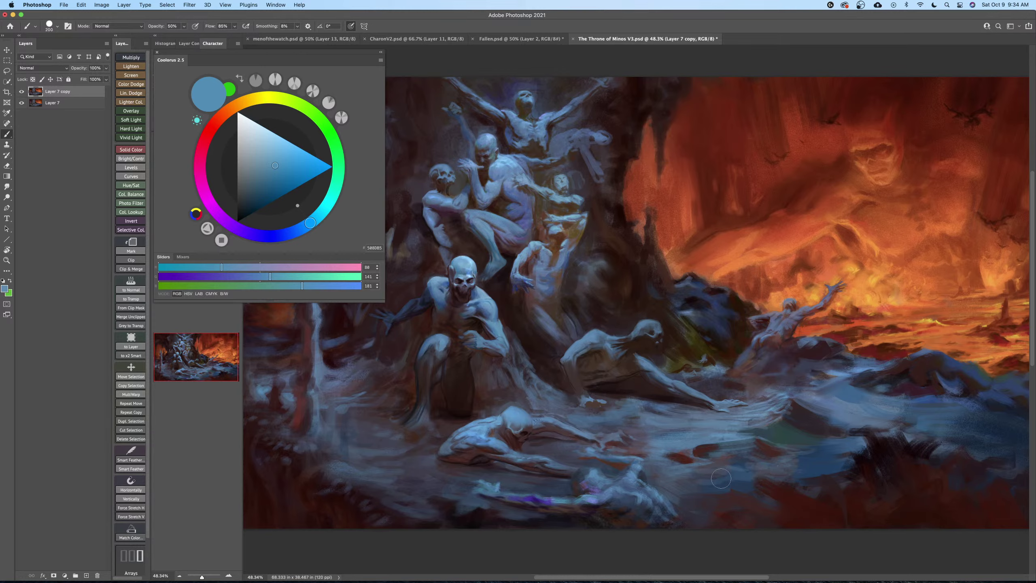
{"action": "key", "text": "bracketleft"}
{"action": "key", "text": "bracketleft"}
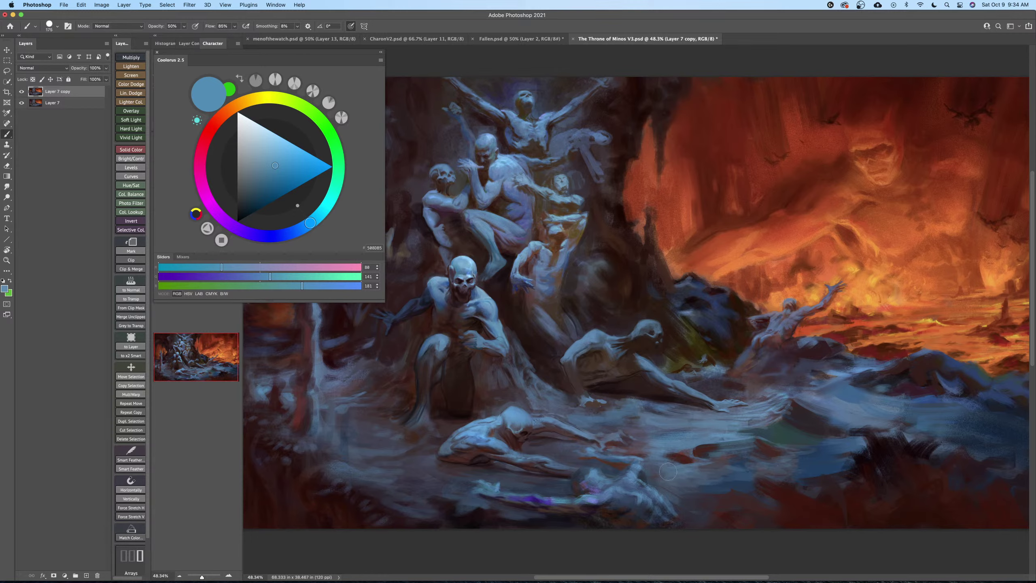
Sample a muted blue near the crawling figure's reaching hand, paint small ripples in the water there with a finer brush, and enlarge it to 80 px.
{"action": "key", "text": "bracketleft"}
{"action": "left_click", "coordinate": [728, 428], "text": "alt"}
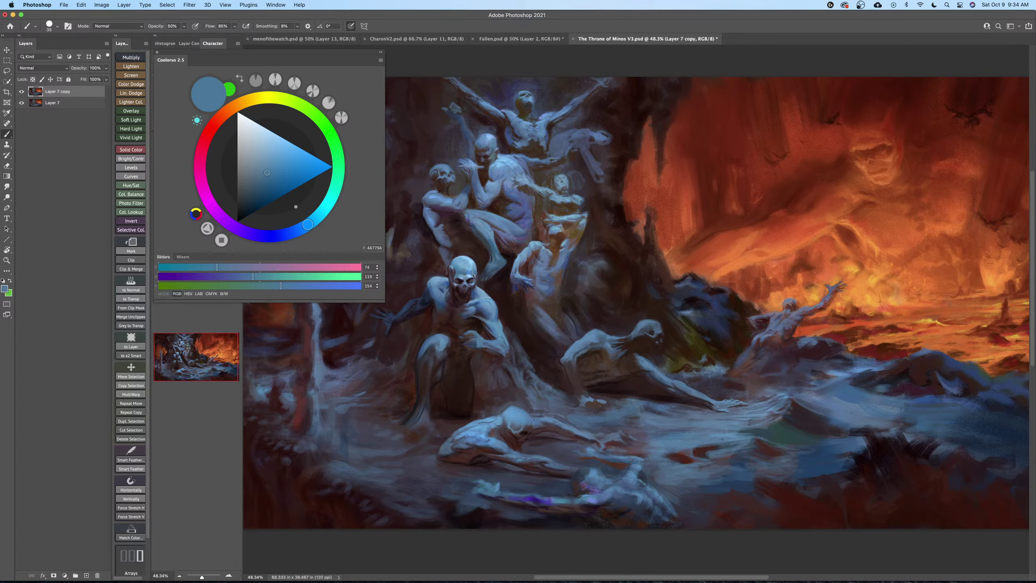
{"action": "key", "text": "bracketright"}
{"action": "left_click_drag", "start_coordinate": [717, 442], "coordinate": [743, 451]}
{"action": "mouse_move", "coordinate": [816, 424]}
{"action": "left_mouse_down"}
{"action": "mouse_move", "coordinate": [858, 431]}
{"action": "mouse_move", "coordinate": [844, 422]}
{"action": "left_mouse_up"}
{"action": "key", "text": "bracketright"}
{"action": "key", "text": "bracketright"}
{"action": "key", "text": "bracketright"}
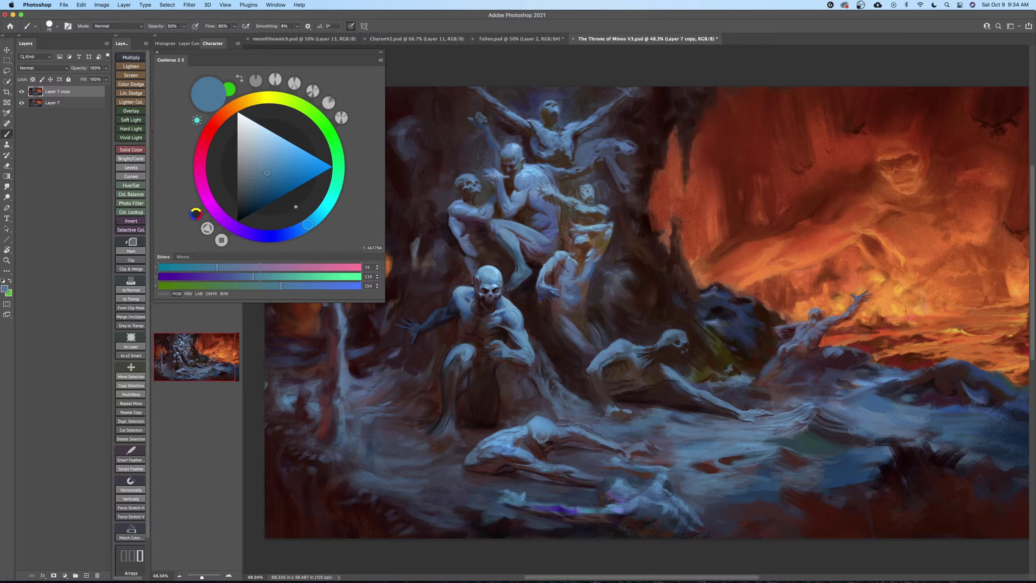
{"action": "key", "text": "bracketright"}
{"action": "key", "text": "z"}
{"action": "left_click_drag", "start_coordinate": [844, 439], "coordinate": [834, 437]}
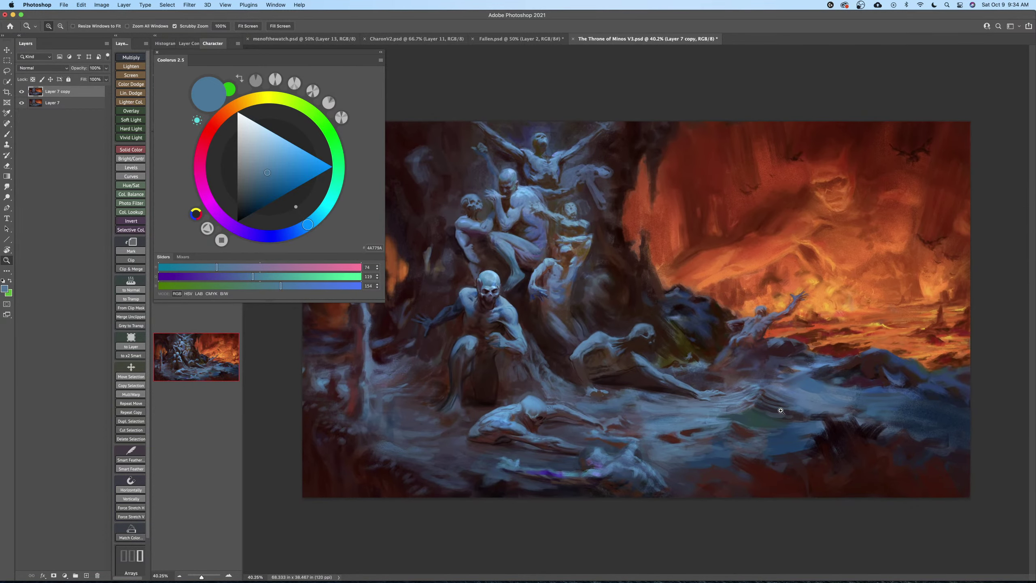
{"action": "key", "text": "b"}
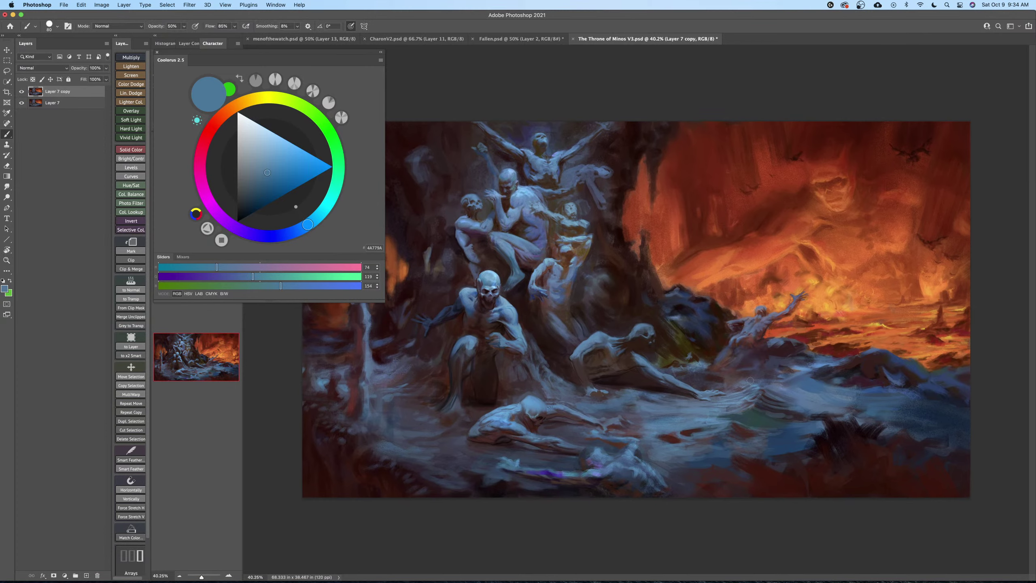
Sample the dark reddish-brown of the lower foreground and paint small accents into the water with a smaller brush.
{"action": "key", "text": "shift+b"}
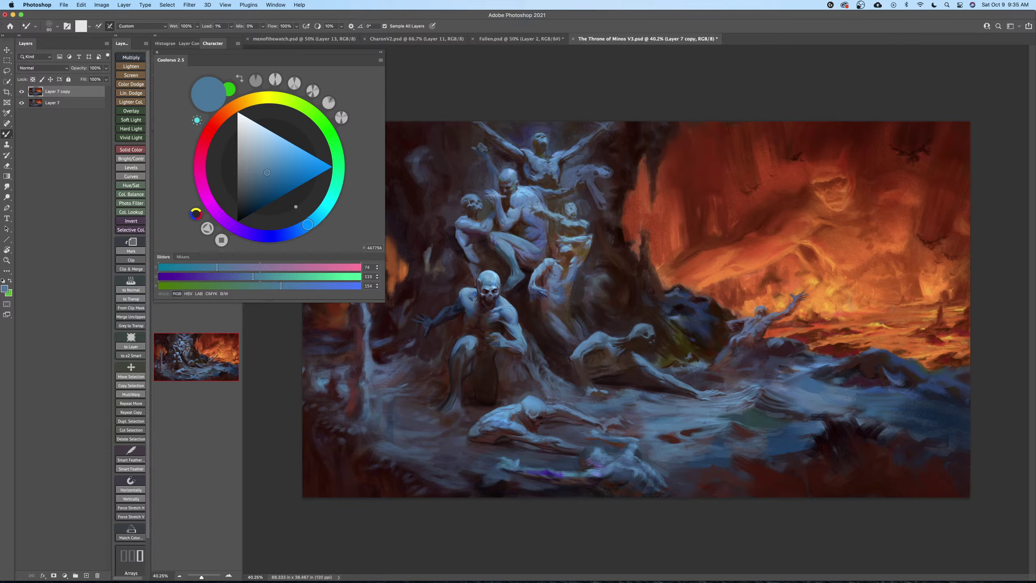
{"action": "key", "text": "shift+b"}
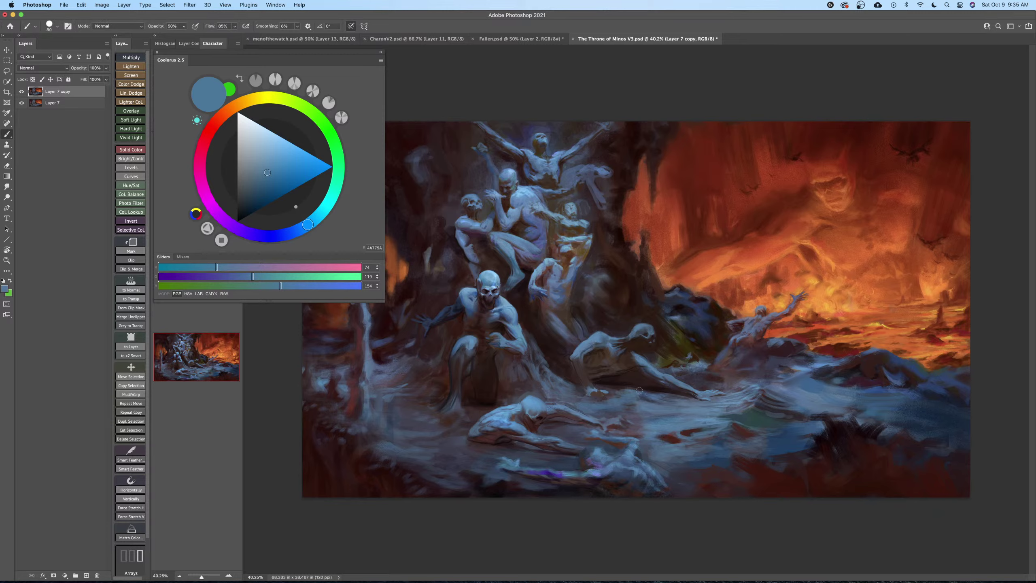
{"action": "left_click", "coordinate": [695, 426], "text": "alt"}
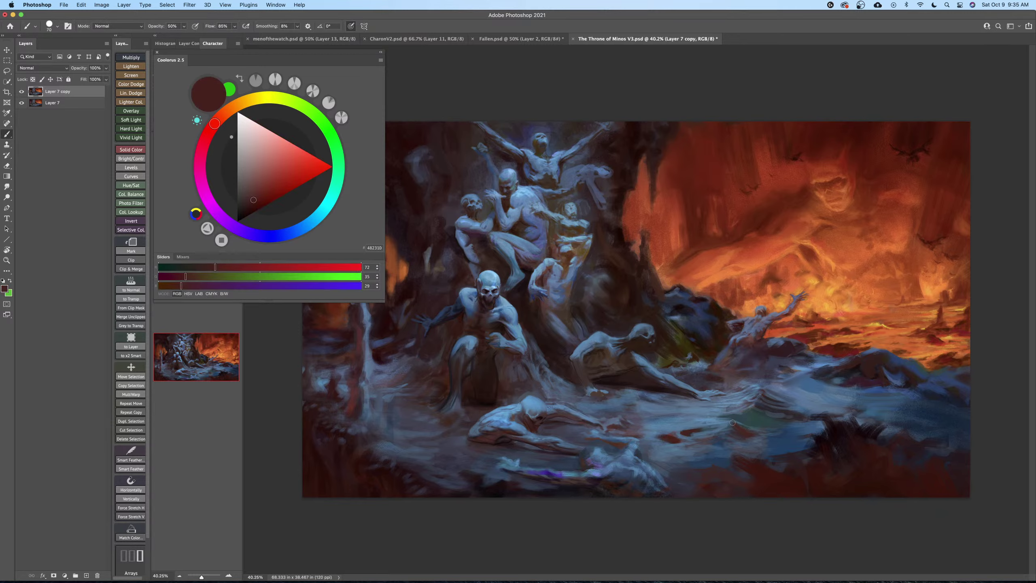
{"action": "key", "text": "bracketleft"}
{"action": "key", "text": "bracketleft"}
{"action": "key", "text": "bracketleft"}
{"action": "key", "text": "bracketleft"}
{"action": "key", "text": "bracketright"}
{"action": "key", "text": "bracketleft"}
{"action": "key", "text": "bracketright"}
Sample the mid blue beside the reclining figure's hand and stroke waves into the water below the rocky shore.
{"action": "left_click", "coordinate": [709, 410], "text": "alt"}
{"action": "key", "text": "bracketright"}
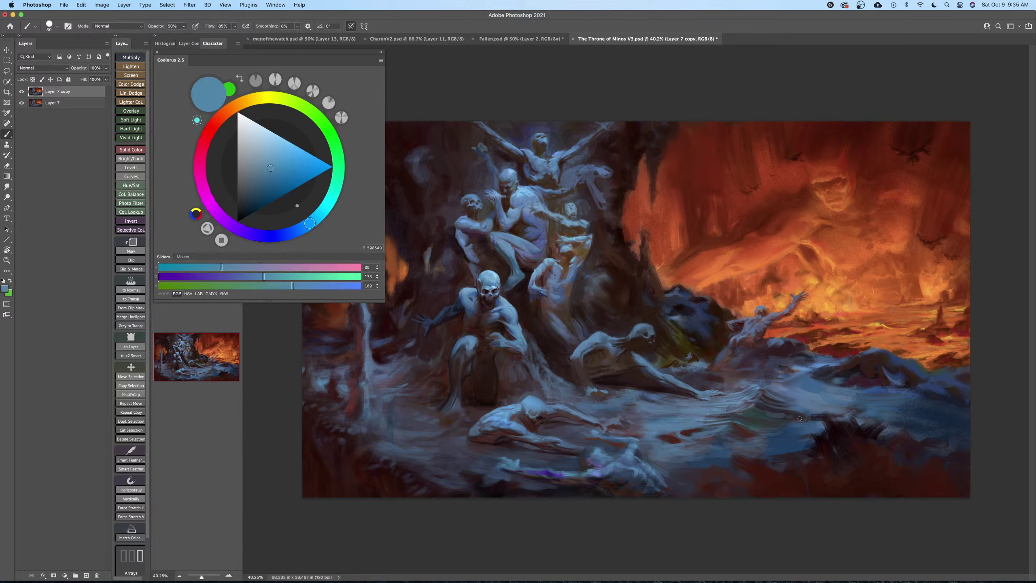
{"action": "mouse_move", "coordinate": [796, 420]}
{"action": "left_mouse_down"}
{"action": "mouse_move", "coordinate": [747, 419]}
{"action": "mouse_move", "coordinate": [822, 437]}
{"action": "mouse_move", "coordinate": [779, 440]}
{"action": "left_mouse_up"}
{"action": "key", "text": "["}
{"action": "key", "text": "["}
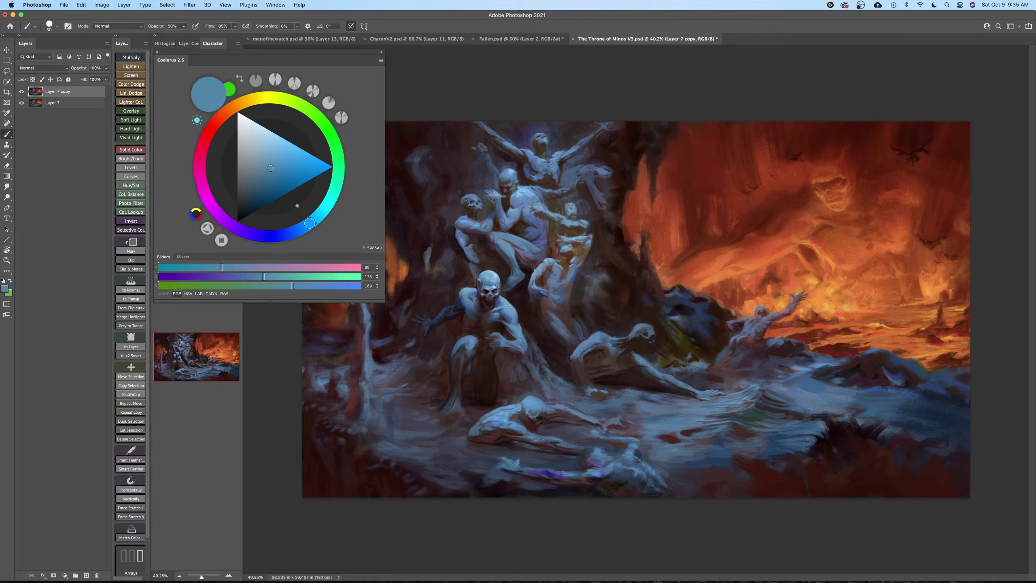
Sample dark blue from the far water and paint darker strokes between the wave crests and the dark rocks.
{"action": "left_click", "coordinate": [900, 408], "text": "alt"}
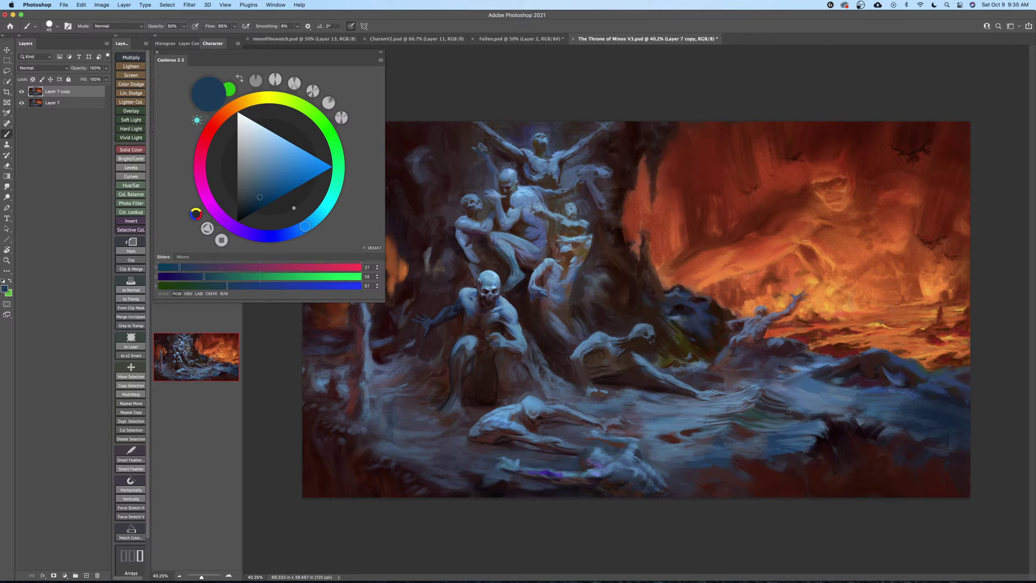
{"action": "key", "text": "bracketright"}
{"action": "left_click_drag", "start_coordinate": [793, 404], "coordinate": [839, 397]}
{"action": "key", "text": "bracketleft"}
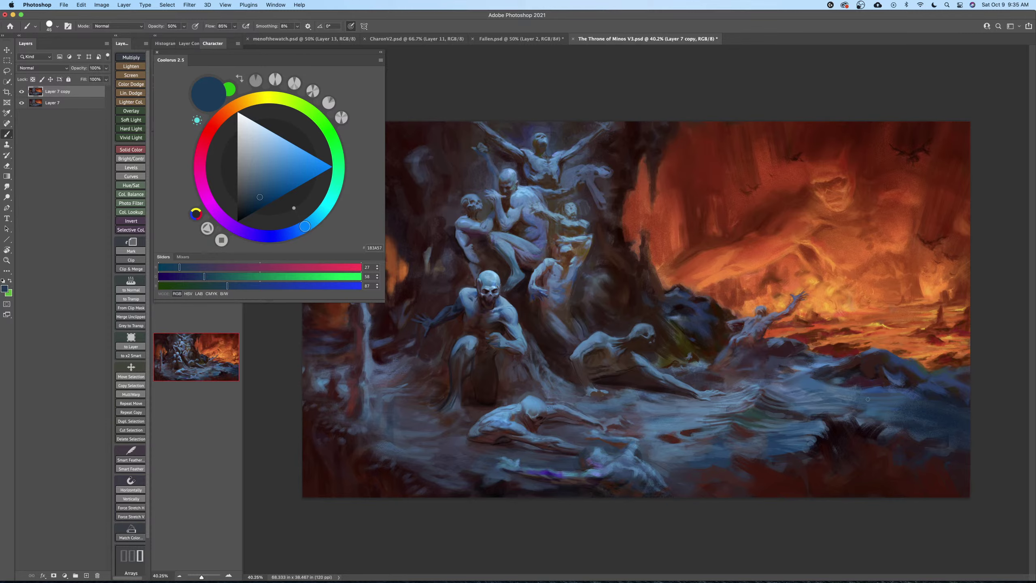
{"action": "key", "text": "bracketright"}
{"action": "left_click_drag", "start_coordinate": [852, 388], "coordinate": [830, 387]}
{"action": "key", "text": "bracketleft"}
{"action": "key", "text": "bracketleft"}
Set the brush opacity and flow to 100% and enlarge the brush.
{"action": "left_click_drag", "start_coordinate": [208, 27], "coordinate": [175, 24]}
{"action": "key", "text": "0"}
{"action": "key", "text": "bracketright"}
{"action": "key", "text": "bracketright"}
Paint with light blues sampled from the wave crests beyond the reclining figure's hand, then undo the last stroke.
{"action": "left_click", "coordinate": [712, 411], "text": "alt"}
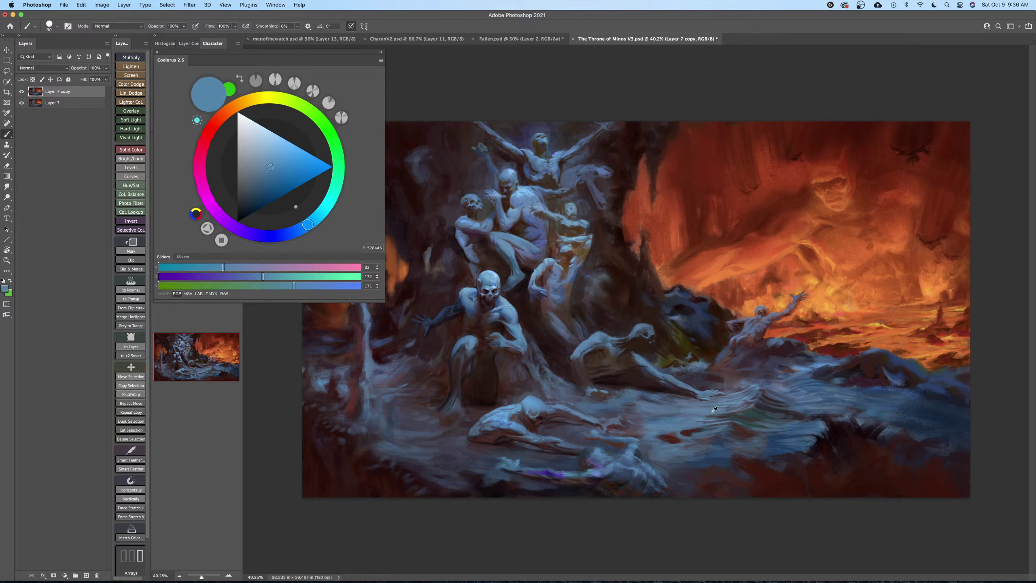
{"action": "key", "text": "bracketleft"}
{"action": "key", "text": "bracketleft"}
{"action": "left_click", "coordinate": [782, 390], "text": "alt"}
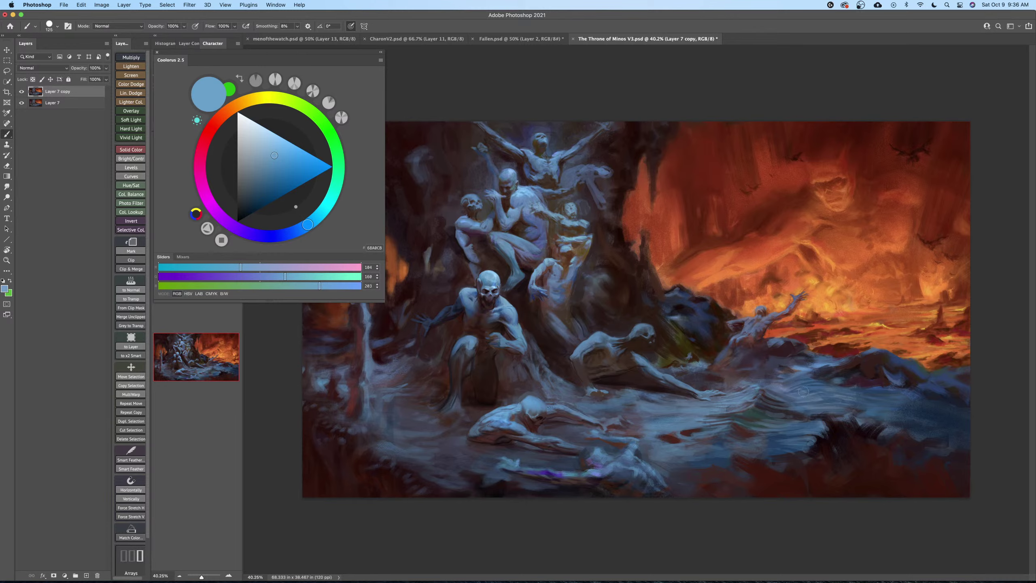
{"action": "left_click_drag", "start_coordinate": [793, 388], "coordinate": [821, 398]}
{"action": "key", "text": "super+z"}
Switch to a flat brush tip angled at 10° and enlarge it for broad strokes.
{"action": "right_click", "coordinate": [810, 401]}
{"action": "mouse_move", "coordinate": [734, 285]}
{"action": "left_mouse_down"}
{"action": "mouse_move", "coordinate": [724, 291]}
{"action": "mouse_move", "coordinate": [737, 291]}
{"action": "left_mouse_up"}
{"action": "left_click", "coordinate": [686, 336]}
{"action": "key", "text": "["}
{"action": "key", "text": "bracketright"}
{"action": "key", "text": "bracketright"}
{"action": "key", "text": "bracketleft"}
{"action": "key", "text": "bracketright"}
{"action": "key", "text": "bracketright"}
{"action": "key", "text": "bracketright"}
{"action": "key", "text": "bracketright"}
{"action": "key", "text": "bracketright"}
Sample slate blue from the misty ground beside the seated skull-faced figure and brush it over that area.
{"action": "left_click", "coordinate": [396, 386], "text": "alt"}
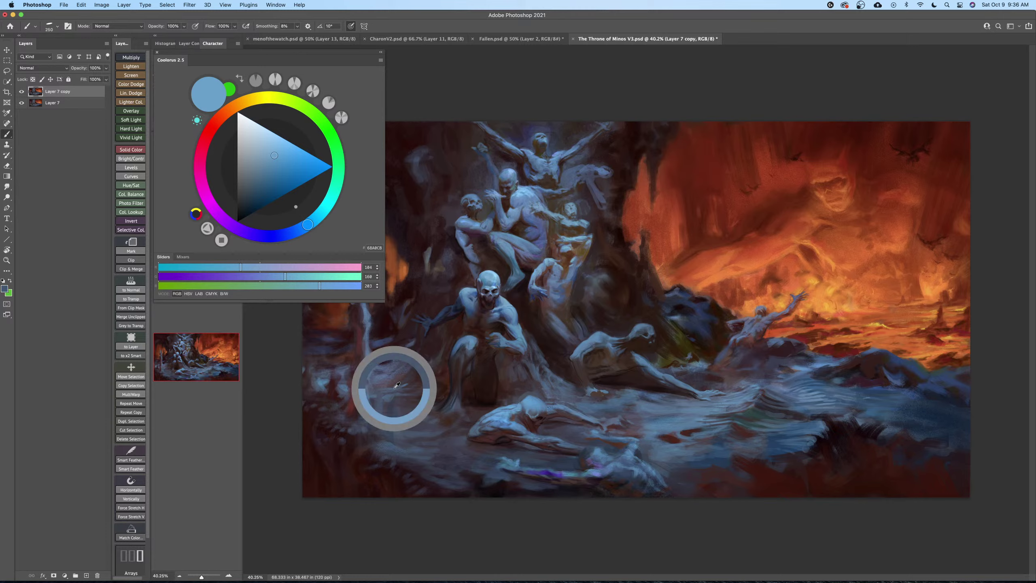
{"action": "key", "text": "bracketleft"}
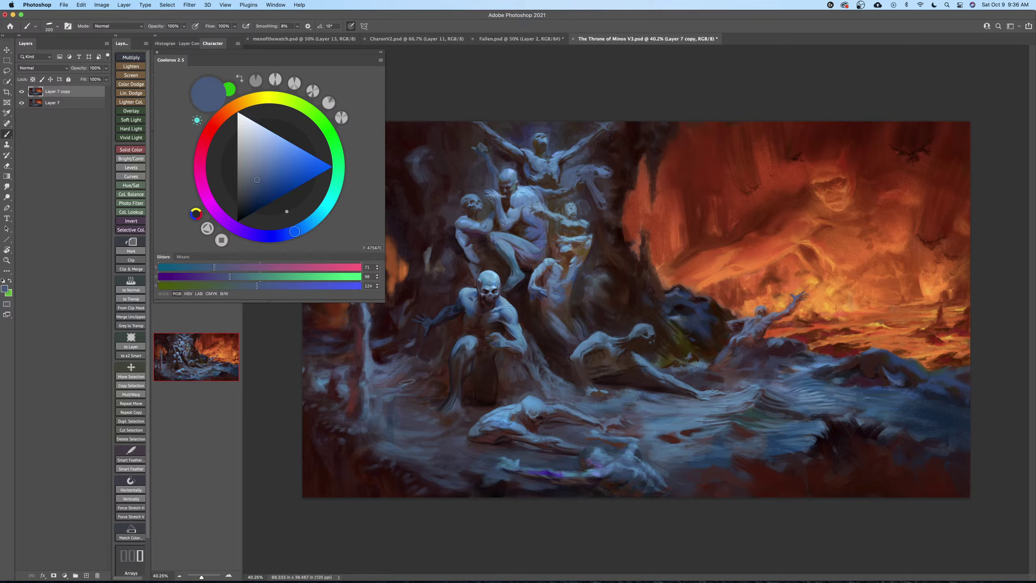
{"action": "key", "text": "bracketright"}
{"action": "key", "text": "bracketright"}
Sample dark brown next to the seated figure's bent leg and darken the ground behind it, reducing the brush.
{"action": "left_click", "coordinate": [443, 390], "text": "alt"}
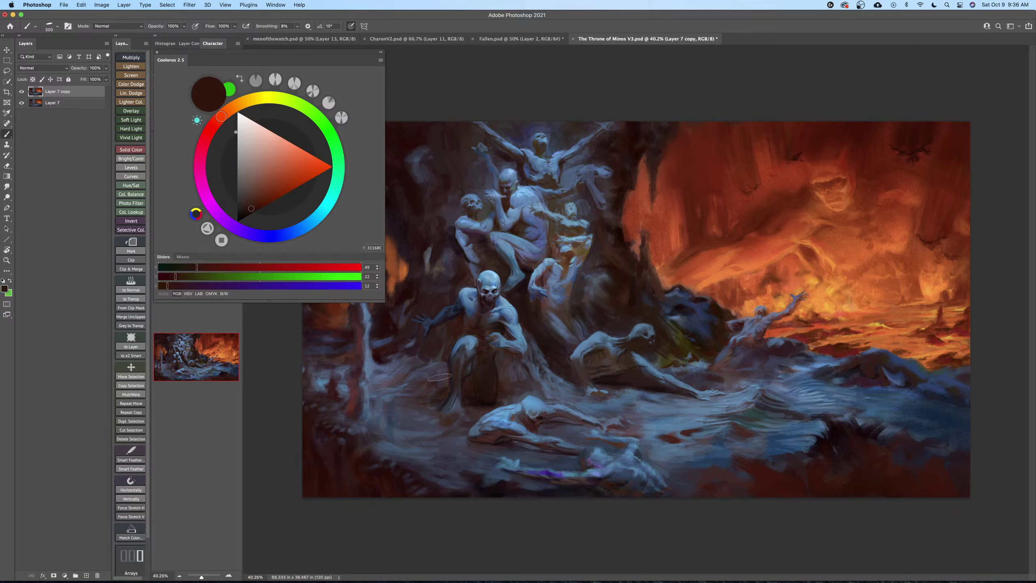
{"action": "key", "text": "bracketleft"}
{"action": "key", "text": "bracketleft"}
{"action": "key", "text": "bracketleft"}
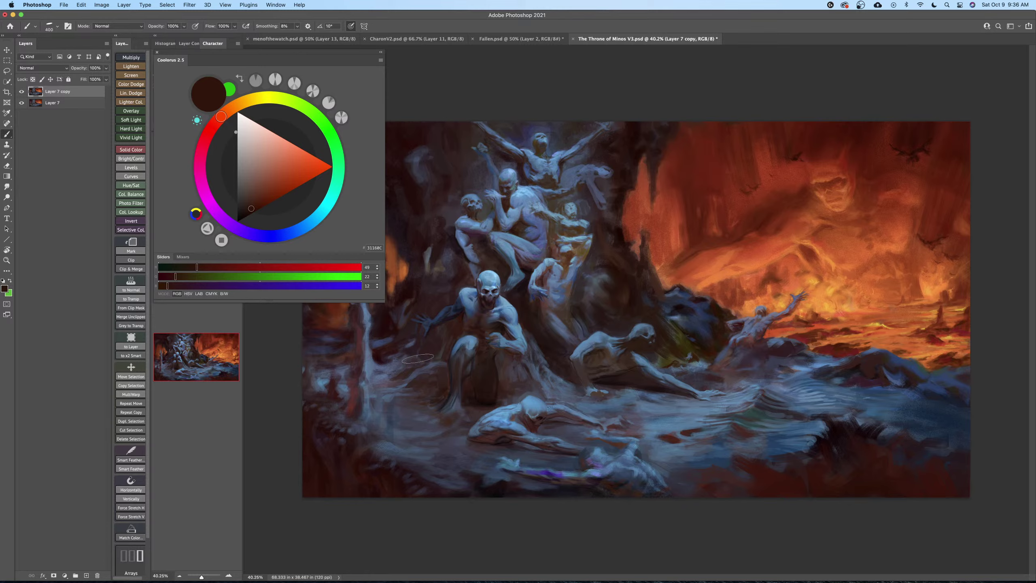
{"action": "key", "text": "bracketleft"}
Resample slate blue from the ground and brush haze back in near the seated figure's leg with a larger brush.
{"action": "left_click", "coordinate": [409, 378], "text": "alt"}
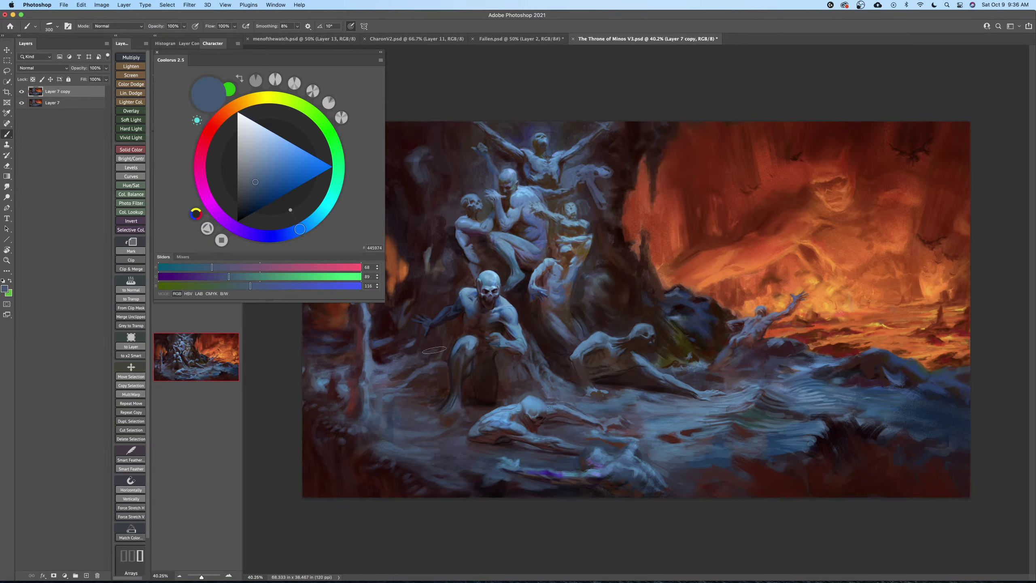
{"action": "key", "text": "bracketright"}
{"action": "key", "text": "bracketright"}
{"action": "key", "text": "bracketright"}
Deepen the shadow beneath the seated figure with near-black brown sampled from the seat, varying the brush size.
{"action": "left_click", "coordinate": [498, 383], "text": "alt"}
{"action": "key", "text": "bracketleft"}
{"action": "key", "text": "bracketleft"}
{"action": "key", "text": "bracketleft"}
{"action": "key", "text": "bracketleft"}
{"action": "key", "text": "bracketleft"}
{"action": "key", "text": "bracketleft"}
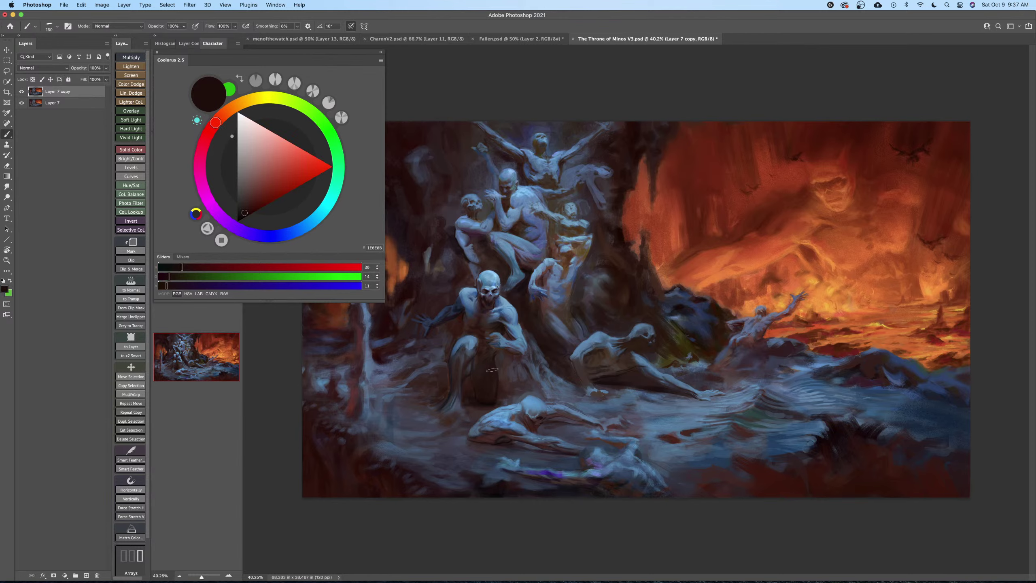
{"action": "key", "text": "bracketleft"}
{"action": "key", "text": "bracketleft"}
{"action": "key", "text": "bracketleft"}
{"action": "key", "text": "bracketleft"}
{"action": "key", "text": "bracketright"}
{"action": "key", "text": "bracketright"}
{"action": "key", "text": "bracketright"}
{"action": "key", "text": "bracketright"}
{"action": "key", "text": "bracketright"}
{"action": "key", "text": "bracketright"}
{"action": "key", "text": "bracketright"}
{"action": "key", "text": "bracketright"}
{"action": "key", "text": "bracketleft"}
{"action": "key", "text": "bracketleft"}
{"action": "key", "text": "bracketleft"}
{"action": "key", "text": "bracketleft"}
{"action": "key", "text": "bracketleft"}
{"action": "key", "text": "bracketleft"}
{"action": "key", "text": "bracketleft"}
{"action": "key", "text": "bracketleft"}
Sample deep blue from the seated figure's torso and dark brown beside the crouching figure to touch up their surroundings.
{"action": "left_click", "coordinate": [467, 311], "text": "alt"}
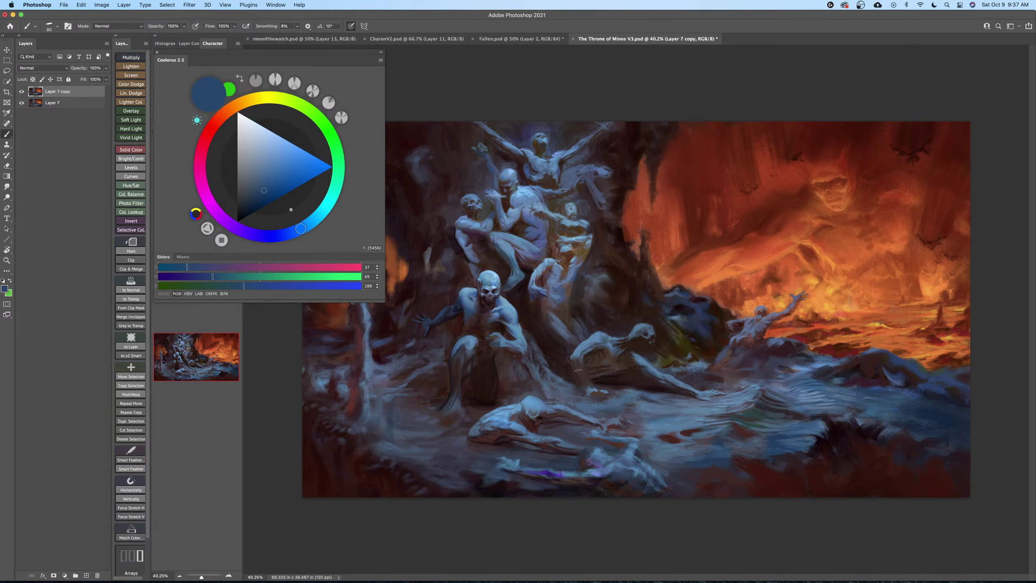
{"action": "left_click", "coordinate": [646, 340], "text": "alt"}
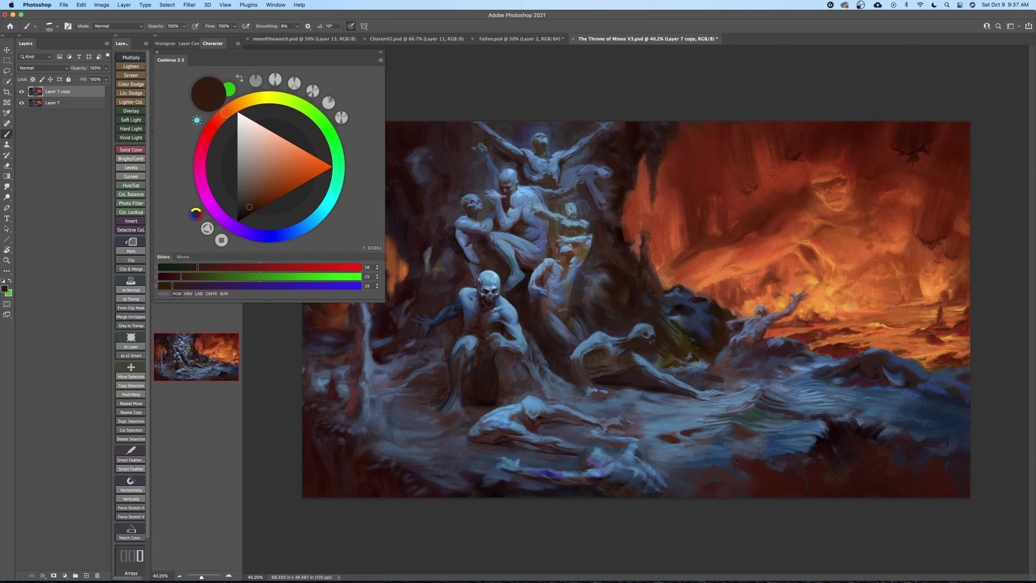
{"action": "key", "text": "bracketleft"}
{"action": "key", "text": "bracketleft"}
{"action": "key", "text": "bracketright"}
{"action": "key", "text": "bracketright"}
Paint grey-blue and dark brown strokes sampled from the throne rock onto the dark rock above the crouching figure.
{"action": "left_click", "coordinate": [598, 280], "text": "alt"}
{"action": "key", "text": "bracketright"}
{"action": "key", "text": "bracketright"}
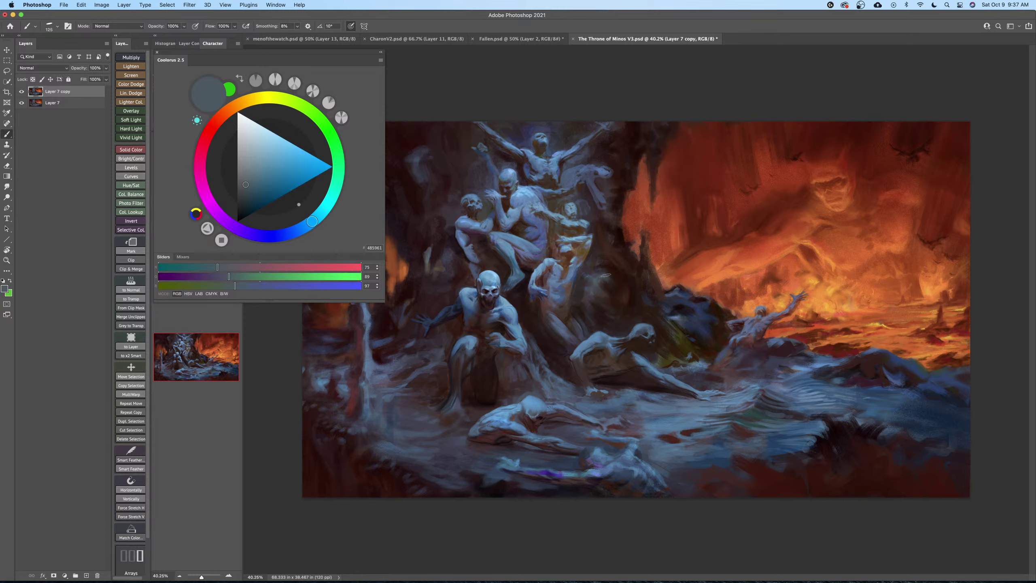
{"action": "left_click", "coordinate": [590, 313], "text": "alt"}
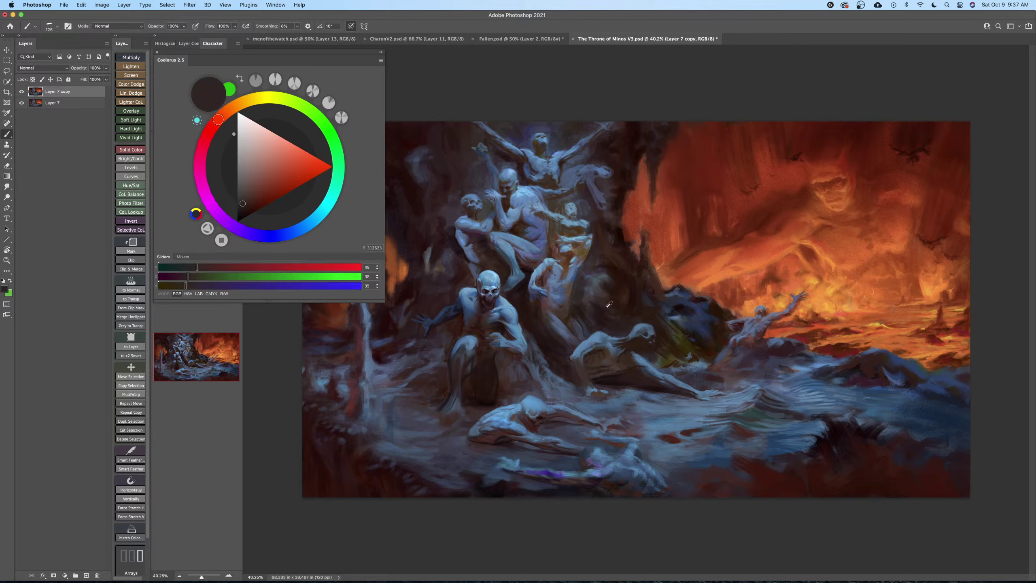
{"action": "left_click", "coordinate": [616, 303], "text": "alt"}
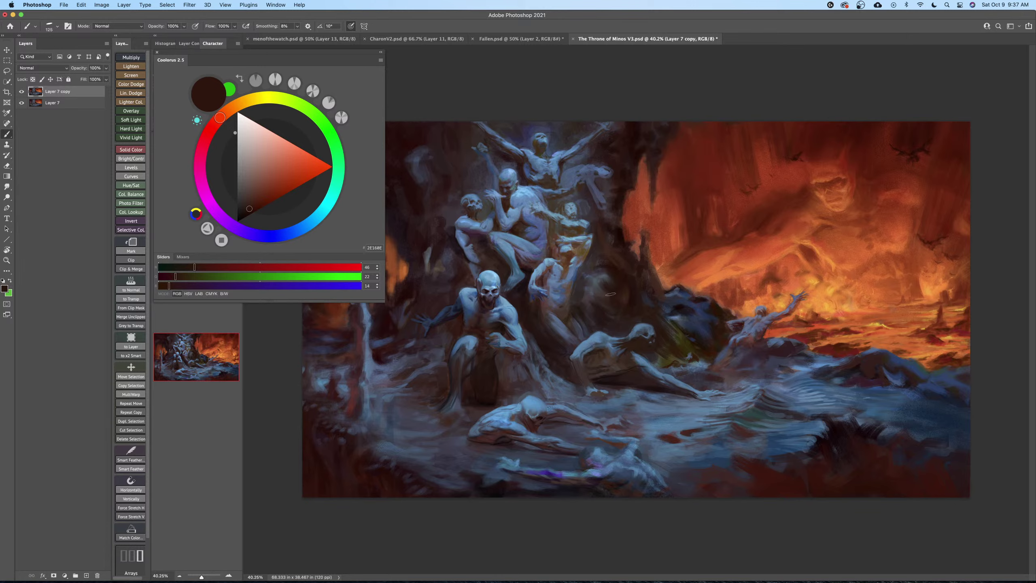
{"action": "mouse_move", "coordinate": [625, 267]}
{"action": "left_mouse_down"}
{"action": "mouse_move", "coordinate": [594, 276]}
{"action": "mouse_move", "coordinate": [613, 281]}
{"action": "mouse_move", "coordinate": [604, 277]}
{"action": "mouse_move", "coordinate": [616, 301]}
{"action": "mouse_move", "coordinate": [621, 291]}
{"action": "left_mouse_up"}
Adjust the brush size and sample a muted violet-grey from the rock above the crouching figure to continue shaping it.
{"action": "key", "text": "bracketright"}
{"action": "key", "text": "bracketright"}
{"action": "key", "text": "bracketright"}
{"action": "key", "text": "bracketright"}
{"action": "key", "text": "bracketright"}
{"action": "key", "text": "bracketright"}
{"action": "key", "text": "bracketright"}
{"action": "key", "text": "bracketright"}
{"action": "key", "text": "bracketright"}
{"action": "key", "text": "bracketright"}
{"action": "key", "text": "bracketleft"}
{"action": "key", "text": "bracketleft"}
{"action": "key", "text": "bracketleft"}
{"action": "key", "text": "bracketleft"}
{"action": "key", "text": "bracketleft"}
{"action": "key", "text": "bracketleft"}
{"action": "key", "text": "bracketleft"}
{"action": "key", "text": "bracketleft"}
{"action": "key", "text": "bracketright"}
{"action": "key", "text": "bracketright"}
{"action": "left_click", "coordinate": [606, 279], "text": "alt"}
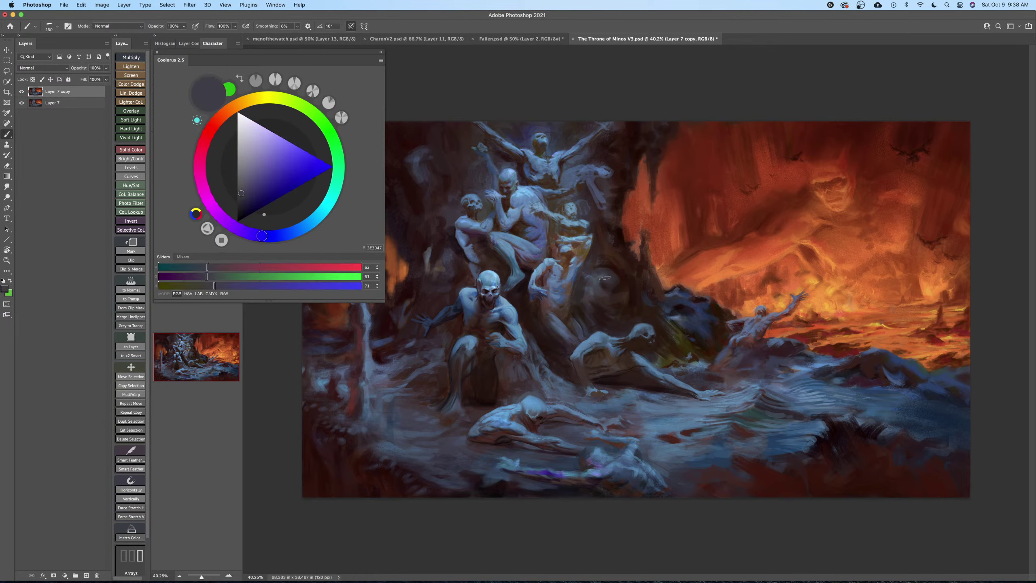
Refine the rounded rock form with sampled dark brown, slate blue and purple-grey tones.
{"action": "left_click", "coordinate": [628, 279], "text": "alt"}
{"action": "key", "text": "bracketright"}
{"action": "key", "text": "bracketright"}
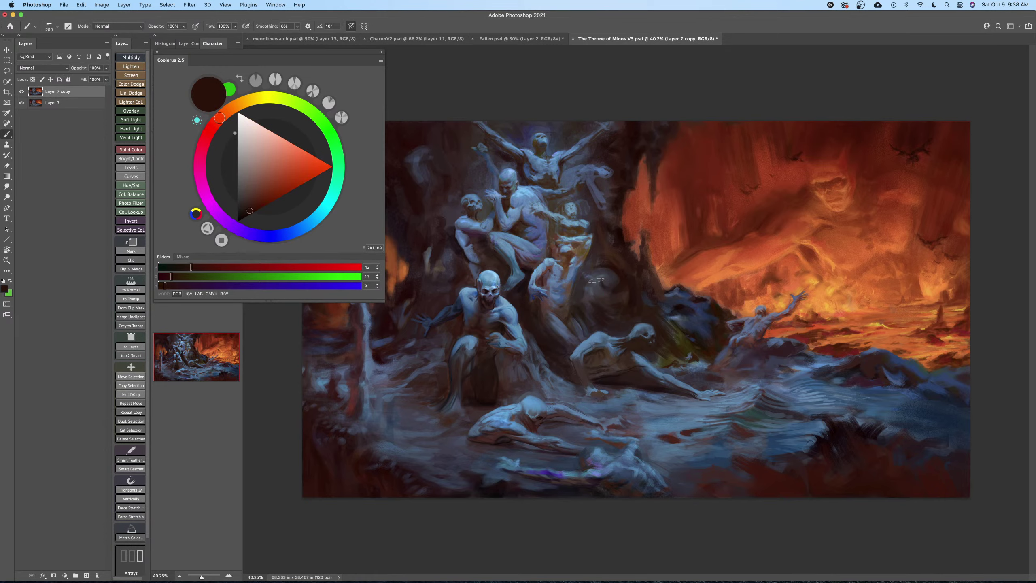
{"action": "left_click", "coordinate": [603, 275], "text": "alt"}
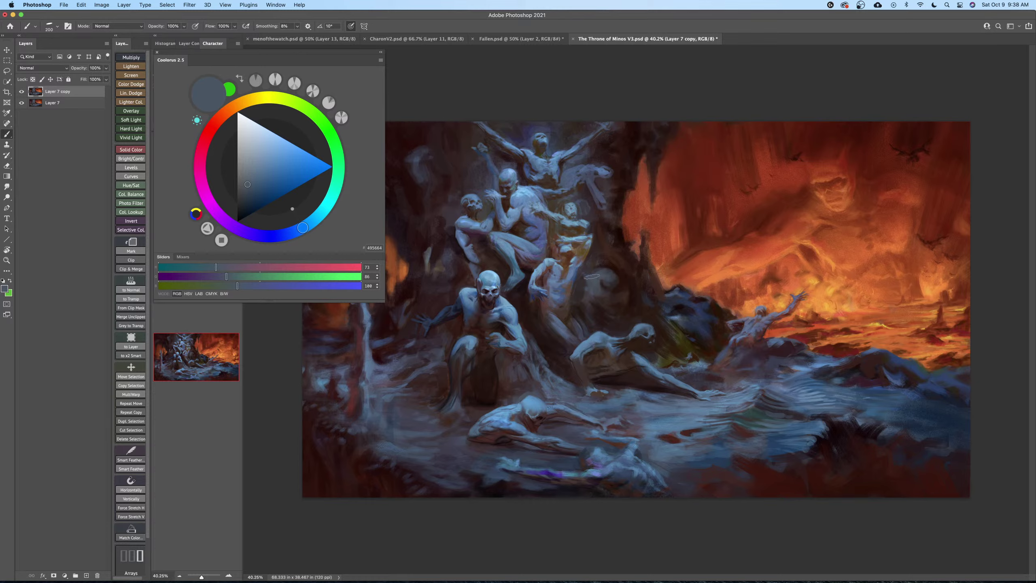
{"action": "left_click", "coordinate": [594, 268], "text": "alt"}
{"action": "key", "text": "bracketleft"}
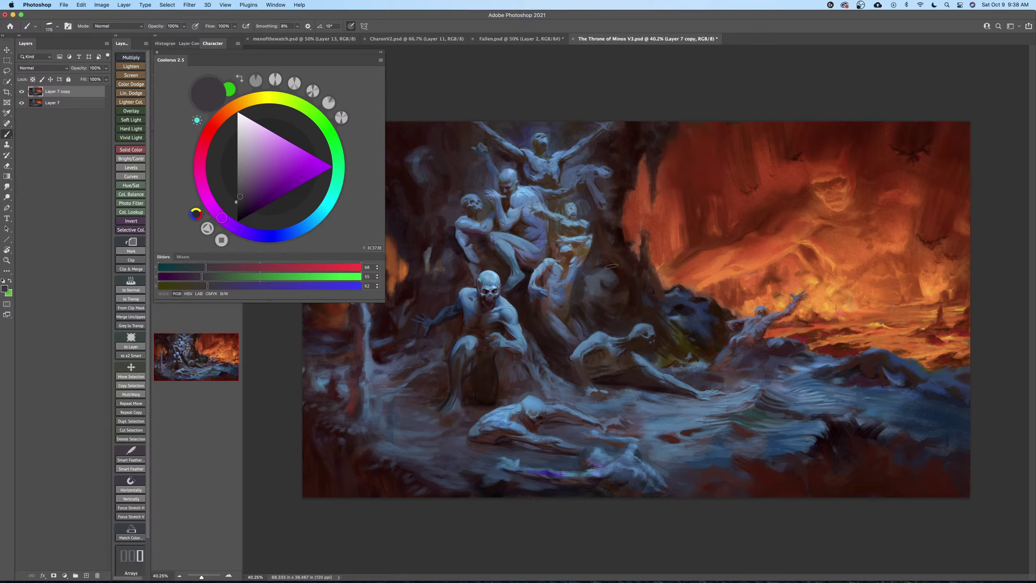
Sample brighter blue from the water and add highlights to the rounded rock form with a smaller brush.
{"action": "left_click", "coordinate": [686, 408], "text": "alt"}
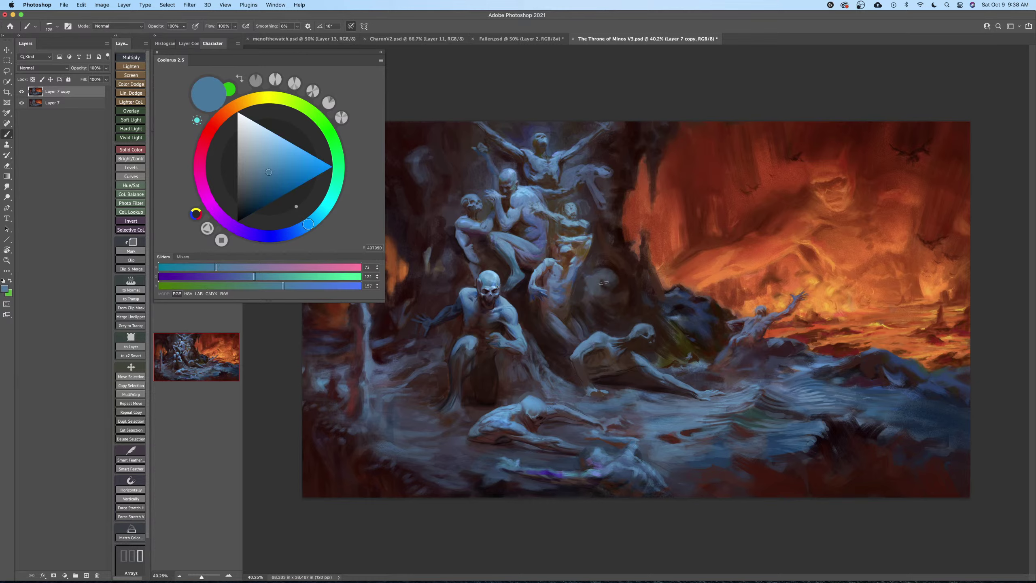
{"action": "key", "text": "bracketleft"}
{"action": "key", "text": "bracketleft"}
{"action": "key", "text": "bracketleft"}
{"action": "key", "text": "bracketleft"}
{"action": "key", "text": "bracketleft"}
Rework the ground beside the seated figure's leg with dark slate, brown and blue tones sampled from that area.
{"action": "left_click", "coordinate": [427, 372], "text": "alt"}
{"action": "left_click", "coordinate": [417, 376], "text": "alt"}
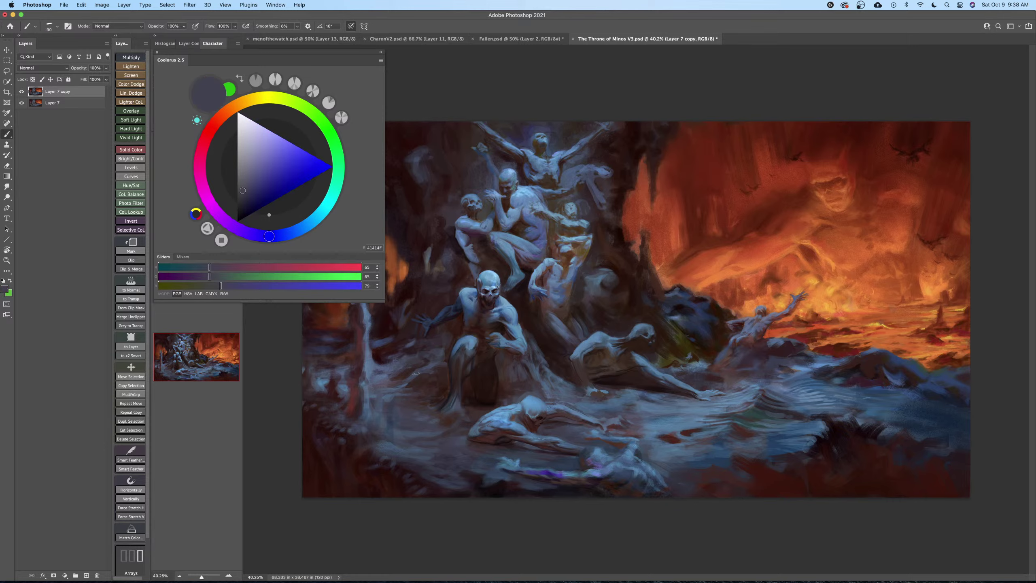
{"action": "left_click", "coordinate": [417, 380], "text": "alt"}
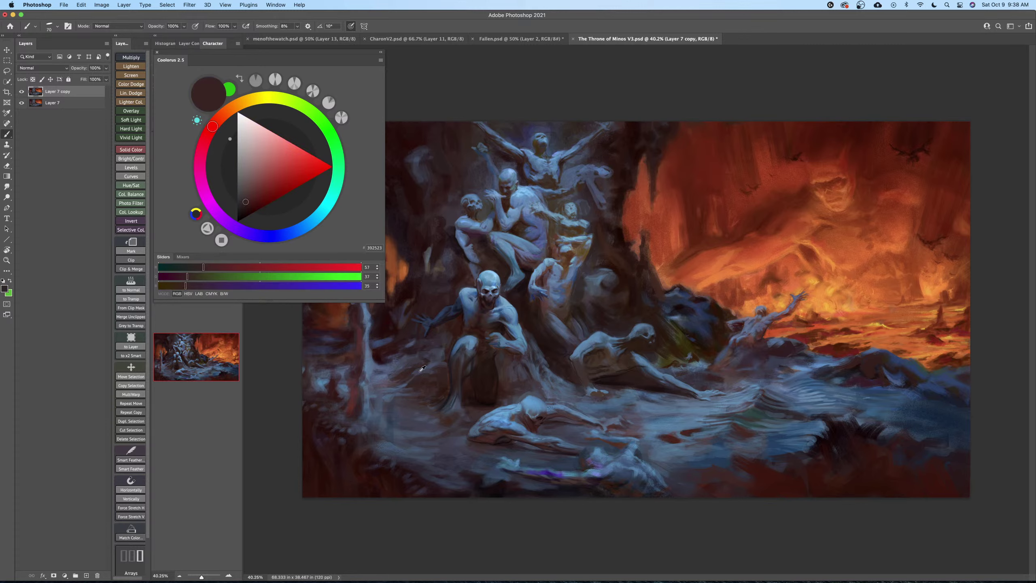
{"action": "left_click", "coordinate": [412, 371], "text": "alt"}
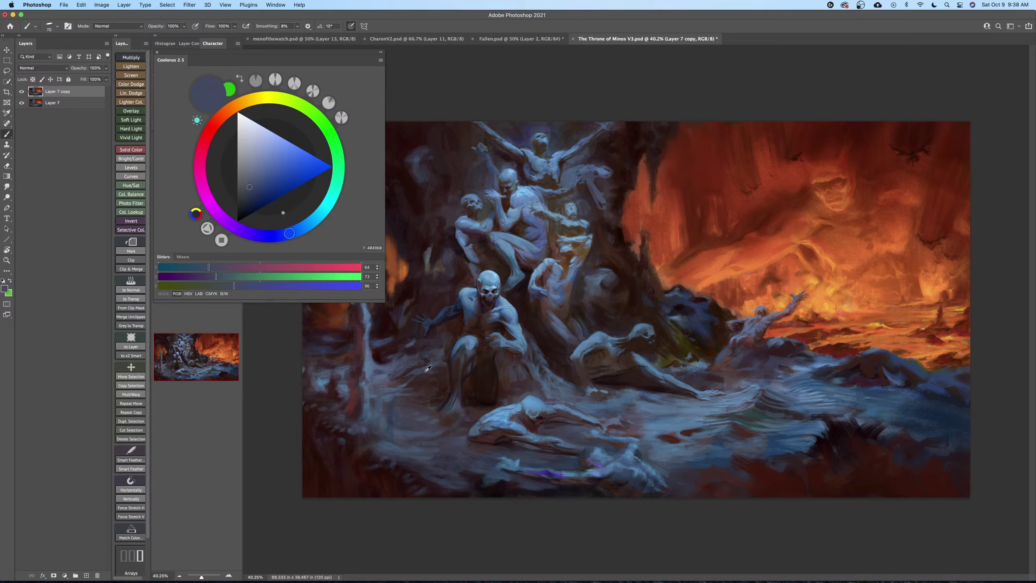
{"action": "left_click", "coordinate": [404, 361], "text": "alt"}
{"action": "left_click", "coordinate": [391, 389], "text": "alt"}
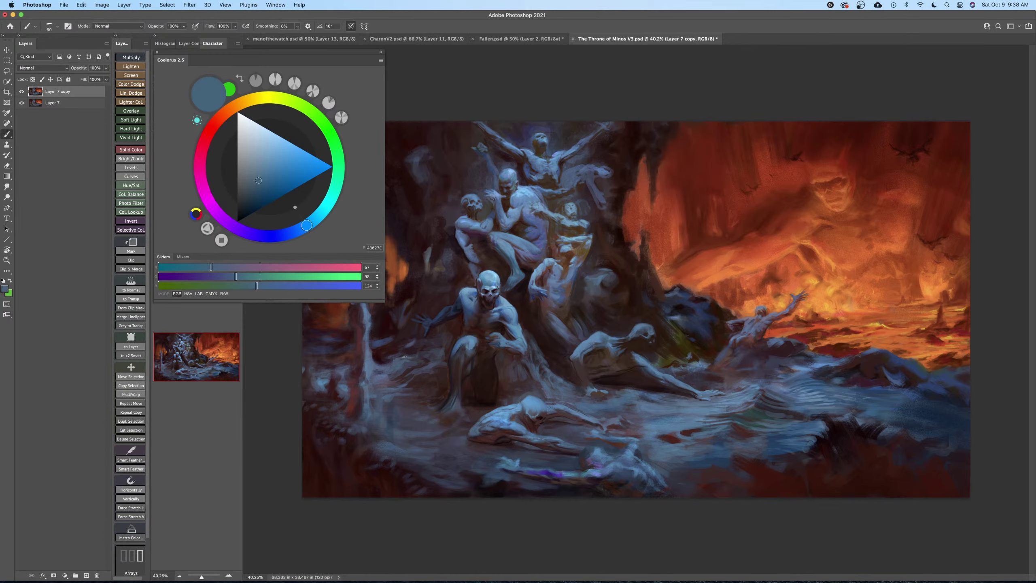
Enlarge the brush, sample dark plum from the rocks behind the seated figure and stroke it over the ground edge.
{"action": "key", "text": "bracketright"}
{"action": "key", "text": "bracketright"}
{"action": "left_click", "coordinate": [392, 358], "text": "alt"}
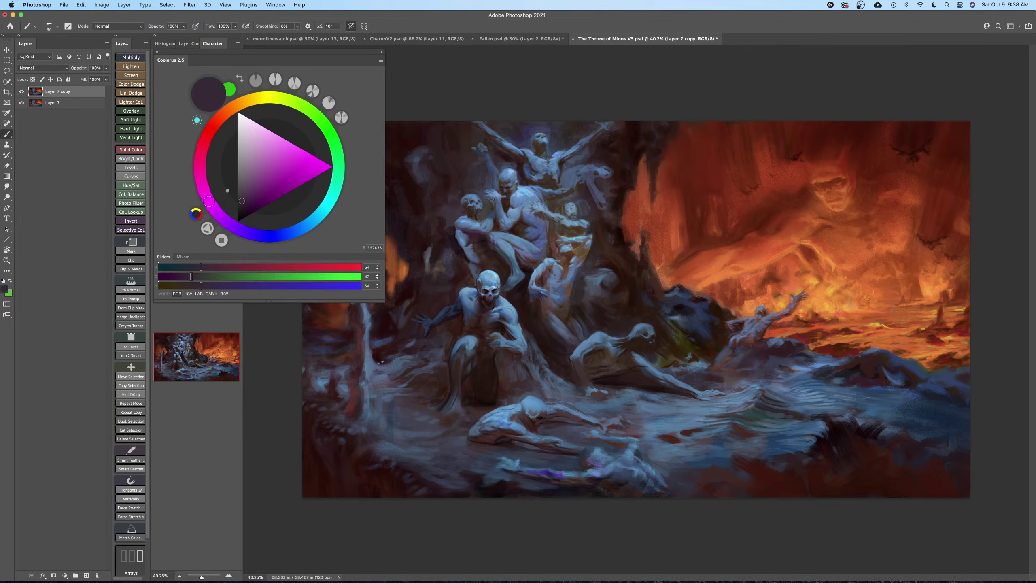
{"action": "mouse_move", "coordinate": [408, 359]}
{"action": "left_mouse_down"}
{"action": "mouse_move", "coordinate": [391, 378]}
{"action": "mouse_move", "coordinate": [410, 369]}
{"action": "left_mouse_up"}
Sample very dark brown from under the seated figure and darken the seat with a larger brush.
{"action": "left_click", "coordinate": [511, 364], "text": "alt"}
{"action": "key", "text": "bracketright"}
{"action": "key", "text": "bracketright"}
{"action": "key", "text": "bracketright"}
{"action": "key", "text": "bracketright"}
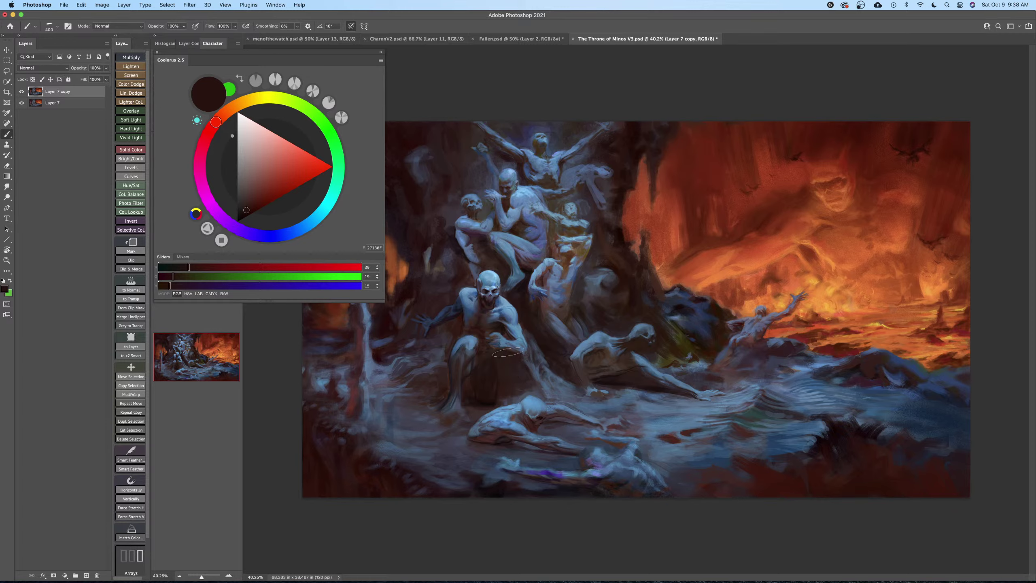
Reduce the brush, pick a near-black colour for the seat's shadows and make the colour wheel panel narrower.
{"action": "key", "text": "bracketleft"}
{"action": "key", "text": "bracketleft"}
{"action": "key", "text": "bracketleft"}
{"action": "key", "text": "bracketleft"}
{"action": "key", "text": "bracketleft"}
{"action": "key", "text": "bracketleft"}
{"action": "key", "text": "bracketleft"}
{"action": "left_click", "coordinate": [241, 217]}
{"action": "left_click_drag", "start_coordinate": [384, 305], "coordinate": [295, 312]}
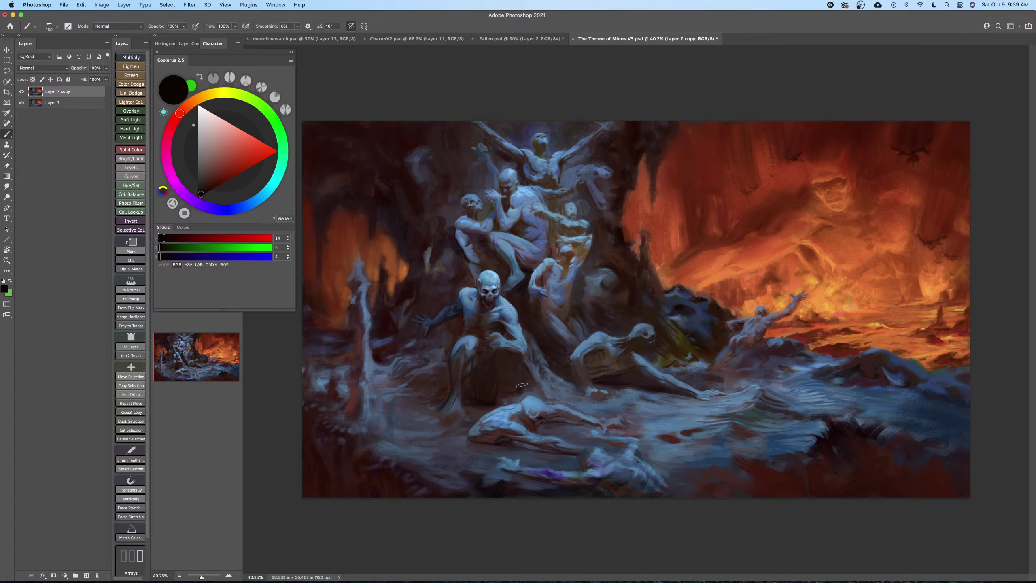
Reduce the brush size and sample very dark brown from the seat beneath the seated figure.
{"action": "key", "text": "bracketleft"}
{"action": "key", "text": "bracketleft"}
{"action": "key", "text": "bracketleft"}
{"action": "key", "text": "bracketleft"}
{"action": "key", "text": "bracketleft"}
{"action": "key", "text": "bracketleft"}
{"action": "key", "text": "bracketright"}
{"action": "key", "text": "bracketright"}
{"action": "key", "text": "bracketleft"}
{"action": "key", "text": "bracketleft"}
{"action": "left_click", "coordinate": [519, 363], "text": "alt"}
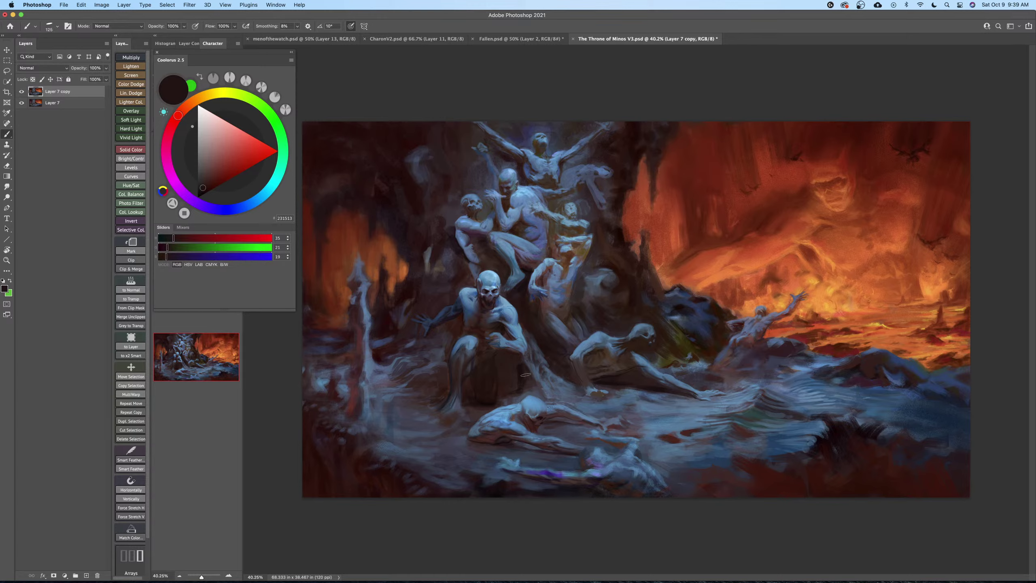
Stroke the seat's shadows with near-black tones sampled from under the seated figure.
{"action": "left_click", "coordinate": [518, 359], "text": "alt"}
{"action": "key", "text": "bracketleft"}
{"action": "left_click", "coordinate": [517, 361], "text": "alt"}
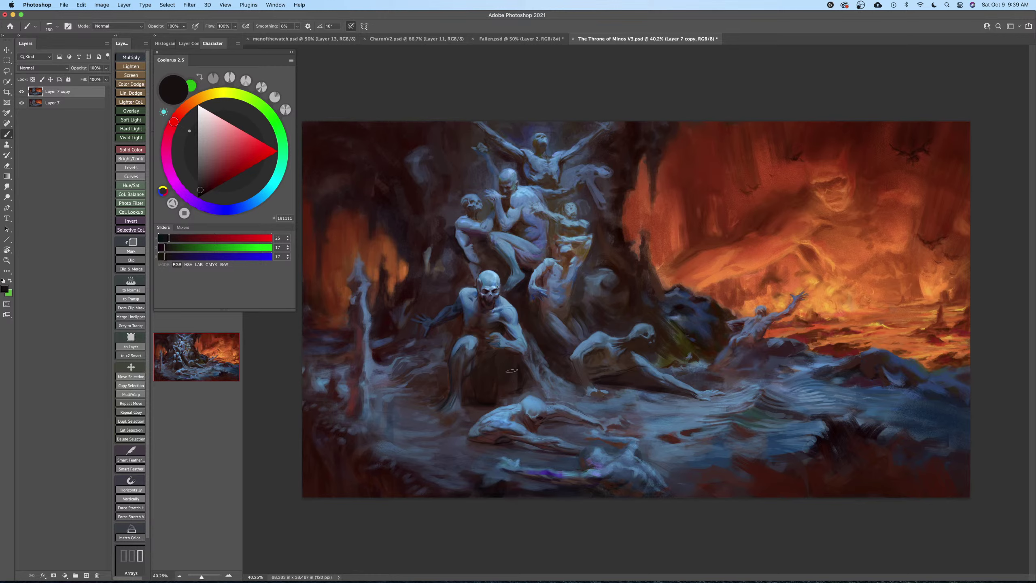
{"action": "left_click_drag", "start_coordinate": [517, 380], "coordinate": [524, 372]}
{"action": "left_click", "coordinate": [515, 366], "text": "alt"}
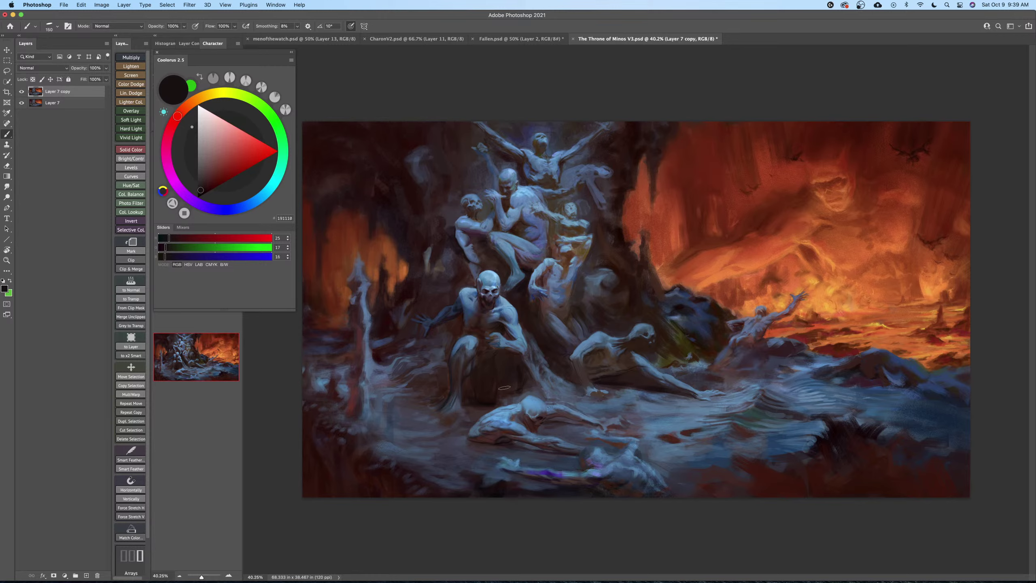
Rework the rock beside the seated figure's arm with sampled slate blue and dark plum, enlarging the brush.
{"action": "key", "text": "bracketleft"}
{"action": "key", "text": "bracketleft"}
{"action": "left_click", "coordinate": [538, 338], "text": "alt"}
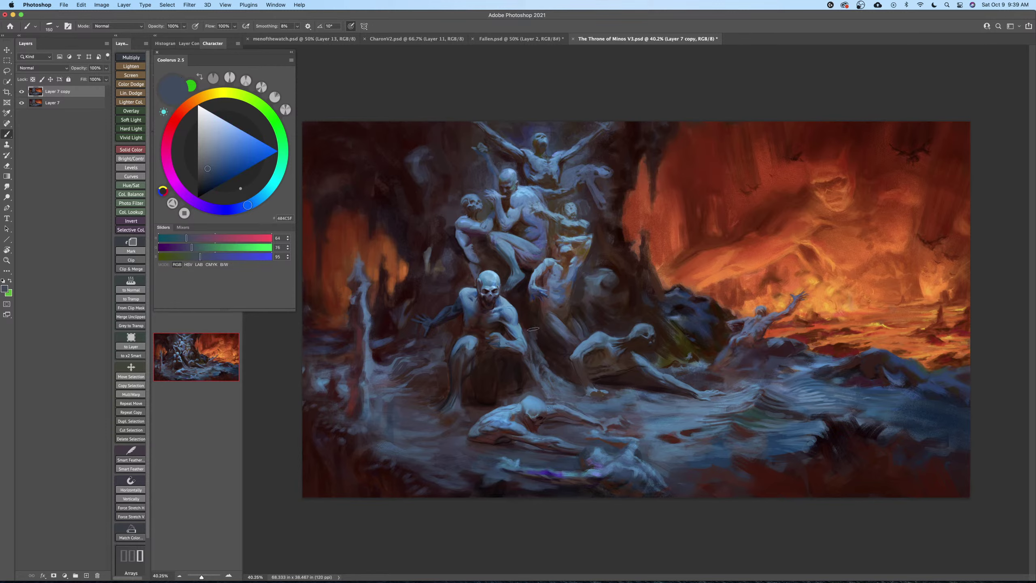
{"action": "key", "text": "bracketright"}
{"action": "key", "text": "bracketright"}
{"action": "key", "text": "bracketright"}
{"action": "key", "text": "bracketright"}
{"action": "left_click", "coordinate": [527, 325], "text": "alt"}
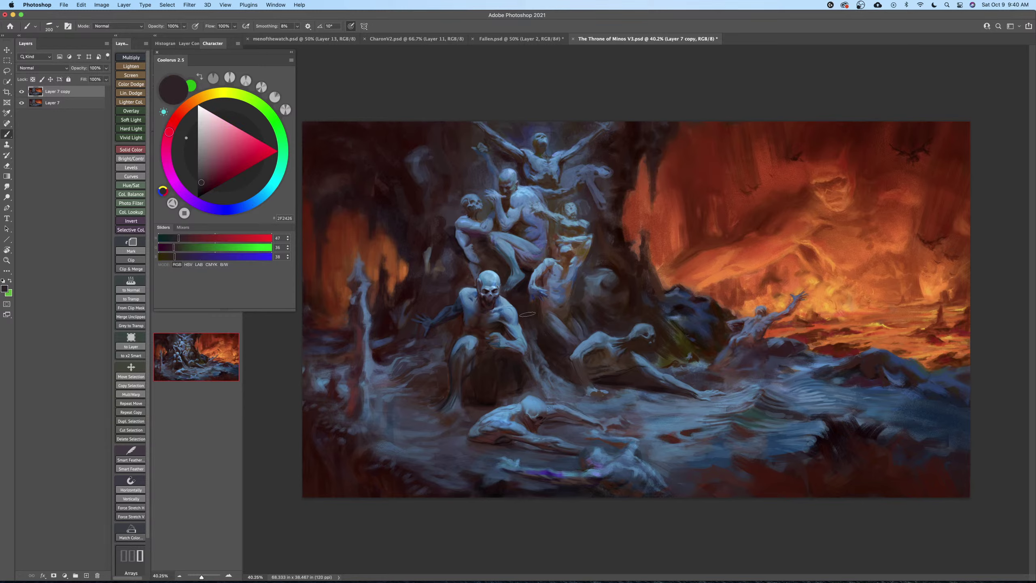
Reduce the brush and pick a near-black colour for the shadows beside the seated figure.
{"action": "key", "text": "bracketleft"}
{"action": "key", "text": "bracketleft"}
{"action": "left_click", "coordinate": [198, 192]}
Preview the painting in greyscale at a small size to check its values, and return to colour.
{"action": "key", "text": "super+y"}
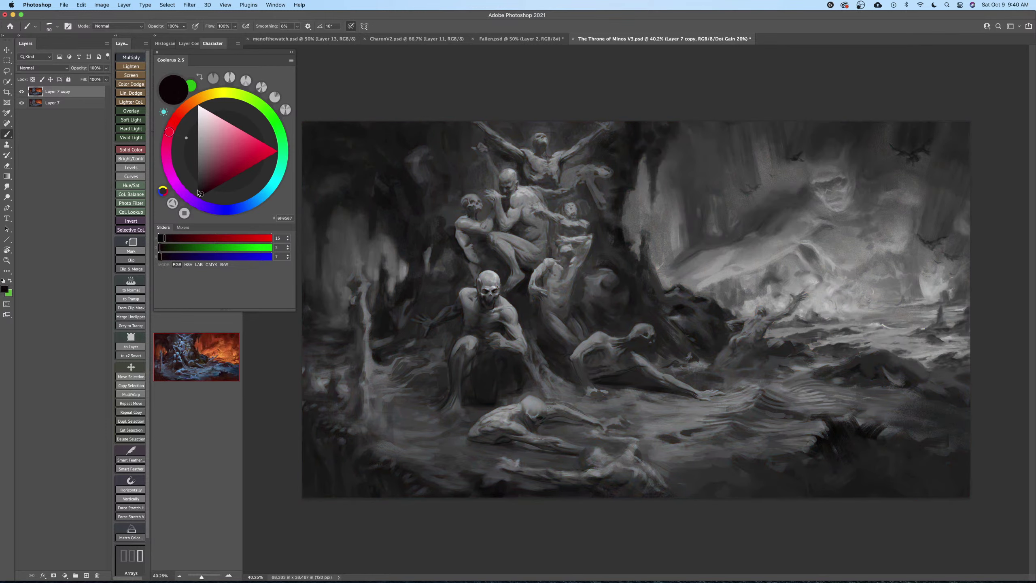
{"action": "key", "text": "z"}
{"action": "scroll", "coordinate": [576, 451], "scroll_direction": "down", "scroll_amount": 5}
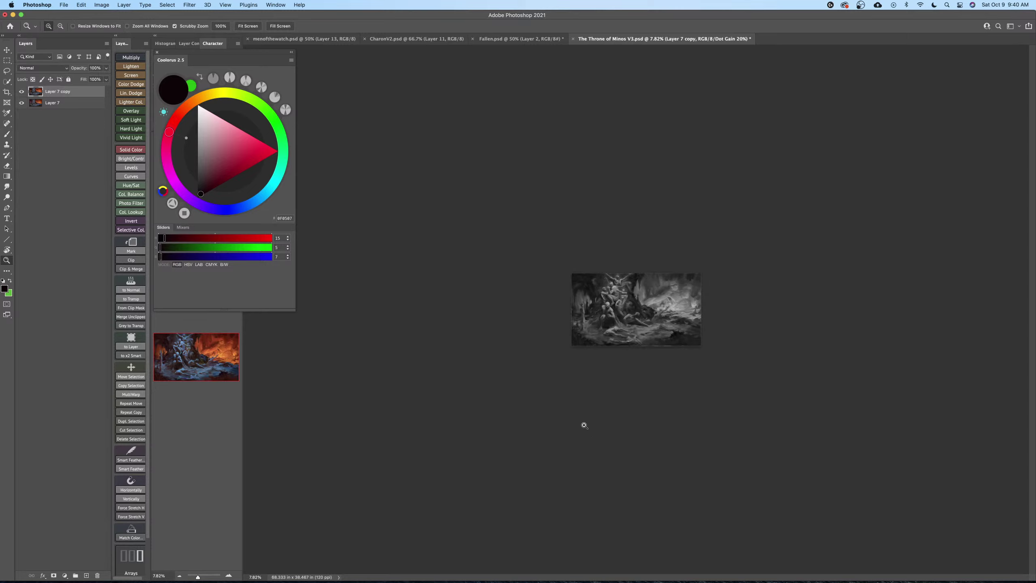
{"action": "key", "text": "super+y"}
{"action": "left_click", "coordinate": [669, 365]}
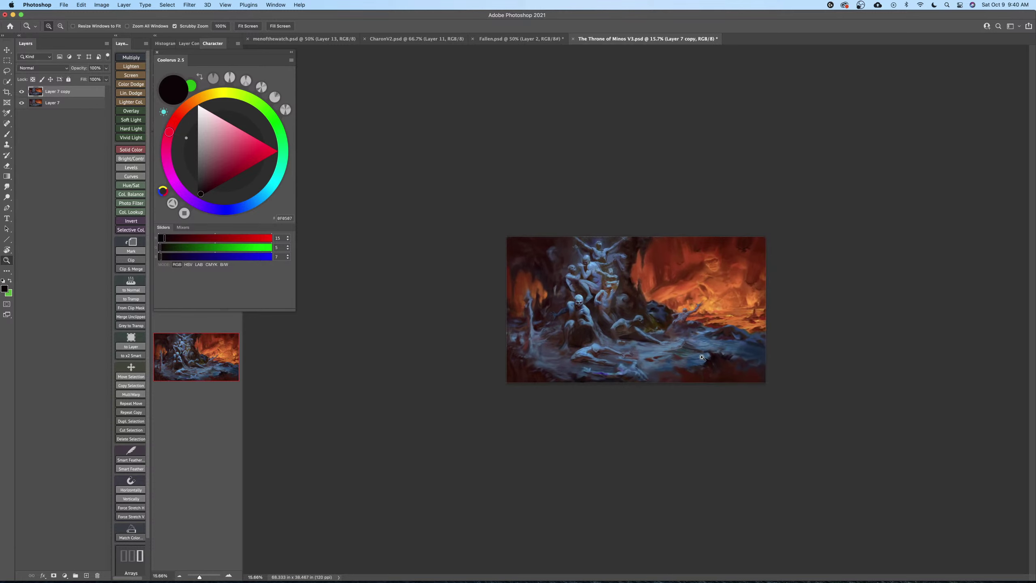
Flip the whole canvas horizontally and enlarge the view to judge the composition.
{"action": "left_click", "coordinate": [102, 5]}
{"action": "mouse_move", "coordinate": [148, 82]}
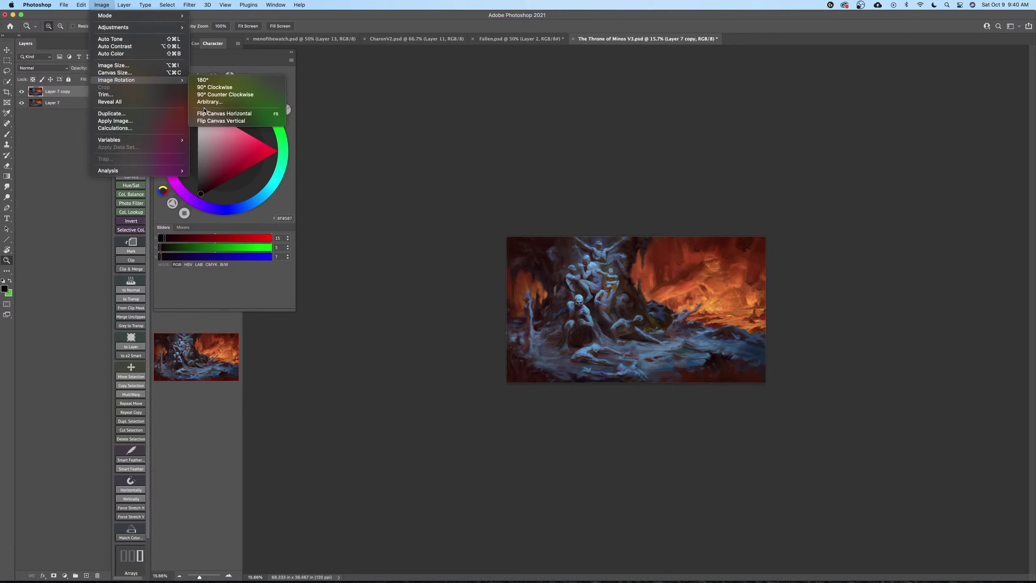
{"action": "left_click", "coordinate": [206, 113]}
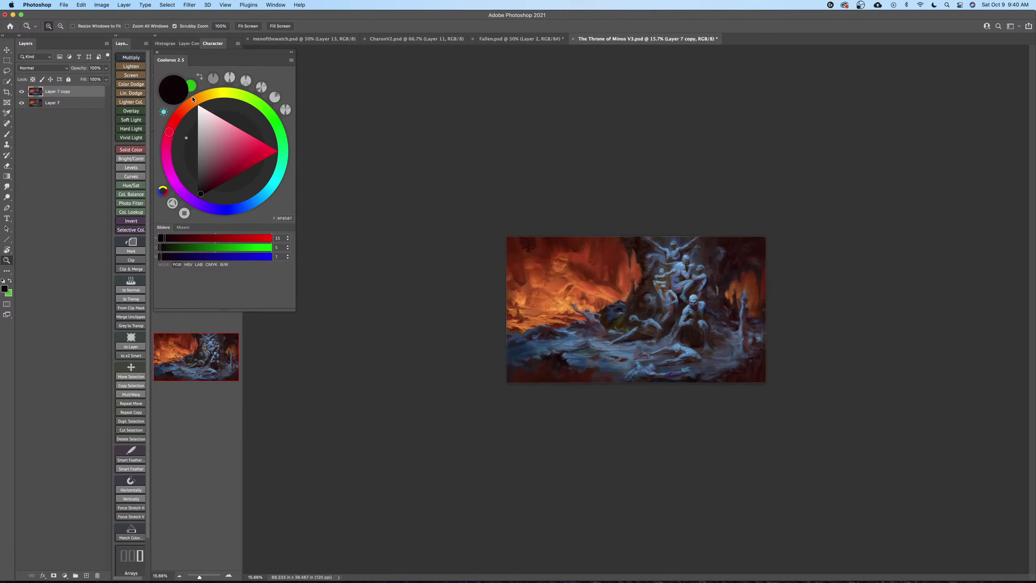
{"action": "left_click_drag", "start_coordinate": [649, 333], "coordinate": [657, 351]}
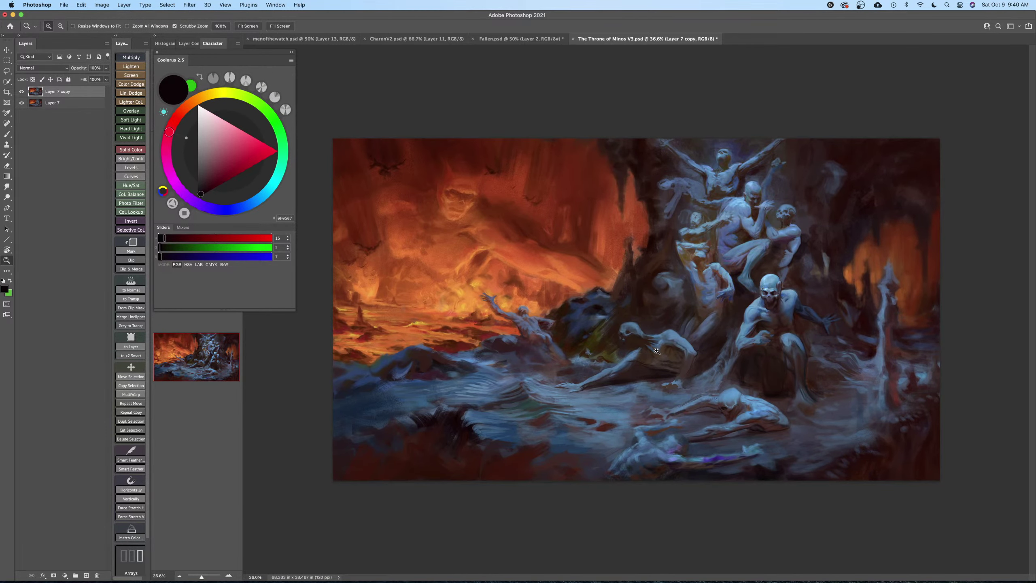
{"action": "key", "text": "super+0"}
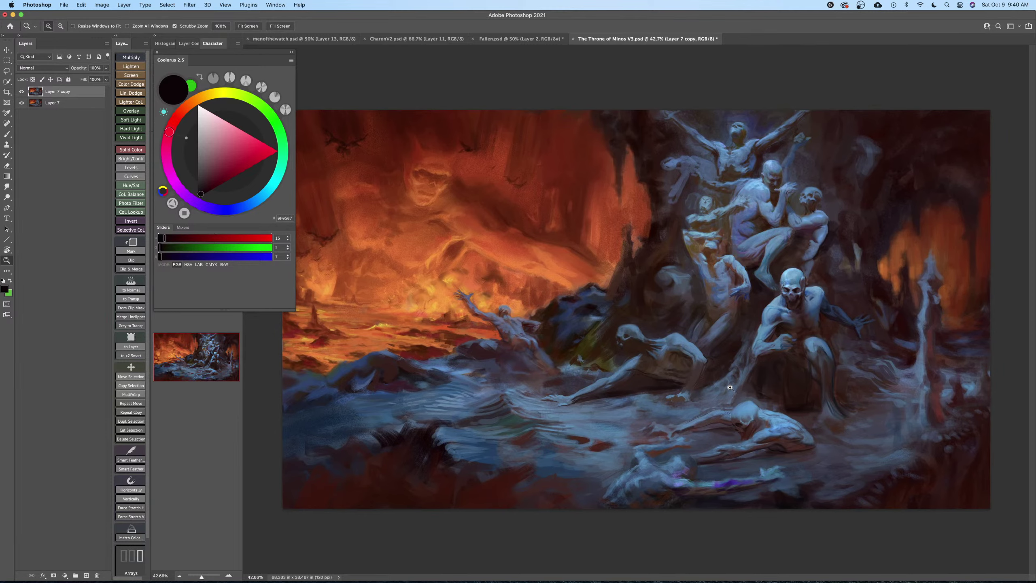
Compare the repainted version with the original by hiding Layer 7 copy and showing it again.
{"action": "left_click", "coordinate": [21, 91]}
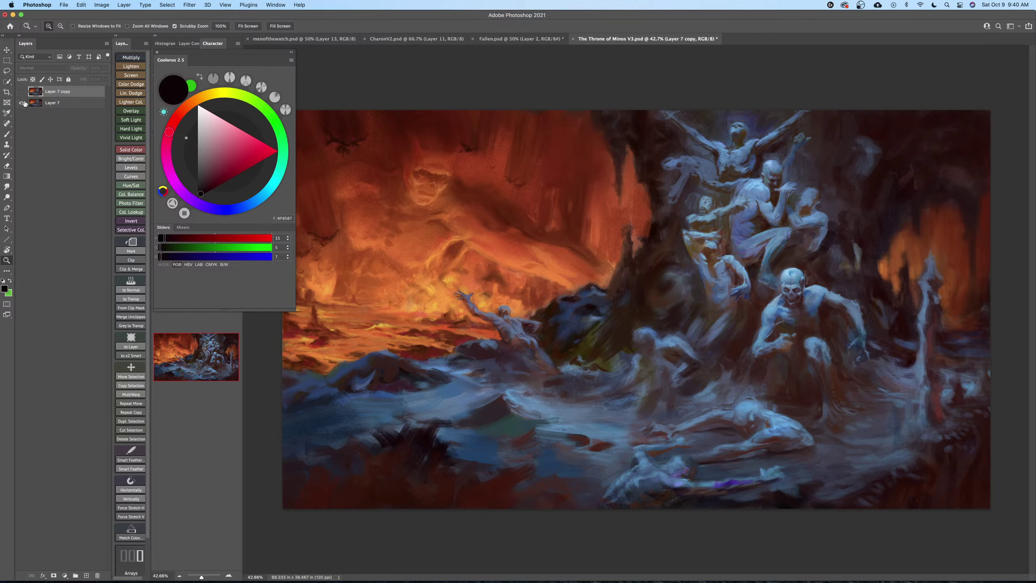
{"action": "left_click", "coordinate": [21, 91]}
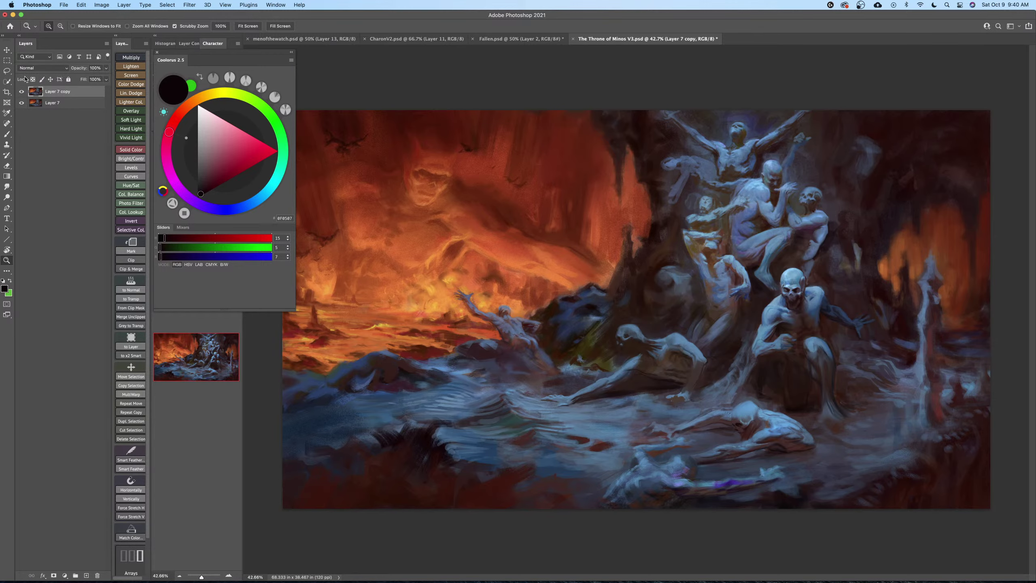
{"action": "key", "text": "super+0"}
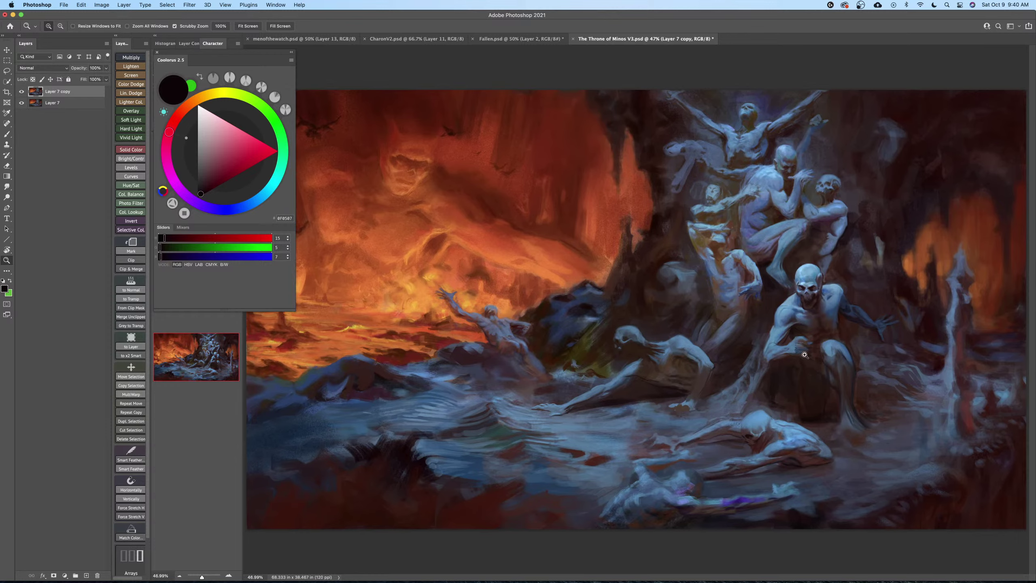
Return to the Brush tool and set a smaller brush for detail around the seated figure's knee.
{"action": "key", "text": "b"}
{"action": "key", "text": "bracketright"}
{"action": "key", "text": "bracketright"}
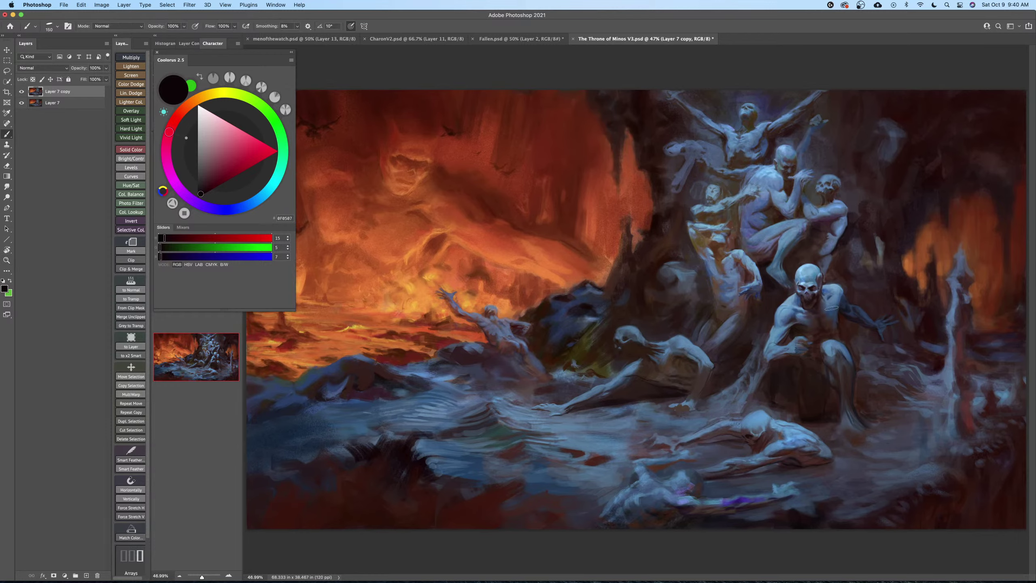
{"action": "left_click_drag", "start_coordinate": [815, 346], "coordinate": [823, 346]}
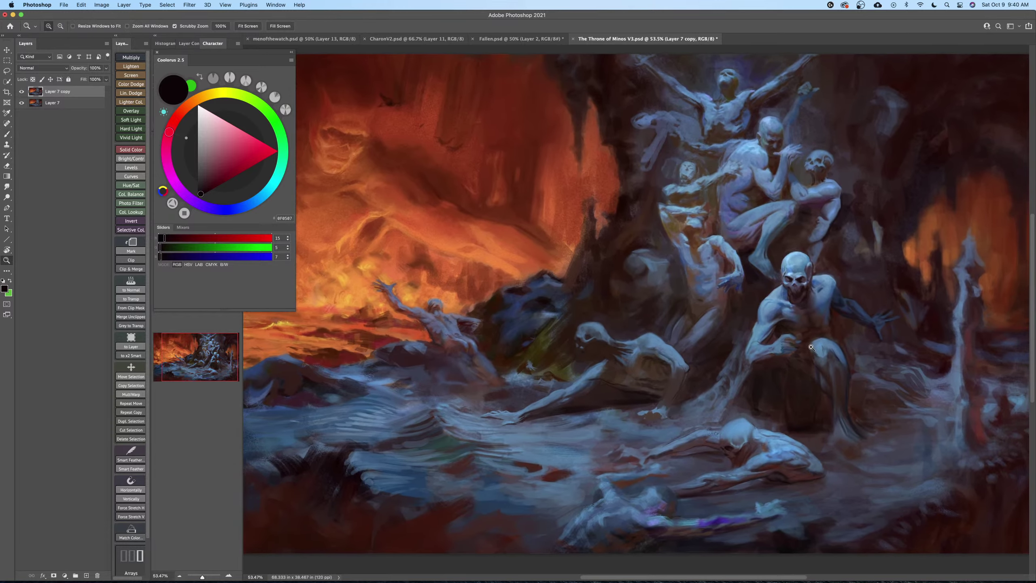
{"action": "key", "text": "bracketleft"}
{"action": "key", "text": "bracketleft"}
{"action": "key", "text": "bracketleft"}
{"action": "key", "text": "bracketleft"}
{"action": "key", "text": "bracketleft"}
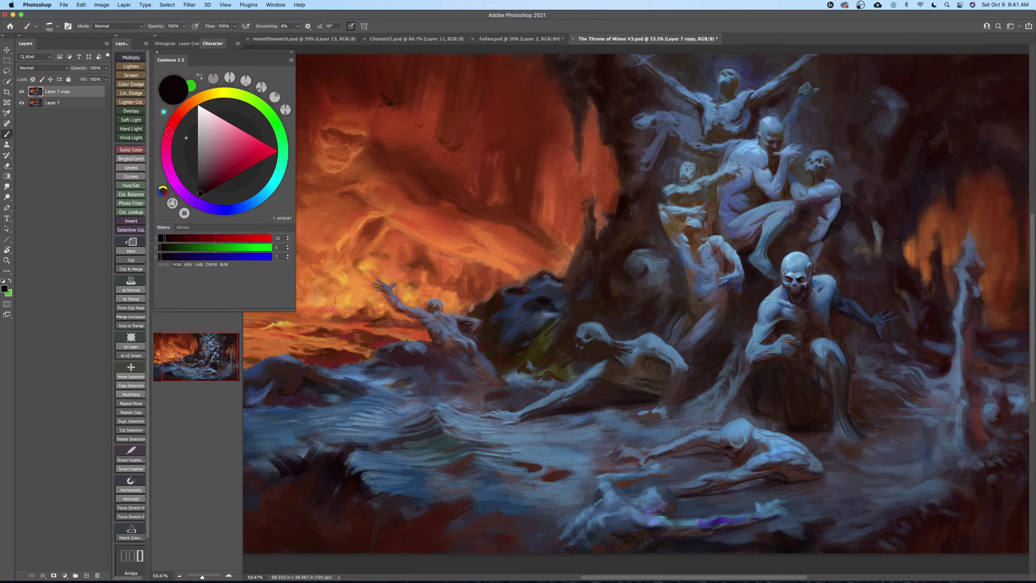
Sample the dark rock between the crawling and seated figures, darken it to near-black and adjust the brush size.
{"action": "left_click", "coordinate": [709, 357], "text": "alt"}
{"action": "left_click_drag", "start_coordinate": [203, 190], "coordinate": [200, 193]}
{"action": "key", "text": "bracketright"}
{"action": "key", "text": "bracketleft"}
{"action": "key", "text": "bracketleft"}
{"action": "key", "text": "bracketleft"}
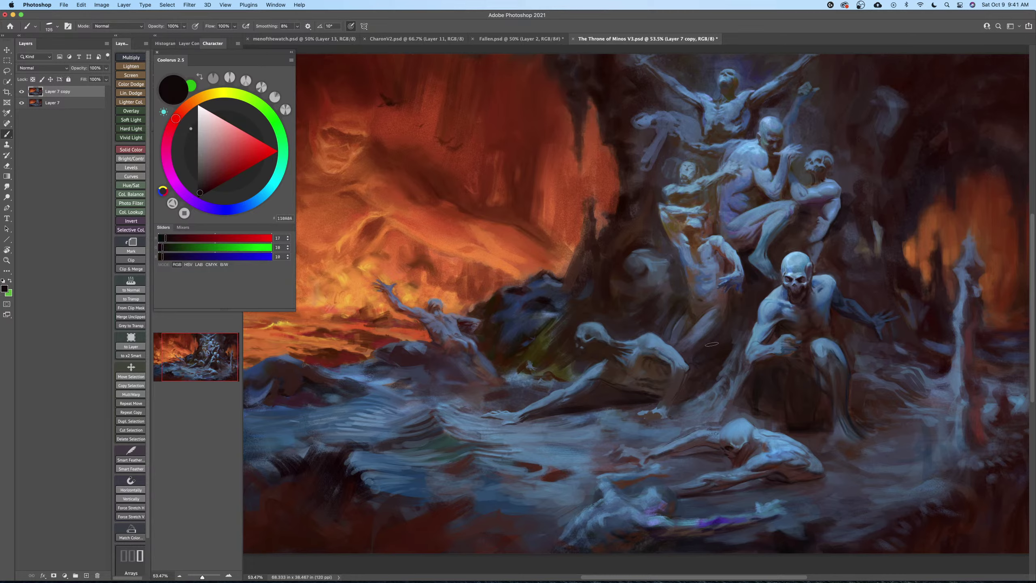
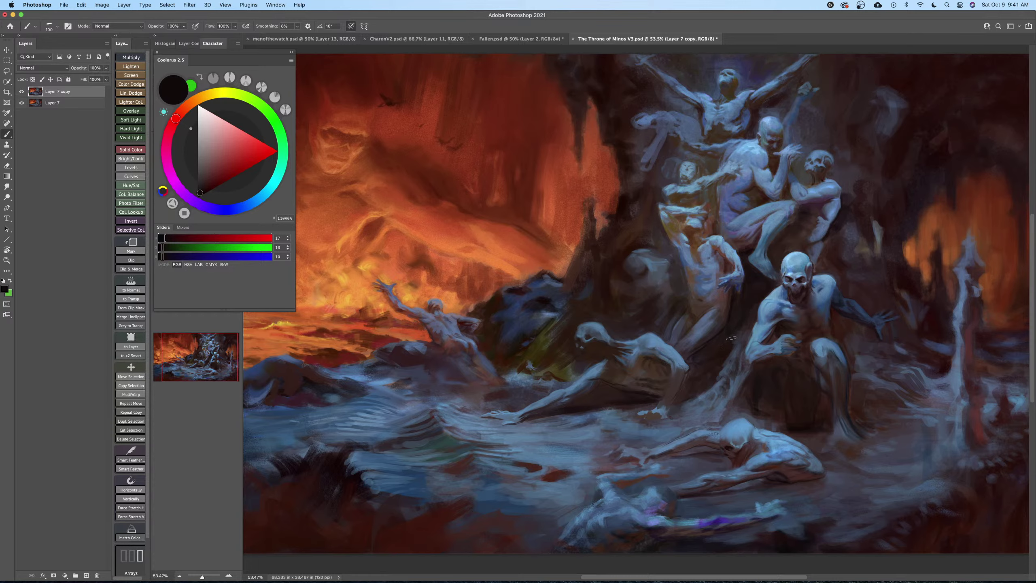
Reduce the brush further and save the painting.
{"action": "key", "text": "bracketleft"}
{"action": "key", "text": "bracketleft"}
{"action": "key", "text": "super+s"}
{"action": "scroll", "coordinate": [743, 300], "scroll_direction": "down", "scroll_amount": 1}
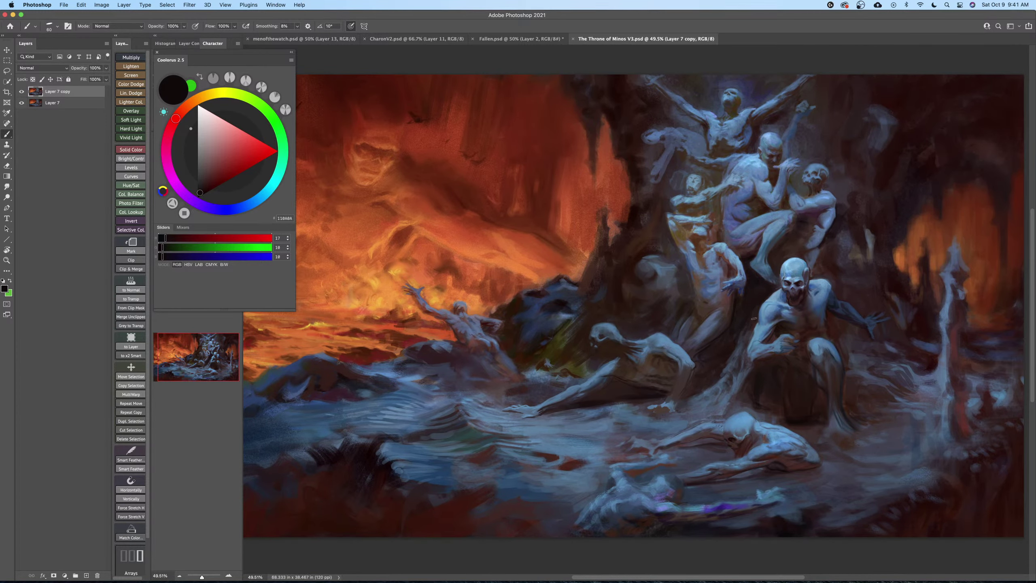
Sample dark violet-grey and slate blue beside the seated figure and stroke a streak down the rock there.
{"action": "left_click", "coordinate": [748, 333], "text": "alt"}
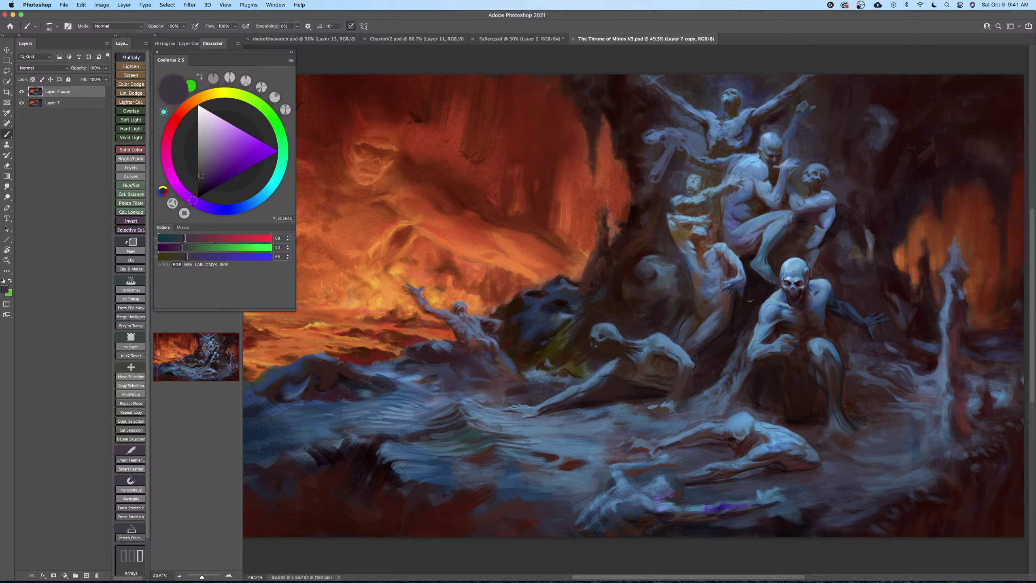
{"action": "left_click", "coordinate": [741, 336], "text": "alt"}
{"action": "key", "text": "bracketright"}
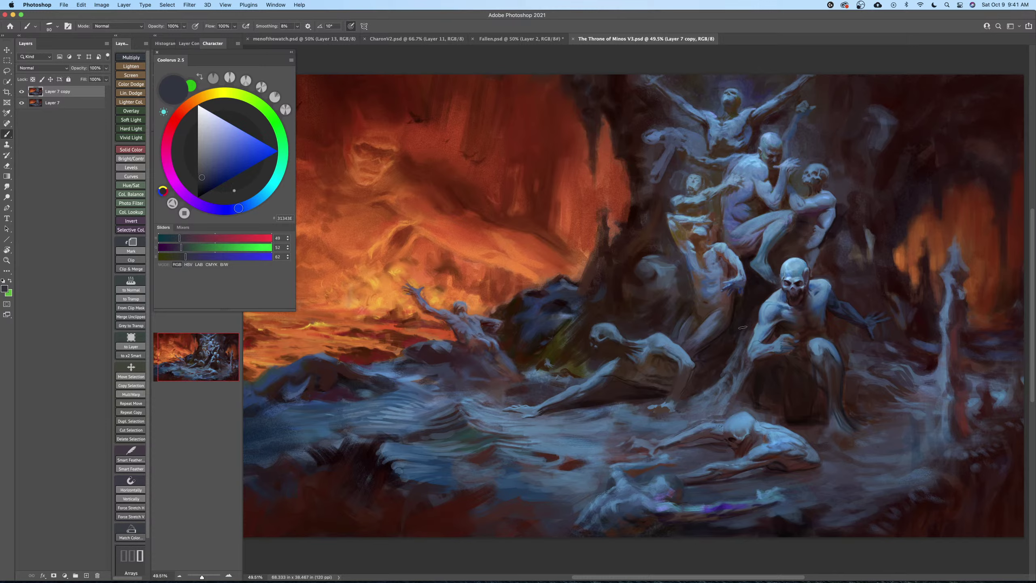
{"action": "left_click_drag", "start_coordinate": [743, 322], "coordinate": [732, 353]}
{"action": "scroll", "coordinate": [749, 325], "scroll_direction": "down", "scroll_amount": 2}
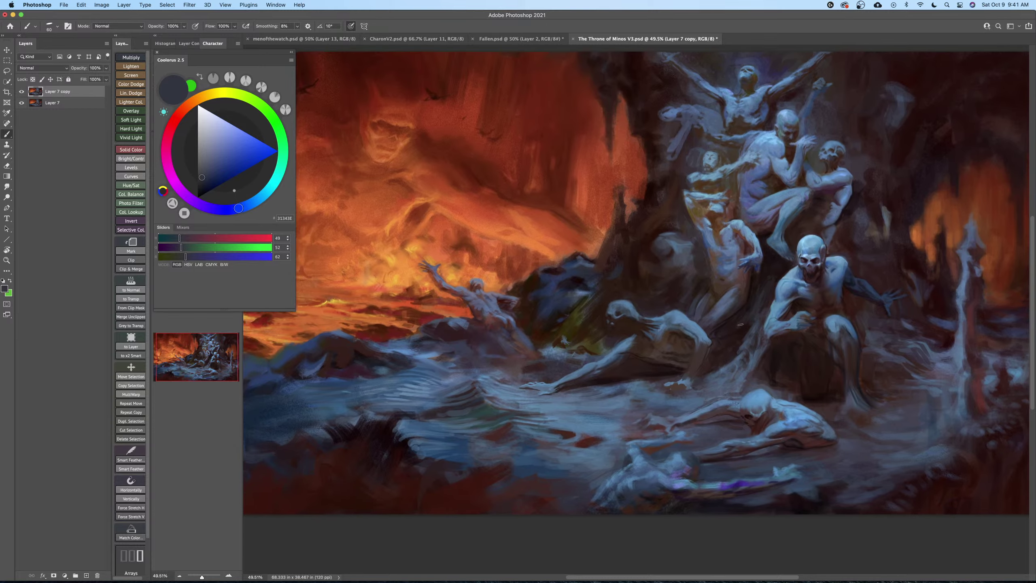
Enlarge the brush and sample near-black tones around the hand of the standing figure beside the seated one.
{"action": "left_click", "coordinate": [750, 290], "text": "alt"}
{"action": "key", "text": "]"}
{"action": "key", "text": "]"}
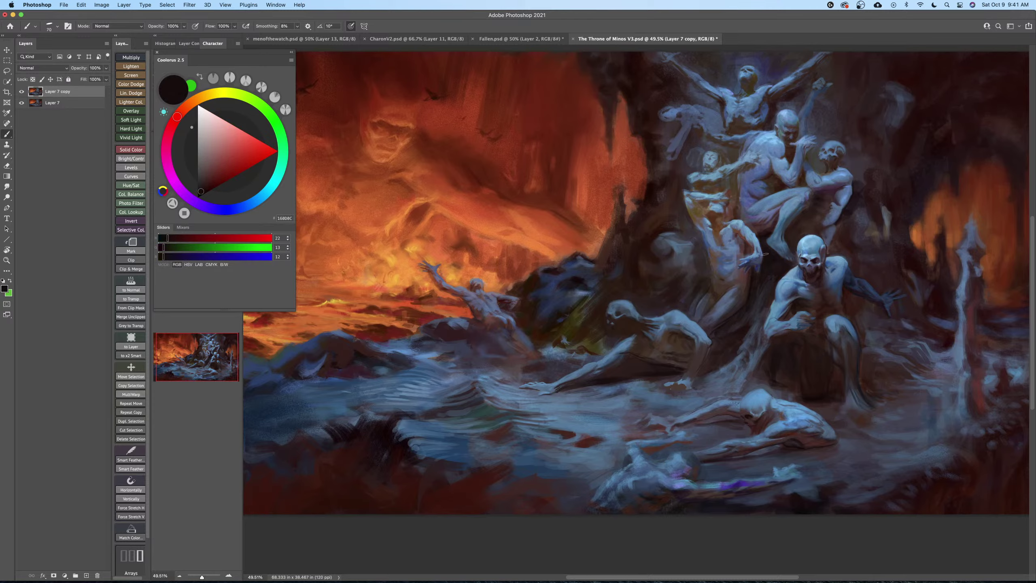
{"action": "key", "text": "r"}
{"action": "left_click_drag", "start_coordinate": [765, 276], "coordinate": [790, 383]}
{"action": "key", "text": "z"}
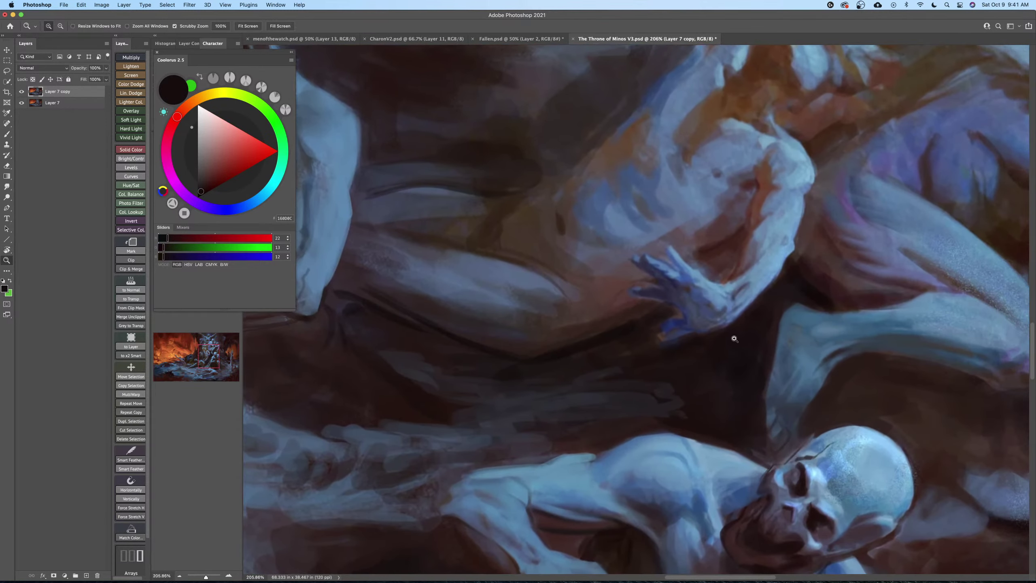
{"action": "key", "text": "b"}
{"action": "left_click", "coordinate": [683, 336], "text": "alt"}
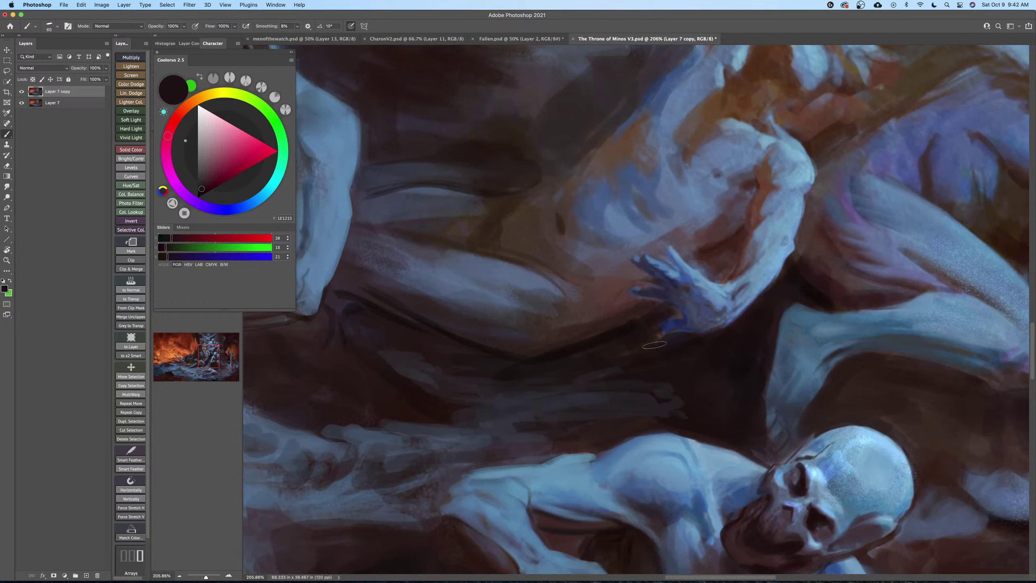
Refine the fingers of the standing figure's hand with dark blue sampled from it and a smaller brush.
{"action": "key", "text": "bracketleft"}
{"action": "key", "text": "bracketleft"}
{"action": "key", "text": "bracketleft"}
{"action": "left_click", "coordinate": [664, 318], "text": "alt"}
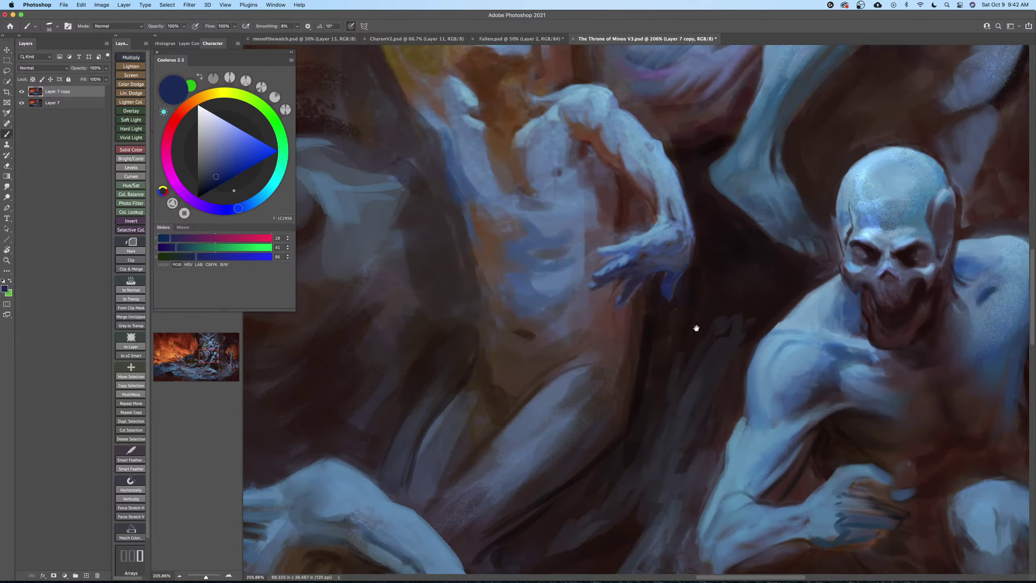
{"action": "left_click_drag", "start_coordinate": [695, 328], "coordinate": [700, 358]}
{"action": "key", "text": "bracketleft"}
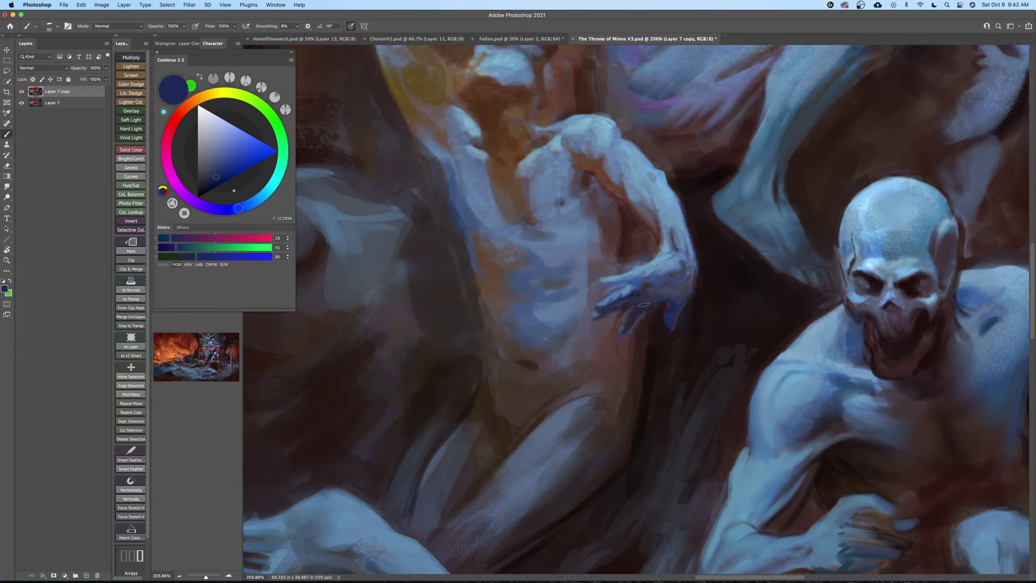
{"action": "mouse_move", "coordinate": [643, 304]}
{"action": "left_mouse_down"}
{"action": "mouse_move", "coordinate": [604, 317]}
{"action": "mouse_move", "coordinate": [637, 300]}
{"action": "left_mouse_up"}
Pick a near-black blue and paint the shadows between and around the standing figure's fingers.
{"action": "left_click_drag", "start_coordinate": [215, 177], "coordinate": [202, 192]}
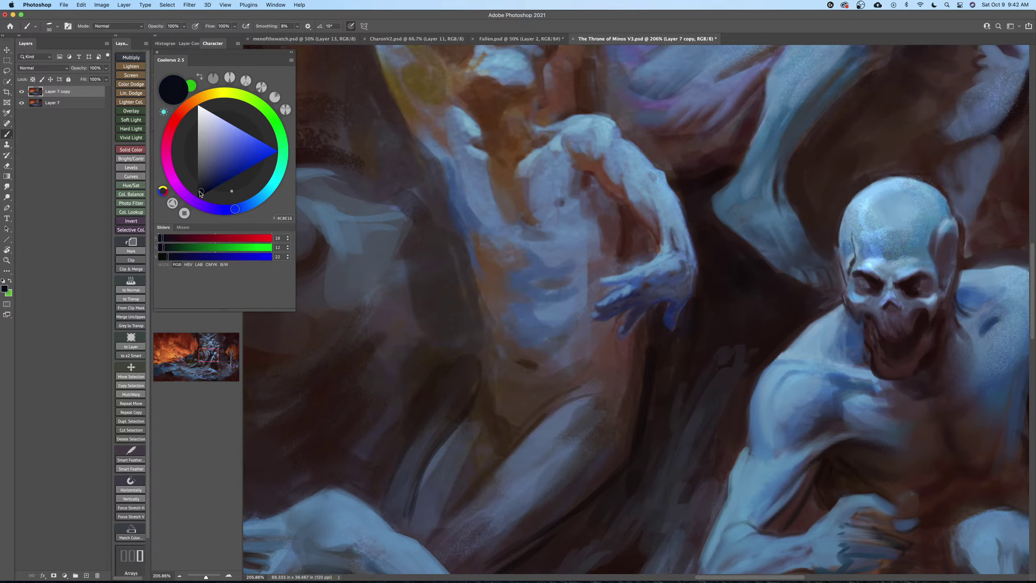
{"action": "left_click", "coordinate": [200, 191]}
{"action": "key", "text": "bracketleft"}
{"action": "left_click_drag", "start_coordinate": [633, 306], "coordinate": [618, 332]}
{"action": "left_click_drag", "start_coordinate": [631, 284], "coordinate": [599, 282]}
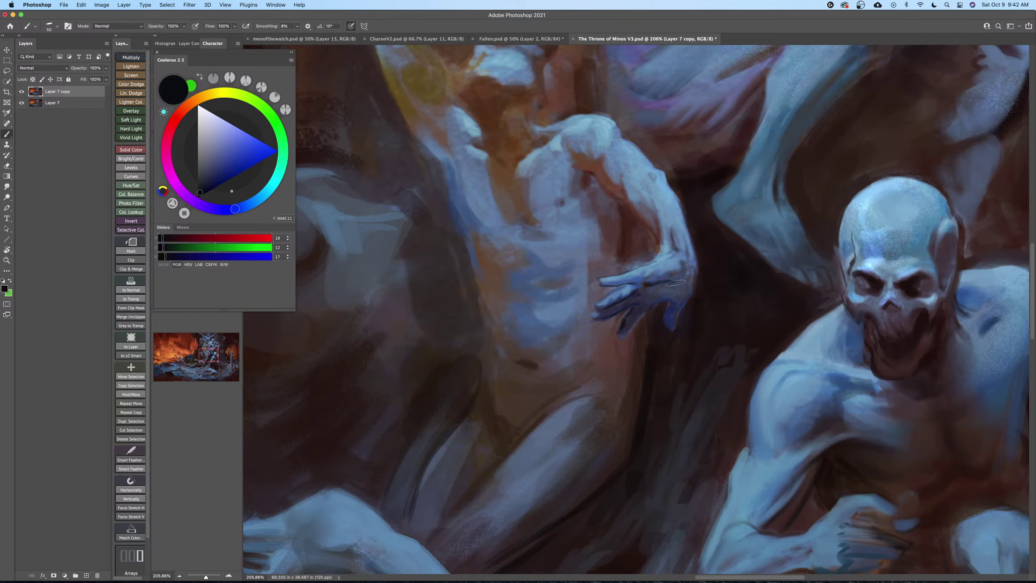
Stroke near-black over the rock below the standing figure's hand, beside the seated figure, with a larger brush.
{"action": "key", "text": "bracketleft"}
{"action": "key", "text": "z"}
{"action": "left_click_drag", "start_coordinate": [693, 282], "coordinate": [685, 301]}
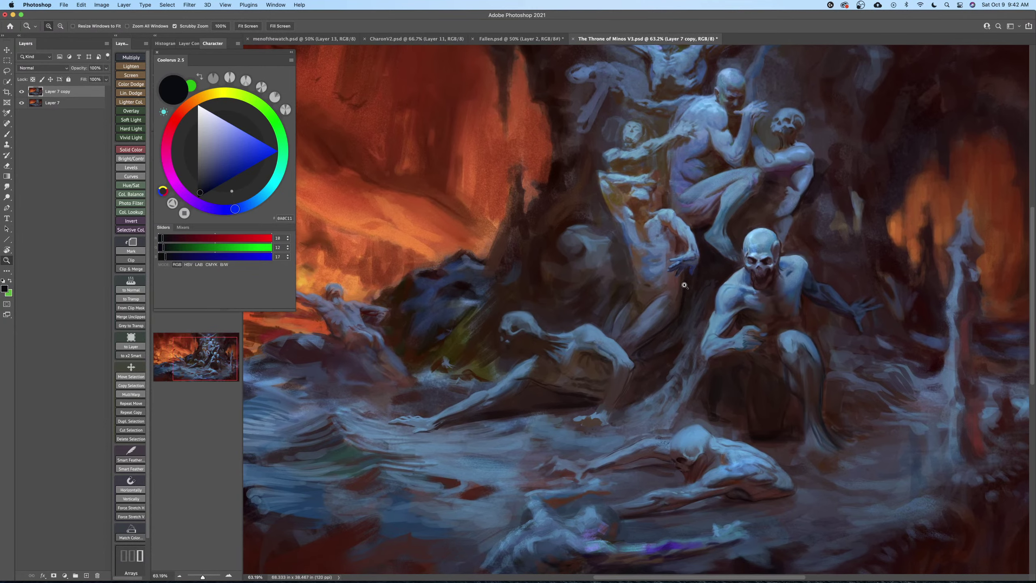
{"action": "key", "text": "b"}
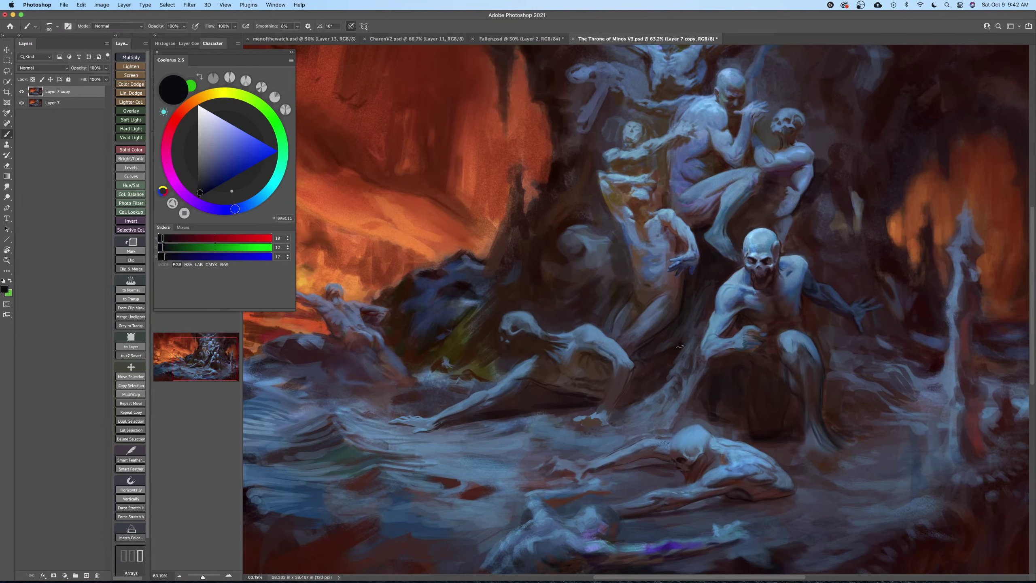
{"action": "key", "text": "bracketright"}
{"action": "key", "text": "bracketright"}
{"action": "left_click_drag", "start_coordinate": [680, 350], "coordinate": [668, 356]}
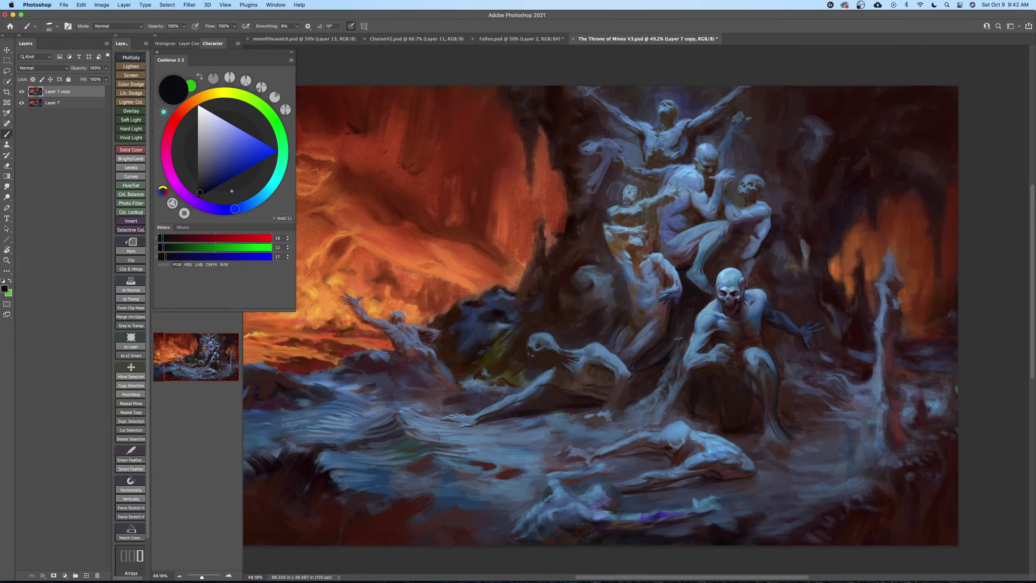
Enlarge the brush for the dark rock areas and bring the whole painting into view.
{"action": "key", "text": "bracketright"}
{"action": "key", "text": "bracketright"}
{"action": "key", "text": "bracketright"}
{"action": "key", "text": "bracketright"}
{"action": "key", "text": "bracketright"}
{"action": "key", "text": "z"}
{"action": "key", "text": "super+0"}
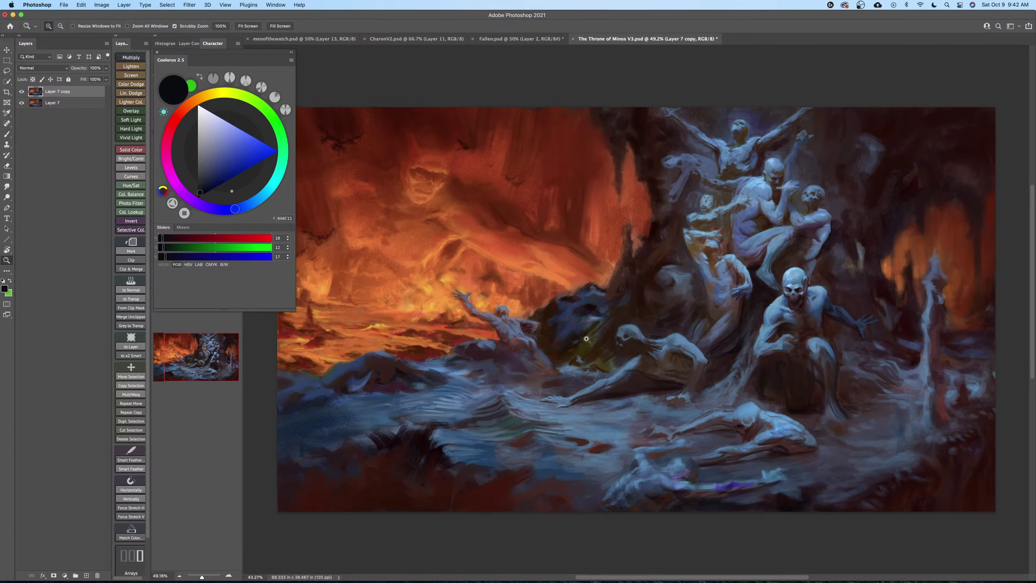
Lasso the crawling figure's outstretched forearm and hand and copy them onto a new layer.
{"action": "key", "text": "b"}
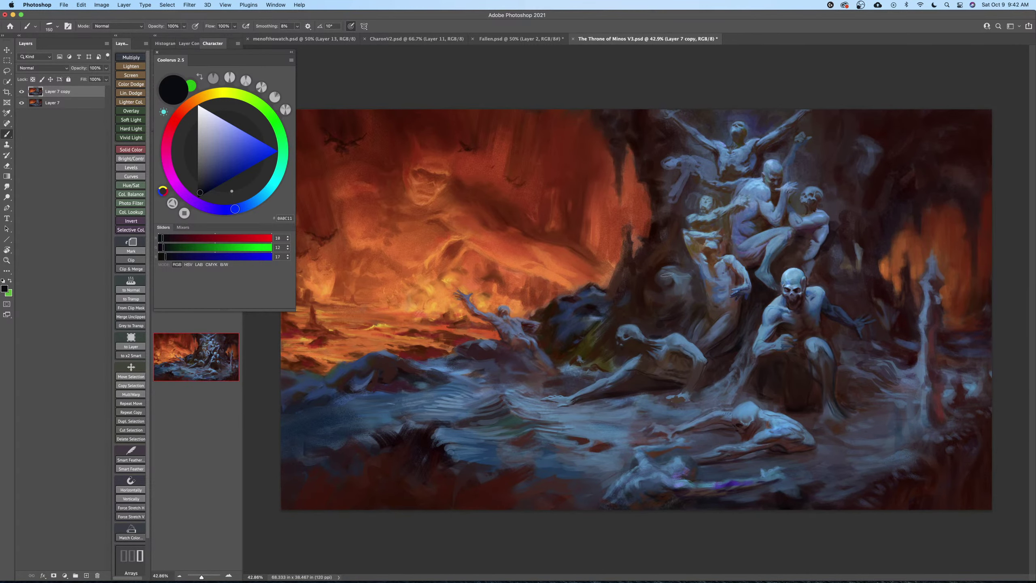
{"action": "key", "text": "bracketright"}
{"action": "key", "text": "bracketright"}
{"action": "key", "text": "l"}
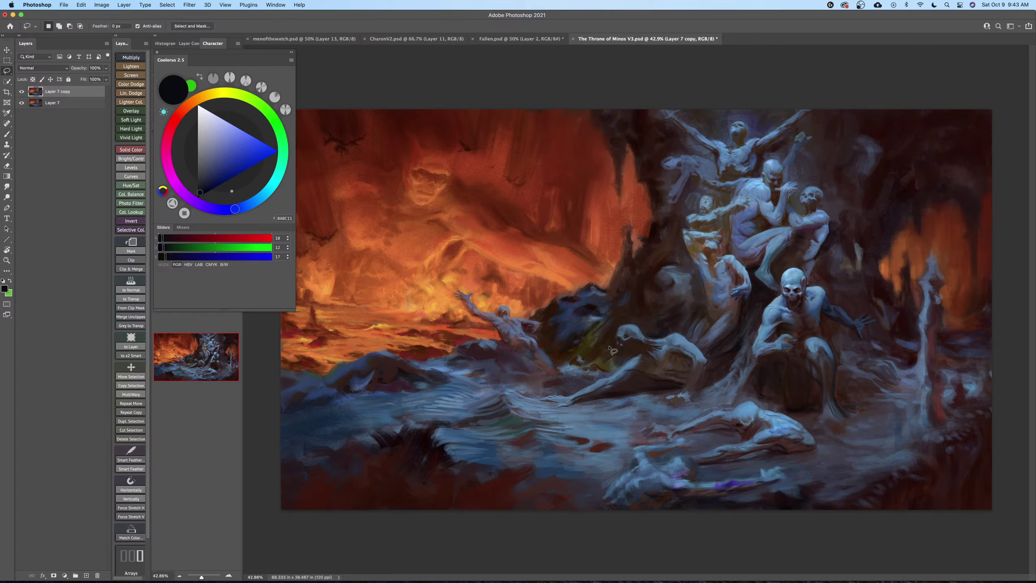
{"action": "mouse_move", "coordinate": [633, 379]}
{"action": "left_mouse_down"}
{"action": "mouse_move", "coordinate": [640, 356]}
{"action": "mouse_move", "coordinate": [579, 392]}
{"action": "mouse_move", "coordinate": [543, 399]}
{"action": "mouse_move", "coordinate": [581, 404]}
{"action": "mouse_move", "coordinate": [633, 379]}
{"action": "left_mouse_up"}
{"action": "key", "text": "super+c"}
{"action": "key", "text": "super+v"}
Enlarge the copied arm to about 110% width and 107% height so it reaches farther across the water.
{"action": "key", "text": "super+t"}
{"action": "left_click_drag", "start_coordinate": [596, 387], "coordinate": [630, 369]}
{"action": "left_click_drag", "start_coordinate": [538, 405], "coordinate": [529, 412]}
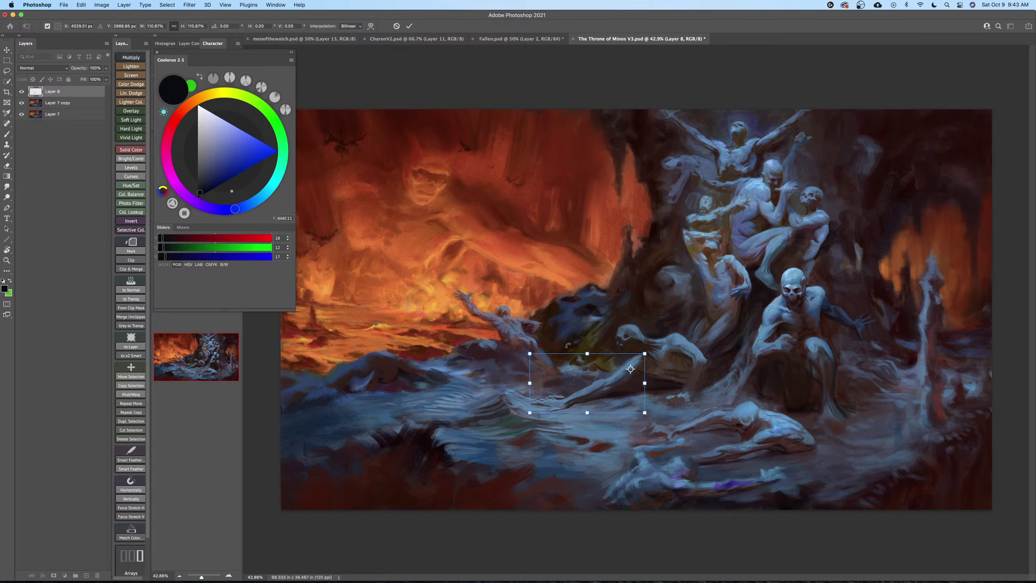
{"action": "key", "text": "super+z"}
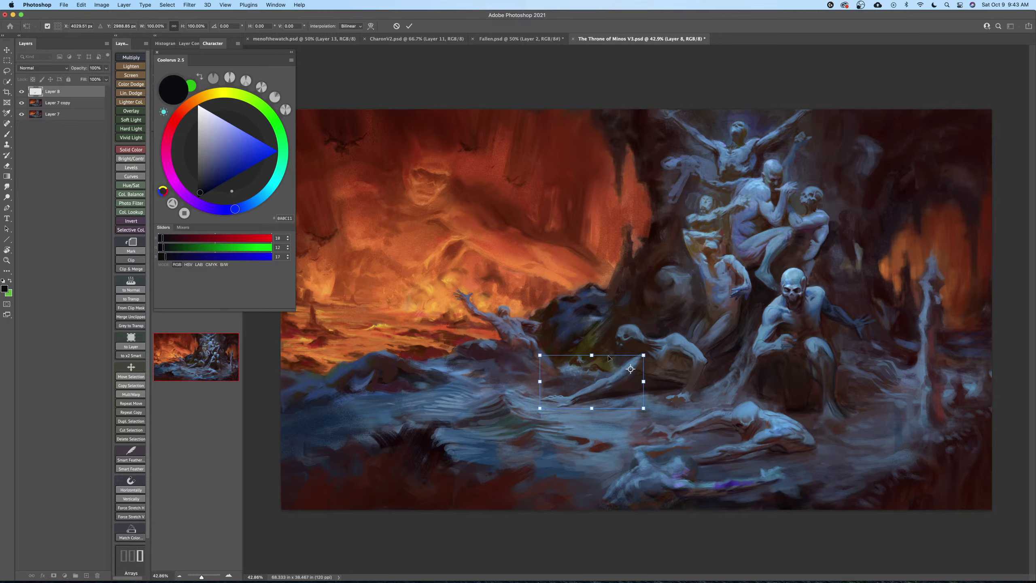
{"action": "left_click_drag", "start_coordinate": [539, 408], "coordinate": [531, 383]}
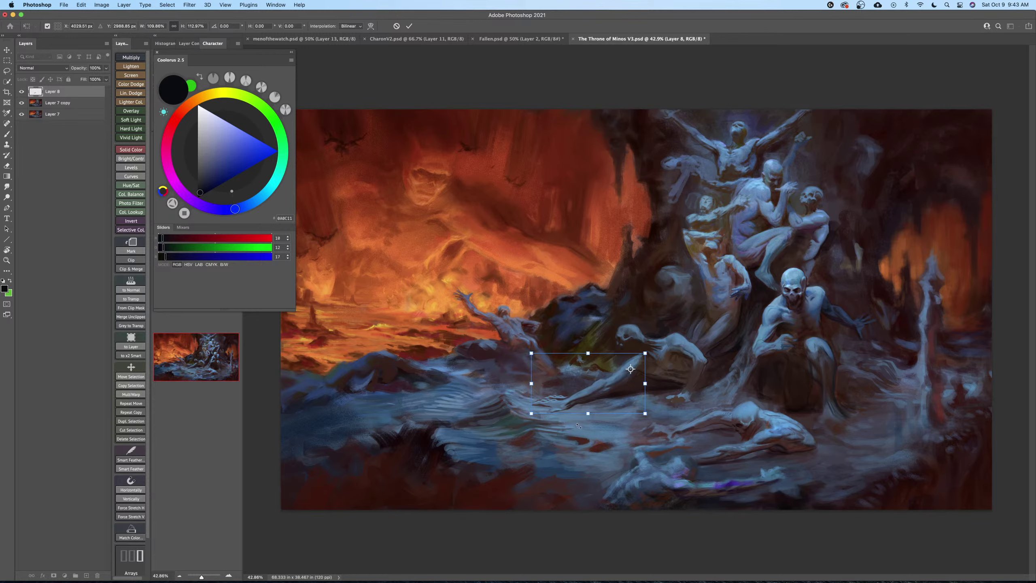
{"action": "left_click_drag", "start_coordinate": [588, 415], "coordinate": [588, 410]}
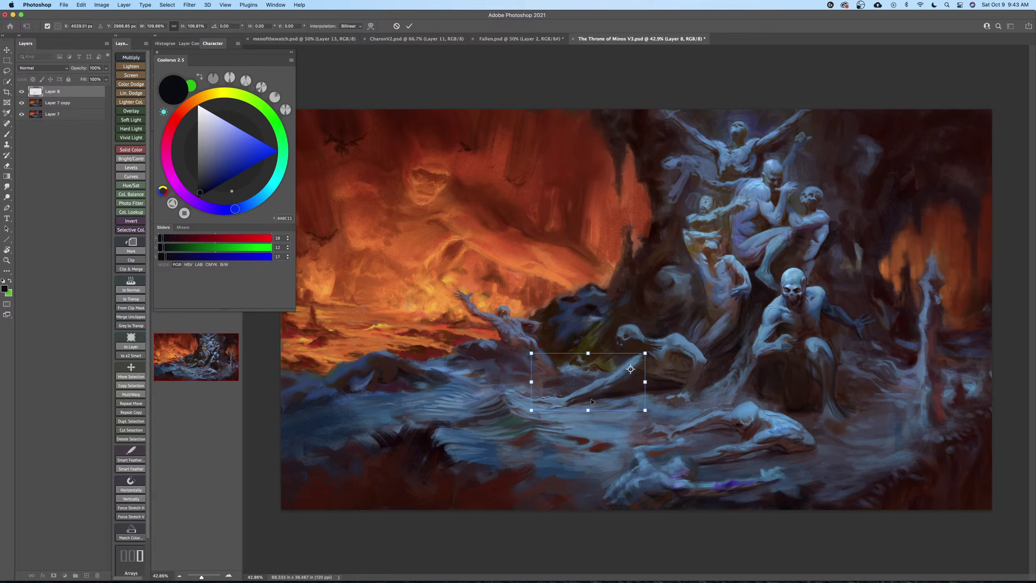
{"action": "key", "text": "Return"}
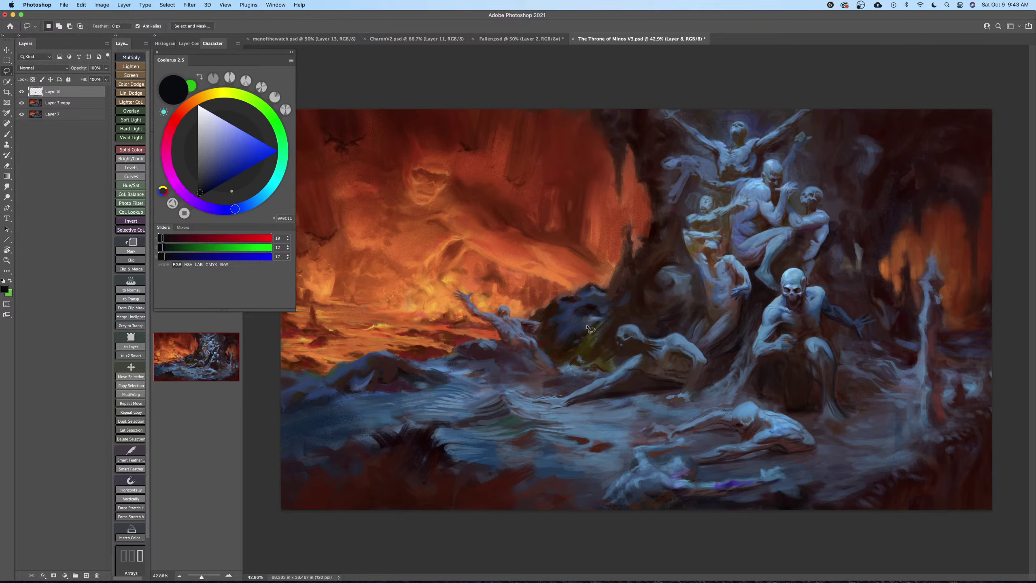
Refine the crawling figure's outstretched upper arm with light blue sampled from it and a smaller brush.
{"action": "key", "text": "z"}
{"action": "left_click_drag", "start_coordinate": [656, 383], "coordinate": [663, 366]}
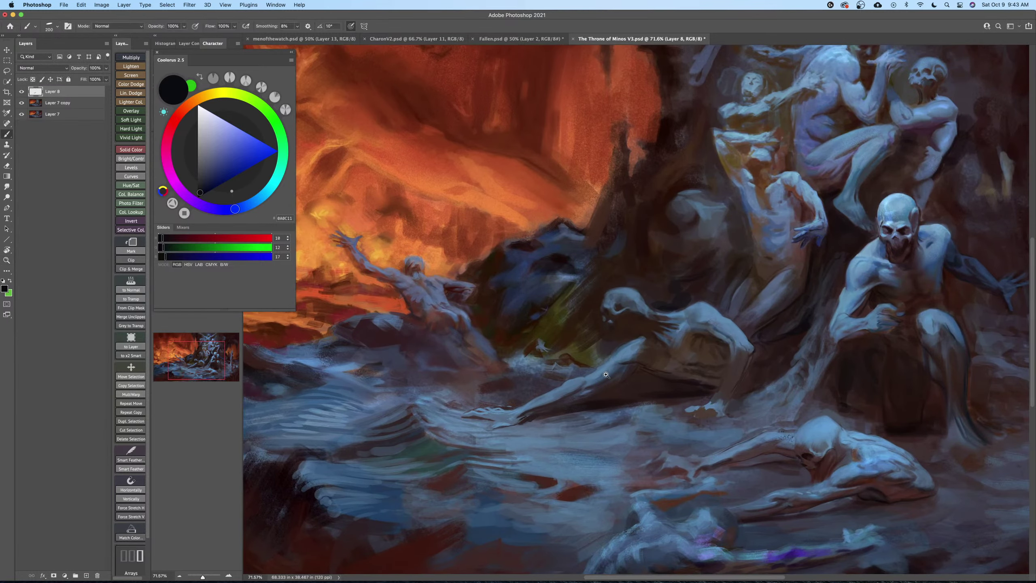
{"action": "key", "text": "z"}
{"action": "left_click_drag", "start_coordinate": [603, 379], "coordinate": [630, 355]}
{"action": "left_click", "coordinate": [650, 331], "text": "alt"}
{"action": "key", "text": "bracketleft"}
{"action": "key", "text": "bracketleft"}
{"action": "key", "text": "bracketleft"}
{"action": "key", "text": "bracketleft"}
{"action": "key", "text": "bracketleft"}
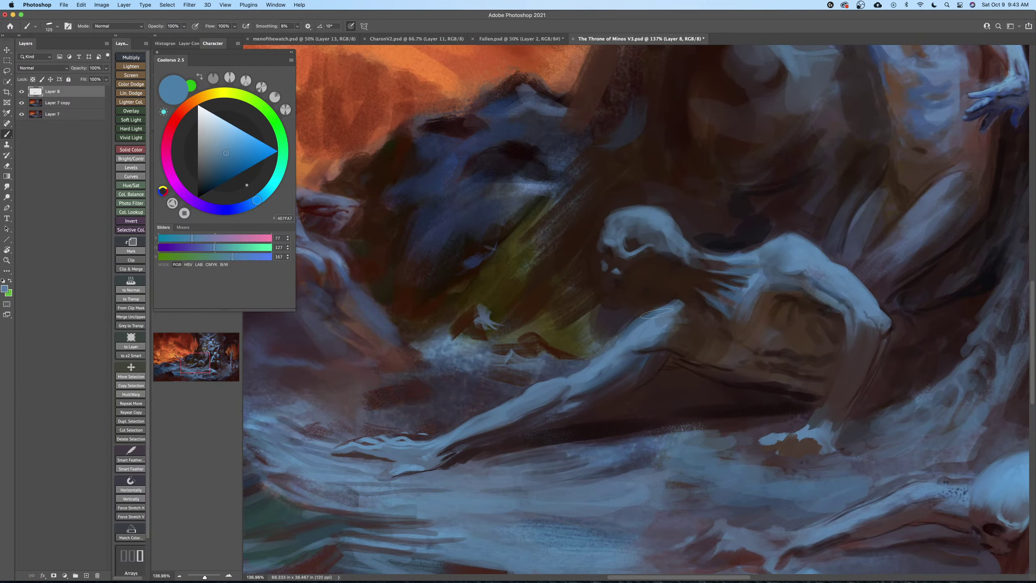
{"action": "left_click_drag", "start_coordinate": [651, 314], "coordinate": [630, 337]}
Sample the dark brown beside the crawling figure's shoulder and touch up the shadow along its outstretched arm.
{"action": "left_click", "coordinate": [644, 303], "text": "alt"}
{"action": "key", "text": "bracketleft"}
{"action": "mouse_move", "coordinate": [613, 343]}
{"action": "left_mouse_down"}
{"action": "mouse_move", "coordinate": [610, 308]}
{"action": "mouse_move", "coordinate": [608, 334]}
{"action": "mouse_move", "coordinate": [589, 297]}
{"action": "mouse_move", "coordinate": [563, 318]}
{"action": "left_mouse_up"}
{"action": "key", "text": "bracketright"}
{"action": "key", "text": "bracketright"}
{"action": "key", "text": "bracketright"}
{"action": "key", "text": "bracketright"}
{"action": "key", "text": "bracketright"}
{"action": "key", "text": "bracketright"}
{"action": "key", "text": "bracketright"}
{"action": "key", "text": "z"}
{"action": "mouse_move", "coordinate": [636, 323]}
{"action": "left_mouse_down"}
{"action": "mouse_move", "coordinate": [604, 321]}
{"action": "mouse_move", "coordinate": [625, 355]}
{"action": "mouse_move", "coordinate": [616, 380]}
{"action": "mouse_move", "coordinate": [650, 361]}
{"action": "left_mouse_up"}
{"action": "key", "text": "b"}
{"action": "key", "text": "bracketleft"}
{"action": "key", "text": "bracketleft"}
{"action": "key", "text": "bracketleft"}
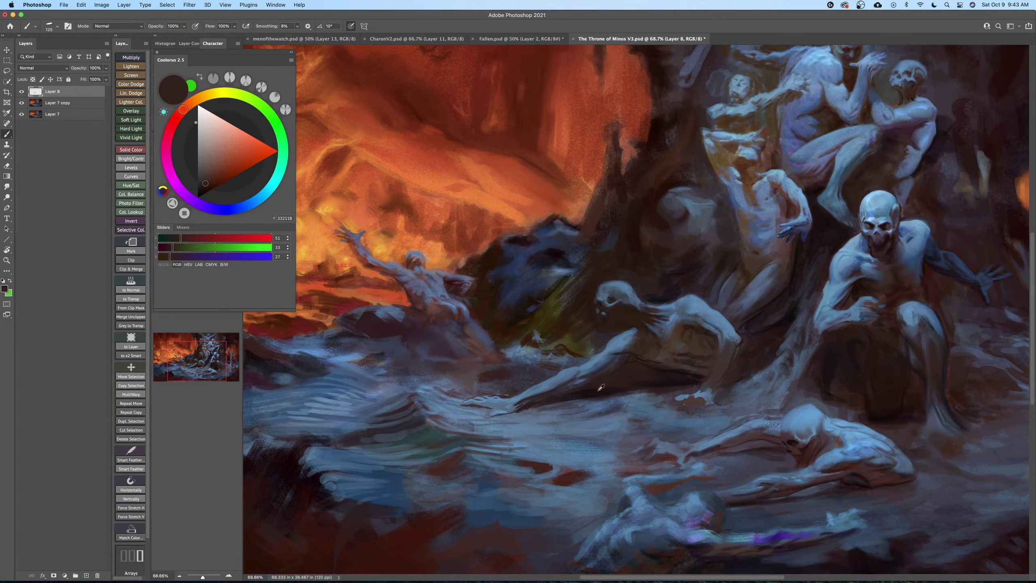
Sample near-black from the shadow under the crawling figure's arm and deepen the darks around its outstretched hand.
{"action": "left_click", "coordinate": [598, 390], "text": "alt"}
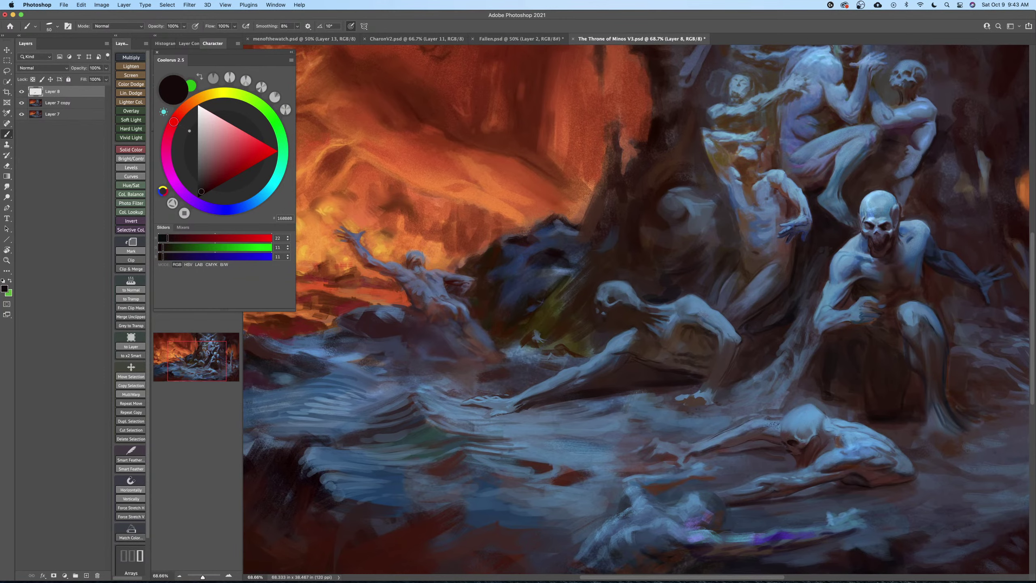
{"action": "key", "text": "bracketright"}
{"action": "mouse_move", "coordinate": [506, 416]}
{"action": "left_mouse_down"}
{"action": "mouse_move", "coordinate": [544, 426]}
{"action": "mouse_move", "coordinate": [498, 412]}
{"action": "mouse_move", "coordinate": [515, 430]}
{"action": "mouse_move", "coordinate": [520, 382]}
{"action": "left_mouse_up"}
{"action": "key", "text": "bracketright"}
{"action": "key", "text": "bracketright"}
{"action": "key", "text": "bracketright"}
{"action": "key", "text": "bracketright"}
{"action": "key", "text": "bracketright"}
{"action": "key", "text": "bracketright"}
{"action": "key", "text": "bracketright"}
{"action": "key", "text": "bracketright"}
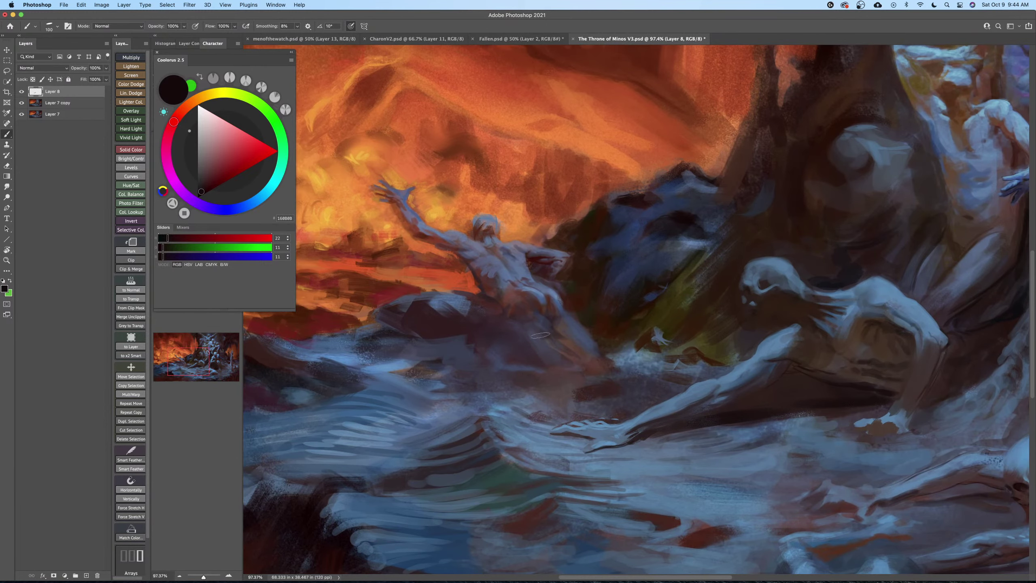
Block in near-black shadow on the arm-raising figure's thigh and foot, varying the brush size.
{"action": "mouse_move", "coordinate": [531, 327]}
{"action": "left_mouse_down"}
{"action": "mouse_move", "coordinate": [529, 339]}
{"action": "mouse_move", "coordinate": [529, 323]}
{"action": "left_mouse_up"}
{"action": "key", "text": "bracketleft"}
{"action": "key", "text": "bracketleft"}
{"action": "key", "text": "bracketleft"}
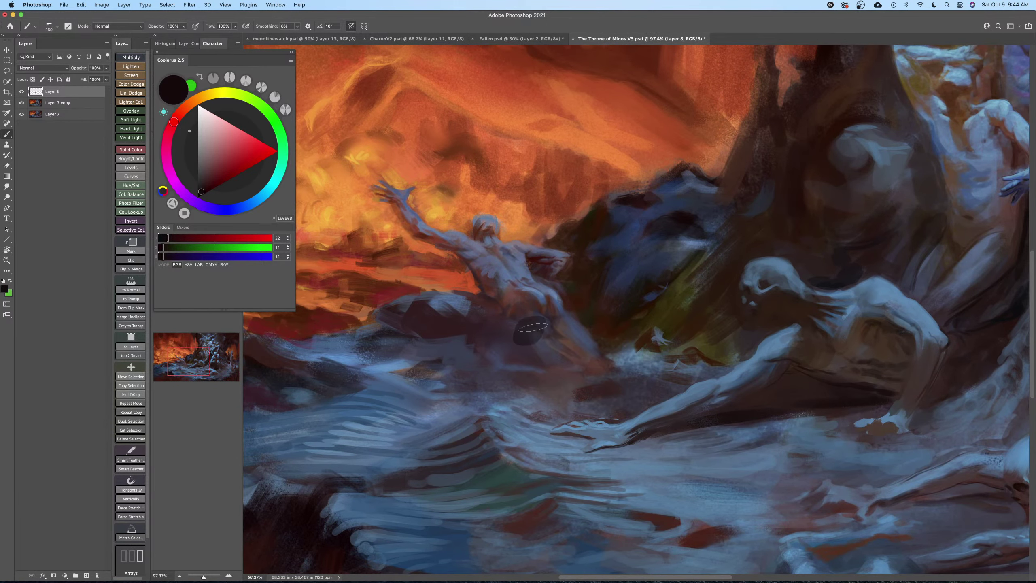
{"action": "key", "text": "bracketleft"}
{"action": "key", "text": "bracketleft"}
{"action": "key", "text": "bracketleft"}
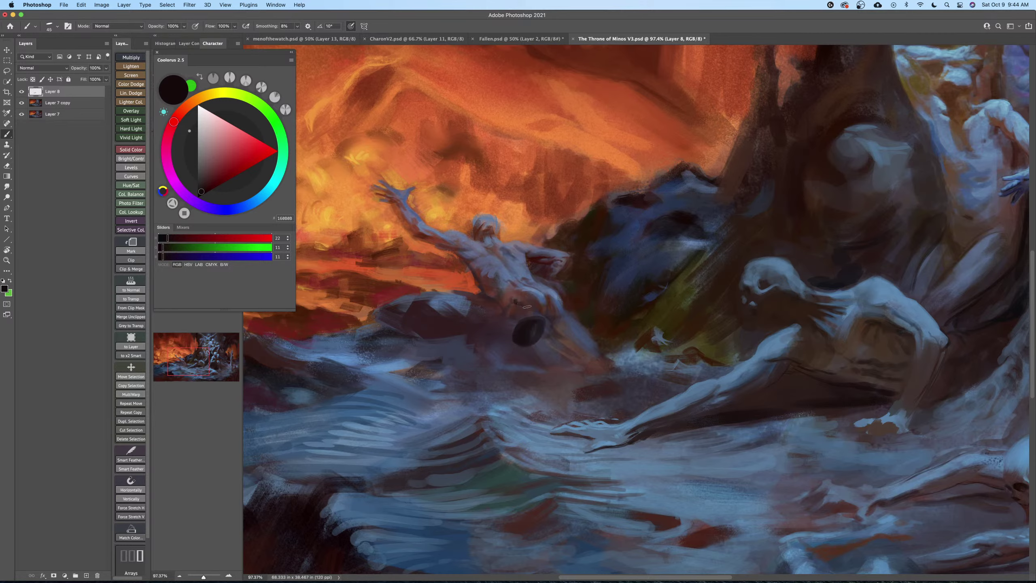
{"action": "key", "text": "bracketleft"}
{"action": "key", "text": "]"}
{"action": "key", "text": "]"}
{"action": "left_click_drag", "start_coordinate": [582, 353], "coordinate": [599, 368]}
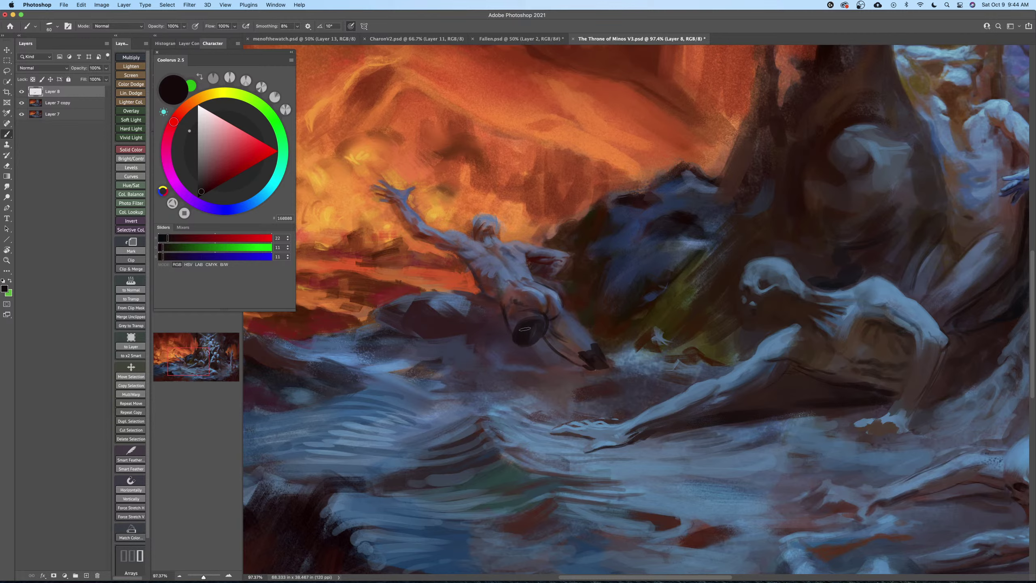
Sample the arm-raising figure's shadow colour, shift it to a richer dark red, and paint its hips and legs.
{"action": "left_click", "coordinate": [537, 298], "text": "alt"}
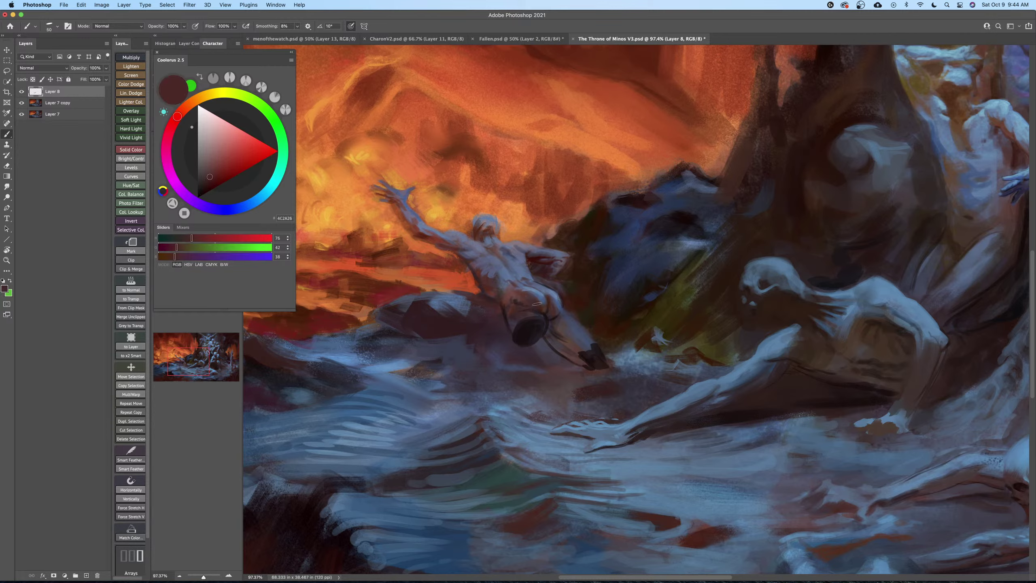
{"action": "key", "text": "bracketright"}
{"action": "key", "text": "bracketright"}
{"action": "key", "text": "bracketright"}
{"action": "key", "text": "bracketright"}
{"action": "key", "text": "bracketright"}
{"action": "key", "text": "bracketright"}
{"action": "left_click", "coordinate": [216, 181]}
{"action": "key", "text": "bracketright"}
{"action": "key", "text": "bracketright"}
{"action": "key", "text": "bracketright"}
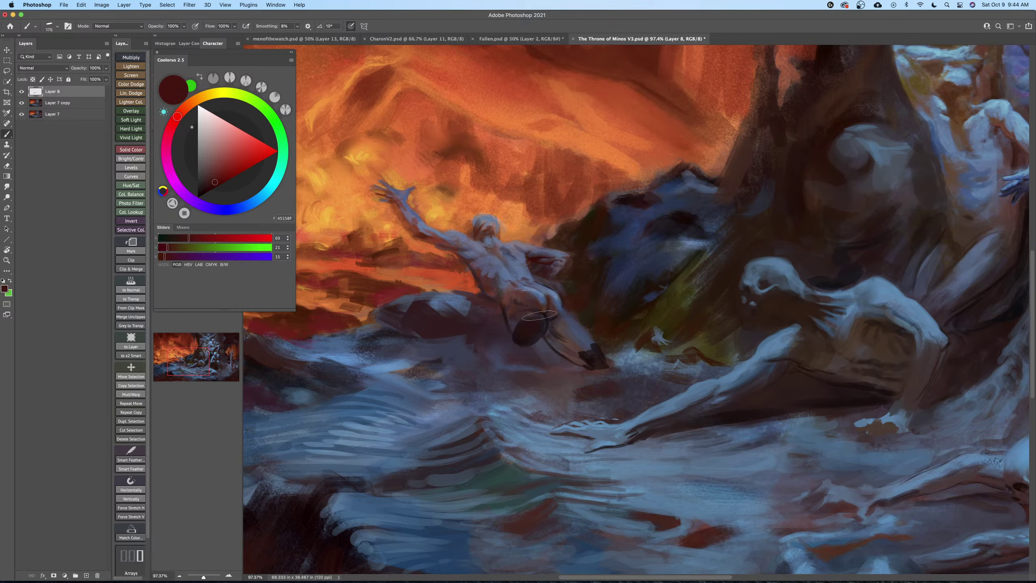
{"action": "key", "text": "bracketleft"}
{"action": "key", "text": "bracketright"}
{"action": "key", "text": "bracketleft"}
{"action": "key", "text": "bracketleft"}
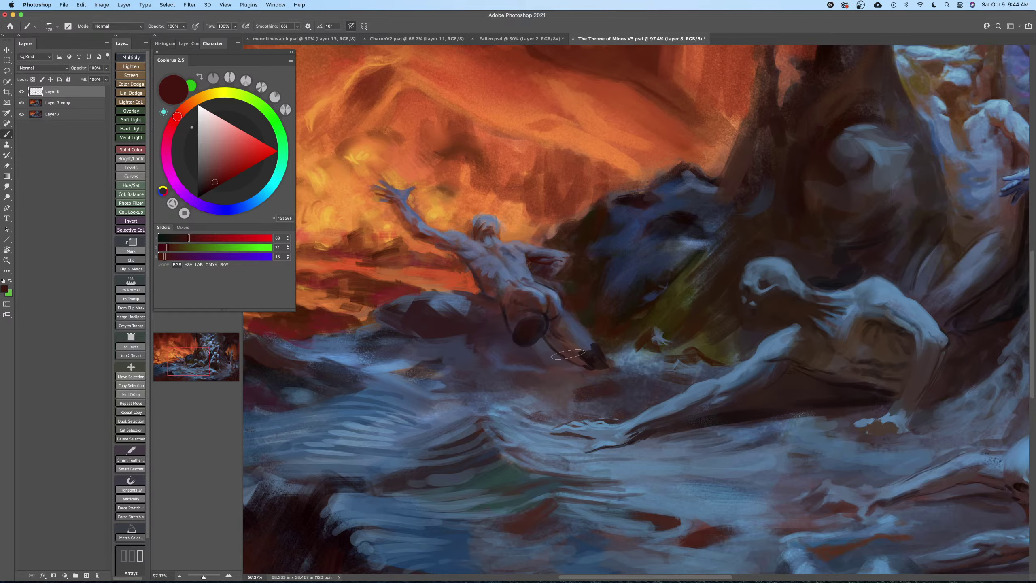
{"action": "left_click_drag", "start_coordinate": [525, 335], "coordinate": [552, 369]}
Pick a darker red-black and paint the shadows around the arm-raising figure's legs where they meet the rock.
{"action": "left_click_drag", "start_coordinate": [518, 322], "coordinate": [540, 330]}
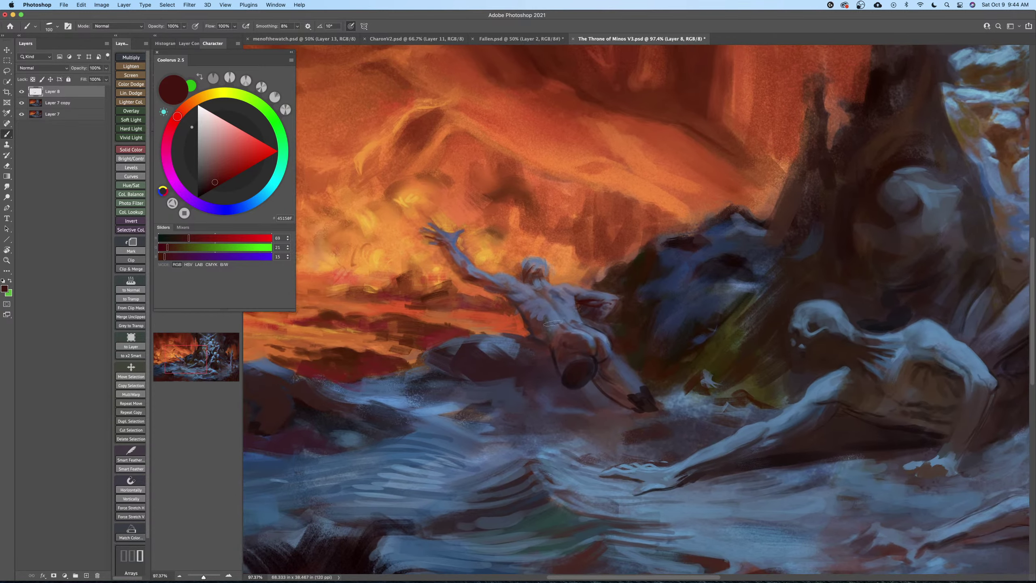
{"action": "key", "text": "bracketleft"}
{"action": "key", "text": "bracketleft"}
{"action": "key", "text": "bracketleft"}
{"action": "key", "text": "bracketleft"}
{"action": "key", "text": "bracketright"}
{"action": "key", "text": "bracketright"}
{"action": "left_click", "coordinate": [205, 190]}
{"action": "key", "text": "bracketright"}
{"action": "key", "text": "bracketright"}
{"action": "key", "text": "bracketright"}
{"action": "mouse_move", "coordinate": [543, 350]}
{"action": "left_mouse_down"}
{"action": "mouse_move", "coordinate": [554, 379]}
{"action": "mouse_move", "coordinate": [597, 391]}
{"action": "left_mouse_up"}
{"action": "key", "text": "bracketright"}
{"action": "key", "text": "bracketright"}
{"action": "key", "text": "bracketleft"}
{"action": "key", "text": "bracketleft"}
{"action": "key", "text": "bracketleft"}
{"action": "key", "text": "bracketleft"}
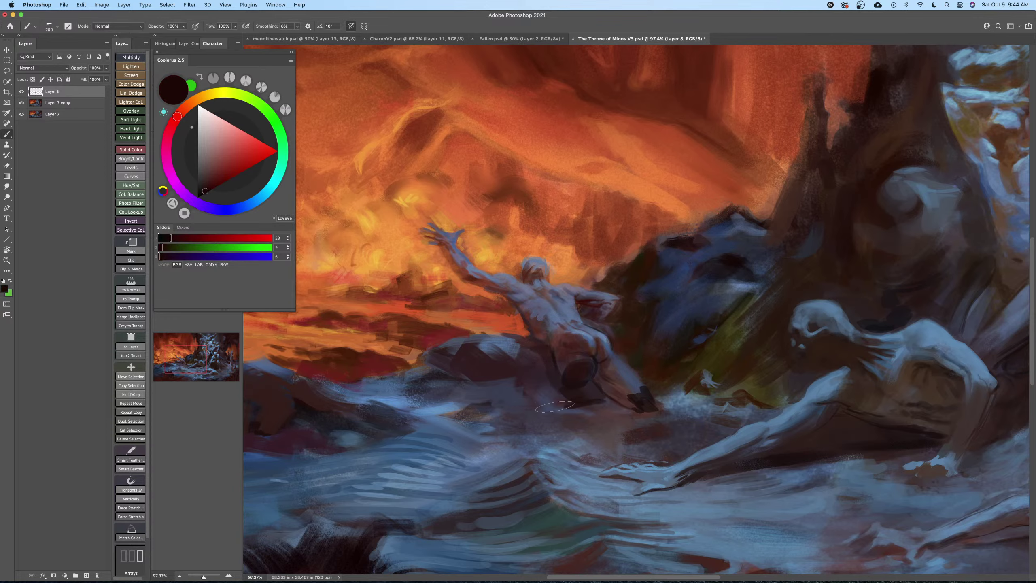
Stroke red-black shadows across the rock beside the arm-raising figure.
{"action": "mouse_move", "coordinate": [442, 364]}
{"action": "left_mouse_down"}
{"action": "mouse_move", "coordinate": [524, 361]}
{"action": "mouse_move", "coordinate": [446, 367]}
{"action": "mouse_move", "coordinate": [456, 357]}
{"action": "mouse_move", "coordinate": [534, 369]}
{"action": "mouse_move", "coordinate": [474, 378]}
{"action": "mouse_move", "coordinate": [531, 372]}
{"action": "mouse_move", "coordinate": [554, 399]}
{"action": "mouse_move", "coordinate": [505, 392]}
{"action": "left_mouse_up"}
{"action": "key", "text": "bracketright"}
{"action": "key", "text": "bracketright"}
{"action": "key", "text": "bracketright"}
{"action": "key", "text": "bracketleft"}
{"action": "key", "text": "bracketleft"}
{"action": "key", "text": "bracketleft"}
{"action": "key", "text": "bracketright"}
Sample dark brown from the rock, rotate the brush tip to -73°, and work over the rock with a larger brush.
{"action": "left_click", "coordinate": [502, 339], "text": "alt"}
{"action": "key", "text": "bracketright"}
{"action": "key", "text": "bracketright"}
{"action": "key", "text": "bracketright"}
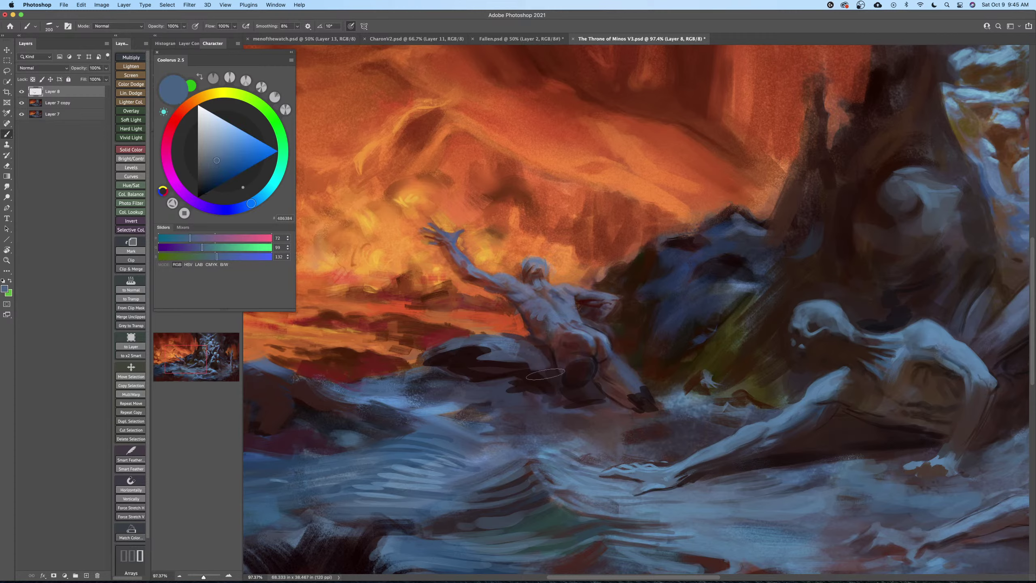
{"action": "left_click", "coordinate": [513, 362], "text": "alt"}
{"action": "key", "text": "bracketright"}
{"action": "right_click", "coordinate": [533, 352]}
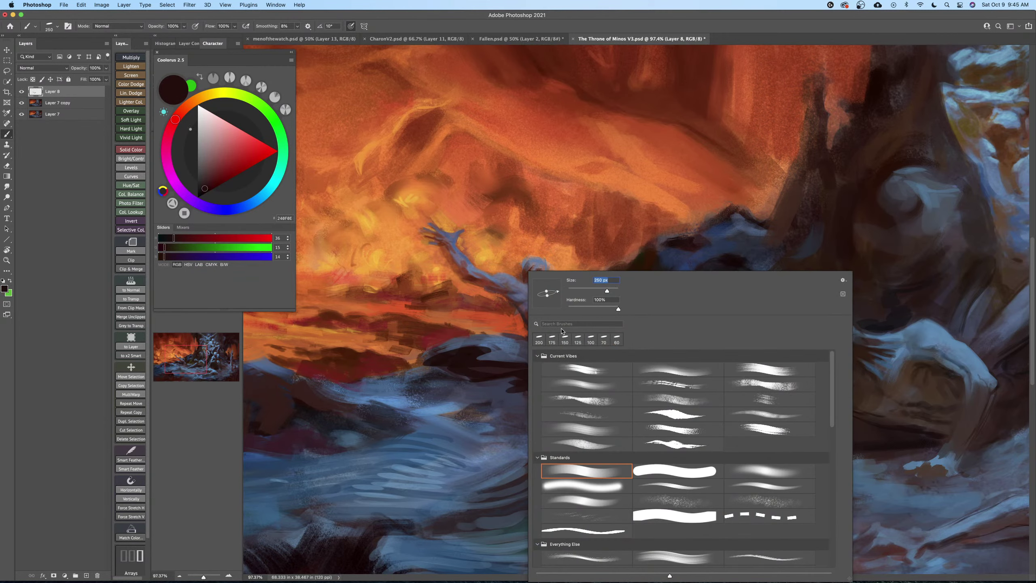
{"action": "left_click_drag", "start_coordinate": [559, 292], "coordinate": [553, 309]}
{"action": "left_click", "coordinate": [507, 330]}
{"action": "key", "text": "bracketright"}
{"action": "mouse_move", "coordinate": [547, 359]}
{"action": "left_mouse_down"}
{"action": "mouse_move", "coordinate": [512, 374]}
{"action": "mouse_move", "coordinate": [534, 376]}
{"action": "left_mouse_up"}
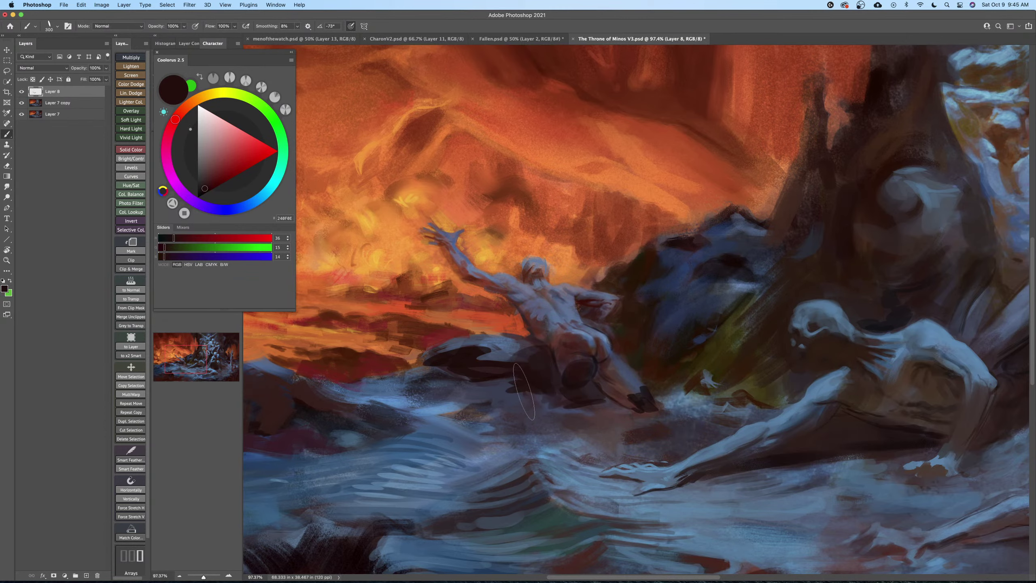
Add thin muted-blue highlights to the rock beside the arm-raising figure with a much smaller brush.
{"action": "left_click", "coordinate": [506, 354], "text": "alt"}
{"action": "key", "text": "bracketleft"}
{"action": "key", "text": "bracketleft"}
{"action": "key", "text": "bracketleft"}
{"action": "key", "text": "bracketleft"}
{"action": "key", "text": "bracketleft"}
{"action": "key", "text": "bracketleft"}
{"action": "key", "text": "bracketleft"}
{"action": "key", "text": "bracketleft"}
{"action": "key", "text": "bracketleft"}
{"action": "key", "text": "bracketleft"}
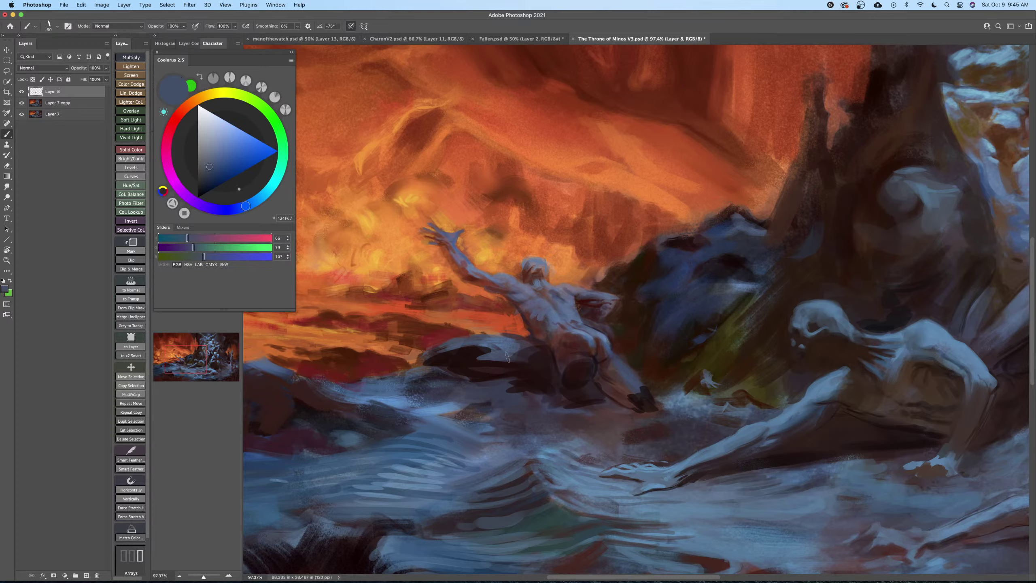
{"action": "left_click_drag", "start_coordinate": [648, 375], "coordinate": [660, 365]}
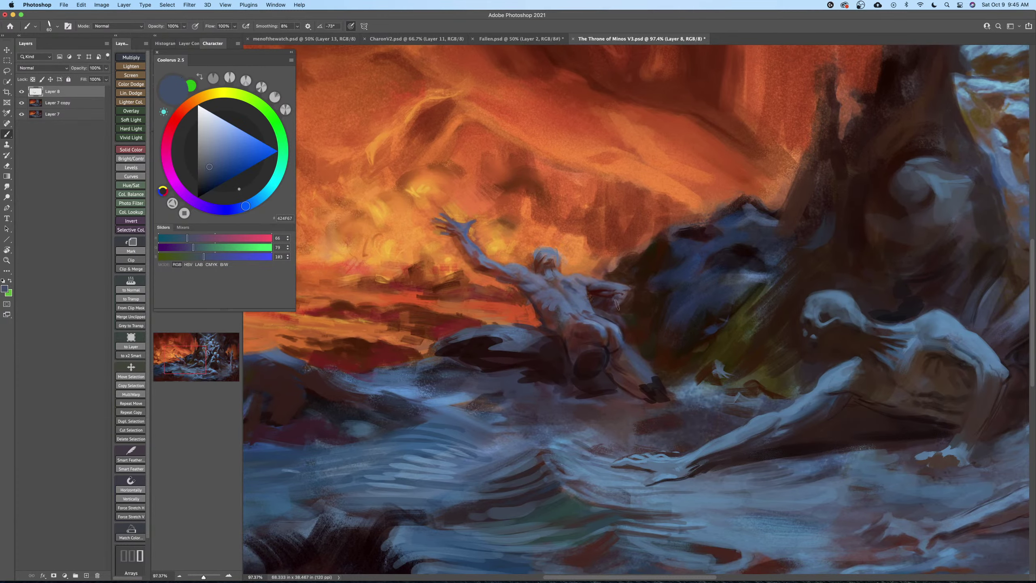
Rework the arm-raising figure's bent arm and hand with dark red and grey-purple sampled around it.
{"action": "left_click", "coordinate": [608, 291], "text": "alt"}
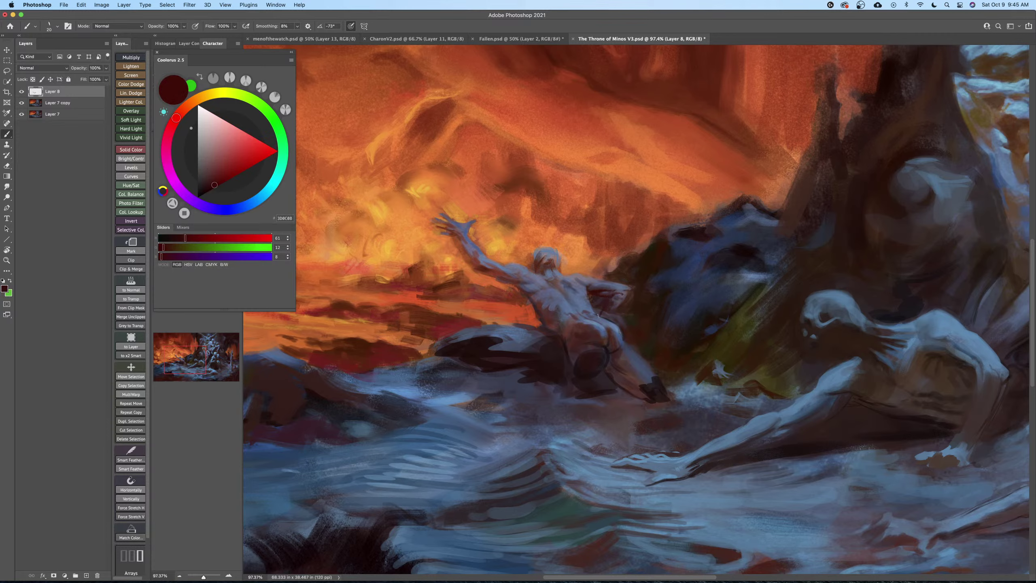
{"action": "left_click", "coordinate": [608, 307], "text": "alt"}
{"action": "key", "text": "bracketright"}
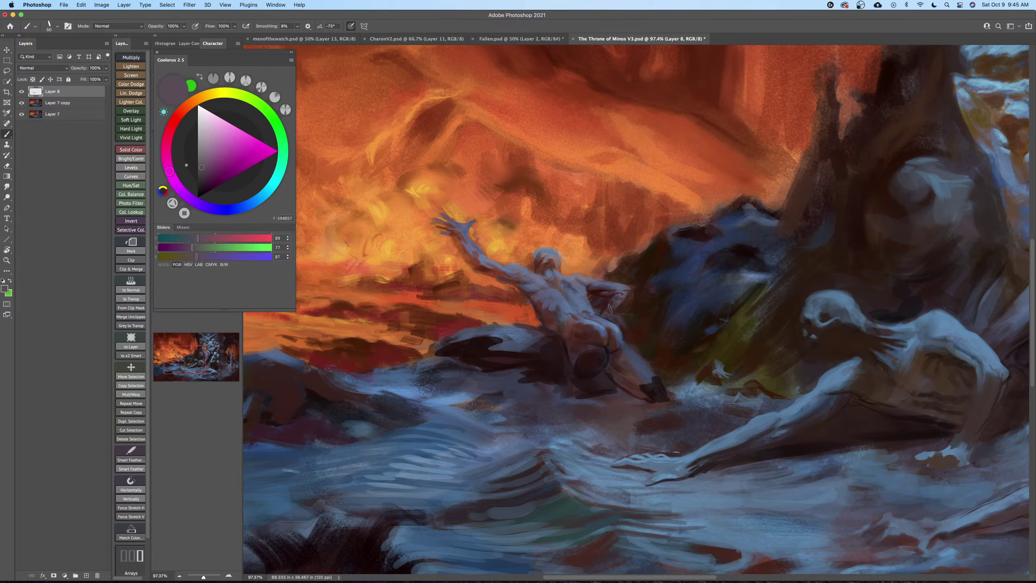
{"action": "left_click", "coordinate": [617, 300], "text": "alt"}
{"action": "key", "text": "bracketleft"}
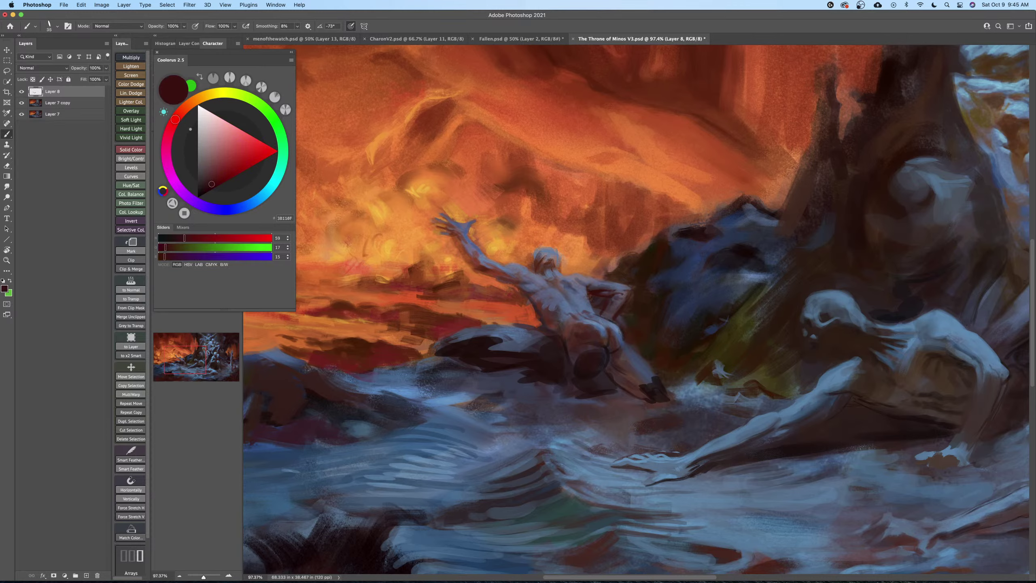
Paint light blue sampled from the arm-raising figure along its hip and thigh, and save the painting.
{"action": "left_click", "coordinate": [615, 322], "text": "alt"}
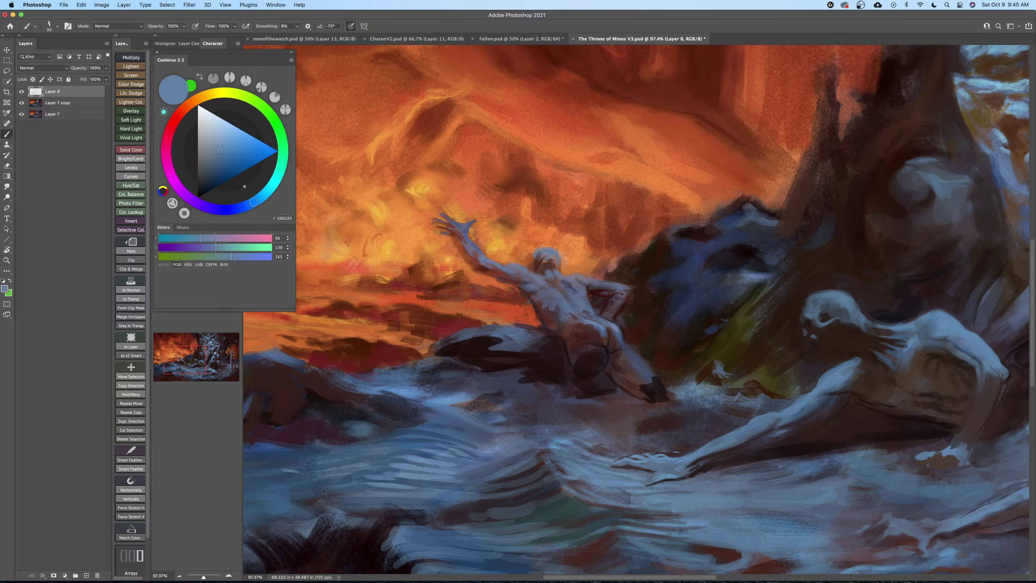
{"action": "left_click", "coordinate": [614, 336], "text": "alt"}
{"action": "key", "text": "bracketright"}
{"action": "key", "text": "bracketright"}
{"action": "left_click", "coordinate": [617, 332], "text": "alt"}
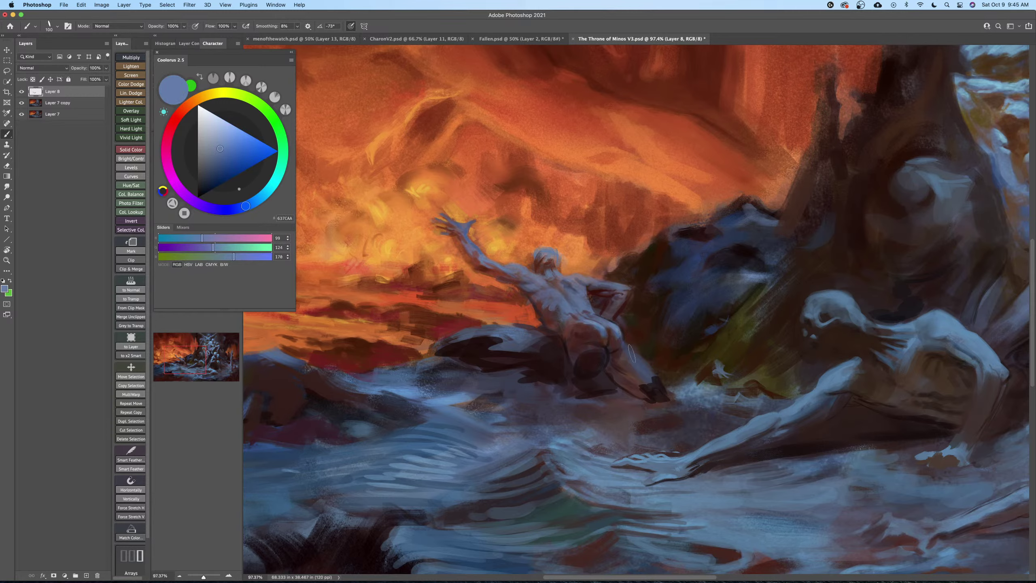
{"action": "key", "text": "bracketleft"}
{"action": "key", "text": "bracketleft"}
{"action": "key", "text": "bracketleft"}
{"action": "key", "text": "bracketleft"}
{"action": "key", "text": "bracketleft"}
{"action": "key", "text": "z"}
{"action": "key", "text": "super+s"}
Merge the paint layer into the one below and reshape the arm-raising figure's hip in Liquify with a smaller brush.
{"action": "mouse_move", "coordinate": [652, 373]}
{"action": "left_mouse_down"}
{"action": "mouse_move", "coordinate": [648, 363]}
{"action": "mouse_move", "coordinate": [644, 373]}
{"action": "left_mouse_up"}
{"action": "mouse_move", "coordinate": [542, 346]}
{"action": "left_mouse_down"}
{"action": "mouse_move", "coordinate": [555, 348]}
{"action": "mouse_move", "coordinate": [535, 339]}
{"action": "left_mouse_up"}
{"action": "scroll", "coordinate": [536, 339], "scroll_direction": "down", "scroll_amount": 3}
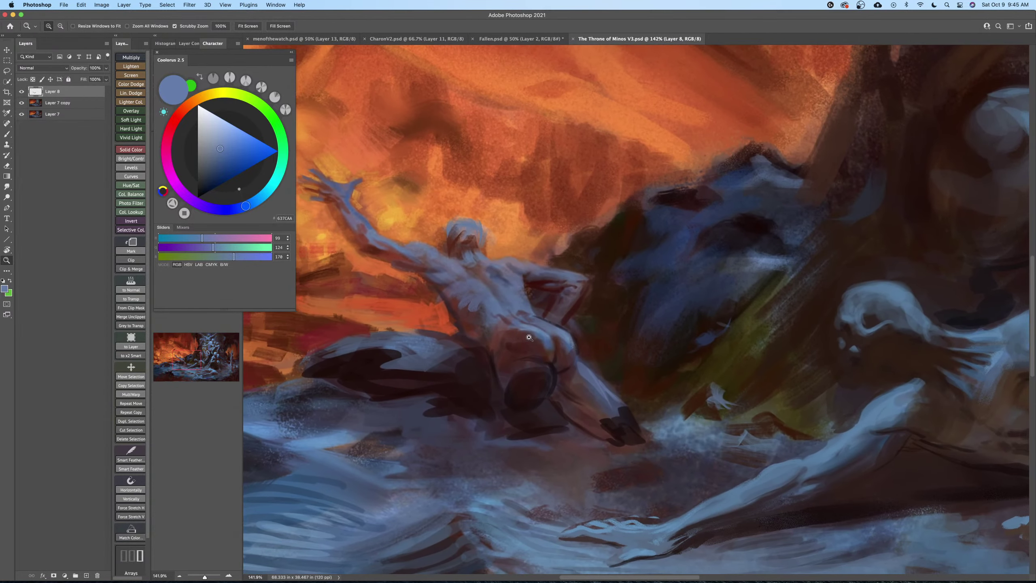
{"action": "key", "text": "Delete"}
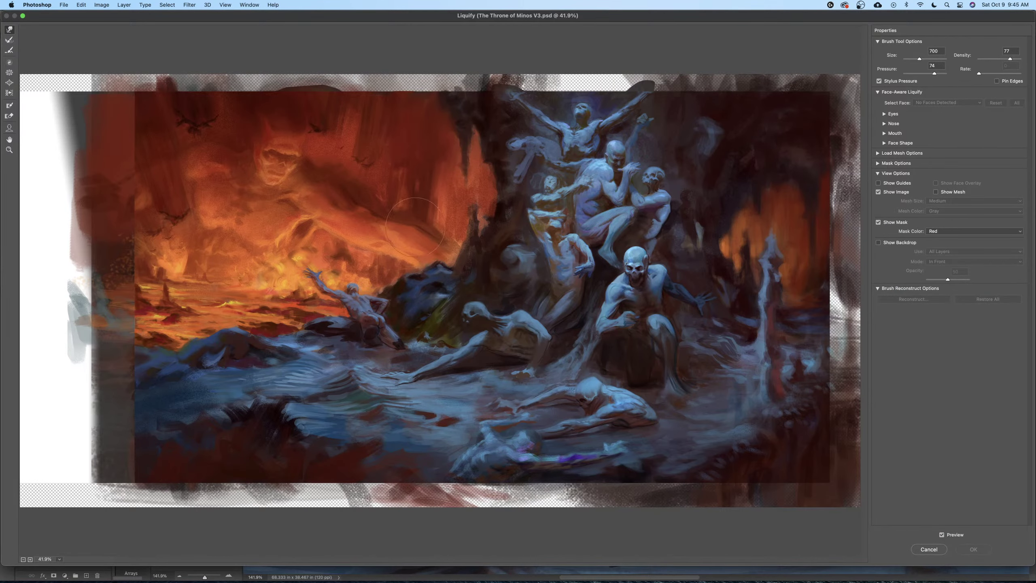
{"action": "key", "text": "bracketleft"}
{"action": "key", "text": "bracketleft"}
{"action": "key", "text": "bracketleft"}
{"action": "key", "text": "bracketleft"}
{"action": "key", "text": "bracketleft"}
{"action": "key", "text": "bracketleft"}
{"action": "key", "text": "bracketleft"}
{"action": "key", "text": "bracketleft"}
{"action": "left_click_drag", "start_coordinate": [381, 319], "coordinate": [382, 318]}
{"action": "left_click", "coordinate": [973, 548]}
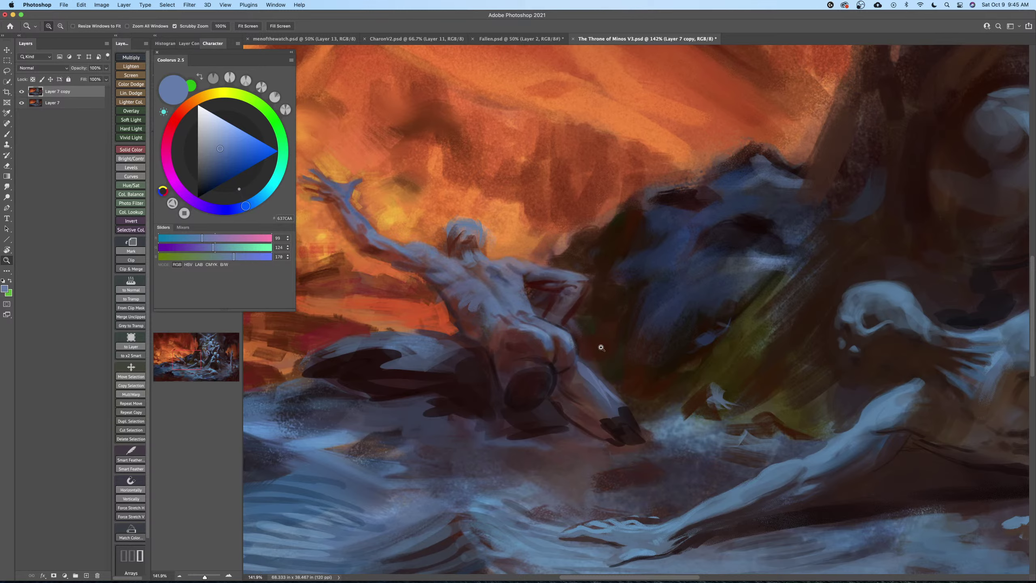
Compare the arm-raising figure's hip before and after the last Liquify change, and save the painting.
{"action": "left_click_drag", "start_coordinate": [500, 364], "coordinate": [605, 382]}
{"action": "scroll", "coordinate": [604, 382], "scroll_direction": "up", "scroll_amount": 1}
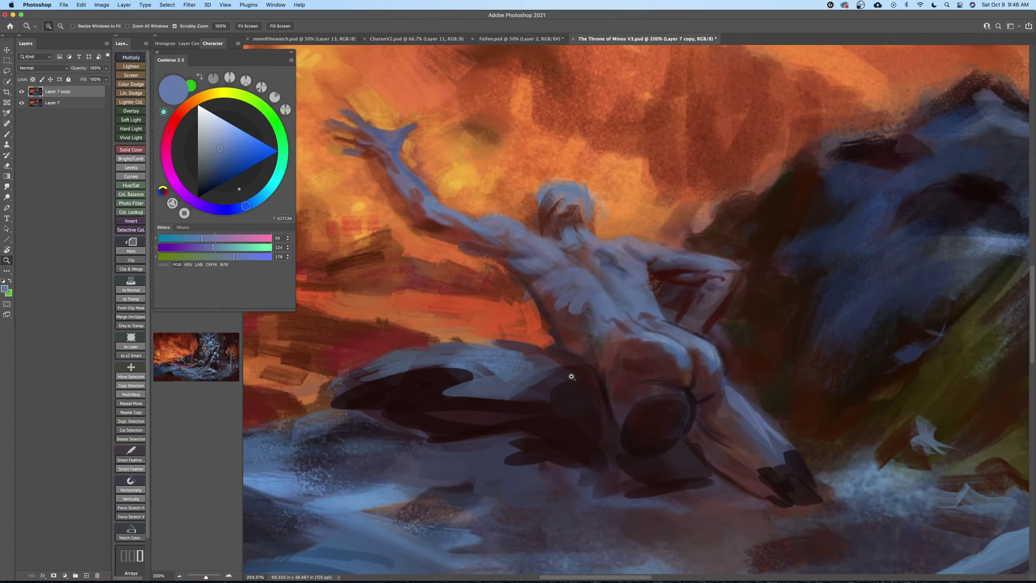
{"action": "key", "text": "super+shift+alt+n"}
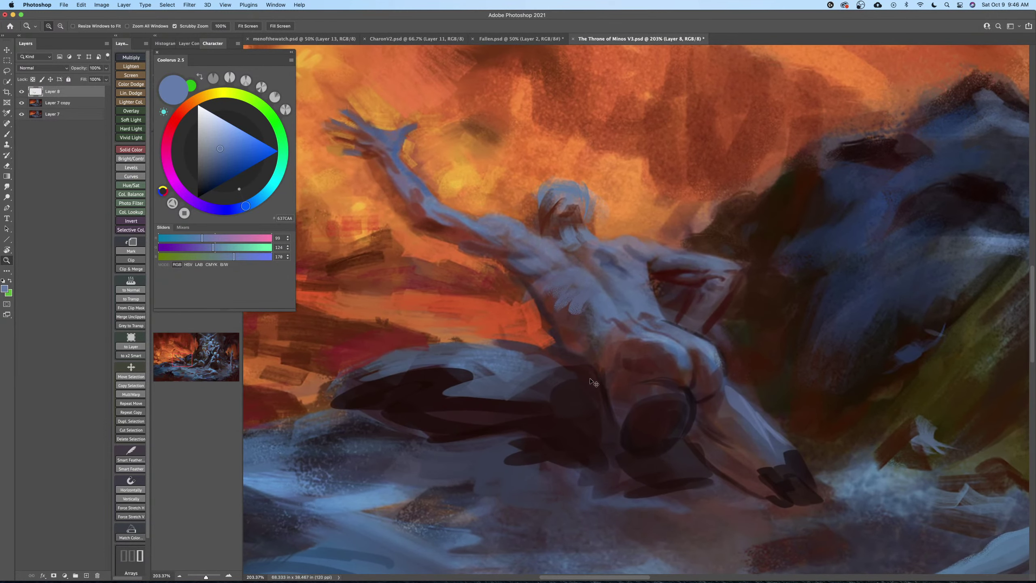
{"action": "key", "text": "super+z"}
{"action": "key", "text": "super+z"}
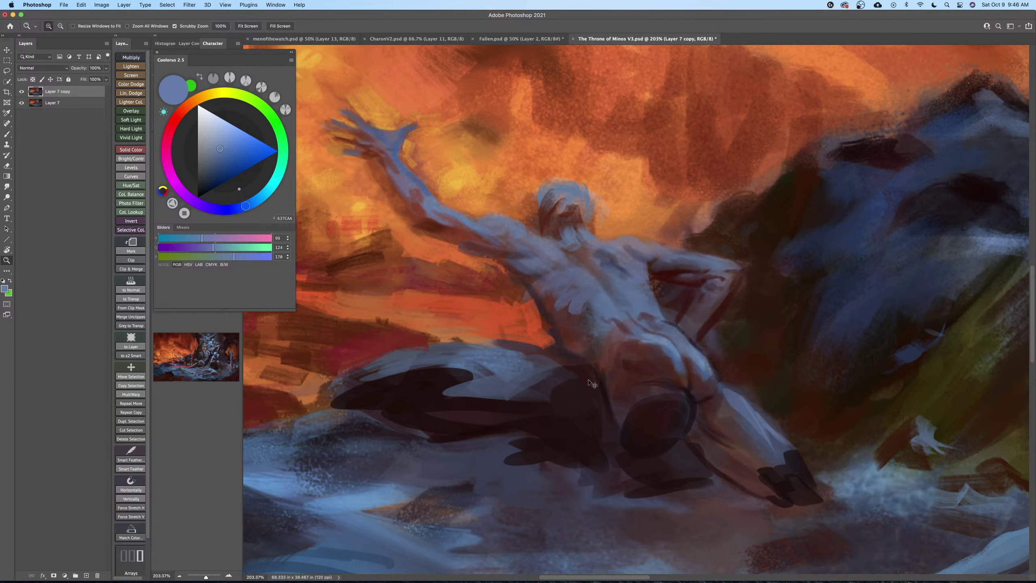
{"action": "key", "text": "super+shift+z"}
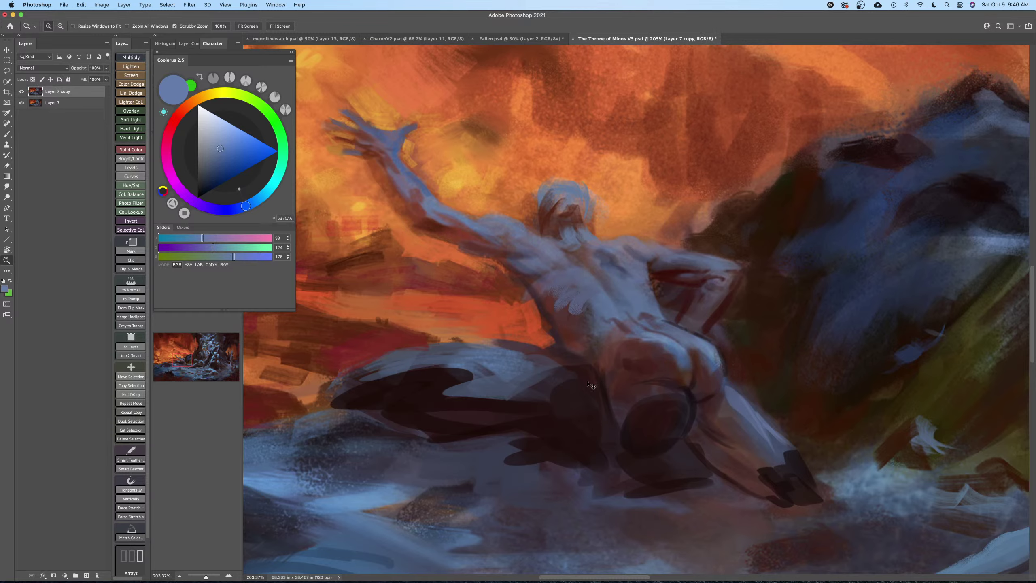
{"action": "key", "text": "super+z"}
{"action": "mouse_move", "coordinate": [600, 380]}
{"action": "left_mouse_down"}
{"action": "mouse_move", "coordinate": [578, 397]}
{"action": "mouse_move", "coordinate": [551, 388]}
{"action": "left_mouse_up"}
{"action": "mouse_move", "coordinate": [616, 404]}
{"action": "left_mouse_down"}
{"action": "mouse_move", "coordinate": [587, 400]}
{"action": "mouse_move", "coordinate": [522, 423]}
{"action": "left_mouse_up"}
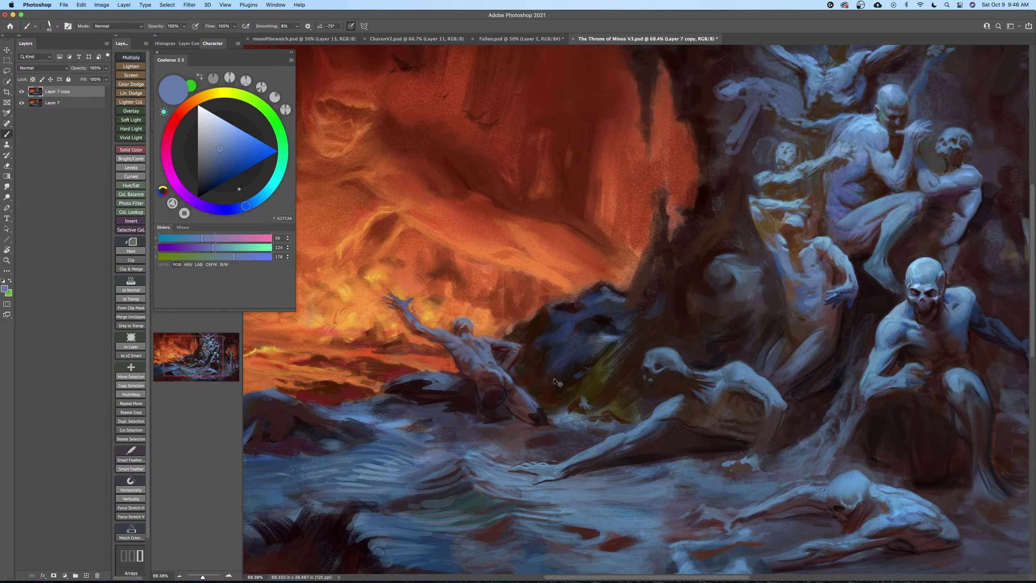
{"action": "key", "text": "super+s"}
Darken the rock behind the arm-raising figure with near-black sampled from it, adjusting the brush size.
{"action": "left_click_drag", "start_coordinate": [589, 400], "coordinate": [602, 400]}
{"action": "left_click", "coordinate": [606, 311], "text": "alt"}
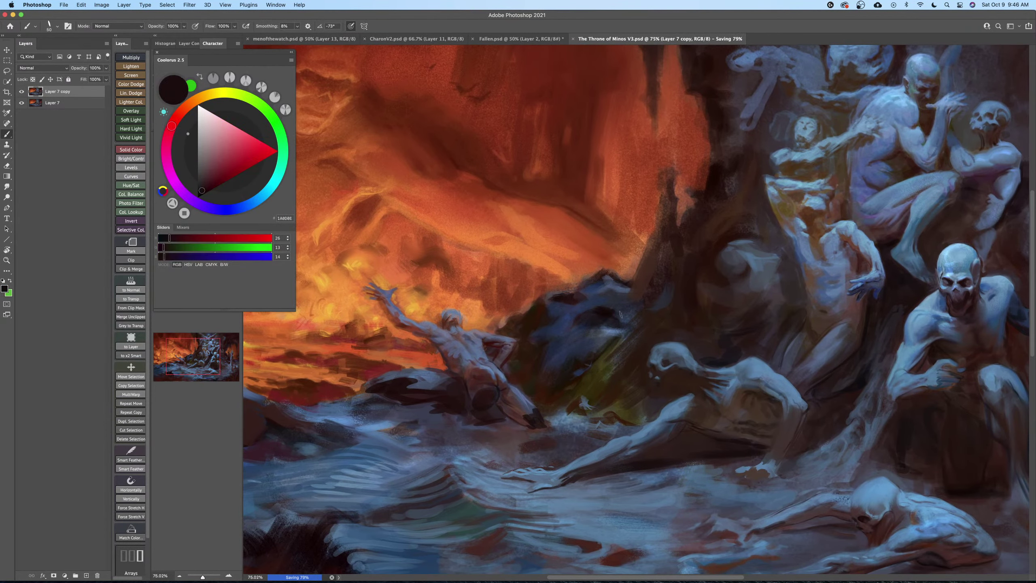
{"action": "key", "text": "bracketright"}
{"action": "key", "text": "bracketright"}
{"action": "key", "text": "bracketleft"}
{"action": "key", "text": "bracketleft"}
{"action": "mouse_move", "coordinate": [619, 309]}
{"action": "left_mouse_down"}
{"action": "mouse_move", "coordinate": [581, 370]}
{"action": "mouse_move", "coordinate": [590, 381]}
{"action": "mouse_move", "coordinate": [562, 358]}
{"action": "left_mouse_up"}
{"action": "key", "text": "bracketright"}
{"action": "key", "text": "bracketright"}
{"action": "key", "text": "bracketright"}
{"action": "key", "text": "bracketright"}
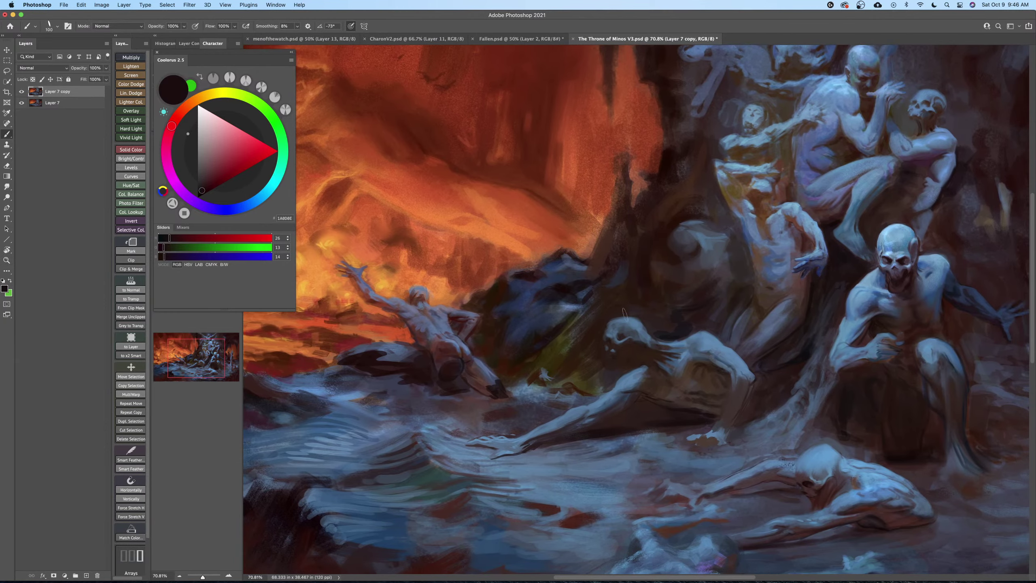
Sample the dark tone on the arm-raising figure's lower body and blend the thigh shadow and dark foot with the Mixer Brush.
{"action": "left_click", "coordinate": [454, 371], "text": "alt"}
{"action": "key", "text": "bracketright"}
{"action": "key", "text": "shift+b"}
{"action": "mouse_move", "coordinate": [448, 363]}
{"action": "left_mouse_down"}
{"action": "mouse_move", "coordinate": [440, 373]}
{"action": "mouse_move", "coordinate": [448, 381]}
{"action": "left_mouse_up"}
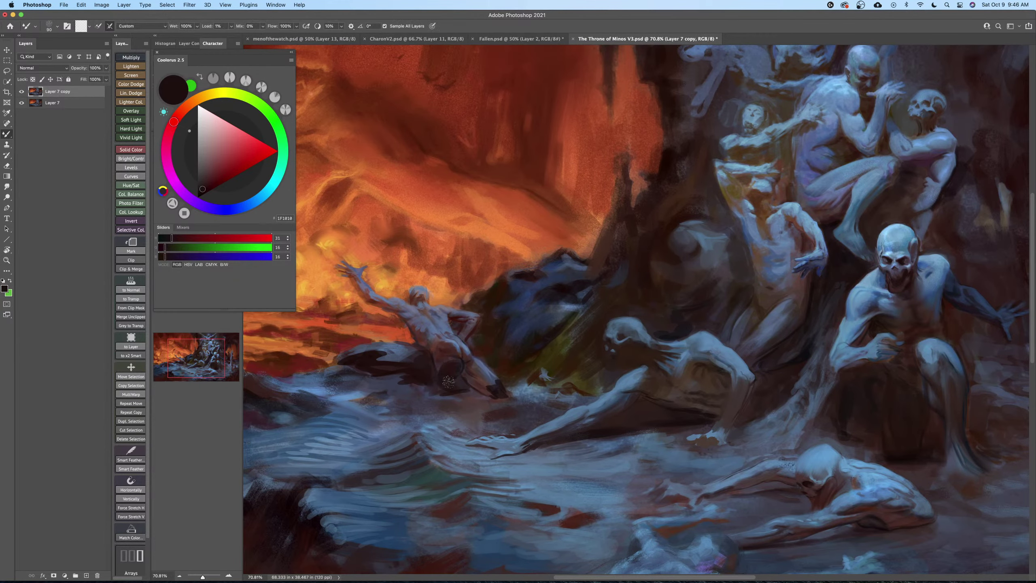
{"action": "key", "text": "bracketleft"}
{"action": "key", "text": "bracketleft"}
{"action": "mouse_move", "coordinate": [489, 391]}
{"action": "left_mouse_down"}
{"action": "mouse_move", "coordinate": [496, 396]}
{"action": "mouse_move", "coordinate": [471, 385]}
{"action": "left_mouse_up"}
{"action": "mouse_move", "coordinate": [428, 334]}
{"action": "left_mouse_down"}
{"action": "mouse_move", "coordinate": [502, 384]}
{"action": "mouse_move", "coordinate": [515, 361]}
{"action": "left_mouse_up"}
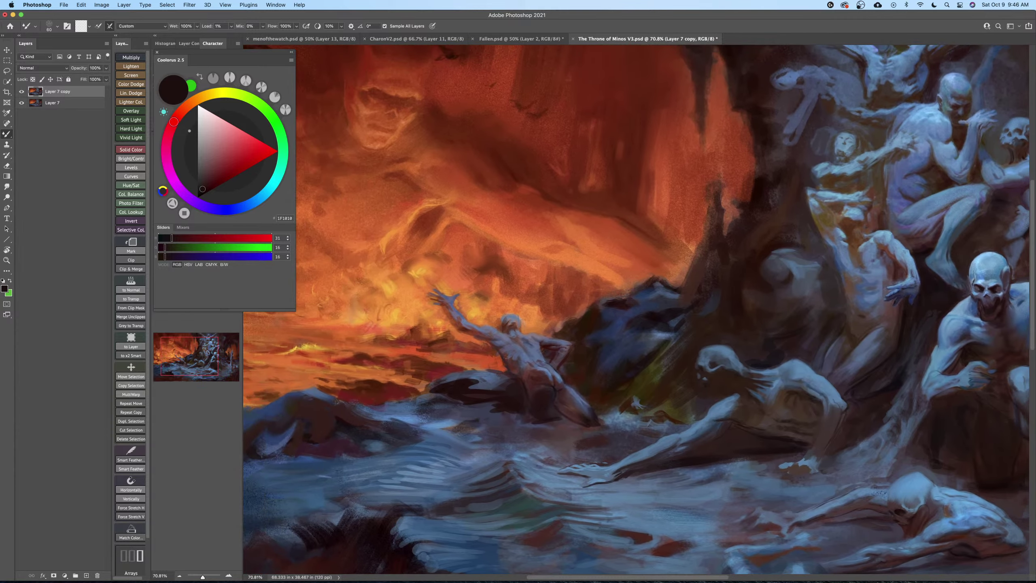
Model the arm-raising figure's back with dark red shadows and muted blue lights sampled from it.
{"action": "key", "text": "b"}
{"action": "left_click", "coordinate": [513, 349], "text": "alt"}
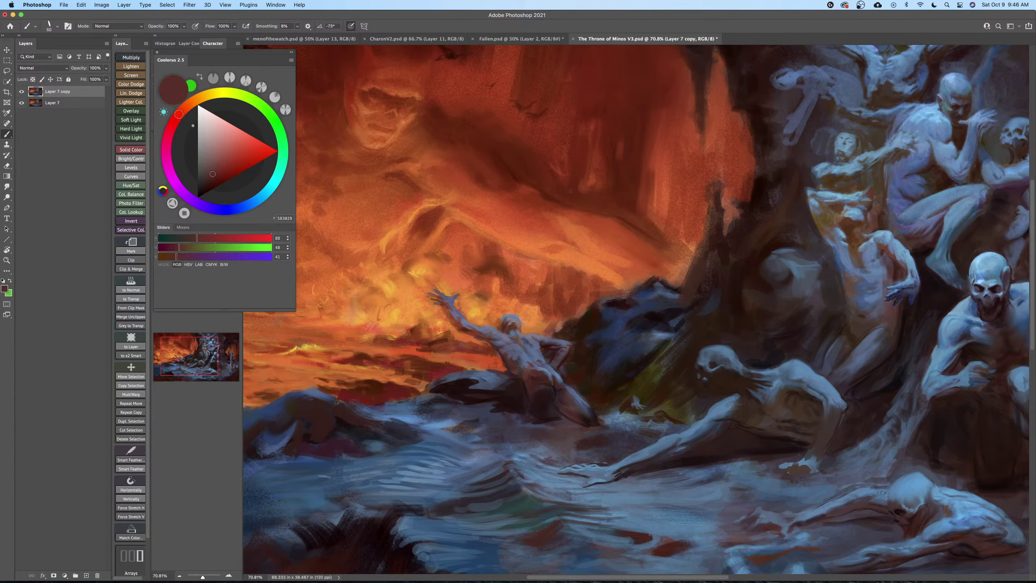
{"action": "left_click", "coordinate": [520, 354], "text": "alt"}
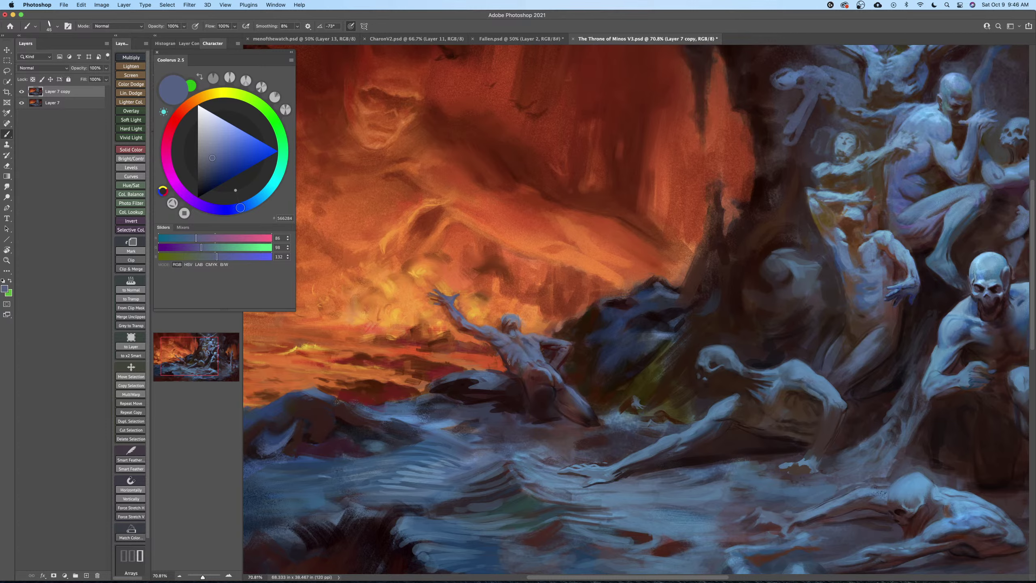
{"action": "left_click", "coordinate": [515, 359], "text": "alt"}
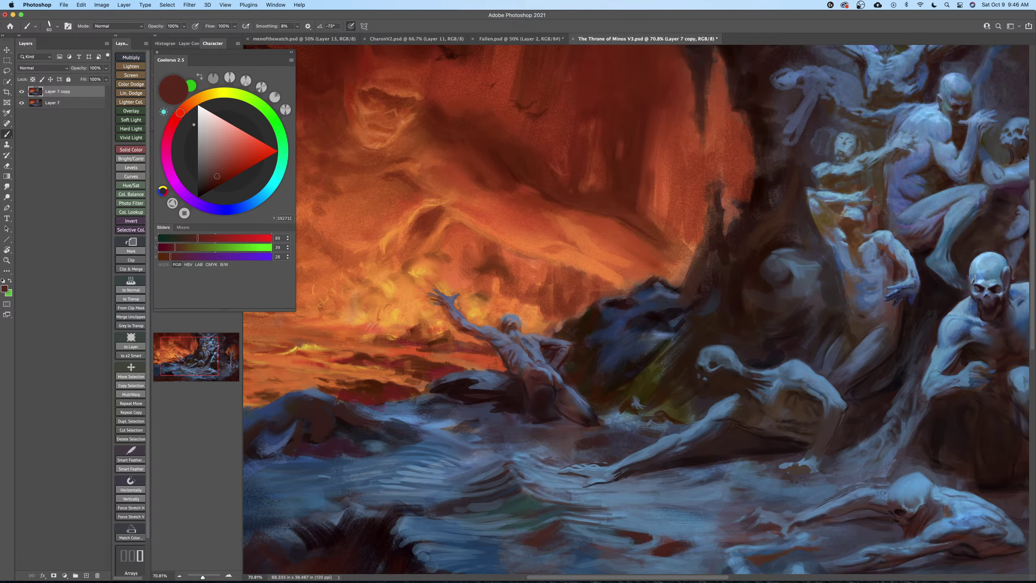
{"action": "left_click_drag", "start_coordinate": [522, 358], "coordinate": [531, 363]}
{"action": "key", "text": "bracketright"}
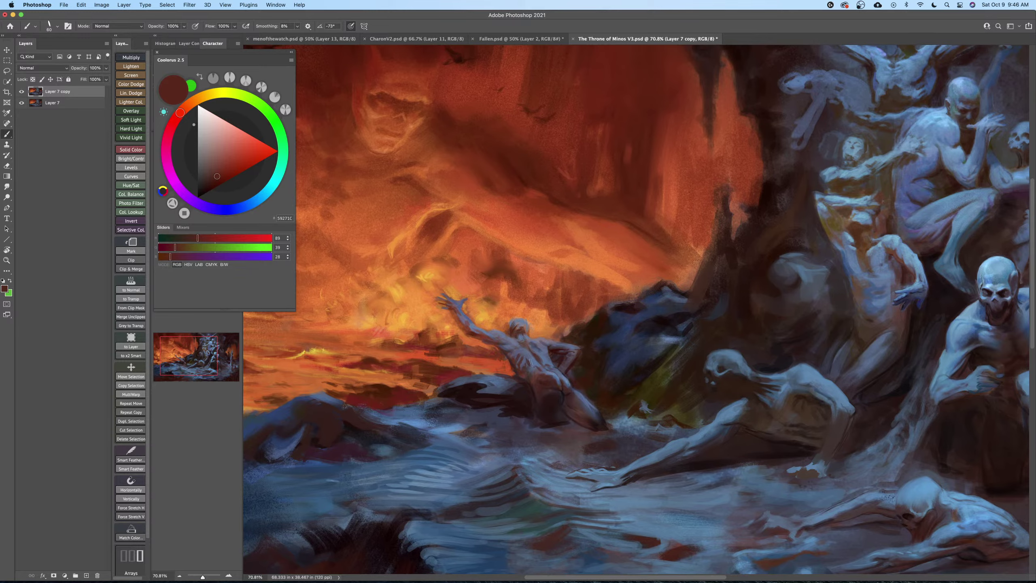
{"action": "left_click", "coordinate": [533, 357], "text": "alt"}
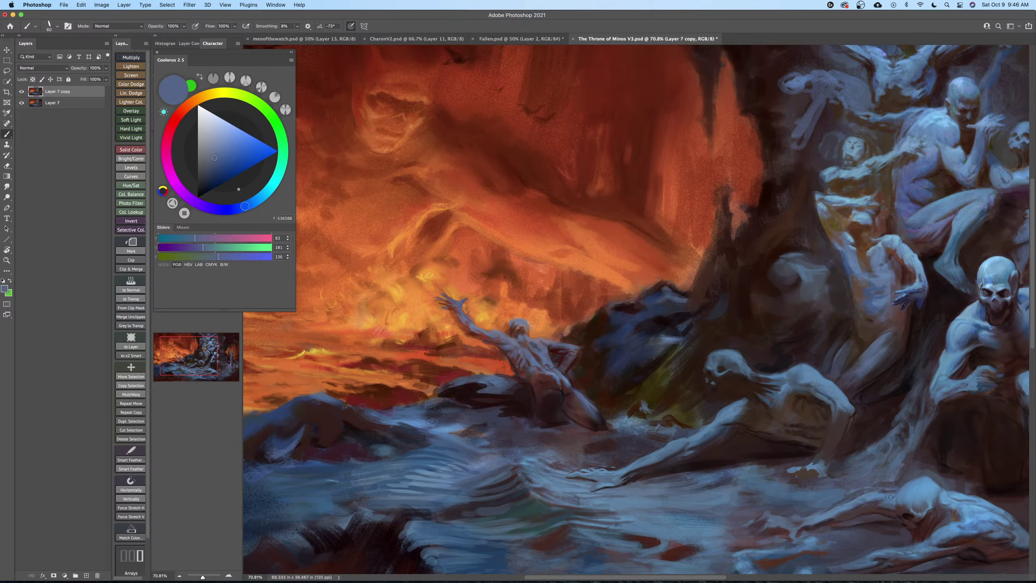
{"action": "left_click_drag", "start_coordinate": [520, 354], "coordinate": [557, 354]}
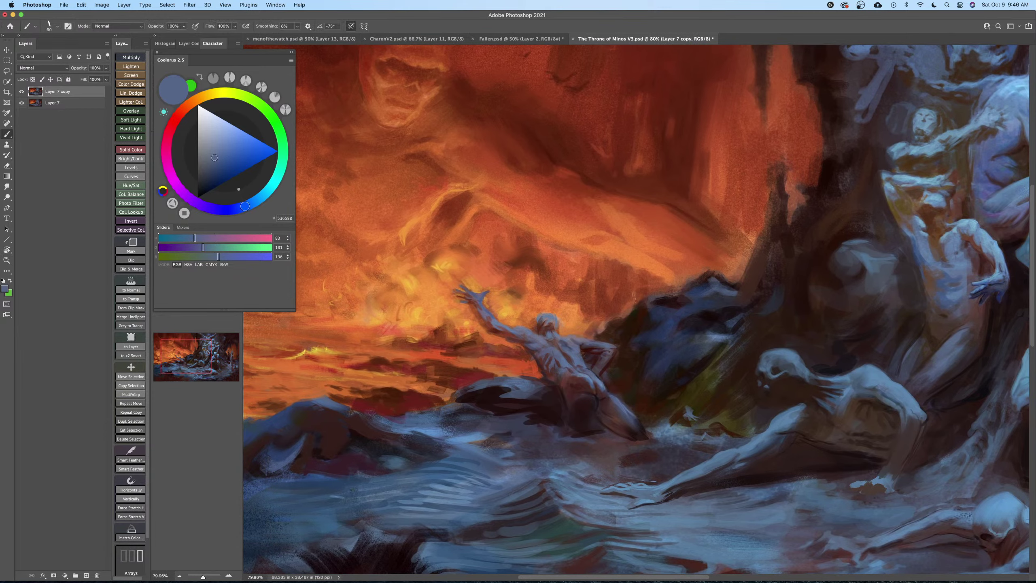
{"action": "left_click", "coordinate": [578, 348], "text": "alt"}
{"action": "key", "text": "["}
{"action": "key", "text": "["}
Paint dark shadows under the crawling figure's outstretched hand with a smaller brush and near-black and dark grey sampled around it.
{"action": "left_click", "coordinate": [679, 491], "text": "alt"}
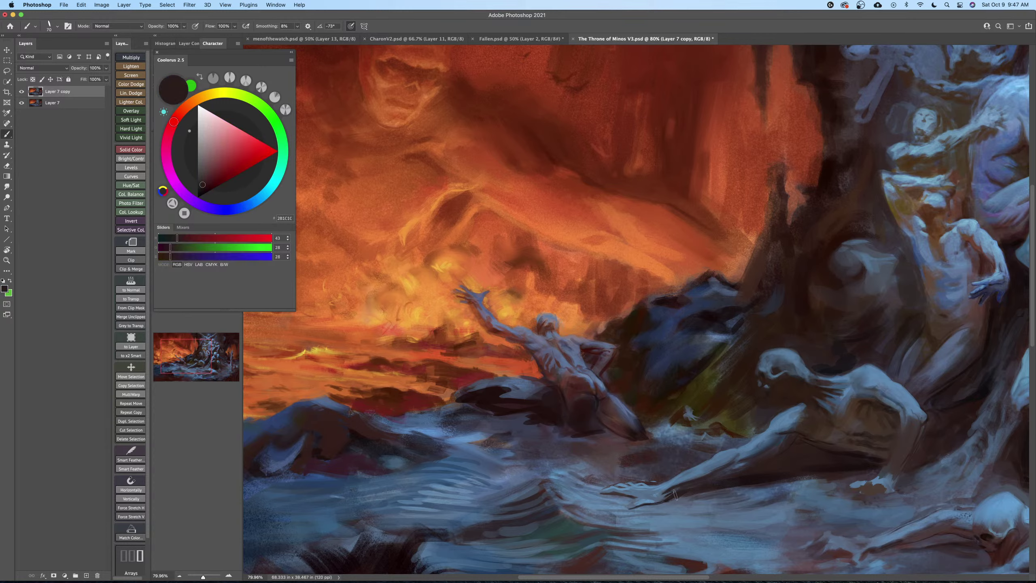
{"action": "key", "text": "["}
{"action": "key", "text": "["}
{"action": "left_click_drag", "start_coordinate": [665, 498], "coordinate": [644, 505]}
{"action": "key", "text": "]"}
{"action": "left_click", "coordinate": [623, 508], "text": "alt"}
{"action": "left_click", "coordinate": [641, 501], "text": "alt"}
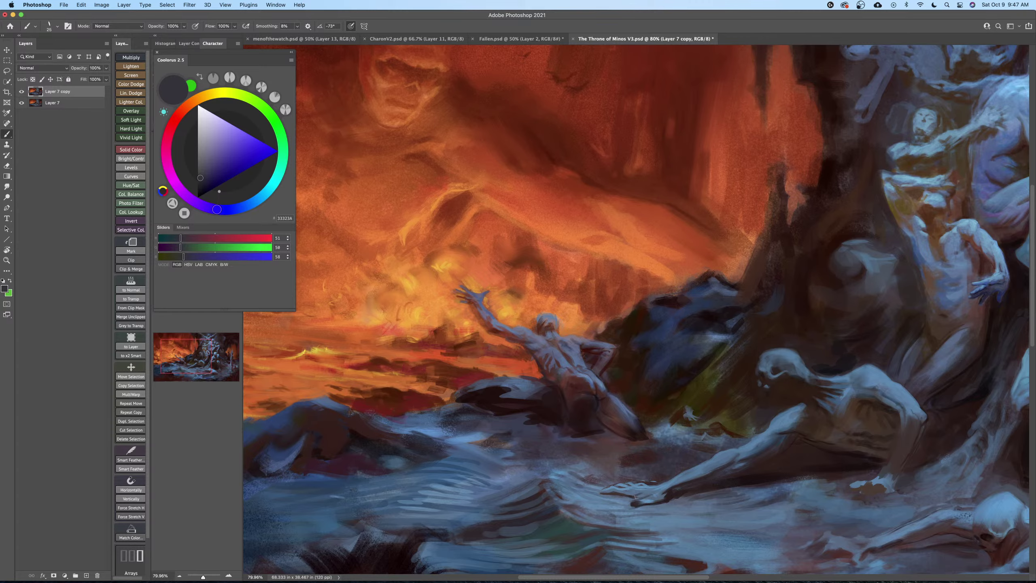
{"action": "left_click_drag", "start_coordinate": [622, 494], "coordinate": [652, 442]}
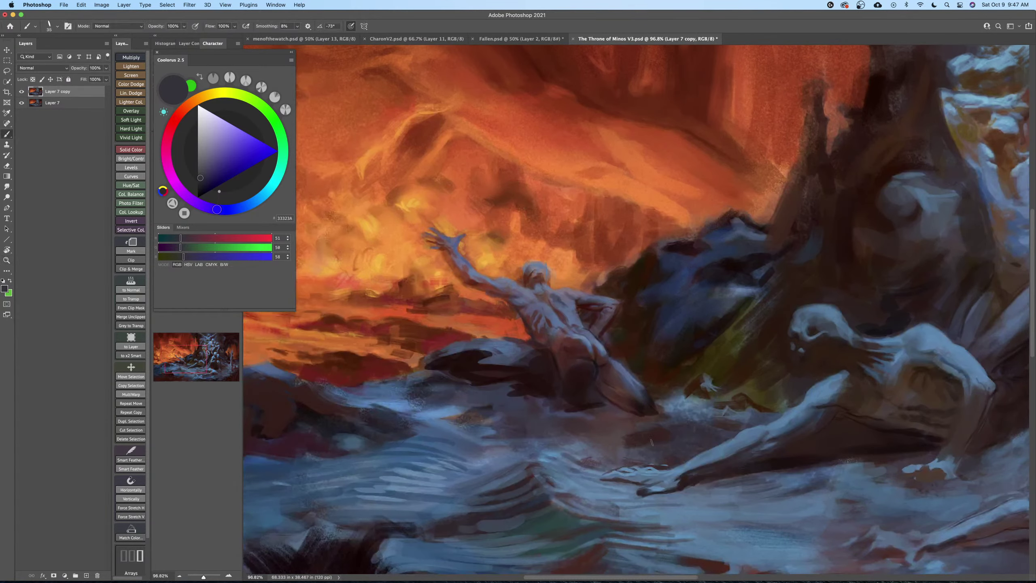
Refine the crawling figure's outstretched fingers with sampled dark mauve, light blue and grey-purple, and save the painting.
{"action": "left_click", "coordinate": [616, 467], "text": "alt"}
{"action": "key", "text": "bracketleft"}
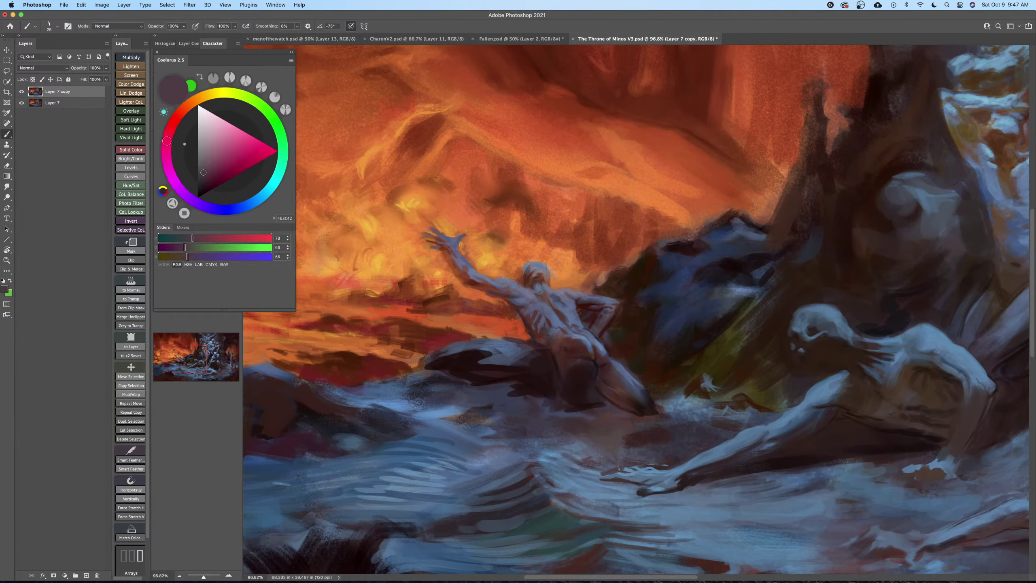
{"action": "left_click_drag", "start_coordinate": [639, 467], "coordinate": [639, 469]}
{"action": "key", "text": "bracketleft"}
{"action": "left_click", "coordinate": [689, 464], "text": "alt"}
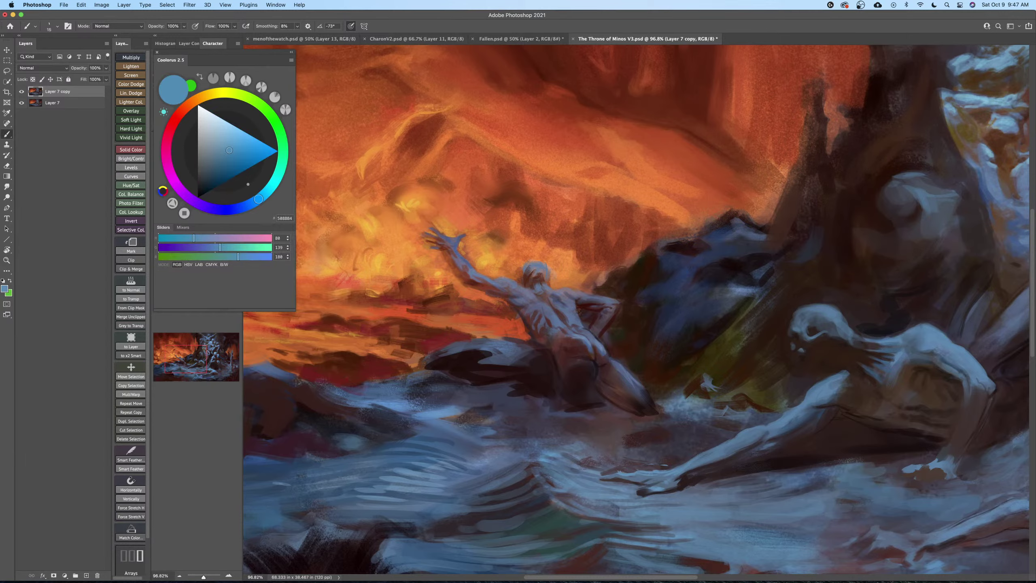
{"action": "mouse_move", "coordinate": [616, 472]}
{"action": "left_mouse_down"}
{"action": "mouse_move", "coordinate": [602, 476]}
{"action": "mouse_move", "coordinate": [652, 469]}
{"action": "left_mouse_up"}
{"action": "key", "text": "alt"}
{"action": "left_click", "coordinate": [654, 463], "text": "alt"}
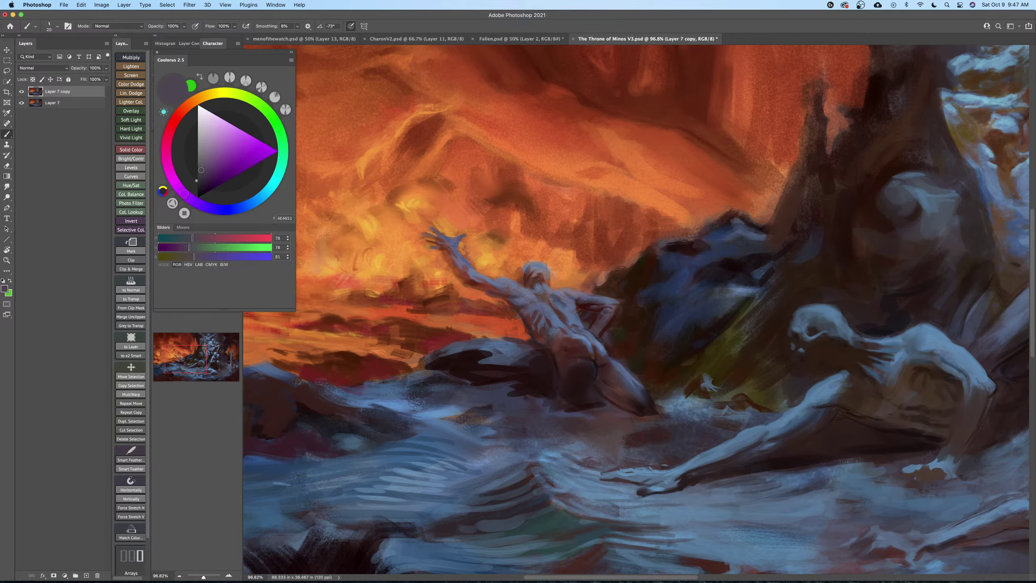
{"action": "mouse_move", "coordinate": [652, 450]}
{"action": "left_mouse_down"}
{"action": "mouse_move", "coordinate": [624, 450]}
{"action": "mouse_move", "coordinate": [665, 457]}
{"action": "left_mouse_up"}
{"action": "key", "text": "super+s"}
{"action": "left_click", "coordinate": [640, 482], "text": "alt"}
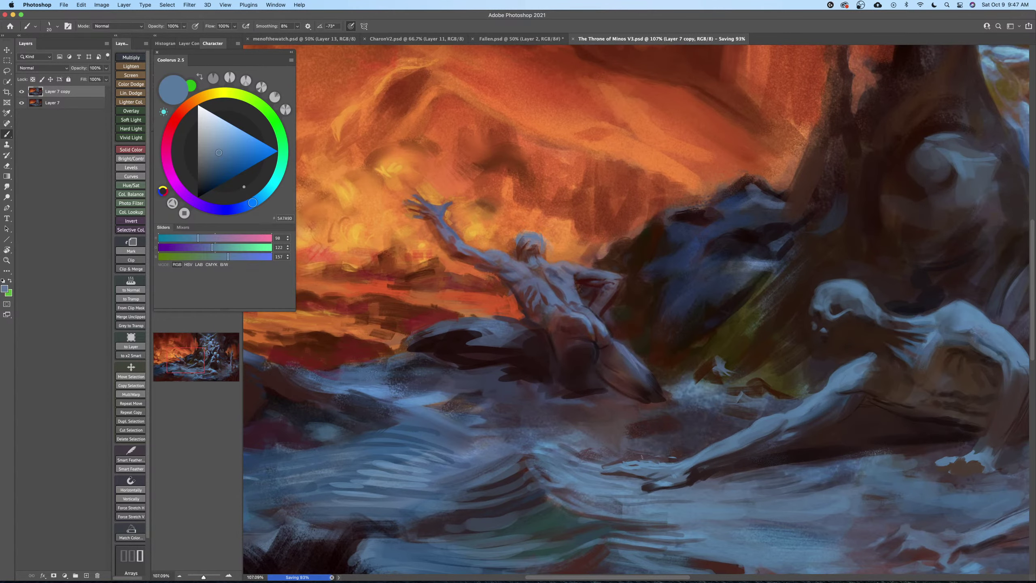
Lasso the crawling figure's outstretched hand, copy it in place onto a new layer, merge it down and save the painting.
{"action": "key", "text": "l"}
{"action": "mouse_move", "coordinate": [670, 463]}
{"action": "left_mouse_down"}
{"action": "mouse_move", "coordinate": [651, 488]}
{"action": "mouse_move", "coordinate": [669, 477]}
{"action": "mouse_move", "coordinate": [655, 462]}
{"action": "mouse_move", "coordinate": [613, 465]}
{"action": "mouse_move", "coordinate": [649, 484]}
{"action": "mouse_move", "coordinate": [664, 479]}
{"action": "left_mouse_up"}
{"action": "key", "text": "super+c"}
{"action": "key", "text": "super+shift+v"}
{"action": "key", "text": "v"}
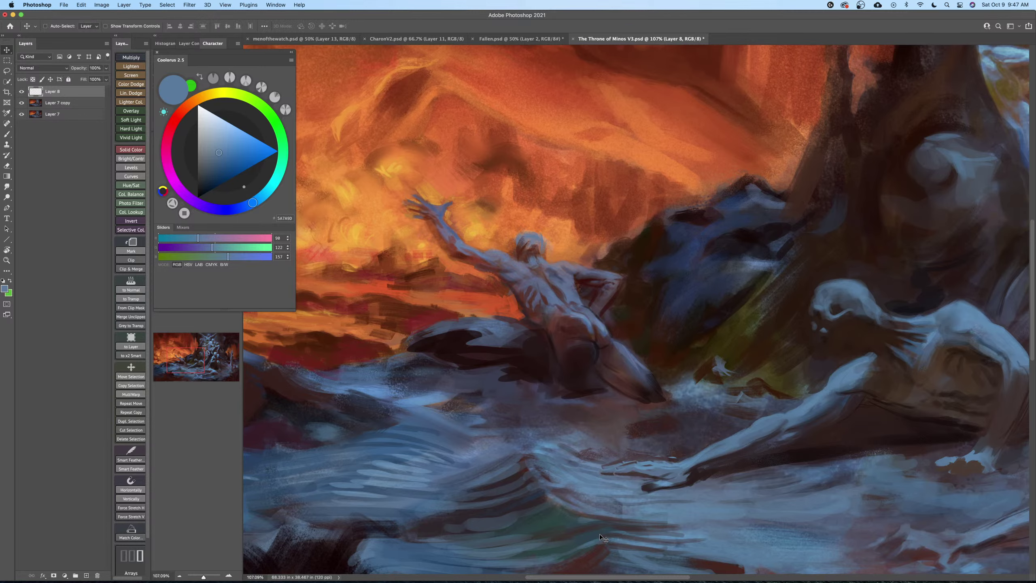
{"action": "key", "text": "super+e"}
{"action": "key", "text": "b"}
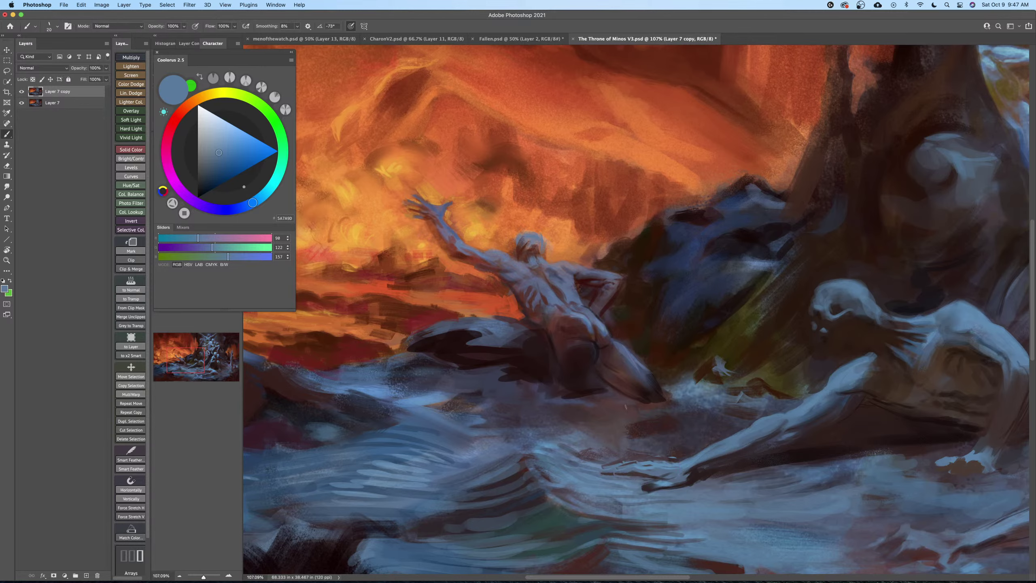
{"action": "key", "text": "shift+b"}
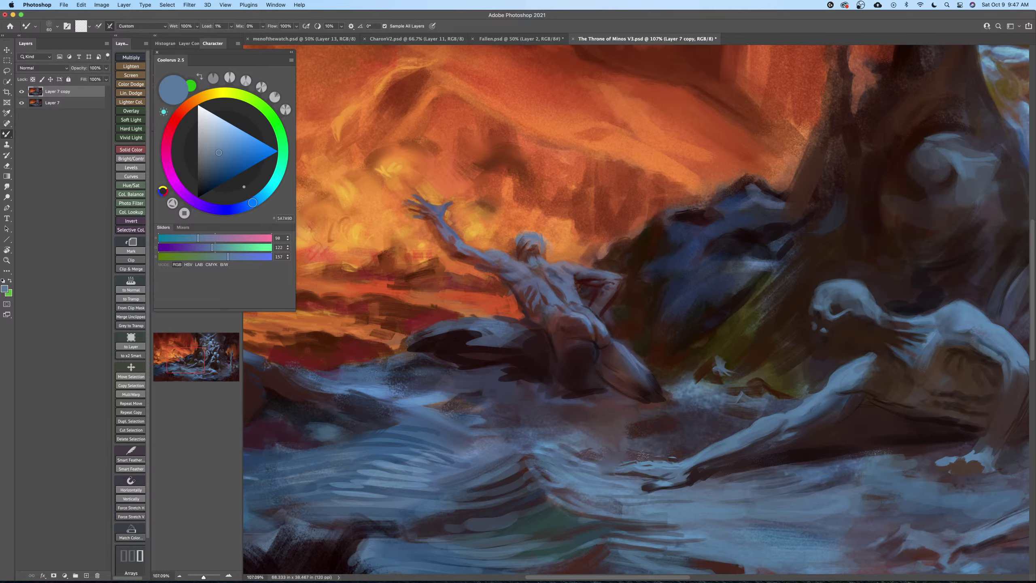
{"action": "key", "text": "z"}
{"action": "mouse_move", "coordinate": [664, 484]}
{"action": "left_mouse_down"}
{"action": "mouse_move", "coordinate": [638, 483]}
{"action": "mouse_move", "coordinate": [644, 457]}
{"action": "left_mouse_up"}
{"action": "key", "text": "super+s"}
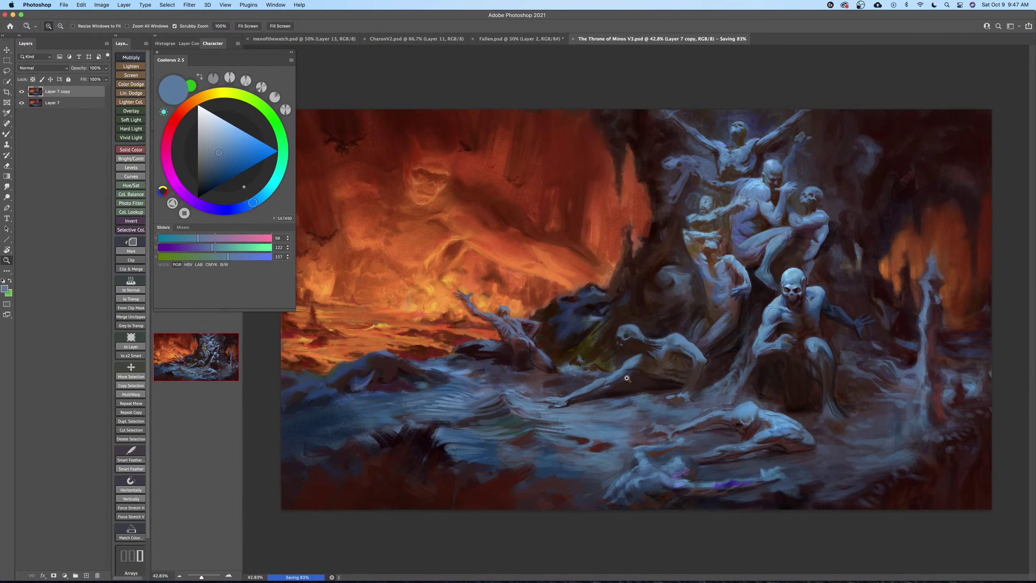
Set the brush tip angle to -120° for painting the lowest foreground figure.
{"action": "key", "text": "b"}
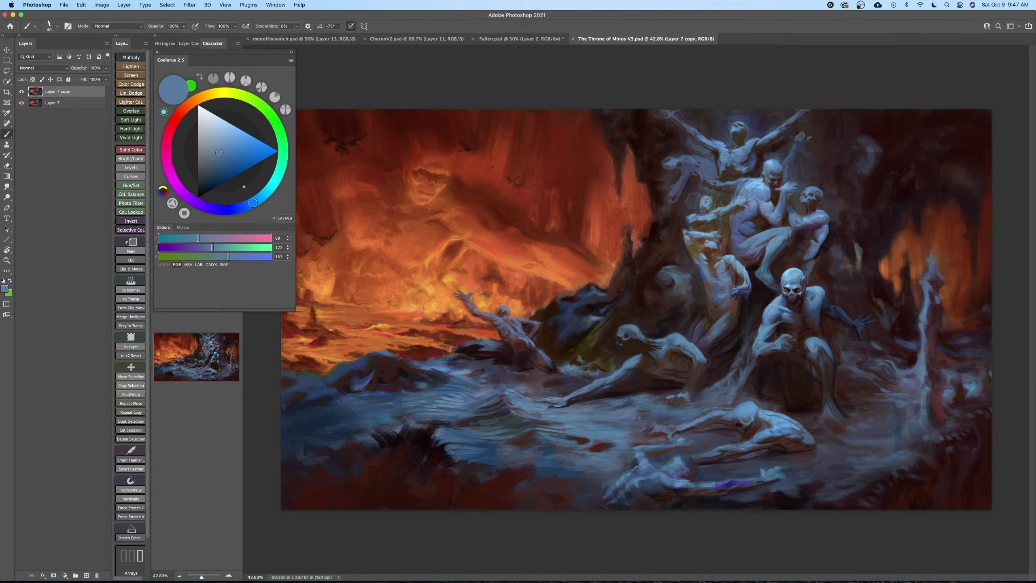
{"action": "key", "text": "z"}
{"action": "mouse_move", "coordinate": [681, 462]}
{"action": "left_mouse_down"}
{"action": "mouse_move", "coordinate": [721, 453]}
{"action": "mouse_move", "coordinate": [719, 354]}
{"action": "left_mouse_up"}
{"action": "key", "text": "space"}
{"action": "key", "text": "b"}
{"action": "key", "text": "["}
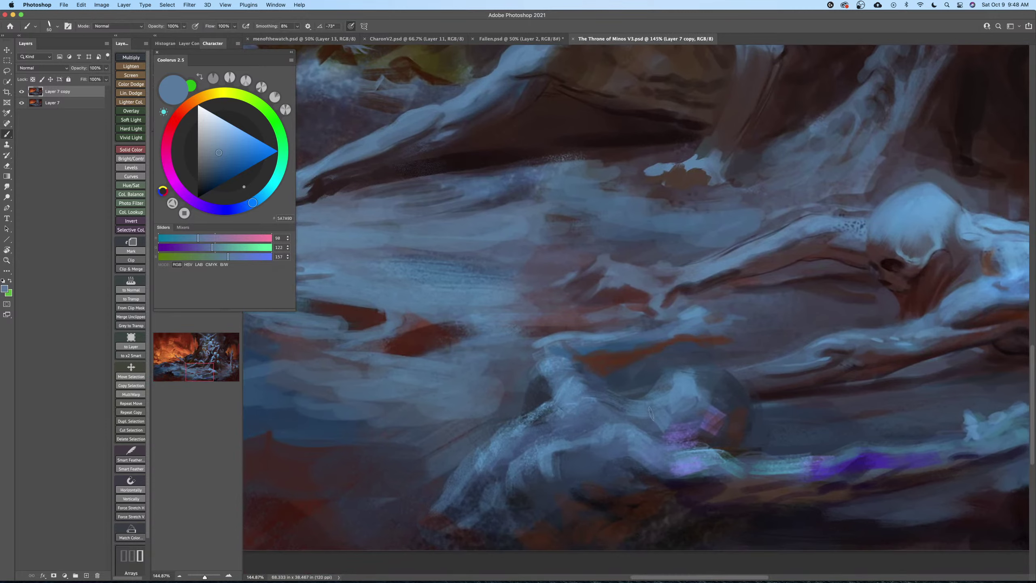
{"action": "right_click", "coordinate": [651, 413]}
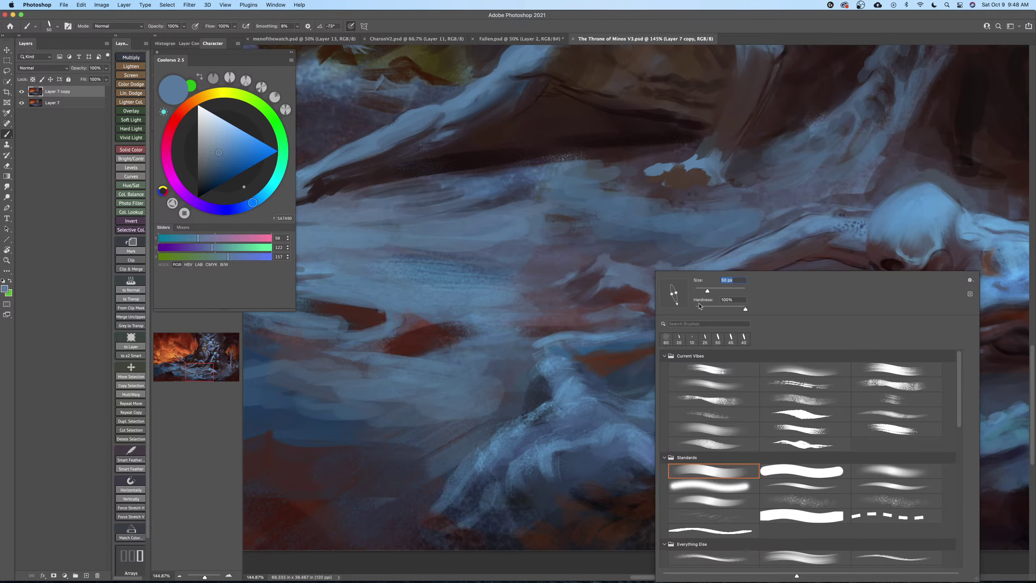
{"action": "left_click", "coordinate": [637, 336]}
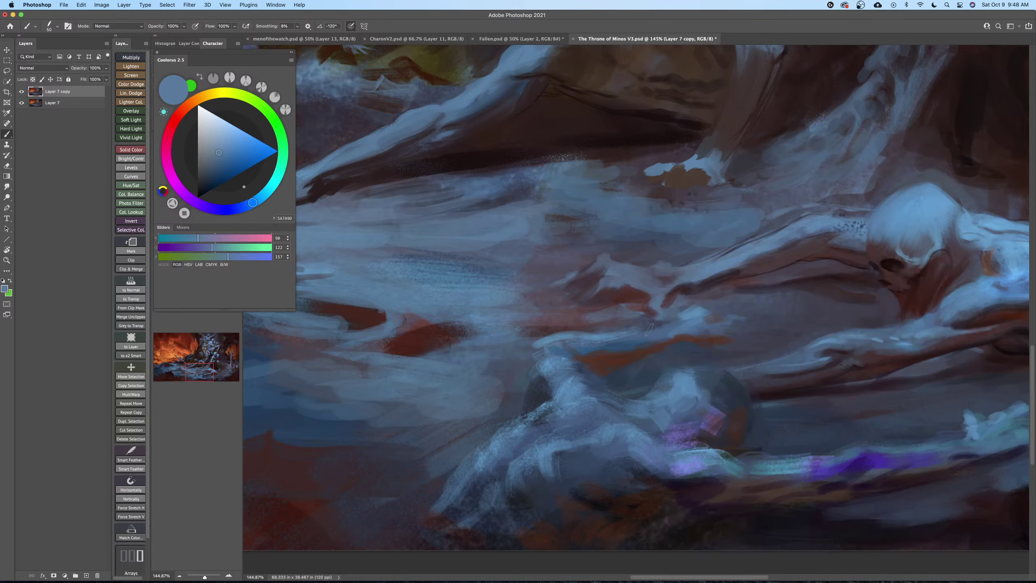
Round out the lowest foreground figure's head with light blue sampled from it and the brush tip angled at -112°.
{"action": "left_click", "coordinate": [687, 383], "text": "alt"}
{"action": "key", "text": "bracketright"}
{"action": "key", "text": "bracketright"}
{"action": "key", "text": "bracketright"}
{"action": "key", "text": "bracketright"}
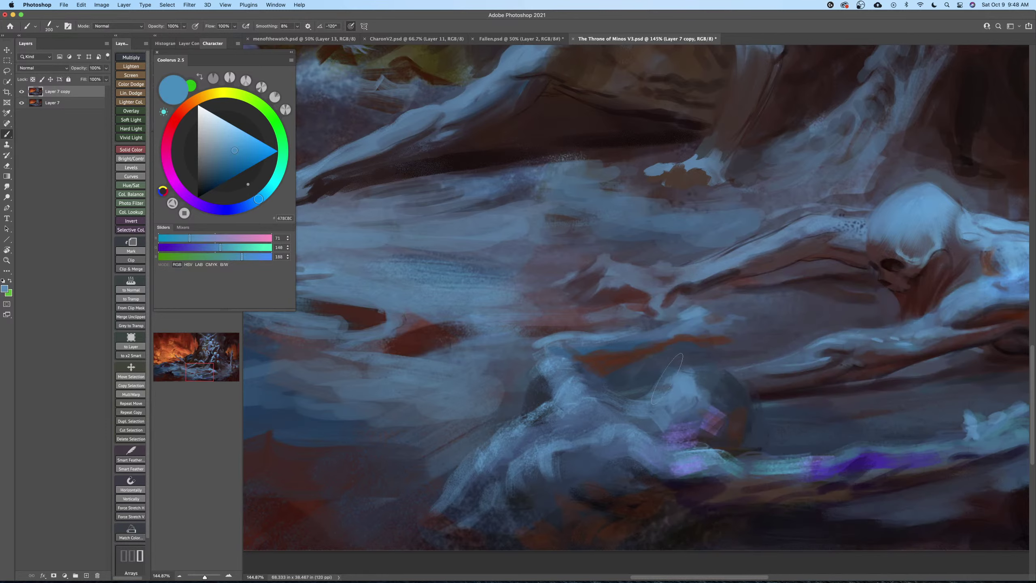
{"action": "right_click", "coordinate": [718, 367]}
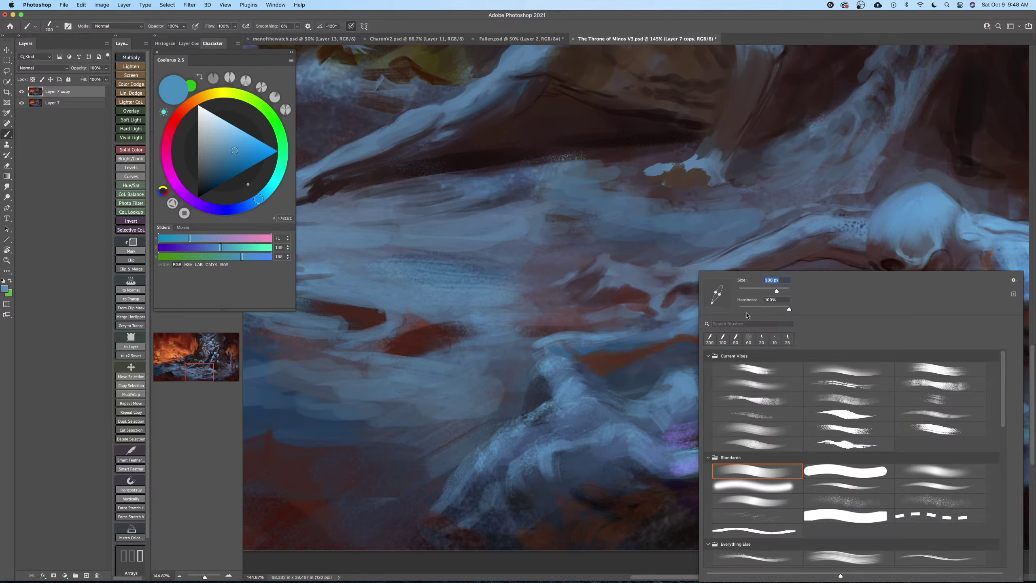
{"action": "left_click_drag", "start_coordinate": [746, 306], "coordinate": [736, 307]}
{"action": "left_click_drag", "start_coordinate": [717, 295], "coordinate": [719, 295]}
{"action": "left_click", "coordinate": [678, 386]}
{"action": "key", "text": "bracketleft"}
{"action": "key", "text": "bracketleft"}
Darken the background around the lowest foreground figure's head with sampled dark slate blue, varying the brush size.
{"action": "left_click", "coordinate": [709, 379], "text": "alt"}
{"action": "key", "text": "bracketleft"}
{"action": "key", "text": "bracketleft"}
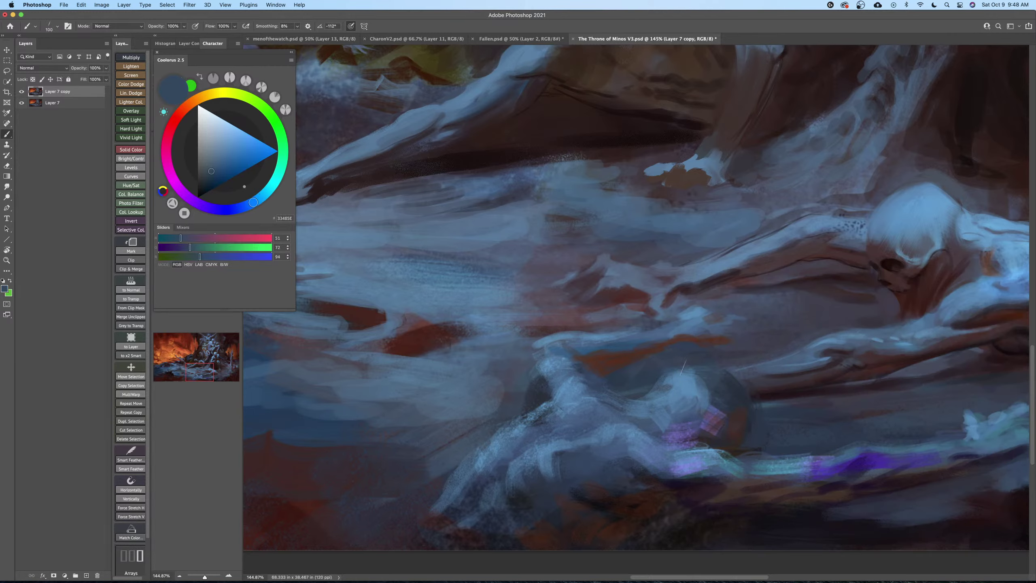
{"action": "key", "text": "bracketright"}
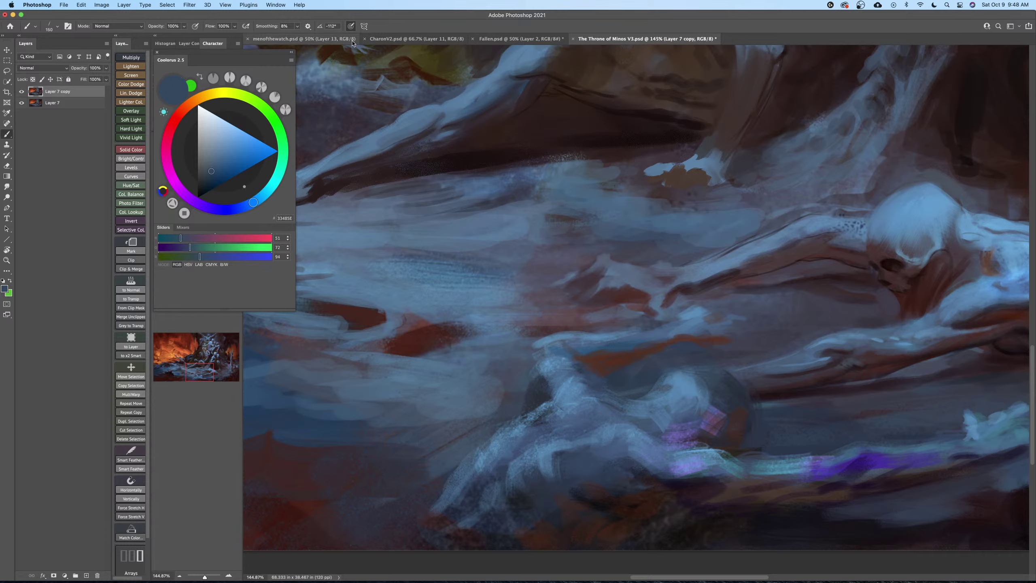
{"action": "key", "text": "bracketleft"}
{"action": "key", "text": "bracketright"}
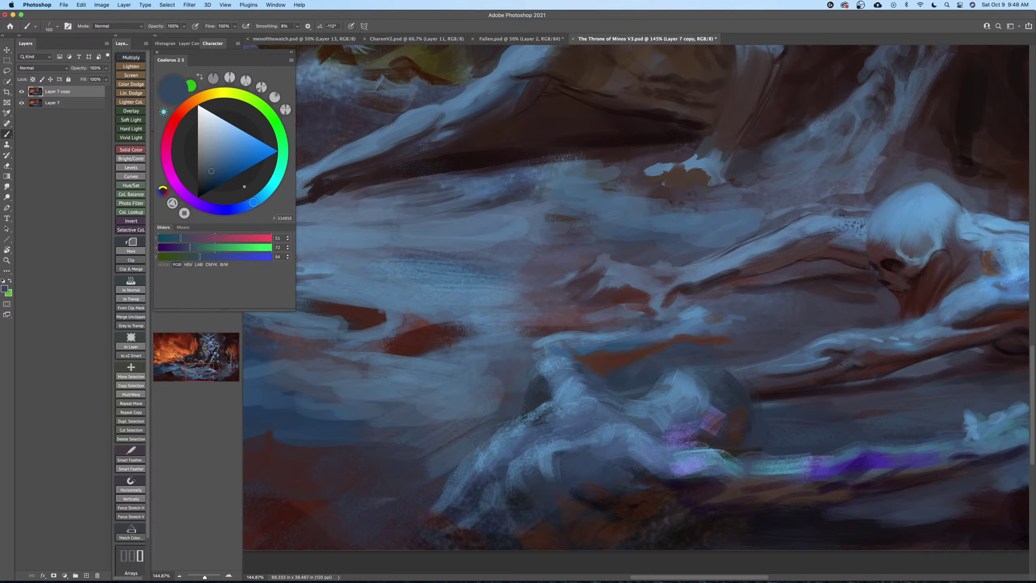
Refine the edge of the foreground figure's head with blues sampled around it and a smaller brush.
{"action": "left_click", "coordinate": [684, 389], "text": "alt"}
{"action": "left_click", "coordinate": [711, 377], "text": "alt"}
{"action": "key", "text": "bracketleft"}
{"action": "key", "text": "bracketleft"}
{"action": "key", "text": "bracketleft"}
{"action": "left_click", "coordinate": [725, 391], "text": "alt"}
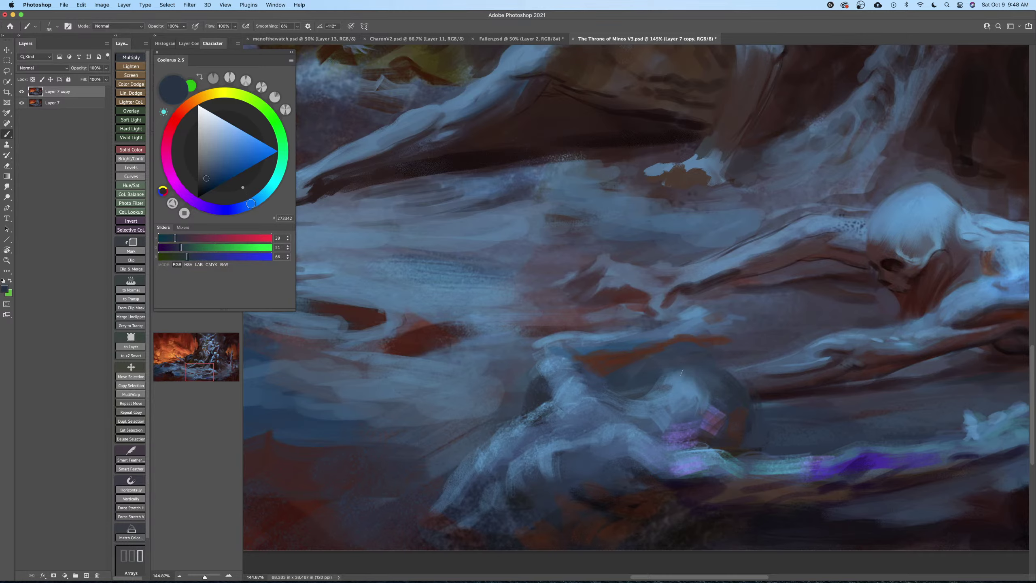
Choose a near-black blue and deepen the contours around the foreground figure's head and neck.
{"action": "left_click", "coordinate": [202, 189]}
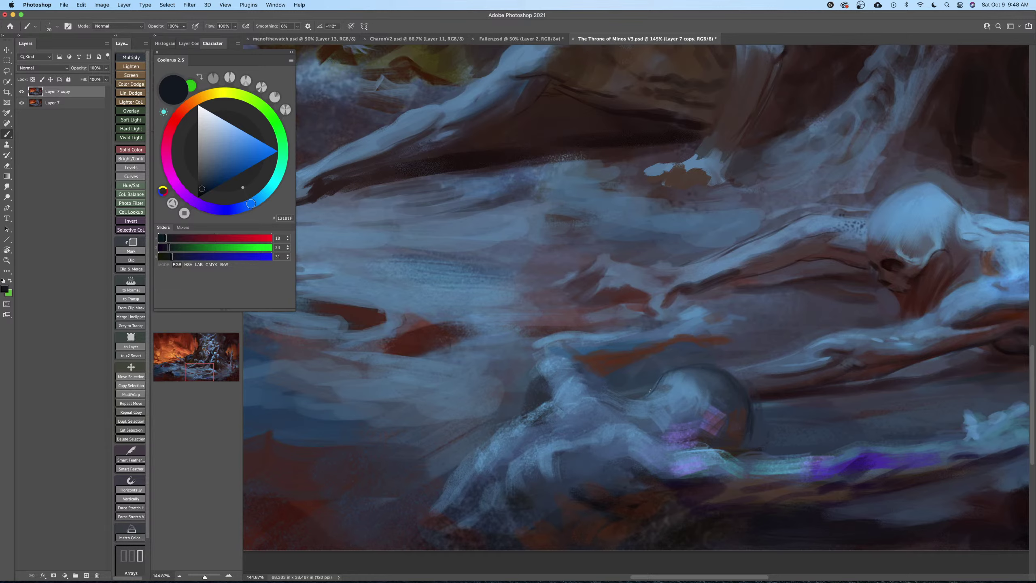
{"action": "mouse_move", "coordinate": [630, 398]}
{"action": "left_mouse_down"}
{"action": "mouse_move", "coordinate": [645, 404]}
{"action": "mouse_move", "coordinate": [634, 402]}
{"action": "left_mouse_up"}
{"action": "key", "text": "]"}
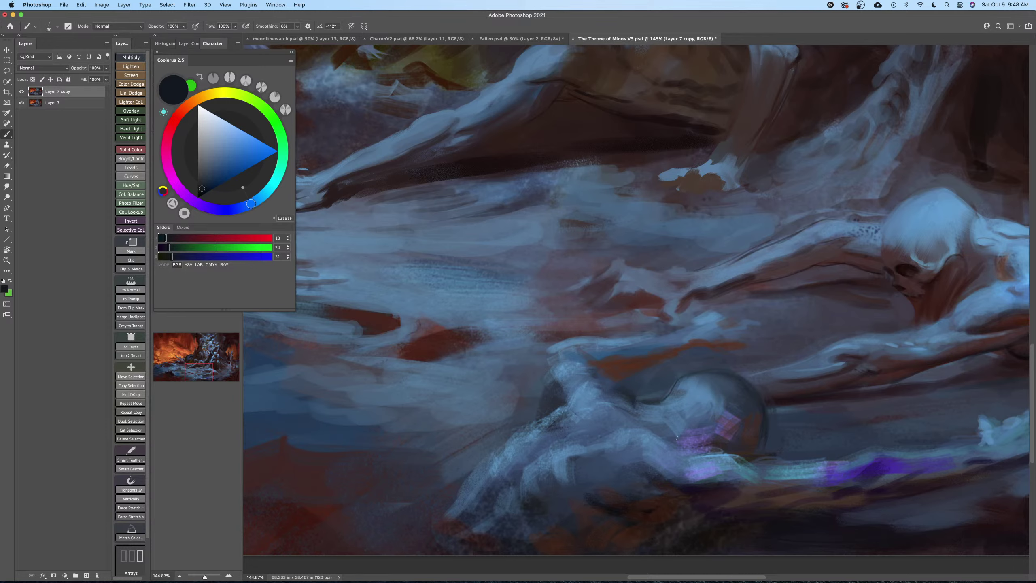
{"action": "key", "text": "bracketleft"}
Undo the stroke beneath the foreground figure's head and repaint the shoulder shadow with a larger brush.
{"action": "scroll", "coordinate": [672, 432], "scroll_direction": "down", "scroll_amount": 2}
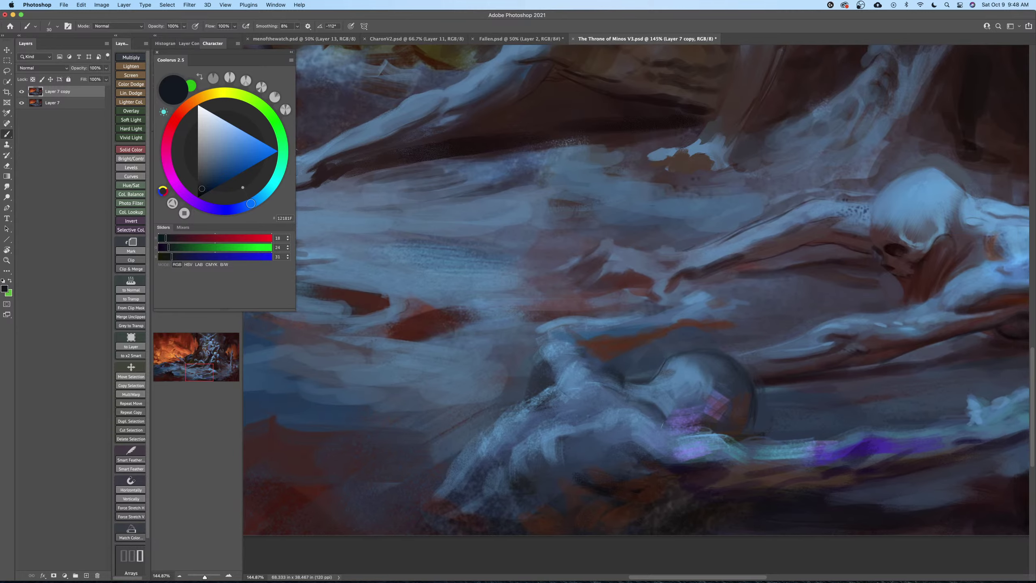
{"action": "mouse_move", "coordinate": [684, 432]}
{"action": "left_mouse_down"}
{"action": "mouse_move", "coordinate": [736, 426]}
{"action": "mouse_move", "coordinate": [742, 444]}
{"action": "mouse_move", "coordinate": [664, 424]}
{"action": "mouse_move", "coordinate": [691, 426]}
{"action": "left_mouse_up"}
{"action": "key", "text": "super+z"}
{"action": "key", "text": "bracketright"}
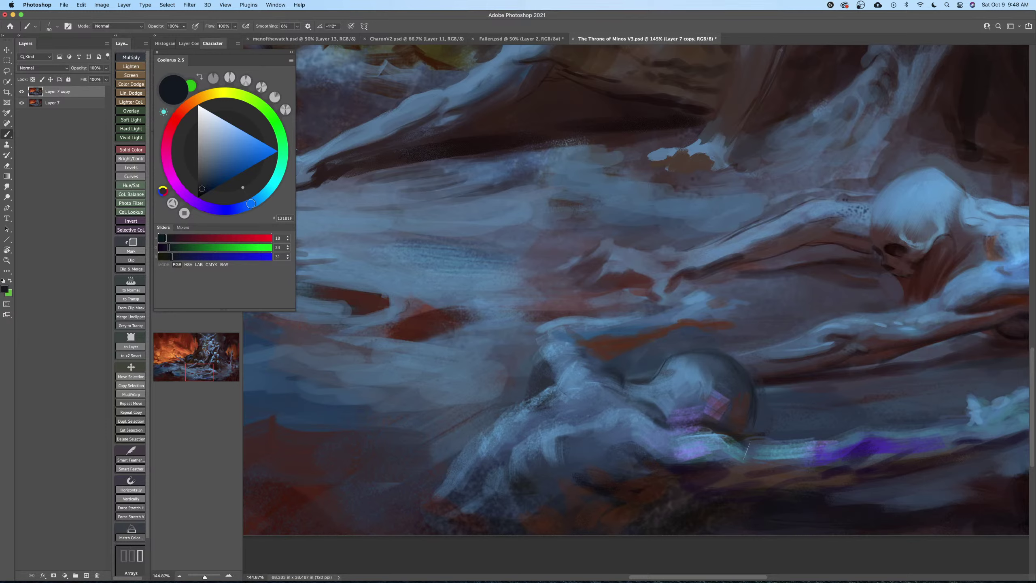
{"action": "left_click_drag", "start_coordinate": [746, 455], "coordinate": [732, 456]}
Pick a recent brush with its tip angled at -66° and shade the crease between the foreground figure's shoulder and arm.
{"action": "right_click", "coordinate": [732, 383]}
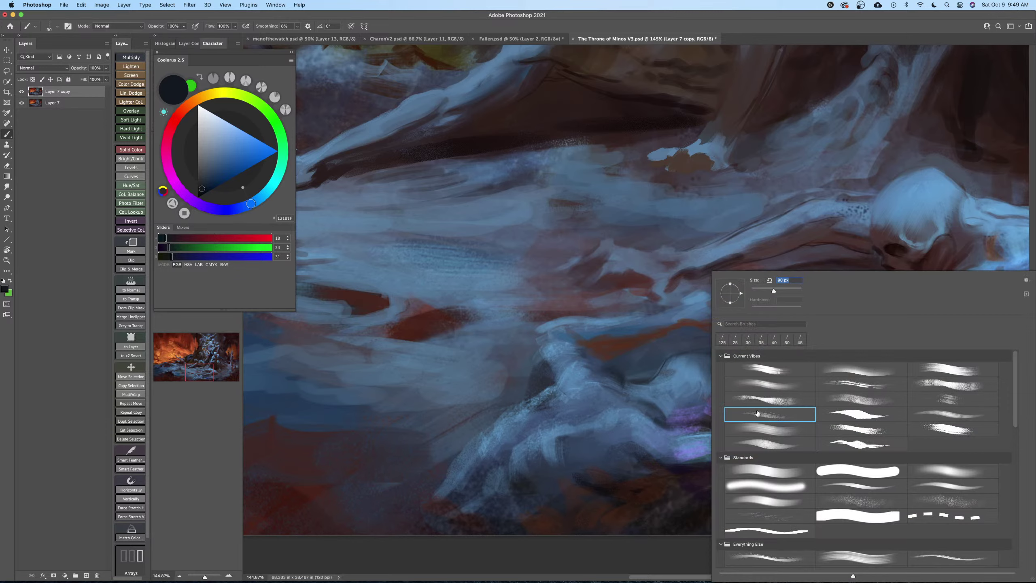
{"action": "left_click", "coordinate": [722, 339]}
{"action": "left_click_drag", "start_coordinate": [732, 305], "coordinate": [735, 304]}
{"action": "left_click", "coordinate": [676, 419]}
{"action": "key", "text": "["}
{"action": "left_click_drag", "start_coordinate": [747, 456], "coordinate": [727, 447]}
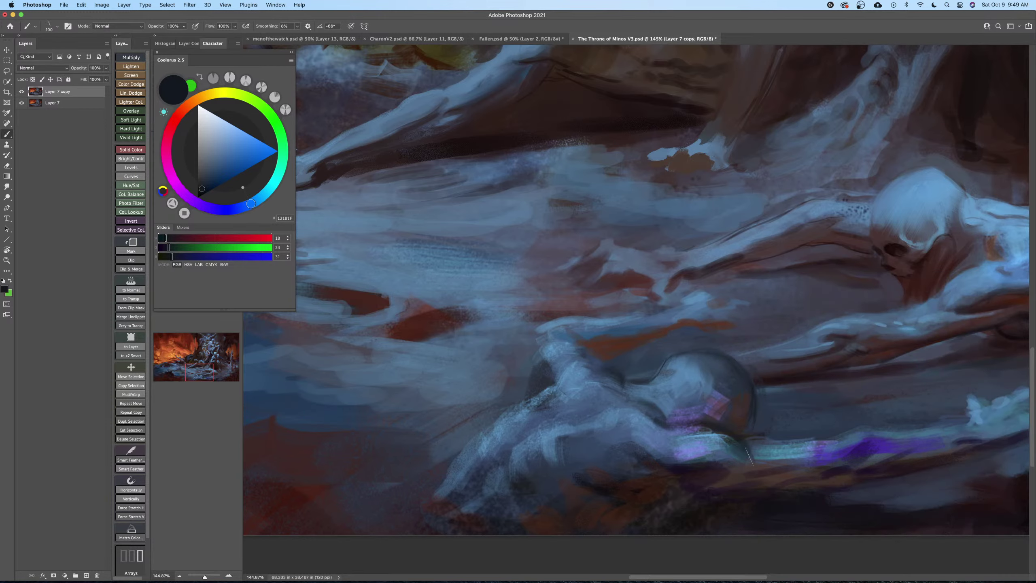
{"action": "left_click_drag", "start_coordinate": [711, 408], "coordinate": [696, 374]}
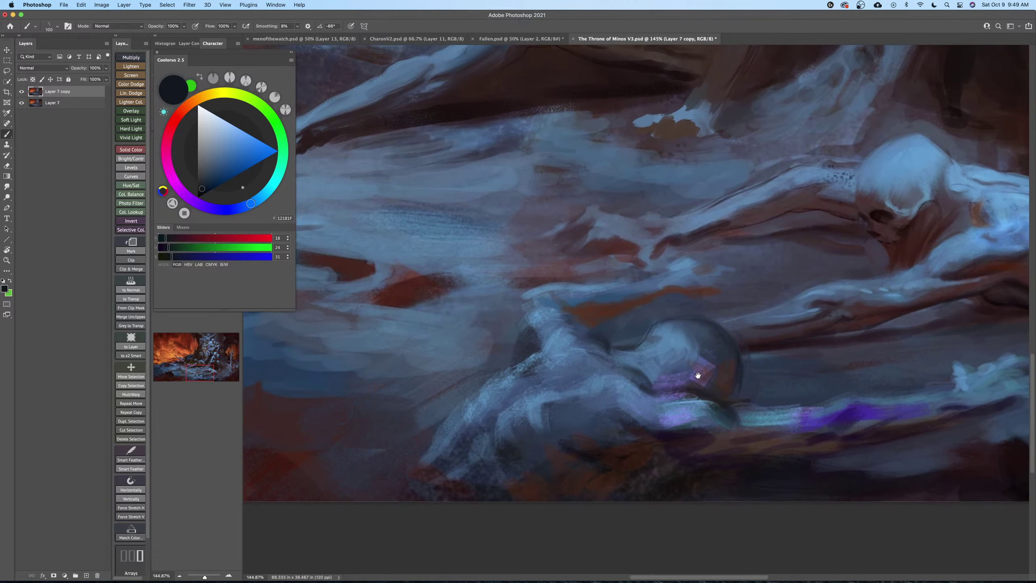
Round the foreground figure's shoulder with sampled light blue and edge its underside with sampled dark purple.
{"action": "left_click", "coordinate": [965, 252], "text": "alt"}
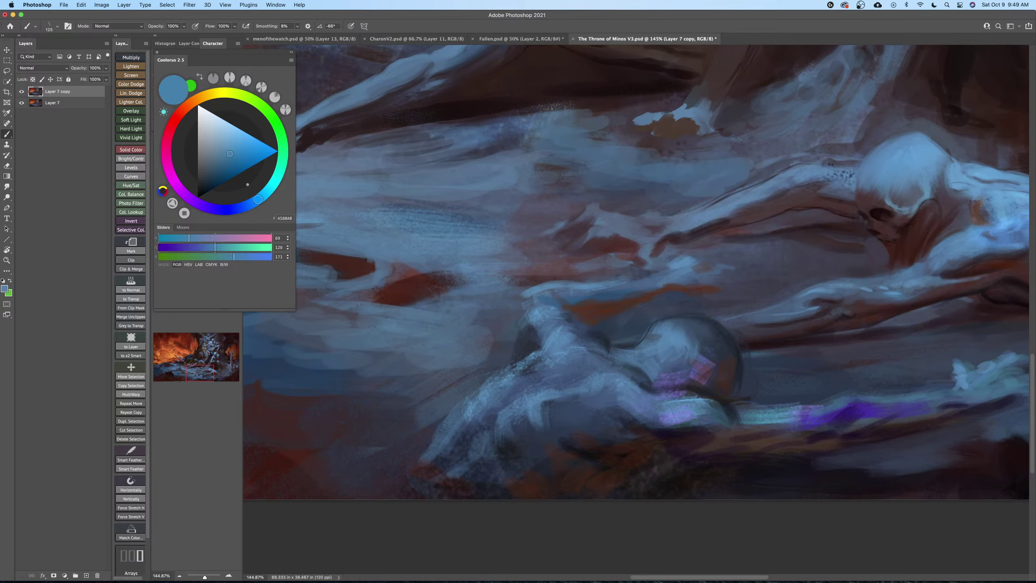
{"action": "key", "text": "bracketright"}
{"action": "key", "text": "bracketleft"}
{"action": "left_click", "coordinate": [672, 426], "text": "alt"}
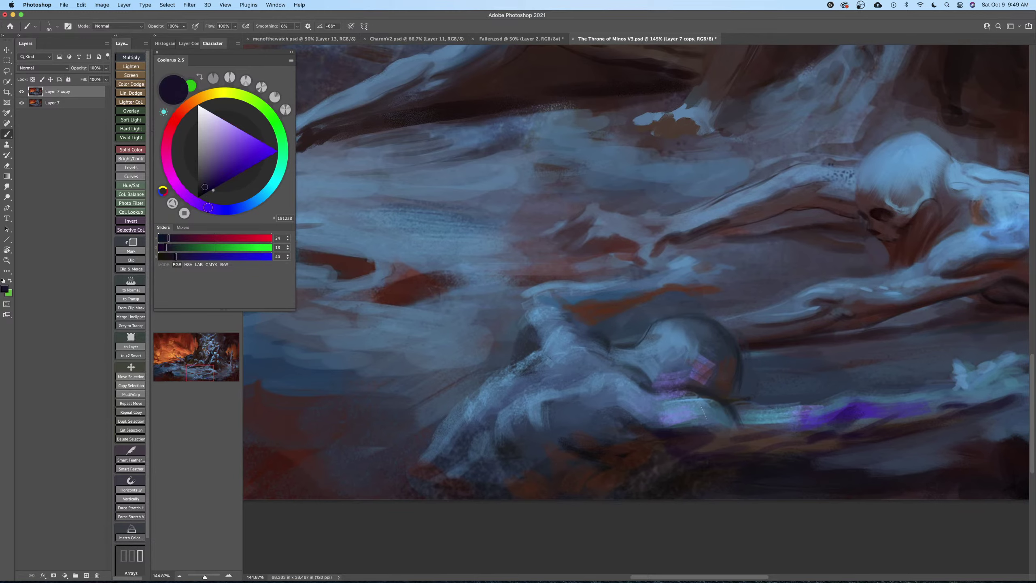
{"action": "key", "text": "bracketright"}
{"action": "mouse_move", "coordinate": [591, 382]}
{"action": "left_mouse_down"}
{"action": "mouse_move", "coordinate": [564, 437]}
{"action": "mouse_move", "coordinate": [638, 406]}
{"action": "mouse_move", "coordinate": [607, 398]}
{"action": "mouse_move", "coordinate": [615, 414]}
{"action": "left_mouse_up"}
{"action": "key", "text": "space"}
Blend the foreground figure's shoulder and underarm shadow with the Smudge tool at 78% strength.
{"action": "key", "text": "r"}
{"action": "key", "text": "bracketright"}
{"action": "key", "text": "bracketright"}
{"action": "key", "text": "bracketright"}
{"action": "key", "text": "bracketright"}
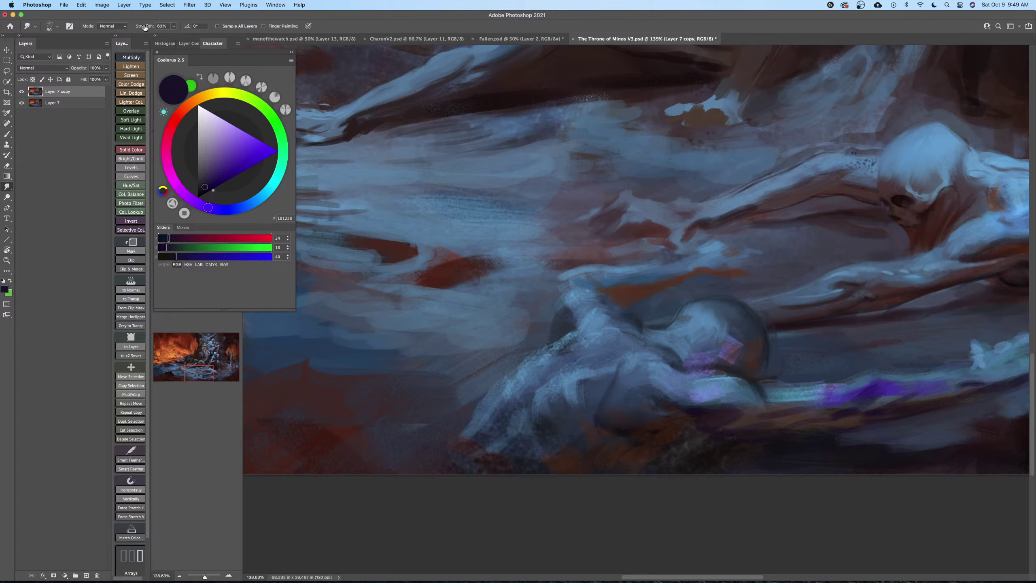
{"action": "left_click_drag", "start_coordinate": [145, 27], "coordinate": [144, 27]}
{"action": "mouse_move", "coordinate": [661, 433]}
{"action": "left_mouse_down"}
{"action": "mouse_move", "coordinate": [653, 374]}
{"action": "mouse_move", "coordinate": [622, 377]}
{"action": "left_mouse_up"}
{"action": "key", "text": "["}
{"action": "key", "text": "["}
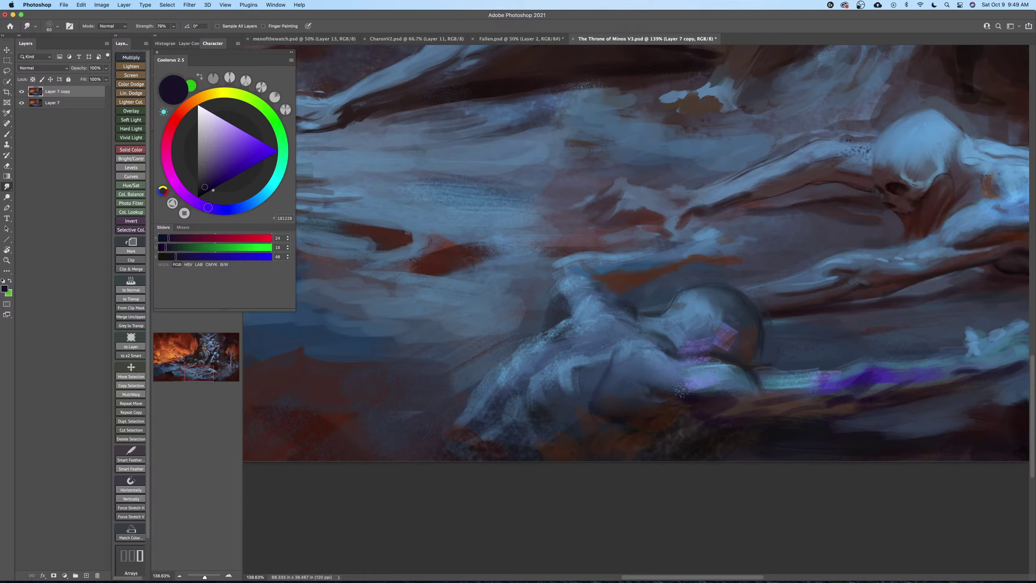
Repaint the foreground figure's far shoulder and upper back with blues and darks sampled from the surrounding paint.
{"action": "key", "text": "b"}
{"action": "mouse_move", "coordinate": [596, 343]}
{"action": "left_mouse_down"}
{"action": "mouse_move", "coordinate": [639, 330]}
{"action": "mouse_move", "coordinate": [561, 337]}
{"action": "mouse_move", "coordinate": [587, 321]}
{"action": "left_mouse_up"}
{"action": "left_click", "coordinate": [616, 320], "text": "alt"}
{"action": "key", "text": "["}
{"action": "left_click", "coordinate": [652, 421], "text": "alt"}
{"action": "key", "text": "bracketleft"}
{"action": "key", "text": "super+z"}
{"action": "key", "text": "bracketleft"}
{"action": "left_click", "coordinate": [587, 326], "text": "alt"}
{"action": "key", "text": "bracketright"}
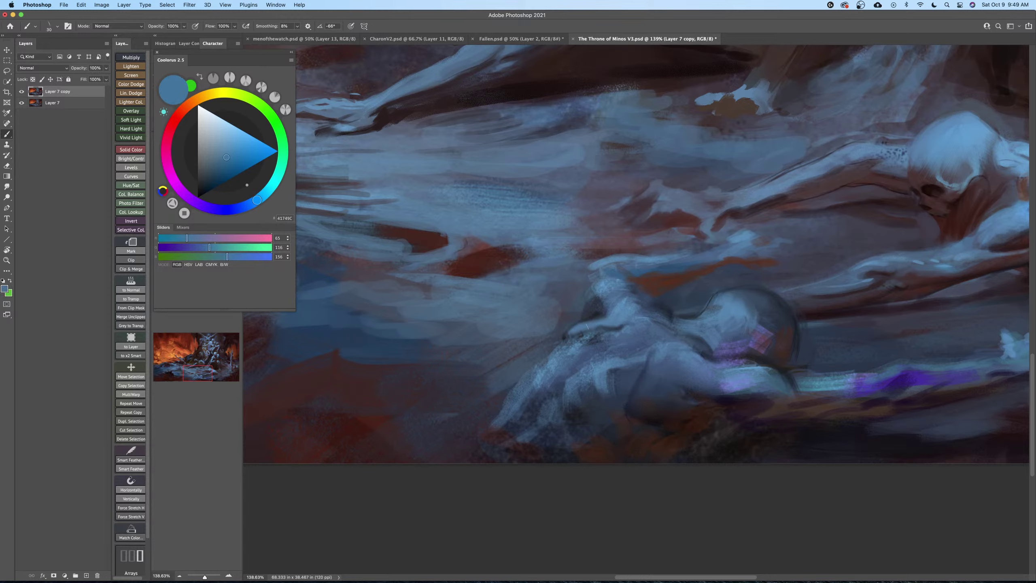
{"action": "key", "text": "bracketright"}
Broaden the light planes of the foreground figure's back with sampled light blue and an enlarged brush.
{"action": "key", "text": "r"}
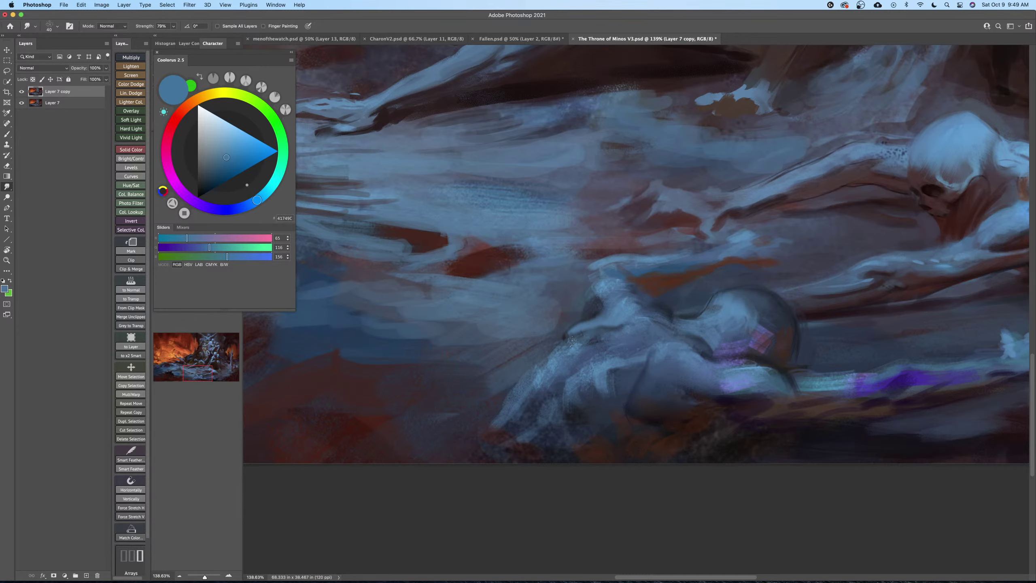
{"action": "key", "text": "b"}
{"action": "scroll", "coordinate": [587, 335], "scroll_direction": "down", "scroll_amount": 2}
{"action": "left_click", "coordinate": [590, 314], "text": "alt"}
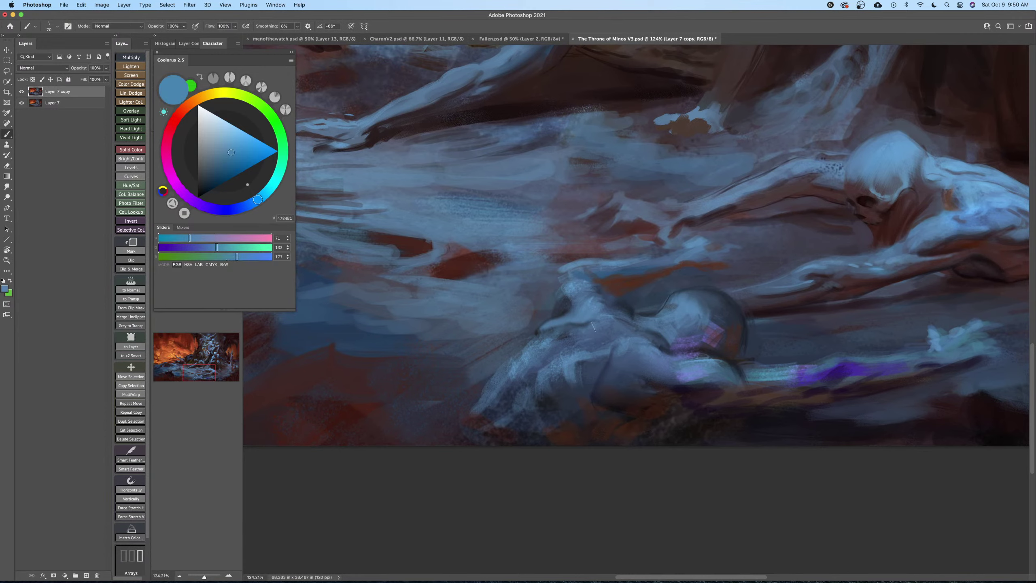
{"action": "key", "text": "bracketright"}
{"action": "key", "text": "bracketright"}
{"action": "key", "text": "bracketright"}
{"action": "key", "text": "bracketright"}
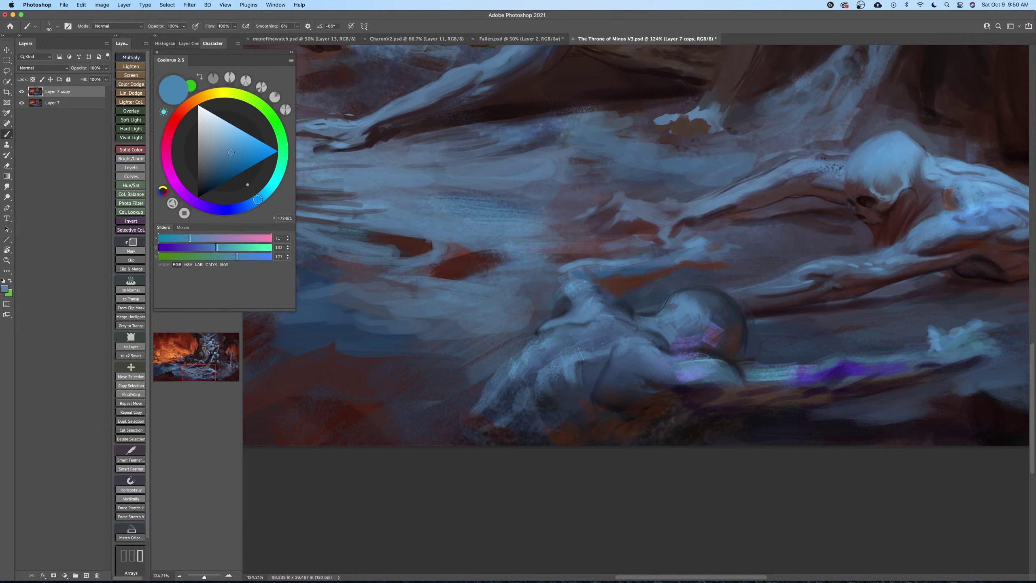
{"action": "key", "text": "bracketright"}
{"action": "key", "text": "bracketright"}
{"action": "key", "text": "bracketright"}
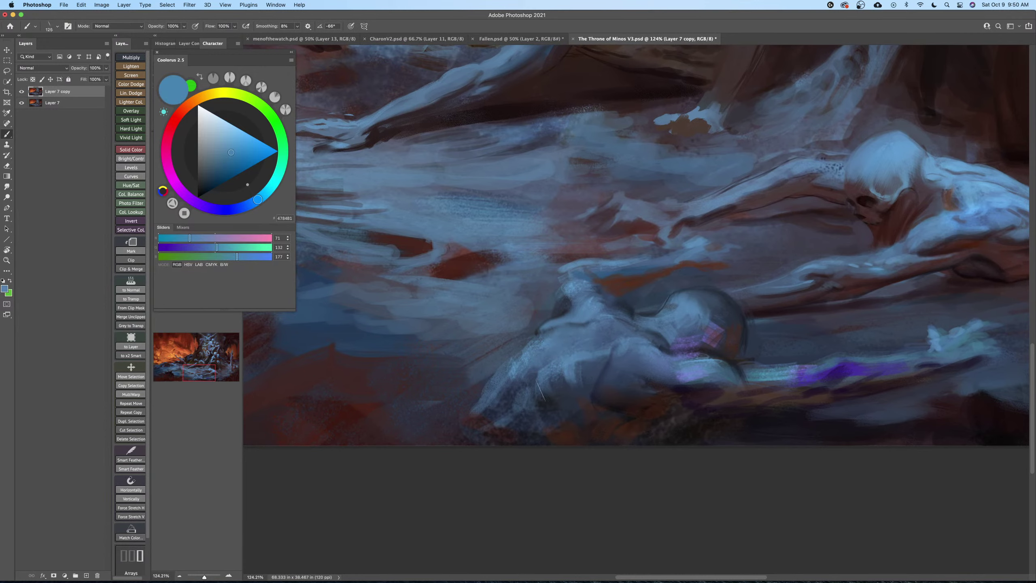
Rotate the canvas to -67° and define the foreground figure's upper back with sampled dark purple and mid blue.
{"action": "key", "text": "r"}
{"action": "mouse_move", "coordinate": [565, 324]}
{"action": "left_mouse_down"}
{"action": "mouse_move", "coordinate": [553, 377]}
{"action": "mouse_move", "coordinate": [597, 375]}
{"action": "left_mouse_up"}
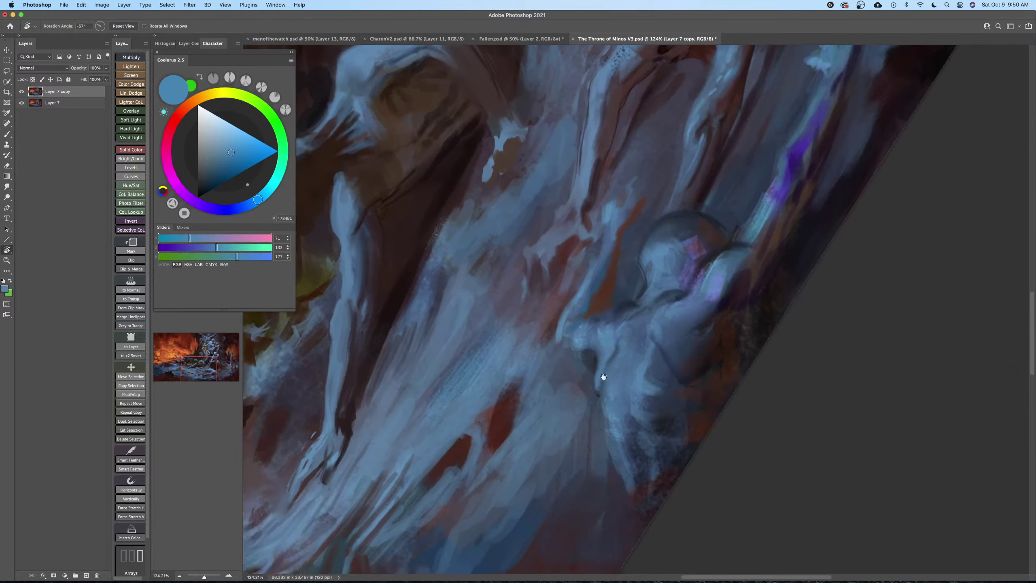
{"action": "key", "text": "b"}
{"action": "left_click", "coordinate": [729, 295], "text": "alt"}
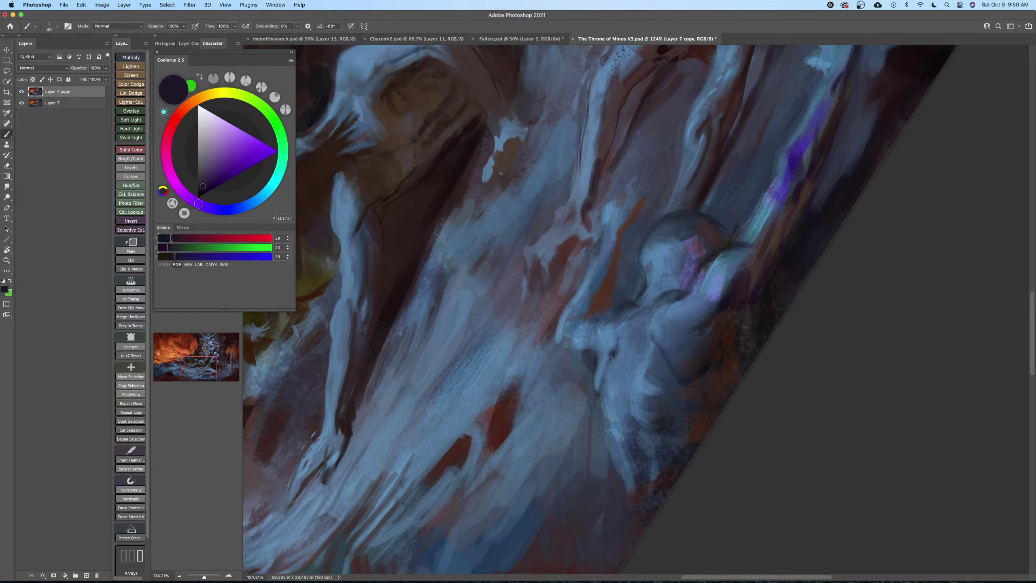
{"action": "left_click", "coordinate": [601, 385], "text": "alt"}
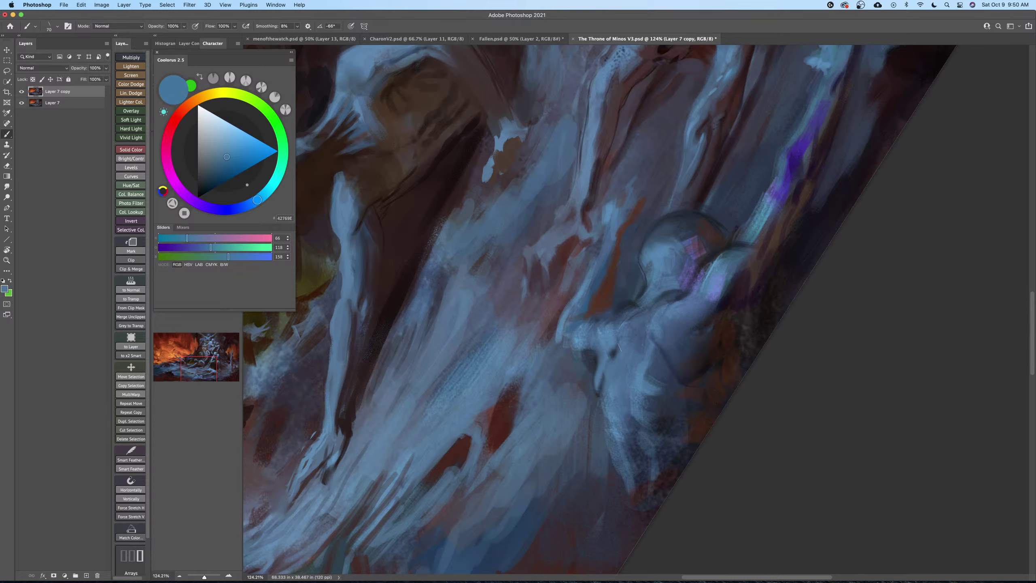
Model the folds of the foreground figure's far shoulder with sampled dark slate and light blue using a smaller brush.
{"action": "left_click", "coordinate": [636, 434], "text": "alt"}
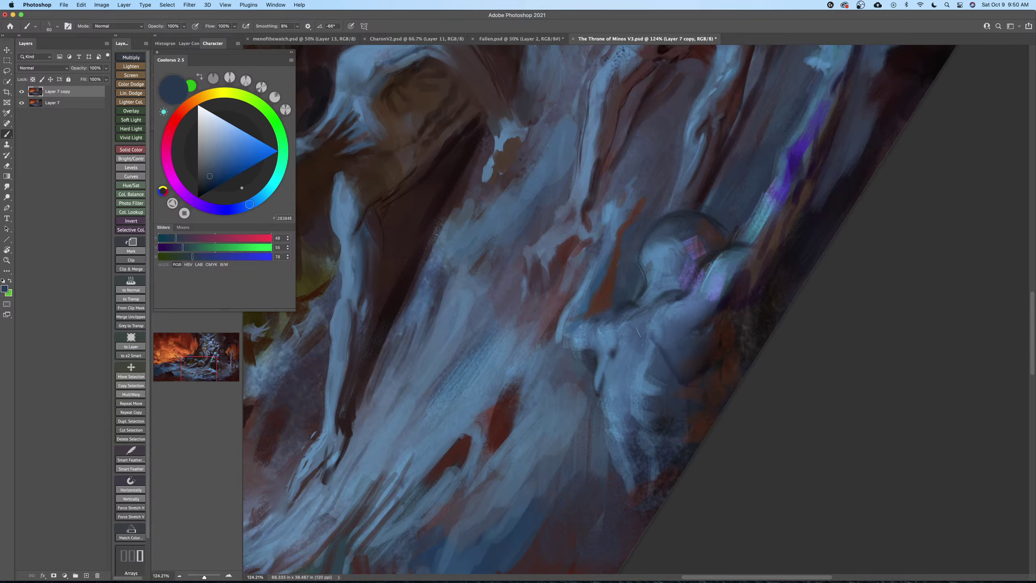
{"action": "key", "text": "bracketleft"}
{"action": "key", "text": "bracketleft"}
{"action": "key", "text": "bracketleft"}
{"action": "left_click", "coordinate": [607, 337], "text": "alt"}
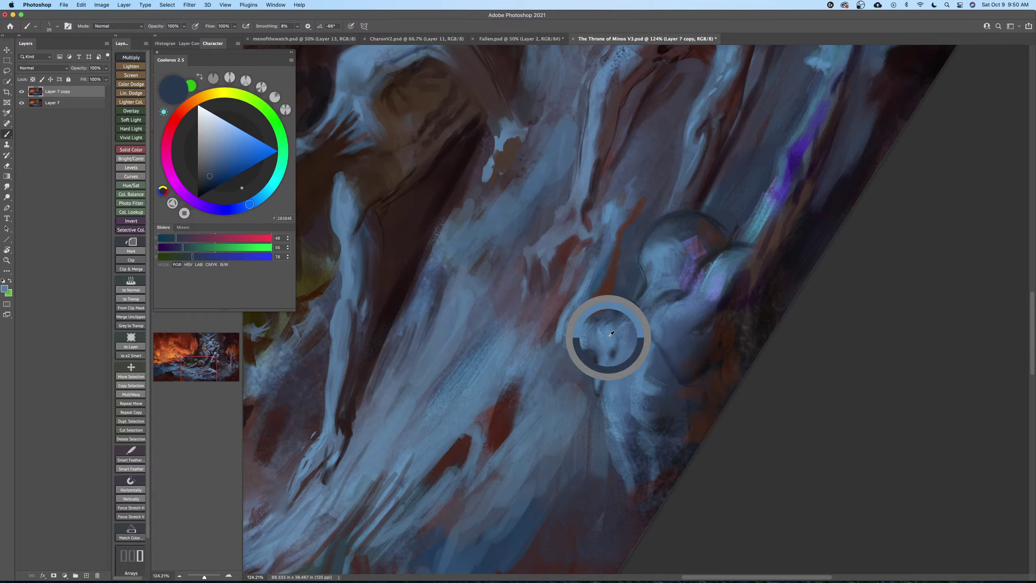
{"action": "left_click_drag", "start_coordinate": [641, 308], "coordinate": [638, 313]}
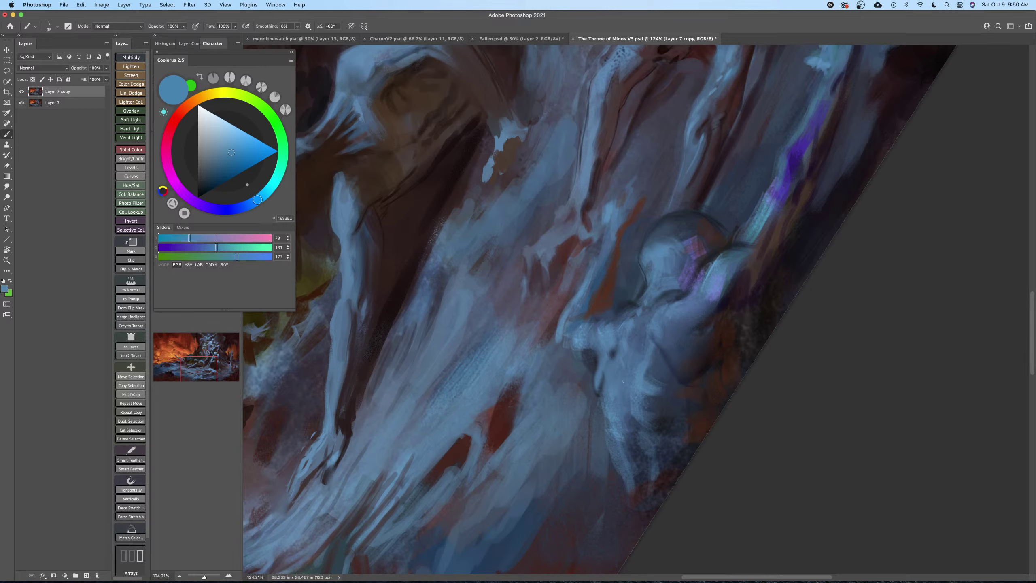
Shade the foreground figure's flank with long strokes of sampled dark navy, undoing the first two and repainting them with adjusted brush sizes.
{"action": "left_click", "coordinate": [634, 456], "text": "alt"}
{"action": "key", "text": "]"}
{"action": "key", "text": "]"}
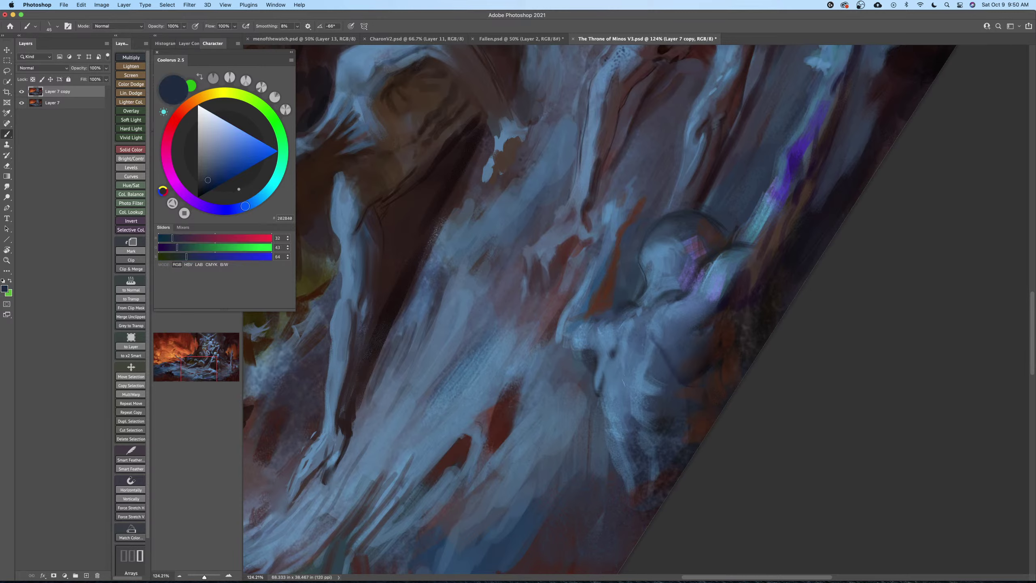
{"action": "left_click_drag", "start_coordinate": [623, 370], "coordinate": [630, 418]}
{"action": "key", "text": "]"}
{"action": "key", "text": "bracketright"}
{"action": "left_click_drag", "start_coordinate": [622, 370], "coordinate": [623, 437]}
{"action": "key", "text": "super+z"}
{"action": "key", "text": "super+z"}
{"action": "key", "text": "bracketleft"}
{"action": "key", "text": "bracketleft"}
{"action": "key", "text": "bracketleft"}
{"action": "left_click_drag", "start_coordinate": [623, 391], "coordinate": [624, 433]}
{"action": "mouse_move", "coordinate": [622, 379]}
{"action": "left_mouse_down"}
{"action": "mouse_move", "coordinate": [616, 428]}
{"action": "mouse_move", "coordinate": [636, 464]}
{"action": "mouse_move", "coordinate": [620, 391]}
{"action": "mouse_move", "coordinate": [619, 430]}
{"action": "mouse_move", "coordinate": [621, 378]}
{"action": "mouse_move", "coordinate": [619, 424]}
{"action": "mouse_move", "coordinate": [623, 449]}
{"action": "left_mouse_up"}
{"action": "key", "text": "bracketright"}
{"action": "key", "text": "bracketright"}
{"action": "key", "text": "bracketright"}
{"action": "key", "text": "bracketright"}
{"action": "left_click_drag", "start_coordinate": [624, 414], "coordinate": [629, 449]}
Set the brush tip angle to -35° and extend the dark navy shading down the foreground figure's flank.
{"action": "right_click", "coordinate": [626, 341]}
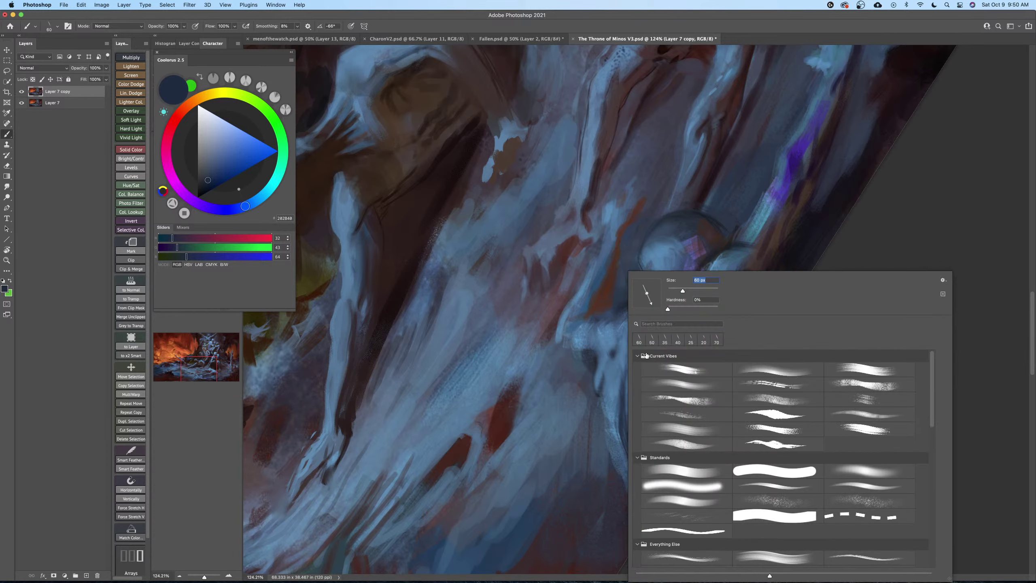
{"action": "left_click_drag", "start_coordinate": [652, 304], "coordinate": [656, 300]}
{"action": "key", "text": "Return"}
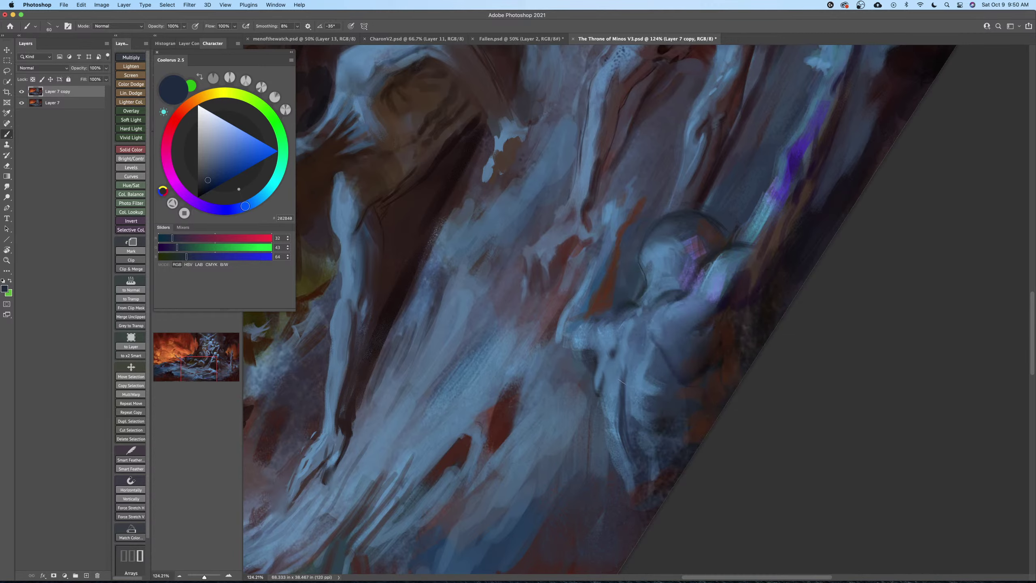
{"action": "left_click_drag", "start_coordinate": [617, 406], "coordinate": [630, 479]}
Paint a curved mid-blue form along the outer edge of the foreground figure's flank with a larger brush.
{"action": "left_click", "coordinate": [626, 393], "text": "alt"}
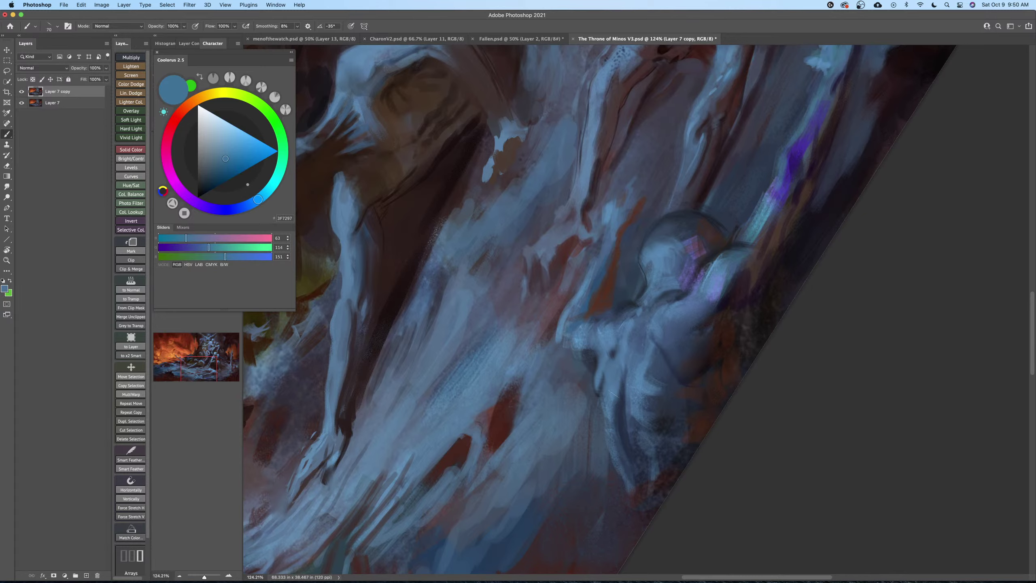
{"action": "key", "text": "bracketright"}
{"action": "key", "text": "bracketright"}
{"action": "mouse_move", "coordinate": [612, 436]}
{"action": "left_mouse_down"}
{"action": "mouse_move", "coordinate": [628, 489]}
{"action": "mouse_move", "coordinate": [636, 482]}
{"action": "left_mouse_up"}
{"action": "key", "text": "bracketleft"}
{"action": "key", "text": "bracketleft"}
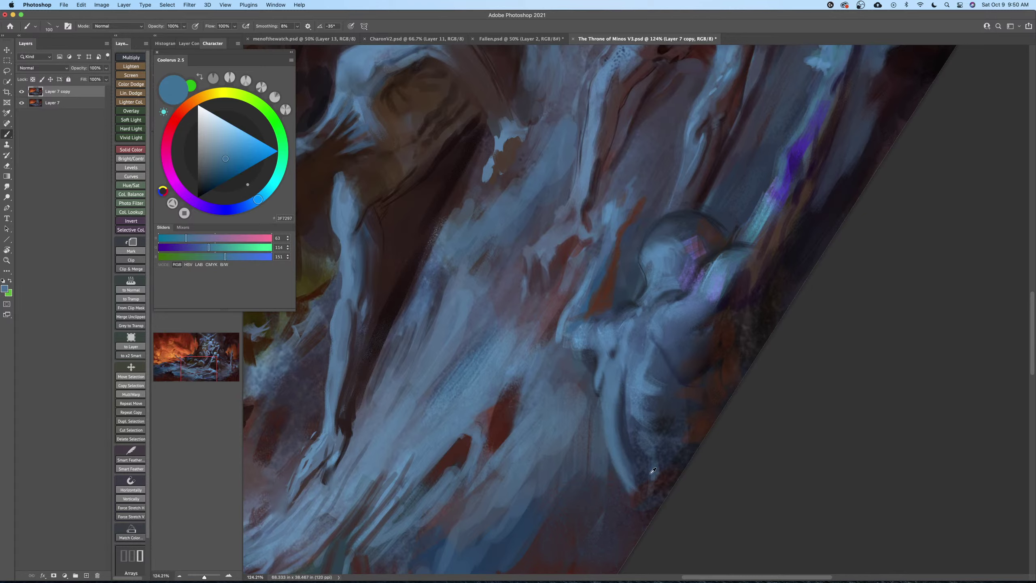
Sharpen the curved form on the foreground figure's flank with sampled dark navy and mid blue.
{"action": "left_click", "coordinate": [628, 451], "text": "alt"}
{"action": "key", "text": "bracketright"}
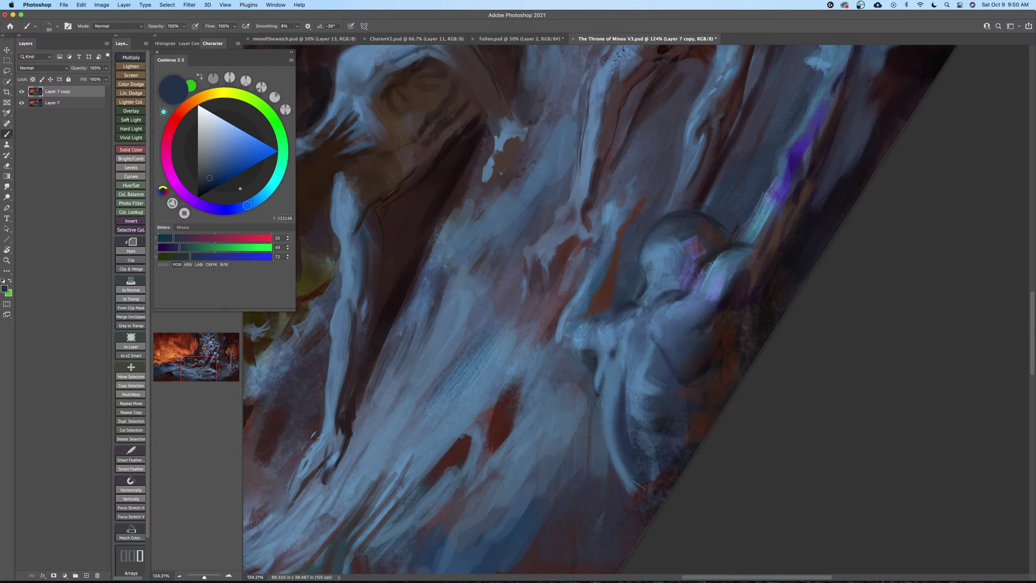
{"action": "left_click", "coordinate": [617, 380], "text": "alt"}
{"action": "key", "text": "bracketright"}
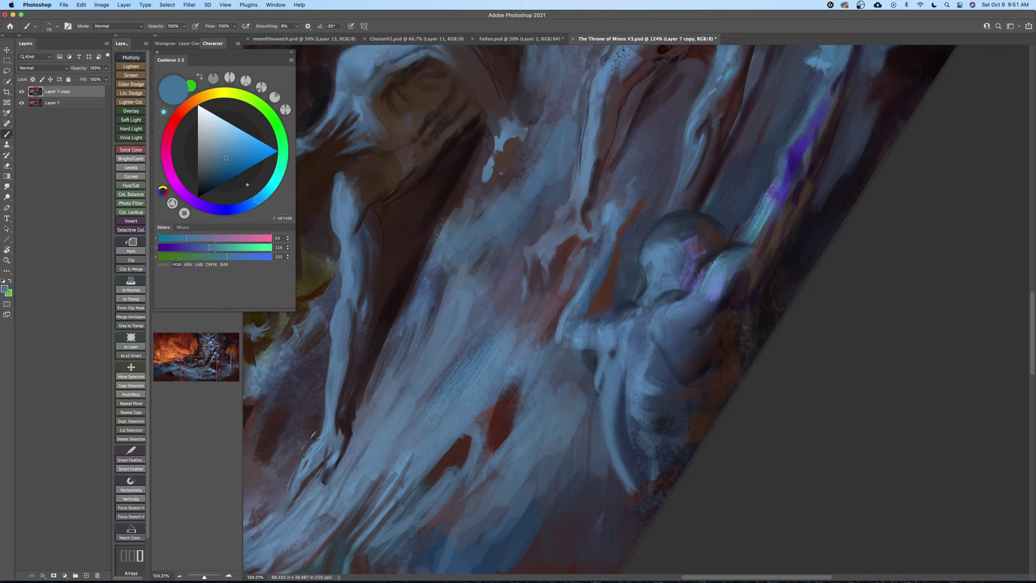
Re-angle the brush tip and fill the foreground figure's flank with broad mid-blue strokes using a larger brush.
{"action": "right_click", "coordinate": [636, 330]}
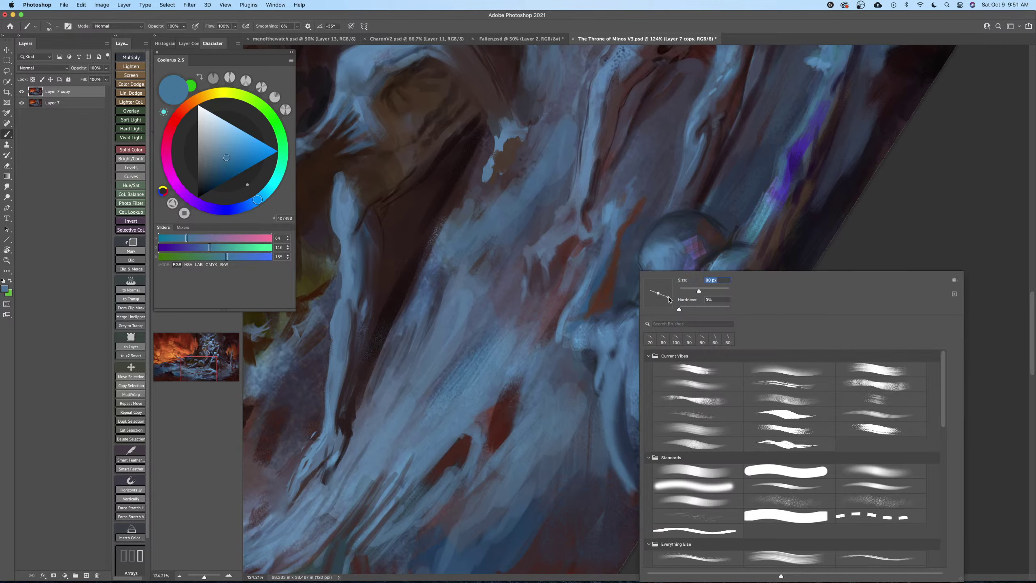
{"action": "left_click", "coordinate": [624, 383]}
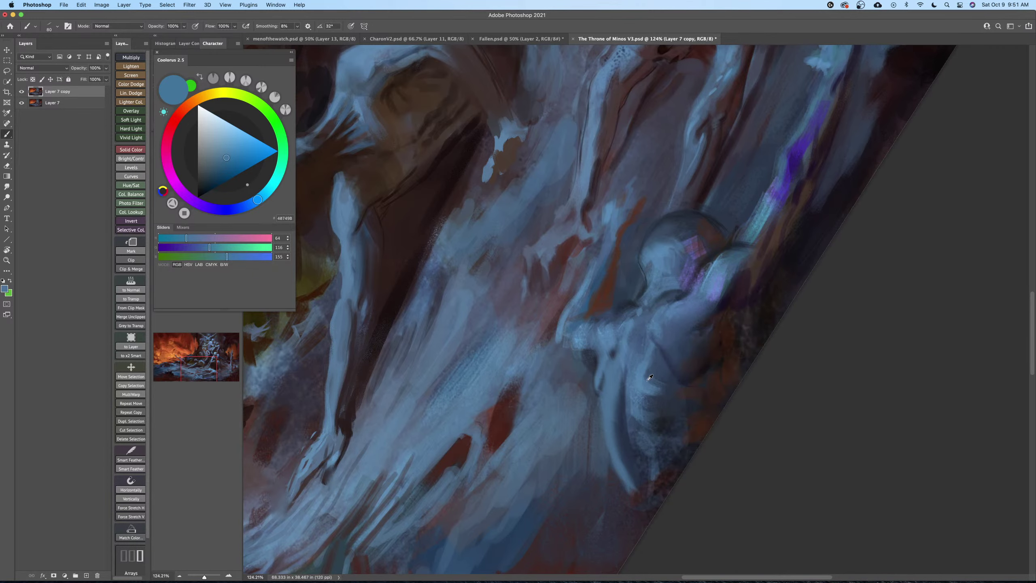
{"action": "key", "text": "bracketright"}
{"action": "key", "text": "bracketright"}
{"action": "key", "text": "bracketright"}
{"action": "left_click_drag", "start_coordinate": [636, 388], "coordinate": [649, 473]}
{"action": "key", "text": "bracketleft"}
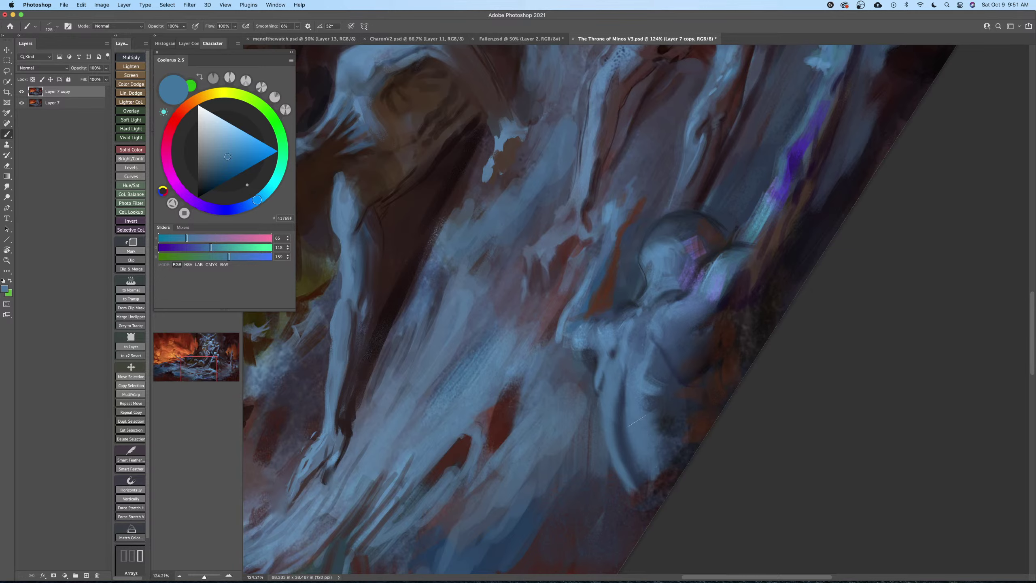
Extend the mid-blue strokes to the lower end of the foreground figure's flank with a smaller brush.
{"action": "key", "text": "bracketleft"}
{"action": "key", "text": "bracketleft"}
{"action": "key", "text": "bracketleft"}
{"action": "key", "text": "bracketleft"}
{"action": "key", "text": "bracketleft"}
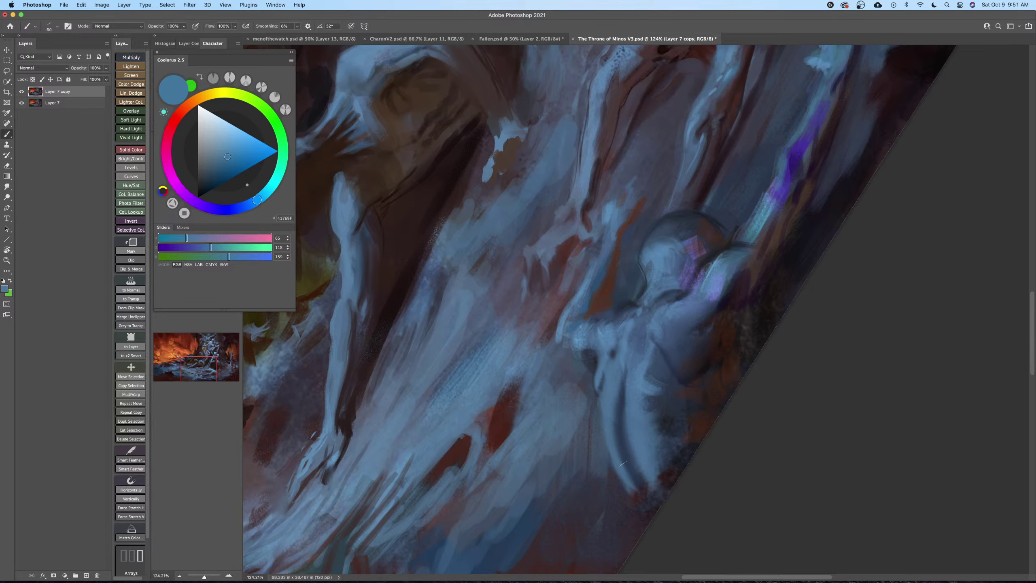
{"action": "left_click_drag", "start_coordinate": [630, 478], "coordinate": [645, 507]}
{"action": "key", "text": "Escape"}
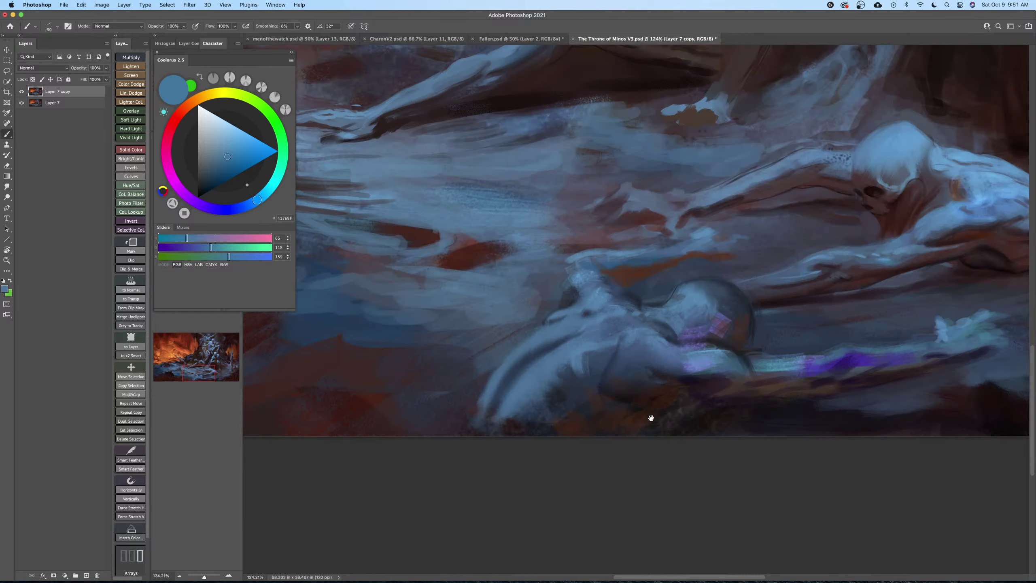
Compare the repainted foreground figure with the earlier version by briefly hiding Layer 7 copy.
{"action": "left_click_drag", "start_coordinate": [650, 416], "coordinate": [682, 431]}
{"action": "key", "text": "r"}
{"action": "mouse_move", "coordinate": [680, 348]}
{"action": "left_mouse_down"}
{"action": "mouse_move", "coordinate": [665, 389]}
{"action": "mouse_move", "coordinate": [719, 305]}
{"action": "mouse_move", "coordinate": [710, 292]}
{"action": "left_mouse_up"}
{"action": "key", "text": "b"}
{"action": "right_click", "coordinate": [680, 353]}
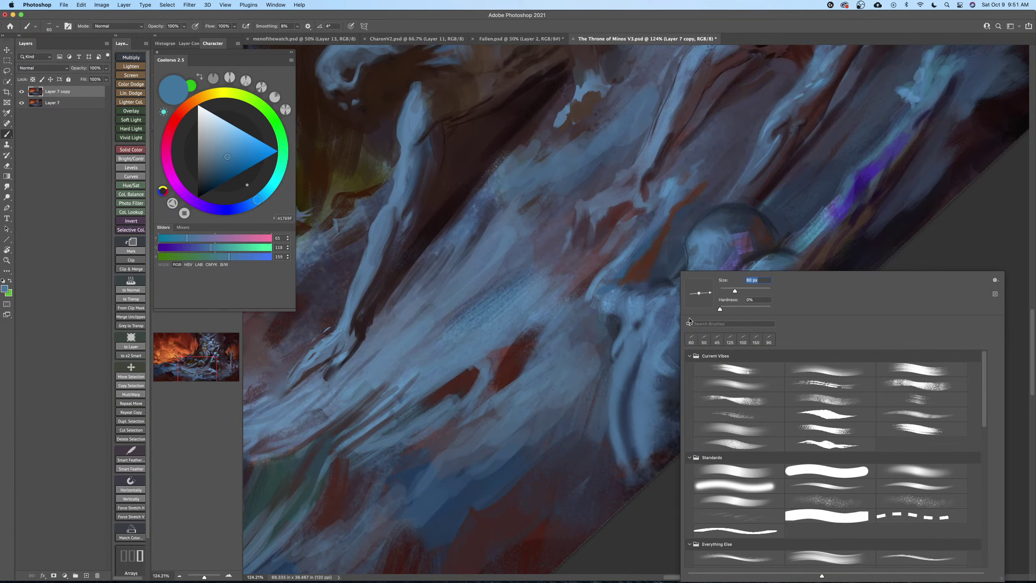
{"action": "left_click", "coordinate": [607, 363]}
{"action": "left_click", "coordinate": [22, 91]}
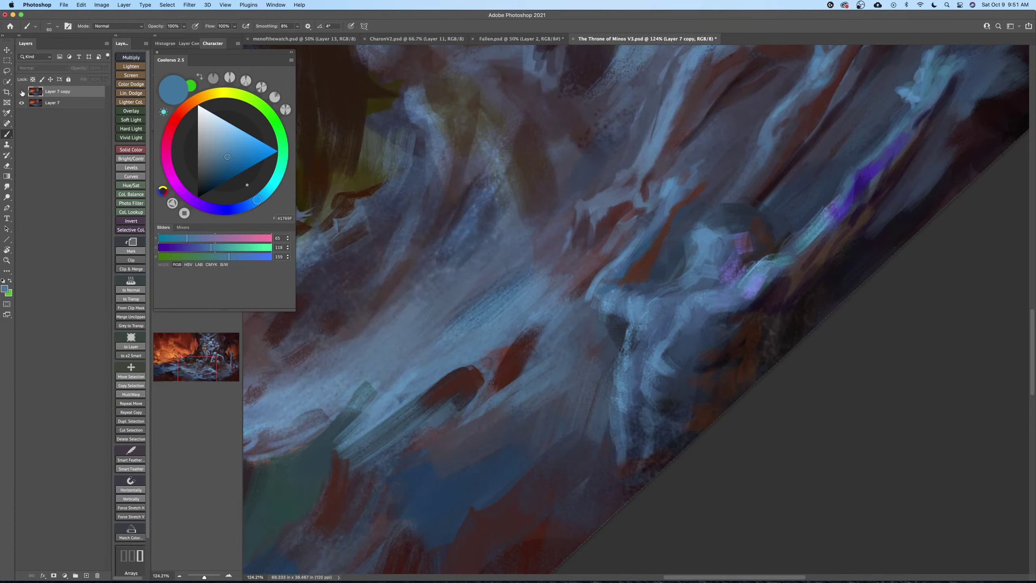
{"action": "left_click", "coordinate": [22, 91]}
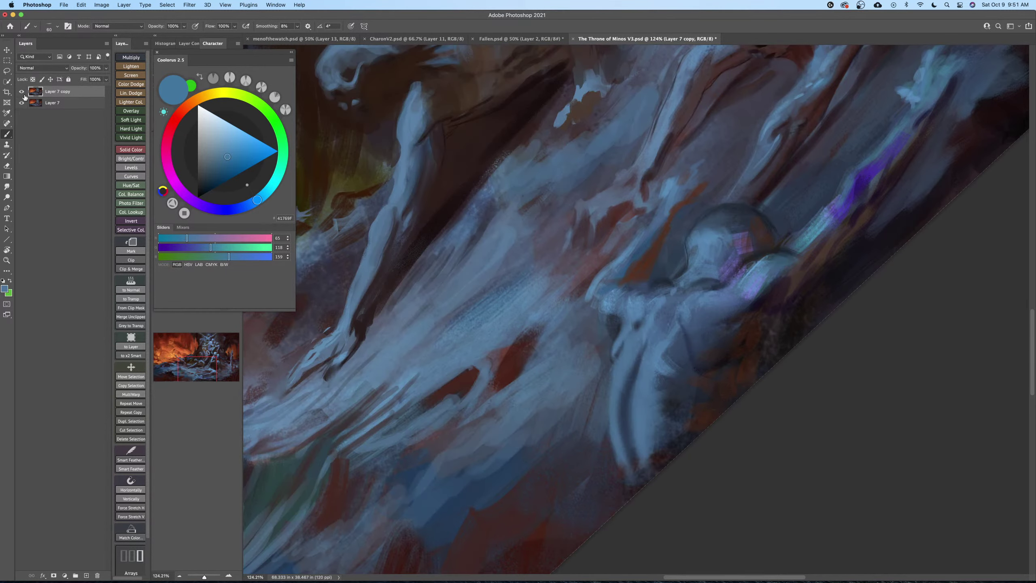
Set the brush tip angle to -31° and soften the foreground figure's torso with sampled mid blue and a larger brush.
{"action": "left_click", "coordinate": [763, 298], "text": "alt"}
{"action": "left_click", "coordinate": [671, 352], "text": "alt"}
{"action": "right_click", "coordinate": [670, 352]}
{"action": "left_click_drag", "start_coordinate": [706, 294], "coordinate": [702, 301]}
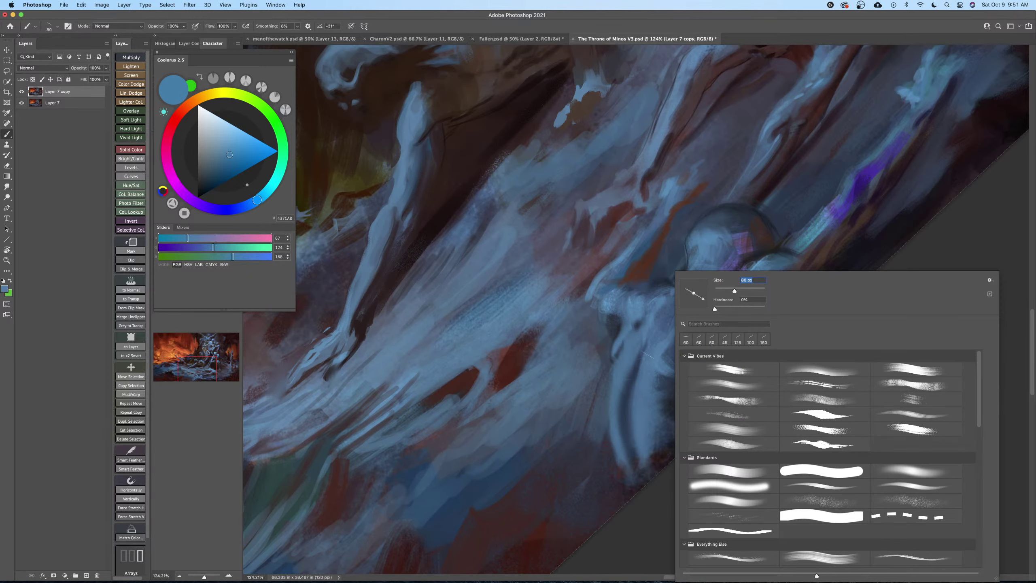
{"action": "left_click", "coordinate": [651, 342]}
{"action": "key", "text": "bracketright"}
{"action": "key", "text": "bracketright"}
{"action": "key", "text": "bracketright"}
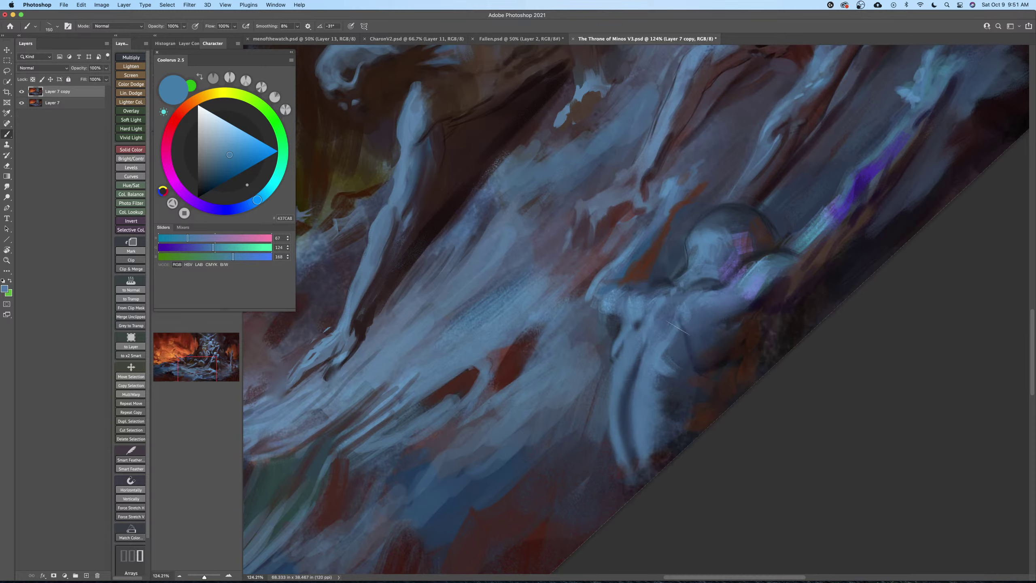
{"action": "key", "text": "bracketleft"}
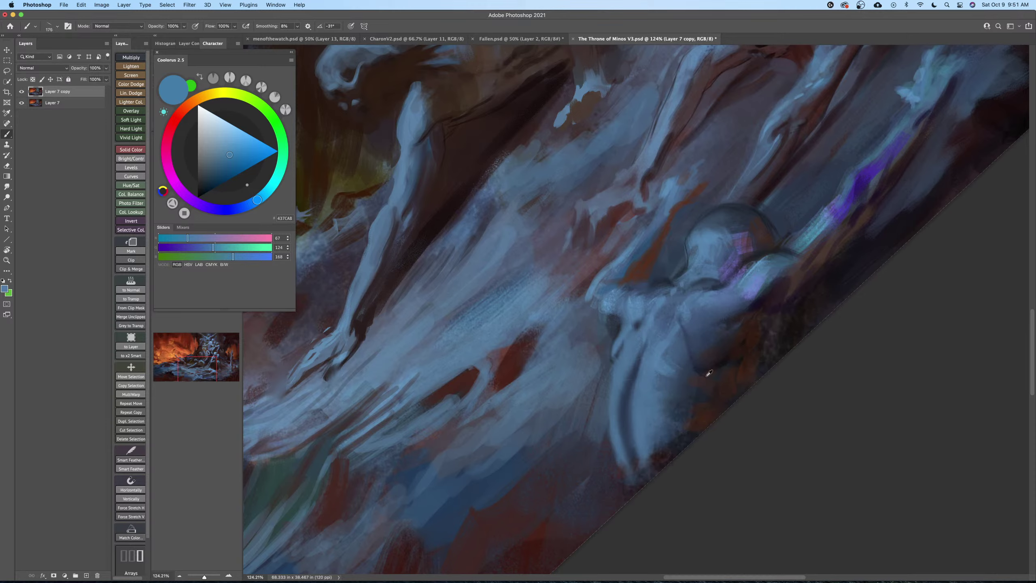
Shade the area below the foreground figure's shoulder with sampled dark reddish brown and a smaller brush.
{"action": "left_click", "coordinate": [687, 366], "text": "alt"}
{"action": "key", "text": "bracketleft"}
{"action": "key", "text": "bracketleft"}
{"action": "key", "text": "bracketleft"}
{"action": "key", "text": "bracketleft"}
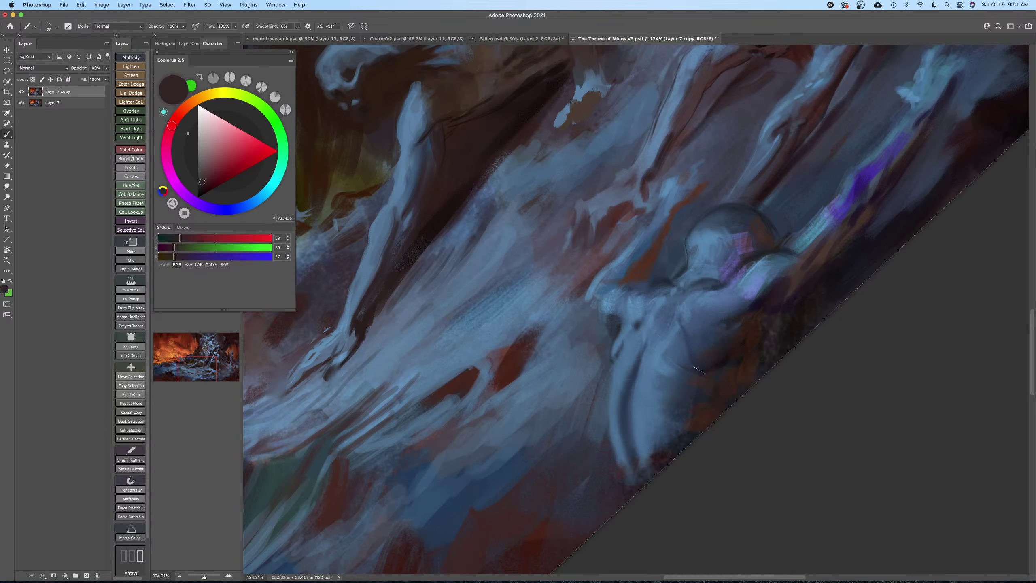
{"action": "key", "text": "bracketleft"}
Deepen the shadow under the foreground figure's shoulder with sampled dark violet, setting the brush tip angle to -84°.
{"action": "left_click", "coordinate": [760, 303], "text": "alt"}
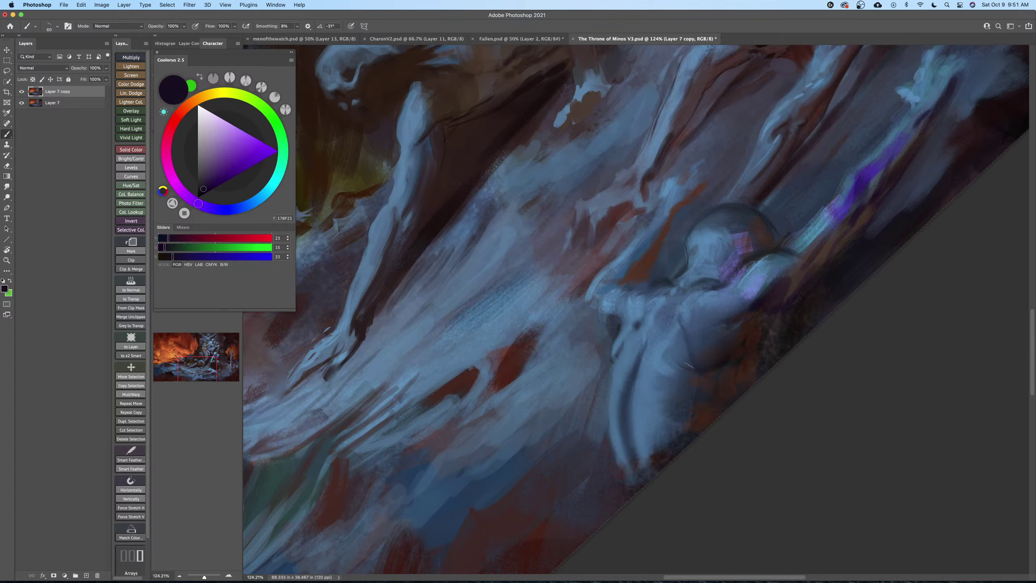
{"action": "key", "text": "bracketleft"}
{"action": "right_click", "coordinate": [689, 373]}
{"action": "left_click_drag", "start_coordinate": [723, 304], "coordinate": [710, 308]}
{"action": "key", "text": "Return"}
{"action": "key", "text": "bracketleft"}
{"action": "key", "text": "bracketright"}
Model the curve of the foreground figure's shoulder with sampled slate blue at varied brush sizes.
{"action": "left_click", "coordinate": [684, 344], "text": "alt"}
{"action": "key", "text": "bracketright"}
{"action": "key", "text": "bracketright"}
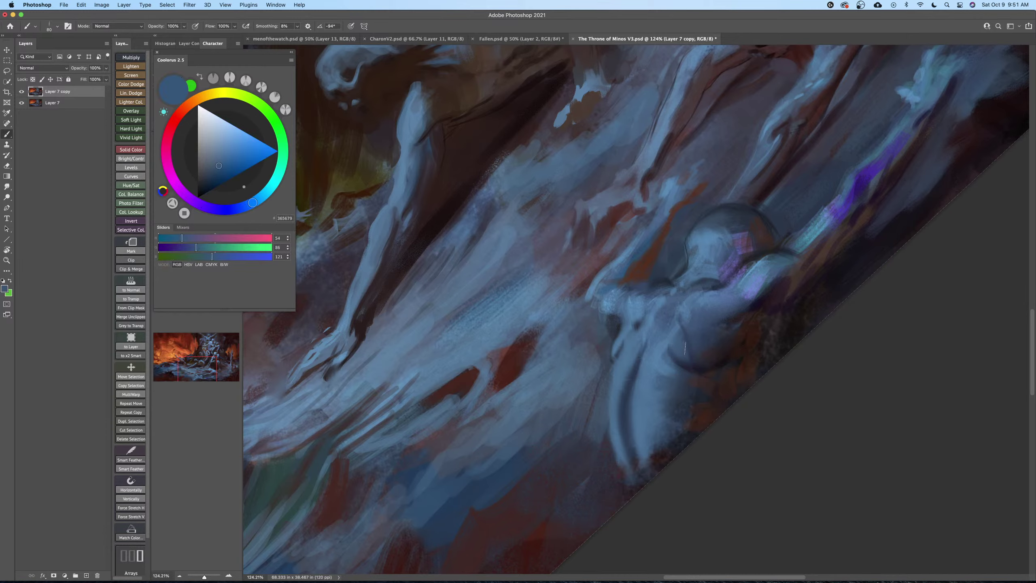
{"action": "key", "text": "bracketleft"}
{"action": "key", "text": "bracketleft"}
{"action": "key", "text": "bracketright"}
{"action": "key", "text": "bracketright"}
{"action": "key", "text": "bracketright"}
Cut a crisper shadow edge beneath the foreground figure's shoulder with sampled near-black and a smaller brush.
{"action": "left_click", "coordinate": [723, 365], "text": "alt"}
{"action": "key", "text": "bracketleft"}
{"action": "key", "text": "bracketleft"}
{"action": "key", "text": "bracketleft"}
{"action": "key", "text": "bracketleft"}
{"action": "key", "text": "bracketleft"}
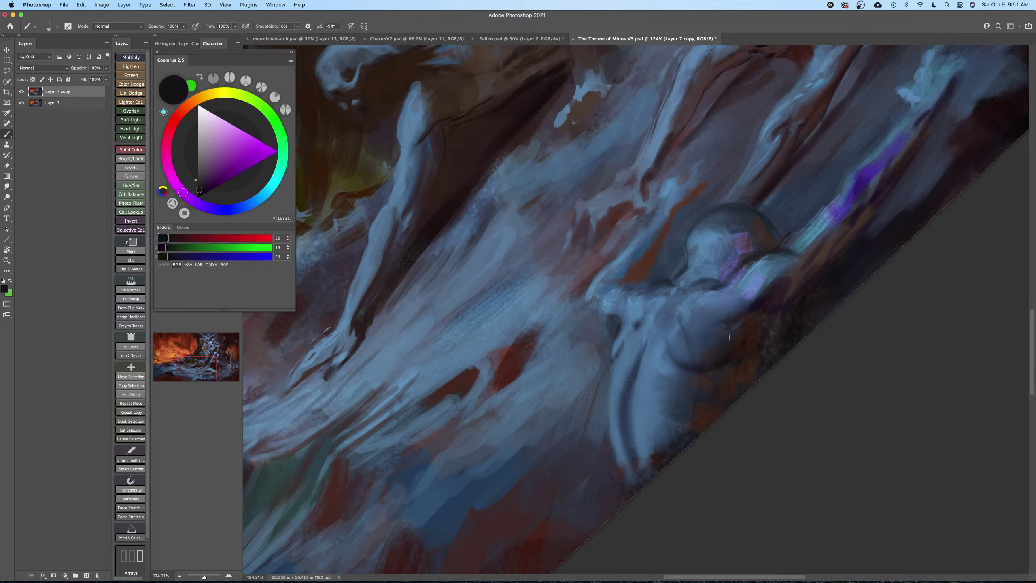
Brighten the rounded form of the foreground figure's shoulder with sampled periwinkle and lighter blue.
{"action": "left_click", "coordinate": [716, 301], "text": "alt"}
{"action": "key", "text": "bracketright"}
{"action": "key", "text": "bracketright"}
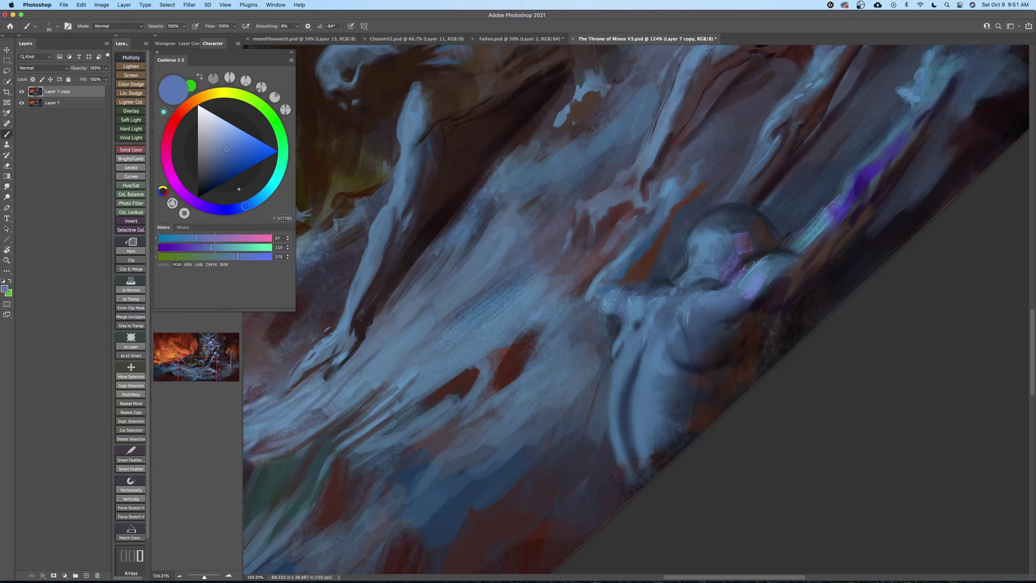
{"action": "key", "text": "bracketright"}
{"action": "left_click", "coordinate": [750, 280], "text": "alt"}
{"action": "key", "text": "bracketleft"}
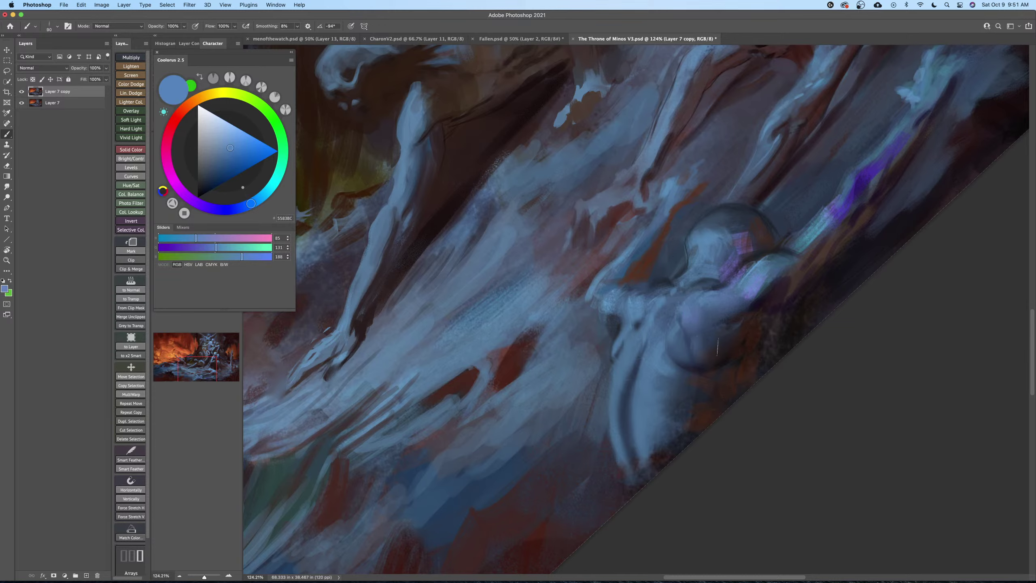
{"action": "key", "text": "bracketright"}
{"action": "key", "text": "bracketright"}
Paint dark navy rib shadows across the foreground figure's flank with short curved strokes.
{"action": "left_click", "coordinate": [755, 309], "text": "alt"}
{"action": "key", "text": "bracketleft"}
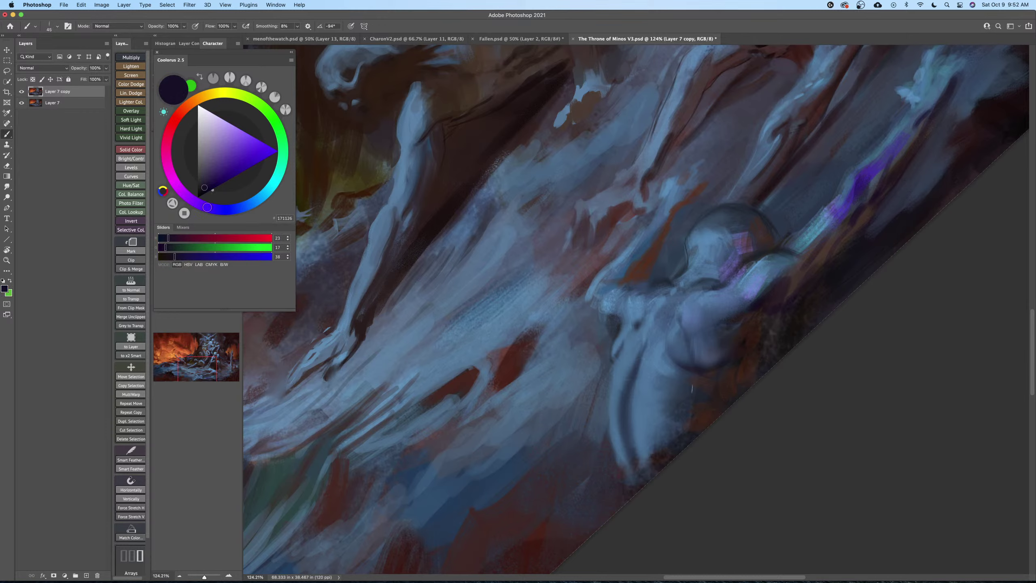
{"action": "left_click_drag", "start_coordinate": [654, 367], "coordinate": [685, 404]}
{"action": "key", "text": "bracketright"}
{"action": "left_click_drag", "start_coordinate": [651, 392], "coordinate": [677, 428]}
{"action": "left_click_drag", "start_coordinate": [642, 415], "coordinate": [655, 423]}
{"action": "left_click_drag", "start_coordinate": [656, 426], "coordinate": [663, 446]}
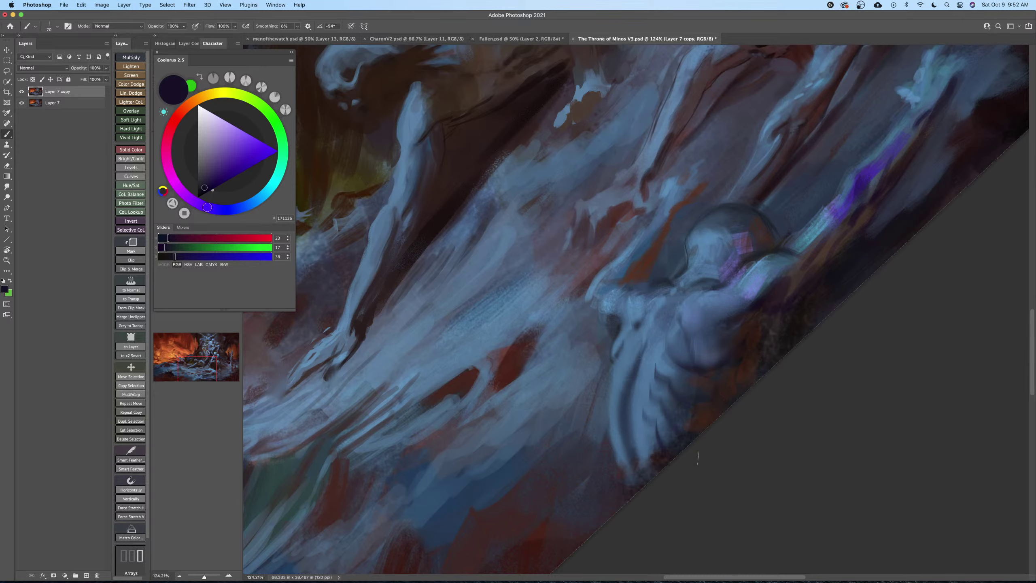
Rebuild the outer edge of the ribcage with sampled mid blue, setting the brush tip angle to -68°.
{"action": "key", "text": "Escape"}
{"action": "left_click_drag", "start_coordinate": [630, 370], "coordinate": [705, 385]}
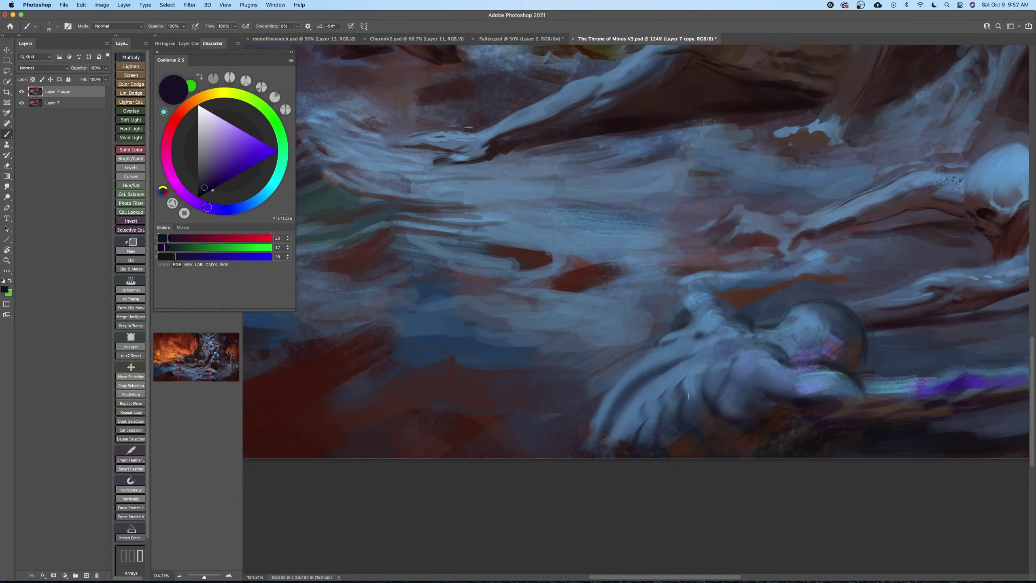
{"action": "left_click", "coordinate": [650, 359], "text": "alt"}
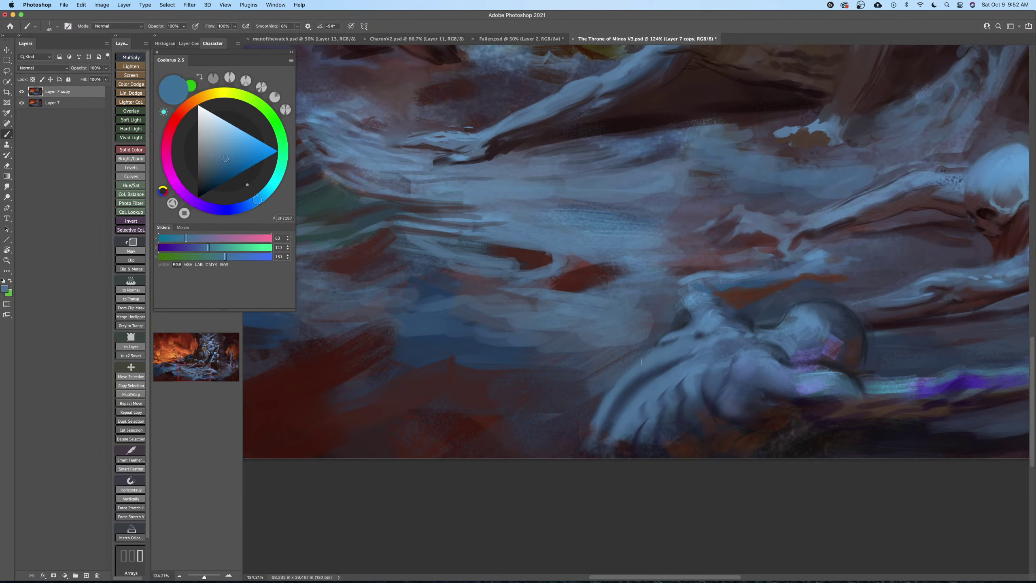
{"action": "mouse_move", "coordinate": [621, 371]}
{"action": "left_mouse_down"}
{"action": "mouse_move", "coordinate": [593, 430]}
{"action": "mouse_move", "coordinate": [609, 389]}
{"action": "mouse_move", "coordinate": [594, 429]}
{"action": "mouse_move", "coordinate": [641, 359]}
{"action": "mouse_move", "coordinate": [593, 420]}
{"action": "left_mouse_up"}
{"action": "key", "text": "bracketright"}
{"action": "right_click", "coordinate": [607, 388]}
{"action": "left_click_drag", "start_coordinate": [623, 305], "coordinate": [631, 302]}
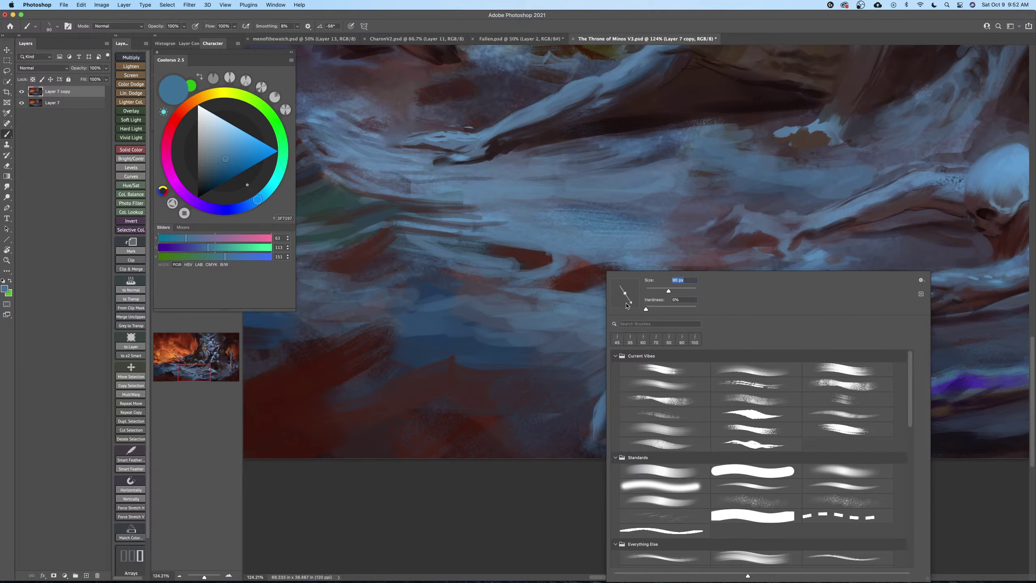
{"action": "key", "text": "Return"}
{"action": "left_click_drag", "start_coordinate": [585, 465], "coordinate": [598, 424]}
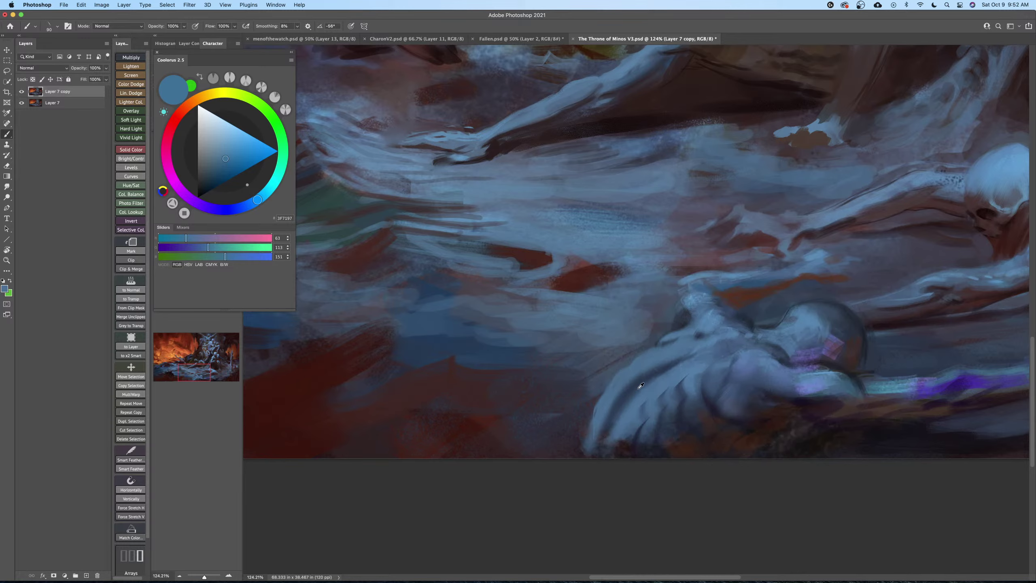
Refine the lower ribs of the foreground figure with sampled slate and mid blue using a smaller brush.
{"action": "left_click", "coordinate": [617, 394], "text": "alt"}
{"action": "key", "text": "bracketleft"}
{"action": "key", "text": "bracketleft"}
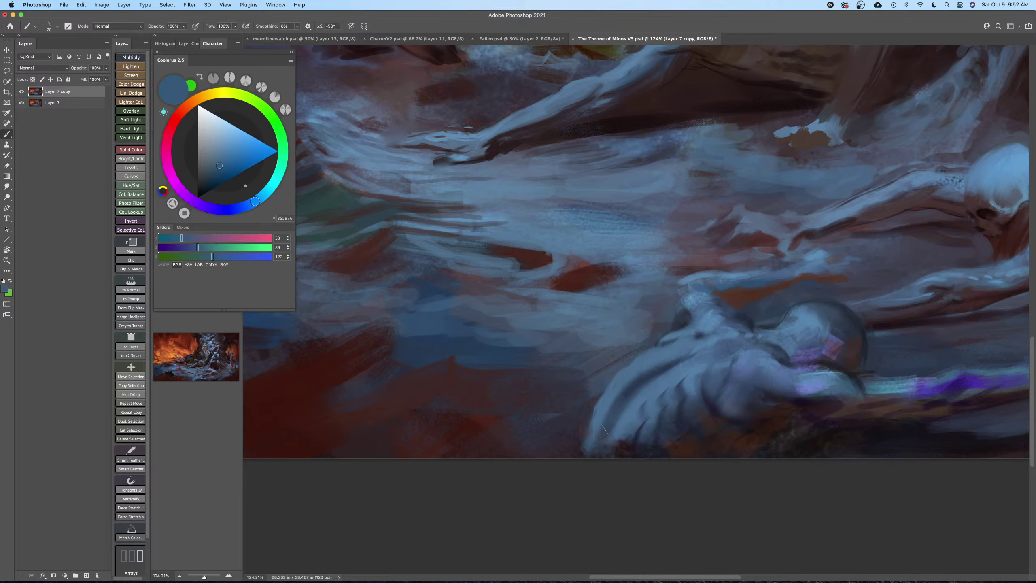
{"action": "left_click", "coordinate": [636, 415], "text": "alt"}
{"action": "mouse_move", "coordinate": [613, 442]}
{"action": "left_mouse_down"}
{"action": "mouse_move", "coordinate": [601, 458]}
{"action": "mouse_move", "coordinate": [611, 459]}
{"action": "left_mouse_up"}
{"action": "mouse_move", "coordinate": [632, 439]}
{"action": "left_mouse_down"}
{"action": "mouse_move", "coordinate": [618, 464]}
{"action": "mouse_move", "coordinate": [641, 430]}
{"action": "left_mouse_up"}
Flip the whole canvas horizontally.
{"action": "key", "text": "z"}
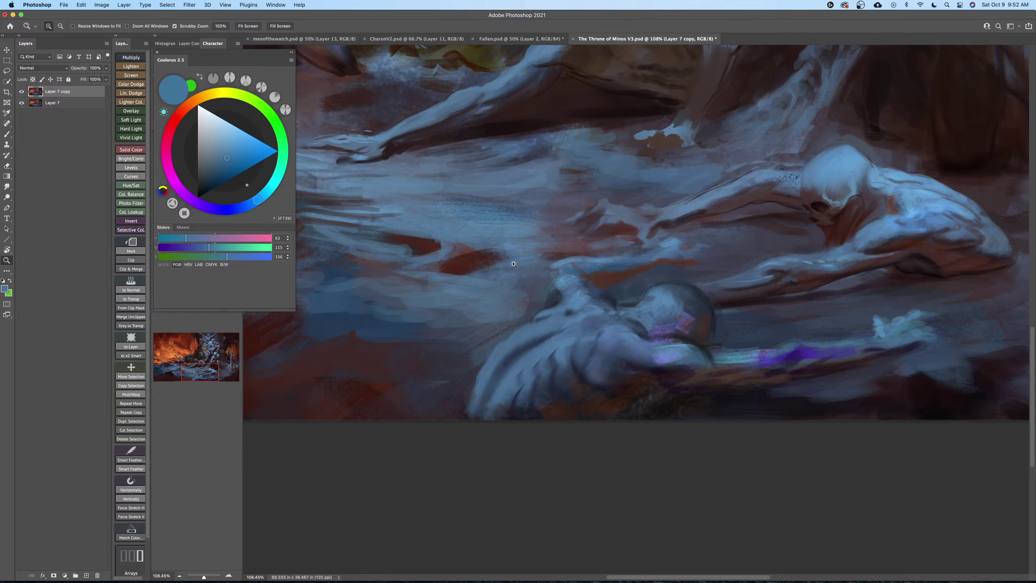
{"action": "left_click", "coordinate": [101, 4]}
{"action": "mouse_move", "coordinate": [135, 80]}
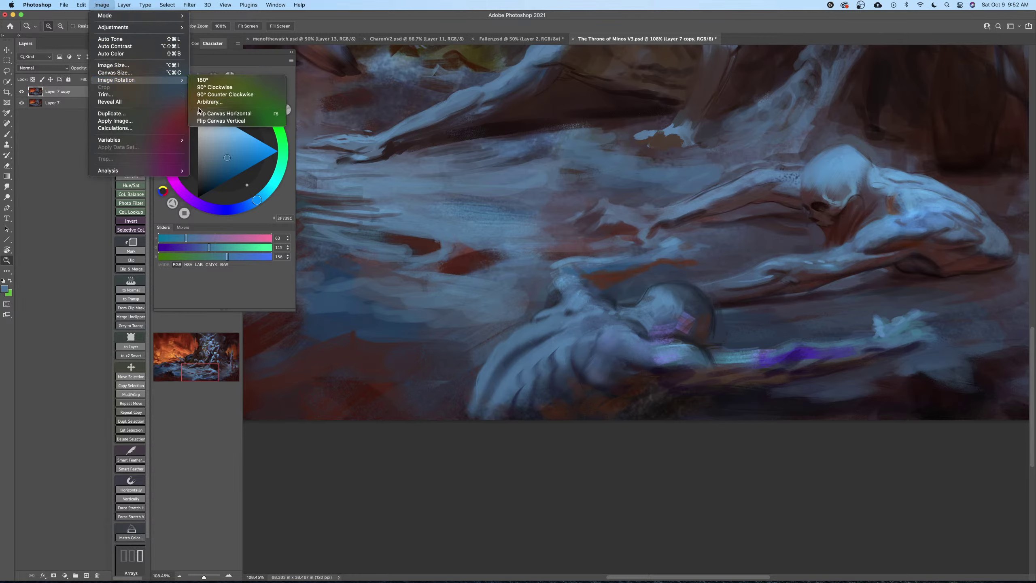
{"action": "left_click", "coordinate": [220, 112]}
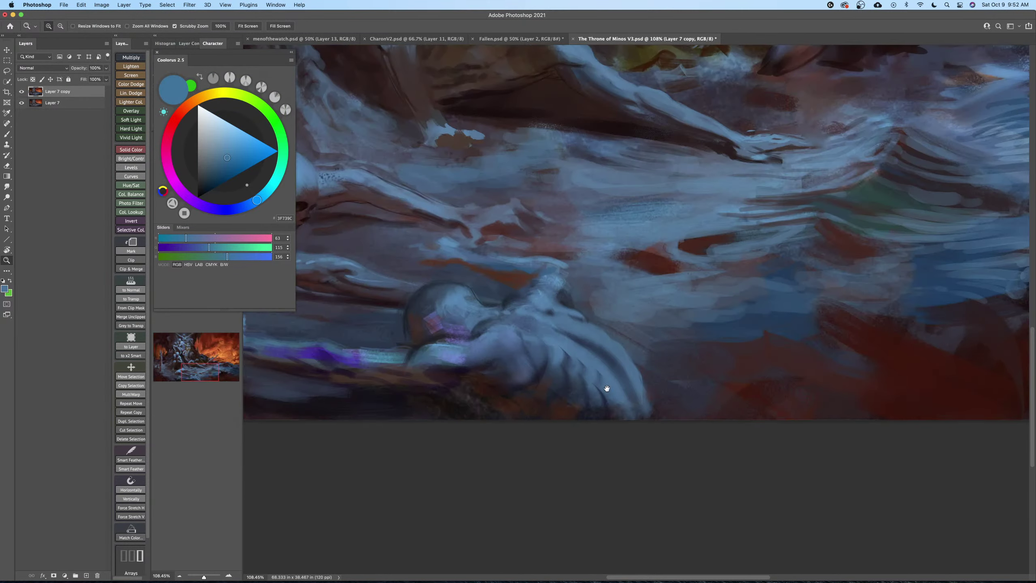
{"action": "left_click_drag", "start_coordinate": [561, 384], "coordinate": [721, 370]}
{"action": "left_click_drag", "start_coordinate": [632, 394], "coordinate": [659, 391]}
Paint the ground shadow beneath the foreground figure's outstretched arm with sampled near-black.
{"action": "key", "text": "b"}
{"action": "key", "text": "r"}
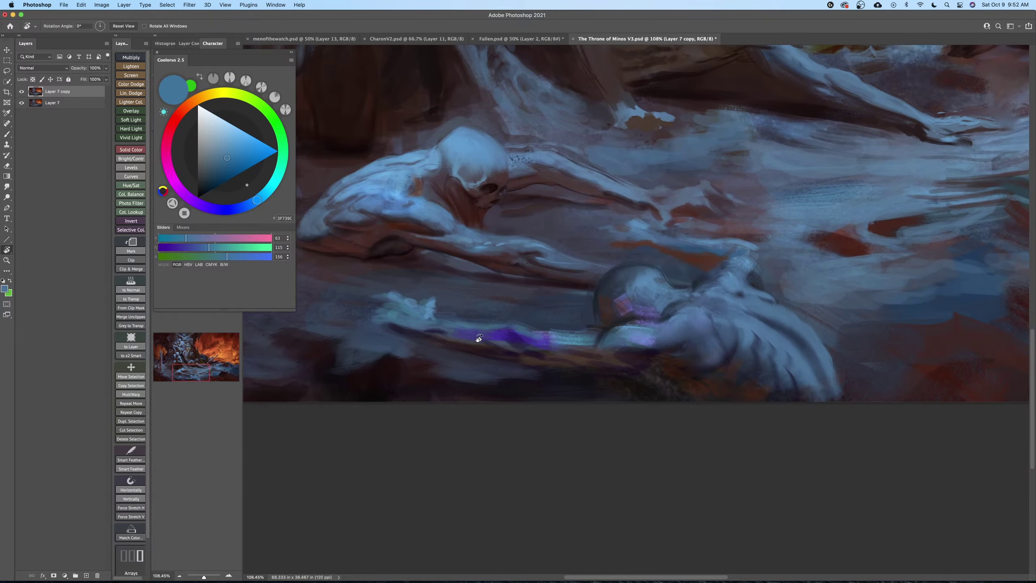
{"action": "left_click_drag", "start_coordinate": [480, 339], "coordinate": [658, 394]}
{"action": "key", "text": "b"}
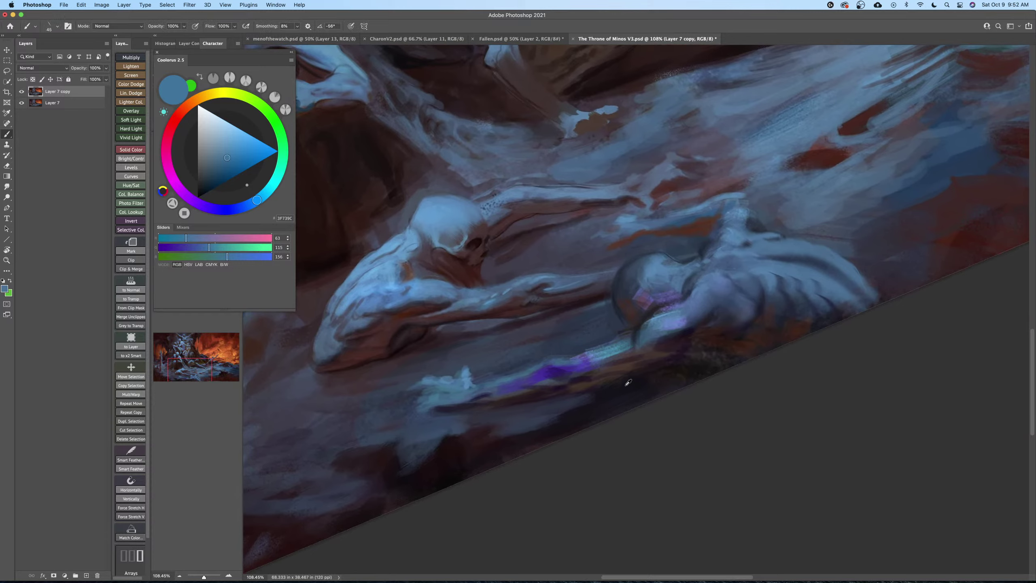
{"action": "left_click", "coordinate": [607, 392], "text": "alt"}
{"action": "key", "text": "z"}
{"action": "left_click_drag", "start_coordinate": [629, 394], "coordinate": [640, 380]}
{"action": "key", "text": "b"}
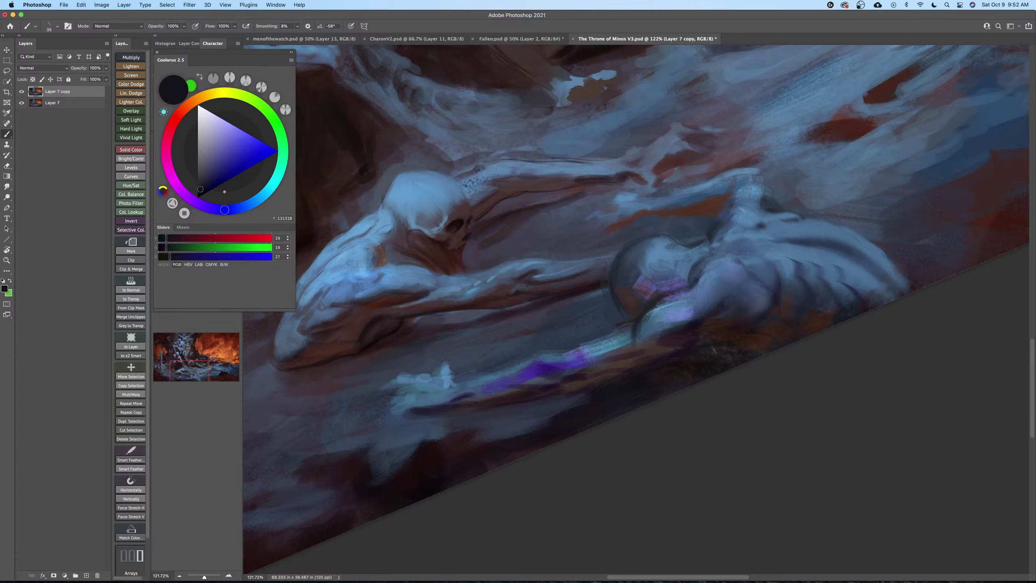
{"action": "left_click_drag", "start_coordinate": [715, 350], "coordinate": [682, 356]}
{"action": "key", "text": "bracketright"}
{"action": "key", "text": "bracketright"}
{"action": "key", "text": "bracketleft"}
{"action": "left_click_drag", "start_coordinate": [553, 402], "coordinate": [576, 406]}
Cover the ground below the outstretched arm with sampled dark blue-grey strokes at varied brush sizes.
{"action": "left_click", "coordinate": [555, 416], "text": "alt"}
{"action": "key", "text": "bracketright"}
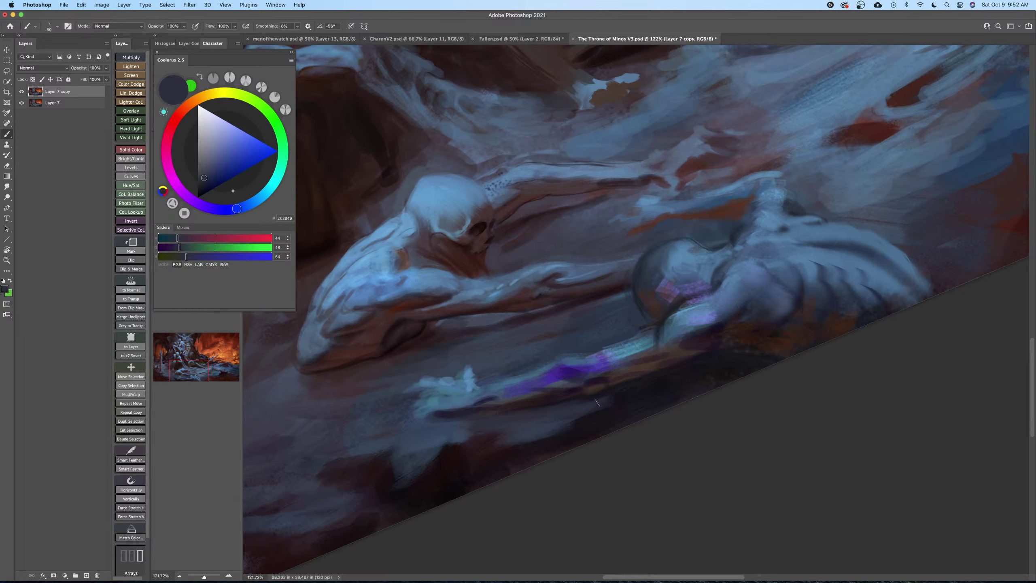
{"action": "key", "text": "bracketright"}
{"action": "key", "text": "bracketright"}
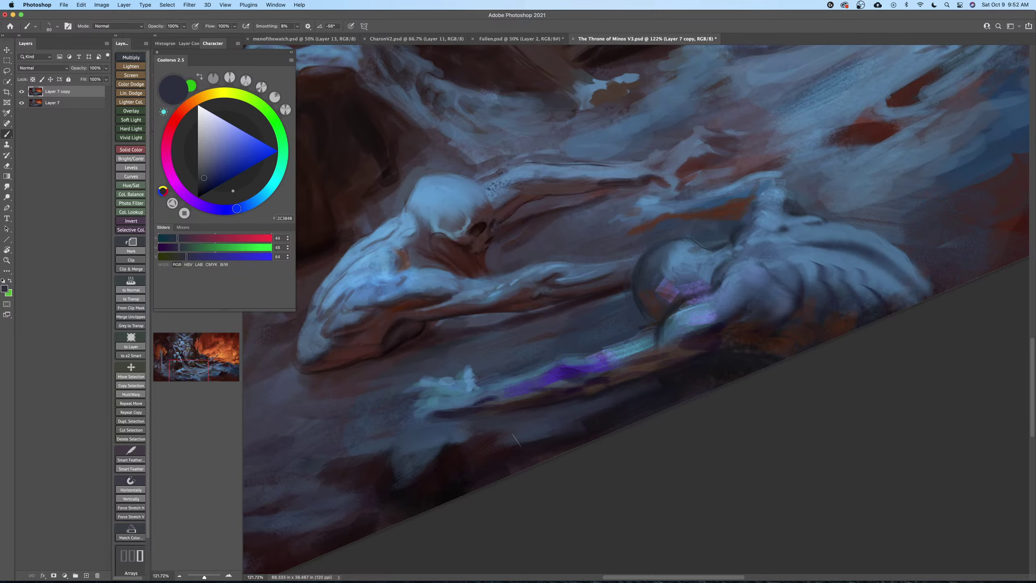
{"action": "key", "text": "Escape"}
{"action": "left_click_drag", "start_coordinate": [588, 412], "coordinate": [555, 435]}
{"action": "key", "text": "bracketleft"}
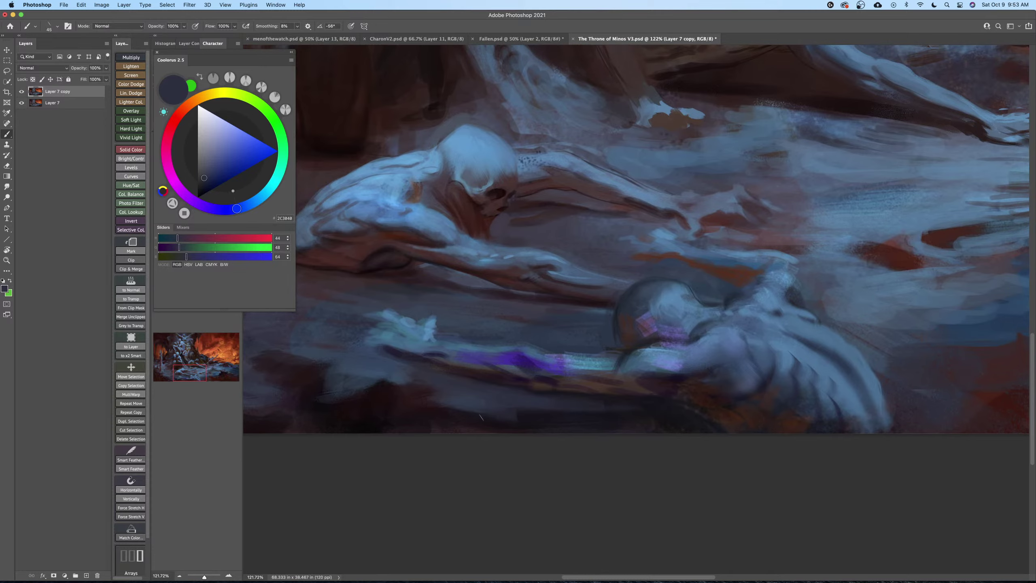
{"action": "left_click_drag", "start_coordinate": [483, 416], "coordinate": [518, 412]}
Paint sampled near-black over the ground at the canvas's lower edge beneath the foreground figure's shoulder.
{"action": "left_click_drag", "start_coordinate": [650, 393], "coordinate": [565, 385]}
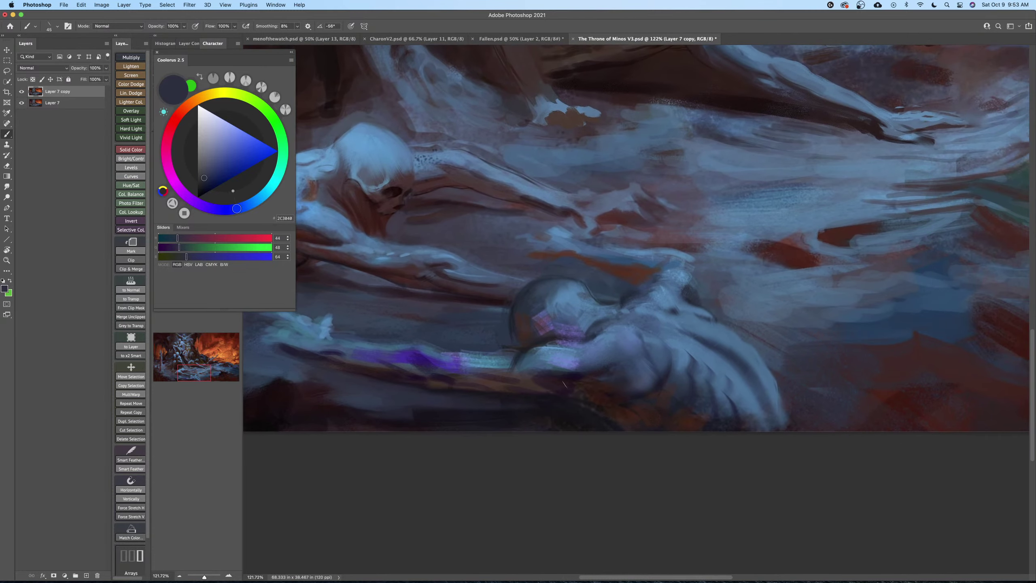
{"action": "left_click", "coordinate": [563, 405], "text": "alt"}
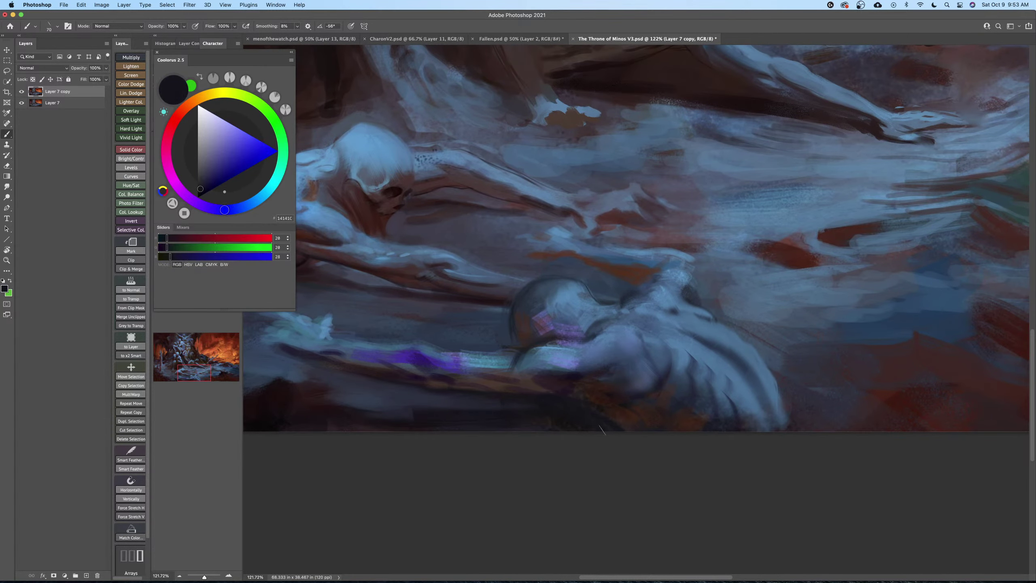
{"action": "left_click_drag", "start_coordinate": [625, 423], "coordinate": [577, 433]}
Rework the foreground figure's back and ribs with sampled mid blues, rotating the canvas and varying the brush size.
{"action": "left_click", "coordinate": [691, 361], "text": "alt"}
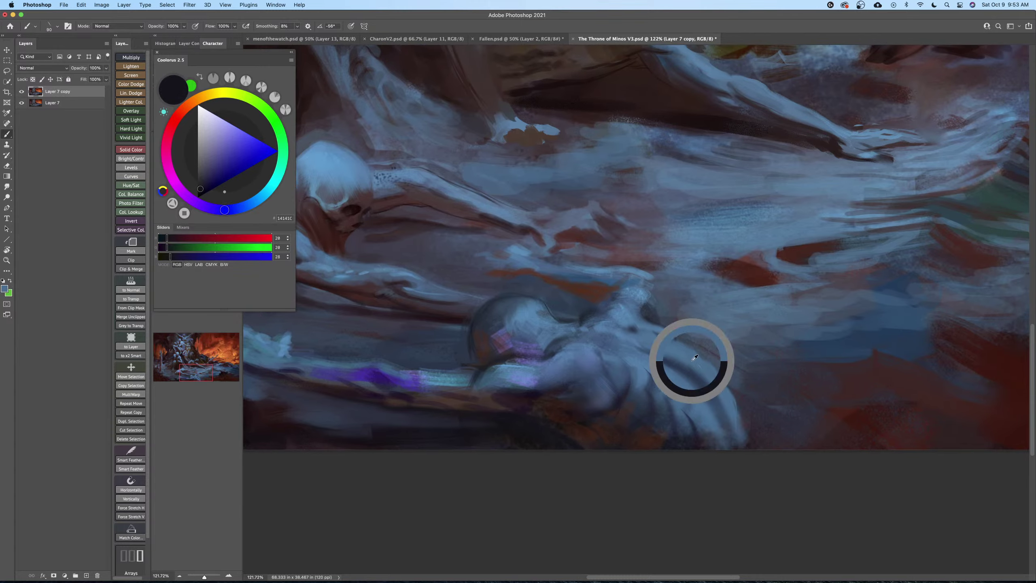
{"action": "key", "text": "bracketleft"}
{"action": "key", "text": "bracketleft"}
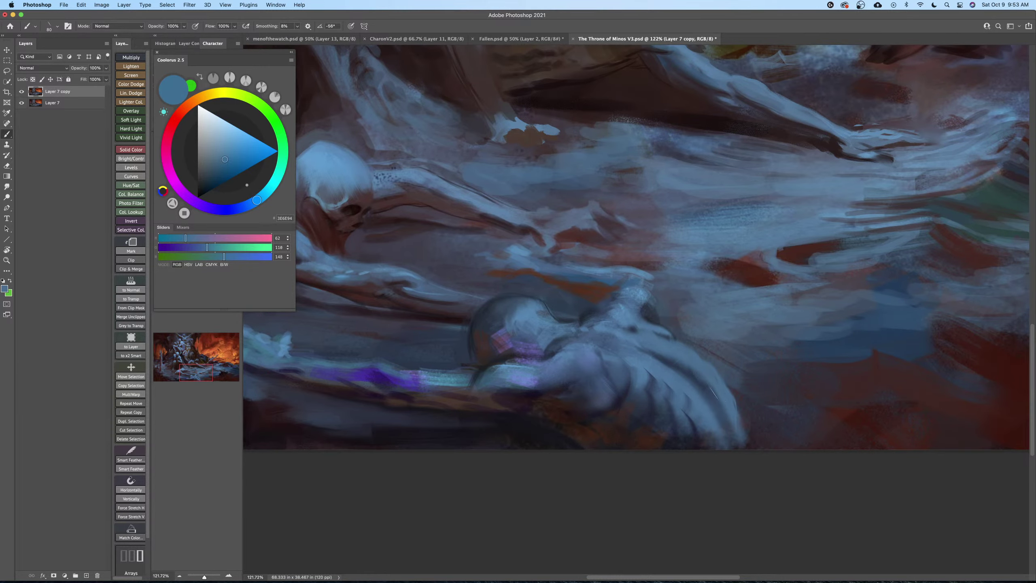
{"action": "key", "text": "r"}
{"action": "left_click_drag", "start_coordinate": [705, 359], "coordinate": [645, 385]}
{"action": "left_click", "coordinate": [646, 385], "text": "alt"}
{"action": "key", "text": "bracketright"}
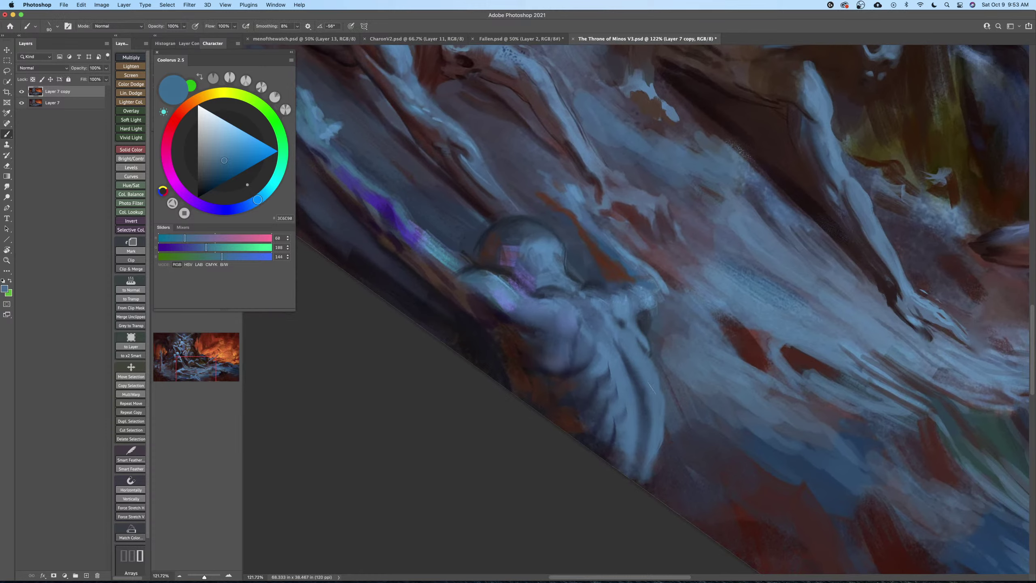
{"action": "left_click", "coordinate": [612, 357], "text": "alt"}
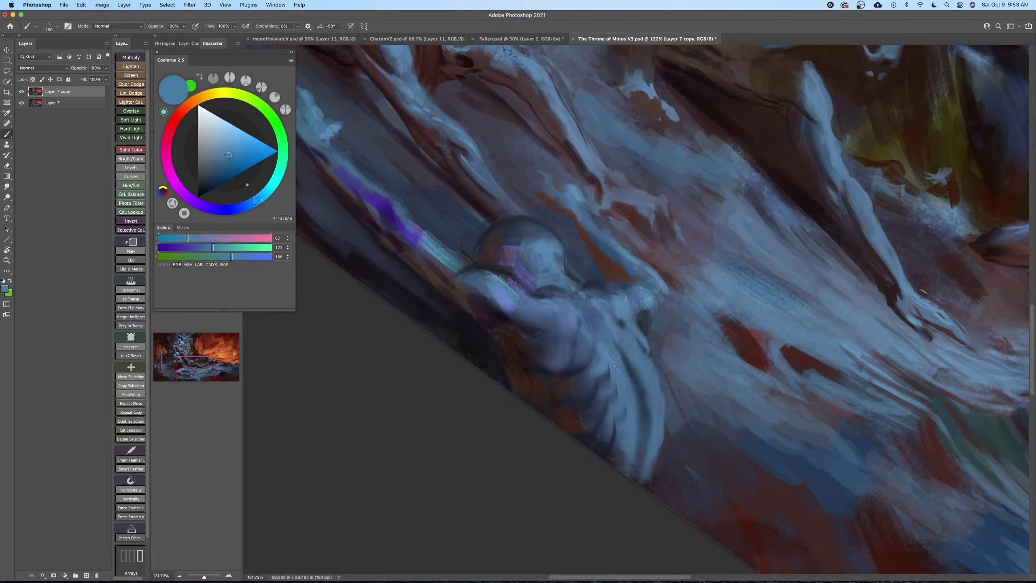
{"action": "key", "text": "bracketright"}
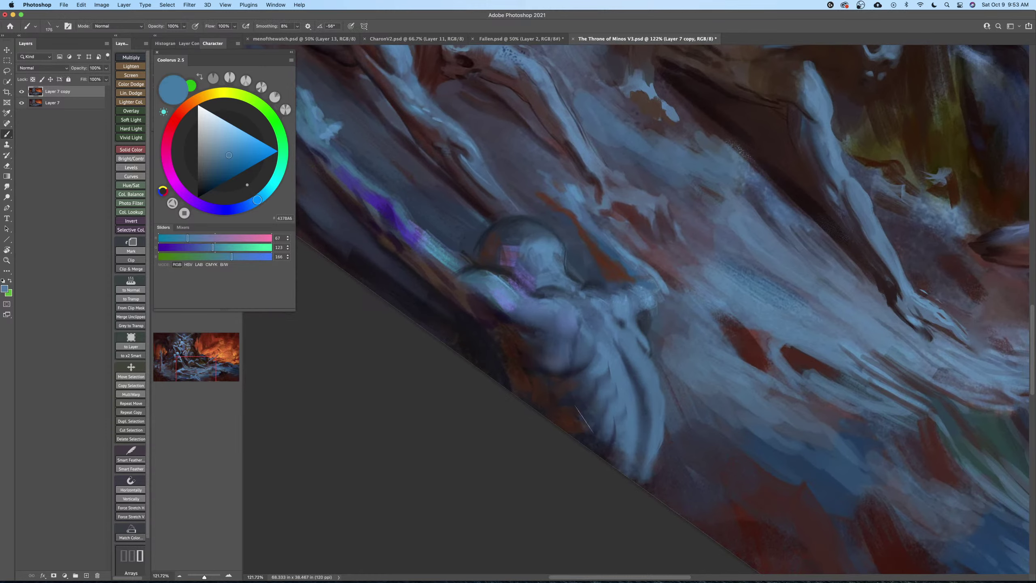
Paint over the orange patches beside the foreground figure's lower ribs with sampled dark blue, using smaller brush sizes.
{"action": "left_click", "coordinate": [600, 421], "text": "alt"}
{"action": "key", "text": "bracketleft"}
{"action": "key", "text": "bracketleft"}
{"action": "key", "text": "bracketleft"}
{"action": "key", "text": "bracketleft"}
{"action": "key", "text": "bracketleft"}
{"action": "key", "text": "bracketleft"}
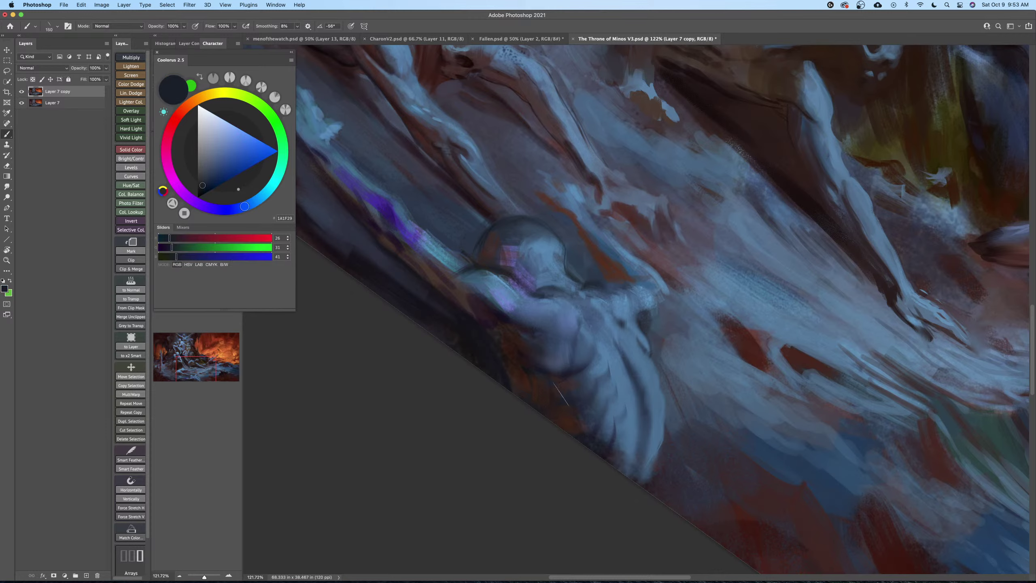
Darken the colour to a blue-black and deepen the shadow along the underside of the figure's chest and ribs.
{"action": "left_click_drag", "start_coordinate": [207, 195], "coordinate": [201, 190]}
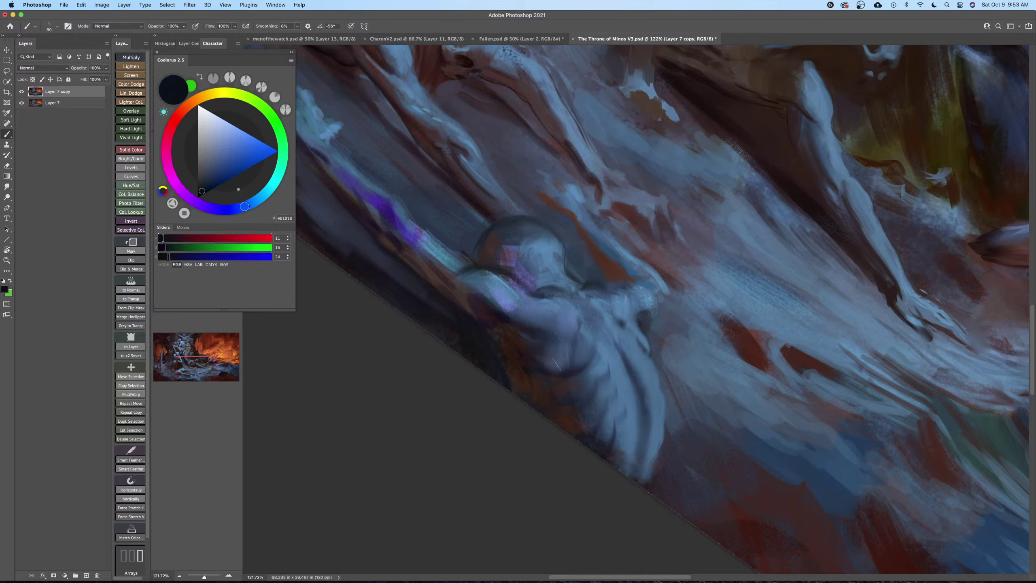
{"action": "key", "text": "bracketright"}
{"action": "key", "text": "bracketright"}
{"action": "key", "text": "bracketright"}
{"action": "key", "text": "bracketright"}
{"action": "key", "text": "bracketright"}
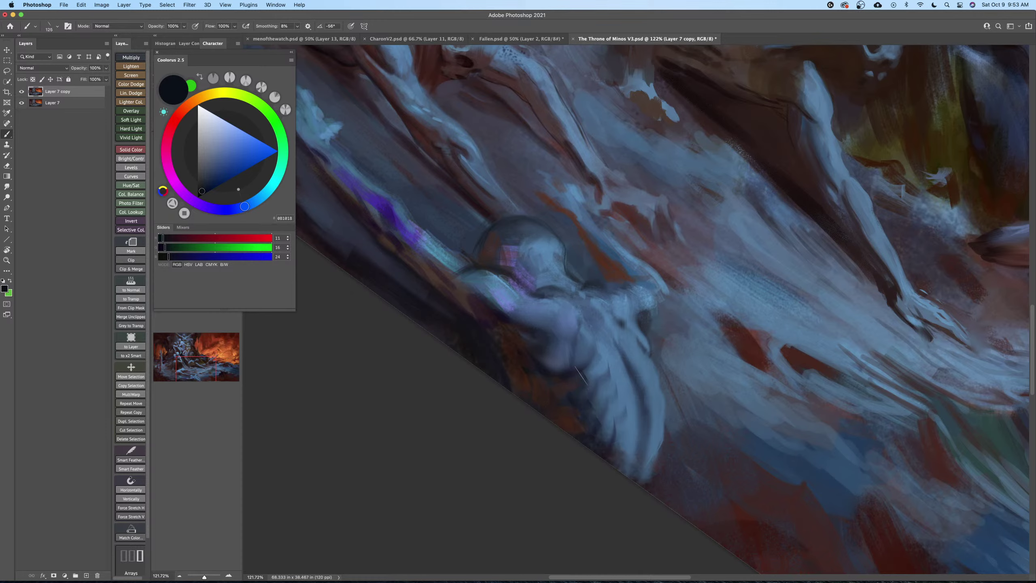
{"action": "key", "text": "bracketleft"}
{"action": "key", "text": "bracketleft"}
{"action": "key", "text": "bracketright"}
{"action": "key", "text": "bracketright"}
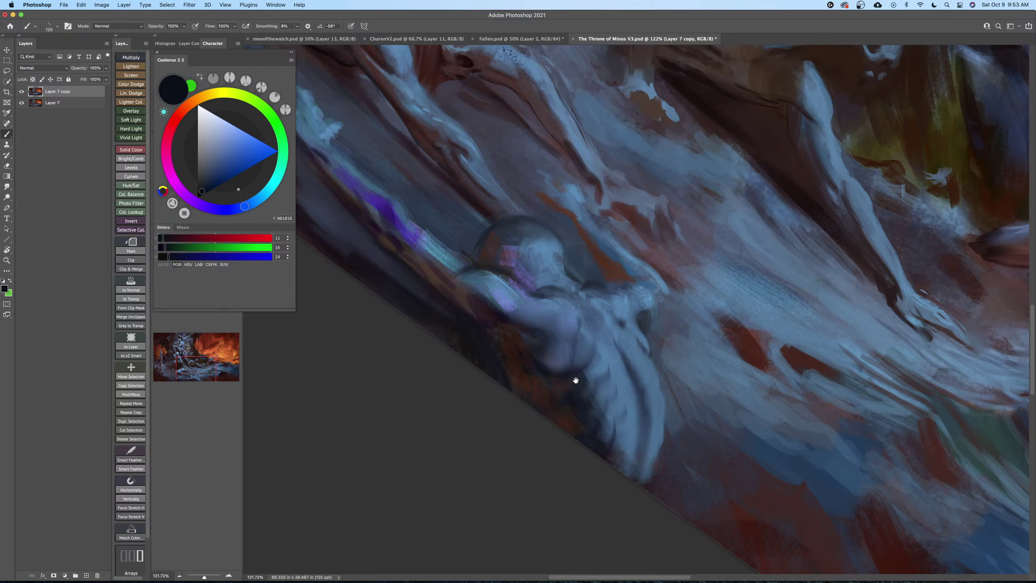
Extend the blue-black shadow under the figure's shoulder and torso with varied brush sizes, and reset the canvas rotation.
{"action": "left_click_drag", "start_coordinate": [575, 380], "coordinate": [591, 397]}
{"action": "key", "text": "bracketleft"}
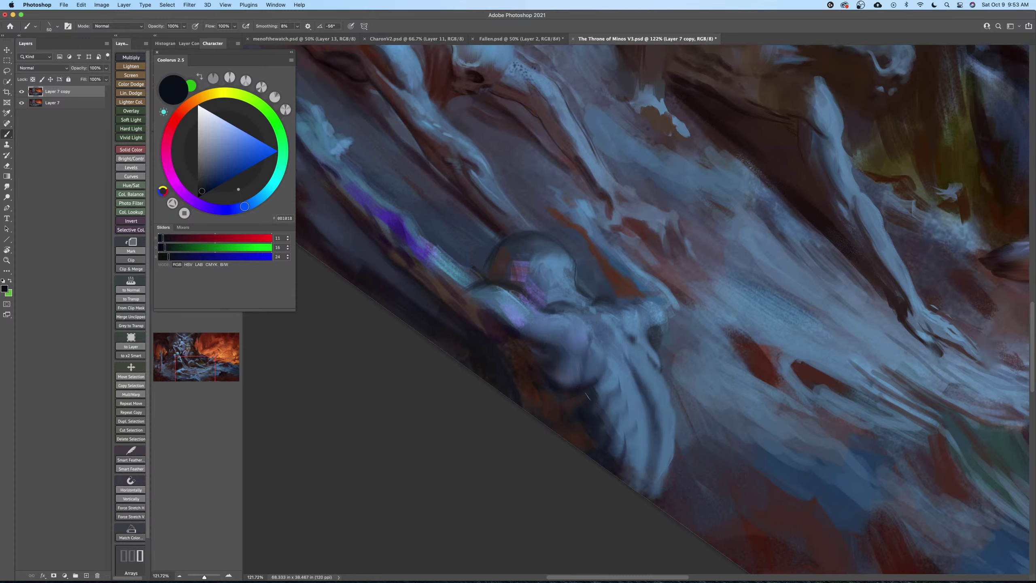
{"action": "key", "text": "bracketright"}
{"action": "left_click_drag", "start_coordinate": [548, 397], "coordinate": [578, 430]}
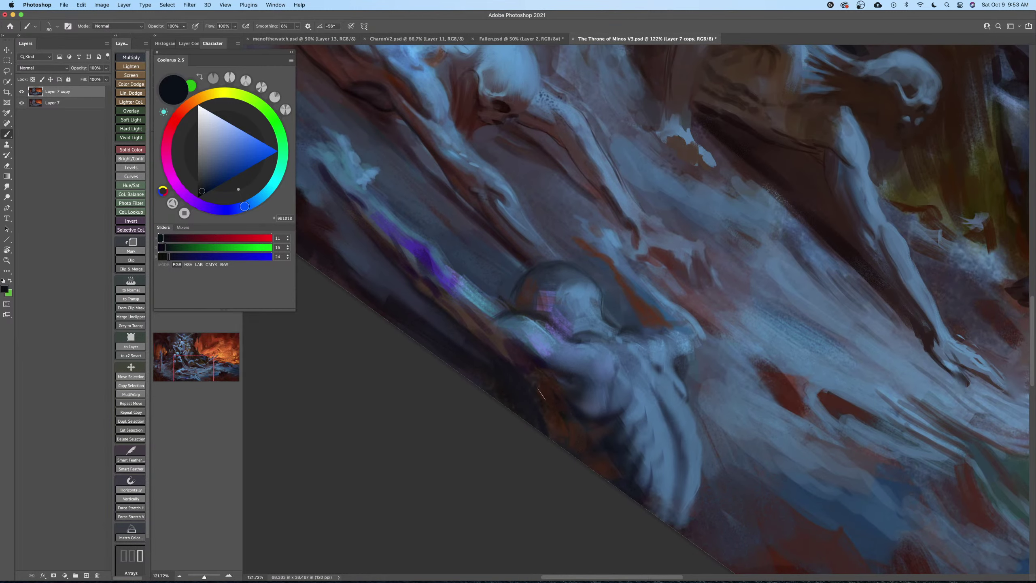
{"action": "key", "text": "bracketleft"}
{"action": "key", "text": "bracketleft"}
{"action": "key", "text": "Escape"}
{"action": "left_click_drag", "start_coordinate": [597, 437], "coordinate": [625, 397]}
{"action": "key", "text": "bracketleft"}
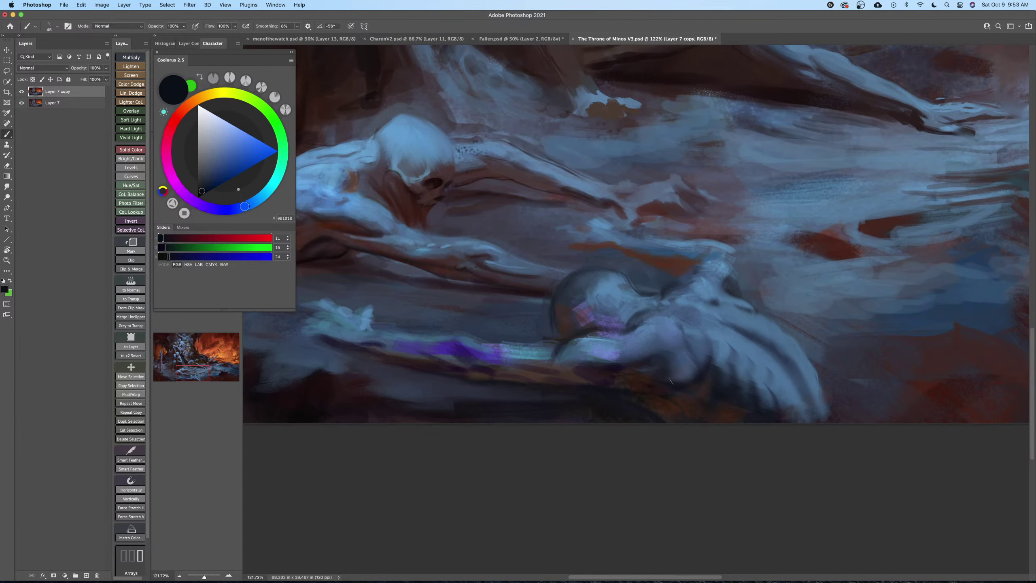
Cover the brown and orange ground under the figure's torso with sampled dark navy, dark purple and near-black.
{"action": "left_click", "coordinate": [685, 366], "text": "alt"}
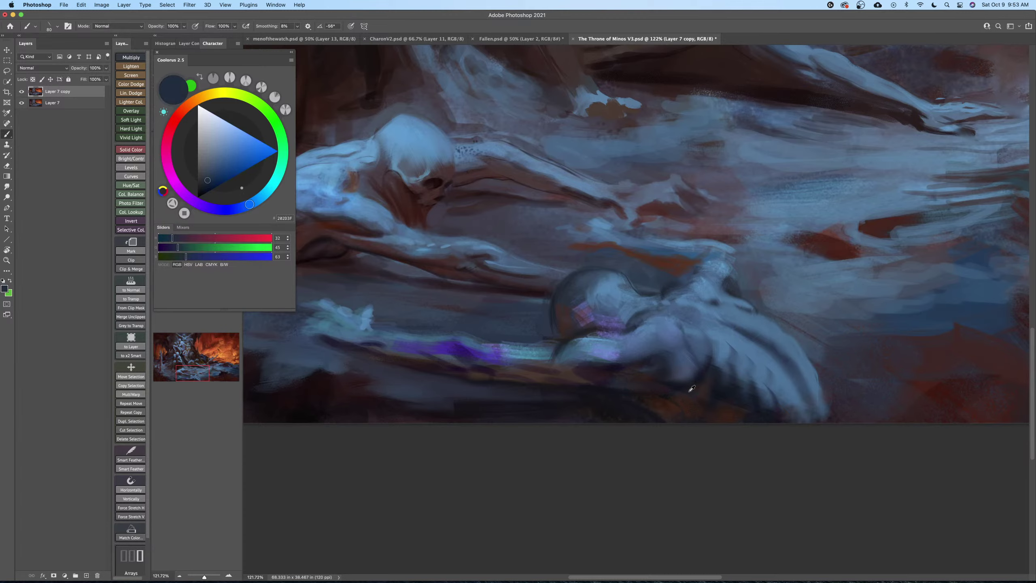
{"action": "left_click", "coordinate": [591, 371], "text": "alt"}
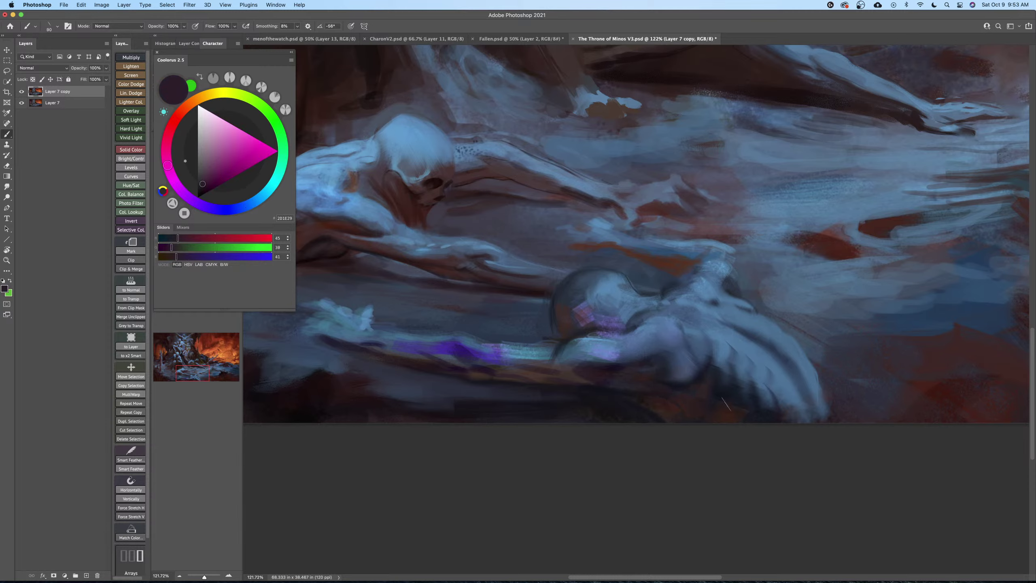
{"action": "left_click", "coordinate": [633, 406], "text": "alt"}
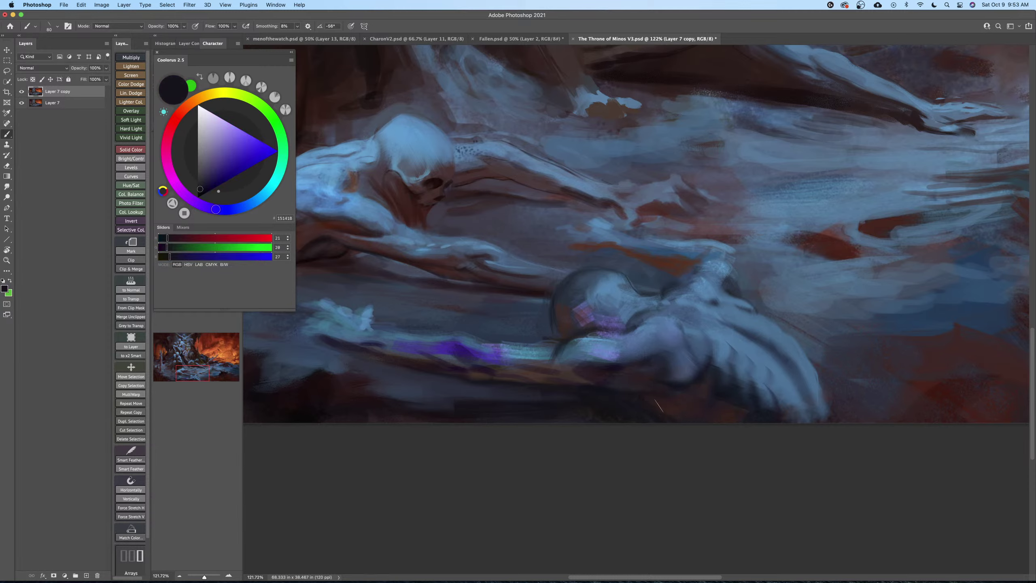
Touch up the lower rib edge with sampled mid blue and the adjacent shadow with dark purple on the rotated canvas.
{"action": "key", "text": "r"}
{"action": "left_click_drag", "start_coordinate": [638, 404], "coordinate": [565, 365]}
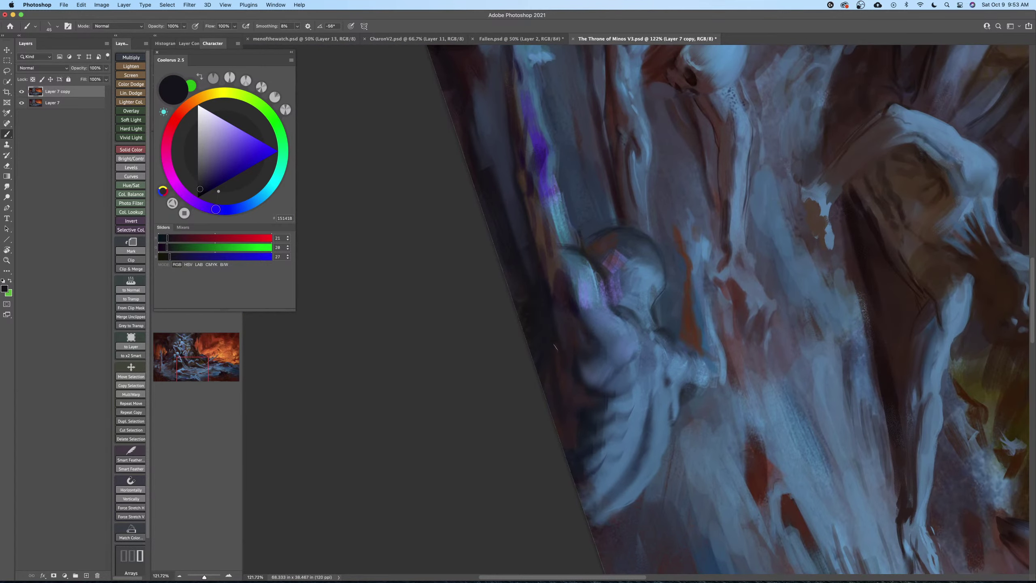
{"action": "left_click", "coordinate": [605, 399], "text": "alt"}
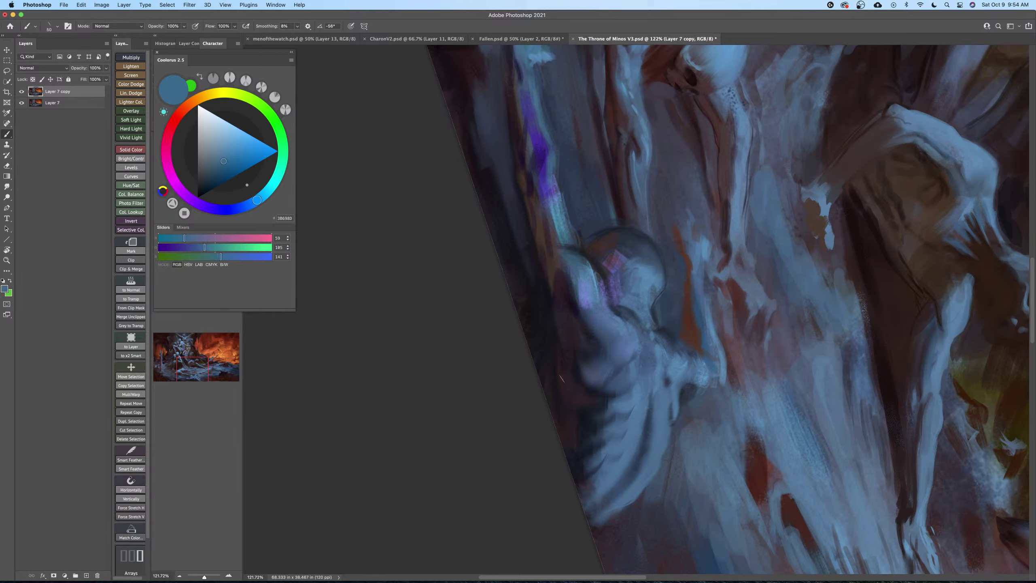
{"action": "key", "text": "bracketright"}
{"action": "key", "text": "bracketright"}
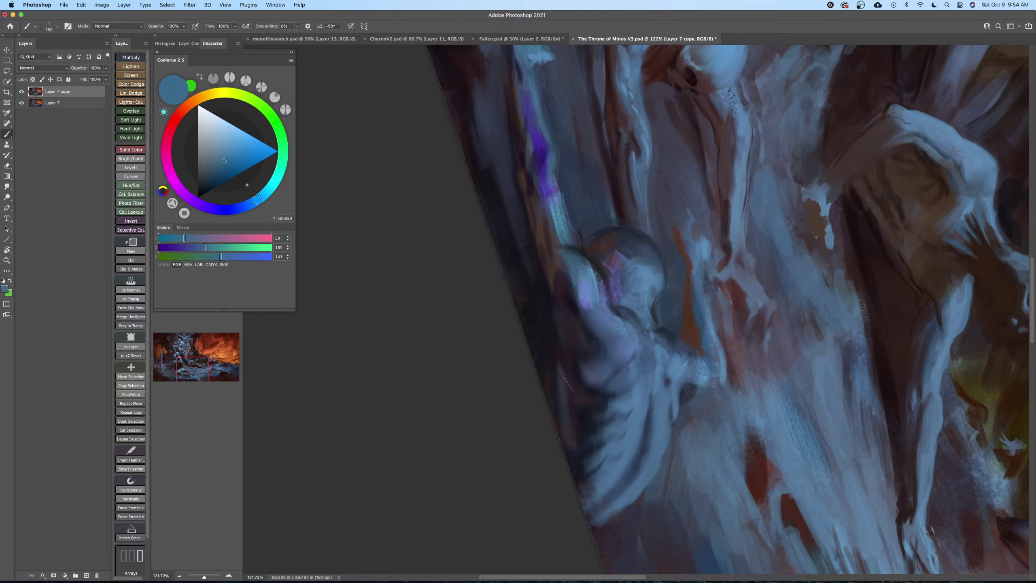
{"action": "key", "text": "bracketleft"}
{"action": "left_click", "coordinate": [571, 373], "text": "alt"}
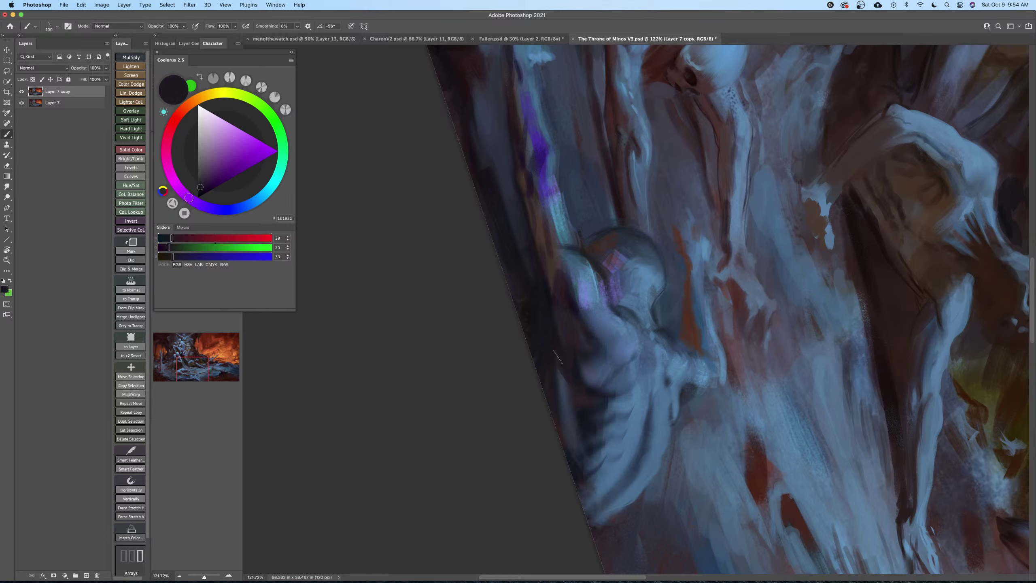
{"action": "key", "text": "bracketleft"}
{"action": "key", "text": "Escape"}
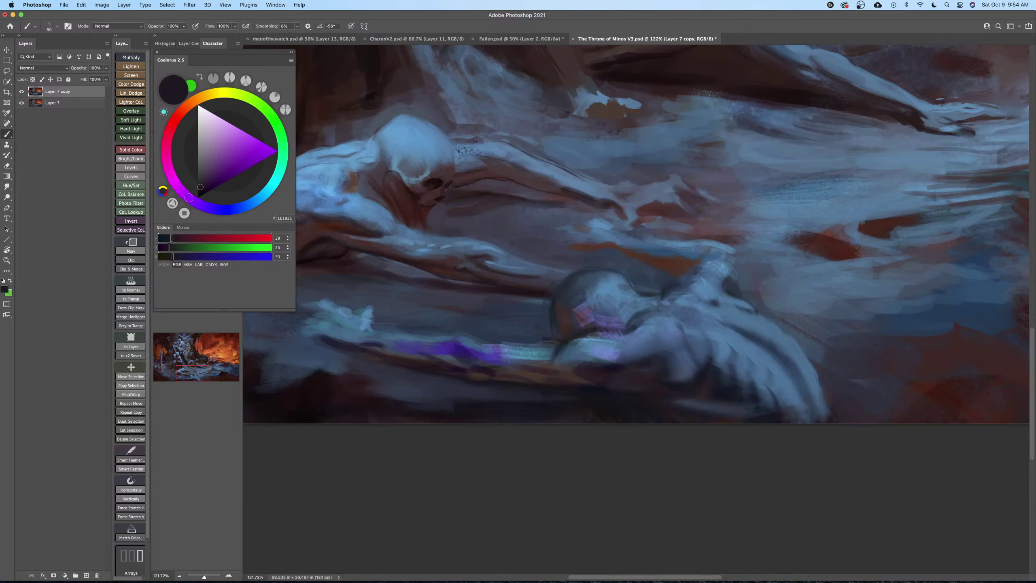
Refine the boundary between the ribs and ground shadow with sampled near-black and mid blue at larger brush sizes.
{"action": "left_click_drag", "start_coordinate": [642, 398], "coordinate": [586, 389]}
{"action": "left_click", "coordinate": [658, 380], "text": "alt"}
{"action": "key", "text": "bracketright"}
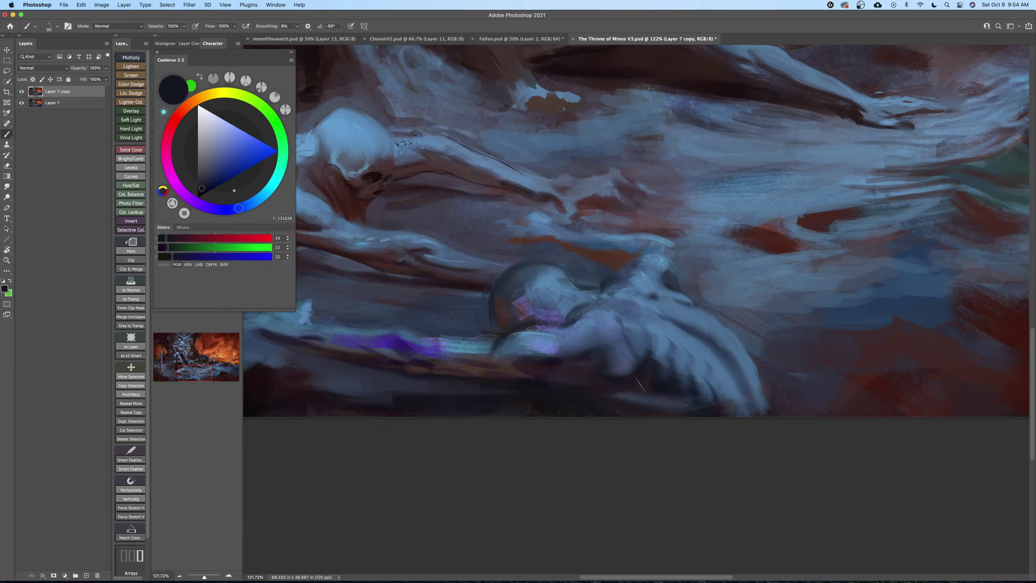
{"action": "left_click", "coordinate": [697, 347], "text": "alt"}
{"action": "key", "text": "bracketright"}
{"action": "mouse_move", "coordinate": [697, 347]}
{"action": "left_mouse_down"}
{"action": "mouse_move", "coordinate": [635, 423]}
{"action": "mouse_move", "coordinate": [578, 462]}
{"action": "mouse_move", "coordinate": [559, 416]}
{"action": "left_mouse_up"}
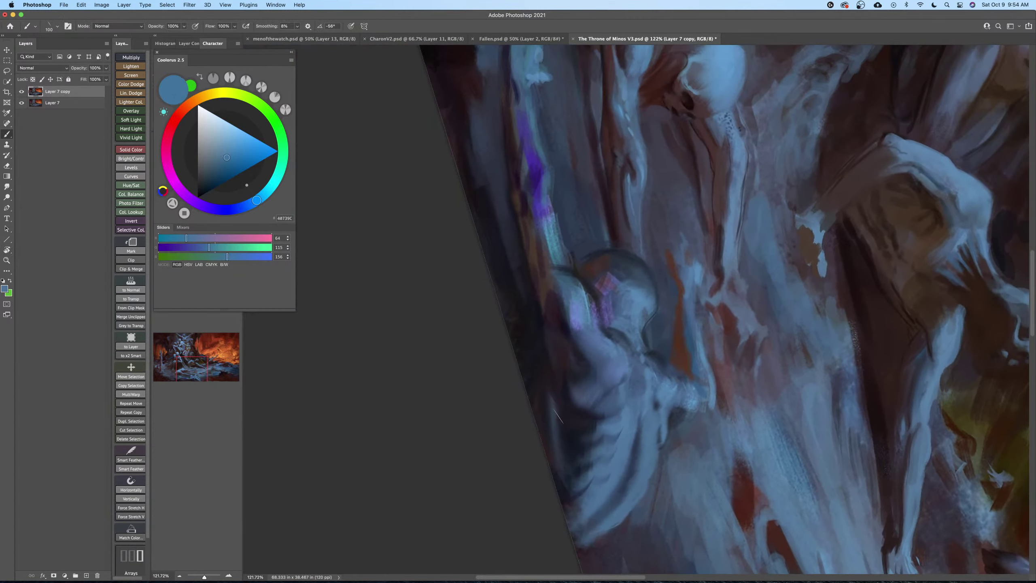
{"action": "key", "text": "bracketright"}
{"action": "left_click", "coordinate": [546, 374], "text": "alt"}
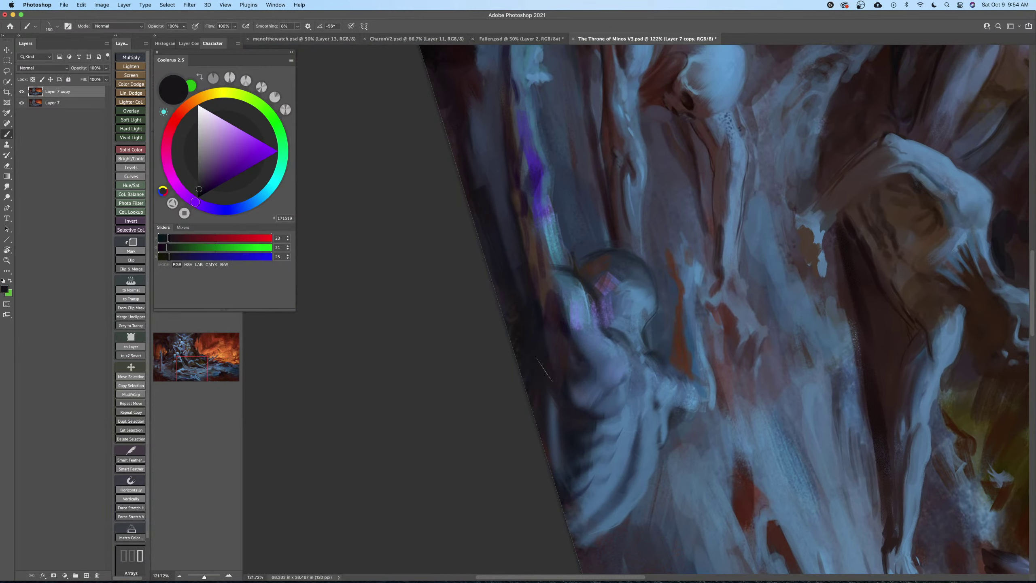
Reset the canvas rotation, view the whole painting and save the document.
{"action": "key", "text": "Escape"}
{"action": "key", "text": "z"}
{"action": "left_click_drag", "start_coordinate": [687, 392], "coordinate": [625, 402]}
{"action": "key", "text": "super+s"}
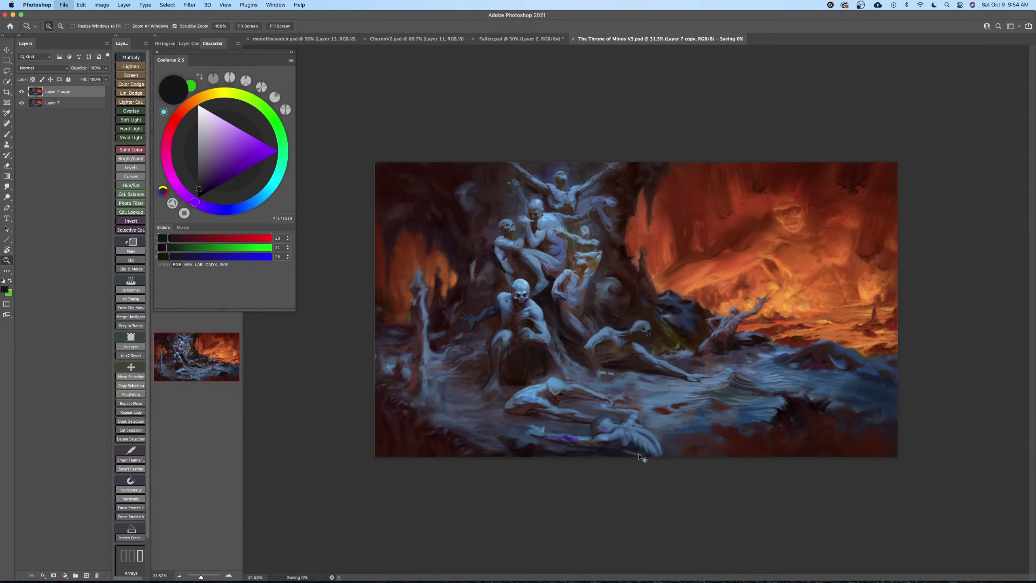
Set the brush angle to 72° and paint the ground beneath the foreground figure's torso with sampled near-black at a larger size.
{"action": "left_click_drag", "start_coordinate": [637, 453], "coordinate": [670, 442]}
{"action": "key", "text": "b"}
{"action": "right_click", "coordinate": [612, 382]}
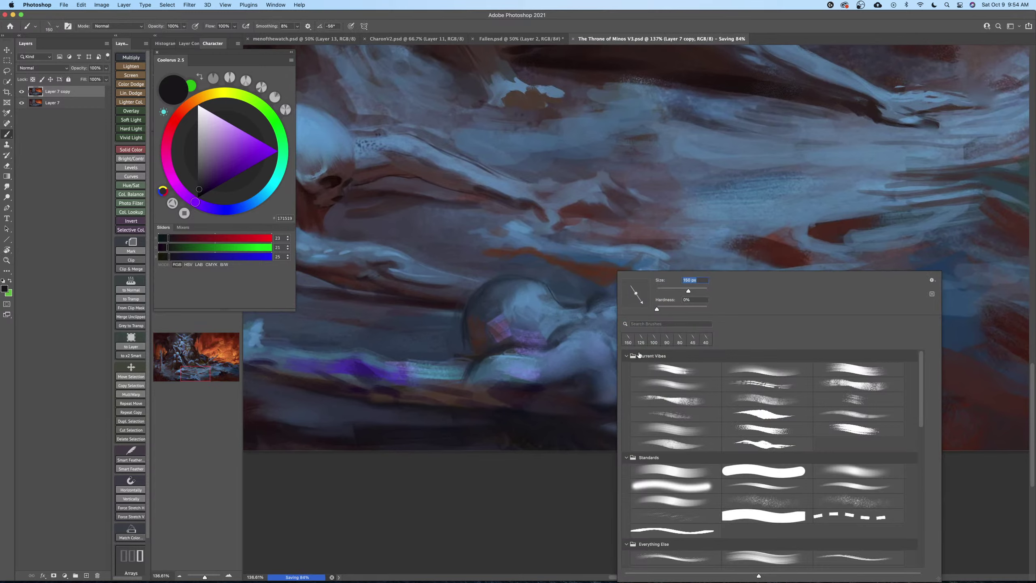
{"action": "left_click_drag", "start_coordinate": [641, 299], "coordinate": [642, 282]}
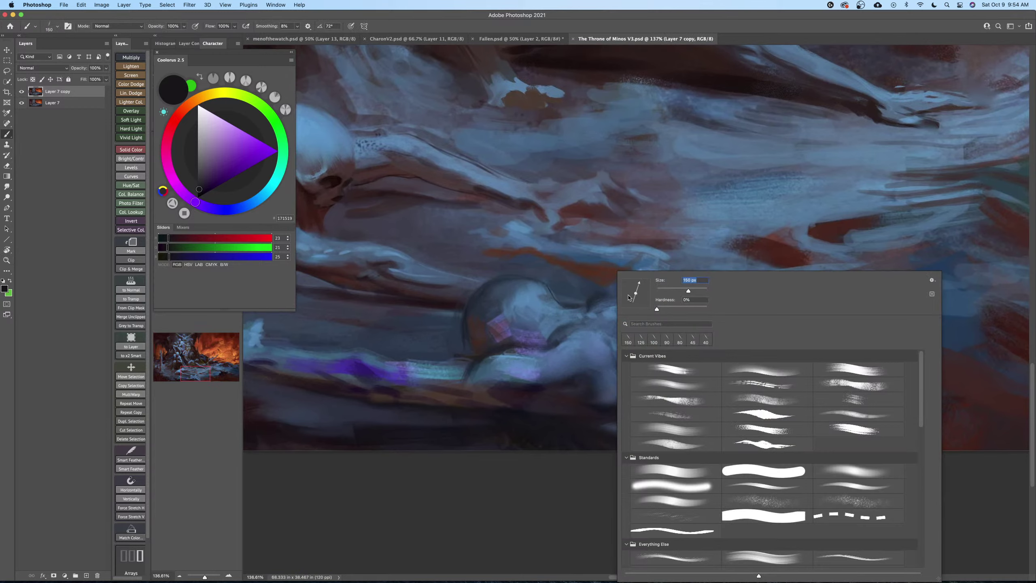
{"action": "key", "text": "Return"}
{"action": "left_click", "coordinate": [580, 428], "text": "alt"}
{"action": "left_click_drag", "start_coordinate": [585, 430], "coordinate": [701, 457]}
{"action": "key", "text": "bracketright"}
{"action": "key", "text": "bracketright"}
{"action": "key", "text": "bracketright"}
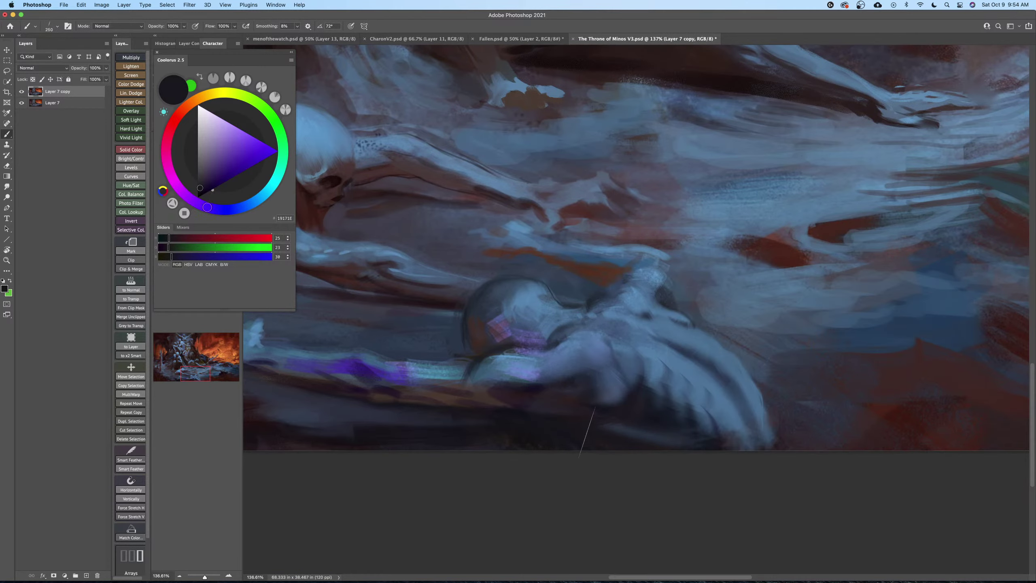
{"action": "left_click_drag", "start_coordinate": [560, 427], "coordinate": [673, 432]}
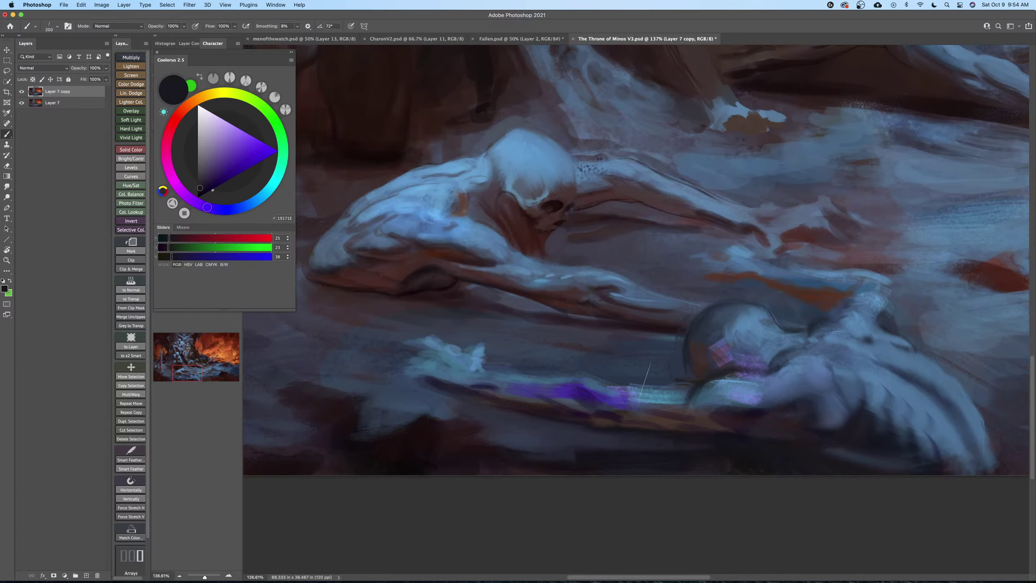
Switch to the first brush in the Standards group and save the document.
{"action": "right_click", "coordinate": [644, 383]}
{"action": "left_click", "coordinate": [720, 472]}
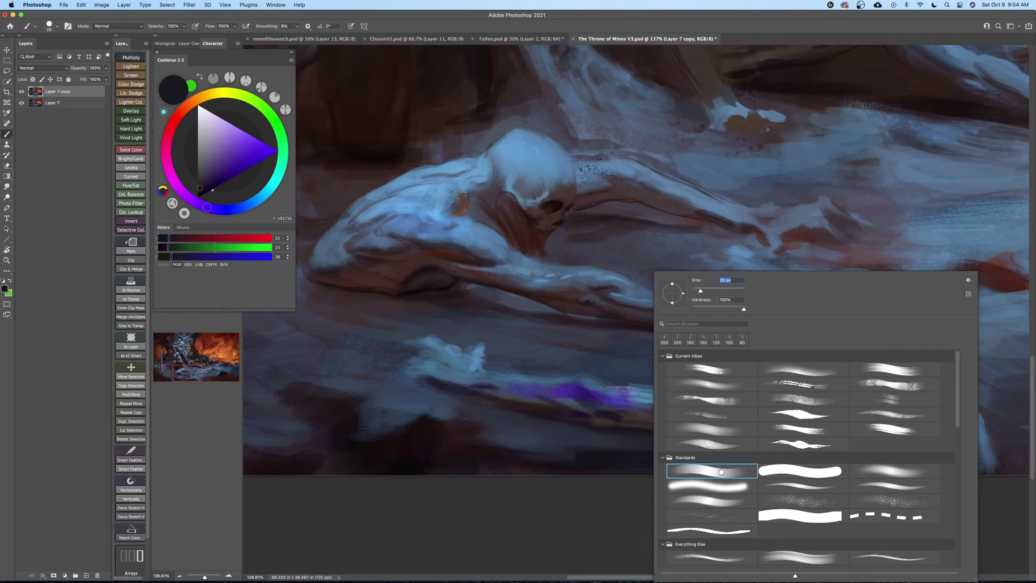
{"action": "key", "text": "Return"}
{"action": "key", "text": "super+s"}
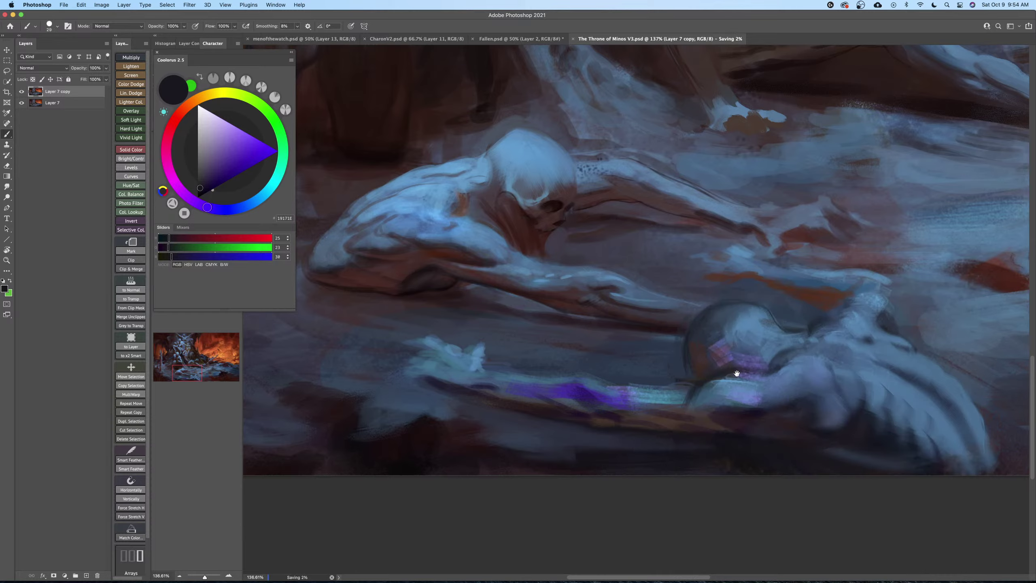
Define the edge between the foreground figure's head and shoulder with sampled dark blue at a smaller brush size.
{"action": "left_click_drag", "start_coordinate": [736, 375], "coordinate": [756, 420]}
{"action": "key", "text": "bracketleft"}
{"action": "key", "text": "bracketleft"}
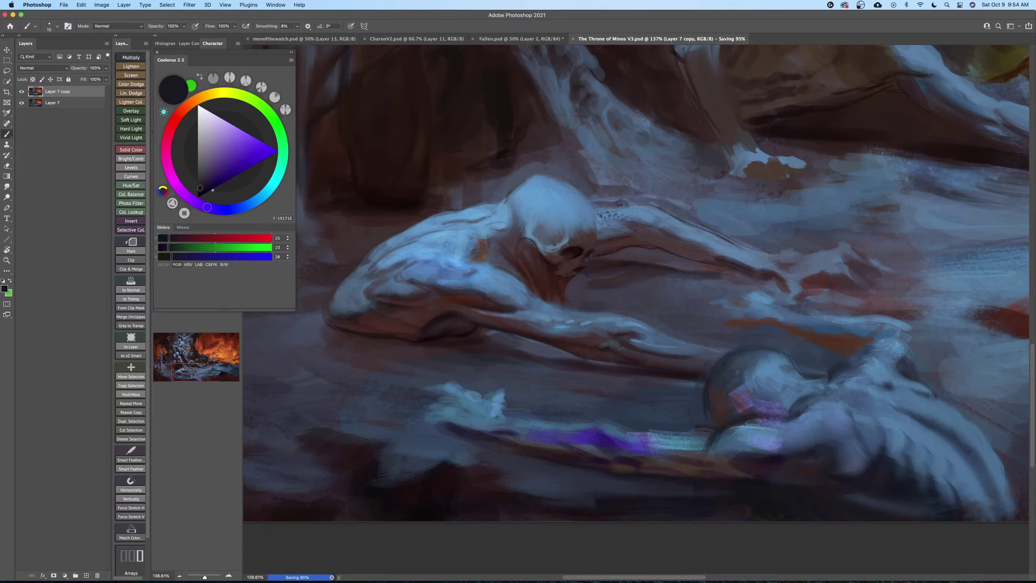
{"action": "key", "text": "bracketleft"}
{"action": "key", "text": "bracketleft"}
{"action": "left_click_drag", "start_coordinate": [798, 361], "coordinate": [743, 364]}
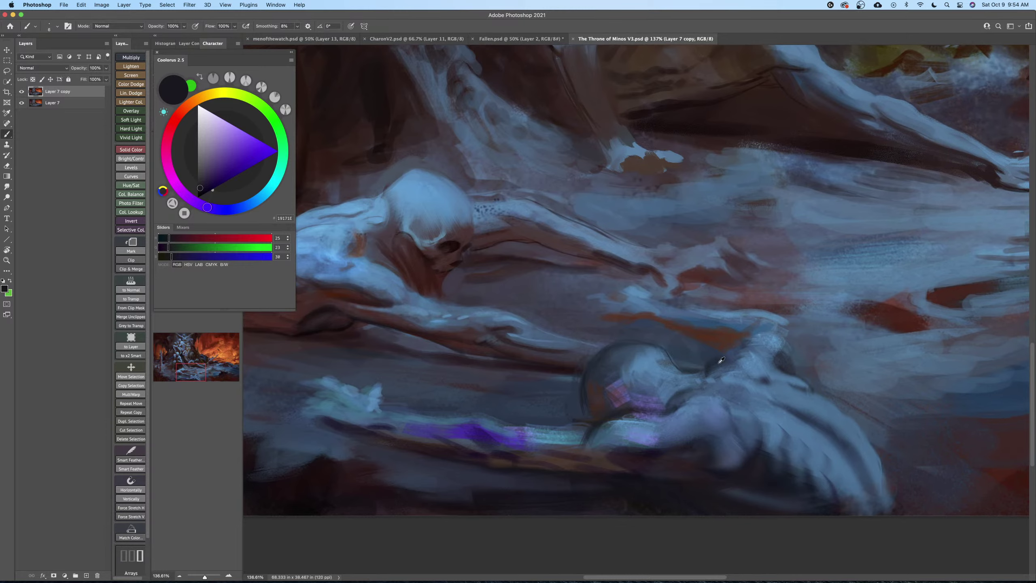
{"action": "left_click", "coordinate": [719, 363], "text": "alt"}
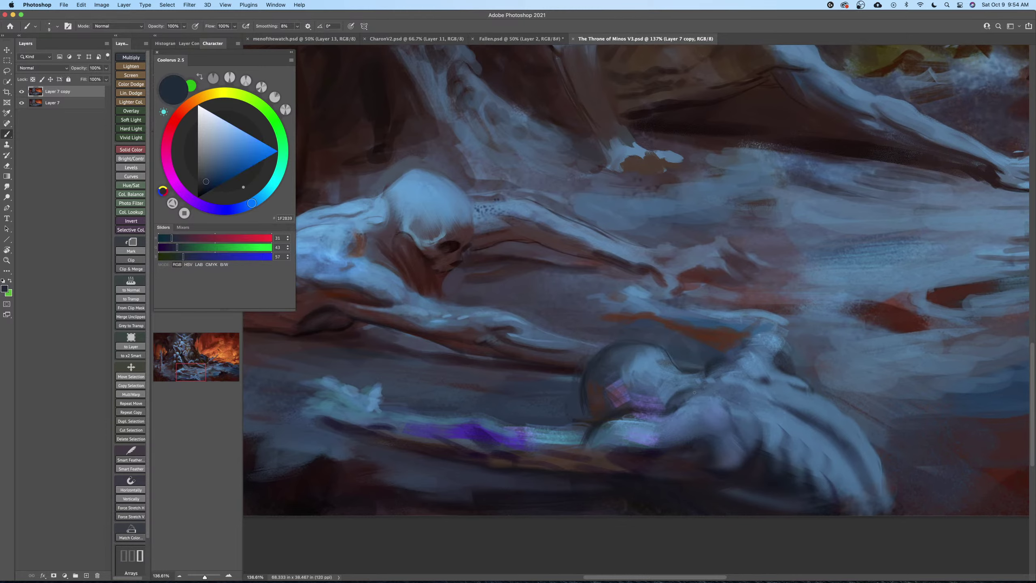
{"action": "left_click_drag", "start_coordinate": [679, 391], "coordinate": [695, 389]}
Fill in the foreground figure's shoulder with sampled mid blue at a larger brush size.
{"action": "left_click", "coordinate": [669, 388], "text": "alt"}
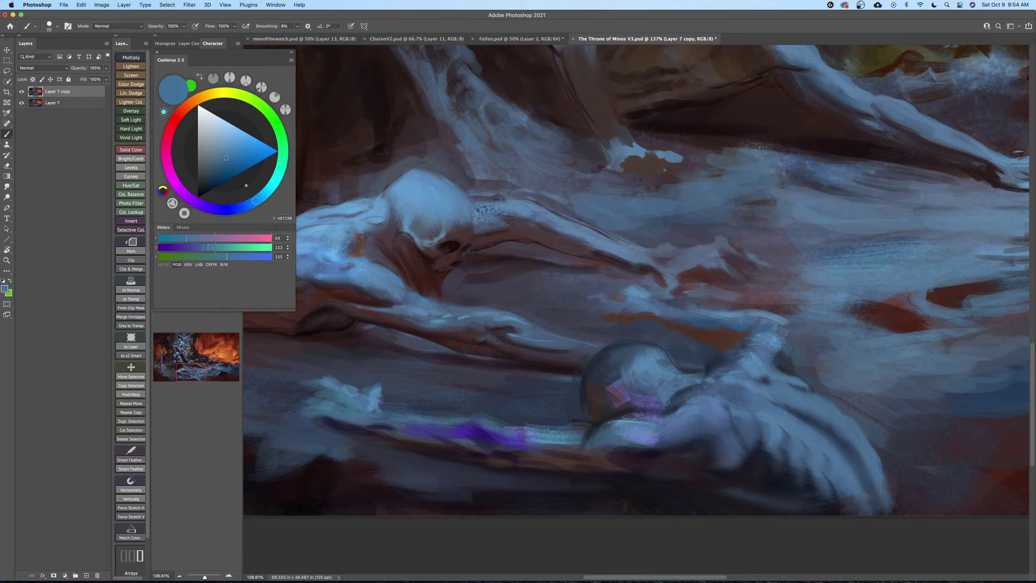
{"action": "key", "text": "bracketright"}
{"action": "key", "text": "bracketright"}
{"action": "key", "text": "bracketright"}
{"action": "key", "text": "bracketright"}
{"action": "key", "text": "bracketright"}
{"action": "mouse_move", "coordinate": [713, 372]}
{"action": "left_mouse_down"}
{"action": "mouse_move", "coordinate": [731, 363]}
{"action": "mouse_move", "coordinate": [691, 423]}
{"action": "mouse_move", "coordinate": [705, 385]}
{"action": "left_mouse_up"}
{"action": "key", "text": "bracketleft"}
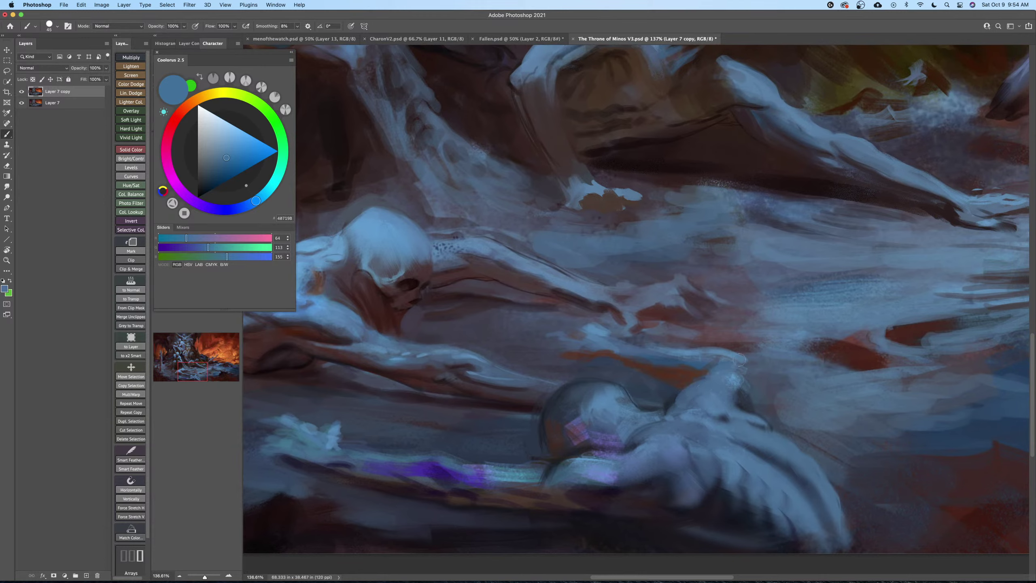
Reshape the foreground figure's raised upper arm and elbow with mid blue, resampling from the arm at smaller brush sizes.
{"action": "left_click_drag", "start_coordinate": [744, 360], "coordinate": [742, 397]}
{"action": "key", "text": "bracketleft"}
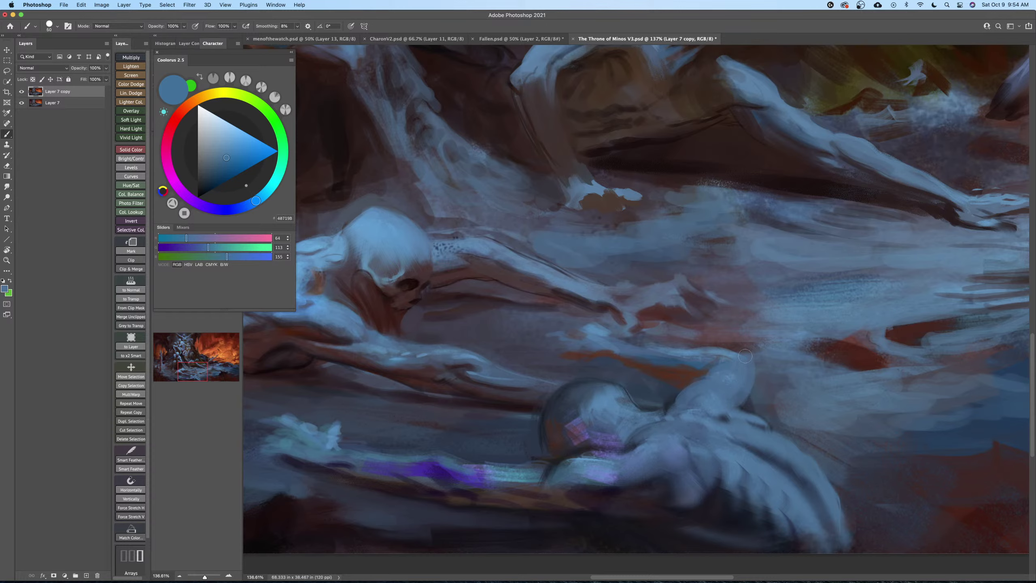
{"action": "mouse_move", "coordinate": [746, 357]}
{"action": "left_mouse_down"}
{"action": "mouse_move", "coordinate": [710, 379]}
{"action": "mouse_move", "coordinate": [756, 394]}
{"action": "left_mouse_up"}
{"action": "key", "text": "bracketleft"}
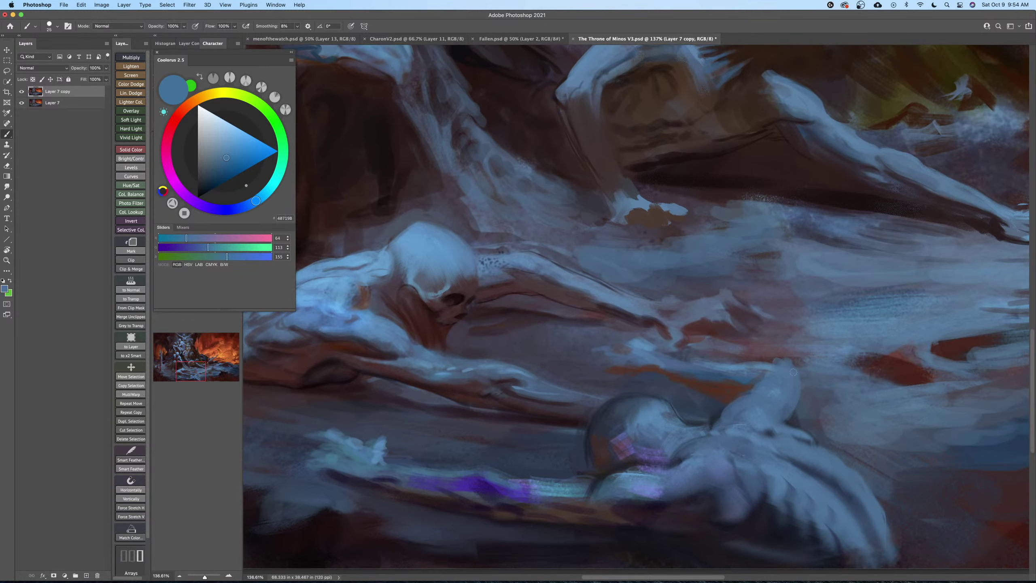
{"action": "left_click", "coordinate": [798, 357], "text": "alt"}
{"action": "left_click", "coordinate": [787, 377], "text": "alt"}
{"action": "mouse_move", "coordinate": [790, 377]}
{"action": "left_mouse_down"}
{"action": "mouse_move", "coordinate": [799, 386]}
{"action": "mouse_move", "coordinate": [846, 342]}
{"action": "mouse_move", "coordinate": [815, 320]}
{"action": "mouse_move", "coordinate": [811, 357]}
{"action": "left_mouse_up"}
Rotate the canvas and paint the bent forearm and the orange strip beneath it with sampled mid and dark blues.
{"action": "key", "text": "r"}
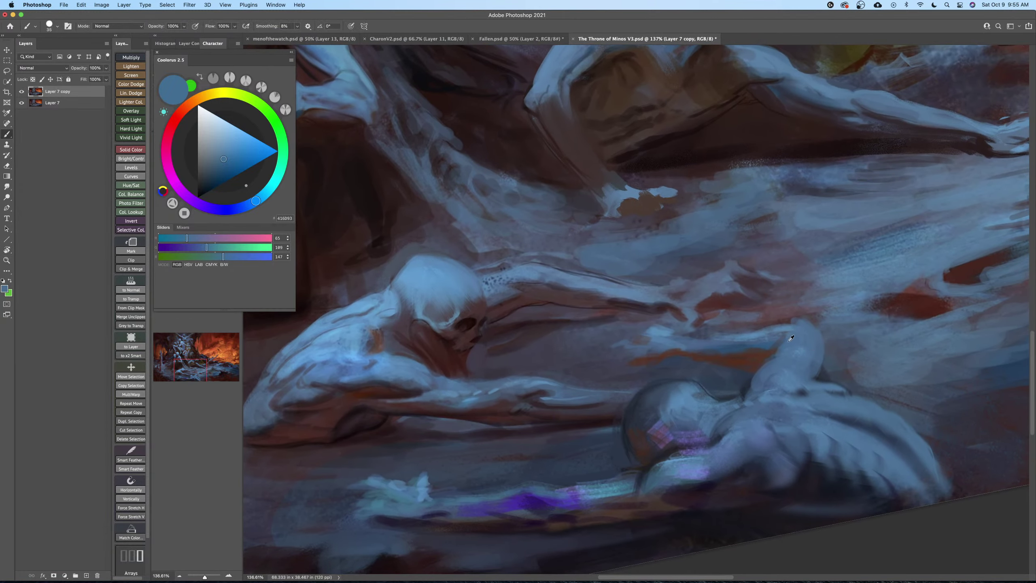
{"action": "left_click", "coordinate": [790, 328], "text": "alt"}
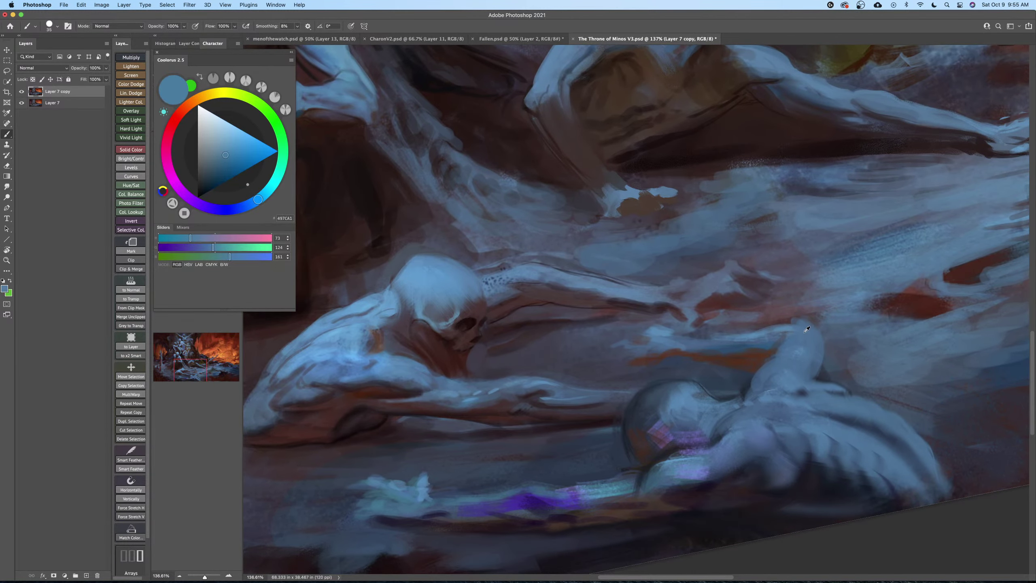
{"action": "mouse_move", "coordinate": [748, 333]}
{"action": "left_mouse_down"}
{"action": "mouse_move", "coordinate": [680, 340]}
{"action": "mouse_move", "coordinate": [776, 339]}
{"action": "left_mouse_up"}
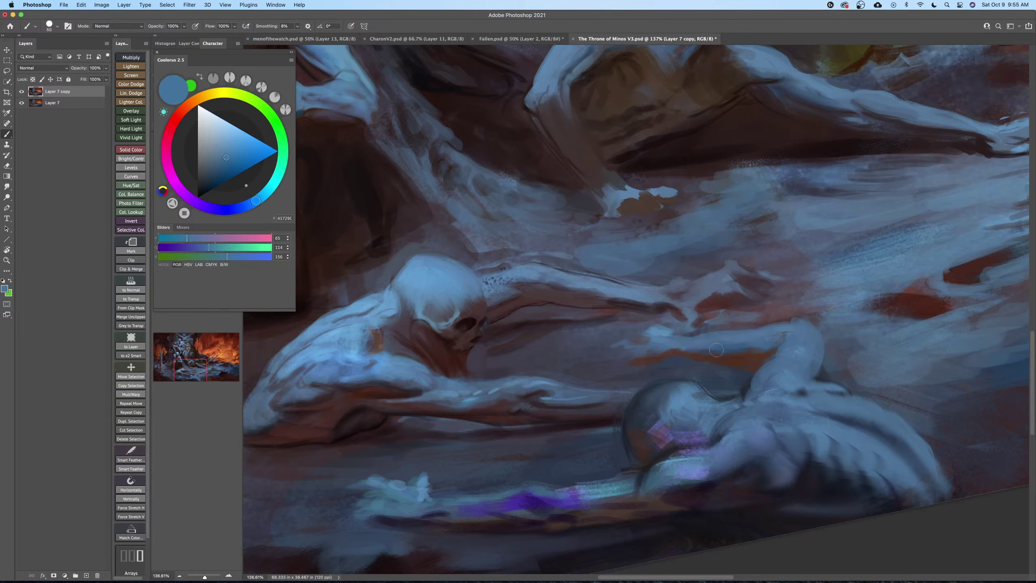
{"action": "left_click_drag", "start_coordinate": [716, 349], "coordinate": [766, 356]}
{"action": "left_click", "coordinate": [685, 363], "text": "alt"}
{"action": "key", "text": "["}
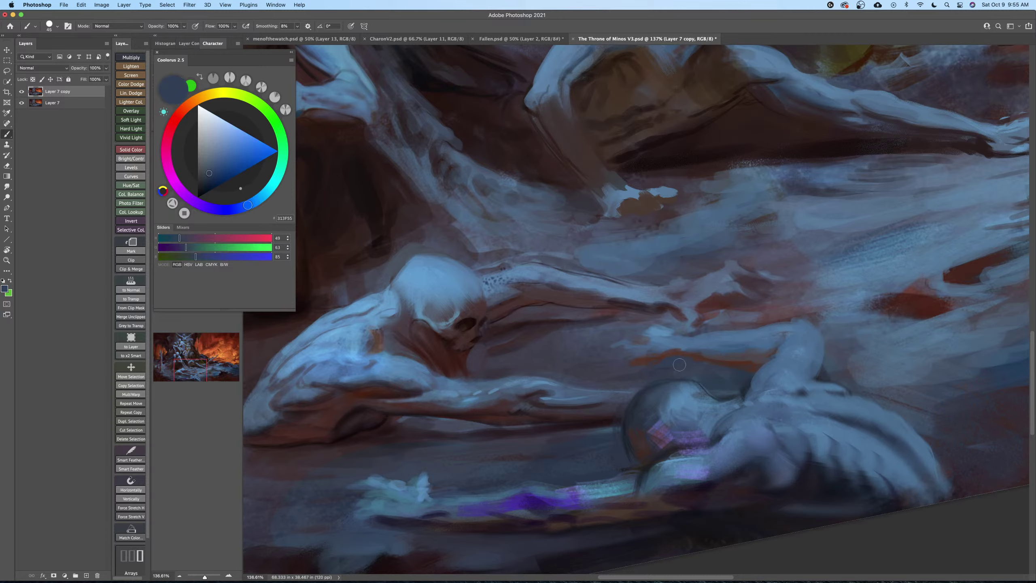
{"action": "left_click", "coordinate": [687, 352], "text": "alt"}
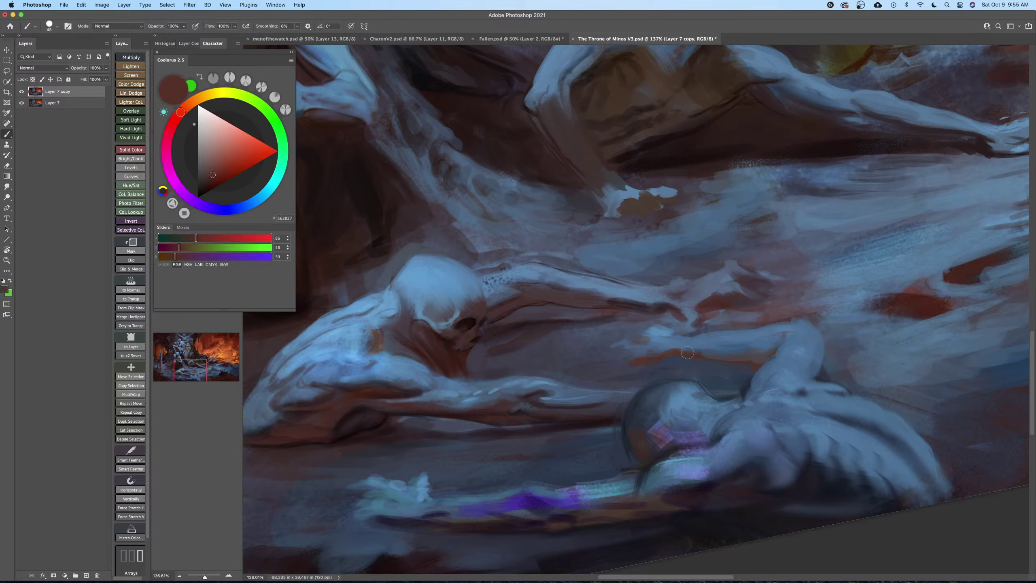
{"action": "mouse_move", "coordinate": [687, 352]}
{"action": "left_mouse_down"}
{"action": "mouse_move", "coordinate": [746, 354]}
{"action": "mouse_move", "coordinate": [738, 358]}
{"action": "left_mouse_up"}
{"action": "key", "text": "super+z"}
Refine the lower edge of the bent forearm with sampled blue at a smaller brush size.
{"action": "key", "text": "["}
{"action": "key", "text": "["}
{"action": "left_click", "coordinate": [713, 340], "text": "alt"}
{"action": "key", "text": "["}
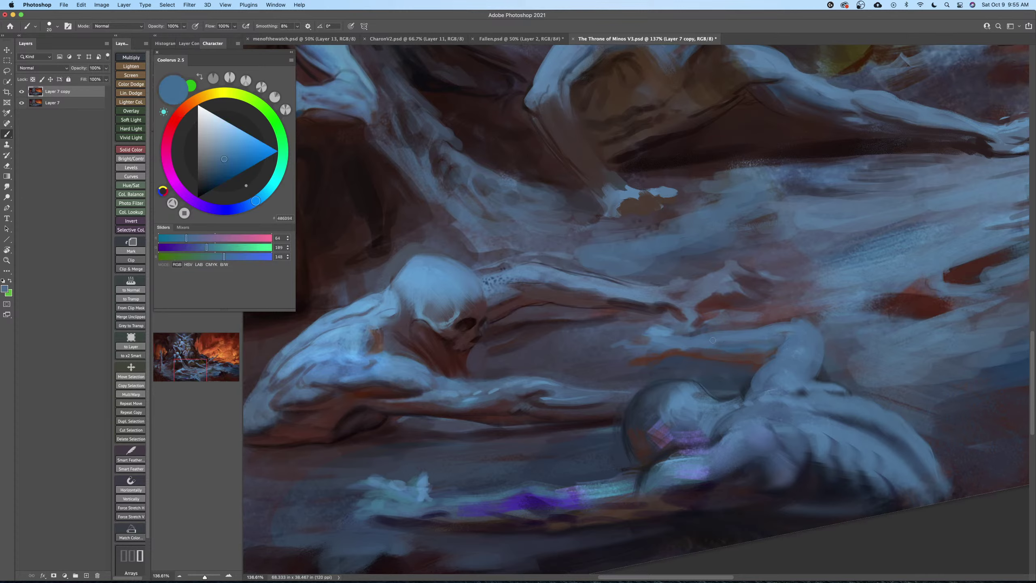
{"action": "left_click_drag", "start_coordinate": [723, 350], "coordinate": [741, 354]}
Turn on pen pressure for size, sample dark blue below the head, and set the brush size to 200 and flow to 21%.
{"action": "left_click", "coordinate": [350, 26]}
{"action": "key", "text": "r"}
{"action": "left_click_drag", "start_coordinate": [840, 362], "coordinate": [838, 352]}
{"action": "key", "text": "space"}
{"action": "left_click_drag", "start_coordinate": [807, 396], "coordinate": [857, 328]}
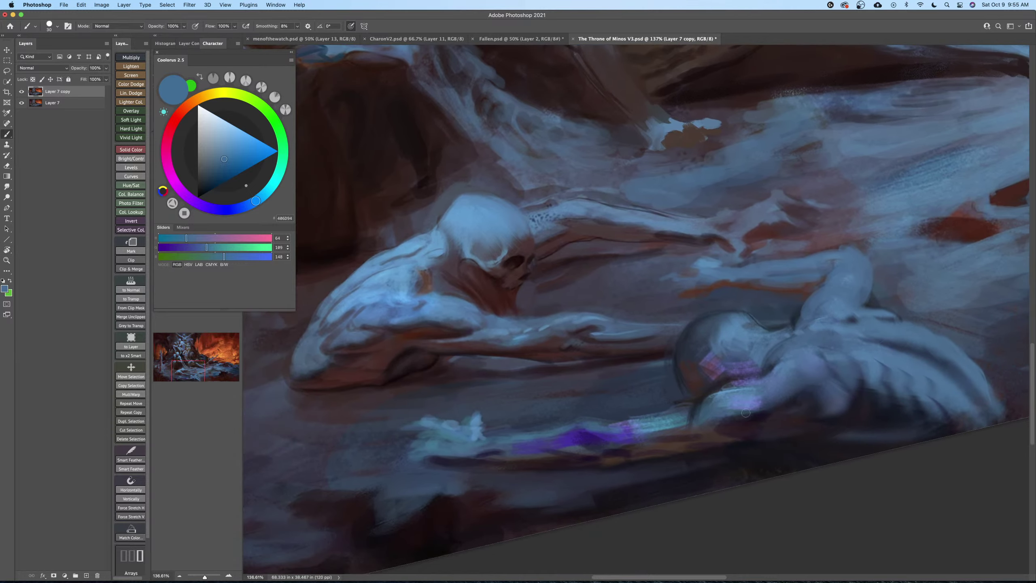
{"action": "left_click", "coordinate": [699, 408], "text": "alt"}
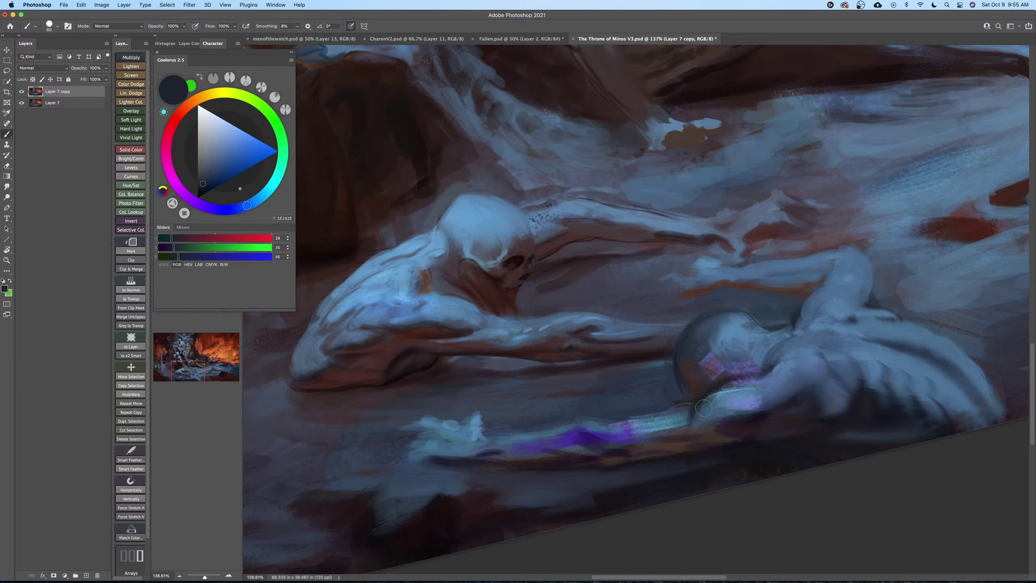
{"action": "key", "text": "bracketright"}
{"action": "key", "text": "bracketright"}
{"action": "key", "text": "bracketright"}
{"action": "key", "text": "bracketright"}
{"action": "left_click_drag", "start_coordinate": [214, 28], "coordinate": [207, 33]}
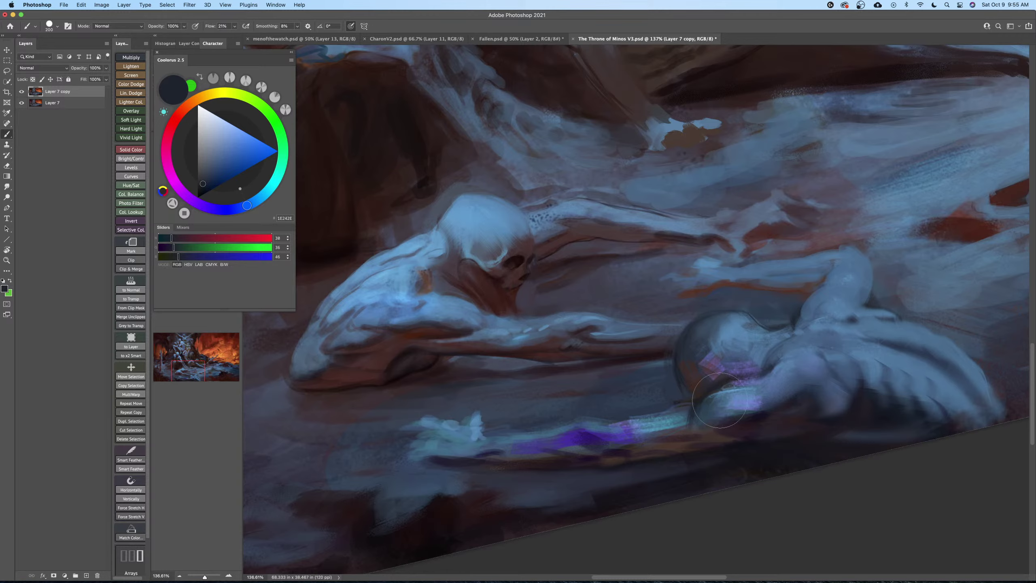
Blend the outstretched arm below the head with sampled blue and teal at reduced brush sizes.
{"action": "left_click", "coordinate": [749, 393], "text": "alt"}
{"action": "key", "text": "["}
{"action": "key", "text": "["}
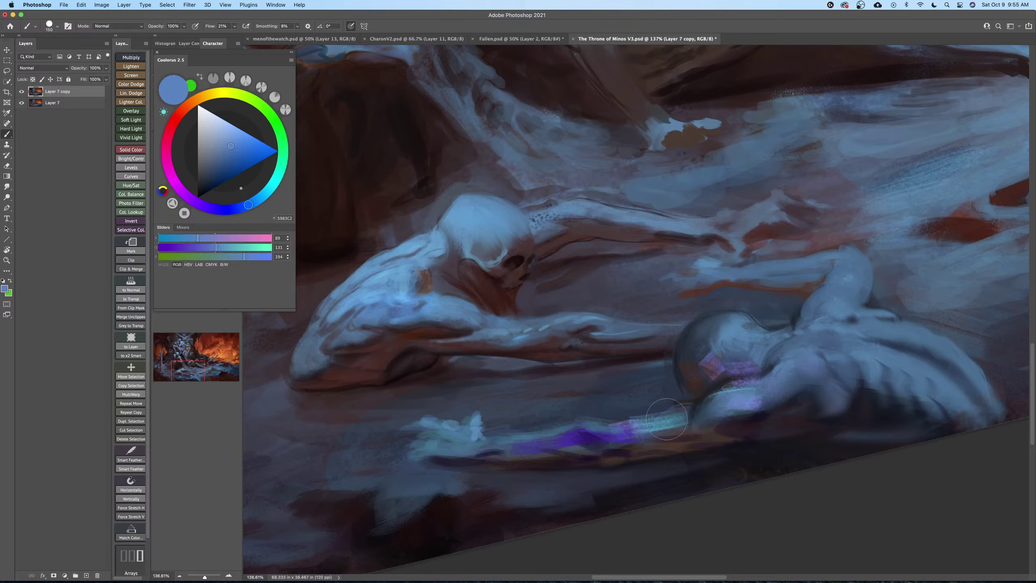
{"action": "left_click", "coordinate": [659, 422], "text": "alt"}
{"action": "key", "text": "["}
{"action": "key", "text": "["}
{"action": "mouse_move", "coordinate": [677, 417]}
{"action": "left_mouse_down"}
{"action": "mouse_move", "coordinate": [617, 432]}
{"action": "mouse_move", "coordinate": [666, 420]}
{"action": "mouse_move", "coordinate": [600, 422]}
{"action": "mouse_move", "coordinate": [627, 435]}
{"action": "mouse_move", "coordinate": [639, 426]}
{"action": "mouse_move", "coordinate": [584, 423]}
{"action": "mouse_move", "coordinate": [656, 432]}
{"action": "mouse_move", "coordinate": [582, 423]}
{"action": "mouse_move", "coordinate": [606, 425]}
{"action": "mouse_move", "coordinate": [596, 413]}
{"action": "mouse_move", "coordinate": [519, 446]}
{"action": "mouse_move", "coordinate": [591, 500]}
{"action": "mouse_move", "coordinate": [619, 484]}
{"action": "mouse_move", "coordinate": [629, 407]}
{"action": "mouse_move", "coordinate": [701, 357]}
{"action": "mouse_move", "coordinate": [651, 397]}
{"action": "mouse_move", "coordinate": [656, 388]}
{"action": "mouse_move", "coordinate": [673, 413]}
{"action": "left_mouse_up"}
{"action": "key", "text": "Escape"}
Paint teal over the upper side of the outstretched forearm at brush size 125 and reset the canvas rotation.
{"action": "key", "text": "]"}
{"action": "key", "text": "]"}
{"action": "key", "text": "r"}
{"action": "key", "text": "b"}
{"action": "key", "text": "Escape"}
{"action": "key", "text": "z"}
{"action": "left_click_drag", "start_coordinate": [593, 403], "coordinate": [605, 390]}
{"action": "key", "text": "b"}
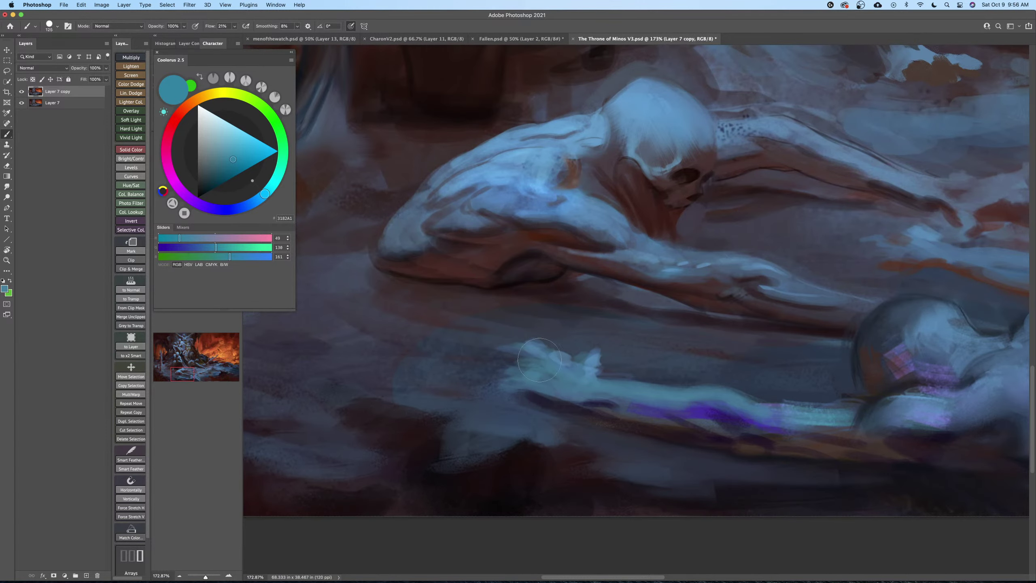
Cover part of the forearm's purple band with a sampled darker teal at a smaller brush size and check the wider painting.
{"action": "key", "text": "space"}
{"action": "mouse_move", "coordinate": [605, 393]}
{"action": "left_mouse_down"}
{"action": "mouse_move", "coordinate": [579, 397]}
{"action": "mouse_move", "coordinate": [660, 420]}
{"action": "mouse_move", "coordinate": [635, 409]}
{"action": "mouse_move", "coordinate": [628, 417]}
{"action": "mouse_move", "coordinate": [655, 429]}
{"action": "mouse_move", "coordinate": [692, 427]}
{"action": "mouse_move", "coordinate": [661, 371]}
{"action": "mouse_move", "coordinate": [653, 404]}
{"action": "mouse_move", "coordinate": [646, 394]}
{"action": "left_mouse_up"}
{"action": "key", "text": "z"}
{"action": "key", "text": "b"}
{"action": "left_click", "coordinate": [644, 400], "text": "alt"}
{"action": "key", "text": "bracketleft"}
{"action": "key", "text": "bracketleft"}
{"action": "key", "text": "bracketleft"}
{"action": "key", "text": "z"}
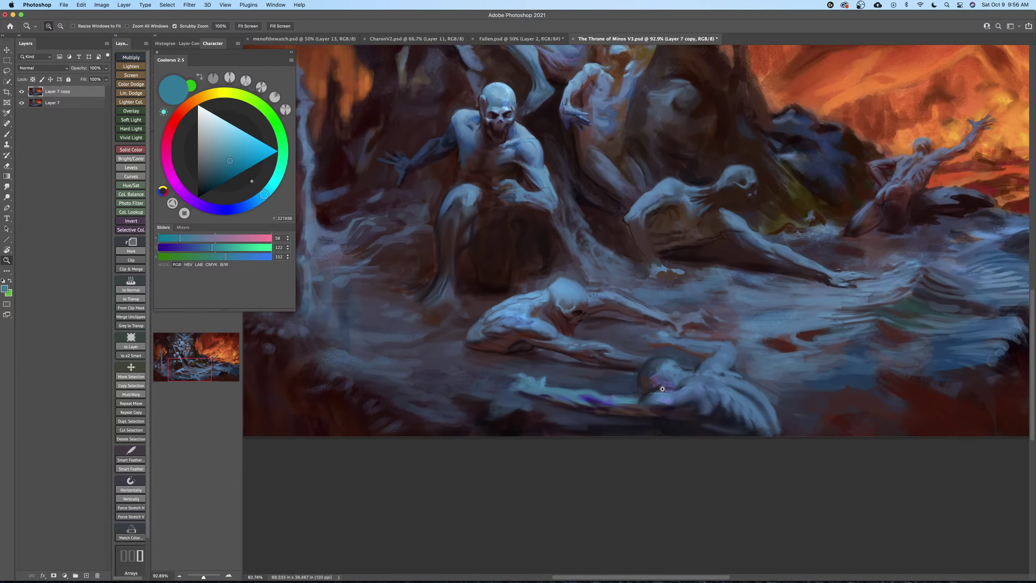
{"action": "left_click_drag", "start_coordinate": [565, 406], "coordinate": [638, 370]}
Shade beneath the outstretched arm and wrist with sampled near-black at a larger brush size.
{"action": "key", "text": "b"}
{"action": "left_click", "coordinate": [766, 415], "text": "alt"}
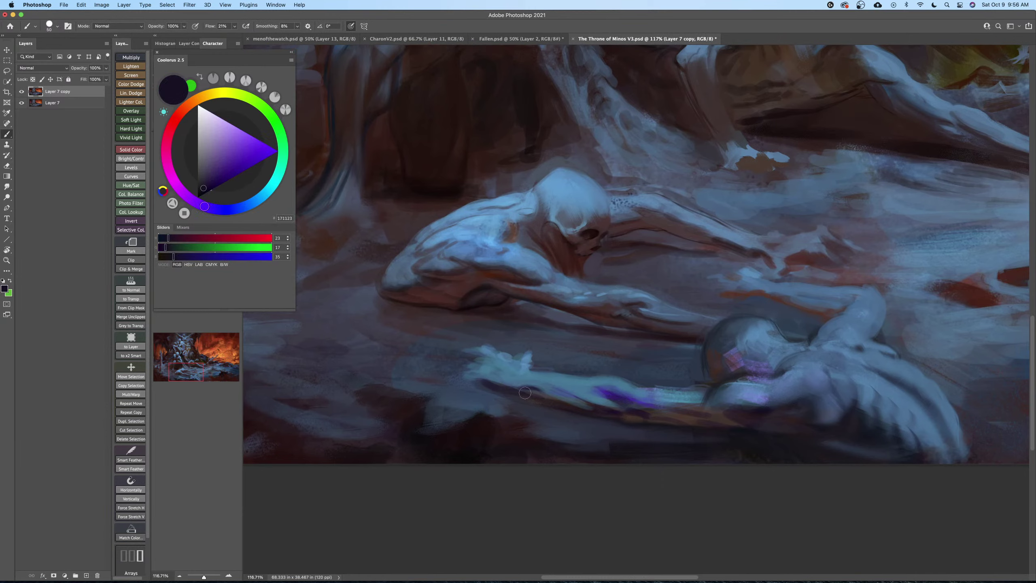
{"action": "key", "text": "bracketright"}
{"action": "key", "text": "bracketright"}
{"action": "key", "text": "bracketright"}
{"action": "key", "text": "bracketright"}
{"action": "key", "text": "bracketright"}
{"action": "key", "text": "bracketright"}
{"action": "left_click", "coordinate": [502, 387], "text": "alt"}
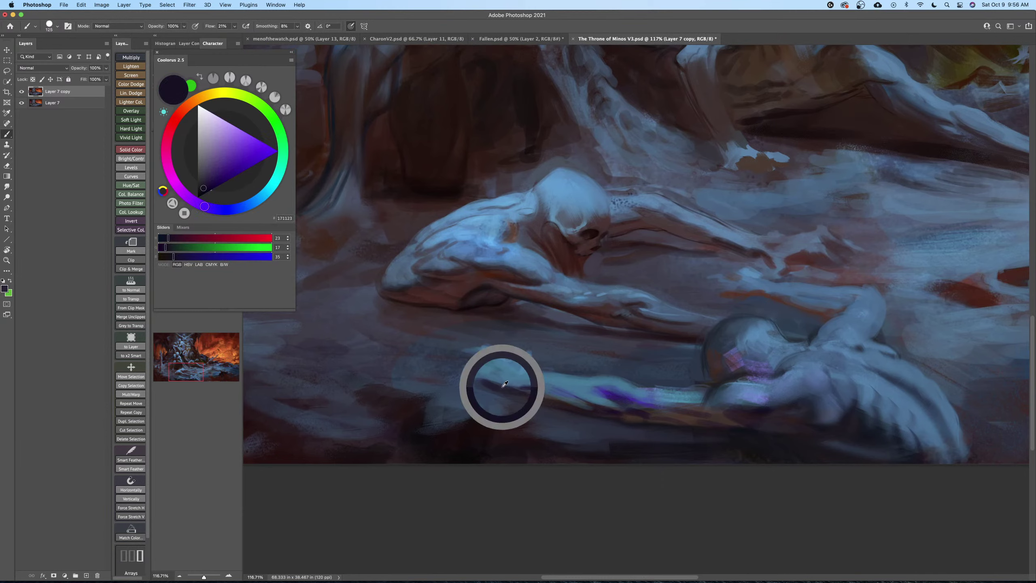
Darken the far end of the outstretched hand with sampled dark blue-grey, adjusting to a smaller brush size.
{"action": "key", "text": "bracketleft"}
{"action": "key", "text": "bracketleft"}
{"action": "key", "text": "bracketright"}
{"action": "key", "text": "bracketright"}
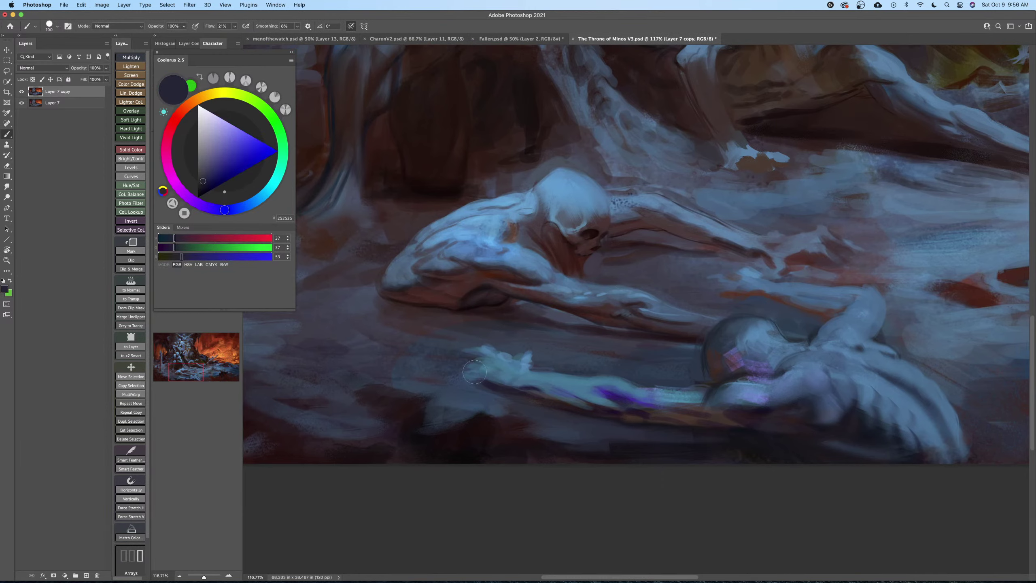
{"action": "key", "text": "bracketleft"}
{"action": "key", "text": "bracketleft"}
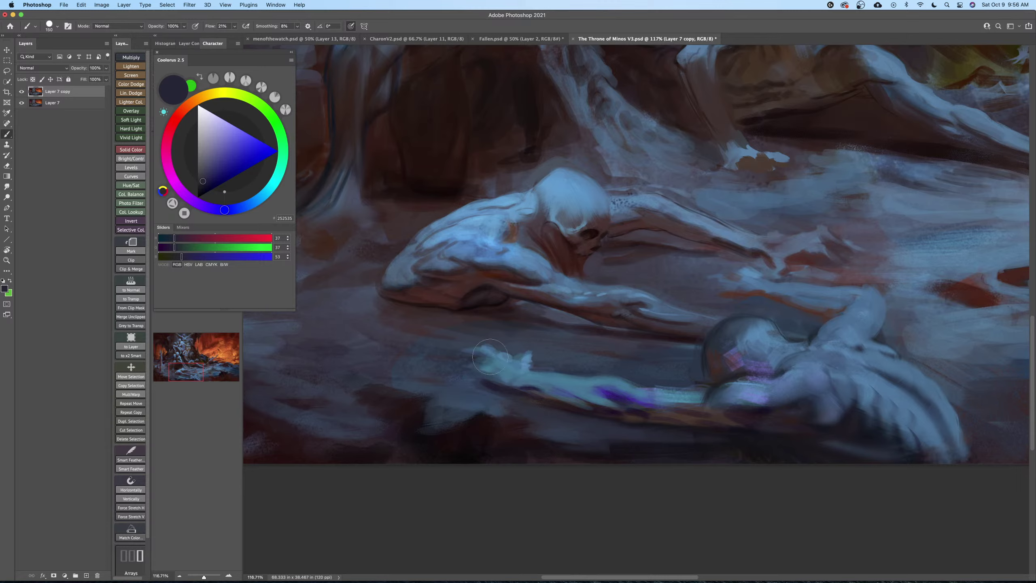
{"action": "key", "text": "bracketleft"}
{"action": "key", "text": "bracketleft"}
{"action": "key", "text": "bracketleft"}
{"action": "left_click_drag", "start_coordinate": [481, 345], "coordinate": [458, 350]}
Deepen the shadow at the tip of the outstretched hand with near-black, RGB 15, 15, 25.
{"action": "left_click", "coordinate": [202, 190]}
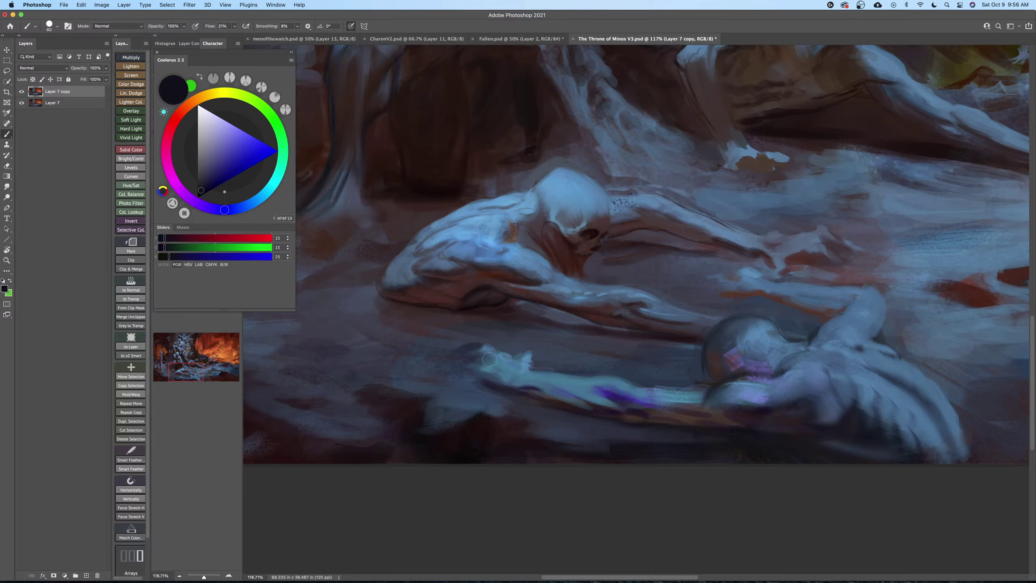
{"action": "mouse_move", "coordinate": [469, 348]}
{"action": "left_mouse_down"}
{"action": "mouse_move", "coordinate": [490, 364]}
{"action": "mouse_move", "coordinate": [460, 365]}
{"action": "mouse_move", "coordinate": [481, 376]}
{"action": "left_mouse_up"}
{"action": "key", "text": "bracketright"}
{"action": "key", "text": "bracketleft"}
{"action": "key", "text": "bracketleft"}
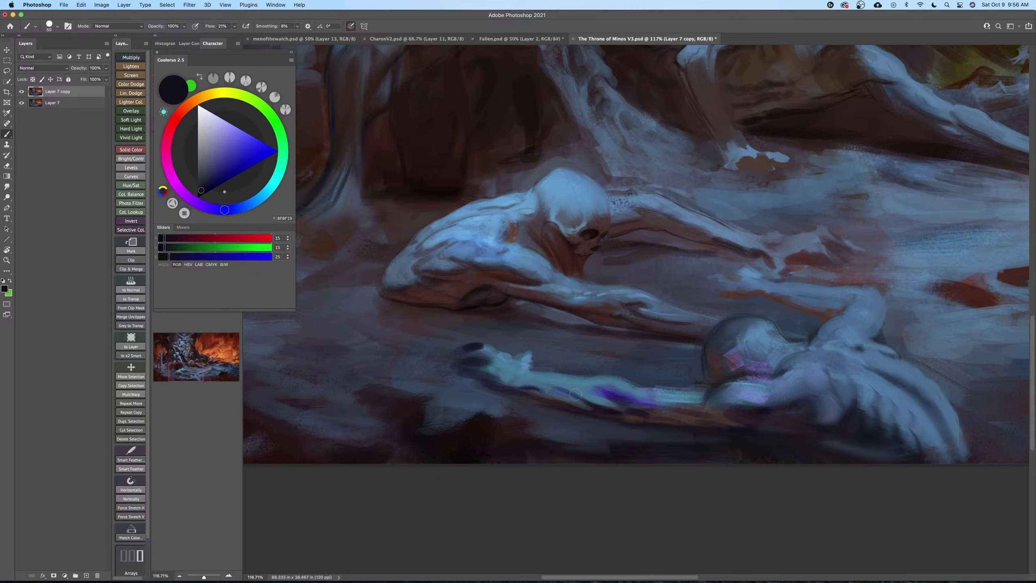
Add a dark contour across the outstretched forearm and rework the area around it with sampled teal and purple.
{"action": "mouse_move", "coordinate": [597, 389]}
{"action": "left_mouse_down"}
{"action": "mouse_move", "coordinate": [633, 398]}
{"action": "mouse_move", "coordinate": [618, 403]}
{"action": "left_mouse_up"}
{"action": "left_click", "coordinate": [601, 380], "text": "alt"}
{"action": "key", "text": "bracketright"}
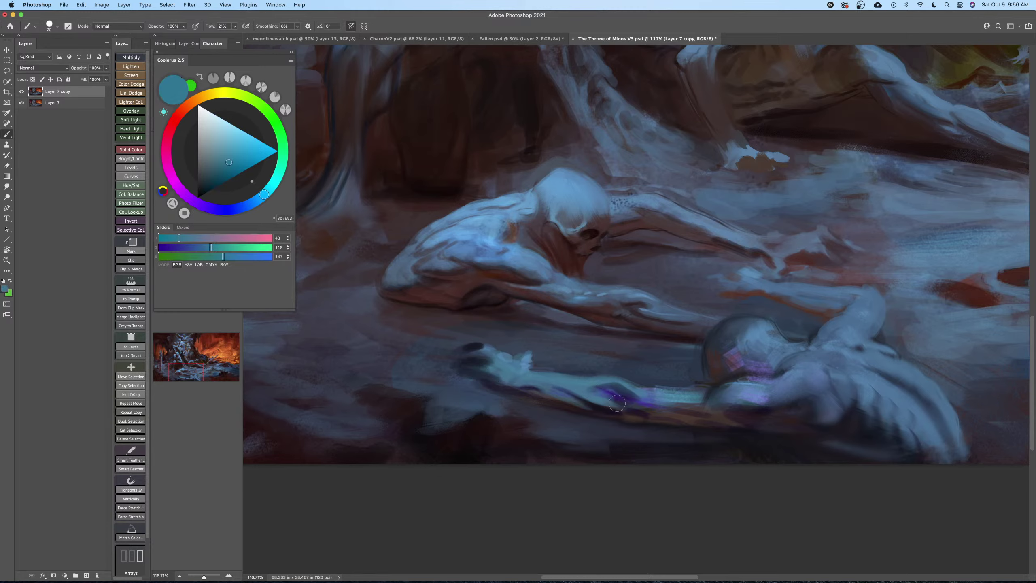
{"action": "left_click", "coordinate": [611, 392], "text": "alt"}
{"action": "key", "text": "bracketright"}
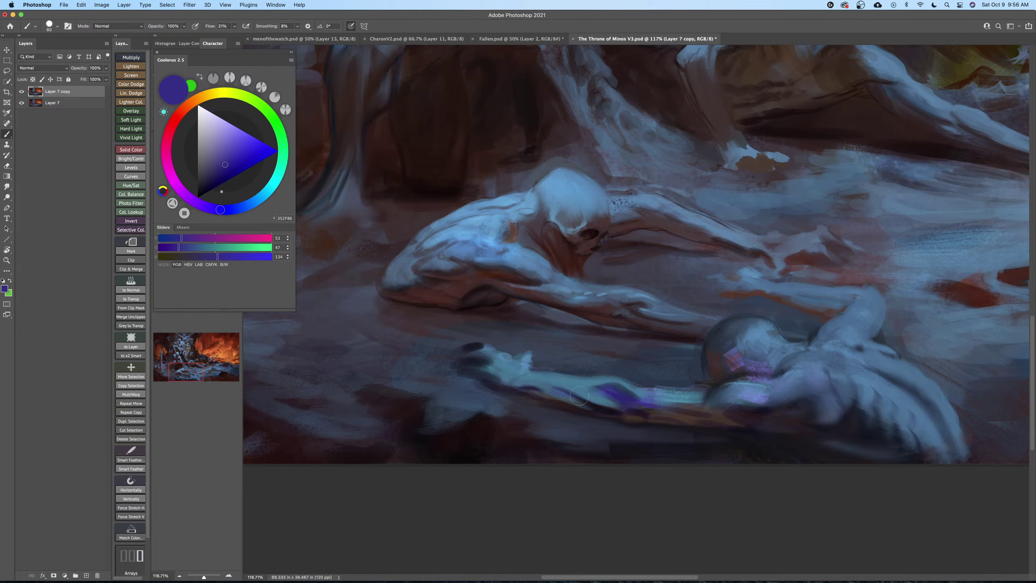
Shade the purple band on the forearm with dark grey-blue, RGB 46, 52, 62, reducing the brush size.
{"action": "left_click", "coordinate": [808, 395], "text": "alt"}
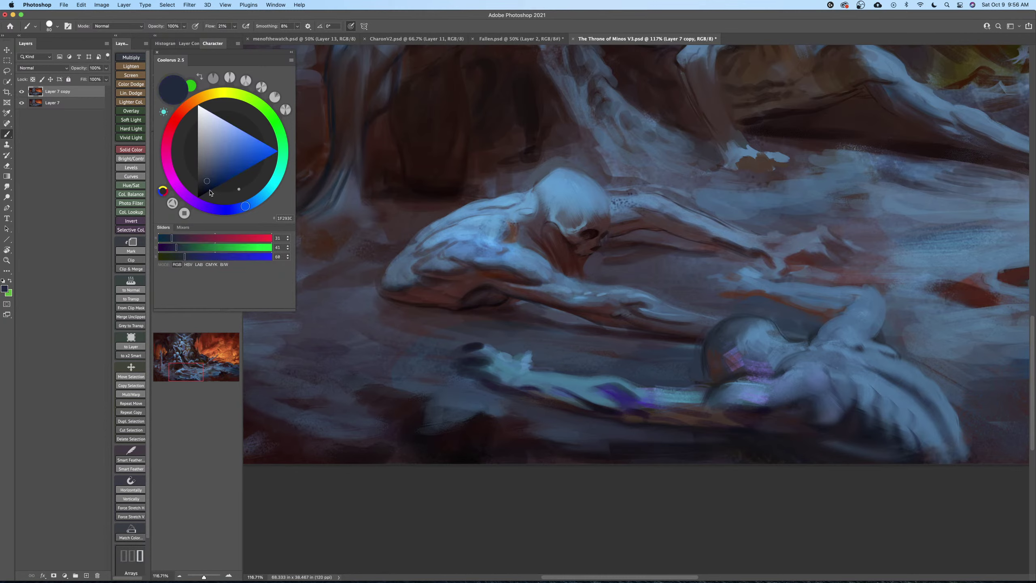
{"action": "left_click", "coordinate": [204, 178]}
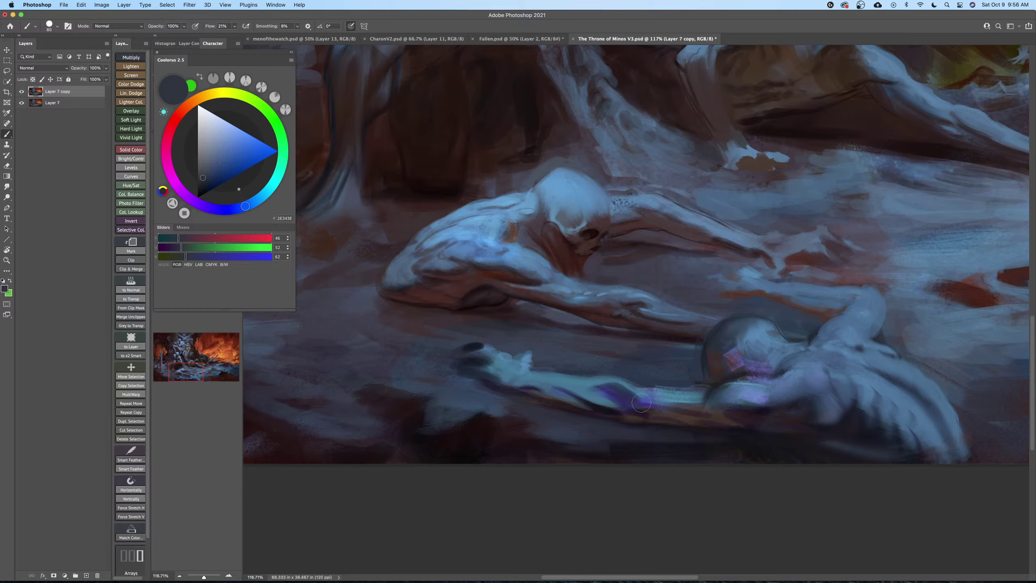
{"action": "key", "text": "bracketleft"}
{"action": "key", "text": "bracketleft"}
{"action": "key", "text": "bracketleft"}
Darken the brown underside of the outstretched arm with a very dark blue, enlarging the brush to 125.
{"action": "left_click", "coordinate": [206, 187]}
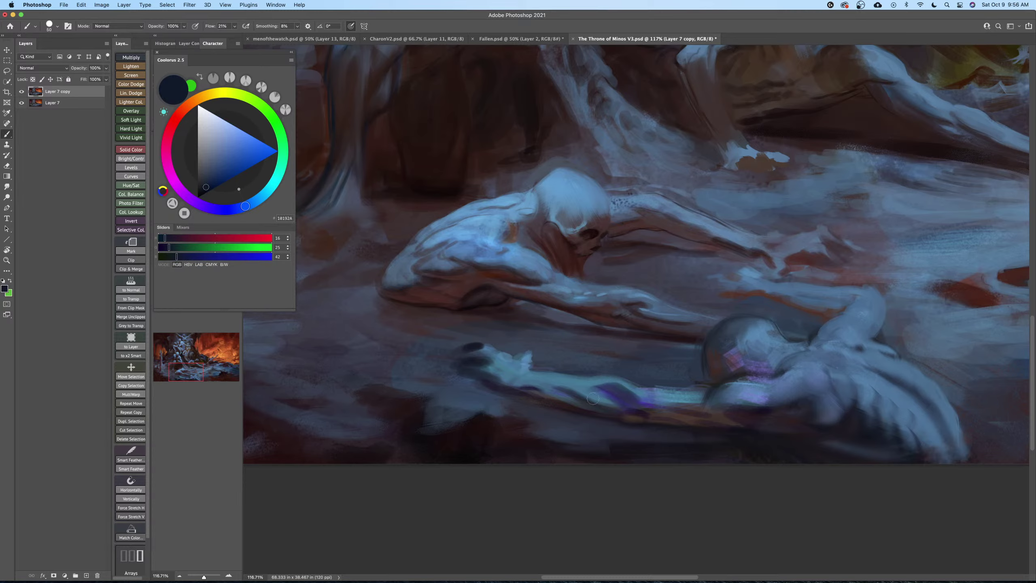
{"action": "key", "text": "bracketright"}
{"action": "key", "text": "bracketright"}
{"action": "key", "text": "bracketright"}
{"action": "key", "text": "bracketright"}
{"action": "key", "text": "bracketright"}
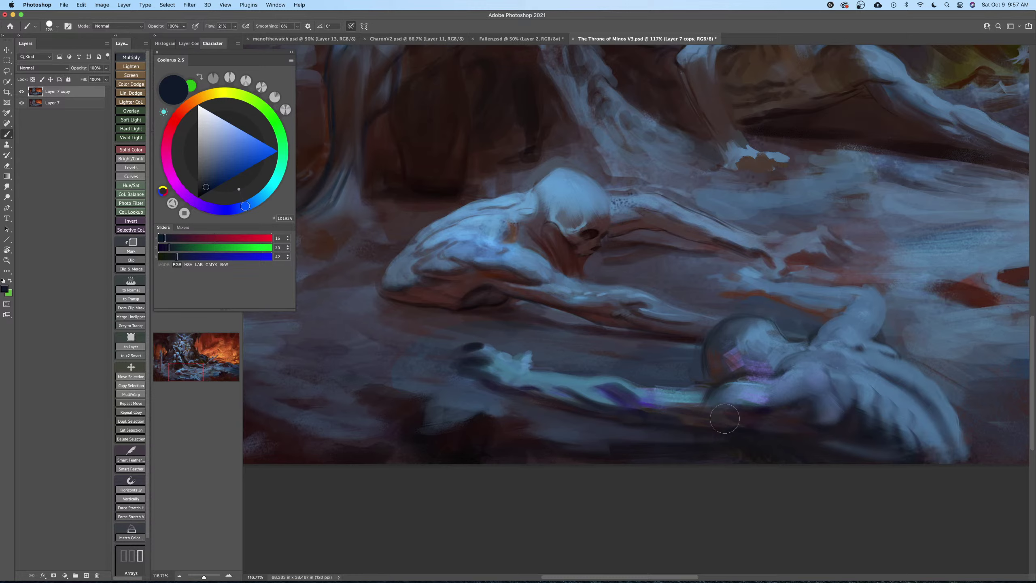
Model the outstretched arm below the head with sampled teal and near-black, reducing the brush size to 90.
{"action": "left_click", "coordinate": [693, 398], "text": "alt"}
{"action": "left_click_drag", "start_coordinate": [691, 397], "coordinate": [714, 399]}
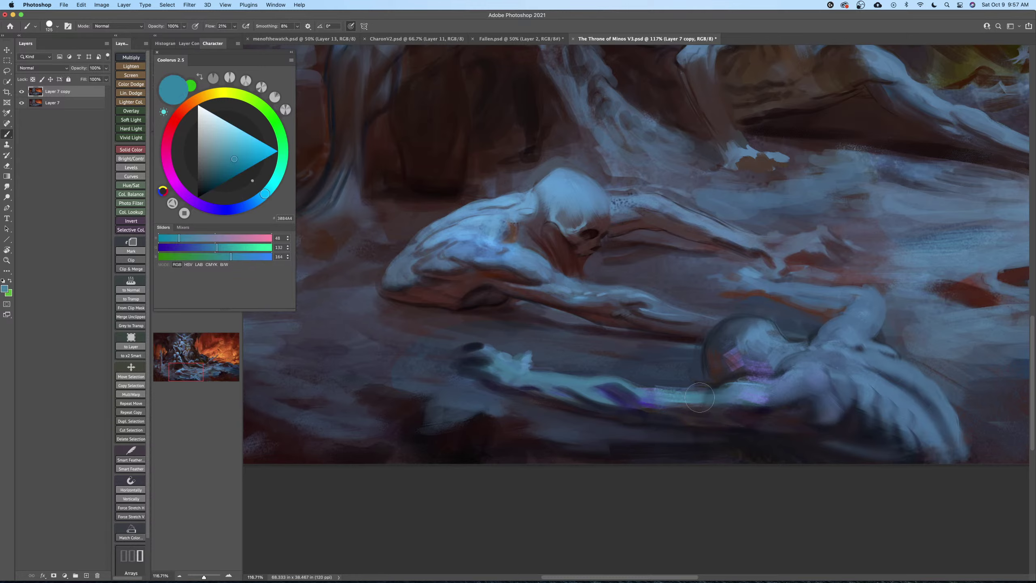
{"action": "left_click", "coordinate": [750, 410], "text": "alt"}
{"action": "key", "text": "bracketleft"}
{"action": "key", "text": "bracketleft"}
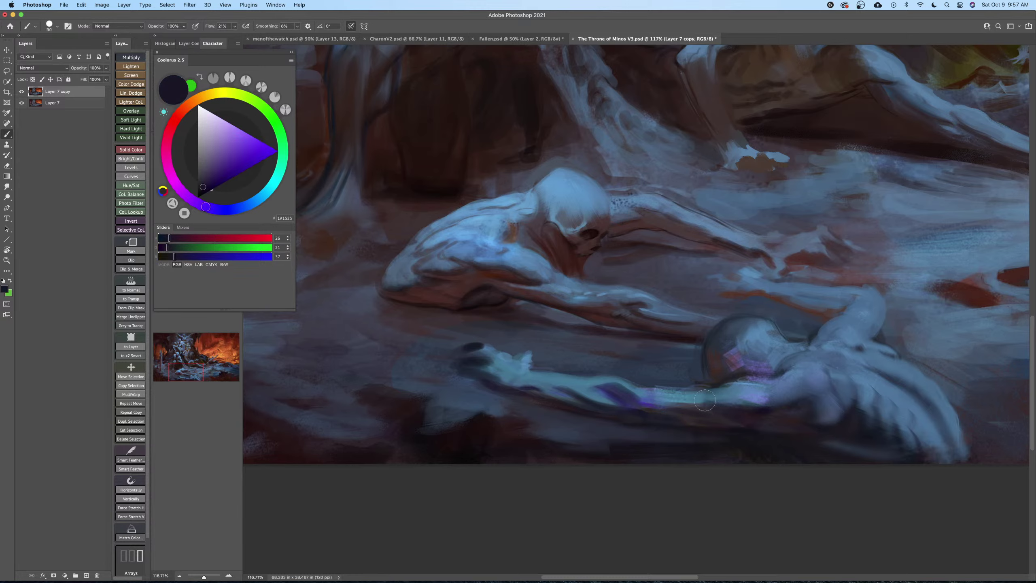
{"action": "left_click", "coordinate": [705, 400], "text": "alt"}
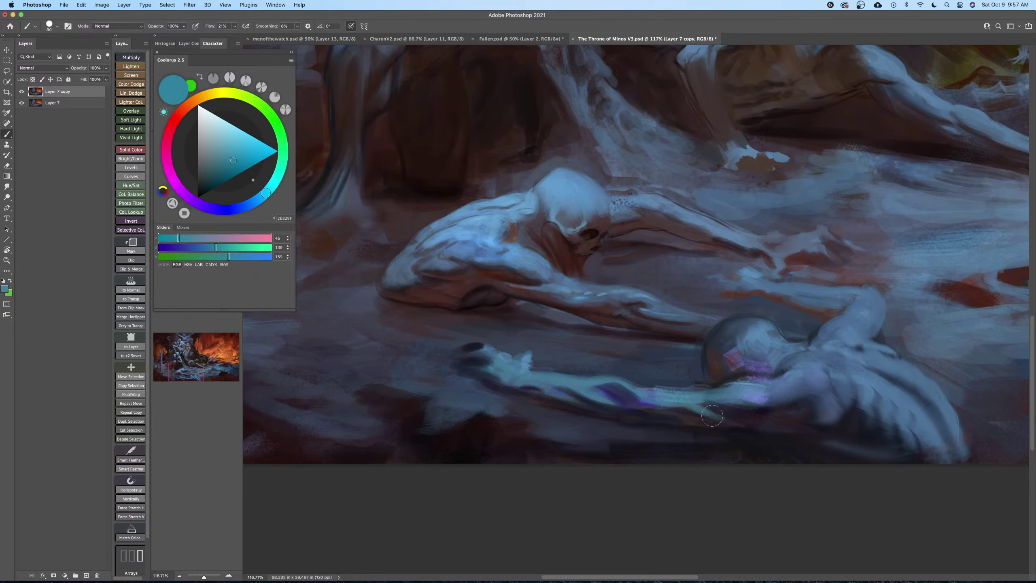
{"action": "left_click_drag", "start_coordinate": [675, 408], "coordinate": [710, 417]}
{"action": "key", "text": "z"}
{"action": "mouse_move", "coordinate": [724, 381]}
{"action": "left_mouse_down"}
{"action": "mouse_move", "coordinate": [726, 390]}
{"action": "mouse_move", "coordinate": [683, 408]}
{"action": "mouse_move", "coordinate": [678, 425]}
{"action": "mouse_move", "coordinate": [658, 410]}
{"action": "mouse_move", "coordinate": [712, 406]}
{"action": "left_mouse_up"}
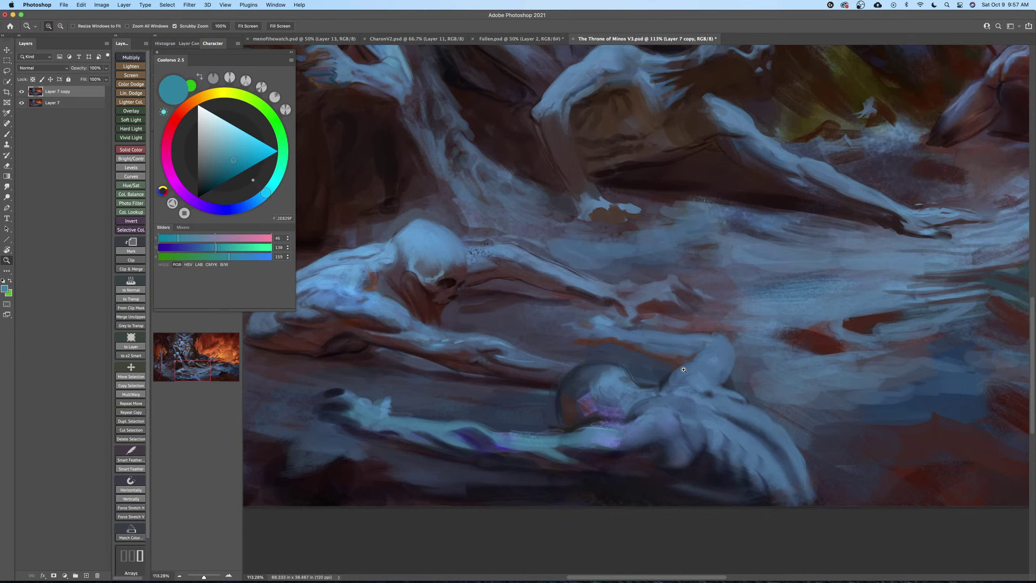
Blend the upper edge of the outstretched forearm with sampled blue, RGB 57, 128, 158, slightly reducing the brush size.
{"action": "key", "text": "b"}
{"action": "left_click", "coordinate": [514, 441], "text": "alt"}
{"action": "key", "text": "bracketleft"}
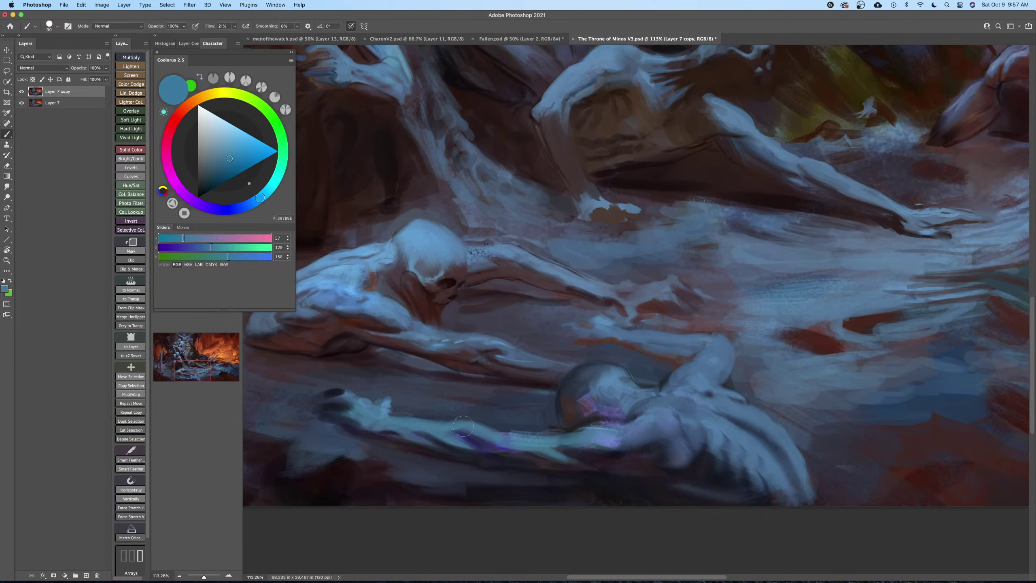
{"action": "mouse_move", "coordinate": [463, 424]}
{"action": "left_mouse_down"}
{"action": "mouse_move", "coordinate": [471, 429]}
{"action": "mouse_move", "coordinate": [456, 425]}
{"action": "left_mouse_up"}
{"action": "left_click_drag", "start_coordinate": [584, 440], "coordinate": [559, 439]}
Try light blue highlights, RGB 101, 150, 193, on the bent upper arm beside the head with progressively smaller brushes.
{"action": "key", "text": "z"}
{"action": "left_click_drag", "start_coordinate": [724, 368], "coordinate": [755, 368]}
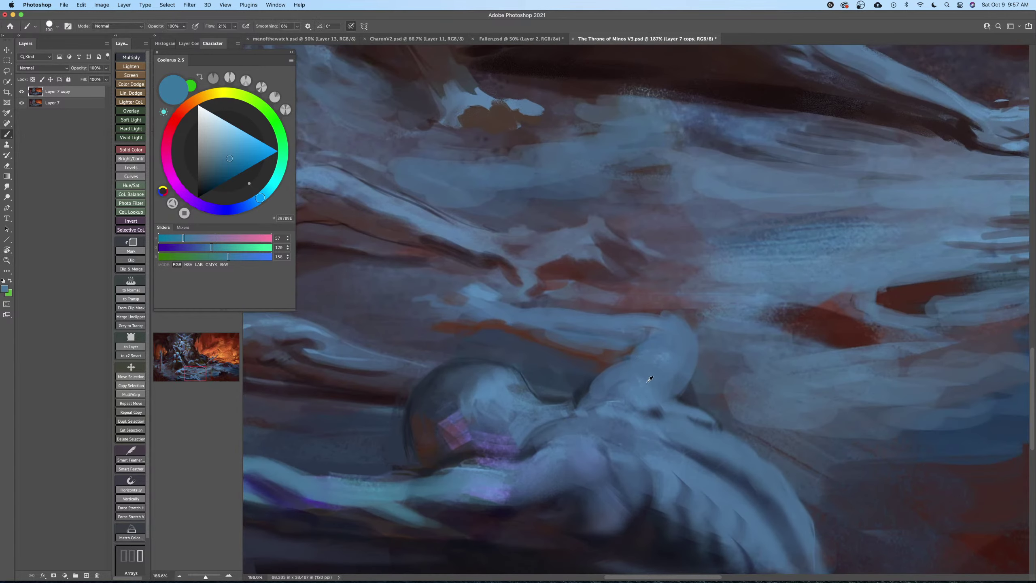
{"action": "left_click", "coordinate": [647, 367], "text": "alt"}
{"action": "left_click", "coordinate": [226, 144]}
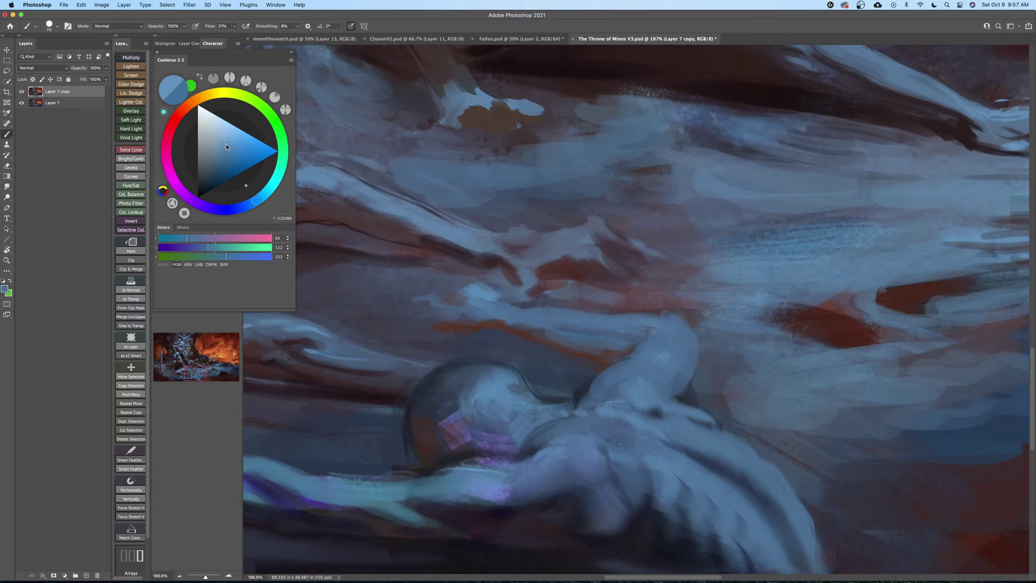
{"action": "mouse_move", "coordinate": [665, 397]}
{"action": "left_mouse_down"}
{"action": "mouse_move", "coordinate": [643, 397]}
{"action": "mouse_move", "coordinate": [639, 378]}
{"action": "mouse_move", "coordinate": [659, 381]}
{"action": "mouse_move", "coordinate": [635, 388]}
{"action": "mouse_move", "coordinate": [653, 371]}
{"action": "mouse_move", "coordinate": [623, 370]}
{"action": "left_mouse_up"}
{"action": "key", "text": "super+z"}
{"action": "key", "text": "bracketleft"}
{"action": "key", "text": "bracketleft"}
{"action": "key", "text": "bracketleft"}
{"action": "key", "text": "bracketleft"}
{"action": "key", "text": "bracketleft"}
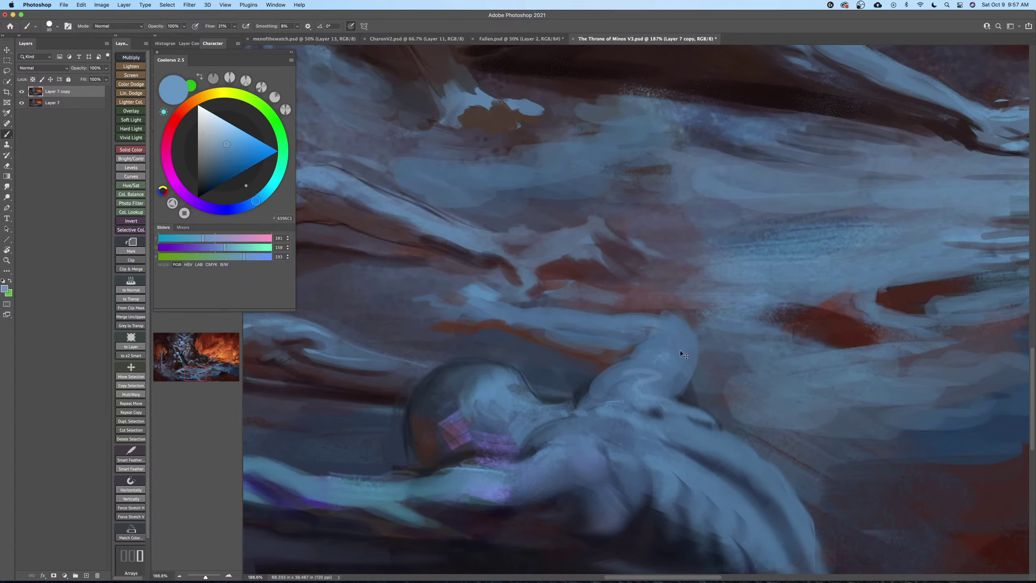
{"action": "key", "text": "super+z"}
{"action": "mouse_move", "coordinate": [675, 339]}
{"action": "left_mouse_down"}
{"action": "mouse_move", "coordinate": [658, 373]}
{"action": "mouse_move", "coordinate": [623, 380]}
{"action": "left_mouse_up"}
{"action": "key", "text": "super+z"}
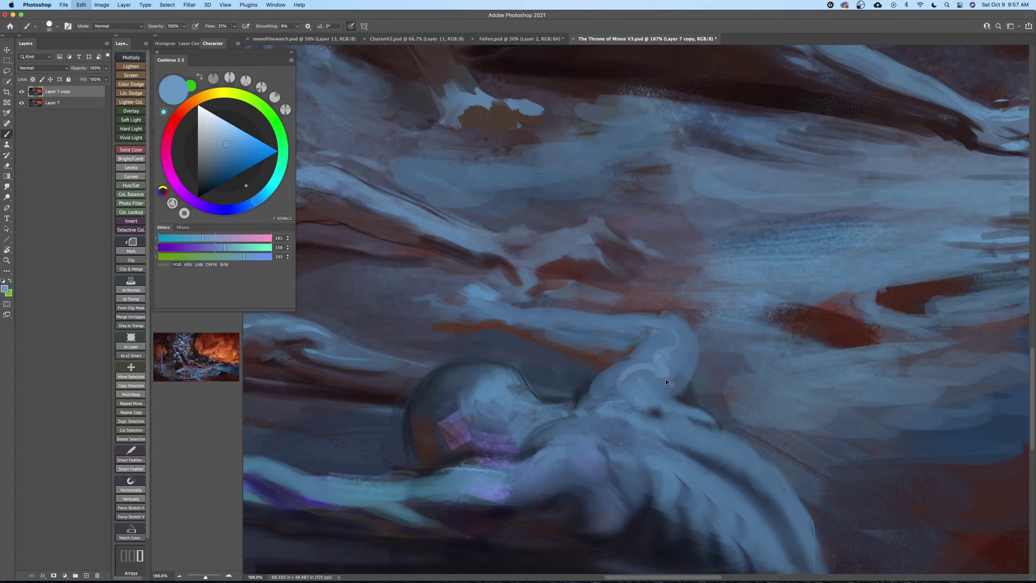
Touch up the bent upper arm with a lighter blue, RGB 74, 133, 184, using a brush size of 25.
{"action": "left_click", "coordinate": [680, 351], "text": "alt"}
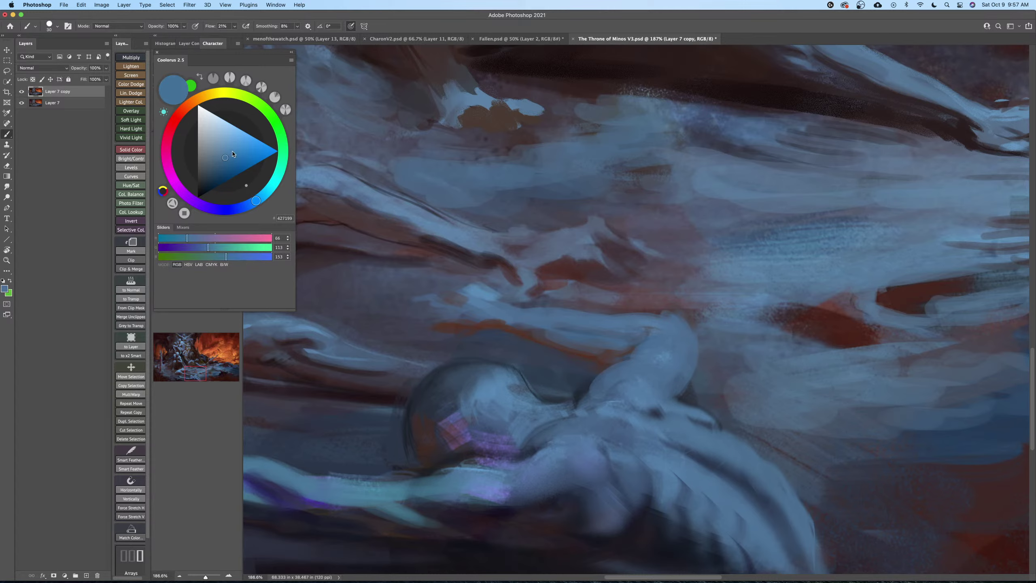
{"action": "key", "text": "bracketleft"}
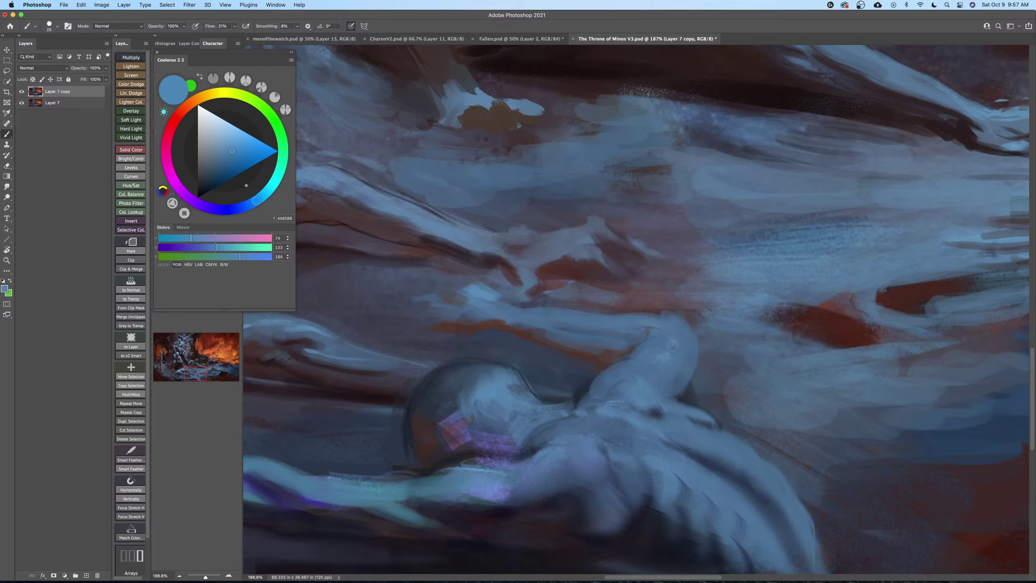
{"action": "key", "text": "bracketright"}
{"action": "key", "text": "bracketleft"}
{"action": "right_click", "coordinate": [658, 273]}
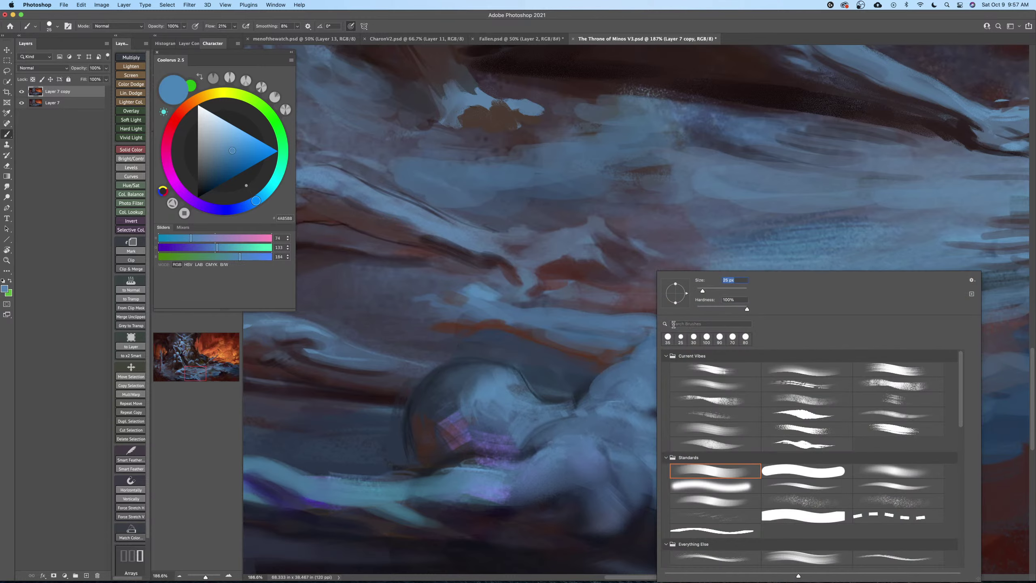
{"action": "key", "text": "Return"}
{"action": "key", "text": "z"}
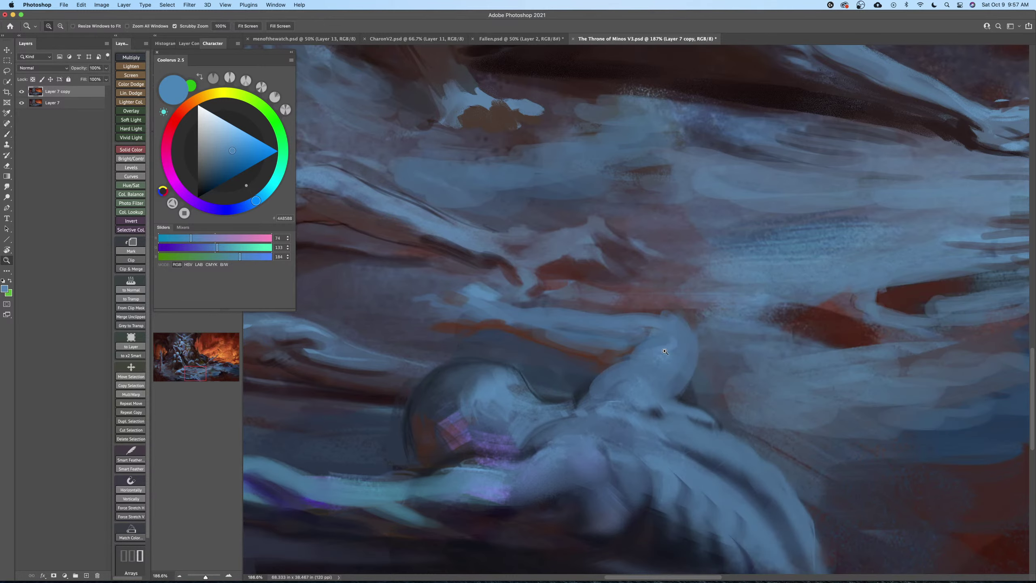
{"action": "left_click_drag", "start_coordinate": [664, 349], "coordinate": [643, 345]}
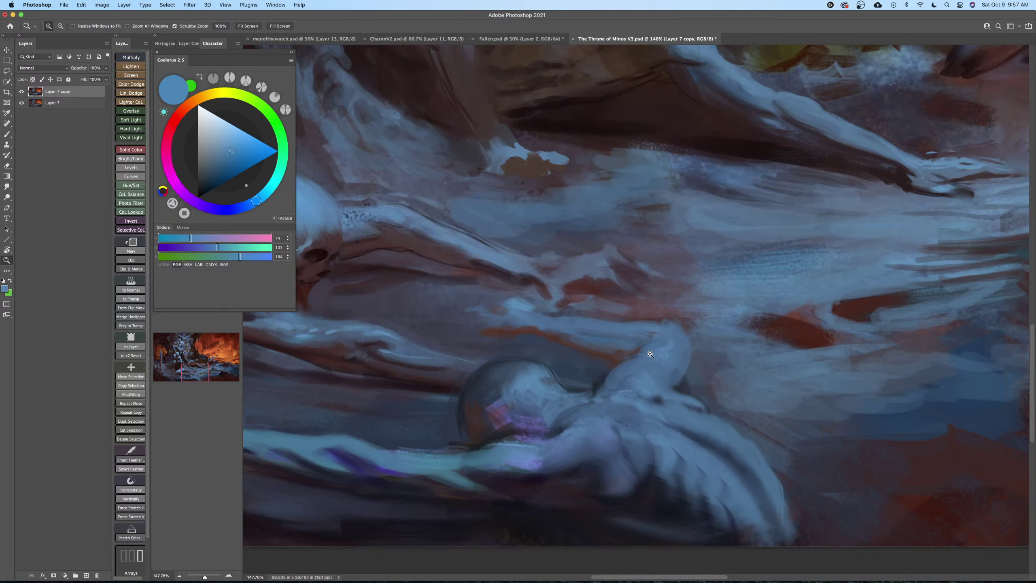
Darken the contour along the bent forearm and hand with near-black, RGB 17, 3, 3, rotating the canvas for the strokes.
{"action": "left_click", "coordinate": [172, 123]}
{"action": "left_click", "coordinate": [203, 194]}
{"action": "left_click_drag", "start_coordinate": [527, 375], "coordinate": [553, 363]}
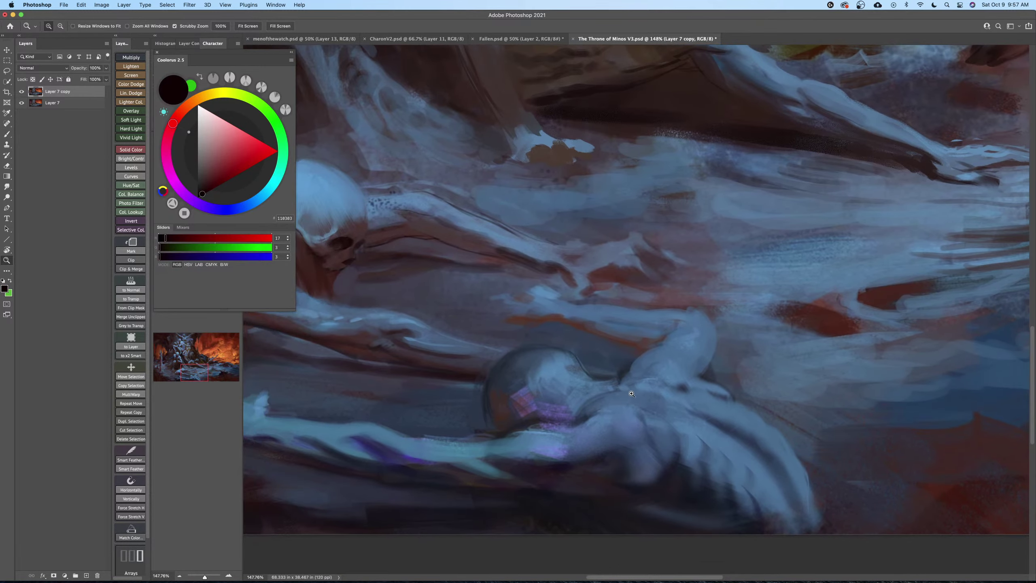
{"action": "key", "text": "b"}
{"action": "mouse_move", "coordinate": [643, 349]}
{"action": "left_mouse_down"}
{"action": "mouse_move", "coordinate": [620, 340]}
{"action": "mouse_move", "coordinate": [604, 404]}
{"action": "mouse_move", "coordinate": [638, 354]}
{"action": "mouse_move", "coordinate": [668, 336]}
{"action": "left_mouse_up"}
{"action": "key", "text": "r"}
{"action": "key", "text": "bracketright"}
{"action": "key", "text": "bracketright"}
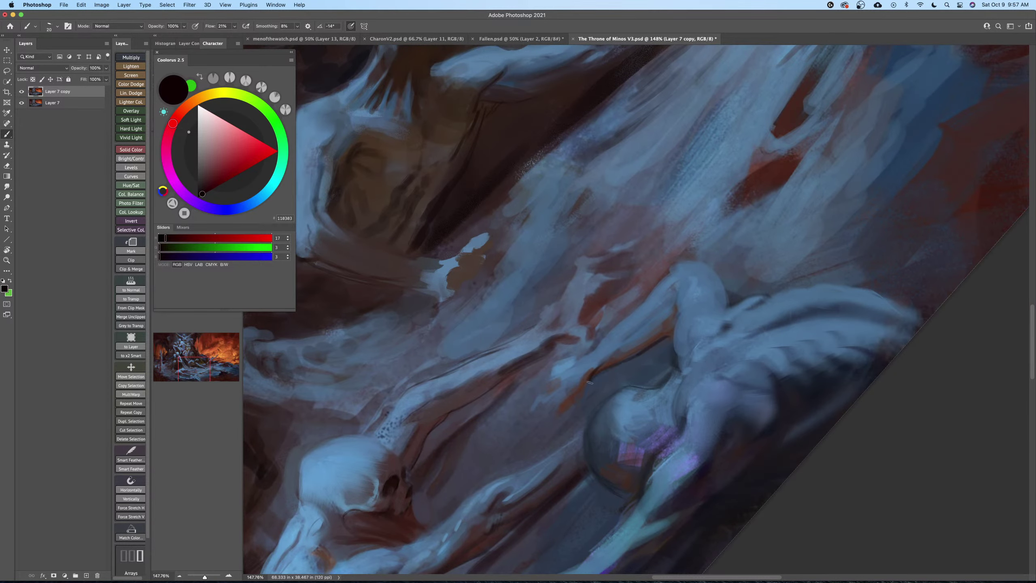
{"action": "left_click_drag", "start_coordinate": [589, 383], "coordinate": [559, 411]}
{"action": "key", "text": "Escape"}
{"action": "key", "text": "z"}
{"action": "left_click_drag", "start_coordinate": [643, 366], "coordinate": [622, 372]}
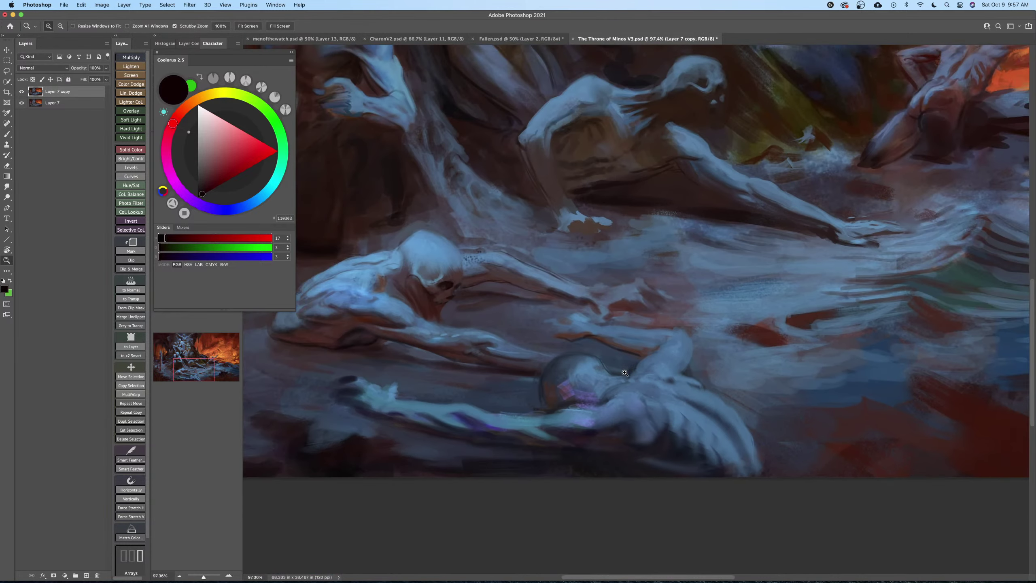
Paint the ground around the outstretched arm with dark teal-blue, RGB 12, 88, 117, greatly enlarging the brush.
{"action": "left_click_drag", "start_coordinate": [563, 390], "coordinate": [592, 388]}
{"action": "key", "text": "b"}
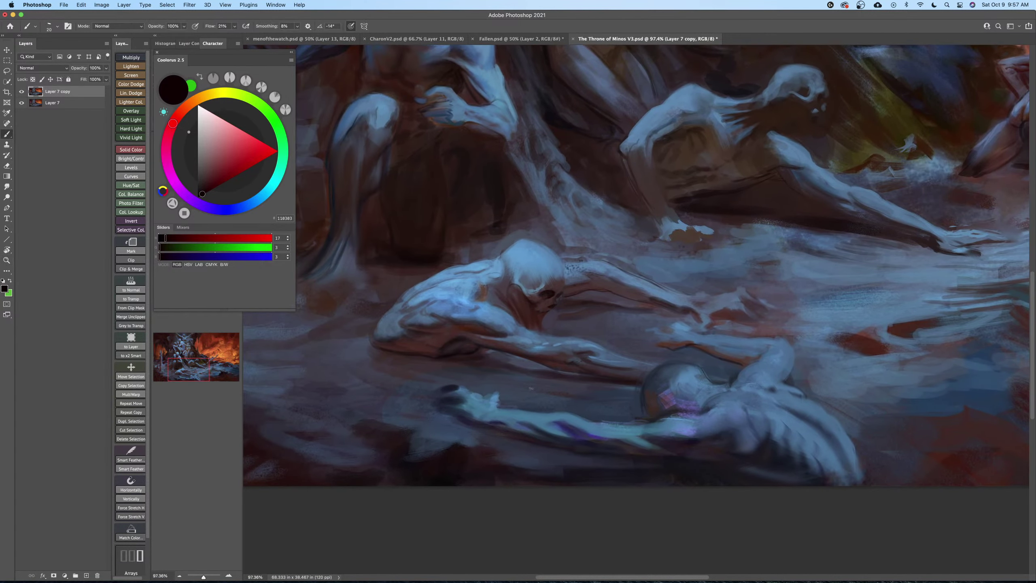
{"action": "left_click", "coordinate": [535, 410], "text": "alt"}
{"action": "left_click", "coordinate": [231, 175]}
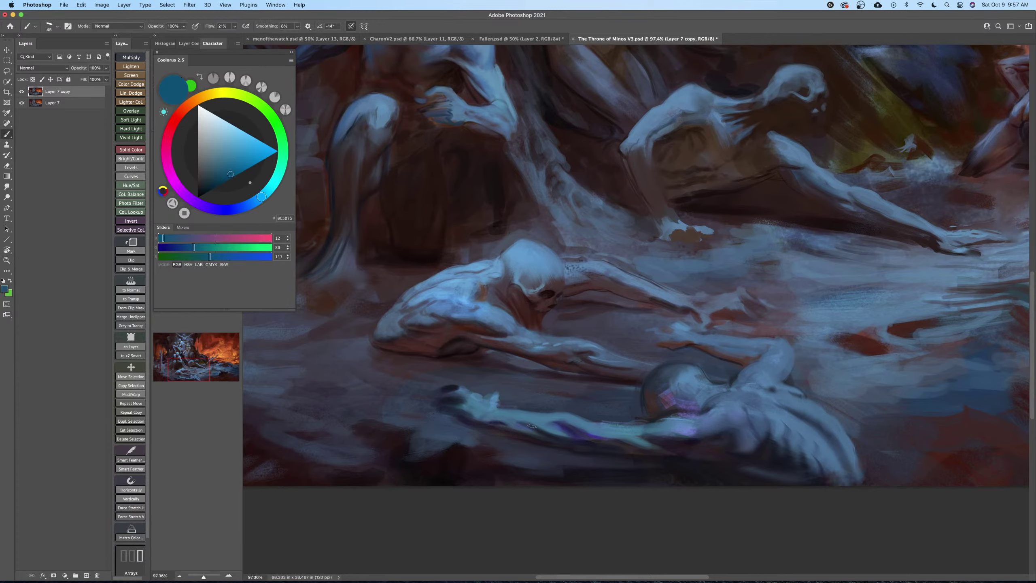
{"action": "key", "text": "bracketright"}
{"action": "key", "text": "bracketright"}
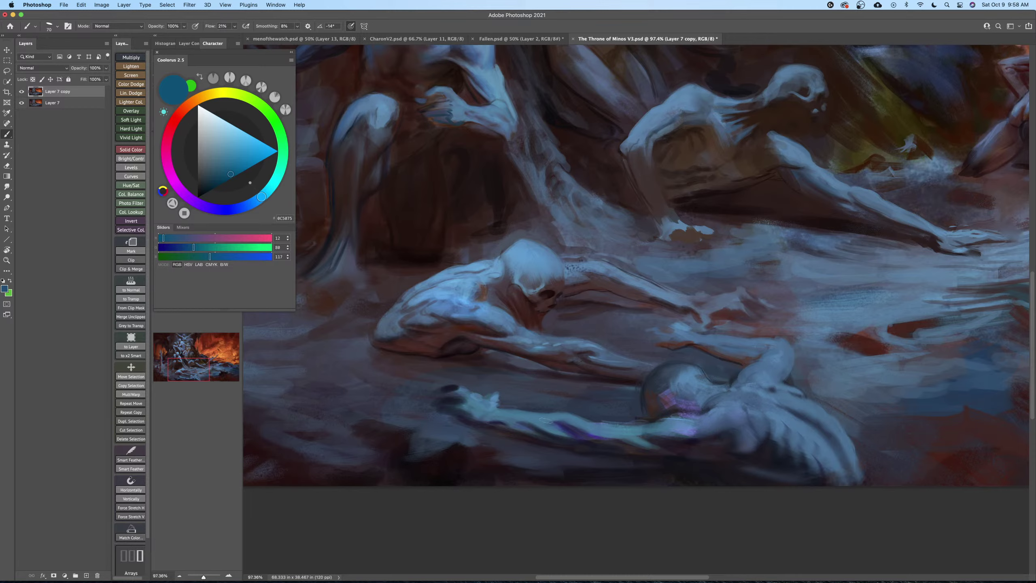
{"action": "key", "text": "bracketright"}
{"action": "key", "text": "bracketright"}
{"action": "key", "text": "bracketright"}
{"action": "key", "text": "bracketright"}
{"action": "key", "text": "bracketright"}
{"action": "key", "text": "bracketright"}
{"action": "key", "text": "bracketright"}
{"action": "key", "text": "bracketright"}
{"action": "key", "text": "bracketleft"}
{"action": "key", "text": "bracketleft"}
{"action": "key", "text": "bracketright"}
{"action": "key", "text": "bracketright"}
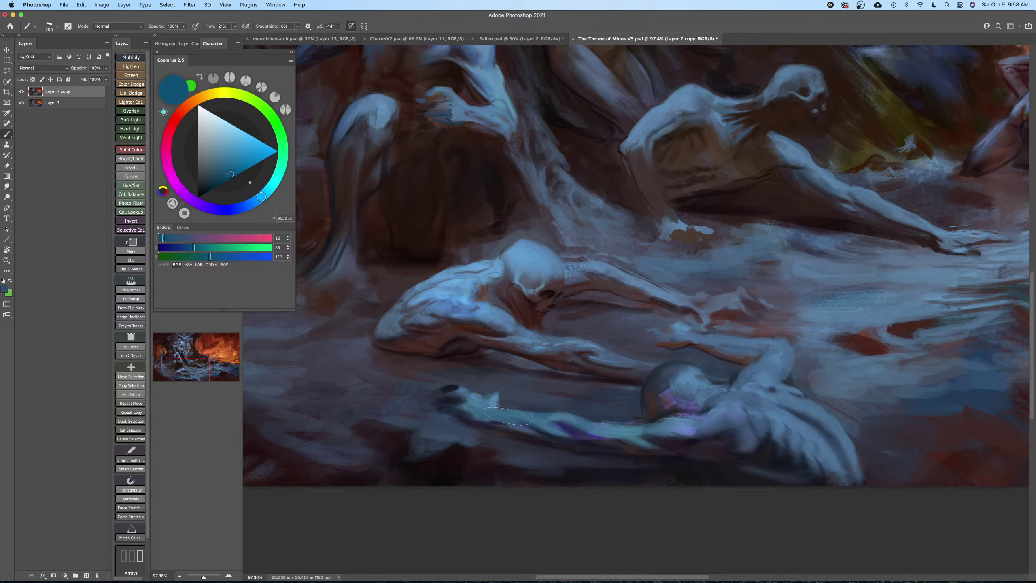
Rework the outstretched hand with sampled blue, RGB 42, 112, 154, using a much smaller brush.
{"action": "key", "text": "bracketleft"}
{"action": "key", "text": "bracketleft"}
{"action": "key", "text": "bracketleft"}
{"action": "key", "text": "bracketleft"}
{"action": "key", "text": "bracketleft"}
{"action": "key", "text": "bracketleft"}
{"action": "key", "text": "bracketleft"}
{"action": "key", "text": "bracketleft"}
{"action": "left_click", "coordinate": [476, 396], "text": "alt"}
{"action": "key", "text": "bracketright"}
{"action": "key", "text": "bracketleft"}
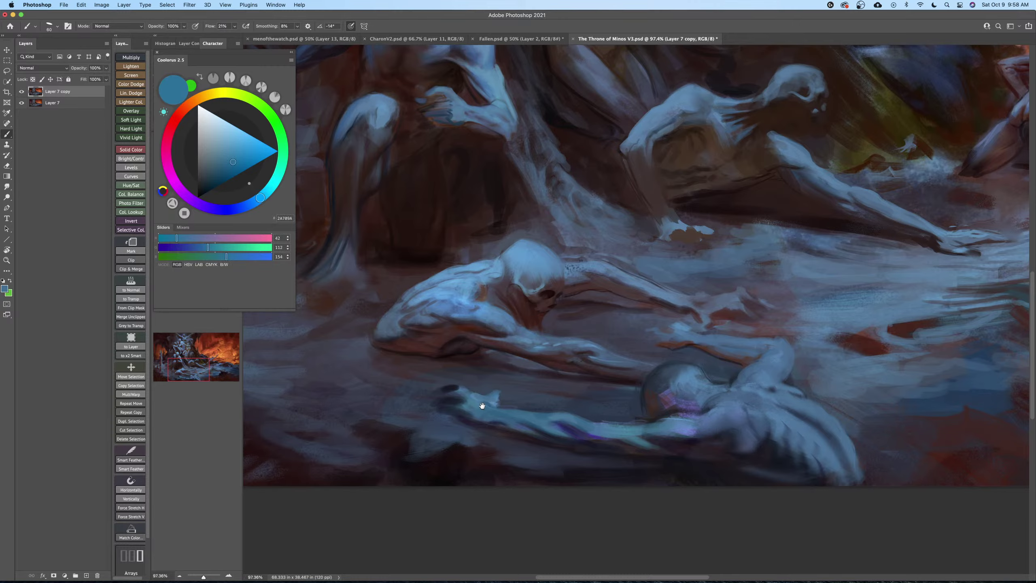
Build up the outstretched hand's thumb and fingers with light blue, RGB 78, 144, 193, and save the document.
{"action": "left_click_drag", "start_coordinate": [482, 405], "coordinate": [524, 396]}
{"action": "key", "text": "bracketleft"}
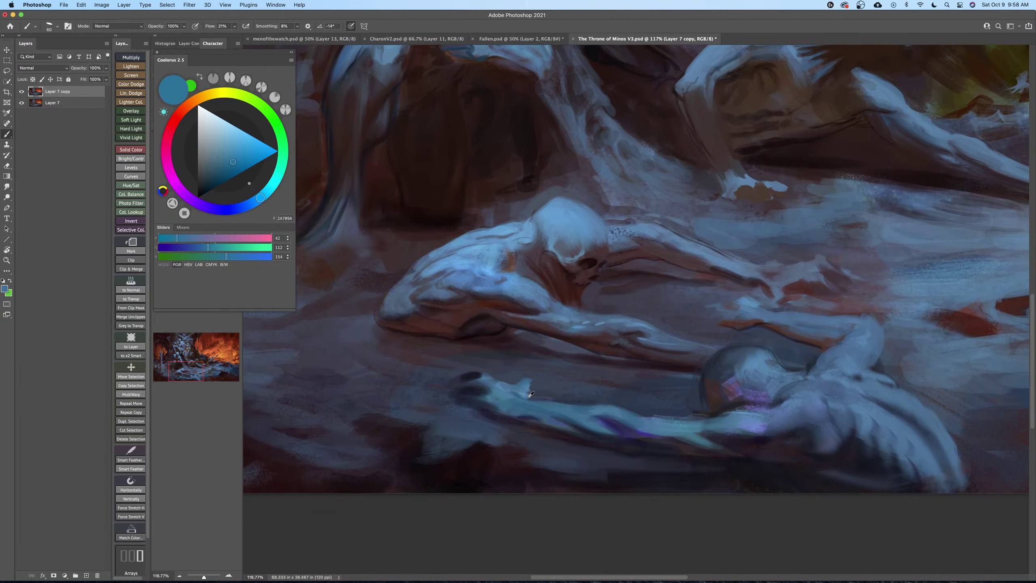
{"action": "left_click", "coordinate": [526, 392], "text": "alt"}
{"action": "left_click", "coordinate": [526, 394], "text": "alt"}
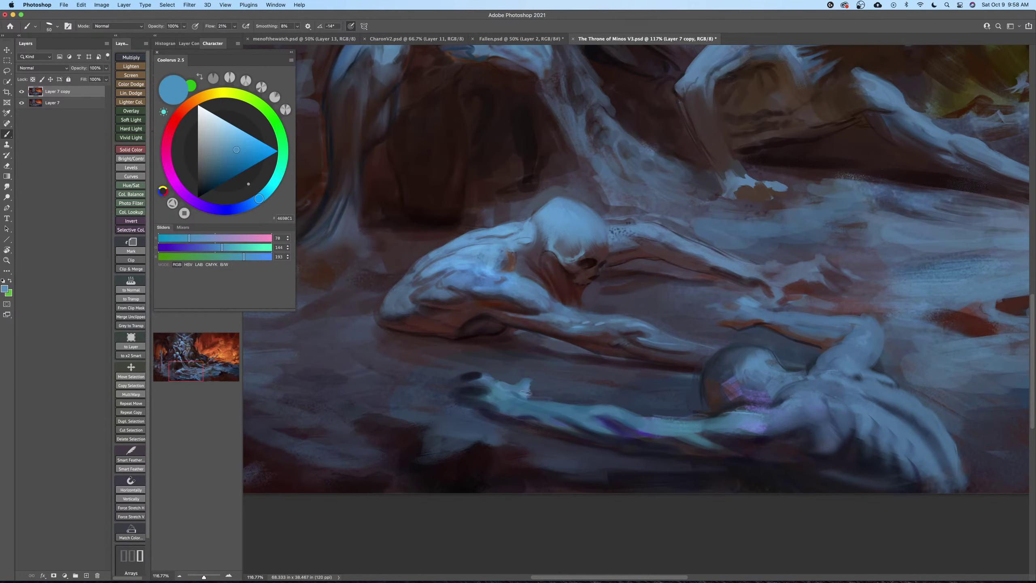
{"action": "left_click_drag", "start_coordinate": [525, 388], "coordinate": [525, 370]}
{"action": "mouse_move", "coordinate": [495, 388]}
{"action": "left_mouse_down"}
{"action": "mouse_move", "coordinate": [478, 372]}
{"action": "mouse_move", "coordinate": [484, 403]}
{"action": "mouse_move", "coordinate": [497, 408]}
{"action": "mouse_move", "coordinate": [509, 389]}
{"action": "mouse_move", "coordinate": [496, 403]}
{"action": "mouse_move", "coordinate": [510, 410]}
{"action": "mouse_move", "coordinate": [552, 403]}
{"action": "mouse_move", "coordinate": [472, 416]}
{"action": "left_mouse_up"}
{"action": "key", "text": "]"}
{"action": "key", "text": "]"}
{"action": "key", "text": "]"}
{"action": "key", "text": "]"}
{"action": "key", "text": "z"}
{"action": "key", "text": "super+s"}
Repaint the bent arm's forearm in the same light blue, extend the hand with longer fingers, and save the document.
{"action": "key", "text": "b"}
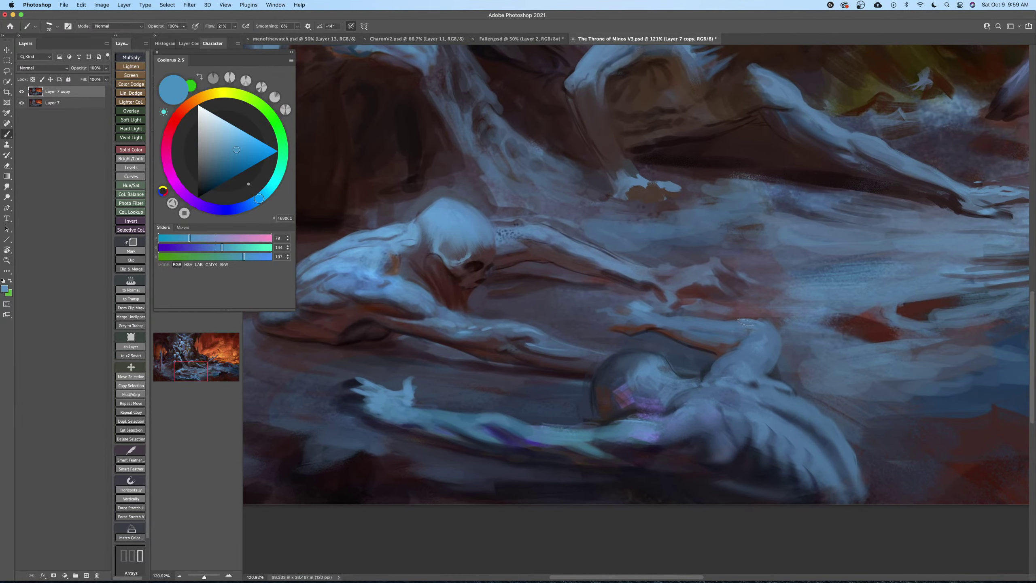
{"action": "key", "text": "bracketright"}
{"action": "key", "text": "bracketright"}
{"action": "mouse_move", "coordinate": [748, 321]}
{"action": "left_mouse_down"}
{"action": "mouse_move", "coordinate": [601, 310]}
{"action": "mouse_move", "coordinate": [636, 319]}
{"action": "mouse_move", "coordinate": [619, 327]}
{"action": "mouse_move", "coordinate": [610, 323]}
{"action": "mouse_move", "coordinate": [661, 327]}
{"action": "mouse_move", "coordinate": [613, 301]}
{"action": "left_mouse_up"}
{"action": "key", "text": "bracketleft"}
{"action": "key", "text": "bracketleft"}
{"action": "key", "text": "bracketright"}
{"action": "key", "text": "bracketright"}
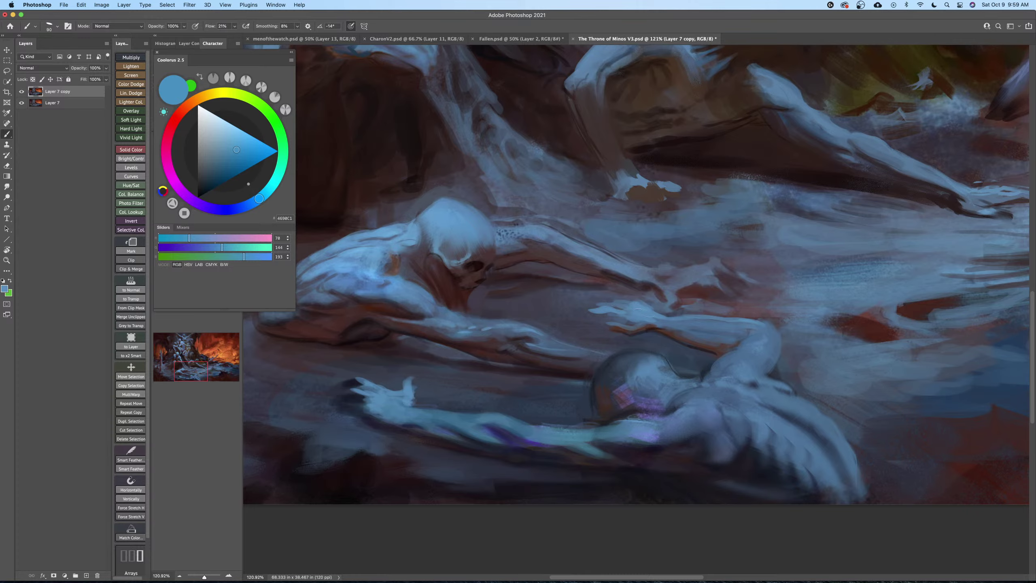
{"action": "key", "text": "z"}
{"action": "mouse_move", "coordinate": [664, 335]}
{"action": "left_mouse_down"}
{"action": "mouse_move", "coordinate": [628, 334]}
{"action": "mouse_move", "coordinate": [710, 347]}
{"action": "left_mouse_up"}
{"action": "key", "text": "super+s"}
Shade the inner elbow and underside of the bent arm with sampled dark red-brown, using a small brush.
{"action": "key", "text": "b"}
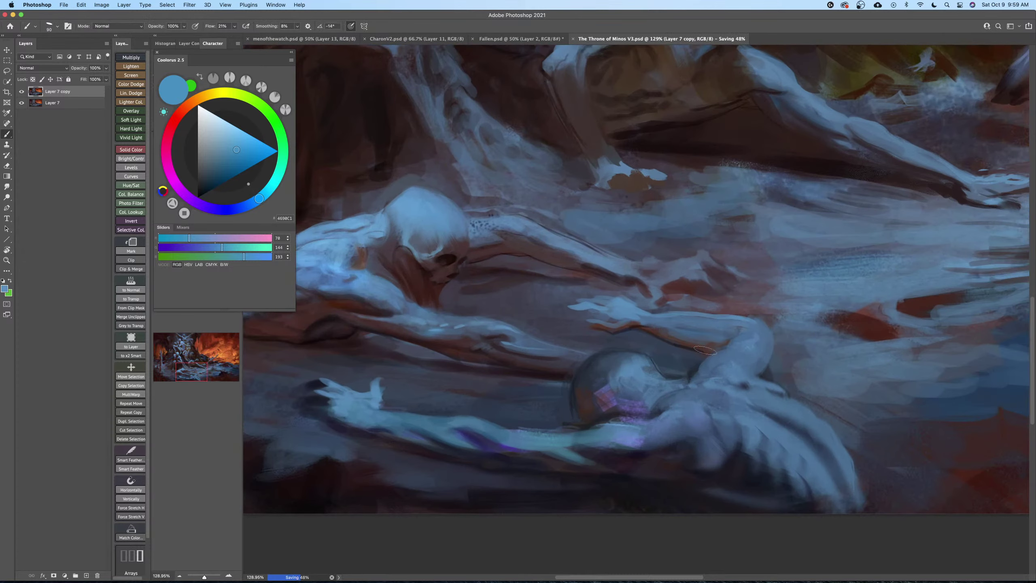
{"action": "left_click", "coordinate": [708, 349], "text": "alt"}
{"action": "key", "text": "bracketleft"}
{"action": "key", "text": "bracketleft"}
{"action": "key", "text": "bracketleft"}
{"action": "key", "text": "bracketleft"}
{"action": "key", "text": "bracketleft"}
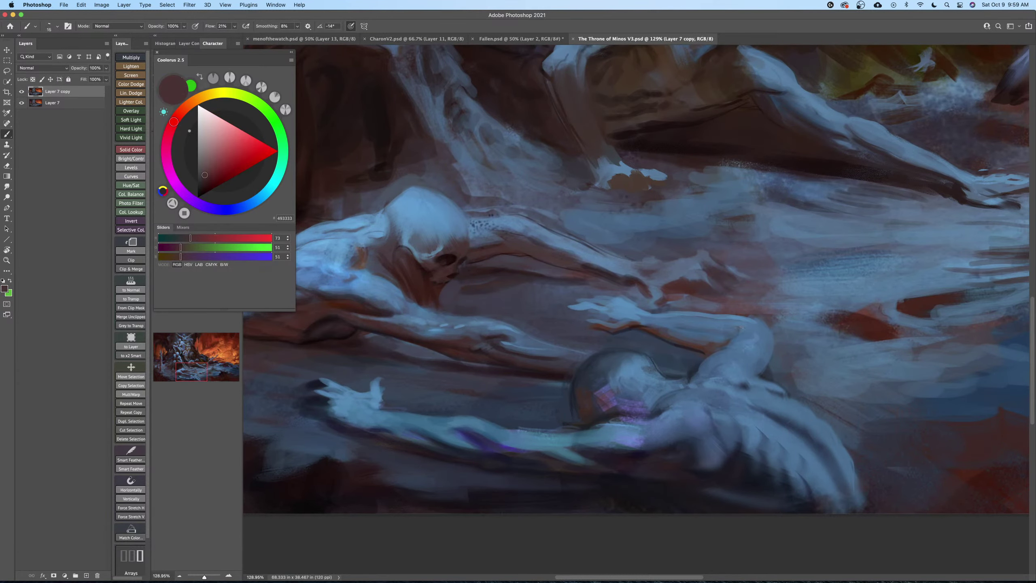
{"action": "left_click_drag", "start_coordinate": [740, 327], "coordinate": [737, 333]}
{"action": "key", "text": "bracketright"}
{"action": "key", "text": "bracketright"}
{"action": "key", "text": "bracketright"}
{"action": "mouse_move", "coordinate": [721, 369]}
{"action": "left_mouse_down"}
{"action": "mouse_move", "coordinate": [729, 357]}
{"action": "mouse_move", "coordinate": [708, 355]}
{"action": "left_mouse_up"}
Soften the brown shading on the bent upper arm with sampled blue, RGB 63, 111, 152, enlarging the brush.
{"action": "key", "text": "bracketright"}
{"action": "key", "text": "bracketright"}
{"action": "key", "text": "bracketright"}
{"action": "left_click", "coordinate": [727, 358], "text": "alt"}
{"action": "key", "text": "bracketright"}
{"action": "key", "text": "bracketright"}
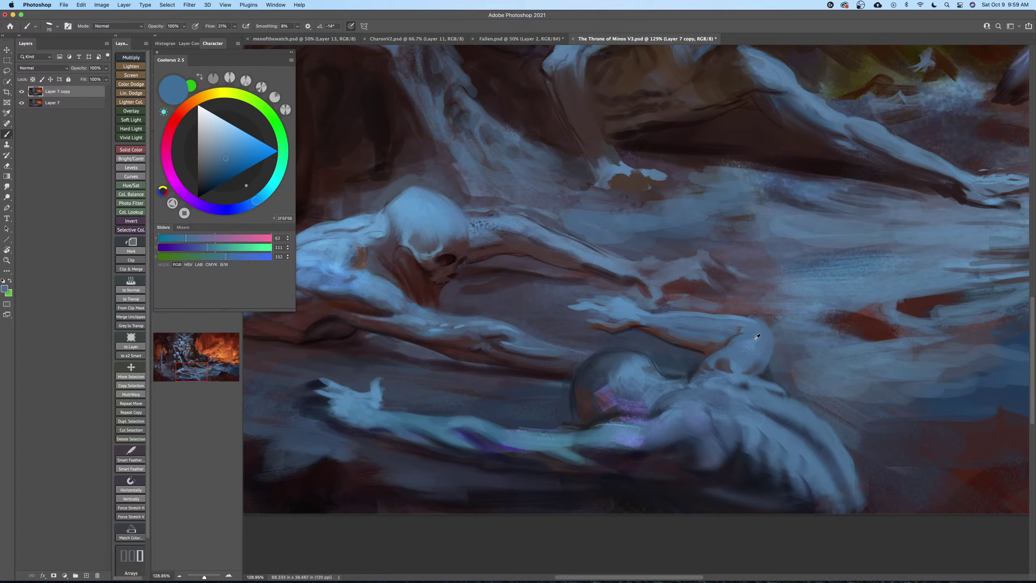
Brighten the bent elbow and the shoulder edge beside the head with lighter blue sampled from the arm.
{"action": "left_click", "coordinate": [741, 314], "text": "alt"}
{"action": "key", "text": "bracketleft"}
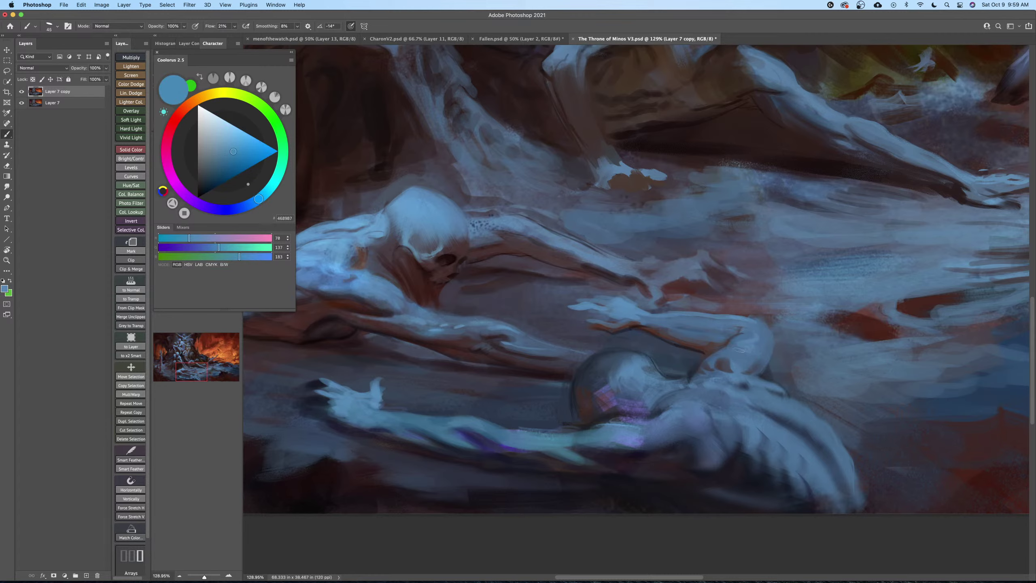
{"action": "key", "text": "bracketright"}
{"action": "key", "text": "bracketright"}
{"action": "key", "text": "bracketright"}
{"action": "key", "text": "bracketright"}
{"action": "key", "text": "bracketright"}
{"action": "mouse_move", "coordinate": [697, 376]}
{"action": "left_mouse_down"}
{"action": "mouse_move", "coordinate": [686, 379]}
{"action": "mouse_move", "coordinate": [710, 372]}
{"action": "left_mouse_up"}
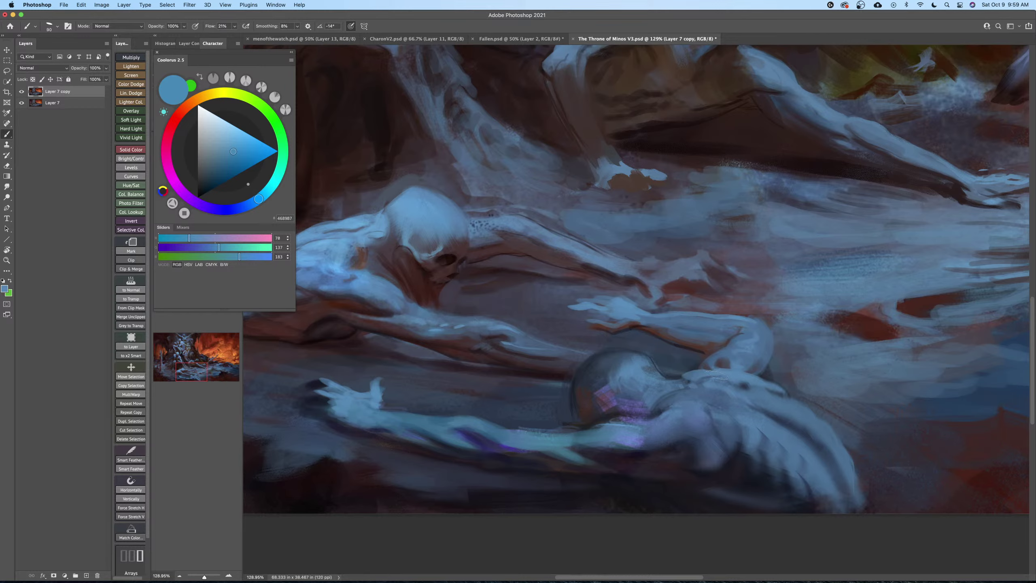
Refine the contour between head and shoulder with sampled dark and mid blues, and save the document.
{"action": "left_click", "coordinate": [696, 377], "text": "alt"}
{"action": "key", "text": "bracketleft"}
{"action": "key", "text": "bracketleft"}
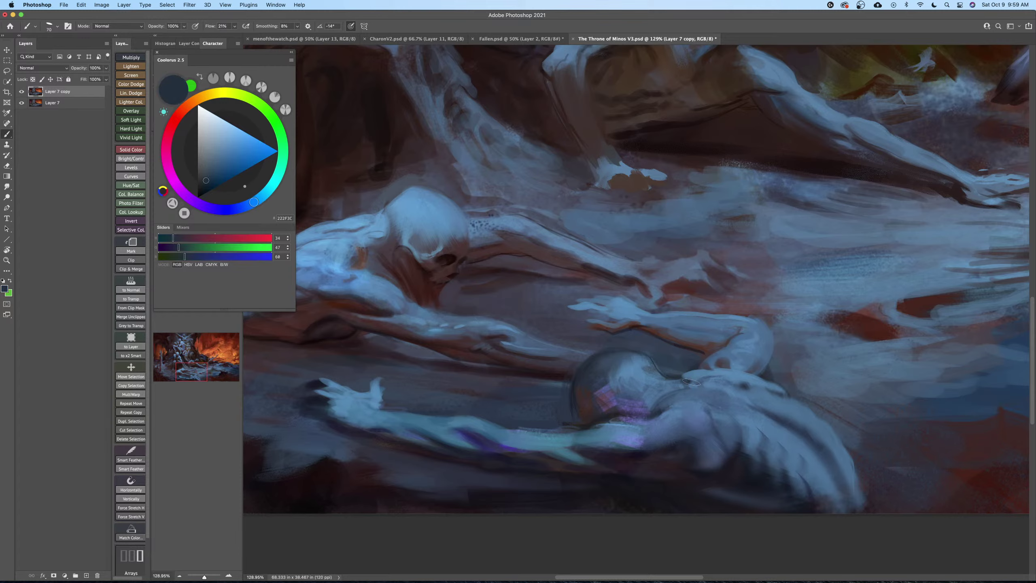
{"action": "left_click", "coordinate": [701, 378], "text": "alt"}
{"action": "left_click", "coordinate": [677, 381], "text": "alt"}
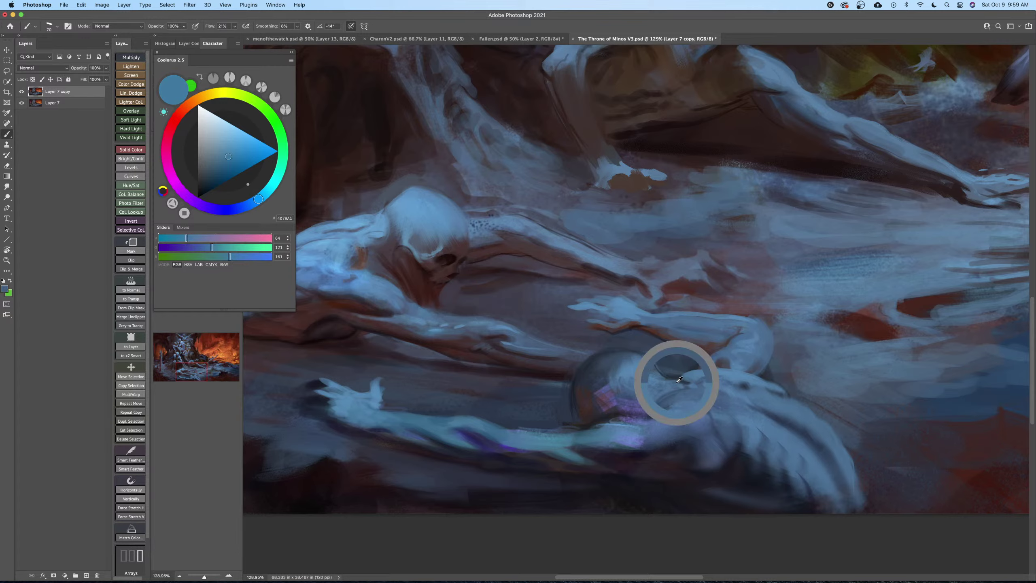
{"action": "left_click", "coordinate": [689, 377], "text": "alt"}
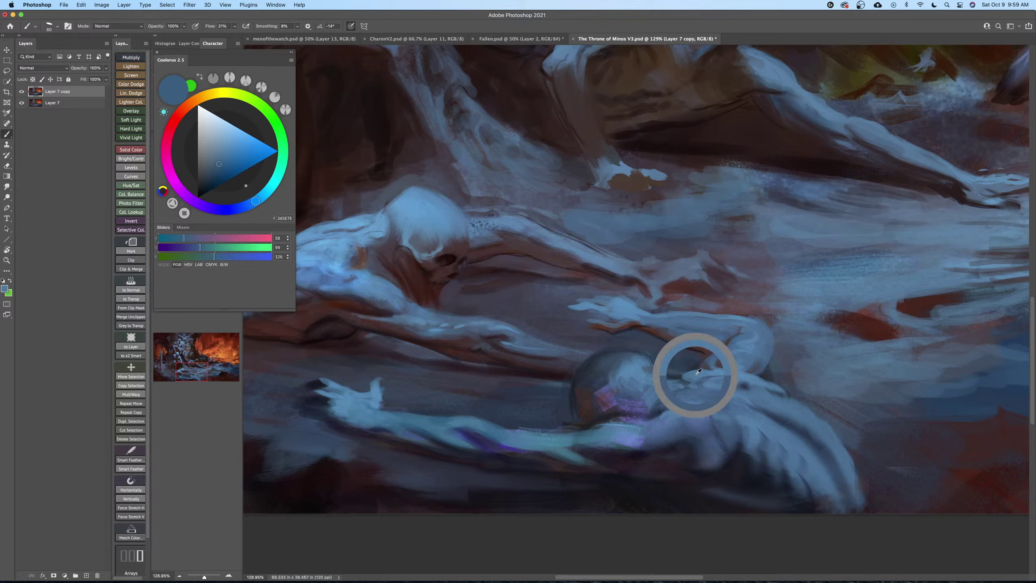
{"action": "key", "text": "bracketleft"}
{"action": "key", "text": "z"}
{"action": "left_click_drag", "start_coordinate": [701, 393], "coordinate": [665, 392]}
{"action": "key", "text": "super+s"}
Flip the canvas horizontally and display the whole painting in full-screen mode.
{"action": "key", "text": "super+0"}
{"action": "key", "text": "super+0"}
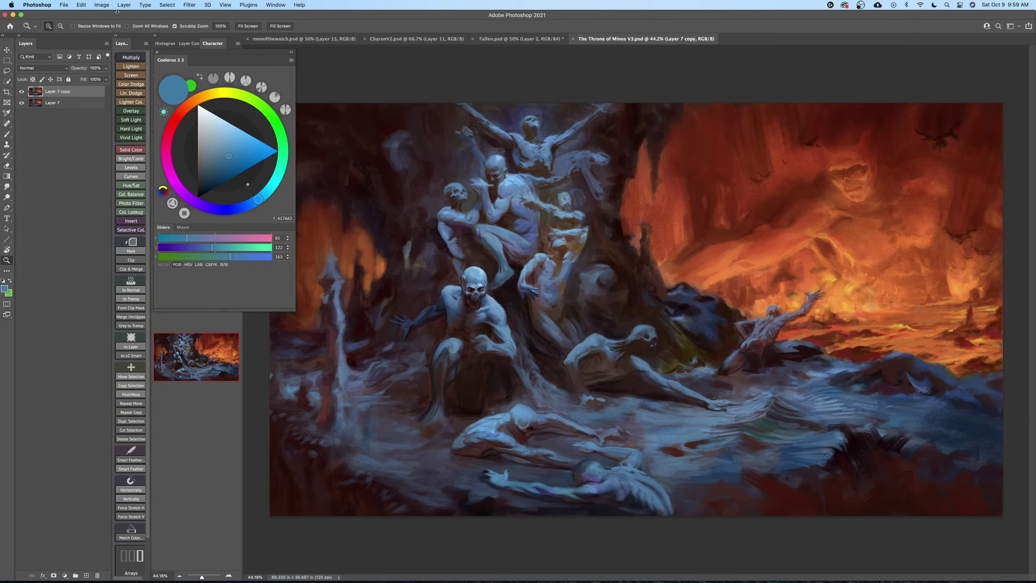
{"action": "left_click", "coordinate": [101, 5]}
{"action": "mouse_move", "coordinate": [155, 83]}
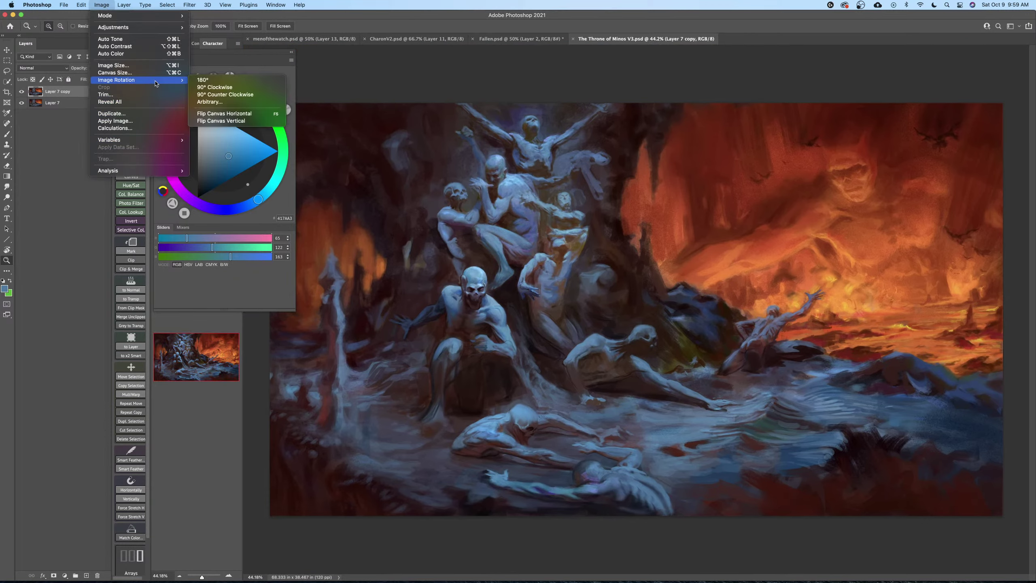
{"action": "left_click", "coordinate": [224, 113]}
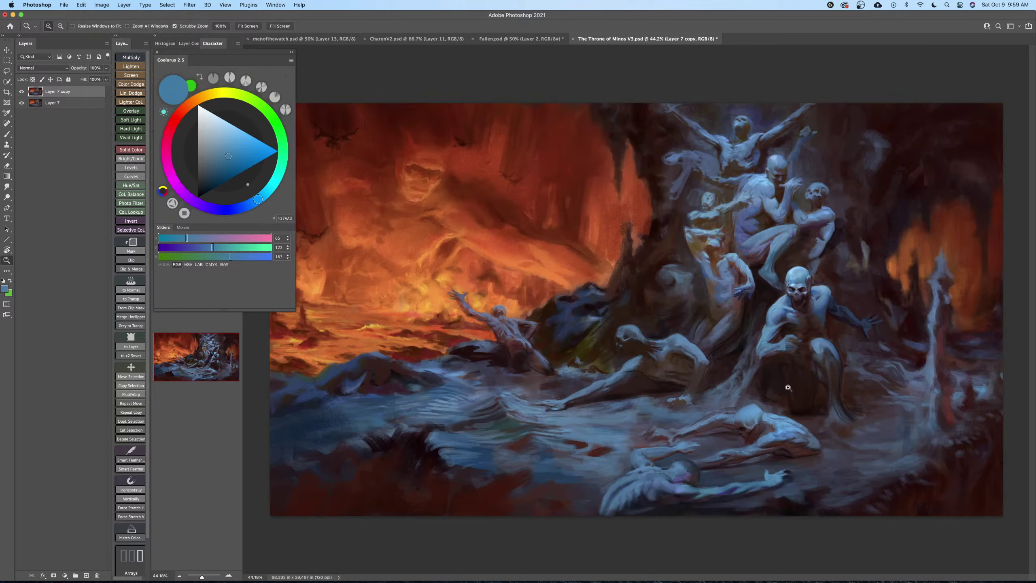
{"action": "key", "text": "f"}
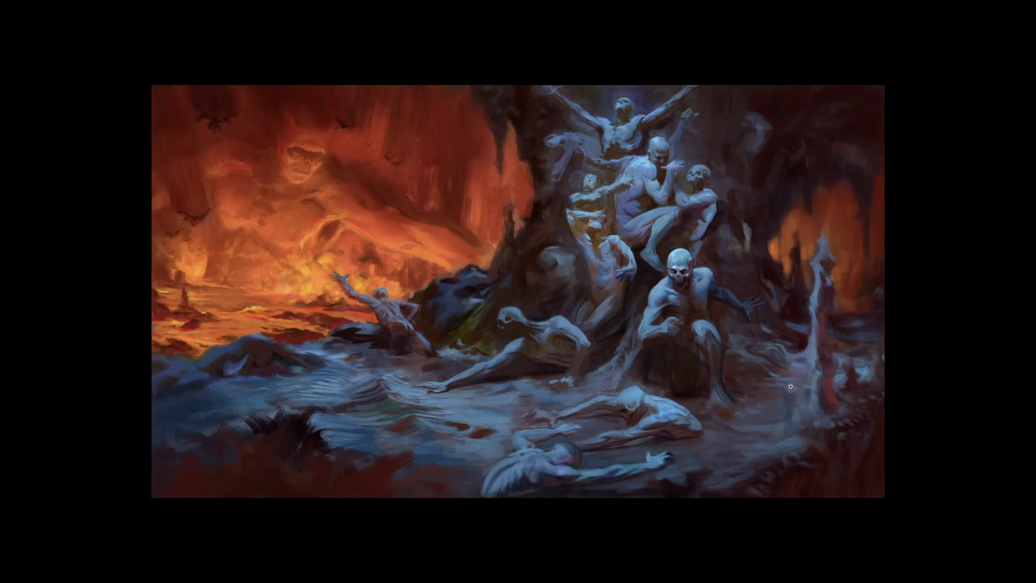
{"action": "key", "text": "ctrl+0"}
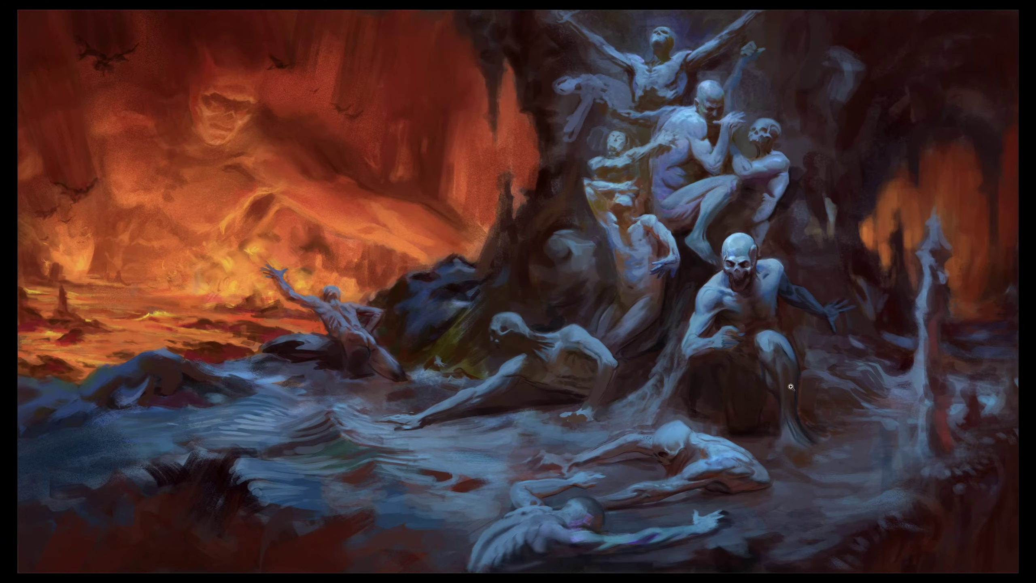